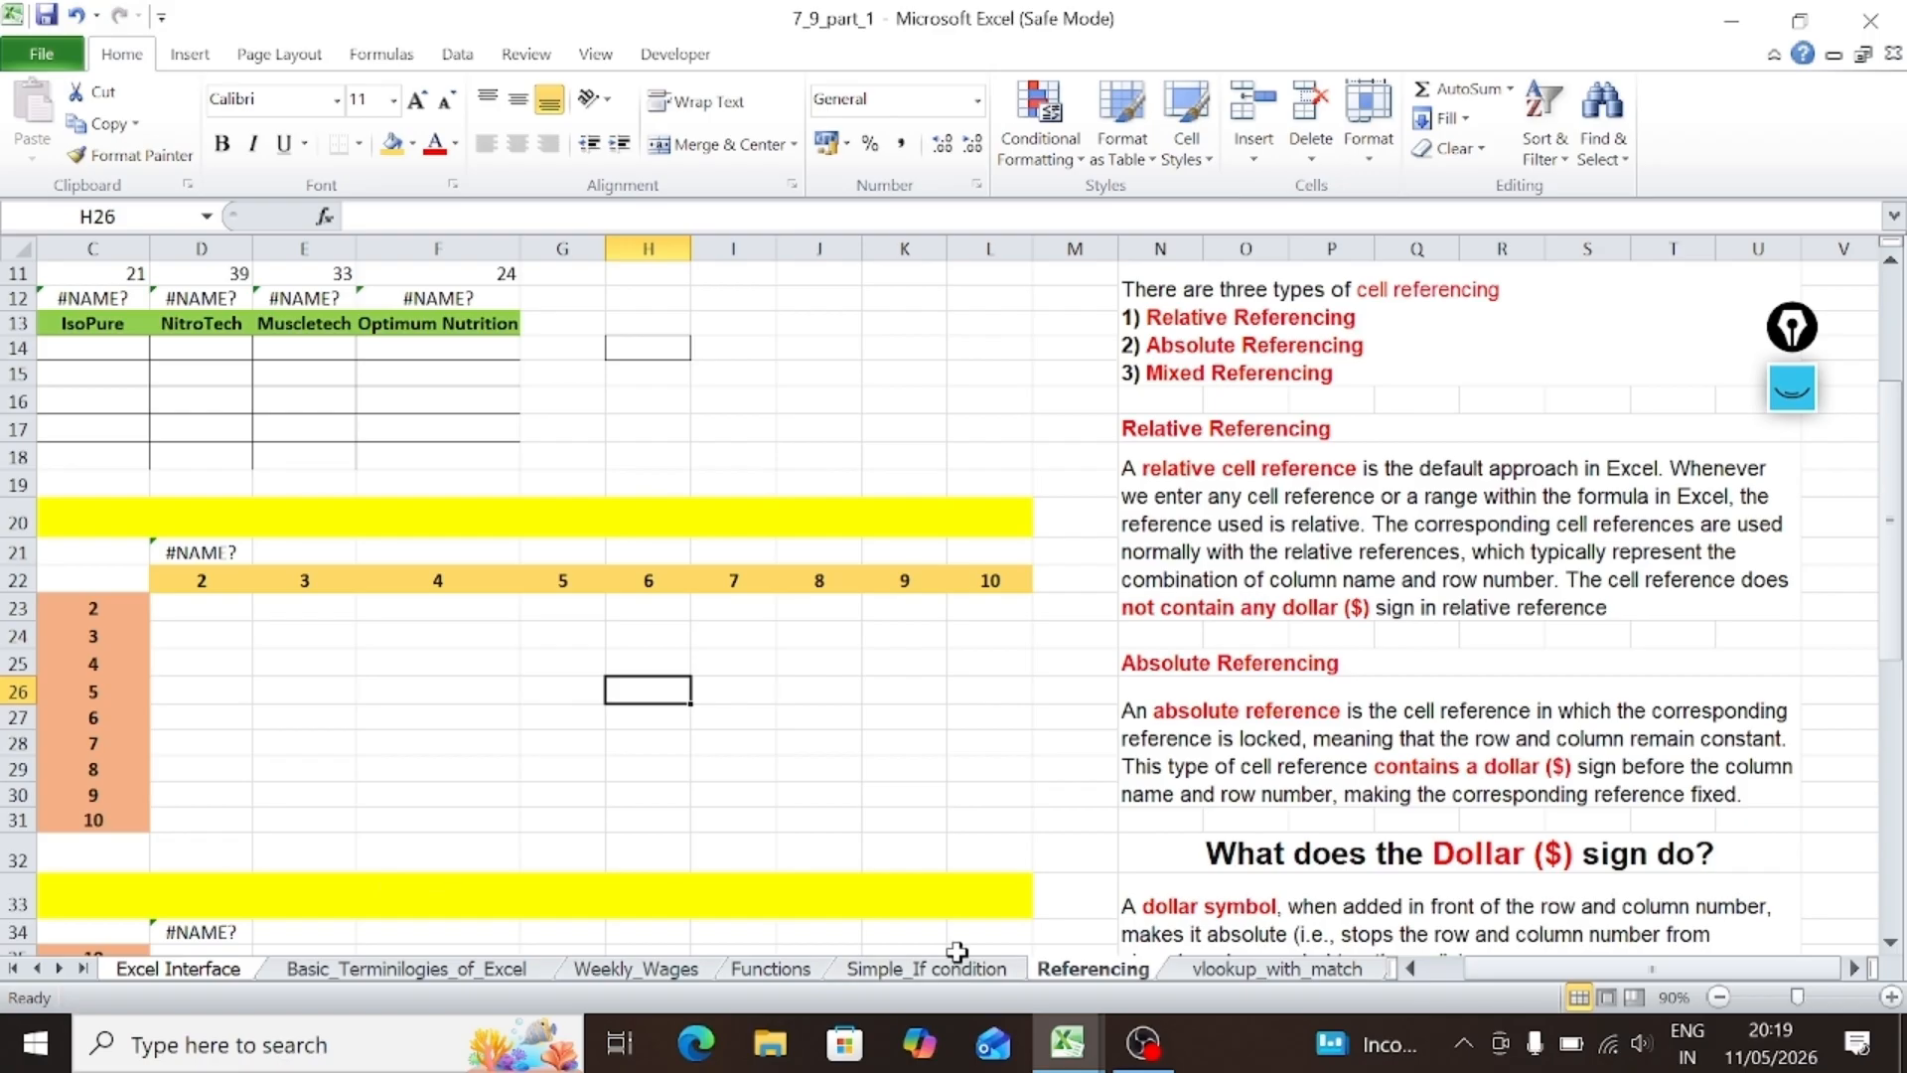
Step: Review the IF formula in cell D3 of the Simple_If condition sheet and return to the Referencing sheet
left_click(198, 602)
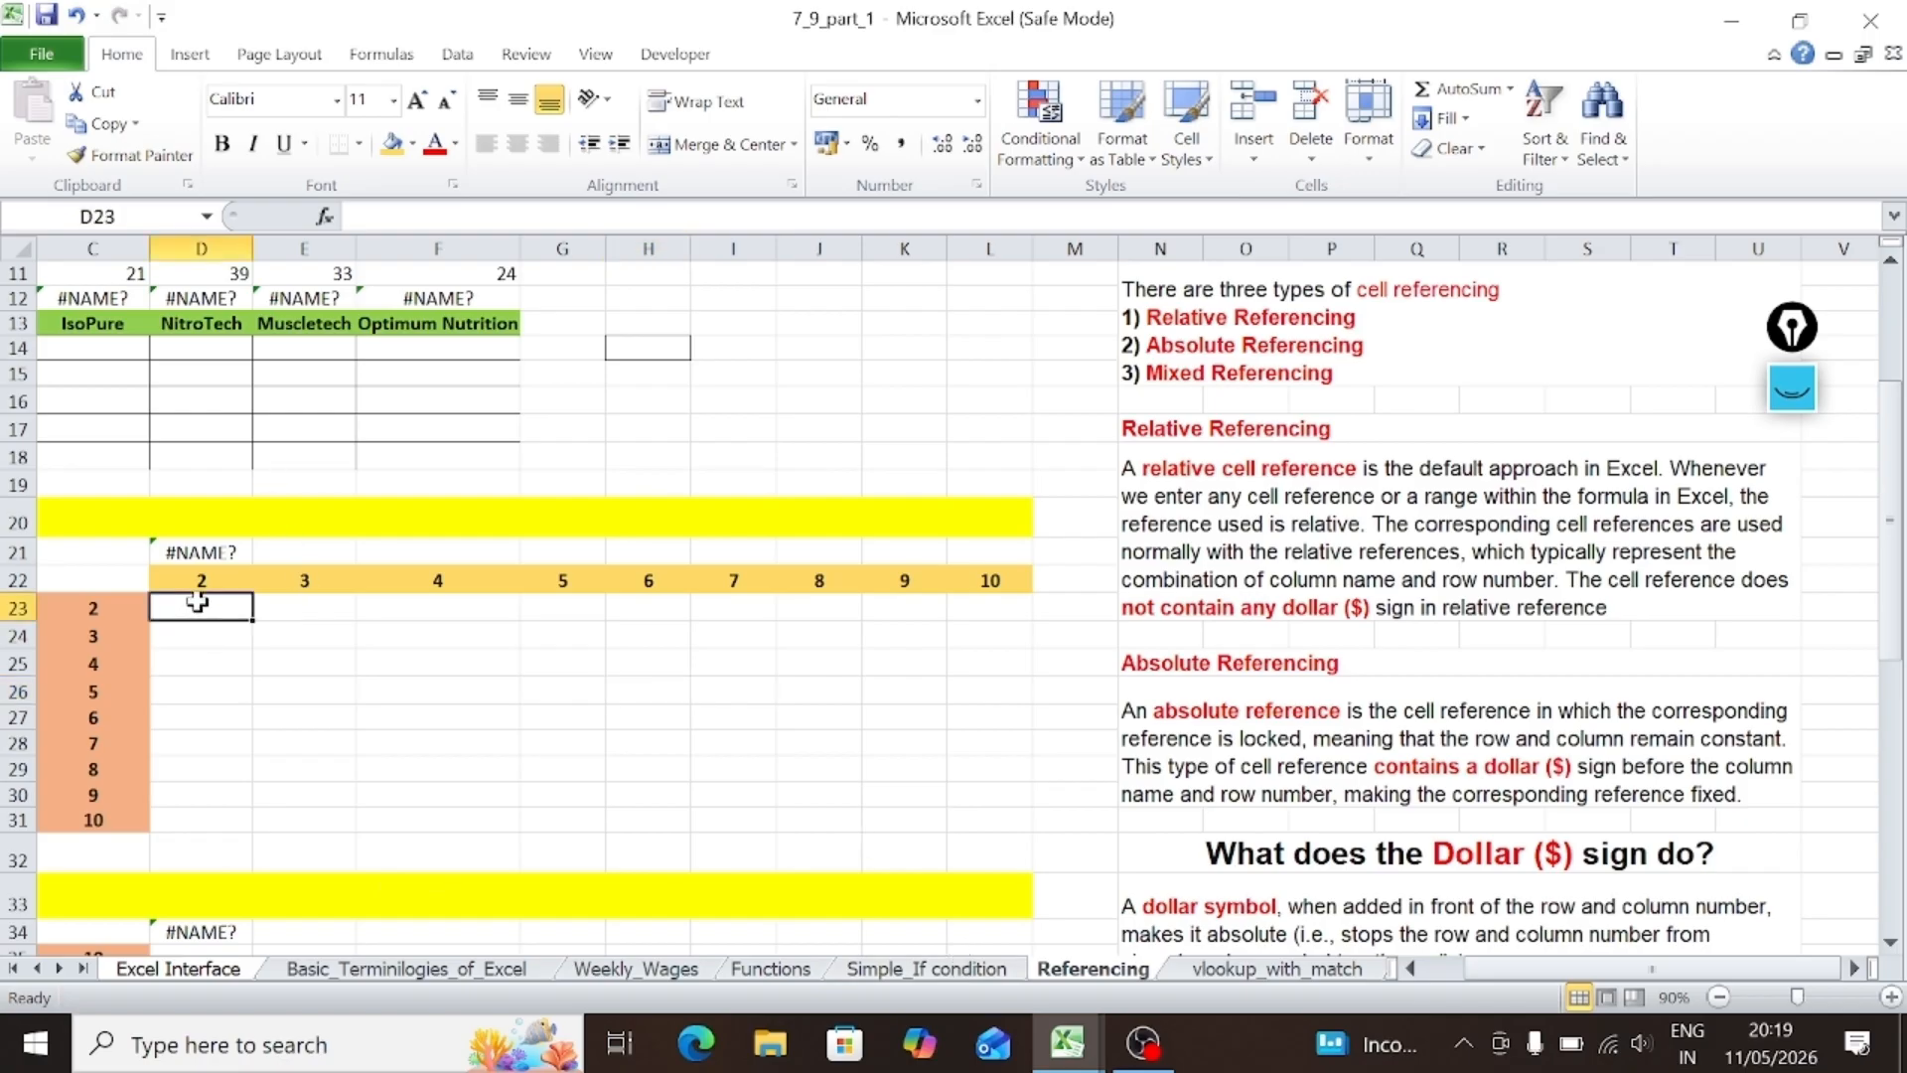
left_click(973, 970)
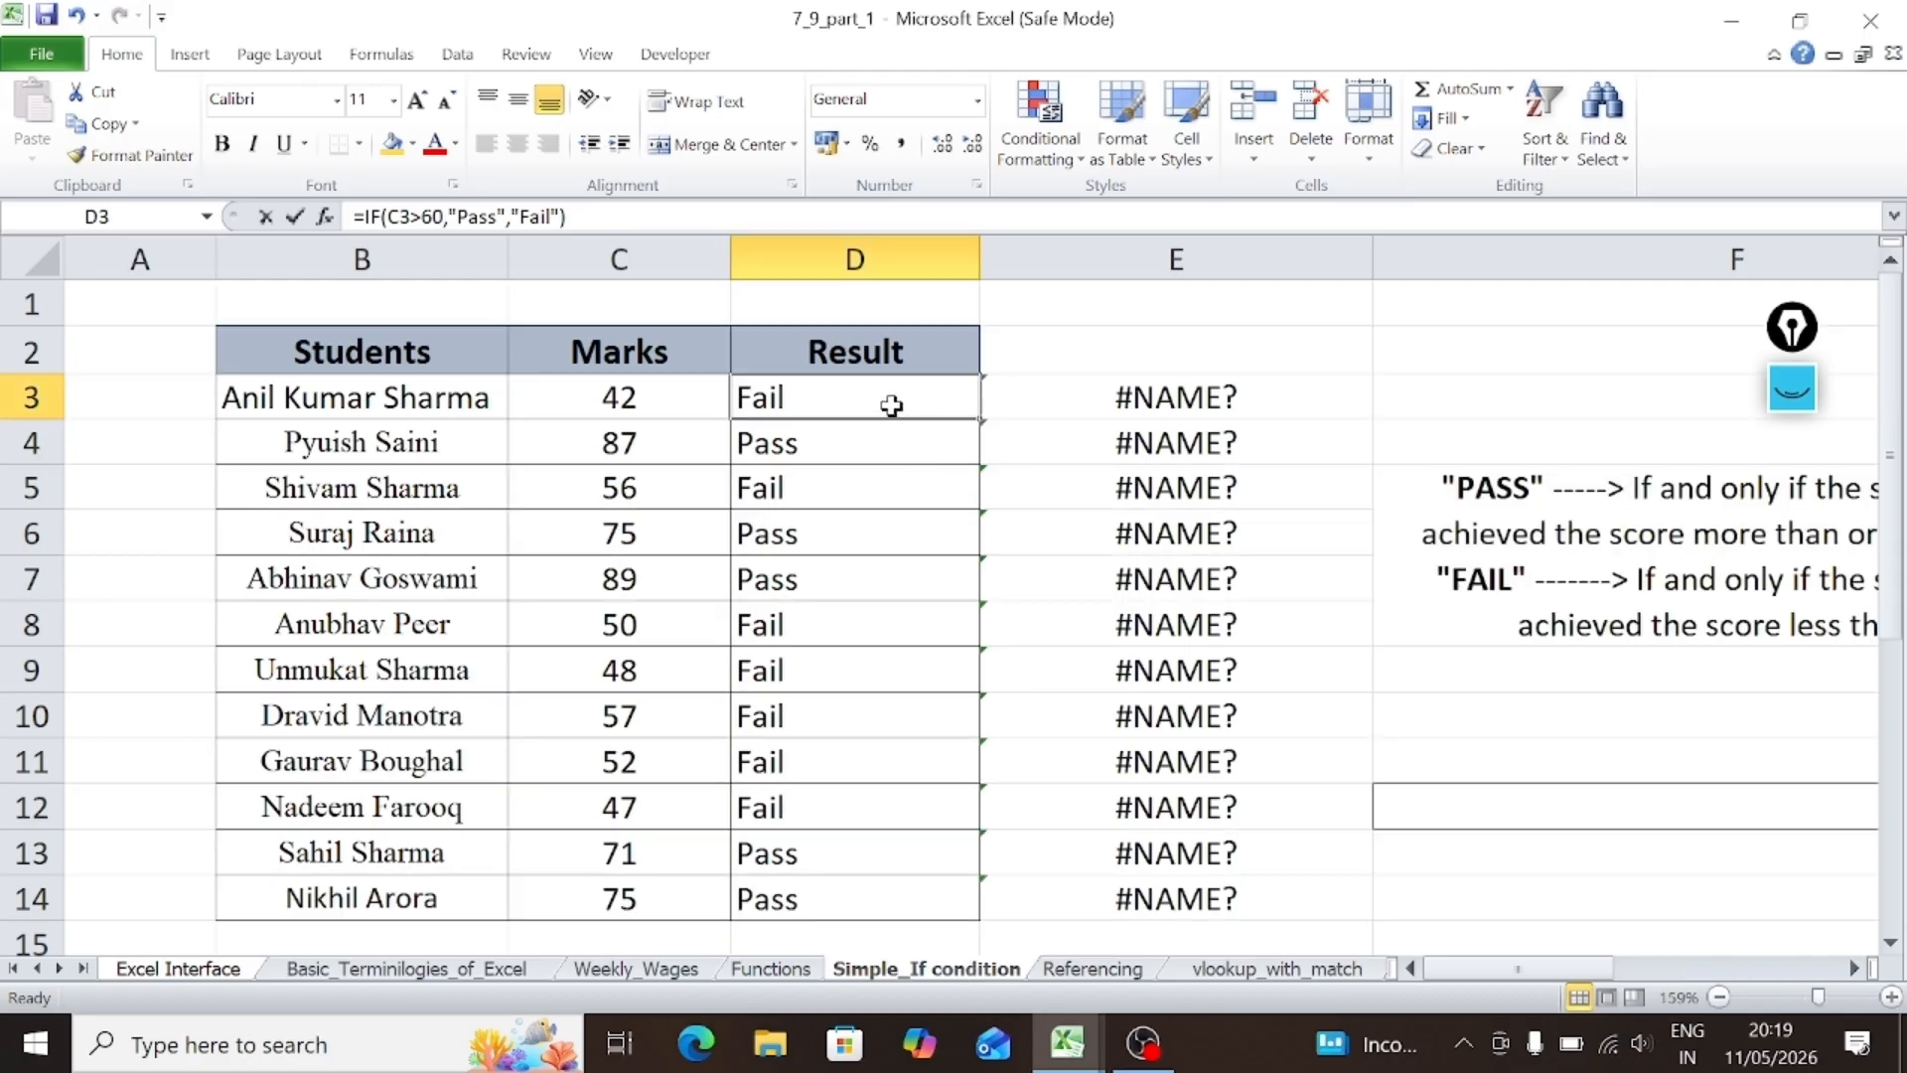
double_click(890, 405)
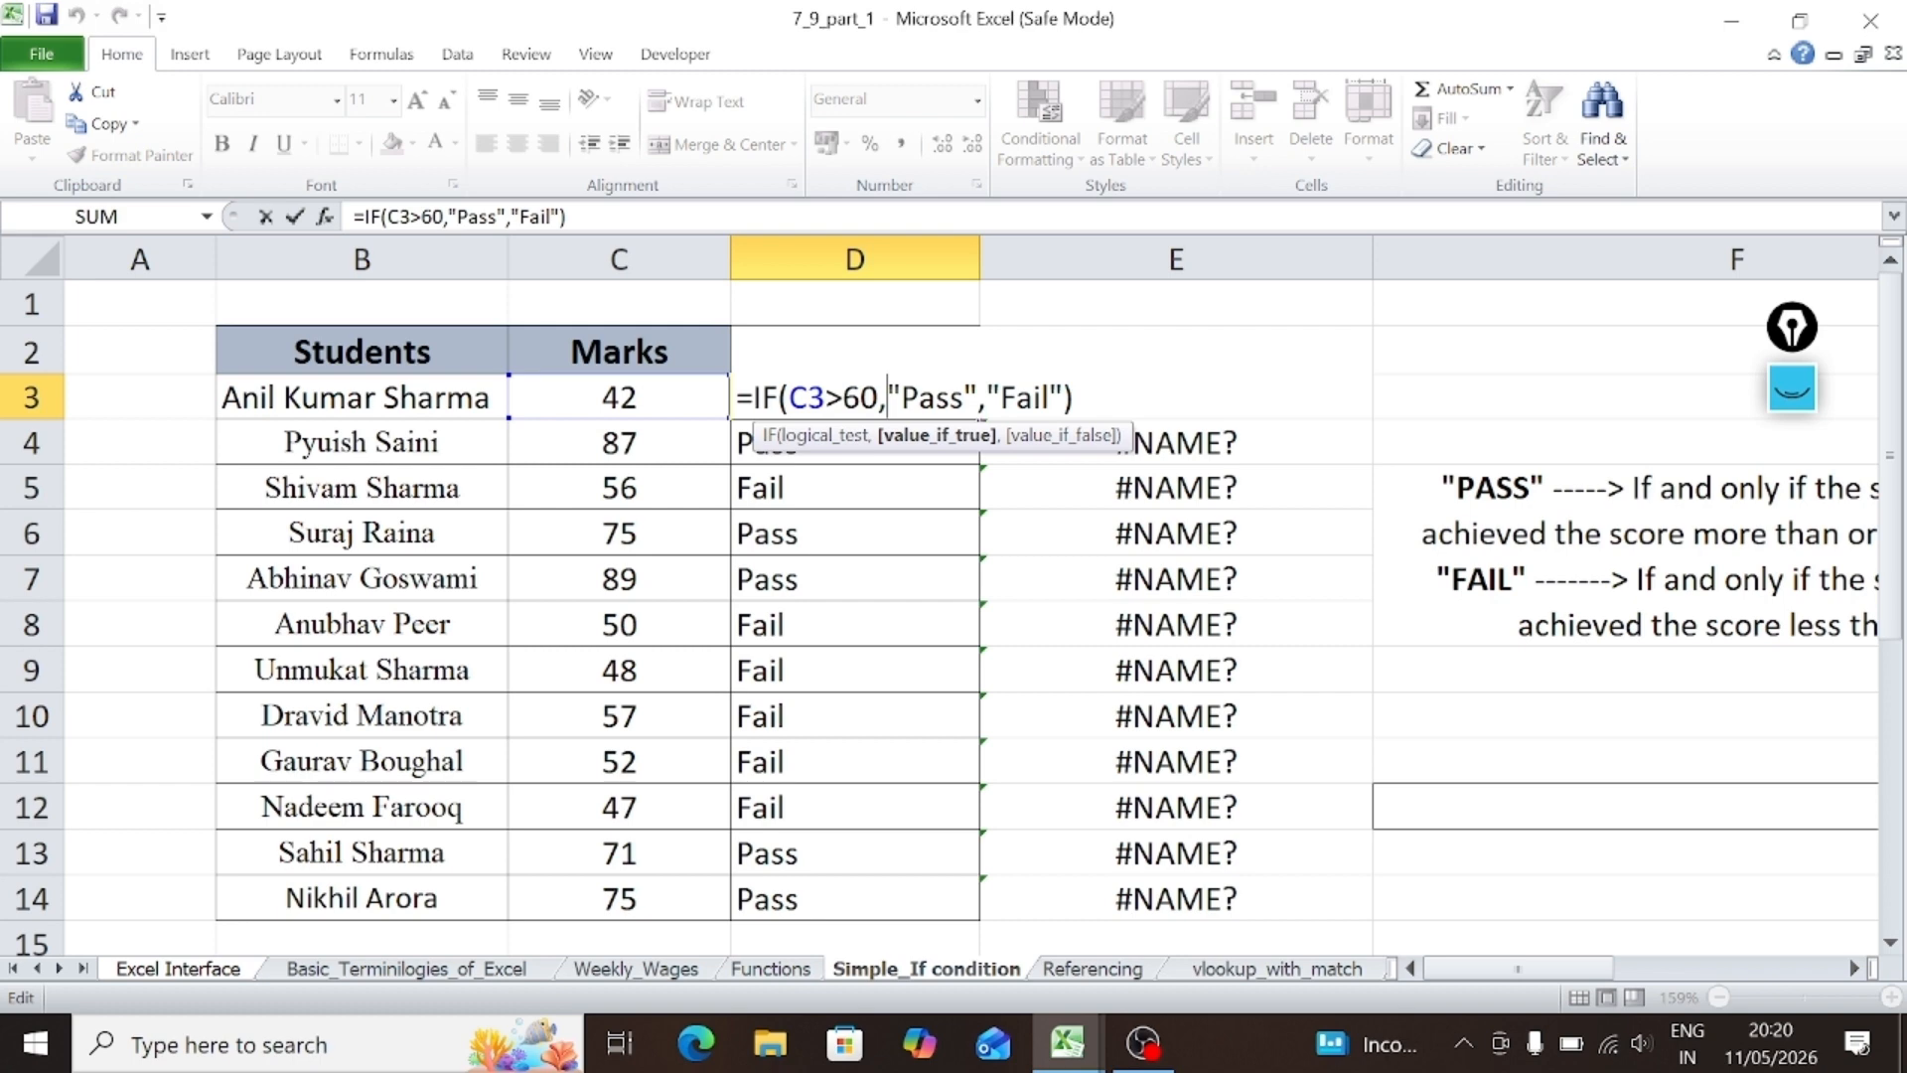
left_click(1073, 397)
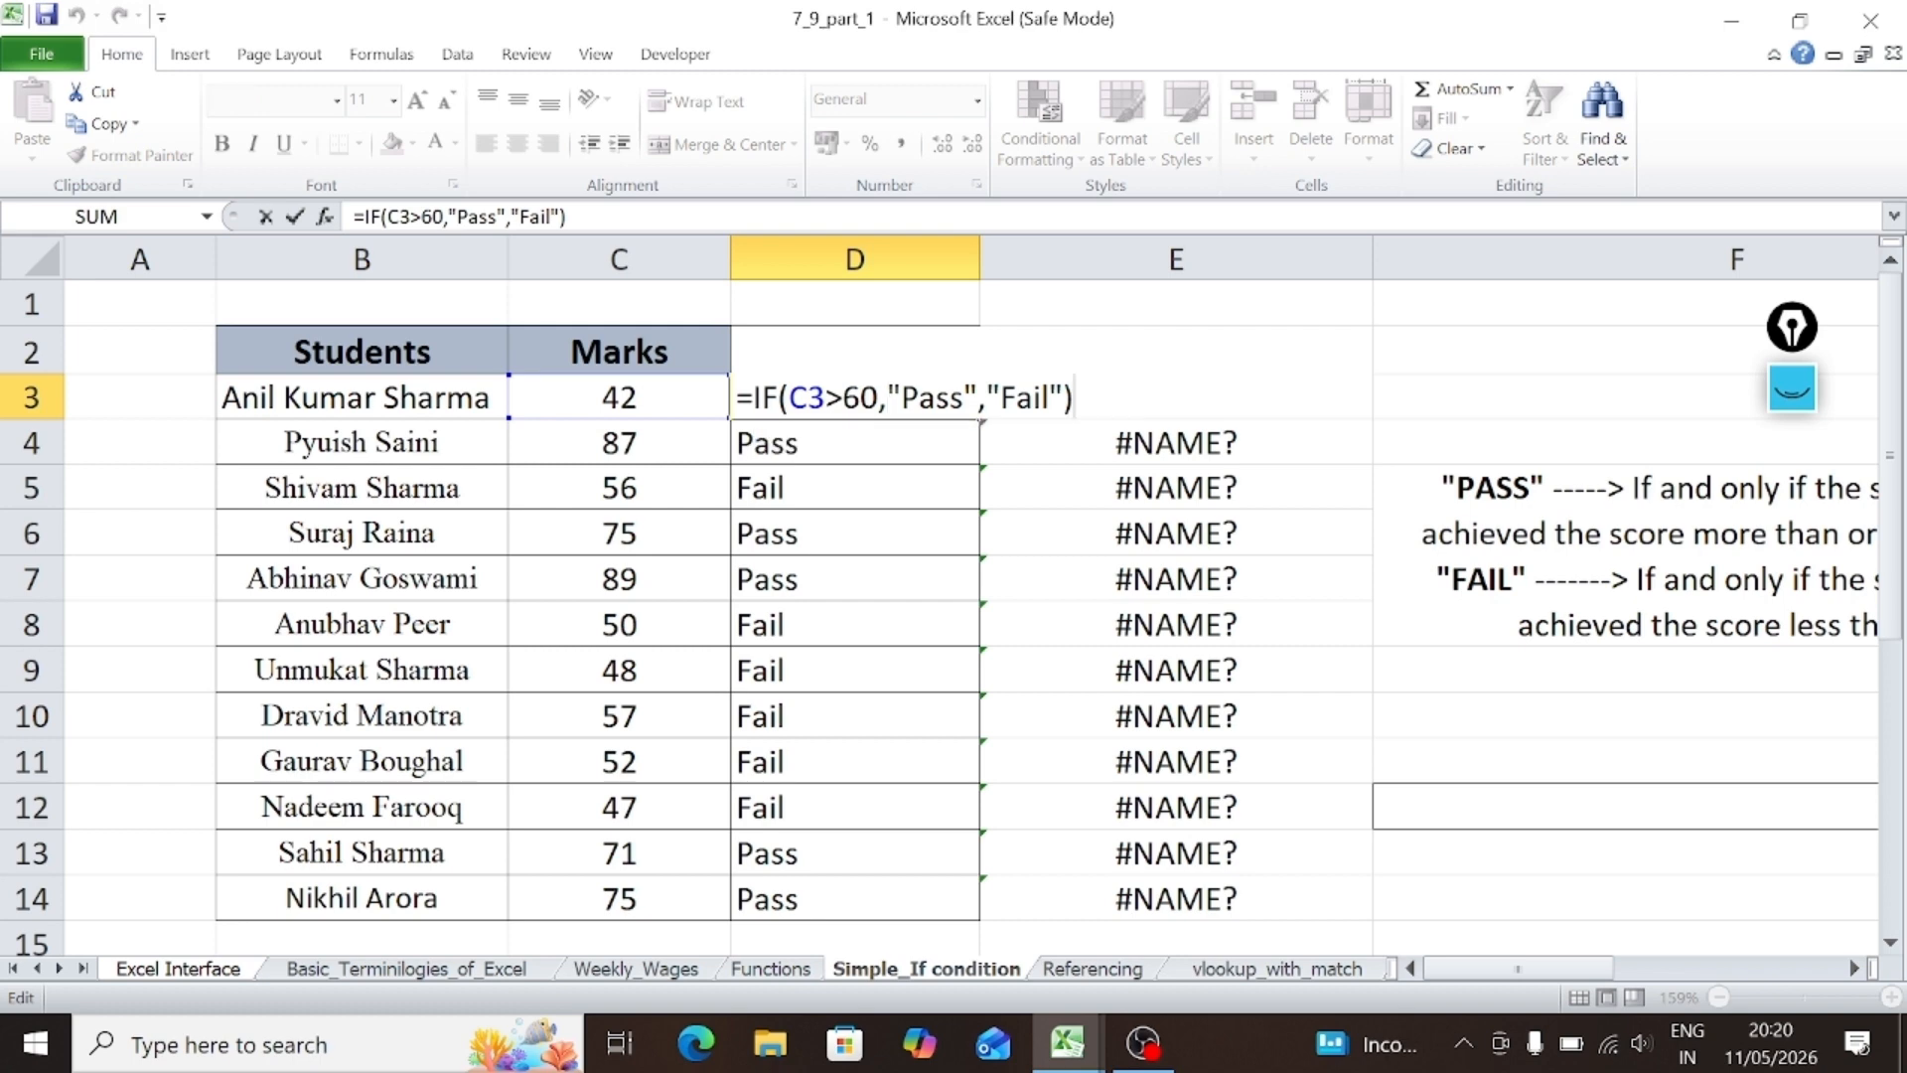
key("Return")
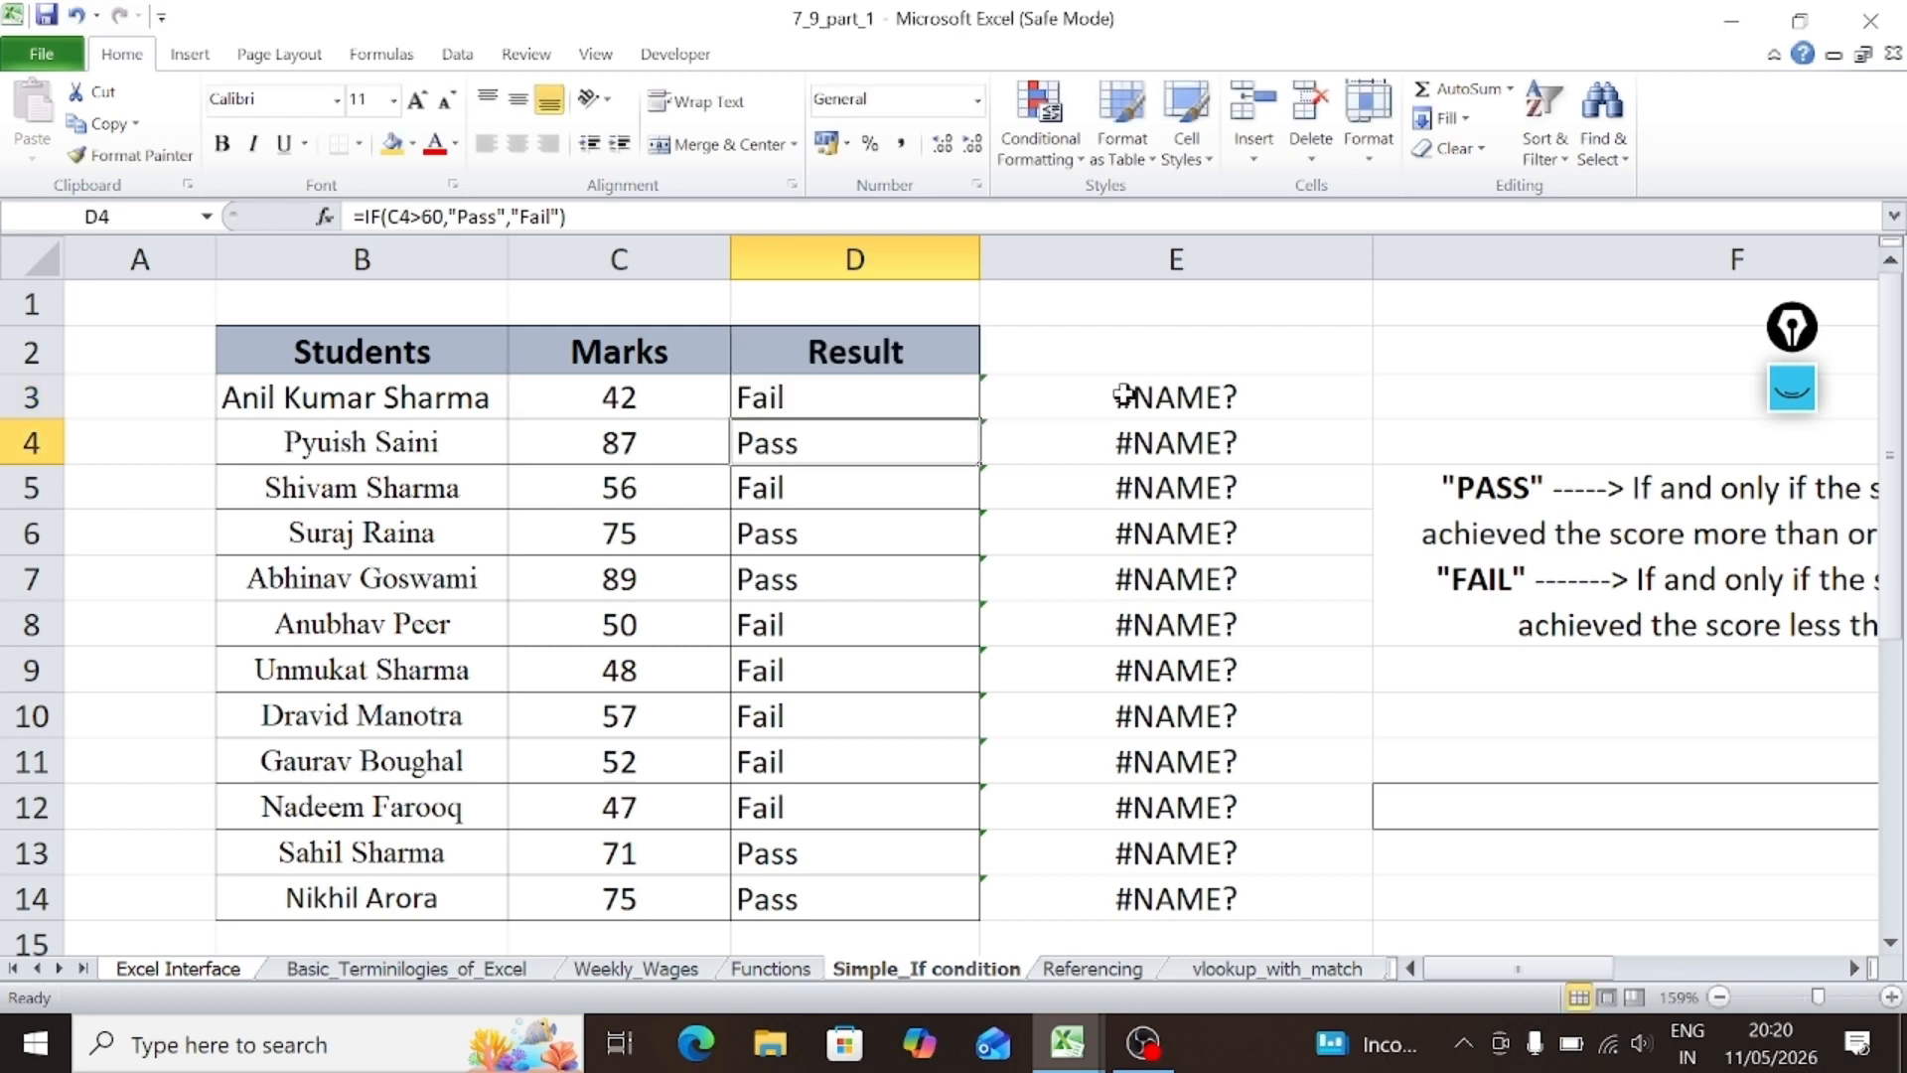
left_click(1085, 971)
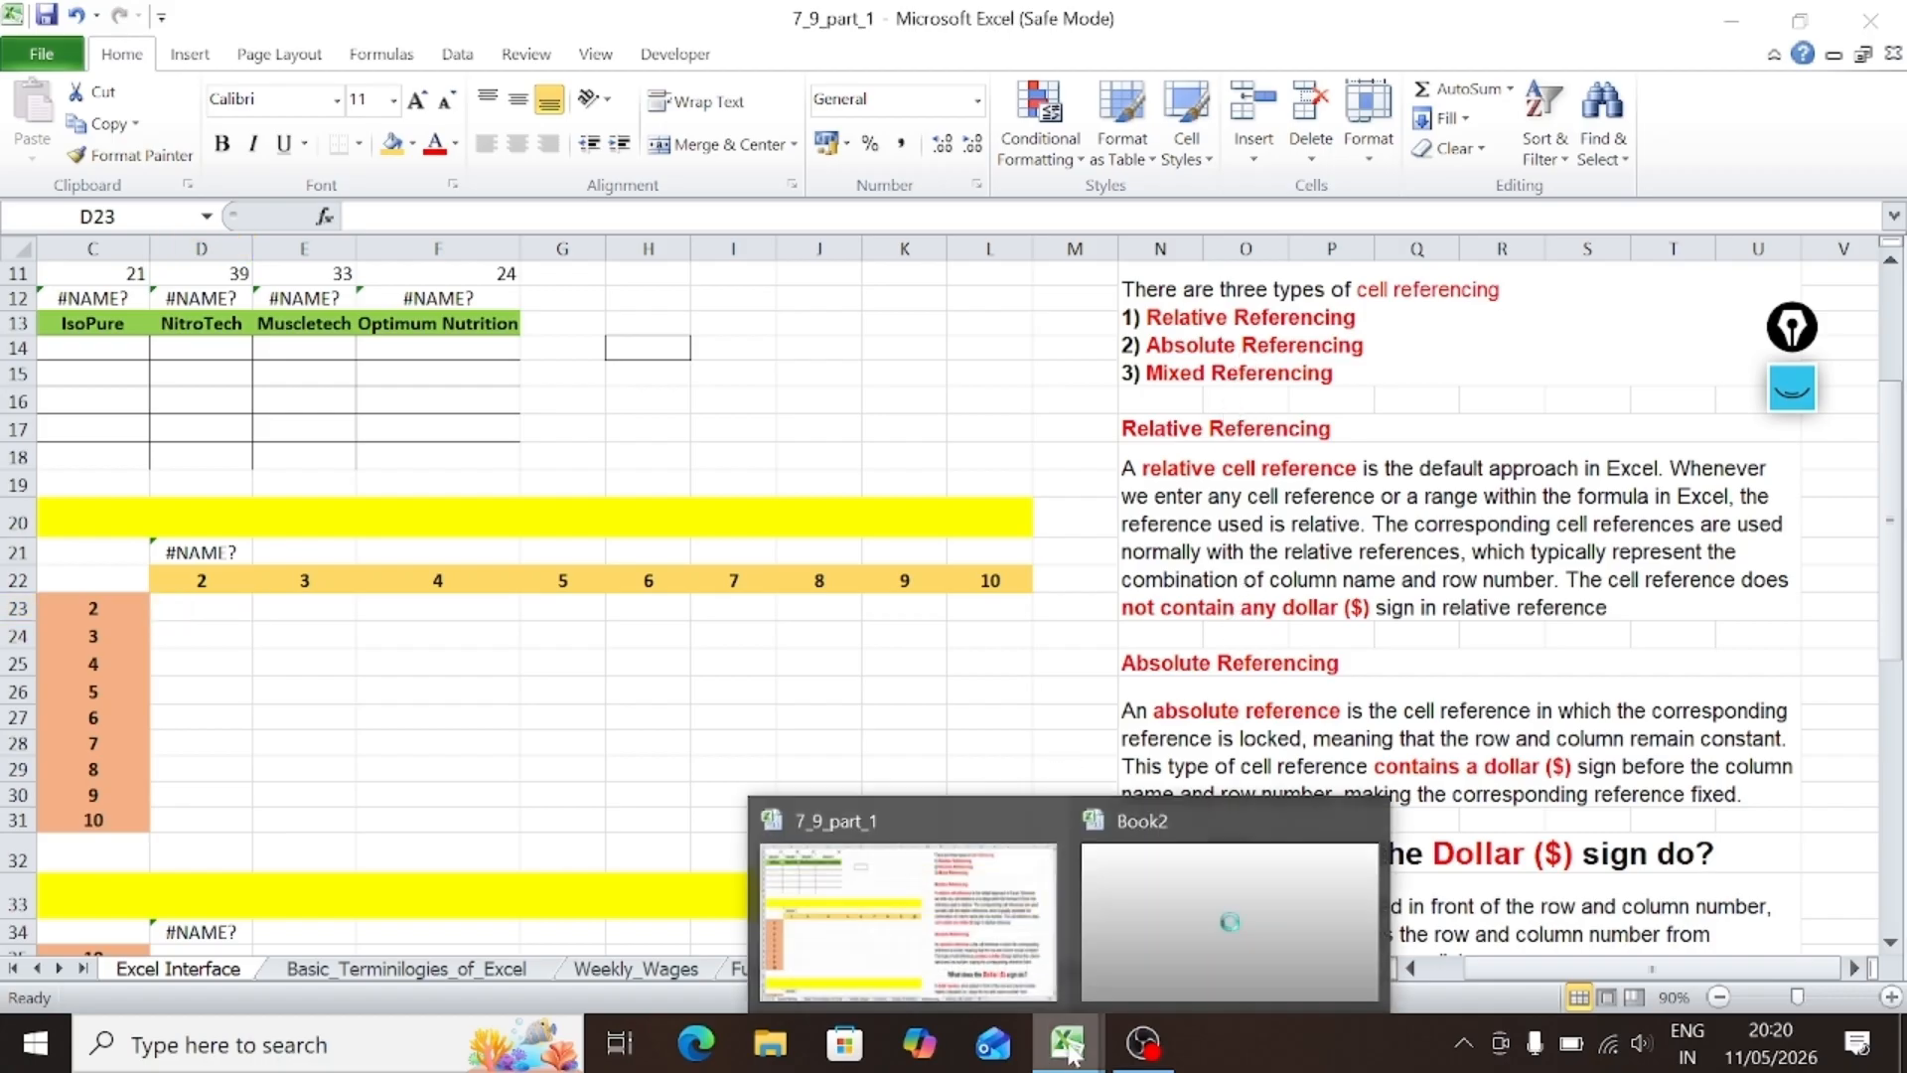
Step: Switch to the Book2 workbook and calculate the first Sales Amount in E3 with the formula =C3-D3
left_click(1195, 907)
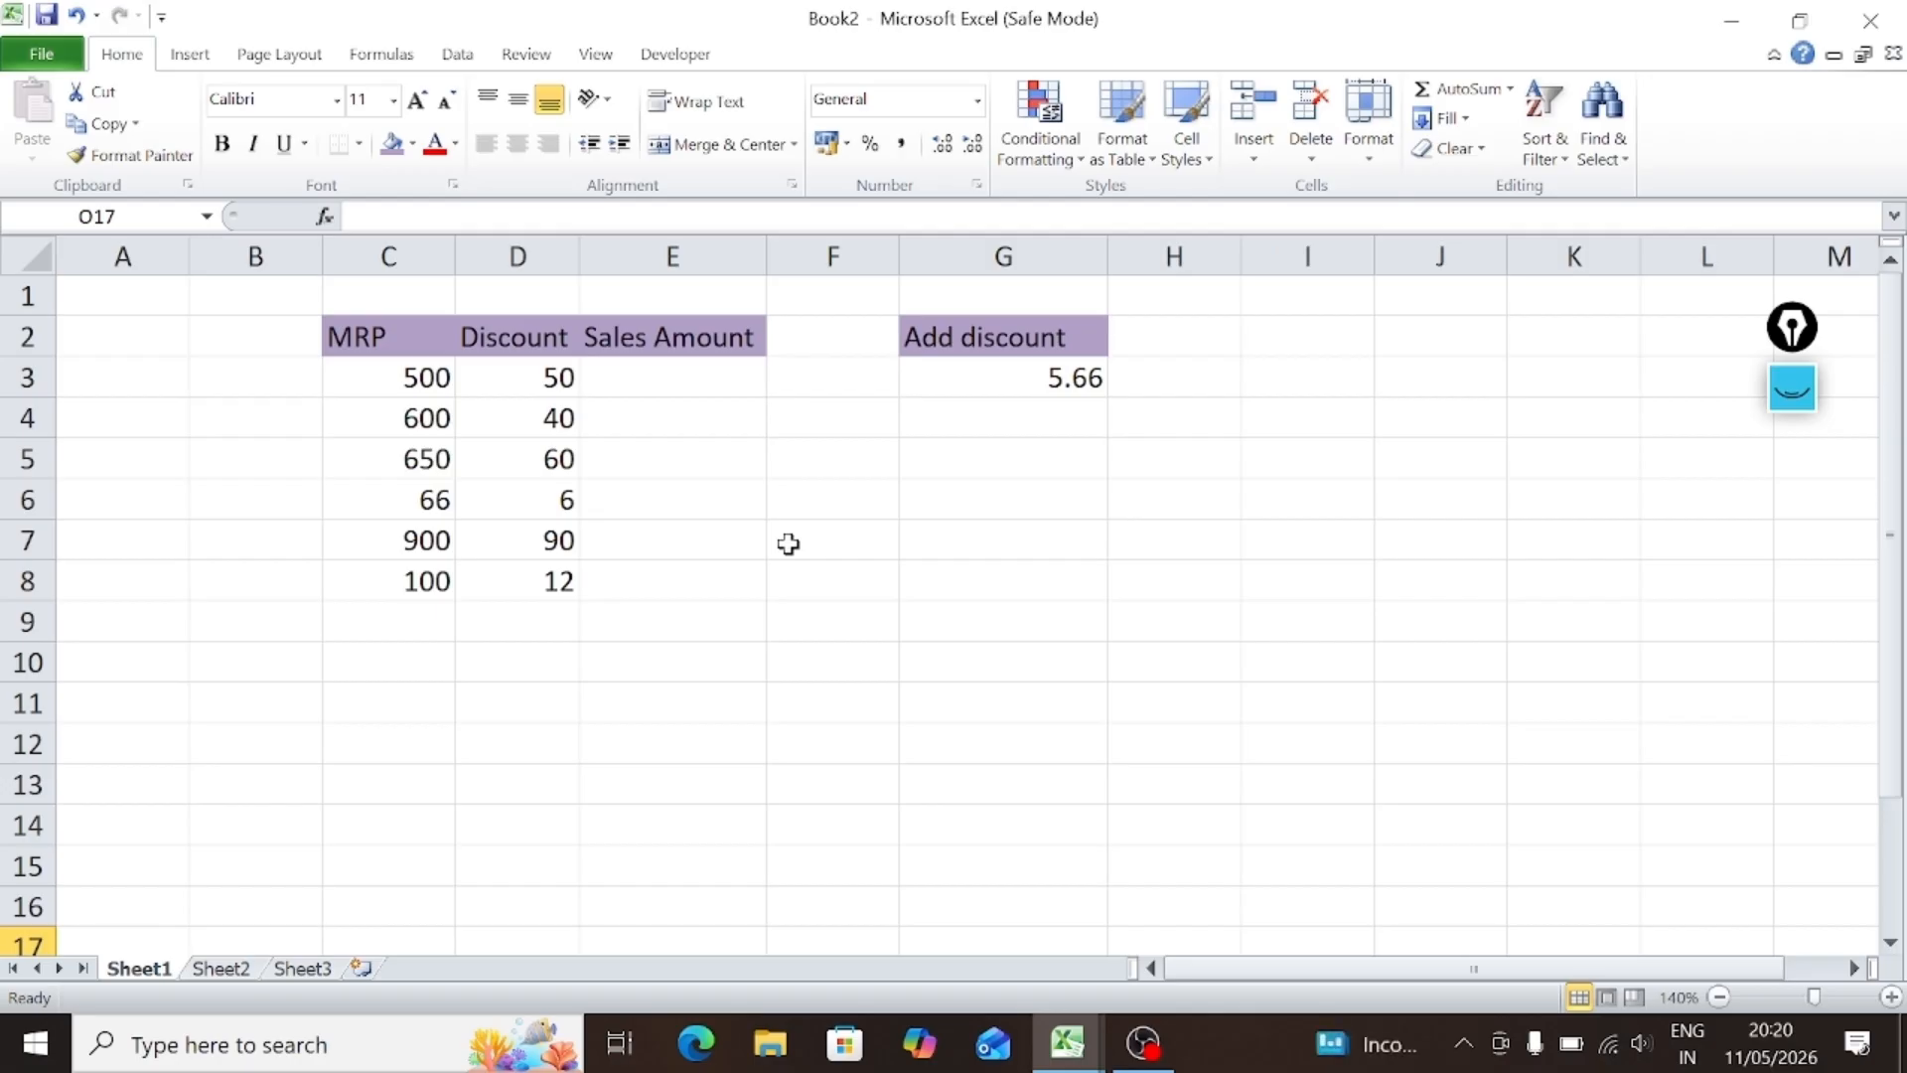
left_click(681, 385)
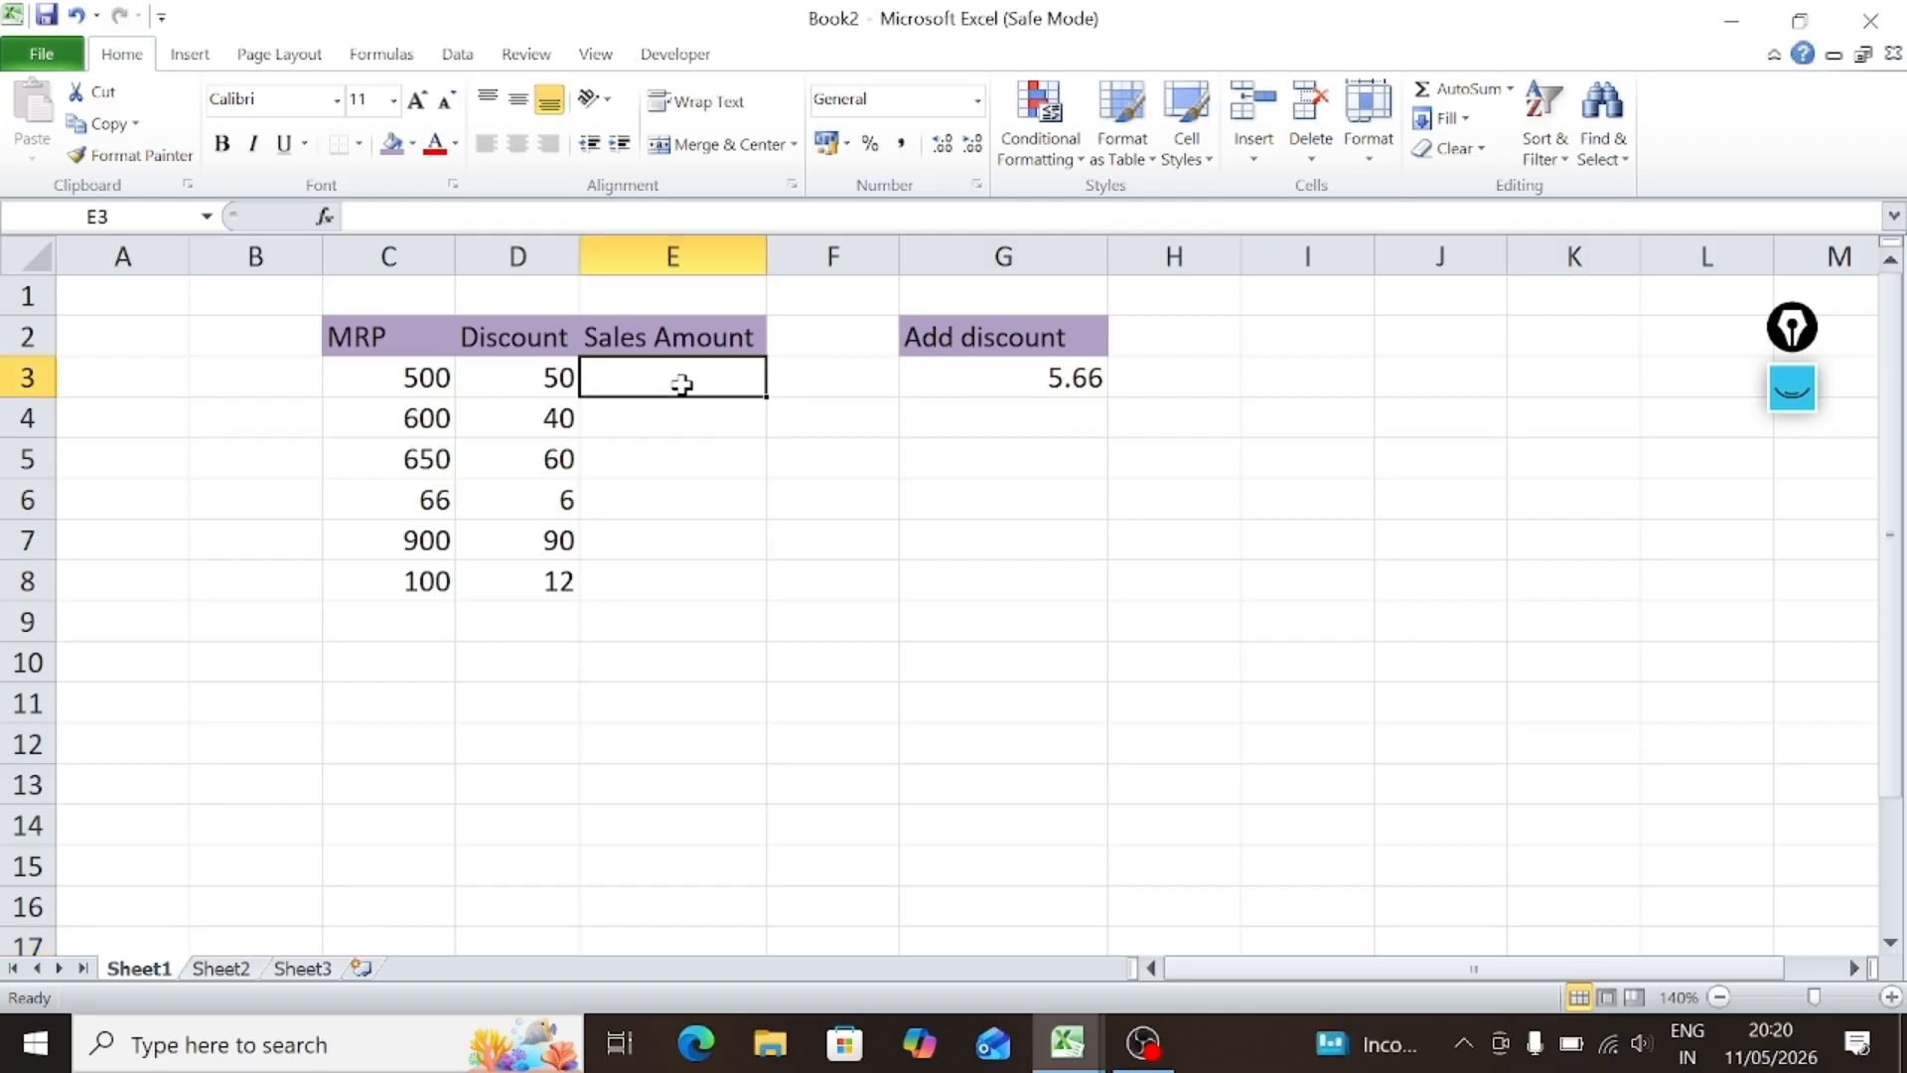
type("=")
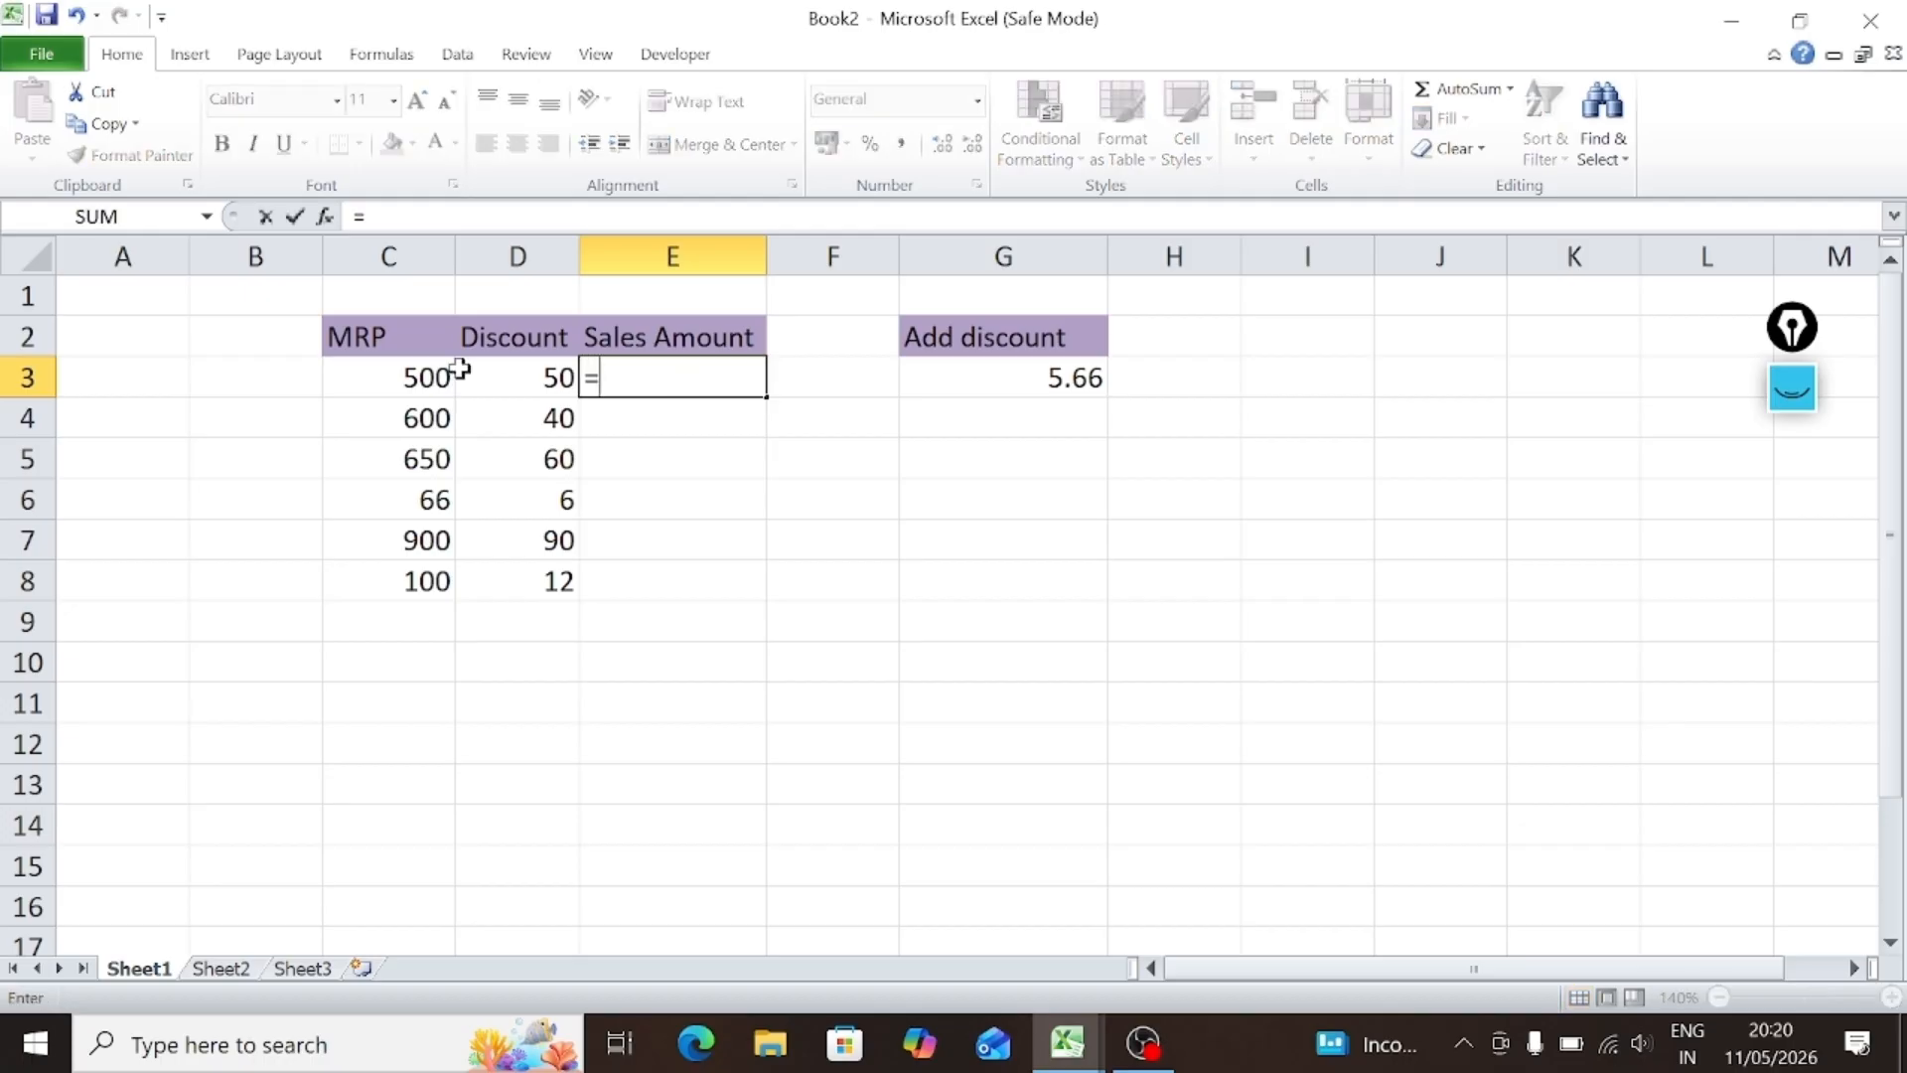
left_click(392, 376)
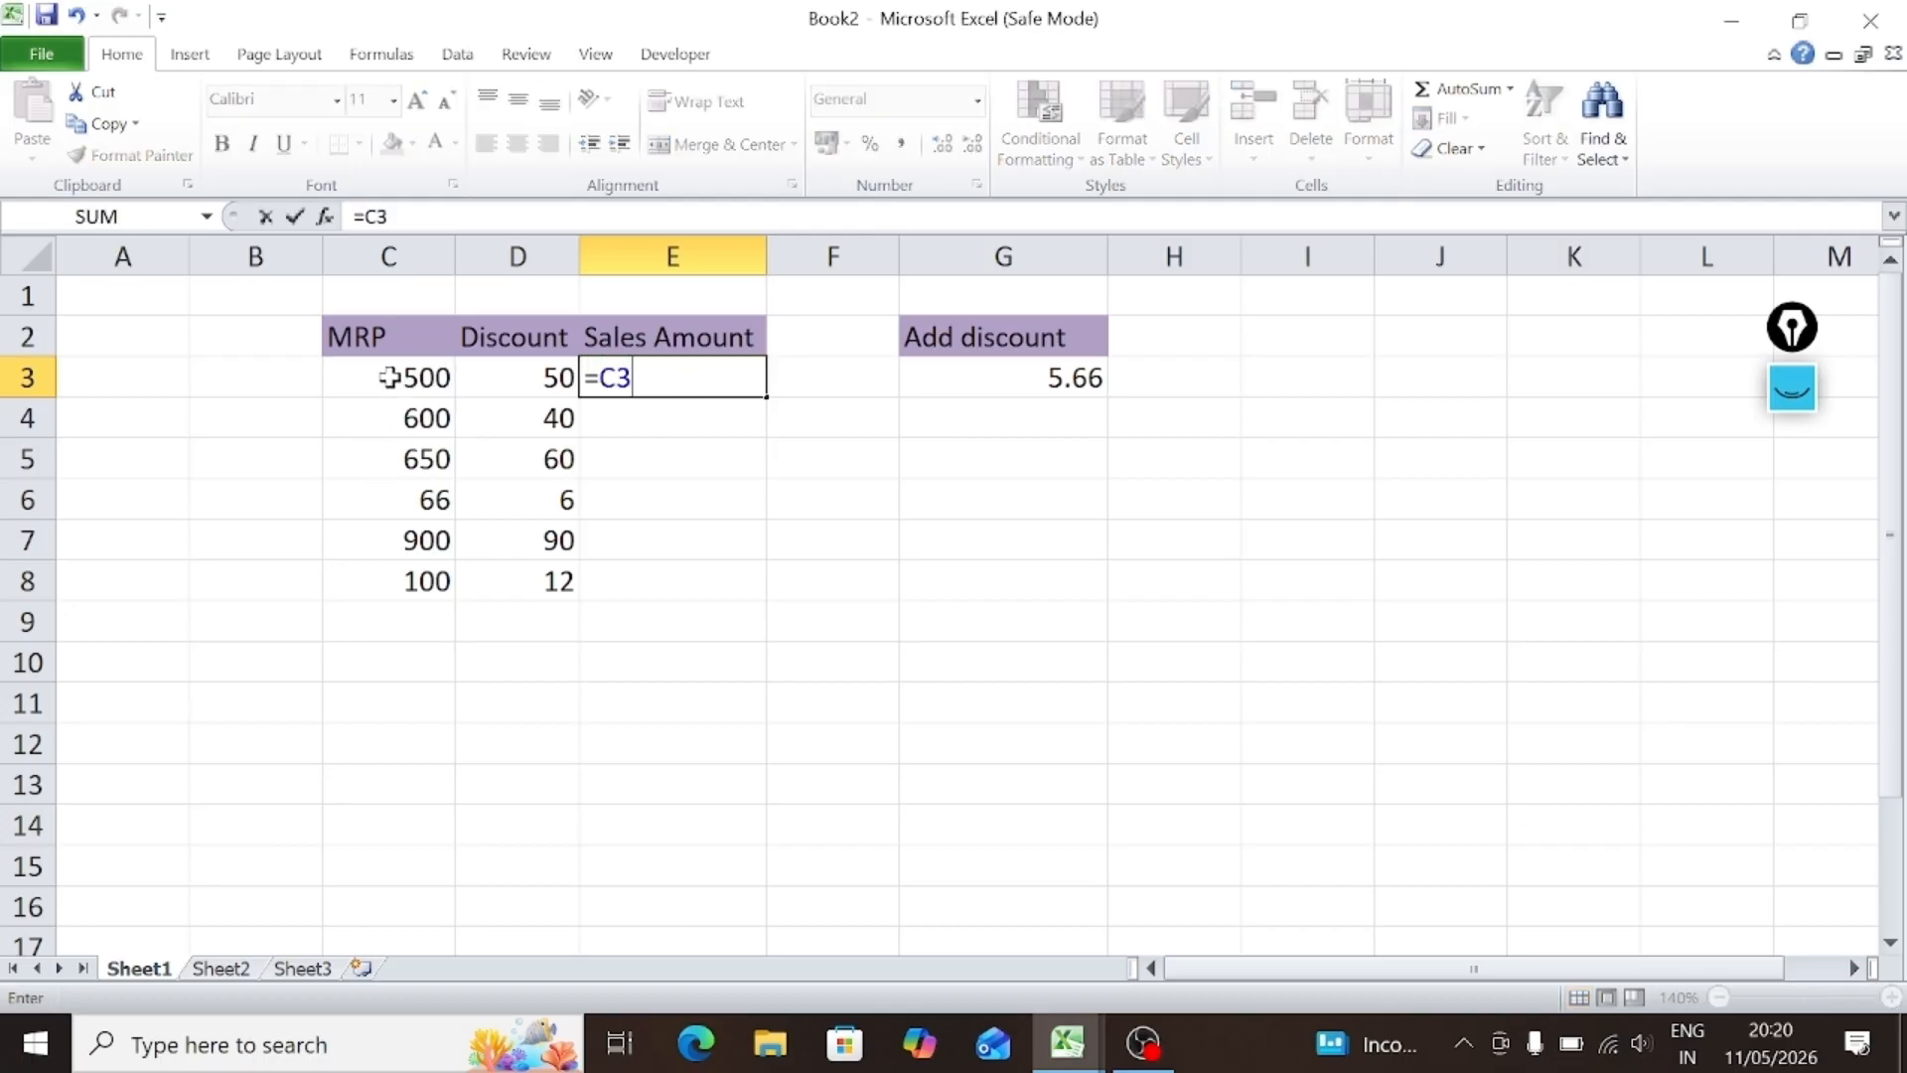
type("-")
left_click(508, 378)
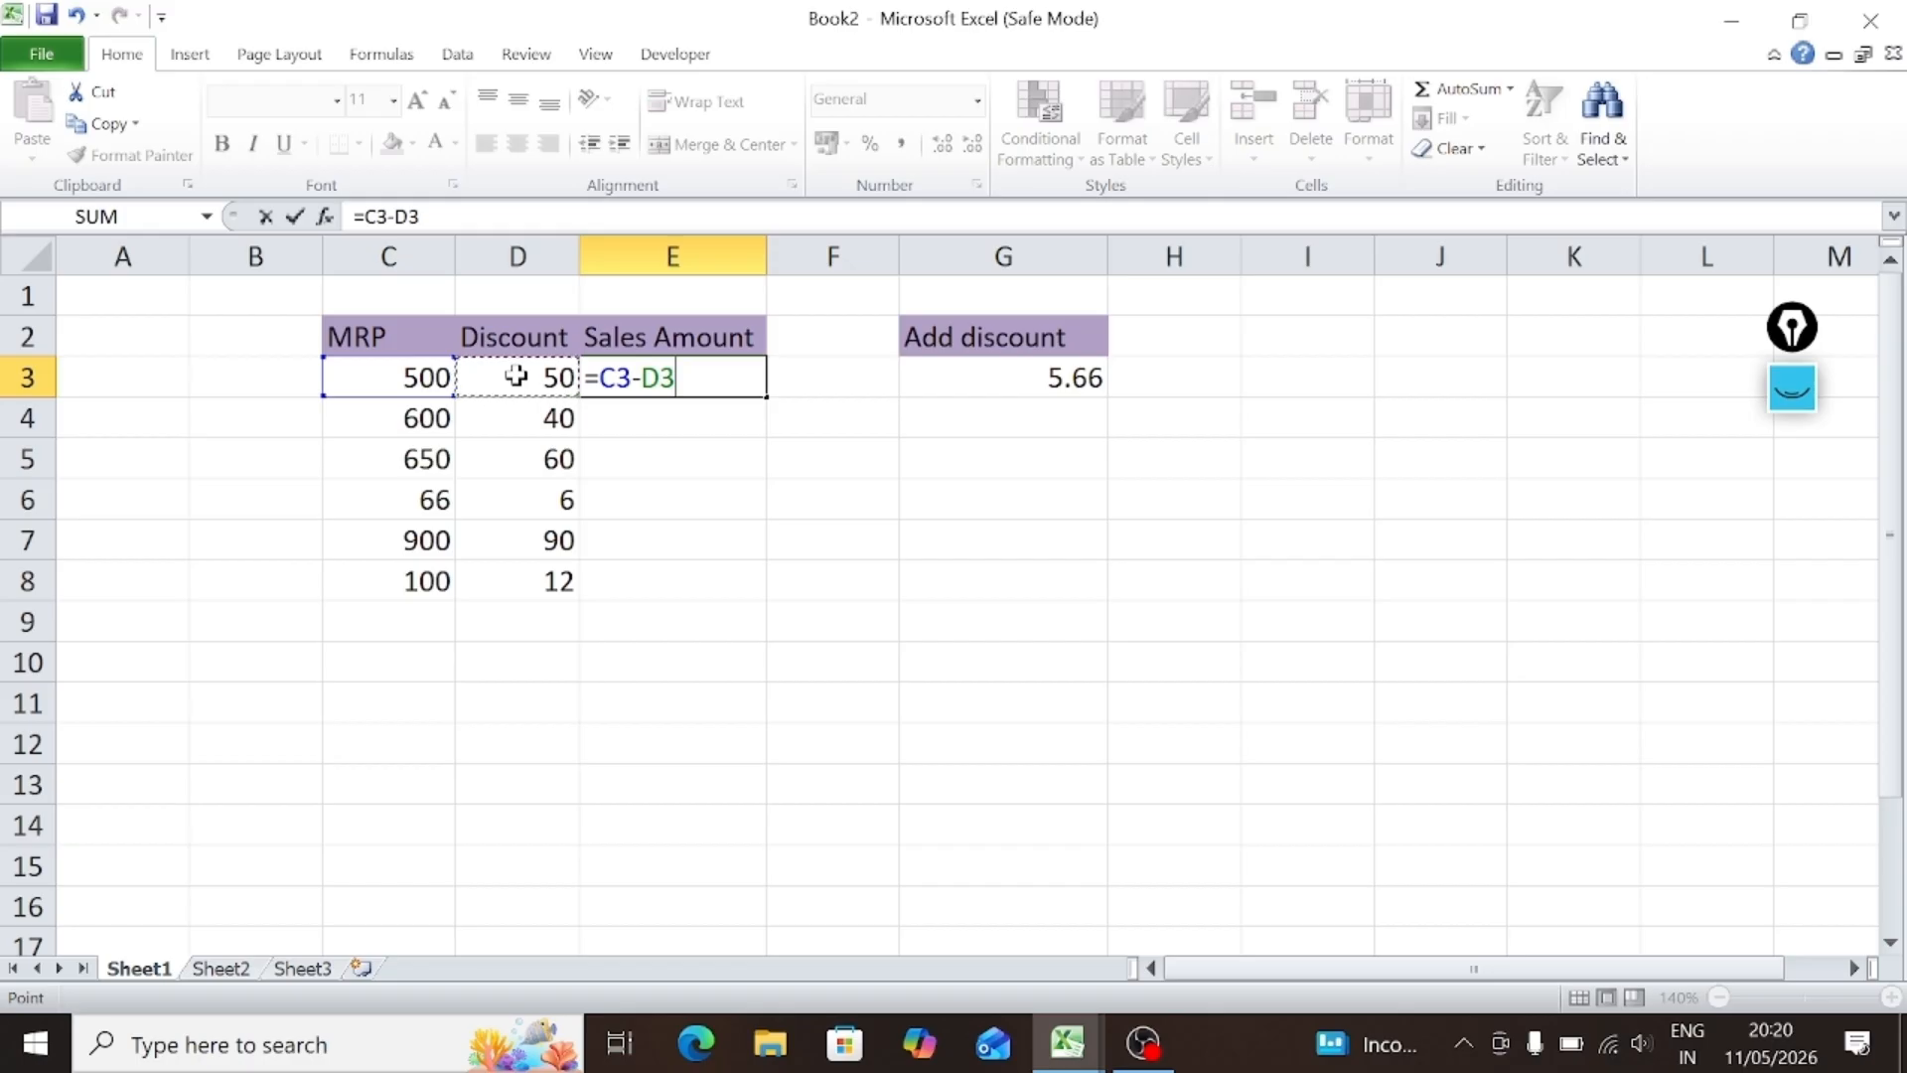
key("Return")
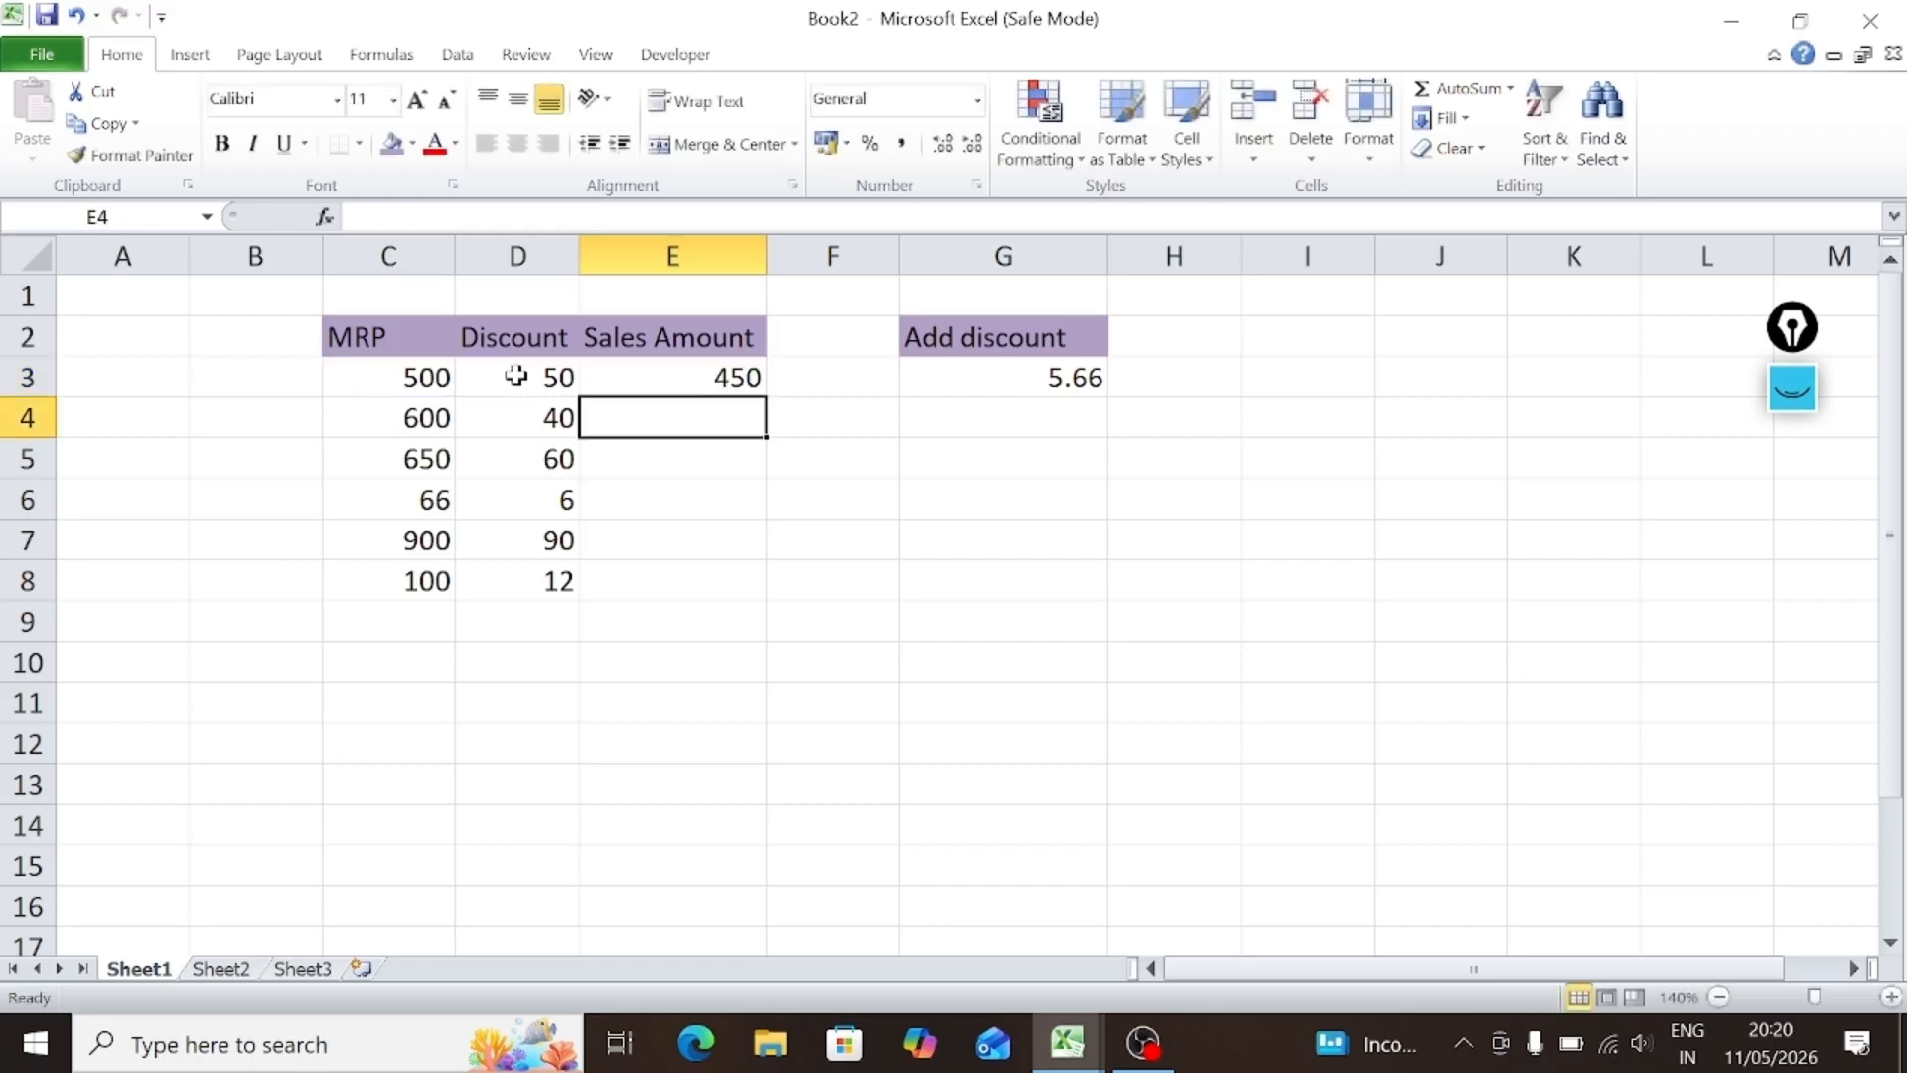
Step: Fill the E3 Sales Amount formula down through E8 and check rows 4 and 5 against their MRP and Discount cells
left_click(692, 382)
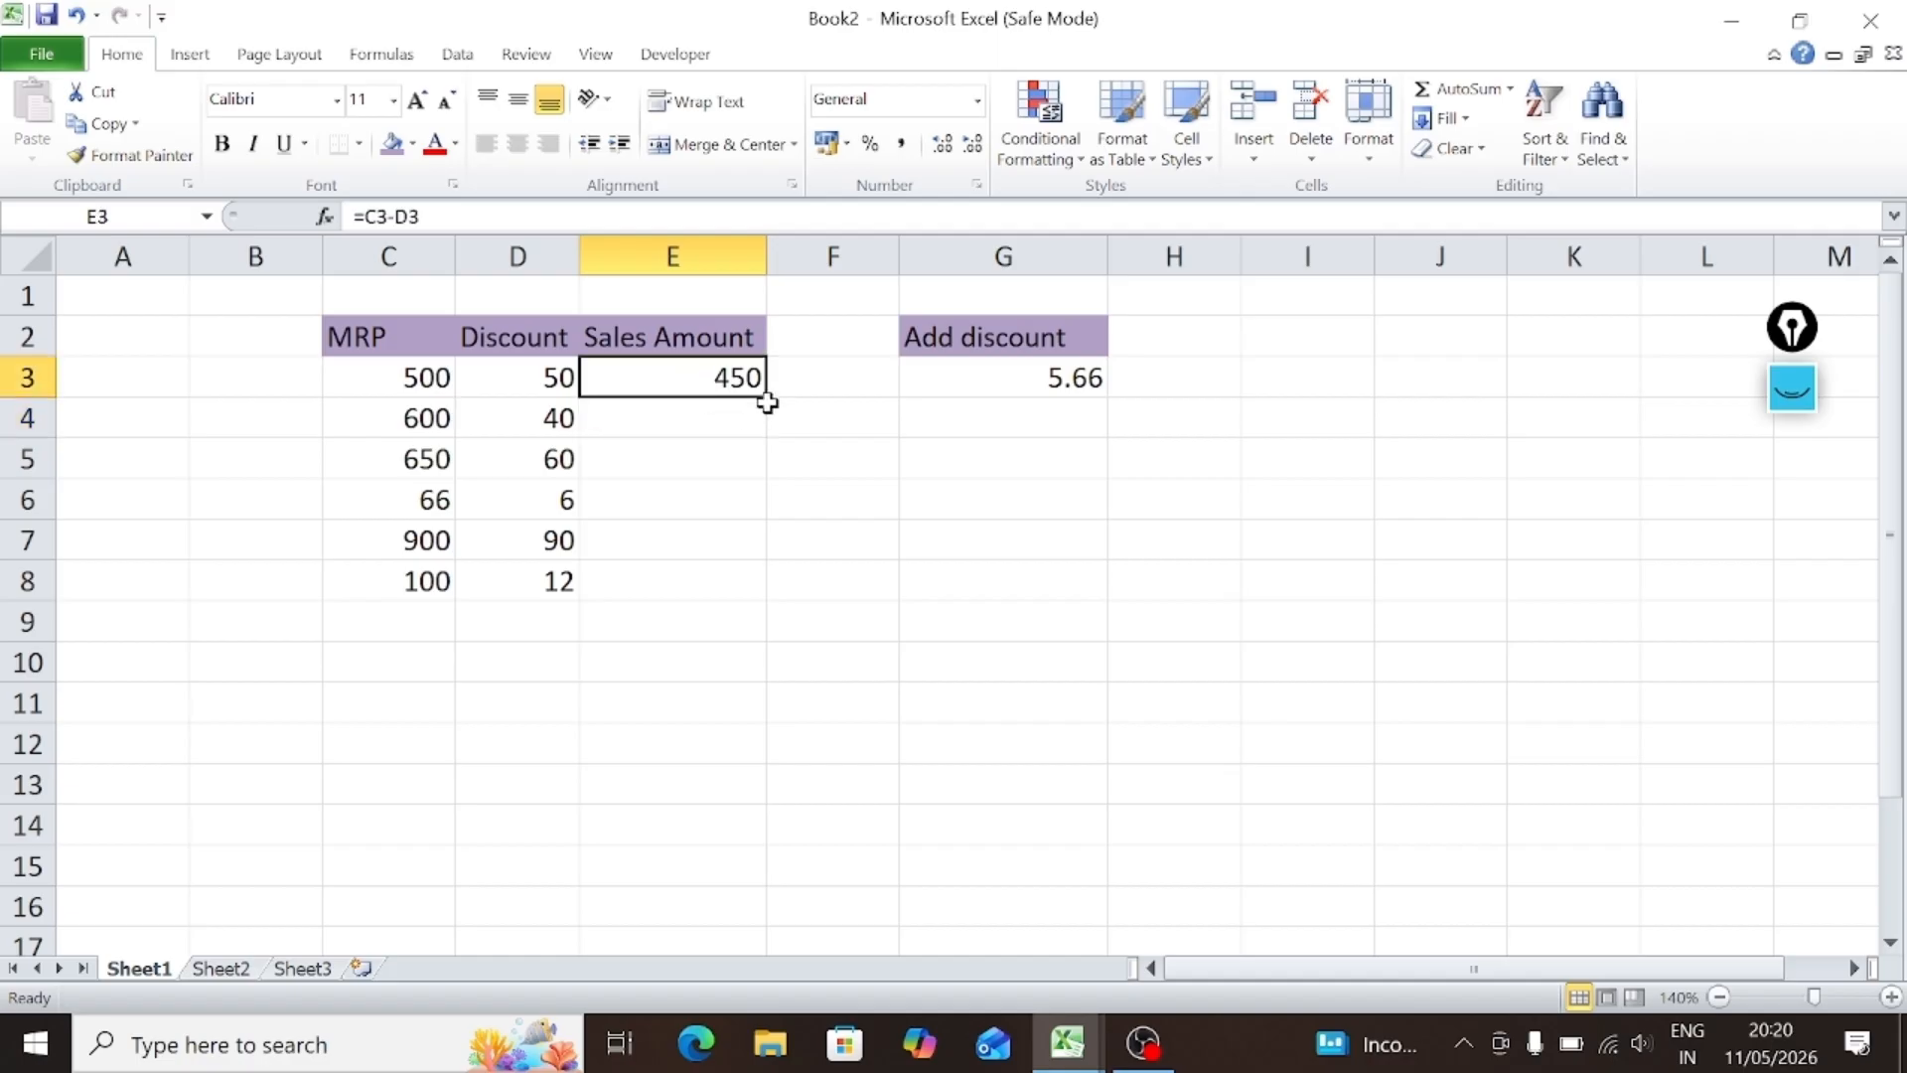
left_click_drag(769, 400, 755, 588)
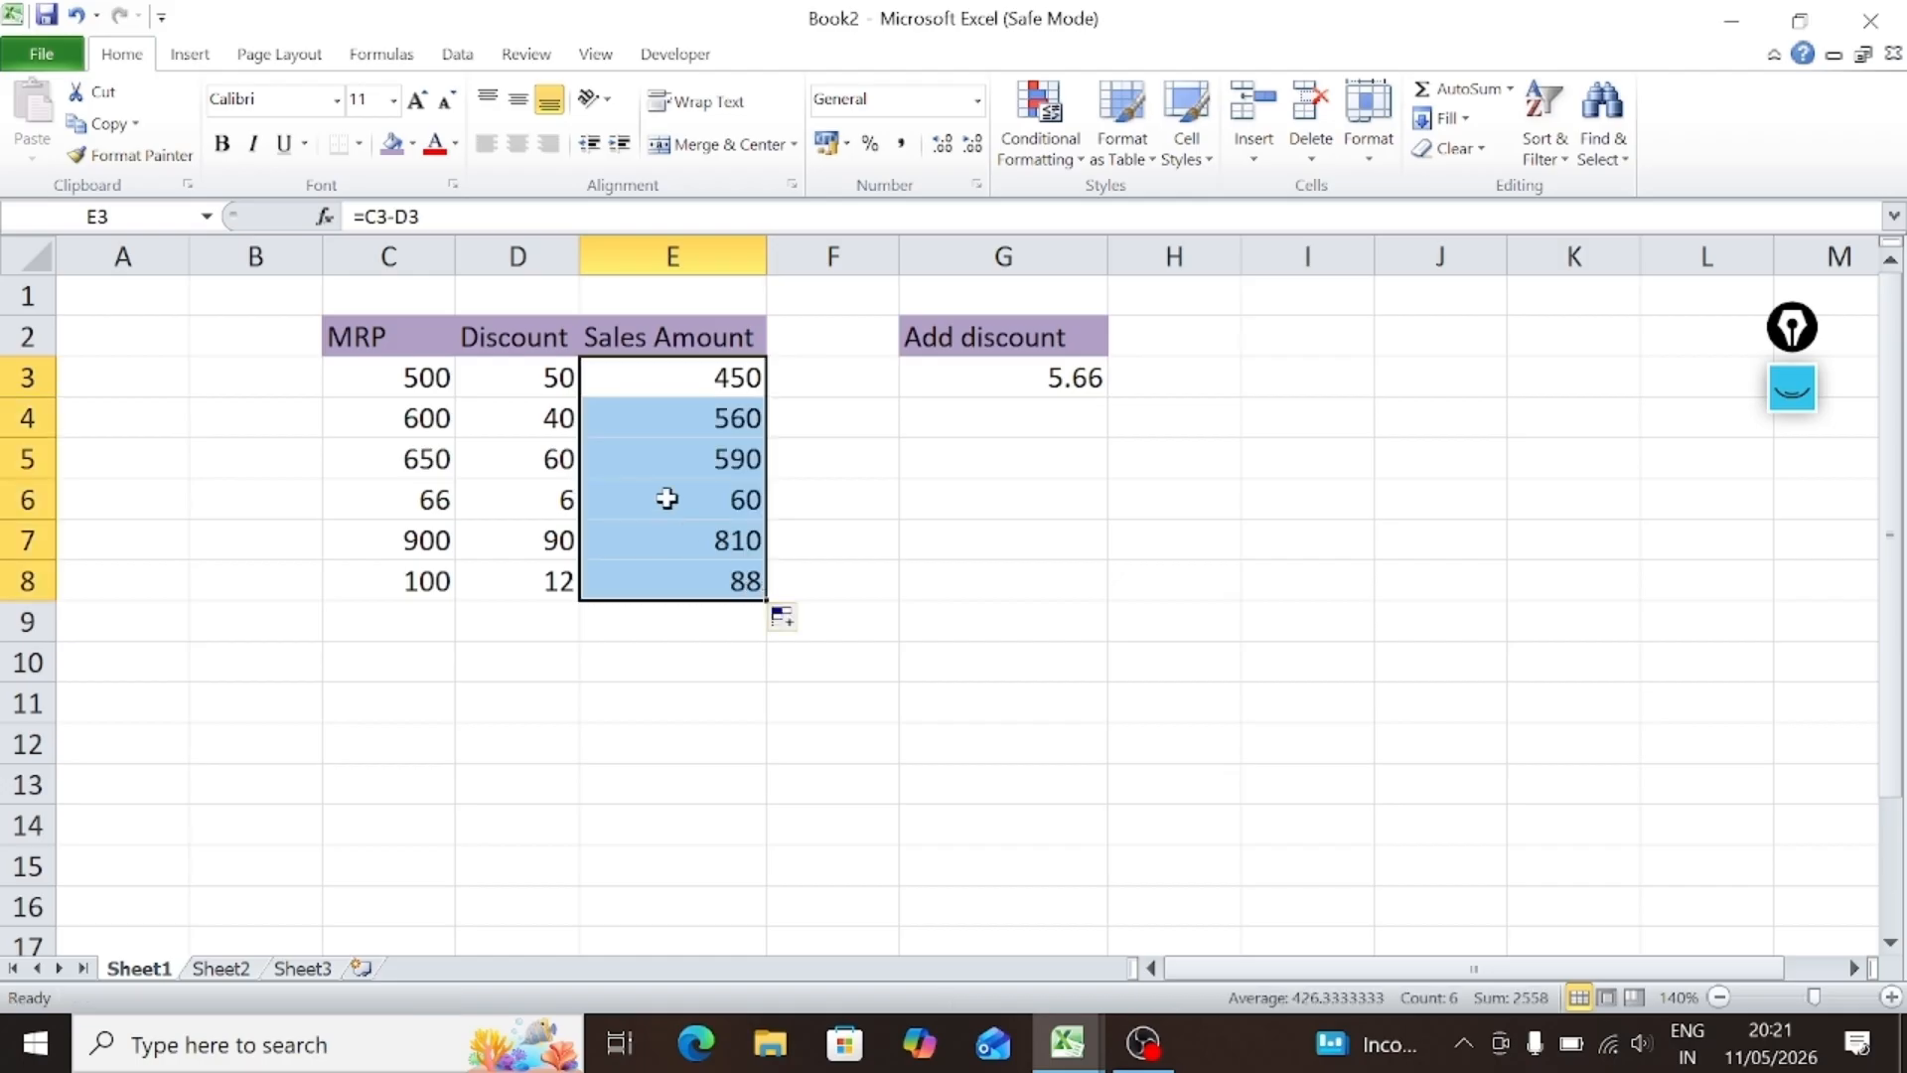
left_click(676, 428)
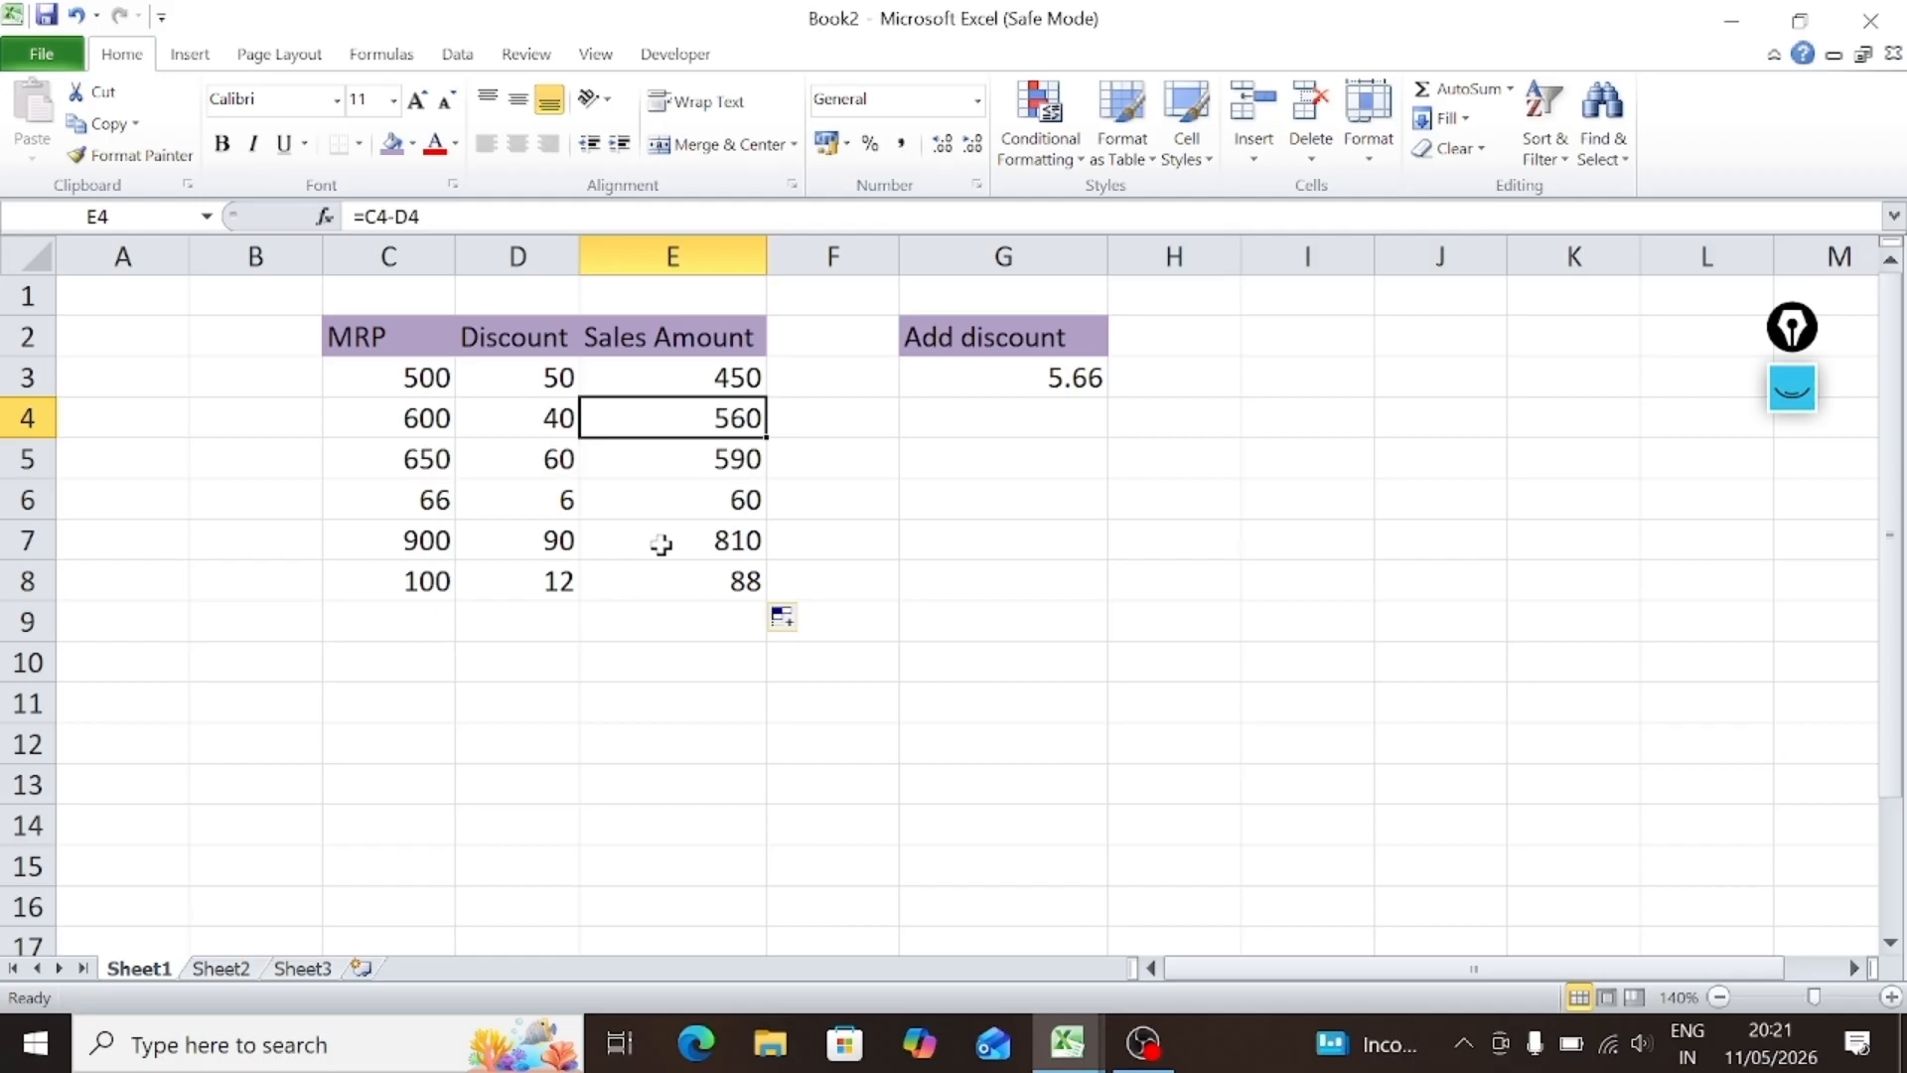
left_click(379, 427)
left_click(515, 421)
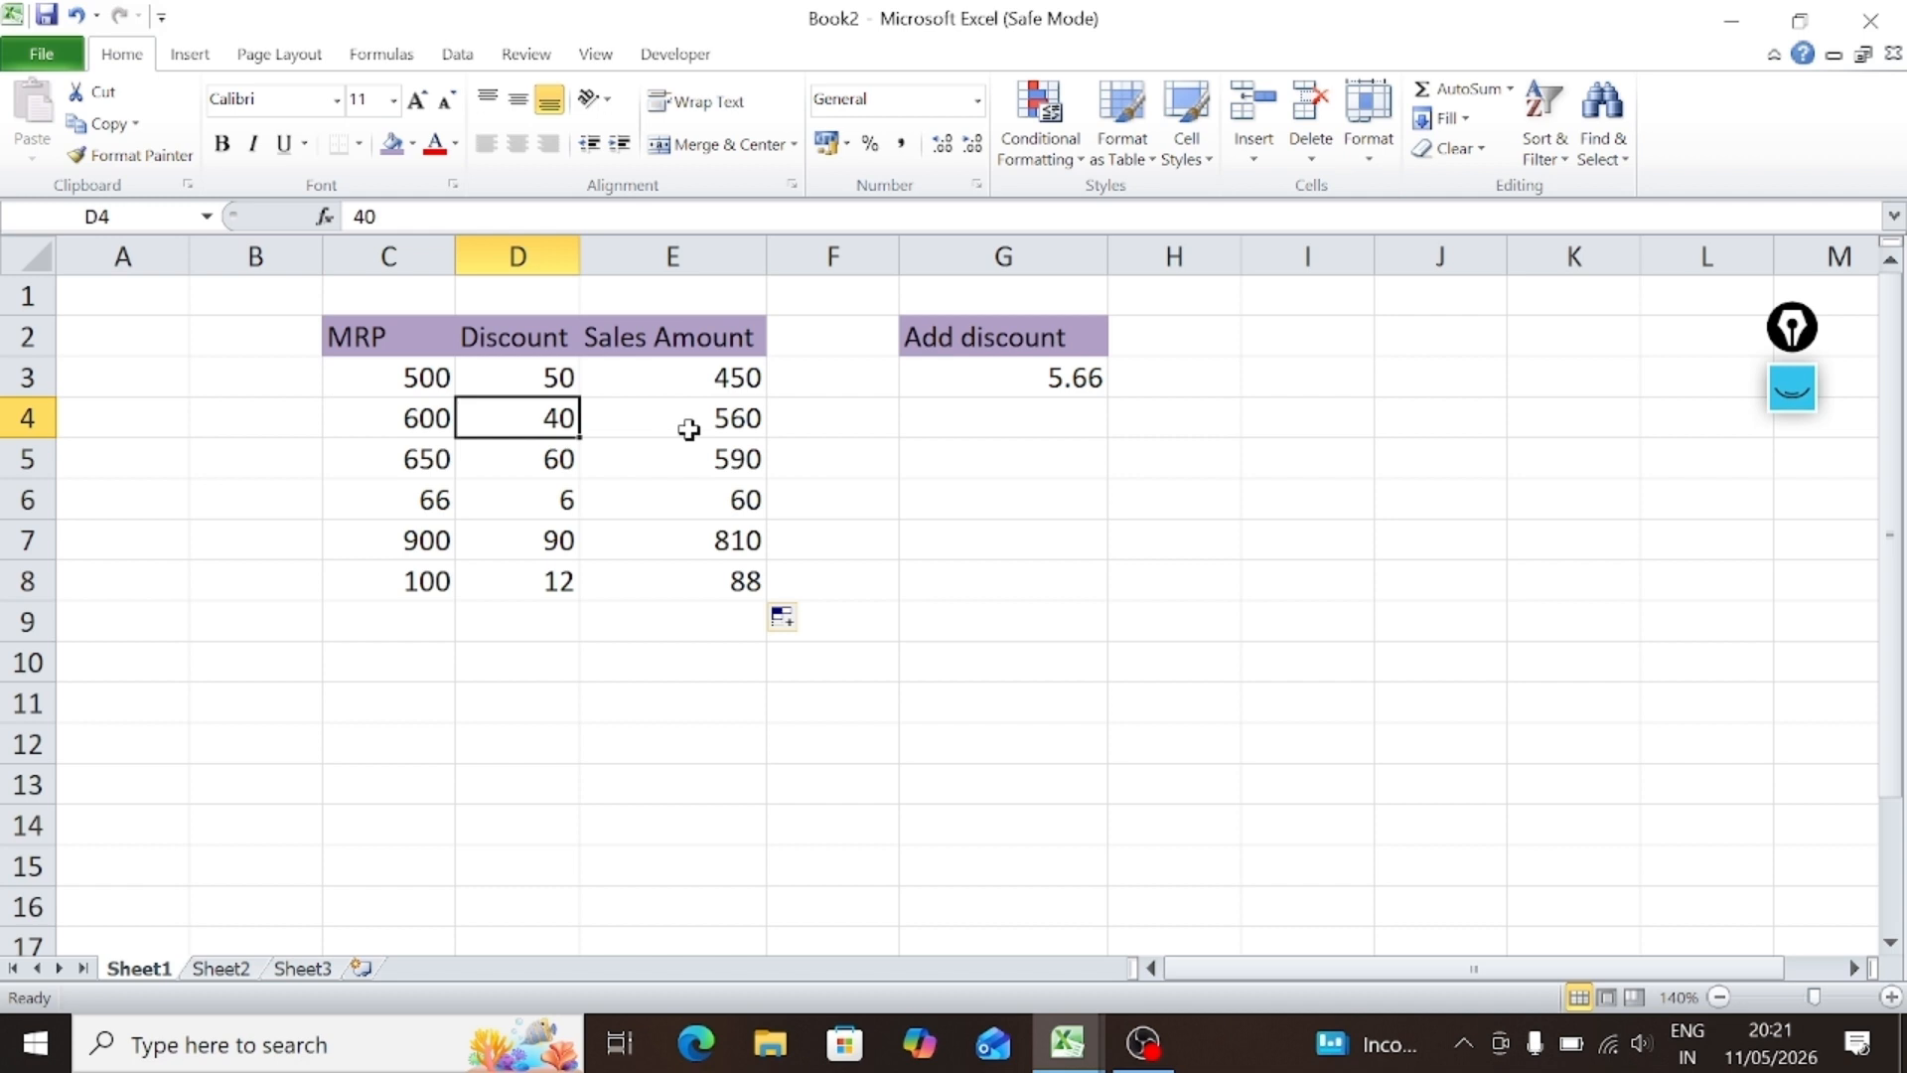
left_click(402, 454)
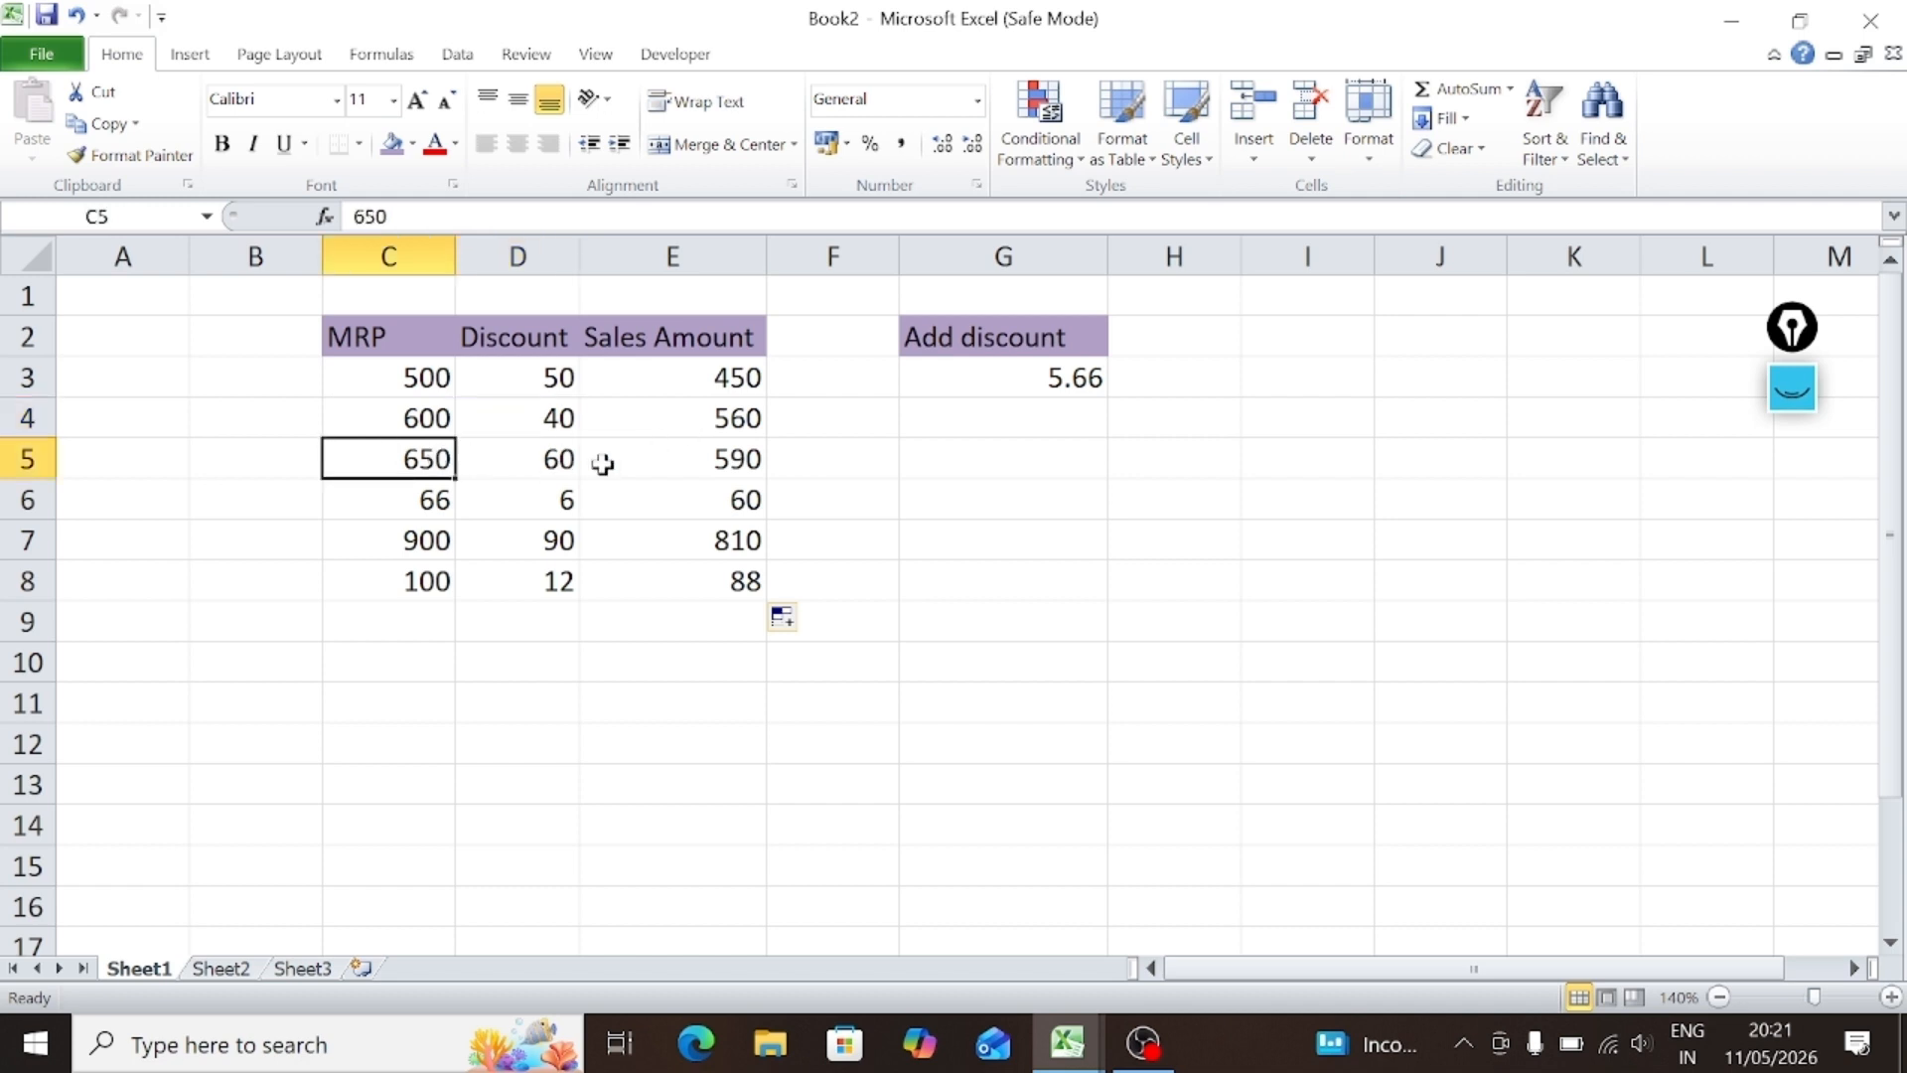
left_click(515, 463)
left_click(693, 467)
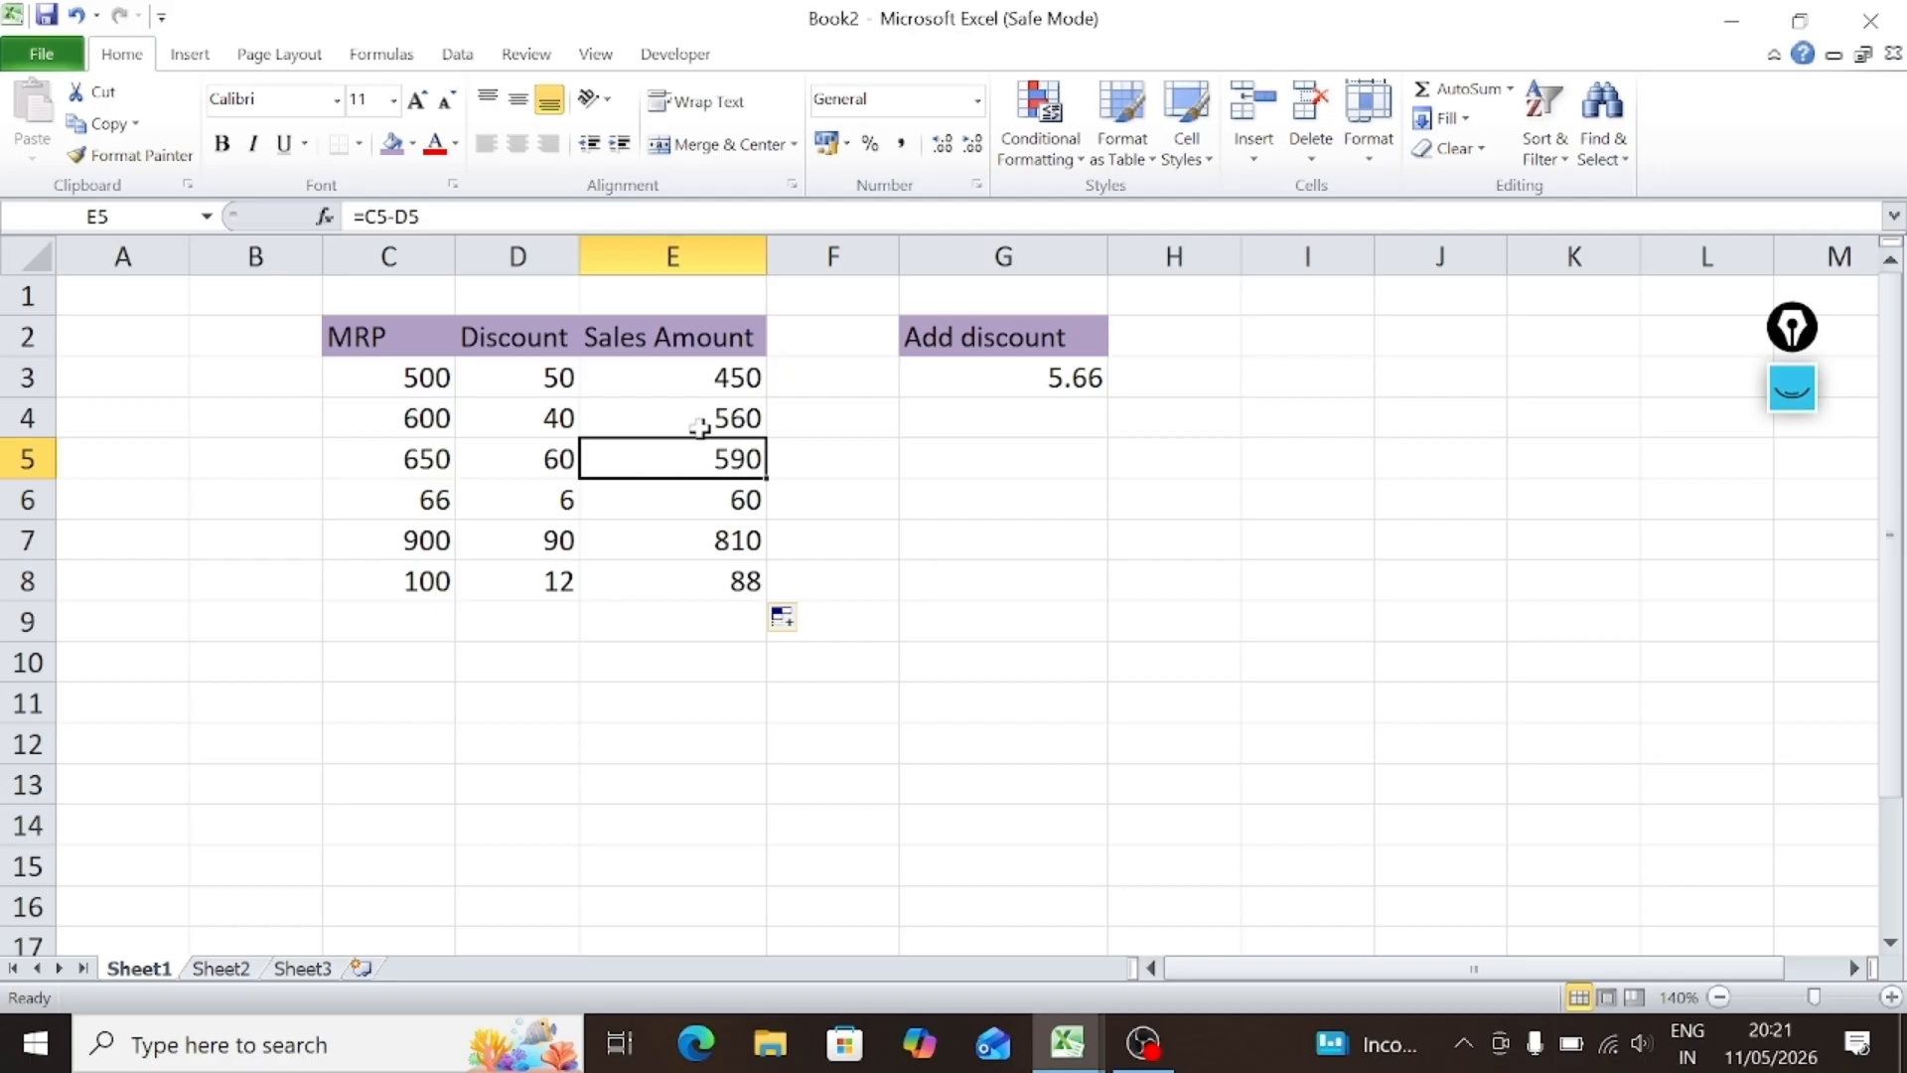
Step: Compare the formulas in E3 and E4 with the MRP and Discount cells they reference in rows 3 and 4
left_click(700, 370)
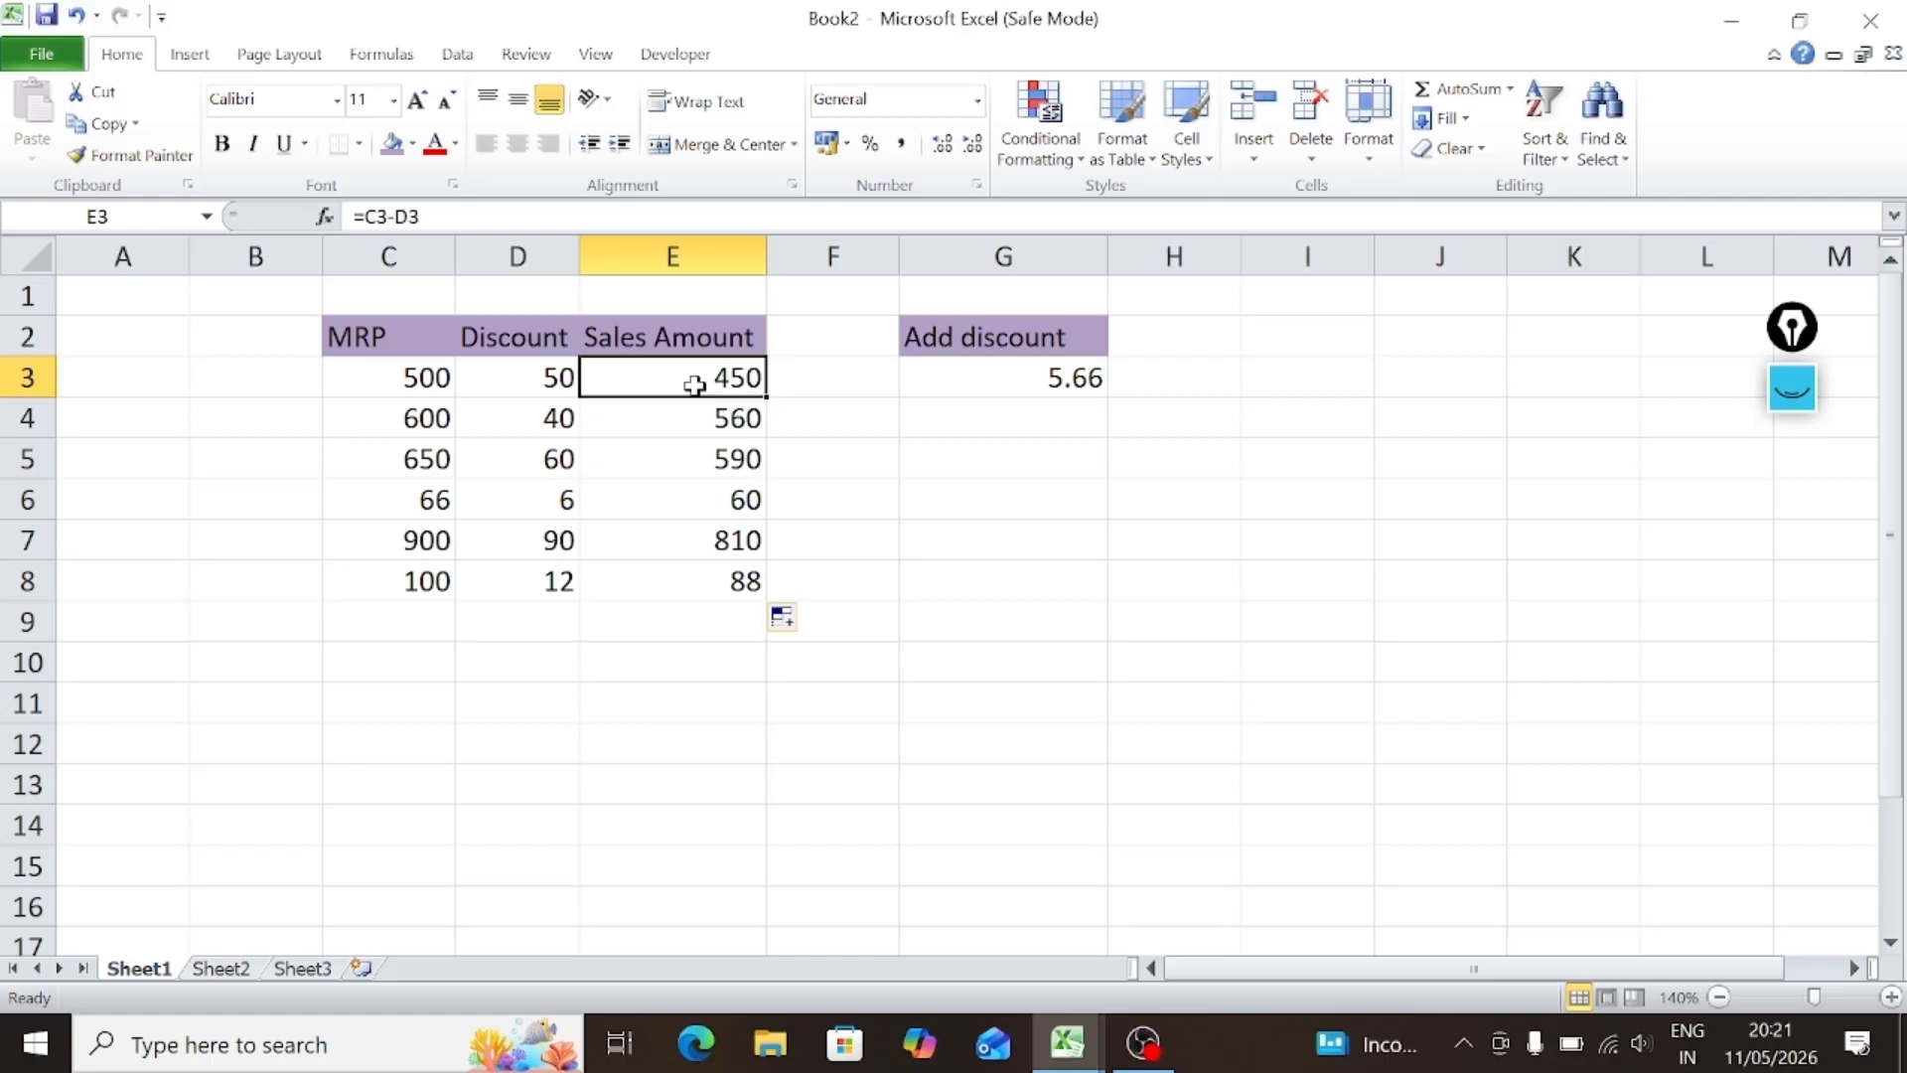
double_click(689, 380)
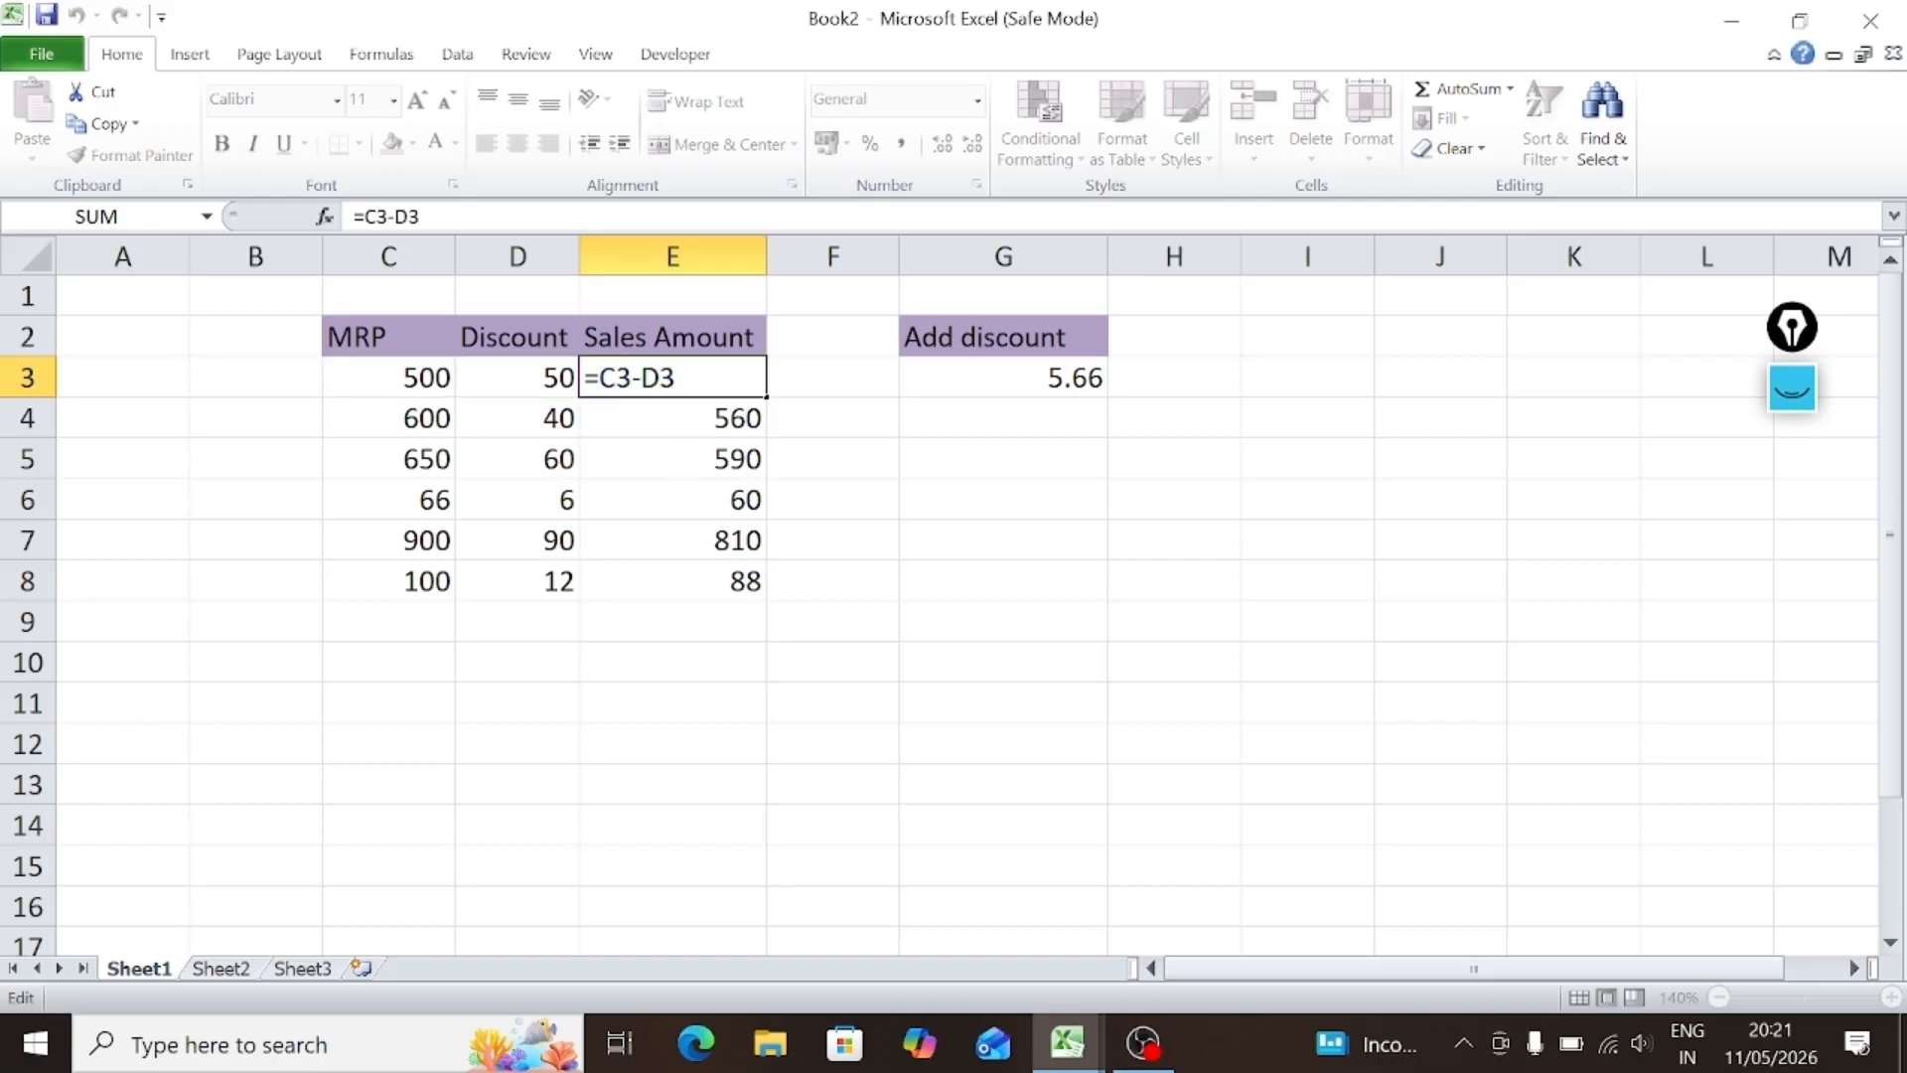
key("Return")
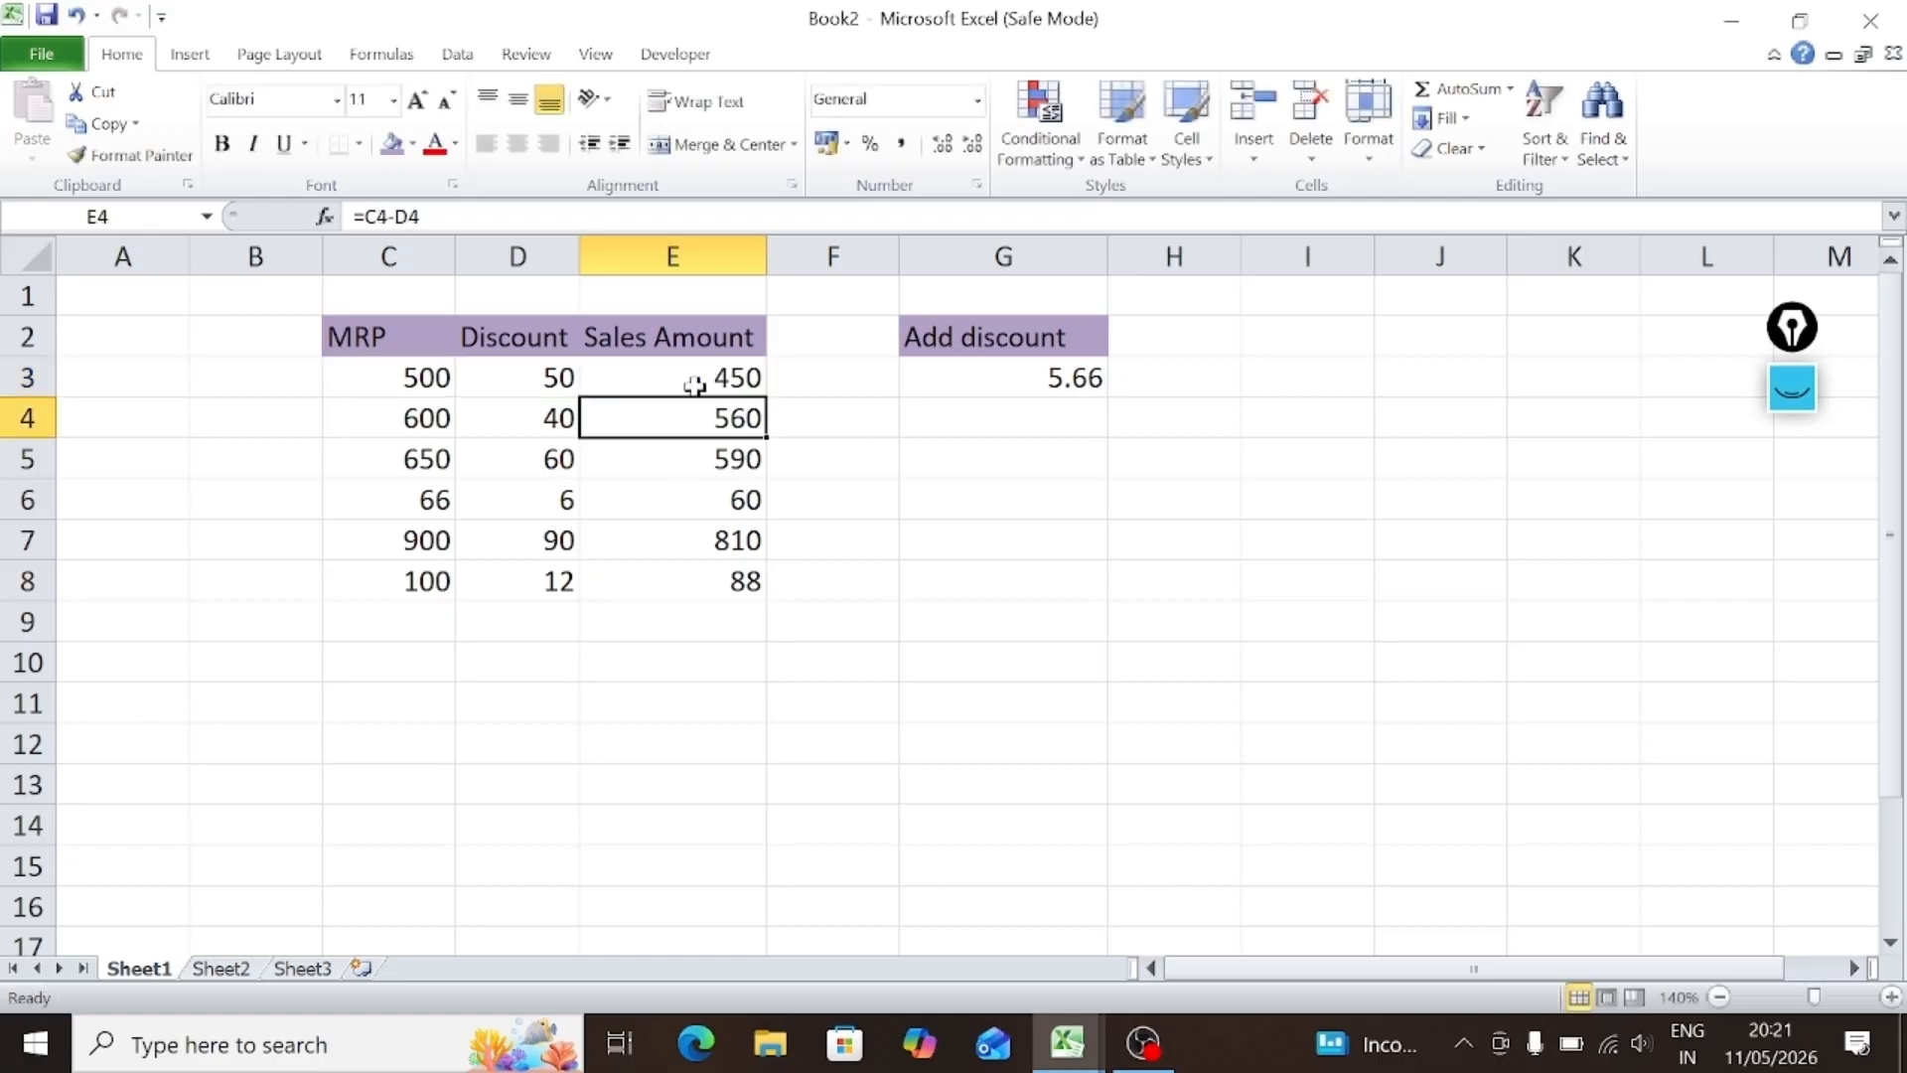
left_click(386, 375)
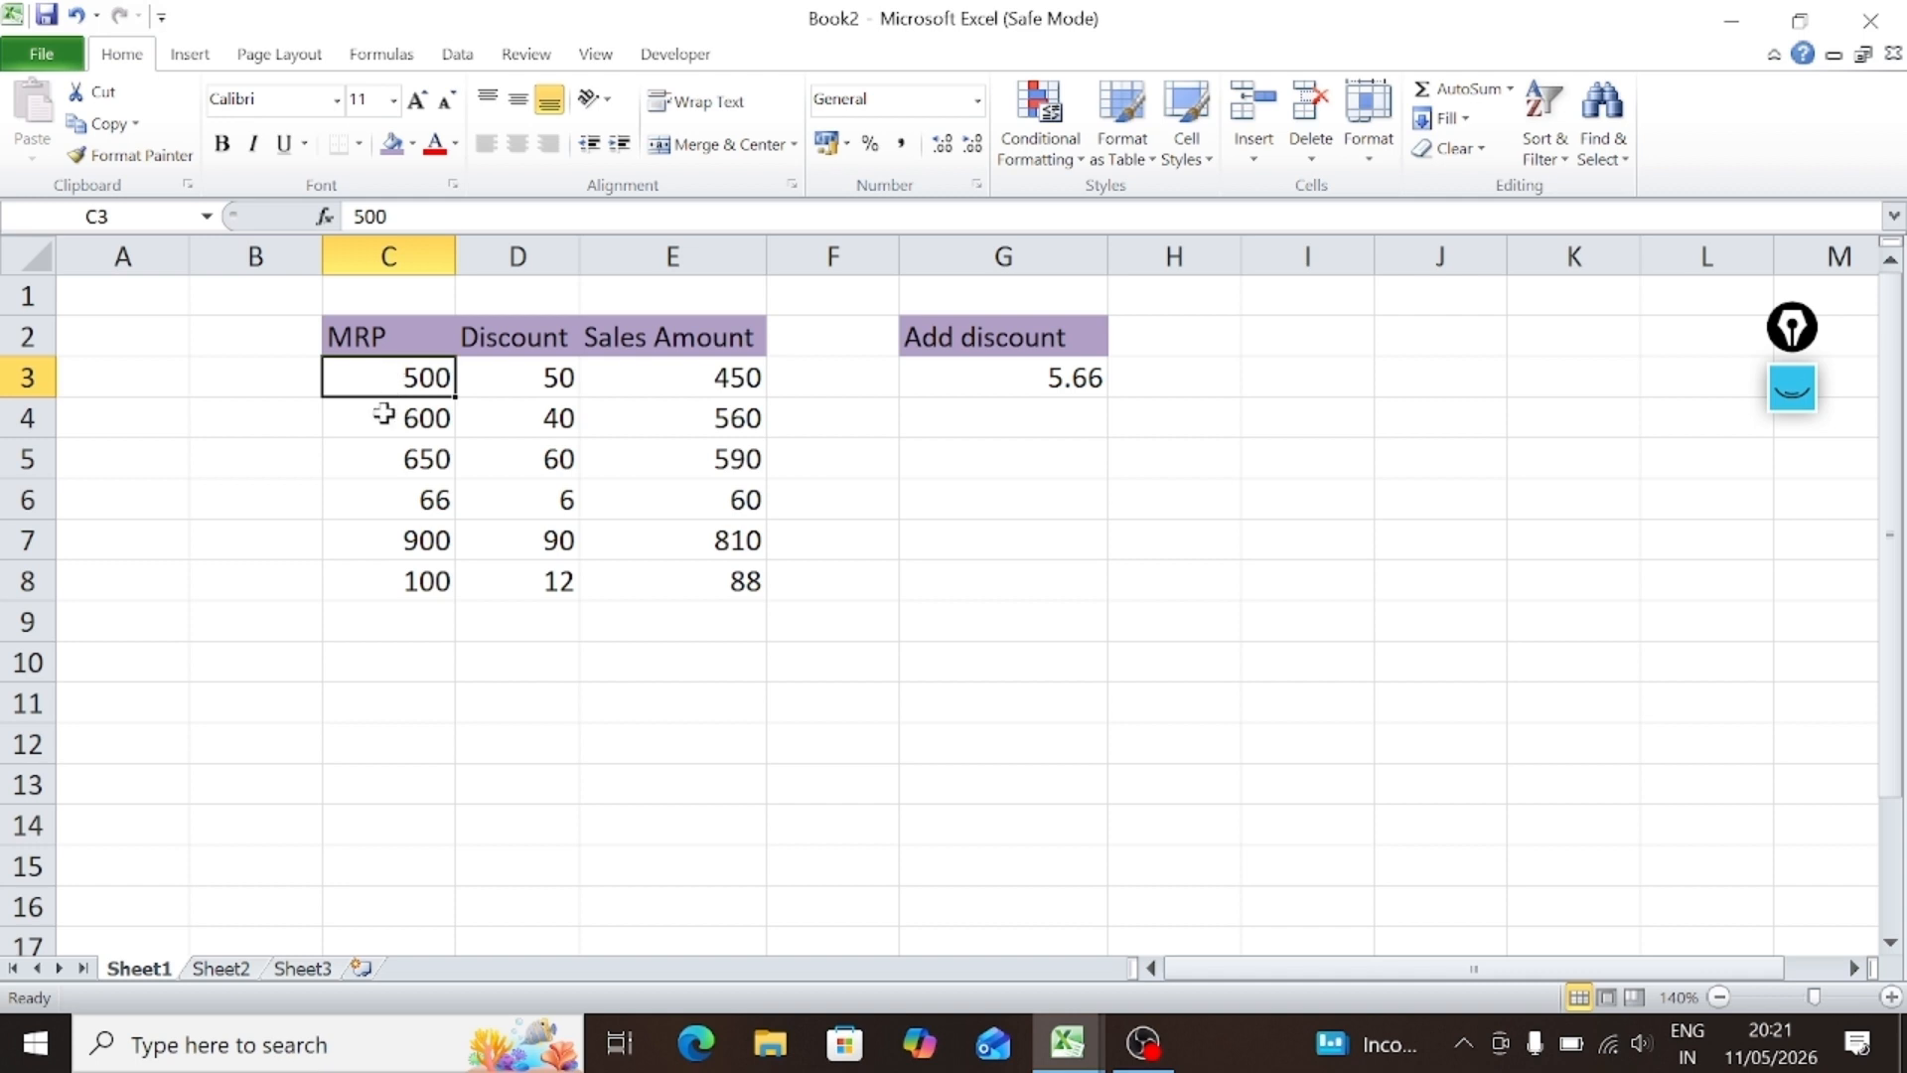
left_click(378, 417)
left_click(519, 375)
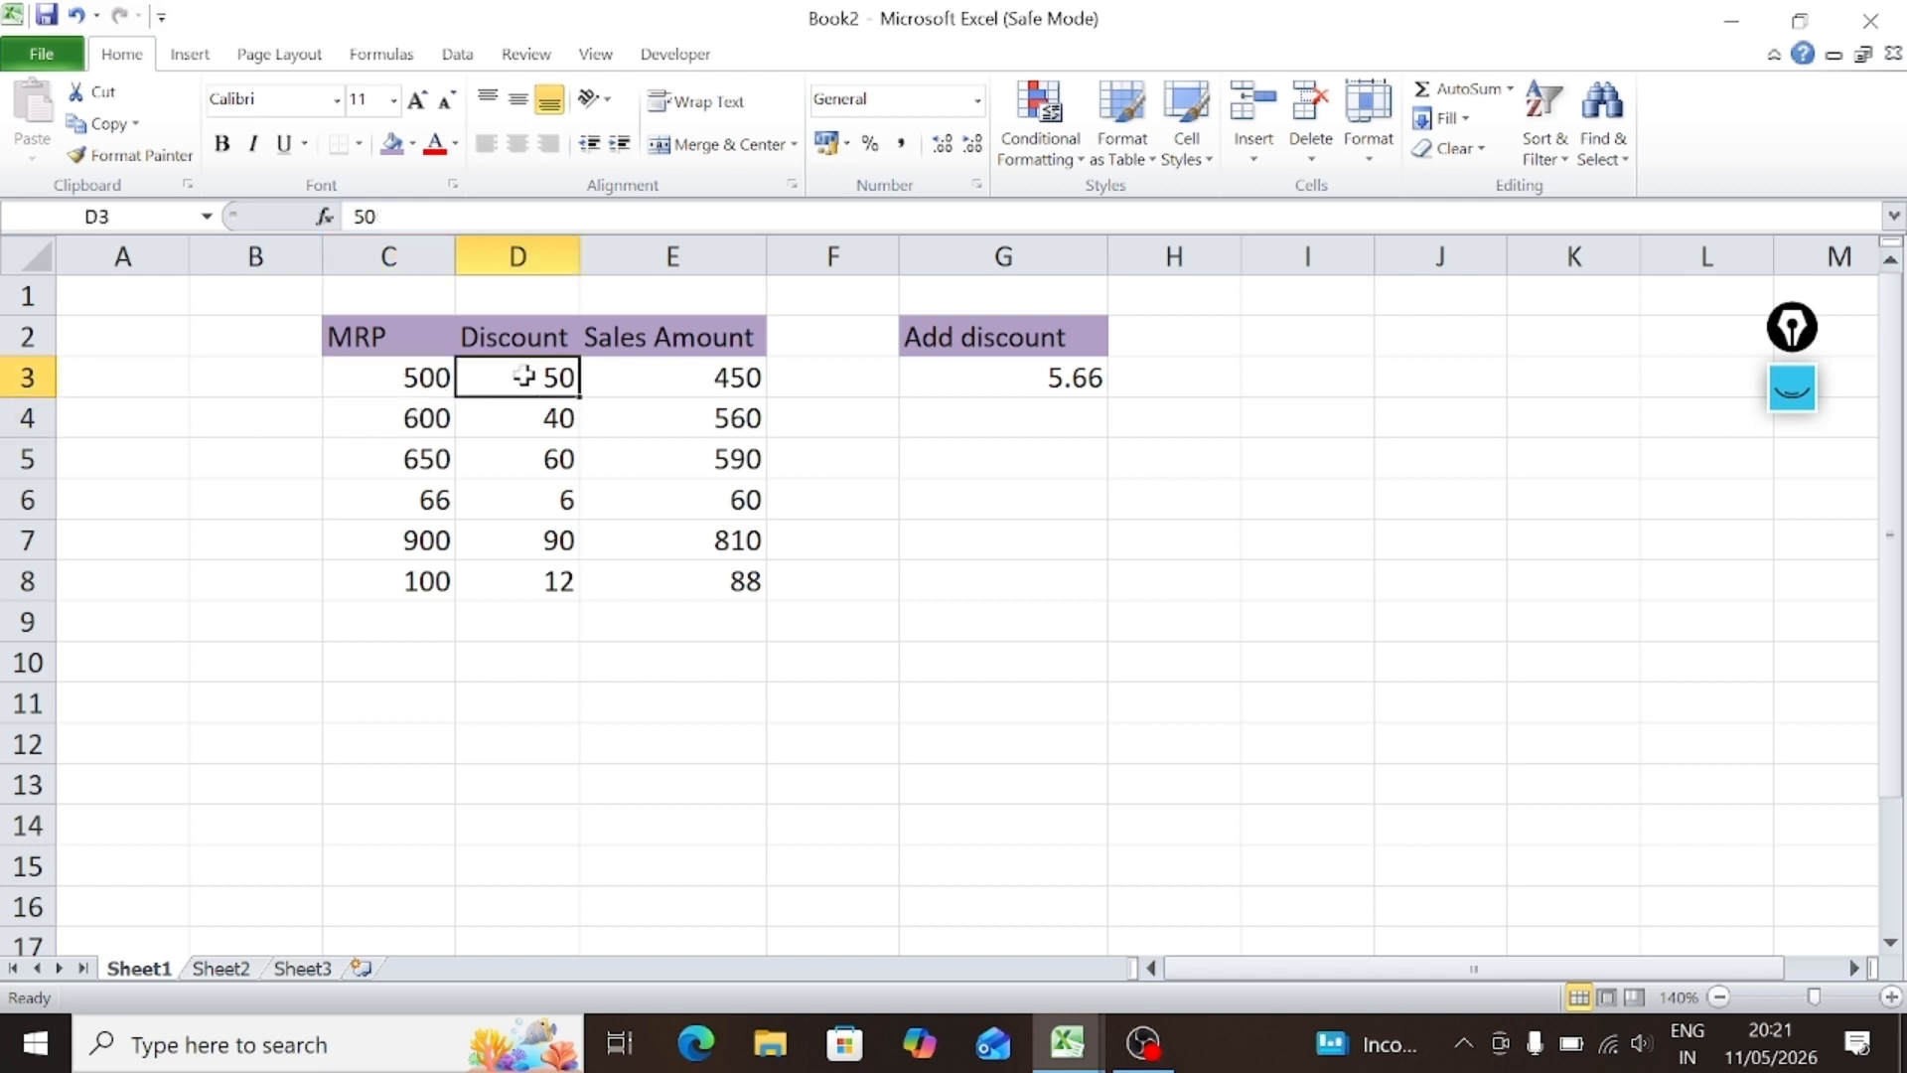
left_click(526, 425)
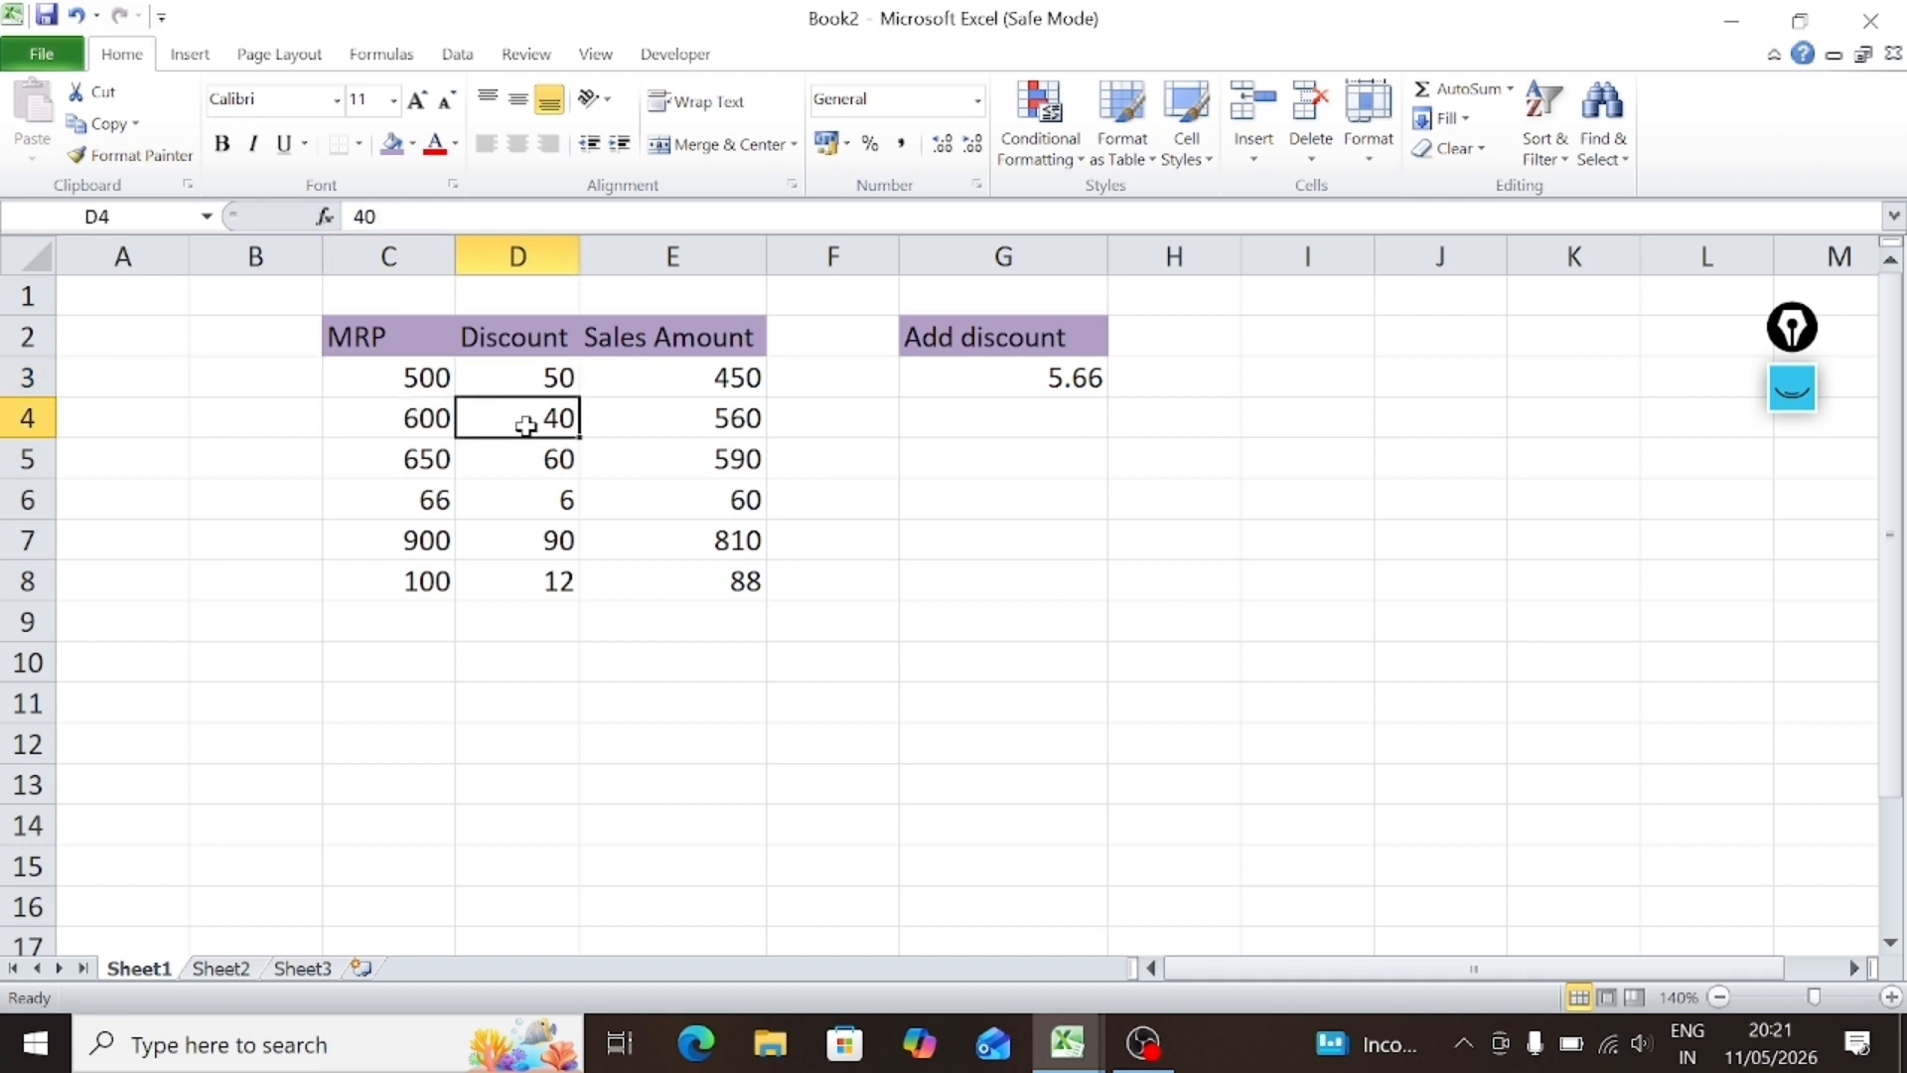
left_click(647, 413)
key("F2")
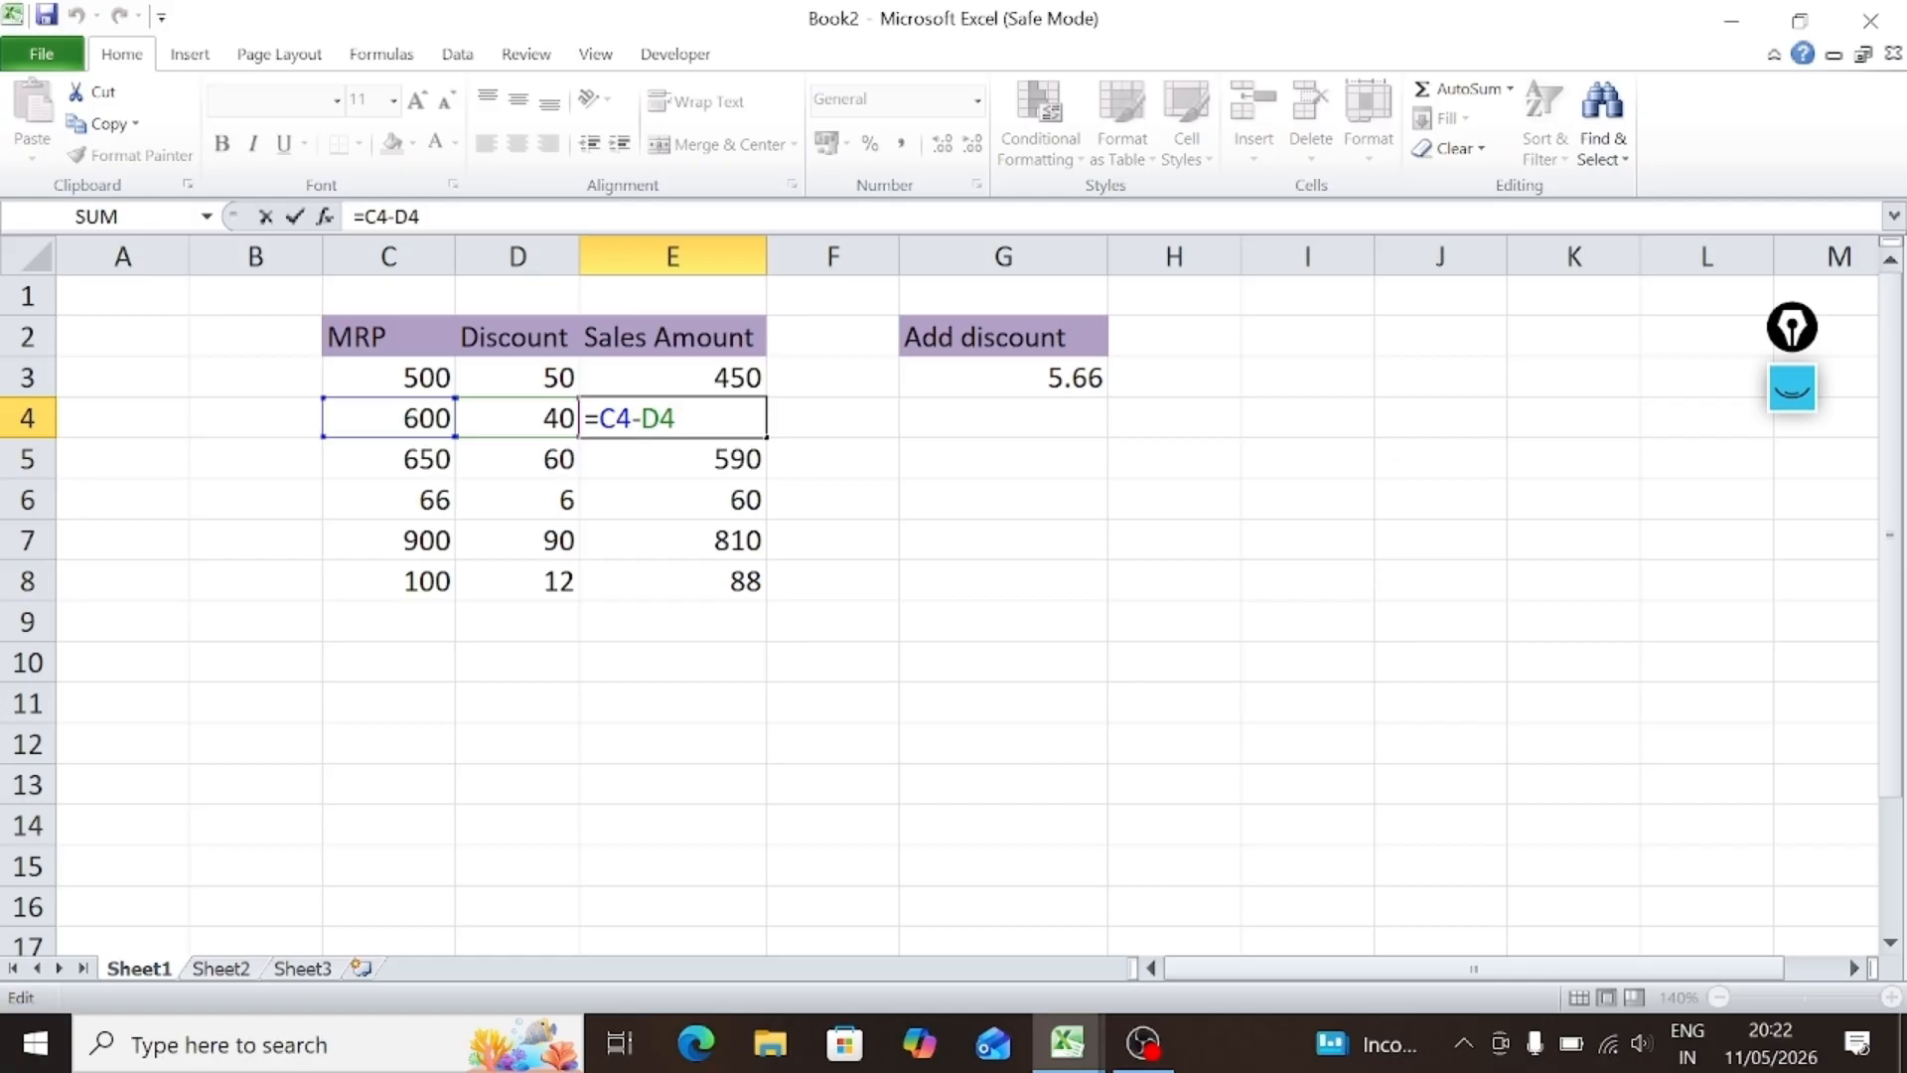
key("Return")
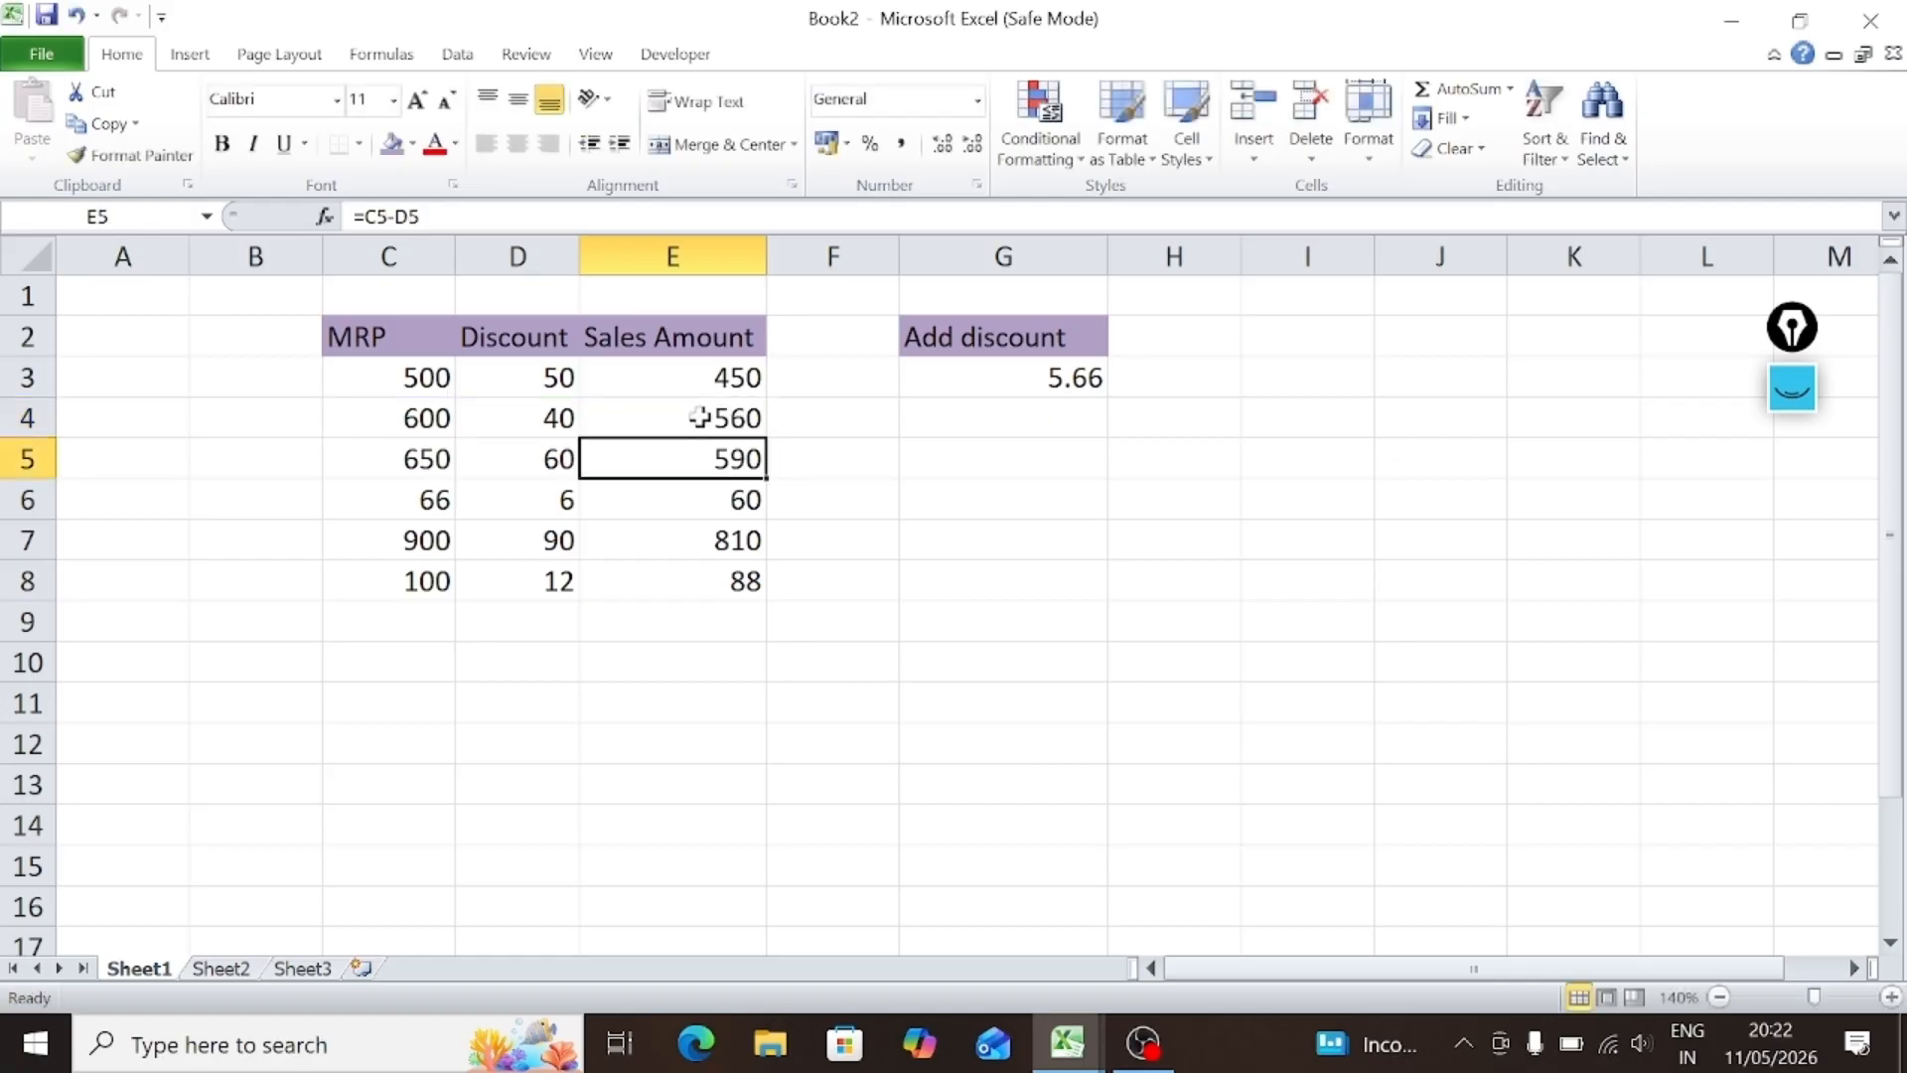
Step: Extend the Sales Amount formula from E8 into E9 and inspect its references to the empty cells C9 and D9
left_click(680, 566)
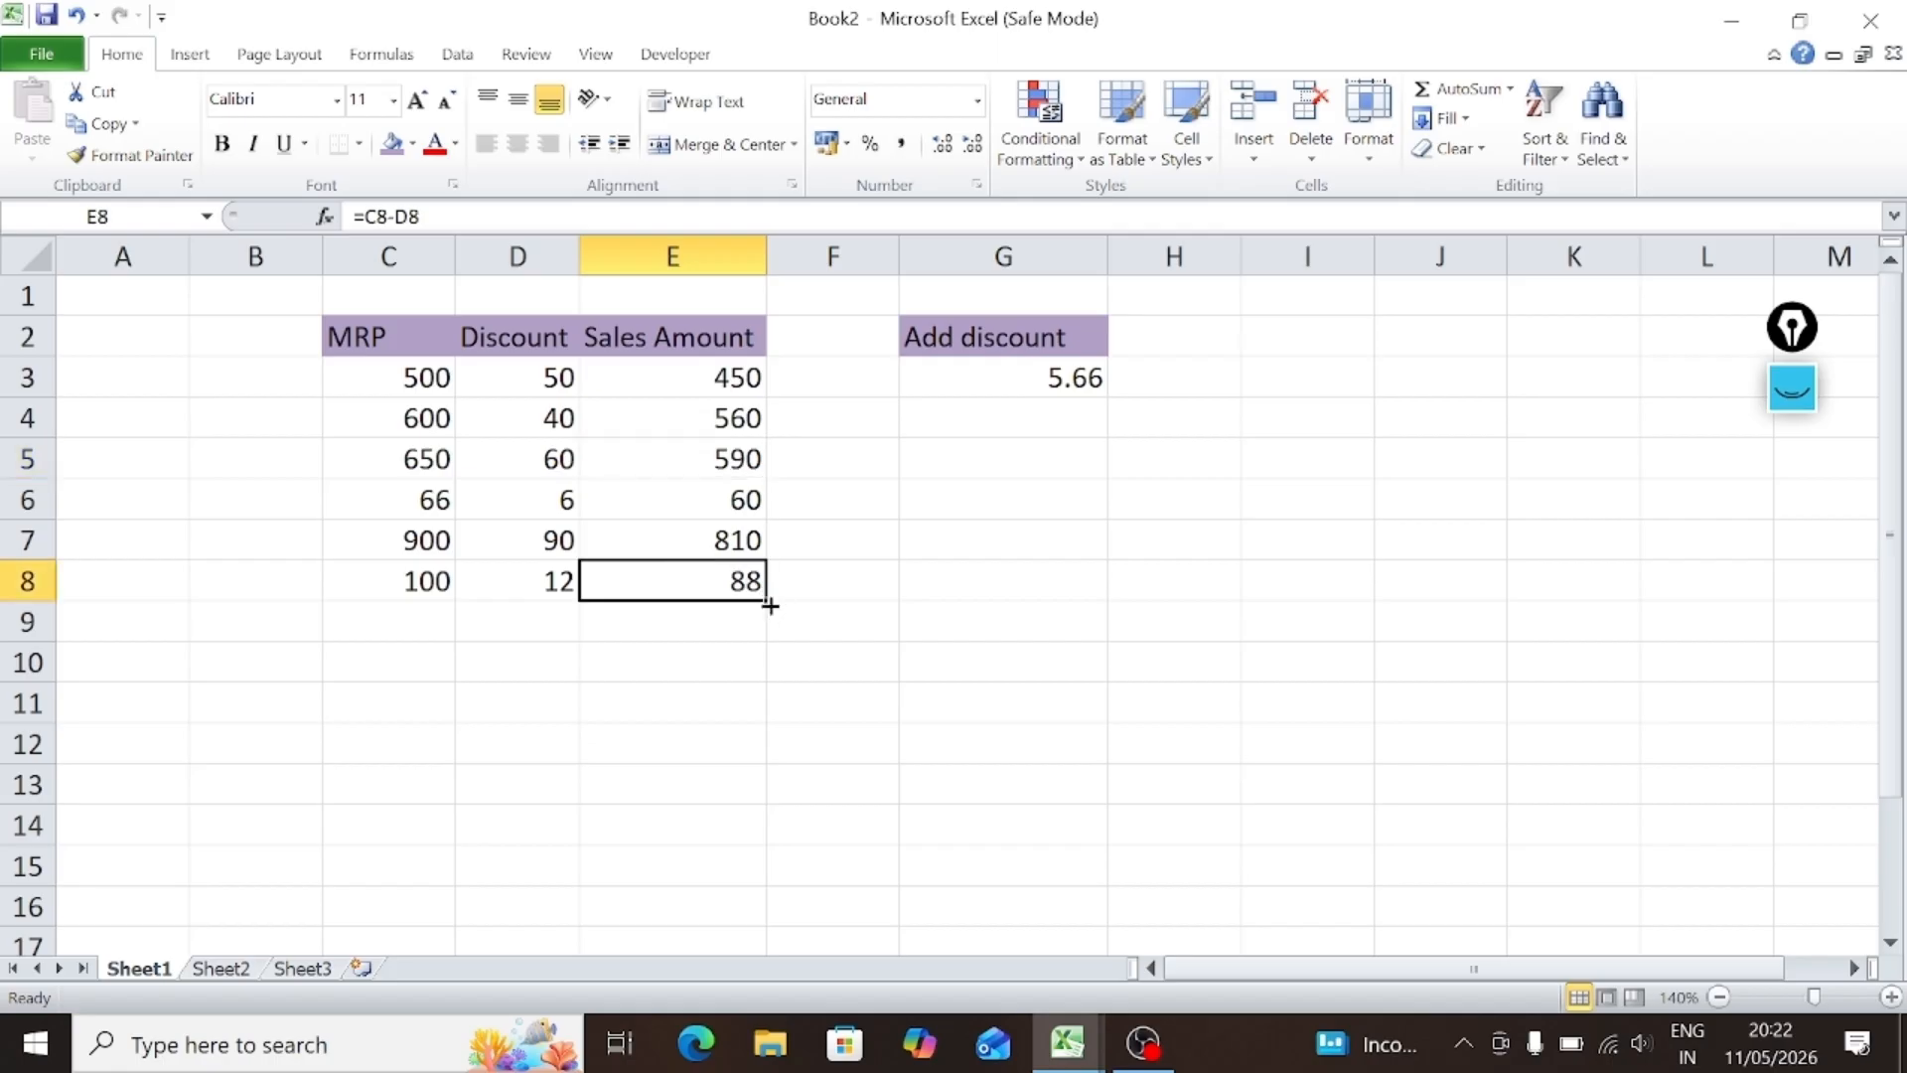
left_click_drag(768, 601, 771, 643)
left_click(682, 622)
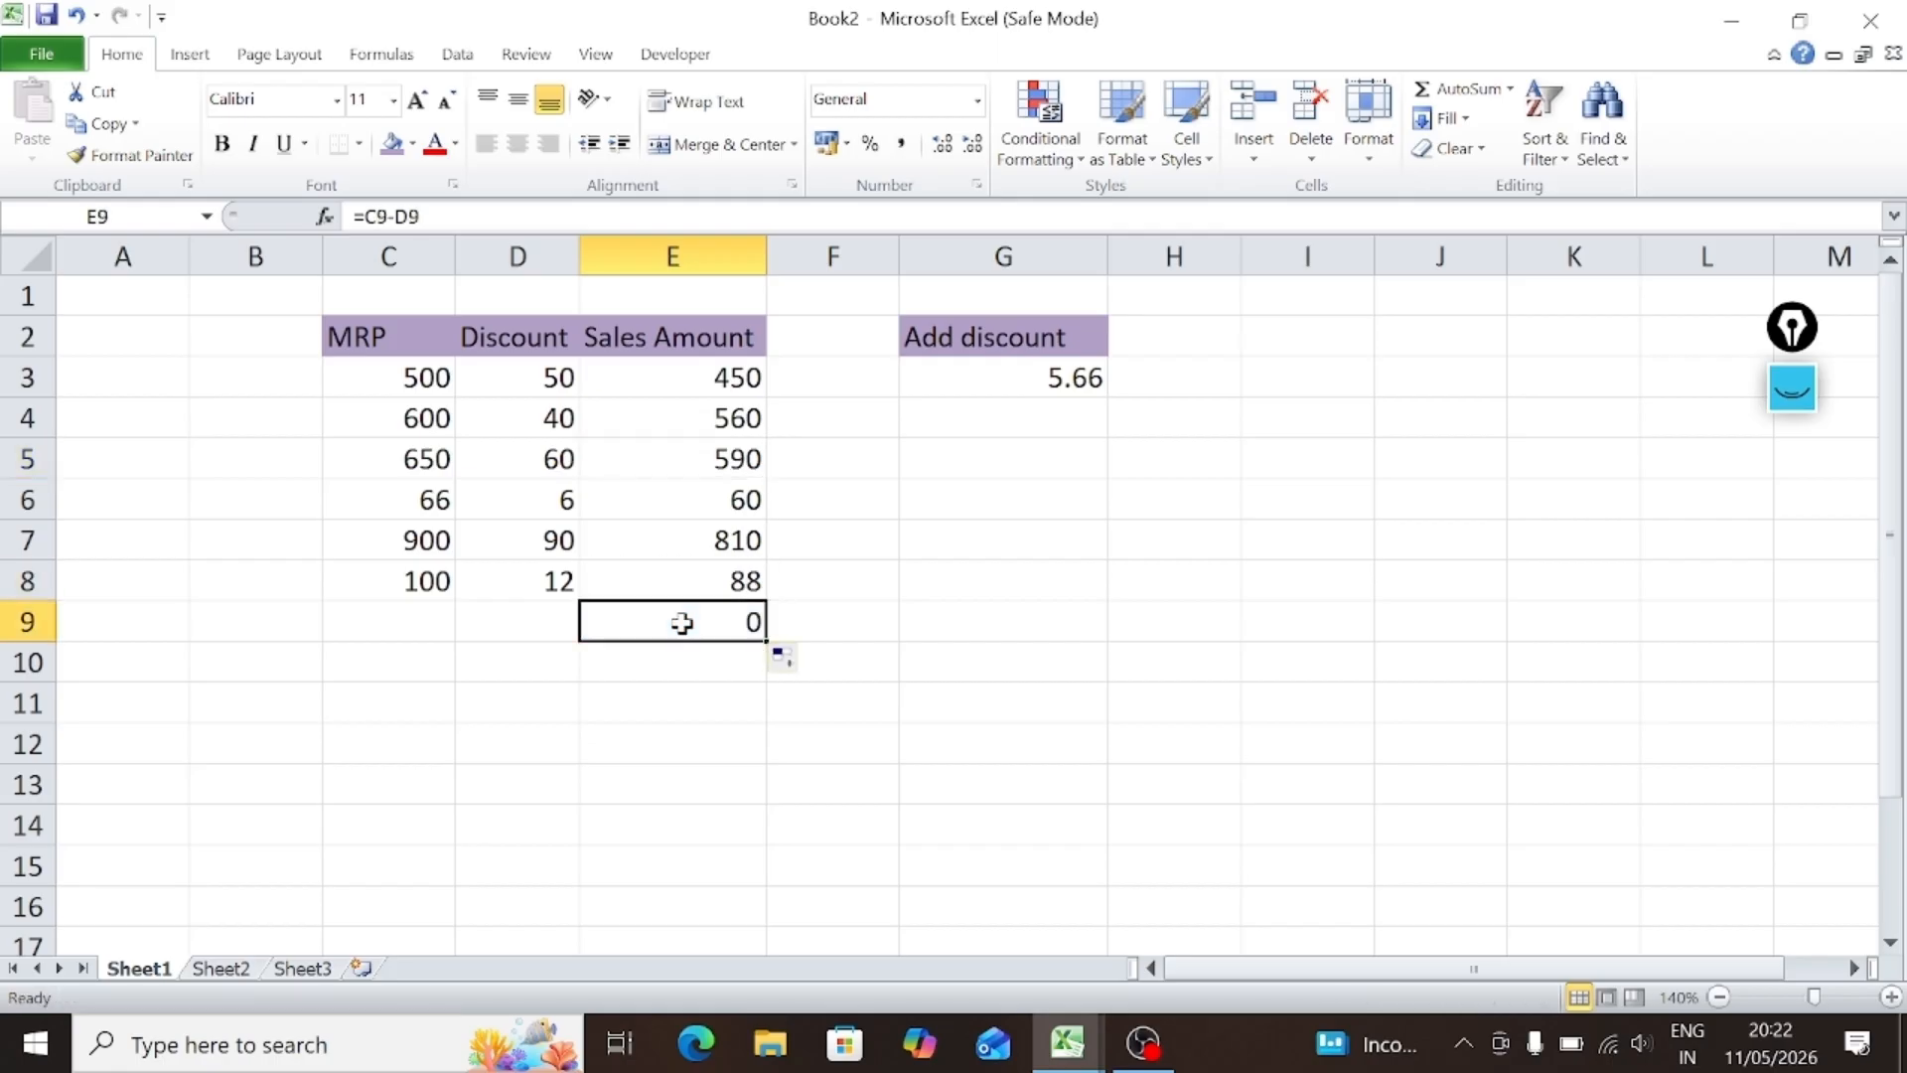
left_click(429, 627)
left_click(475, 627)
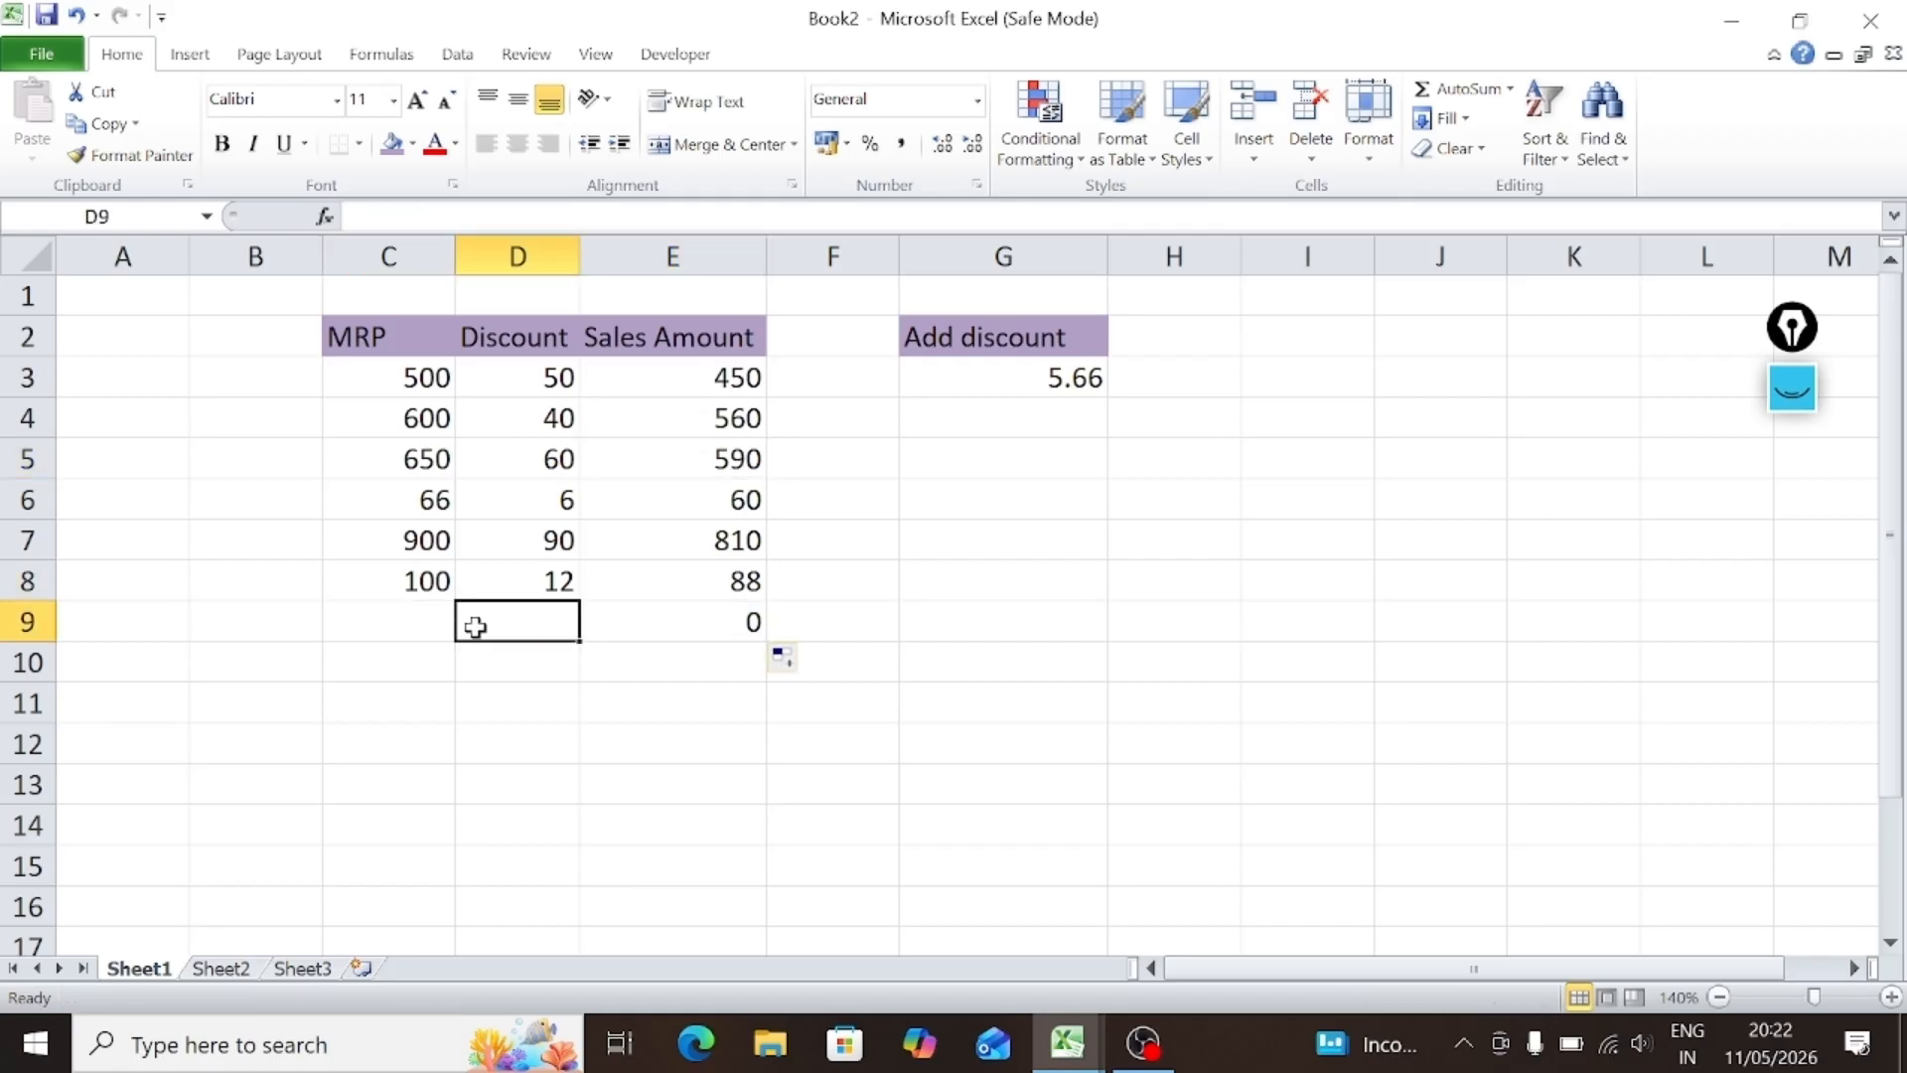
left_click(411, 618)
left_click(531, 617)
left_click(672, 624)
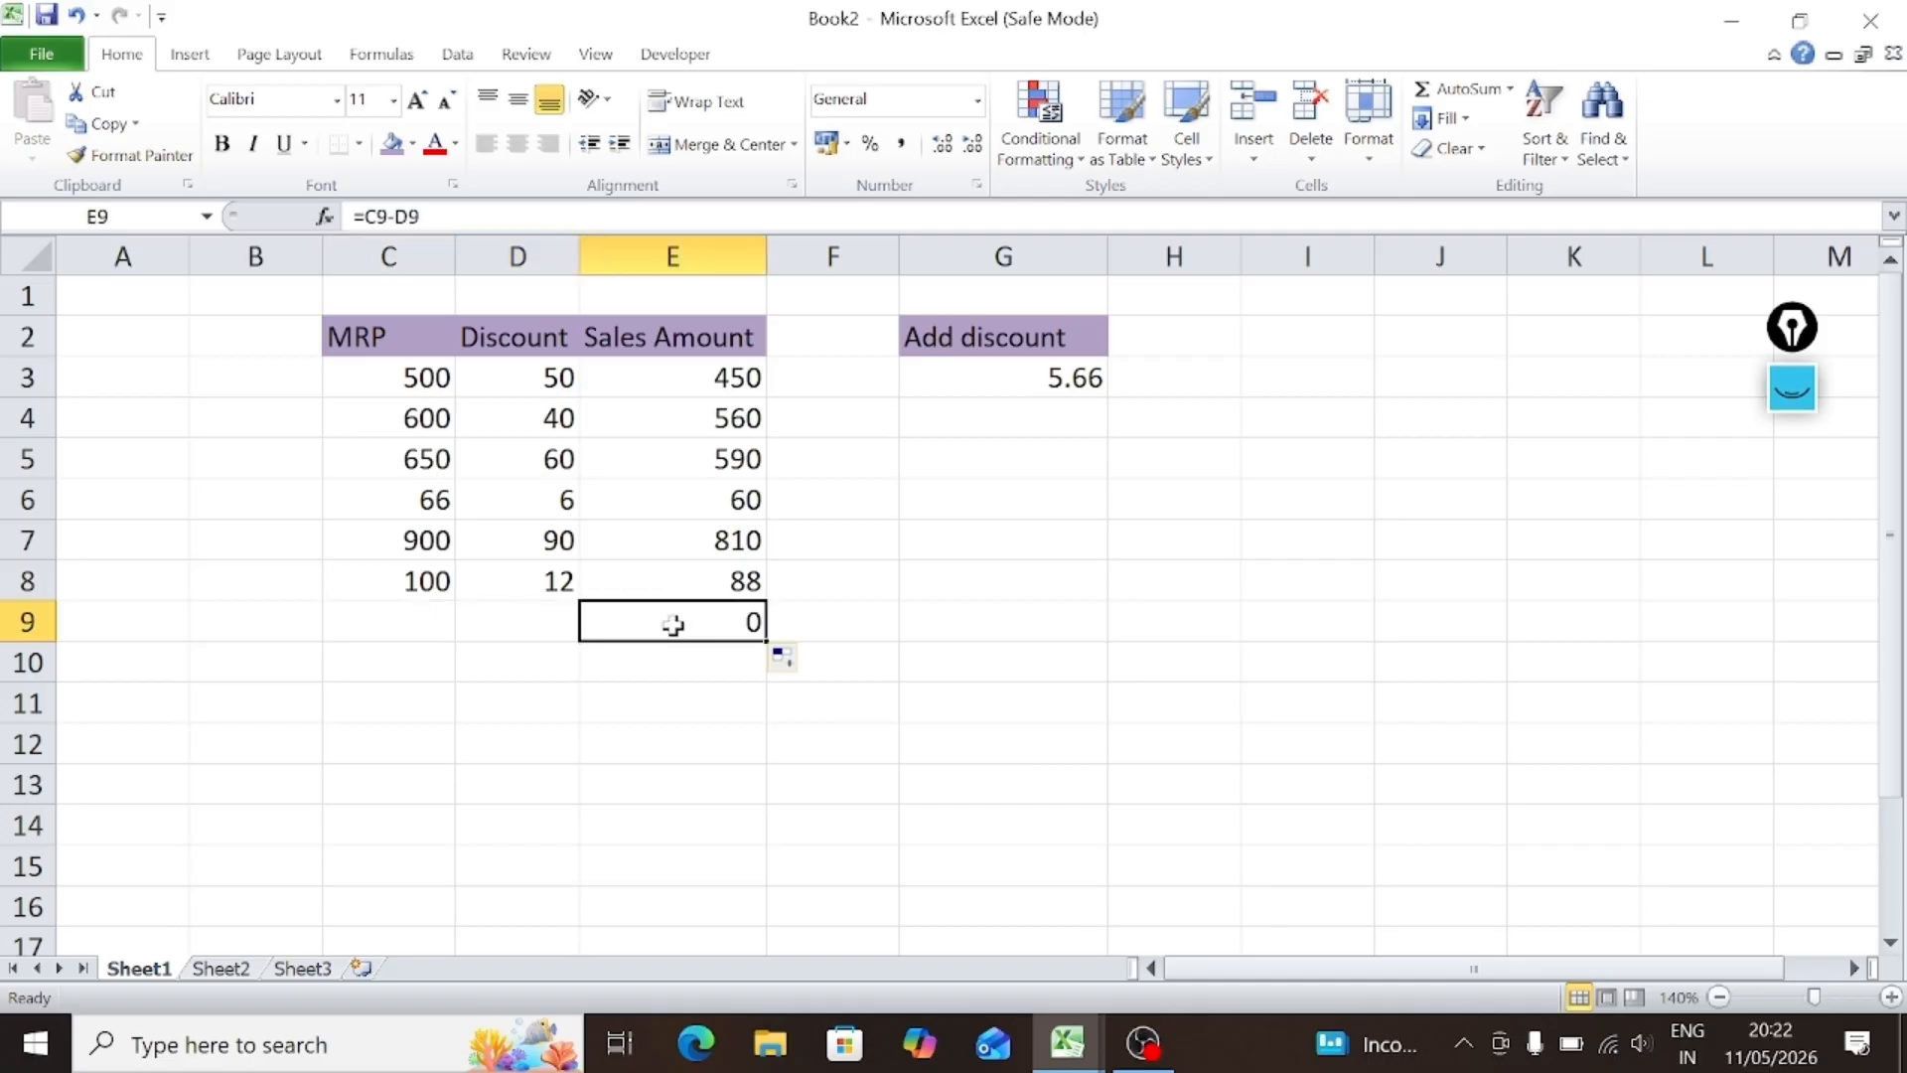
Step: Mark E8 with a freehand pen arrow, outline C8:D8 and the area around D8:E8, and leave the annotation mode
left_click(717, 586)
left_click(1791, 387)
left_click(1789, 527)
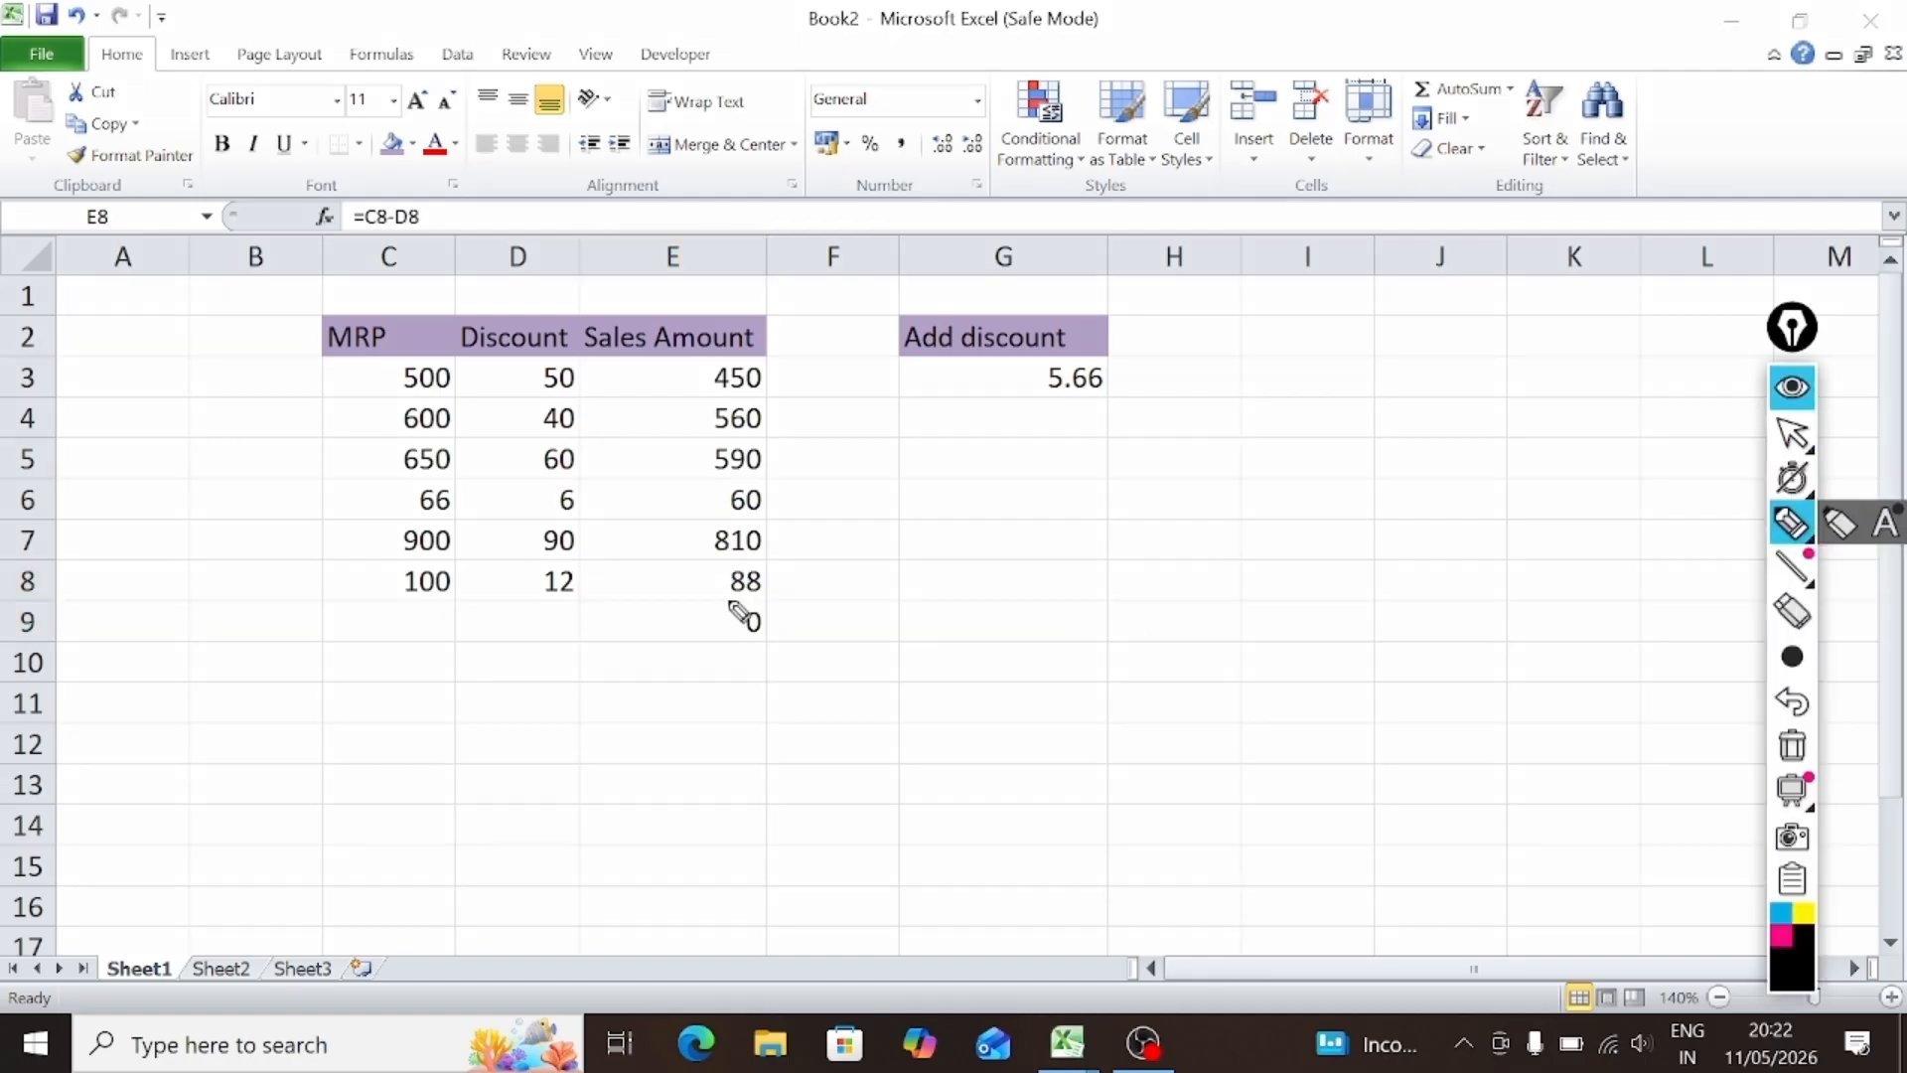
mouse_move(730, 583)
left_mouse_down()
mouse_move(793, 584)
mouse_move(781, 602)
left_mouse_up()
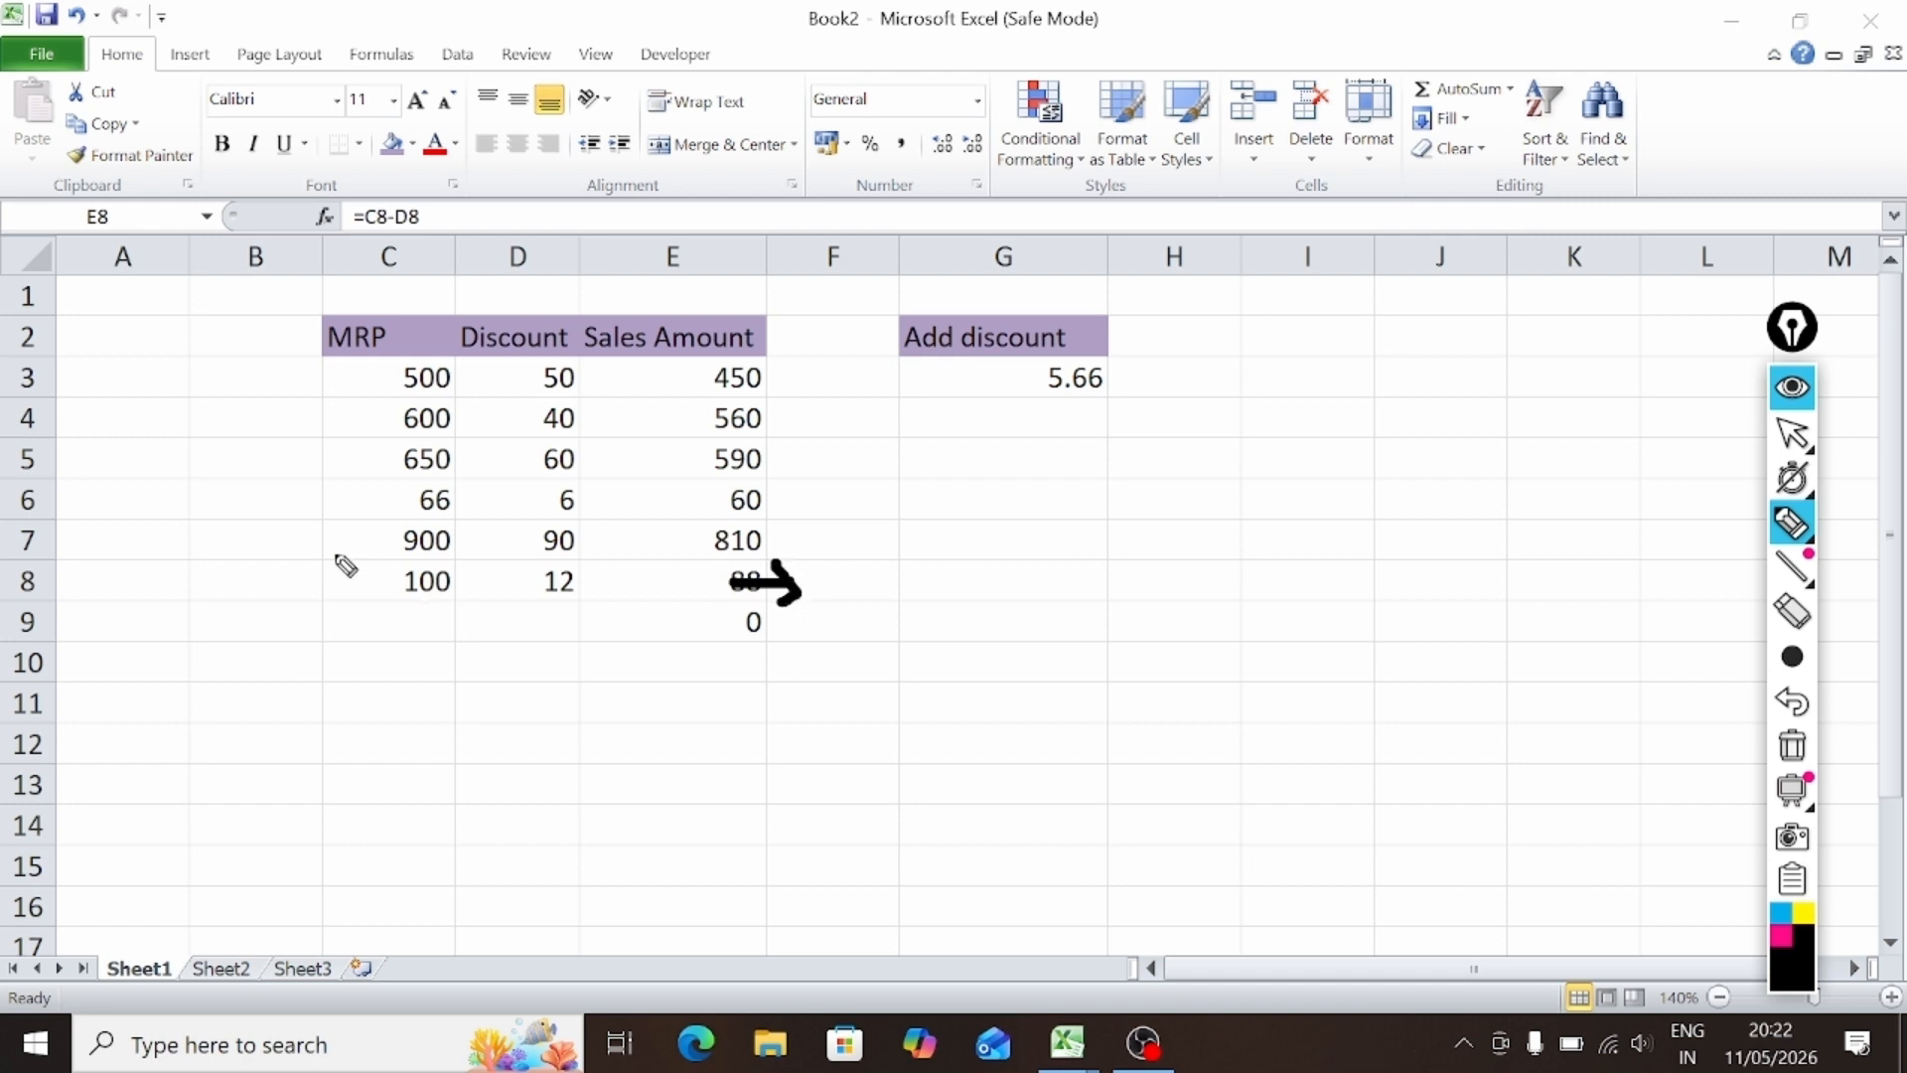
mouse_move(337, 556)
left_mouse_down()
mouse_move(438, 609)
mouse_move(579, 600)
left_mouse_up()
mouse_move(348, 552)
left_mouse_down()
mouse_move(581, 553)
mouse_move(579, 606)
left_mouse_up()
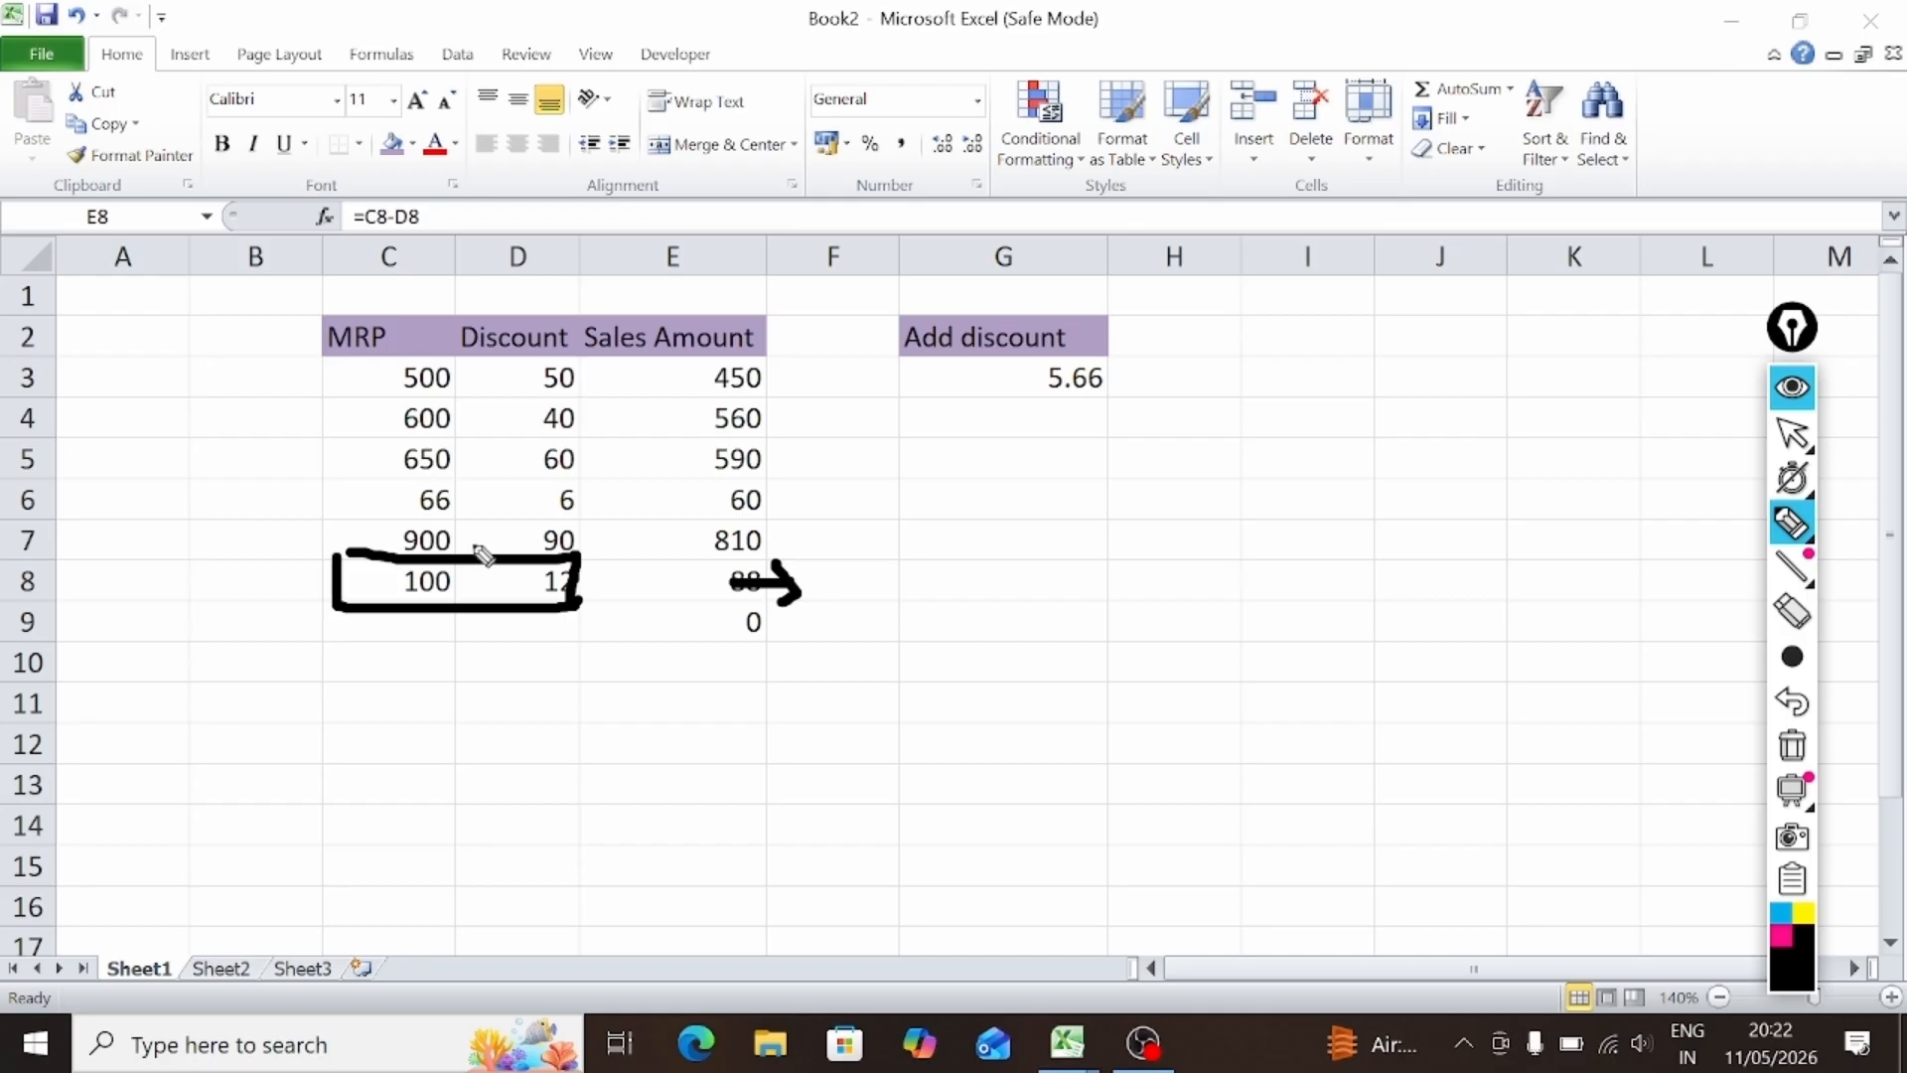
mouse_move(469, 547)
left_mouse_down()
mouse_move(474, 596)
mouse_move(597, 643)
mouse_move(713, 641)
mouse_move(773, 607)
mouse_move(750, 546)
mouse_move(481, 554)
left_mouse_up()
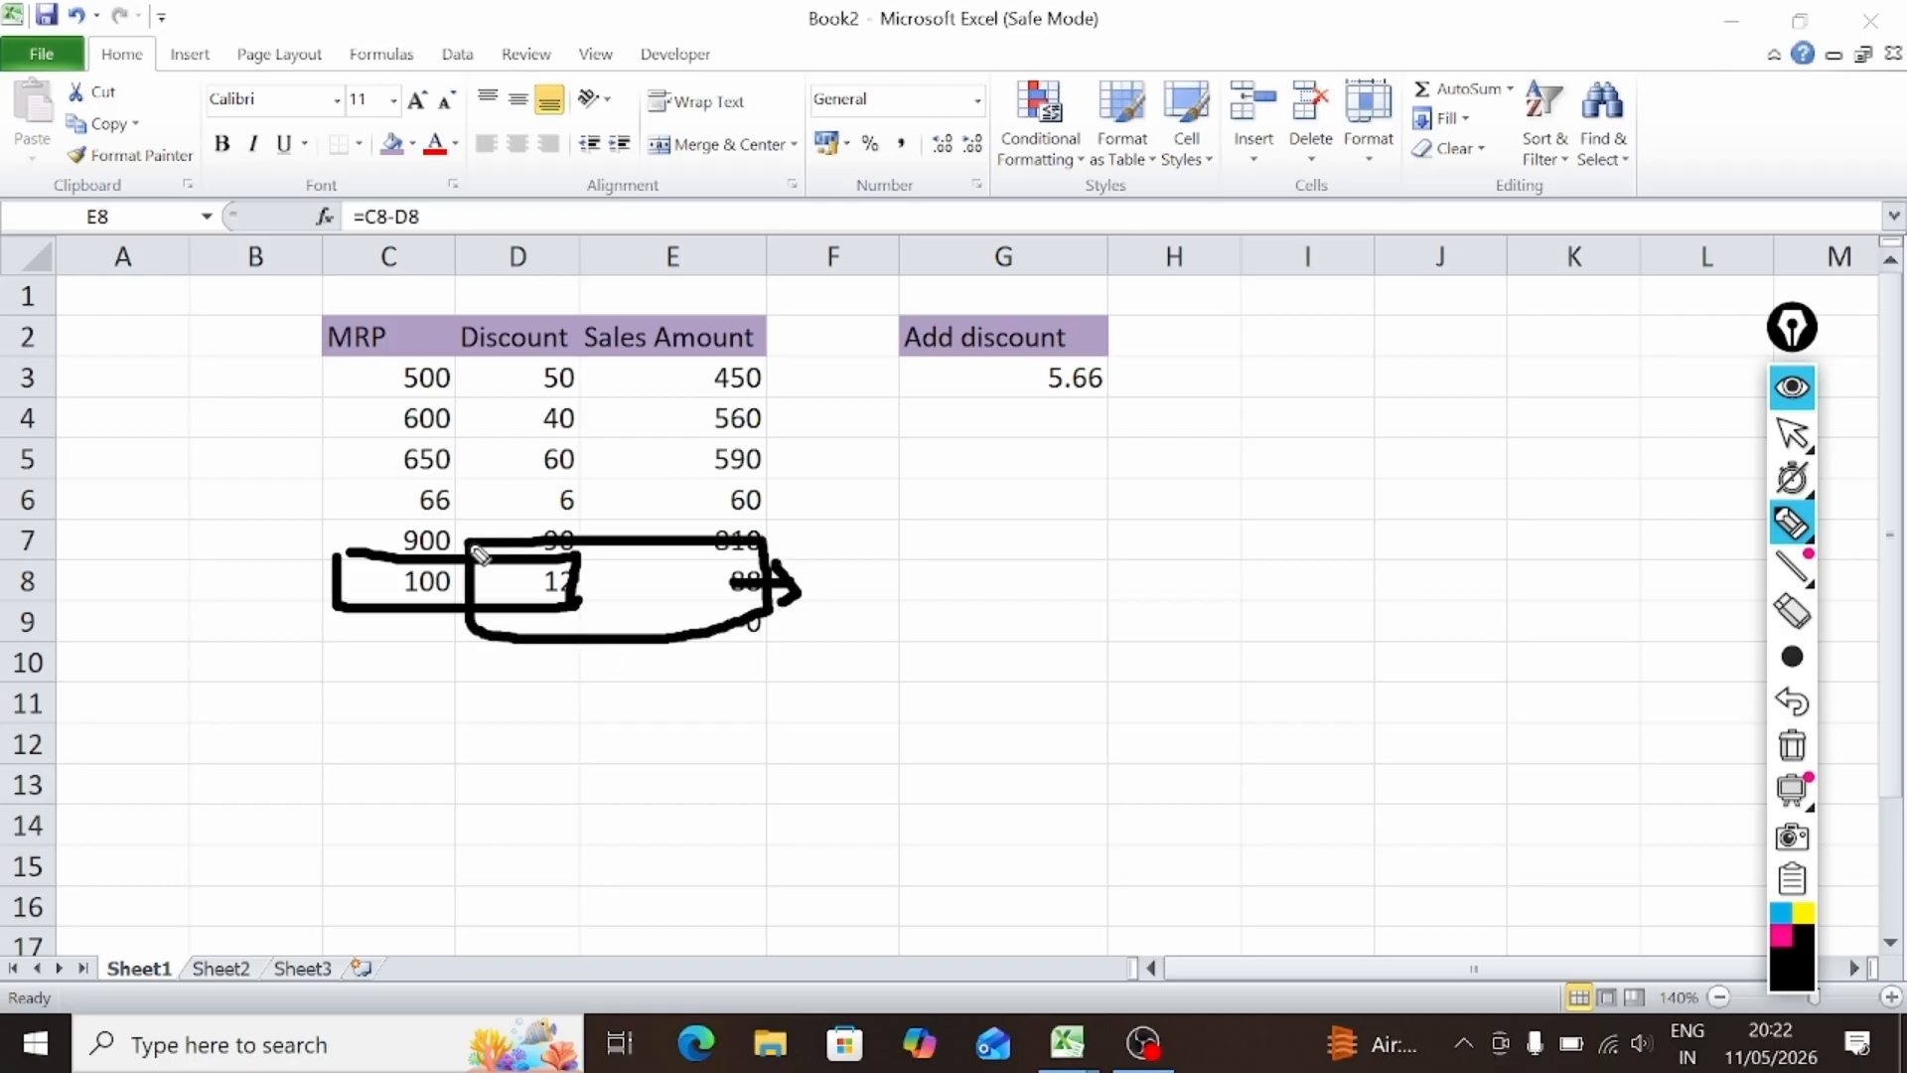
left_click(1802, 402)
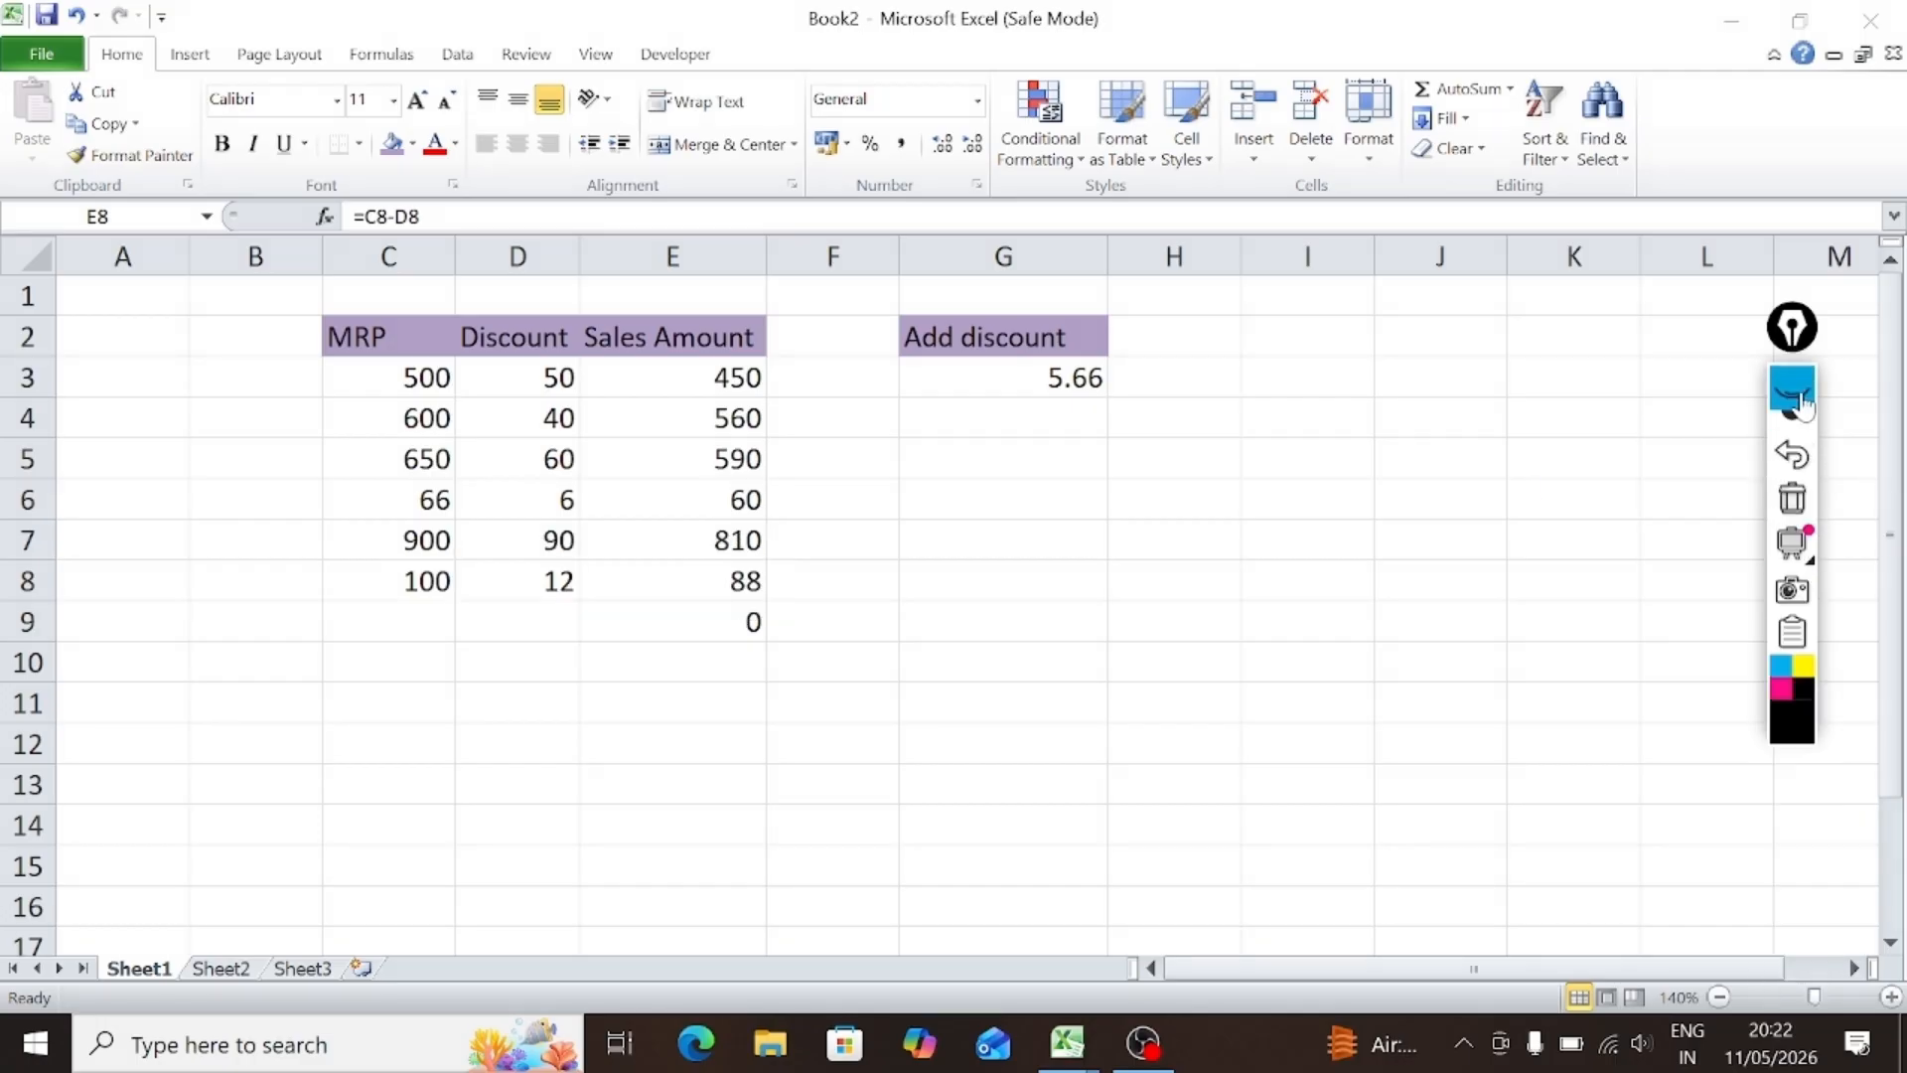
Step: Extend the Sales Amount formula from E8 across into F8 and compare the cell references in both cells
left_click(723, 590)
left_click_drag(782, 607, 862, 619)
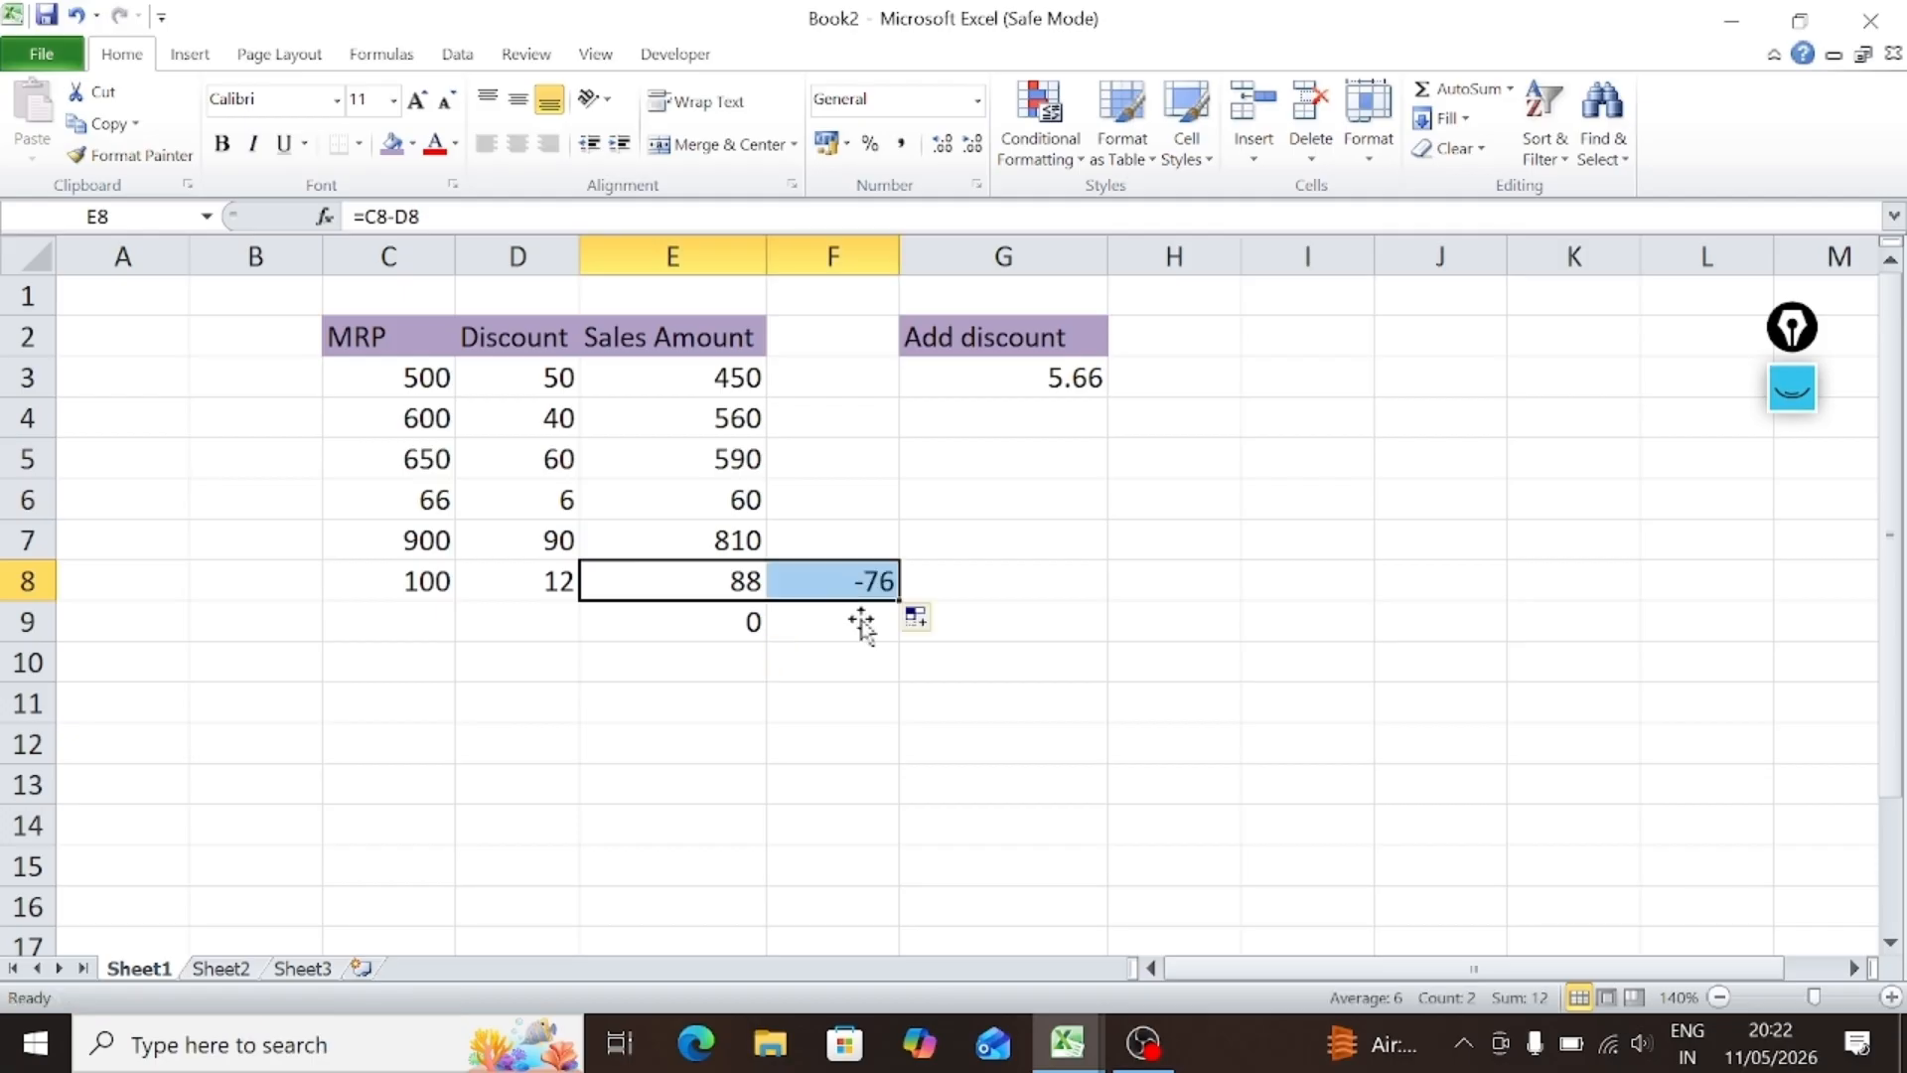
left_click(557, 584)
left_click(661, 594)
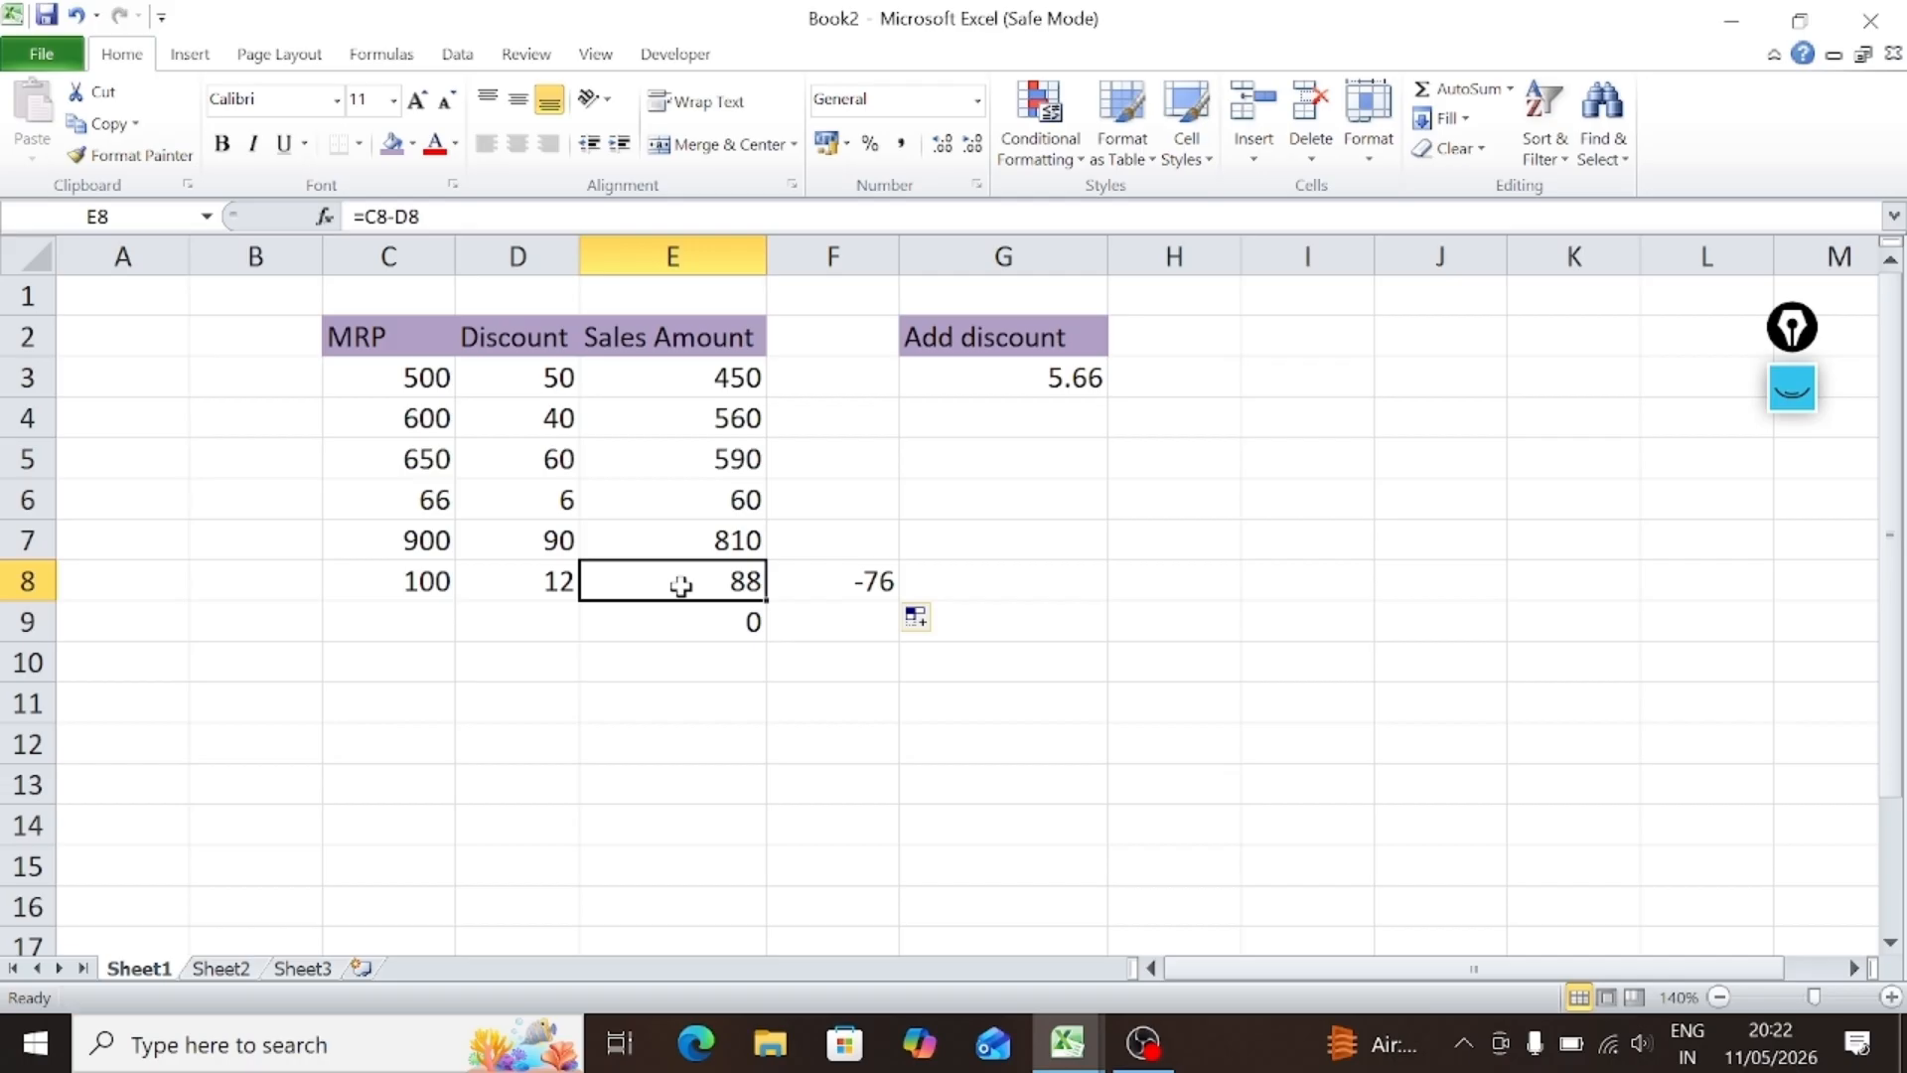
left_click(832, 601)
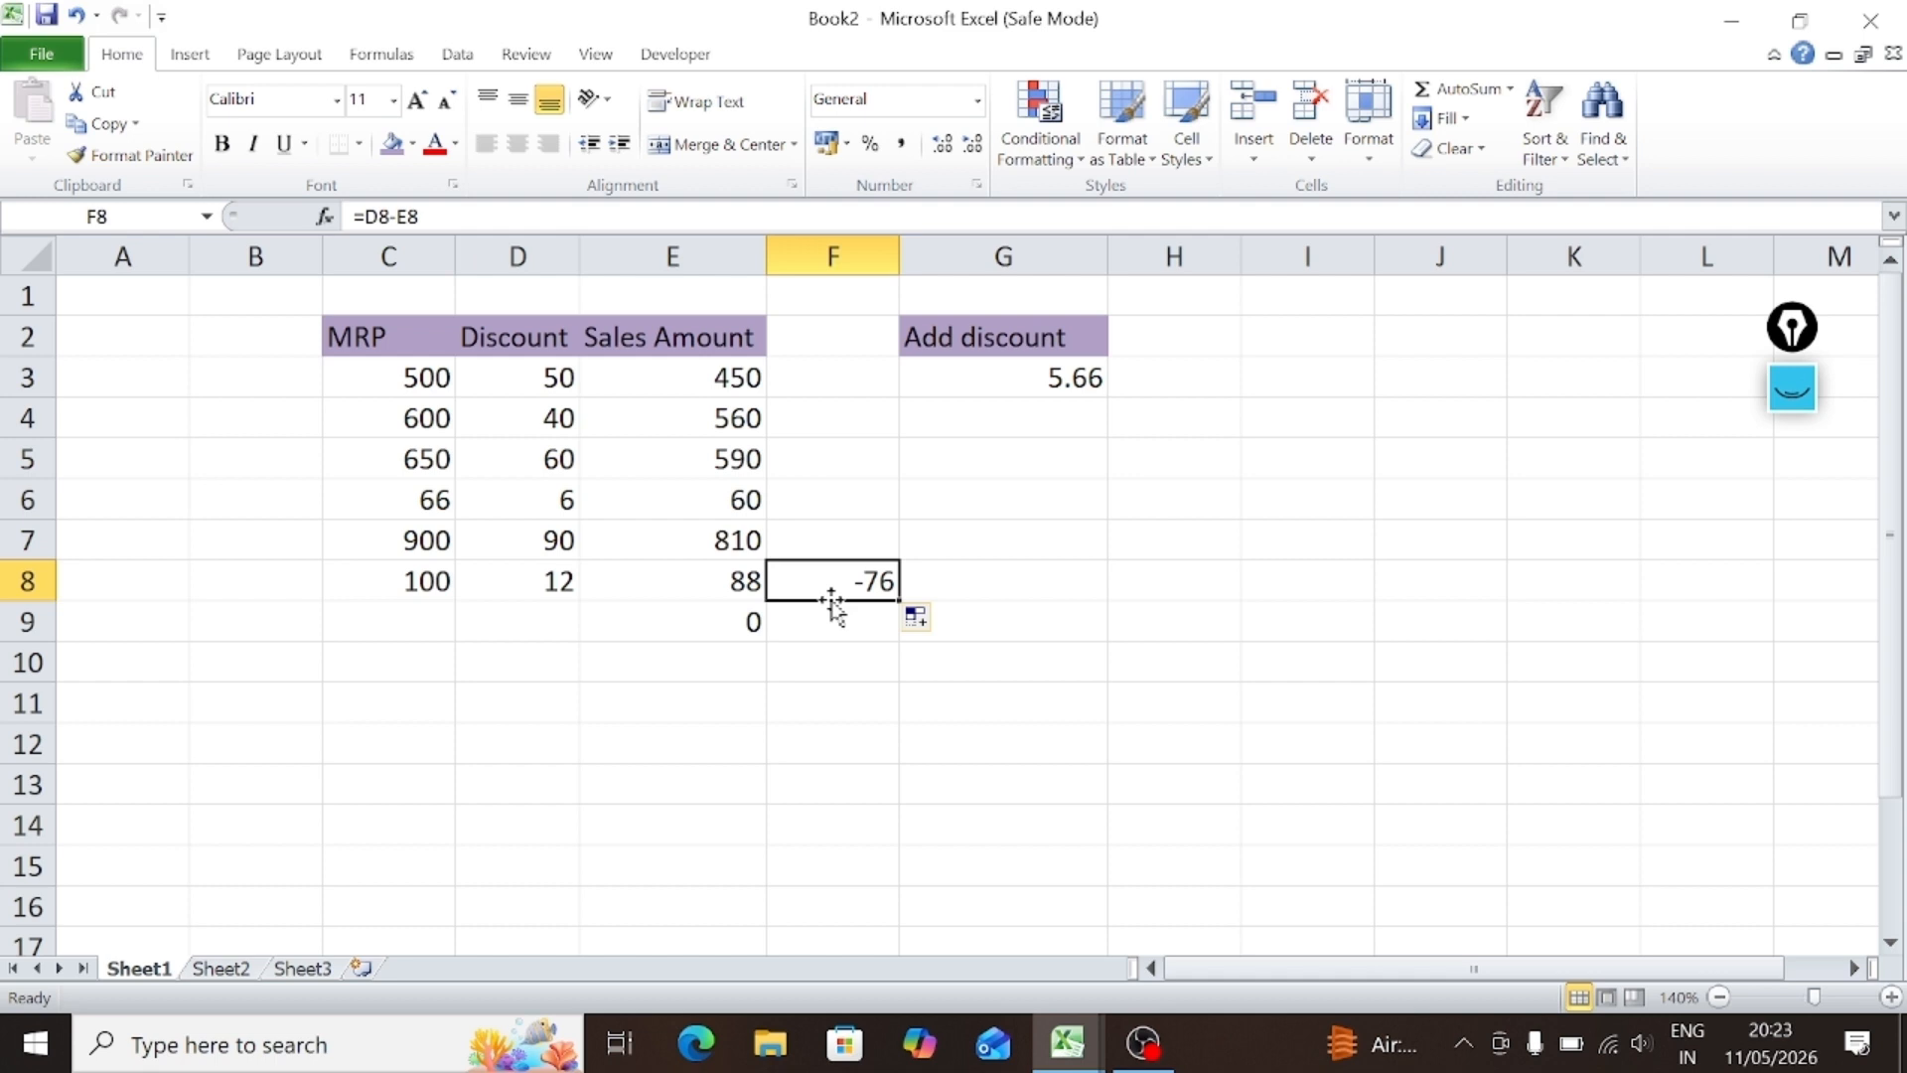
Step: Clear everything from F8 and from the Sales Amount cells E3:E9
left_click(1458, 148)
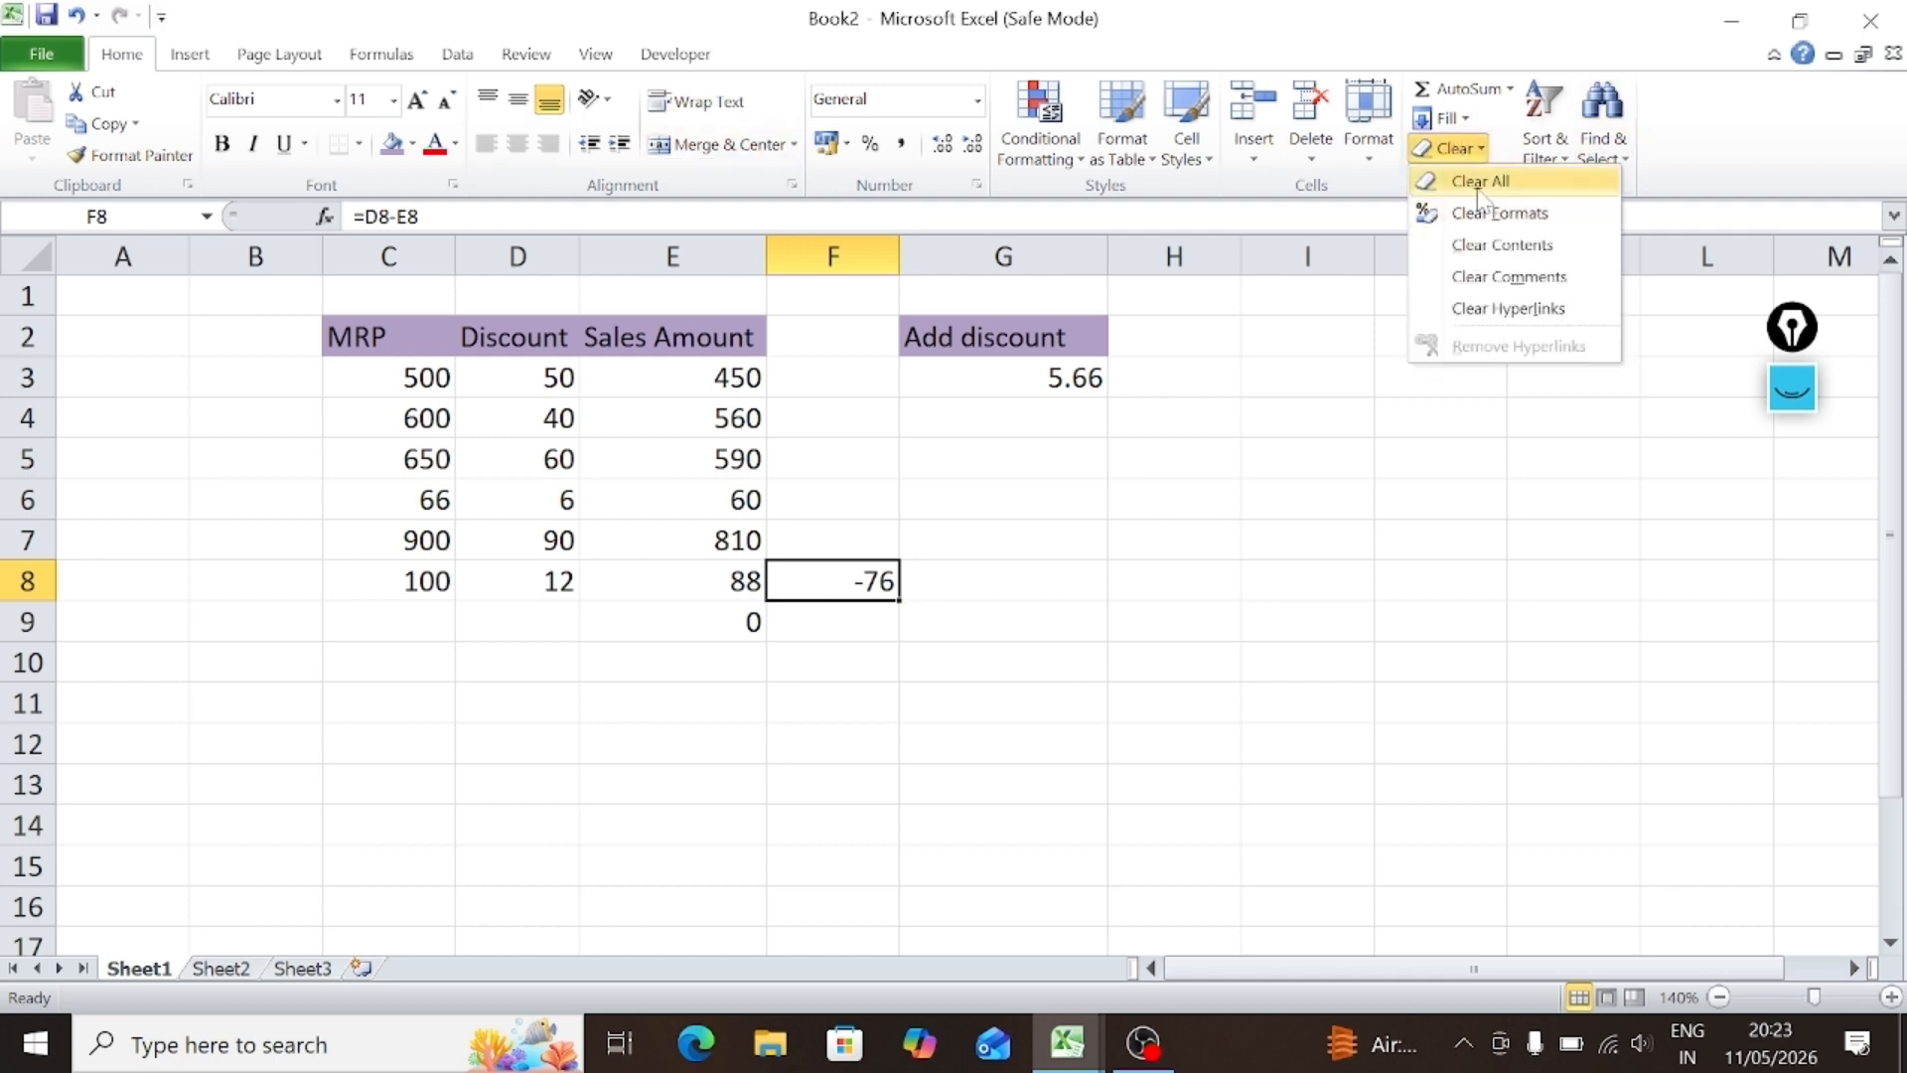
left_click(1477, 186)
left_click_drag(740, 377, 735, 602)
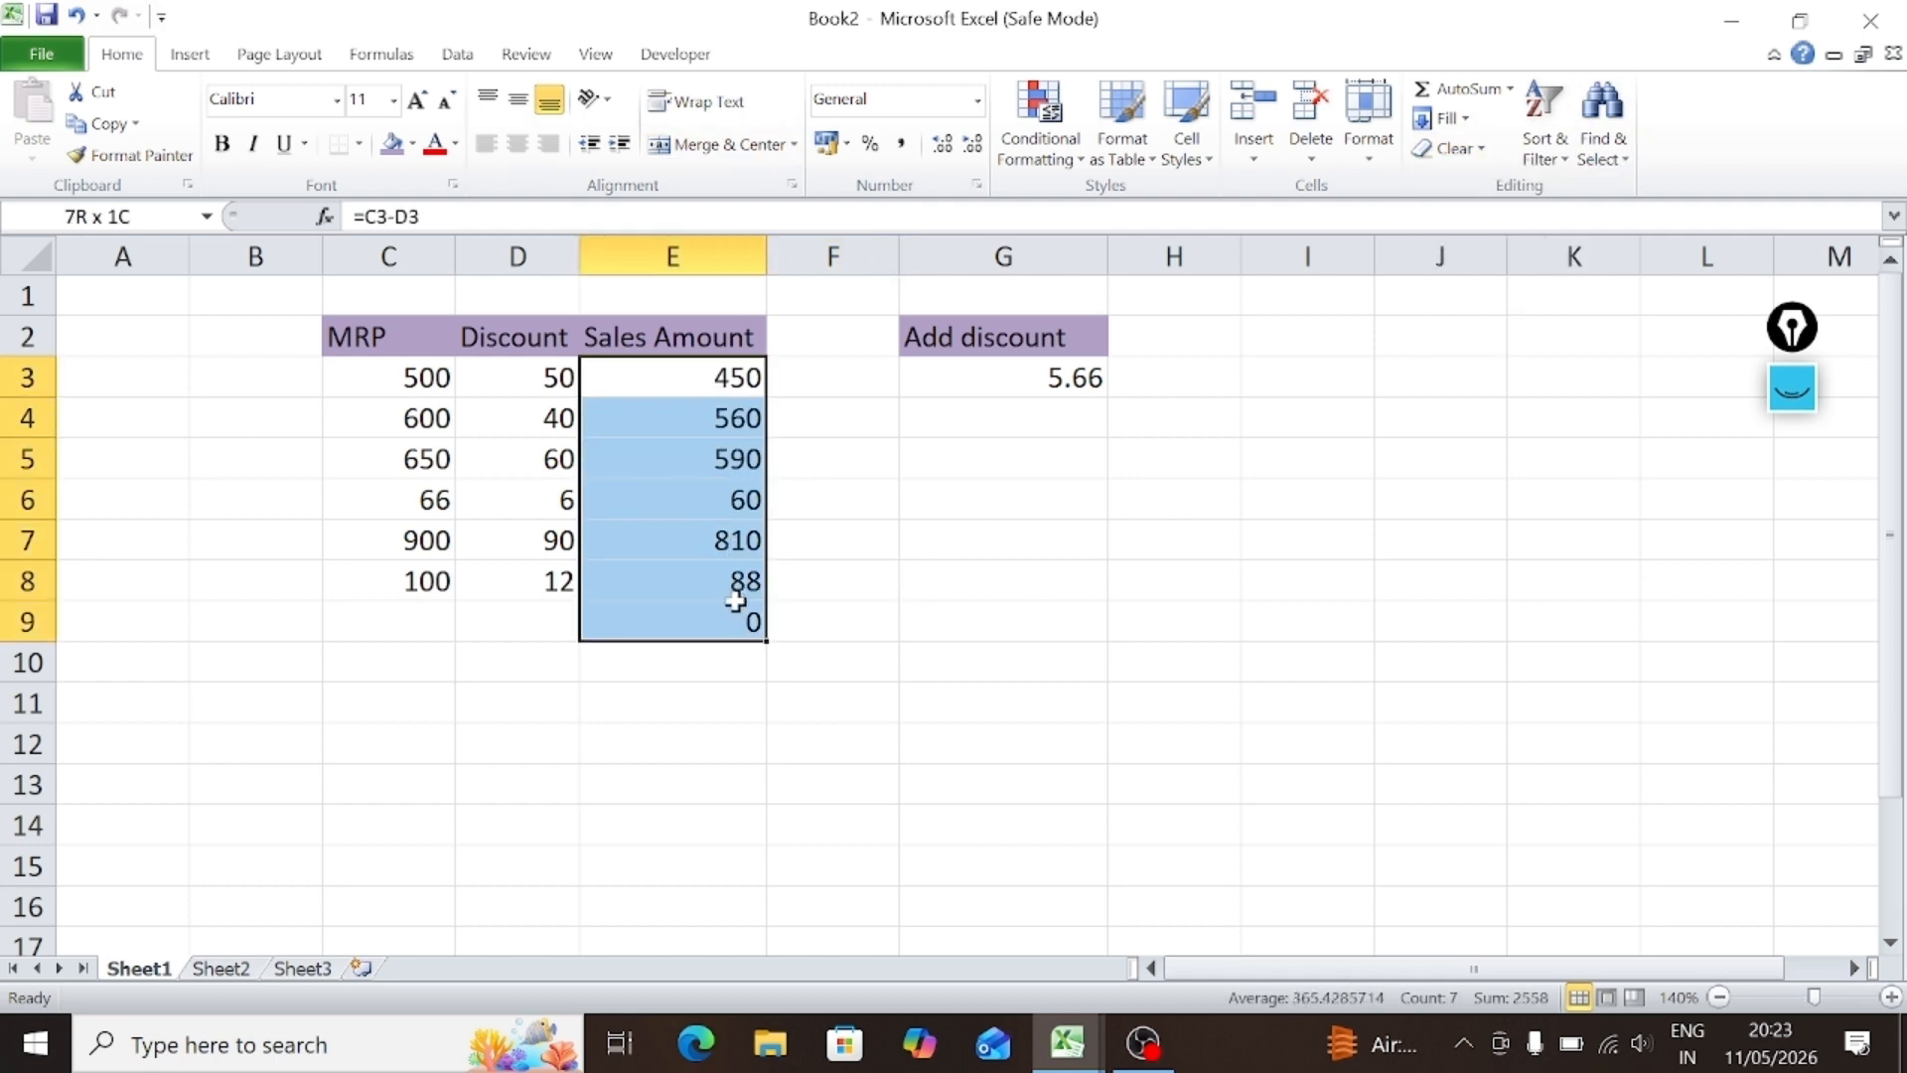
left_click(1458, 148)
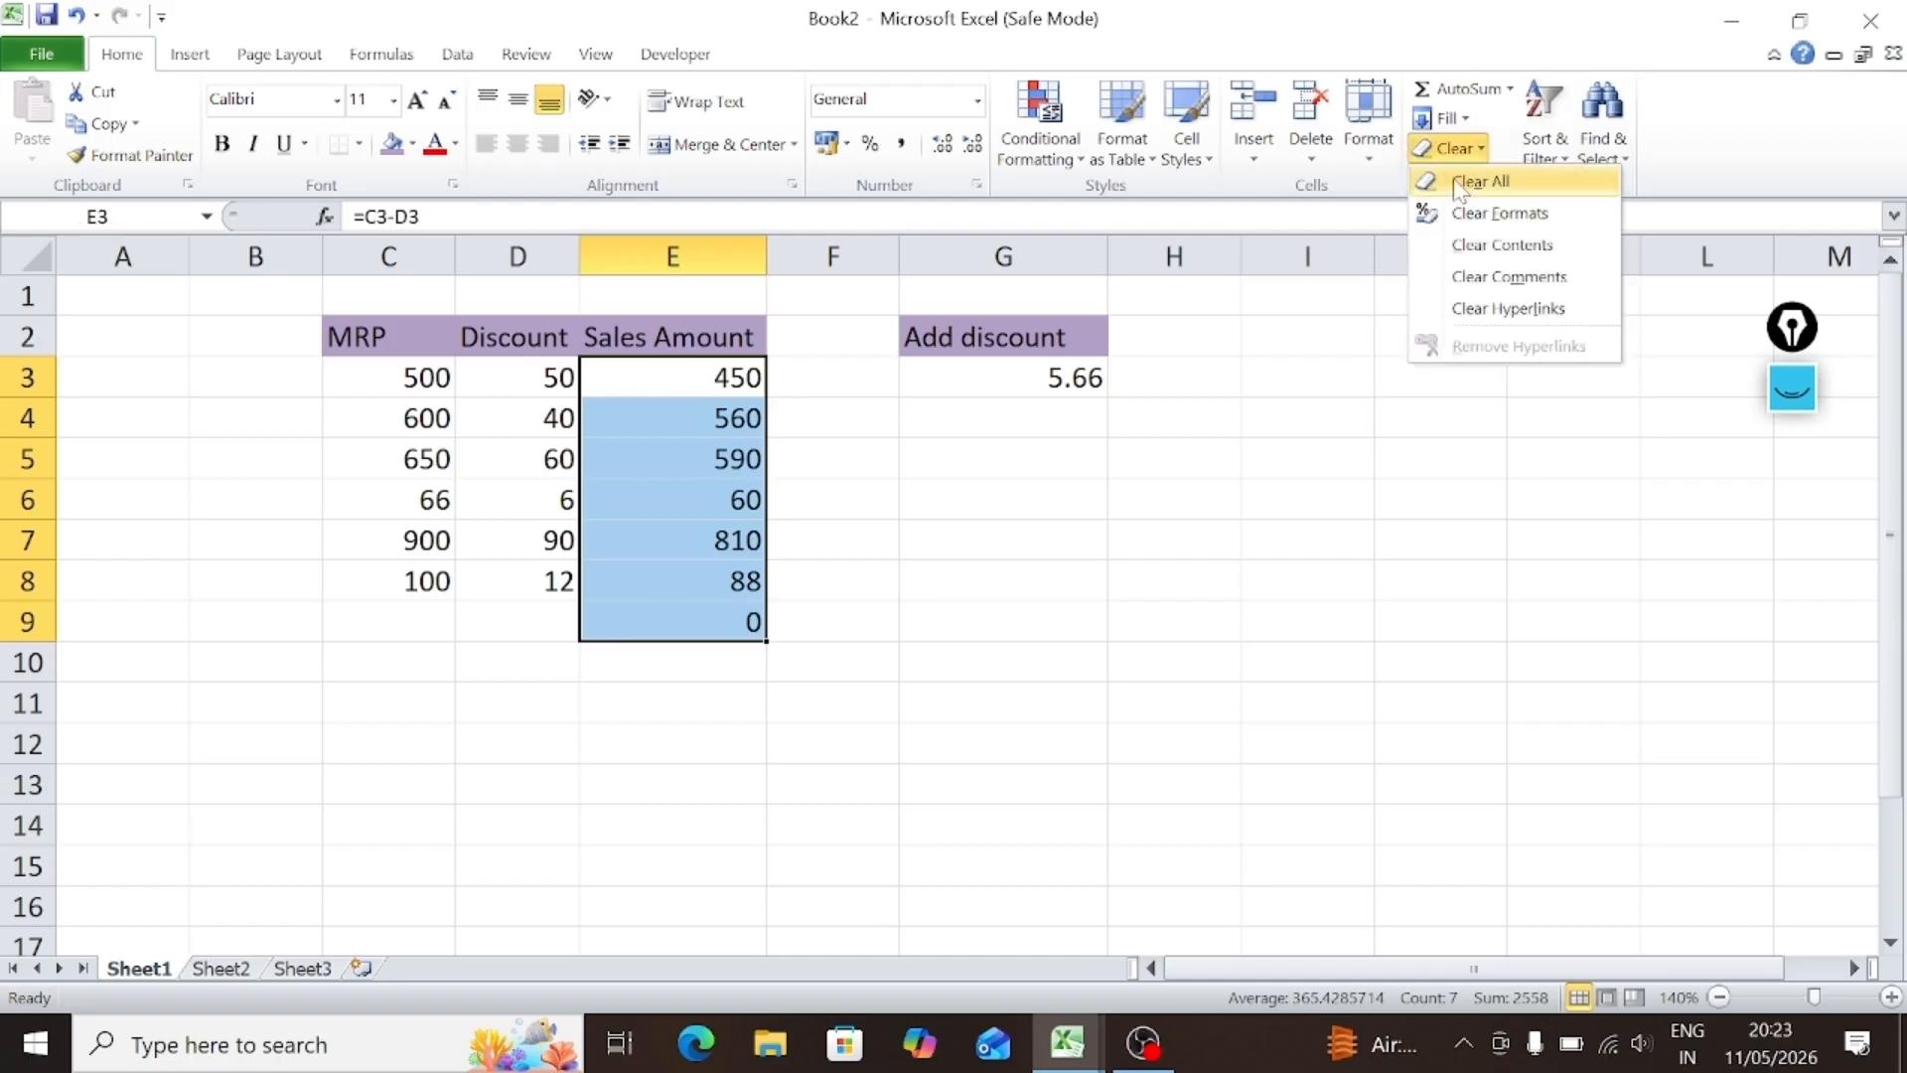
left_click(1459, 183)
left_click(1222, 546)
Step: Enter the formula =D3+G3 in E3 to add the Add discount value to the first Discount value
left_click(708, 375)
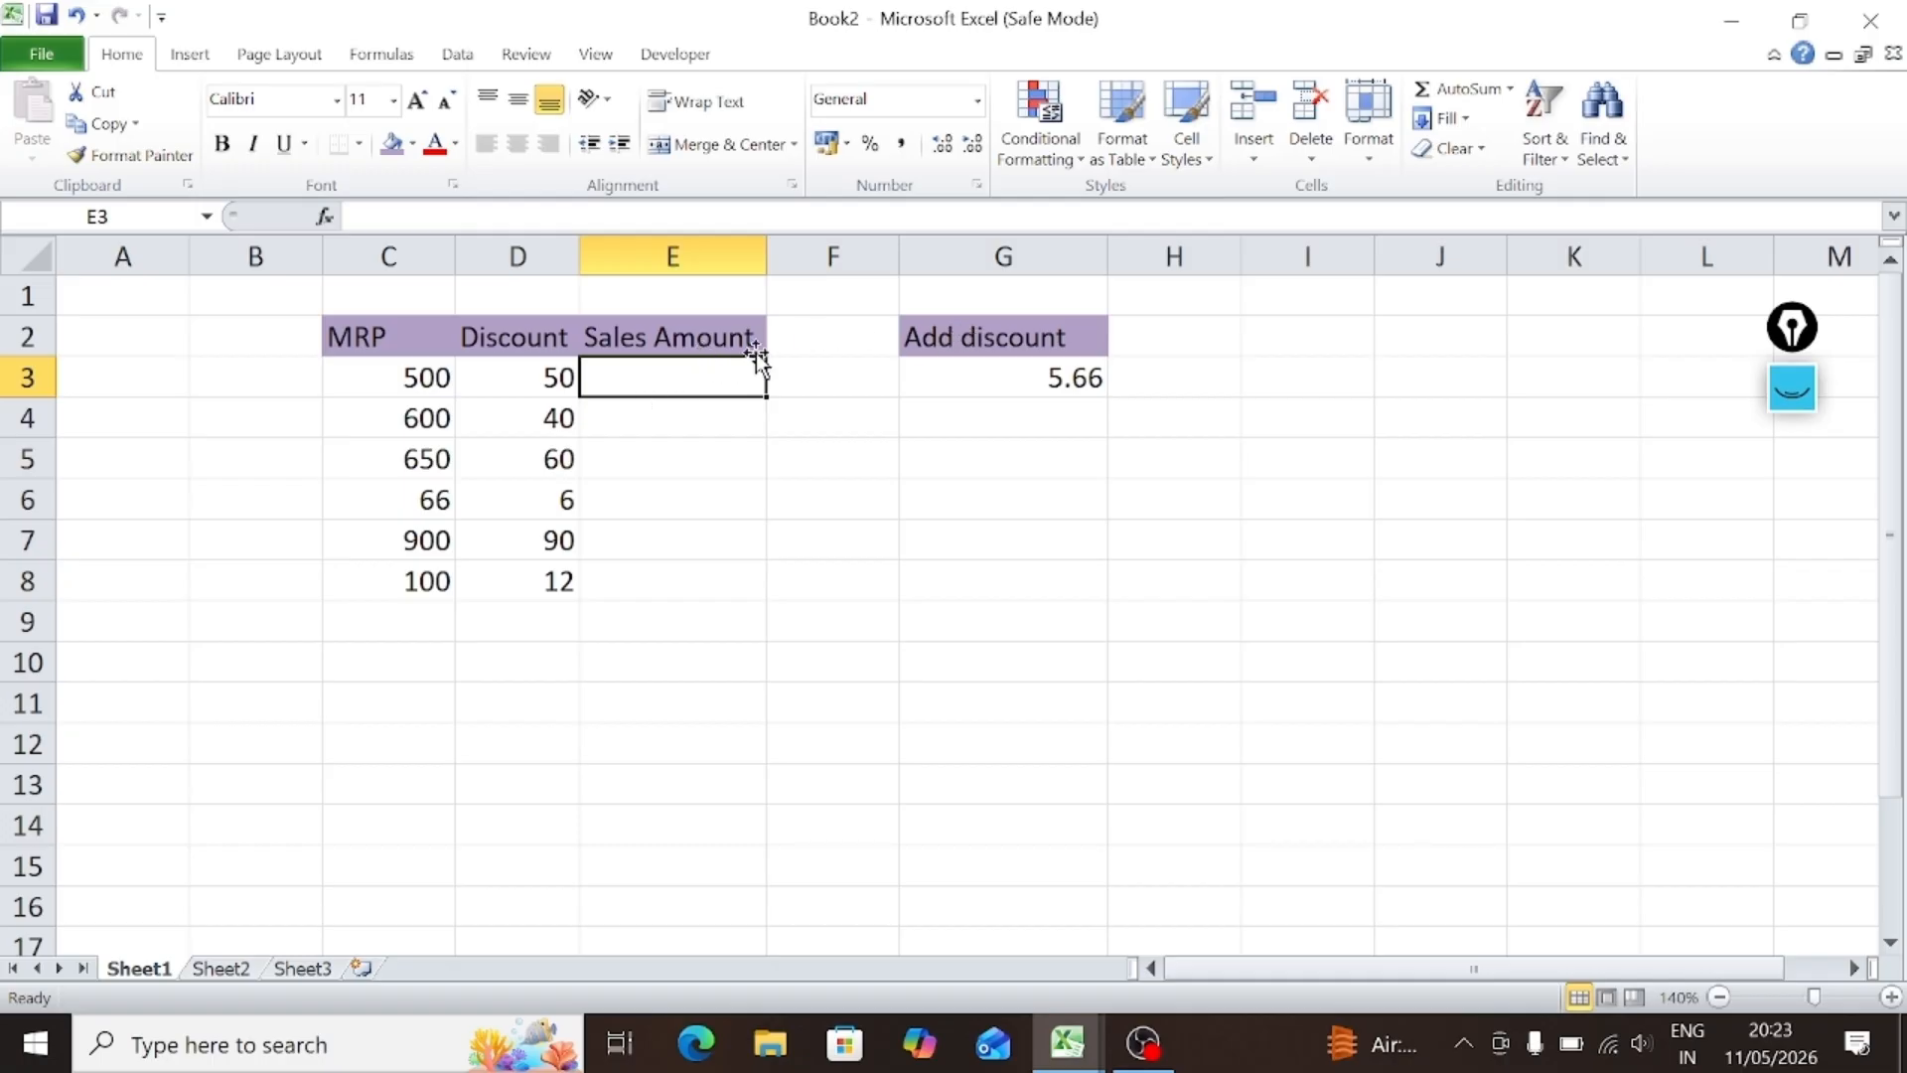
left_click(1009, 373)
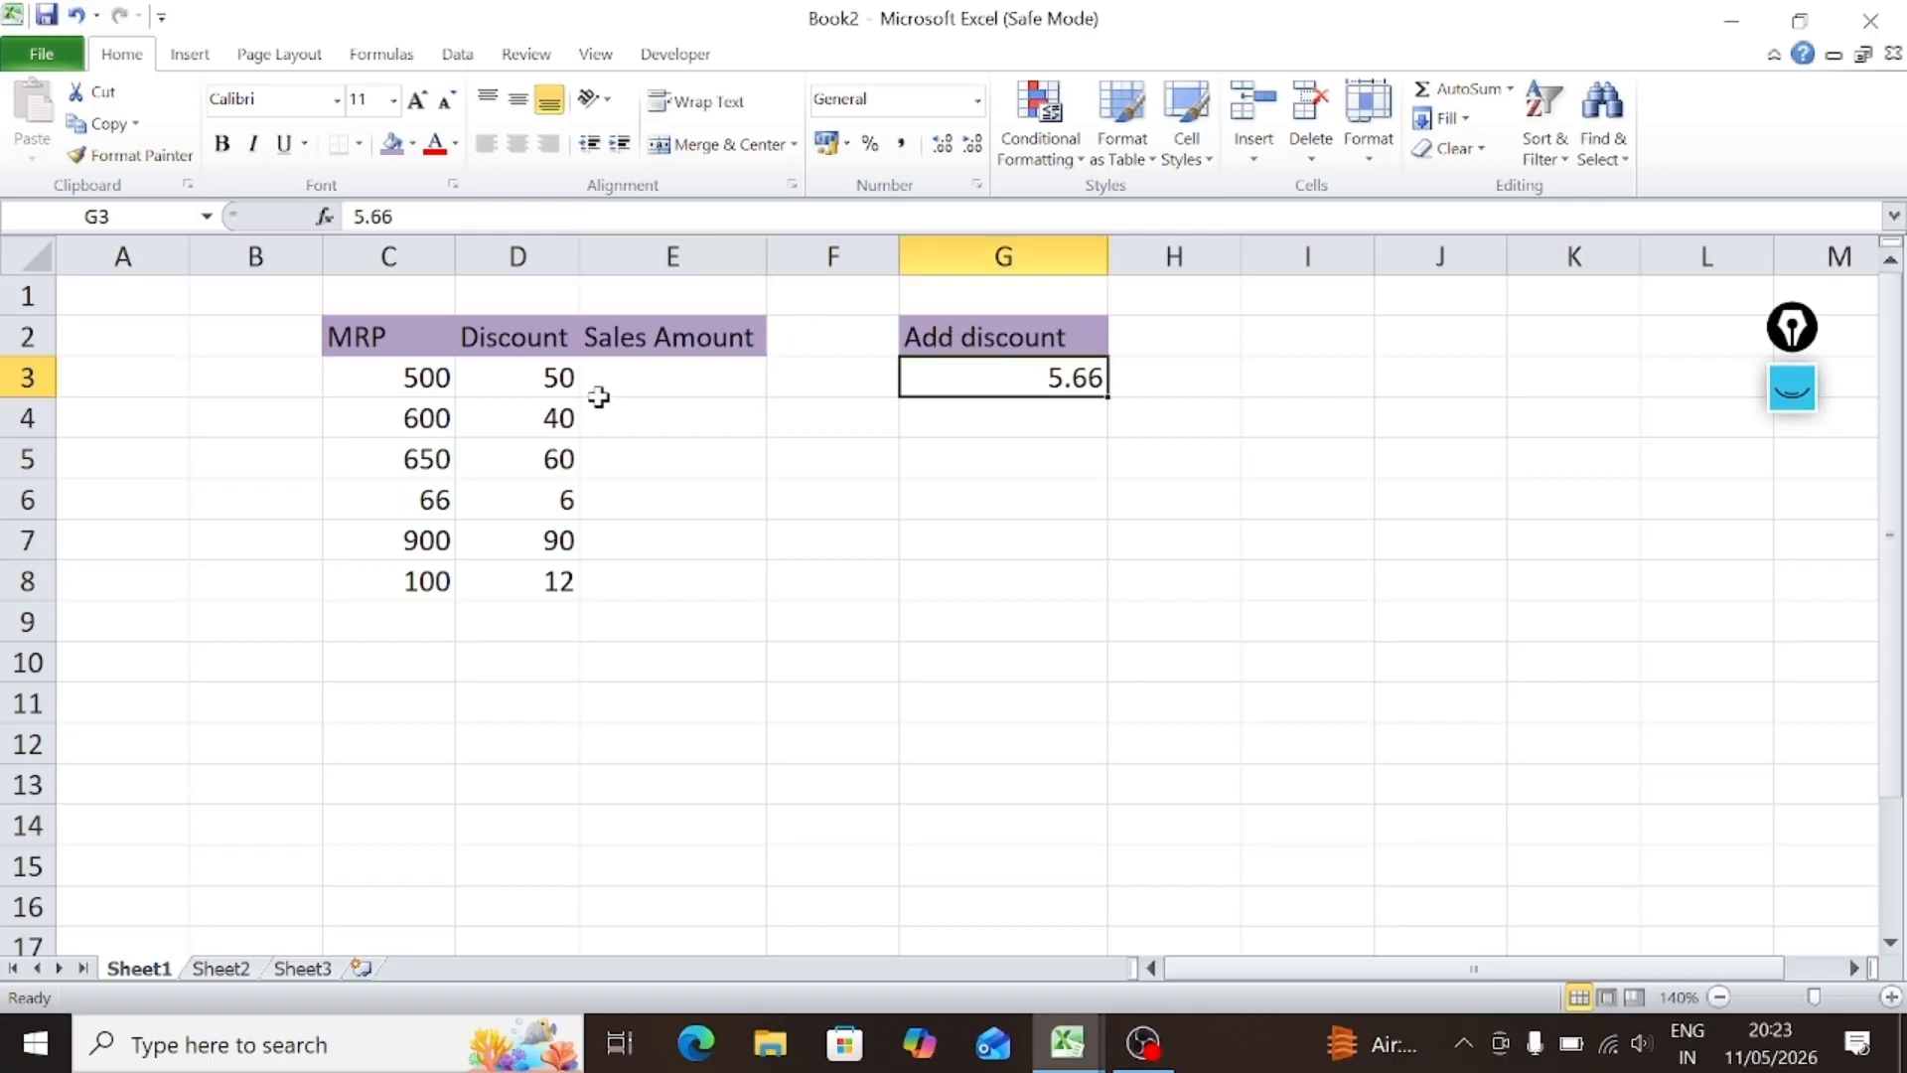
left_click_drag(531, 380, 543, 576)
left_click(717, 373)
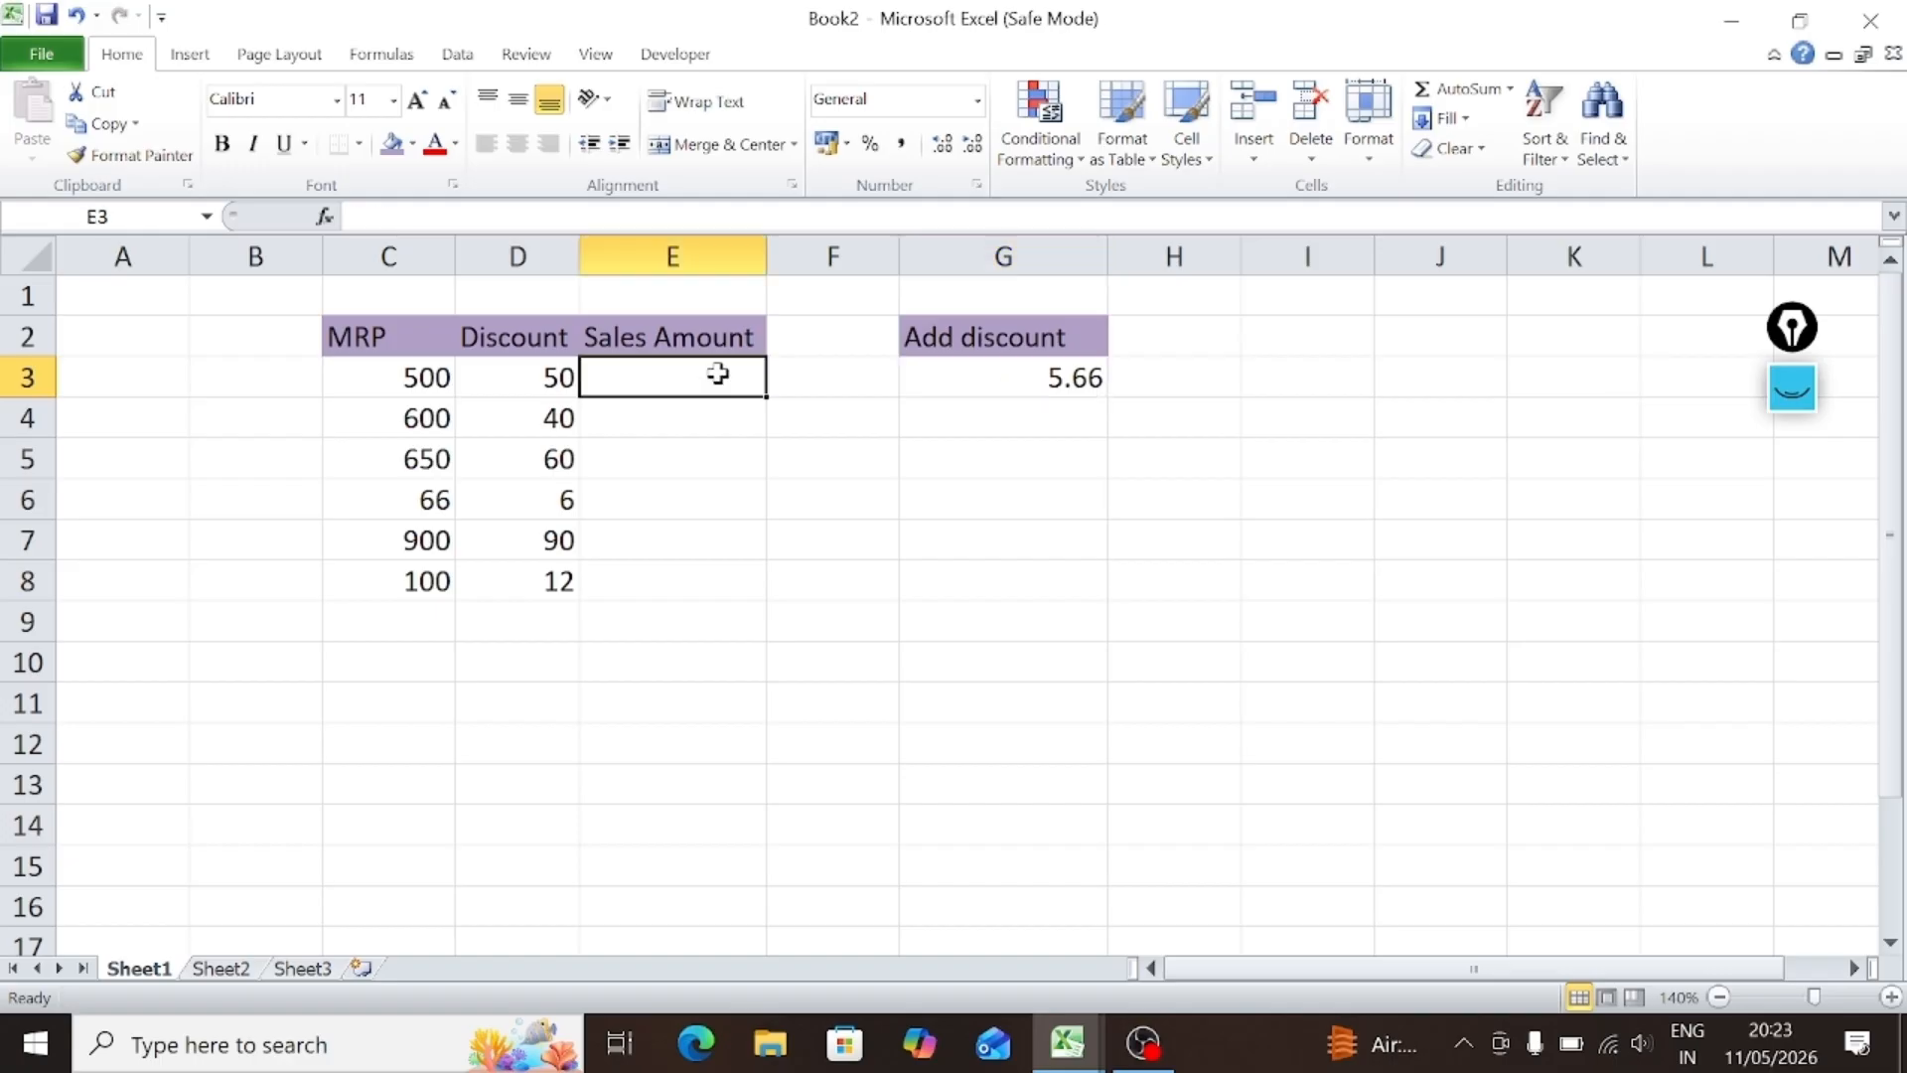
type("=")
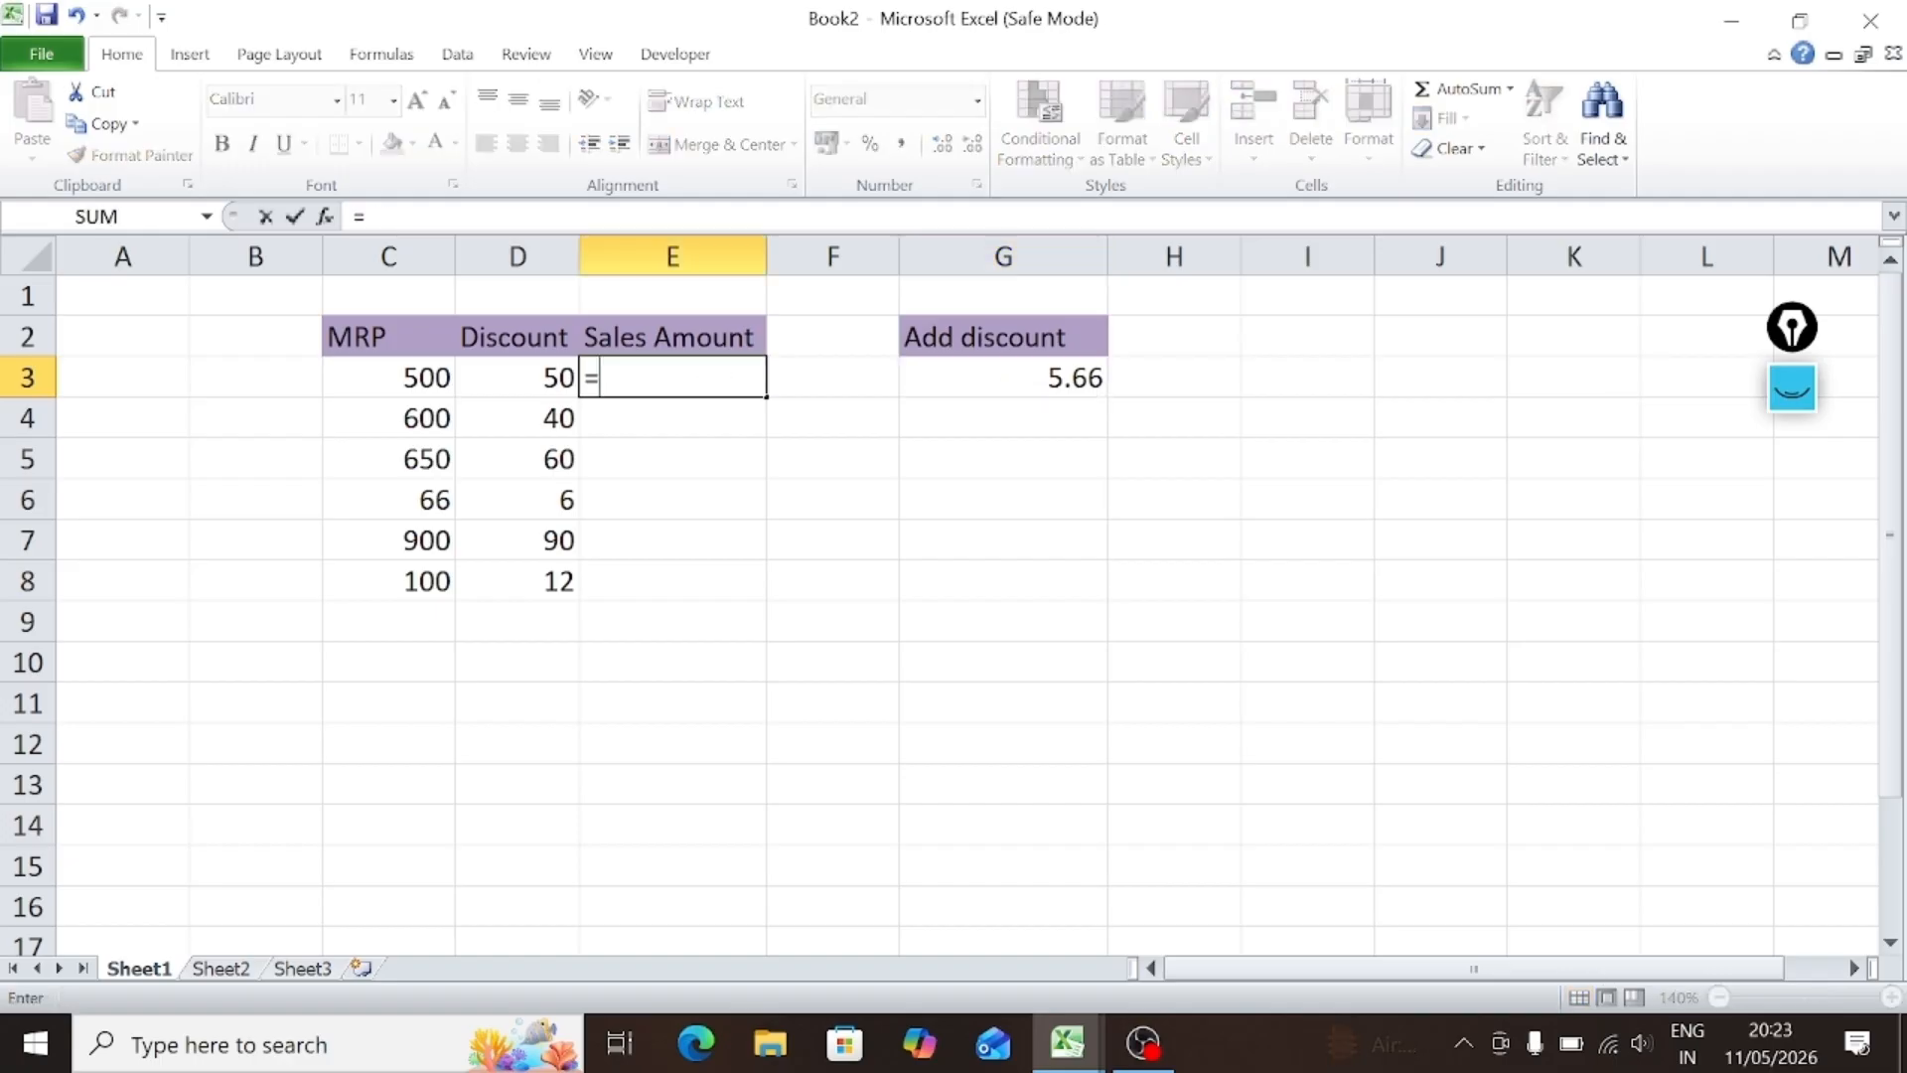
left_click(521, 375)
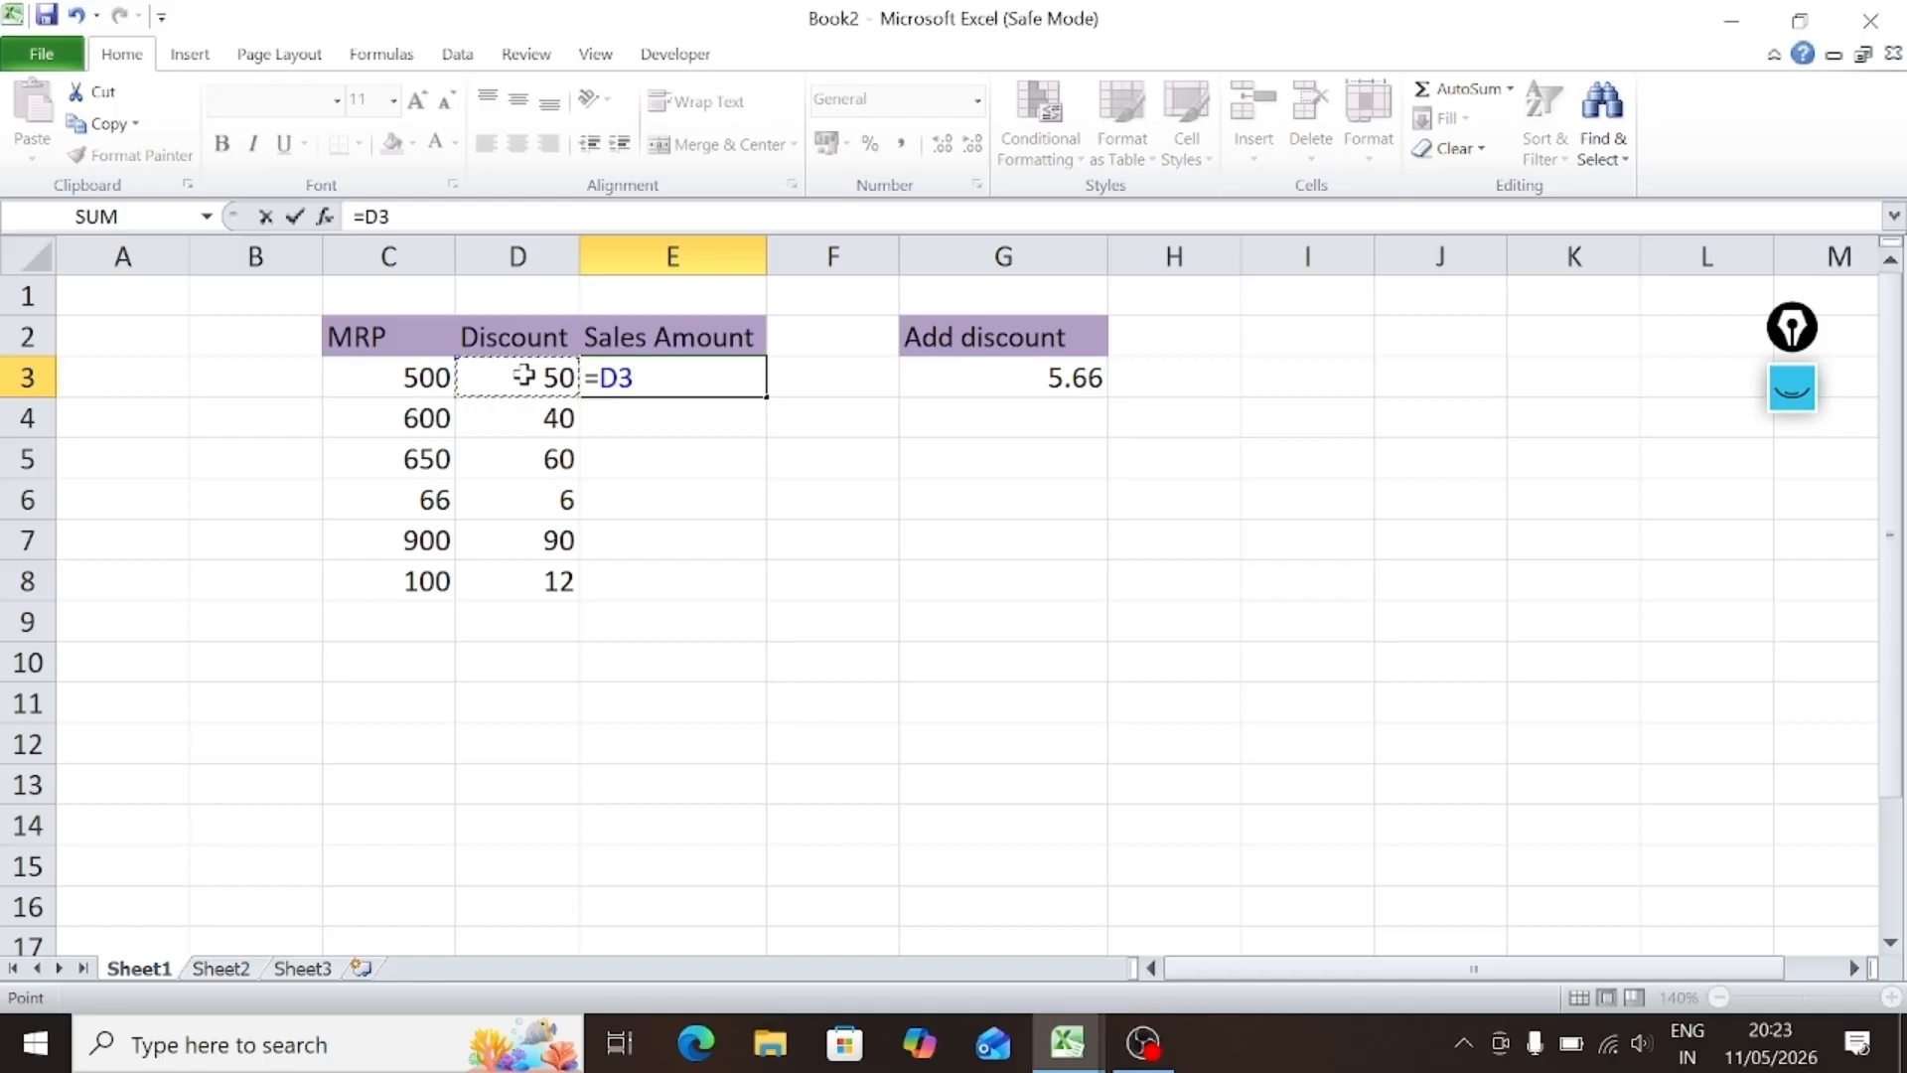
type("+")
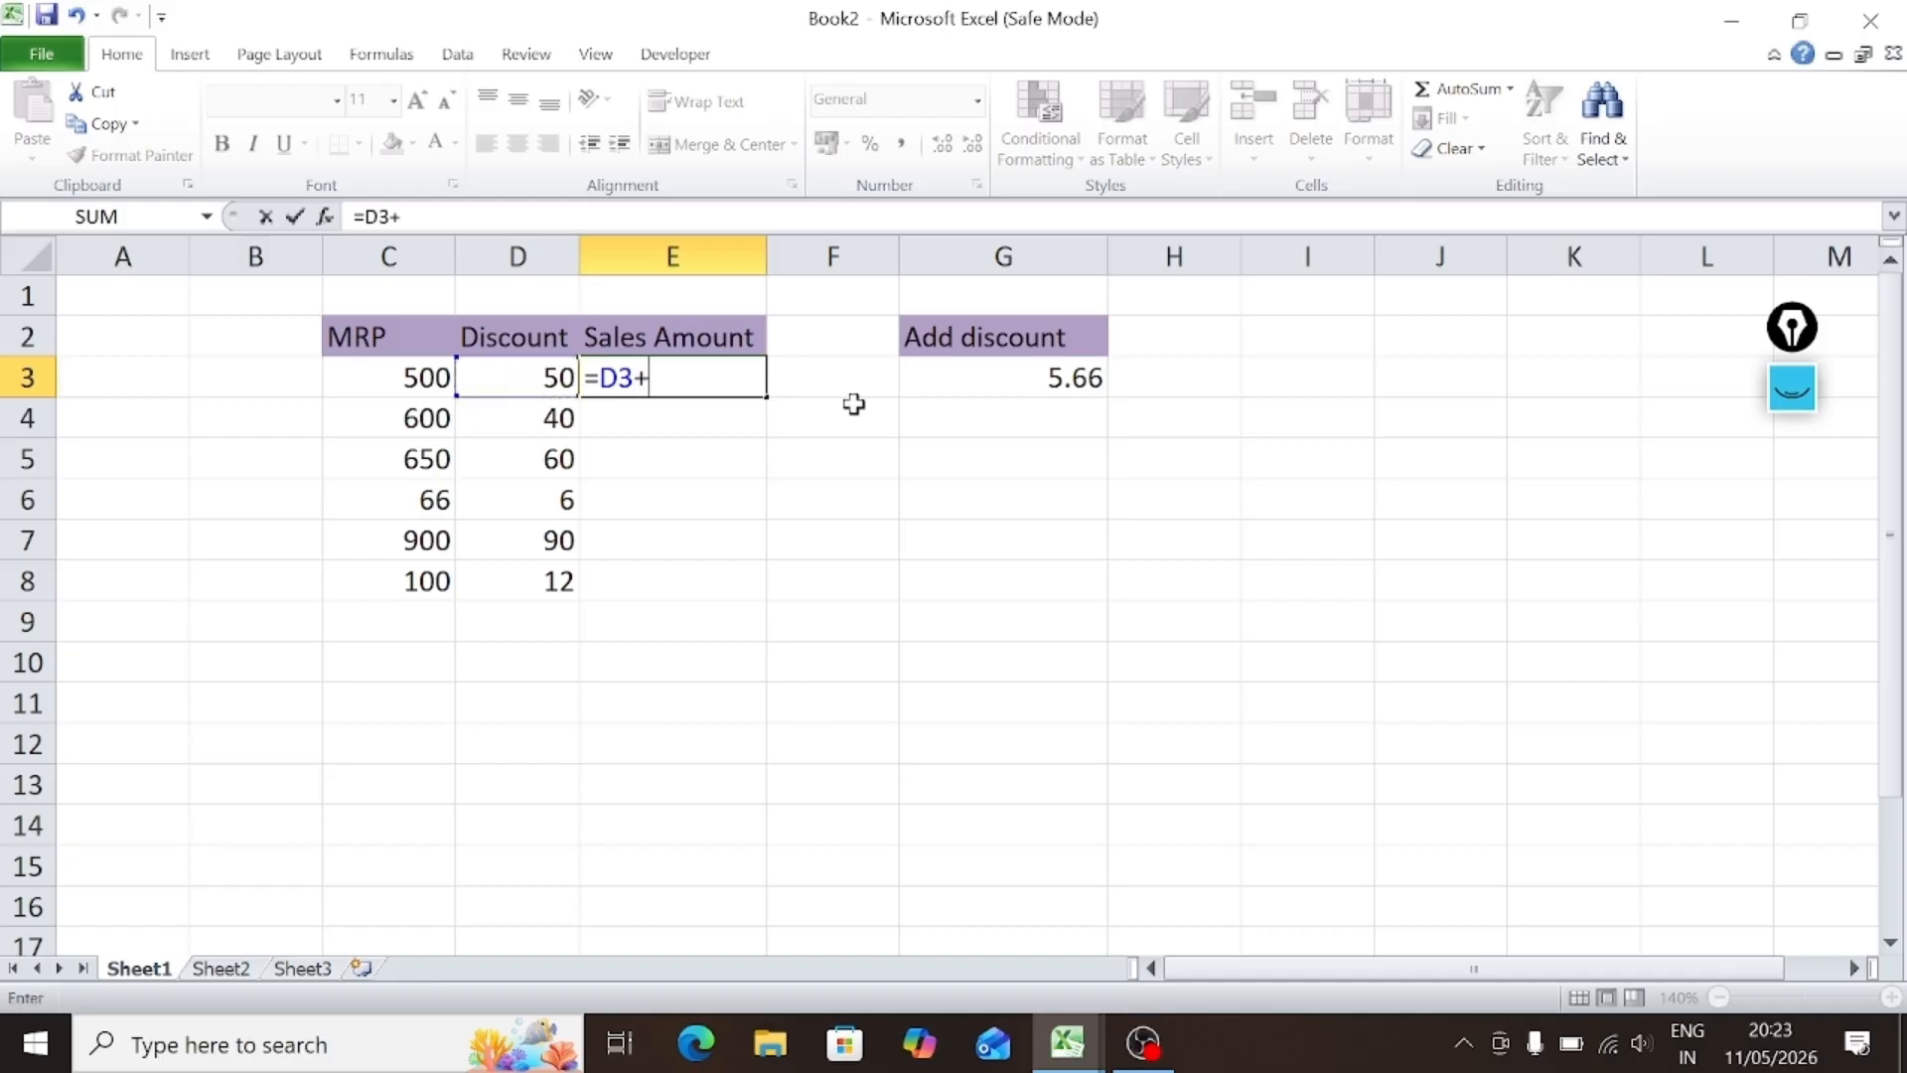
left_click(977, 381)
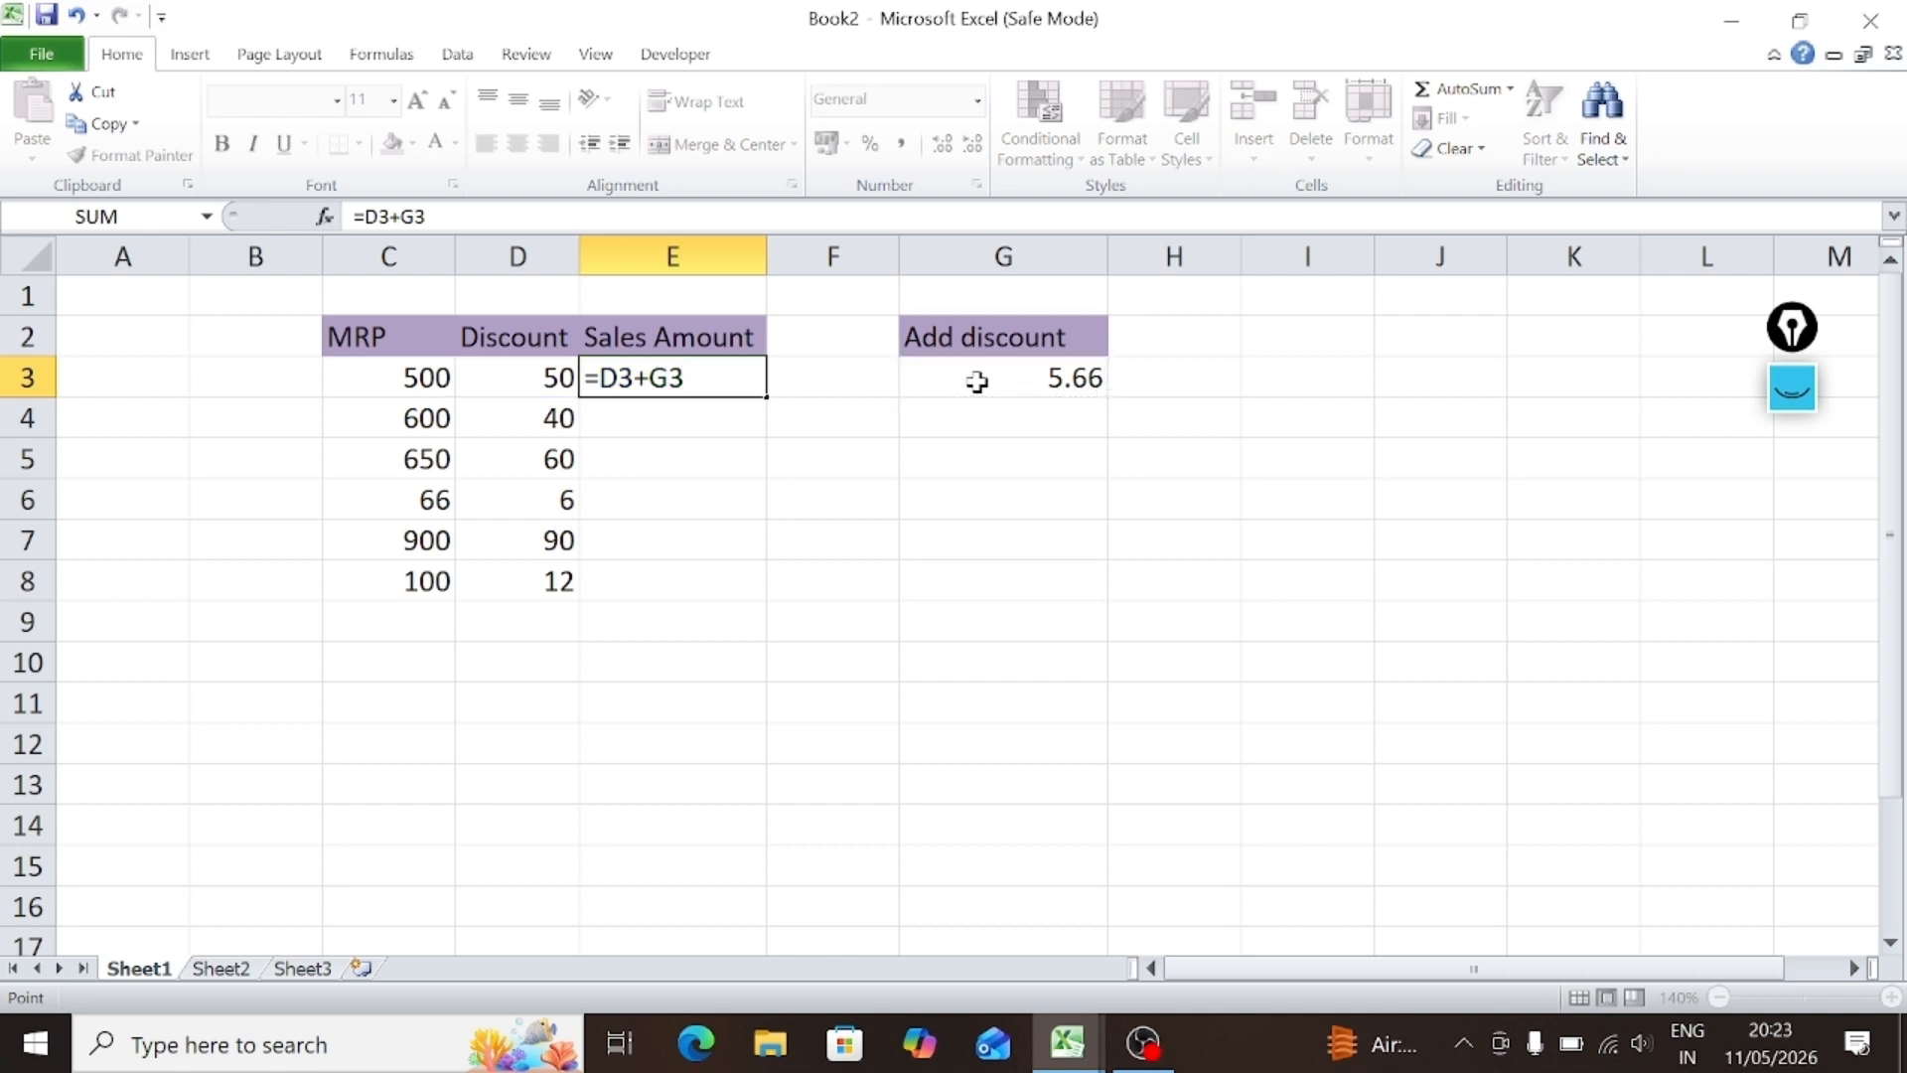
key("Return")
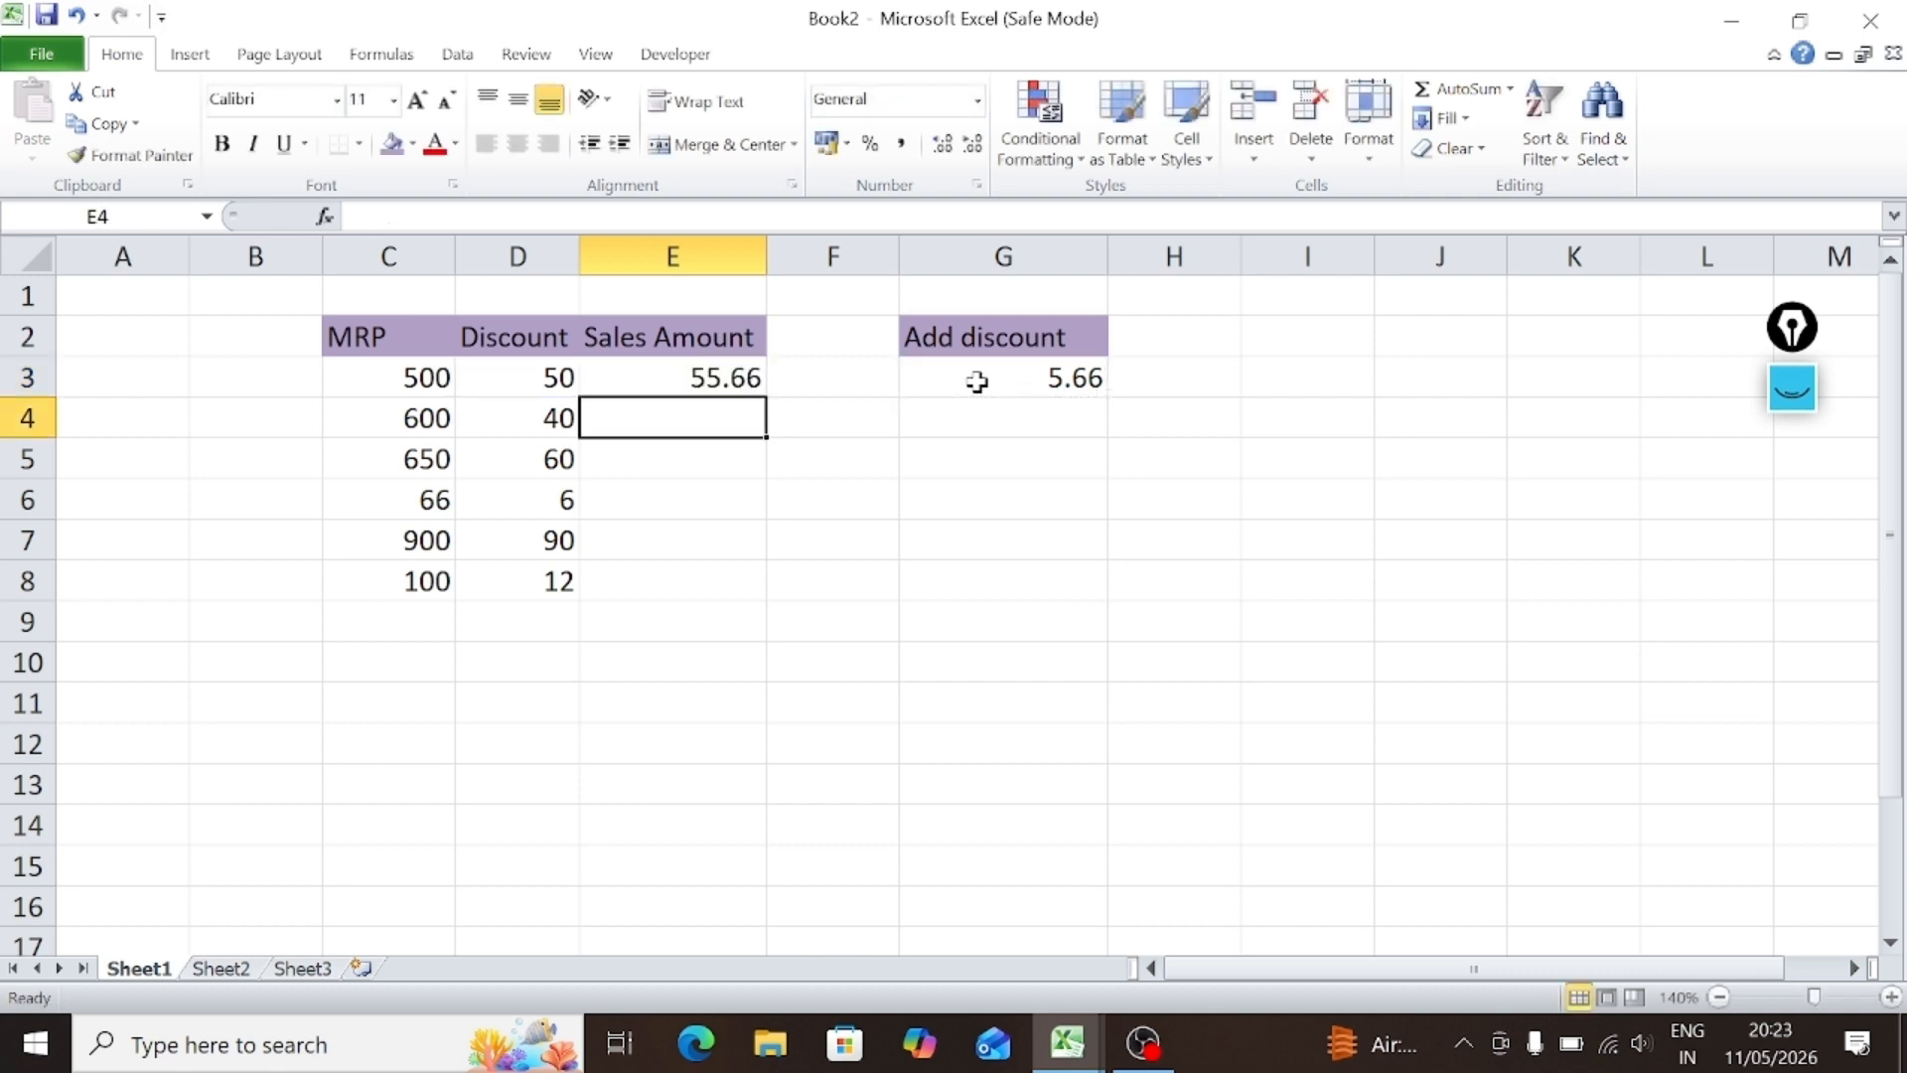
Step: Fill the E3 formula down through E8 and check the filled cells in rows 4 and 5 against their Discount values
left_click(521, 375)
left_click(1033, 373)
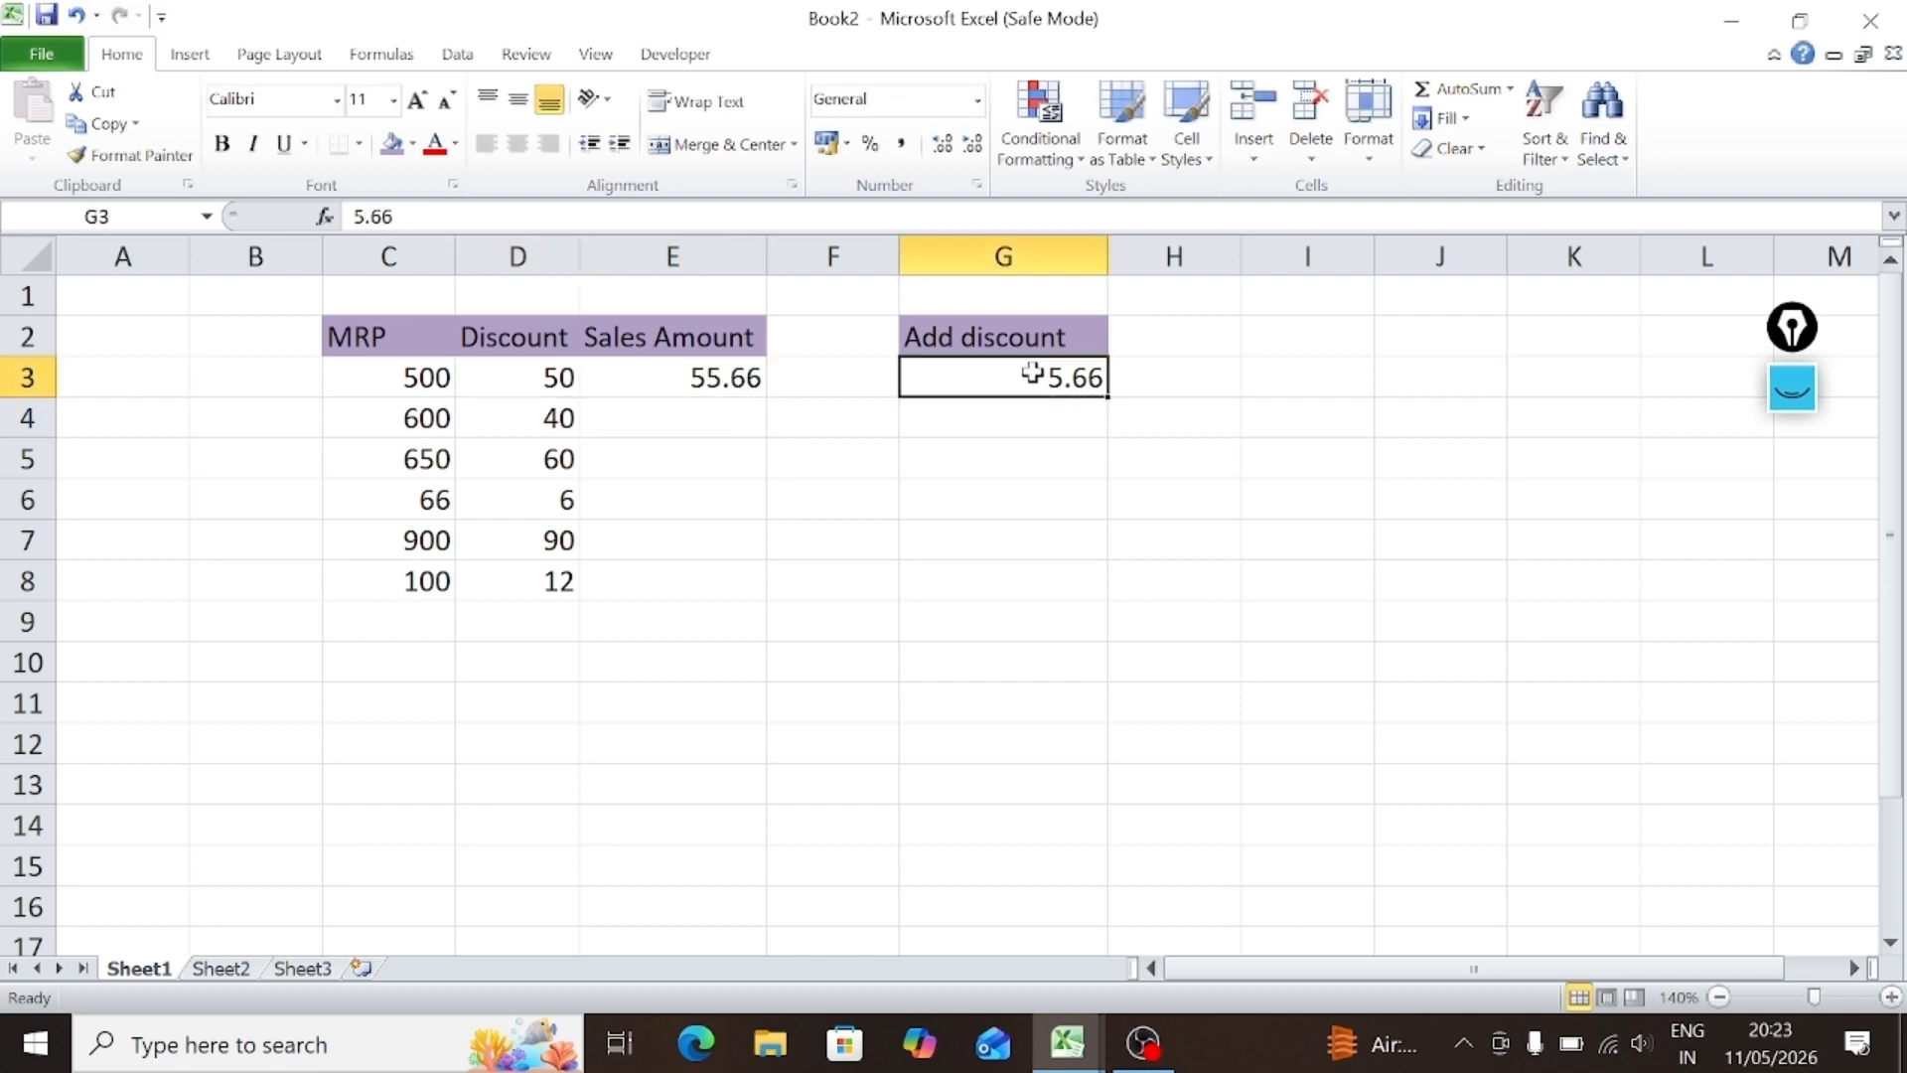
left_click(679, 376)
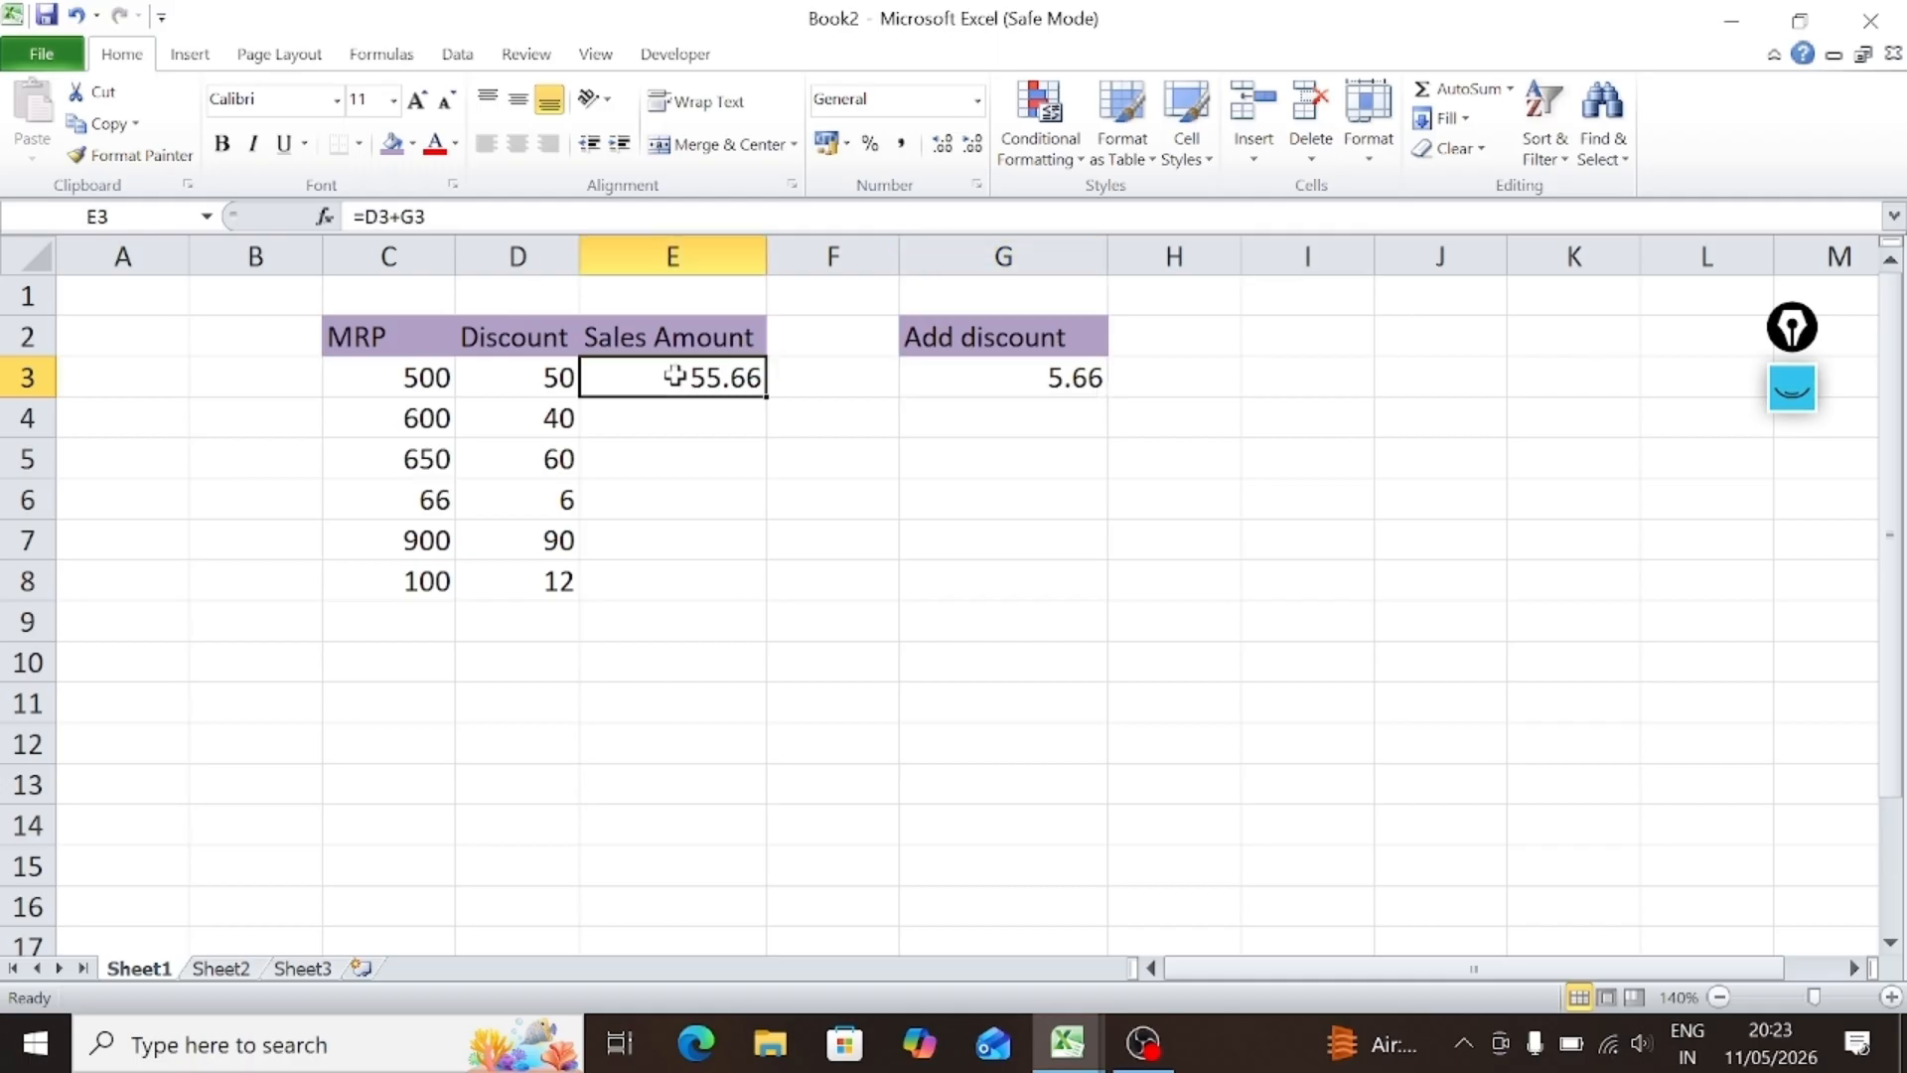
left_click_drag(773, 401, 761, 596)
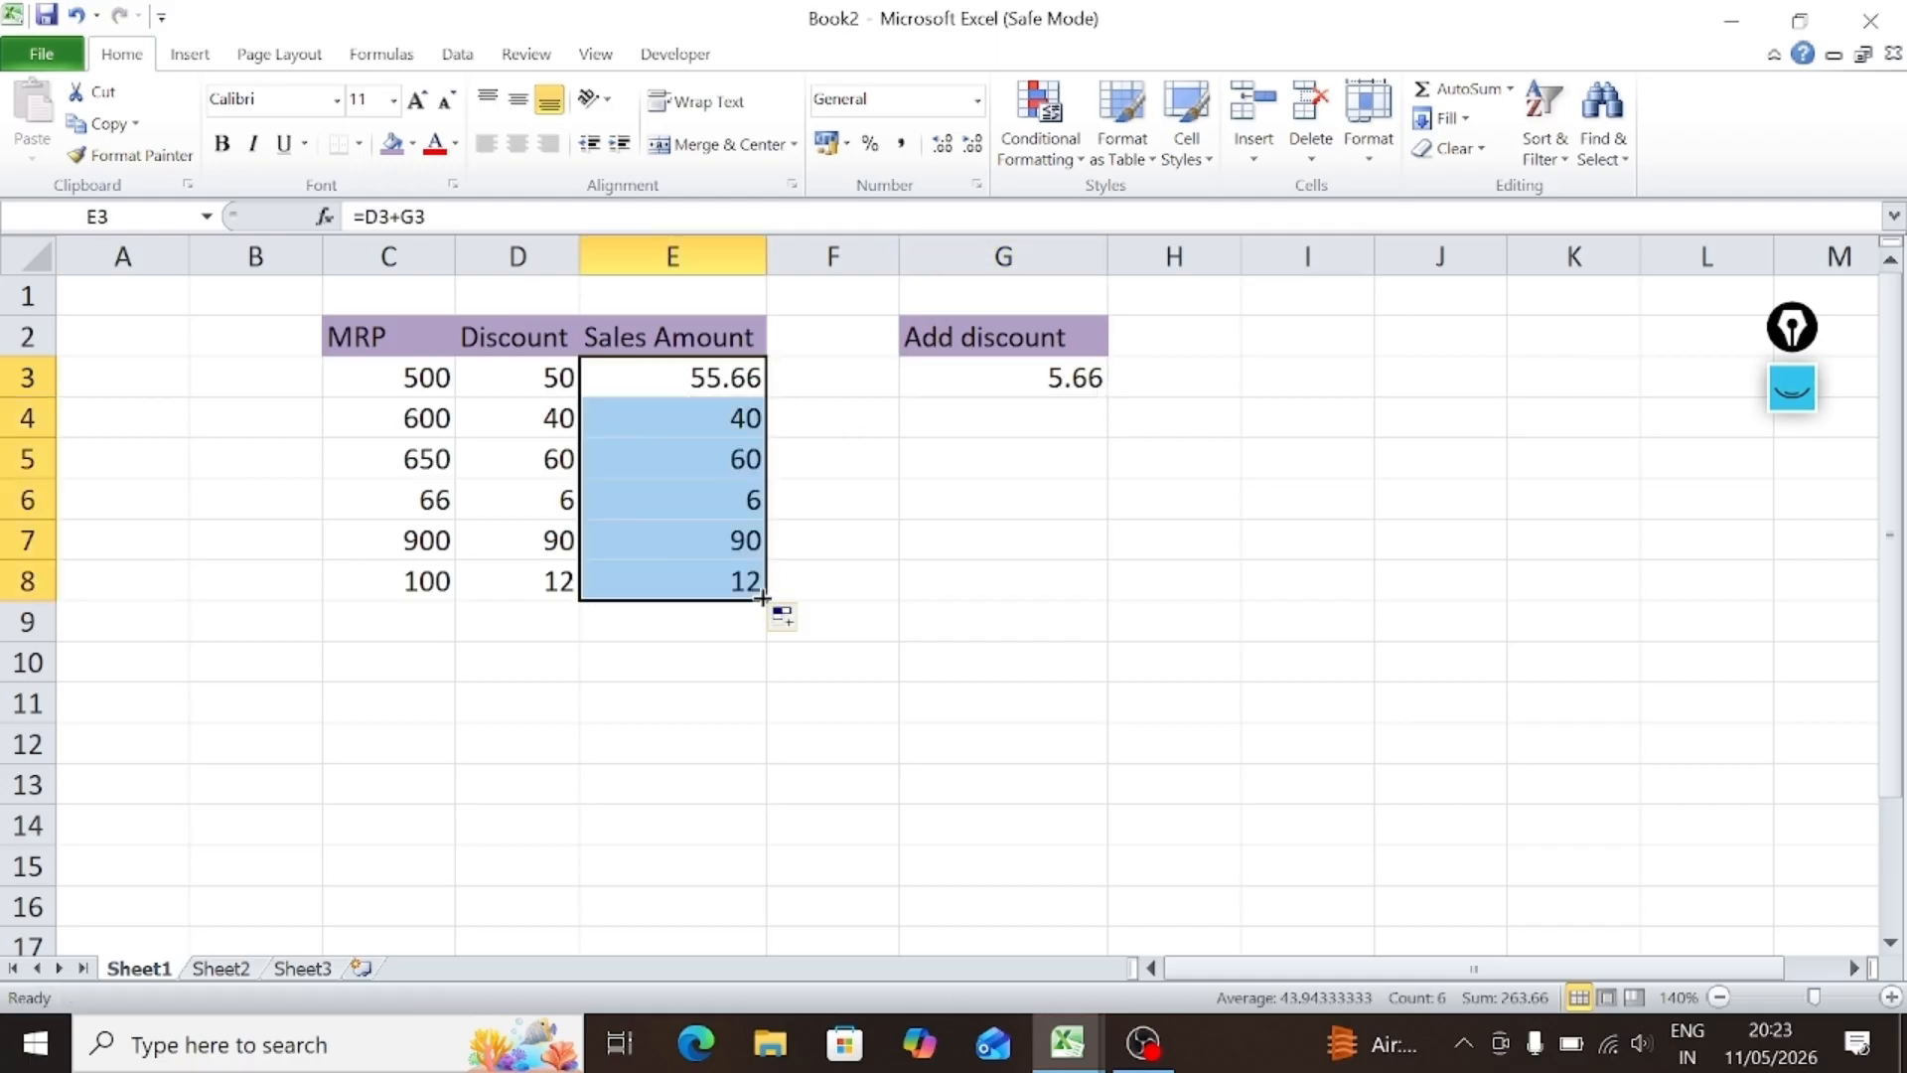
left_click(537, 421)
left_click(652, 428)
left_click(557, 467)
left_click(642, 468)
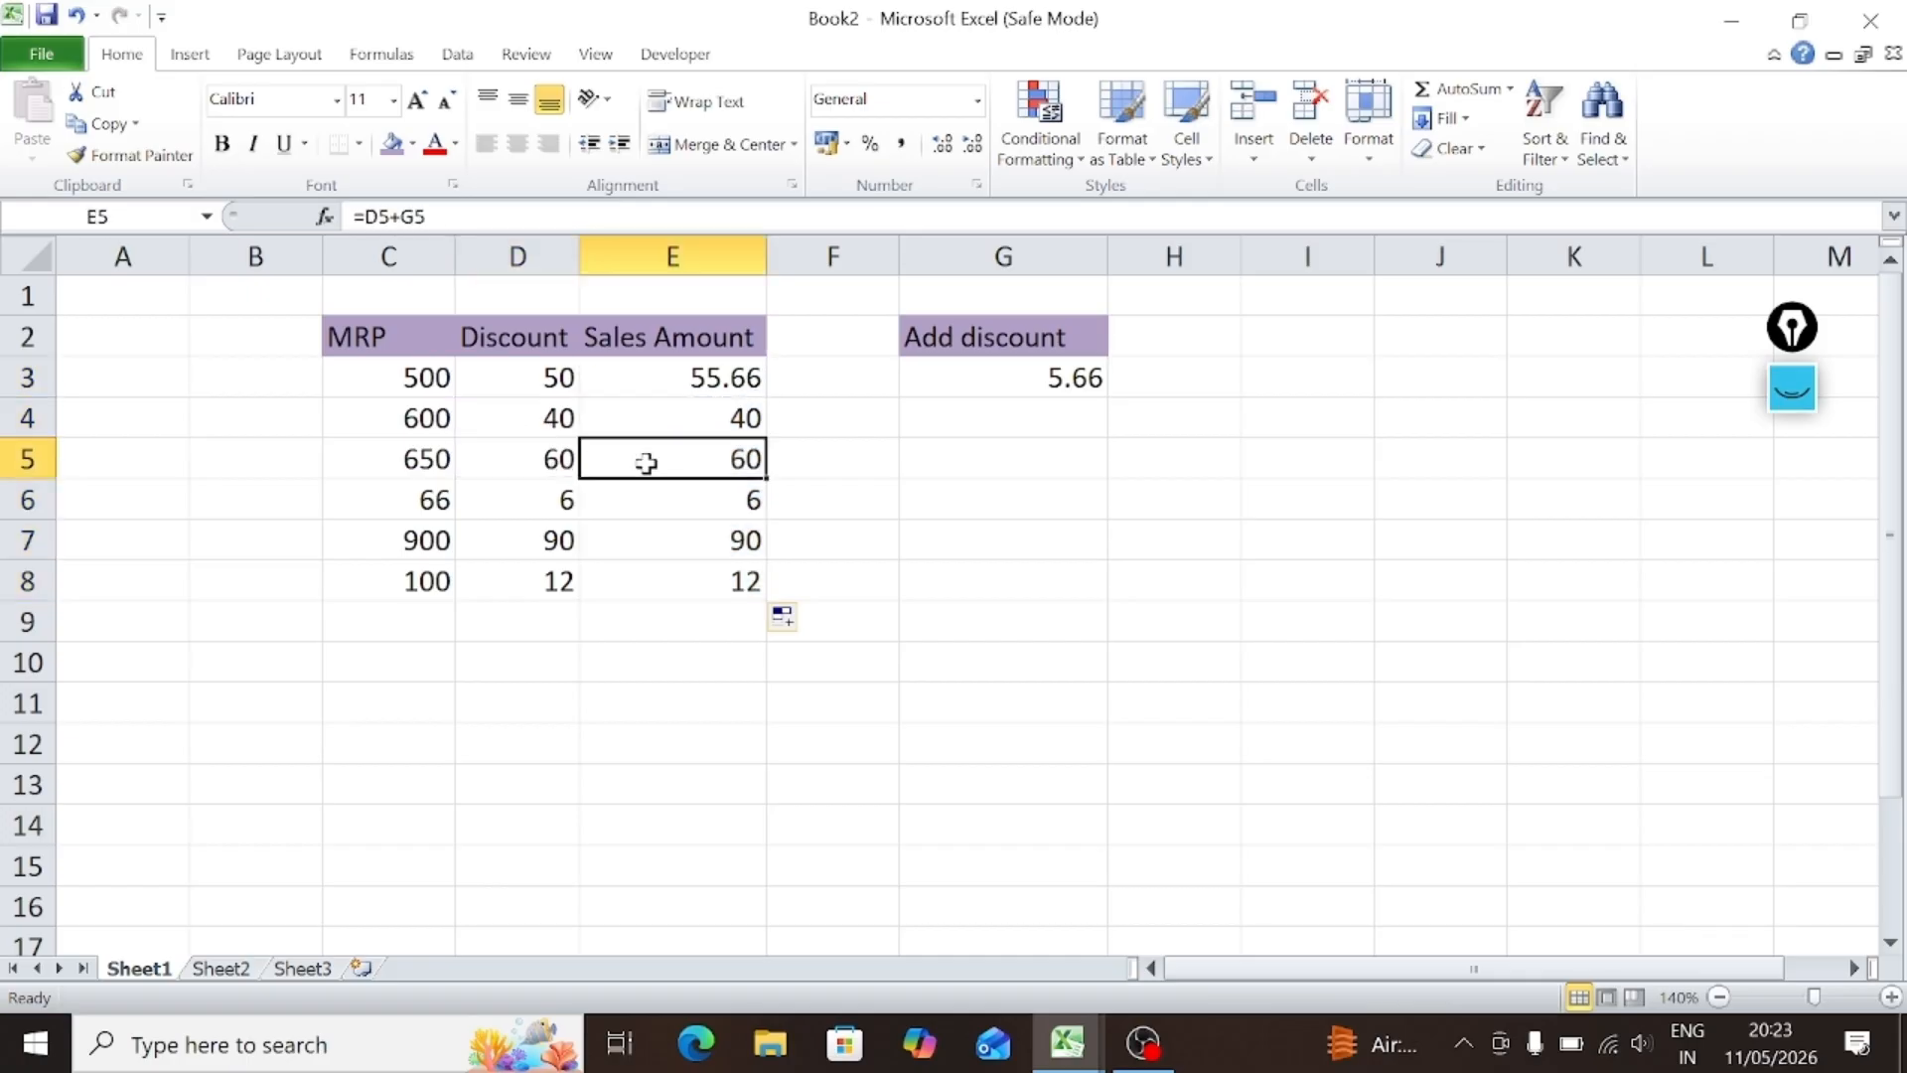
Step: Review the filled range E4:E8 and compare the cell references in E3 and E4
left_click_drag(678, 410, 673, 574)
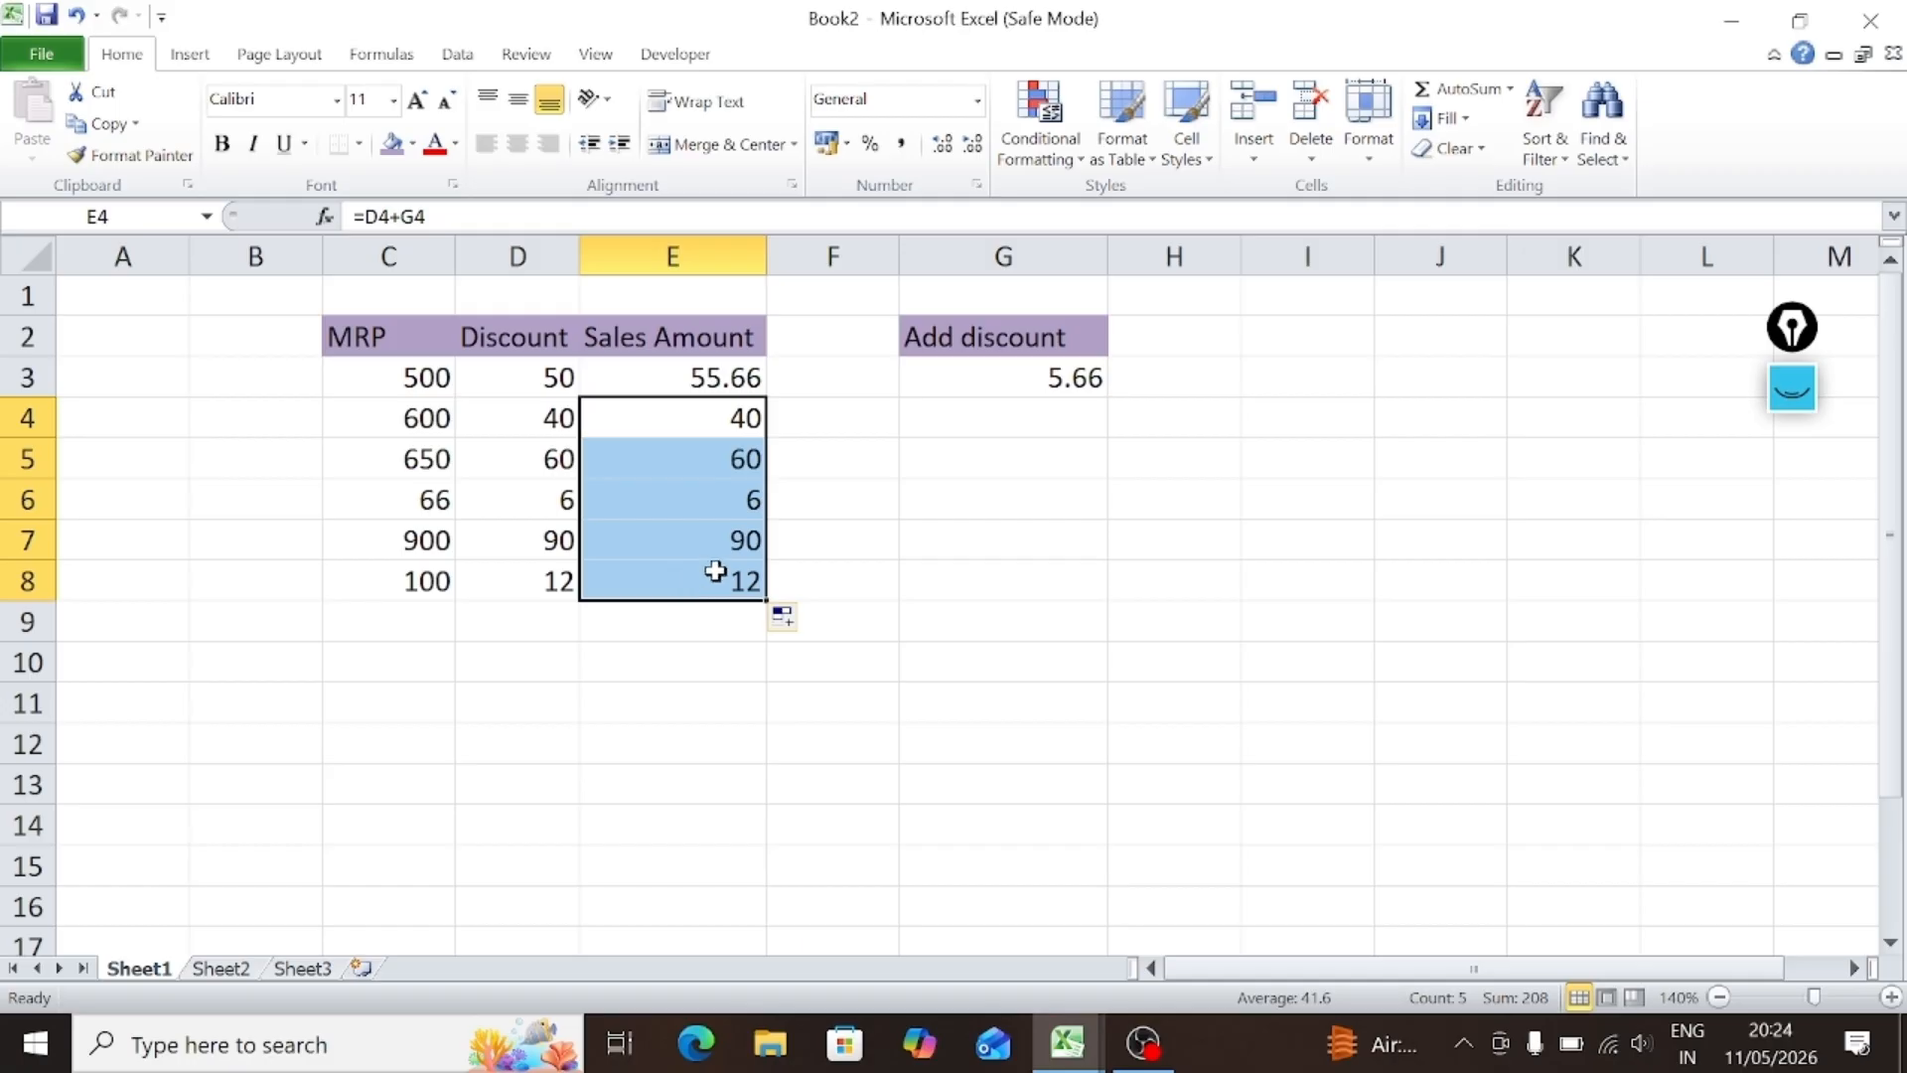
left_click(634, 373)
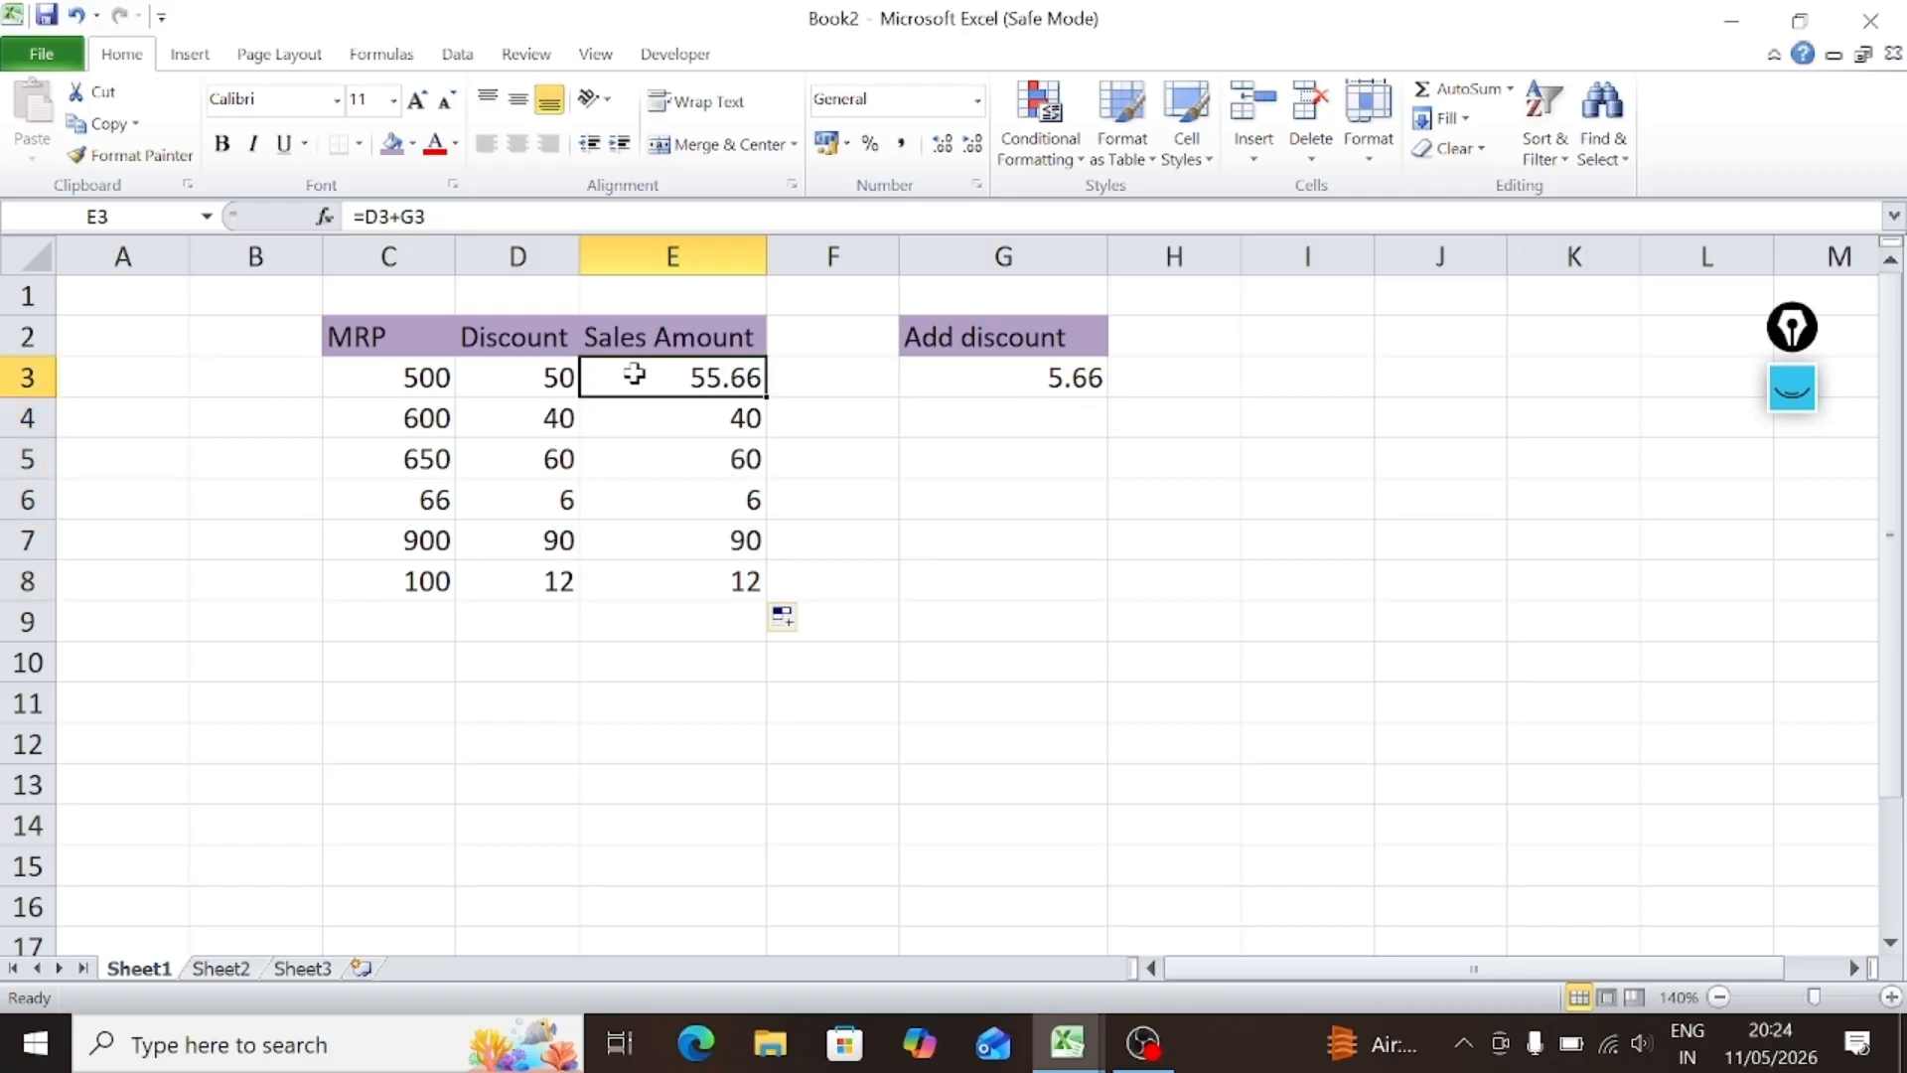
left_click(653, 426)
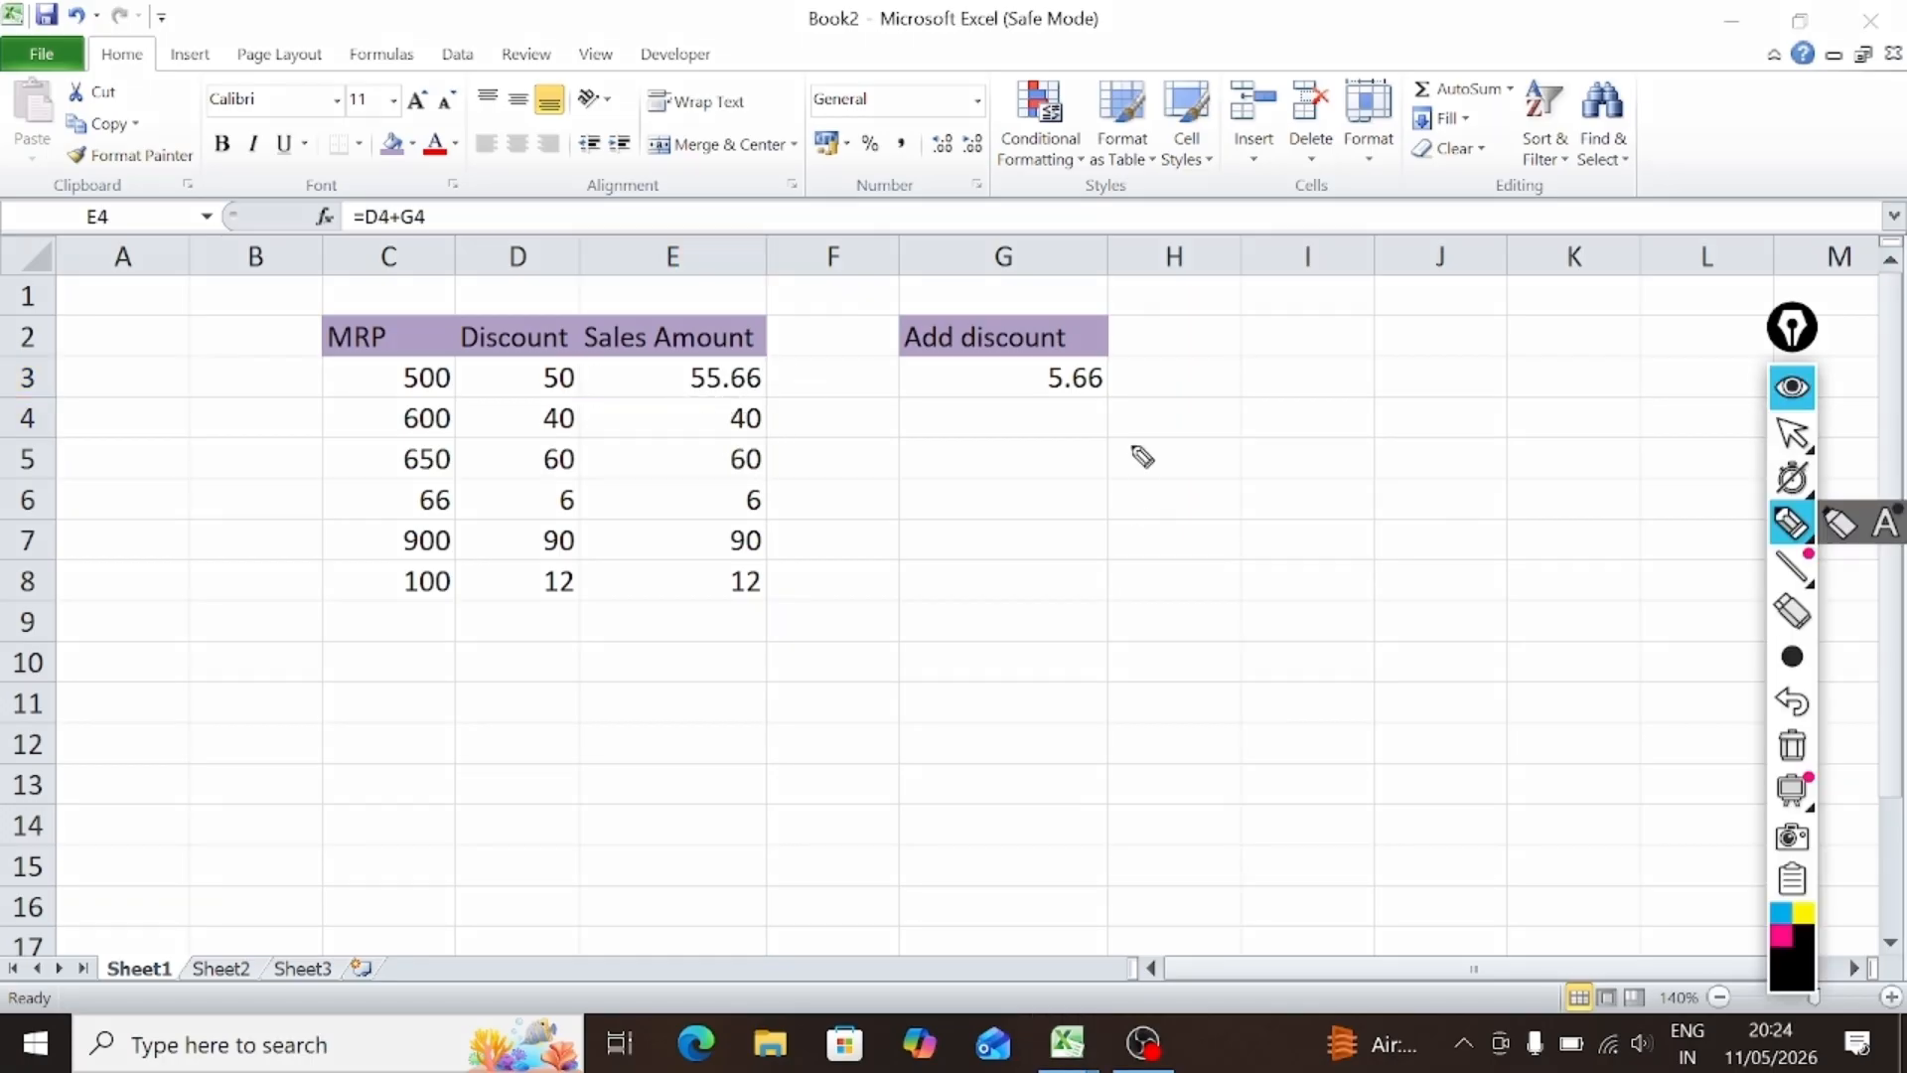
Step: Draw freehand pen arrows from row 3 to row 4 in columns E, D and G, underlining the referenced Discount and Add discount cells
mouse_move(659, 364)
left_mouse_down()
mouse_move(646, 407)
mouse_move(675, 419)
left_mouse_up()
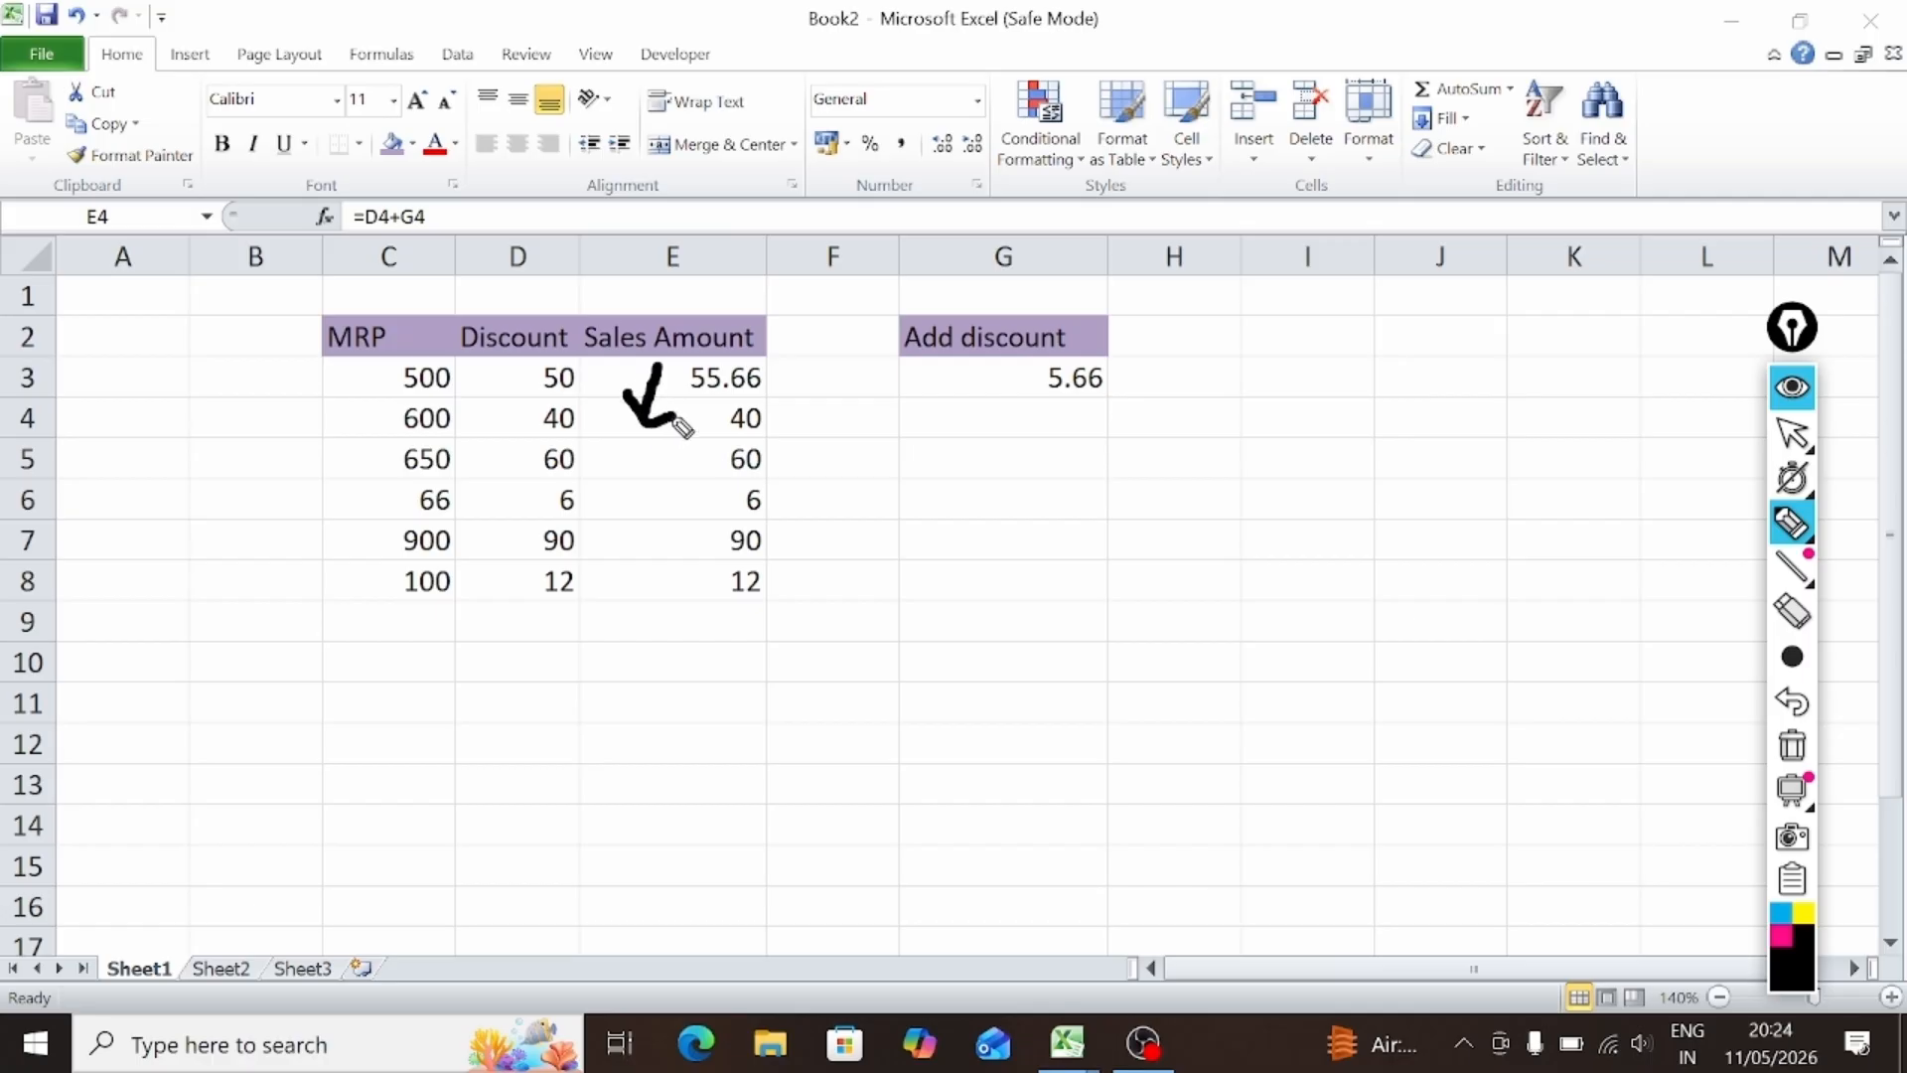
left_click_drag(495, 371, 537, 373)
left_click_drag(985, 375, 1019, 377)
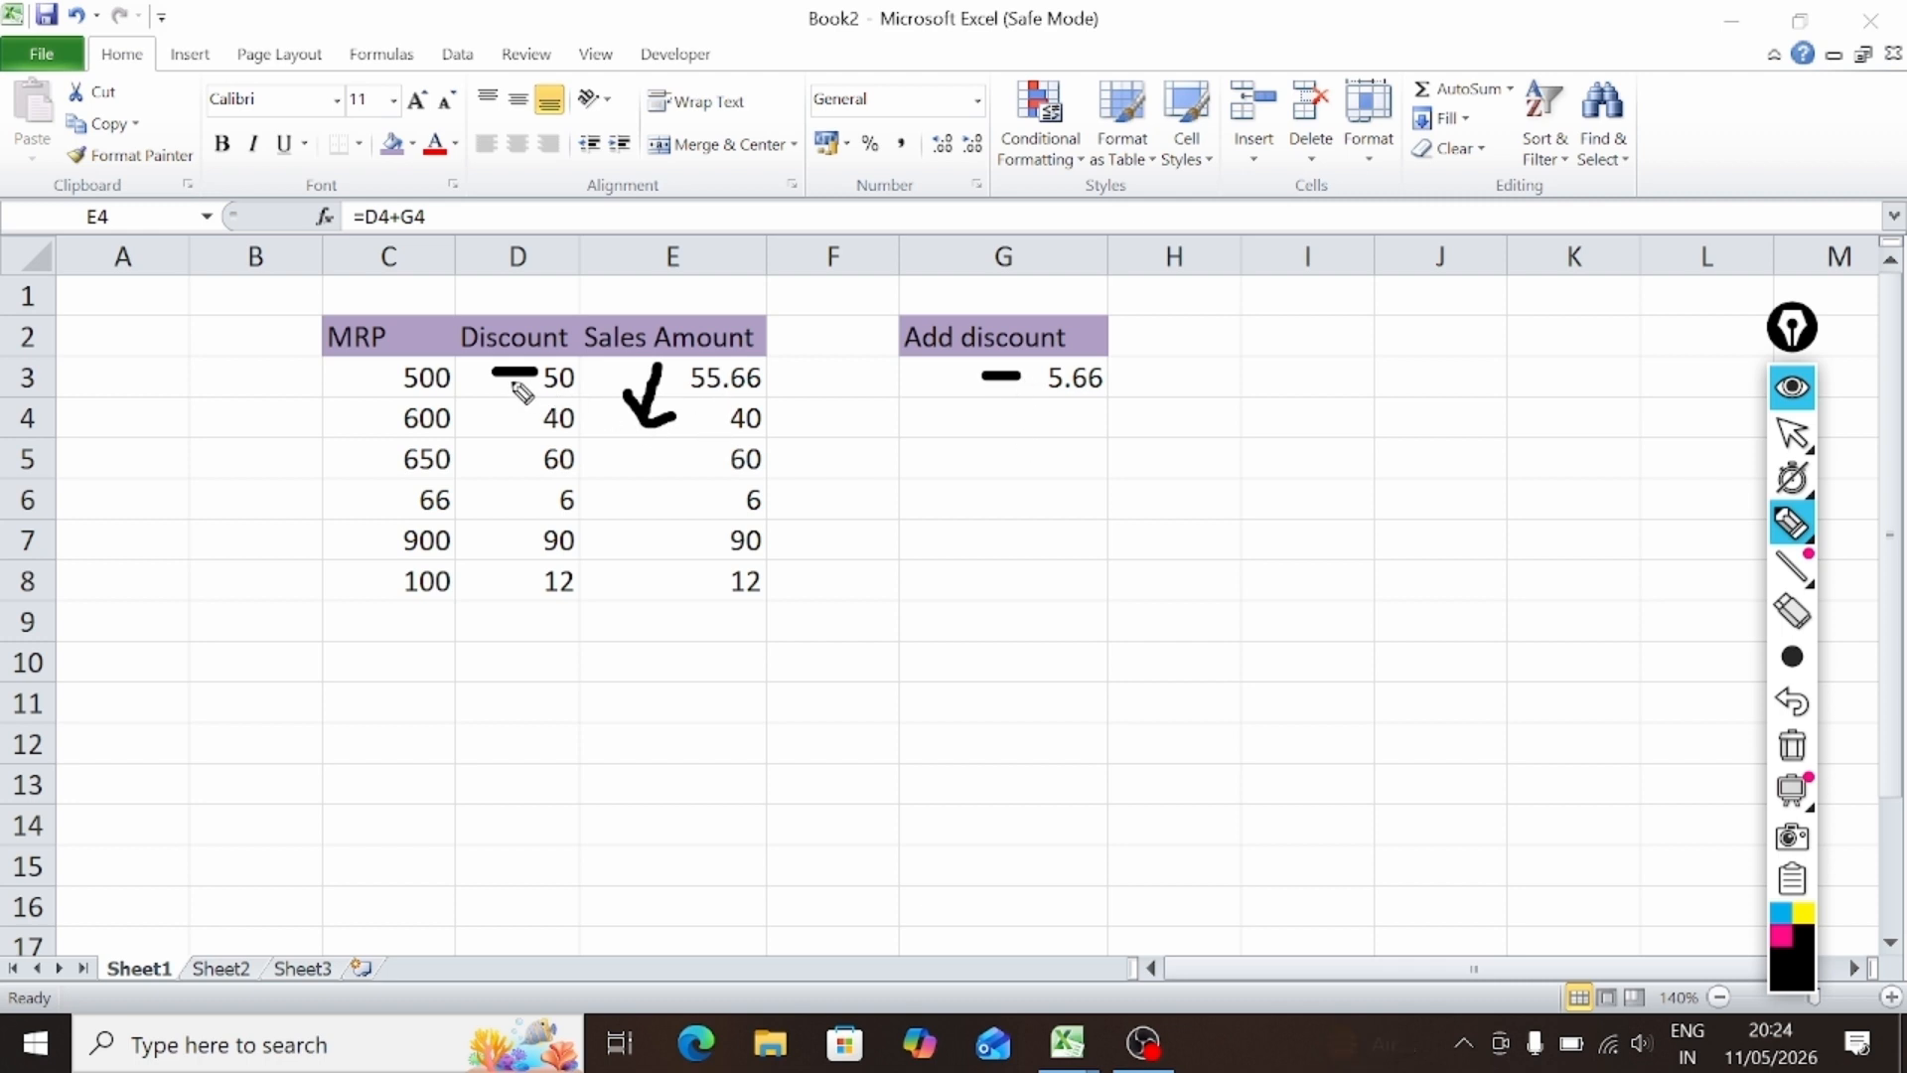
mouse_move(512, 373)
left_mouse_down()
mouse_move(504, 406)
mouse_move(528, 398)
mouse_move(534, 422)
left_mouse_up()
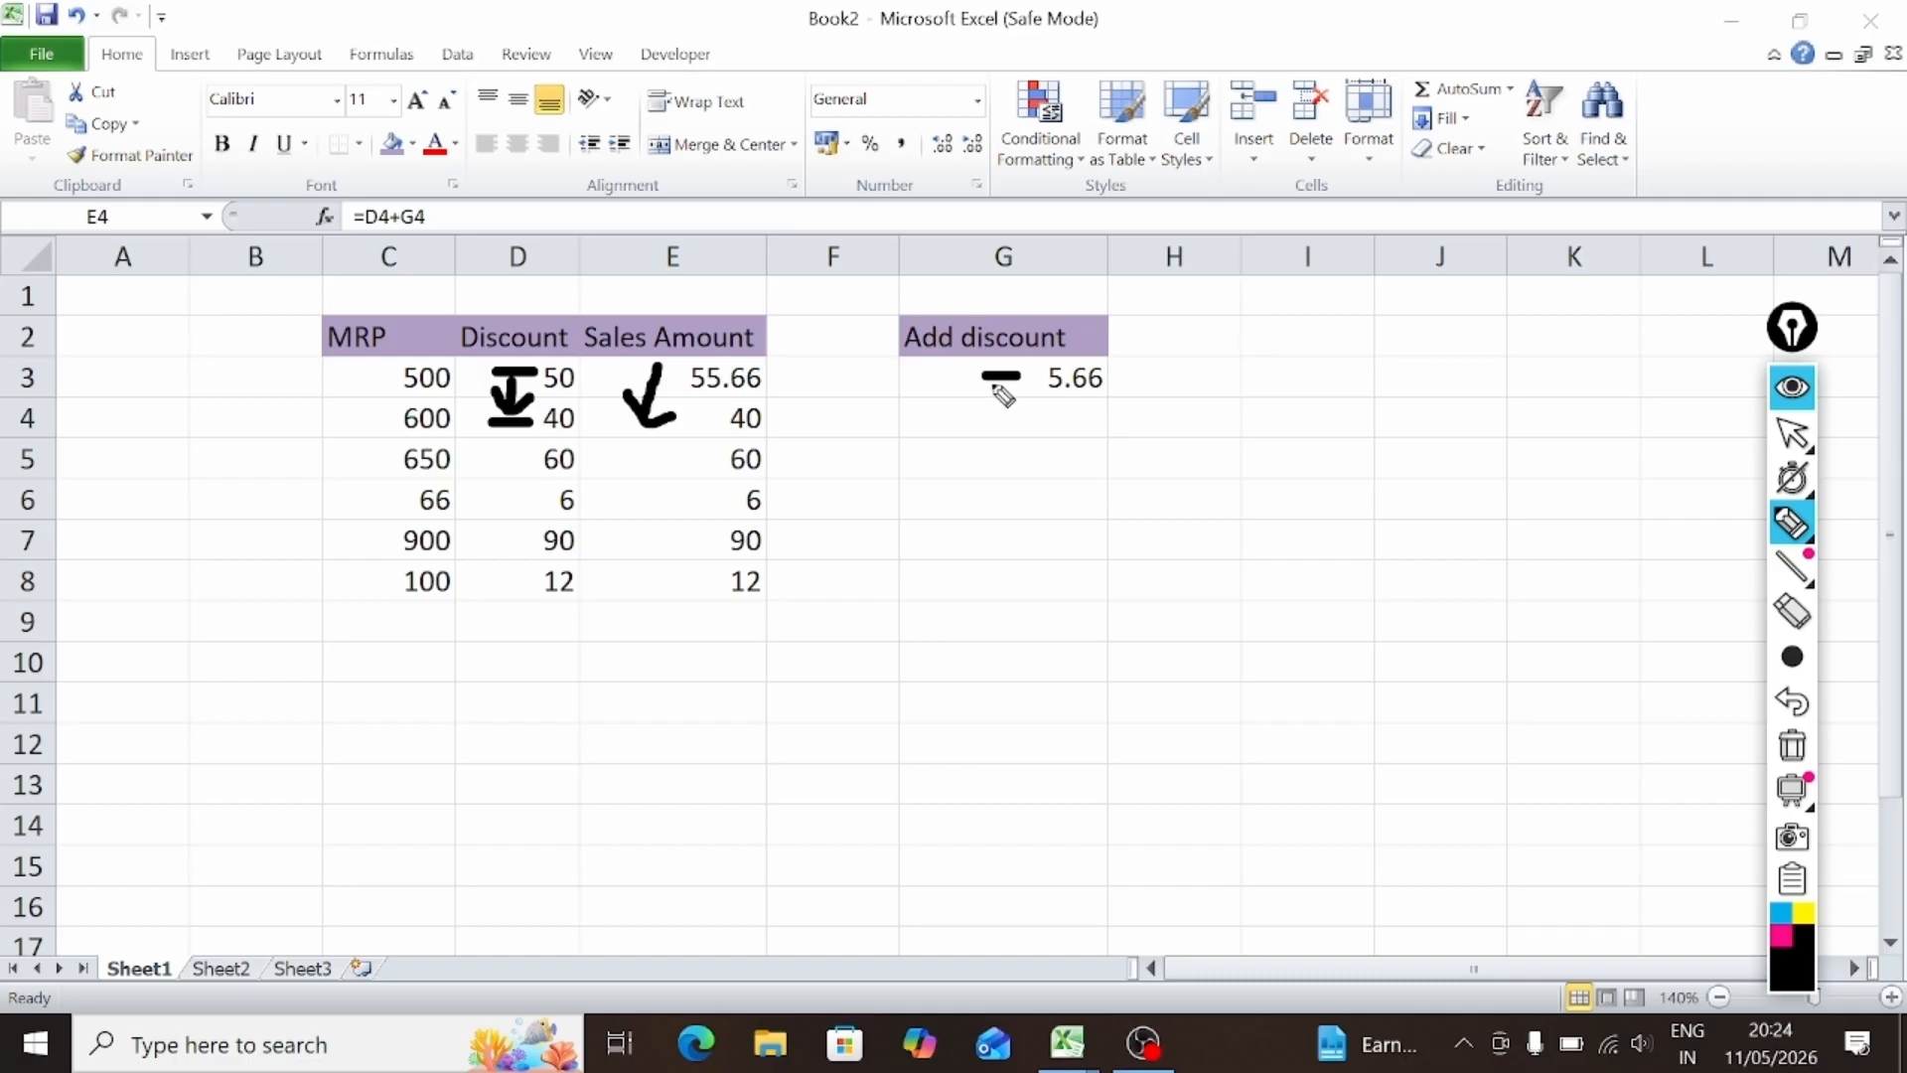
mouse_move(990, 378)
left_mouse_down()
mouse_move(992, 404)
mouse_move(1018, 391)
mouse_move(1031, 420)
left_mouse_up()
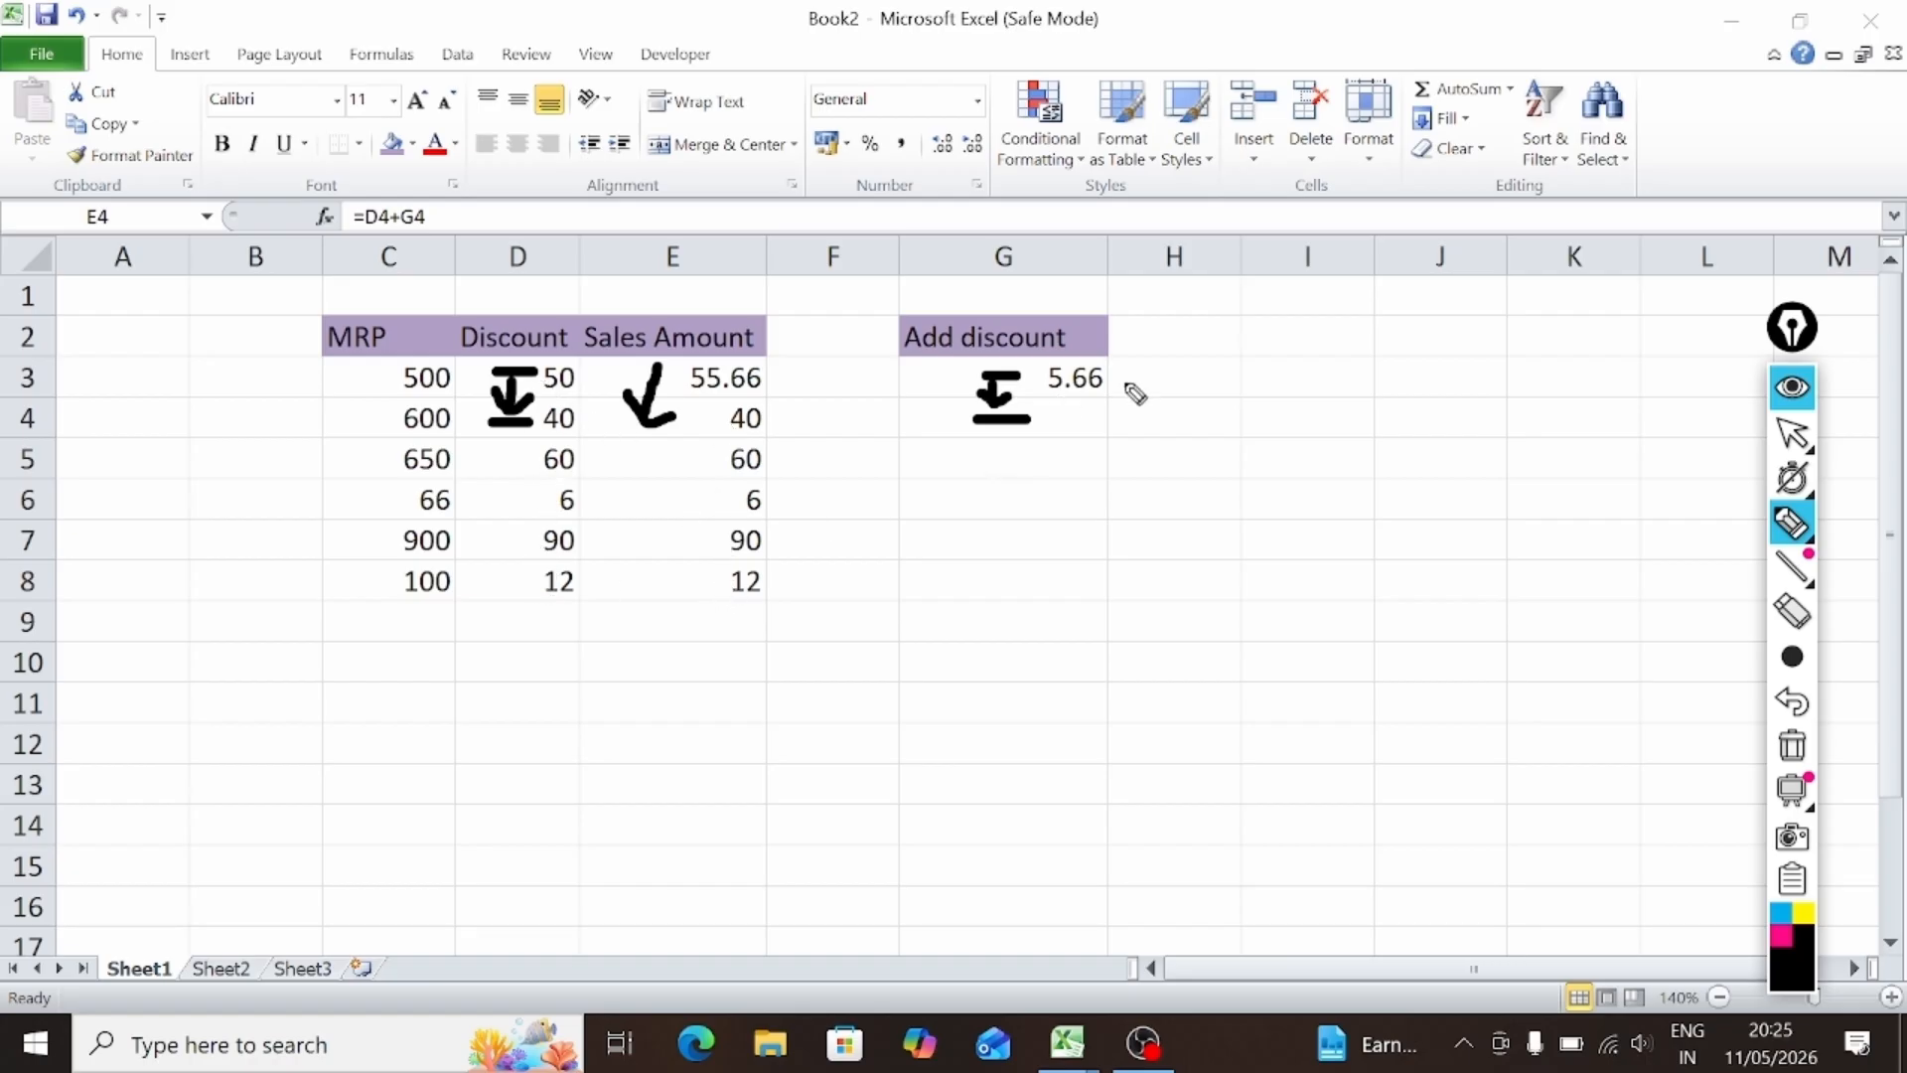
Step: Outline the Add discount cell G3 with the pen and hatch it with diagonal strokes
mouse_move(1125, 346)
left_mouse_down()
mouse_move(874, 344)
mouse_move(874, 407)
mouse_move(1128, 425)
mouse_move(1132, 348)
left_mouse_up()
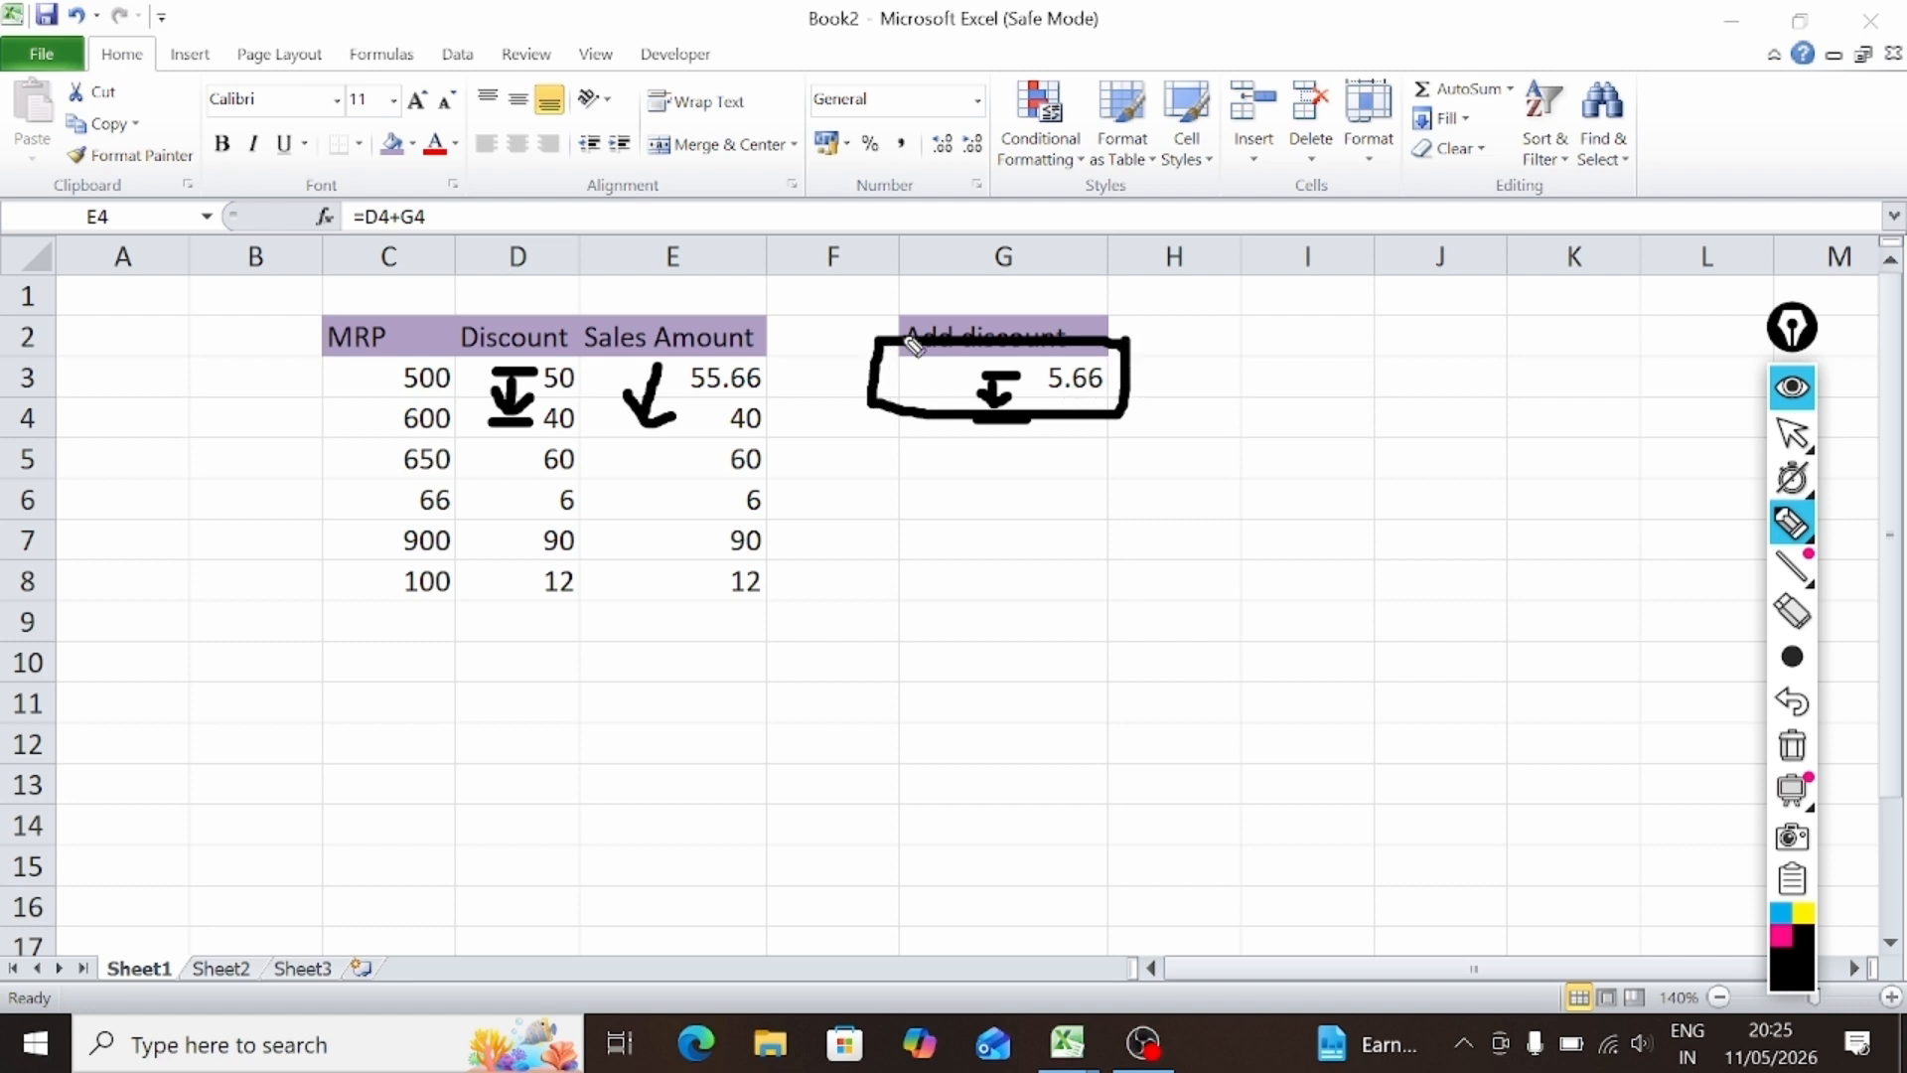
left_click_drag(933, 345, 894, 415)
left_click_drag(1015, 347, 978, 415)
left_click_drag(1100, 337, 1059, 413)
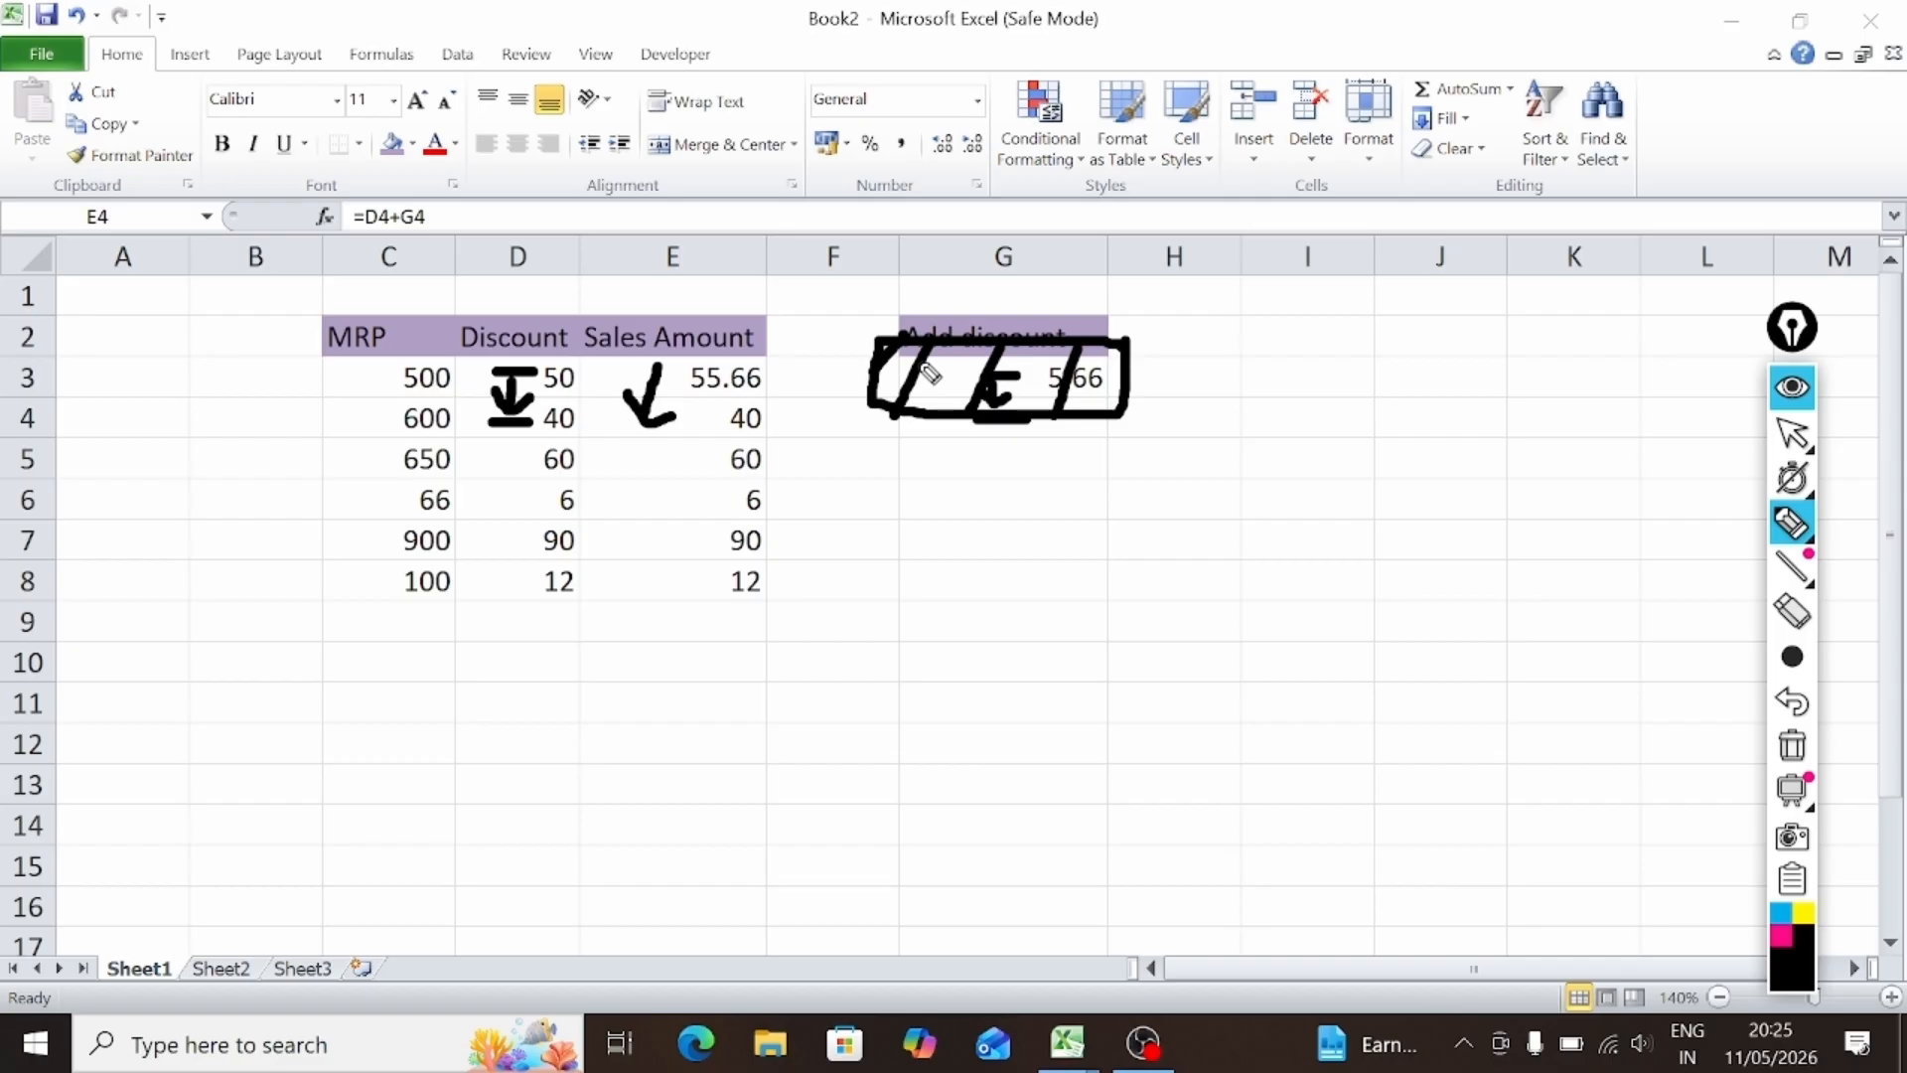
left_click_drag(972, 347, 933, 415)
left_click_drag(1053, 351, 1028, 425)
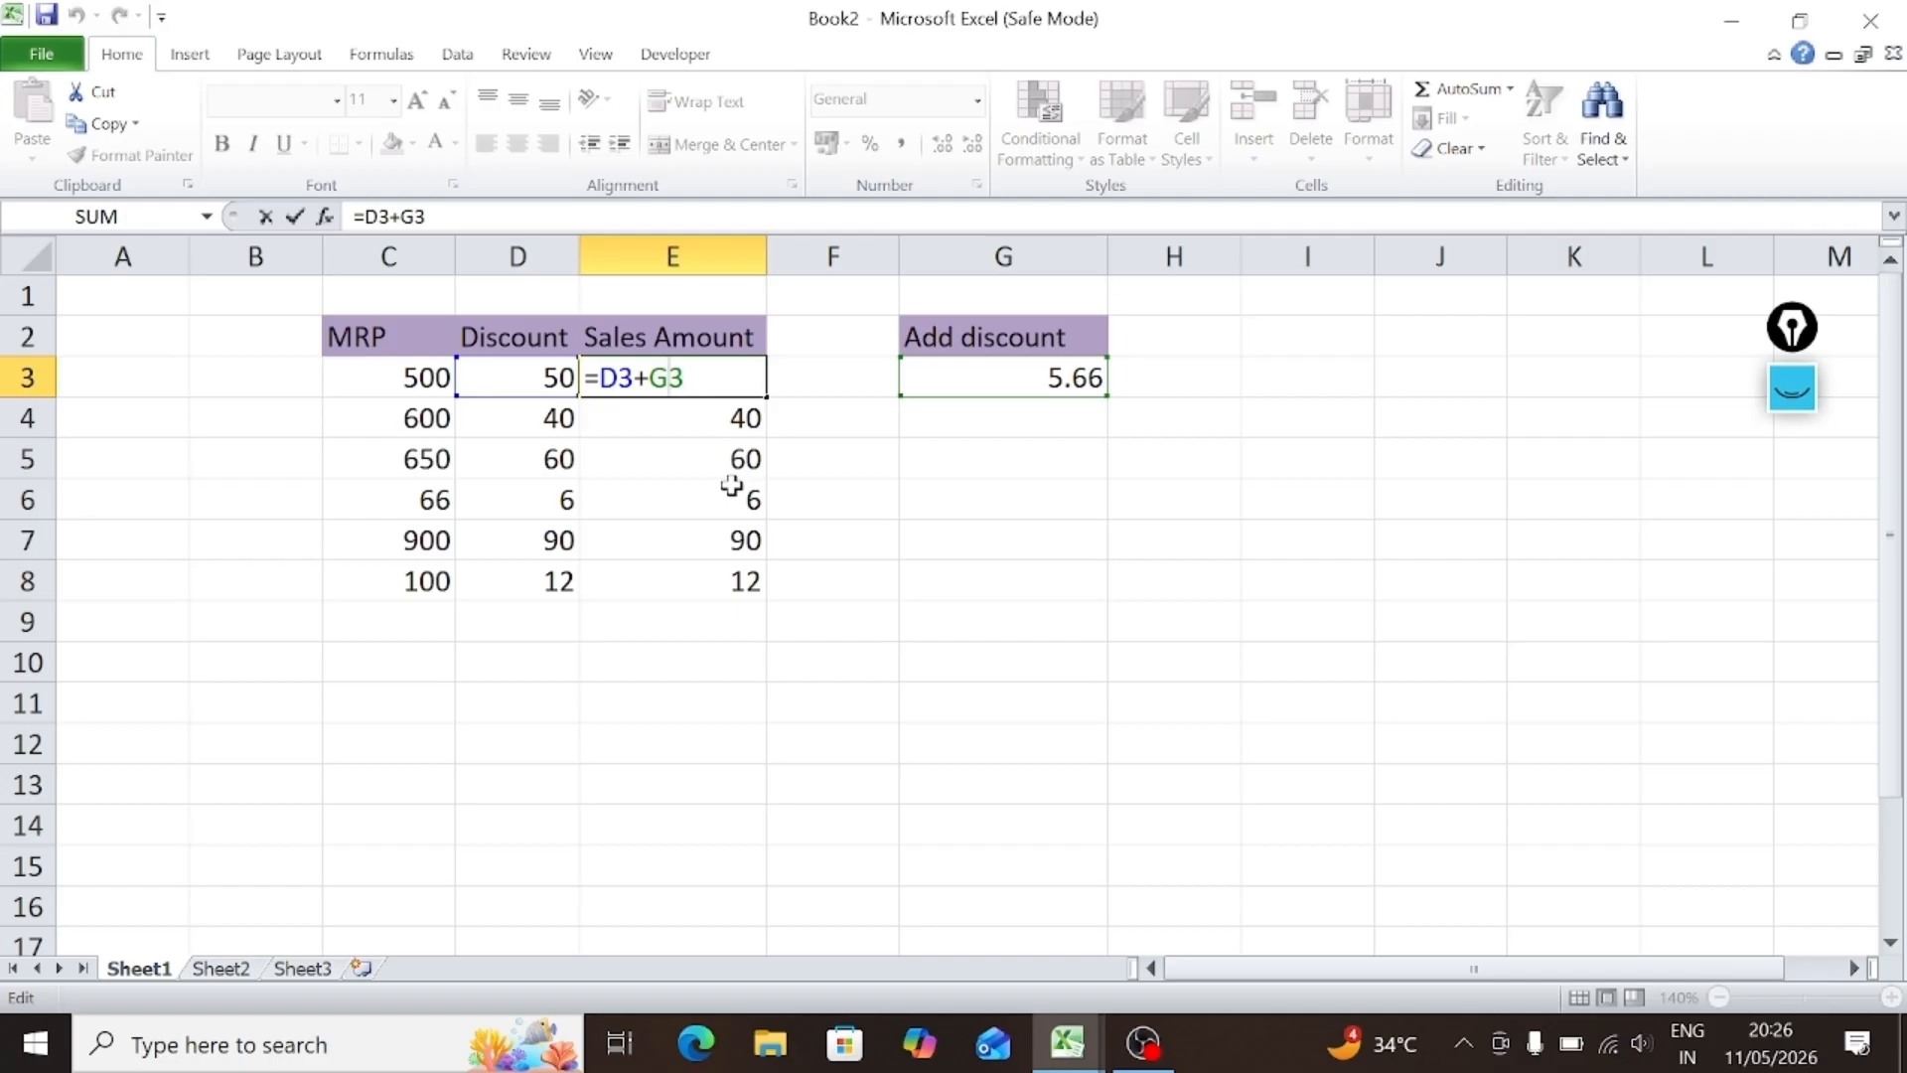
Step: Make the G3 reference absolute in the E3 formula so it reads =D3+$G$3
key("F4")
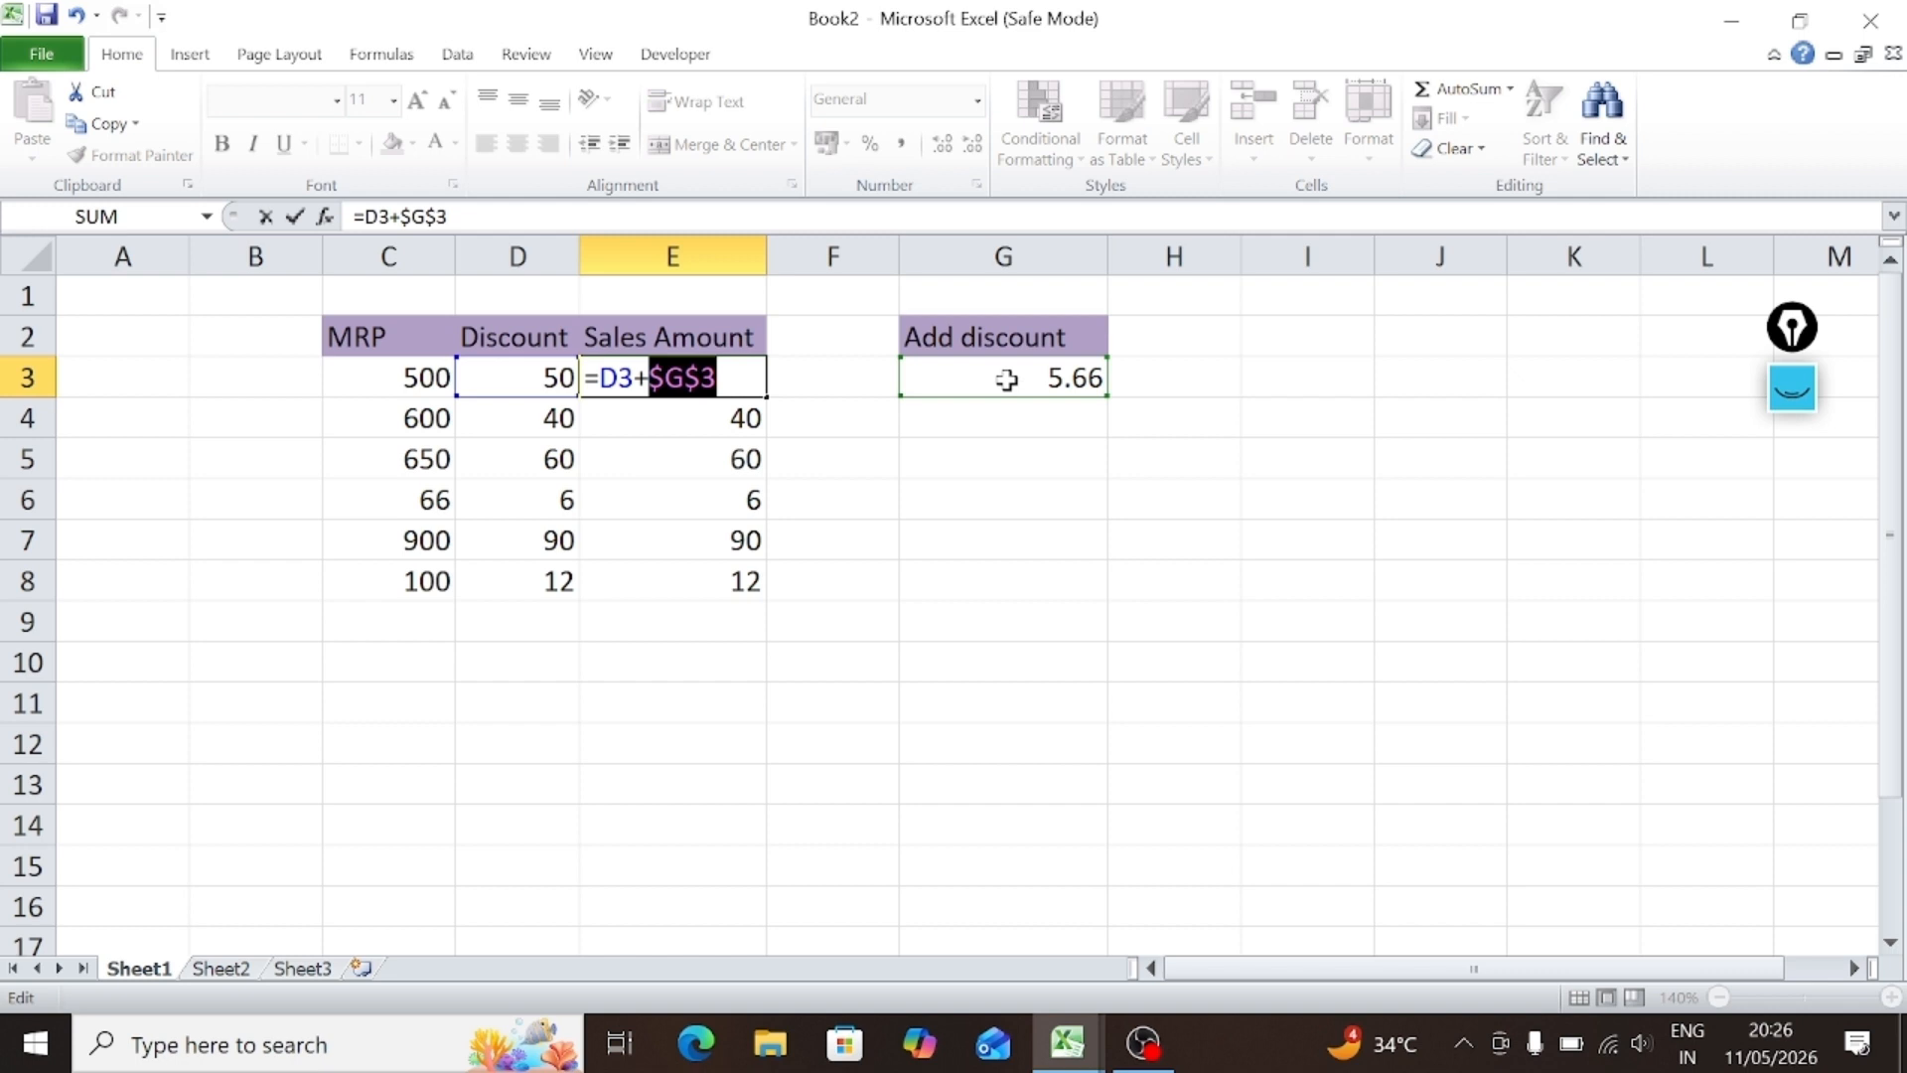
left_click(732, 382)
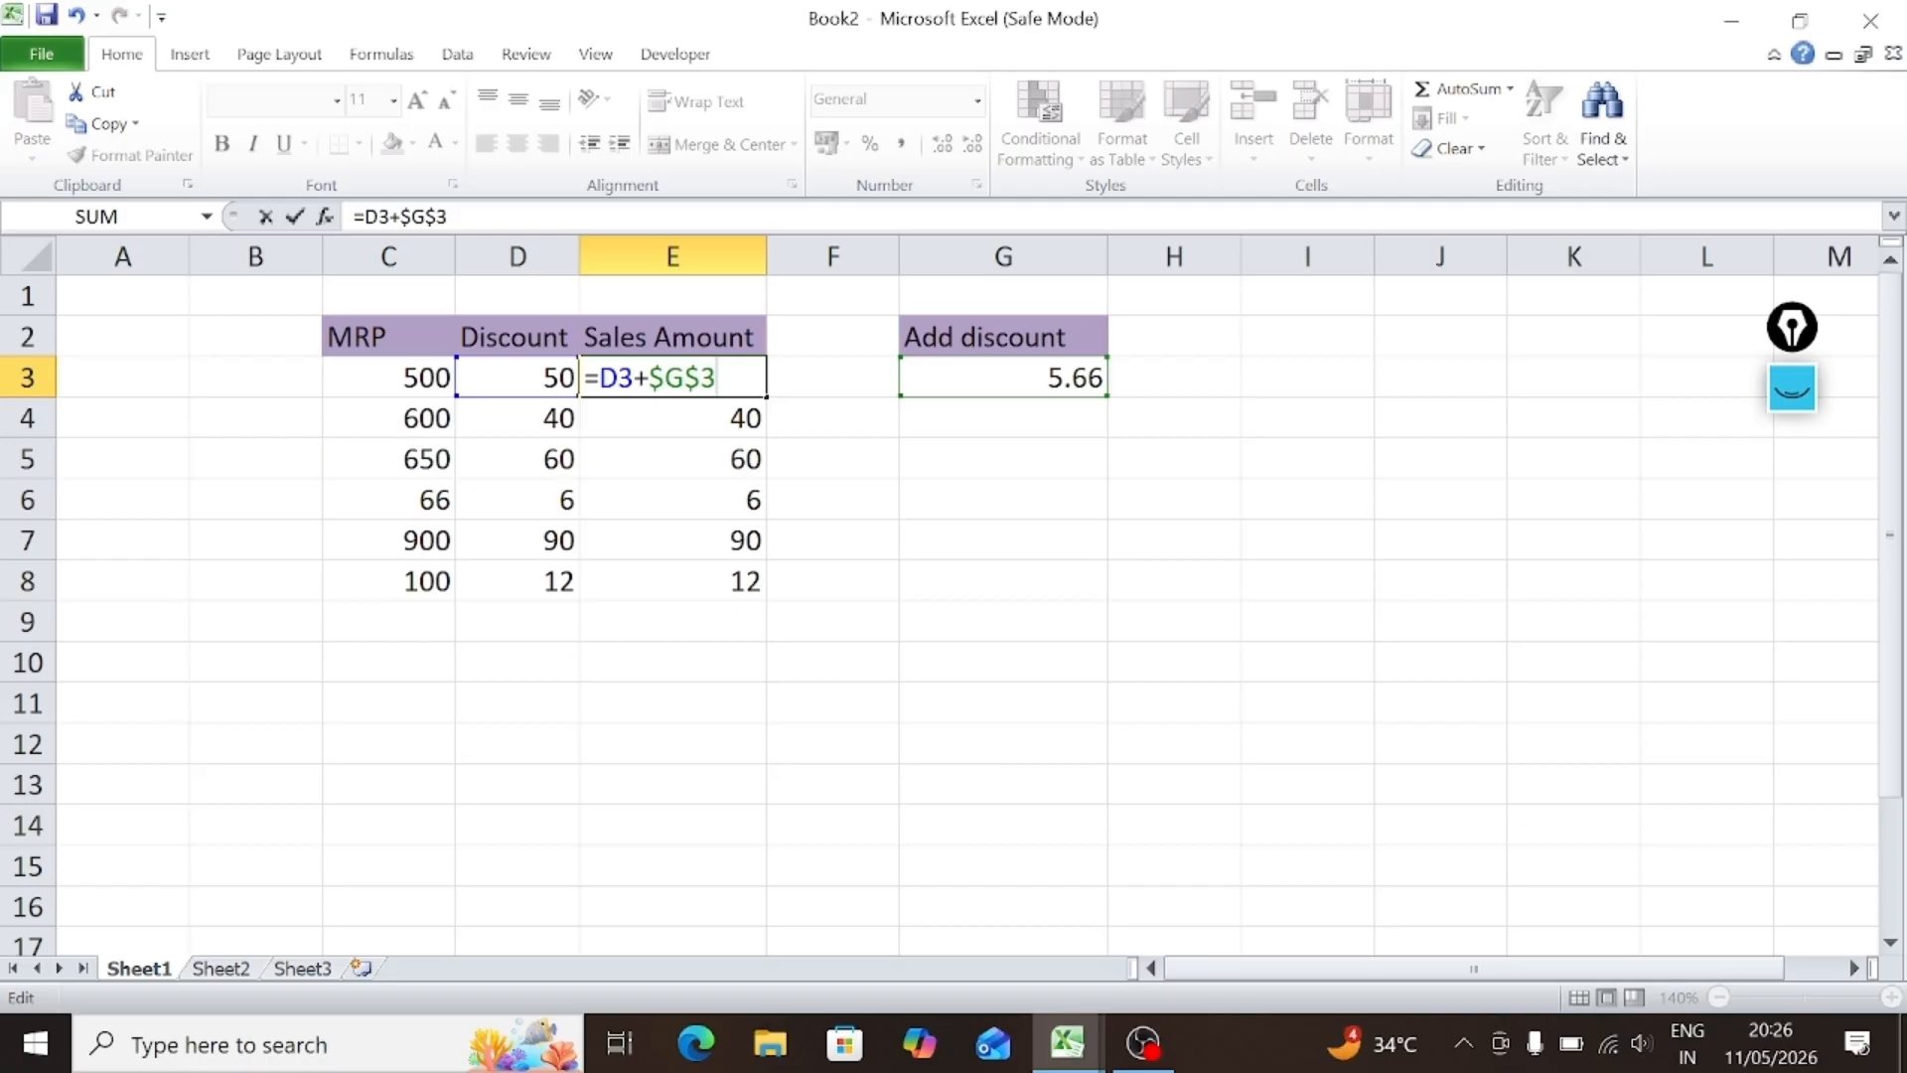
key("Return")
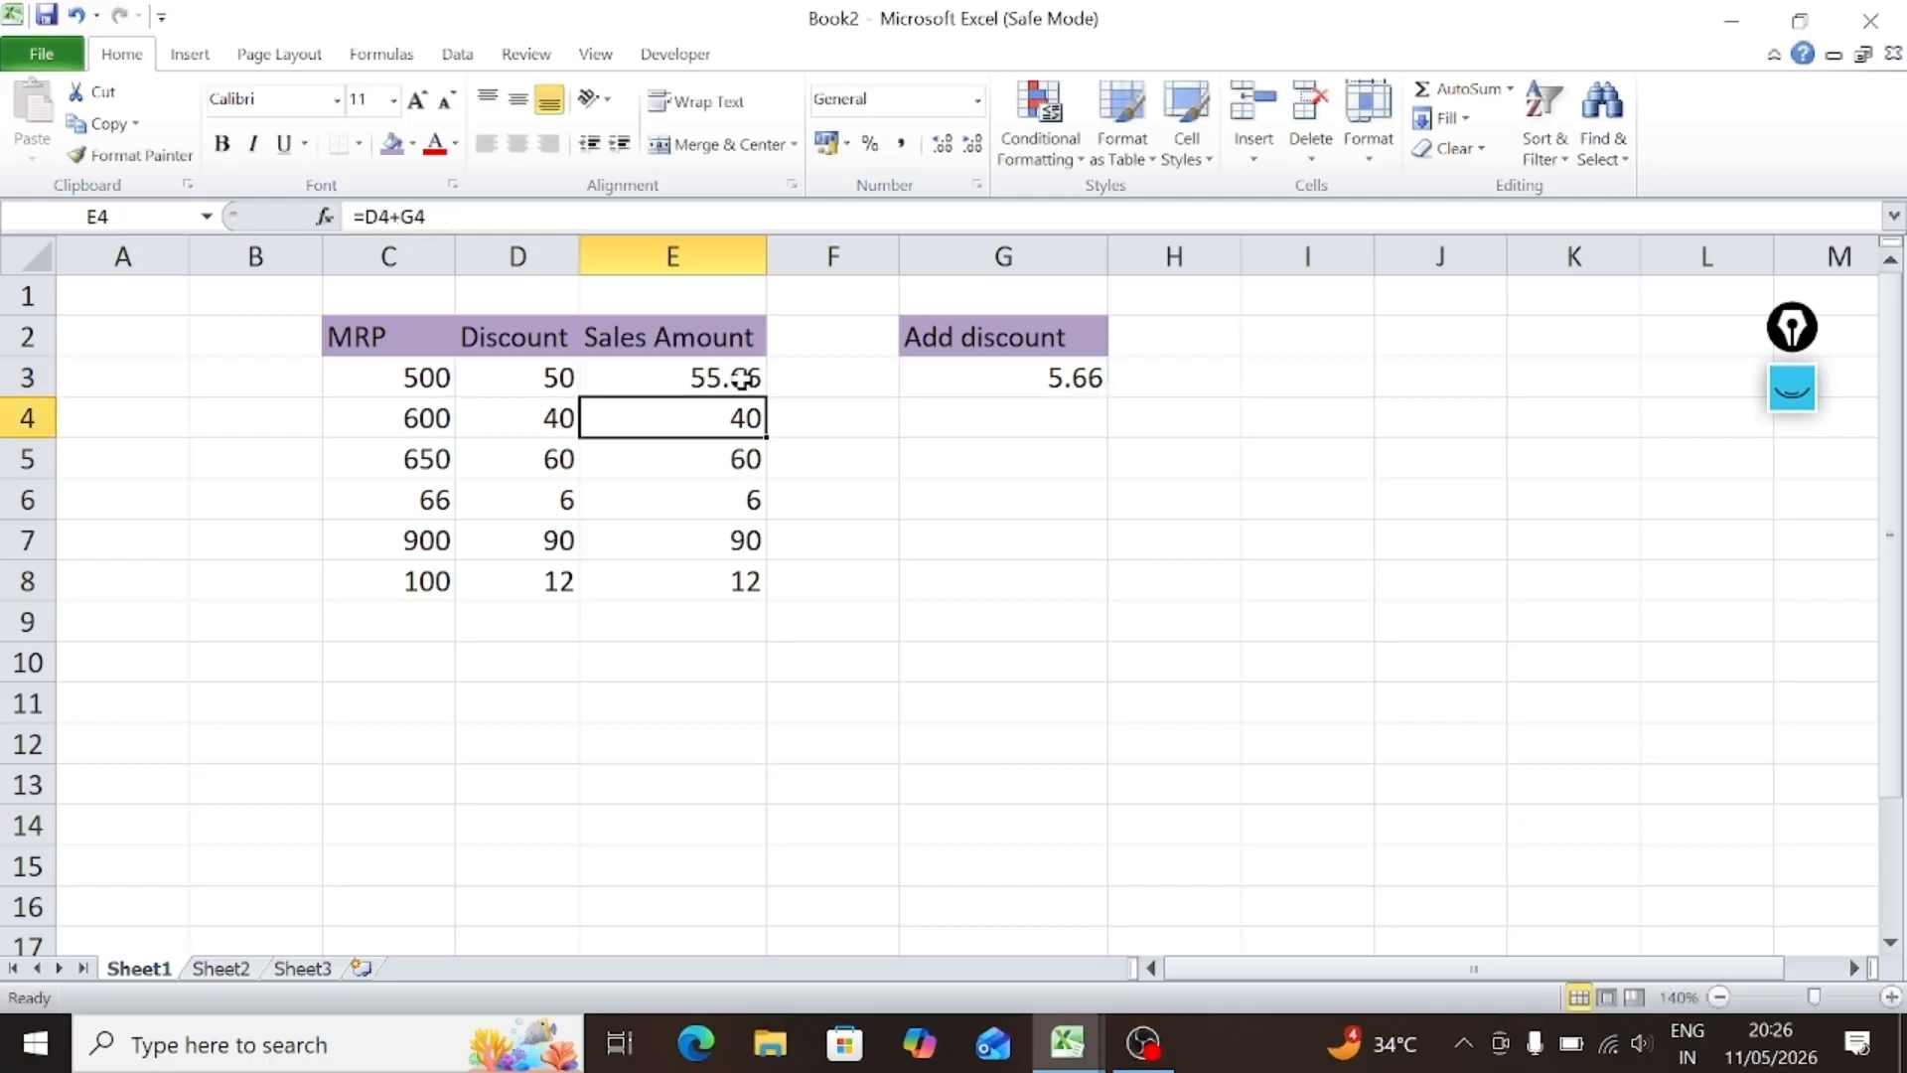
Step: Fill the E3 formula with its absolute reference down through E8 and check the Add discount cell G3
left_click(740, 379)
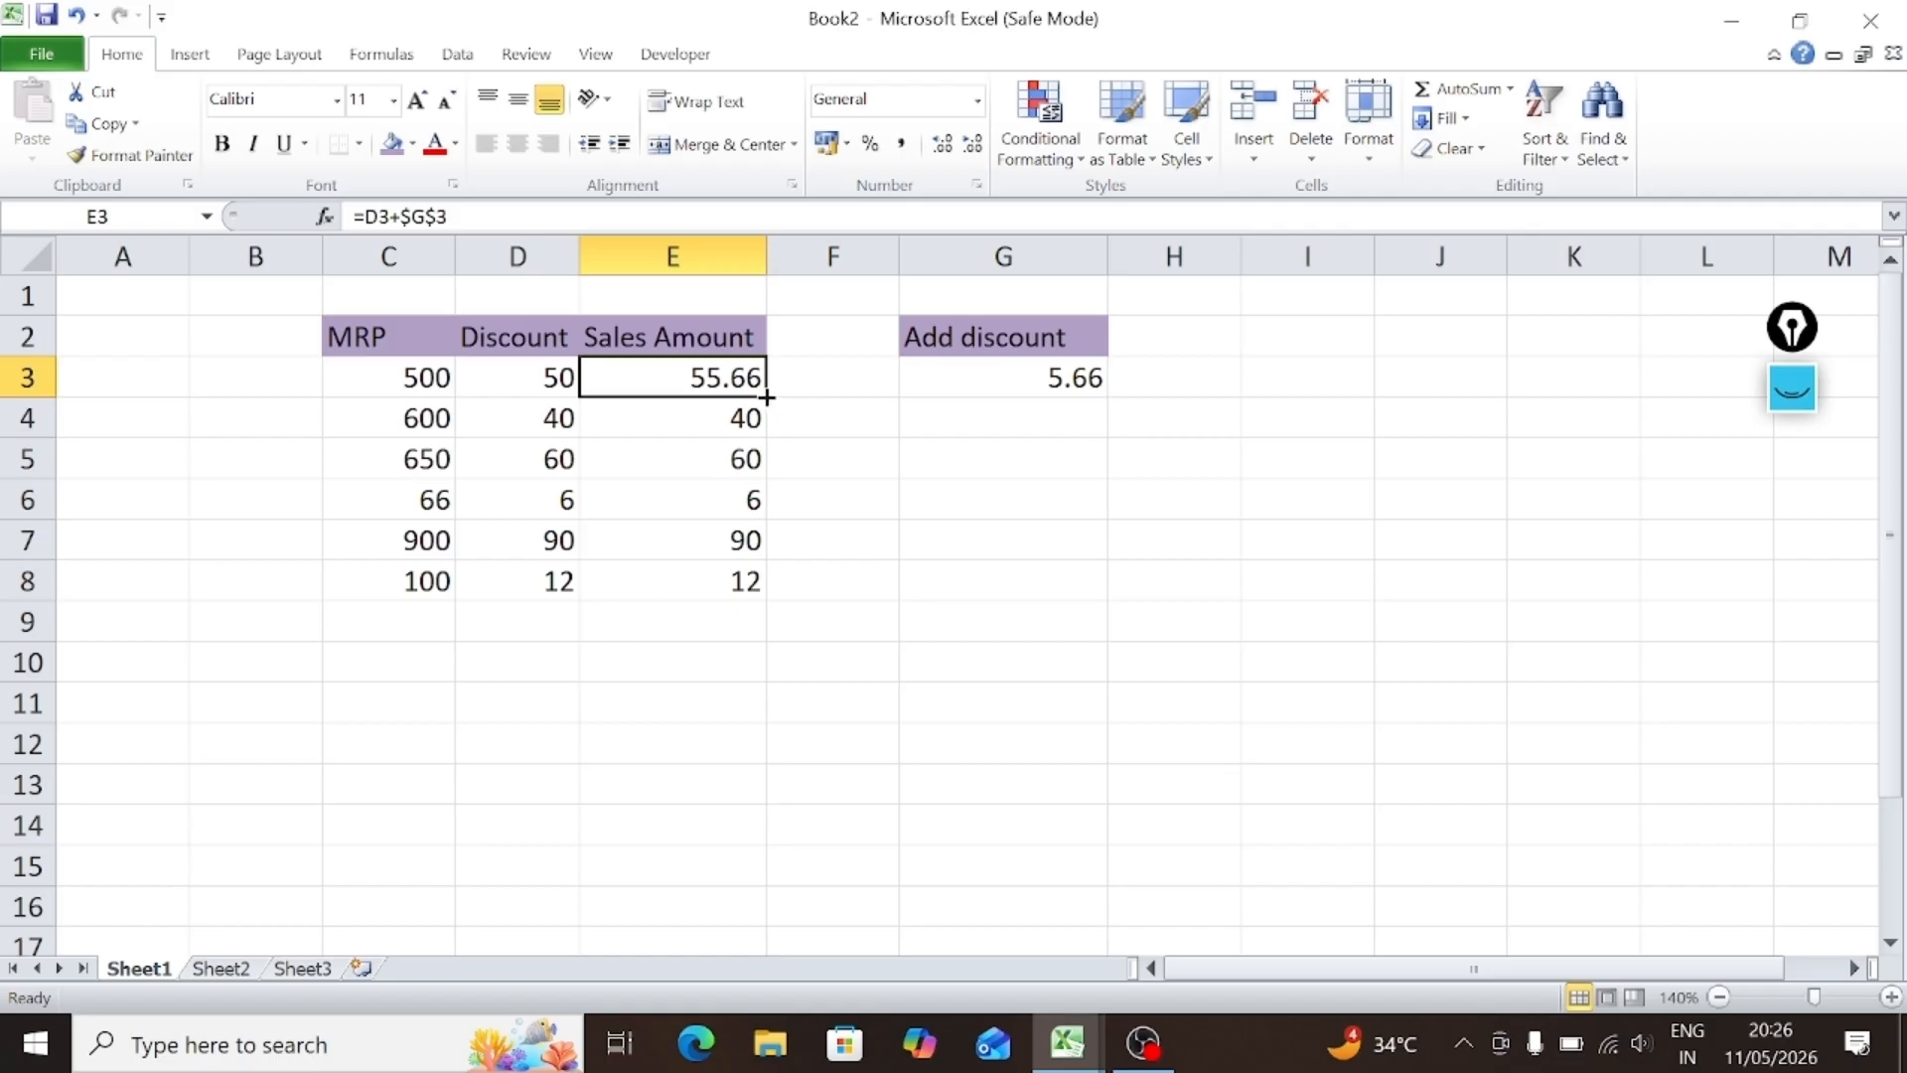
left_click_drag(765, 398, 765, 604)
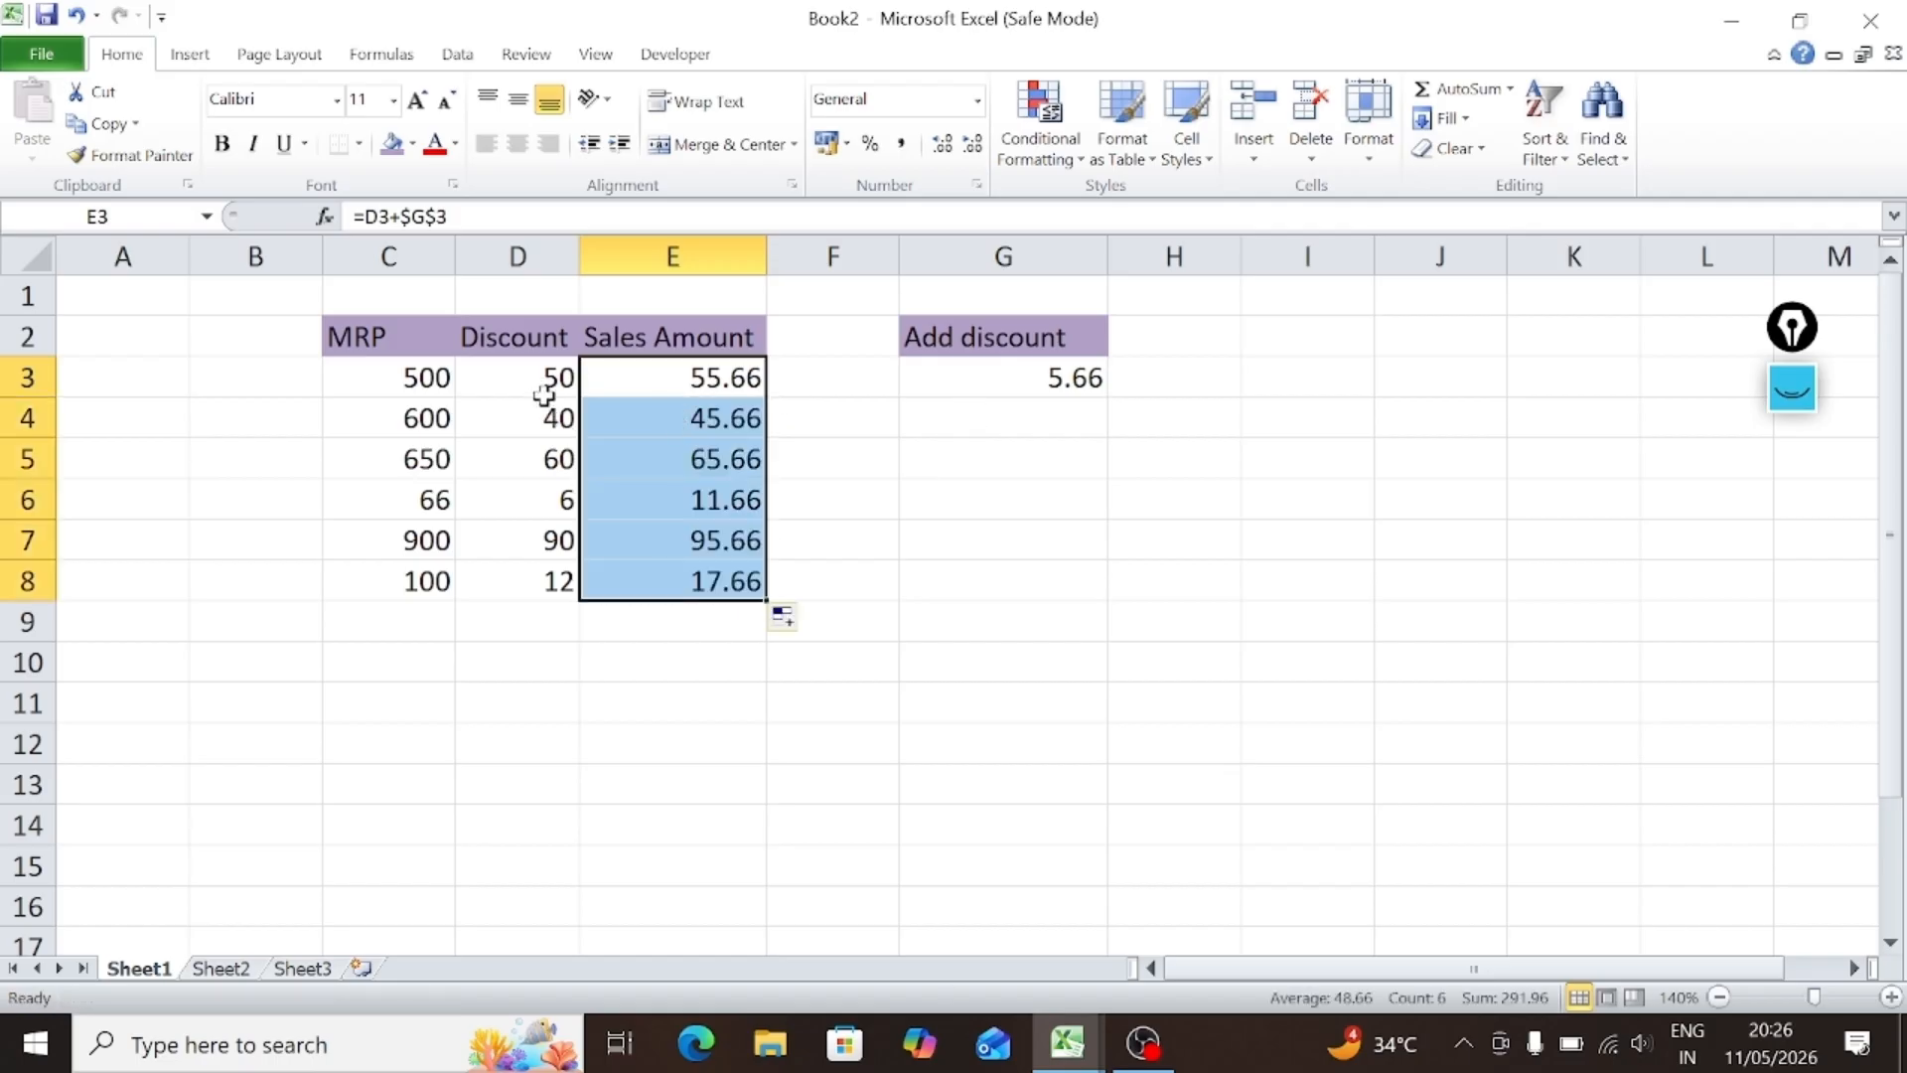
left_click(996, 368)
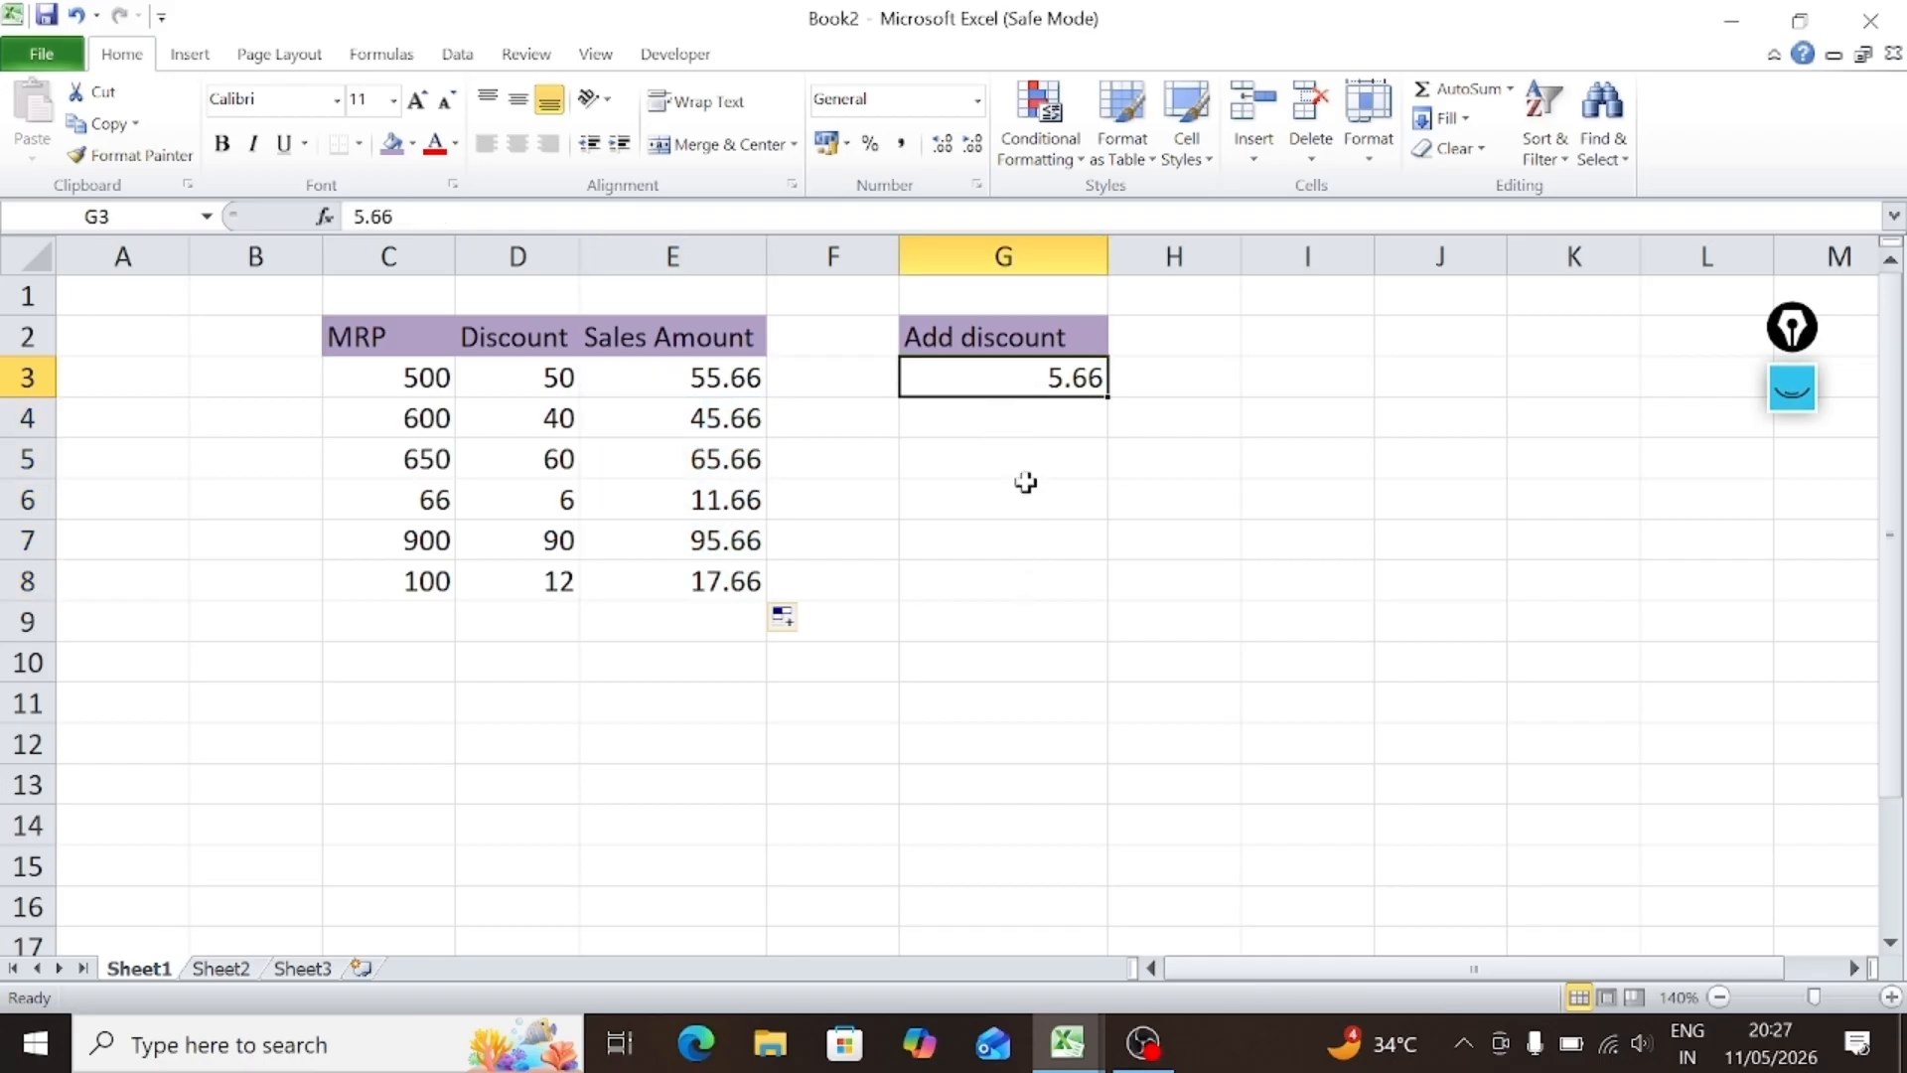
mouse_move(1066, 1042)
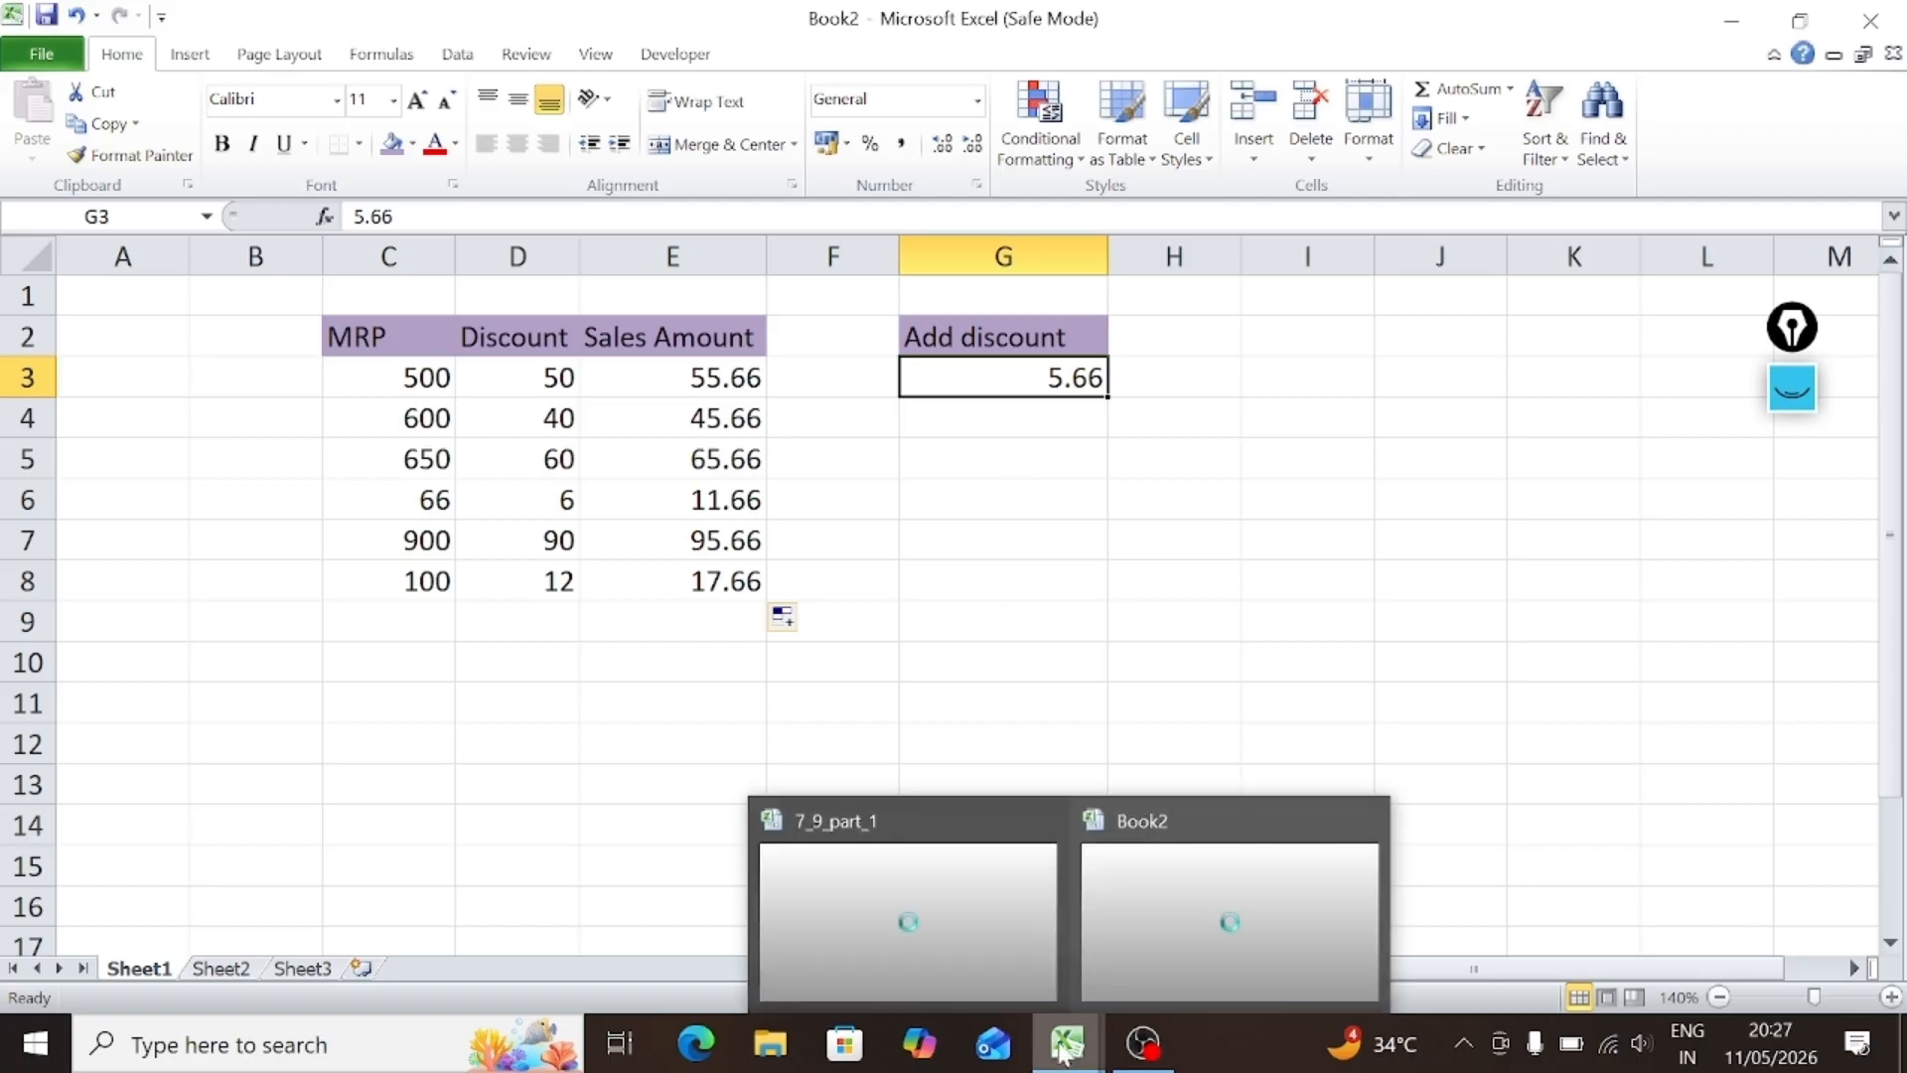
Step: Switch to the 7_9_part_1 workbook and select cell D23 in the Example - 2 multiplication grid on the Referencing sheet
left_click(958, 916)
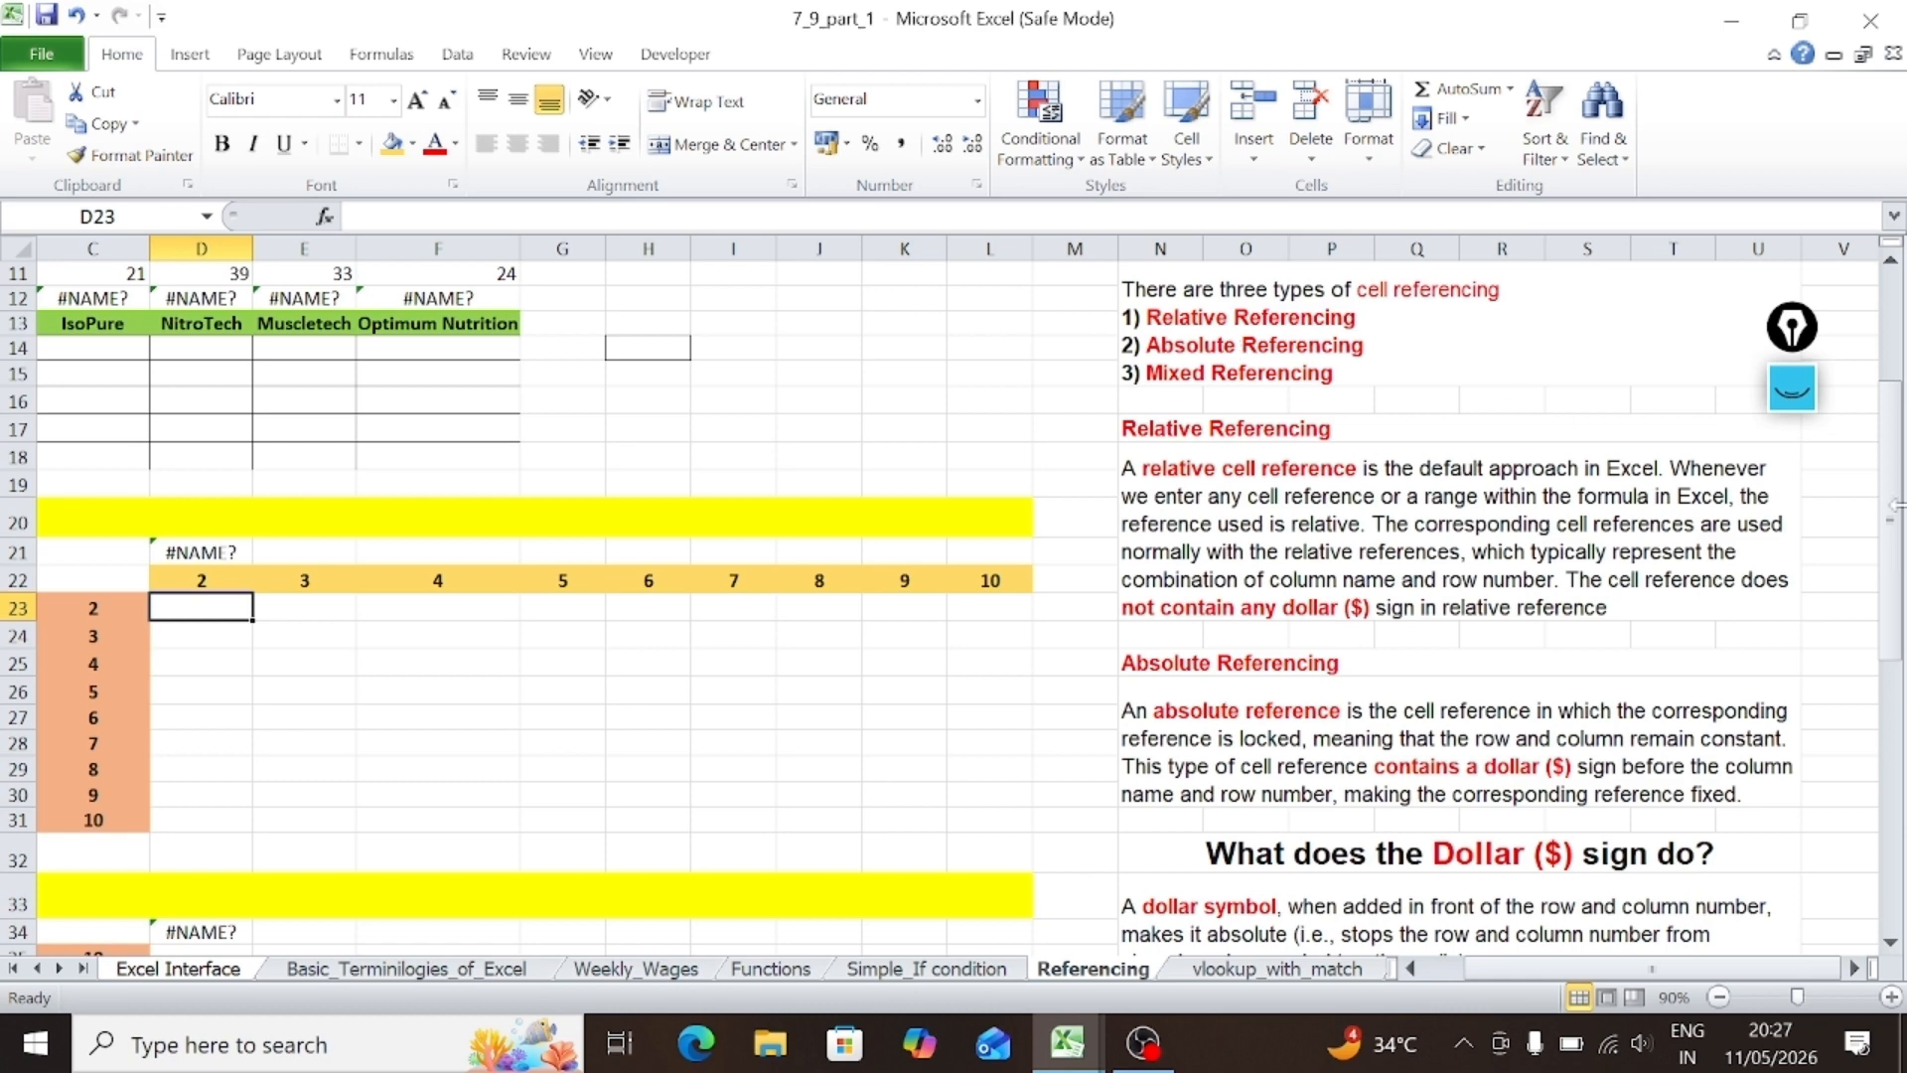
mouse_move(1893, 507)
left_mouse_down()
mouse_move(1896, 641)
mouse_move(1905, 512)
left_mouse_up()
key("BackSpace")
left_click(317, 576)
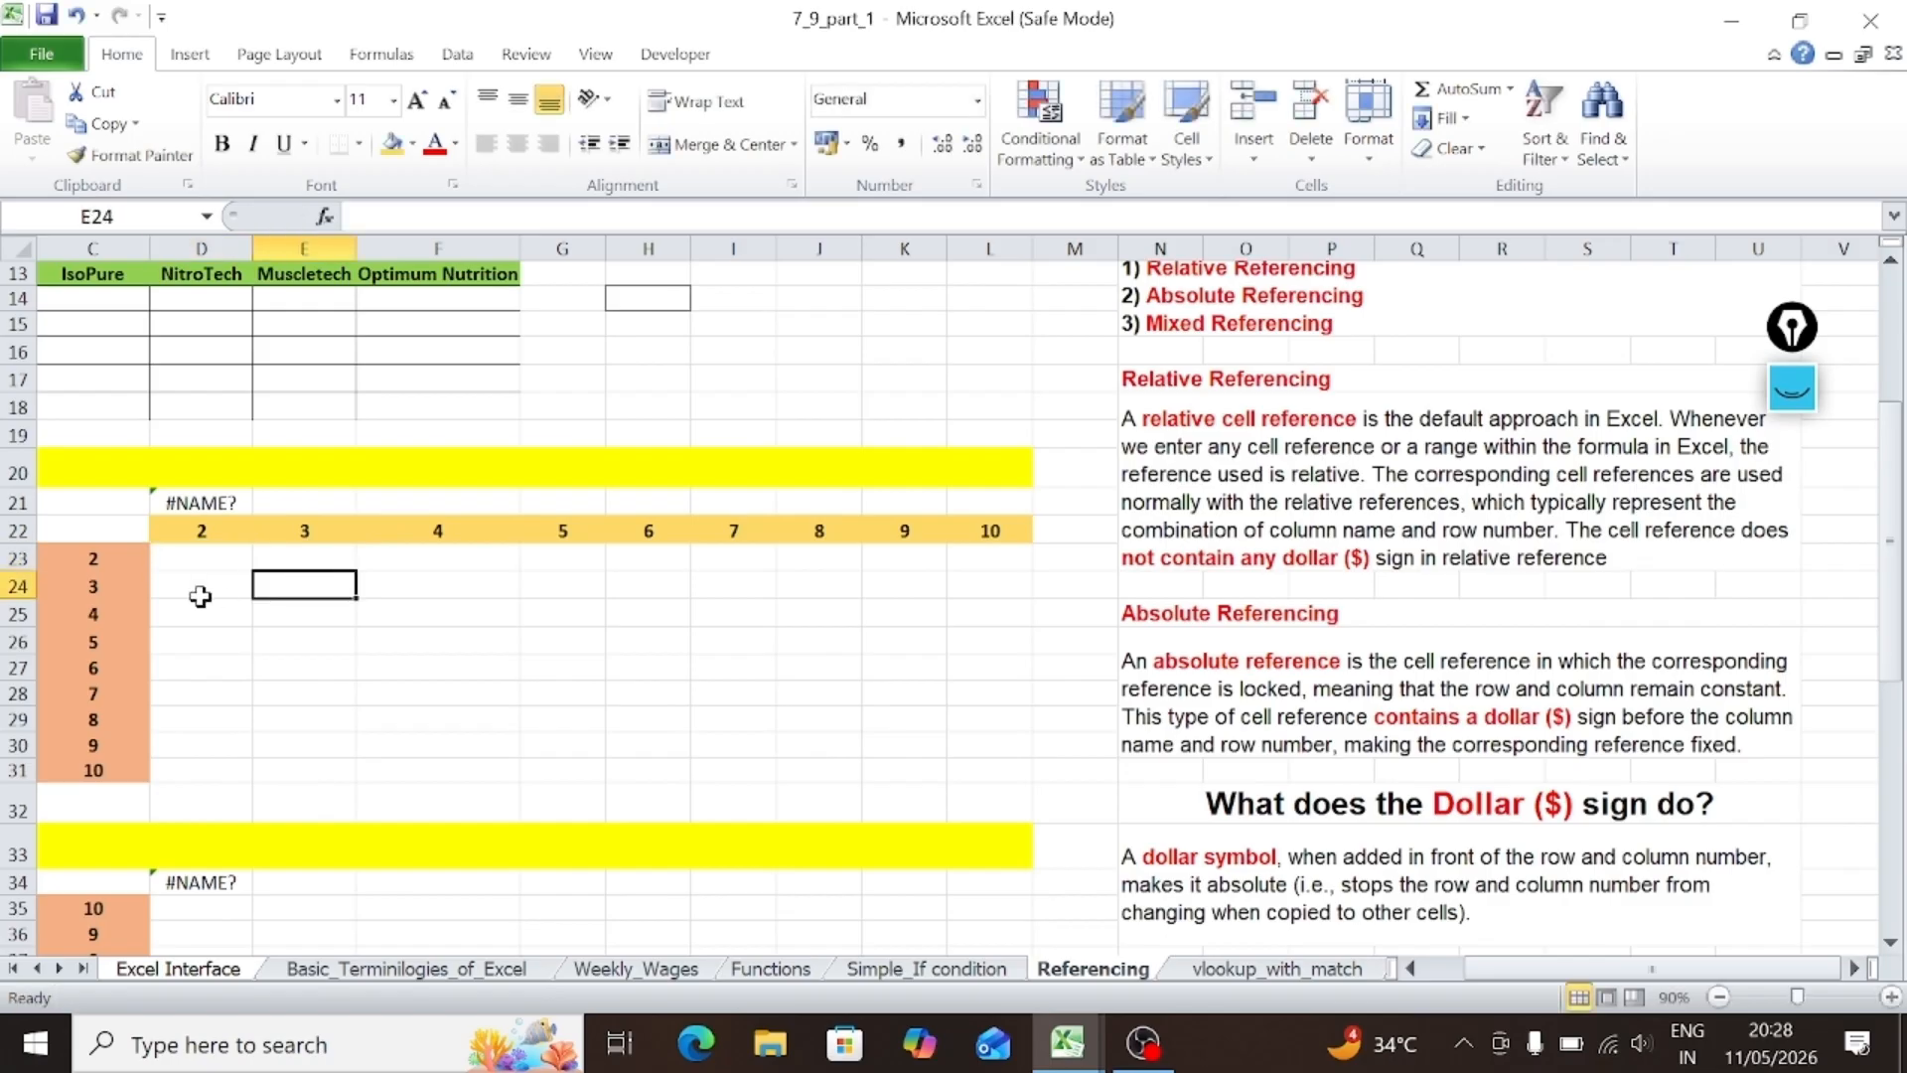
left_click(182, 557)
key("BackSpace")
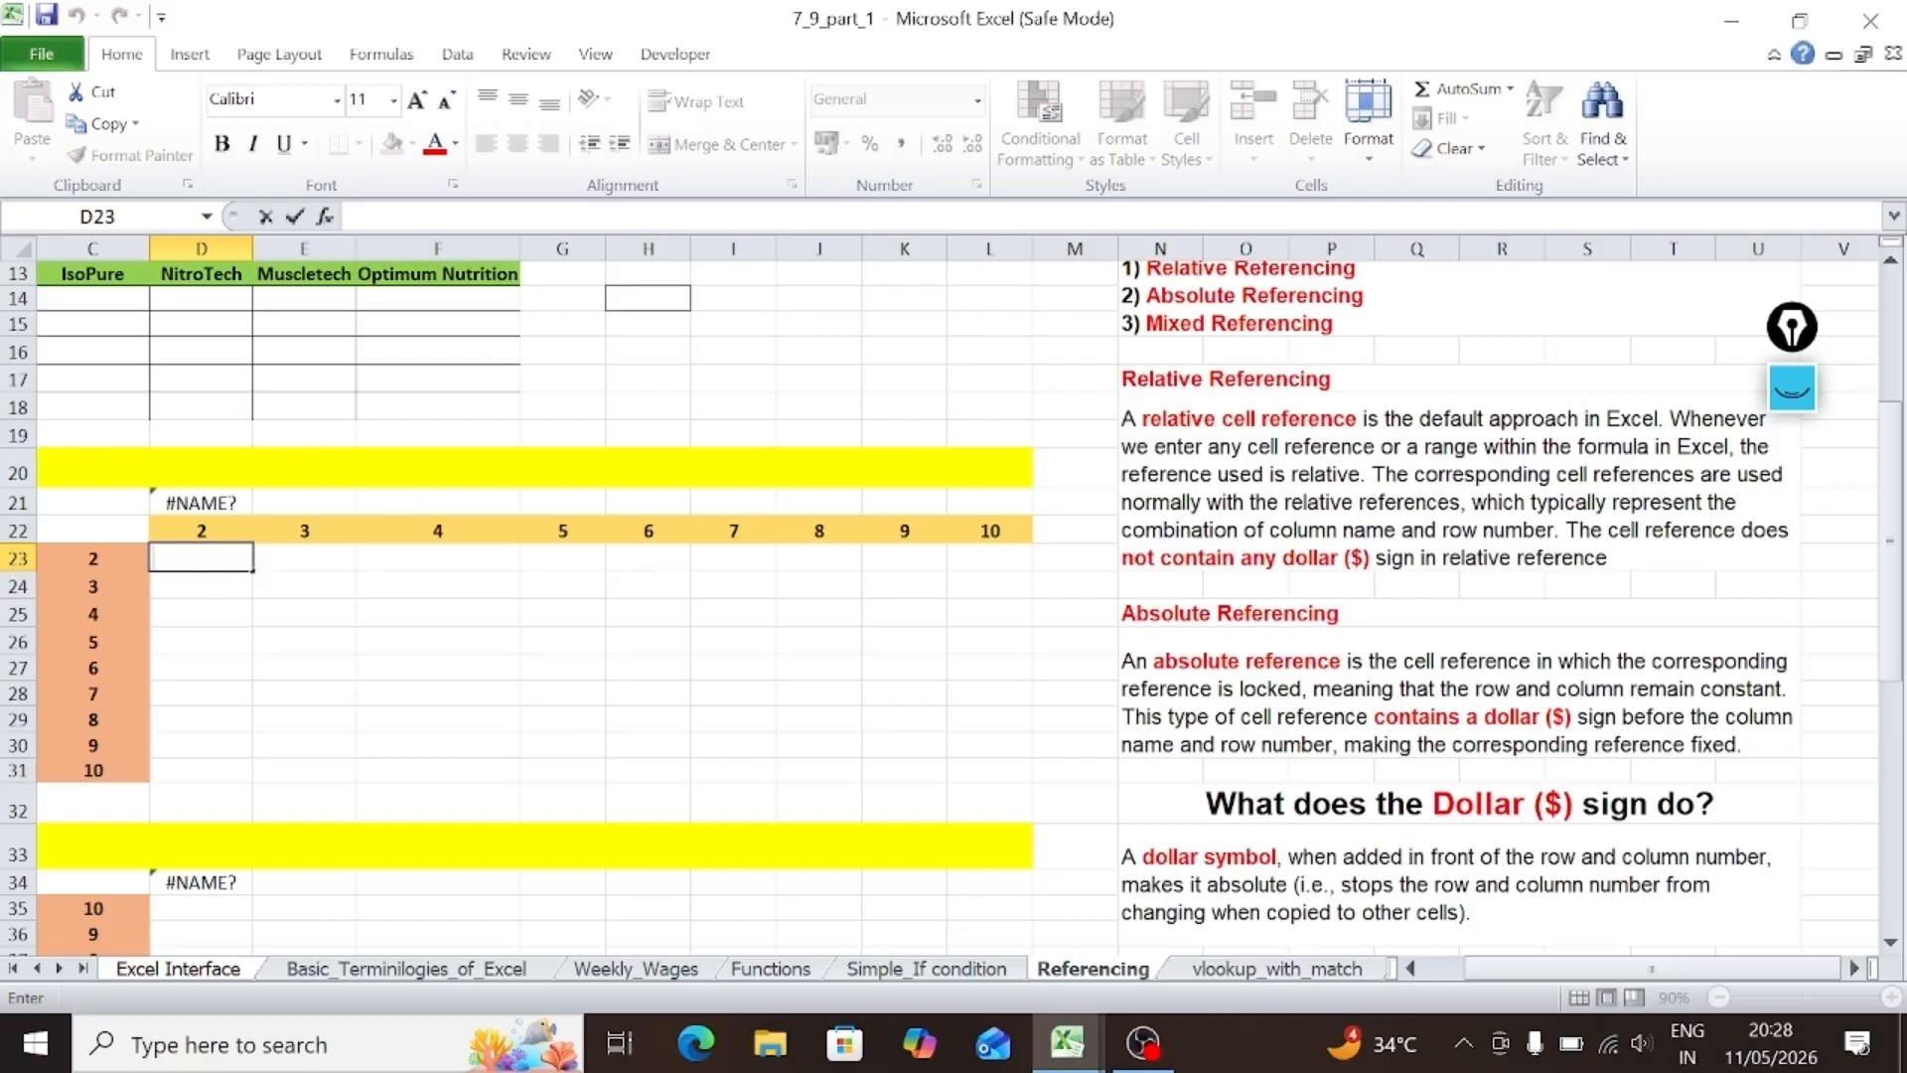
left_click(453, 670)
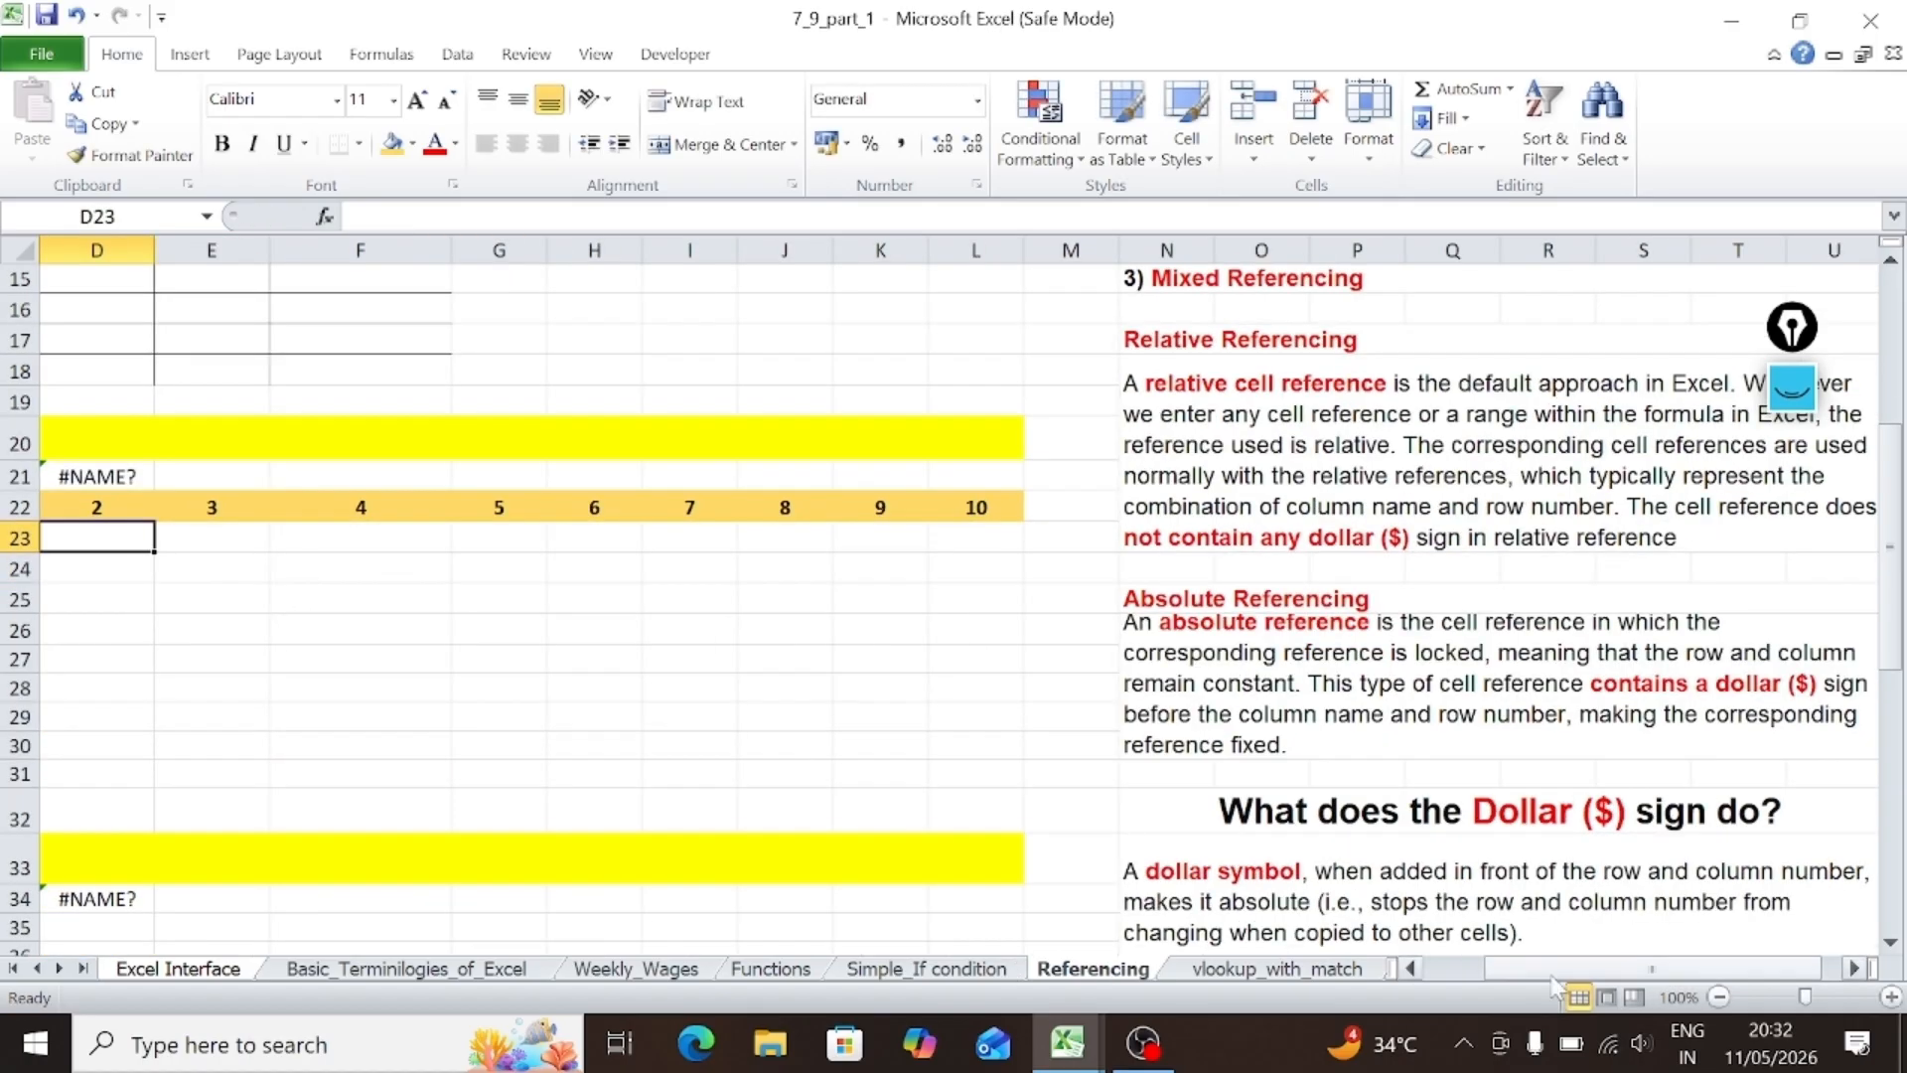
left_click_drag(1553, 977, 1423, 969)
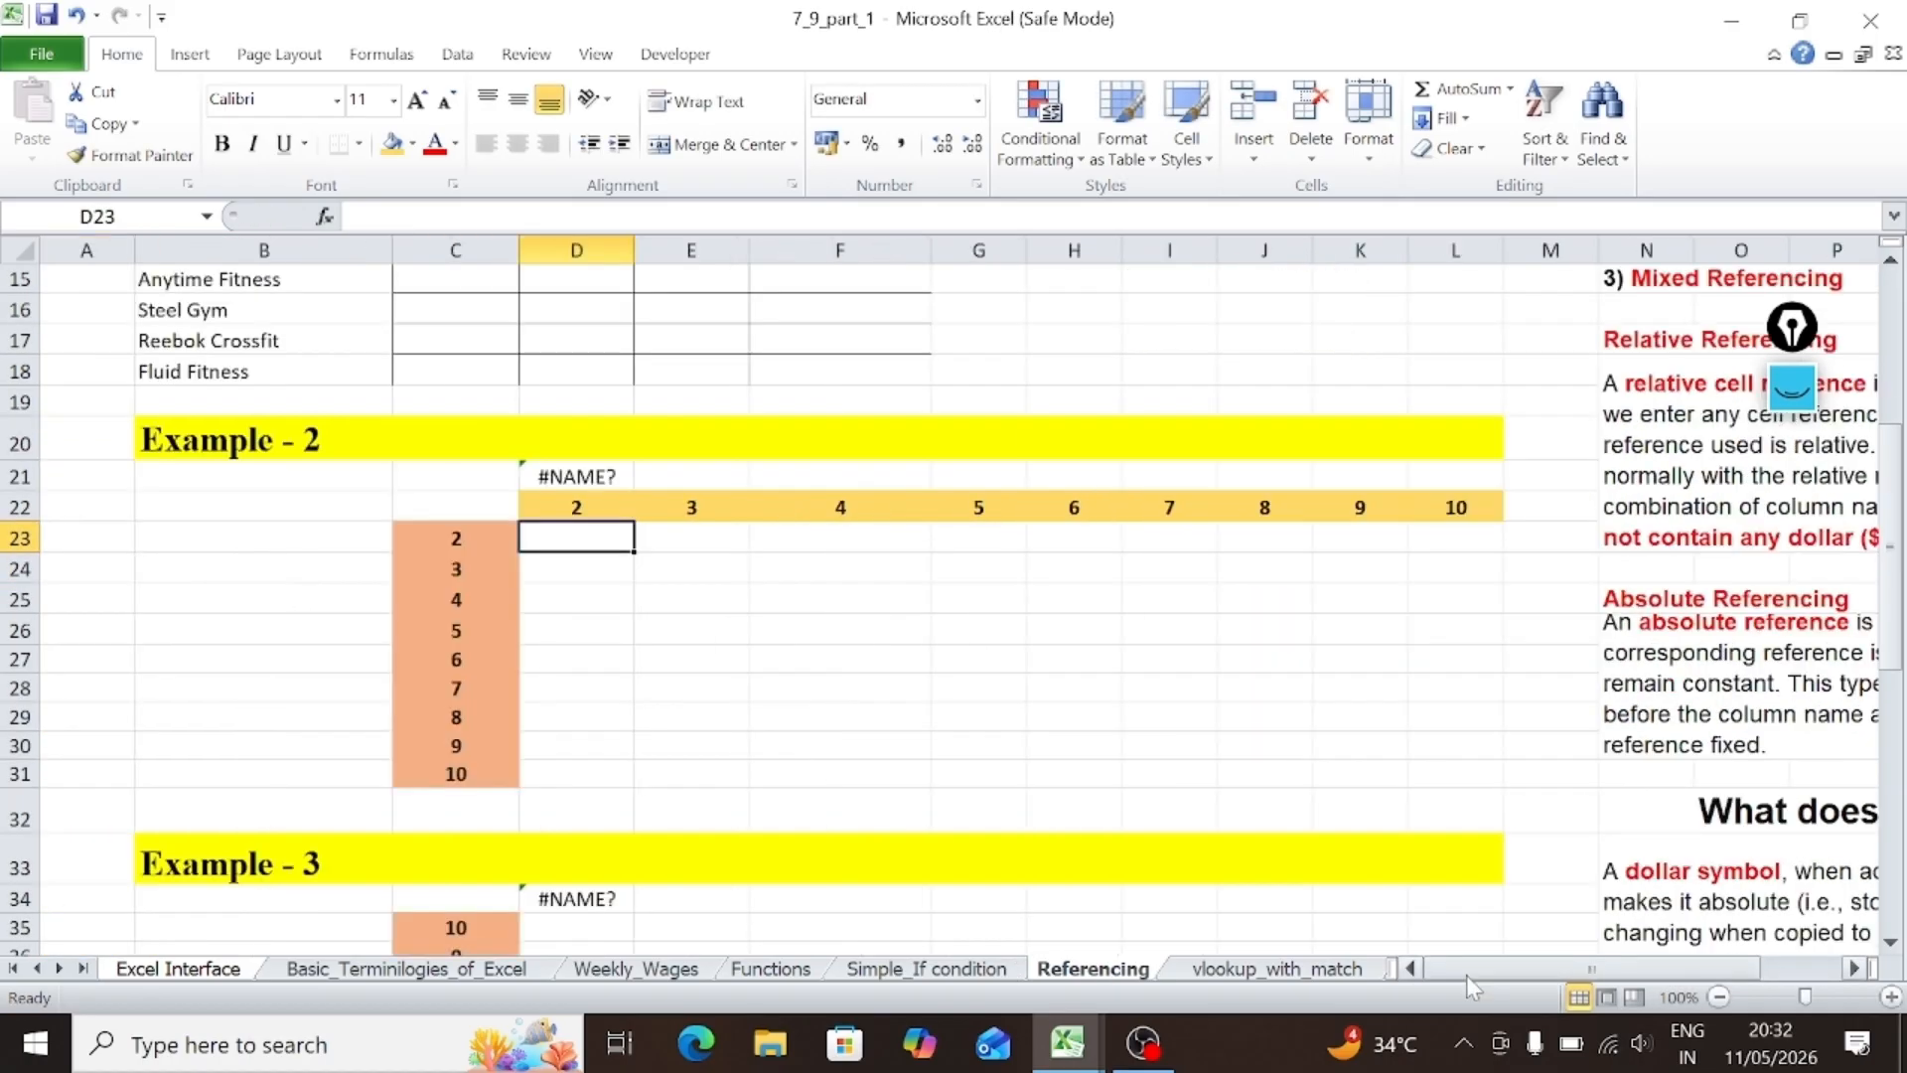
left_click(715, 629)
left_click(598, 542)
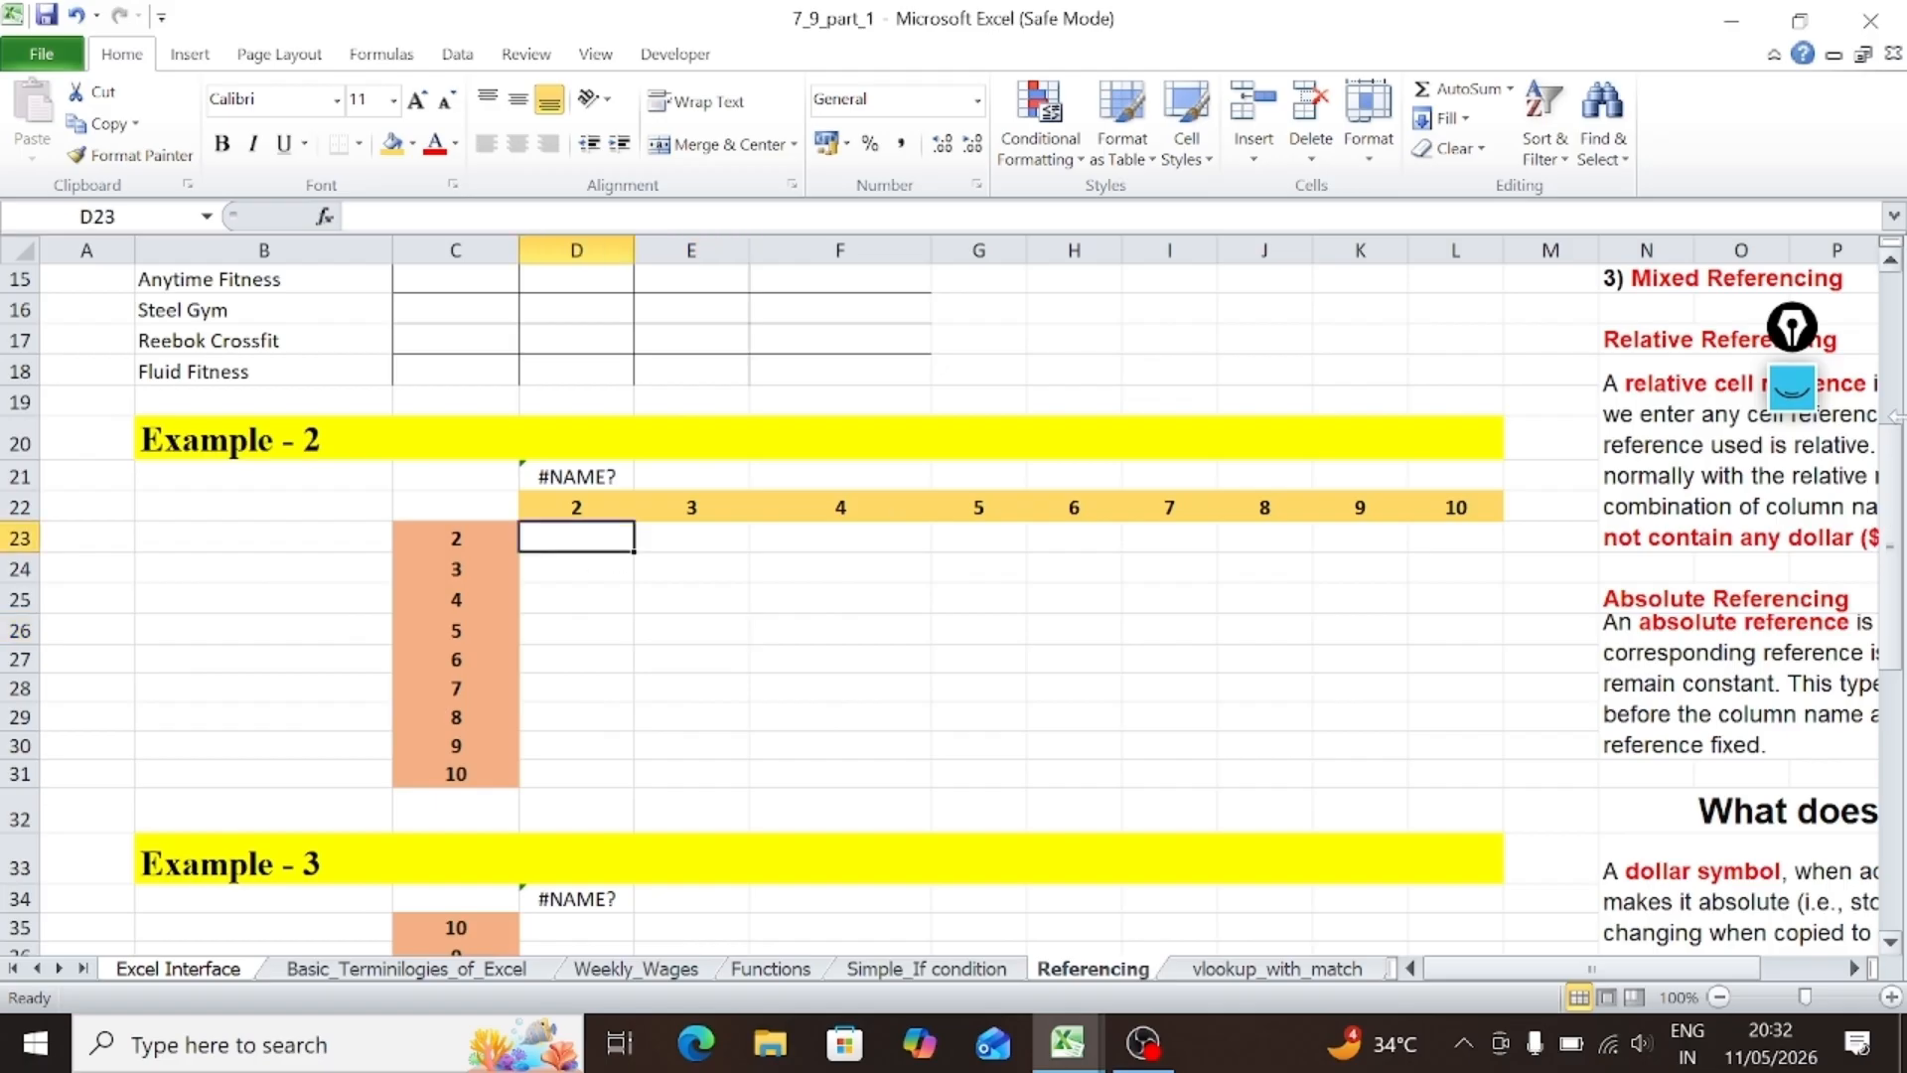
Step: Handwrite the products 4, 6 and 8 with the annotation pen below the column headings 2, 3 and 4 in Example - 2
left_click(1791, 393)
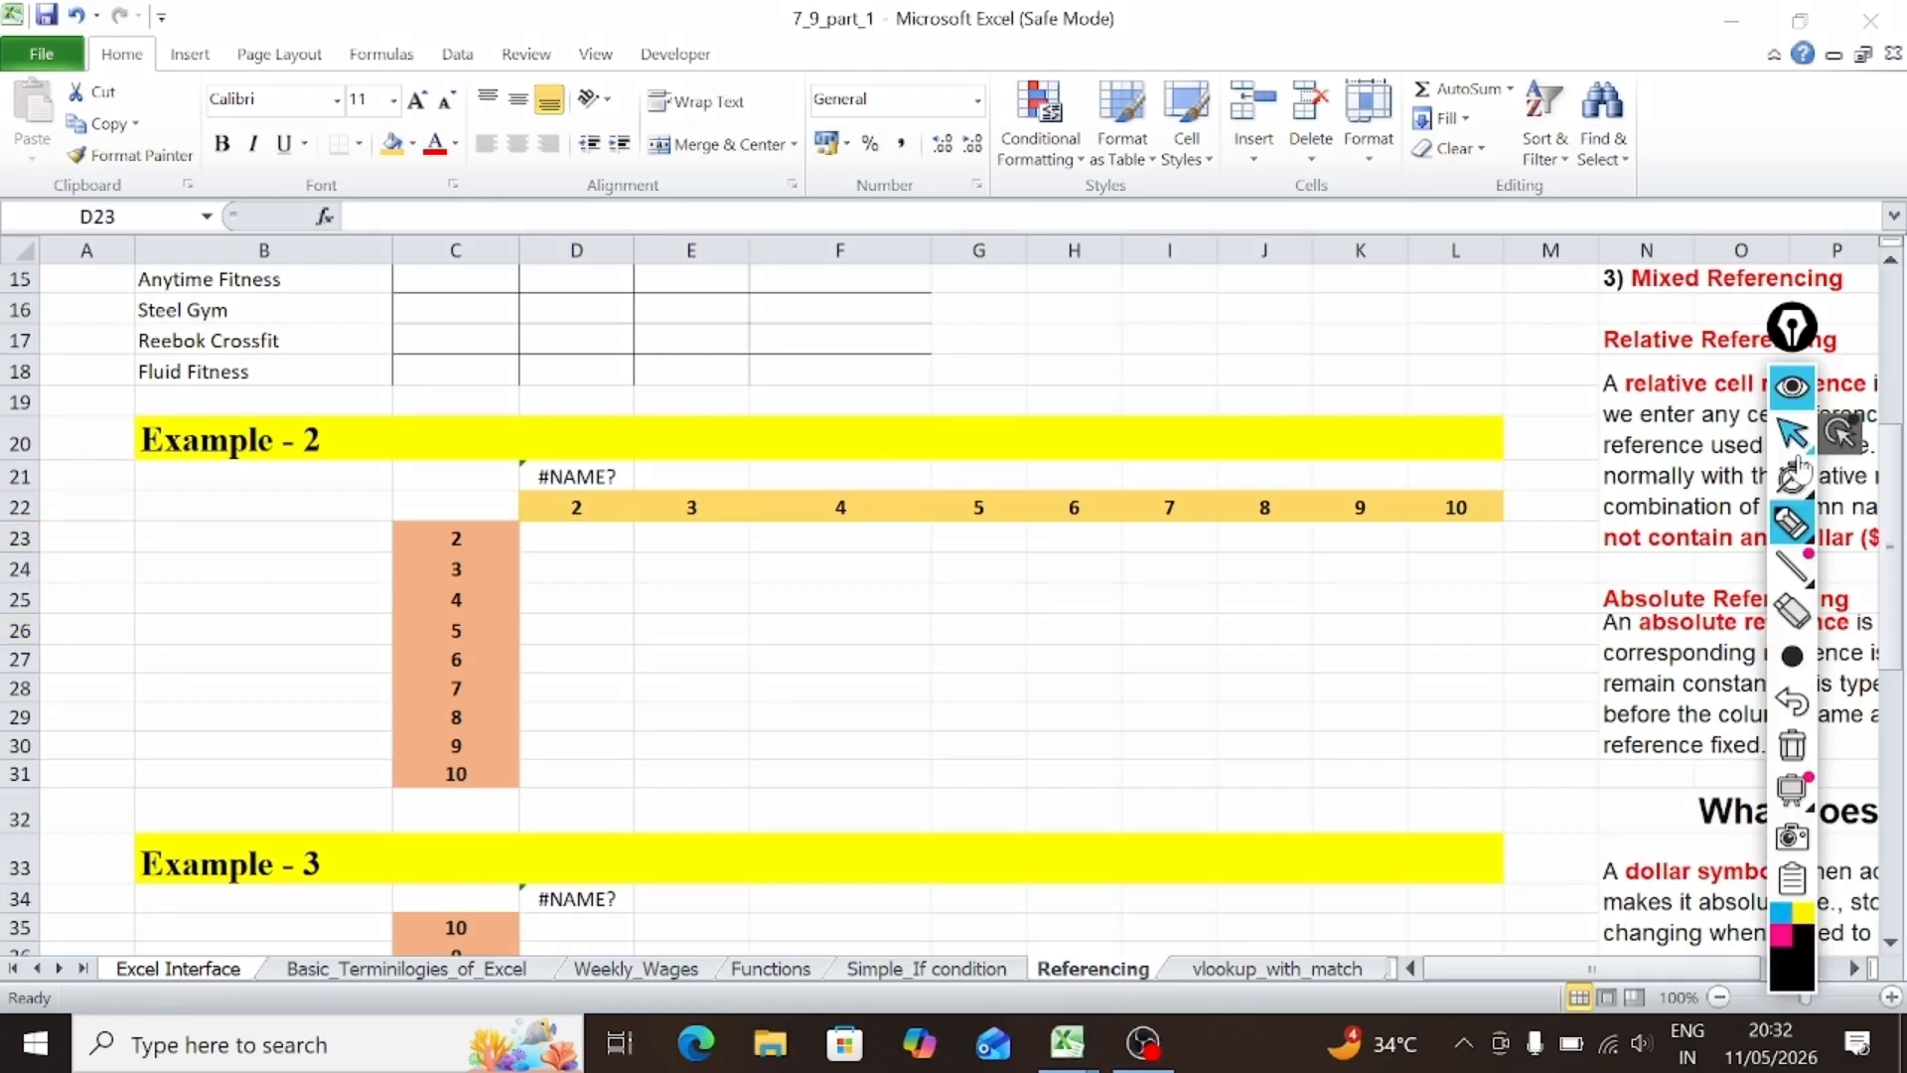
left_click(1795, 519)
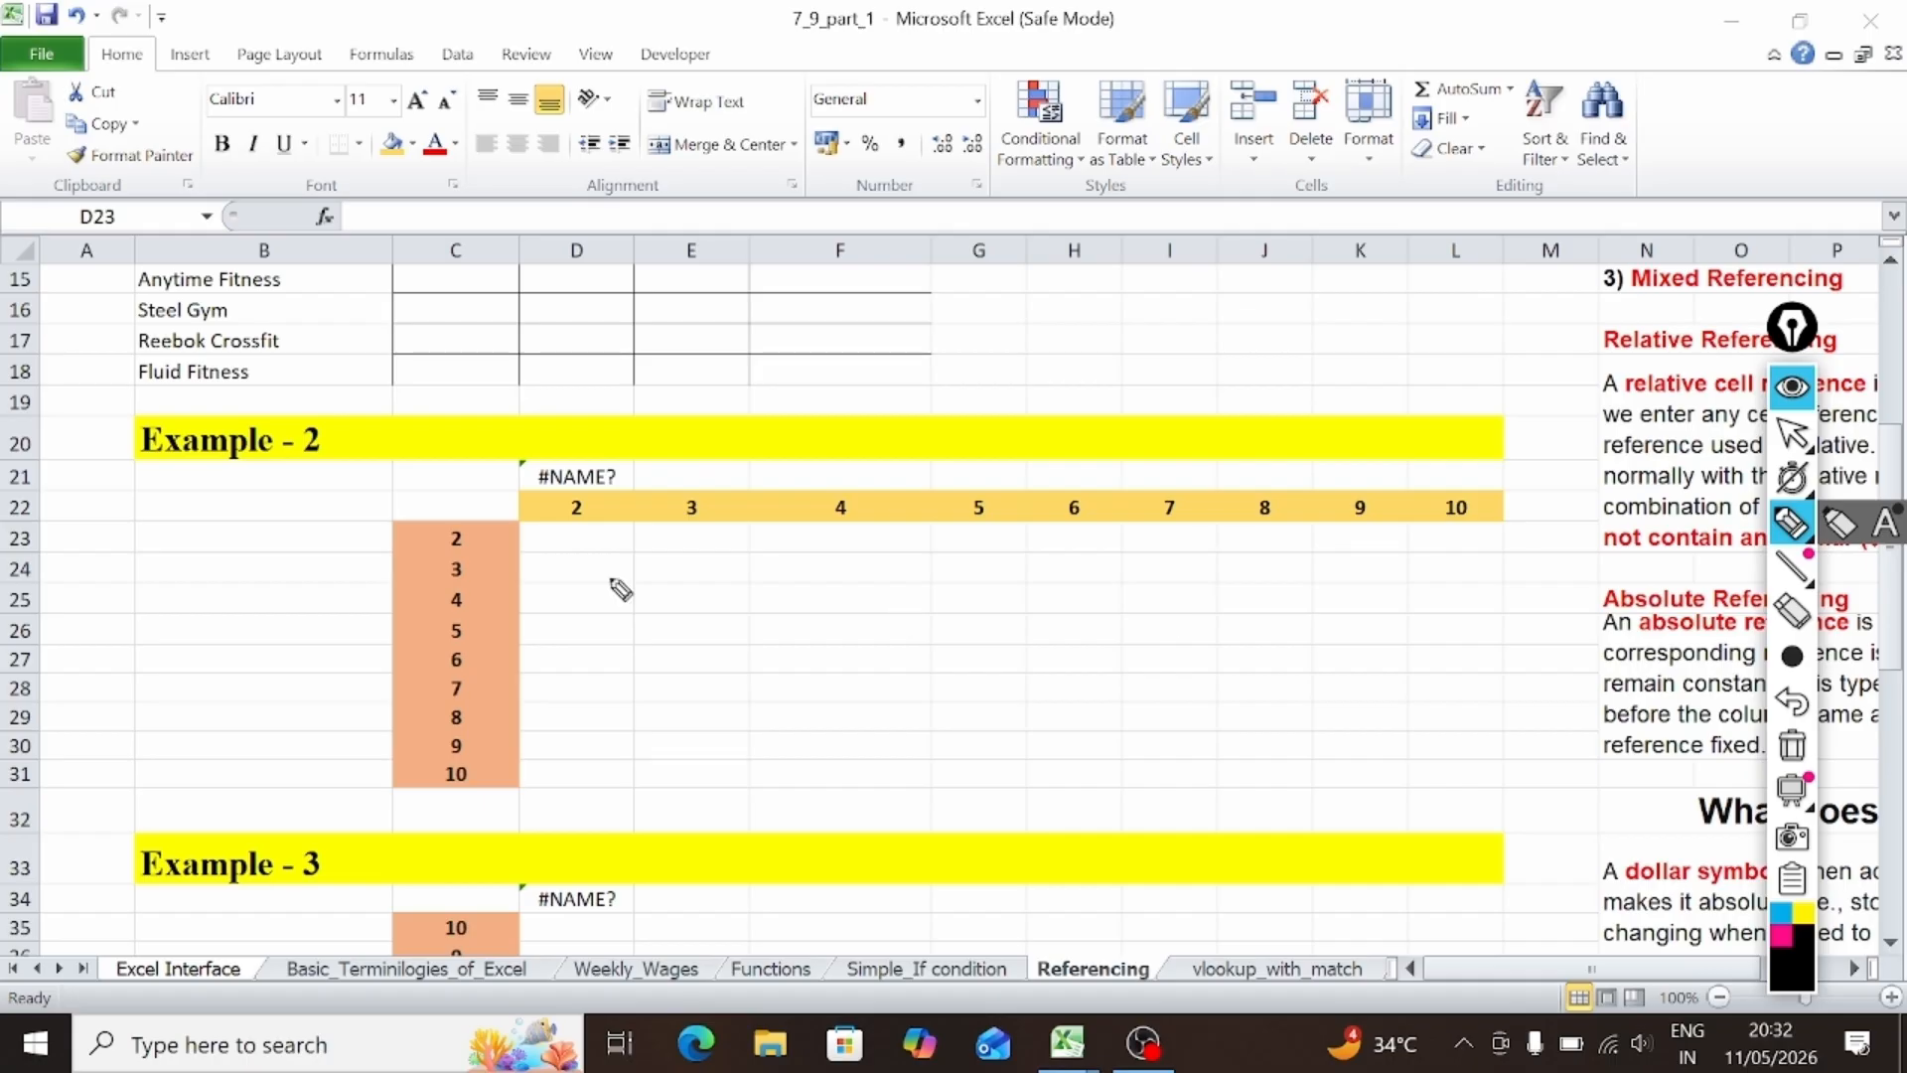
mouse_move(613, 502)
left_mouse_down()
mouse_move(604, 525)
mouse_move(556, 533)
mouse_move(602, 538)
mouse_move(596, 562)
left_mouse_up()
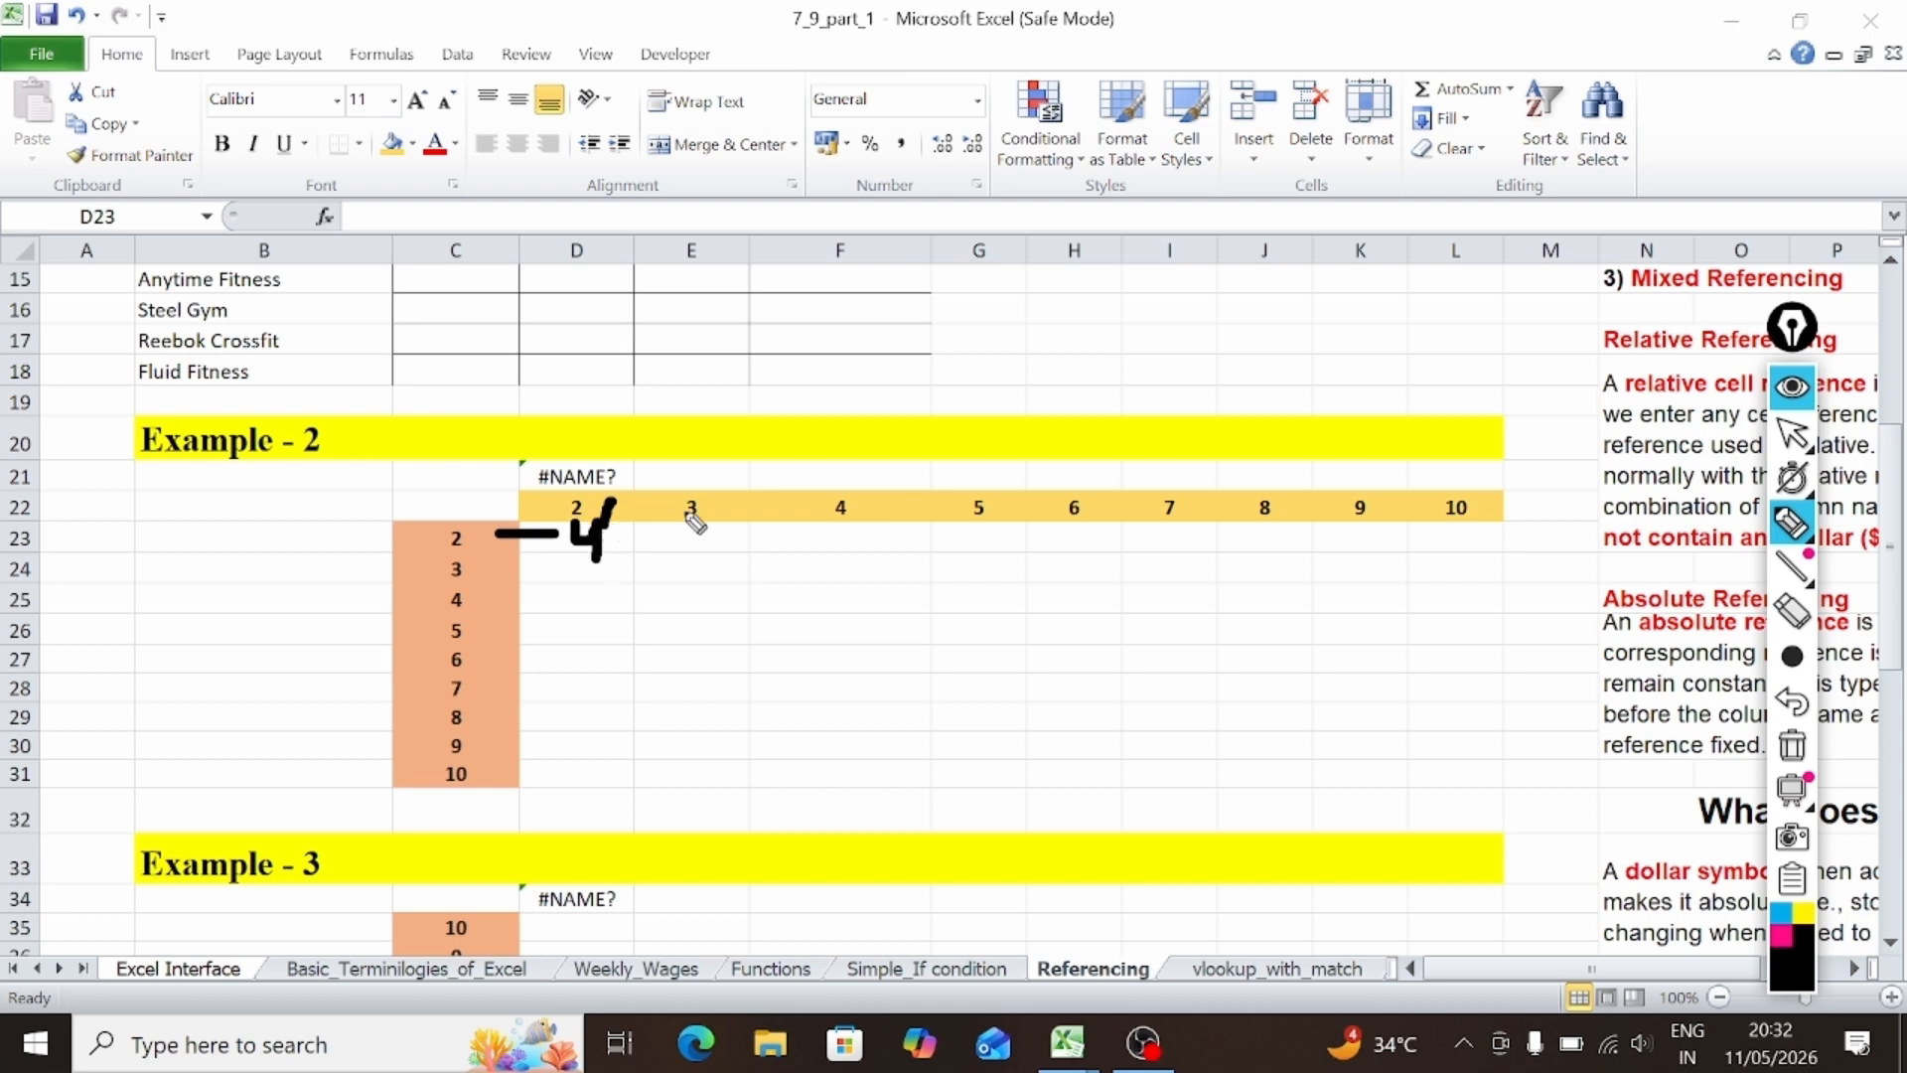
left_click_drag(712, 499, 710, 527)
mouse_move(518, 547)
left_mouse_down()
mouse_move(711, 536)
mouse_move(702, 568)
left_mouse_up()
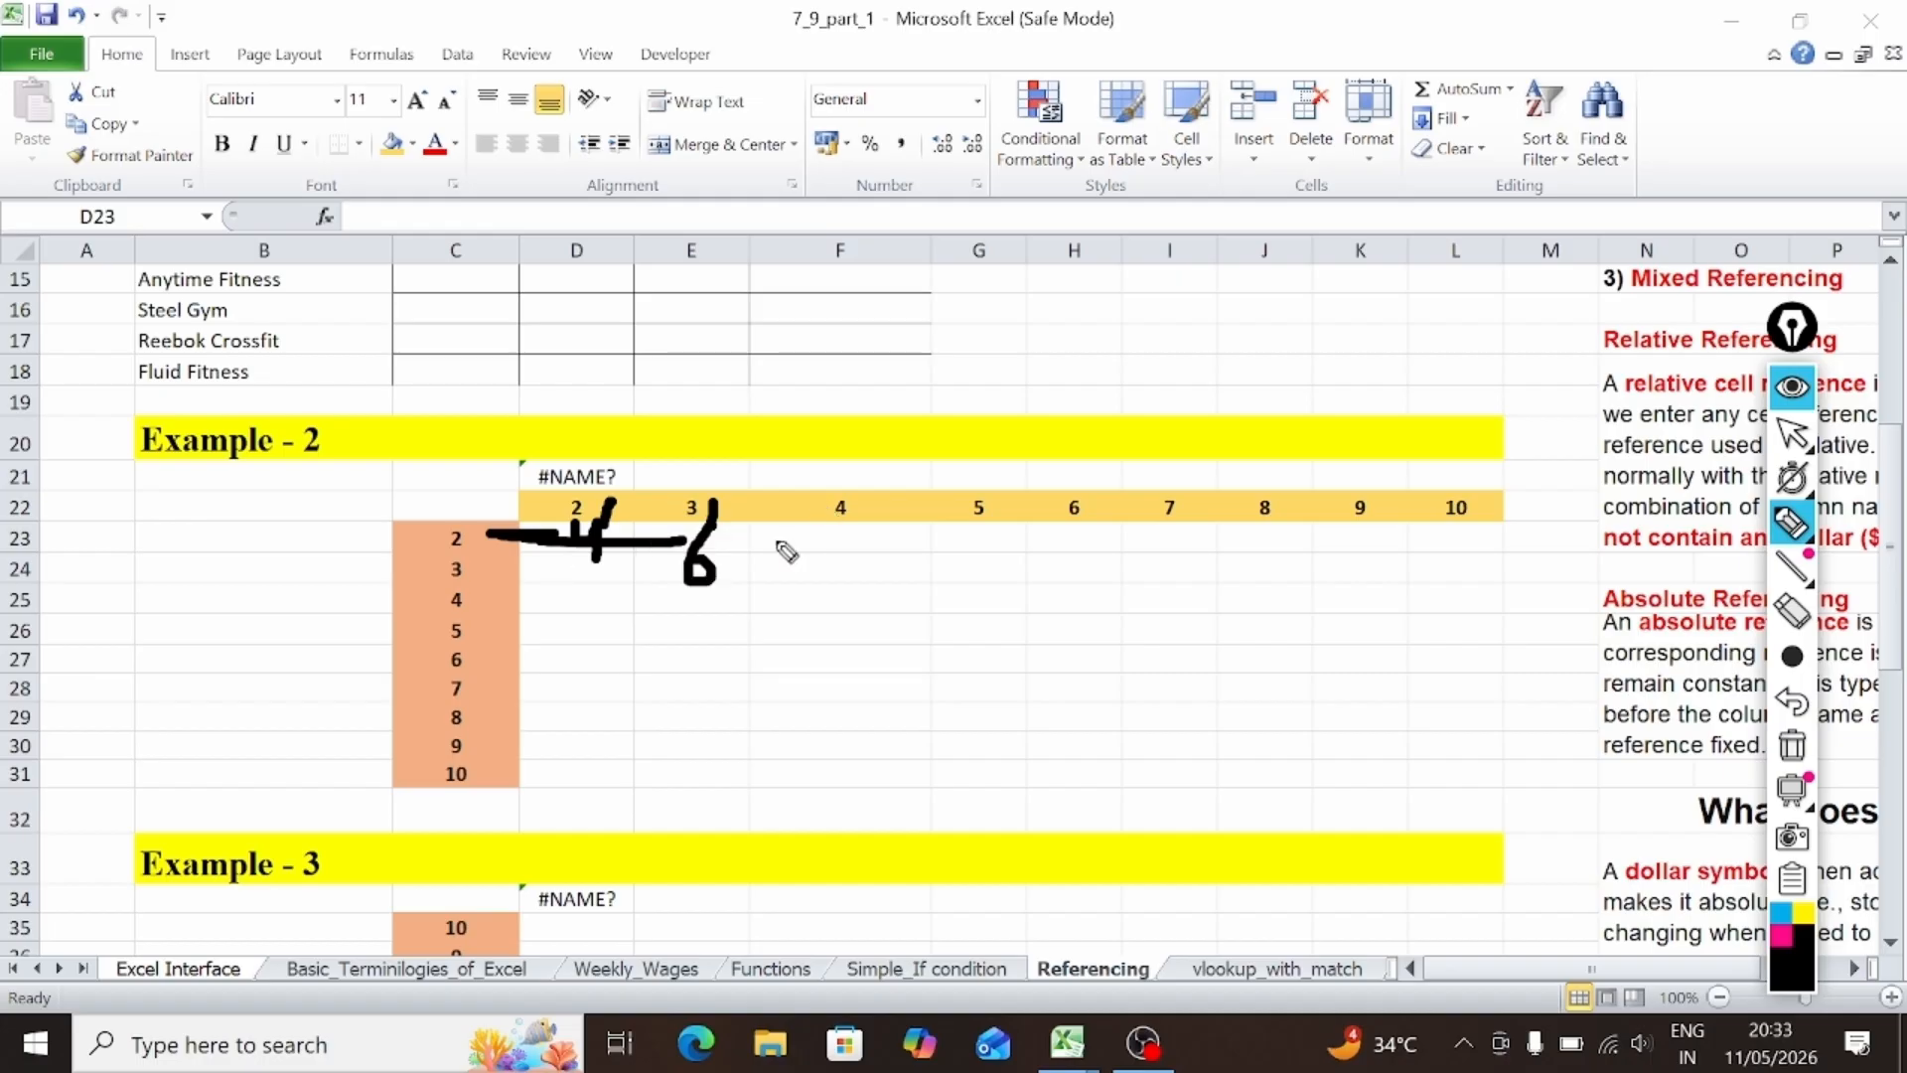
mouse_move(793, 504)
left_mouse_down()
mouse_move(834, 574)
mouse_move(804, 541)
left_mouse_up()
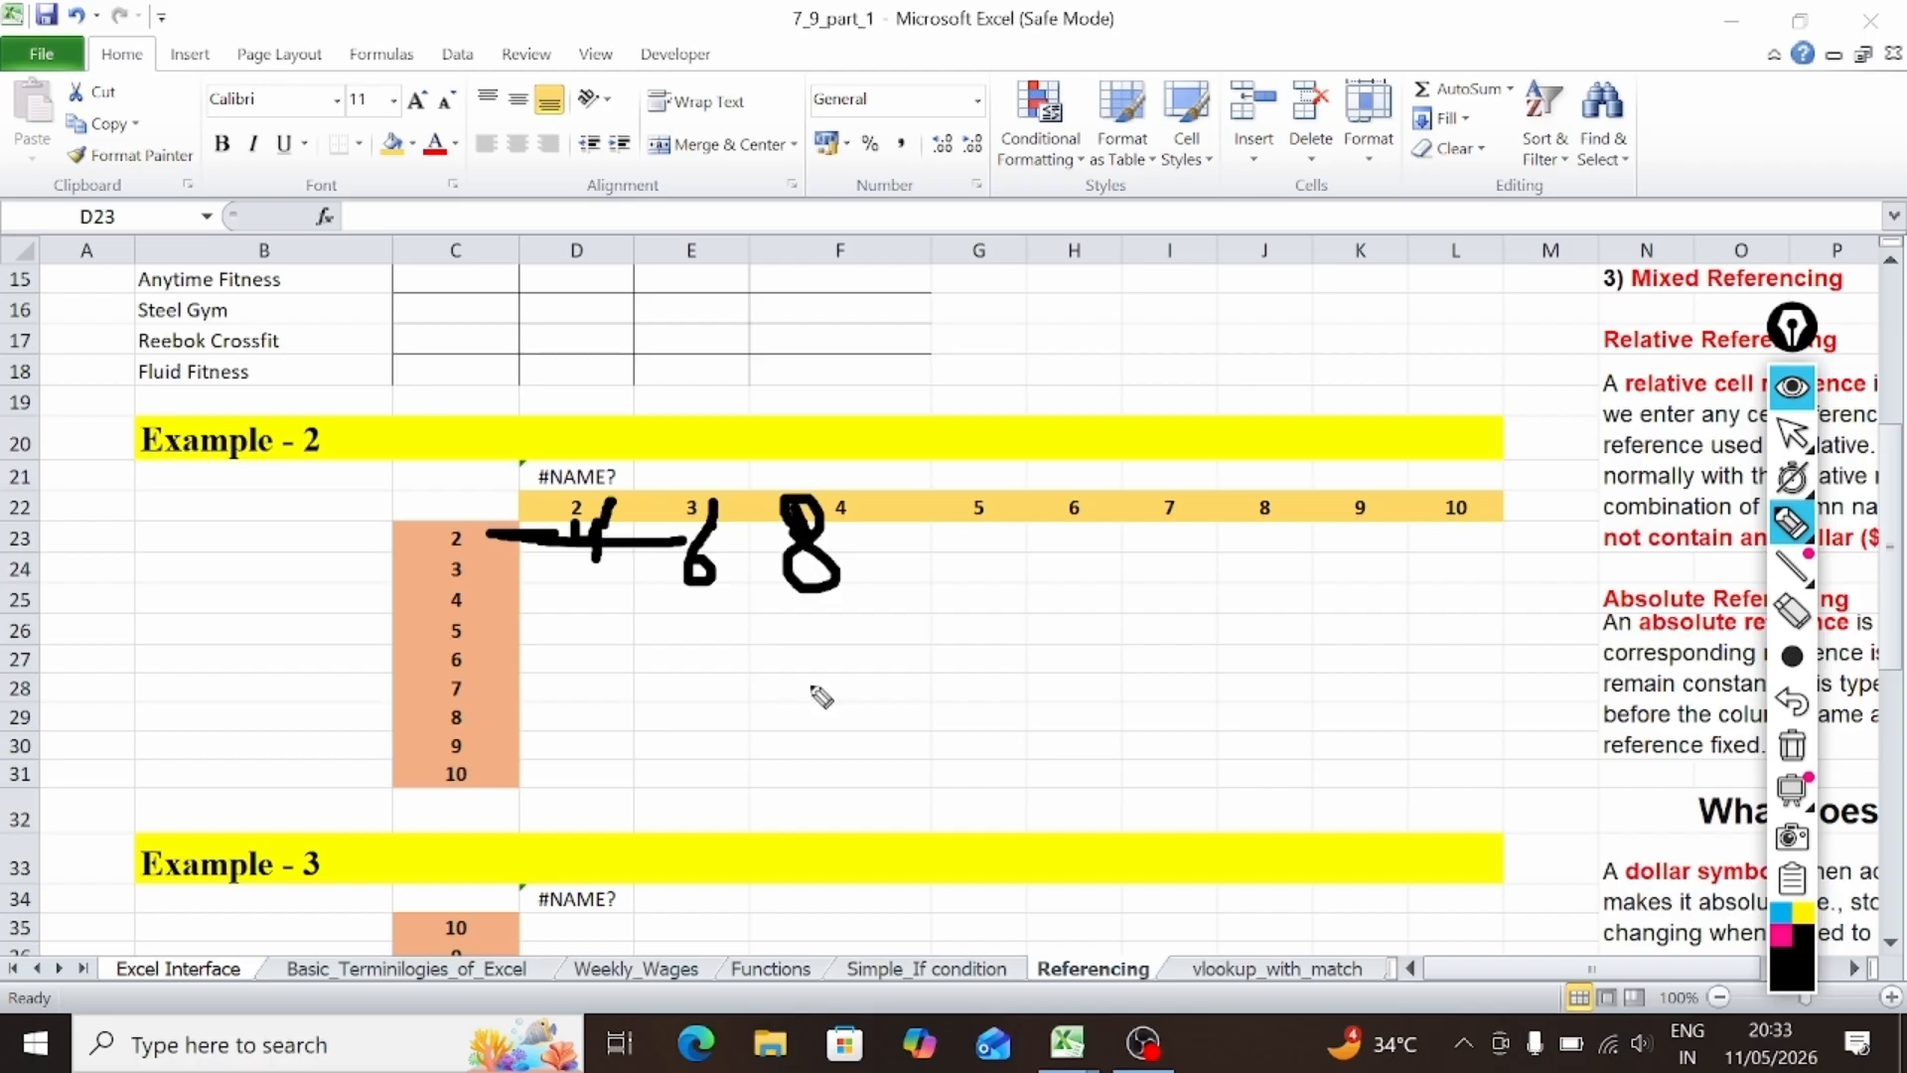
Step: Draw pen lines from row heading 7 and column heading 5 to their intersection, and clear all annotations
left_click(982, 683)
left_click_drag(441, 685, 985, 699)
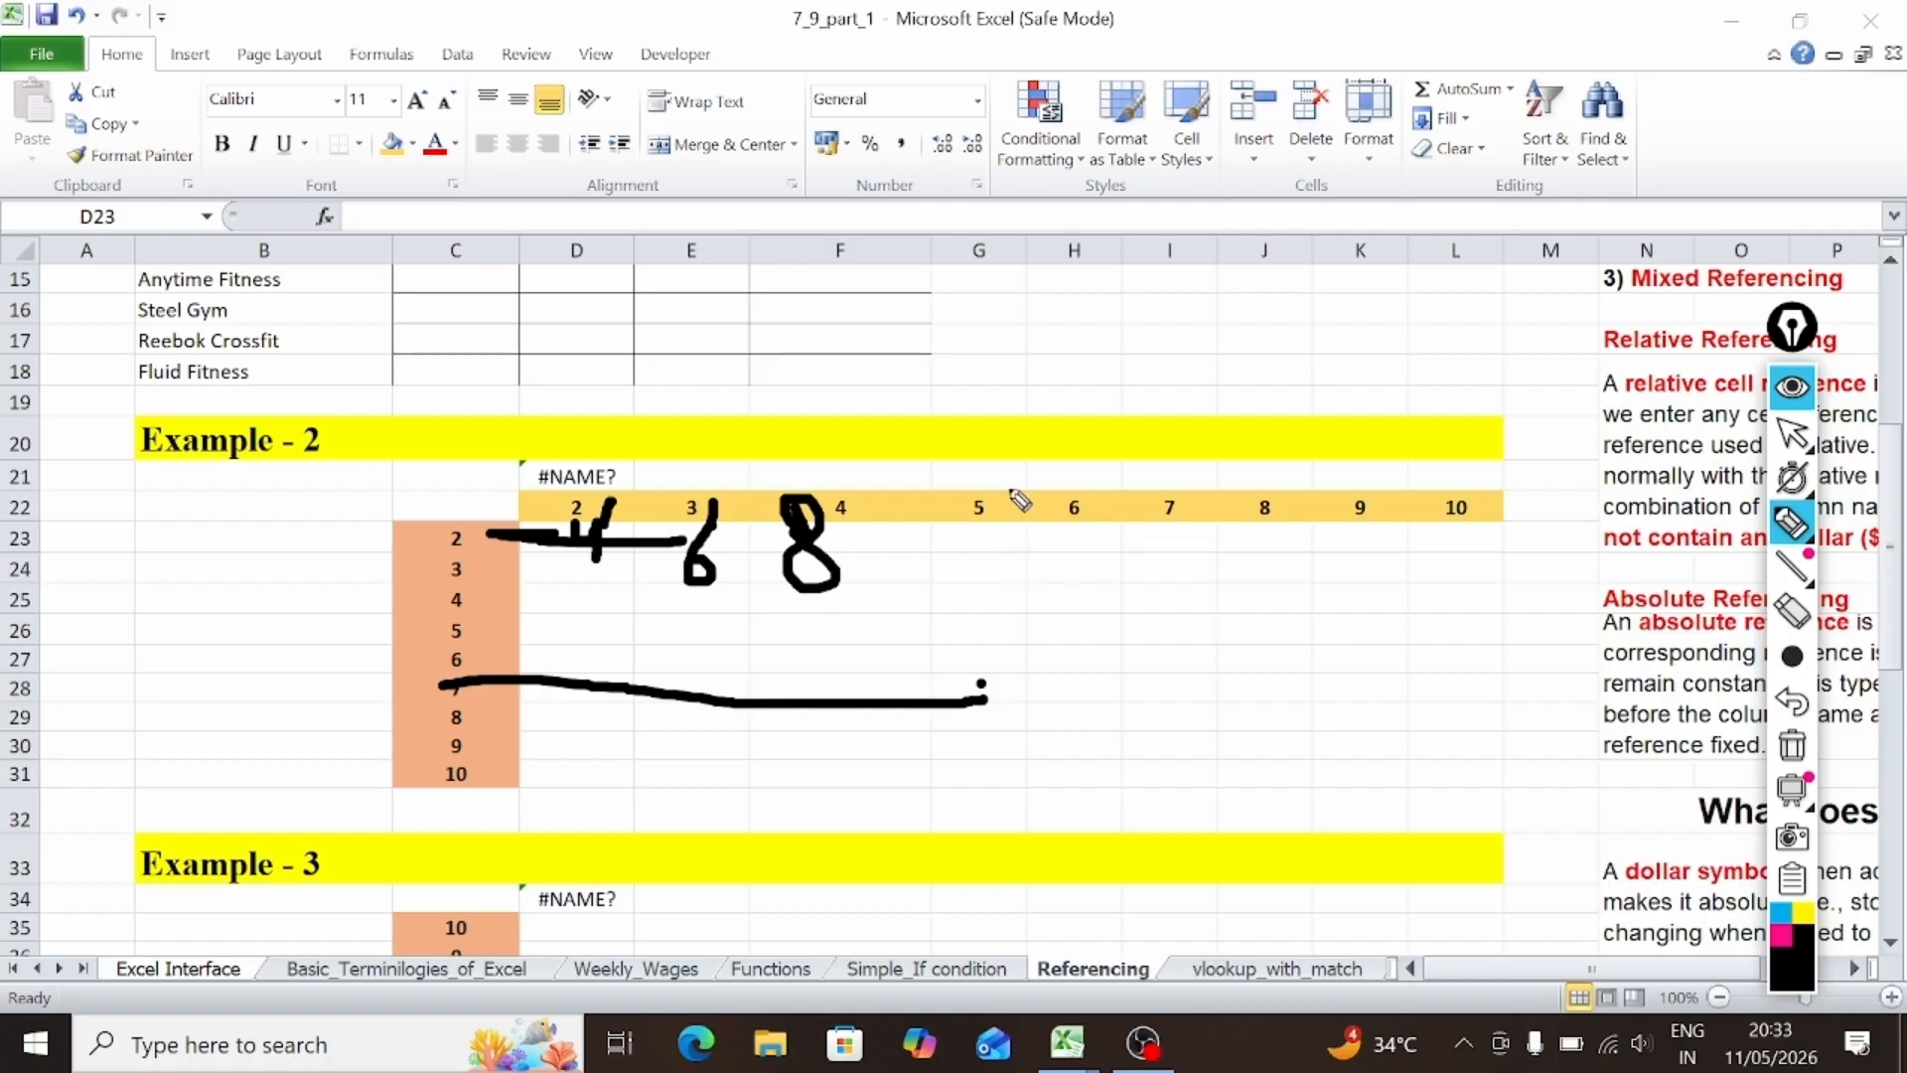
left_click_drag(1004, 502, 999, 693)
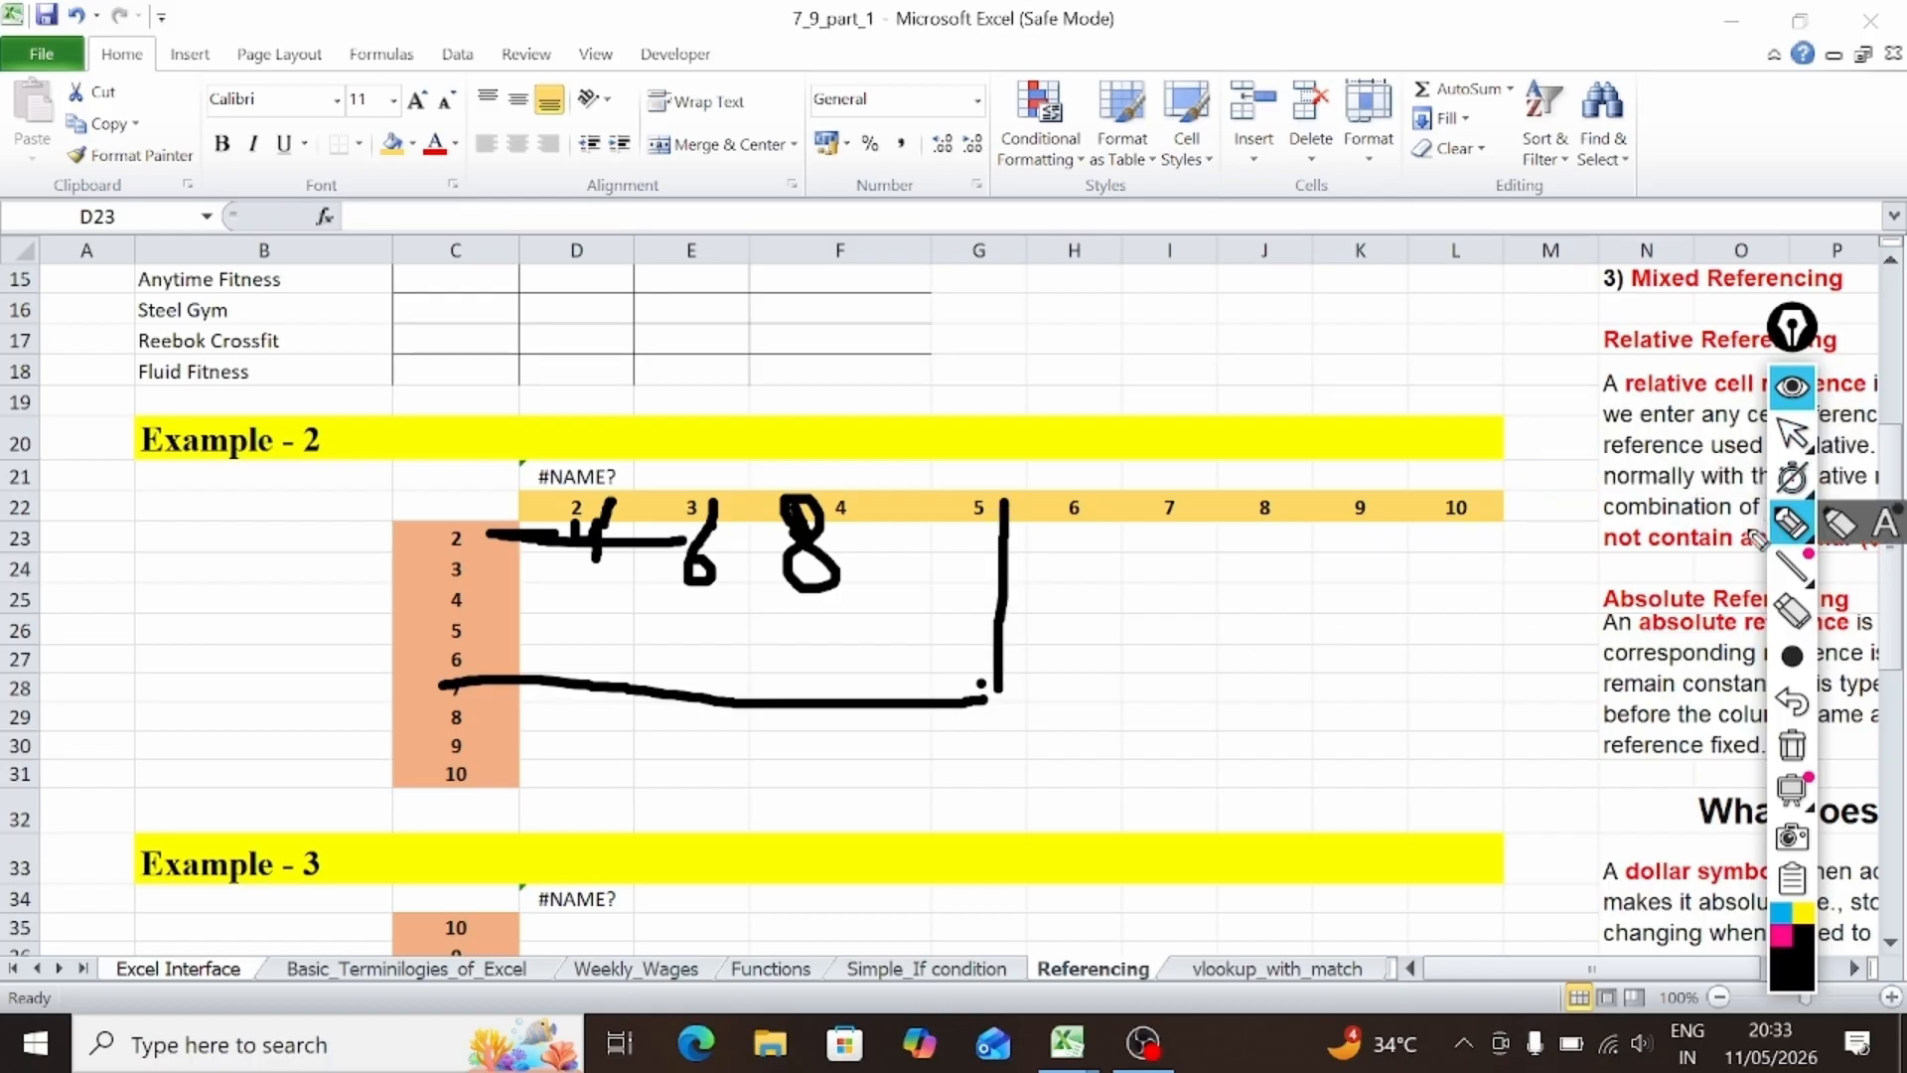
left_click(1792, 747)
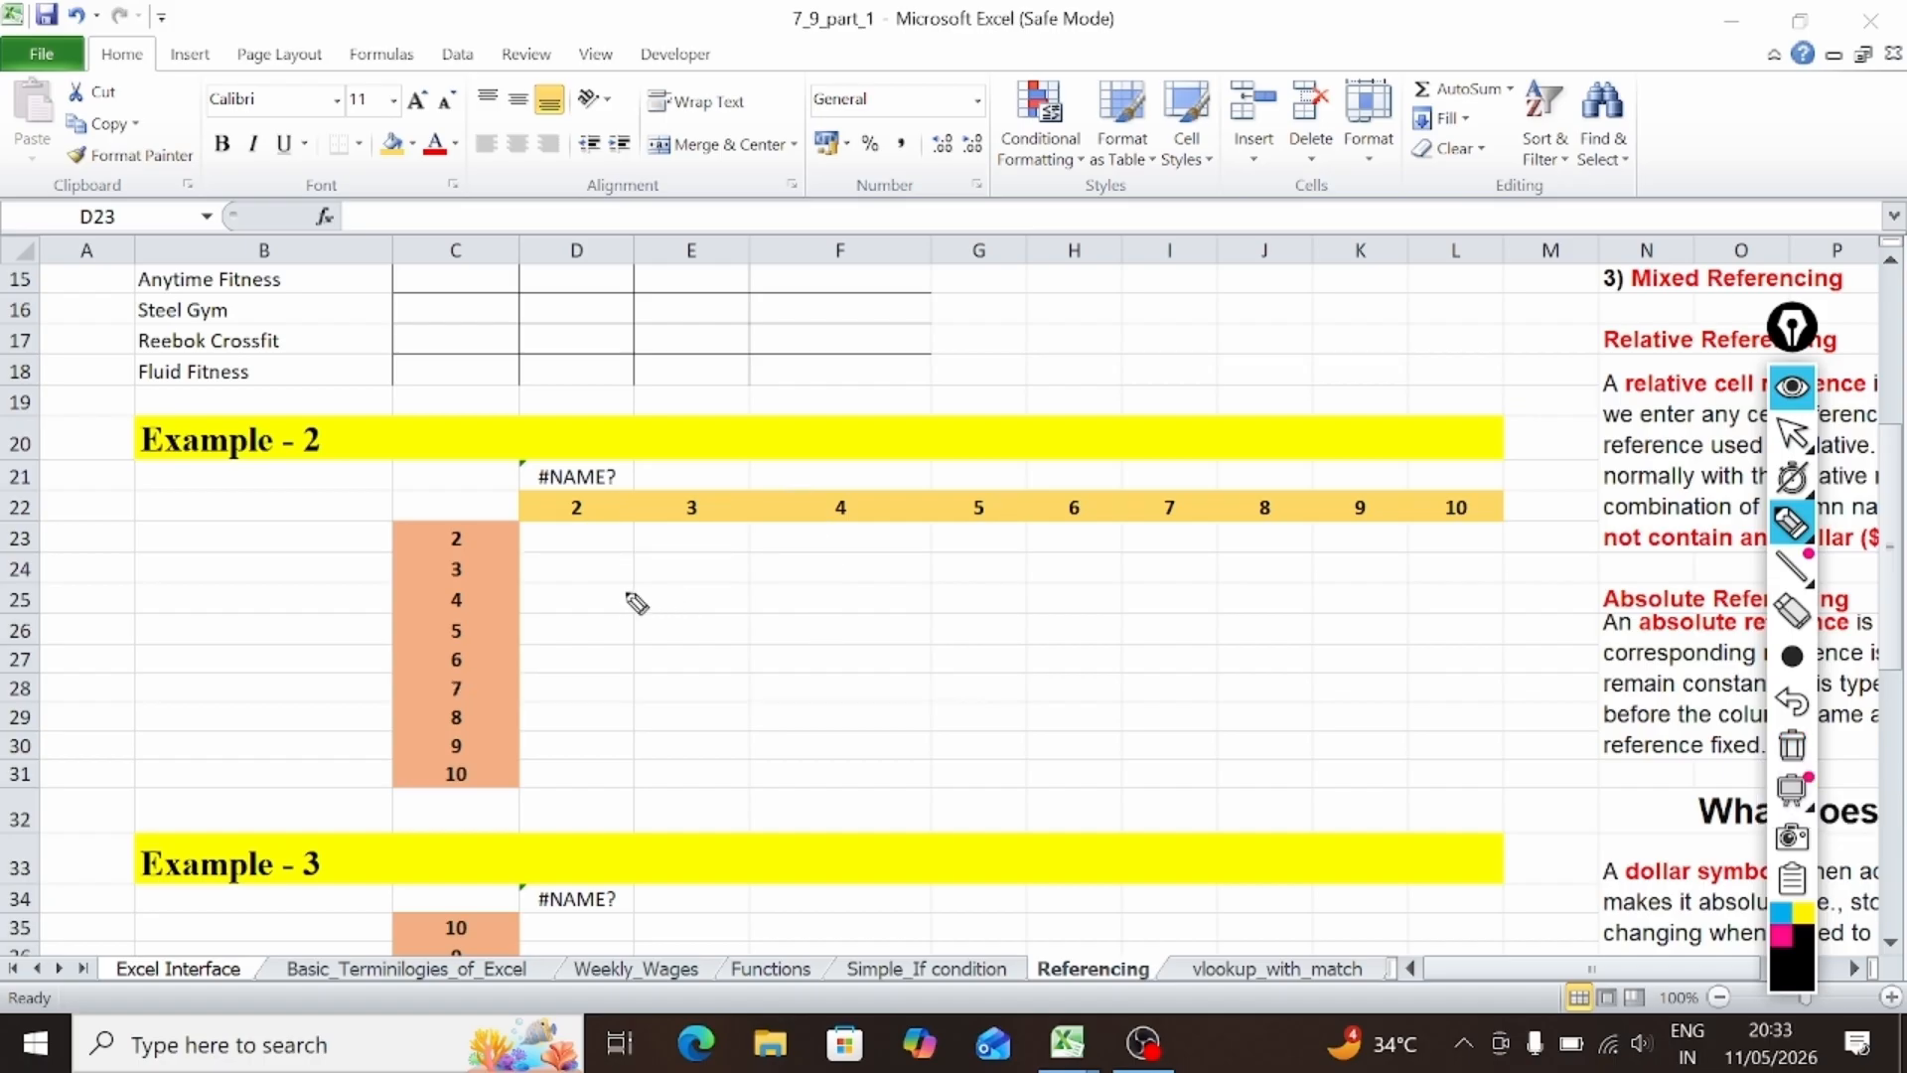
left_click(1791, 388)
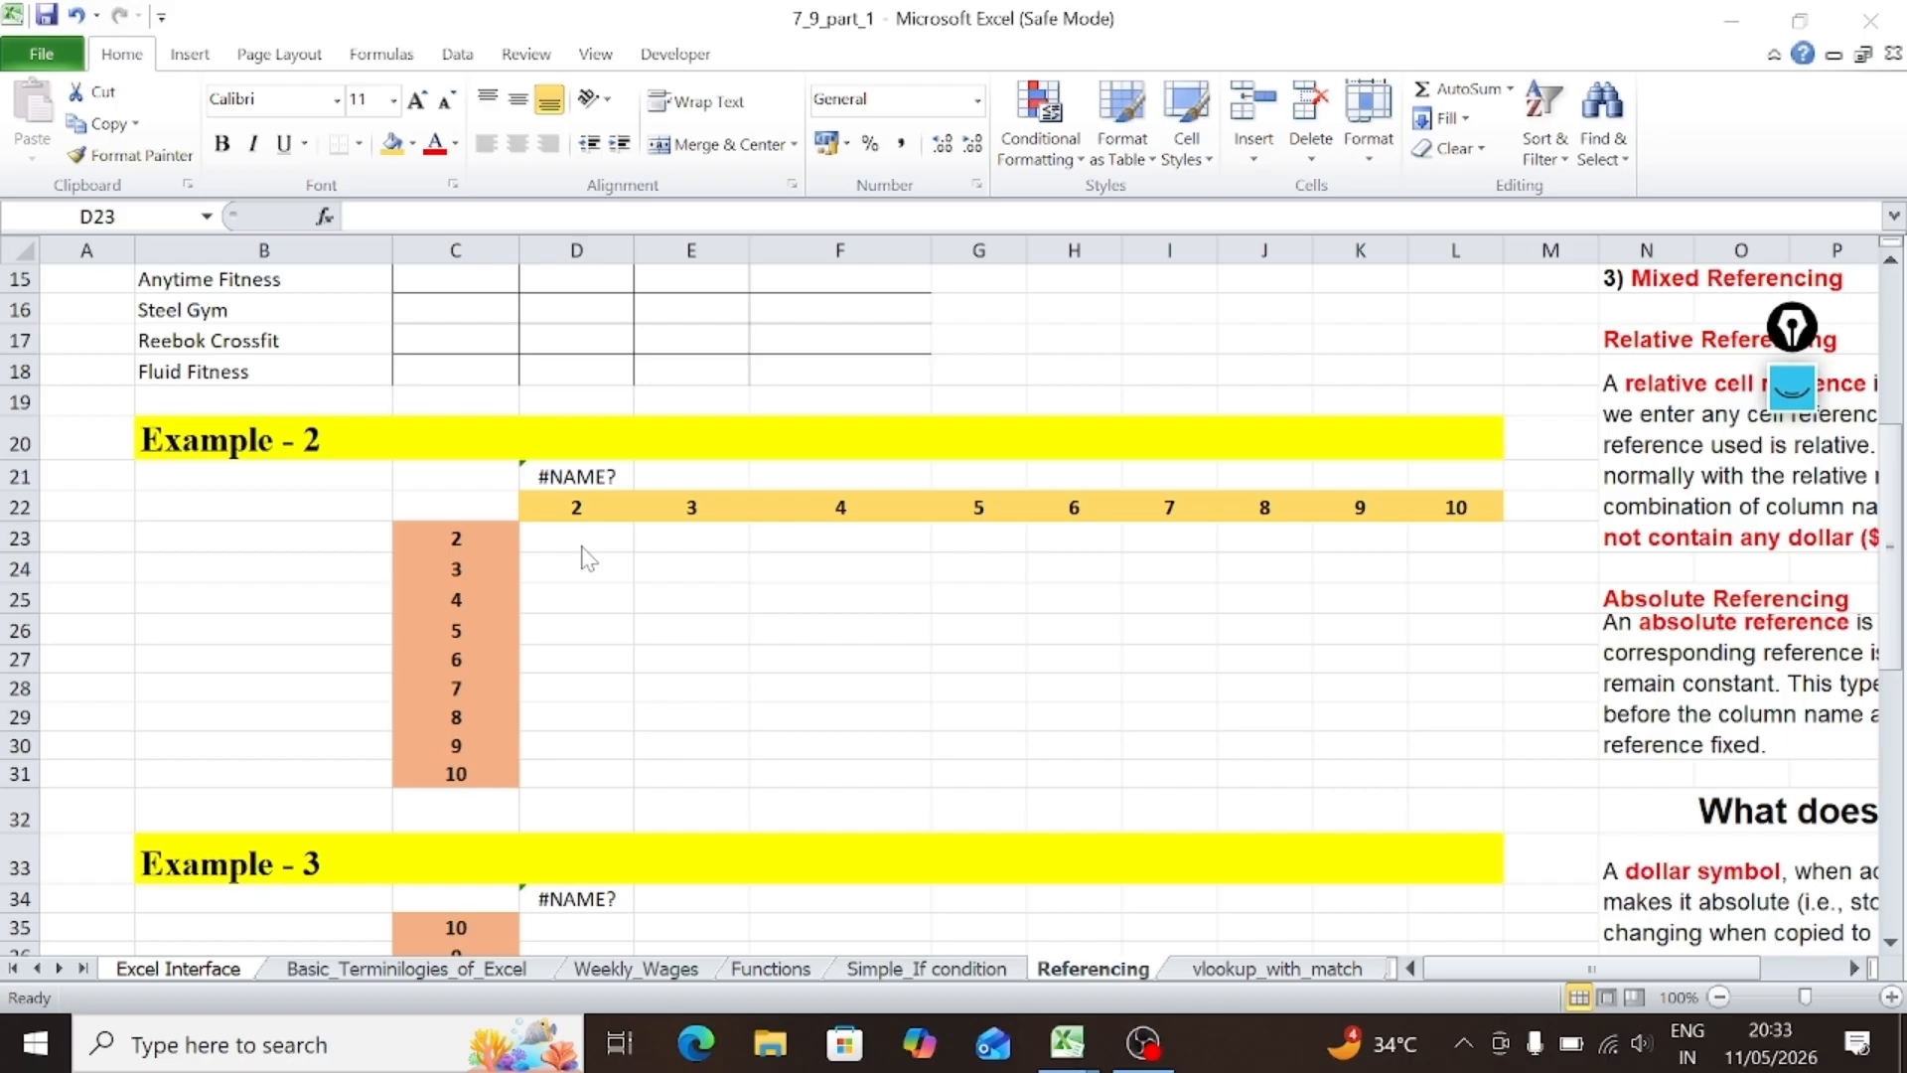
Step: Enter the formula =C23*D22 in cell D23 to multiply the first row heading by the first column heading
double_click(581, 546)
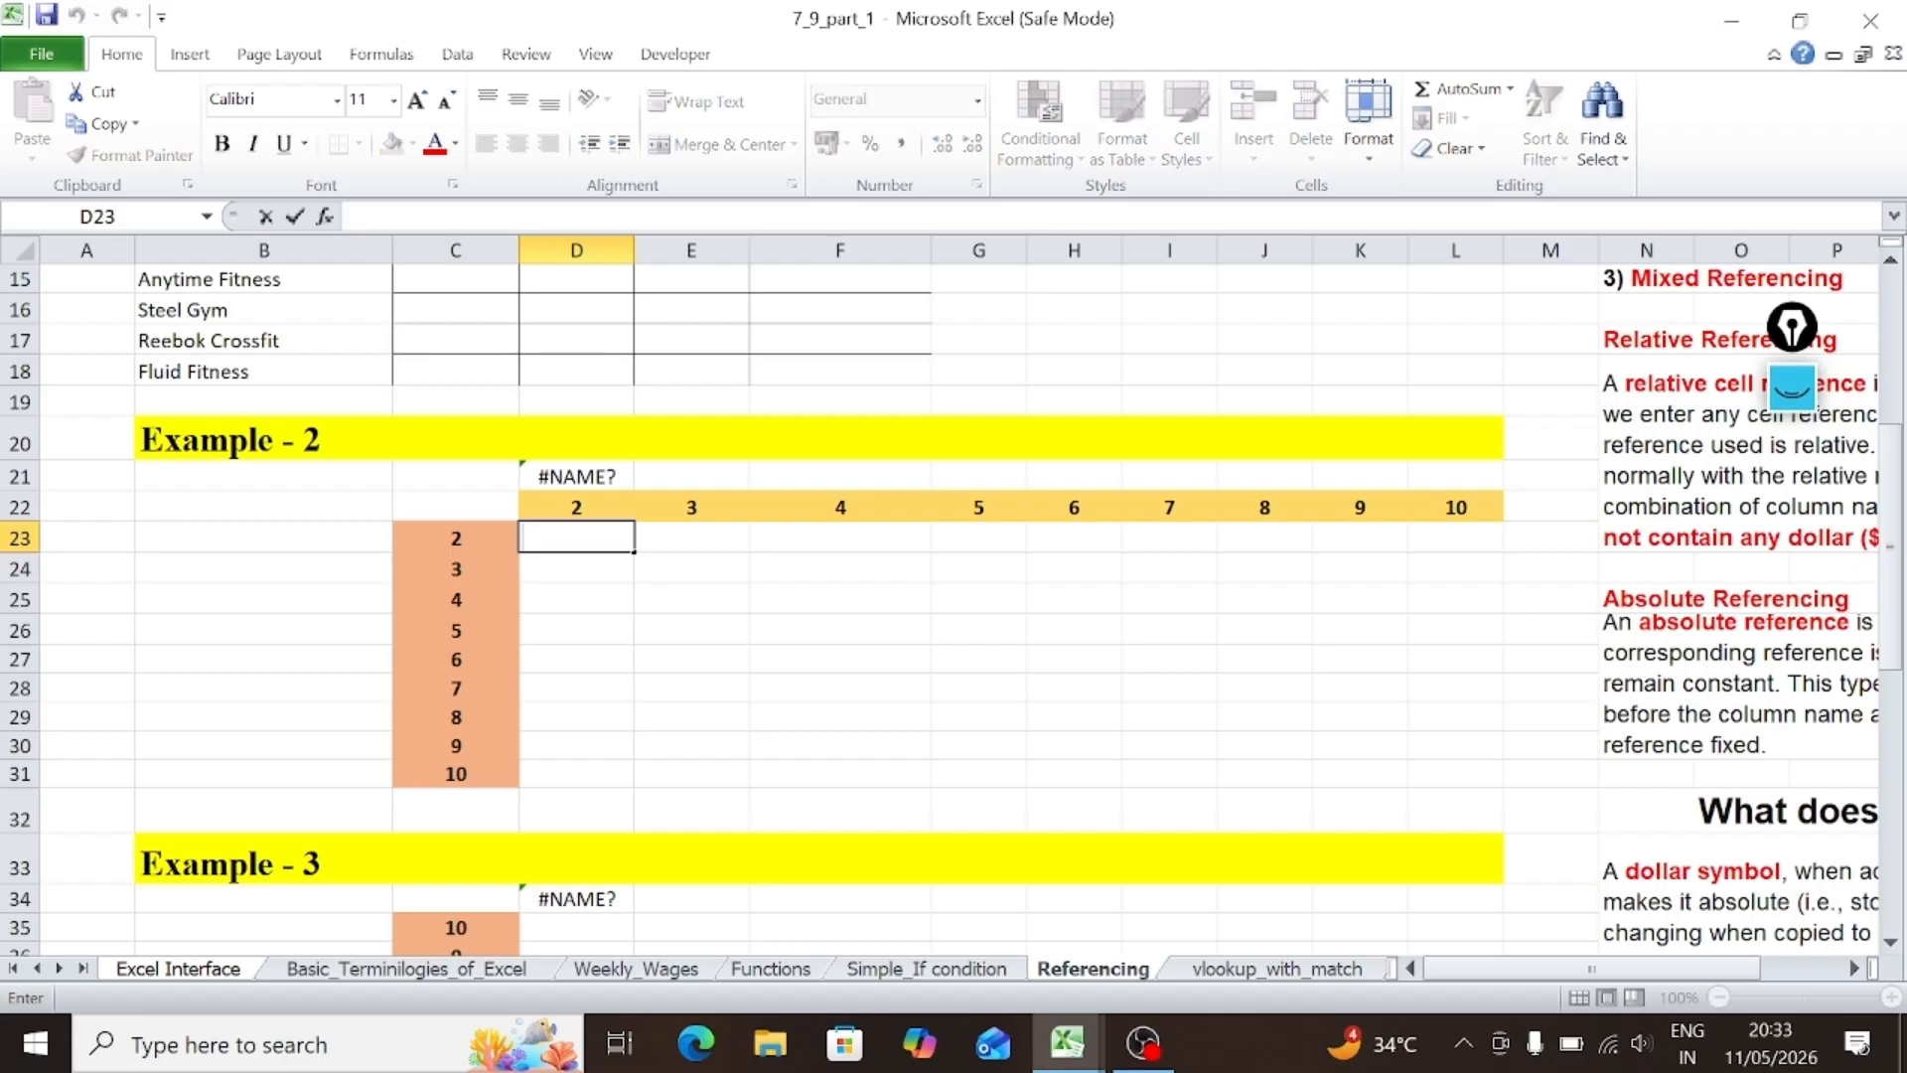
type("=")
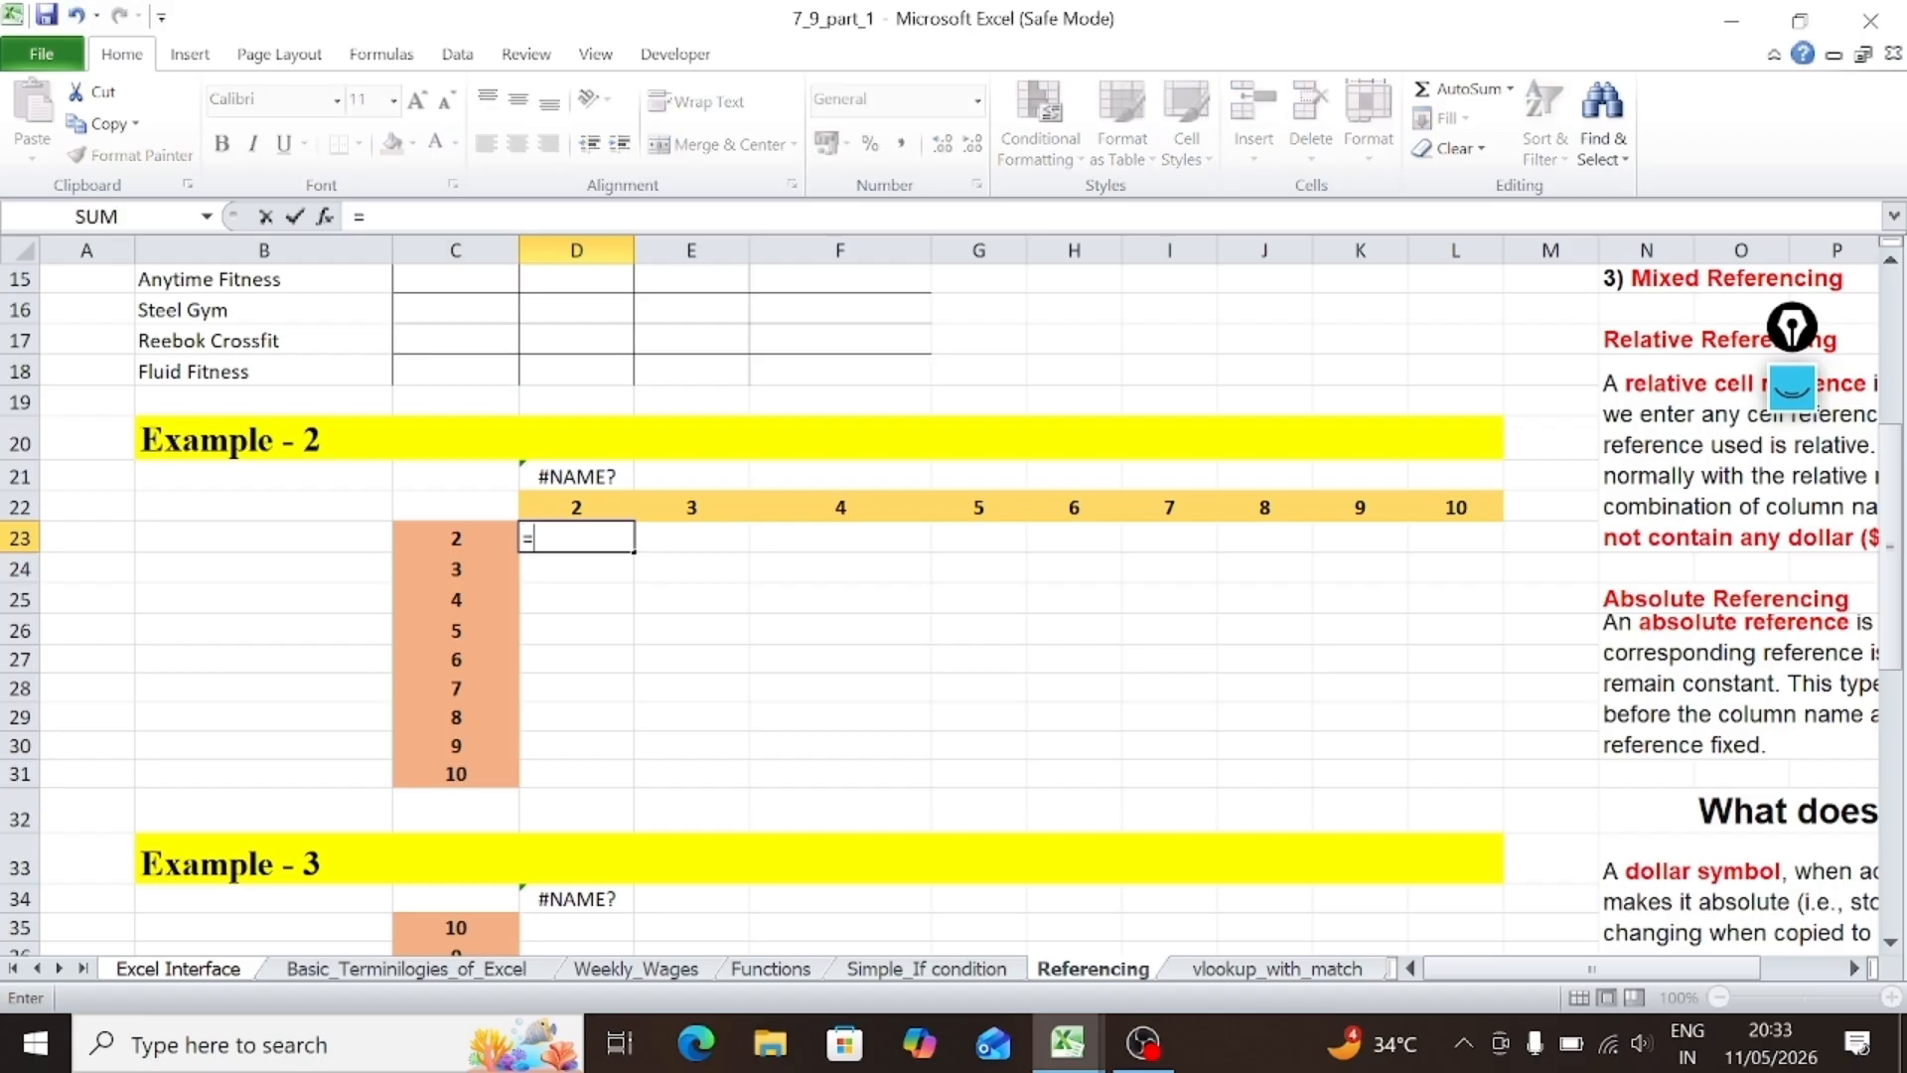
left_click(486, 536)
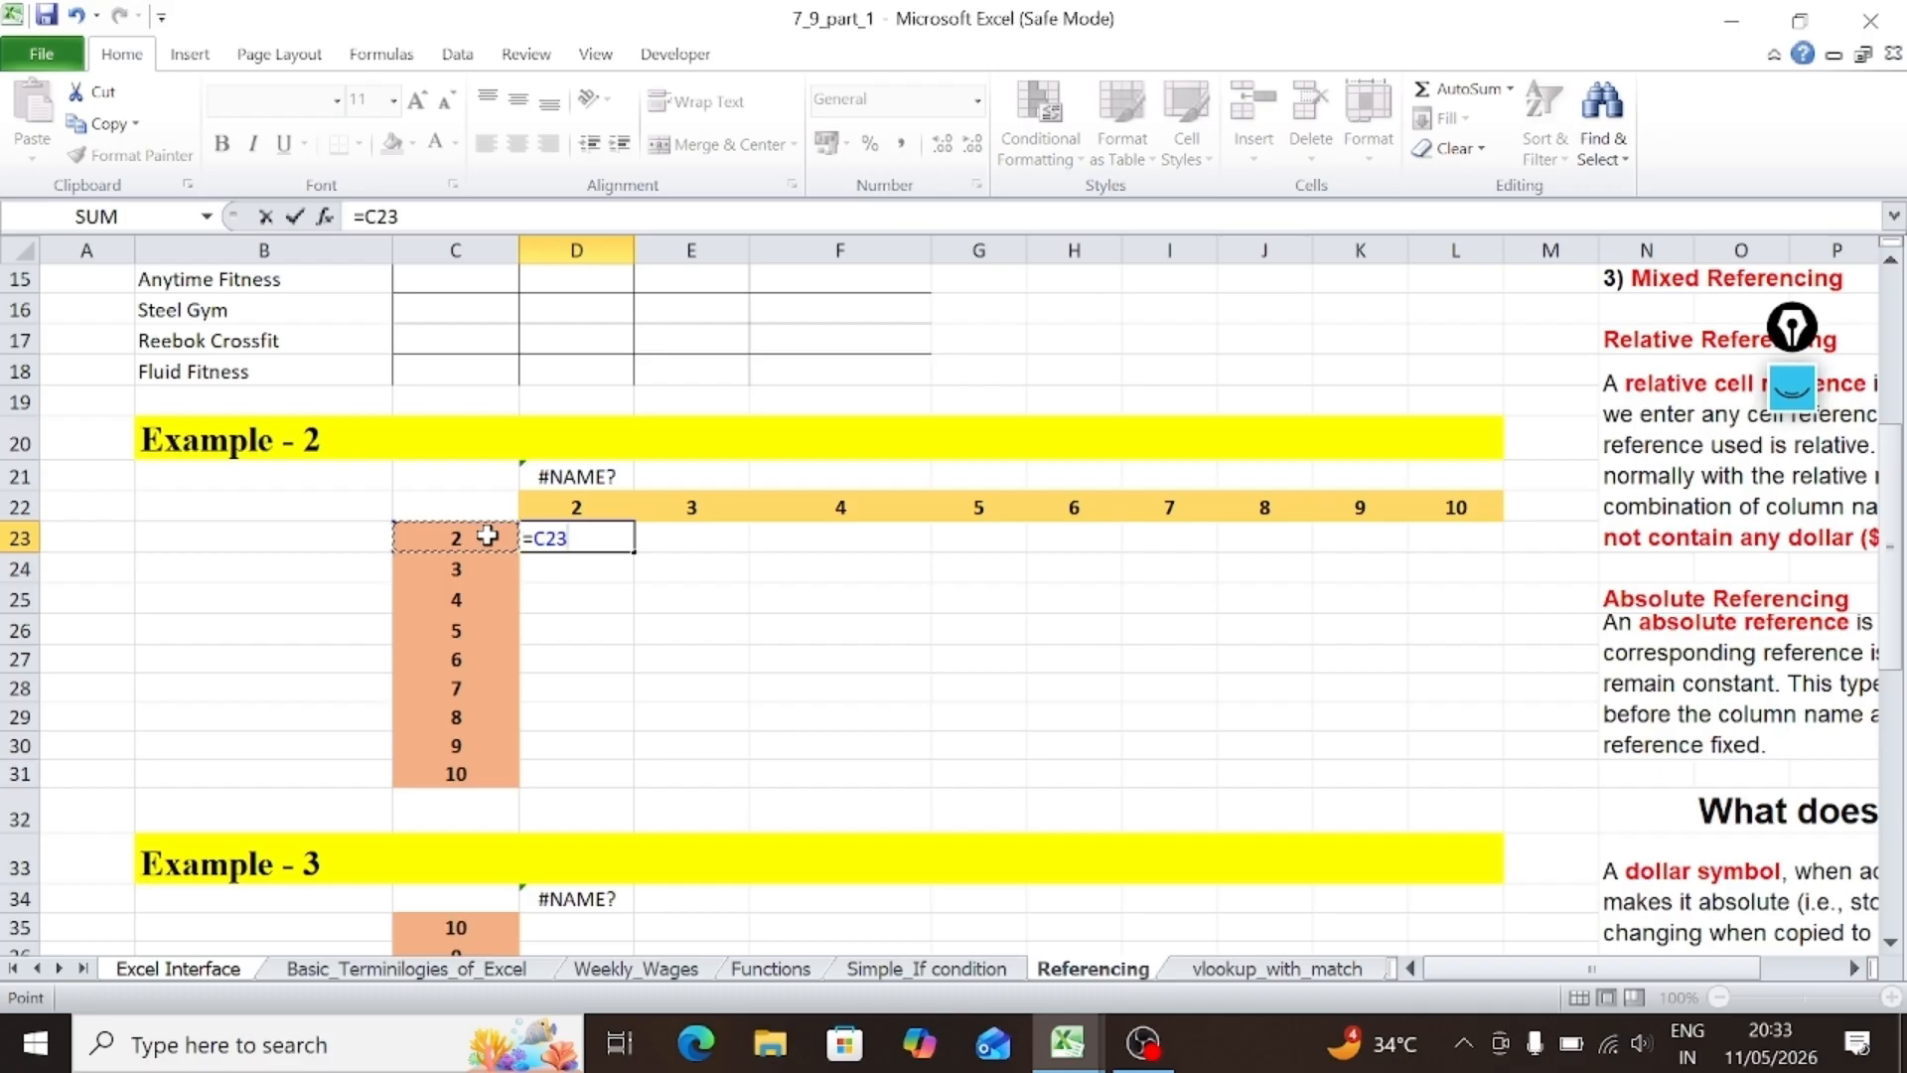
type("*")
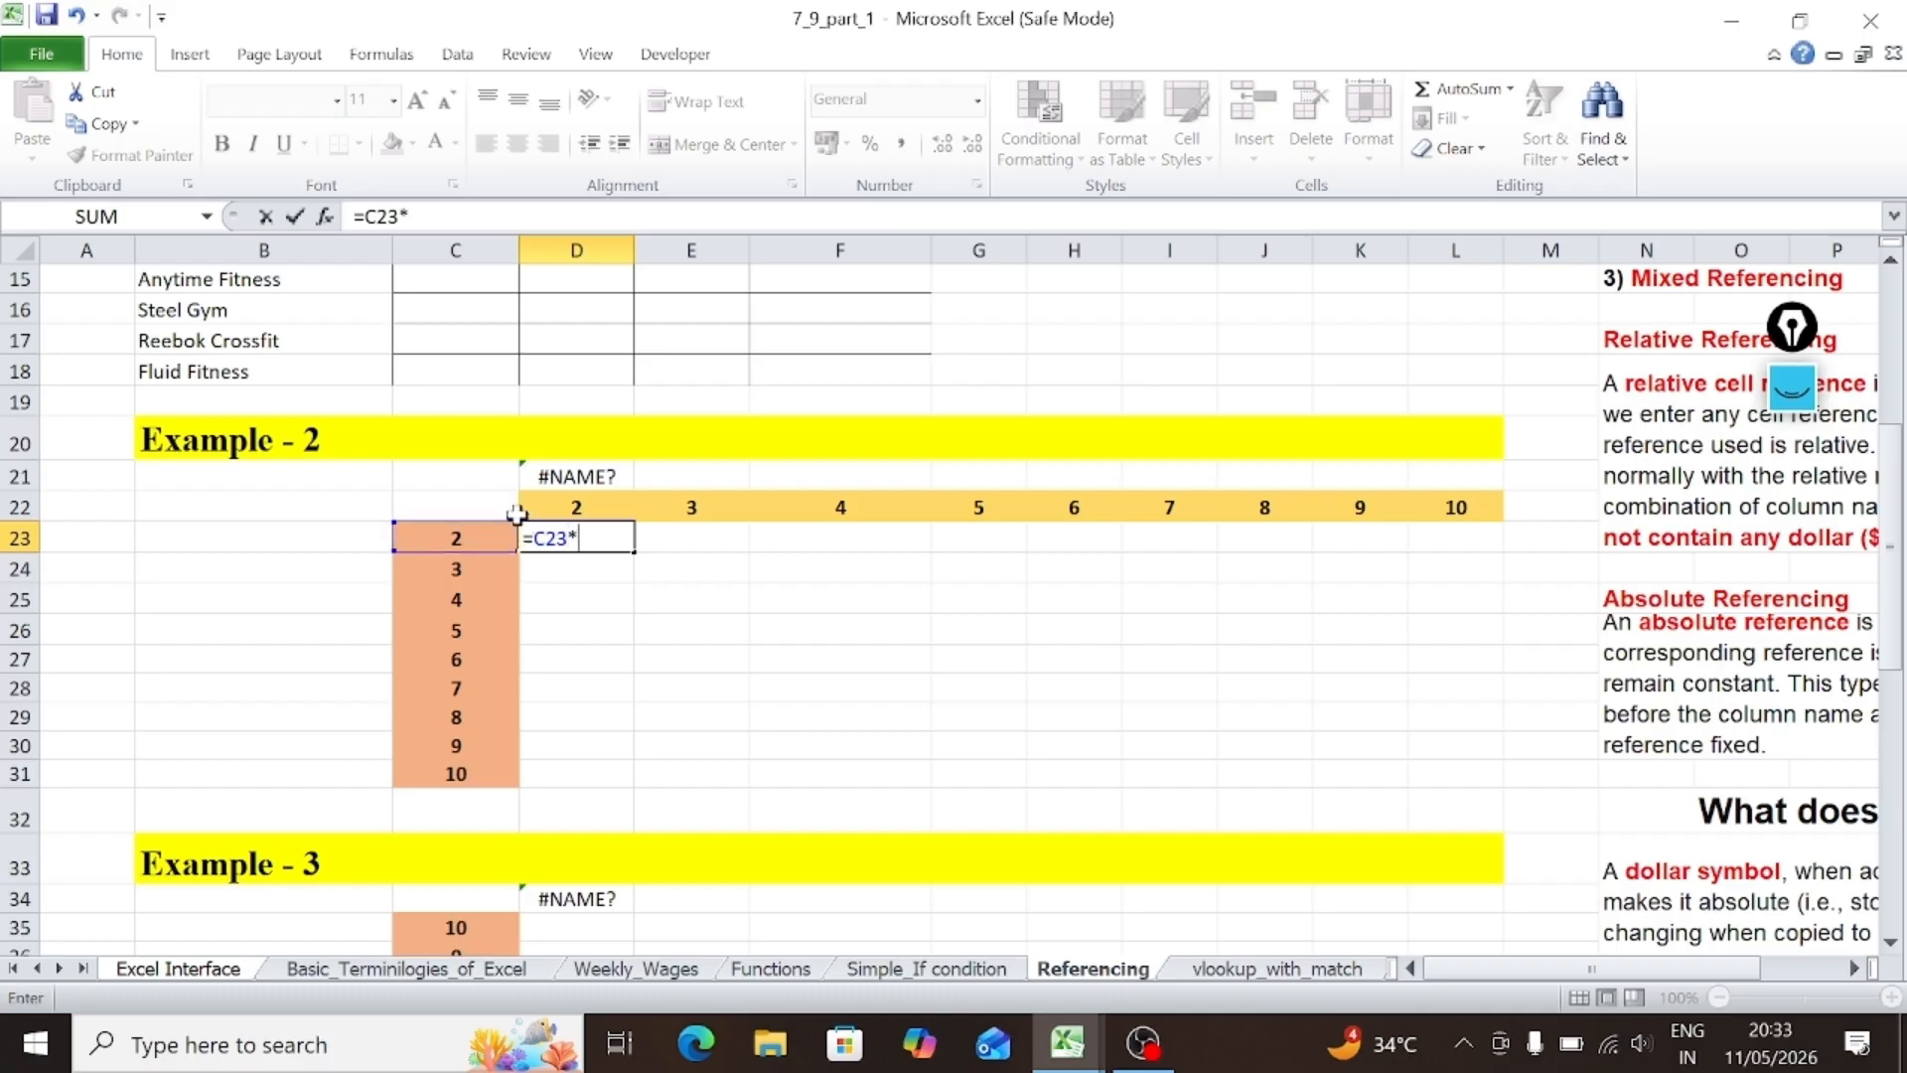
left_click(605, 504)
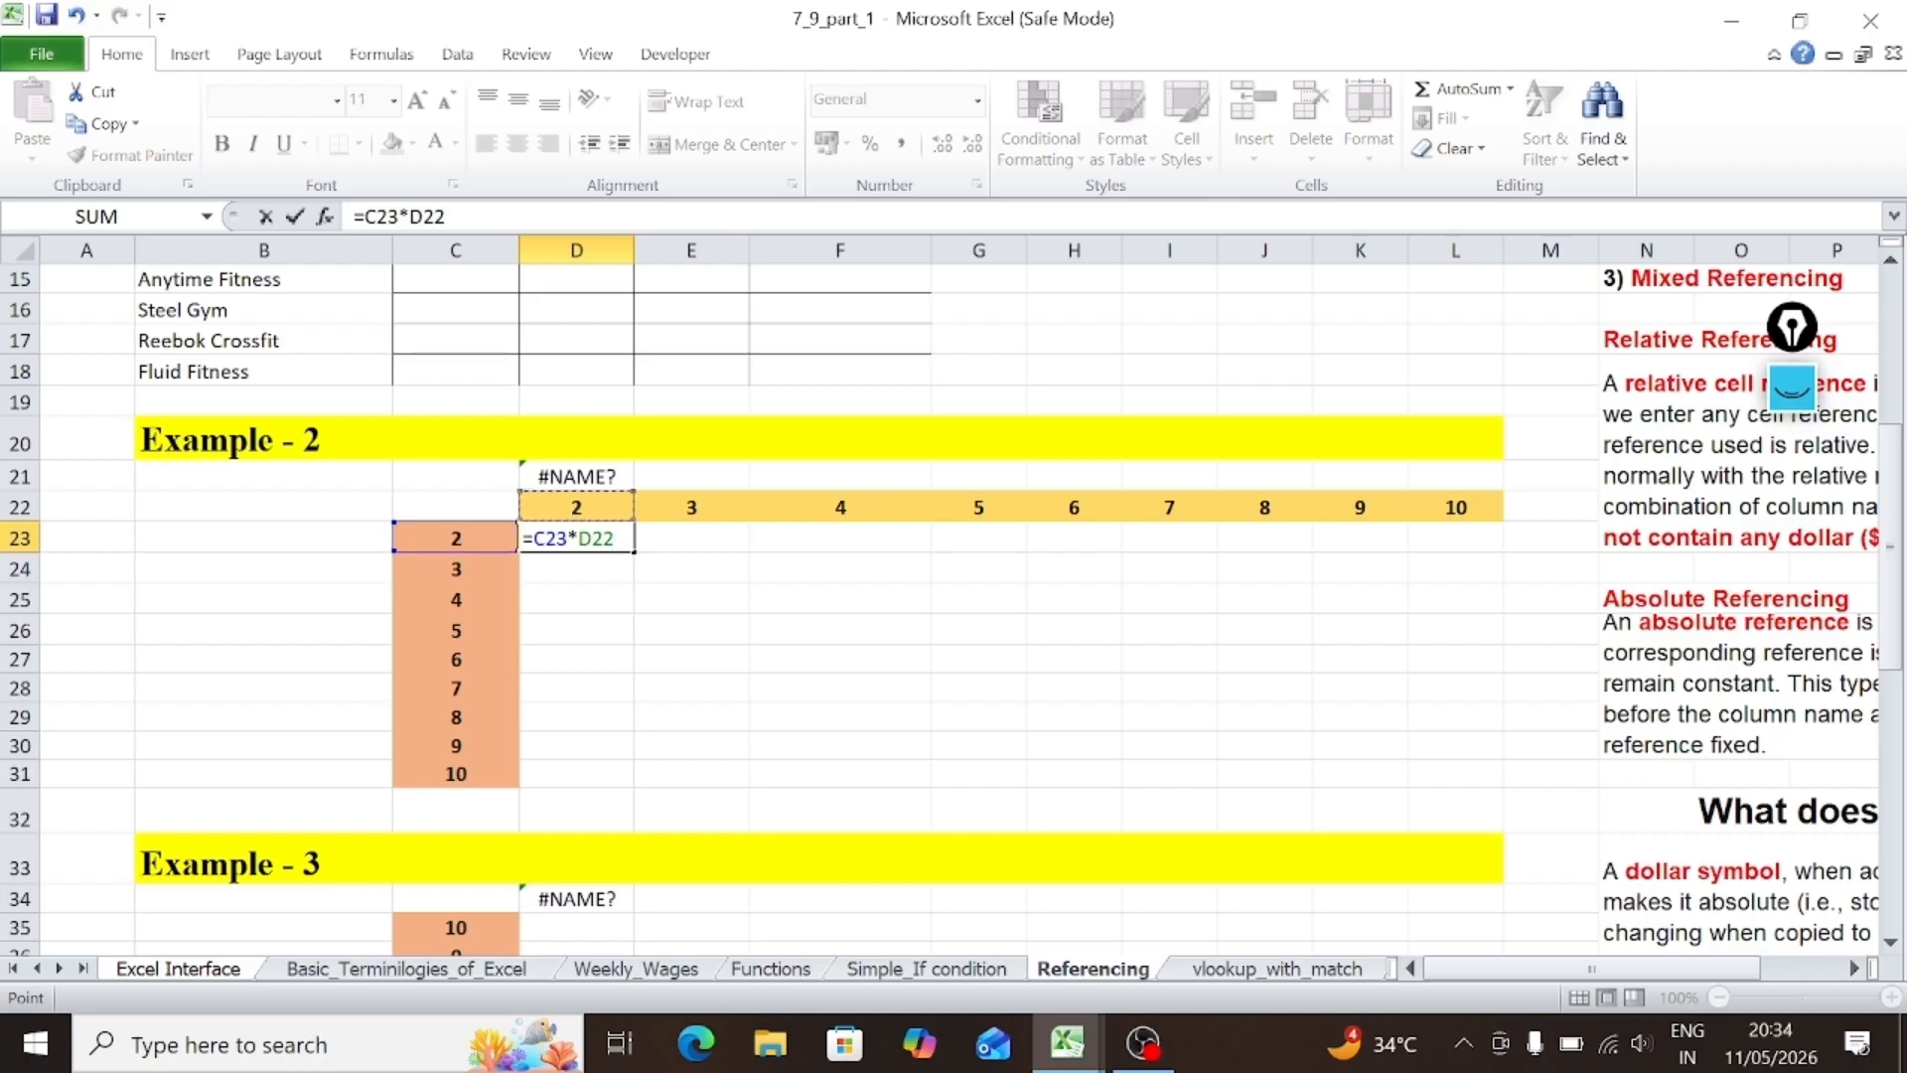
key("Return")
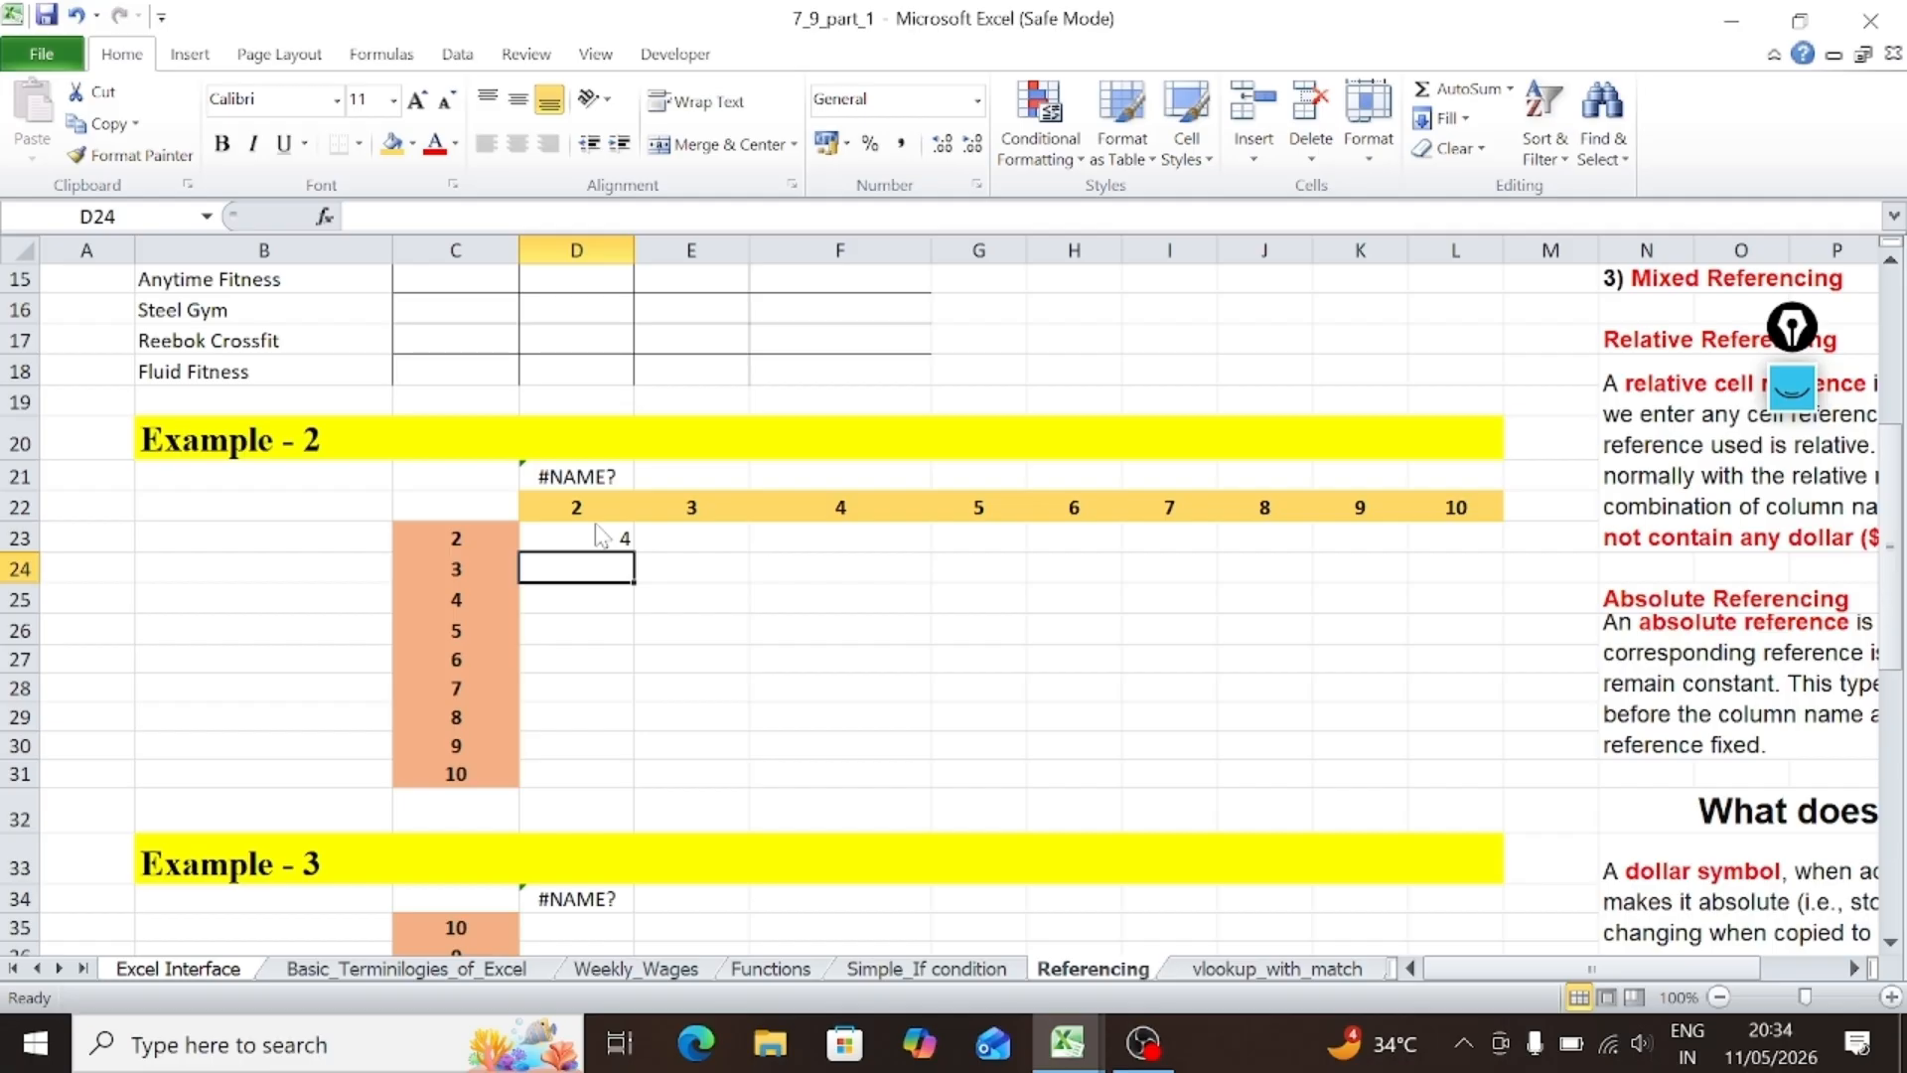
Step: Fill the relative formula in D23 down through D31
left_click(576, 541)
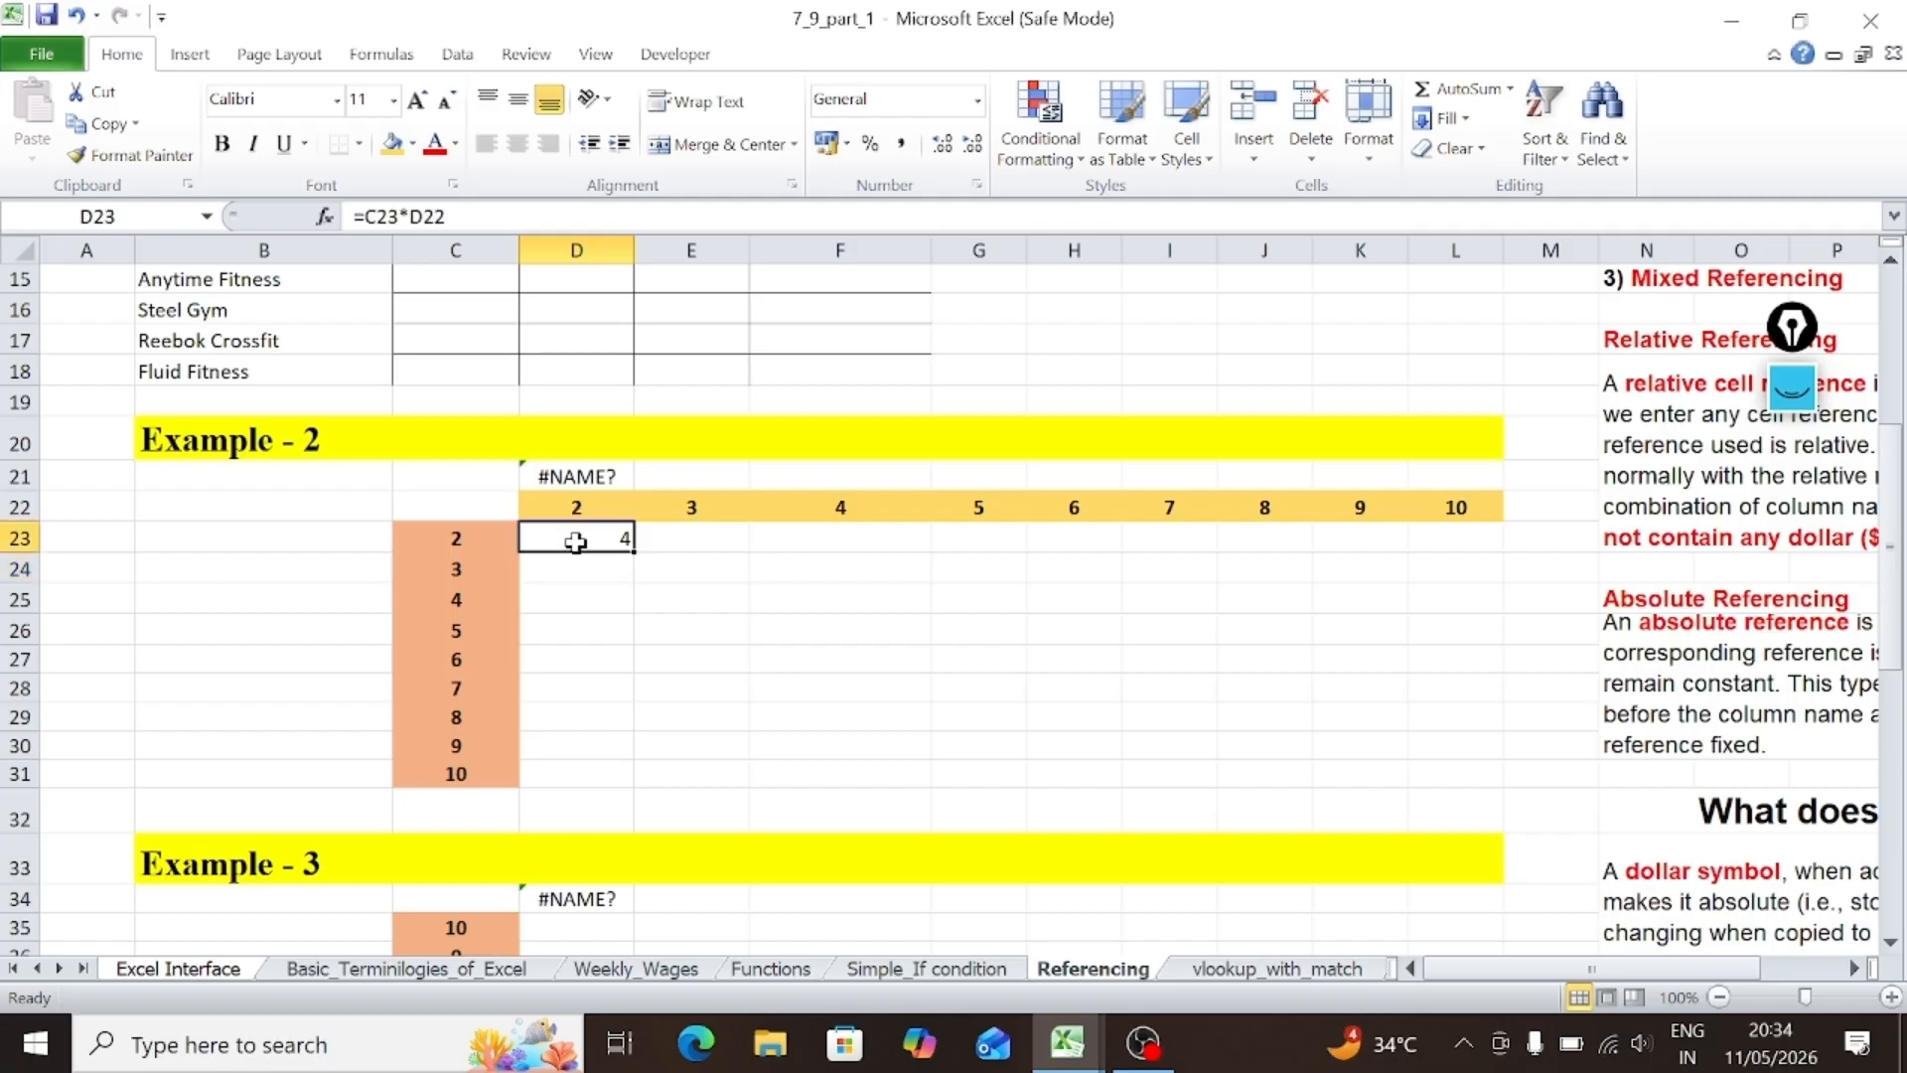
left_click_drag(632, 551, 626, 788)
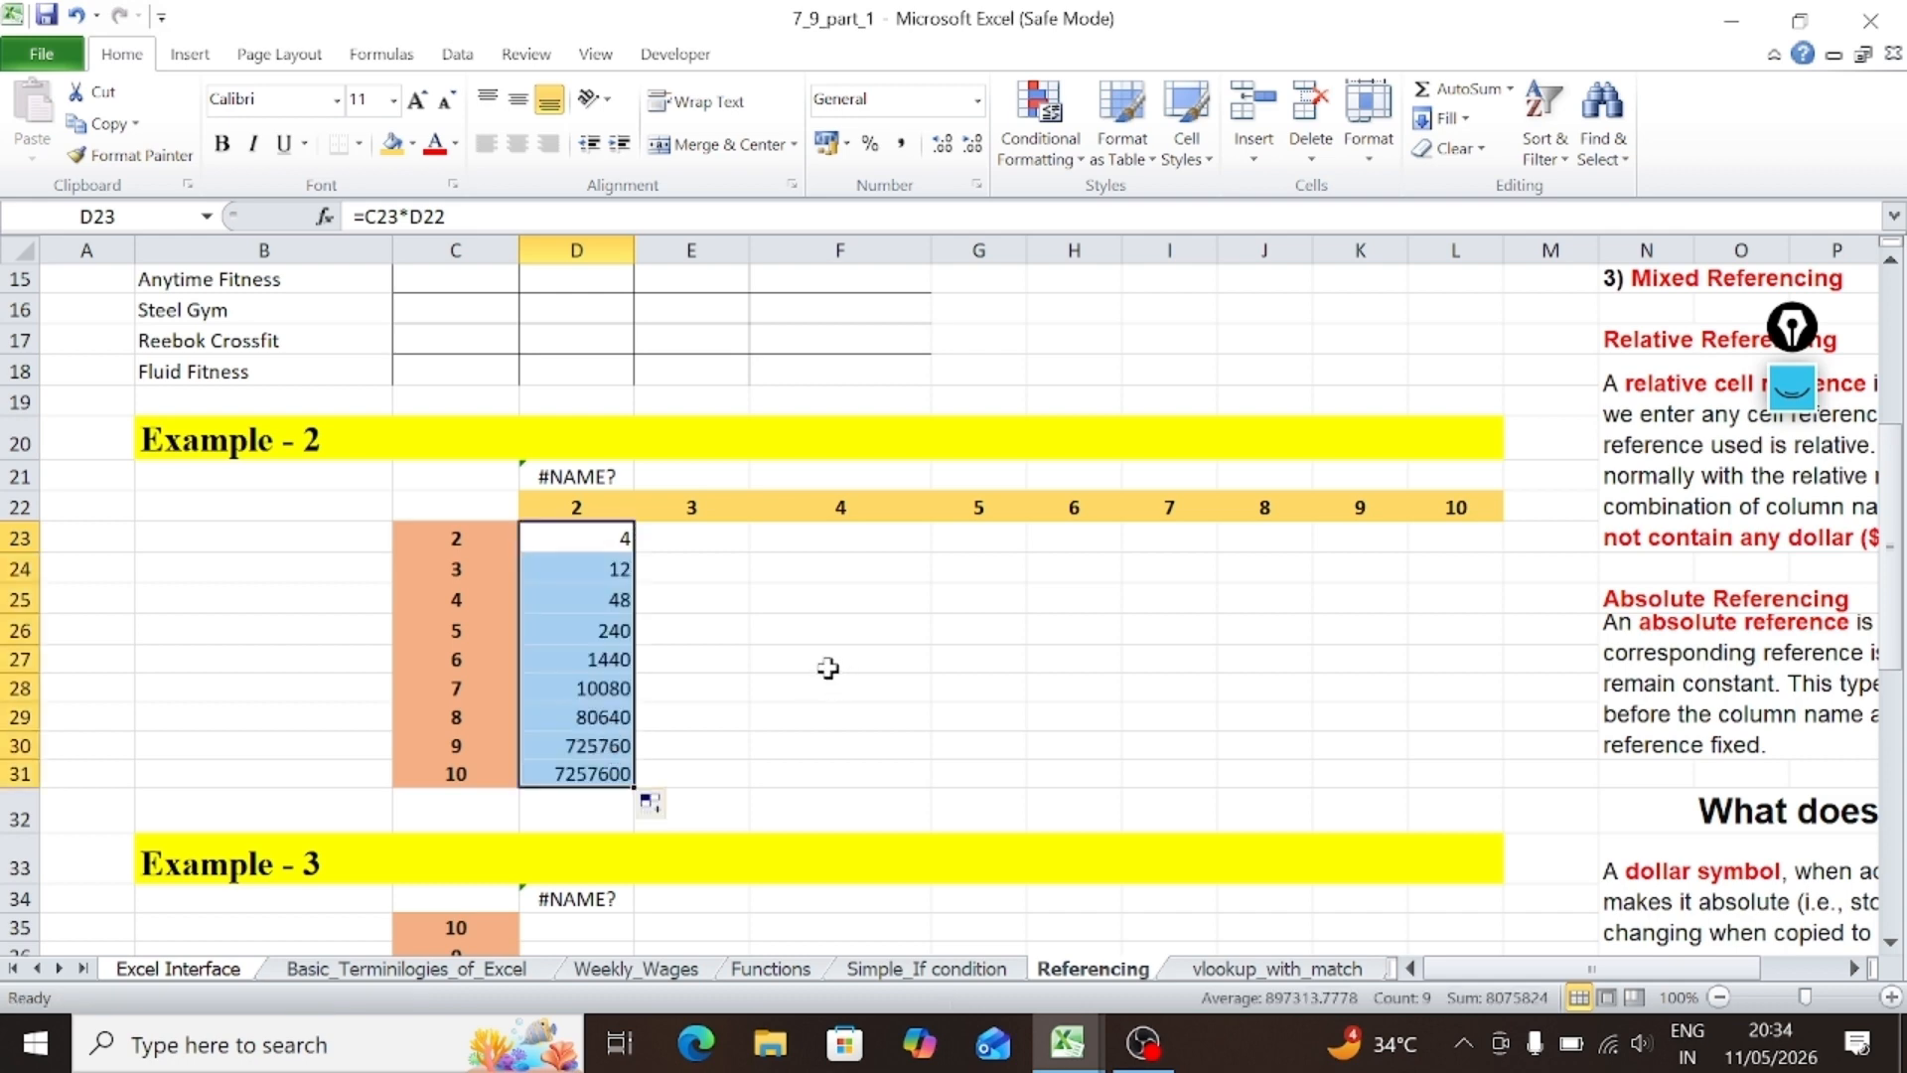
left_click(827, 666)
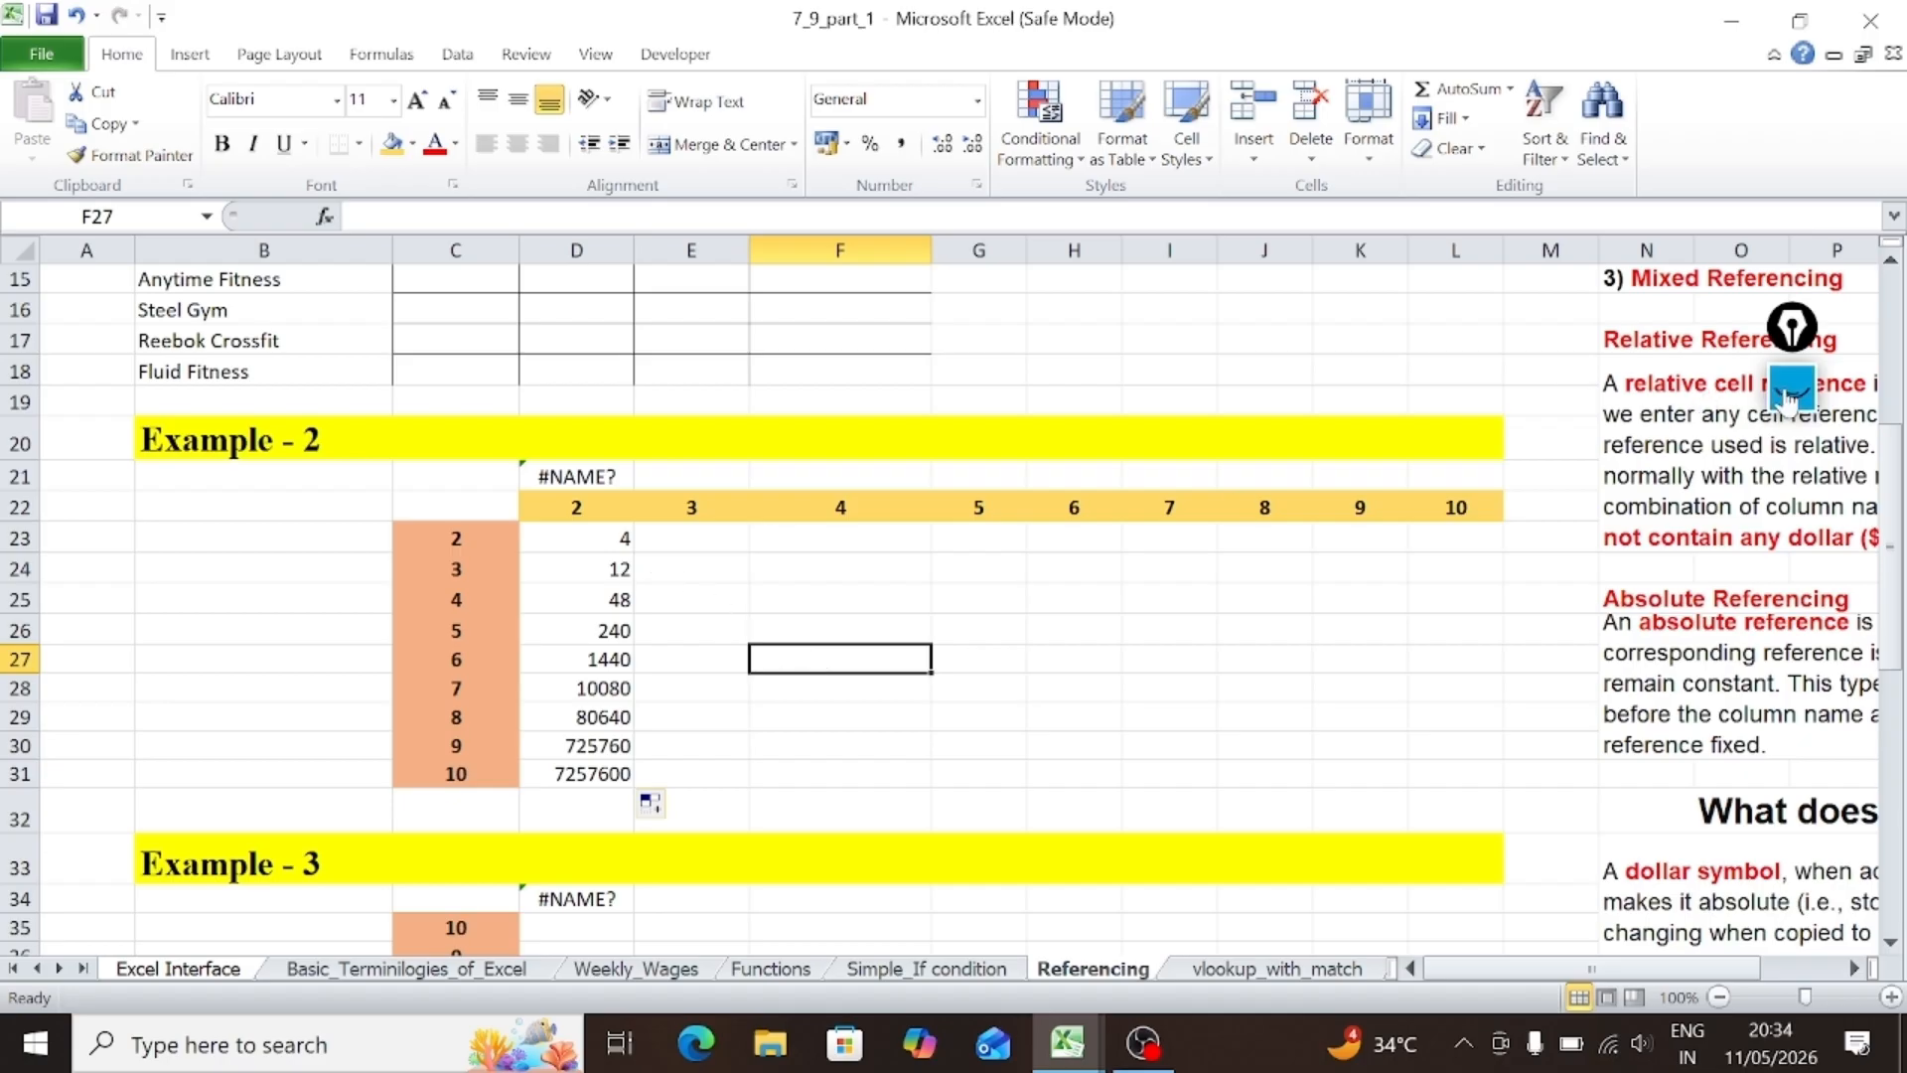
Step: Mark with the annotation pen how the D23 formula's references C23 and D22 shift down one row to C24 and D23
left_click(1788, 395)
left_click(1792, 522)
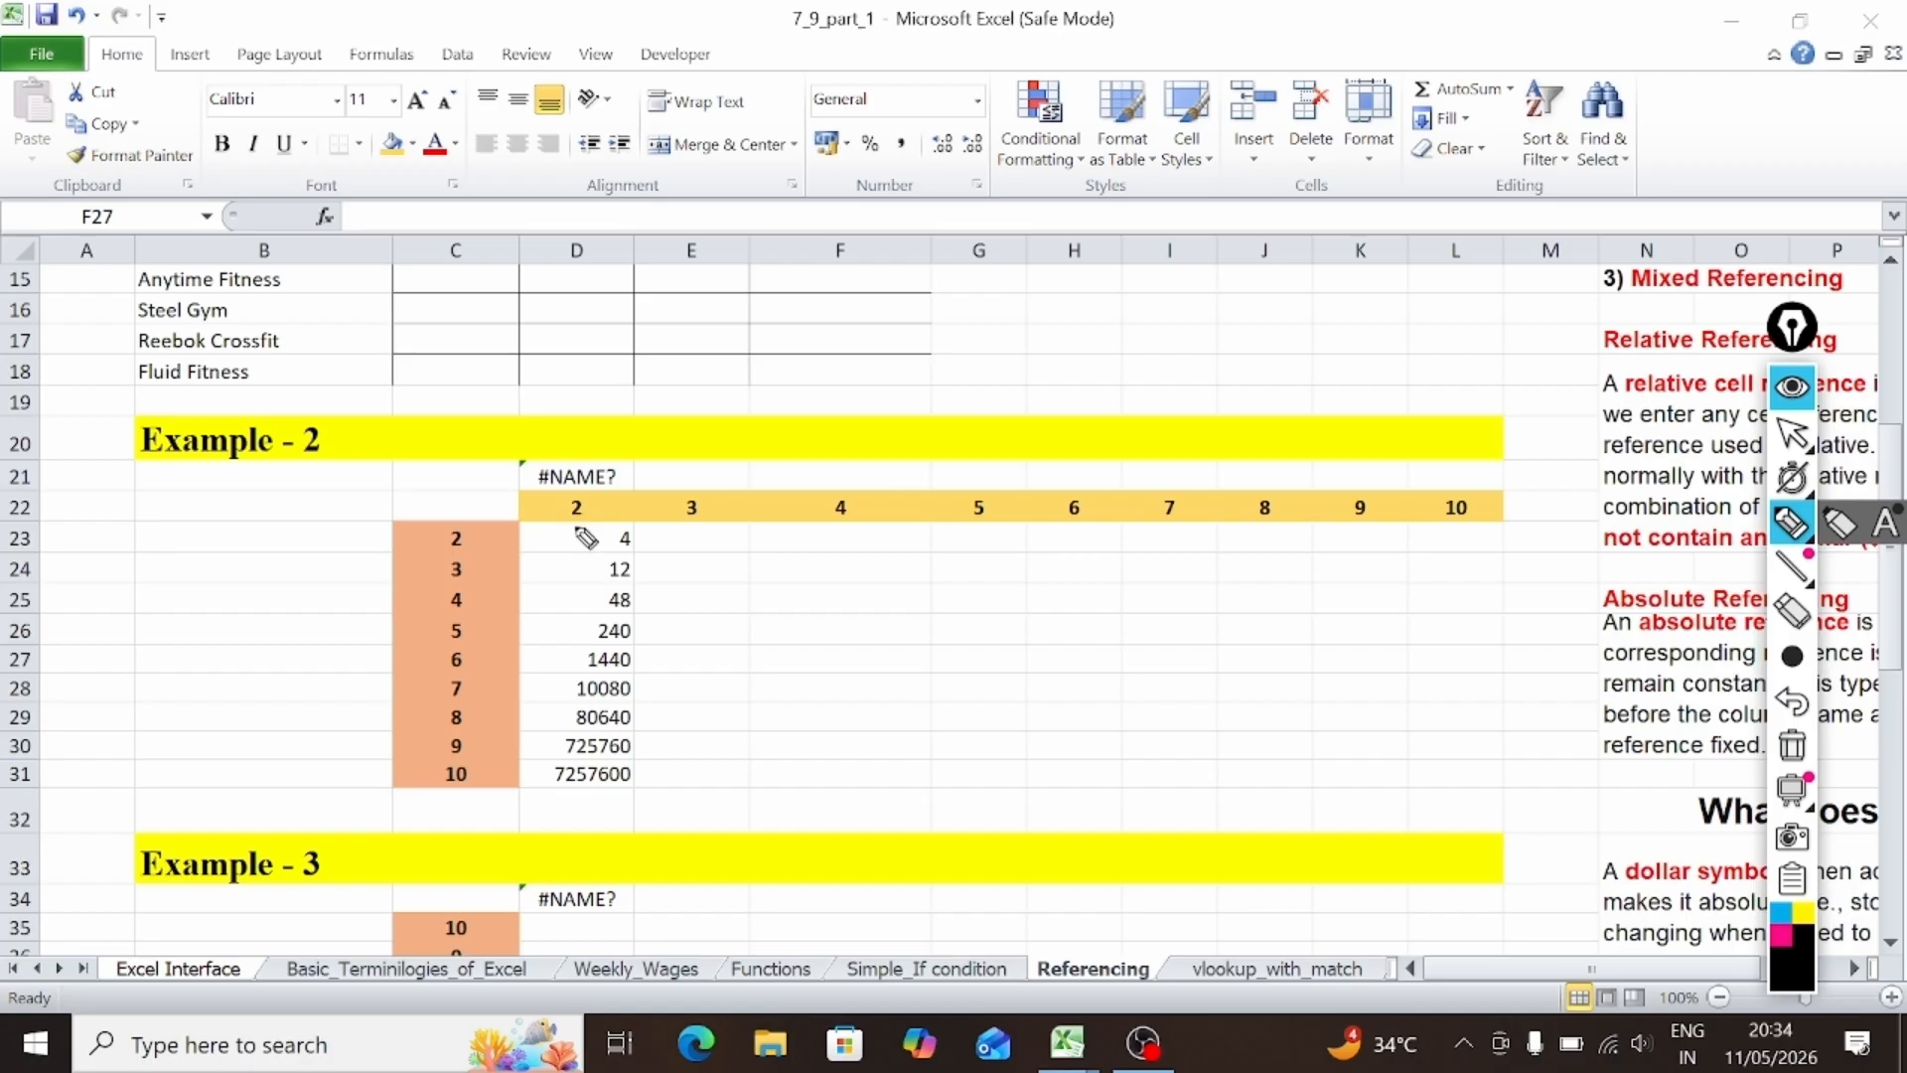
mouse_move(542, 535)
left_mouse_down()
mouse_move(600, 536)
mouse_move(566, 502)
mouse_move(475, 539)
mouse_move(564, 513)
left_mouse_up()
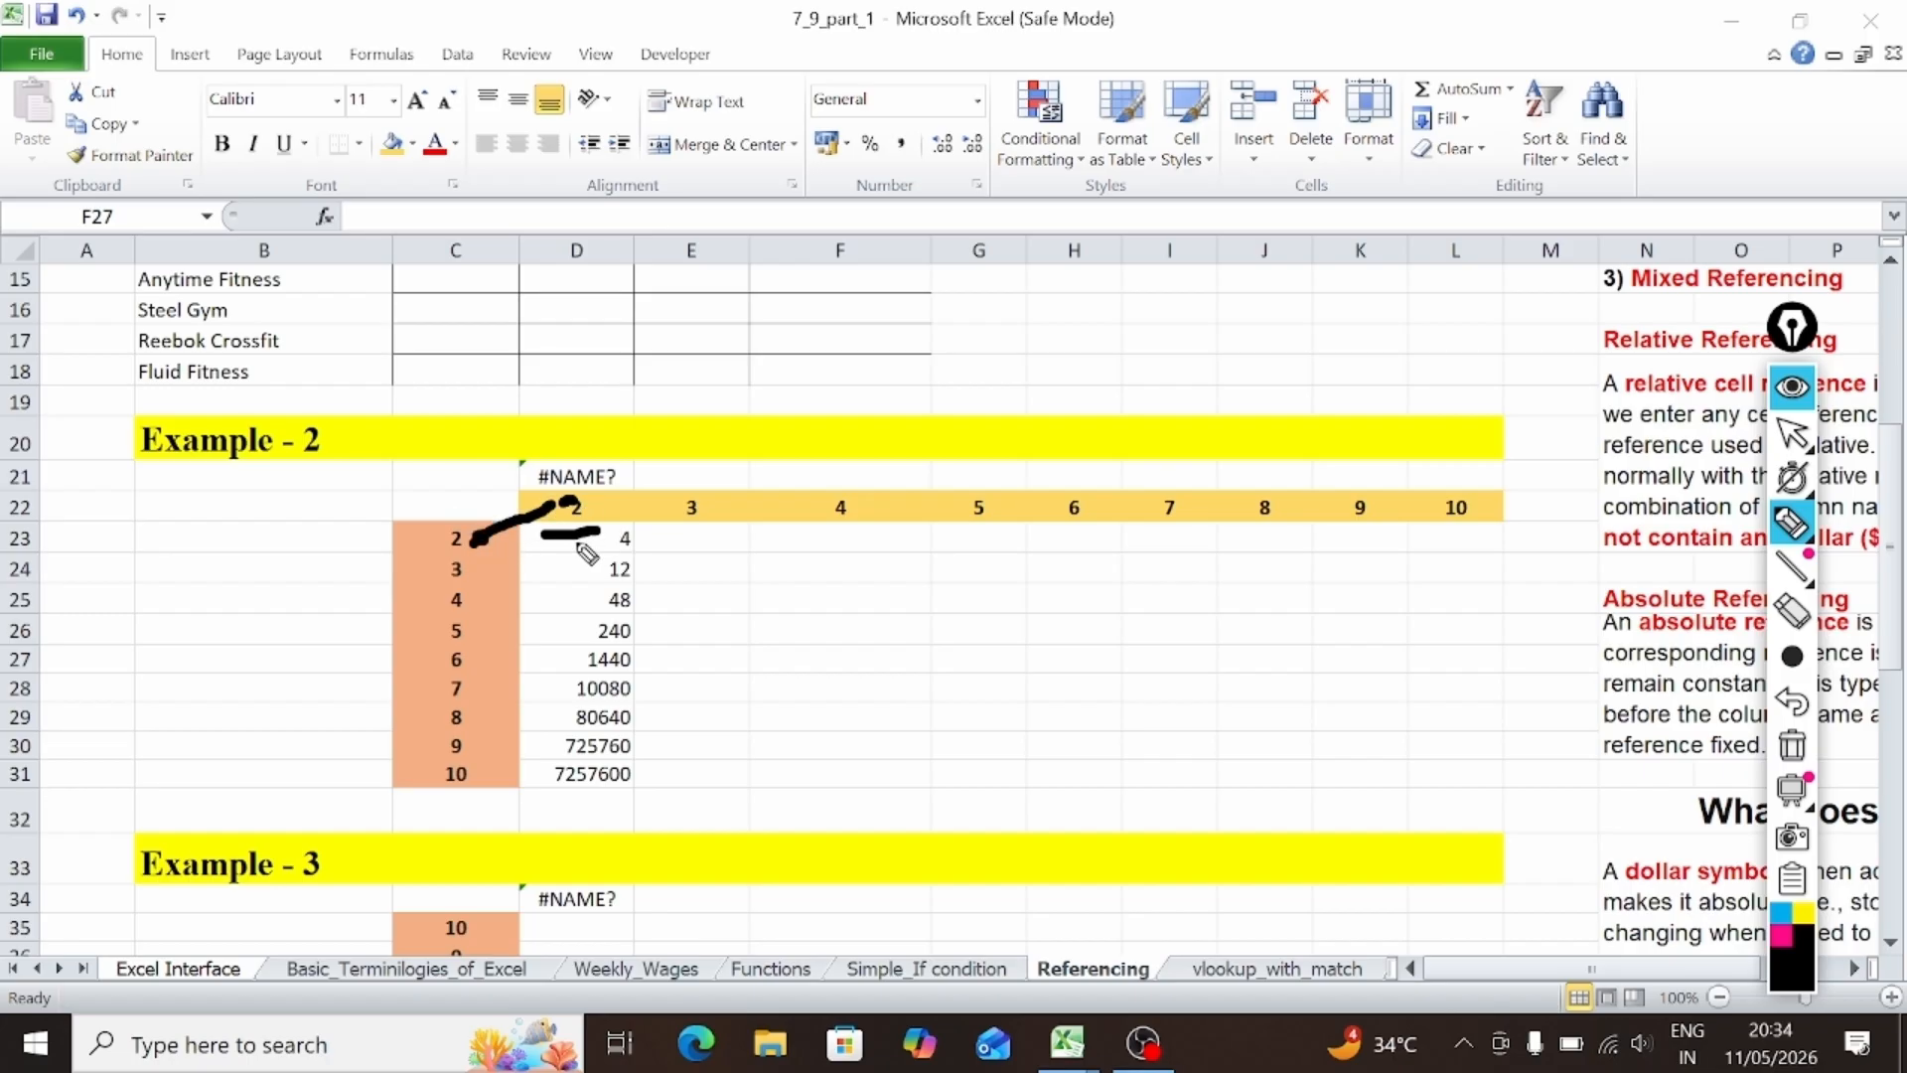
mouse_move(593, 536)
left_mouse_down()
mouse_move(557, 582)
mouse_move(586, 588)
left_mouse_up()
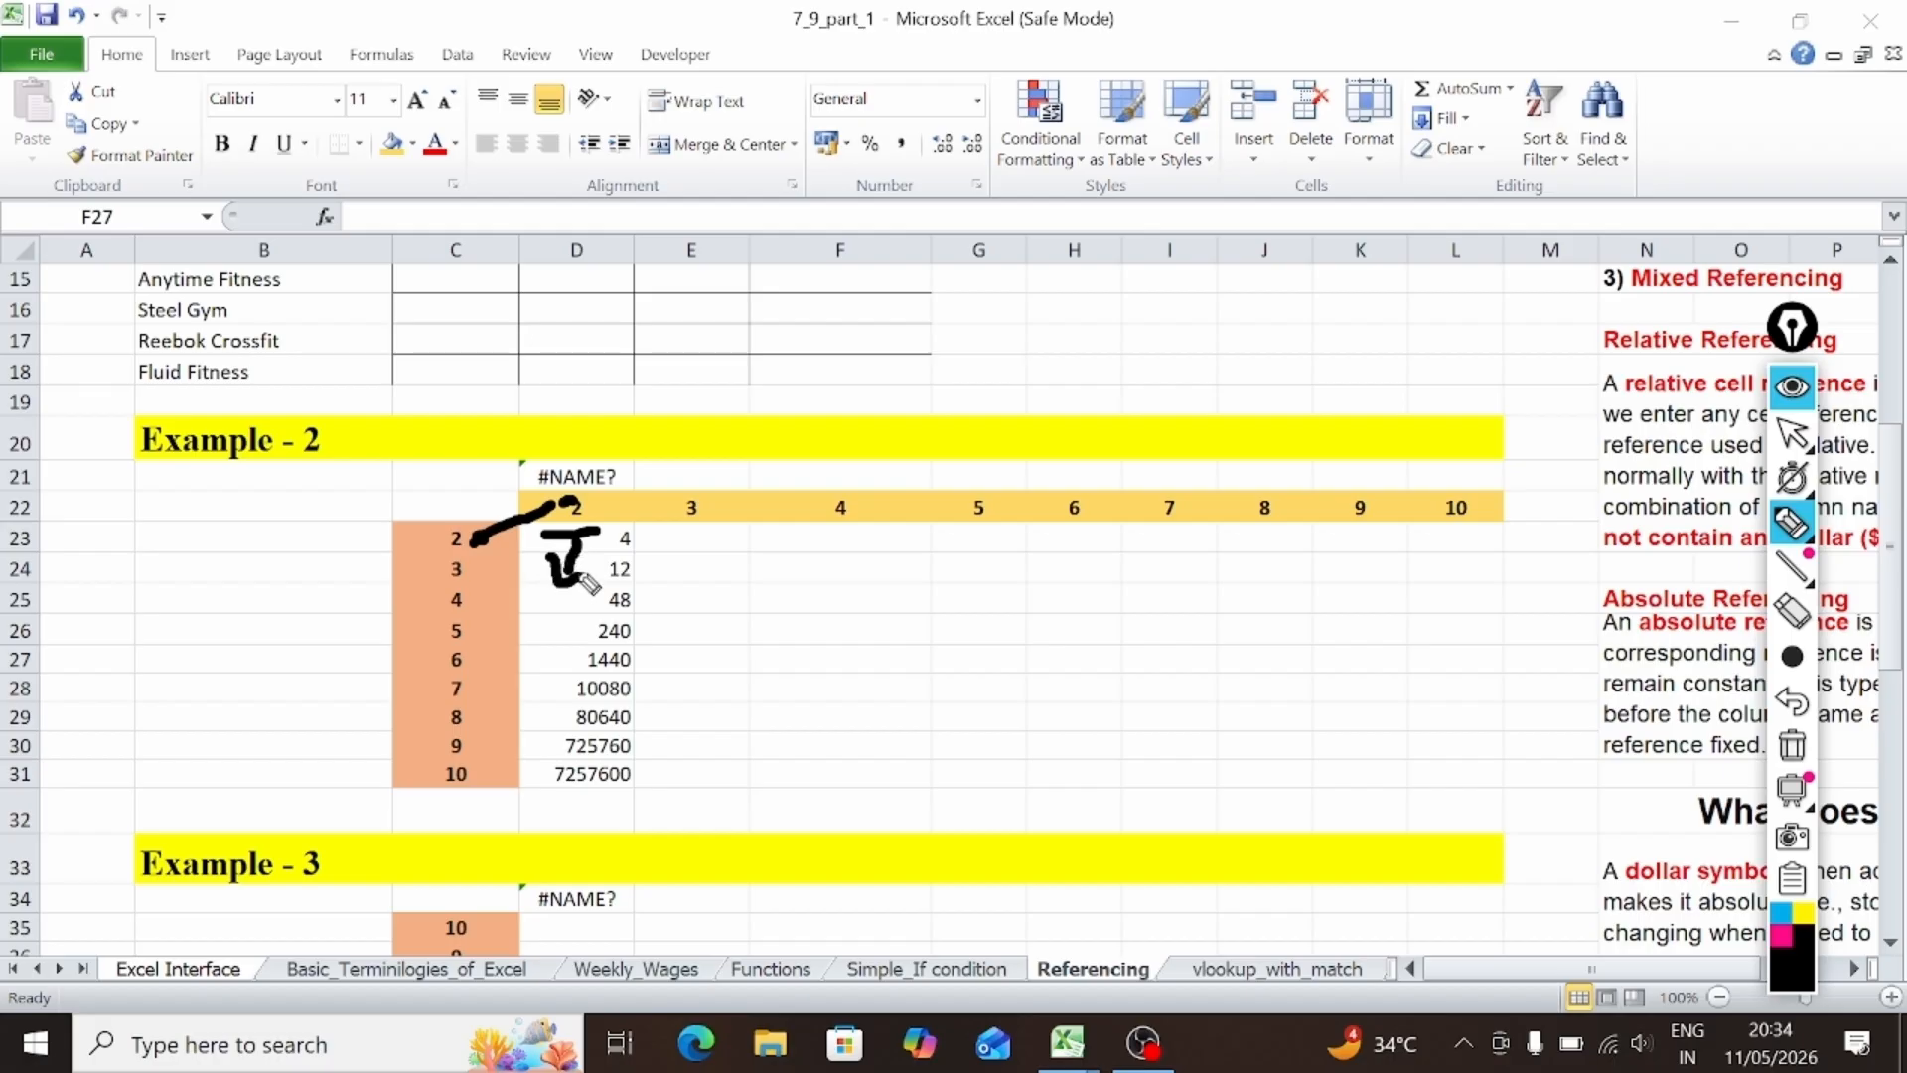
left_click_drag(430, 536, 432, 558)
left_click_drag(603, 499, 605, 541)
mouse_move(409, 551)
left_mouse_down()
mouse_move(490, 557)
mouse_move(497, 586)
mouse_move(501, 548)
mouse_move(641, 548)
mouse_move(655, 513)
mouse_move(653, 546)
left_mouse_up()
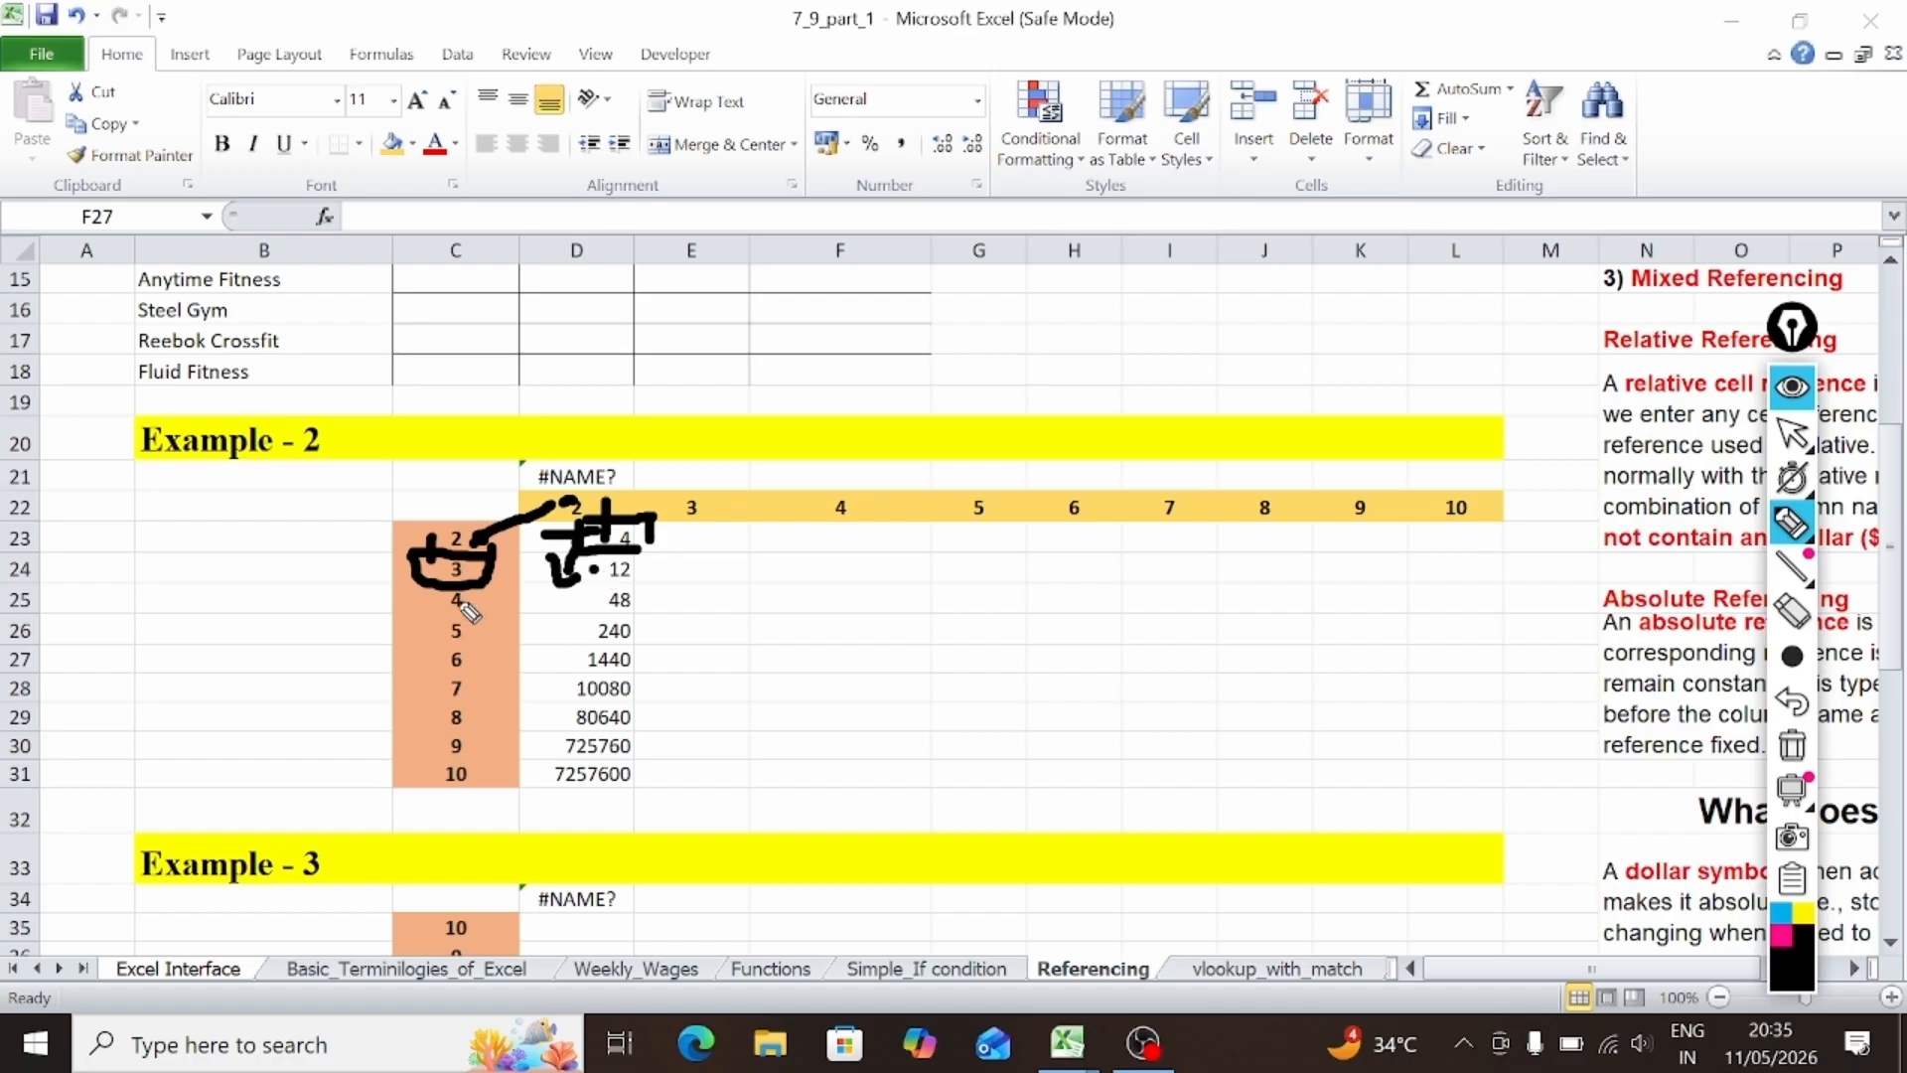
left_click_drag(488, 594, 594, 570)
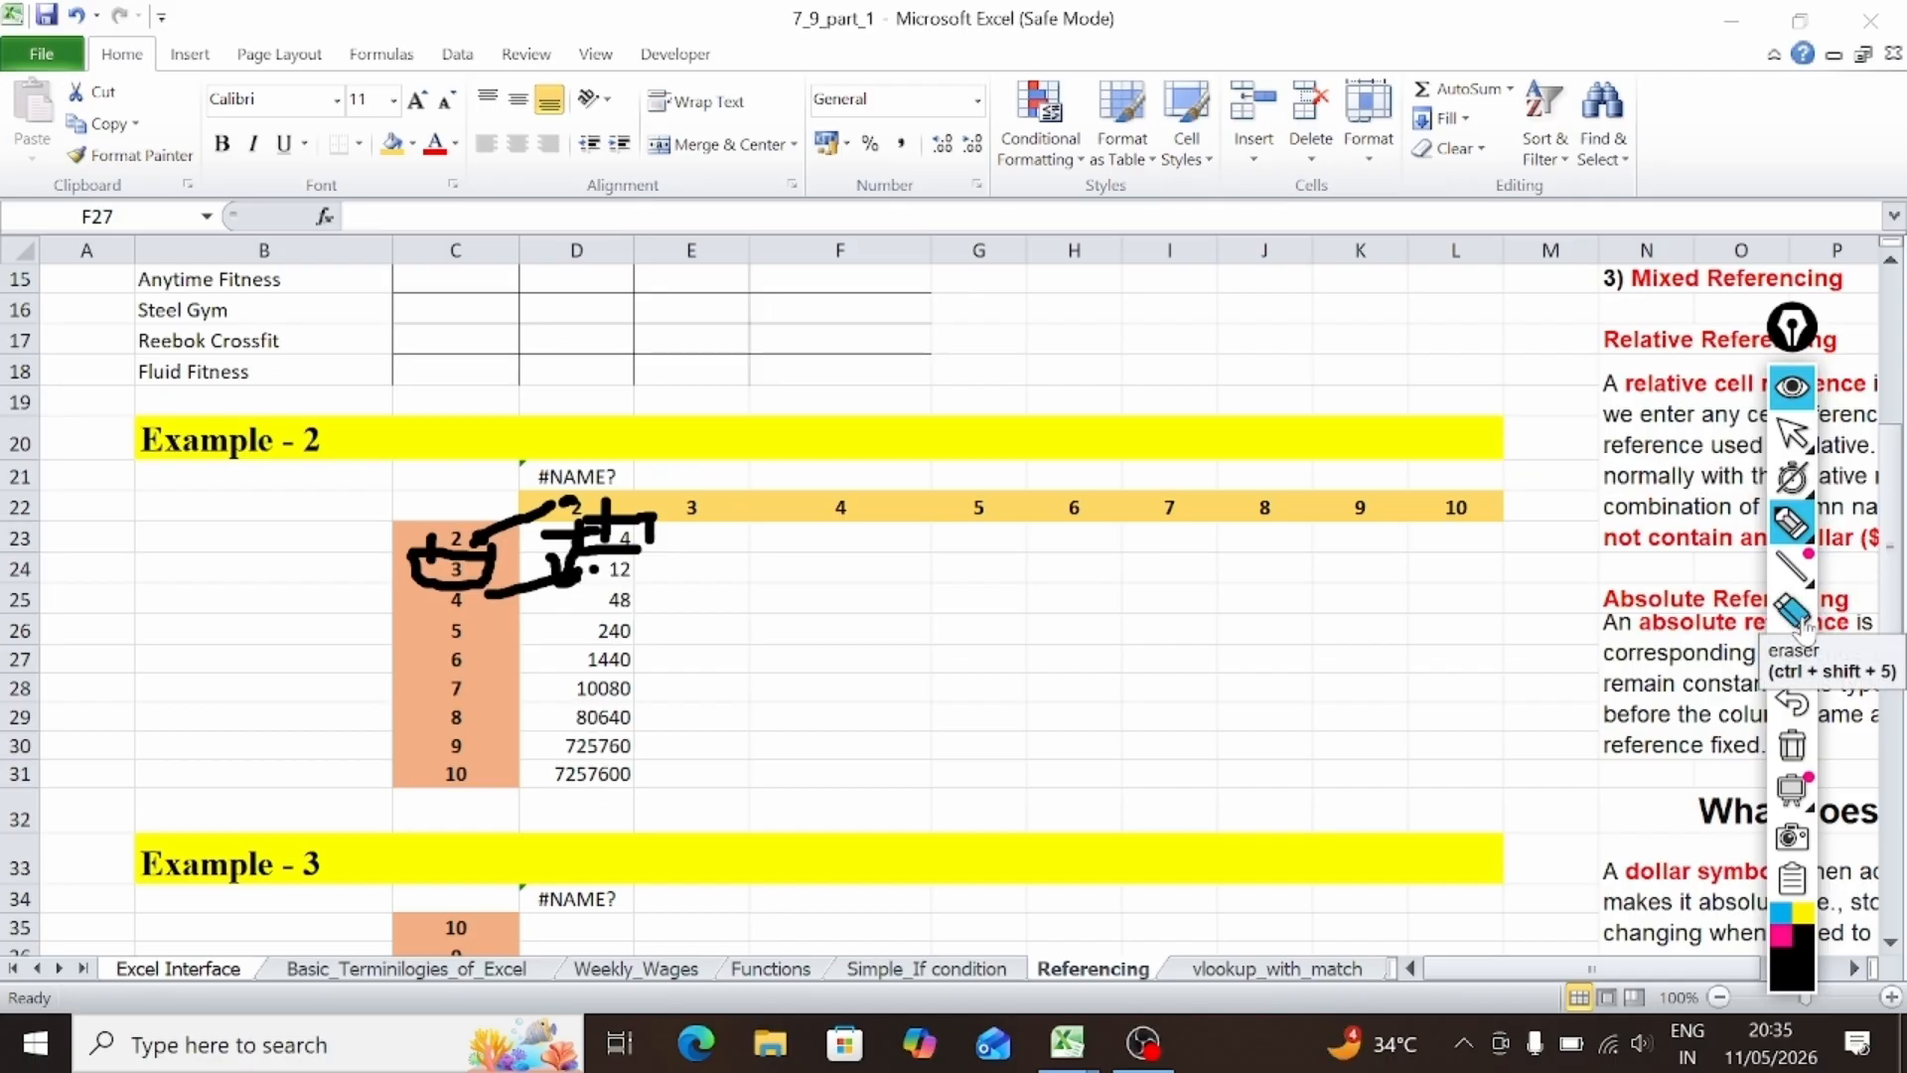
Step: Clear all pen annotations from the Example - 2 grid and collapse the annotation tools
left_click(1801, 624)
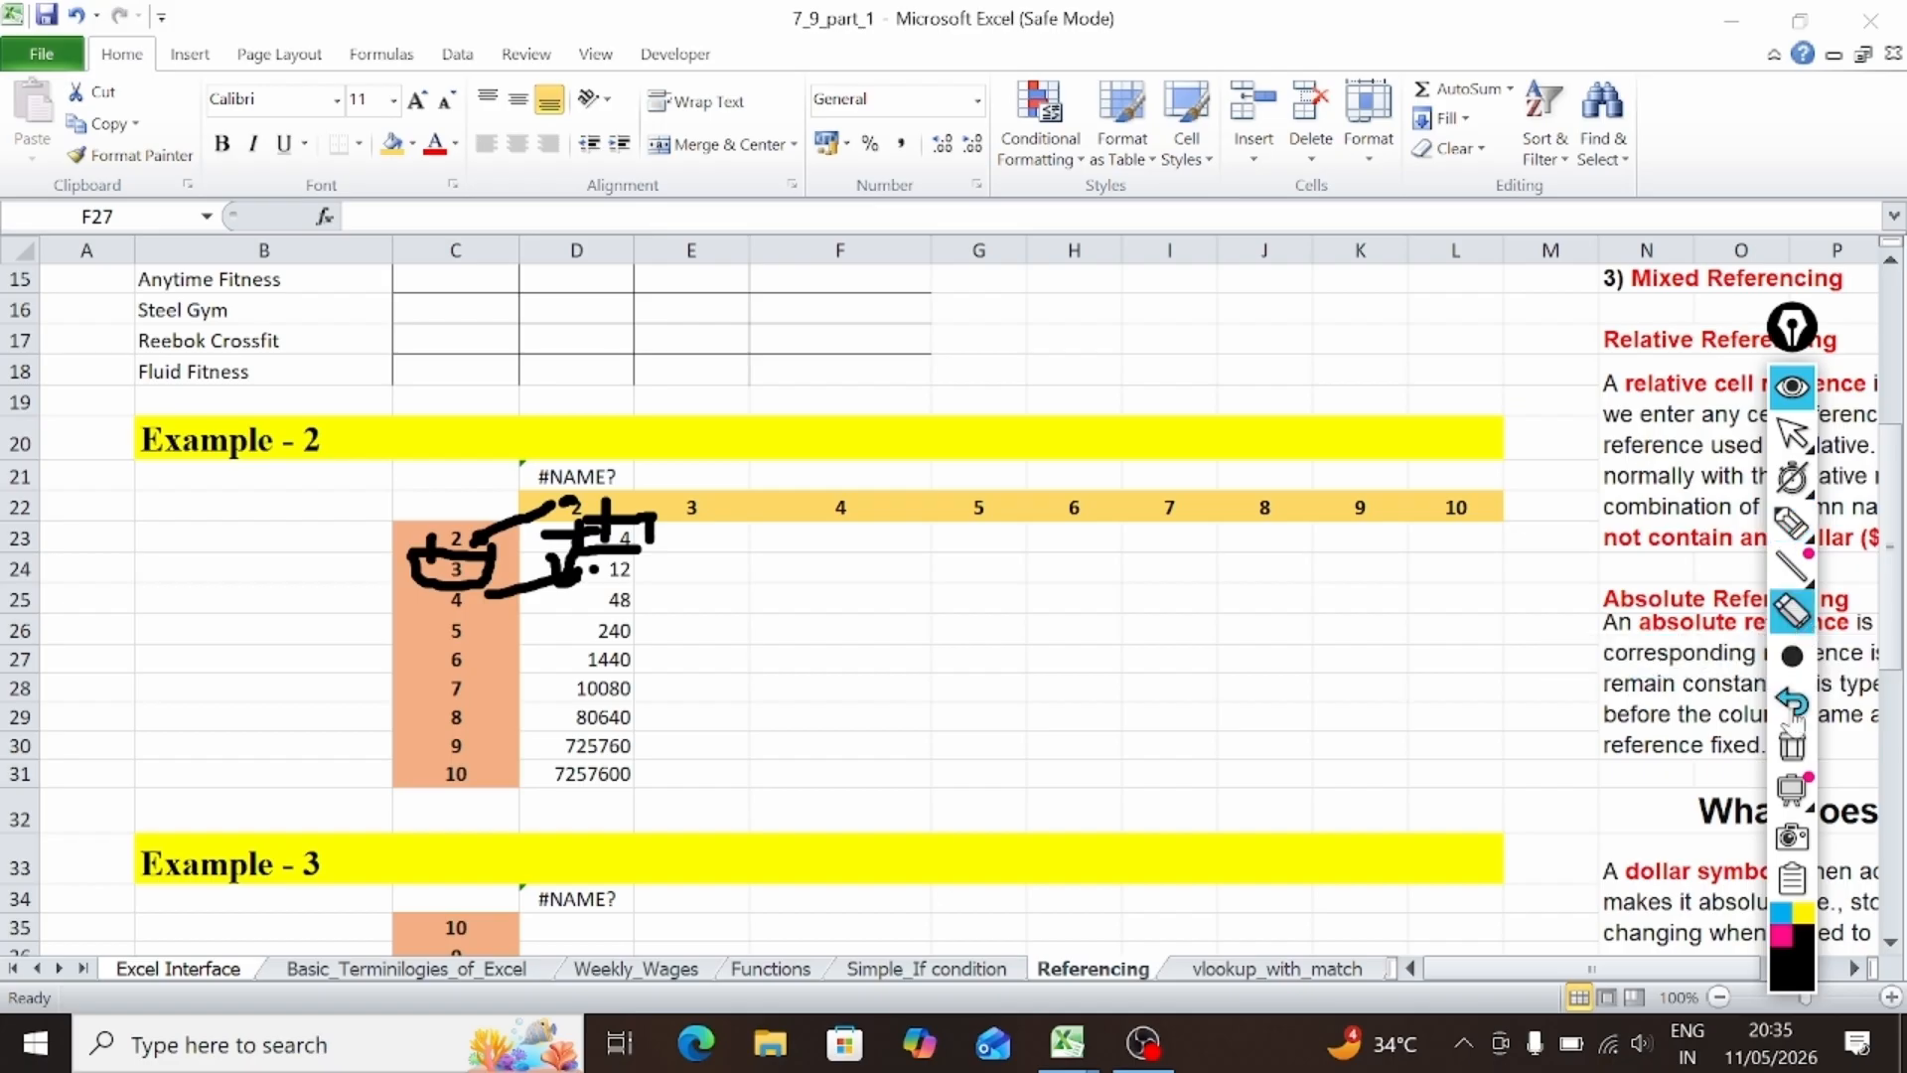
left_click(1791, 745)
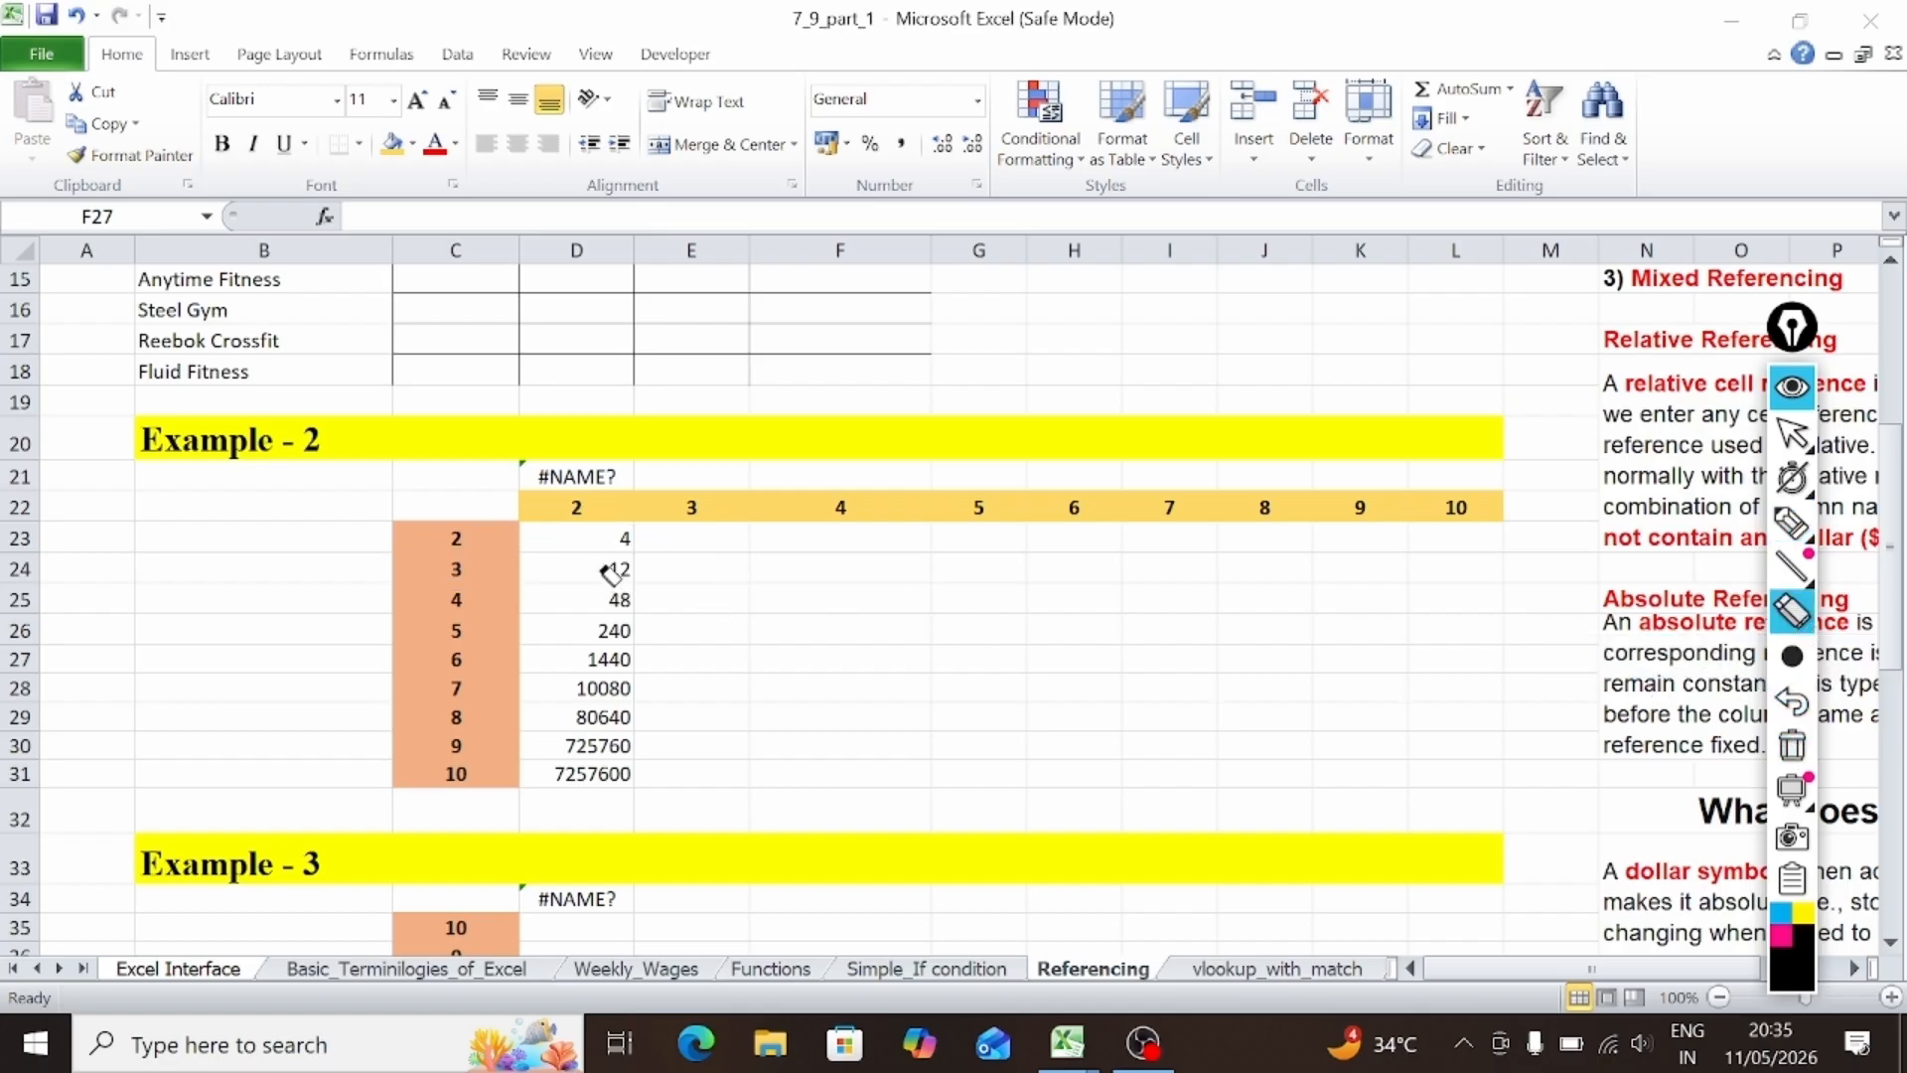
left_click(1793, 392)
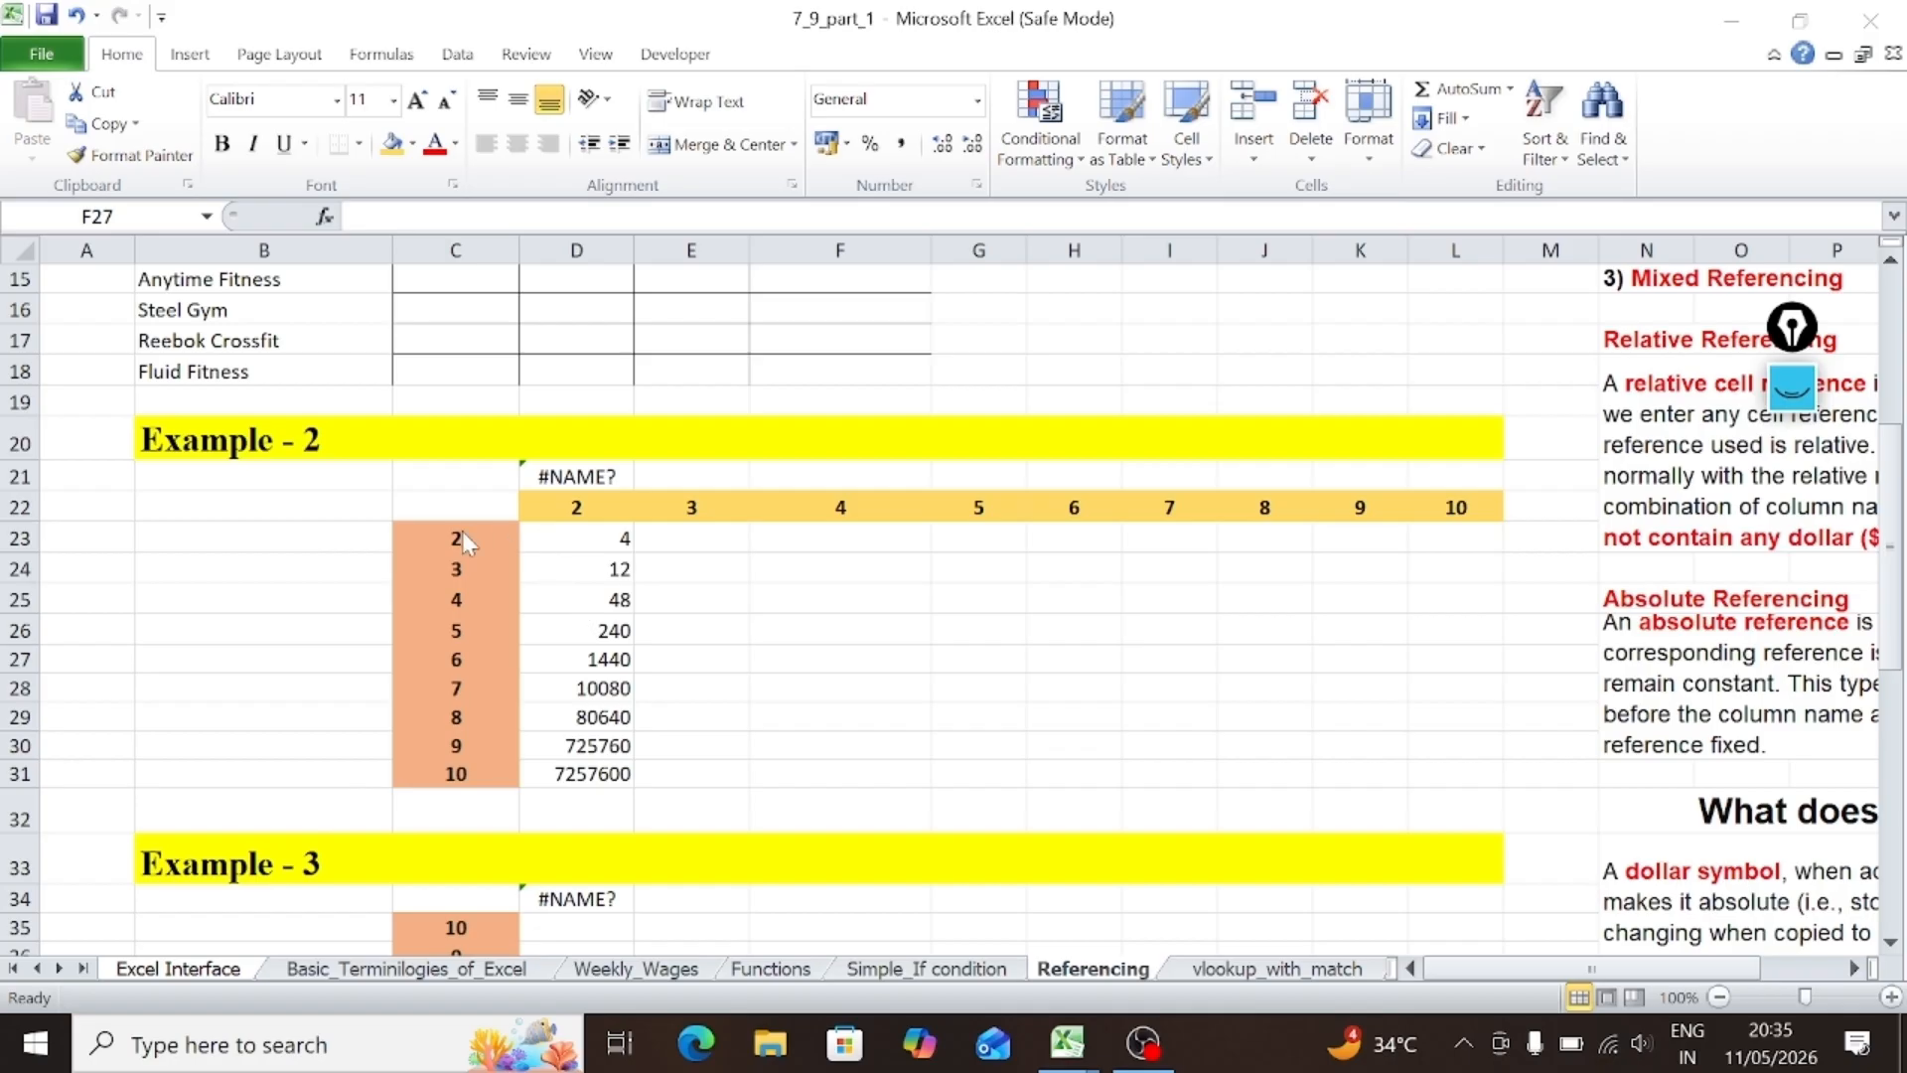
Step: Examine the row headings in C24 and C25 against the column heading in D22 and check the formula in D23
left_click(494, 561)
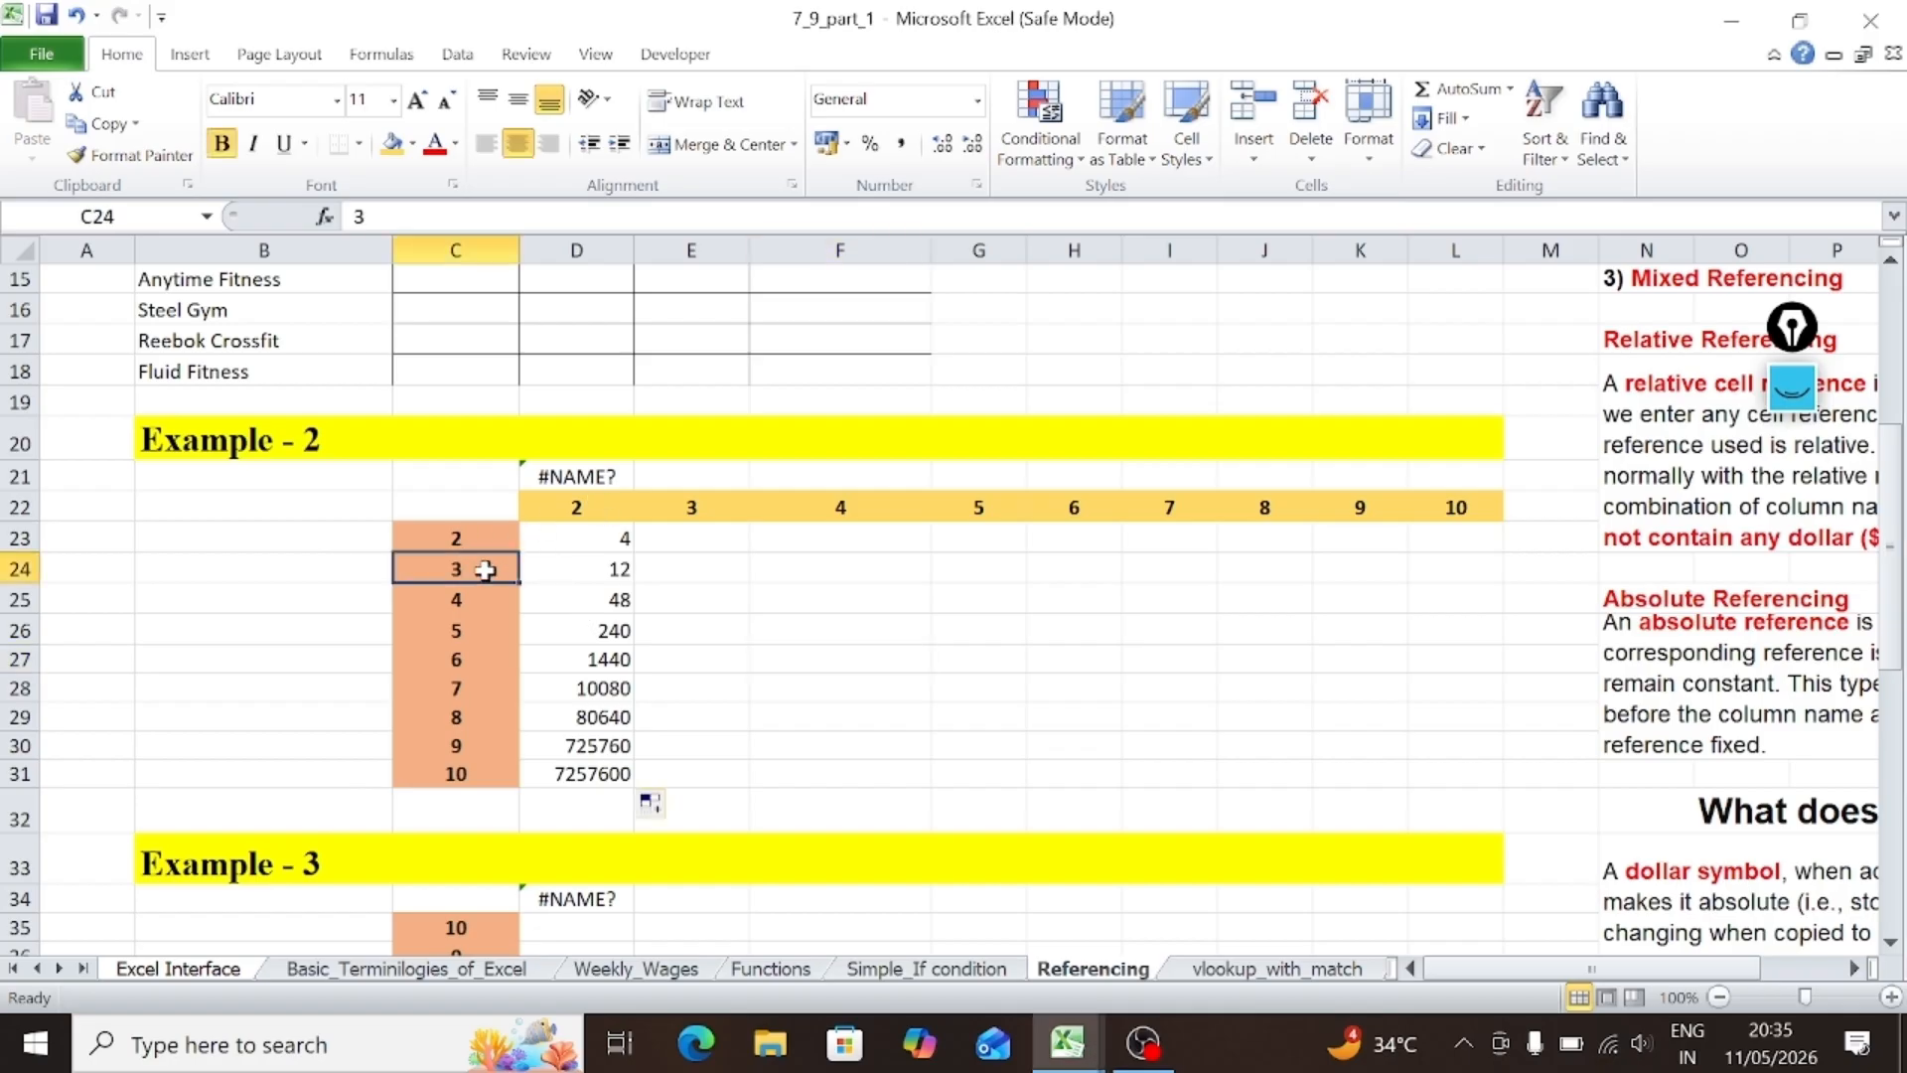
left_click(586, 506)
left_click(483, 599)
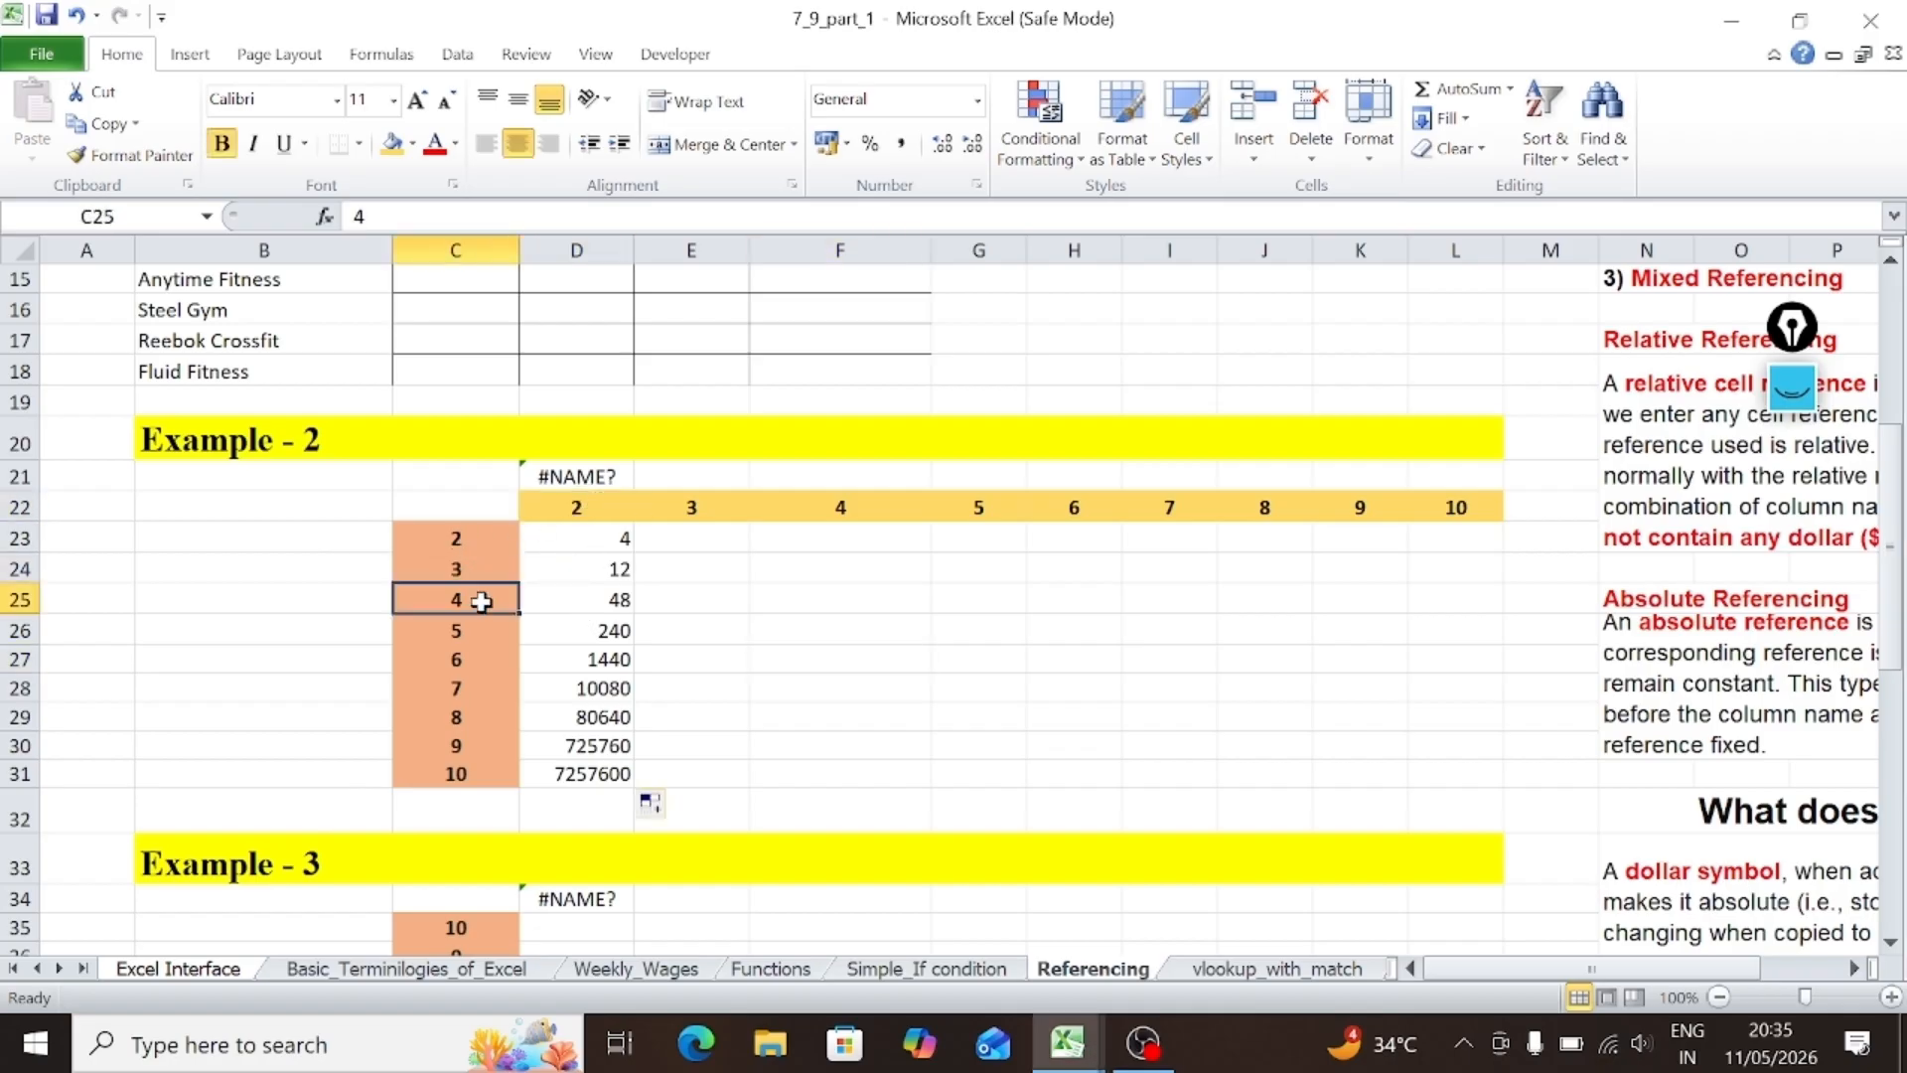
left_click(586, 504)
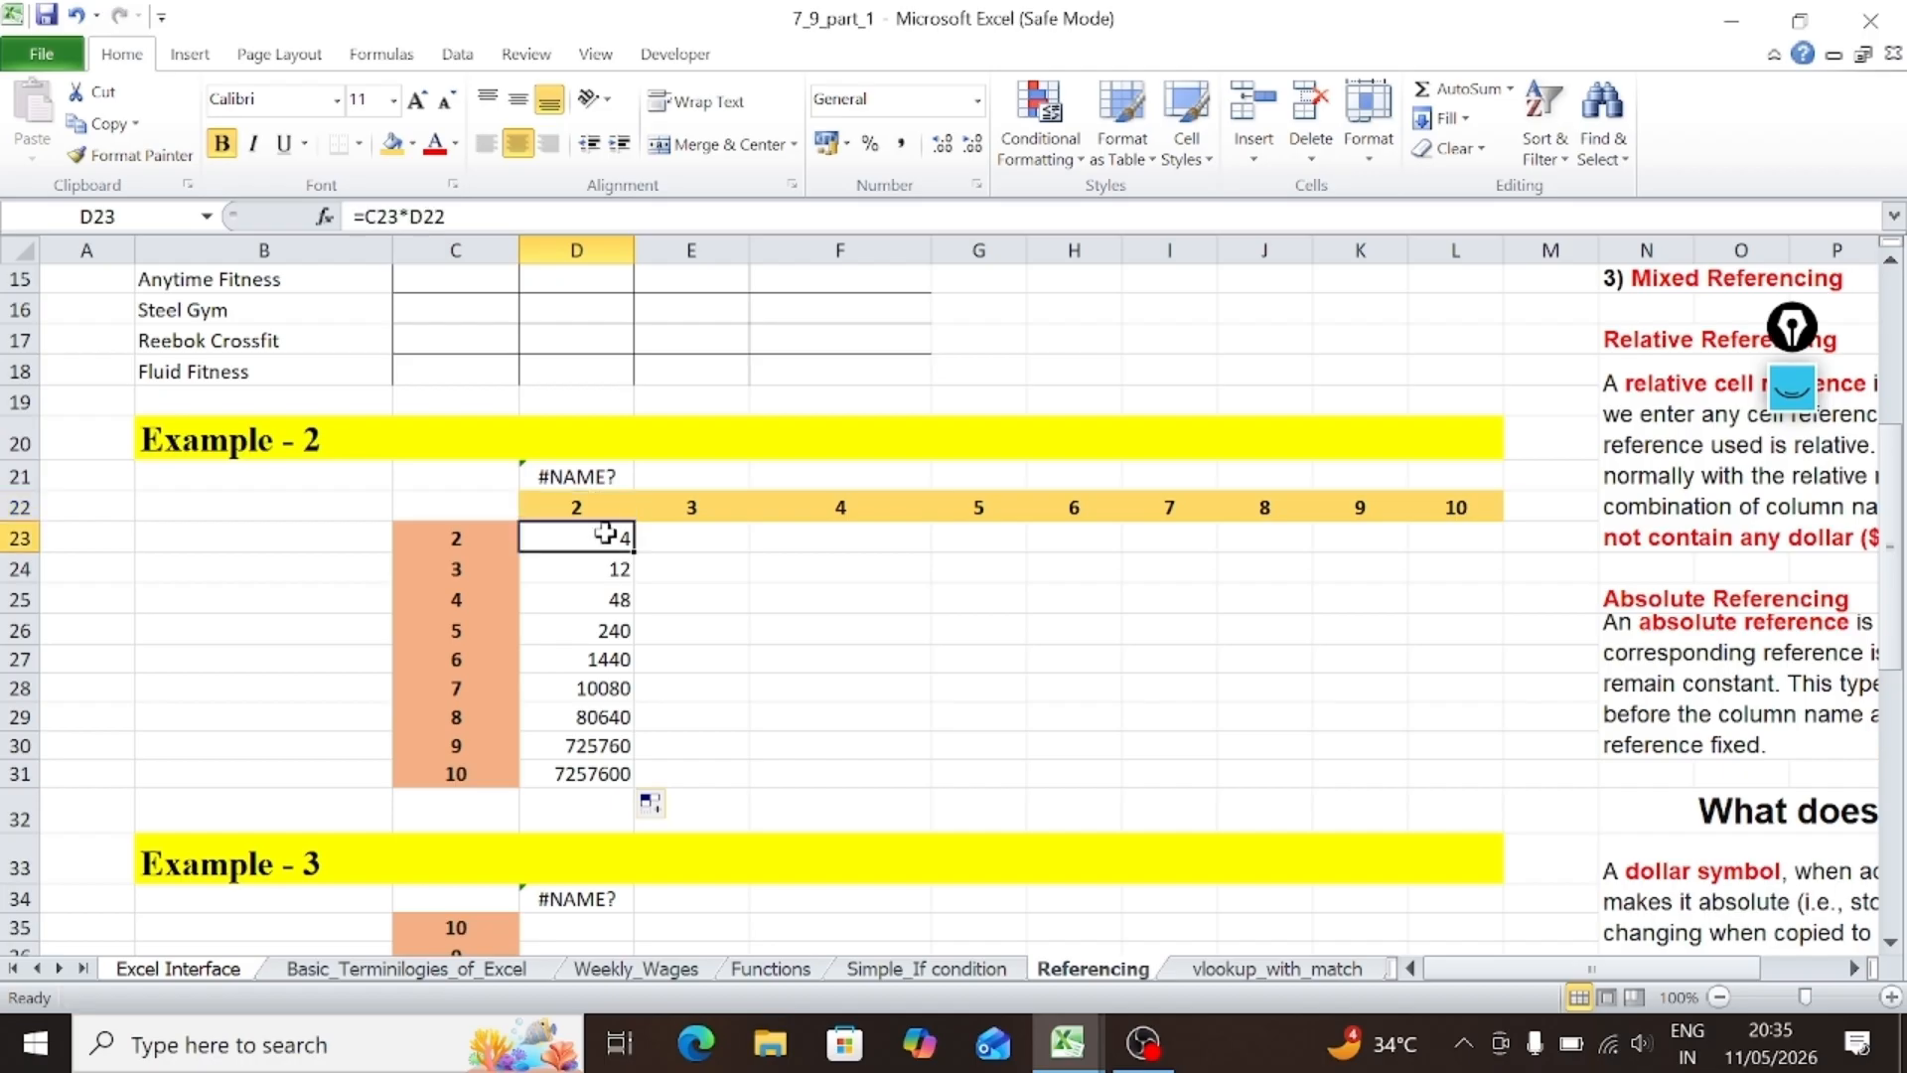
Step: Clear the contents of D24:D31 in the Example - 2 grid, keeping the formula in D23
left_click_drag(605, 546, 605, 774)
left_click(605, 599)
left_click(1455, 149)
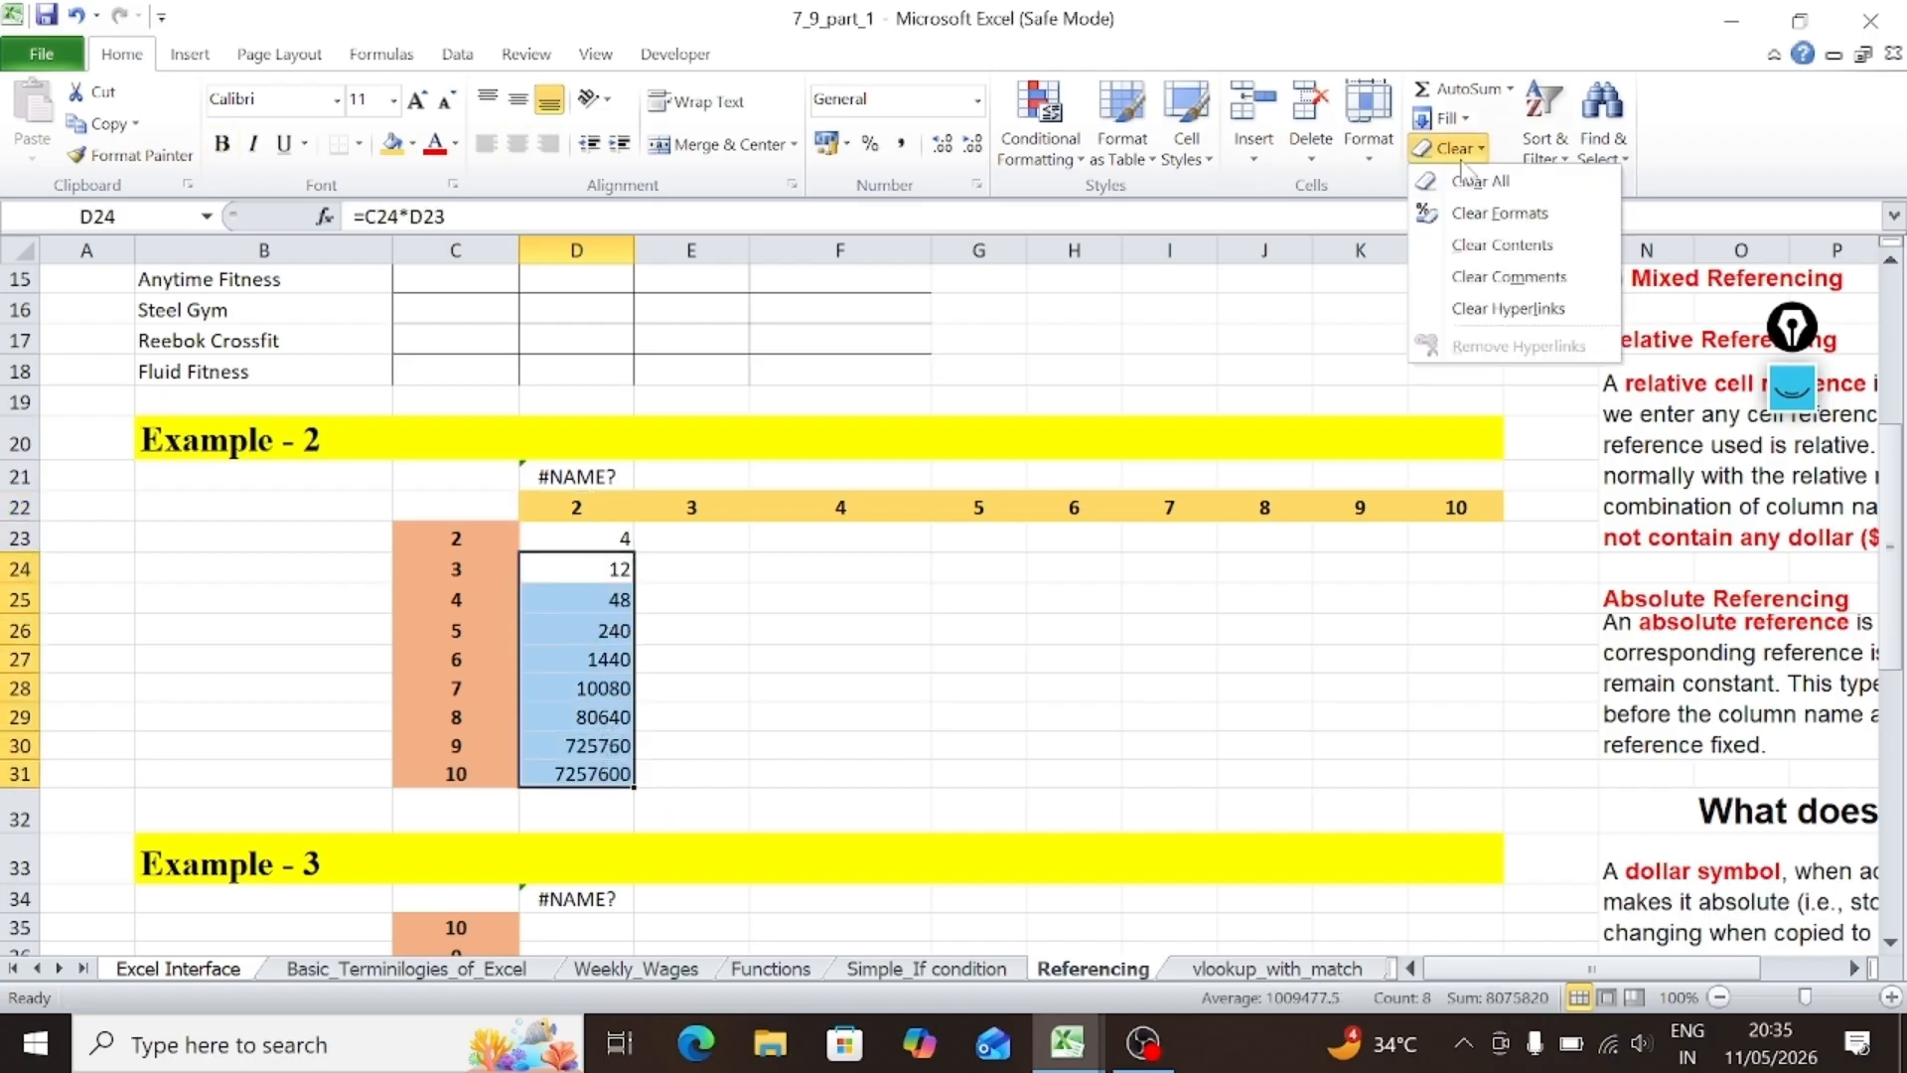
left_click(1489, 244)
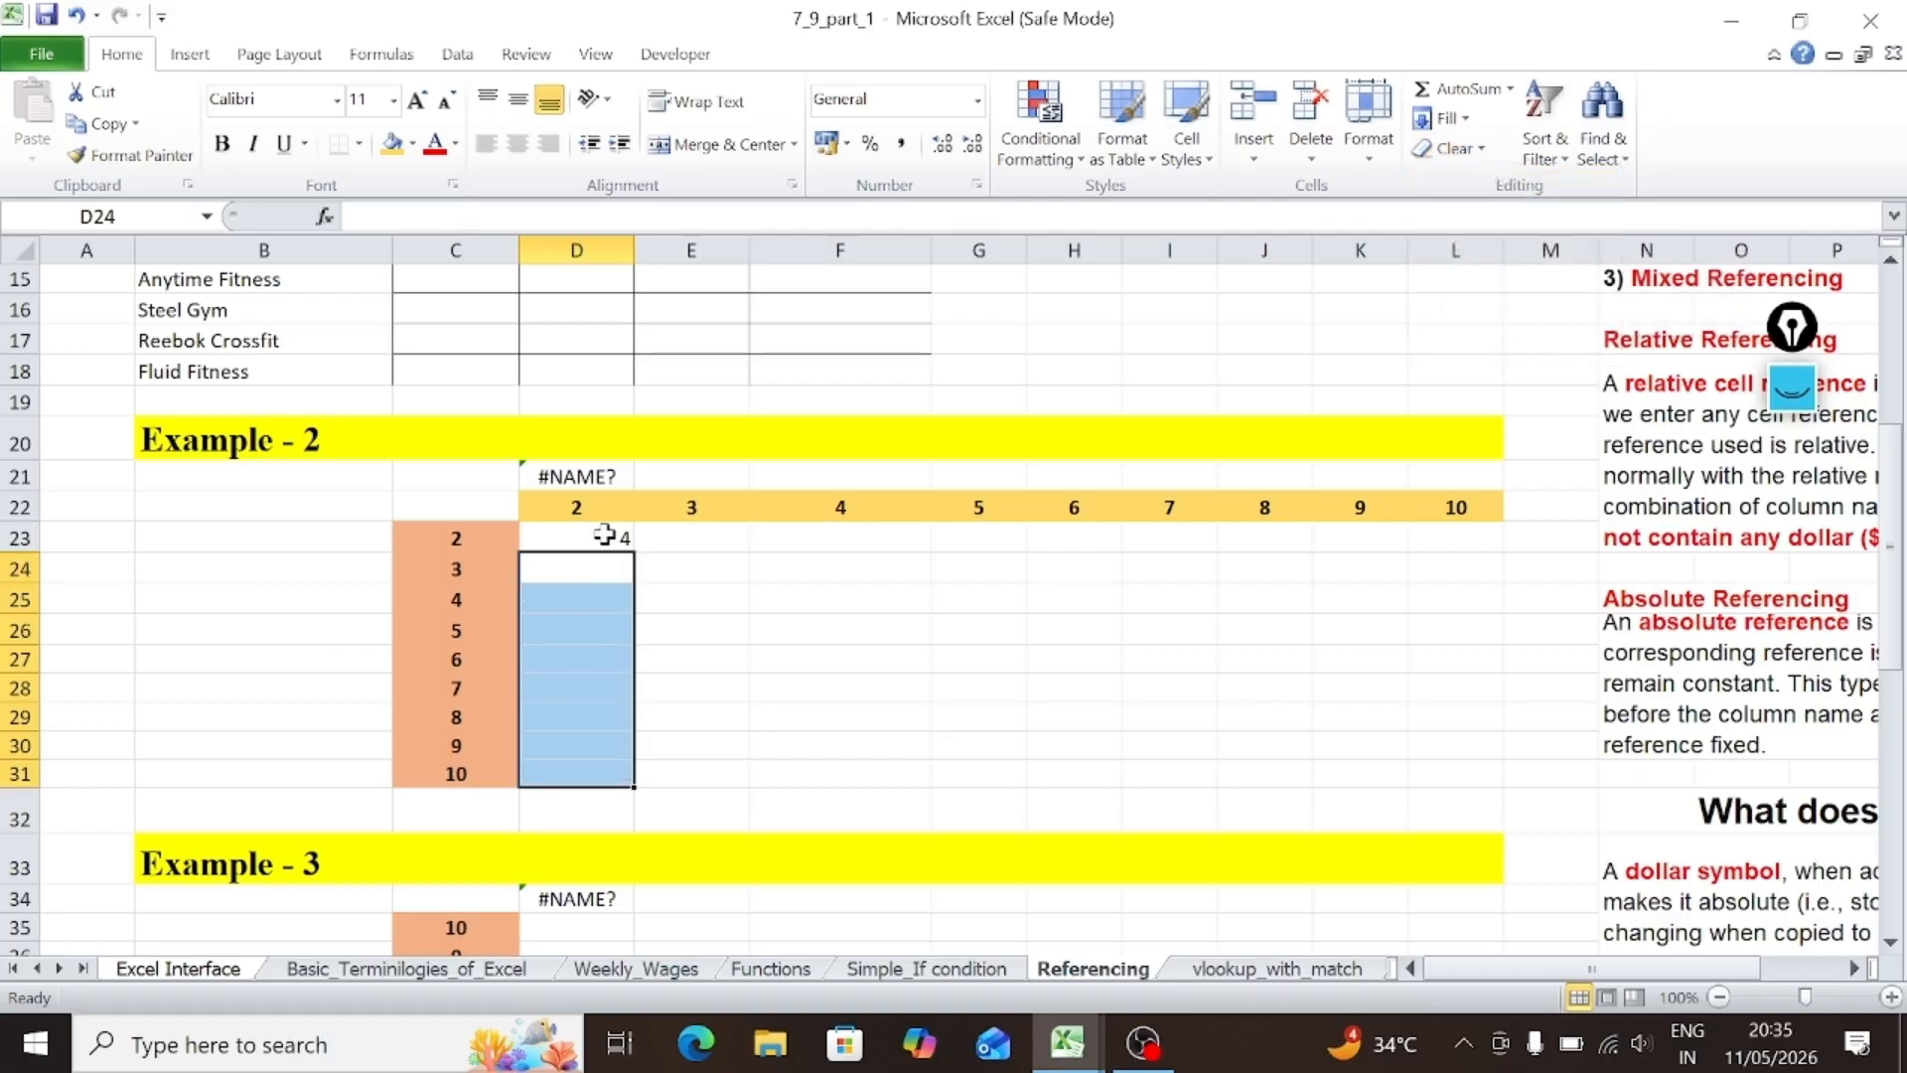
Step: Remove the multiplication by D22 from the formula in D23, leaving =C23
double_click(605, 536)
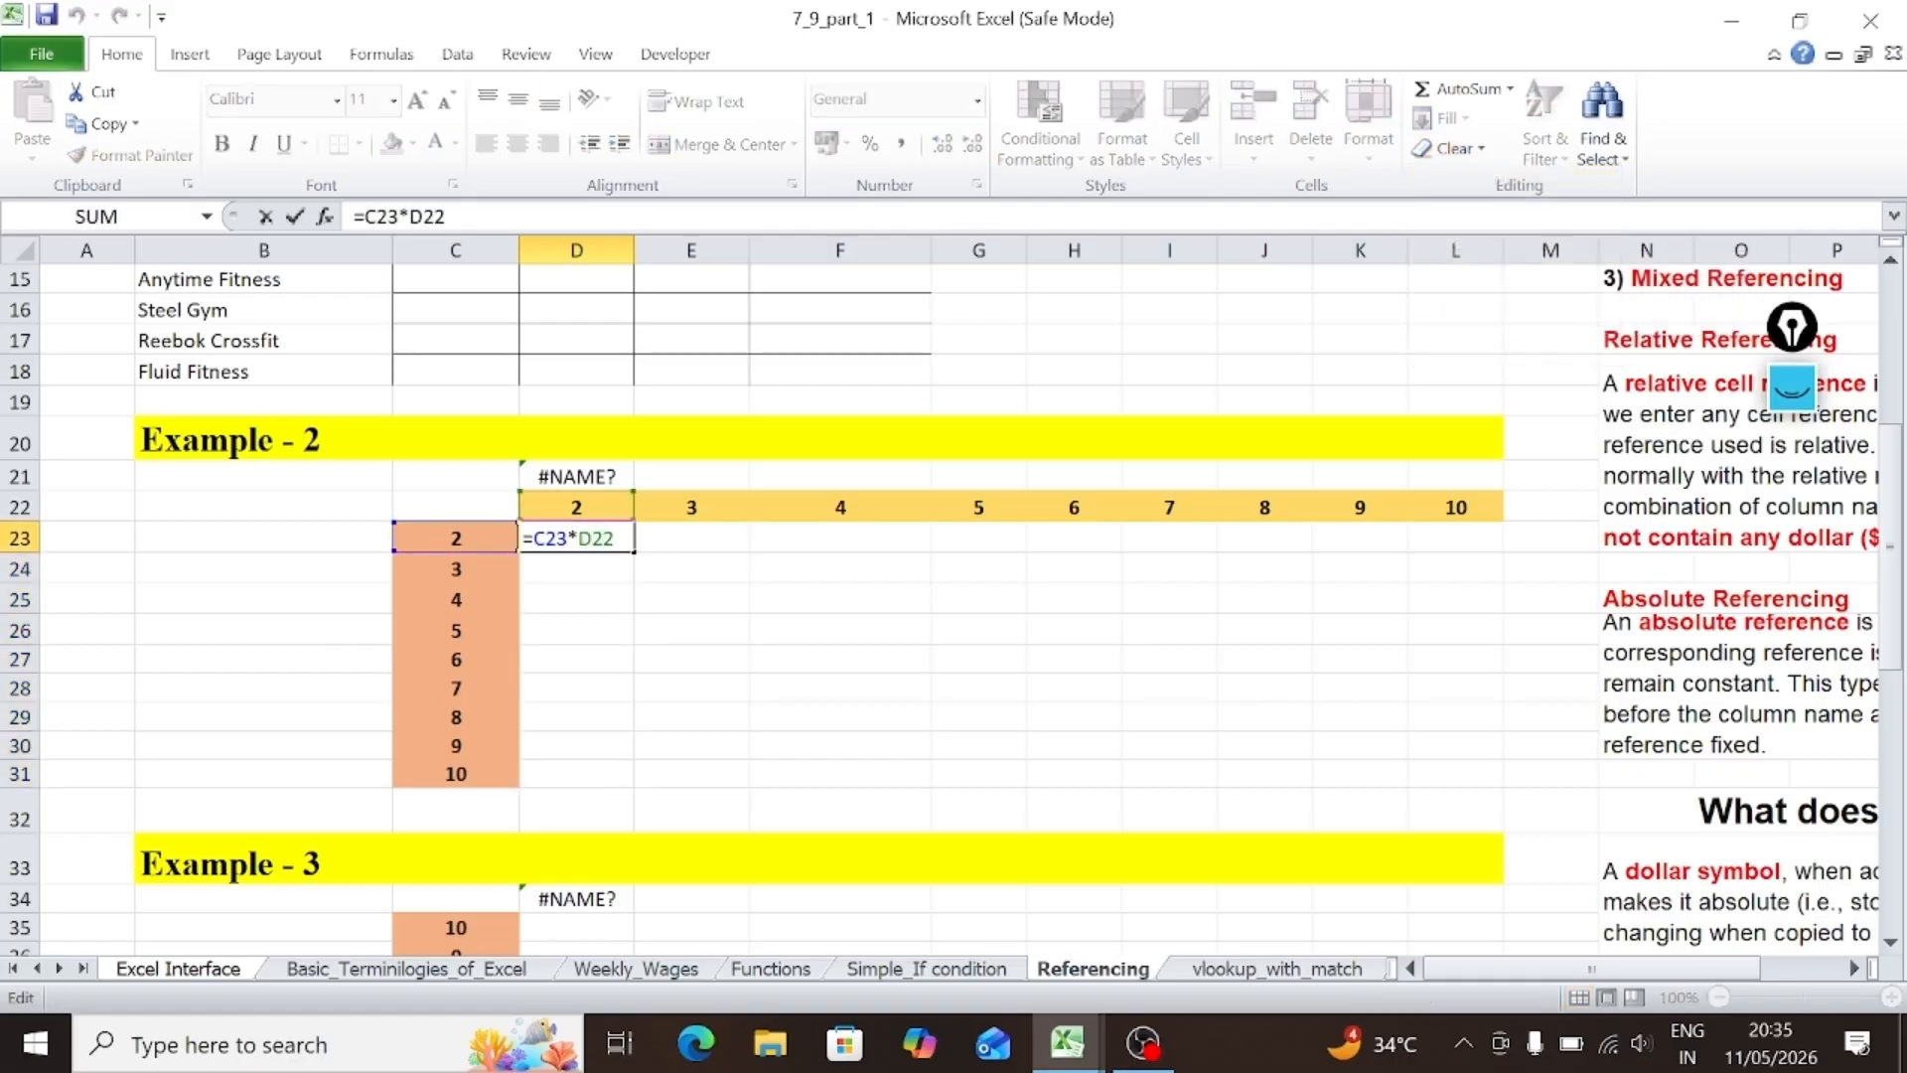
left_click_drag(576, 537, 616, 537)
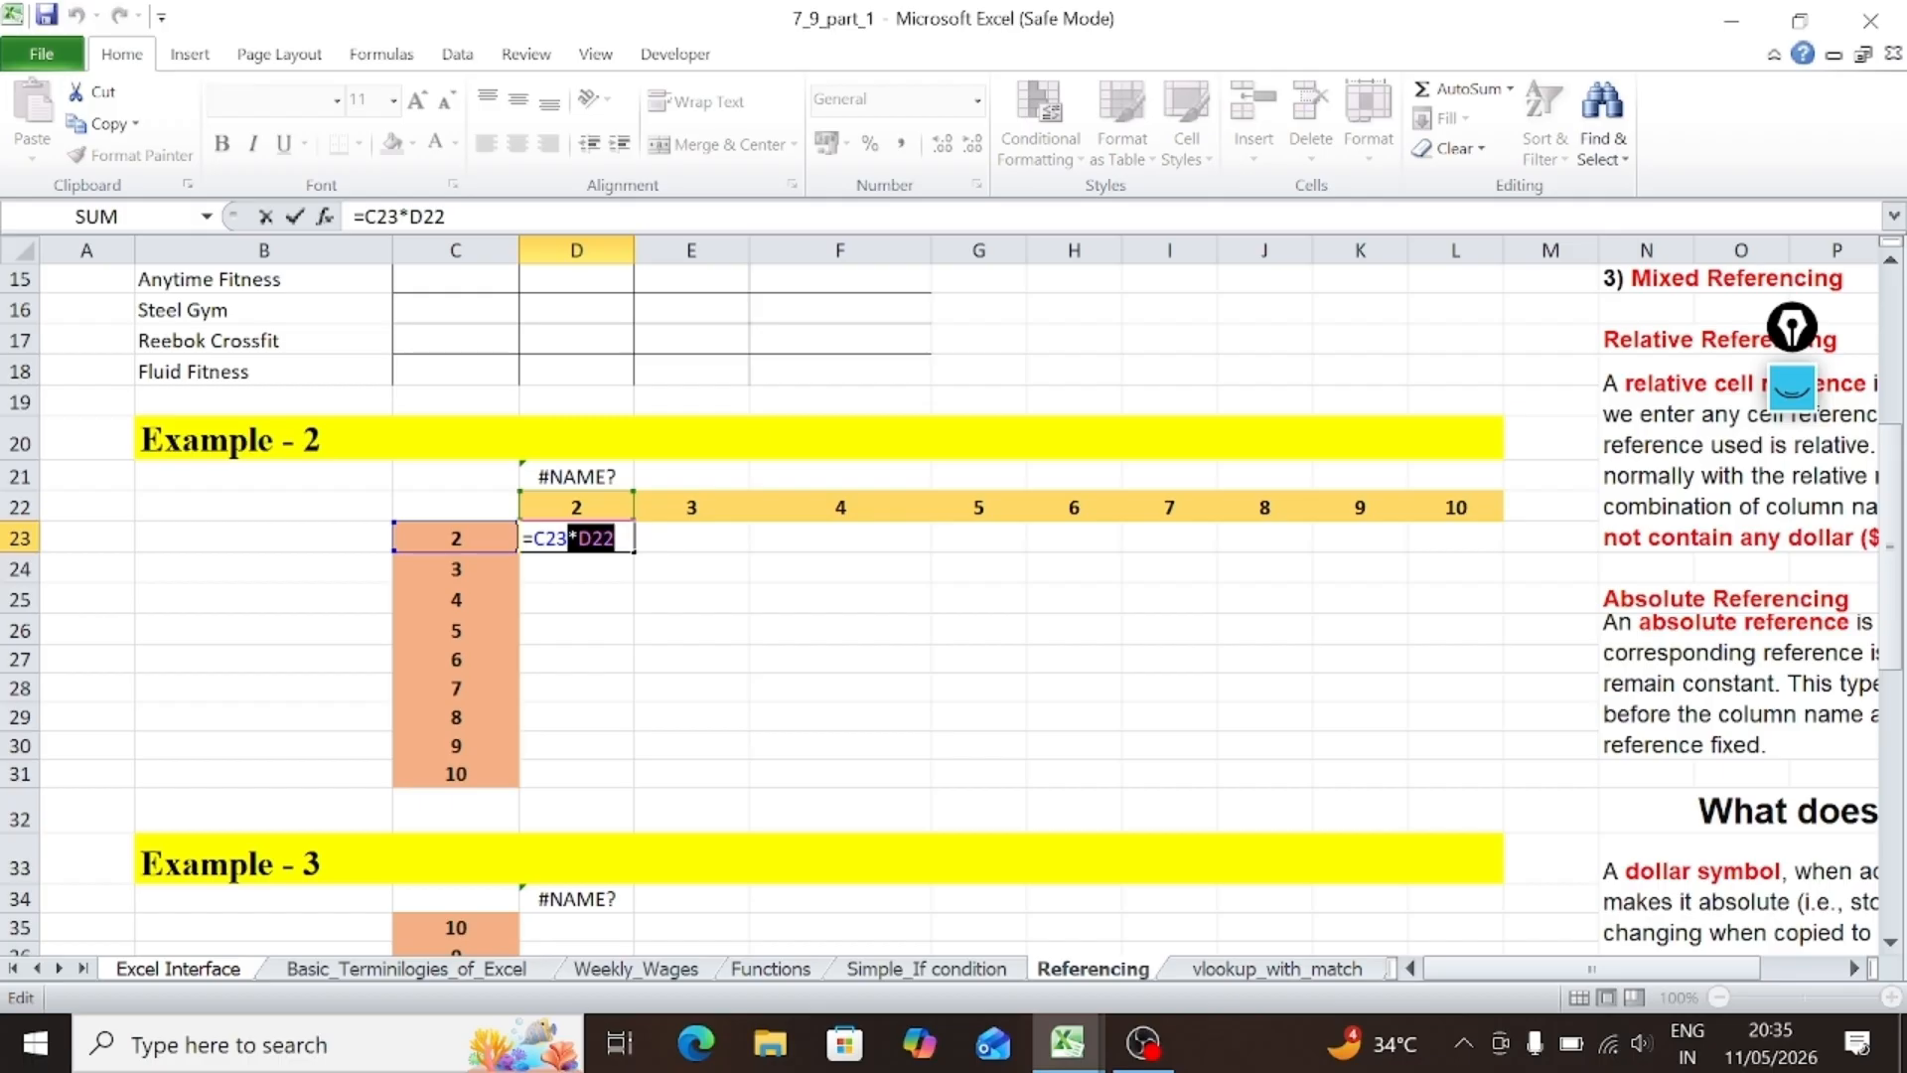
key("BackSpace")
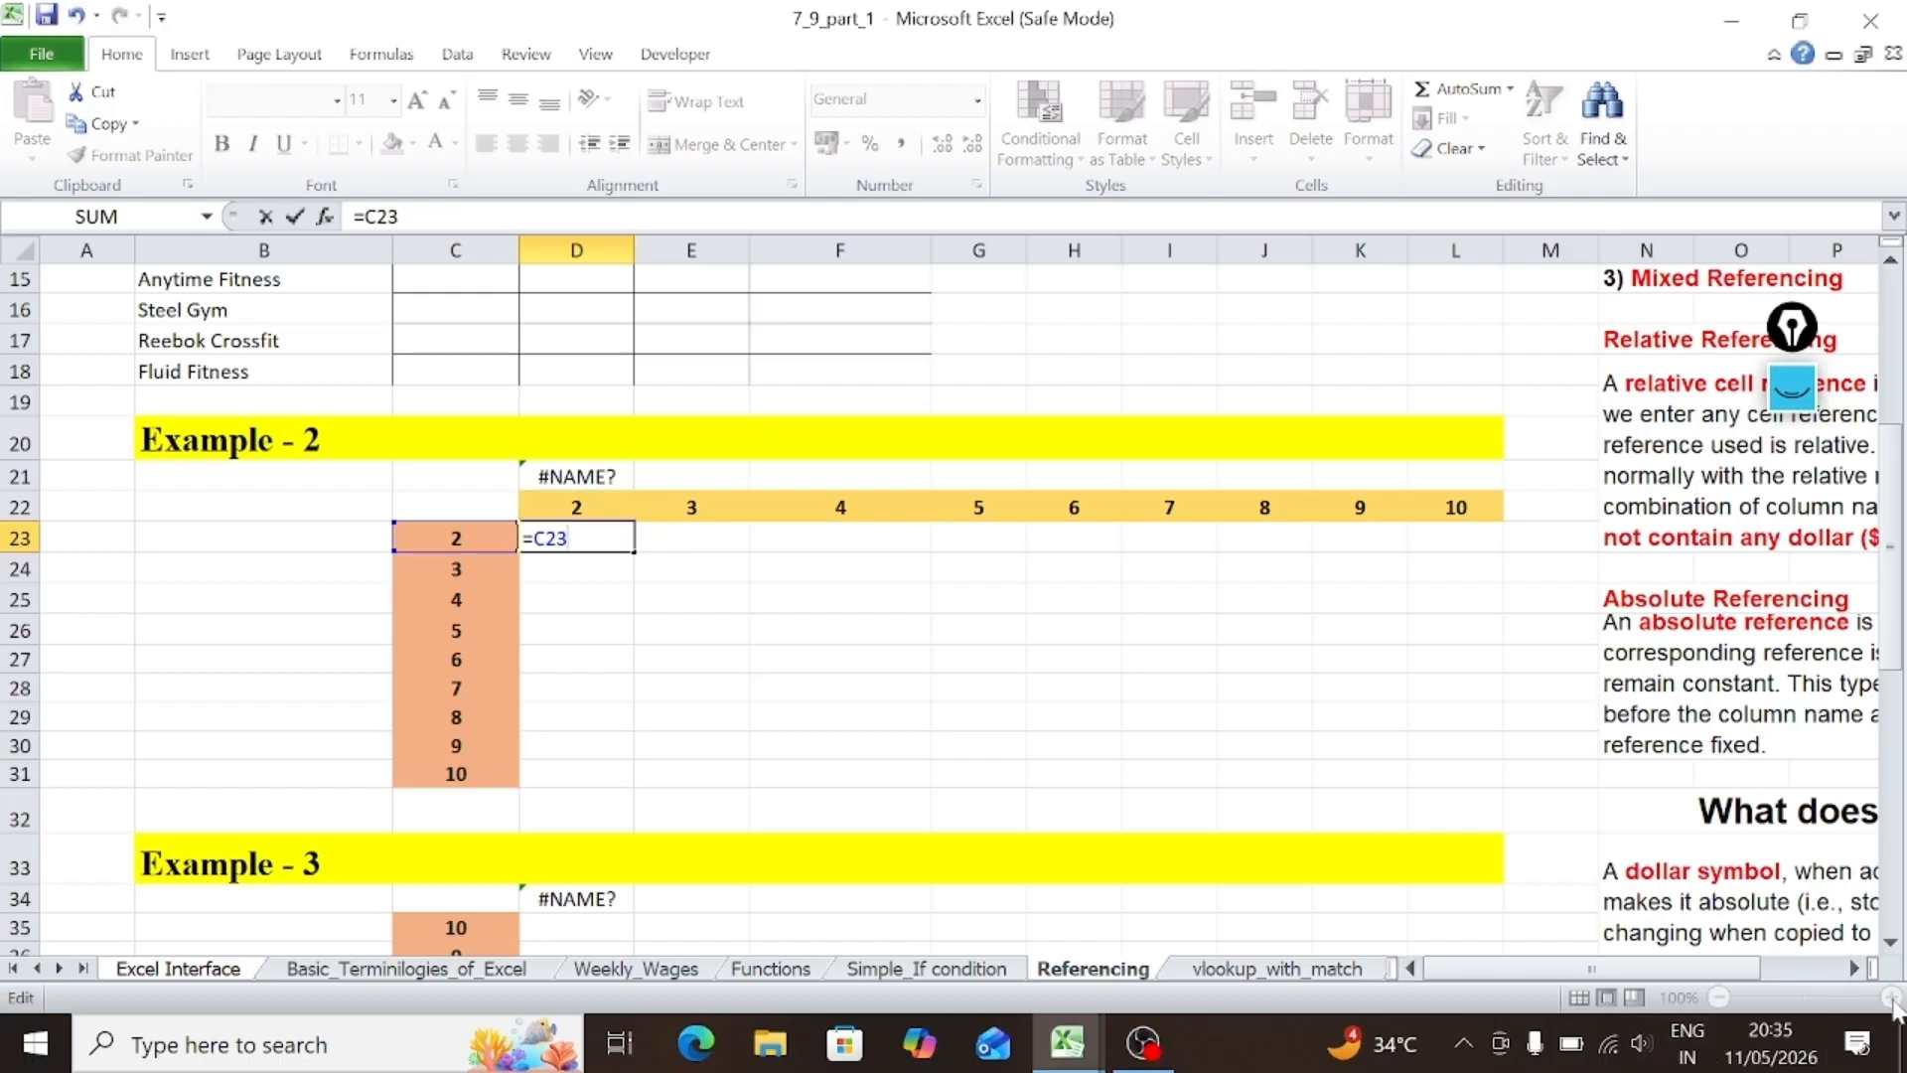
key("Return")
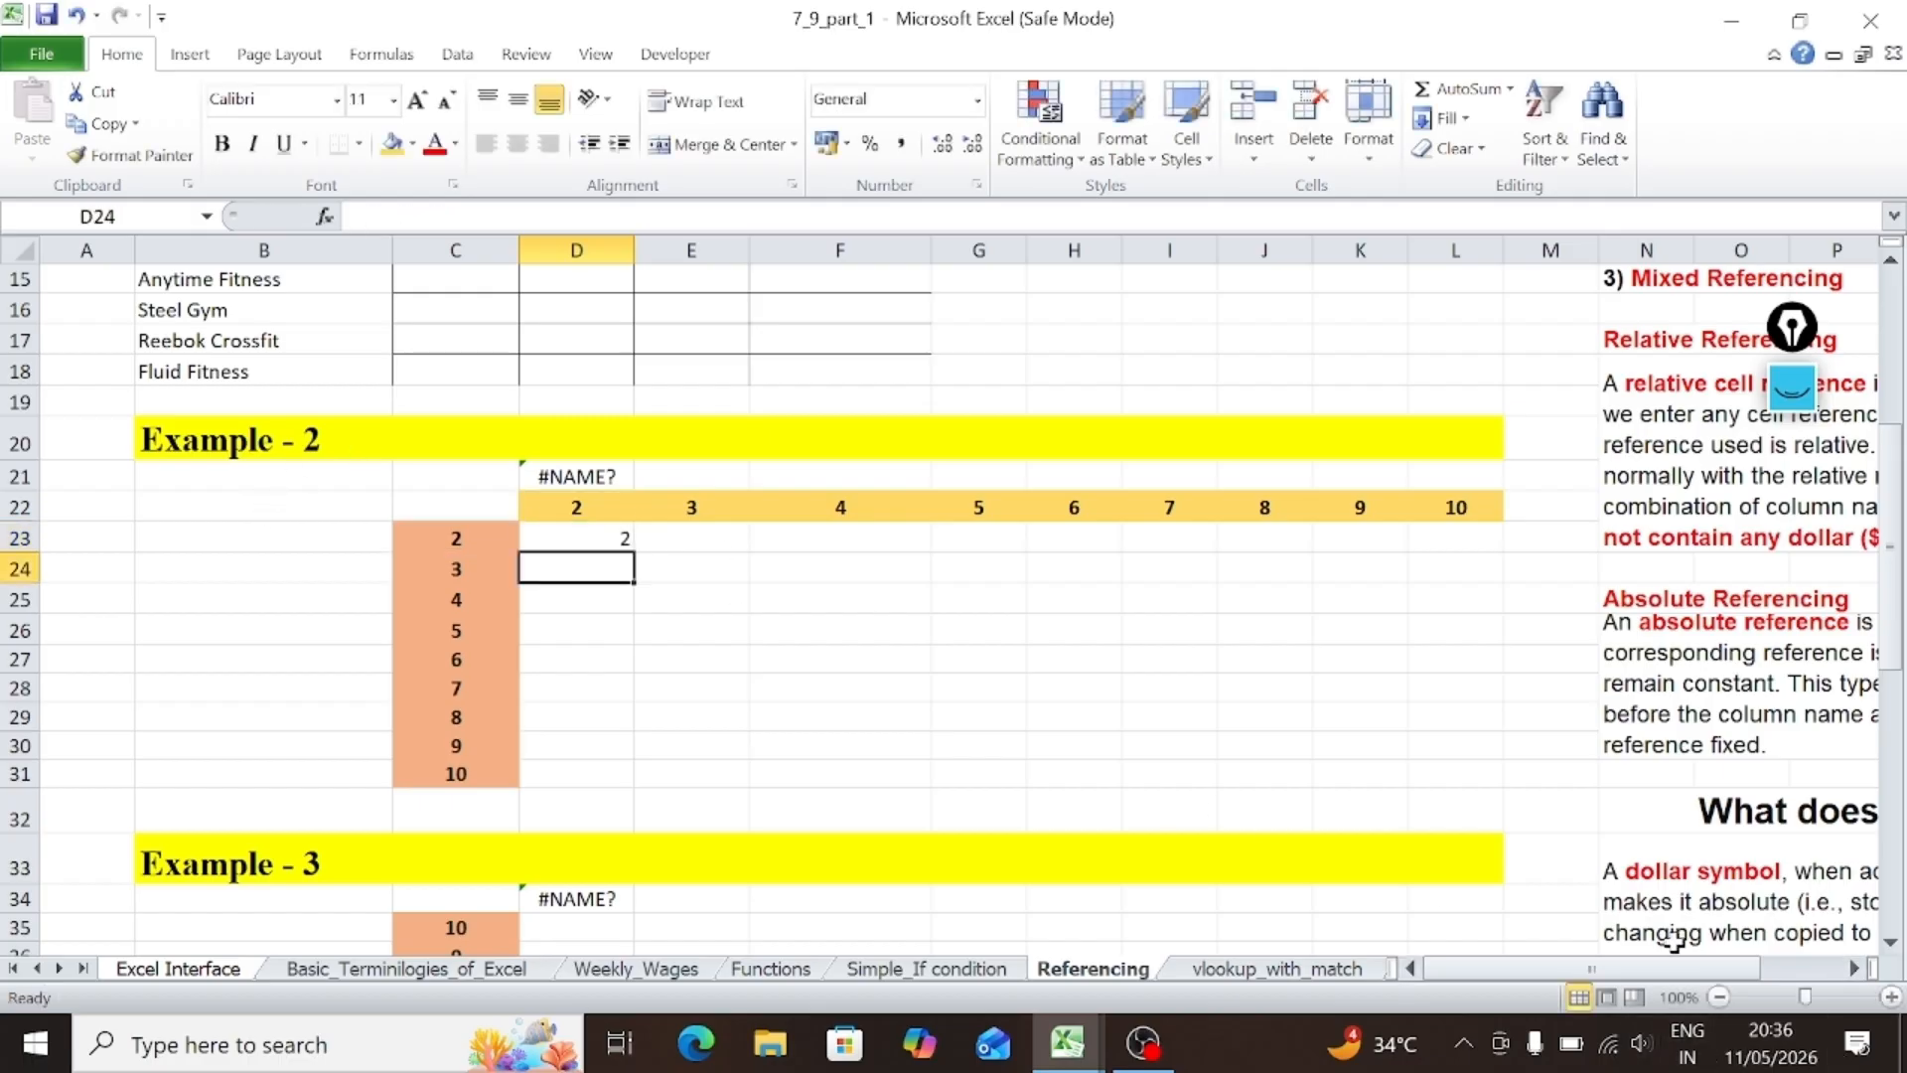
Step: Enlarge the sheet to 110% and lock only the column of the C23 reference in D23, making the formula =$C23
left_click(1890, 996)
left_click(1890, 996)
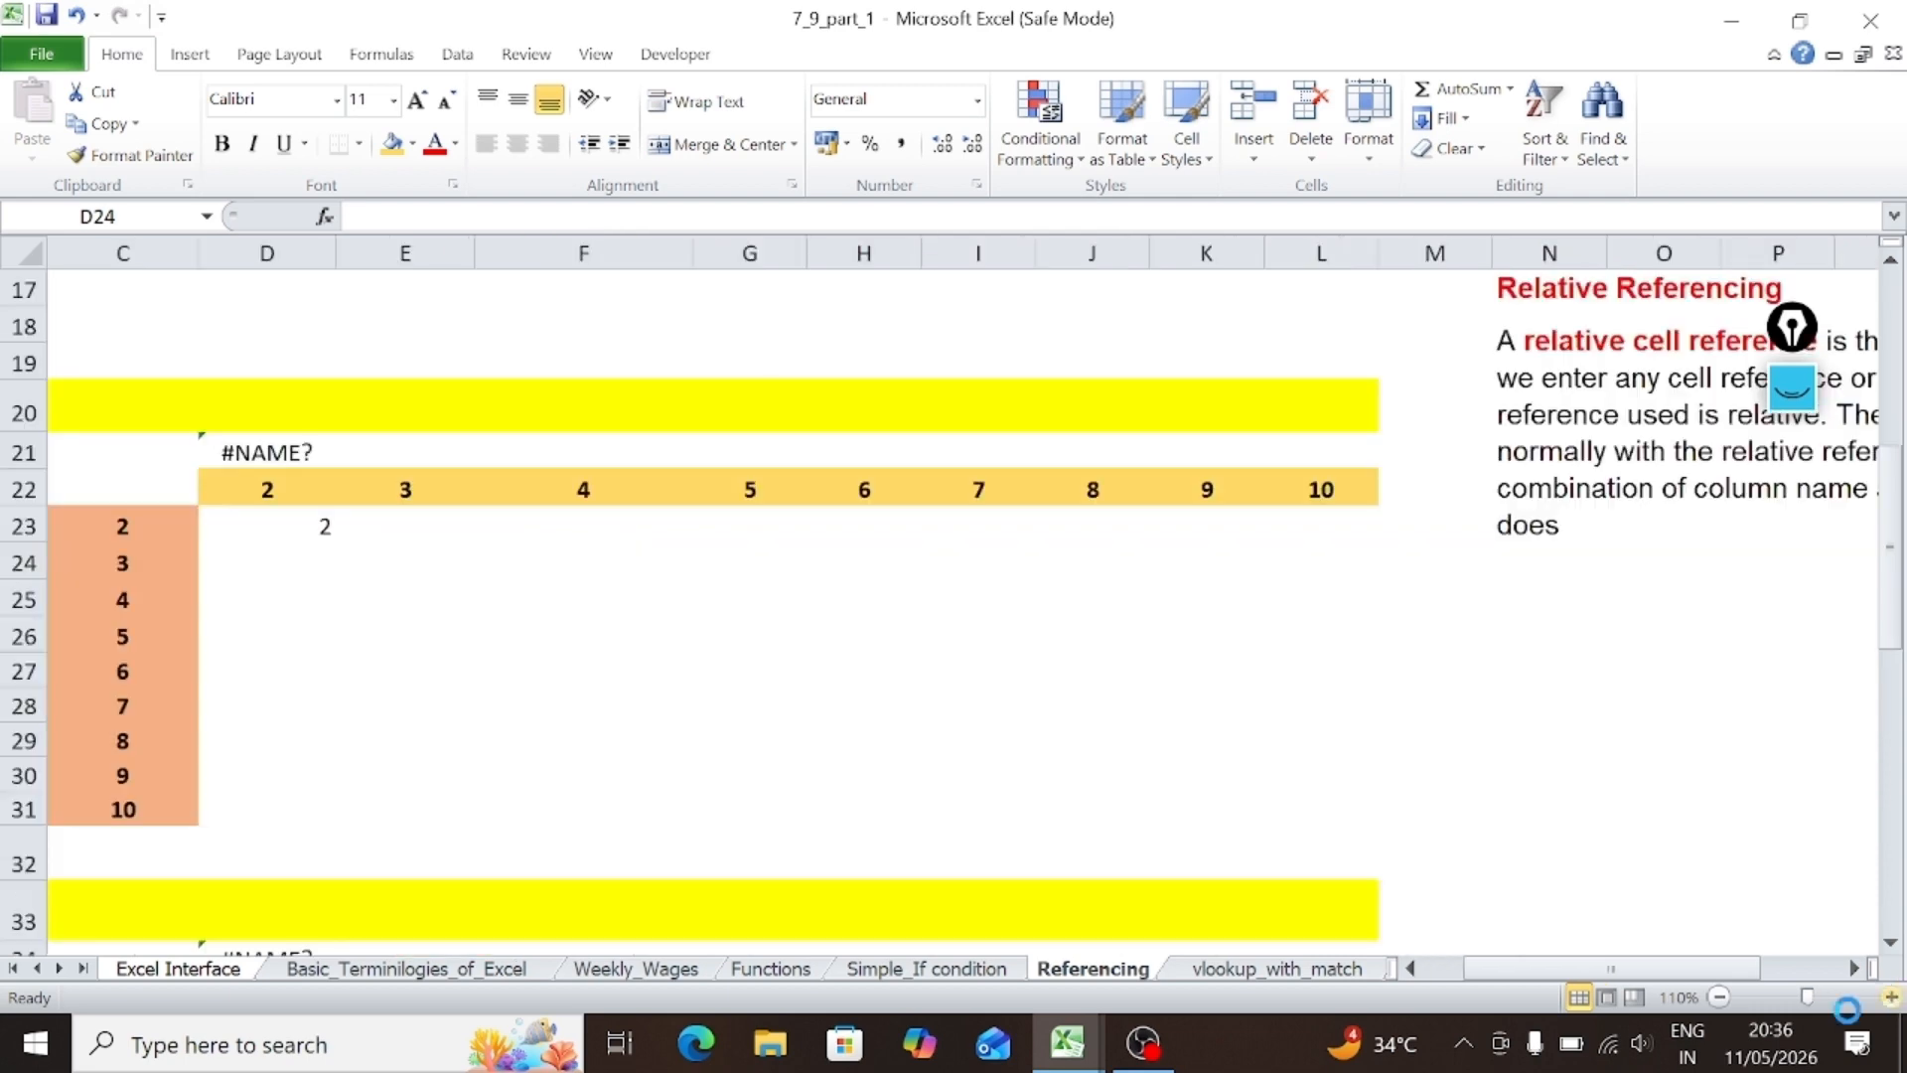
left_click(1719, 996)
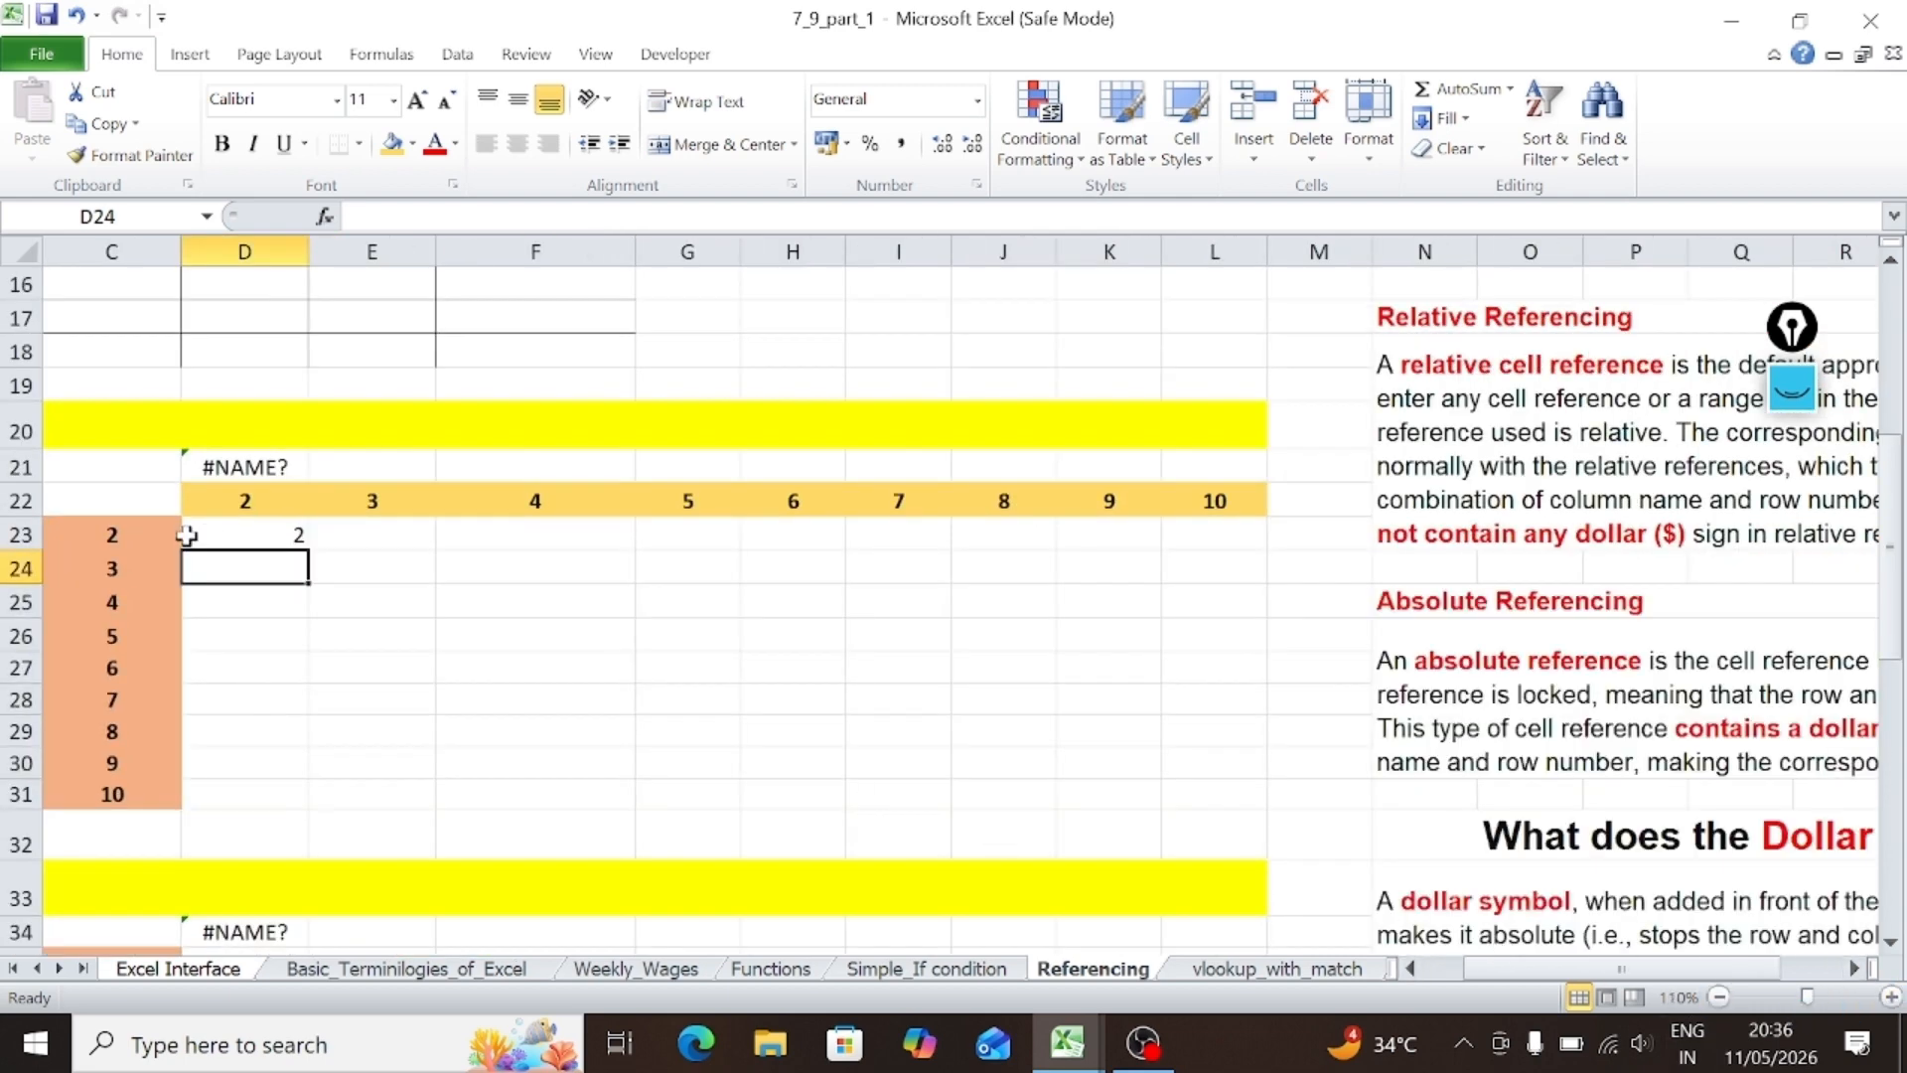
left_click(246, 537)
key("F2")
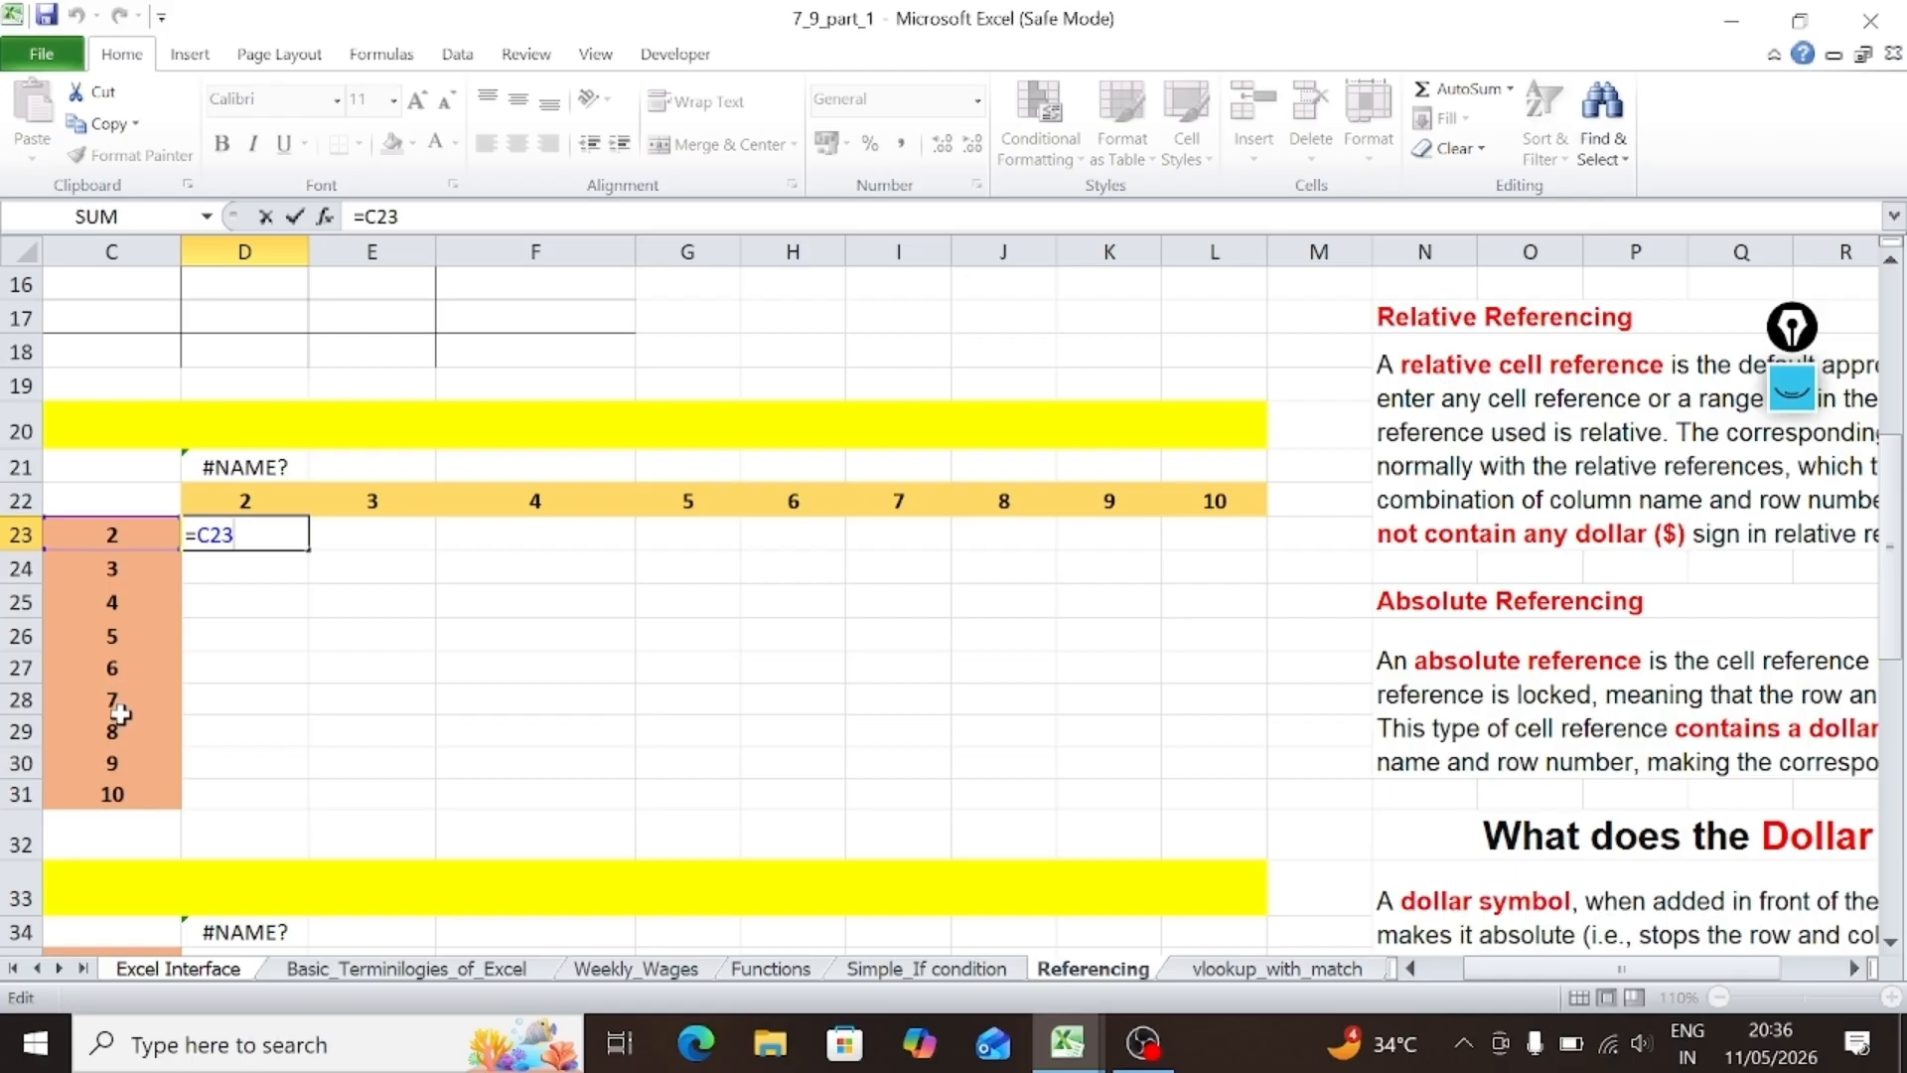
left_click(132, 250)
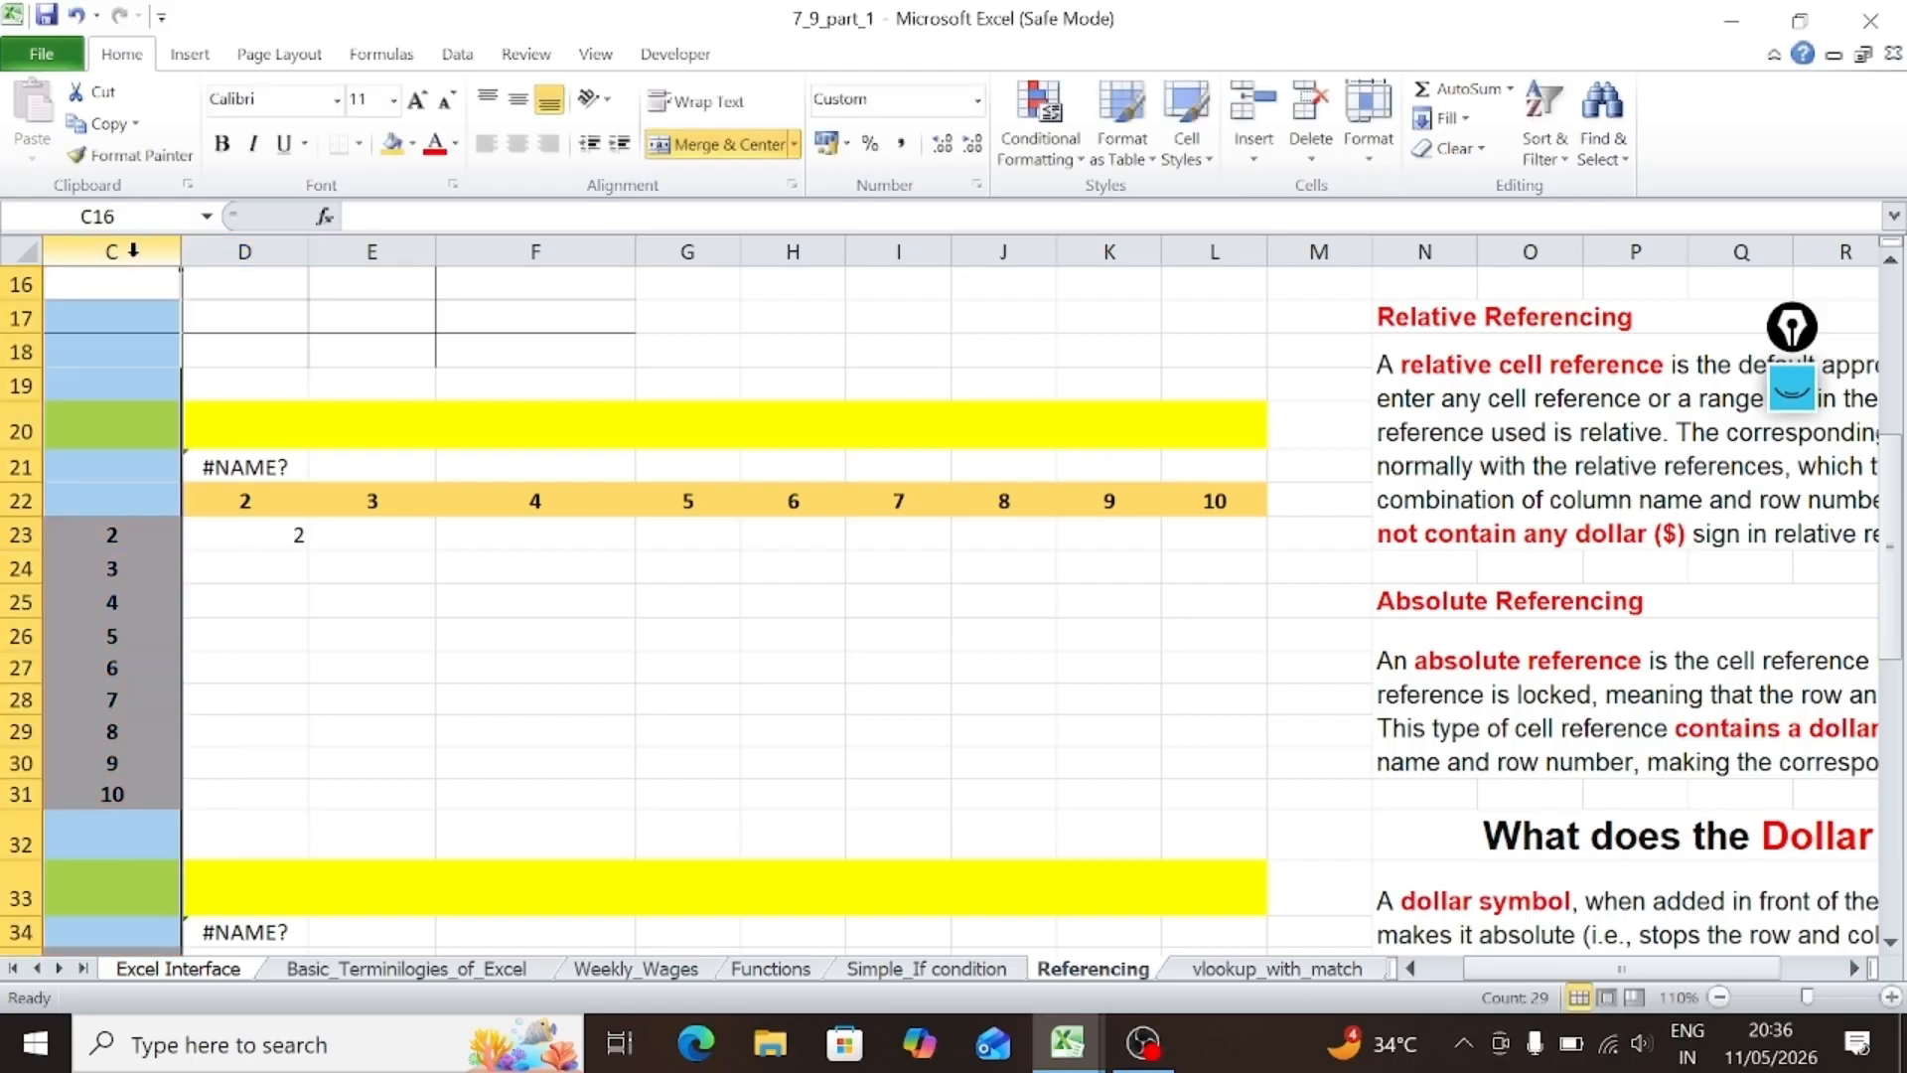
double_click(269, 536)
left_click(196, 534)
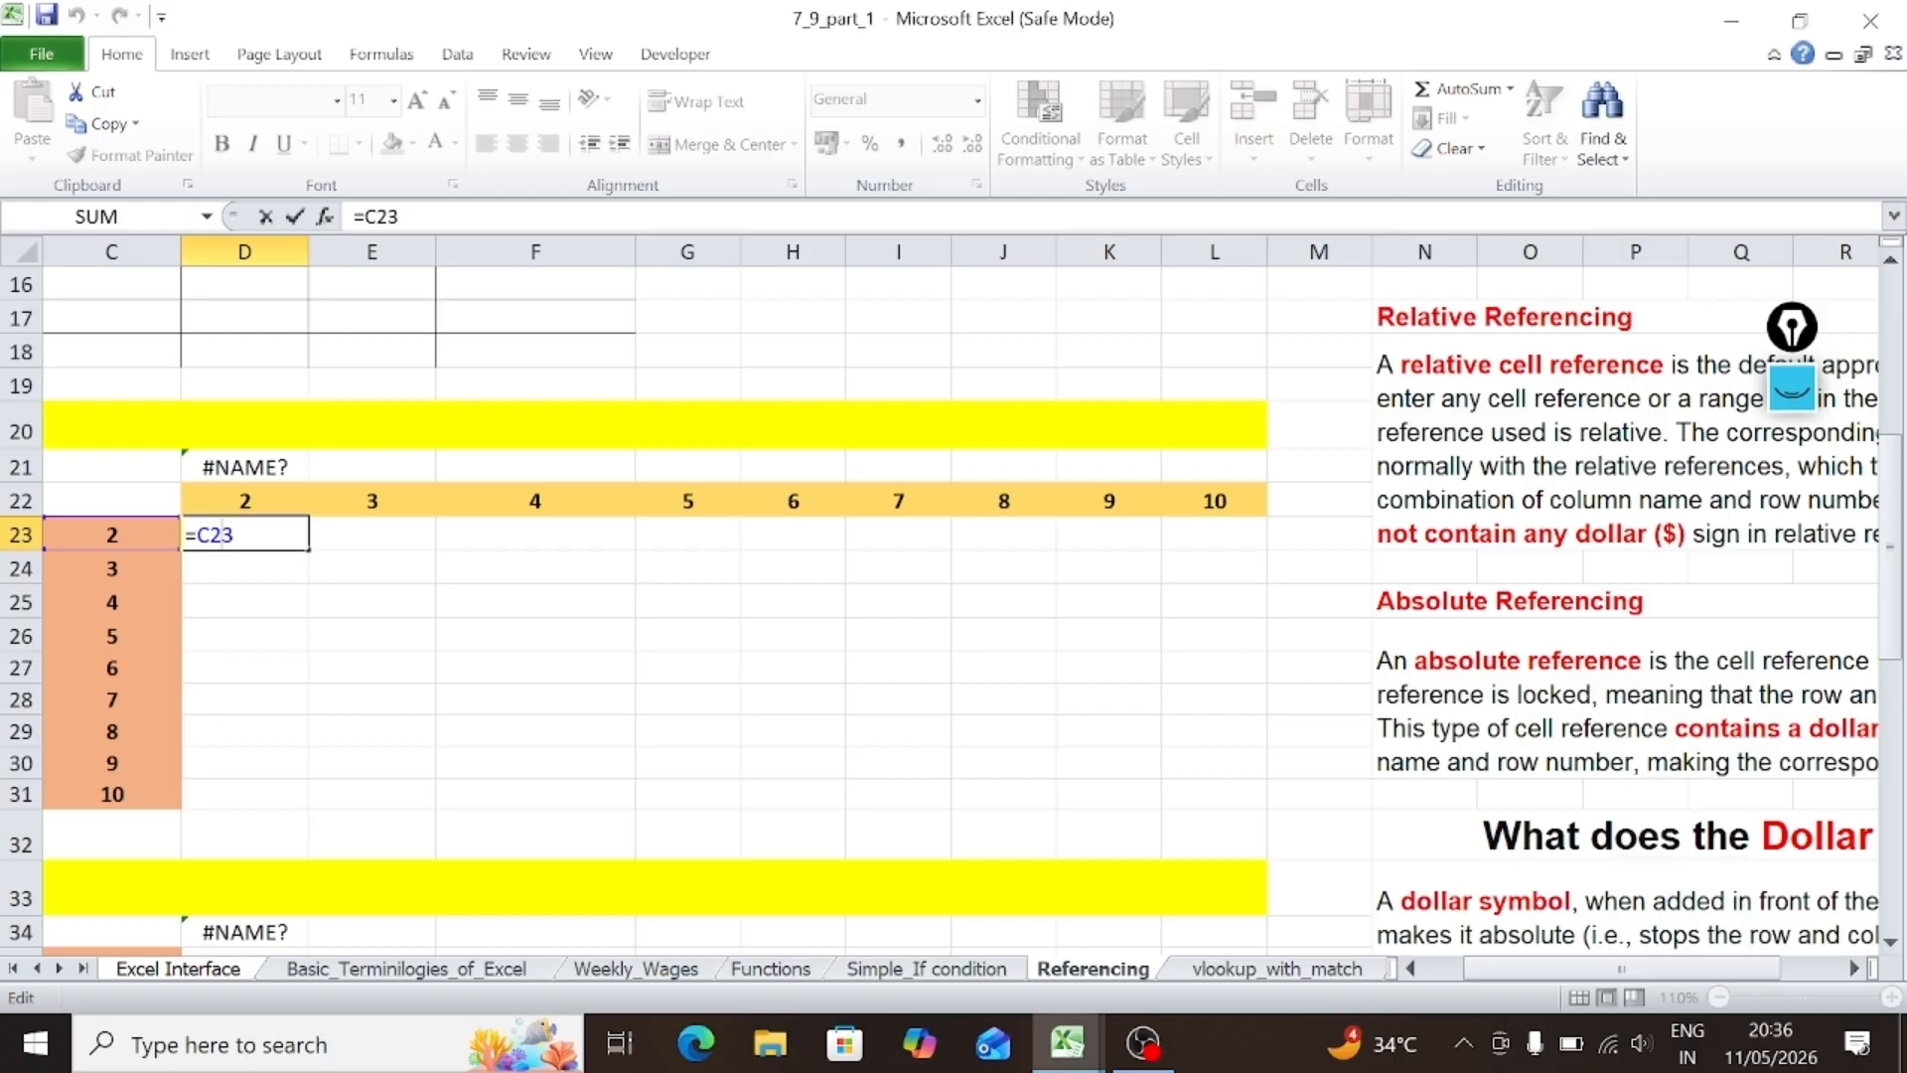
key("F4")
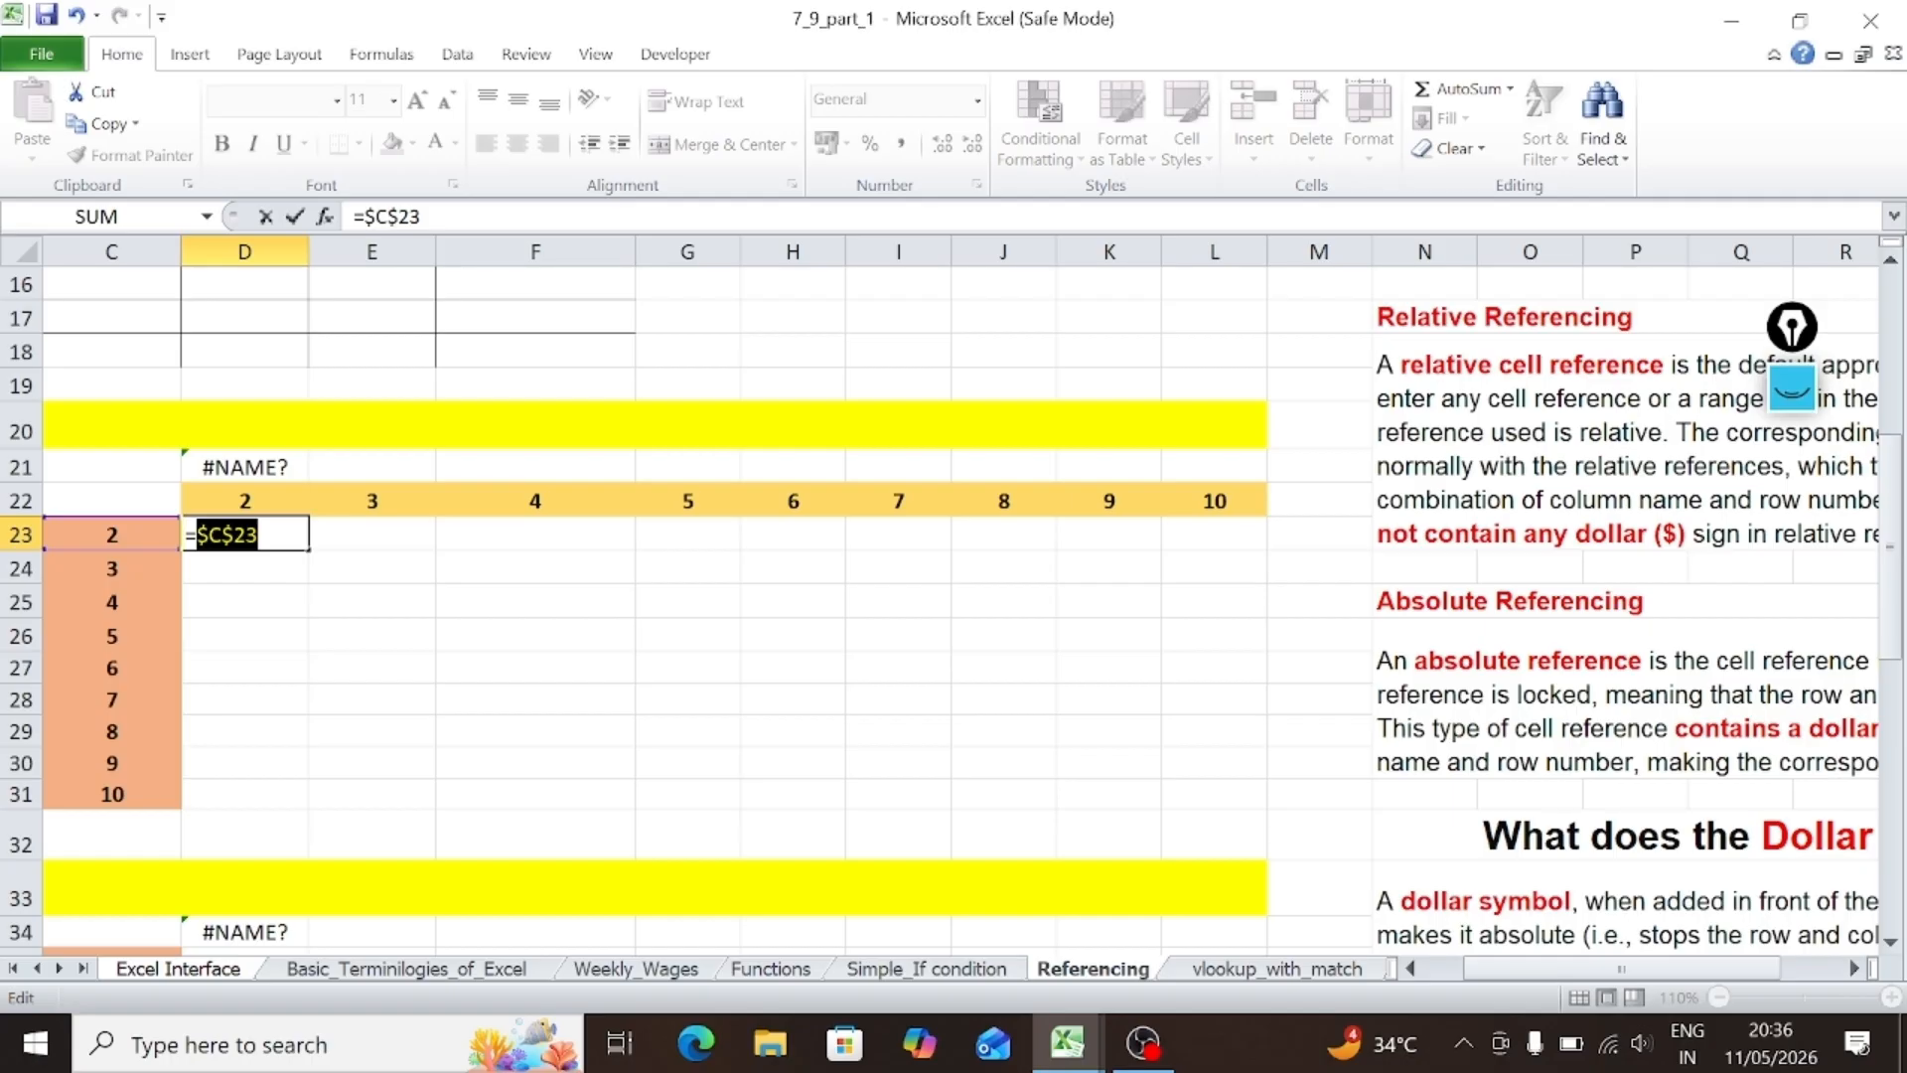
key("F4")
key("F4")
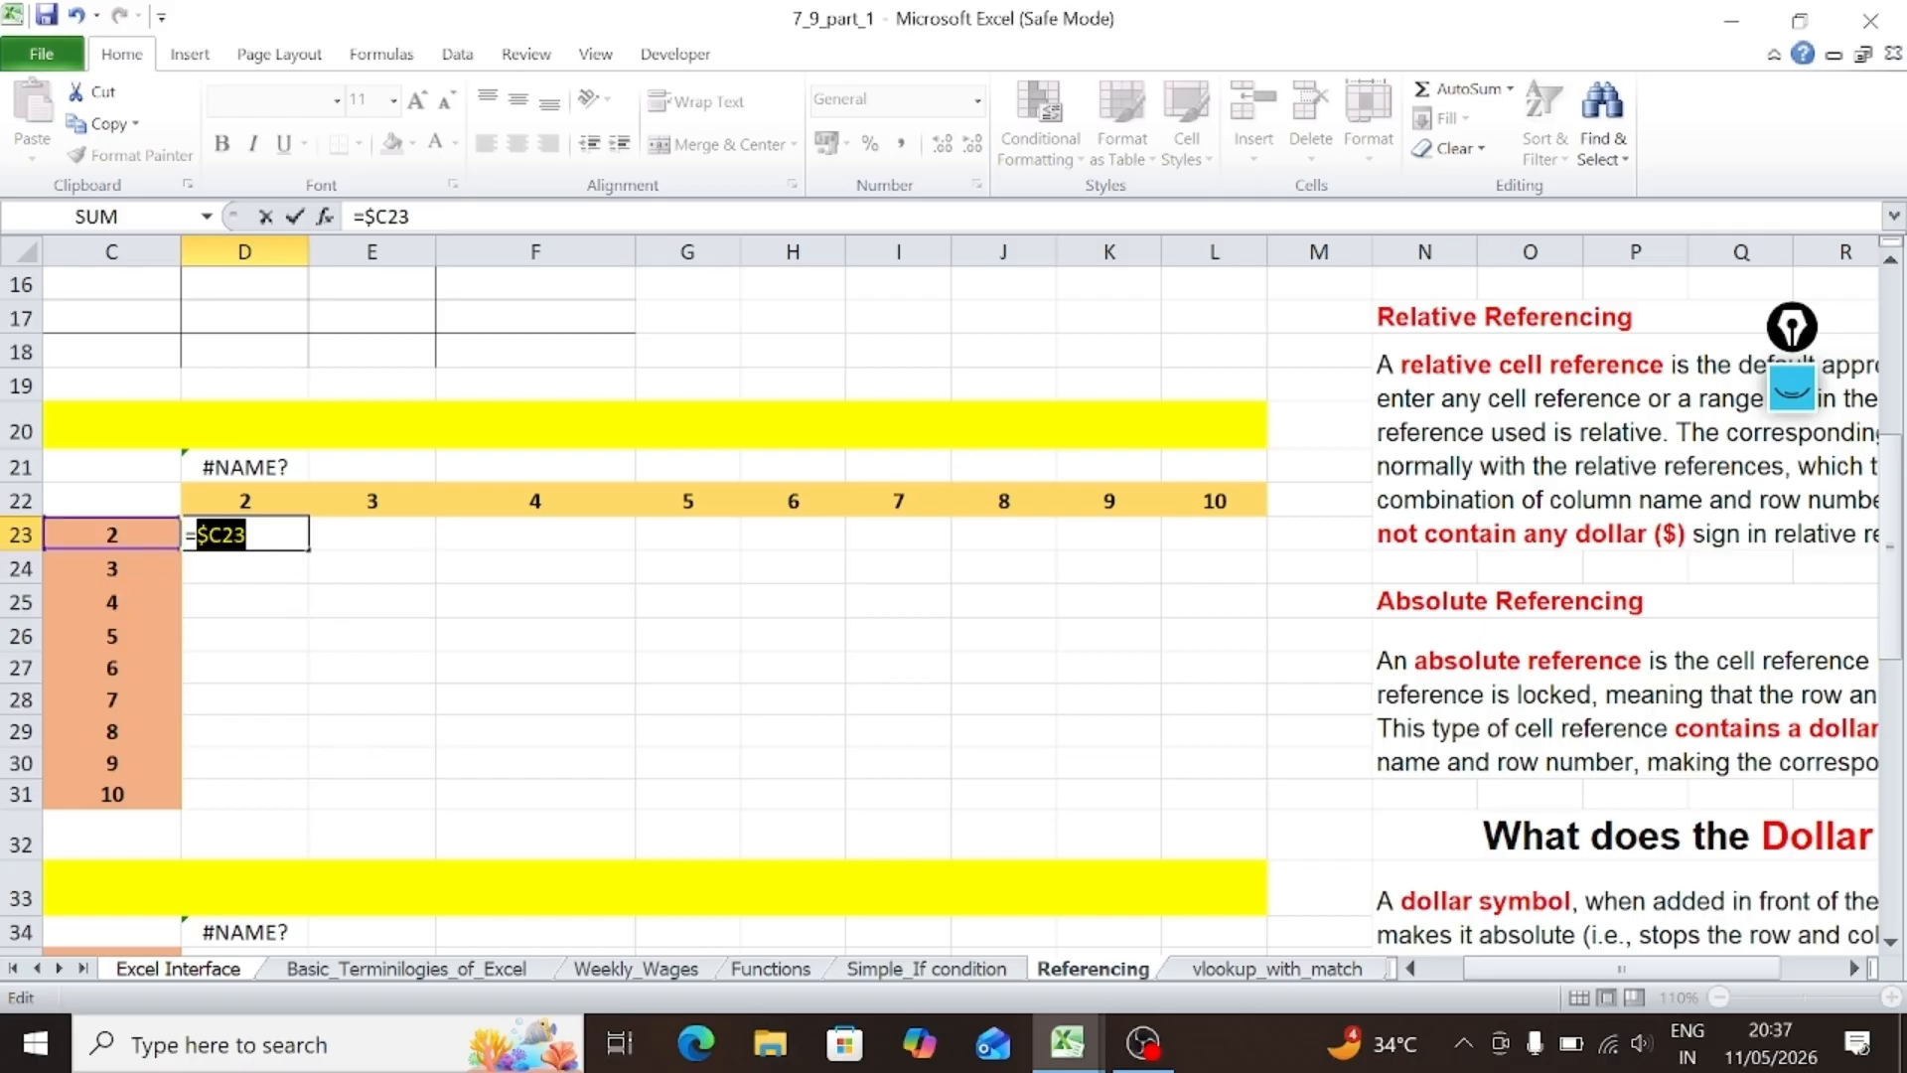
Step: Extend the D23 formula to multiply by the column heading in D22, giving =$C23*D22
left_click(250, 535)
type("*")
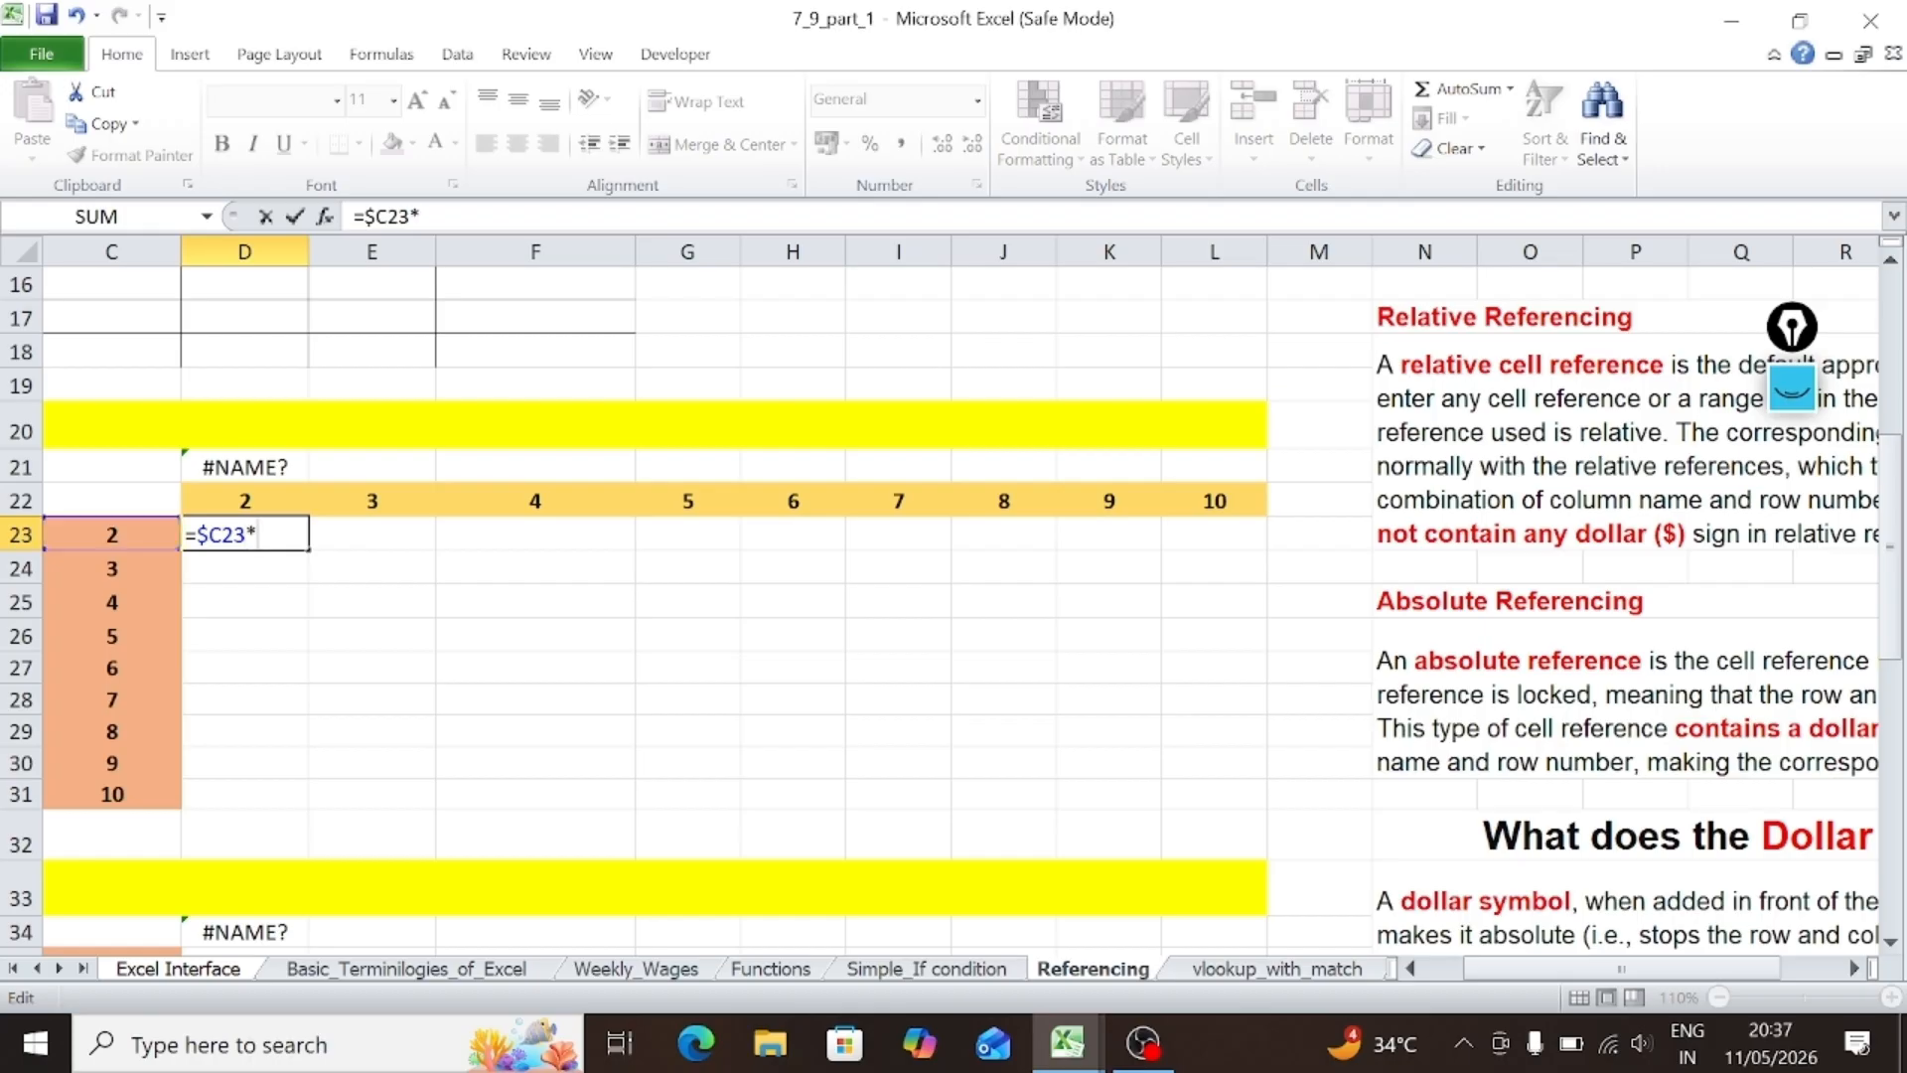
left_click(247, 498)
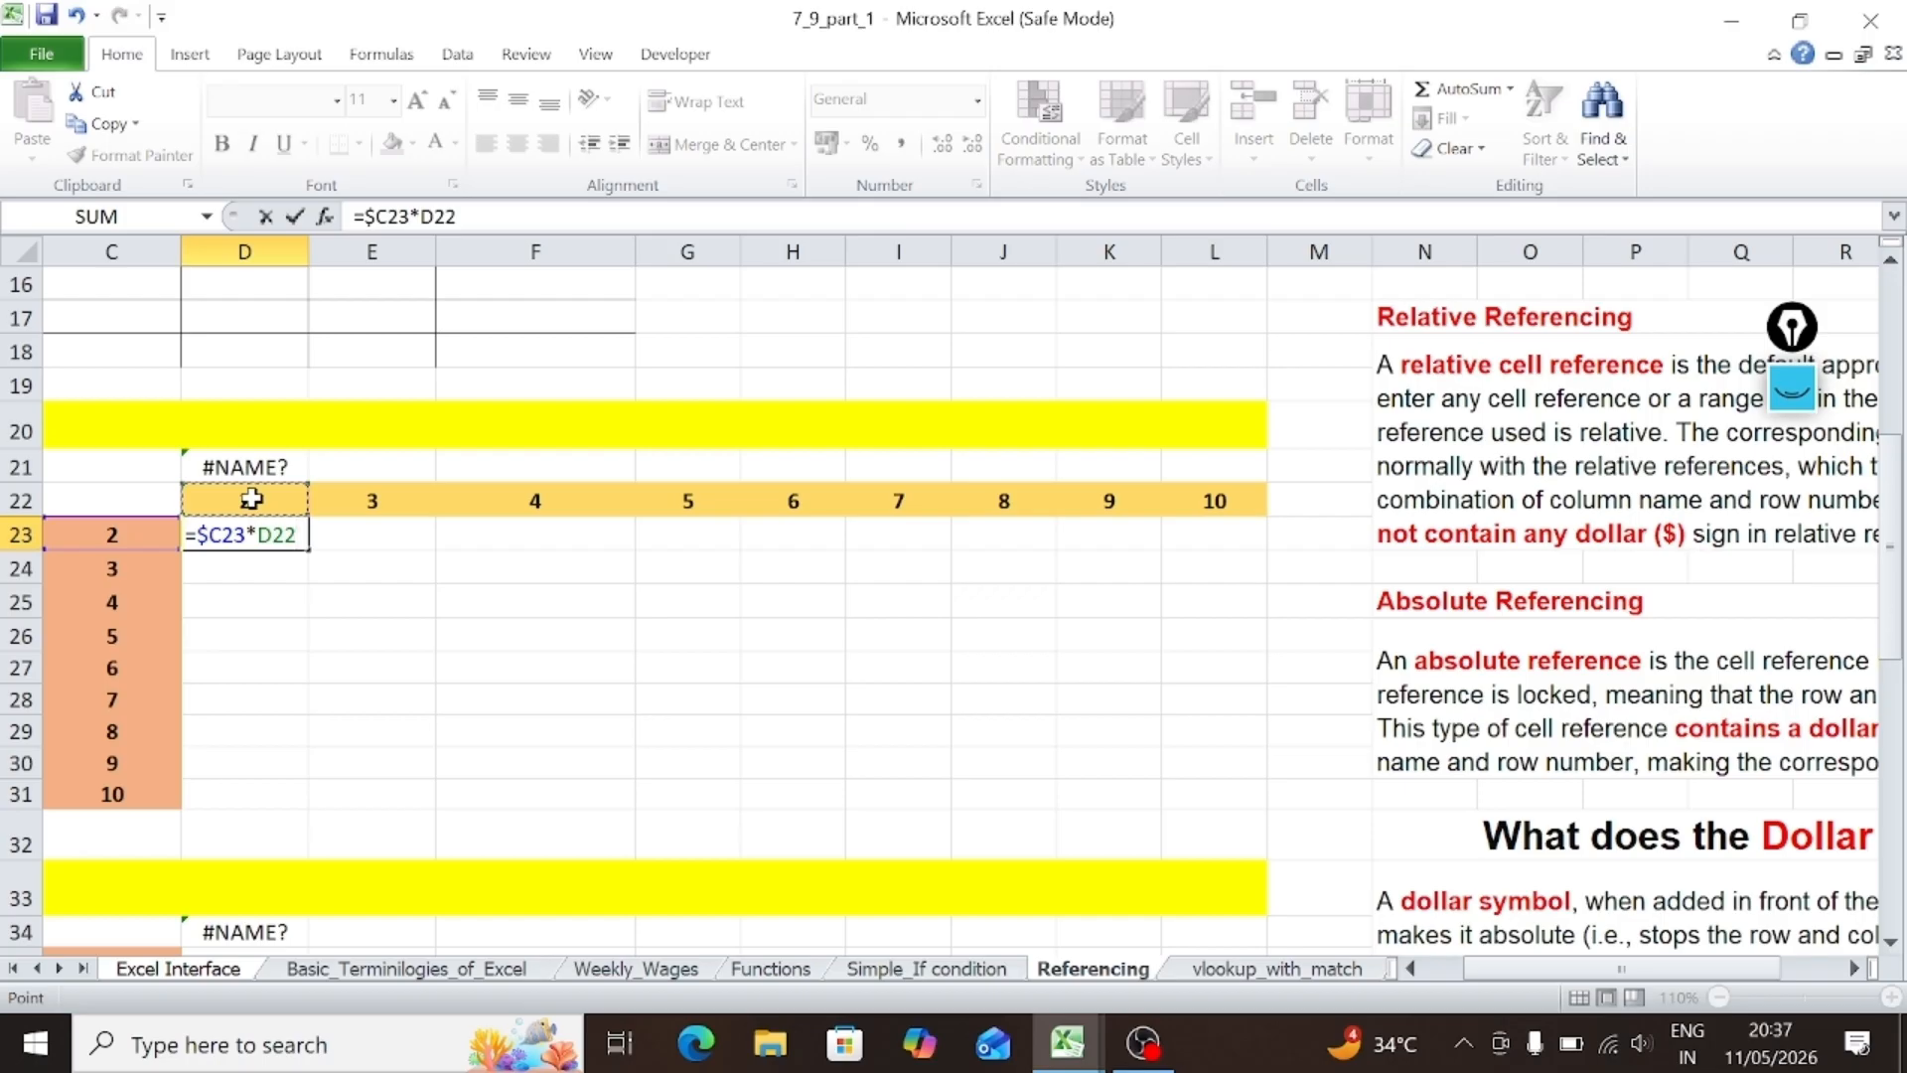
scroll(252, 498, "up", 2)
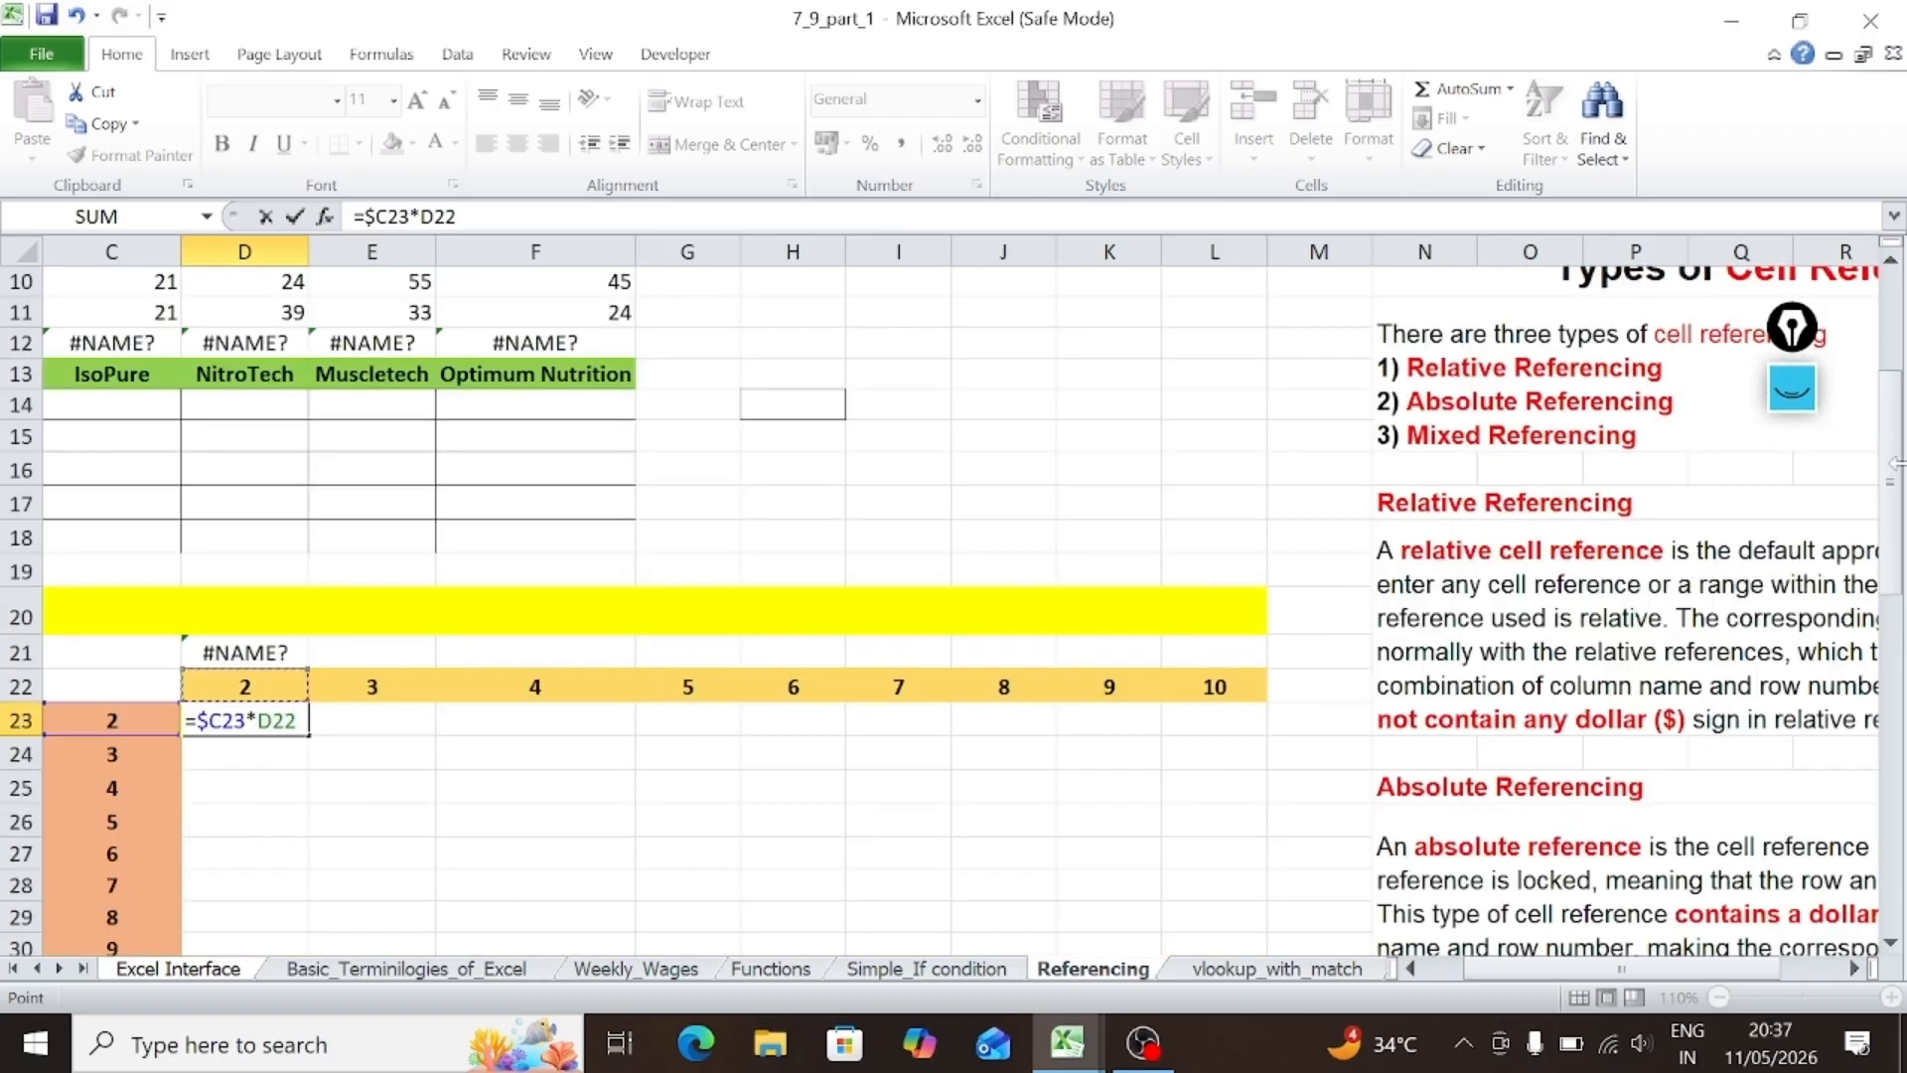
scroll(273, 608, "down", 2)
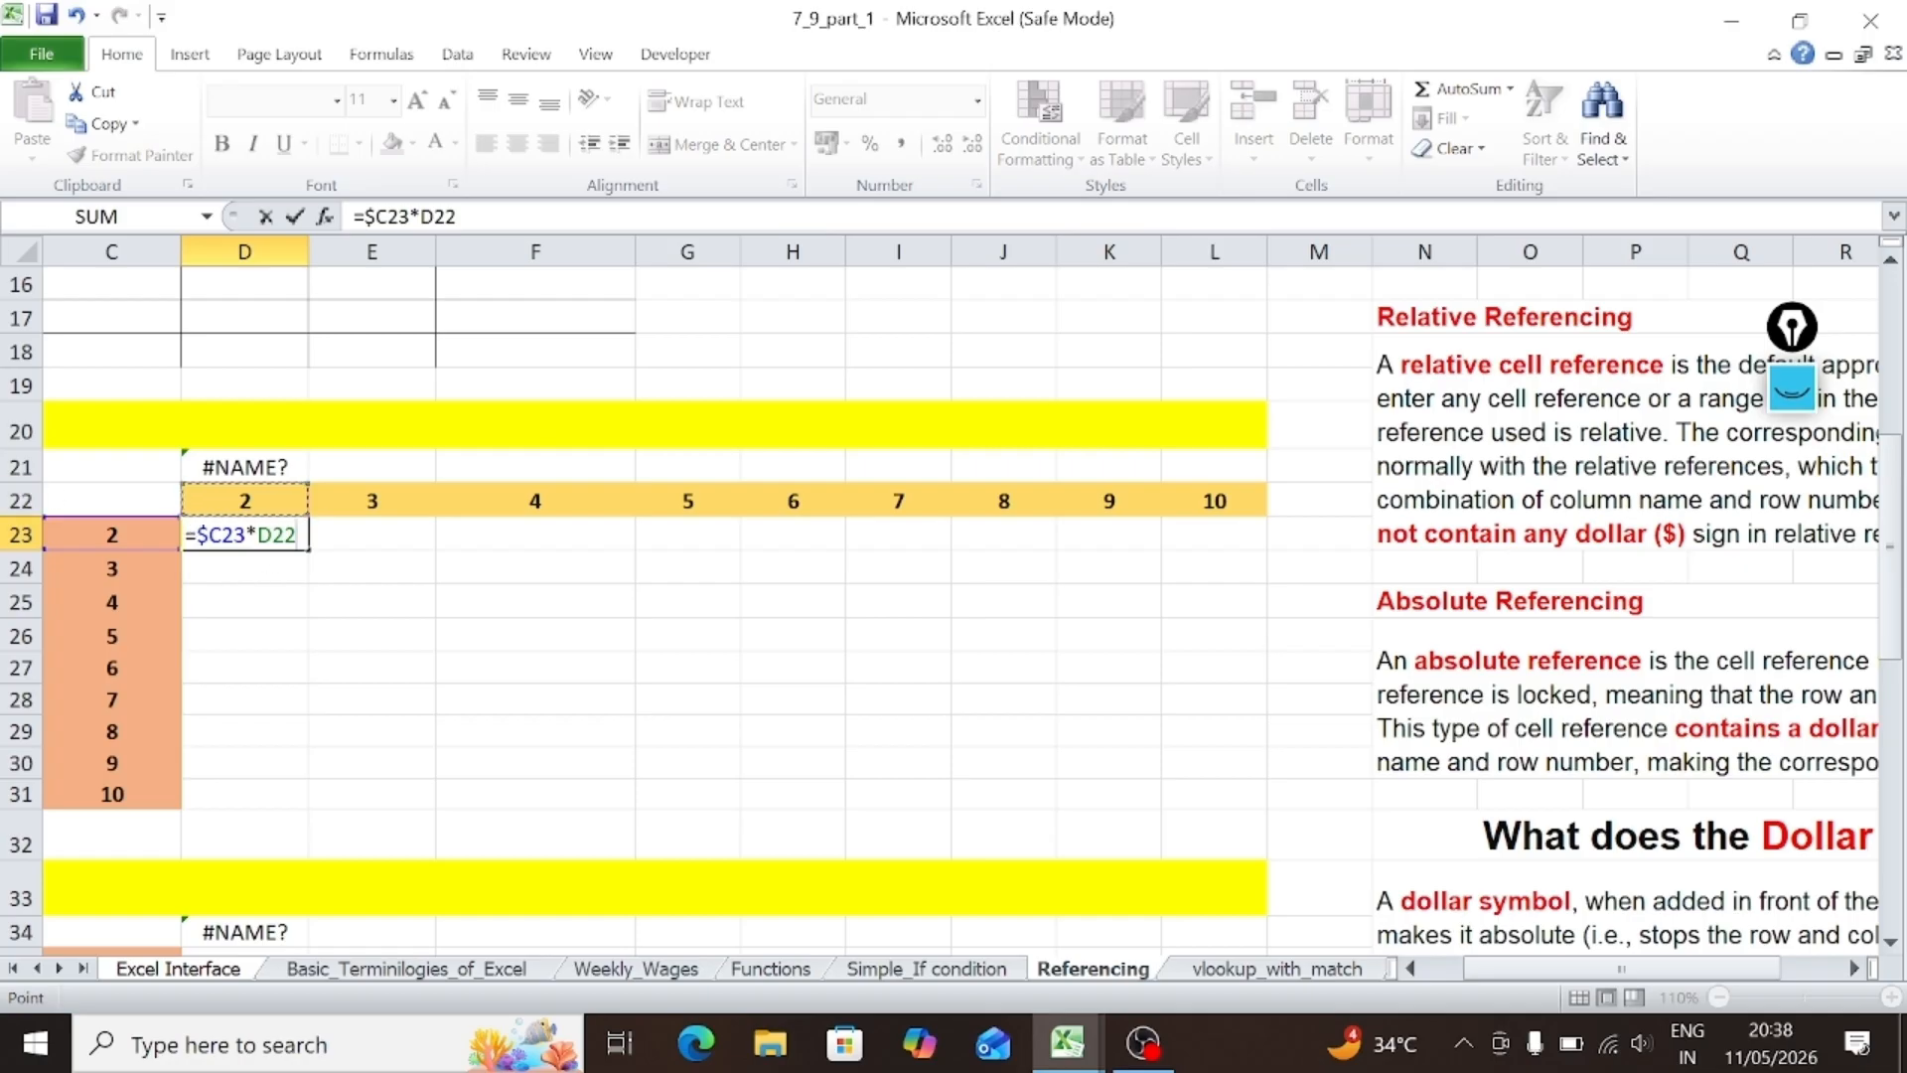
Step: Cycle the D22 reference through its reference types, lock only its row, and enter =$C23*D$22 in D23
key("F2")
key("F4")
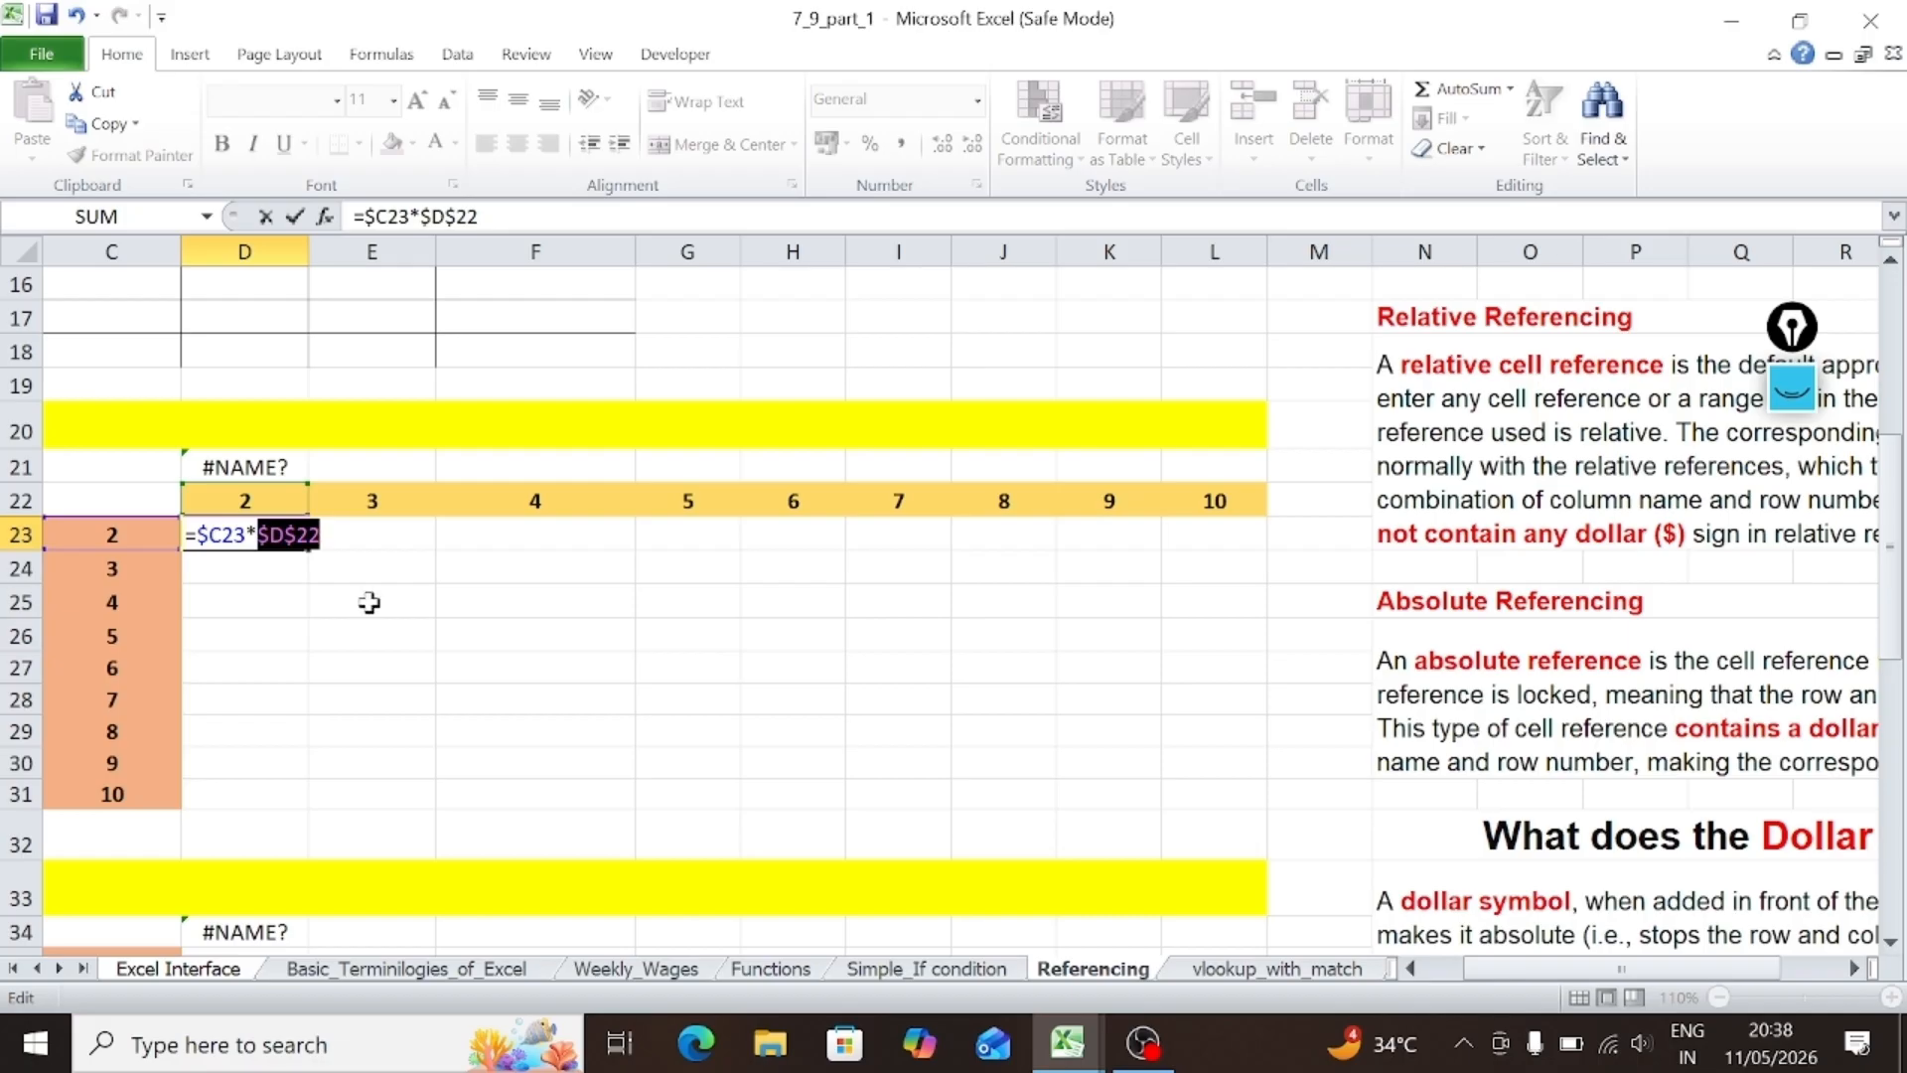
key("F4")
key("F4")
key("F4")
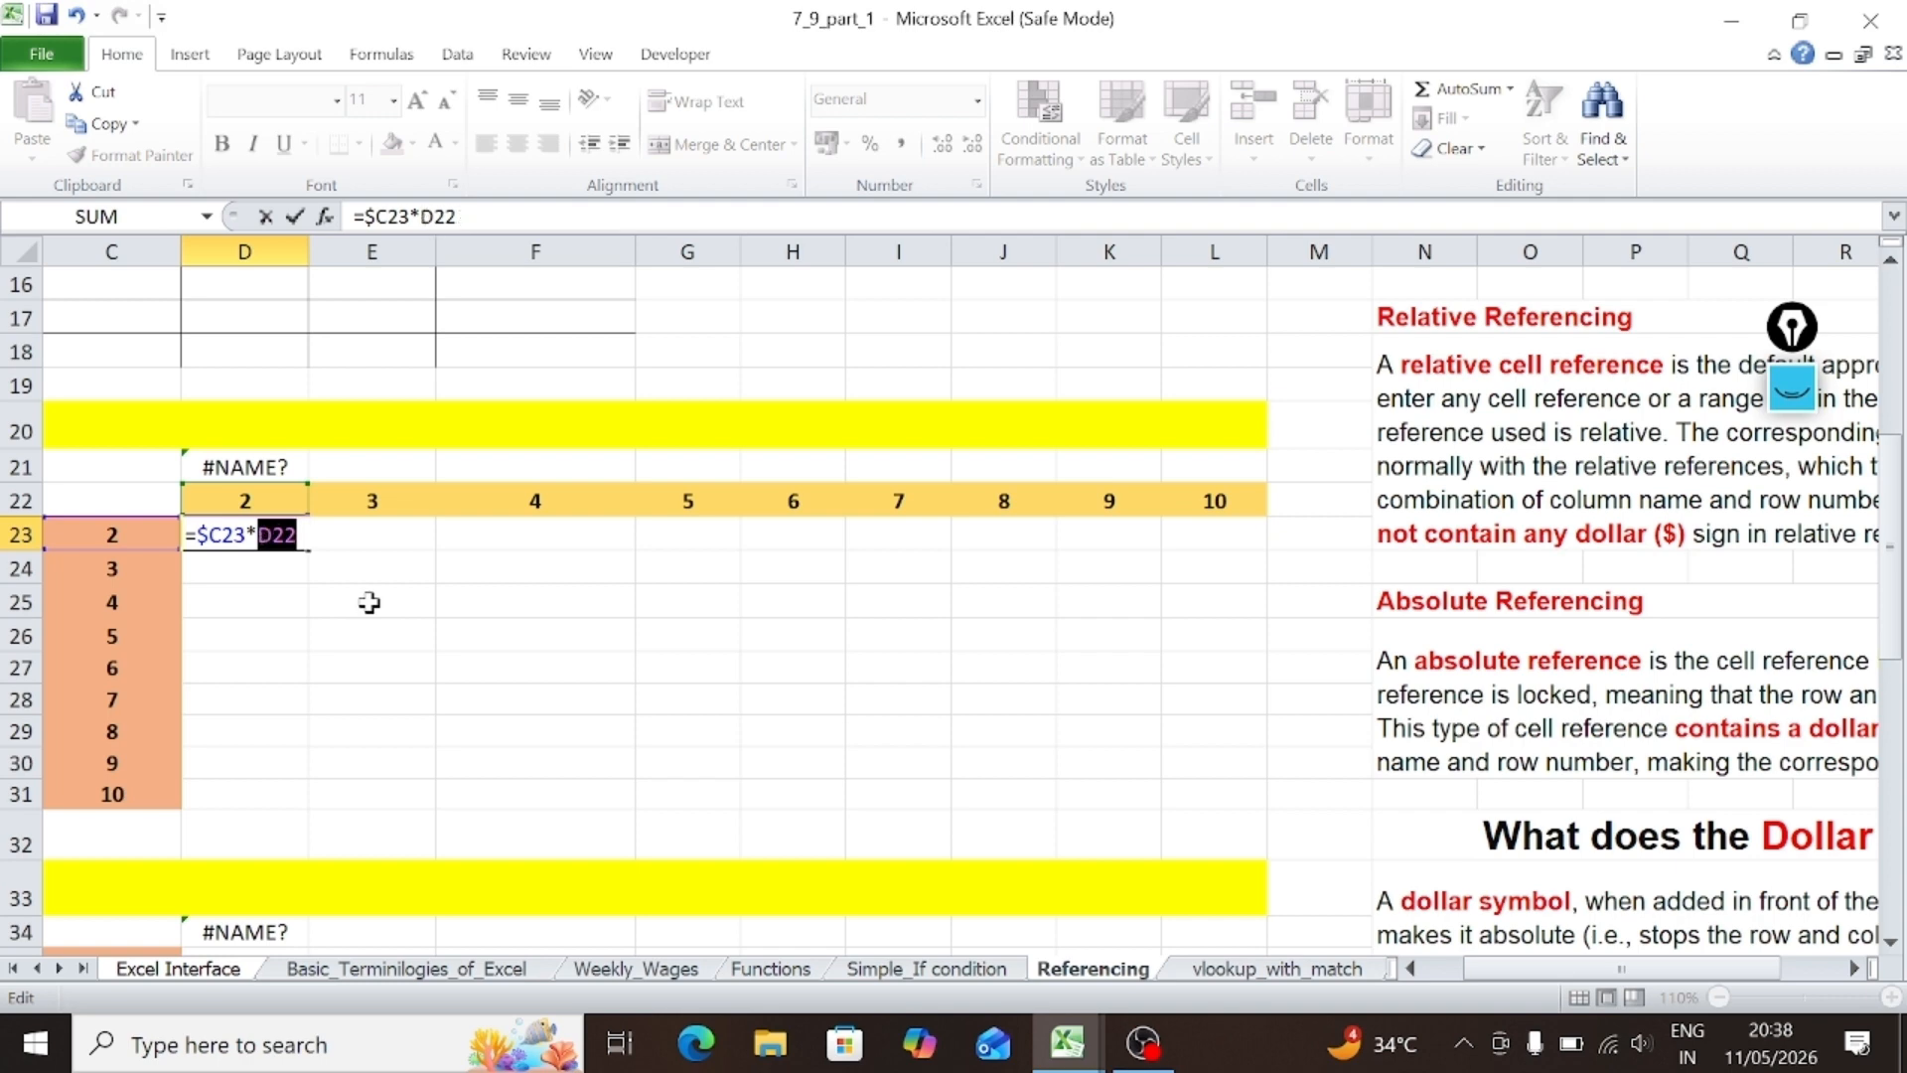
key("F4")
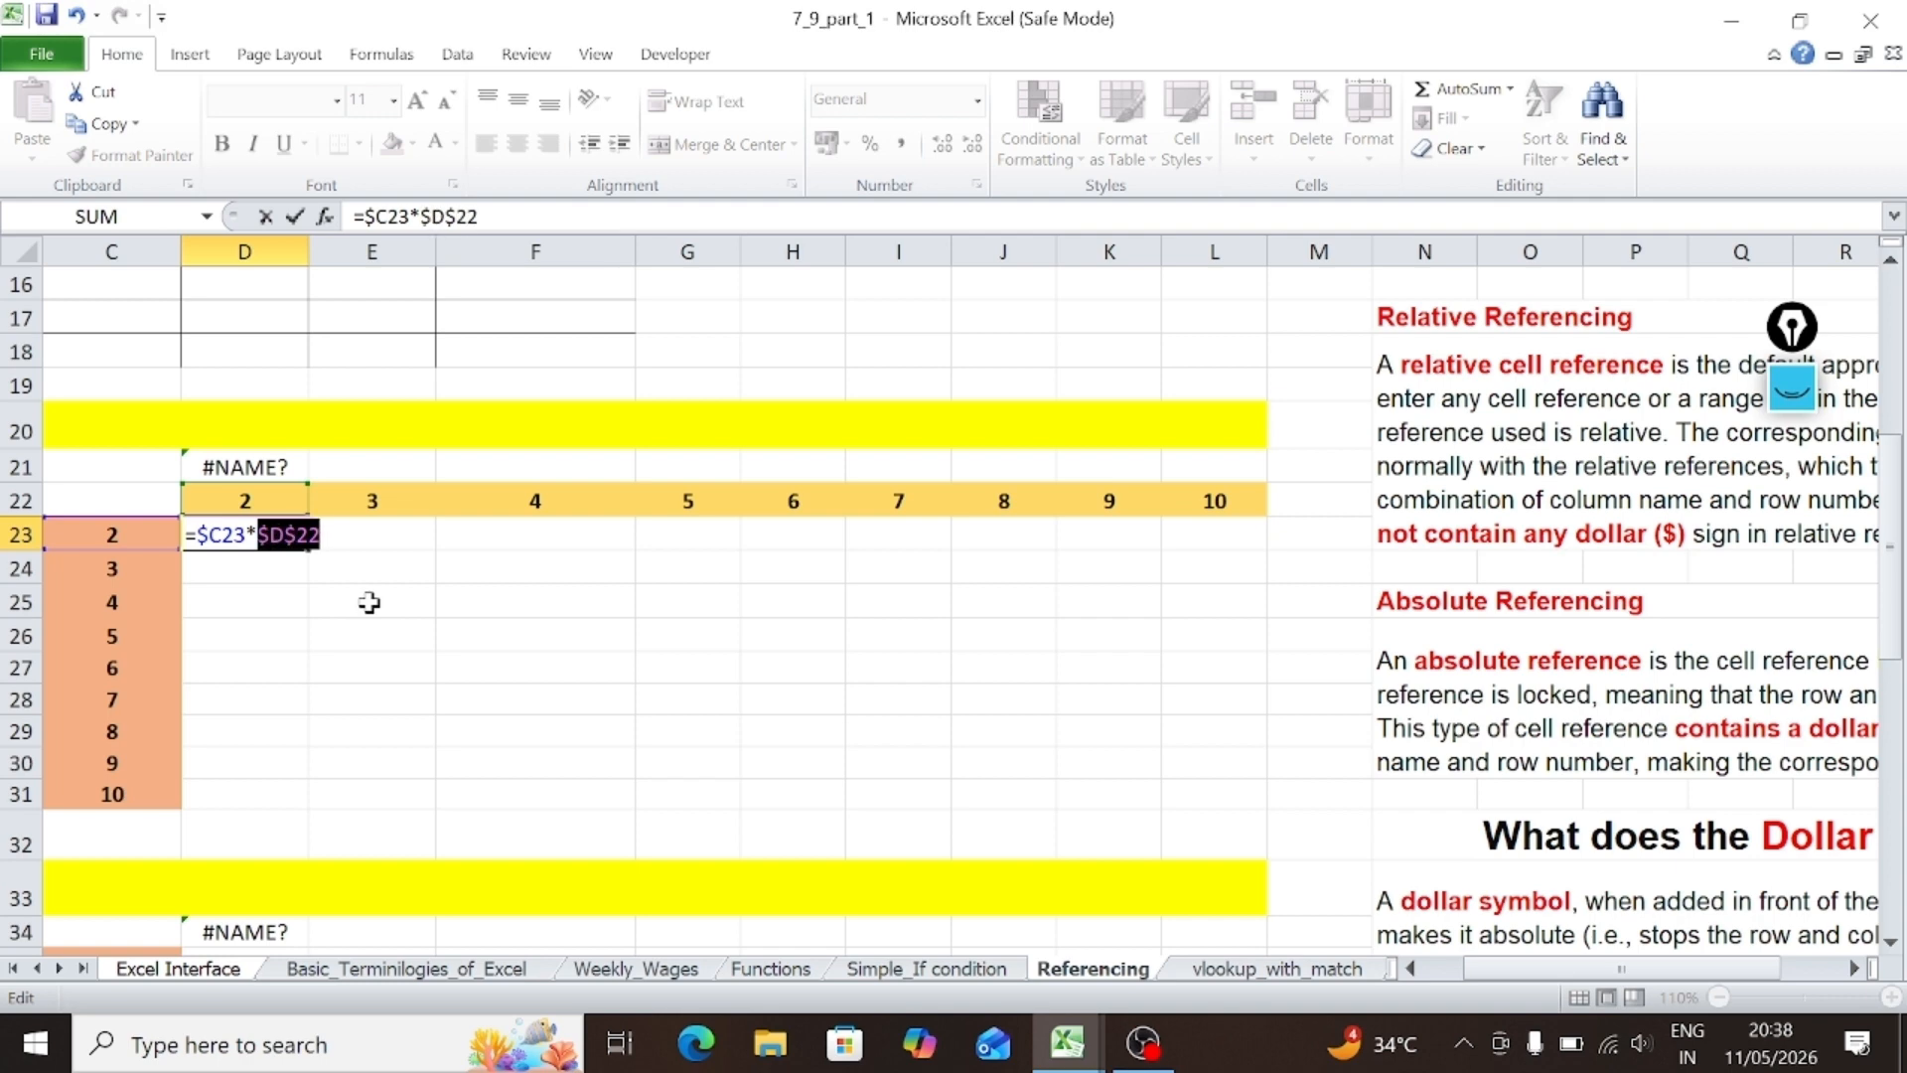
key("F4")
key("Return")
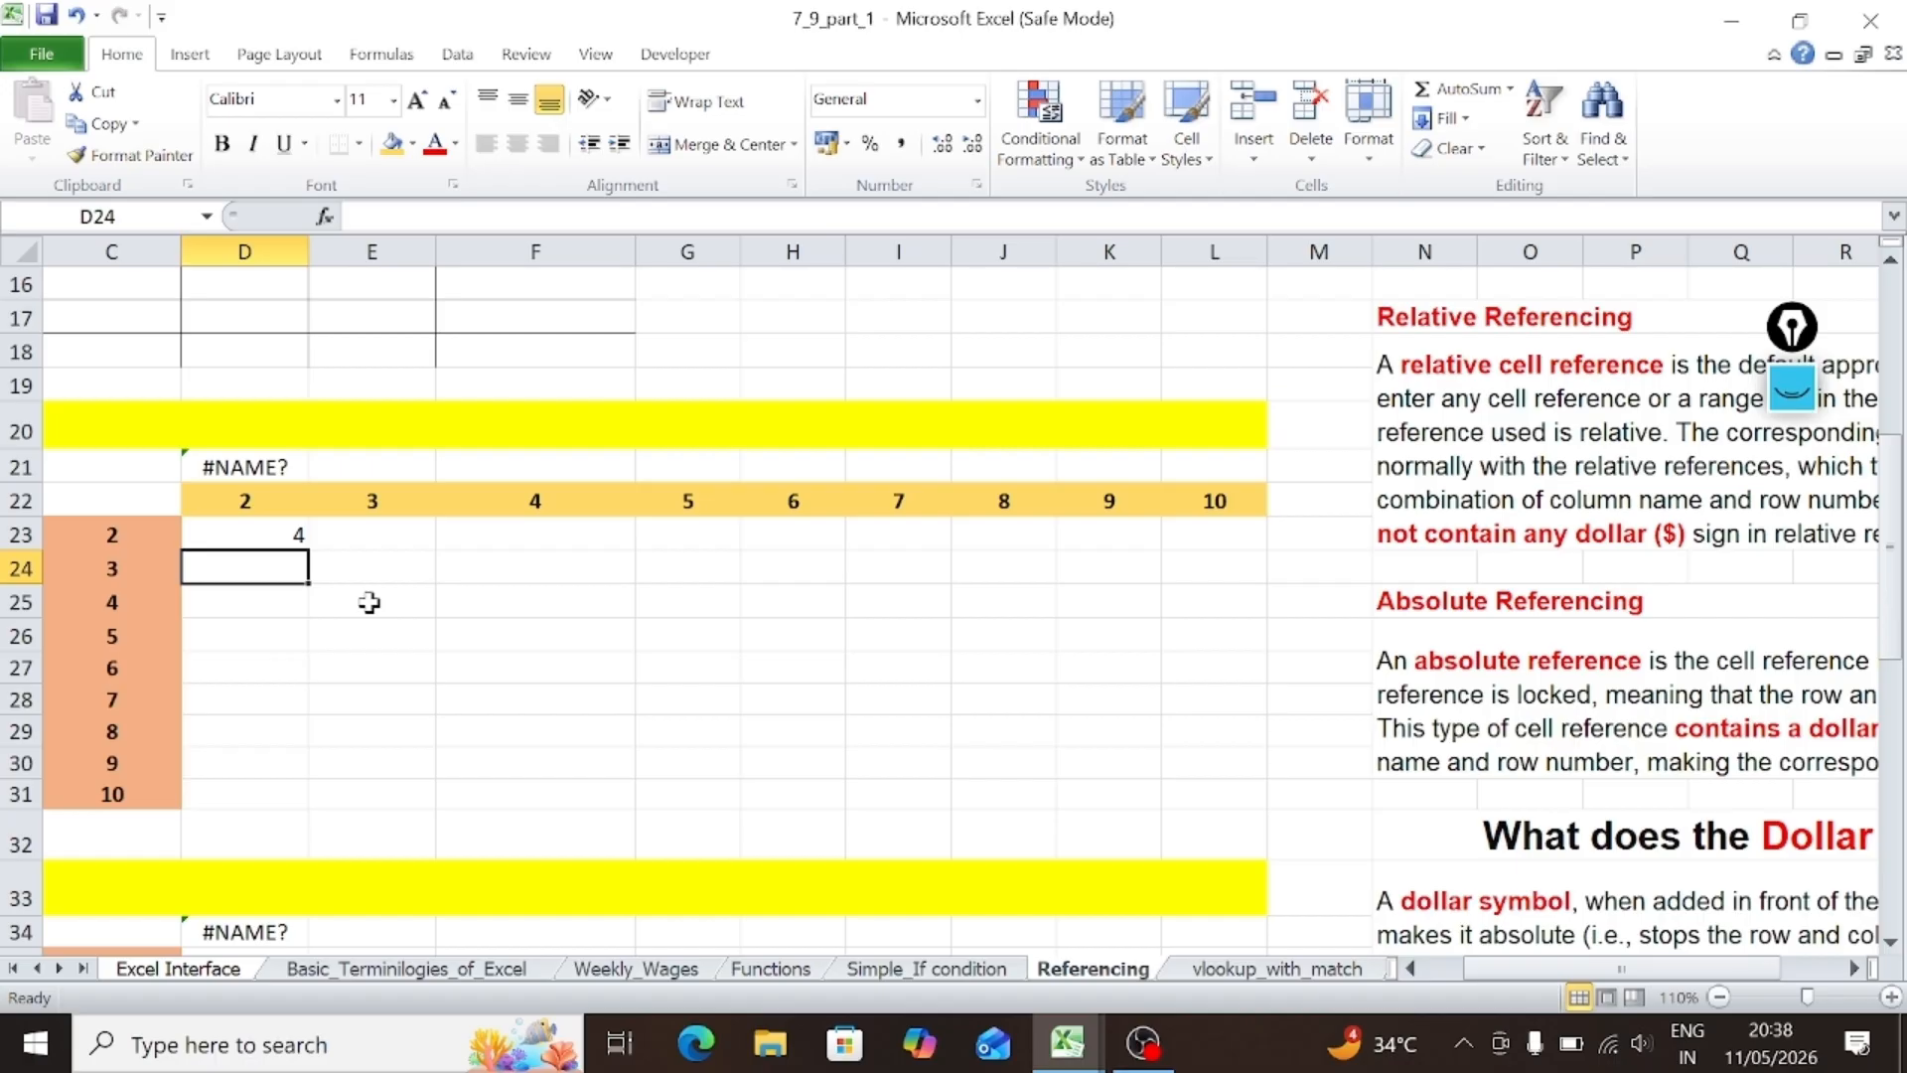
Step: Fill the mixed-reference formula from D23 down through D31
left_click(331, 566)
left_click(242, 533)
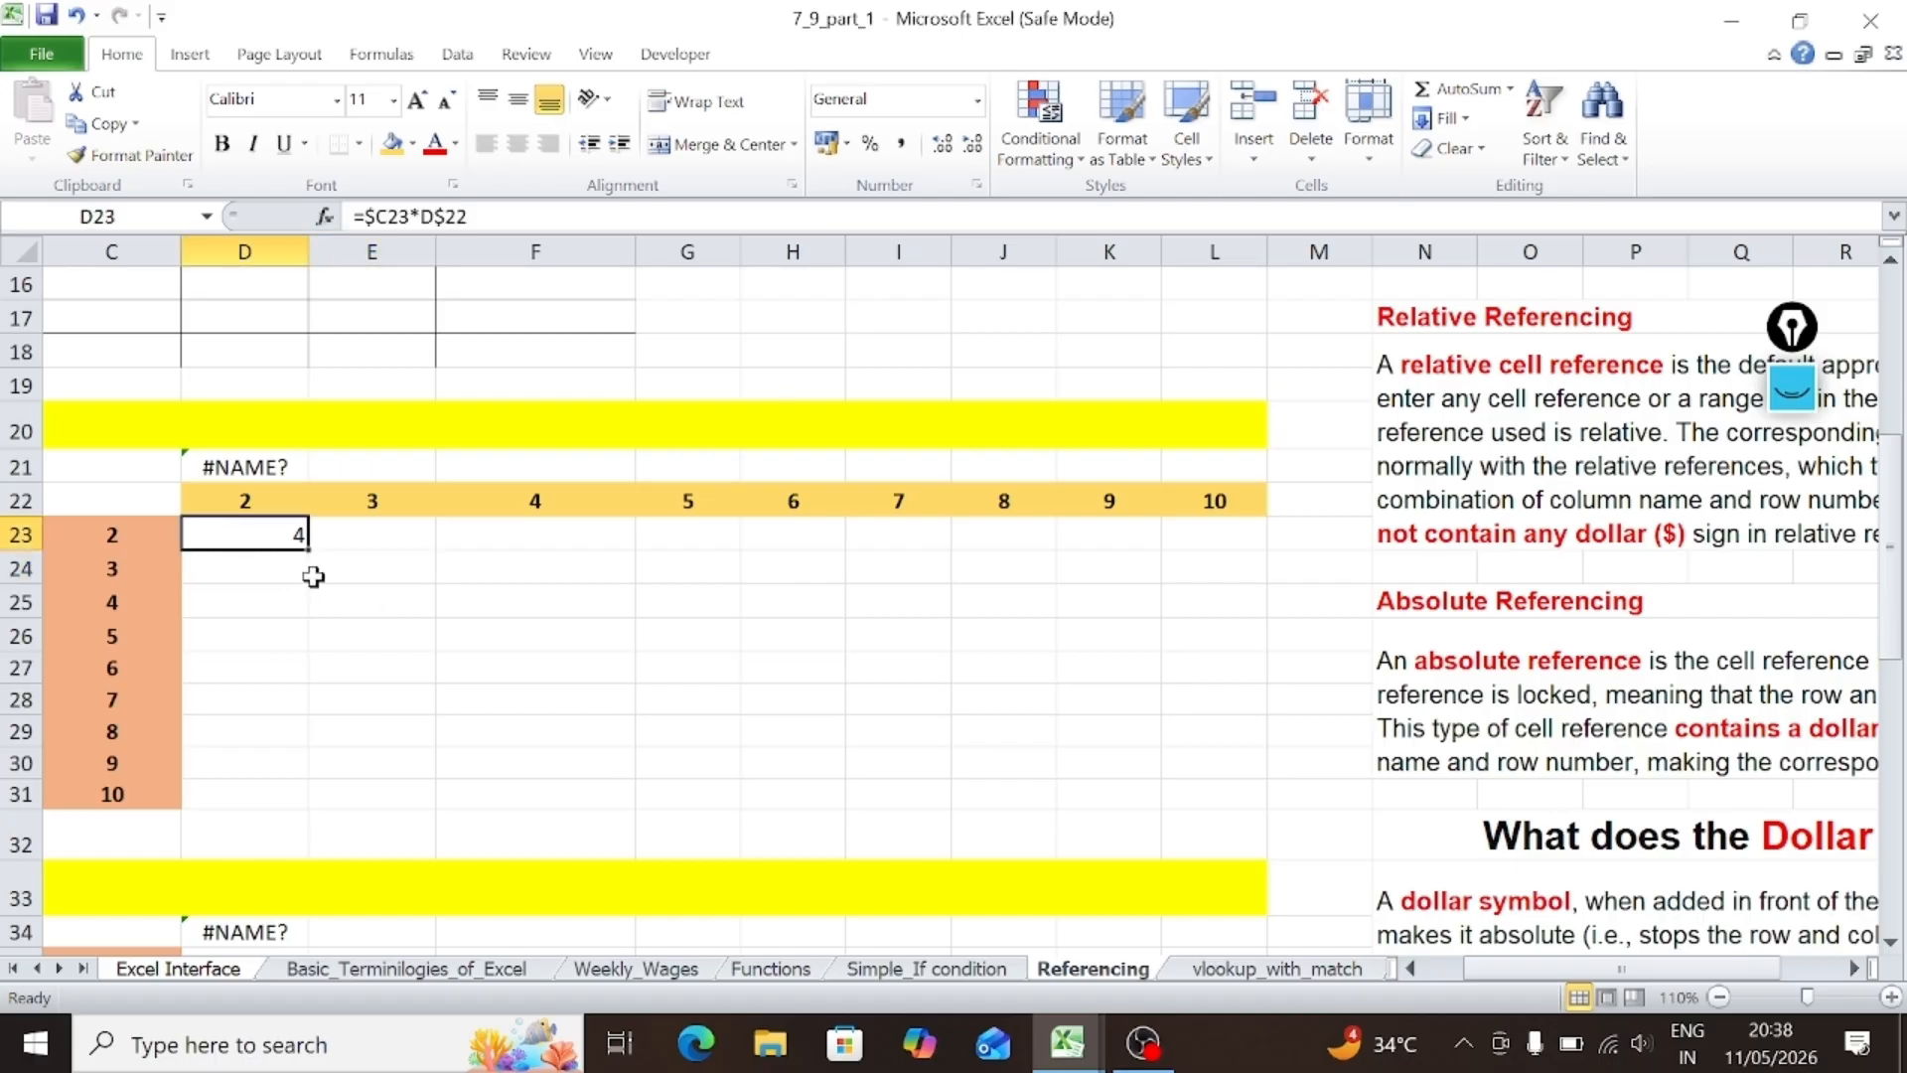
left_click_drag(314, 564, 298, 796)
Step: Fill the mixed-reference formula from D23 across row 23 through L23
left_click(263, 533)
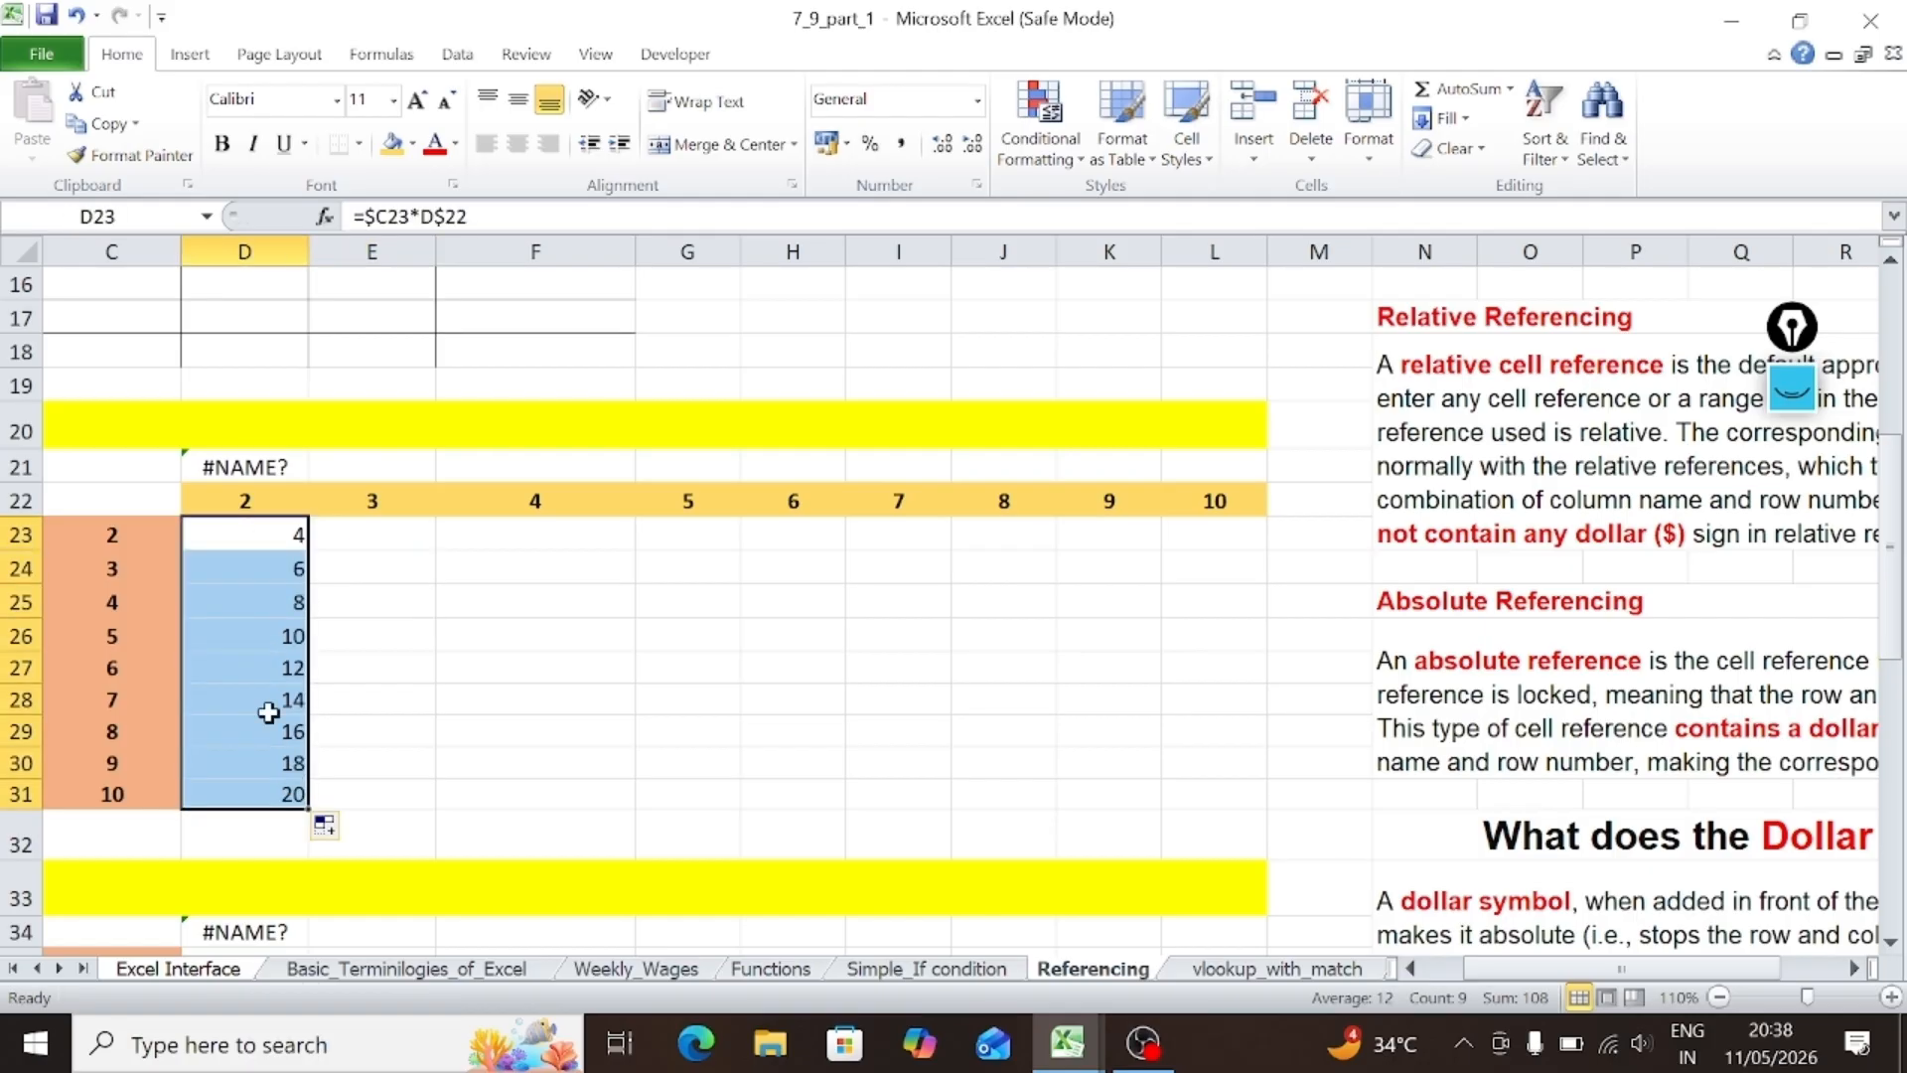
left_click(262, 546)
left_click_drag(305, 553, 1244, 541)
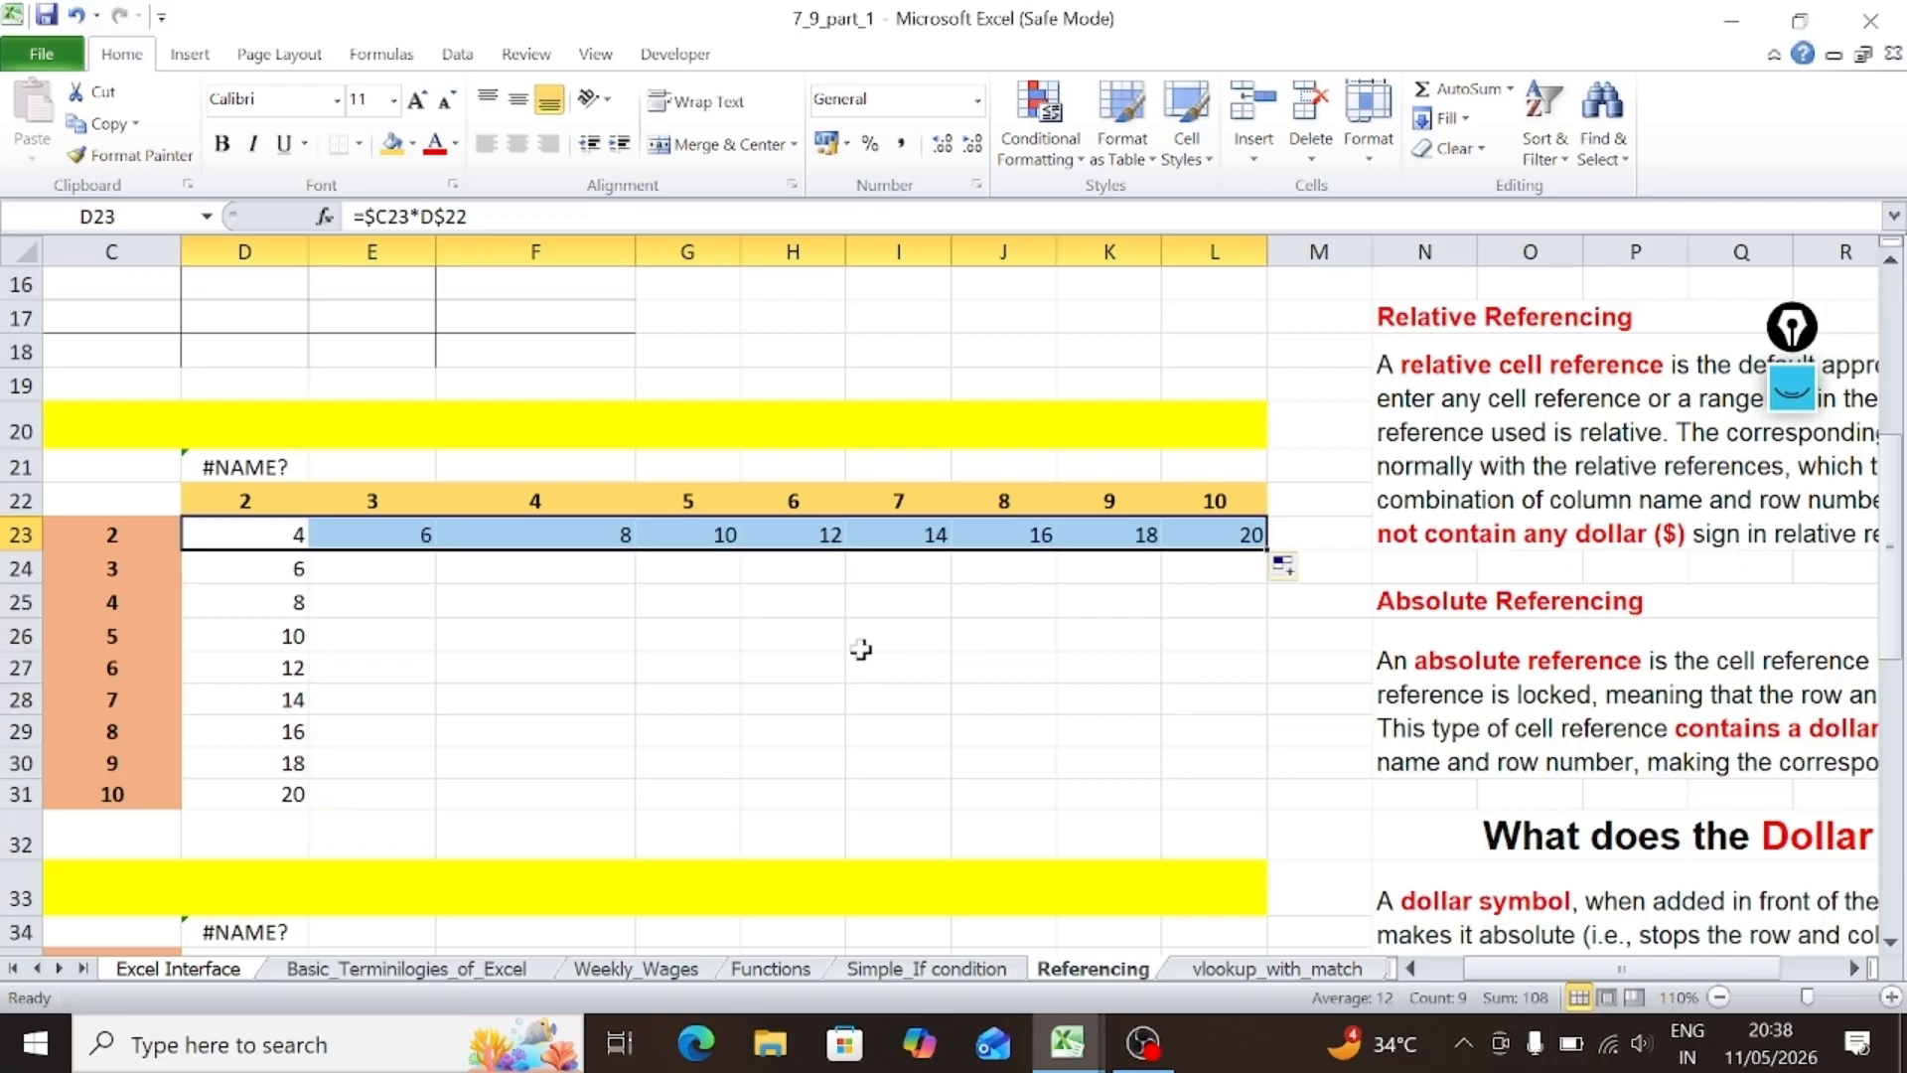
left_click(757, 691)
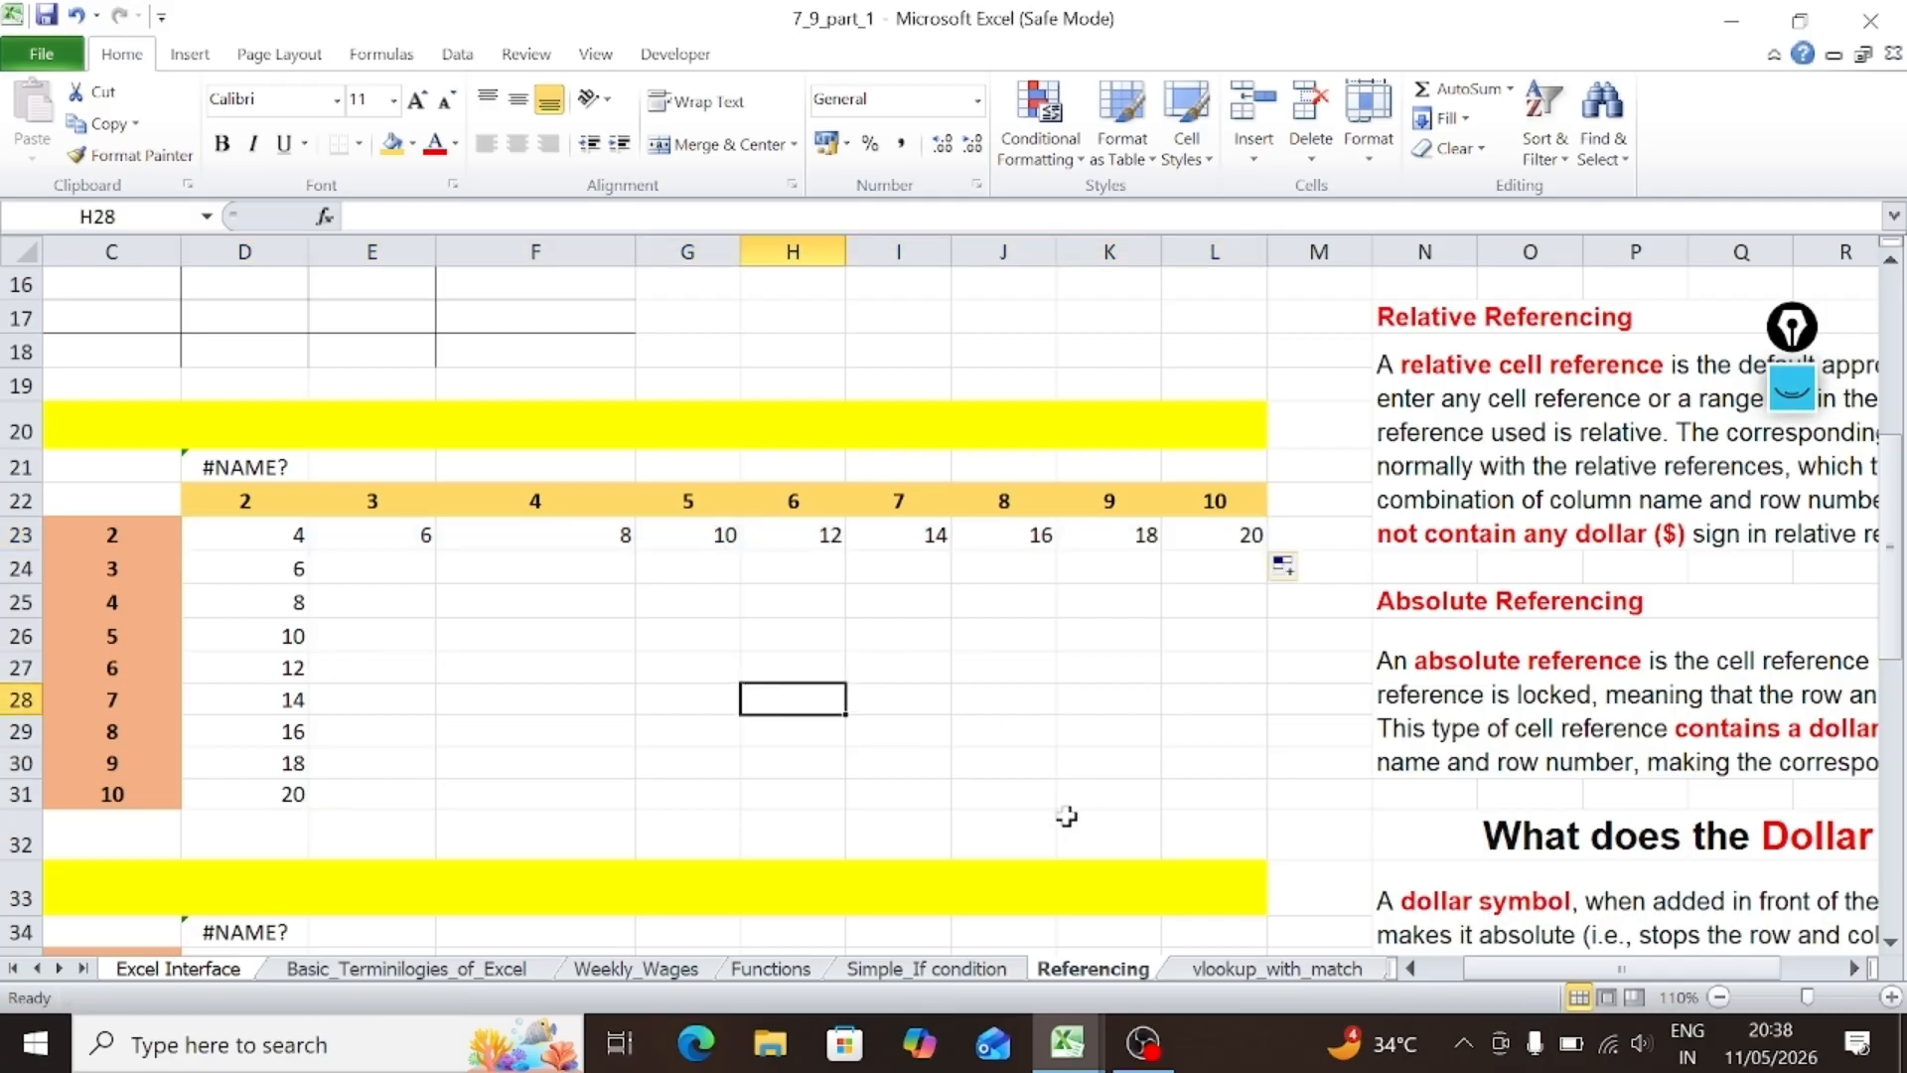
Step: Copy the D23 formula into the whole grid D23:L31 and check the resulting formula in J28
left_click(281, 536)
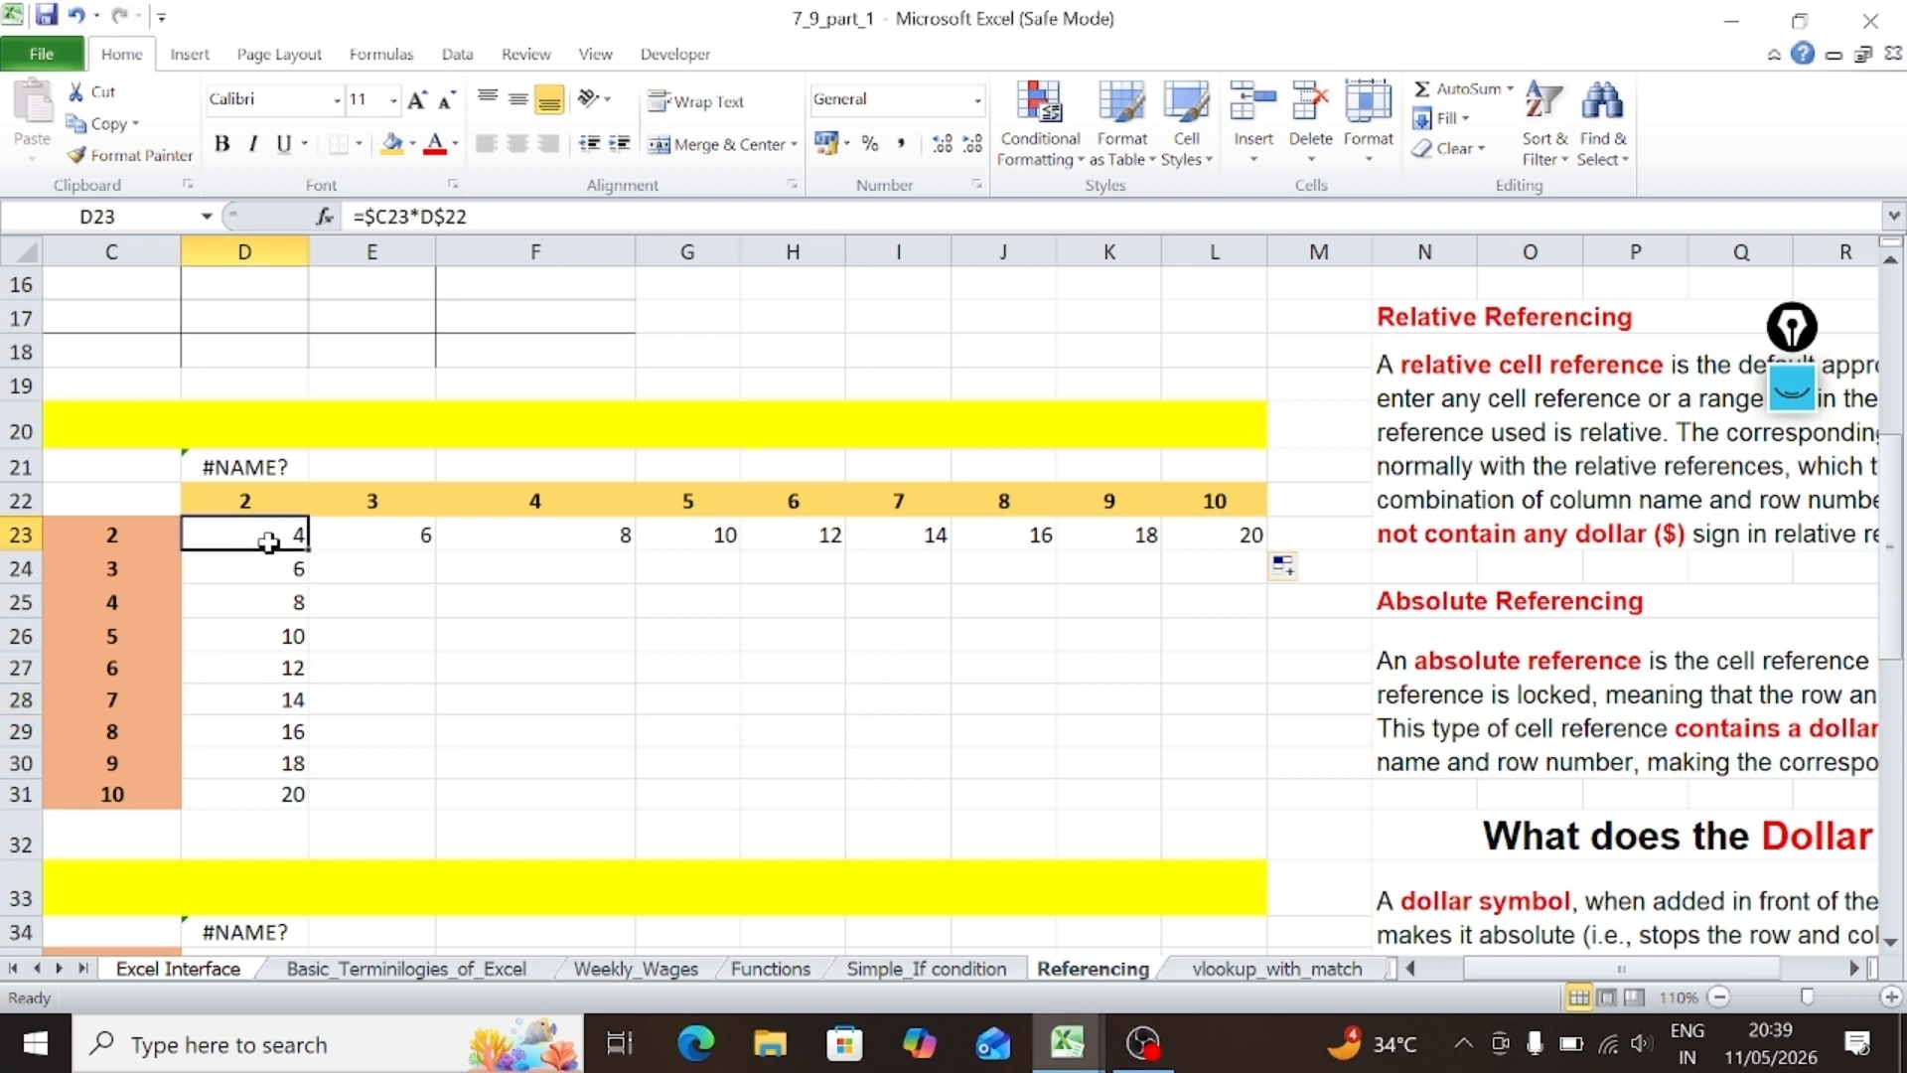
key("ctrl+c")
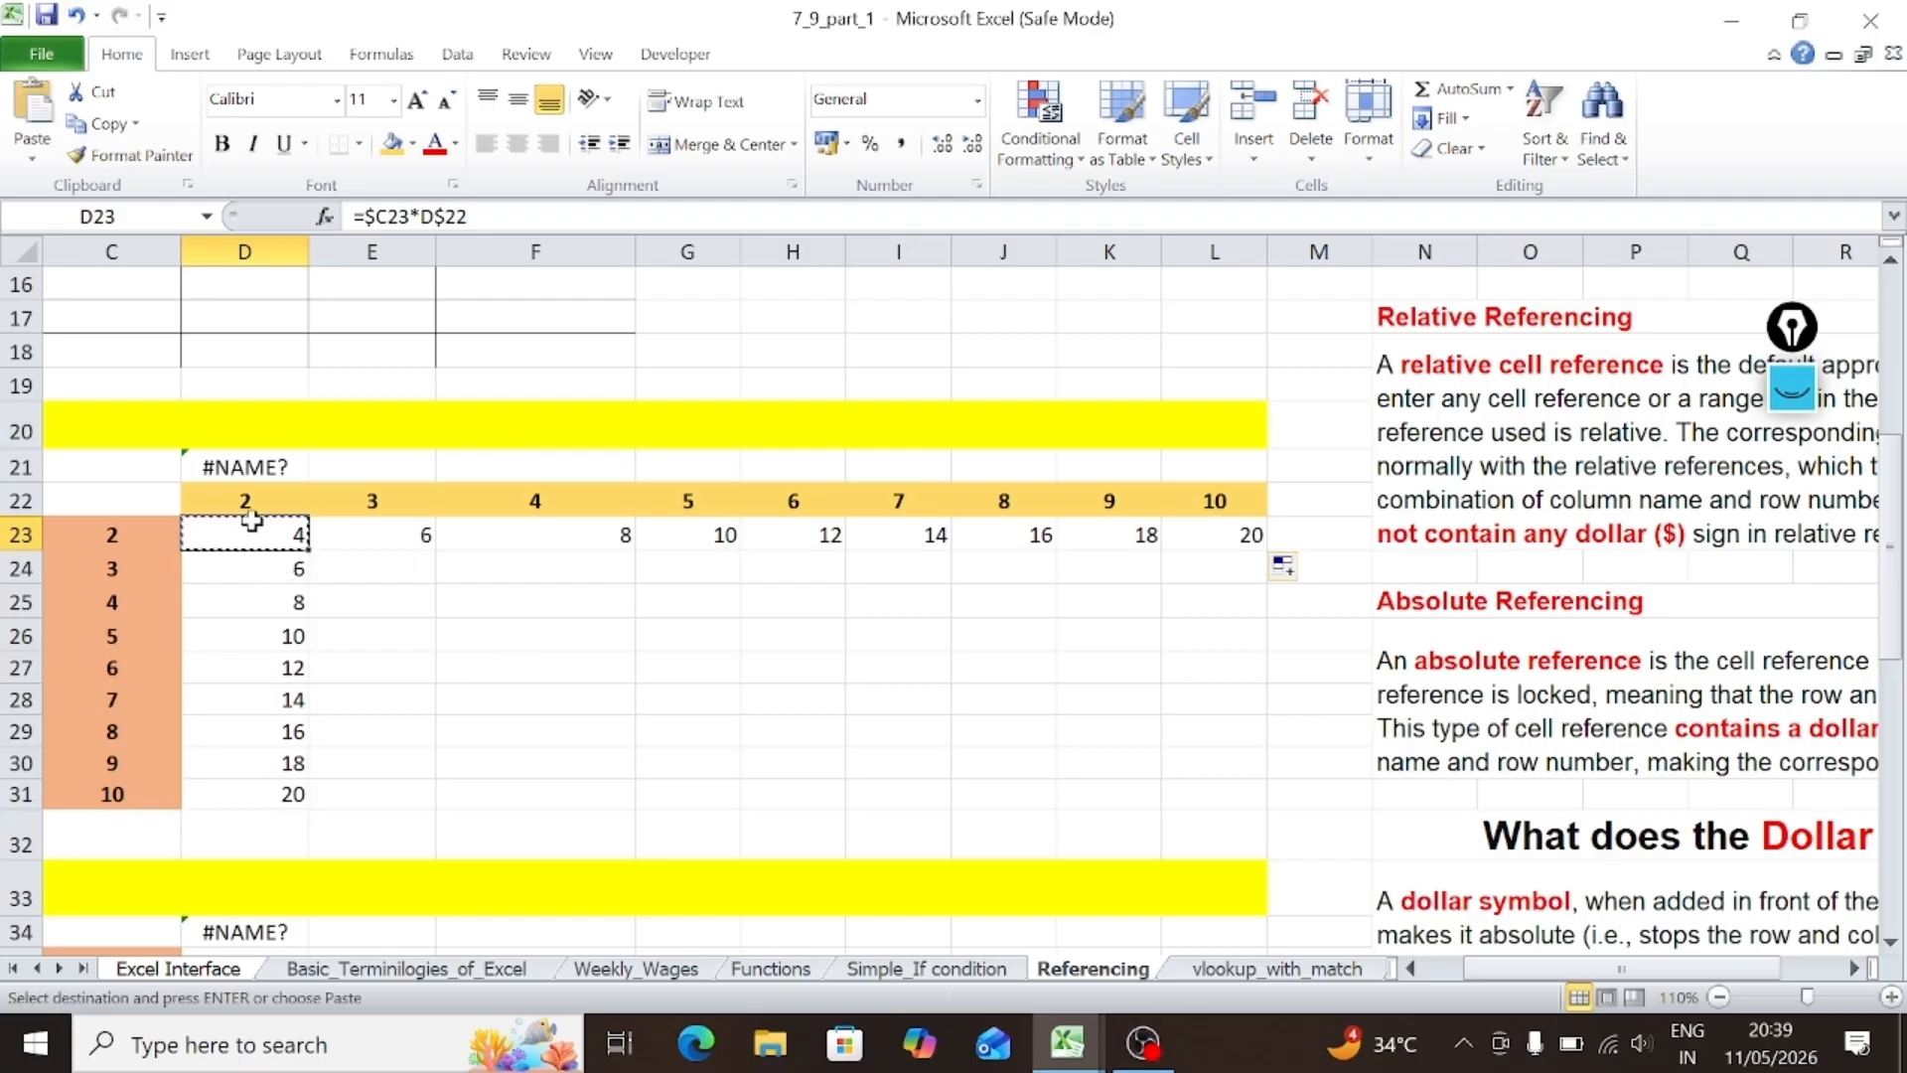
left_click_drag(255, 533, 1196, 785)
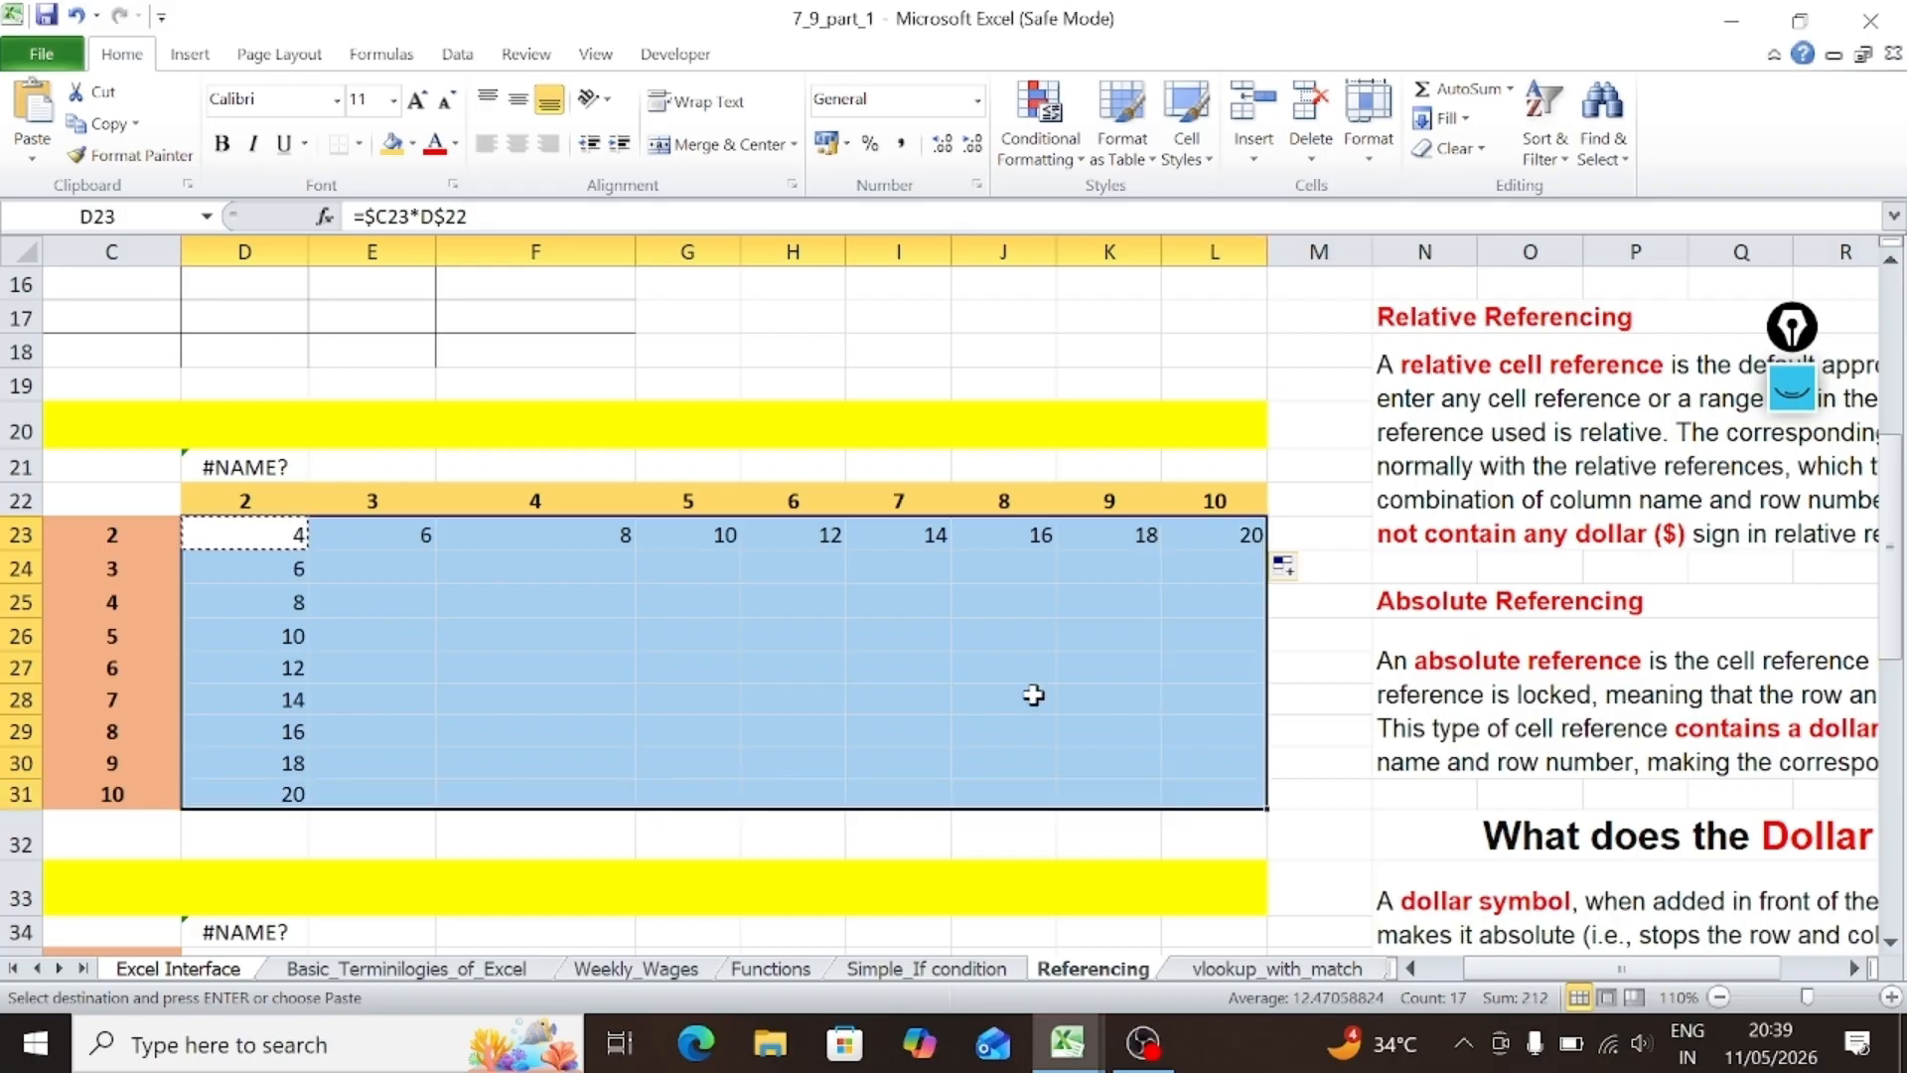
key("ctrl+v")
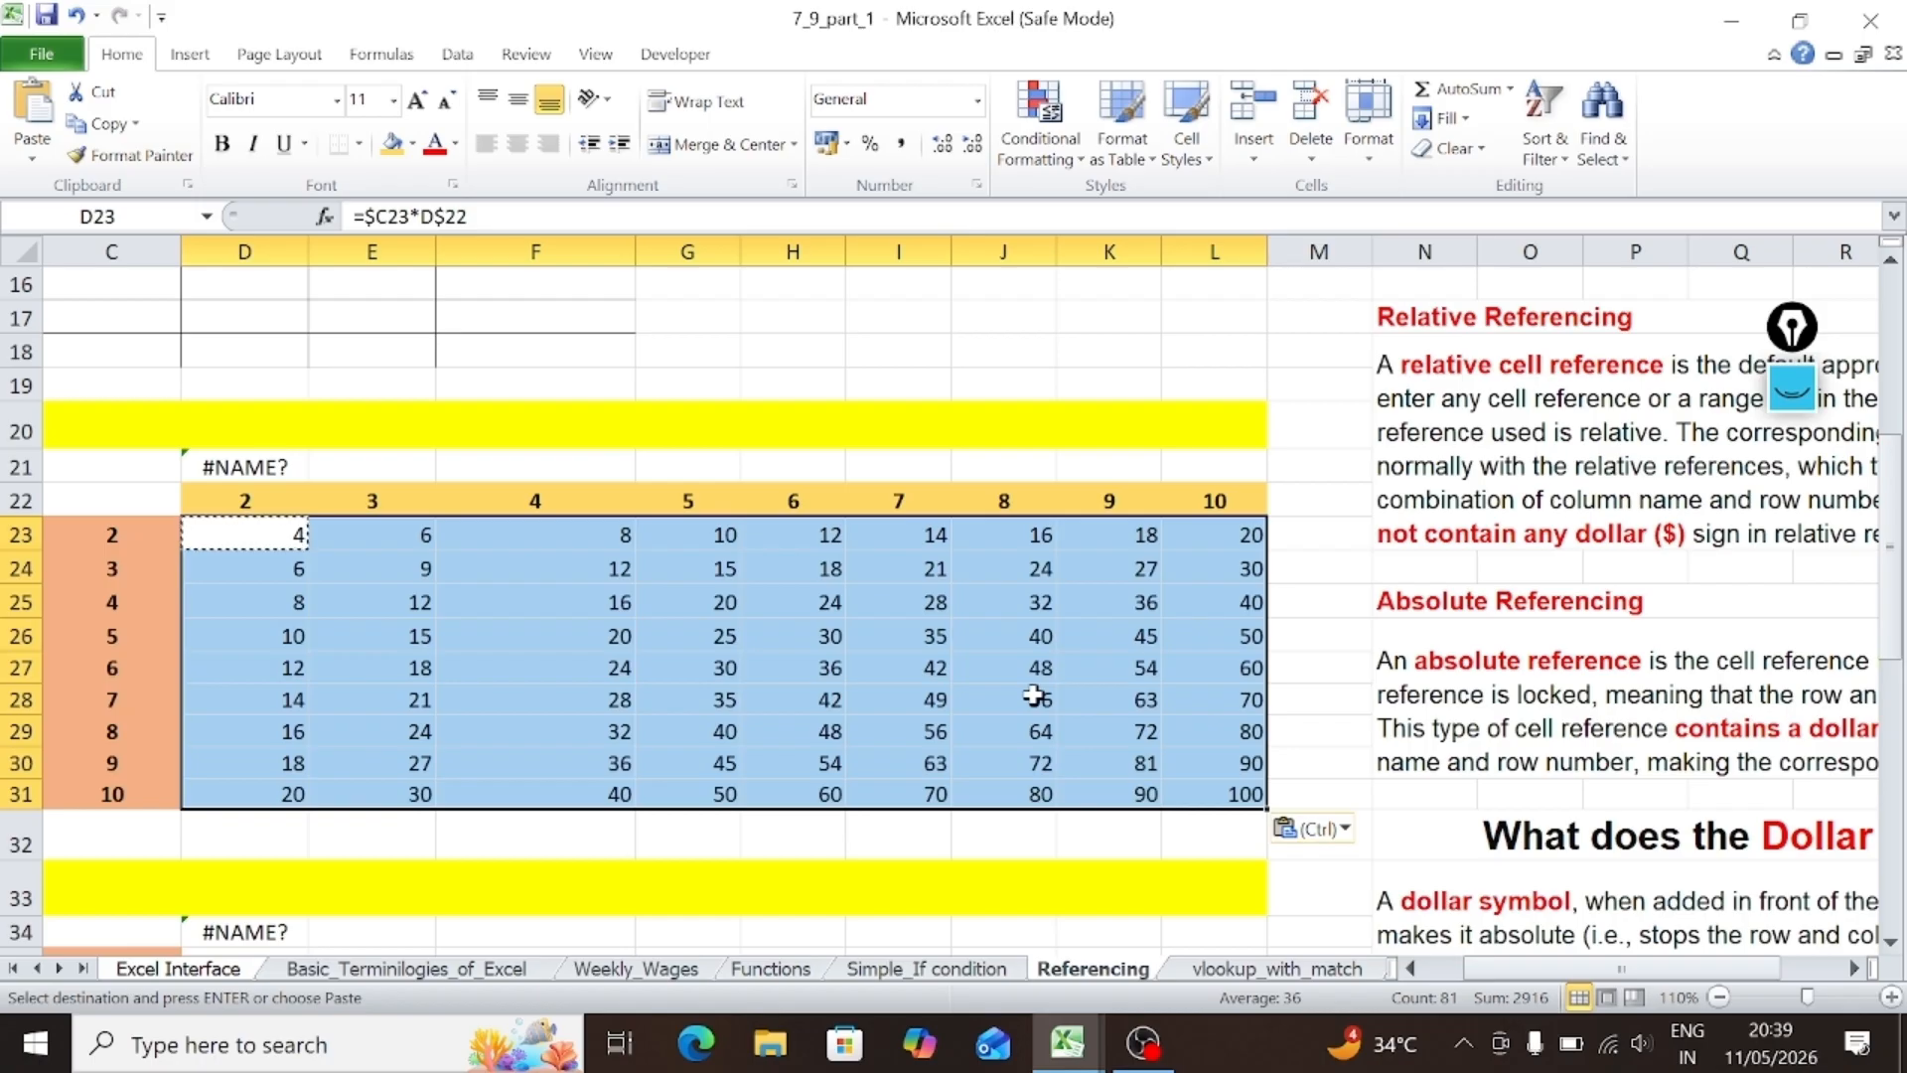
left_click(1034, 696)
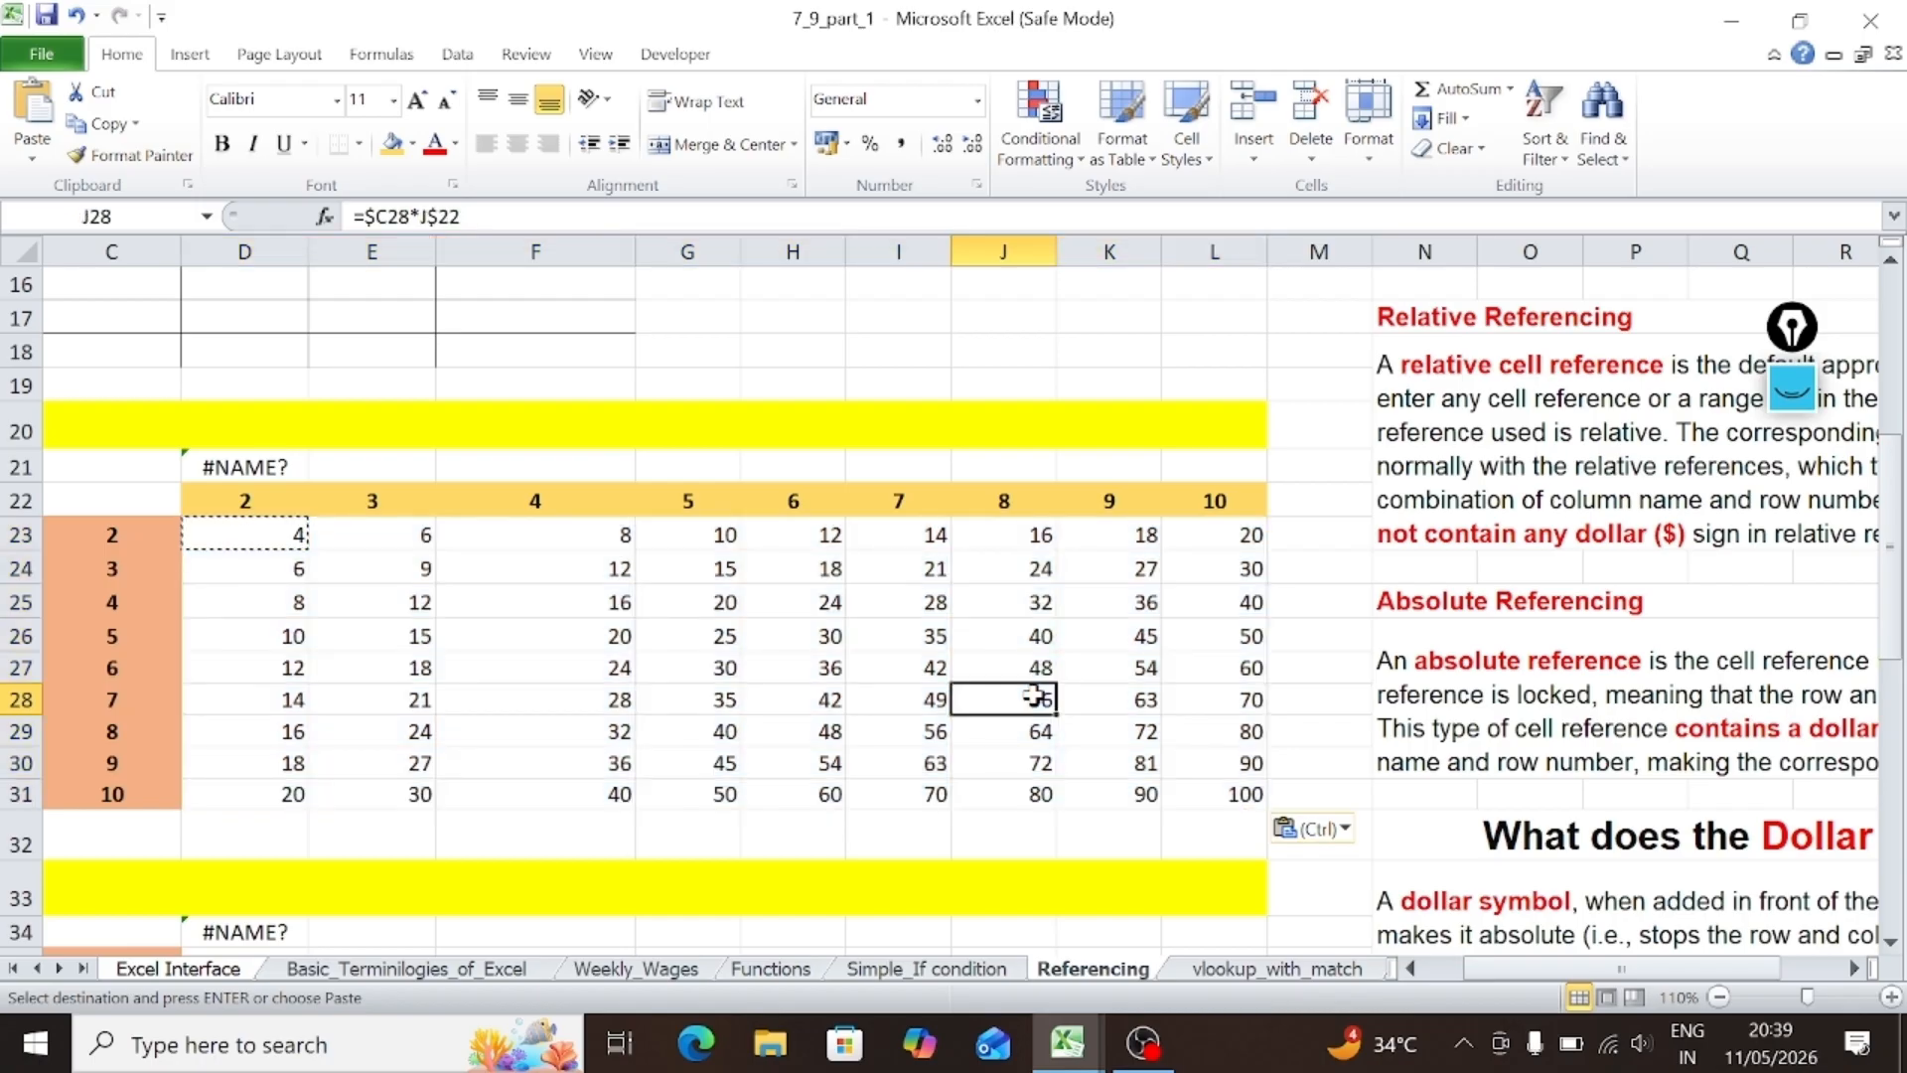
left_click(887, 715)
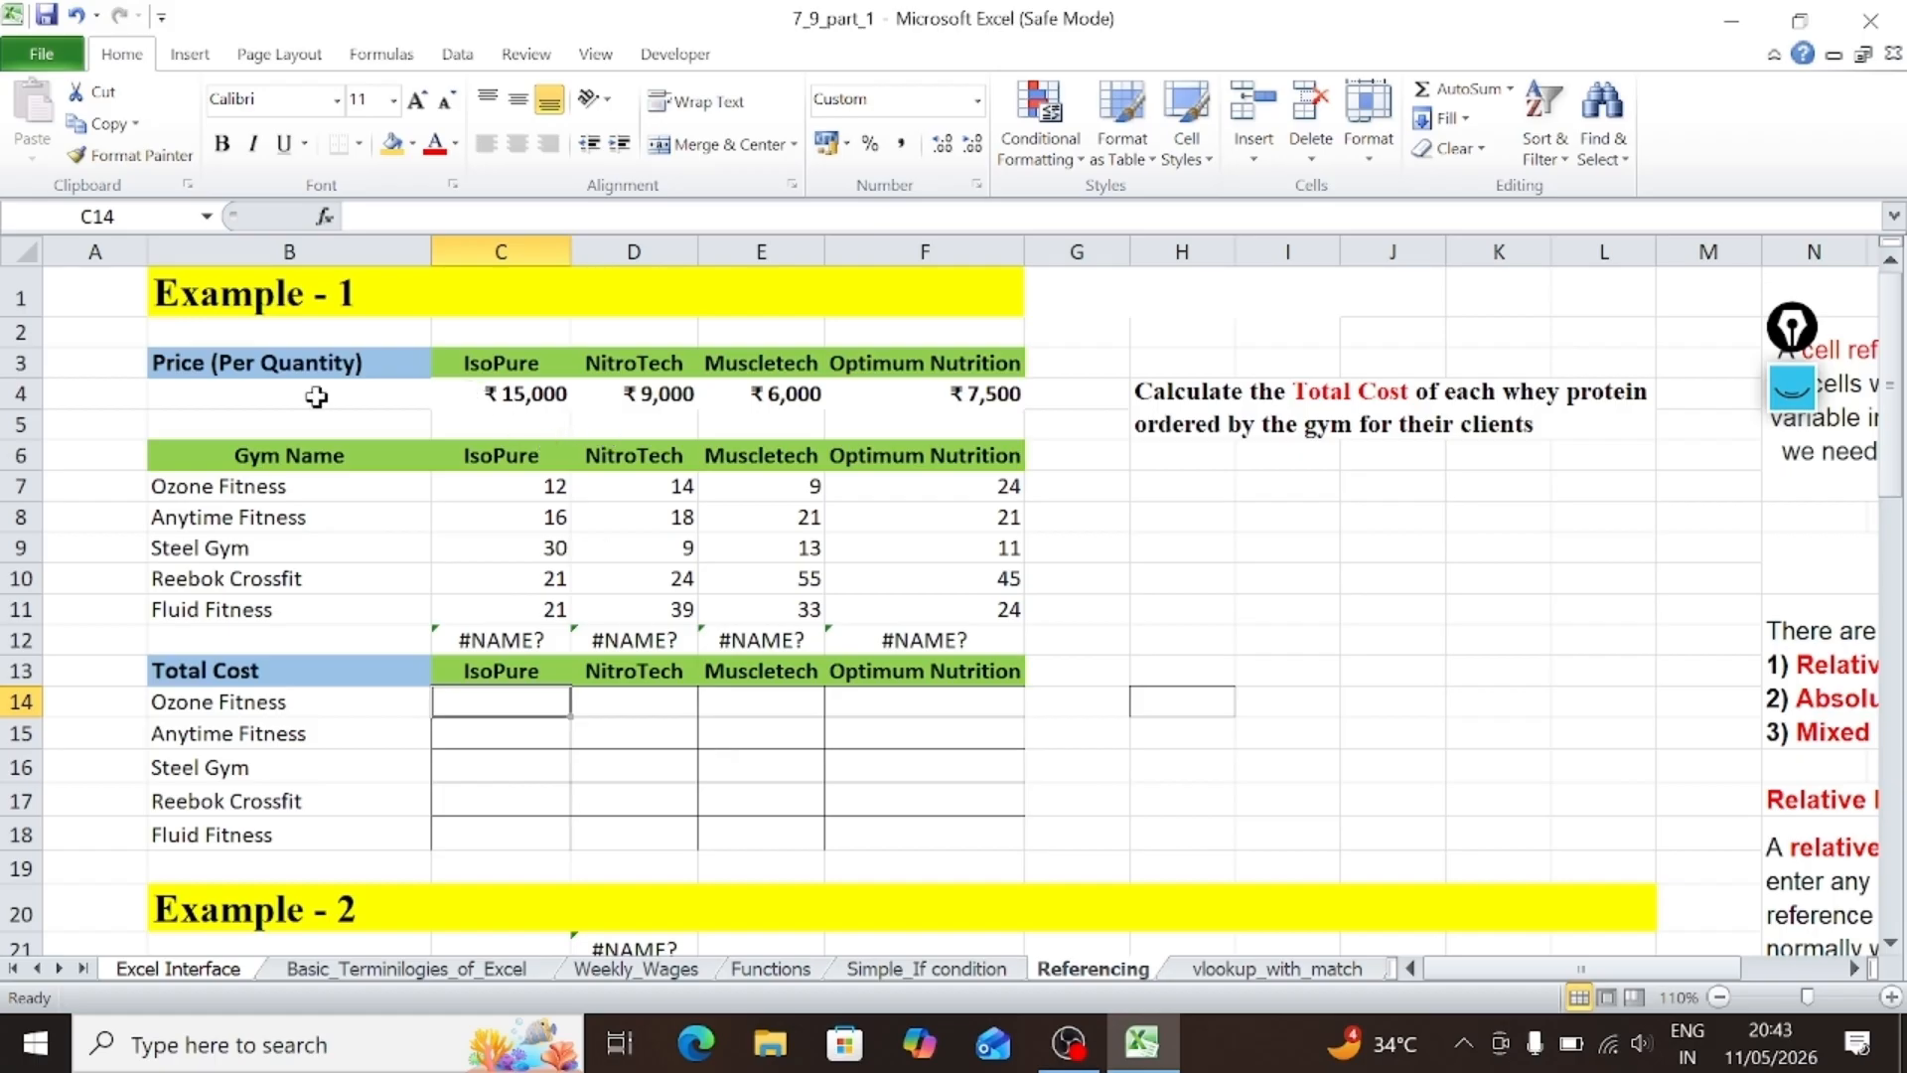
Step: Examine Example - 1's price and gym quantity tables, including Ozone Fitness's IsoPure quantity and the IsoPure price
left_click_drag(375, 384, 945, 363)
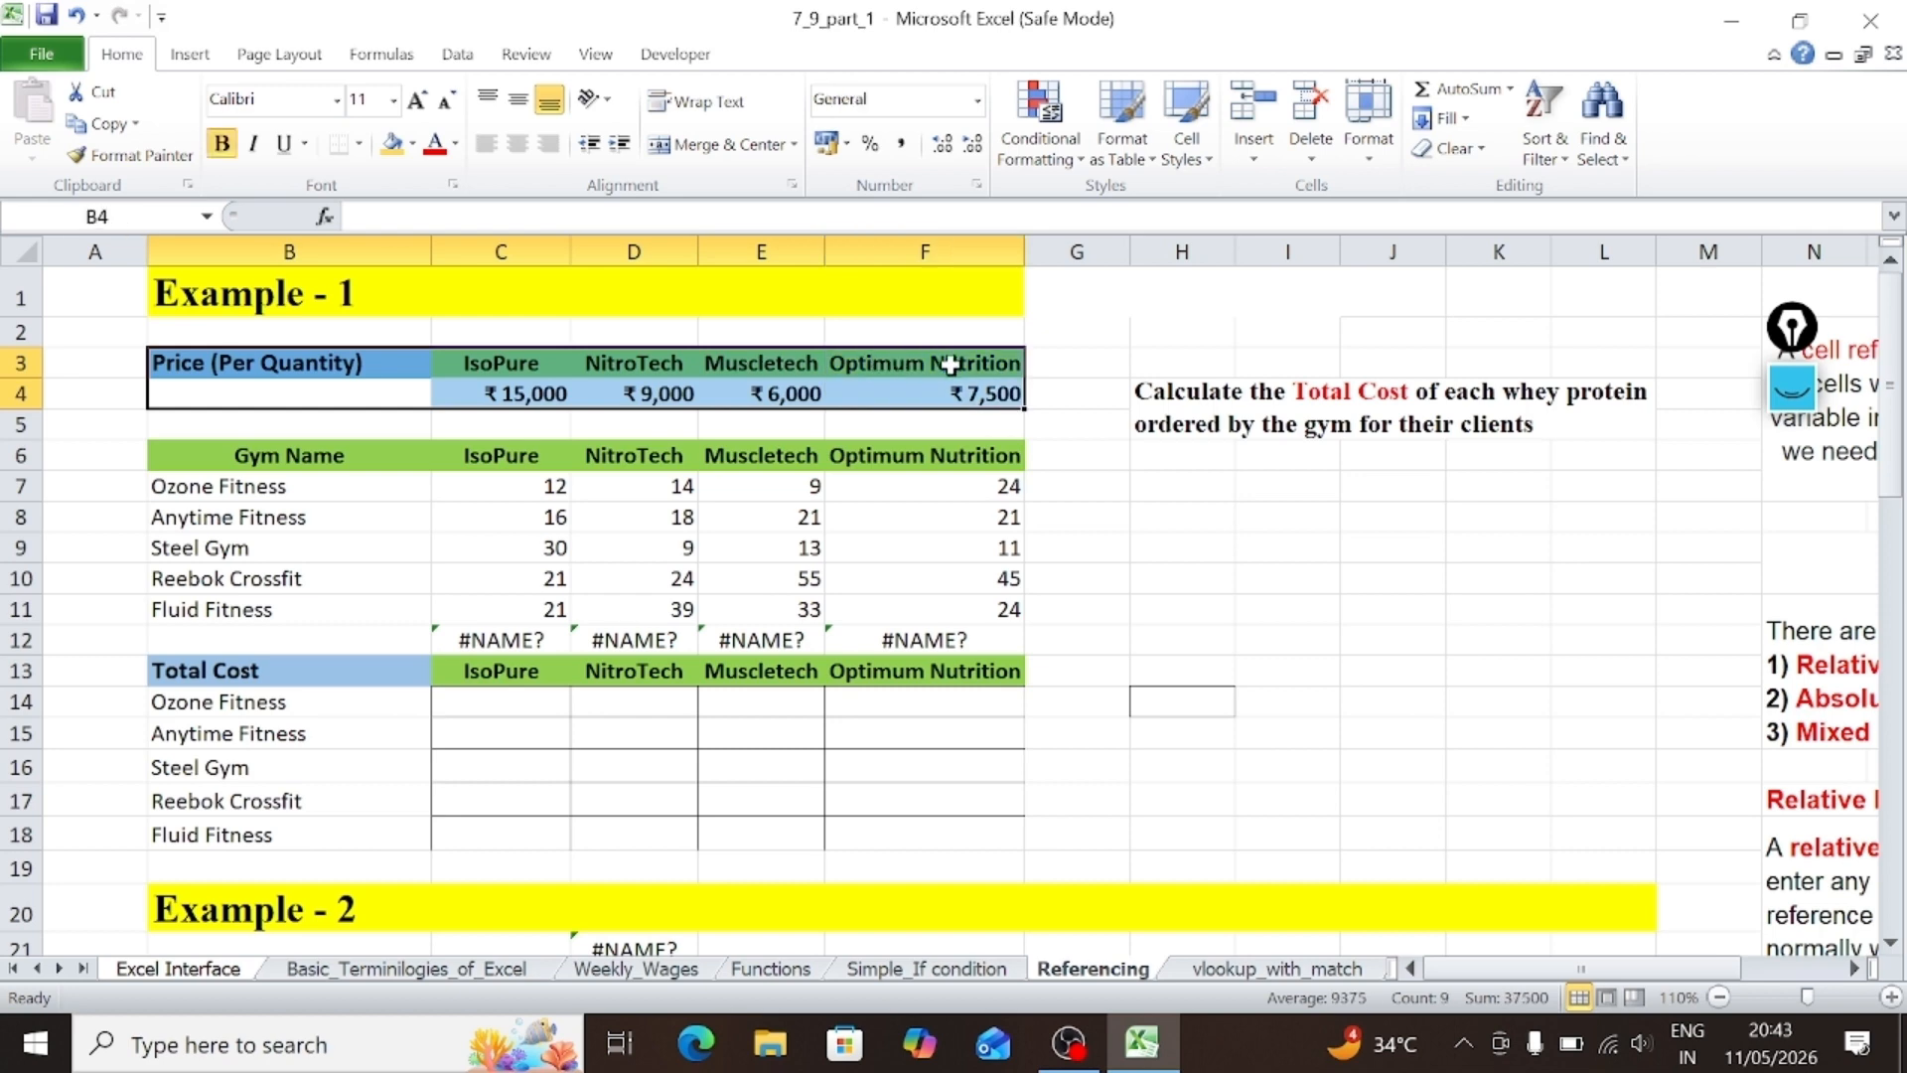
left_click_drag(372, 485, 944, 605)
left_click(502, 703)
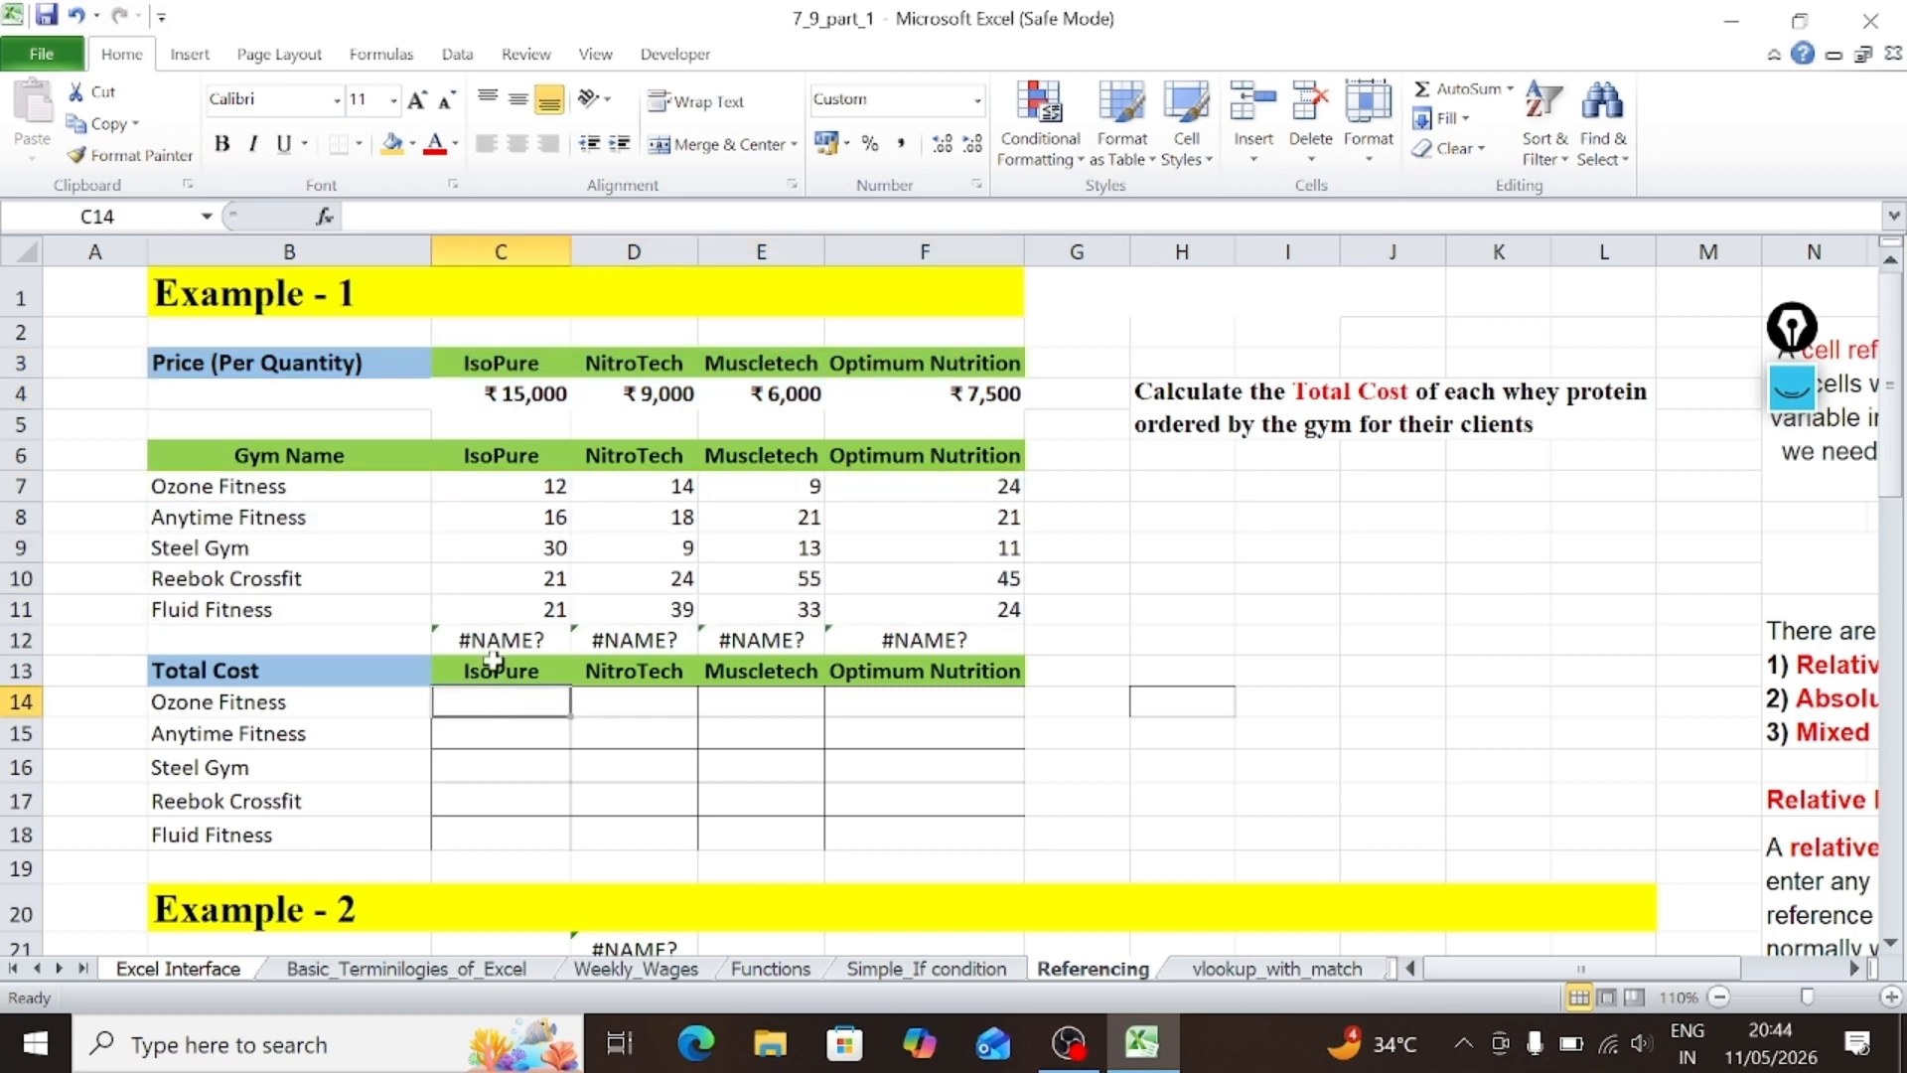
left_click(310, 491)
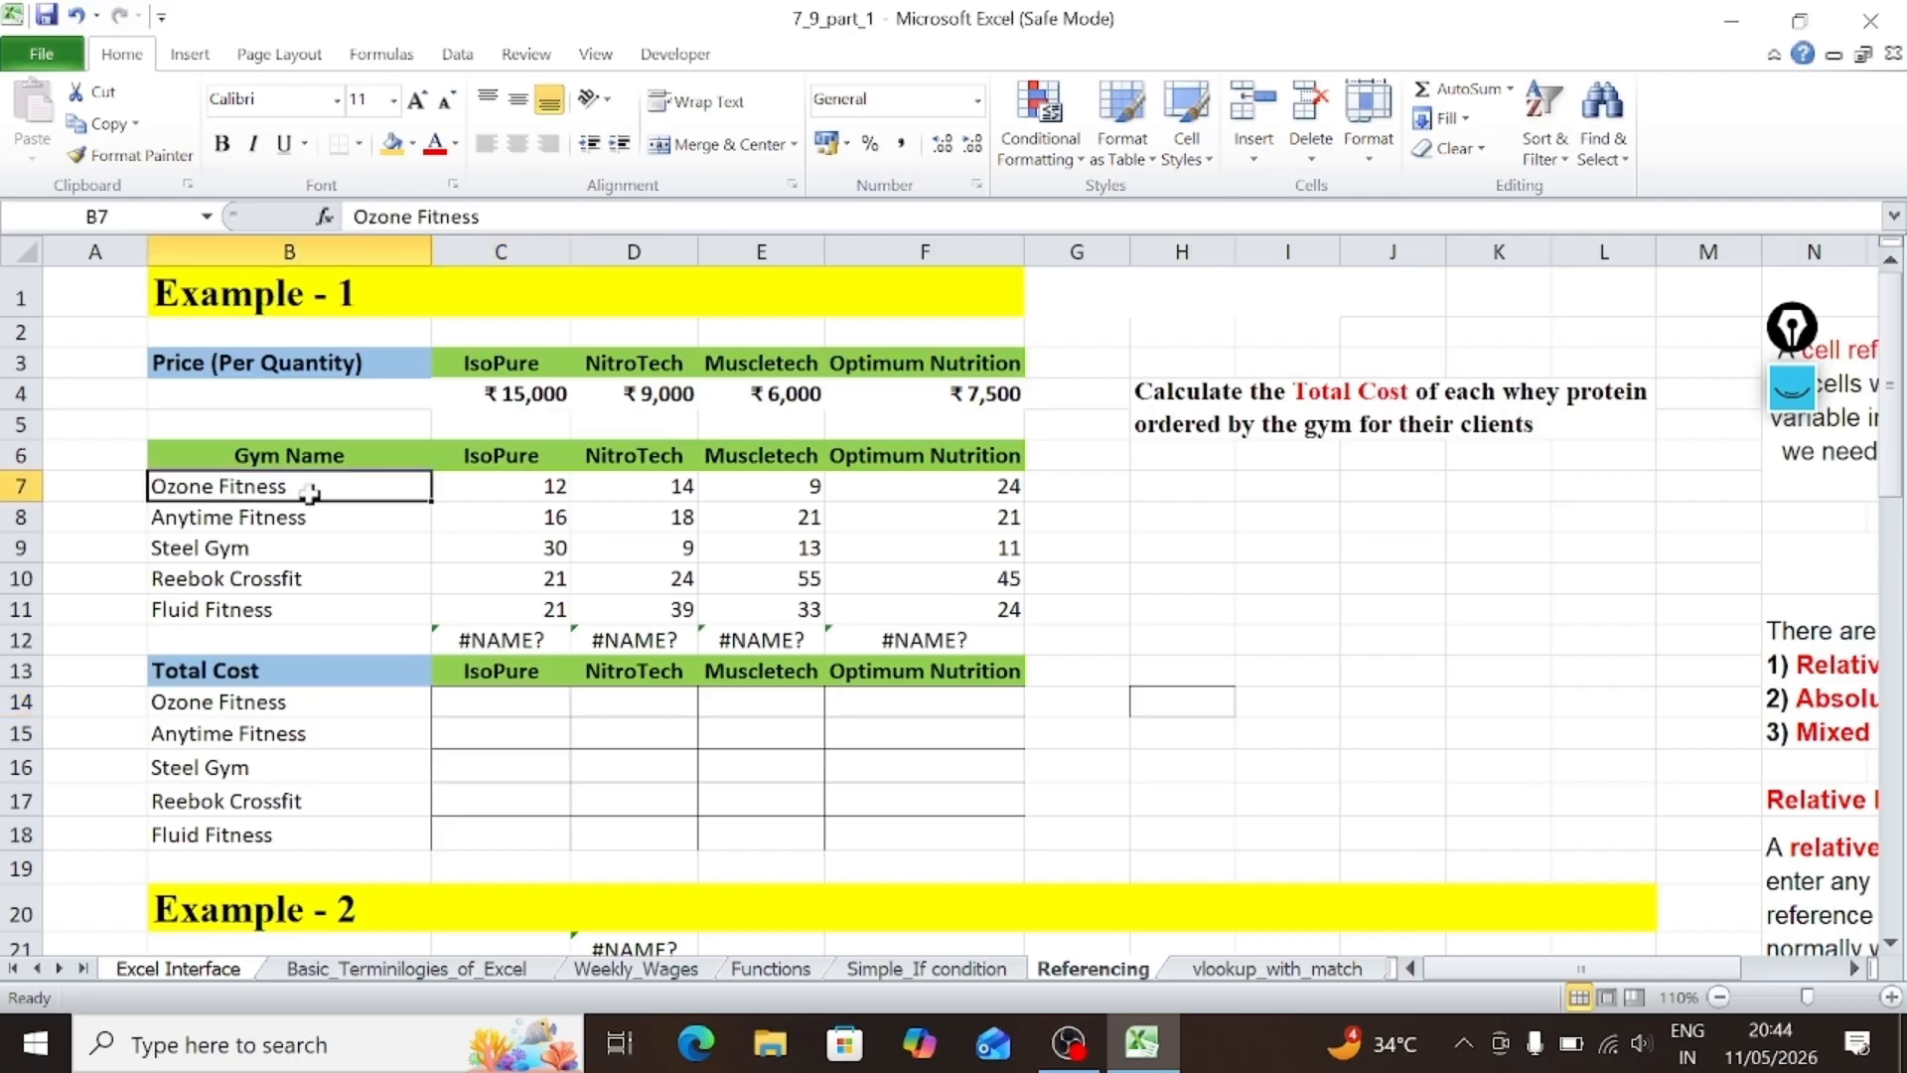
left_click(498, 453)
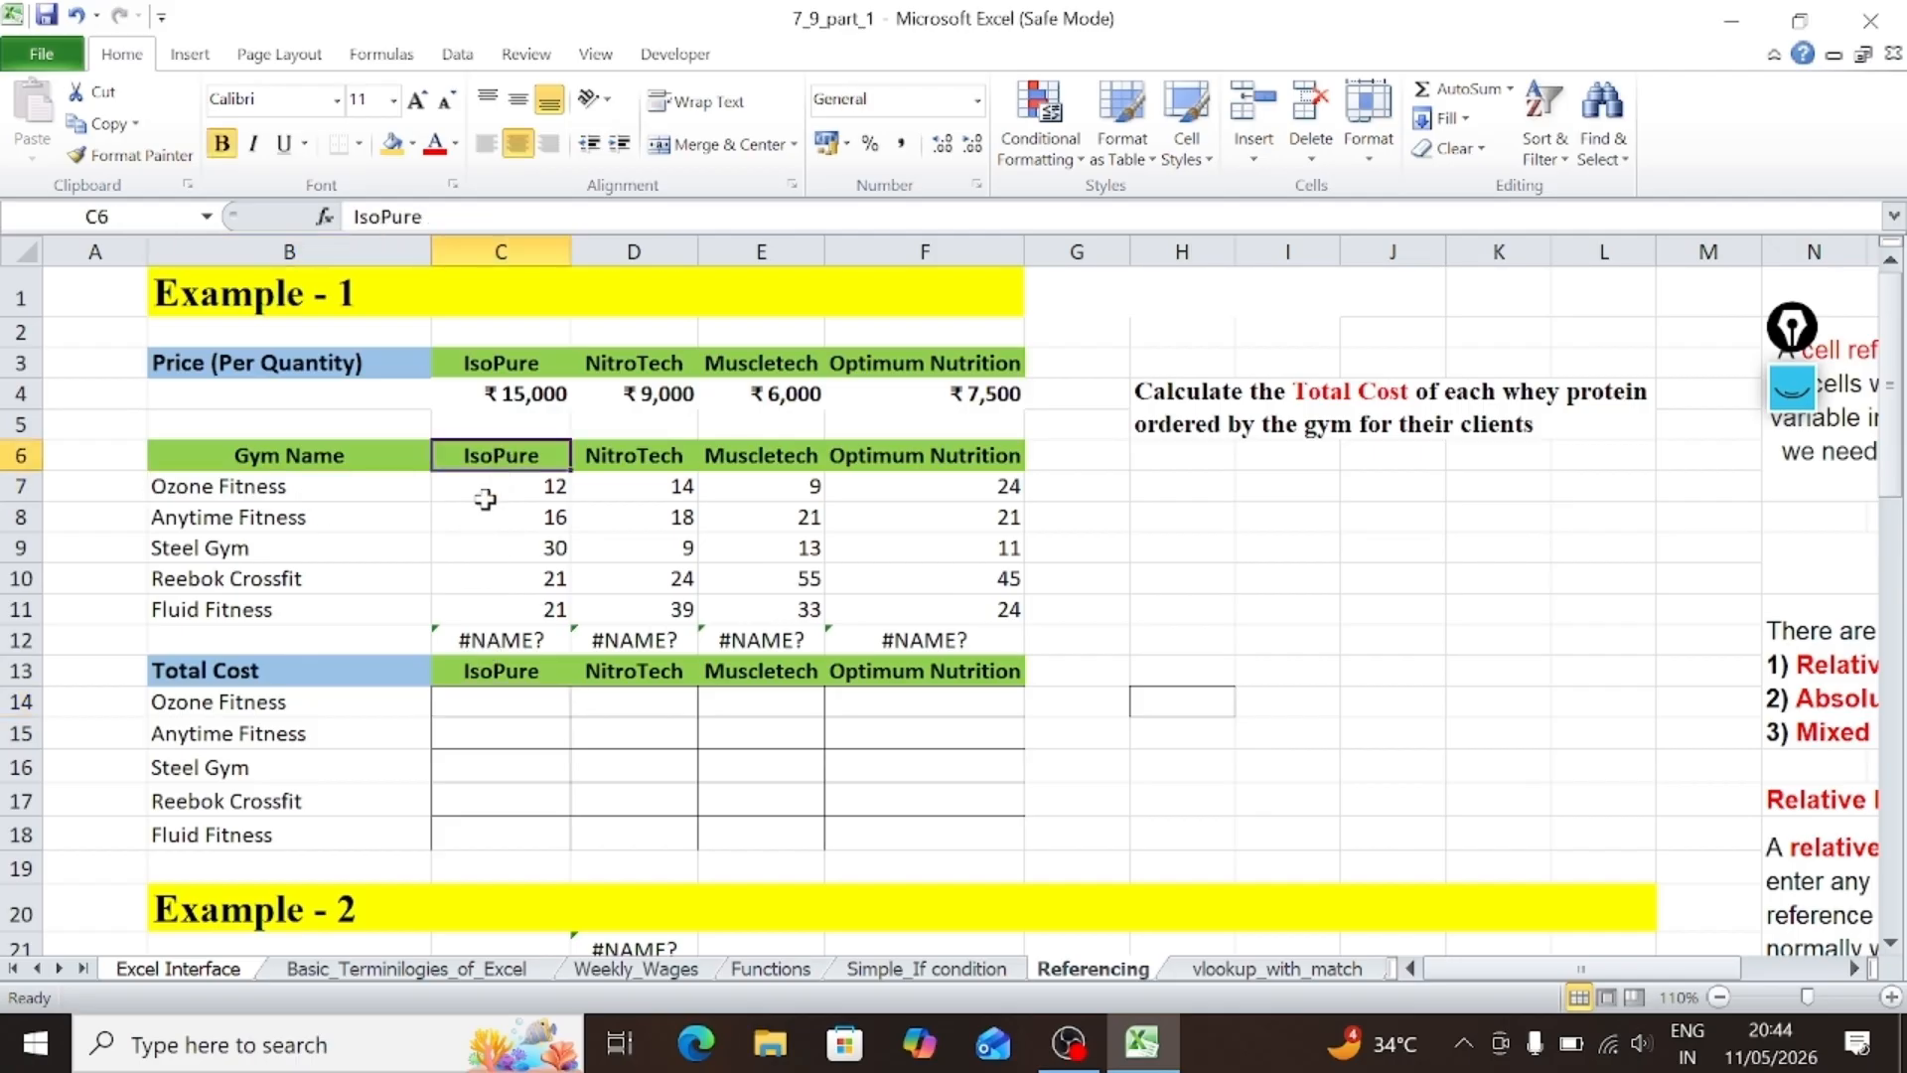
left_click(485, 500)
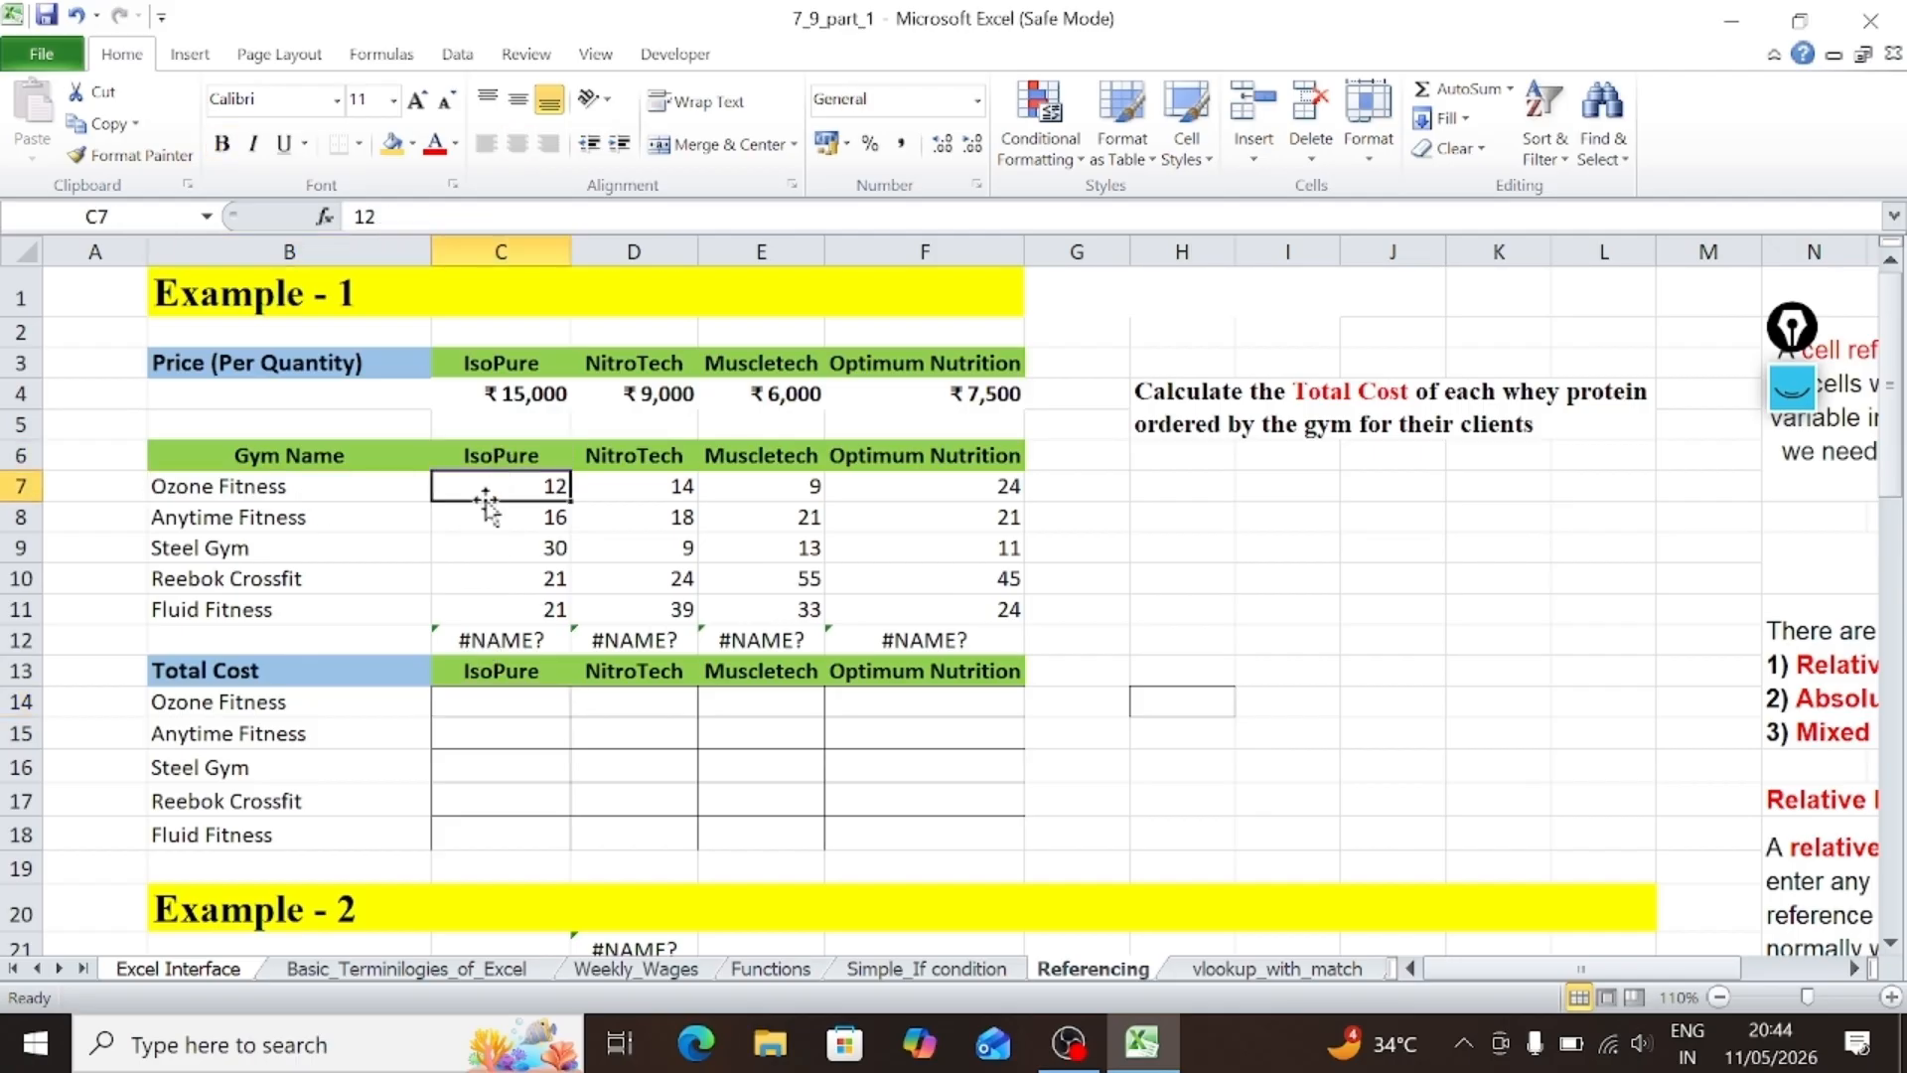
left_click(530, 398)
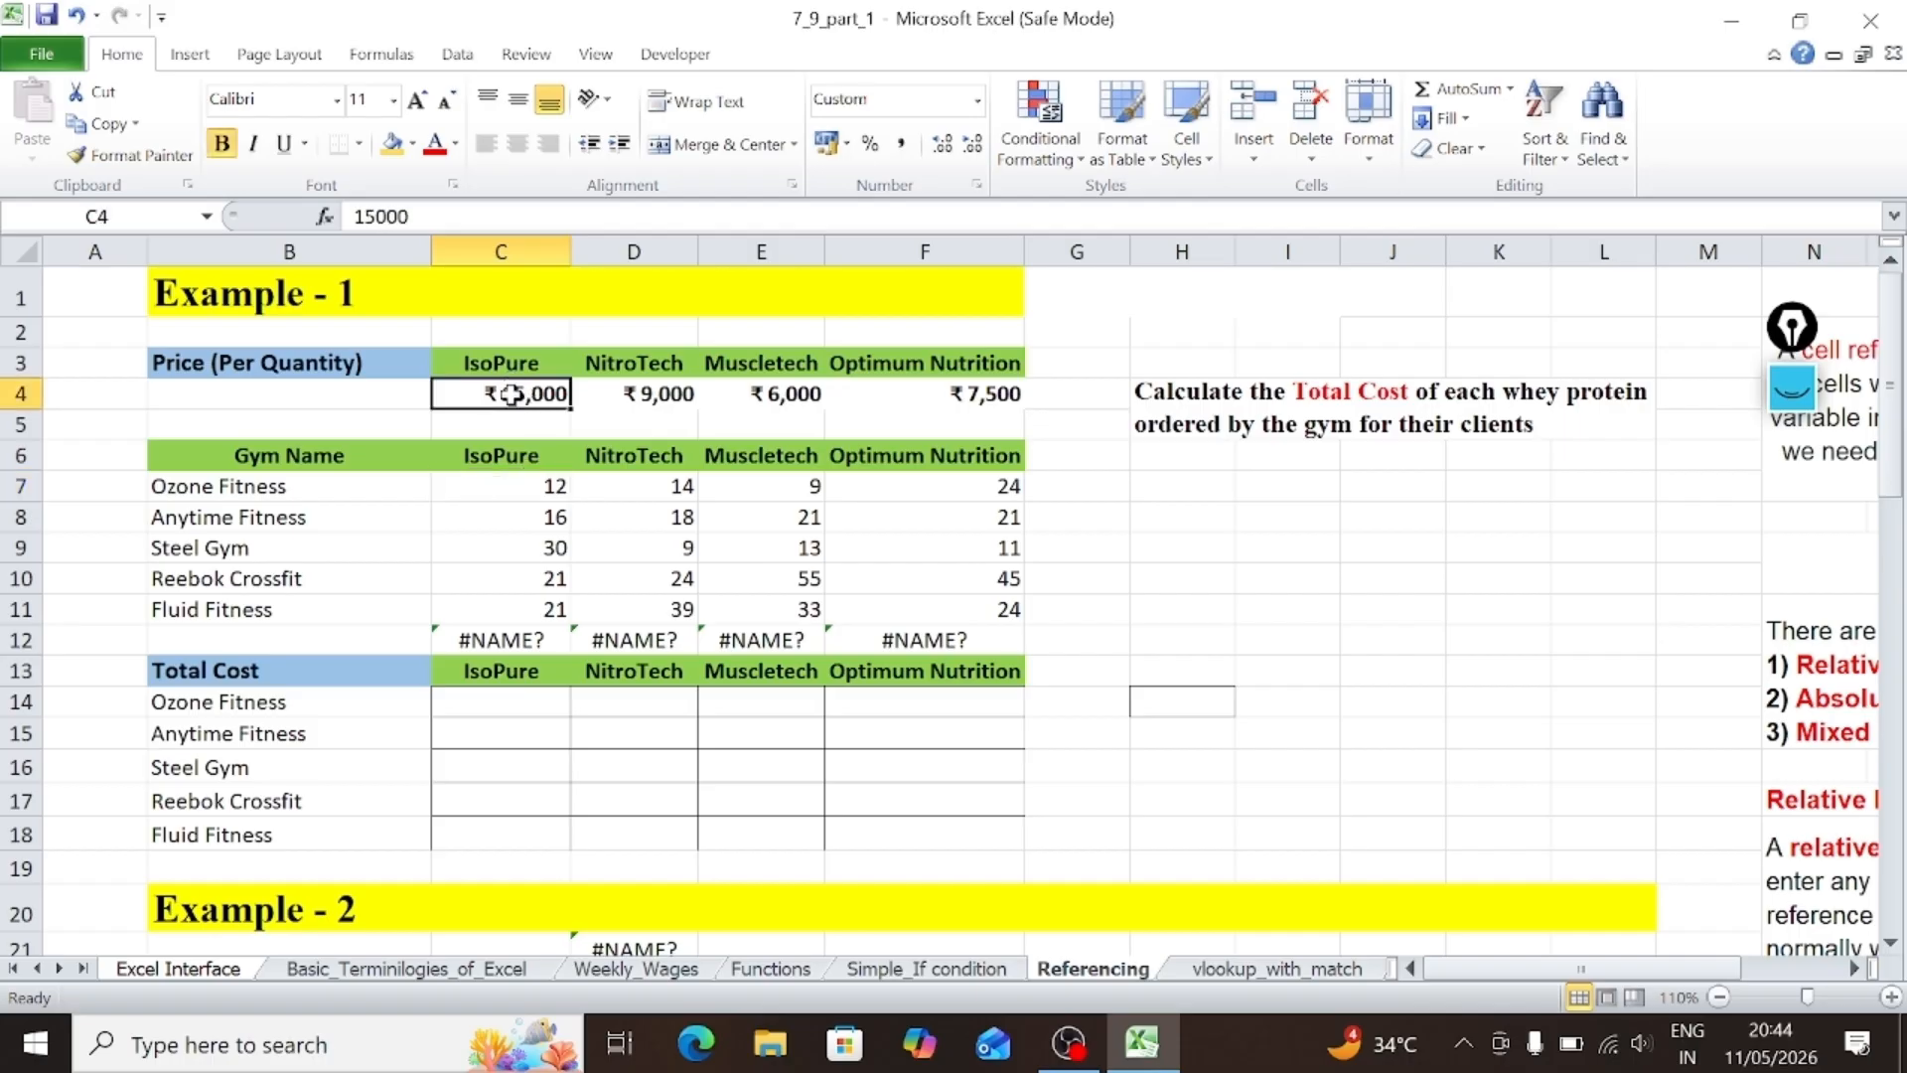
Step: Enter the formula =C4*C7 in C14 to calculate Ozone Fitness's total IsoPure cost
left_click(512, 701)
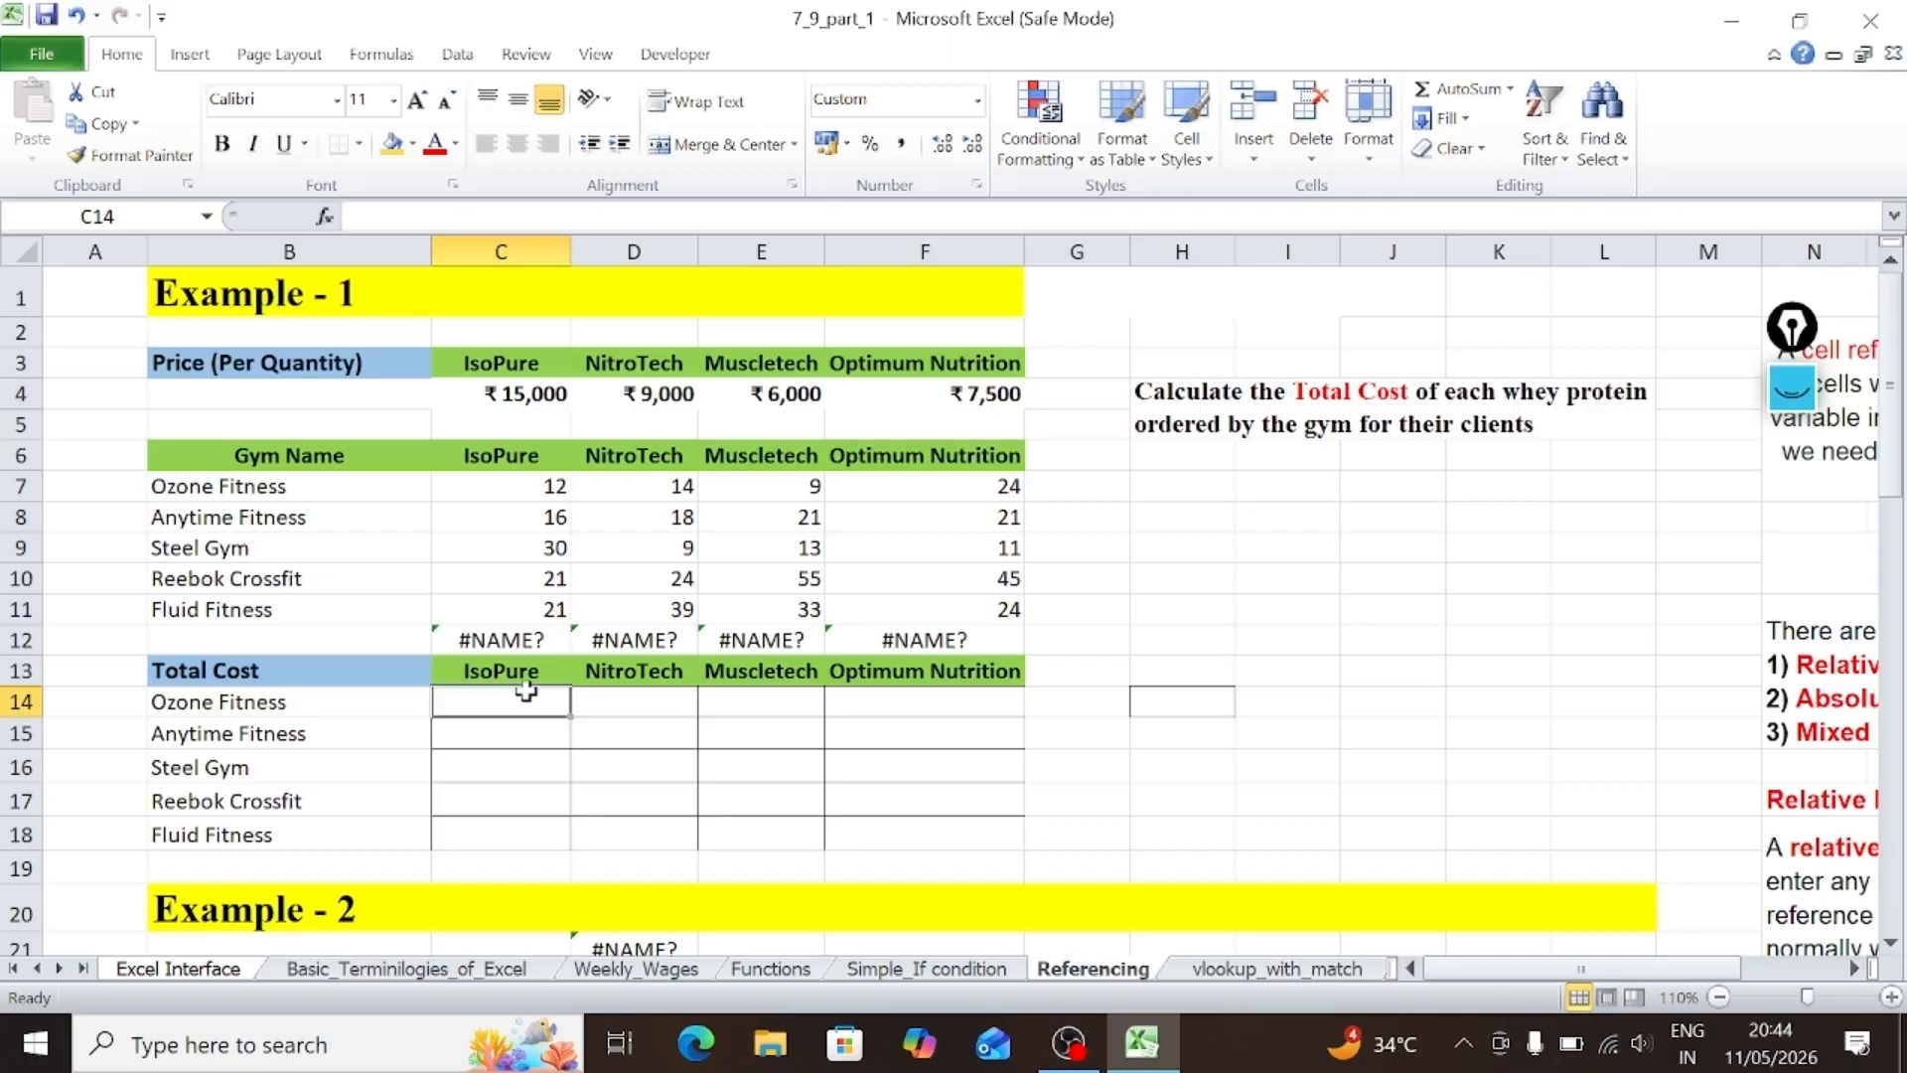
type("=")
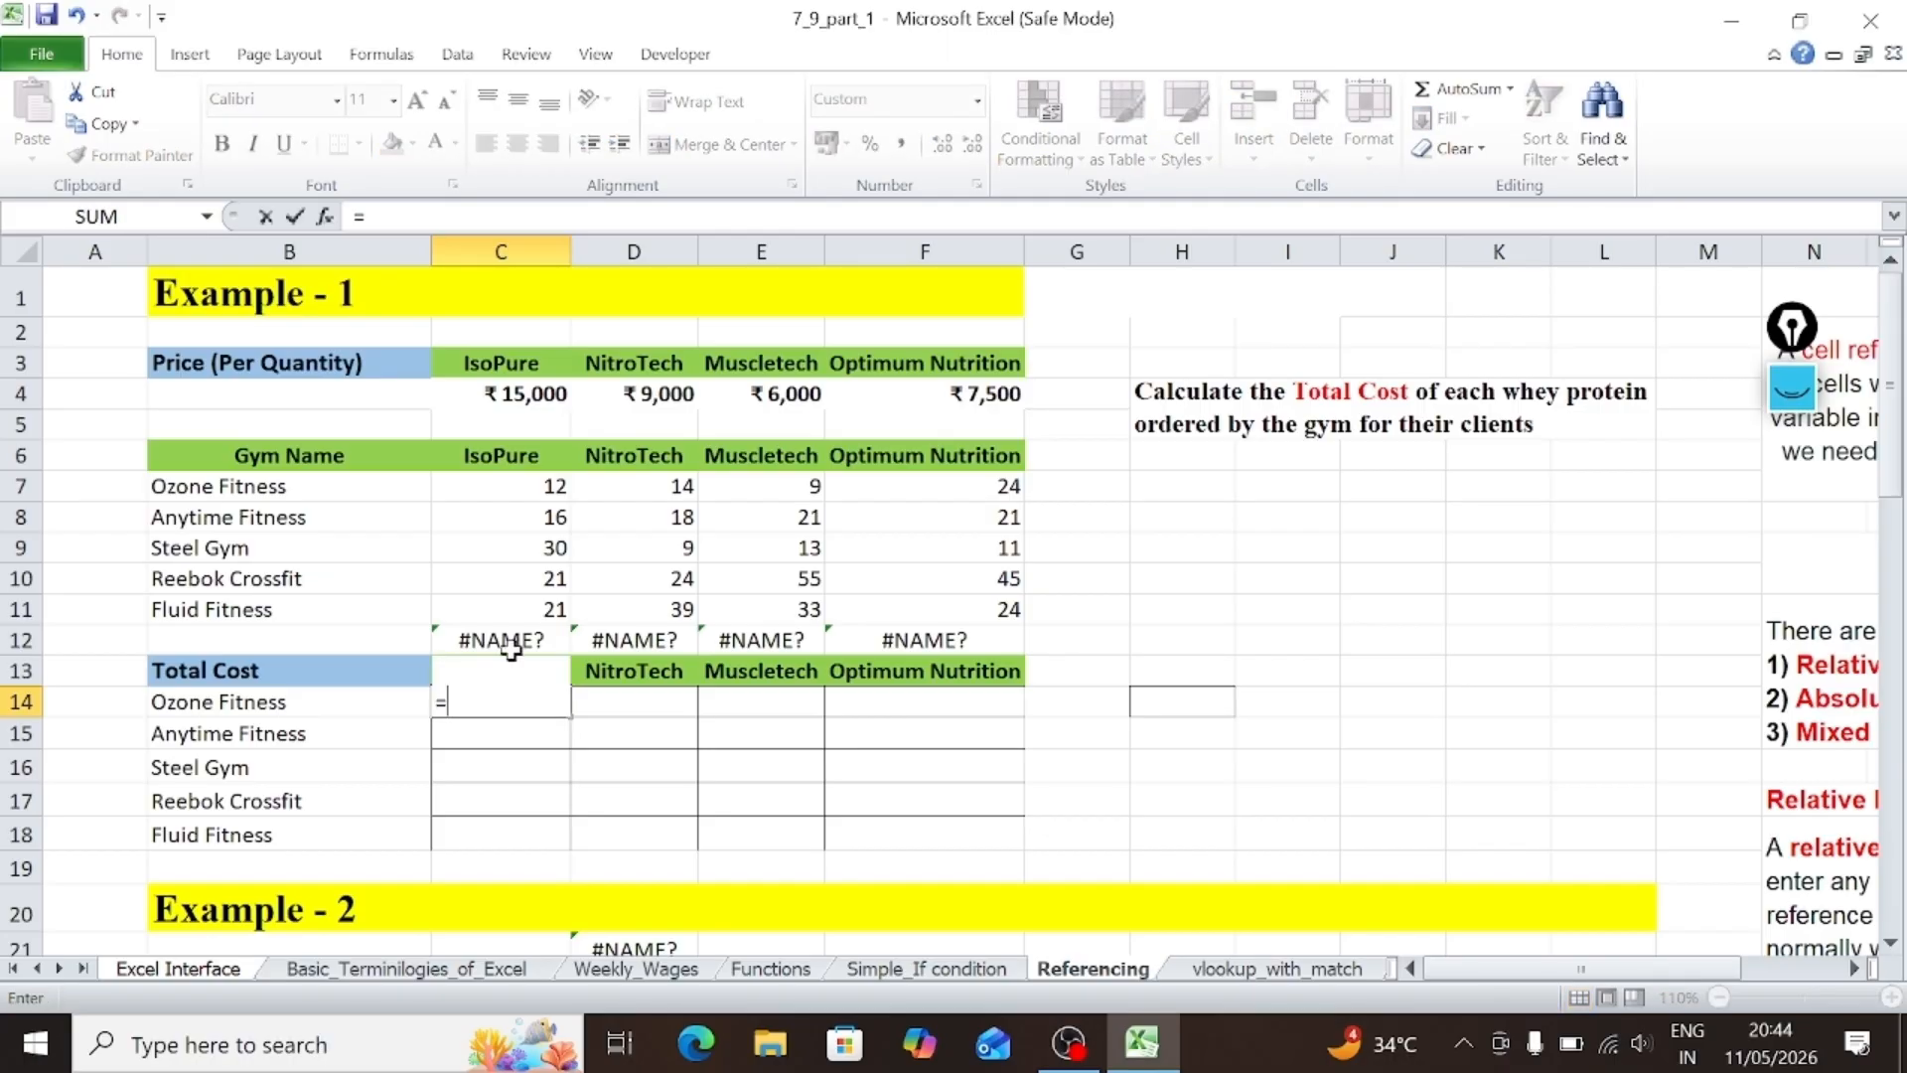
left_click(489, 394)
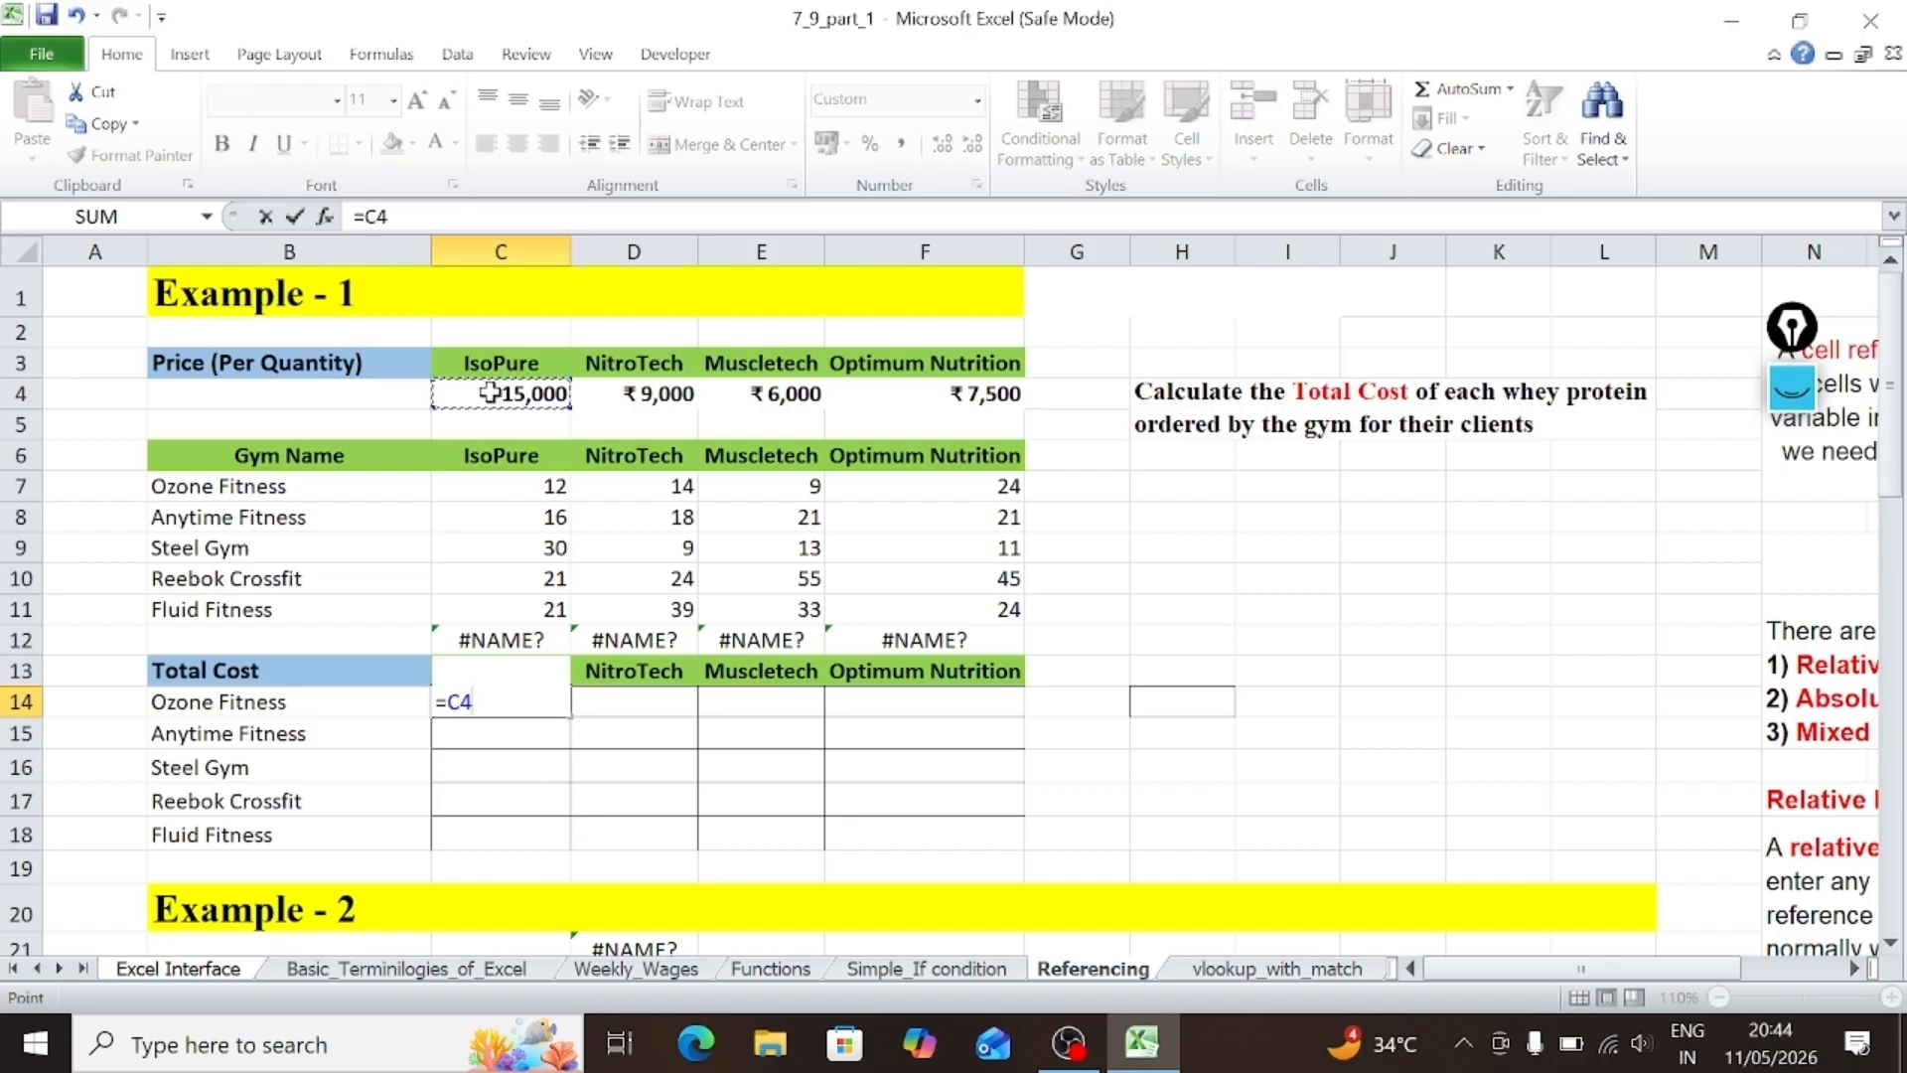
type("*")
left_click(504, 490)
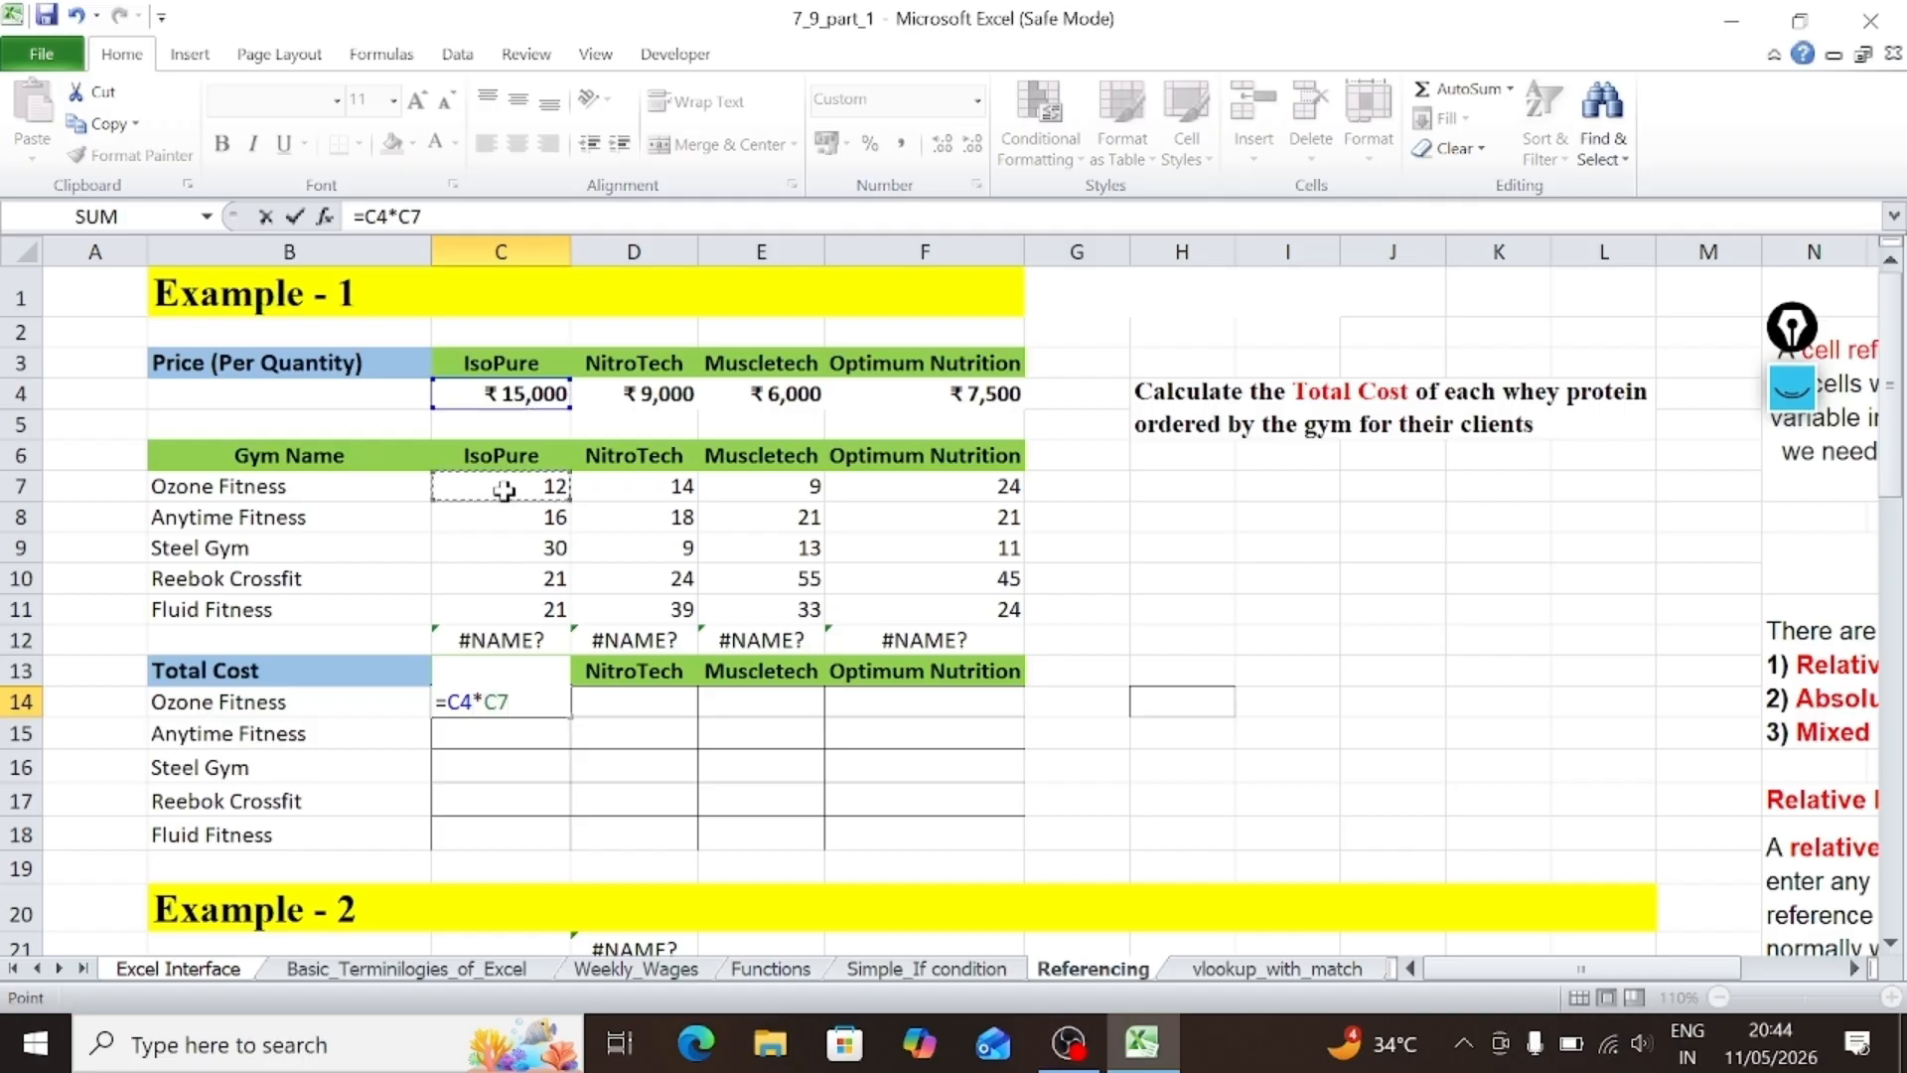
key("Return")
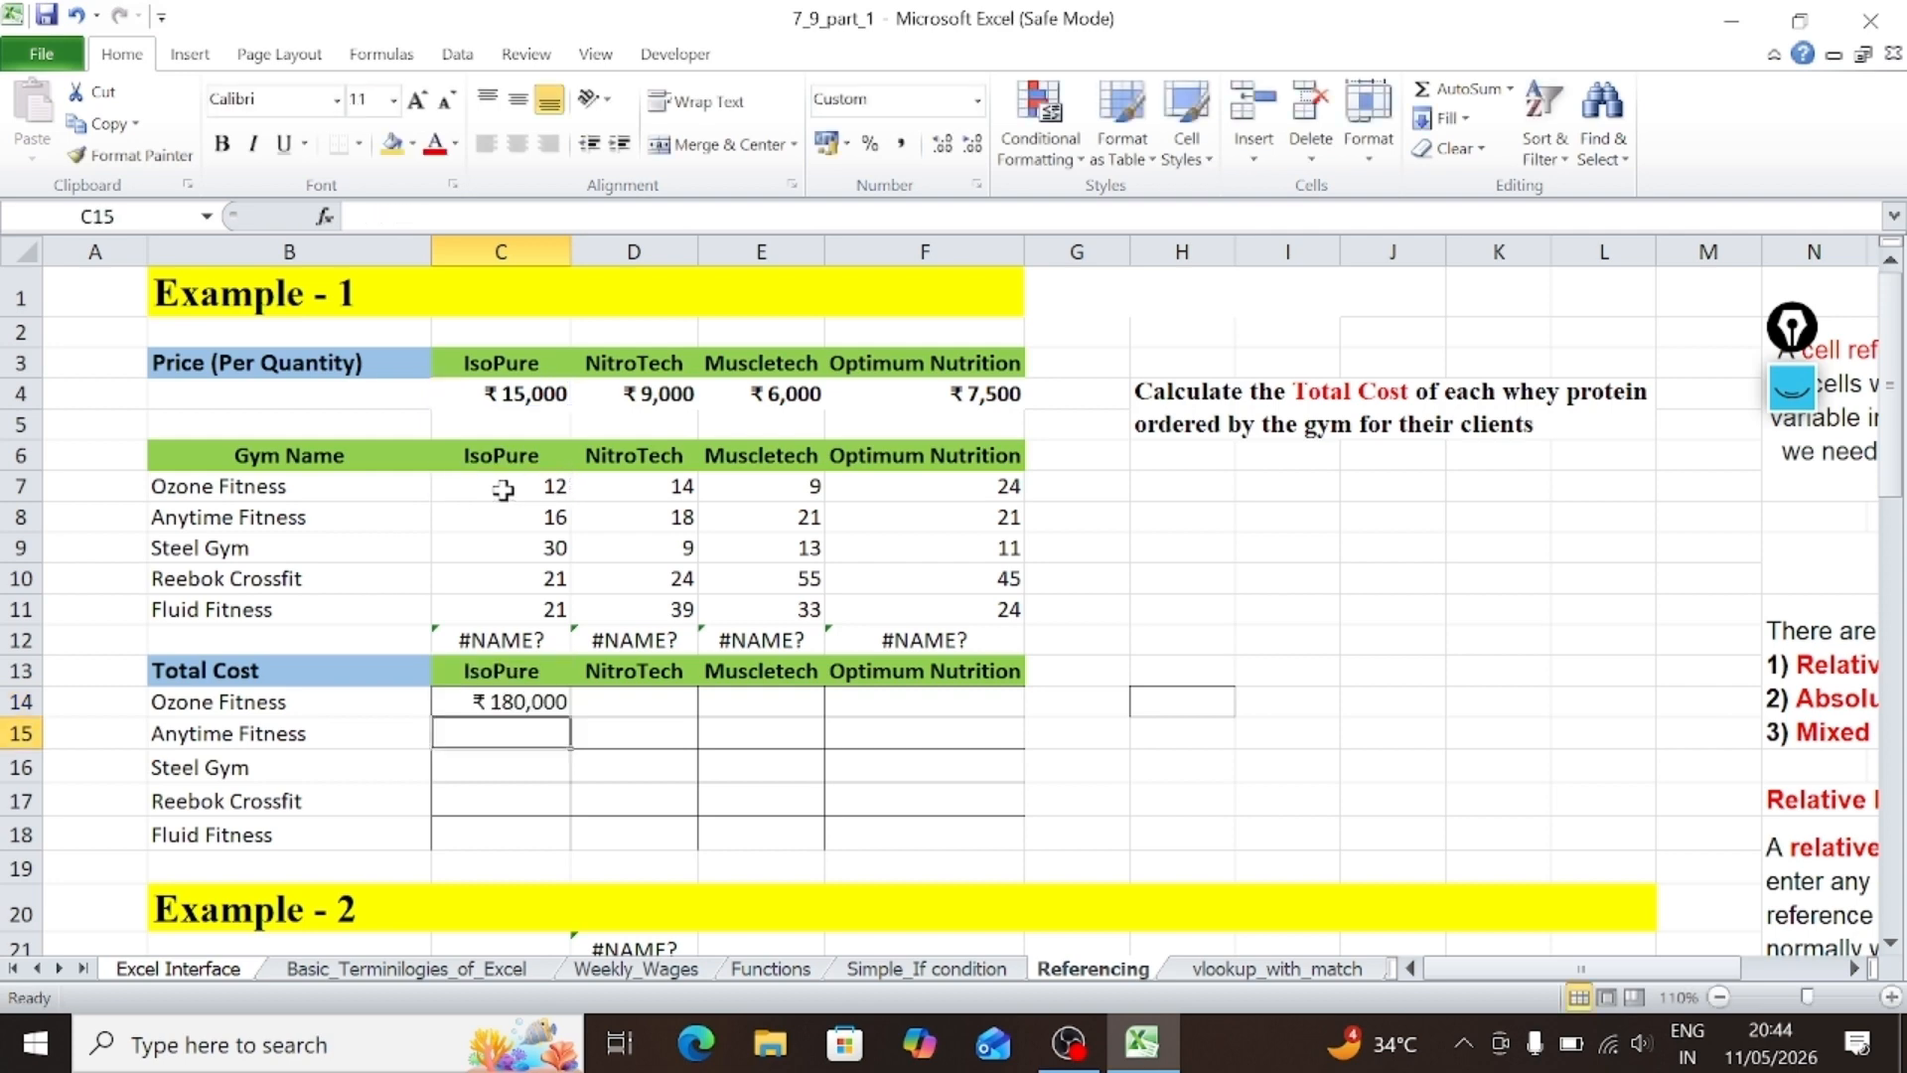
Step: Try filling the relative formula from C14 down through C18, and undo the fill
left_click(503, 490)
left_click(498, 403)
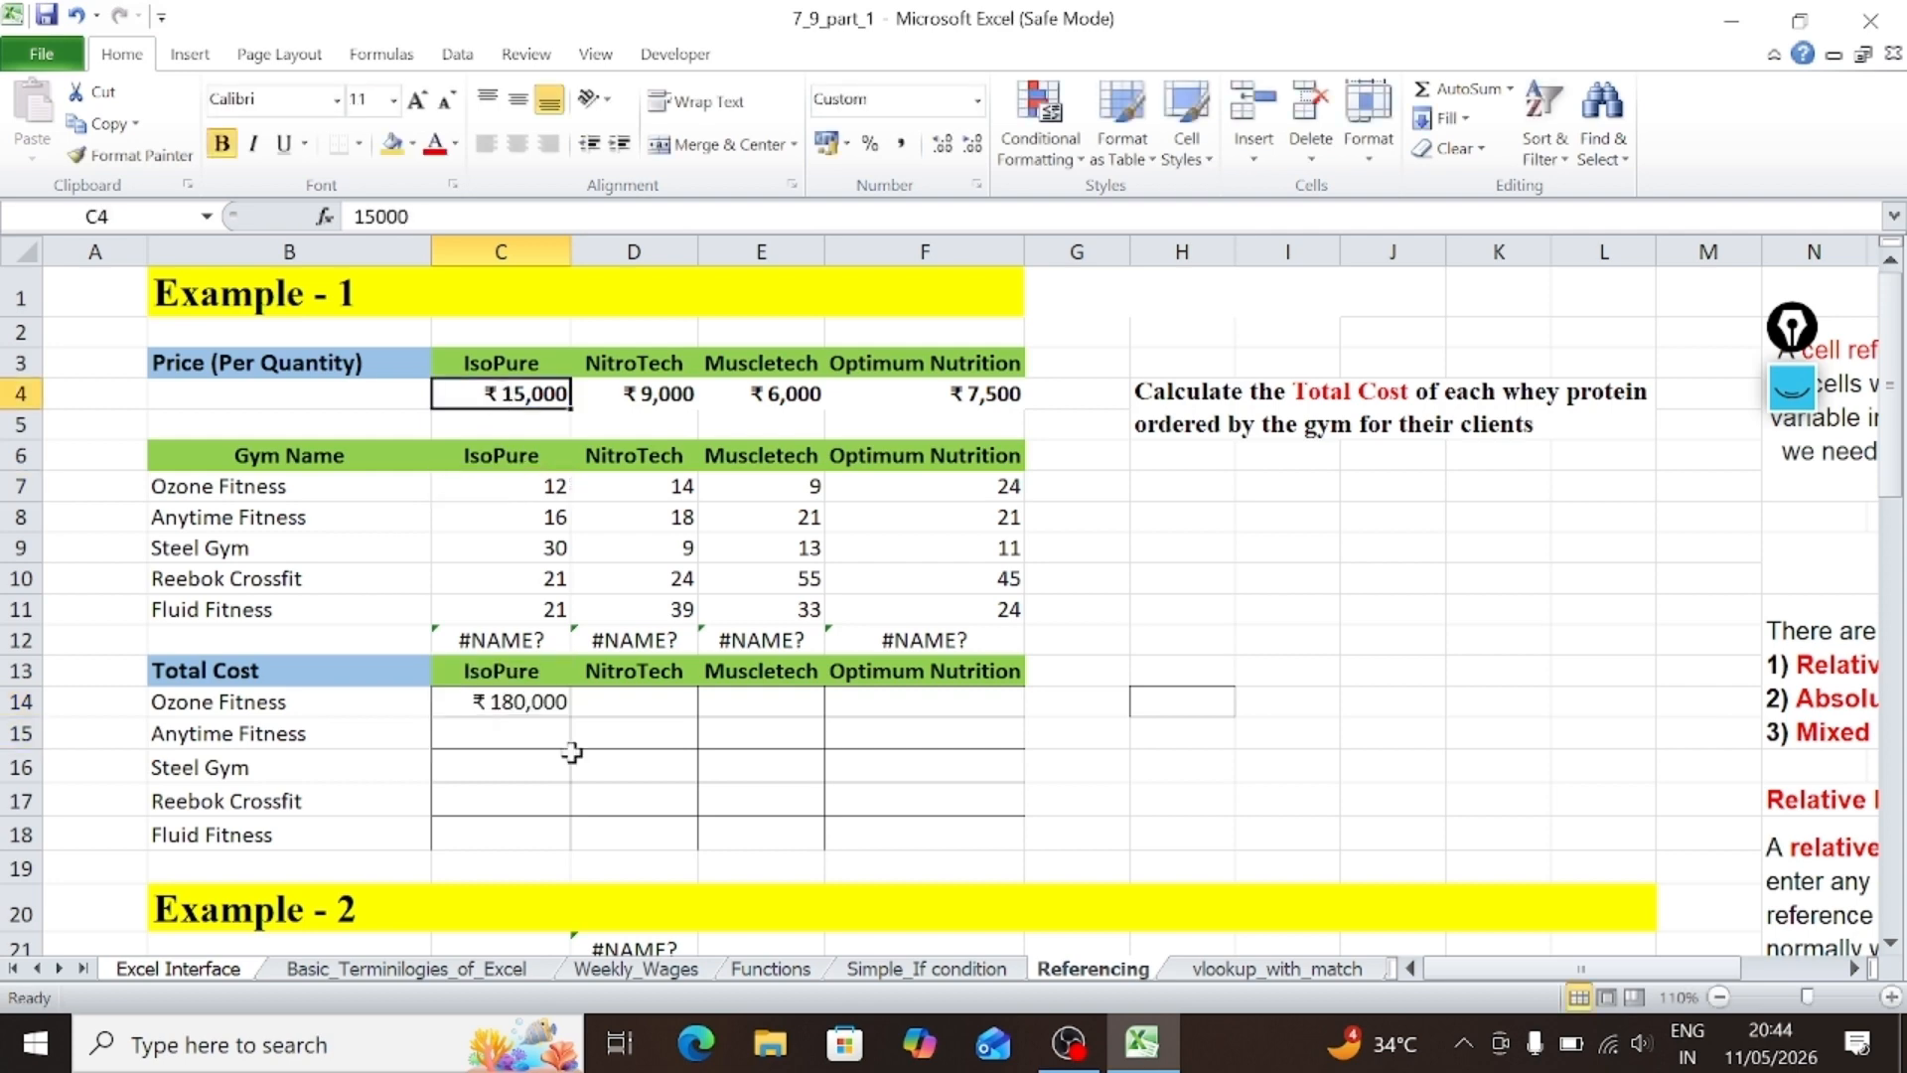
left_click(556, 700)
left_click_drag(568, 718, 573, 843)
left_click(647, 761)
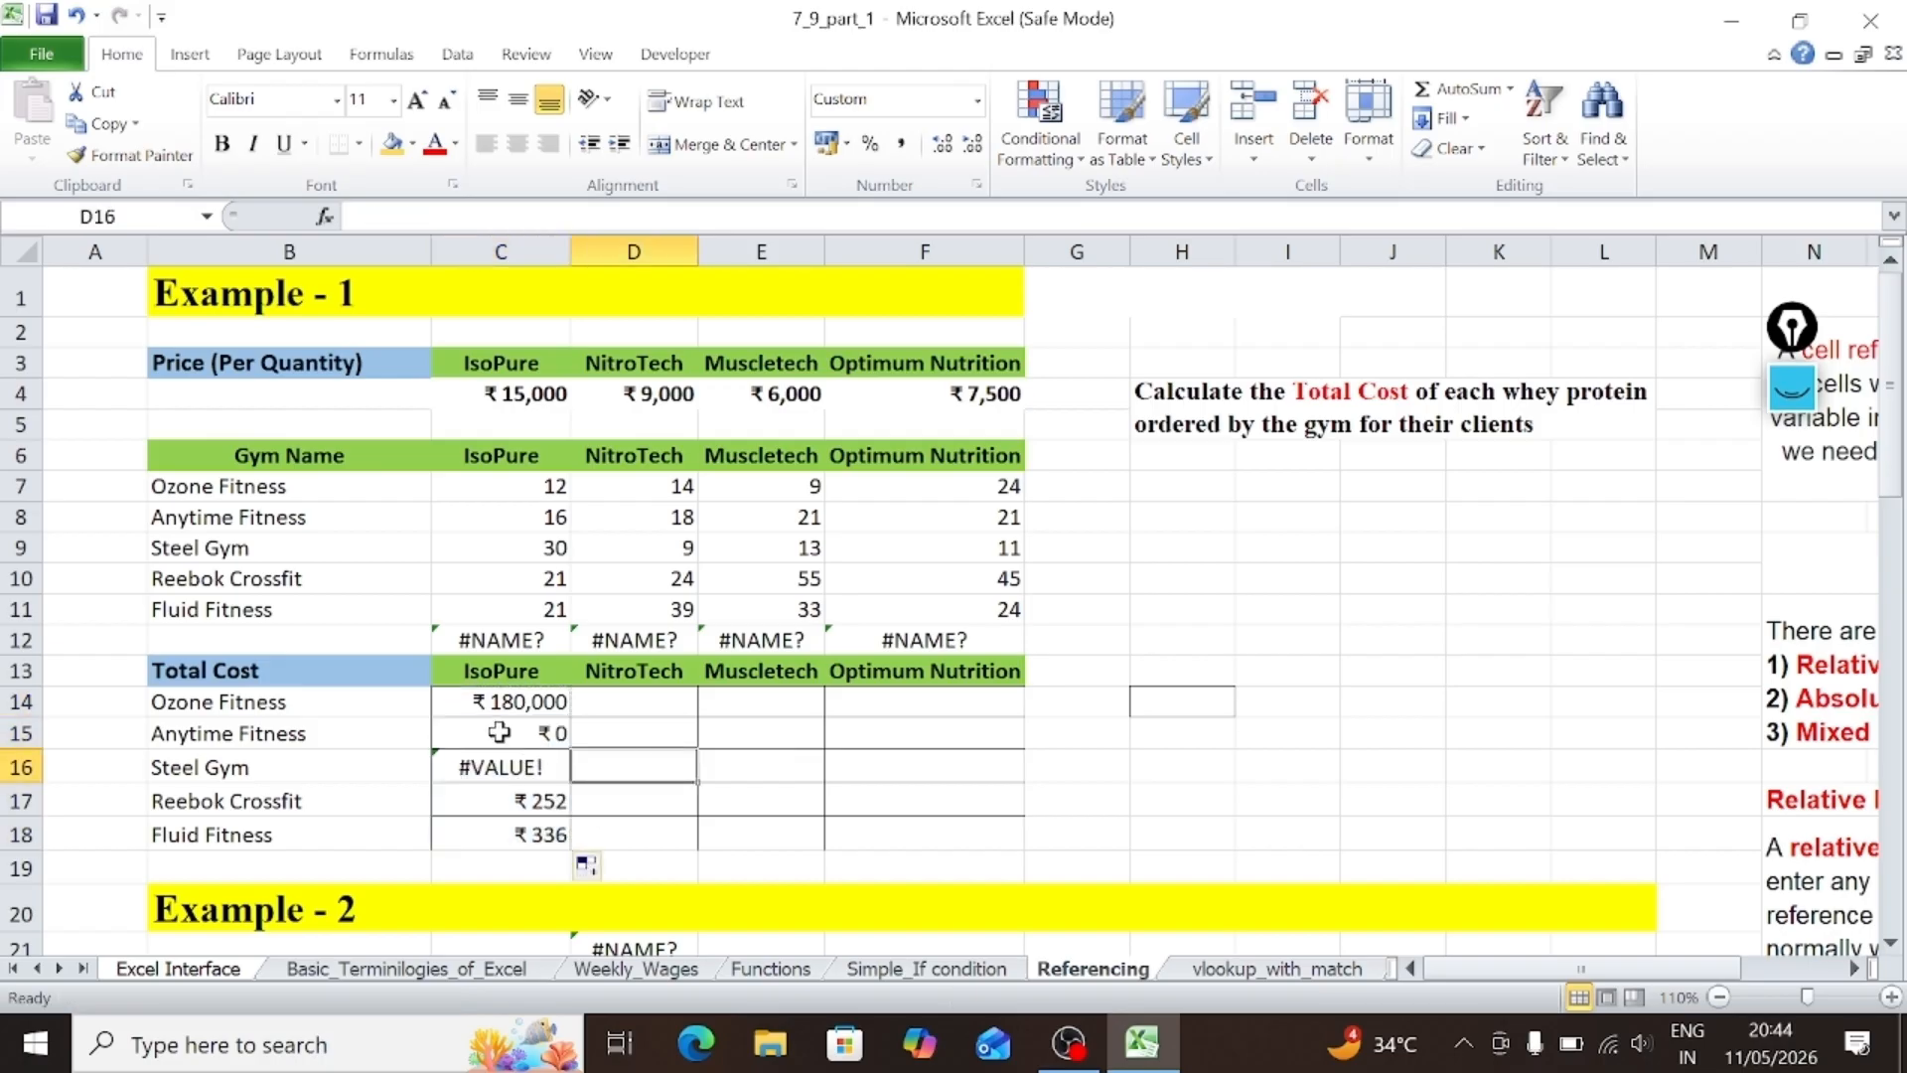
key("ctrl+z")
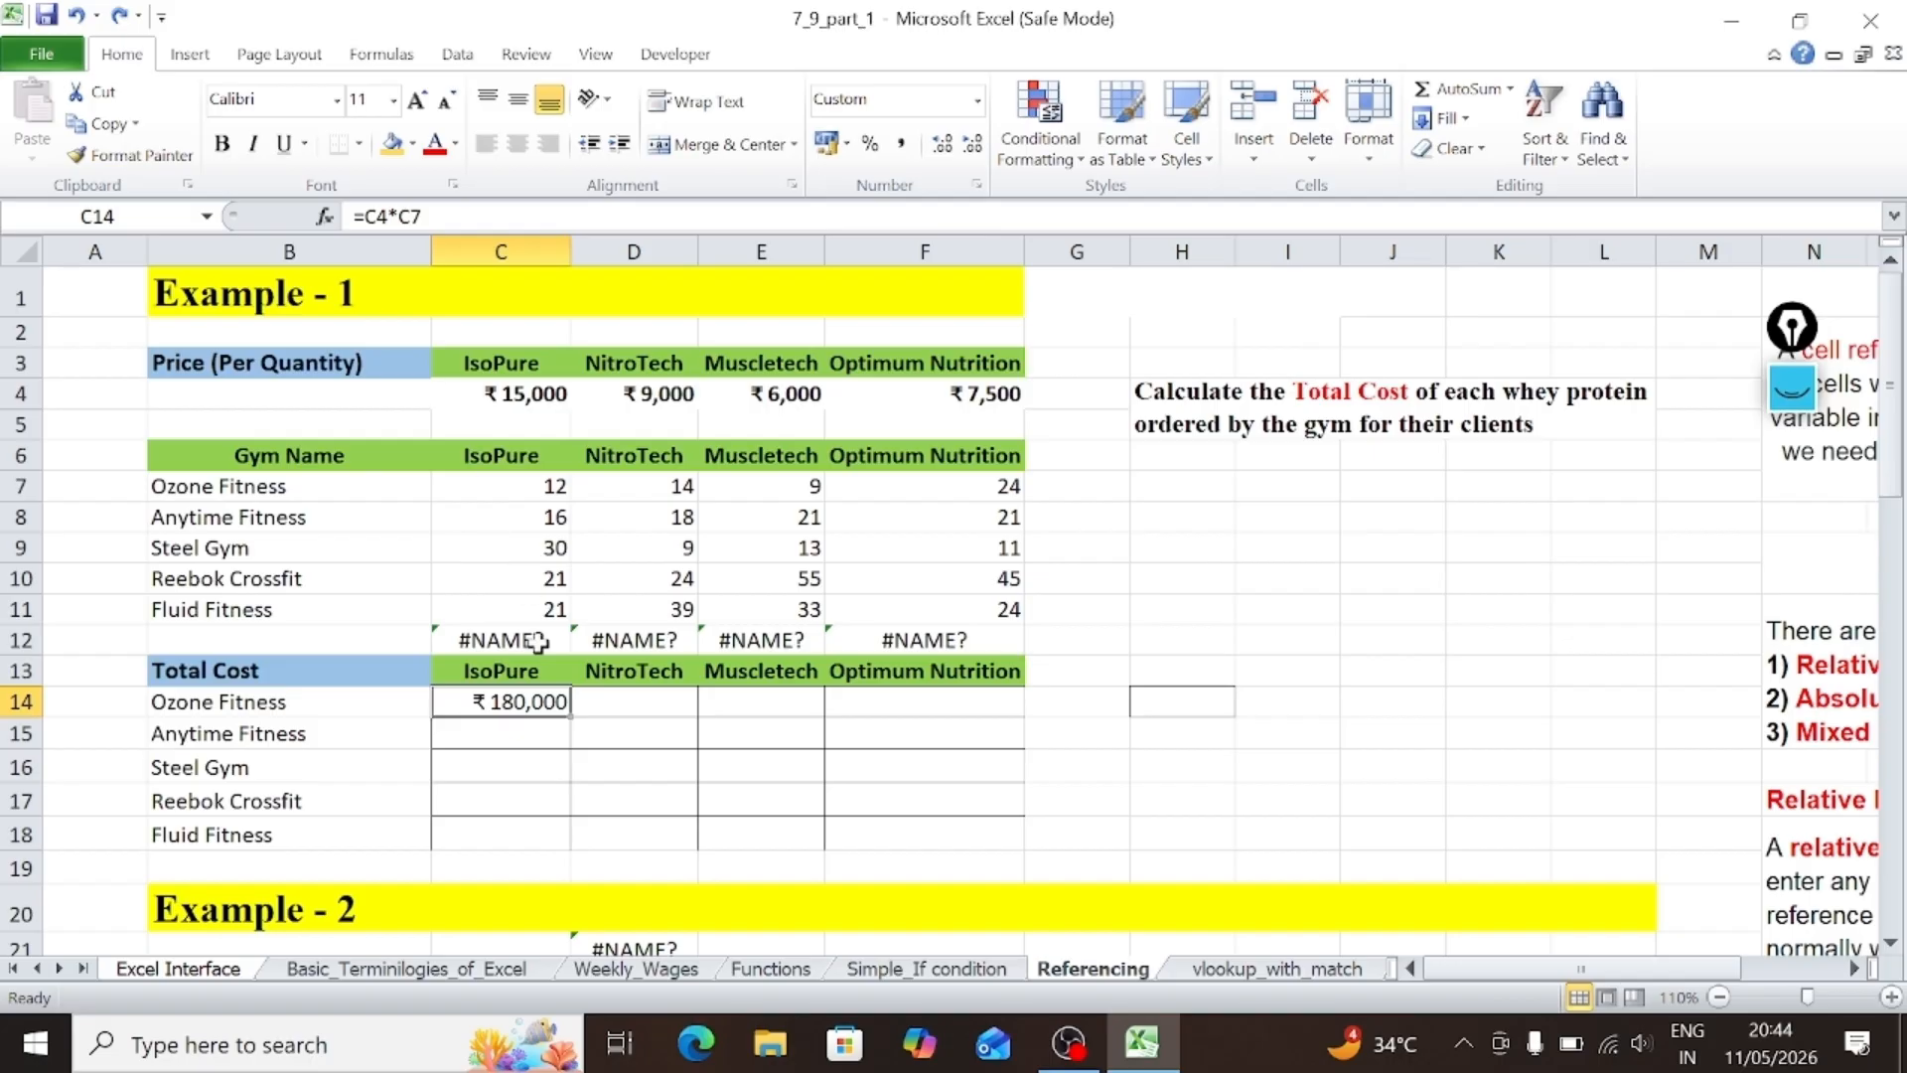
Step: Lock only the row of the C4 reference in C14, making the formula =C$4*C7
double_click(514, 705)
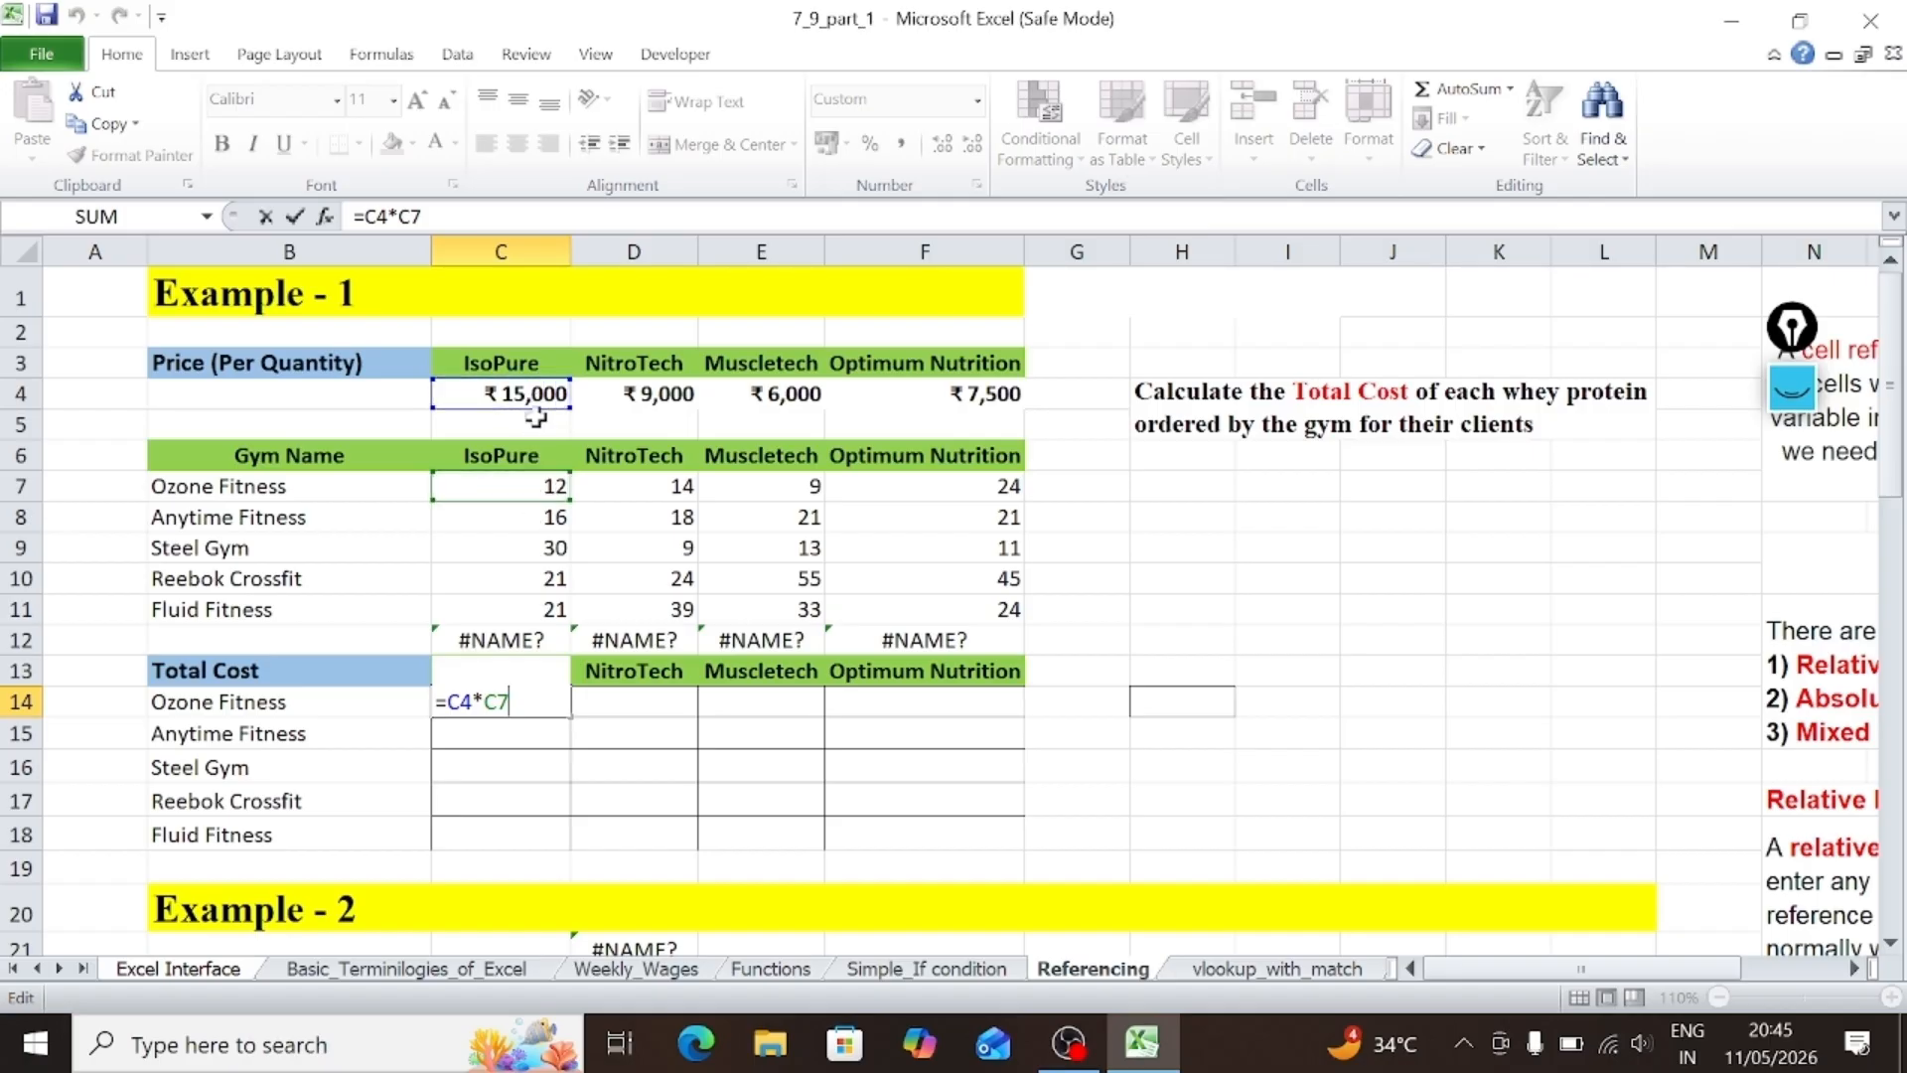
key("Return")
double_click(536, 700)
left_click(461, 701)
key("F4")
key("F4")
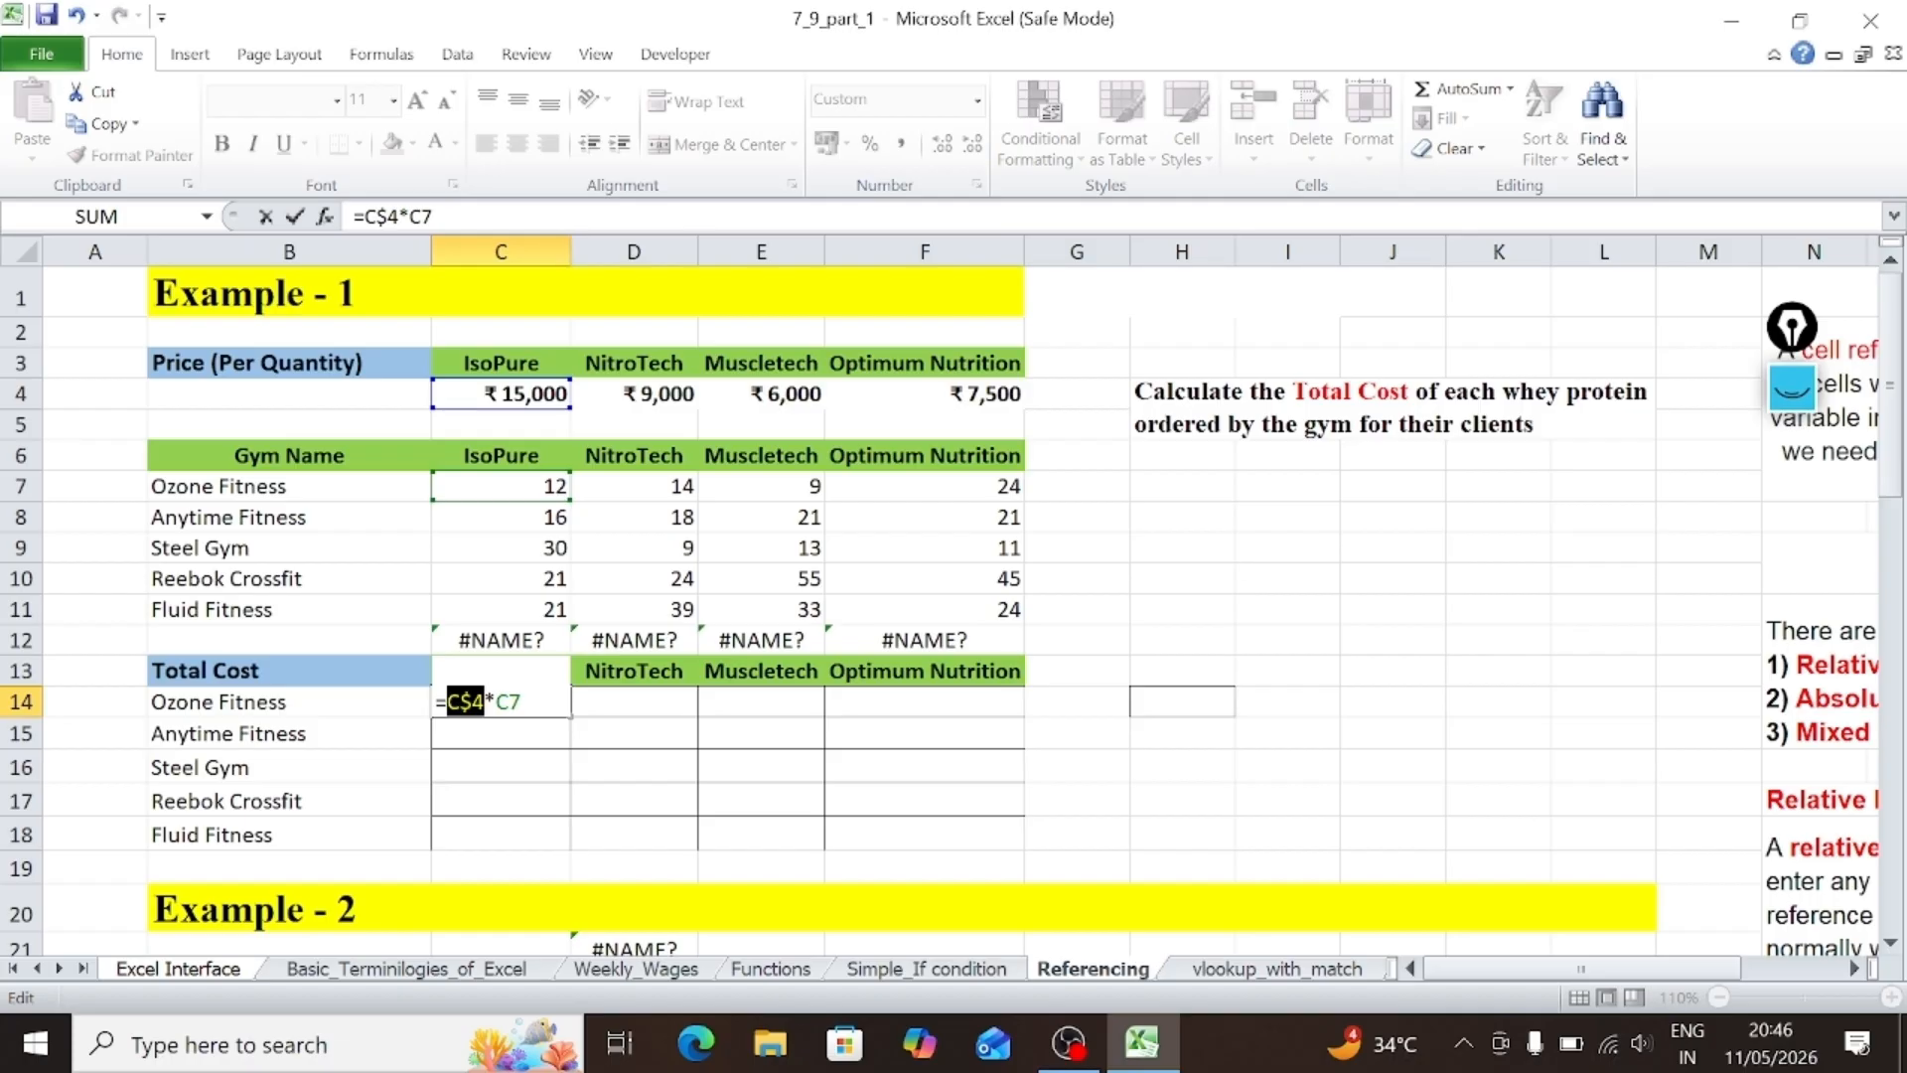
key("End")
key("Return")
Step: Fill the row-locked C14 formula down through C18, check it against the IsoPure price and quantities, and undo the fill
left_click(535, 703)
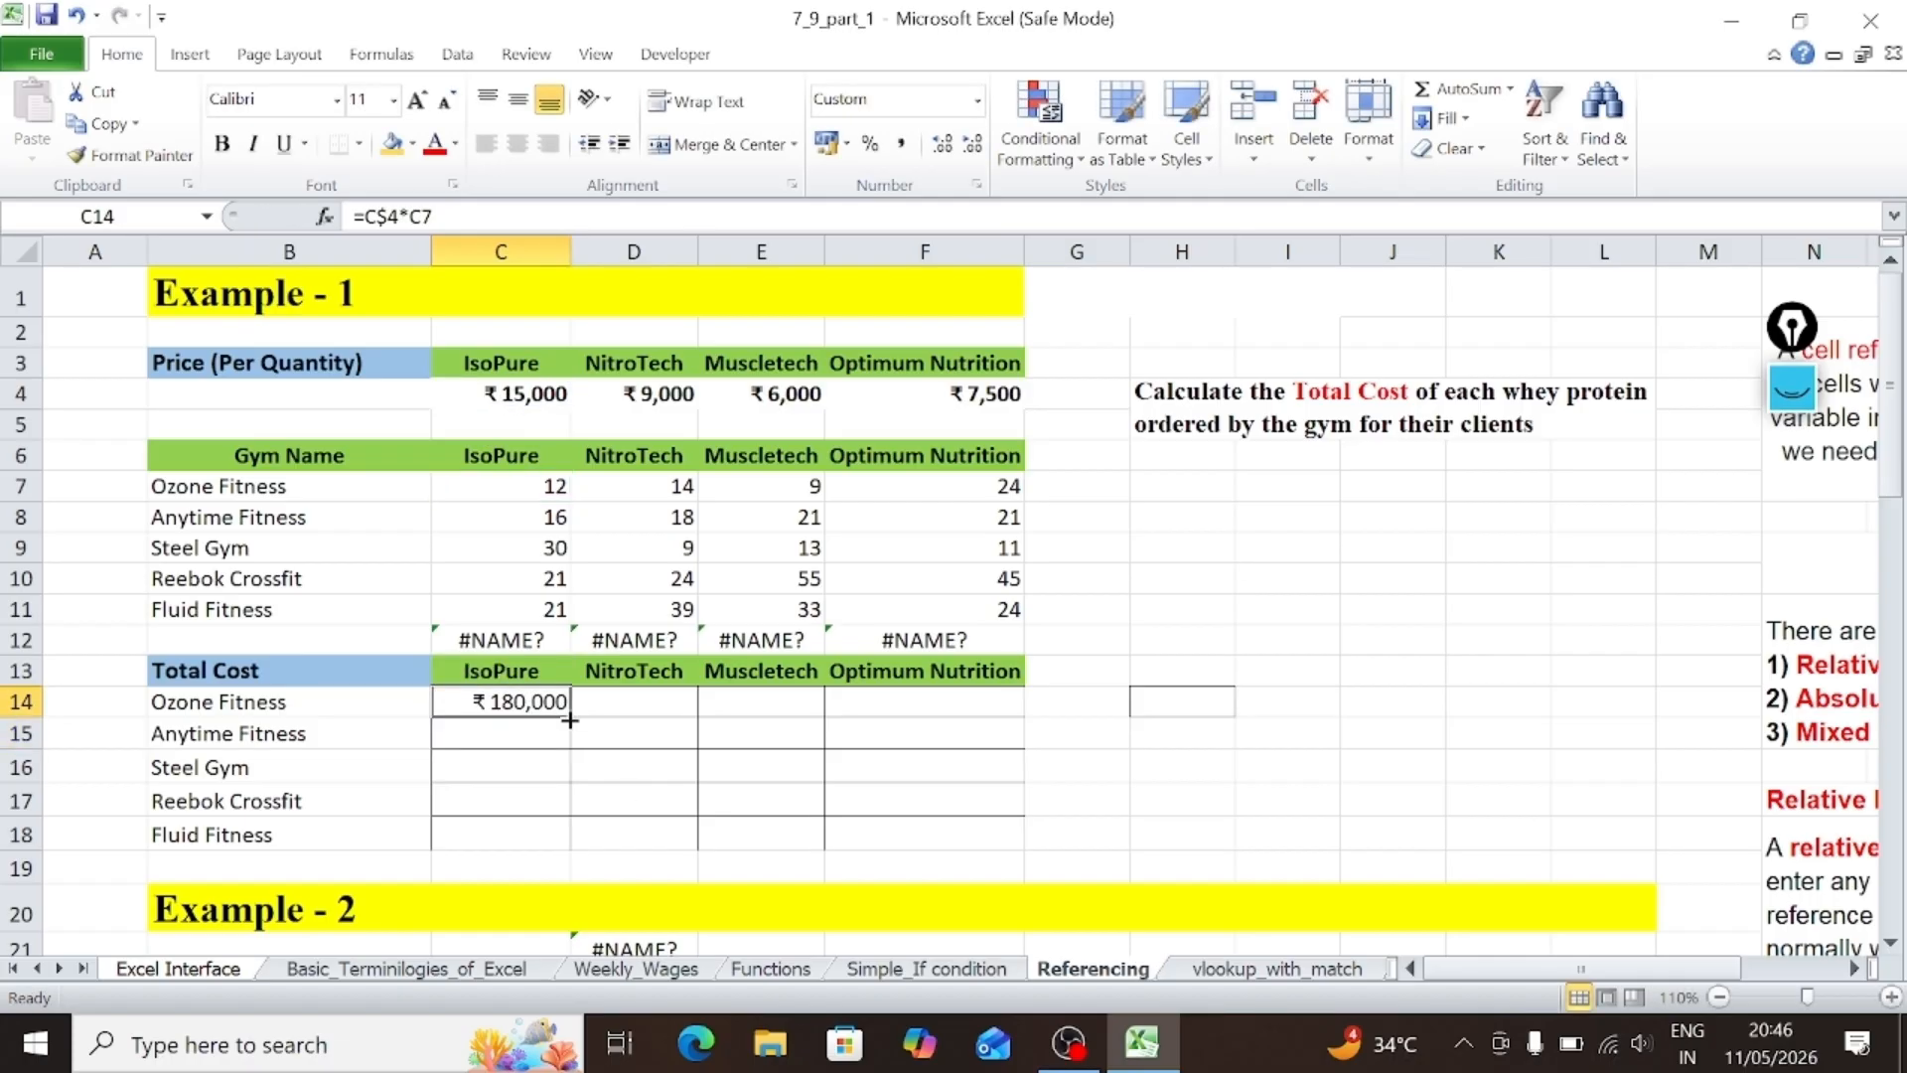
left_click_drag(569, 717, 563, 834)
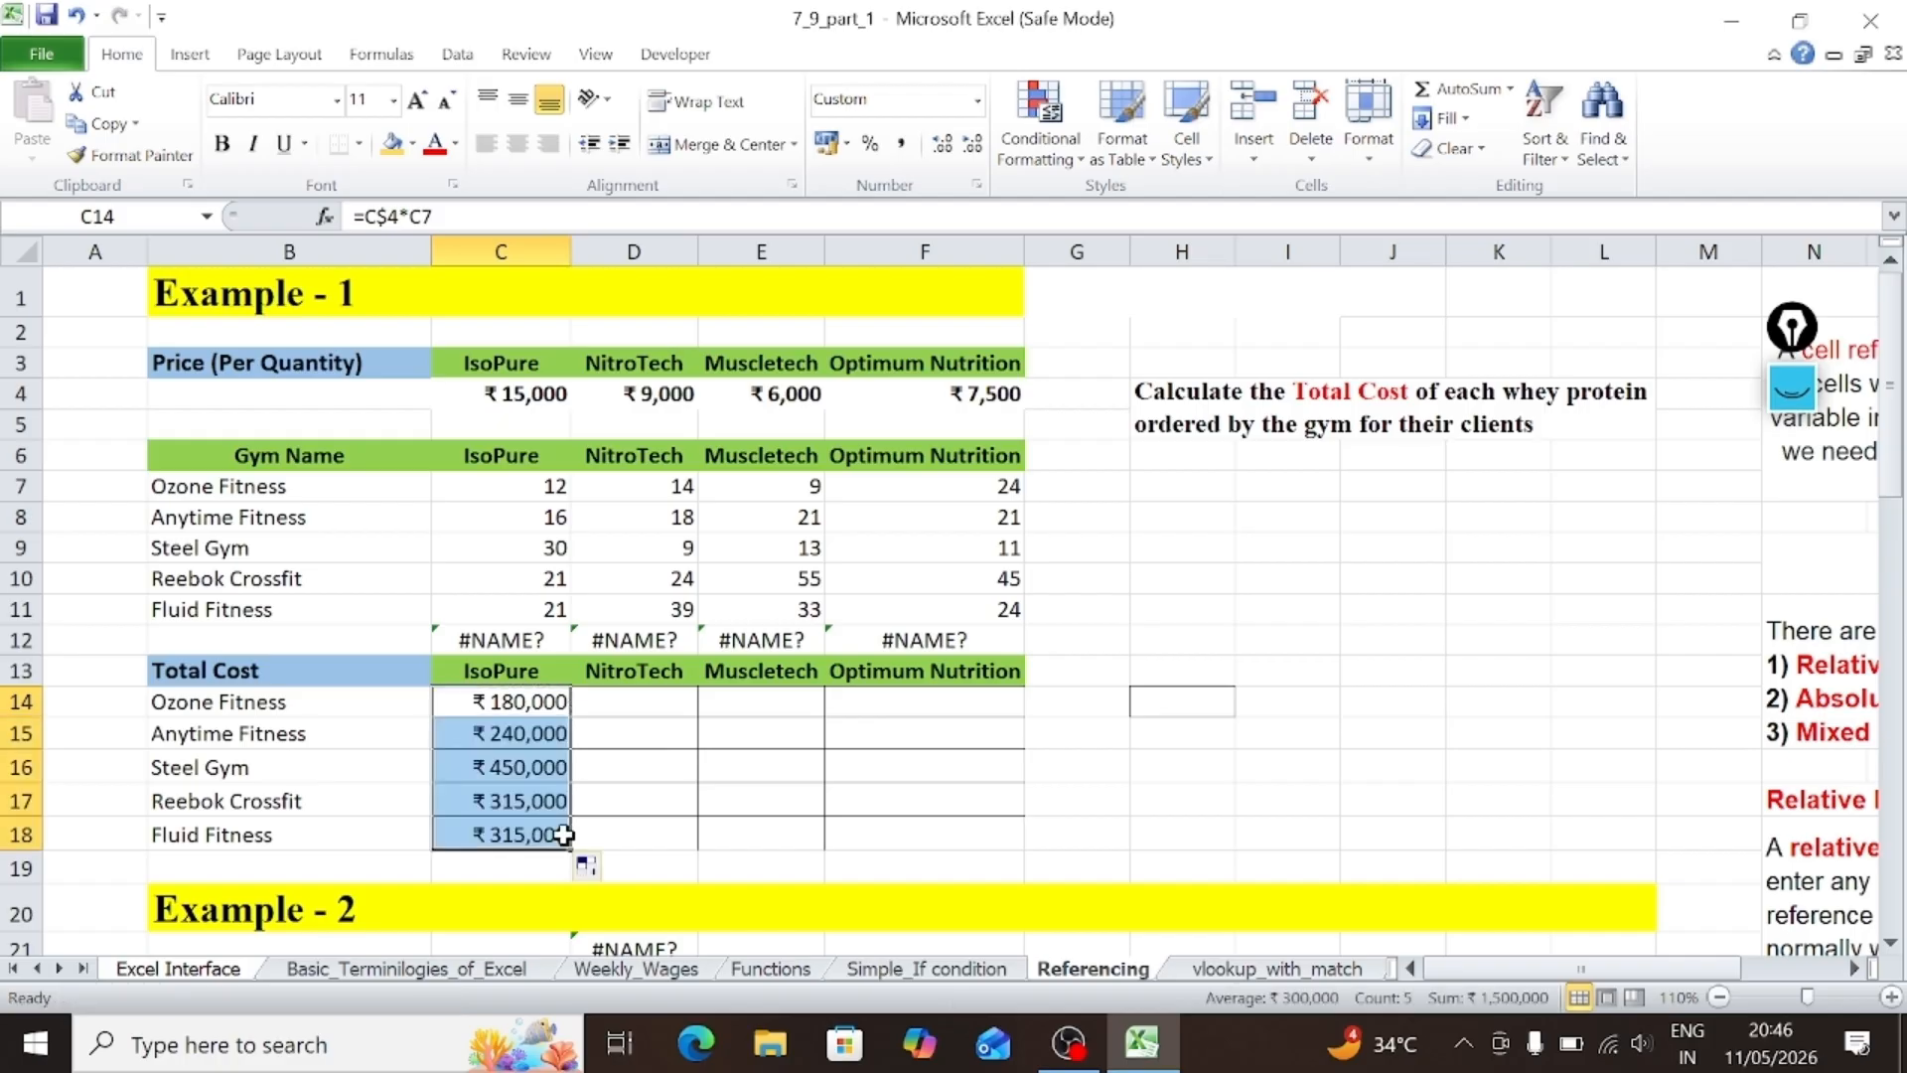
left_click(512, 397)
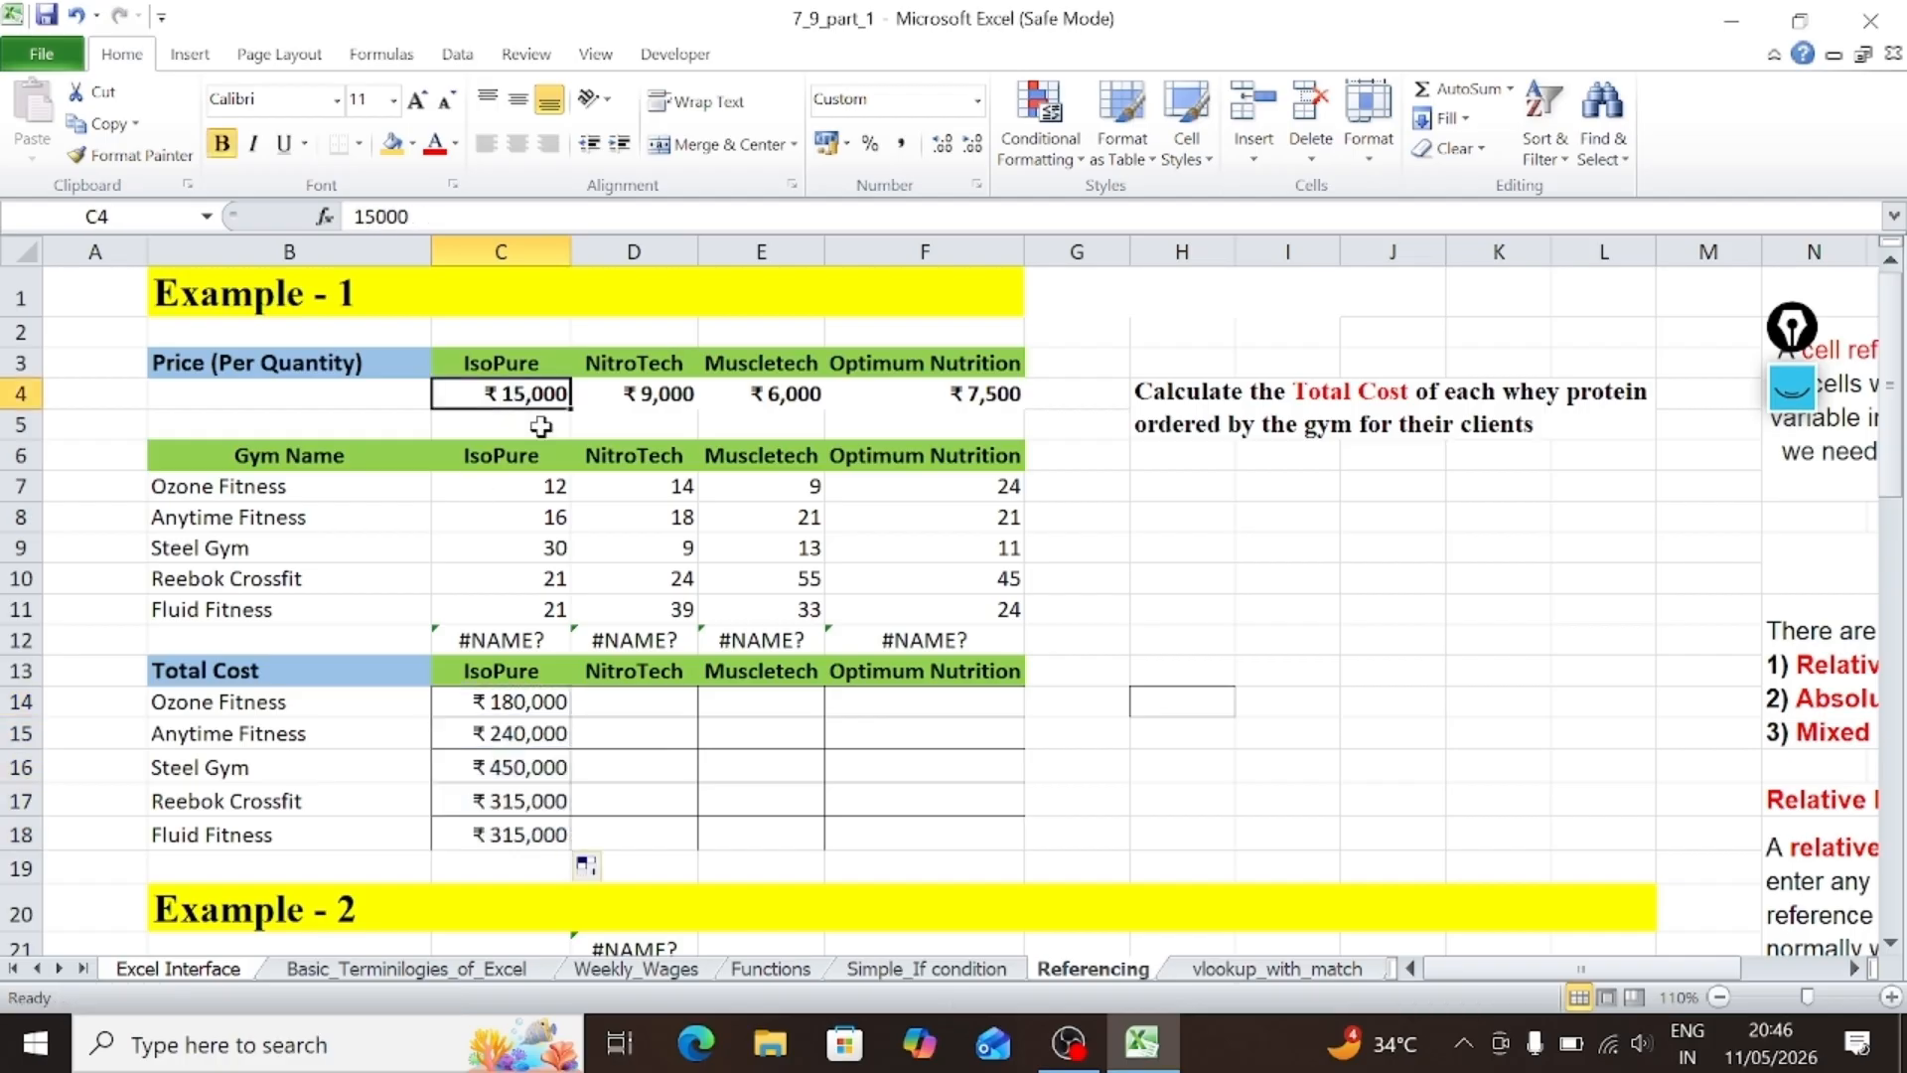
left_click(533, 490)
left_click(532, 518)
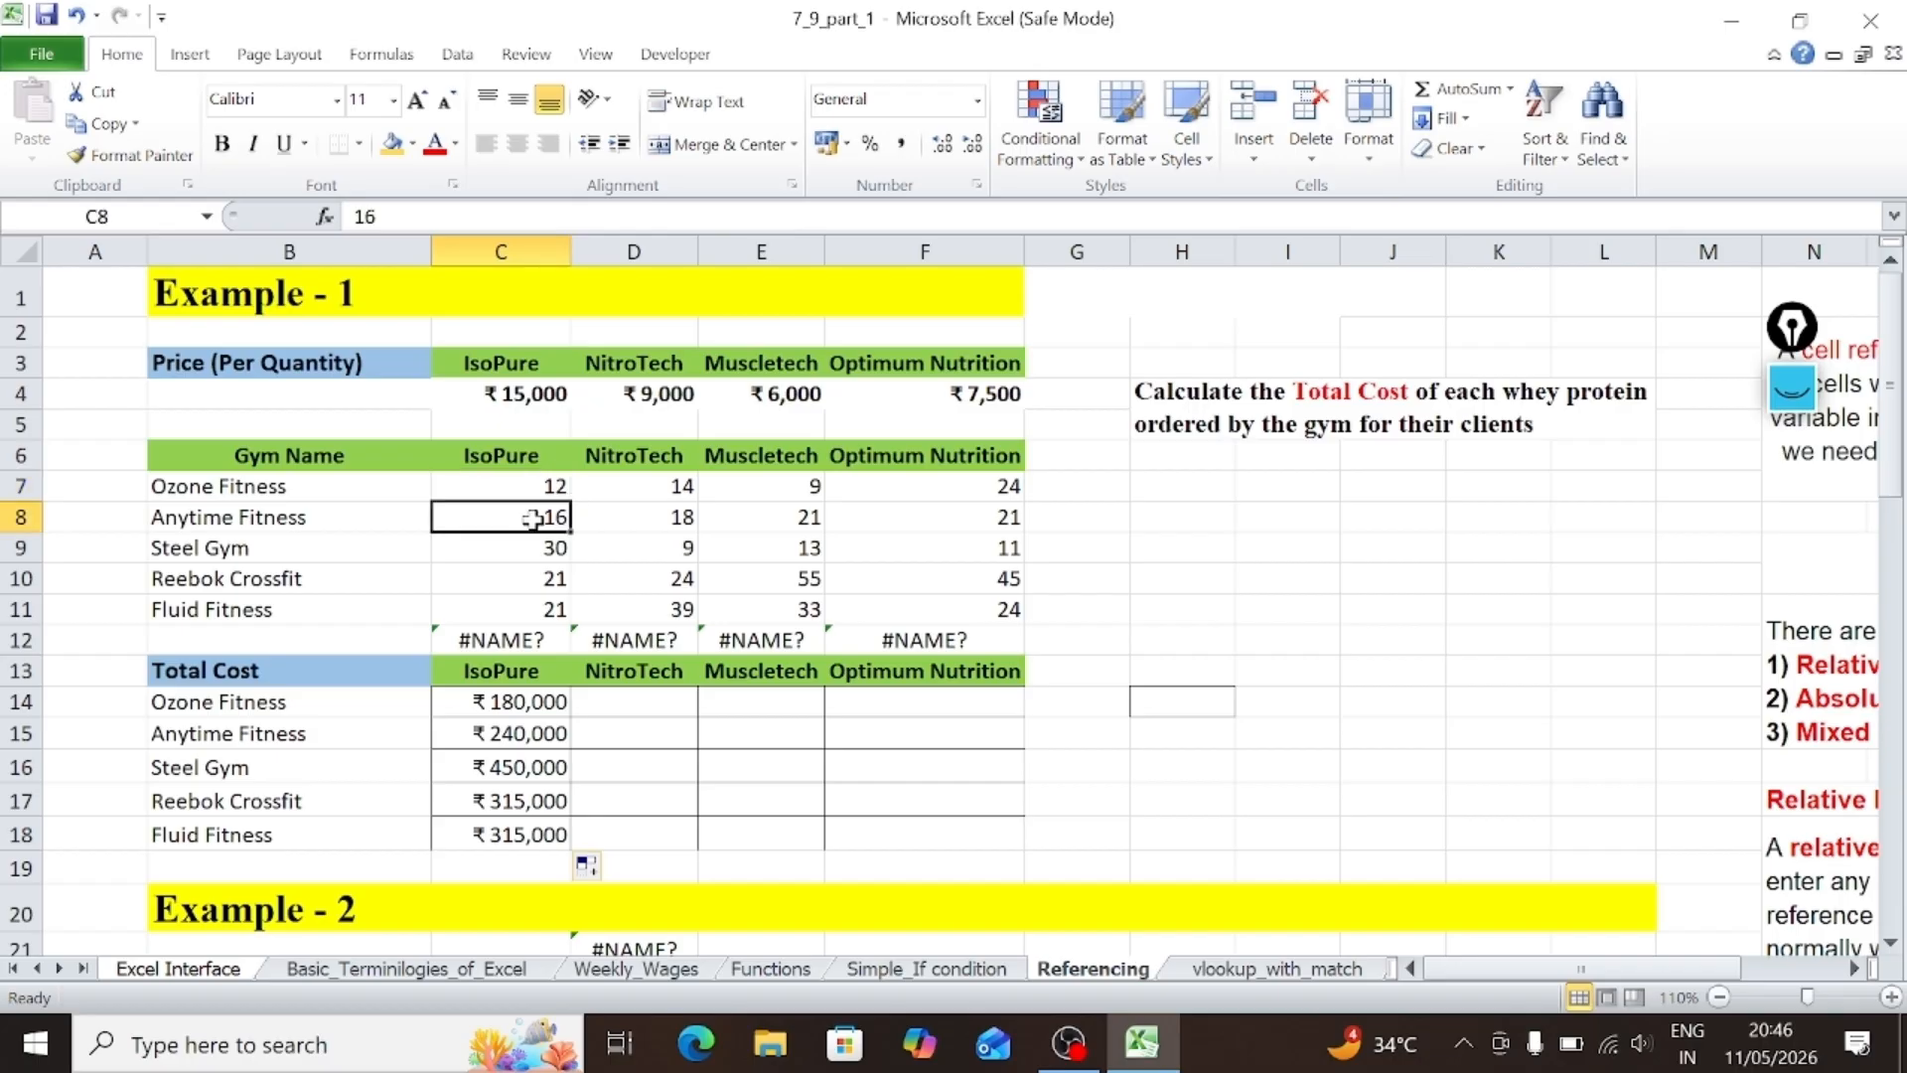
left_click(525, 551)
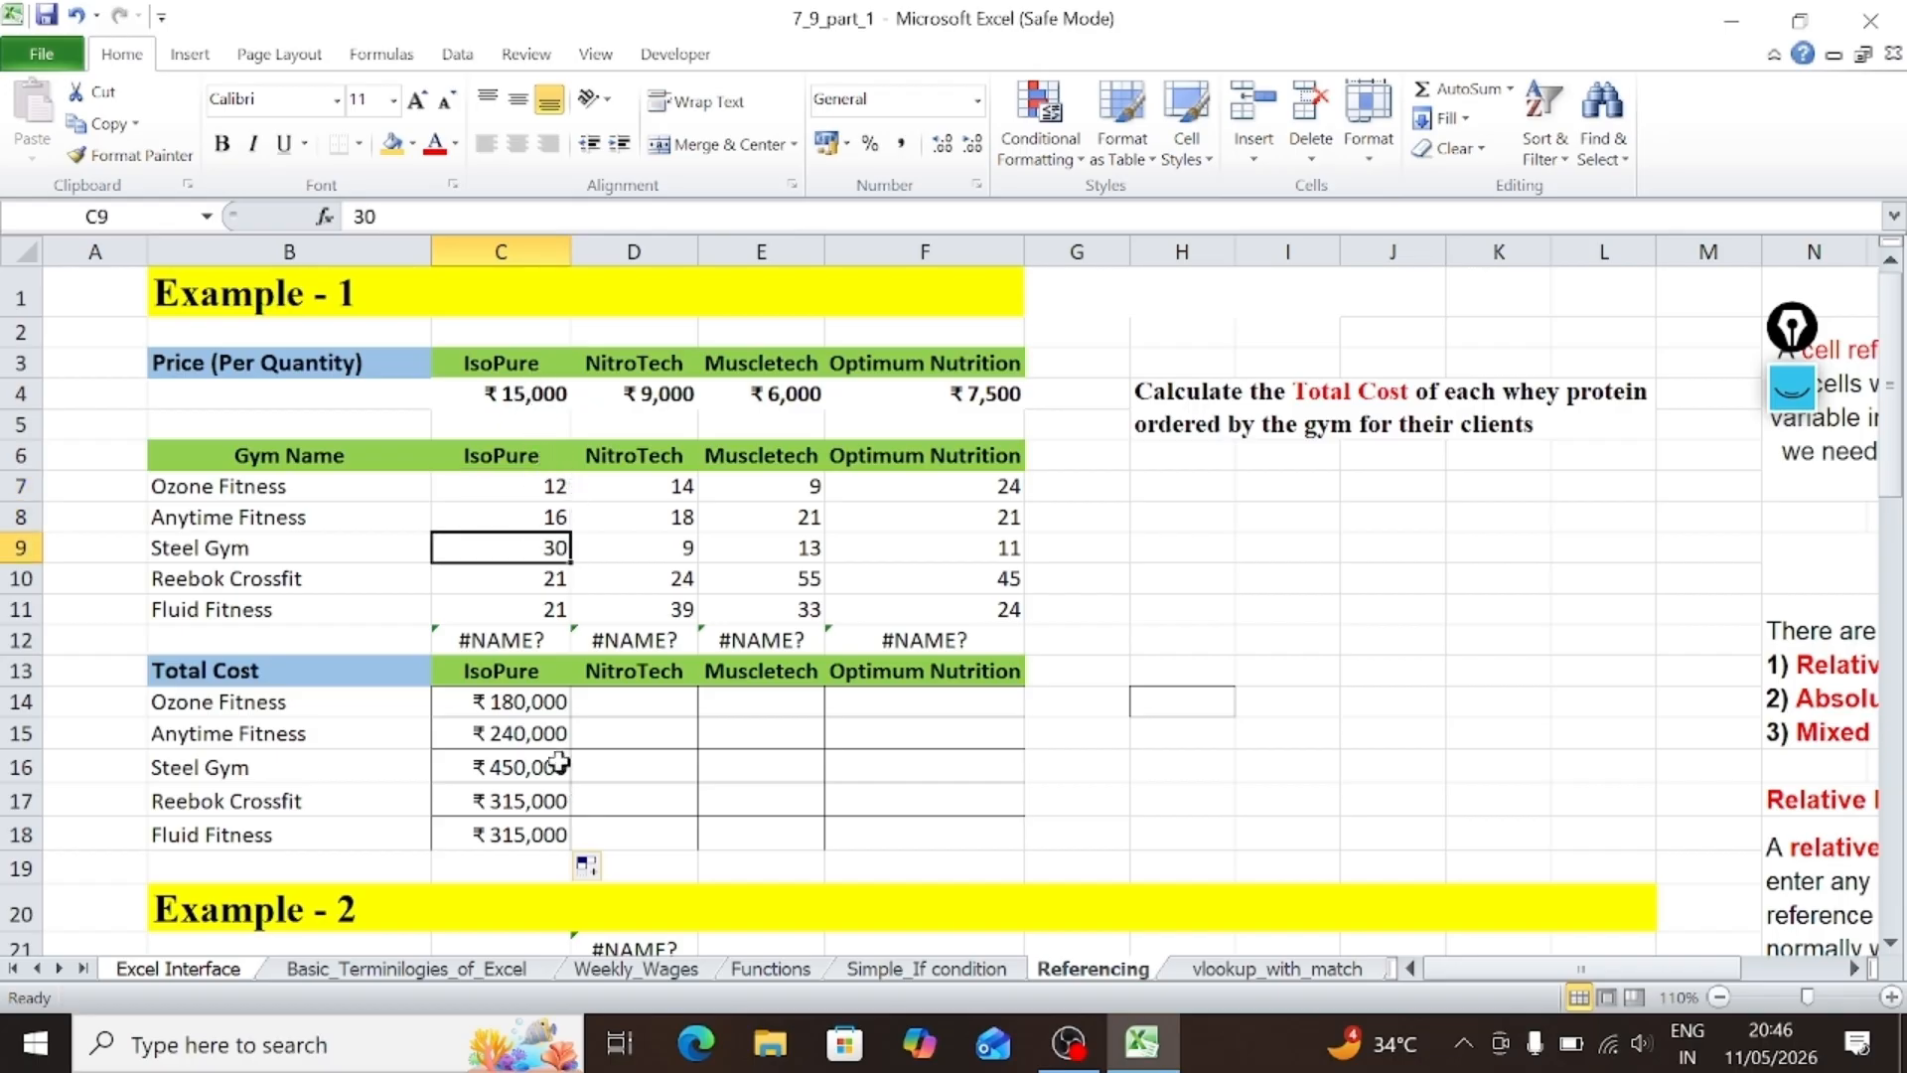
left_click(541, 707)
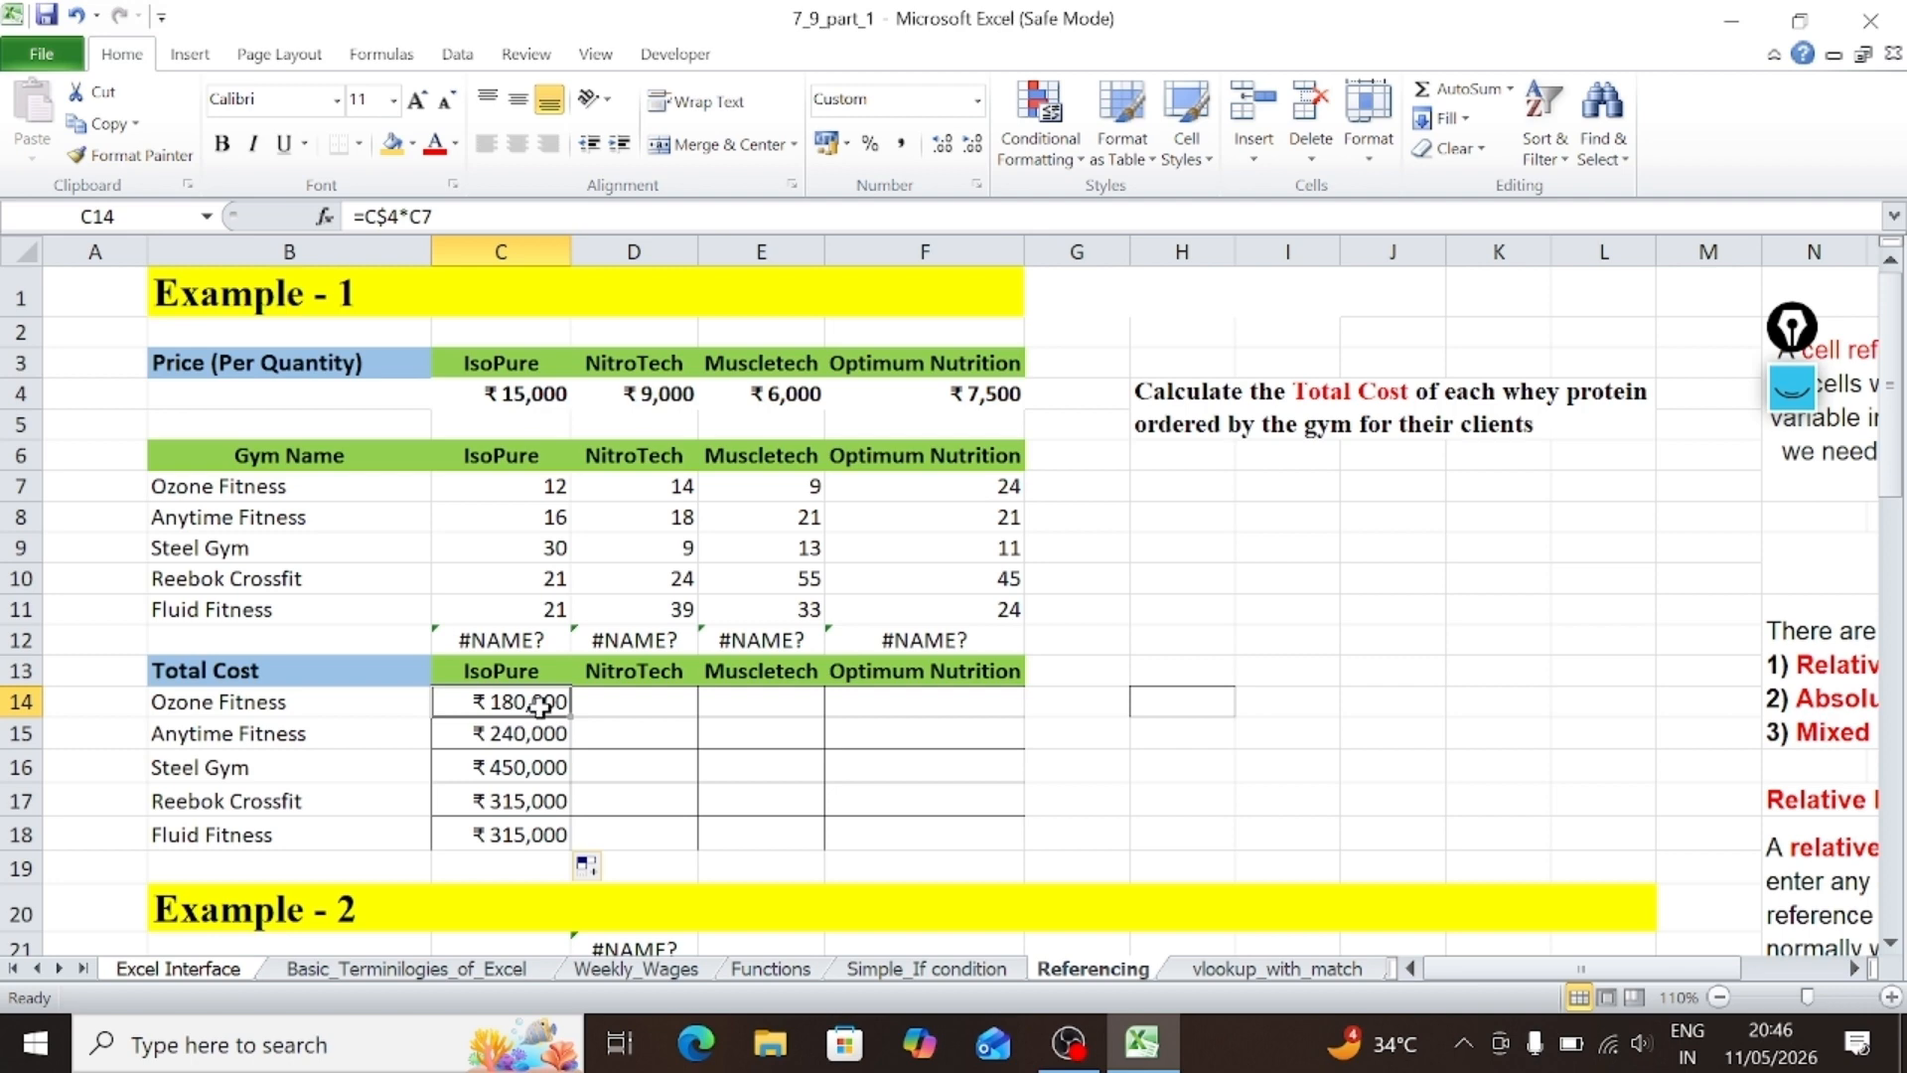
key("ctrl+z")
Step: Copy the C14 formula into the whole Total Cost range C14:F18
left_click(520, 762)
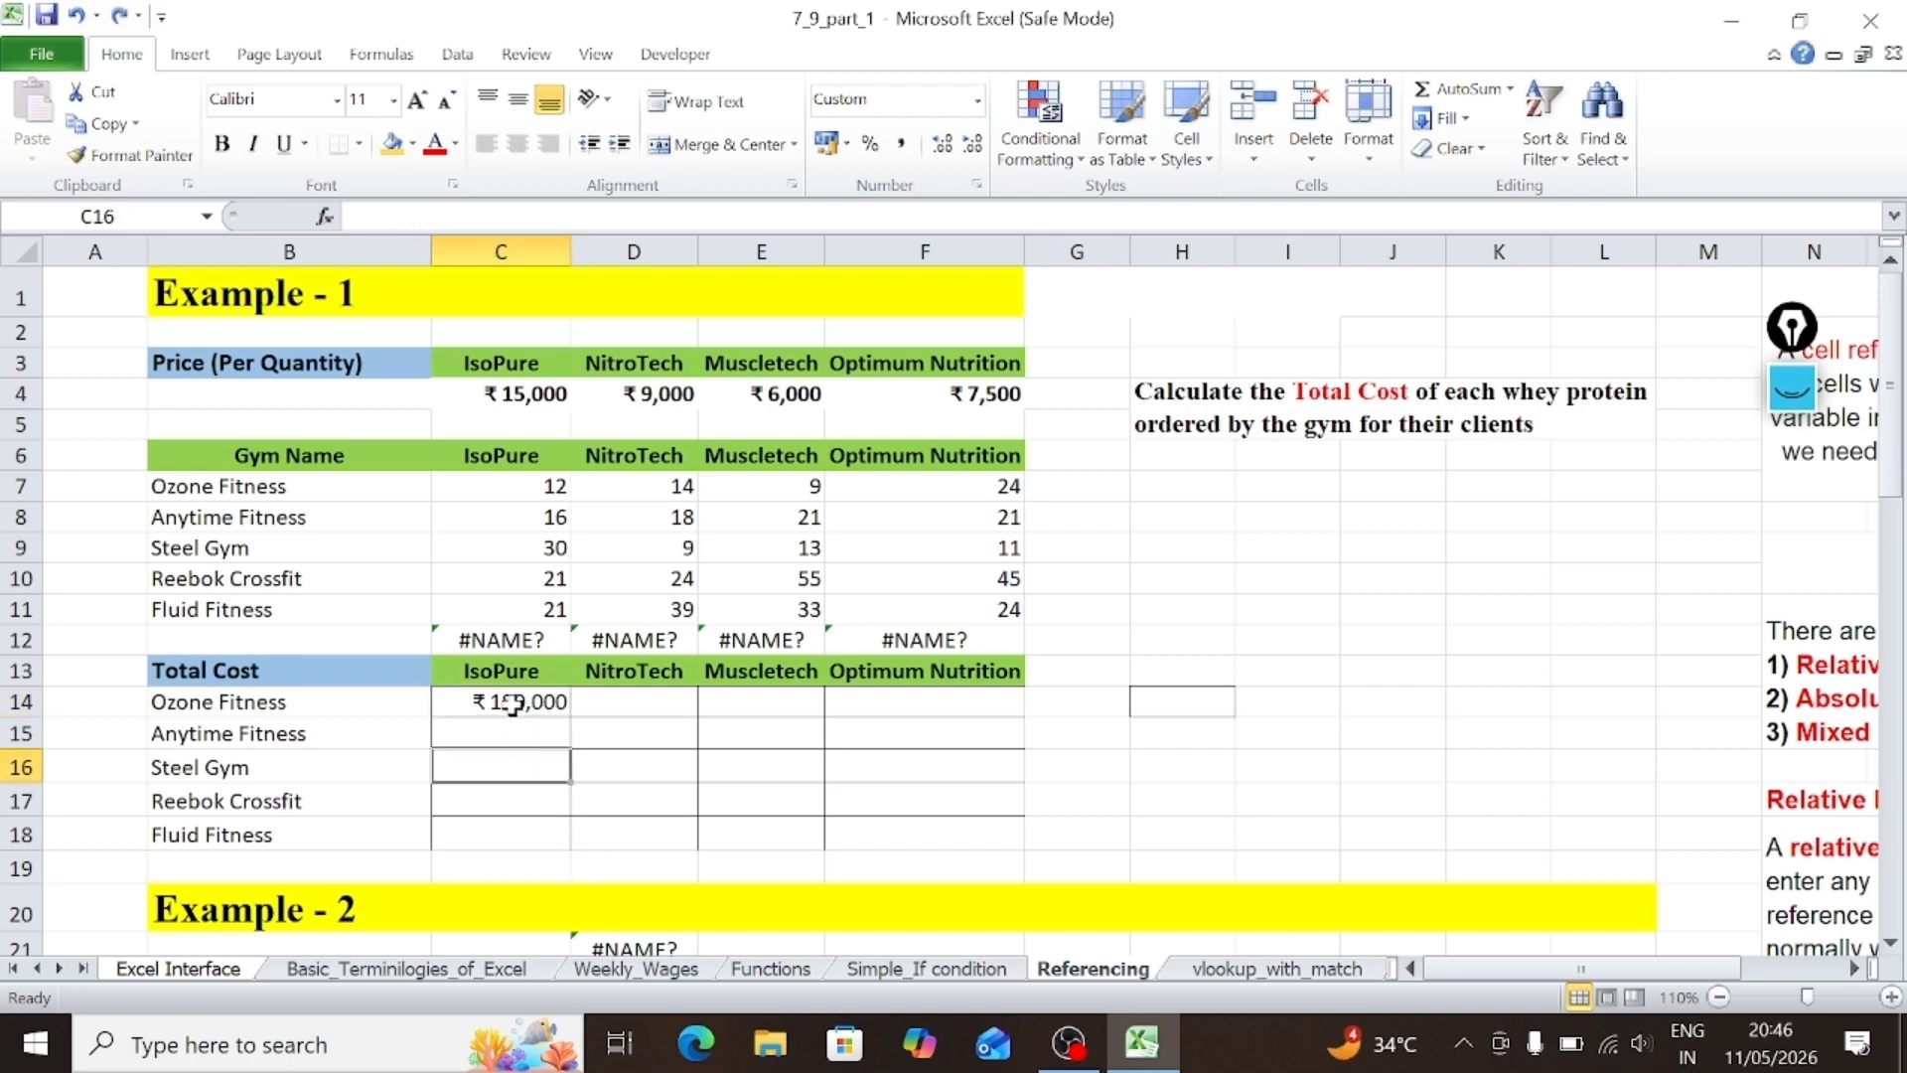
left_click(522, 702)
key("ctrl+c")
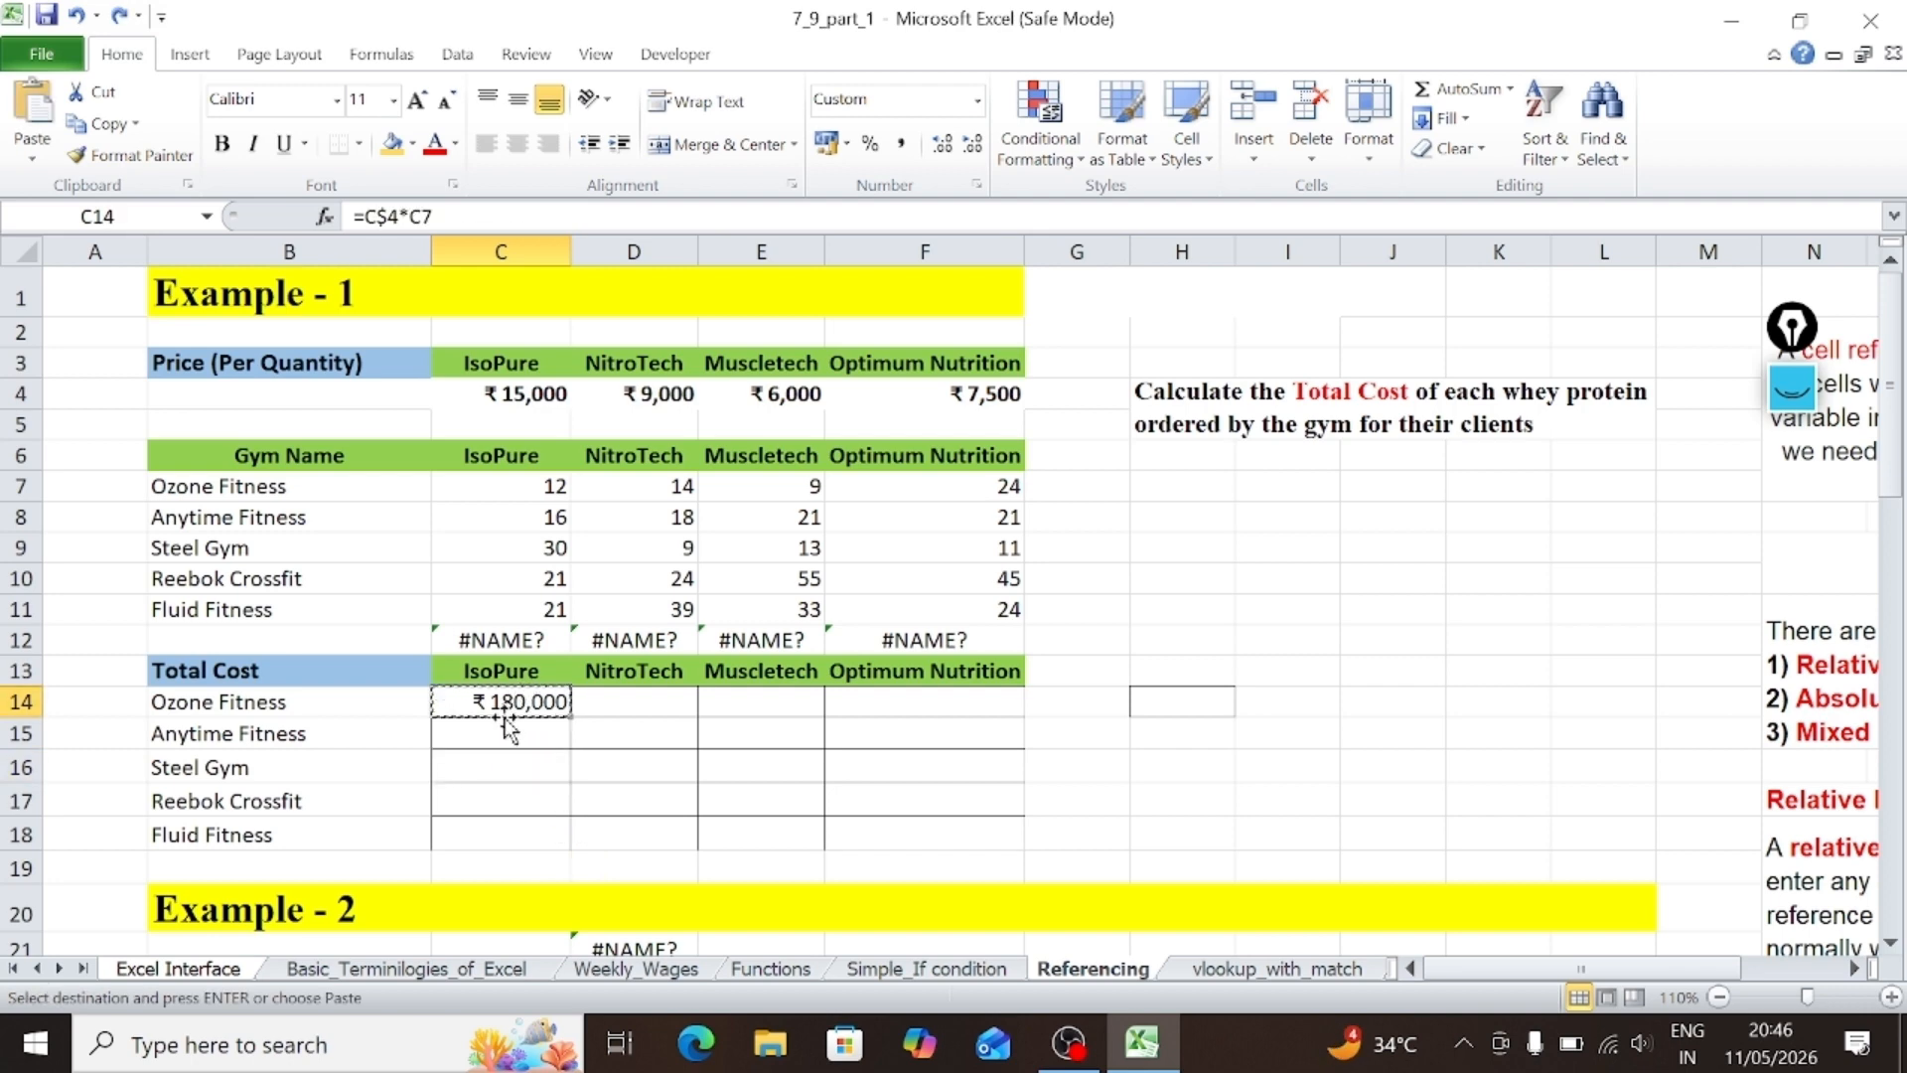
left_click_drag(510, 704, 935, 830)
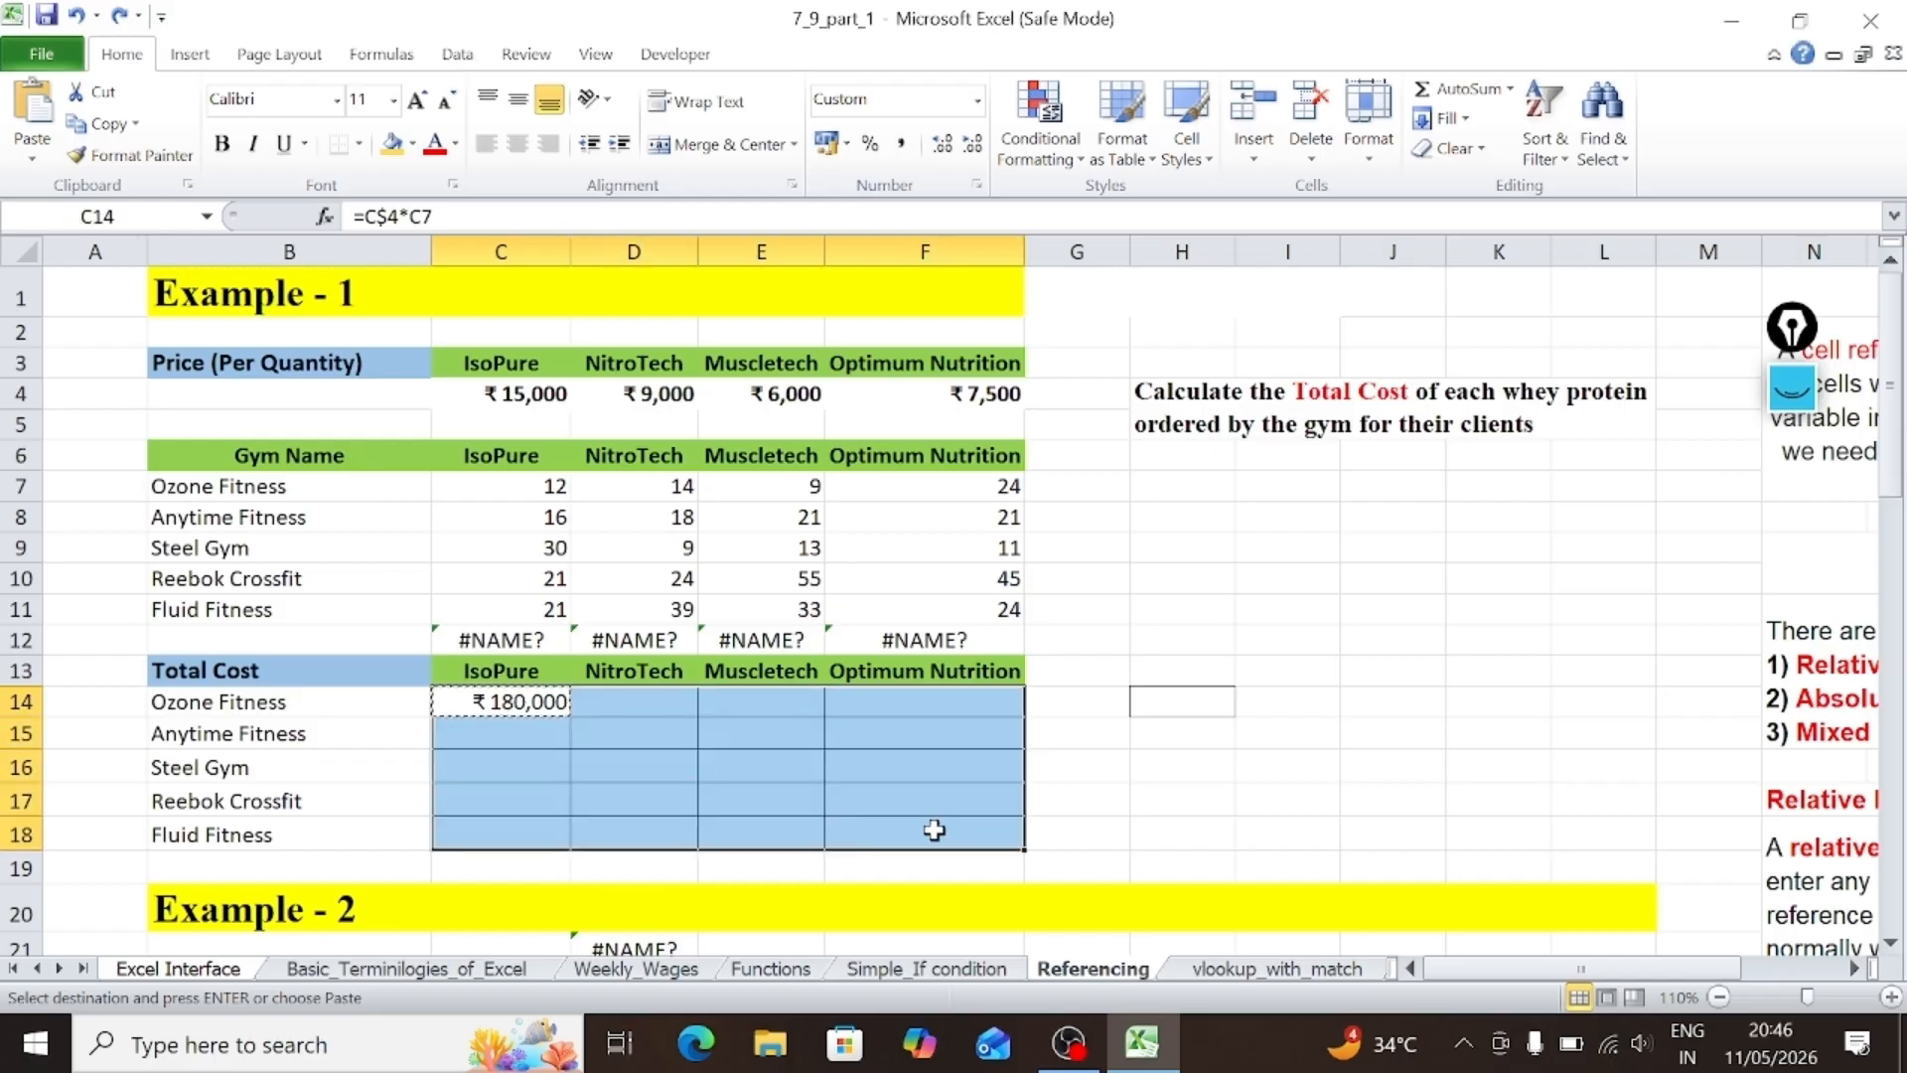
key("ctrl+v")
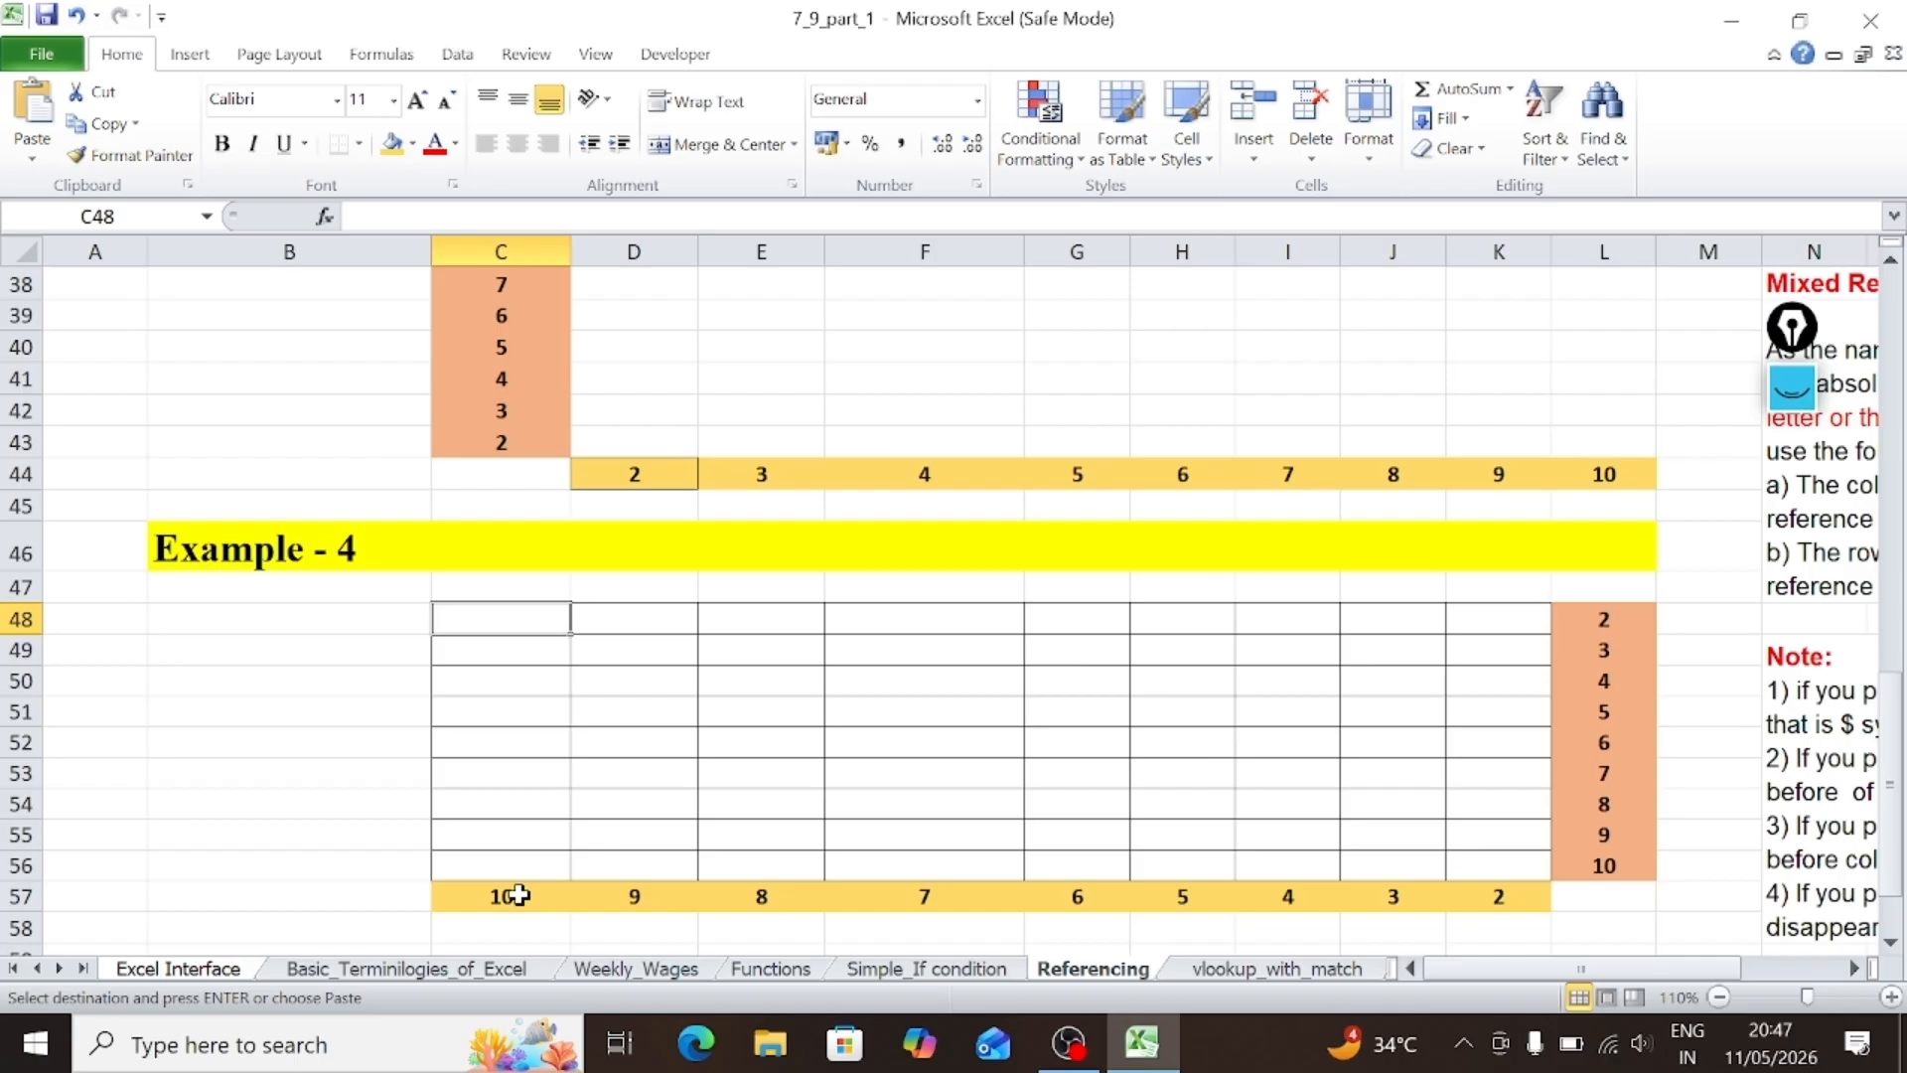
Step: Check which headers pair up in the Example - 4 grid, and start the C48 formula with the row-locked reference =C$57
left_click(517, 894)
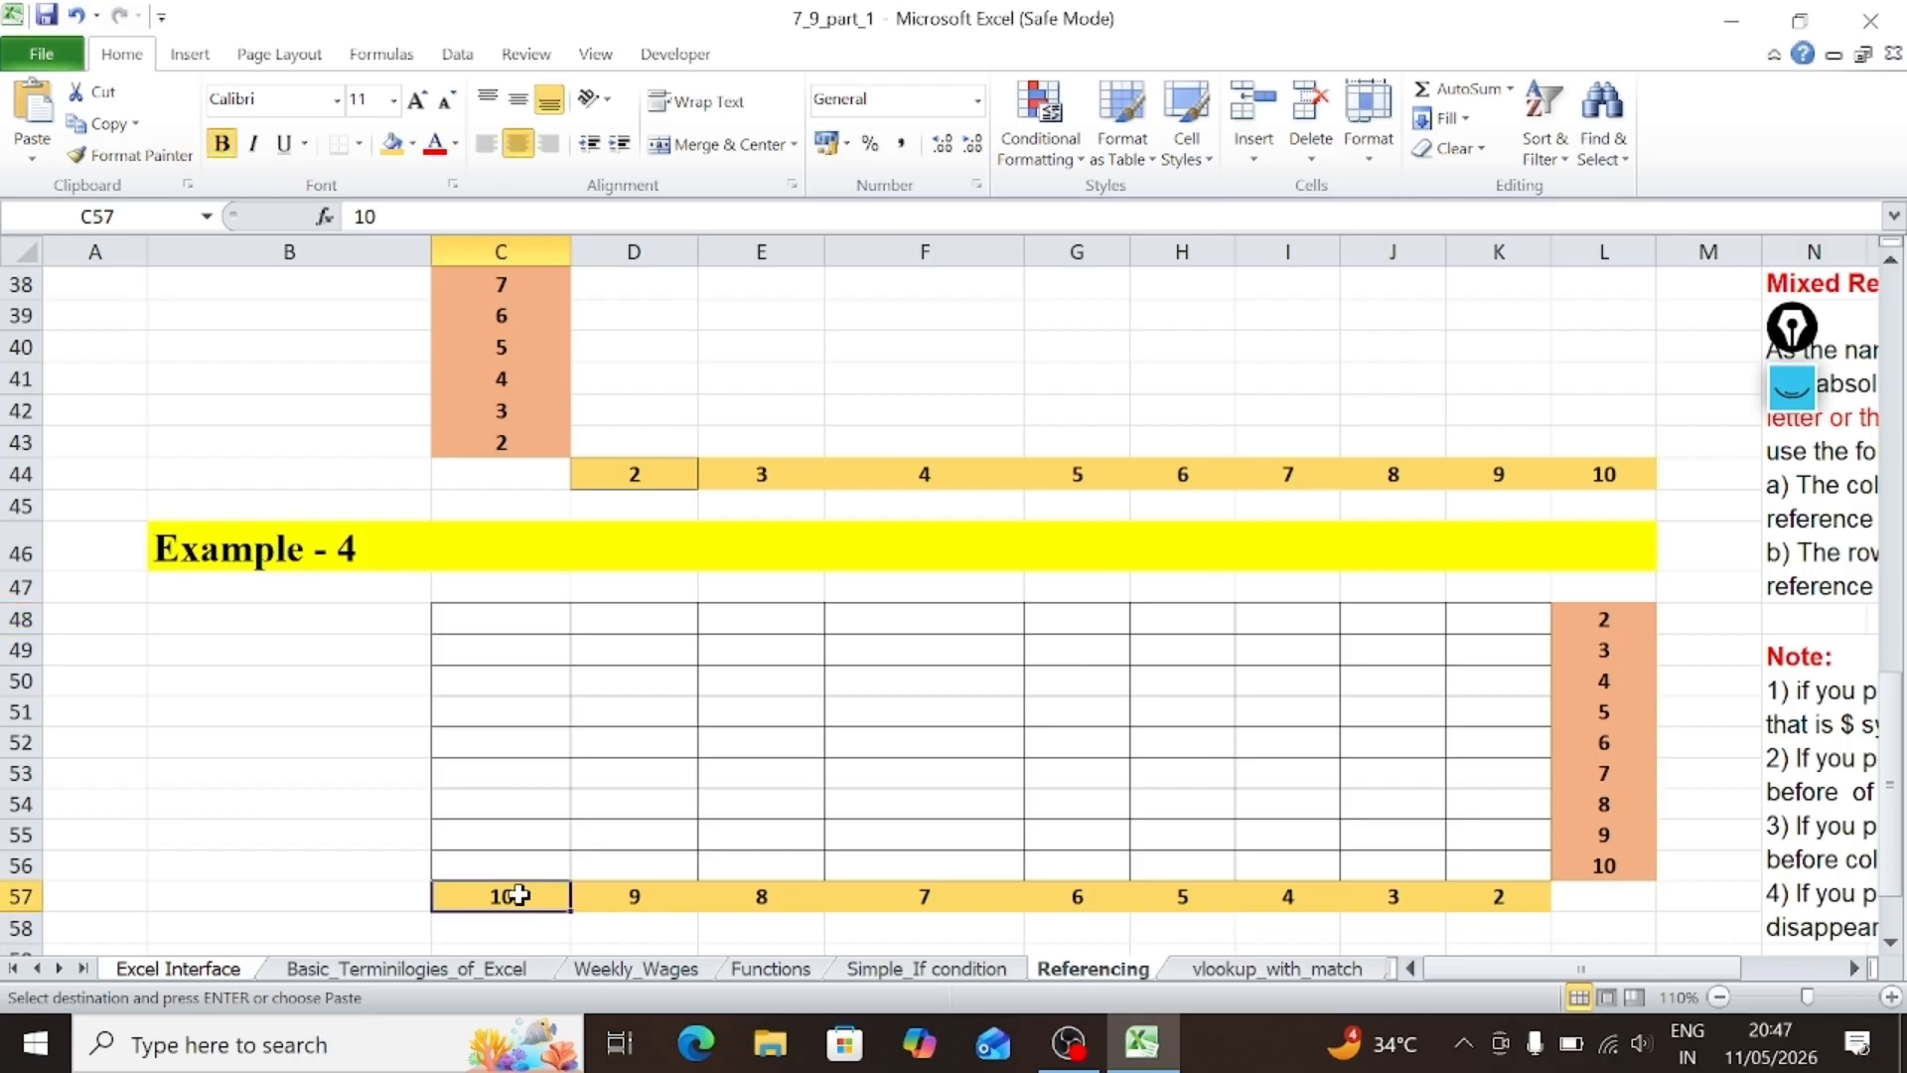
left_click(1604, 623)
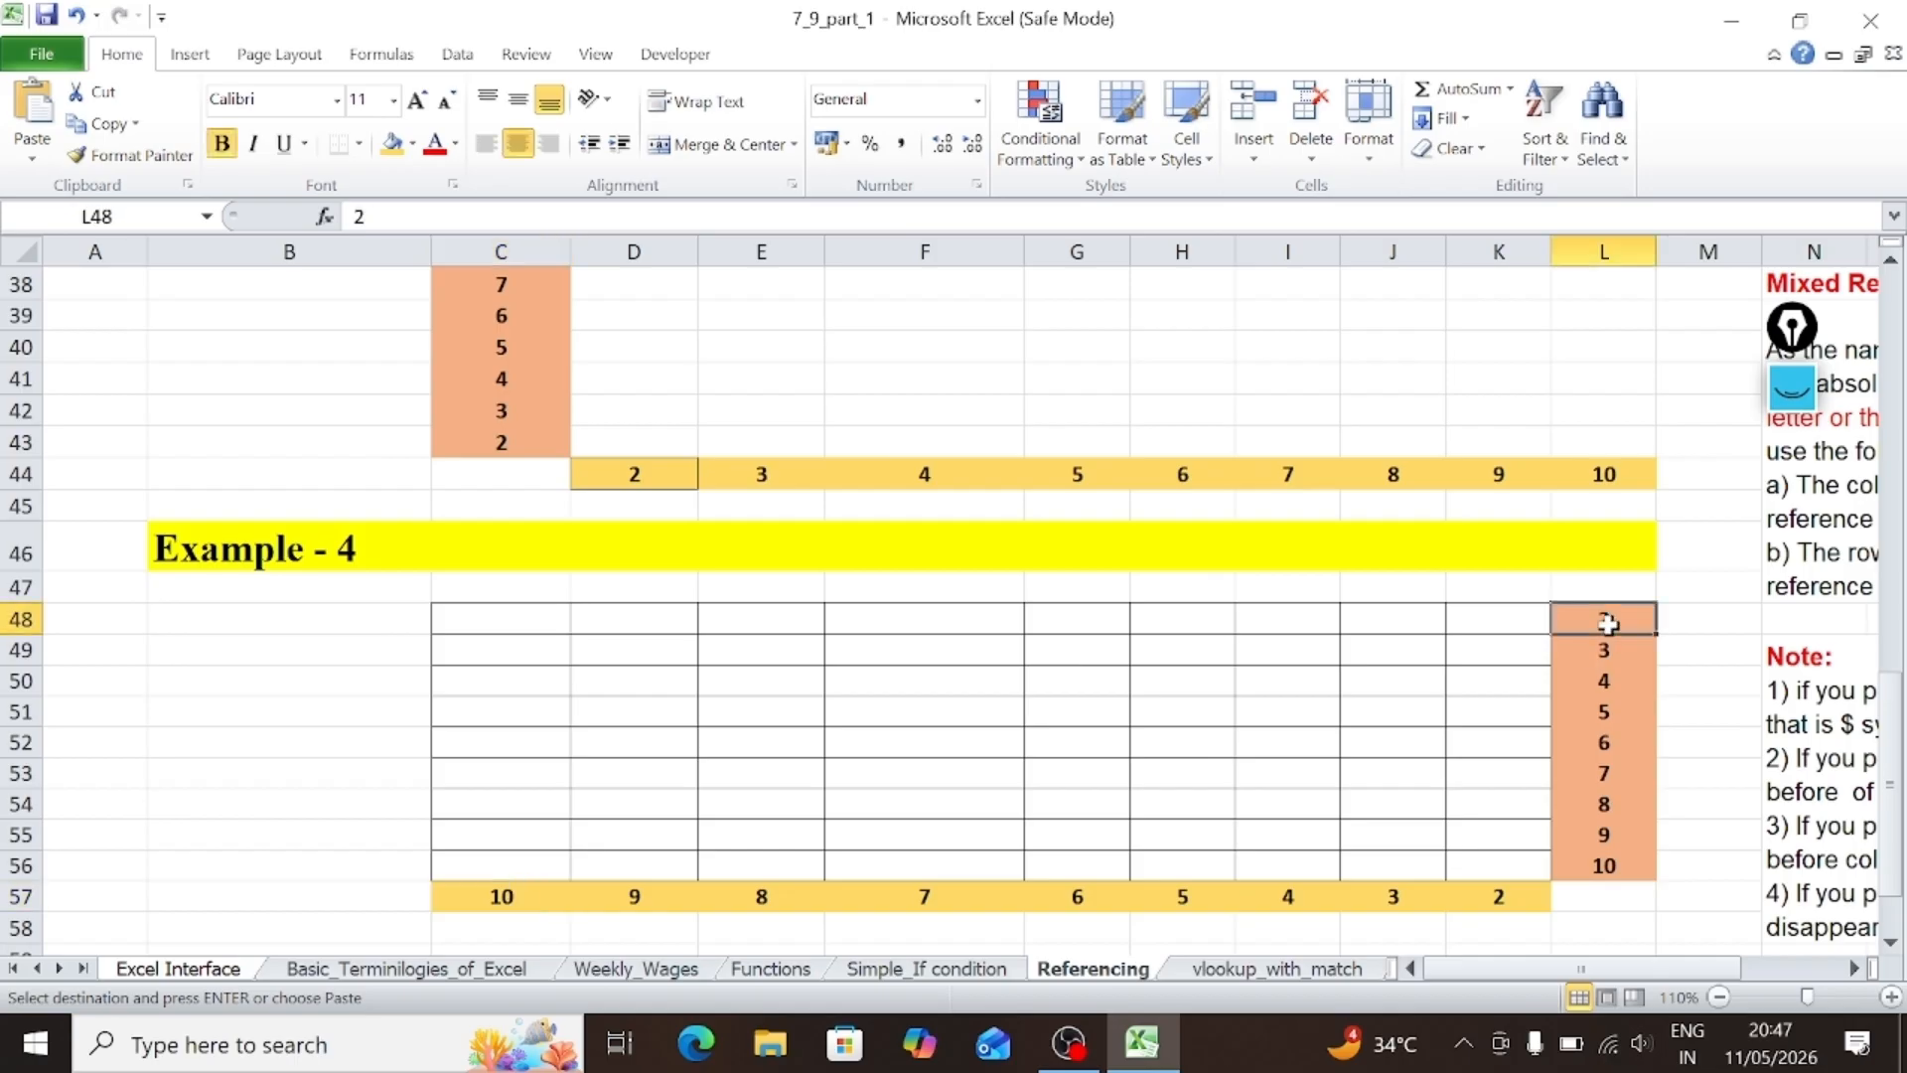
left_click(492, 628)
left_click(613, 654)
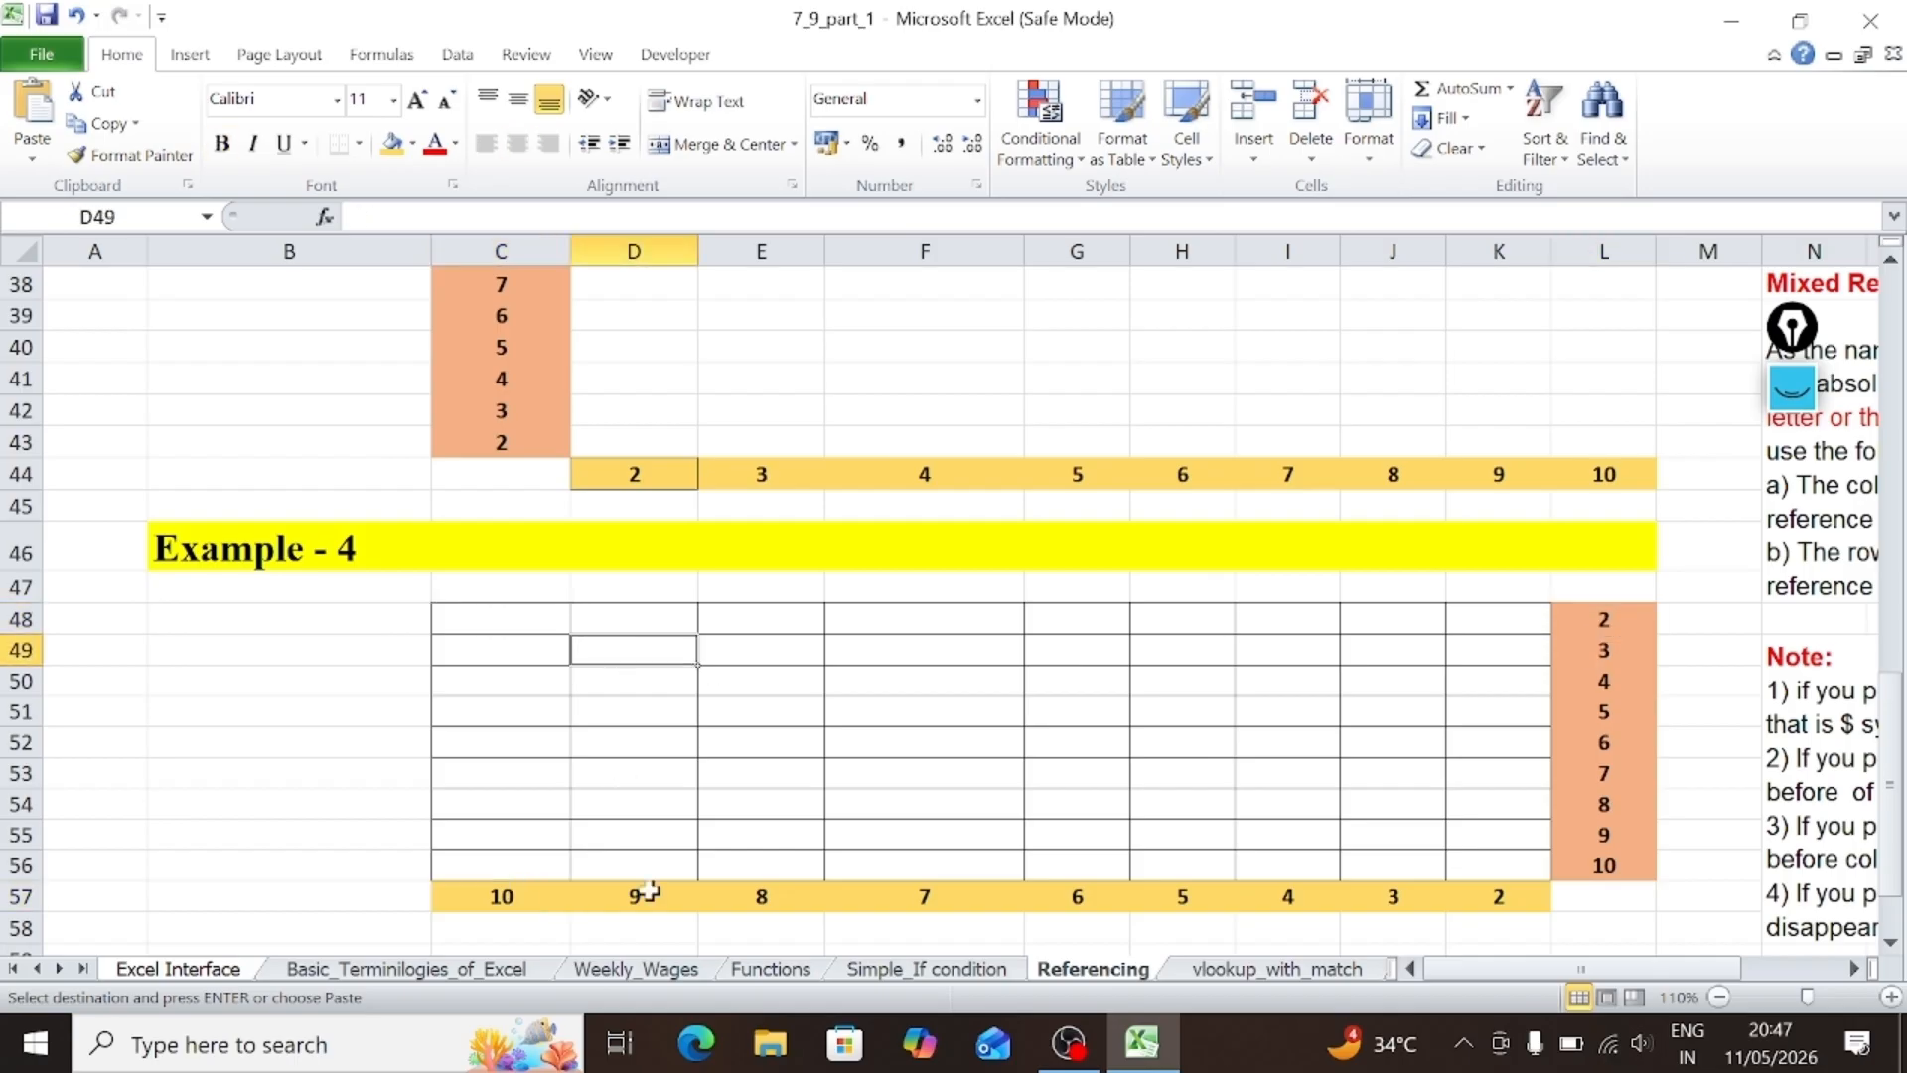
left_click(1627, 648)
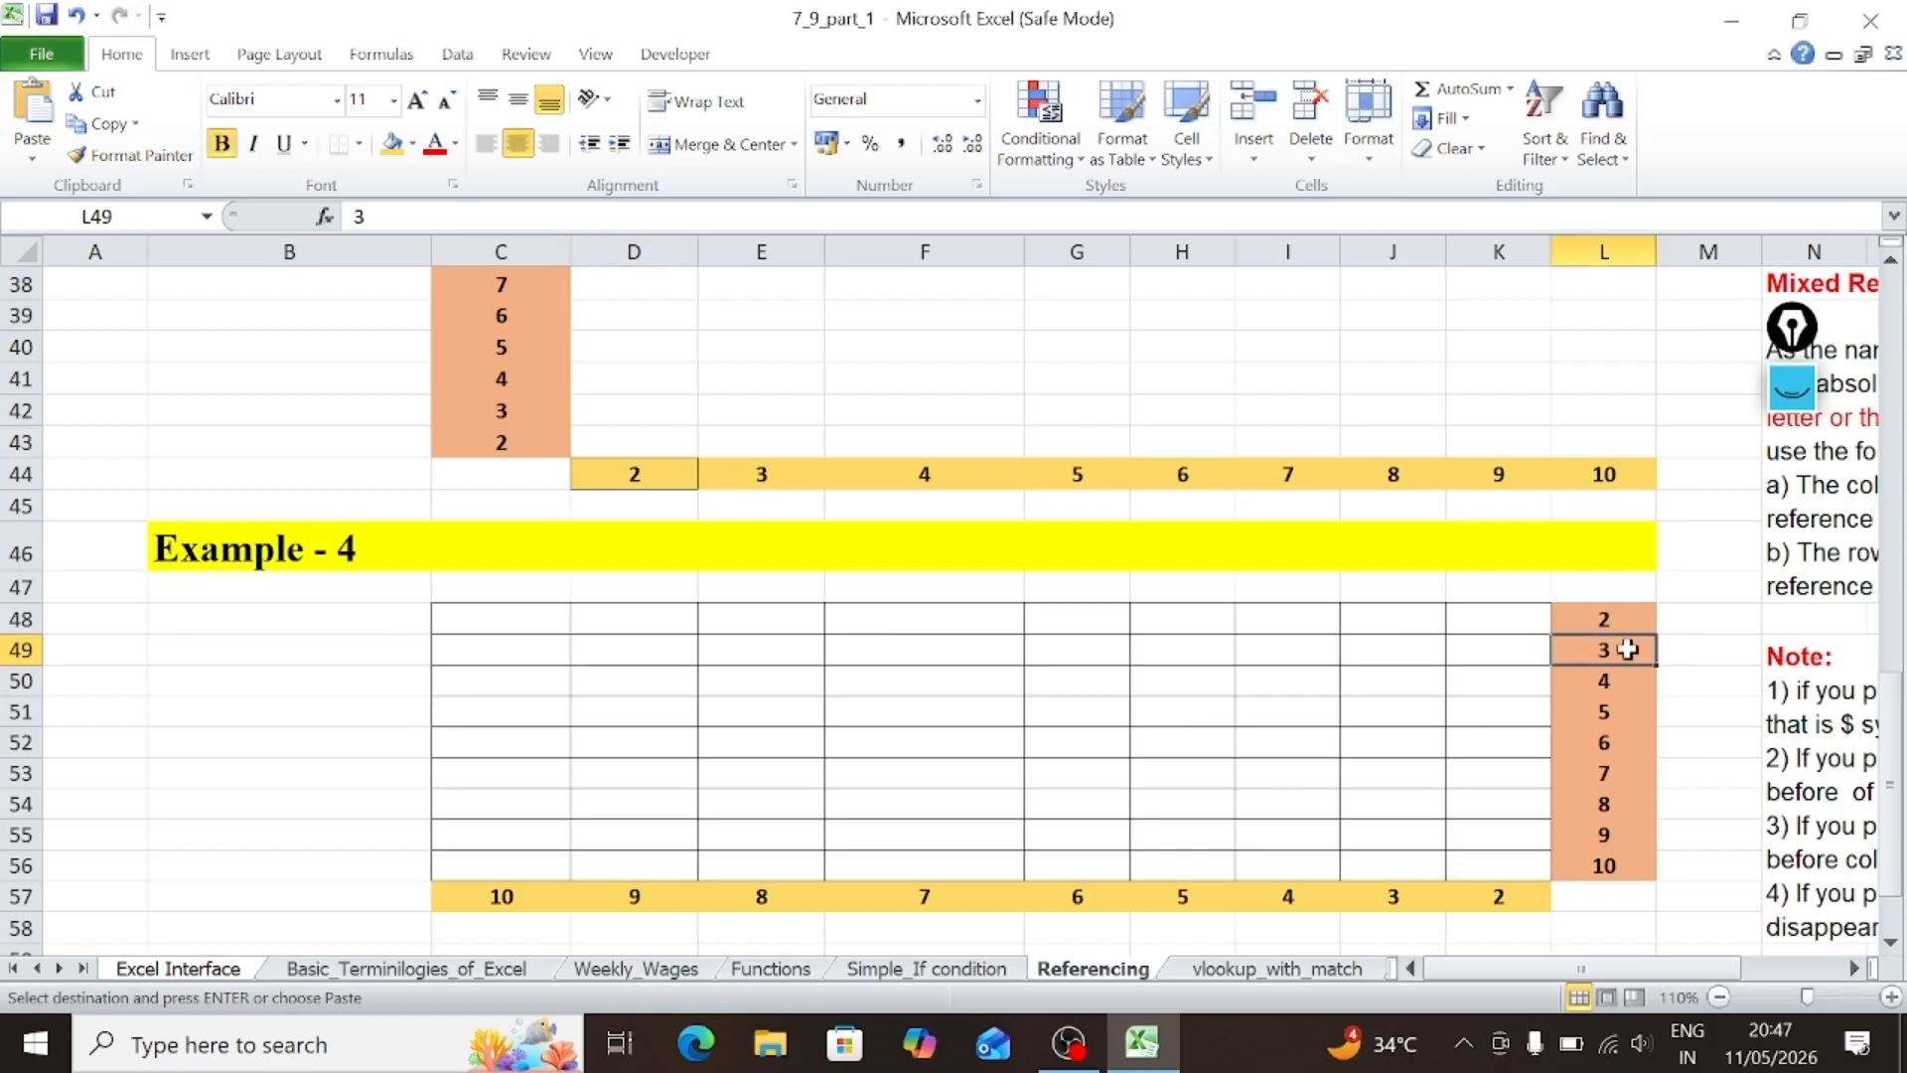
left_click(491, 619)
type("=")
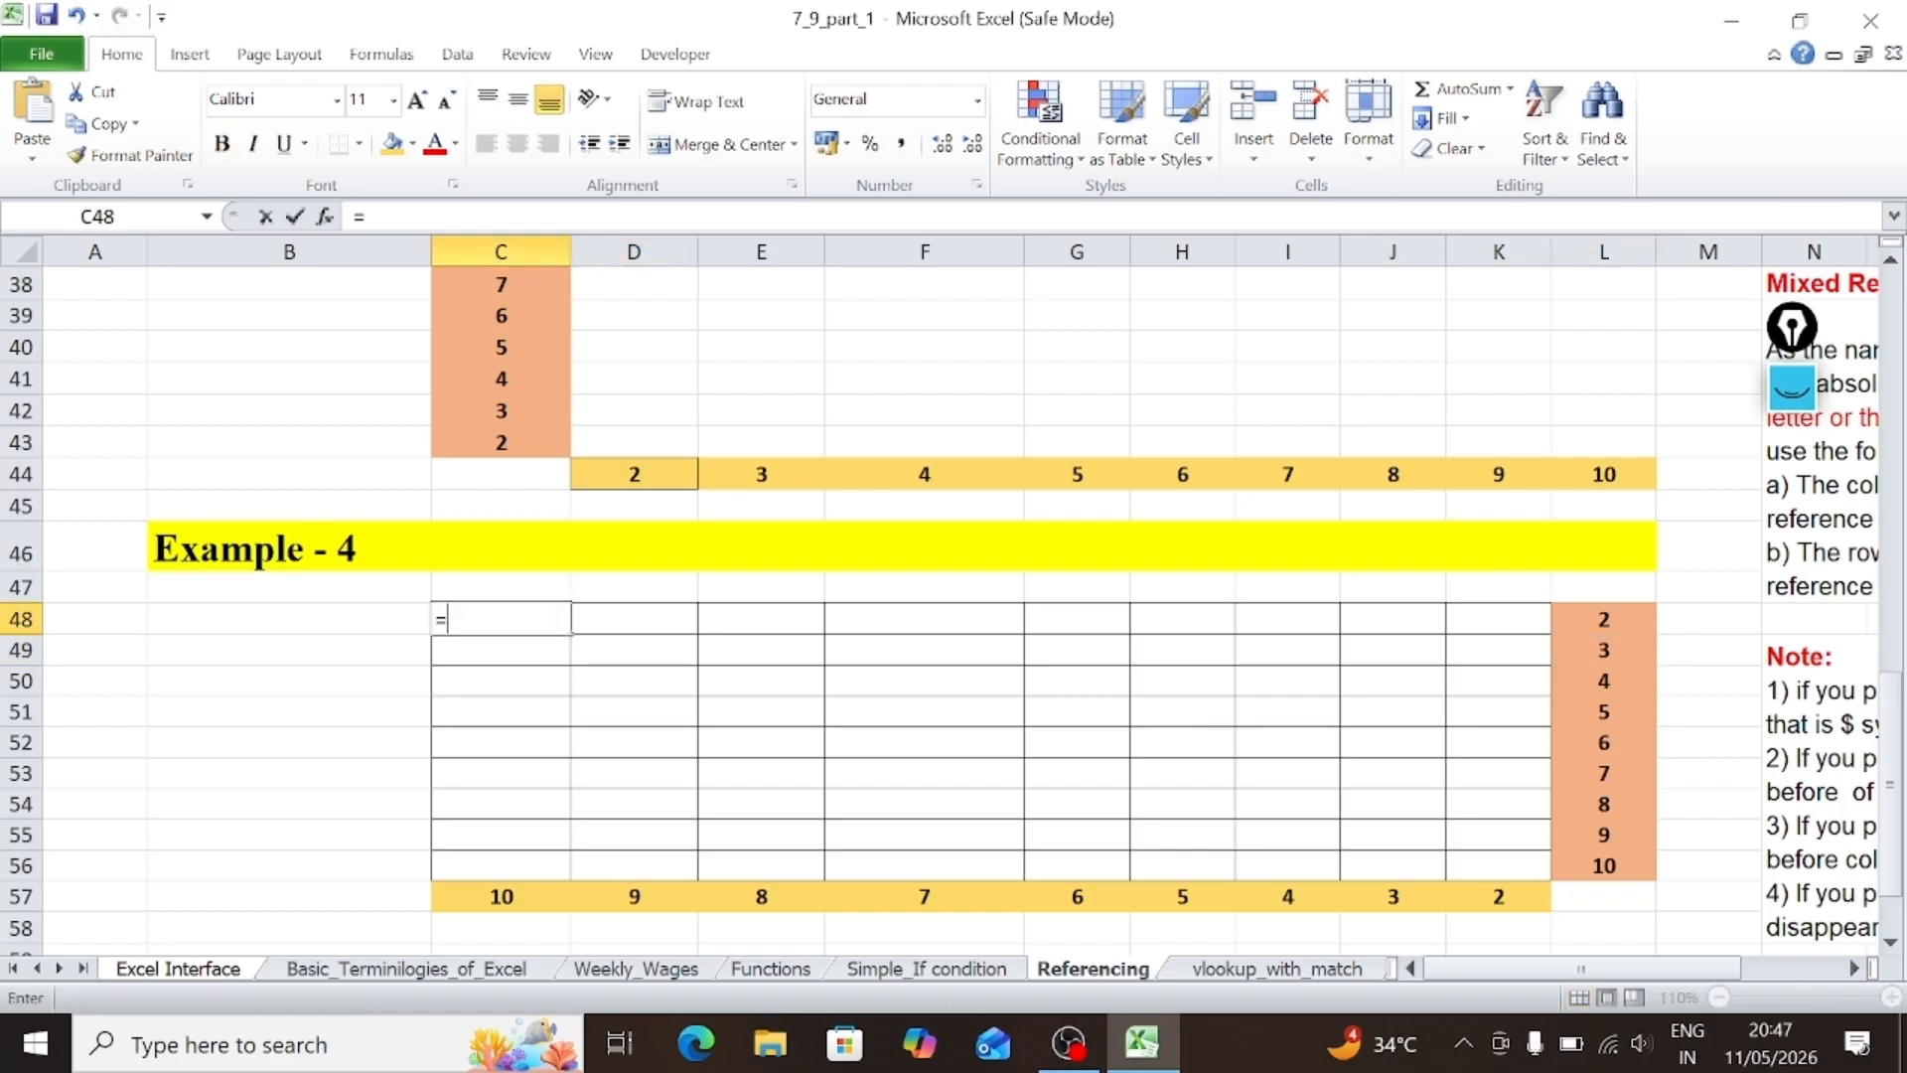
left_click(501, 896)
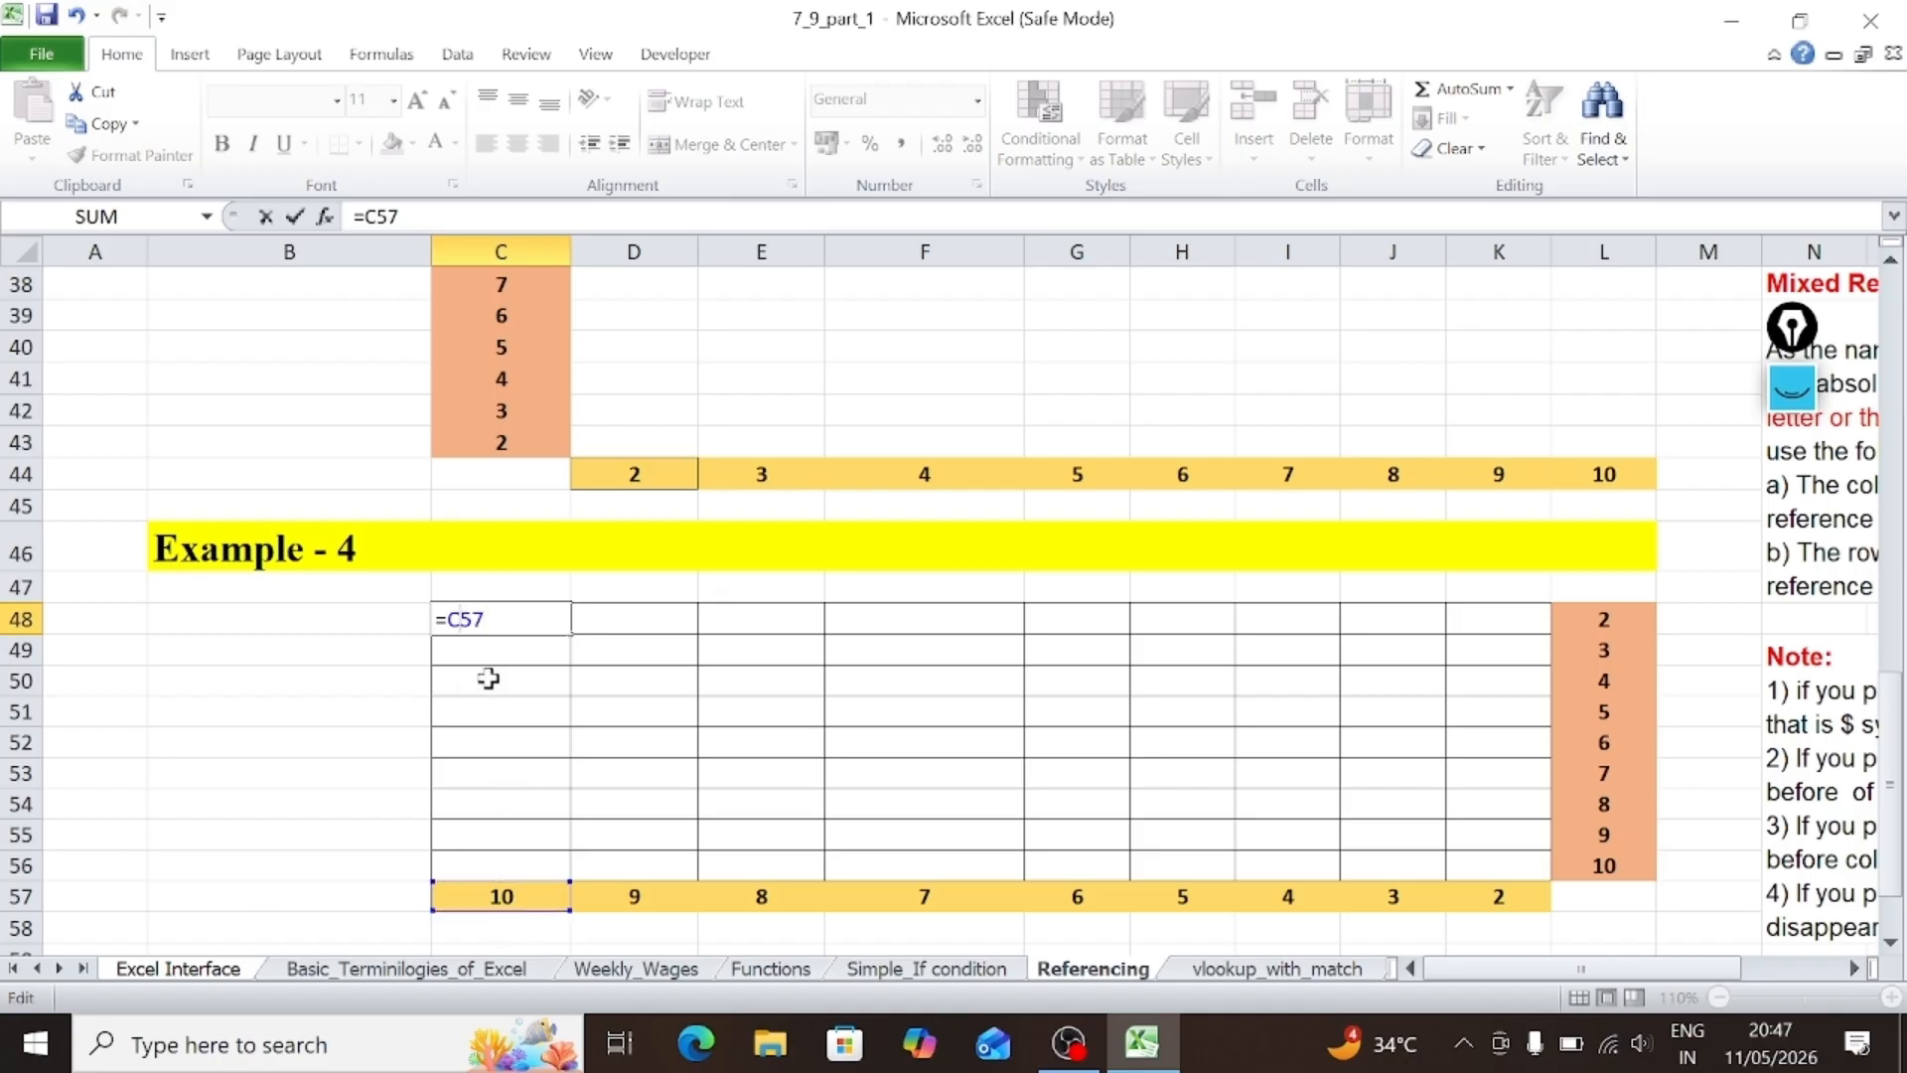
key("F4")
key("F4")
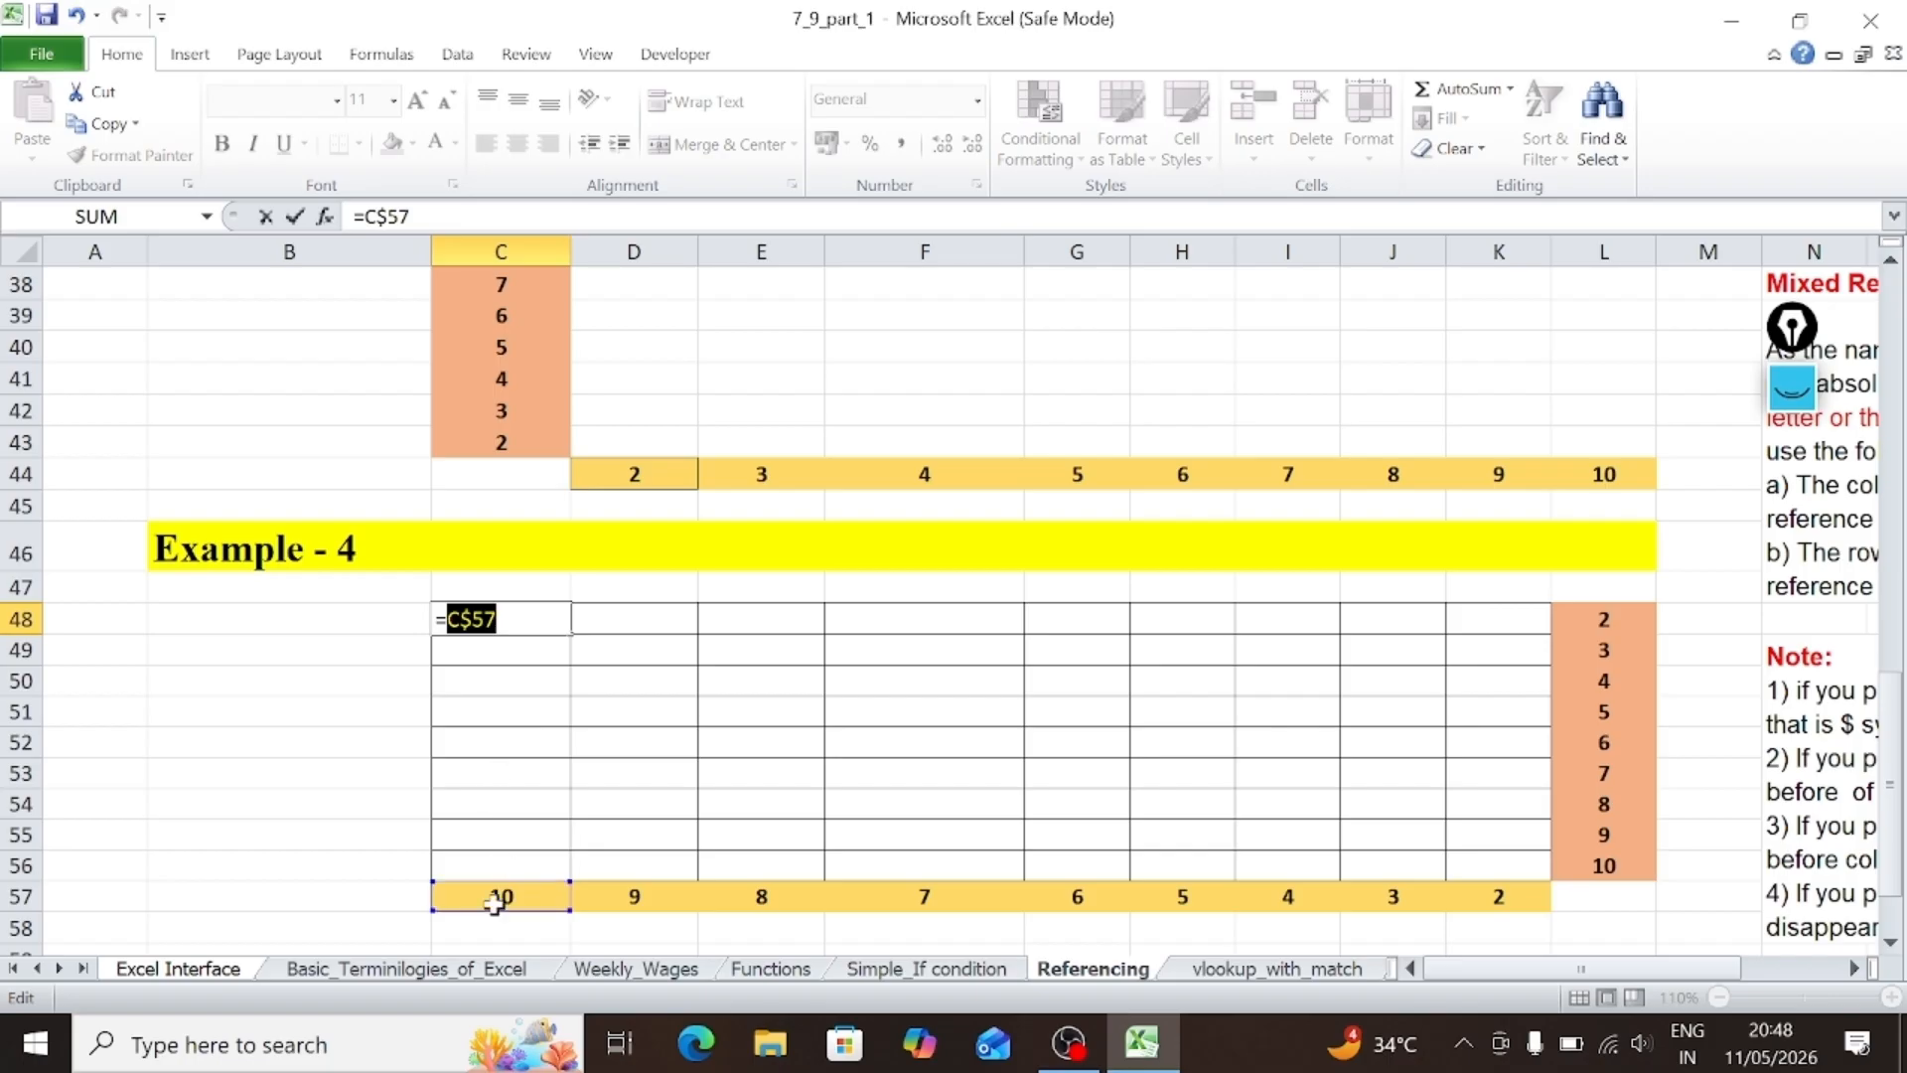
Step: Multiply by the column-locked L48 reference to complete the C48 formula as =C$57*$L48
key("Right")
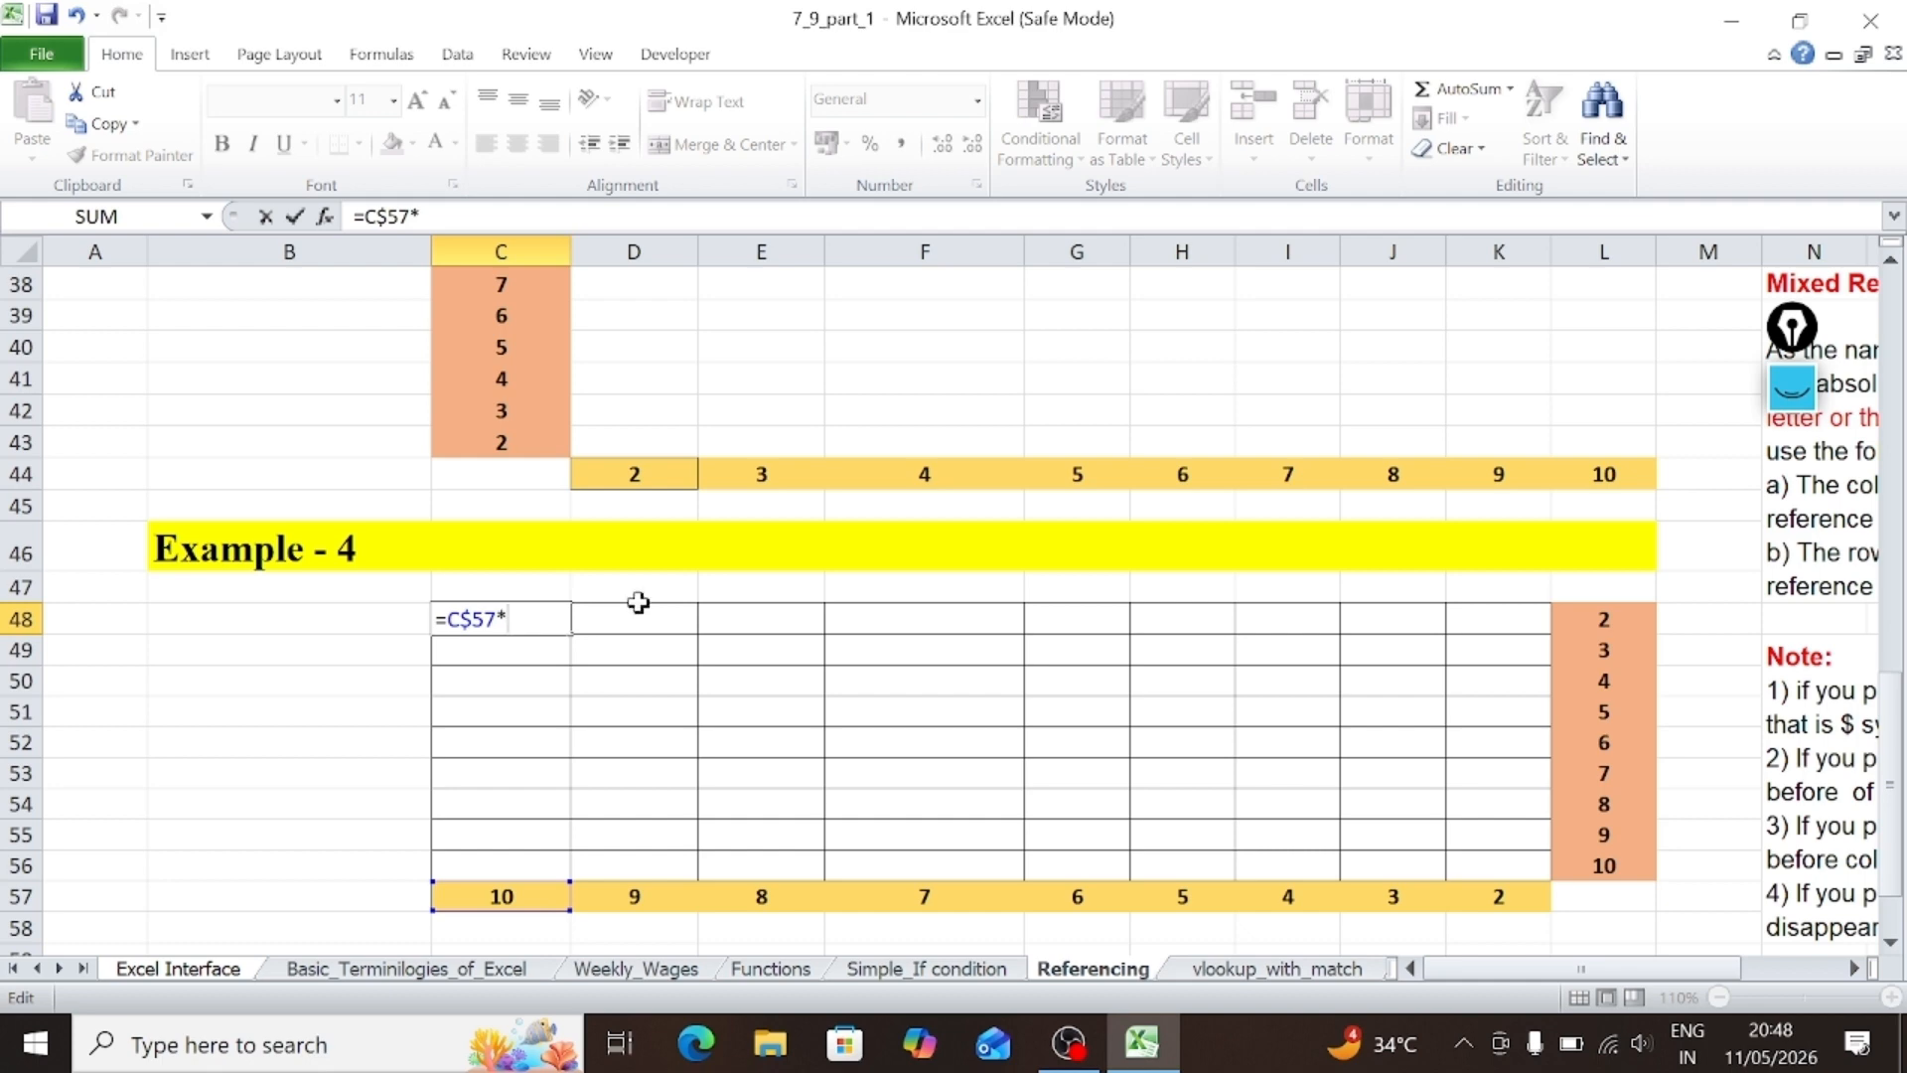
left_click(1637, 619)
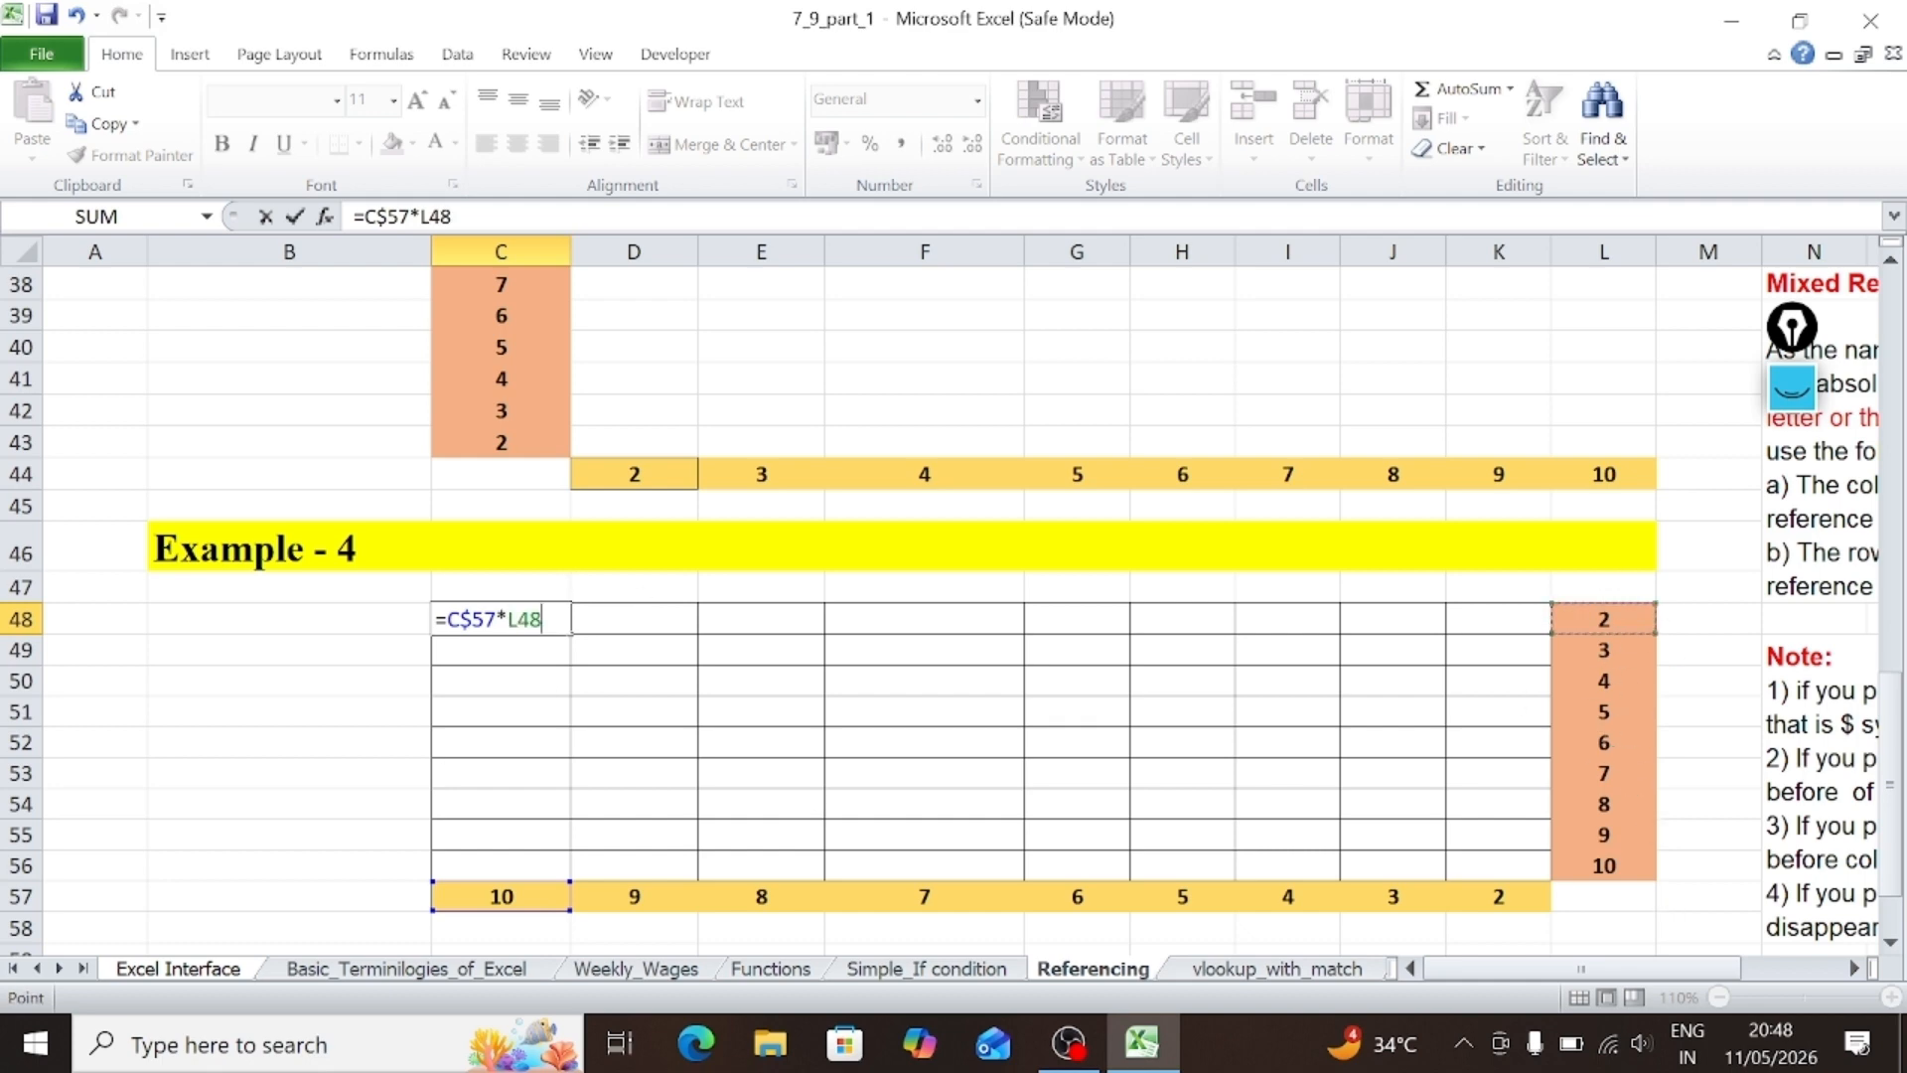
key("F4")
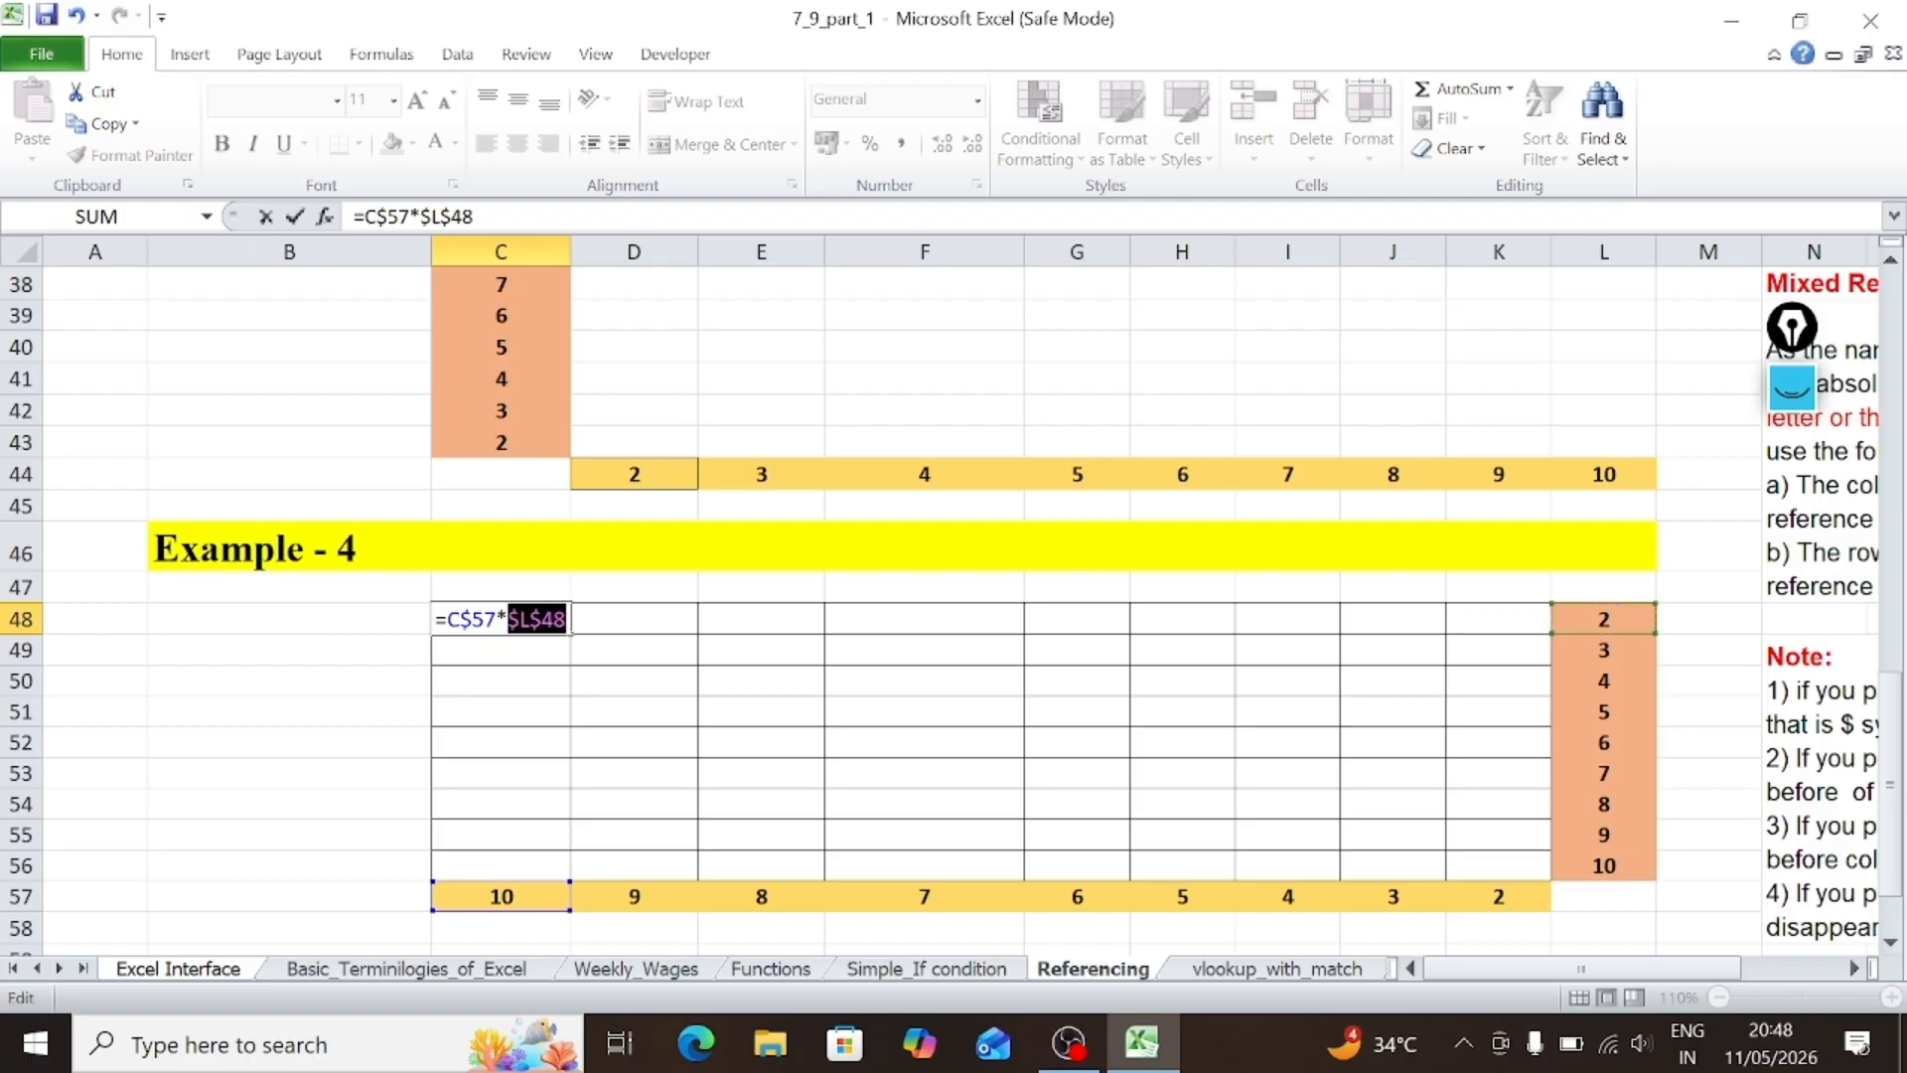
key("F4")
key("F4")
key("Return")
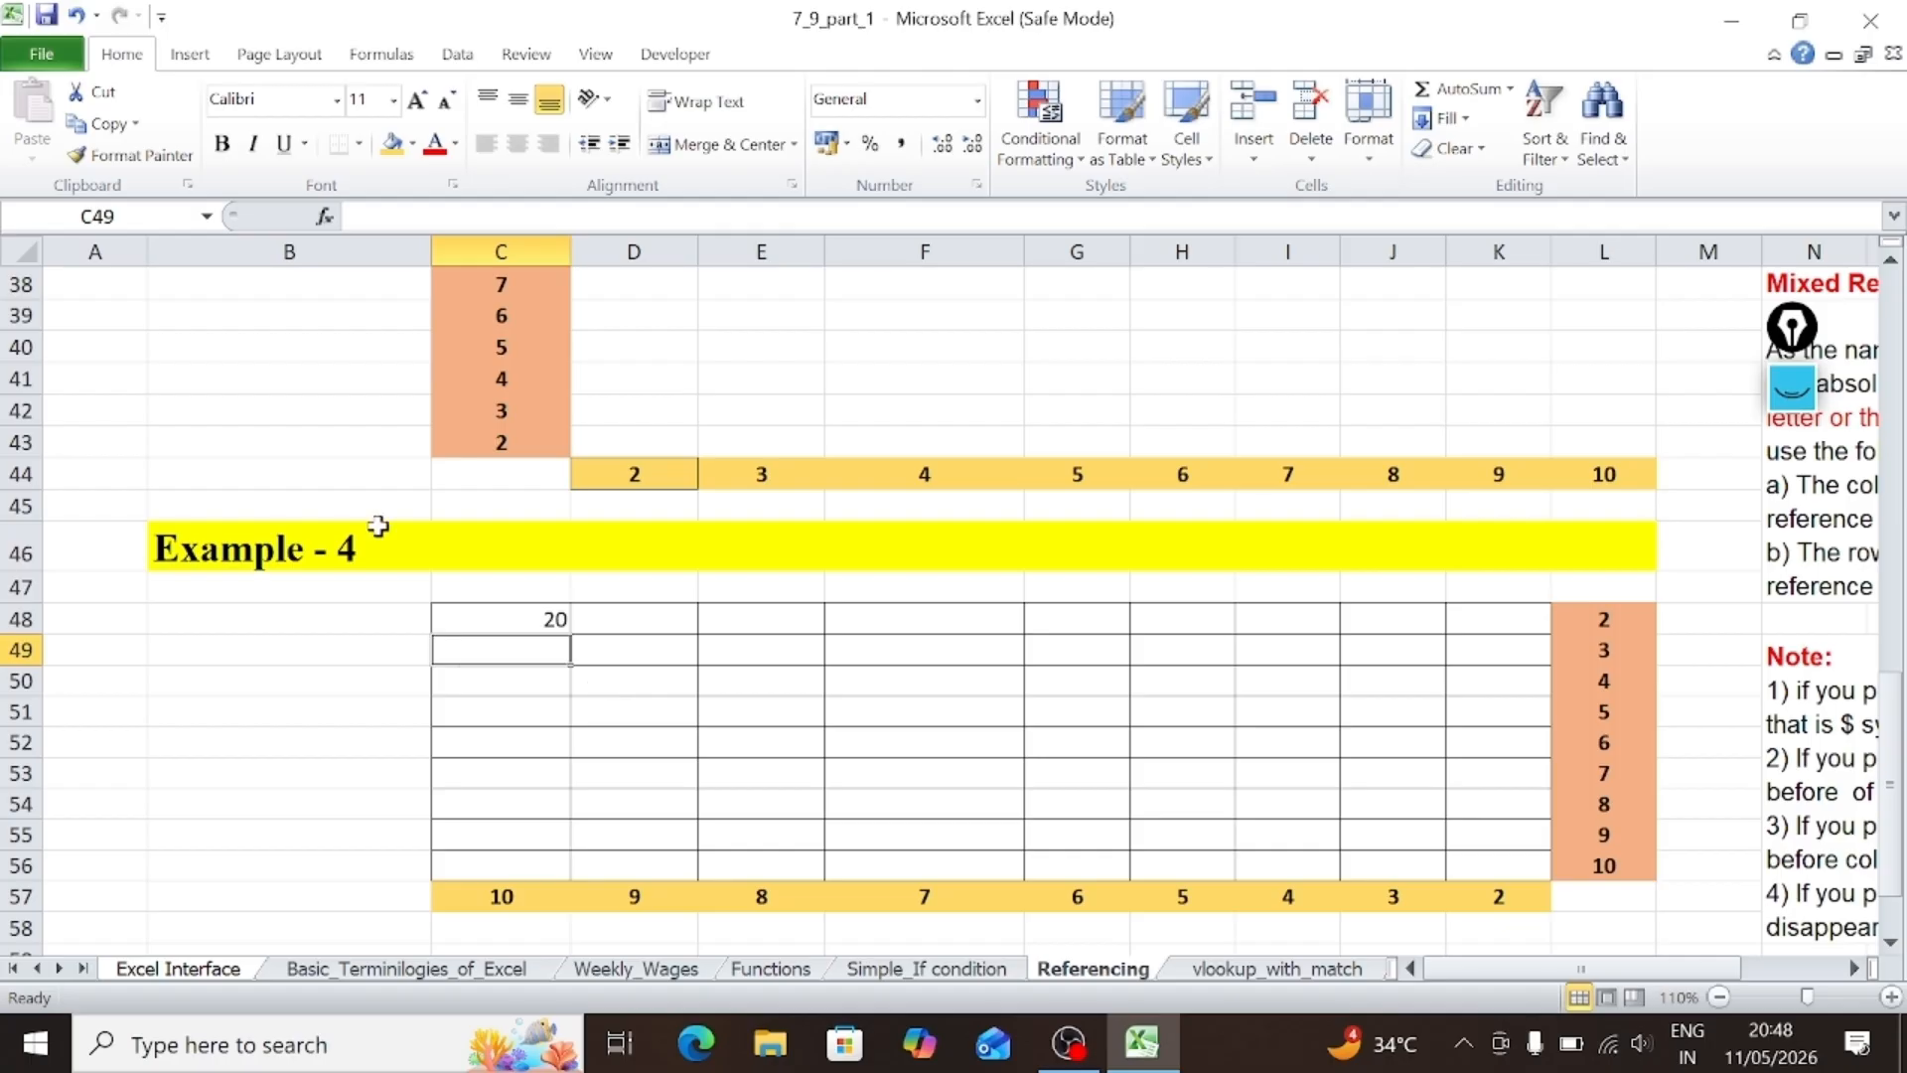
Step: Copy the C48 formula across the whole grid C48:K56 and check the resulting formulas in J55 and H52
left_click(460, 615)
key("ctrl+c")
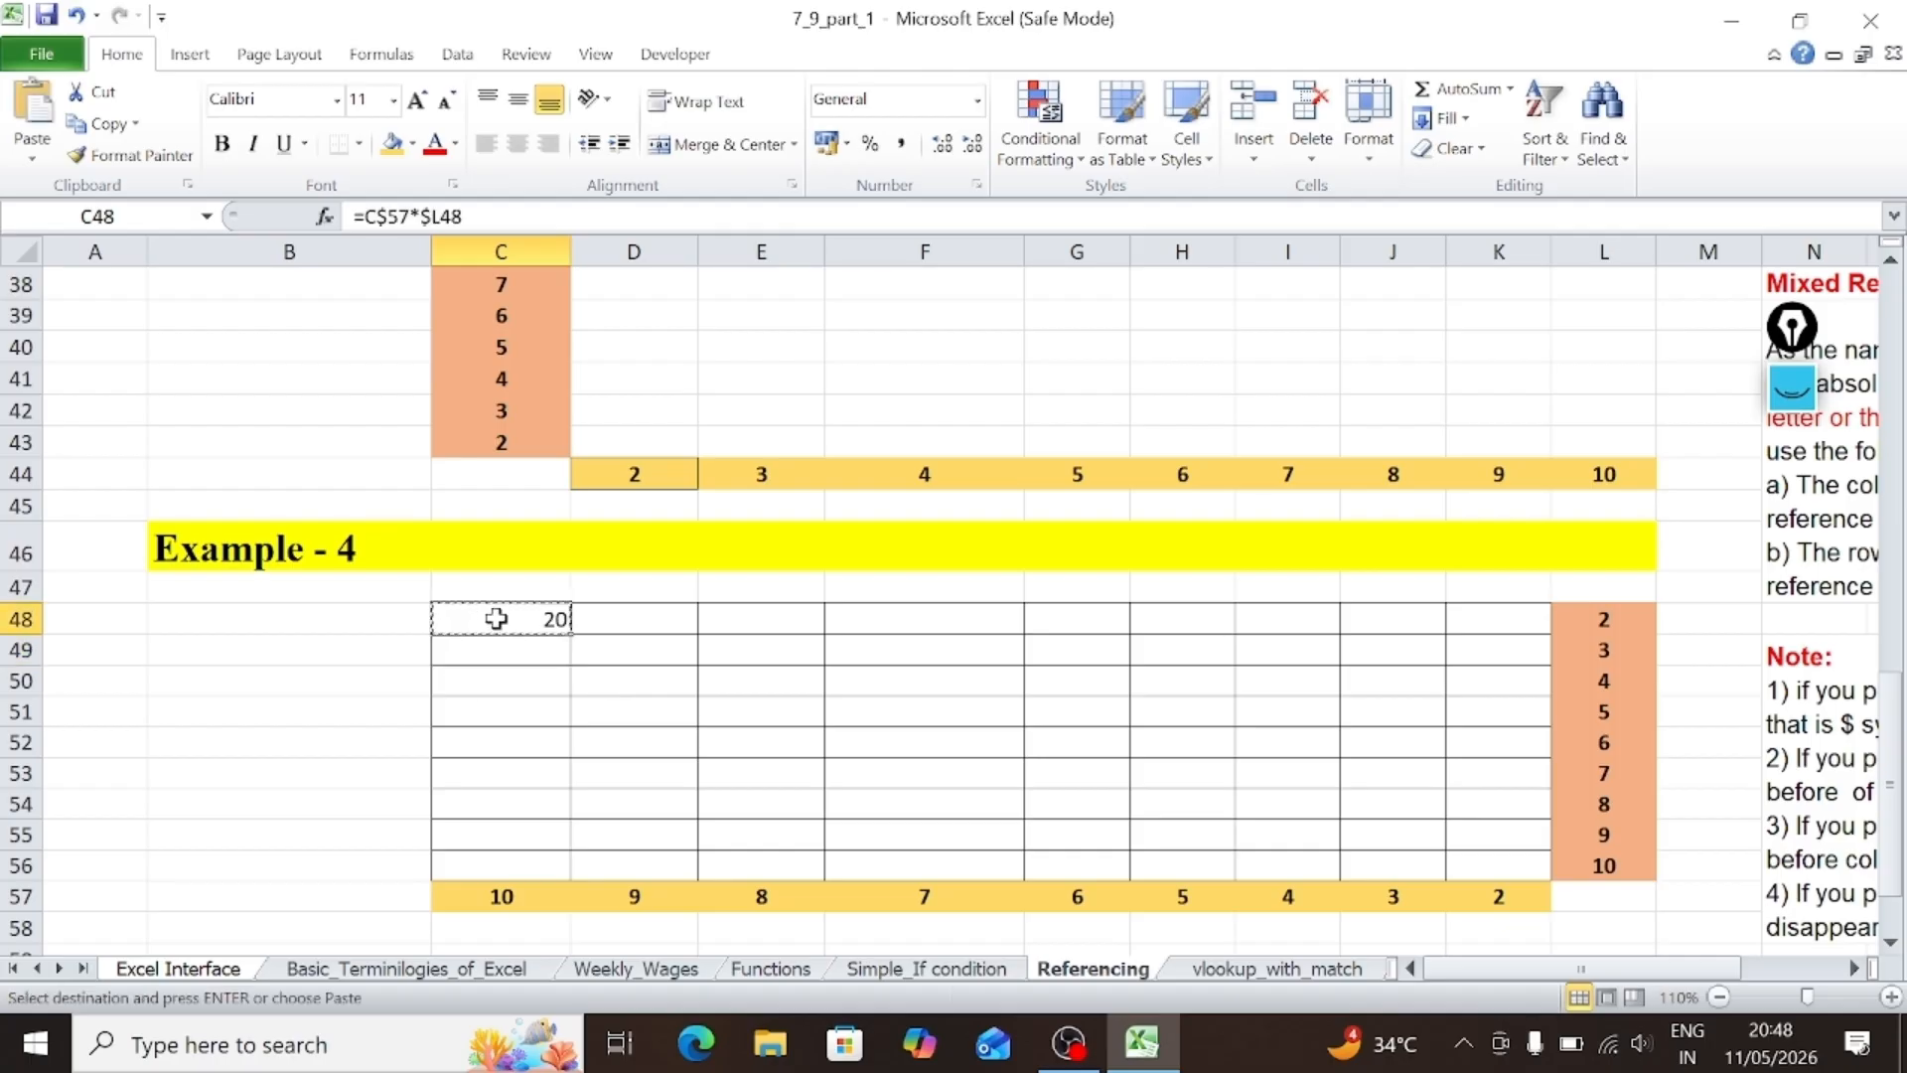
left_click_drag(460, 615, 1446, 841)
key("ctrl+v")
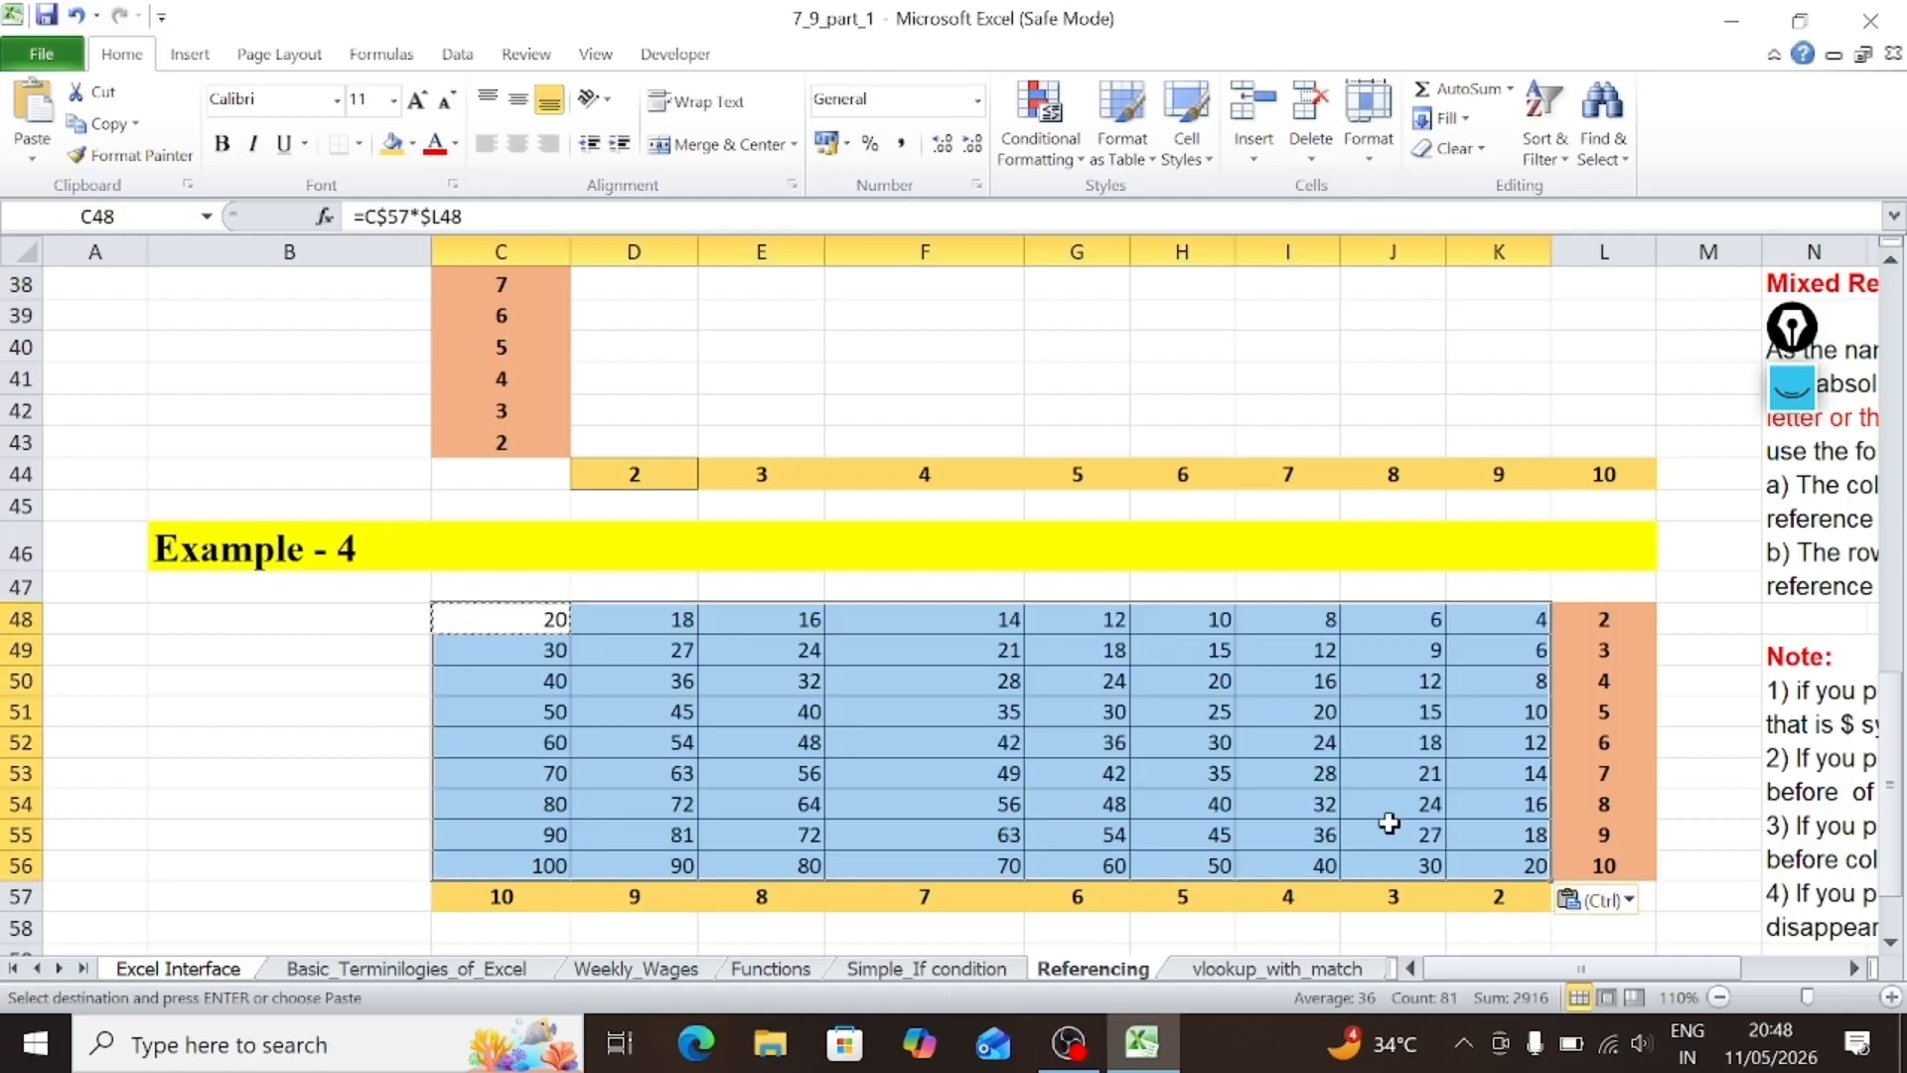
left_click(1375, 828)
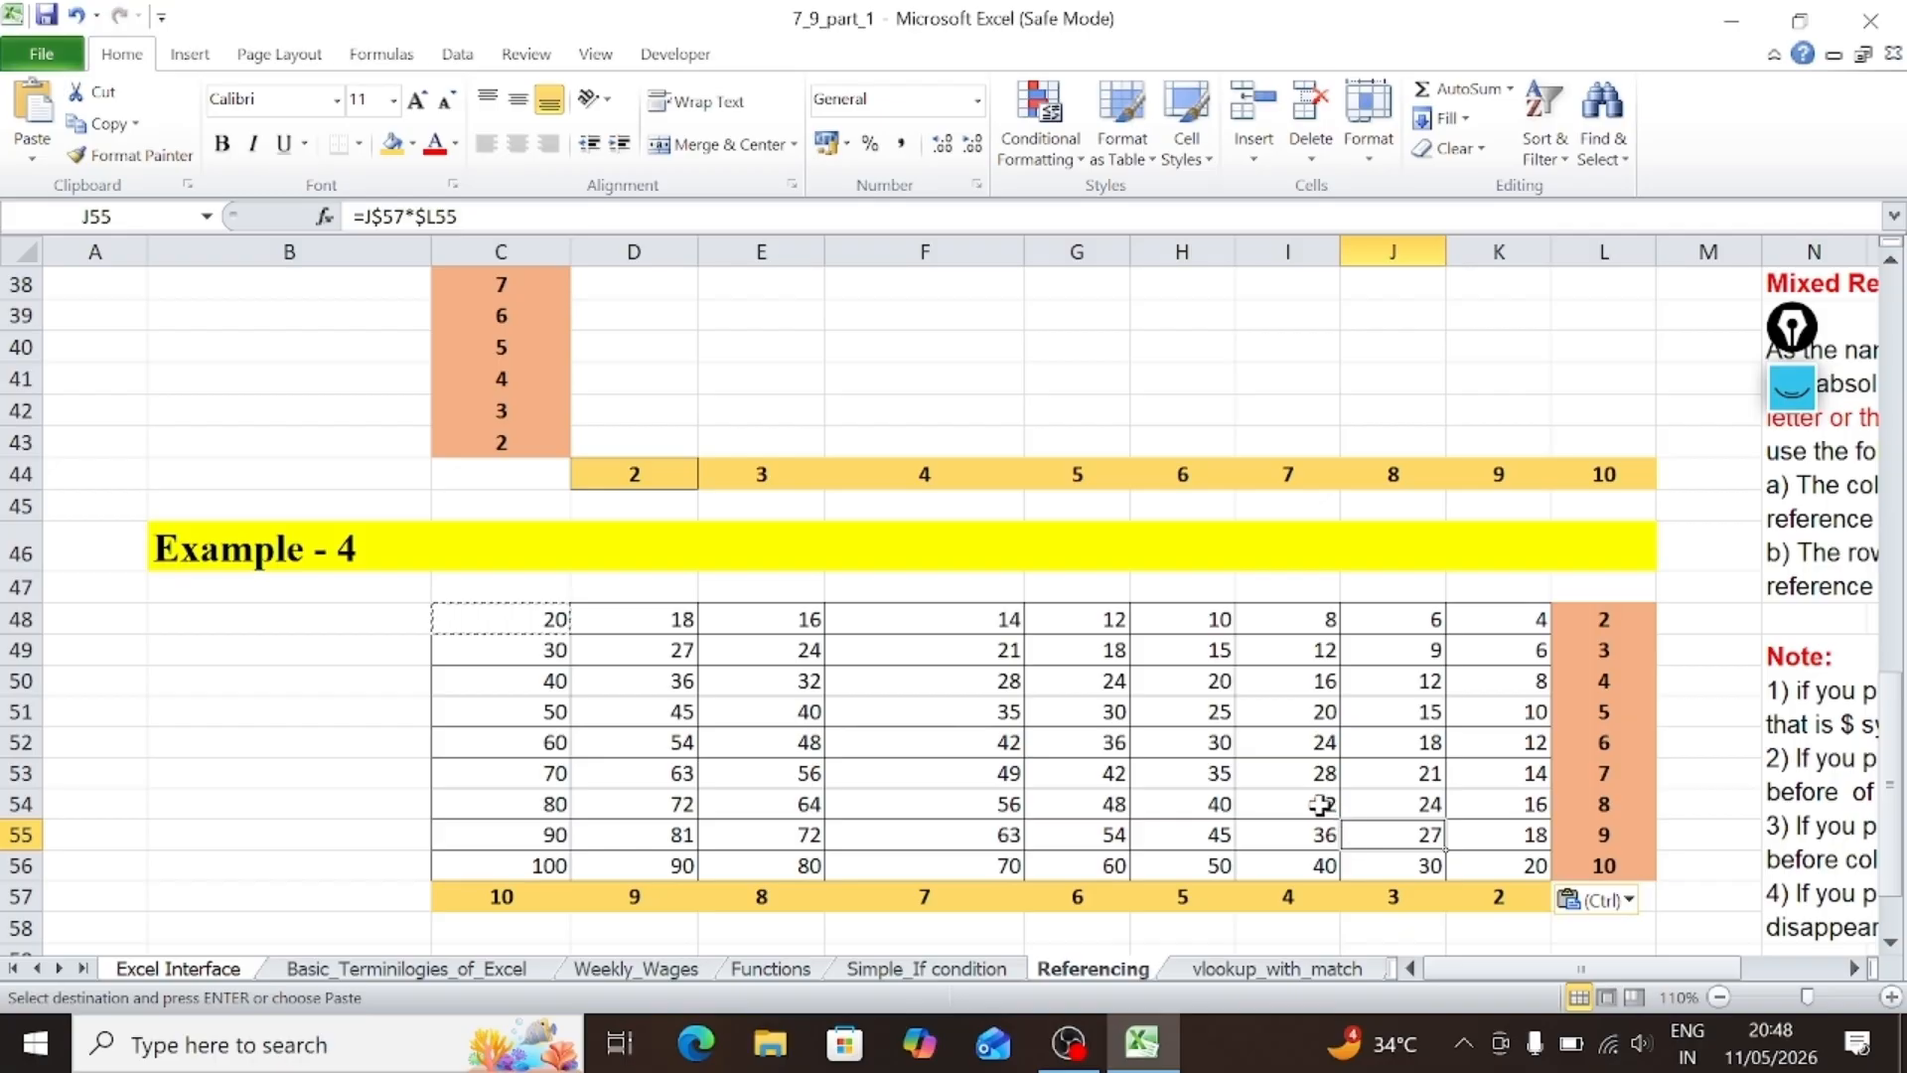
left_click(1201, 739)
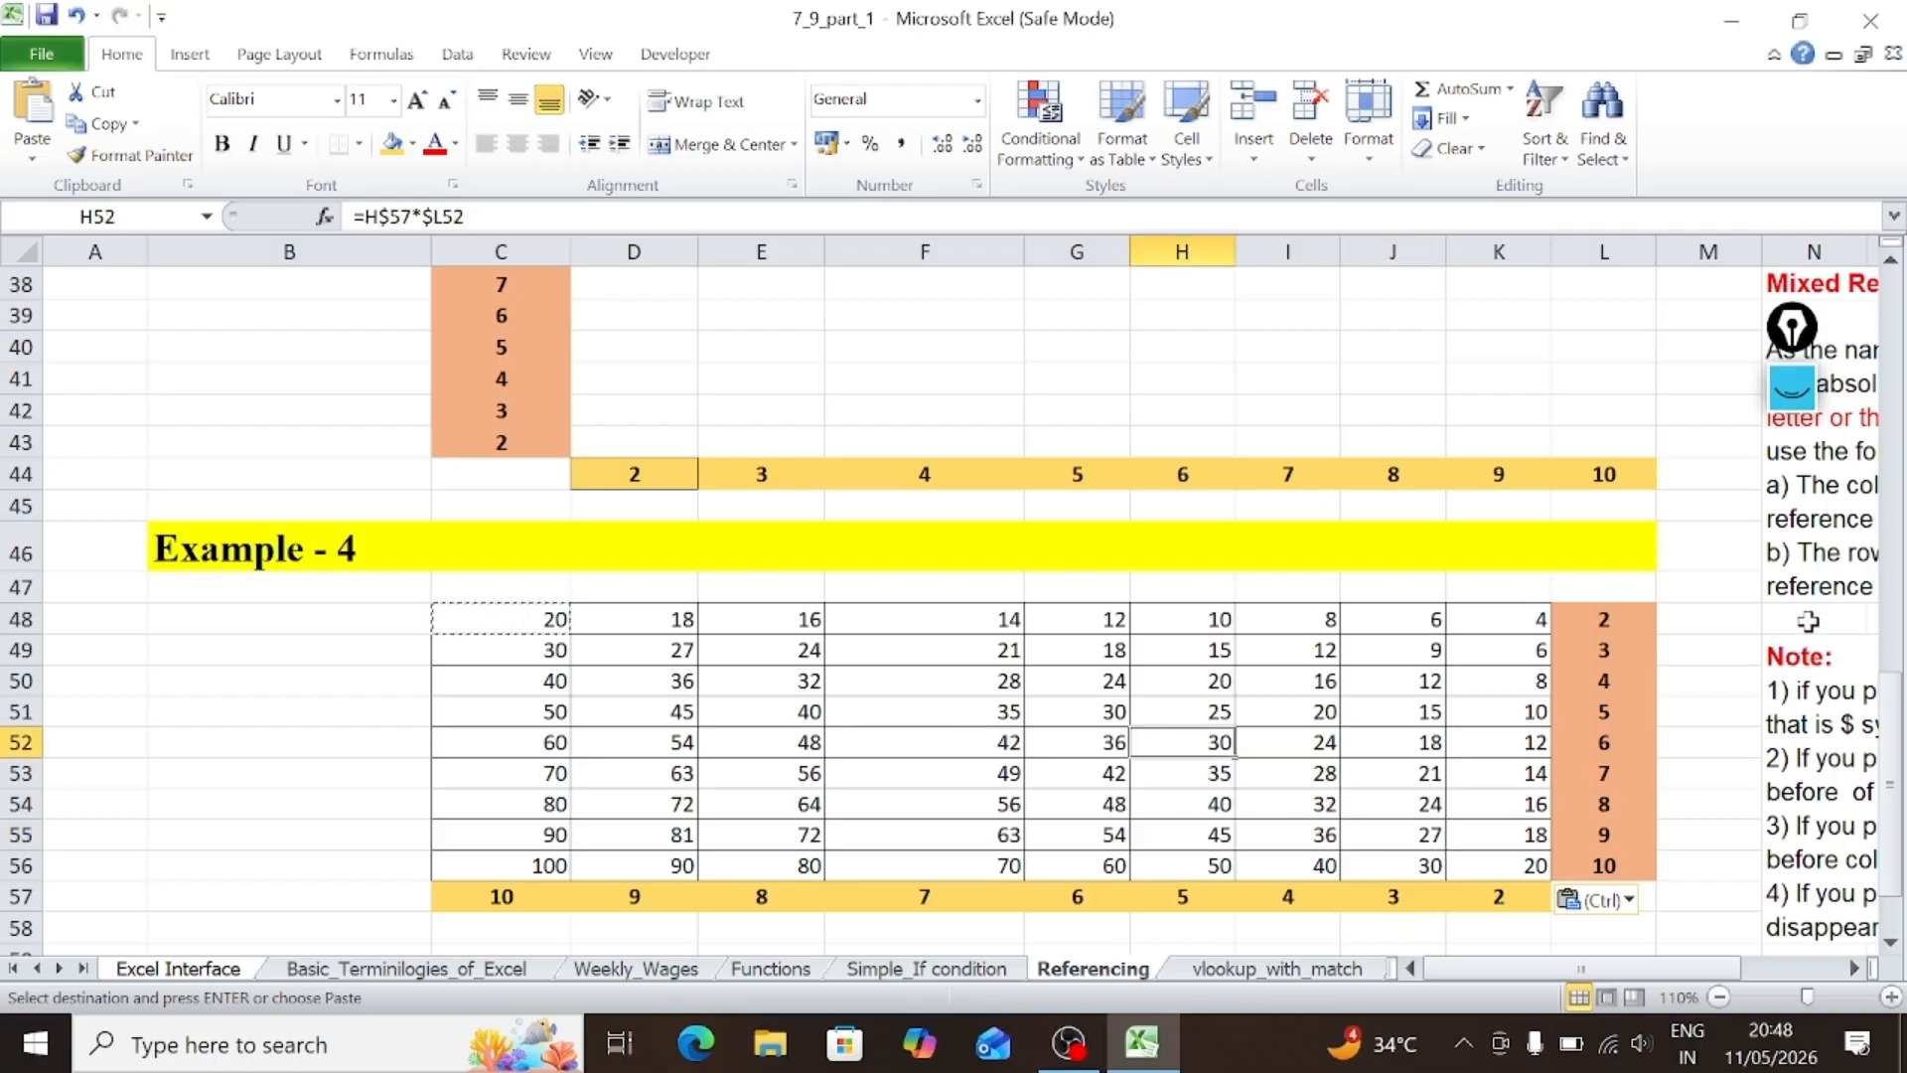
scroll(1316, 816, "down", 1)
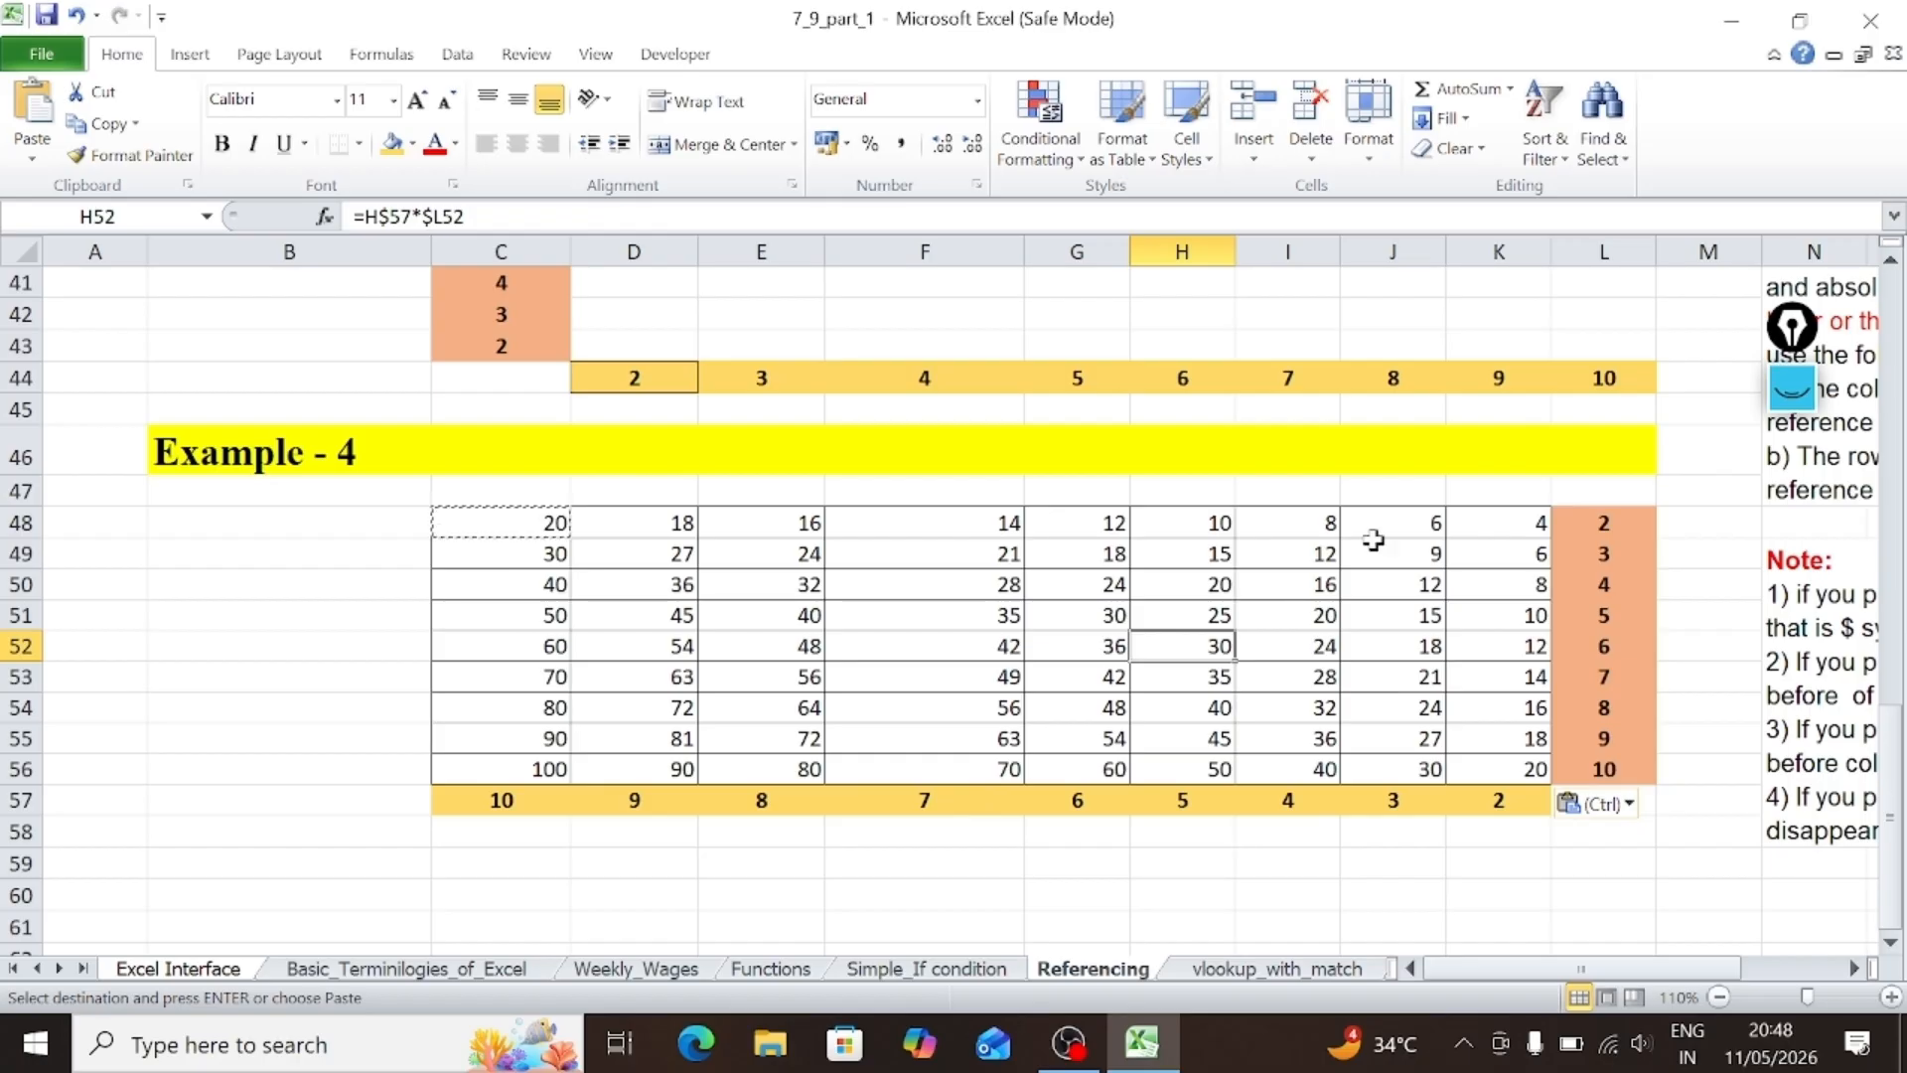
left_click_drag(1895, 751, 1897, 672)
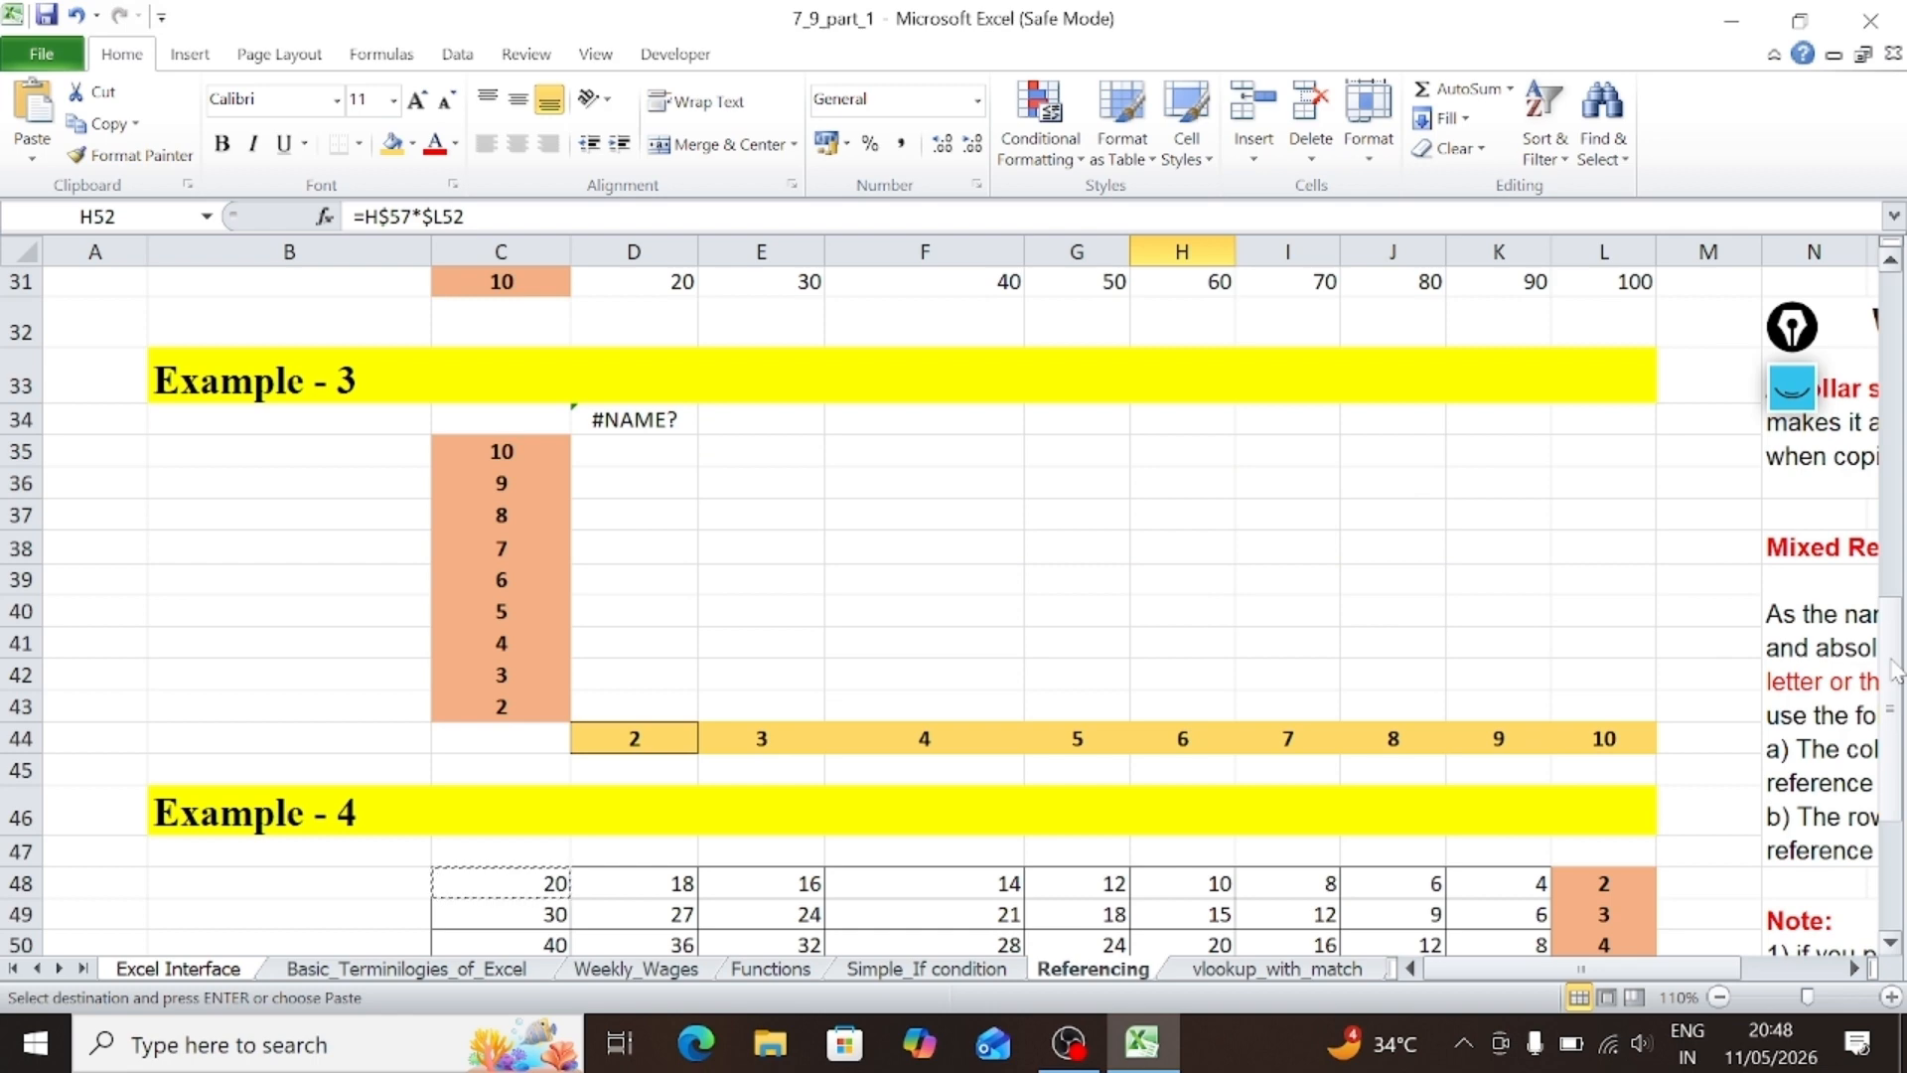
Step: Switch to Sheet11 of the interview workbook and examine the employee table row that matches the Emp ID in J5
key("ctrl+Page_Down")
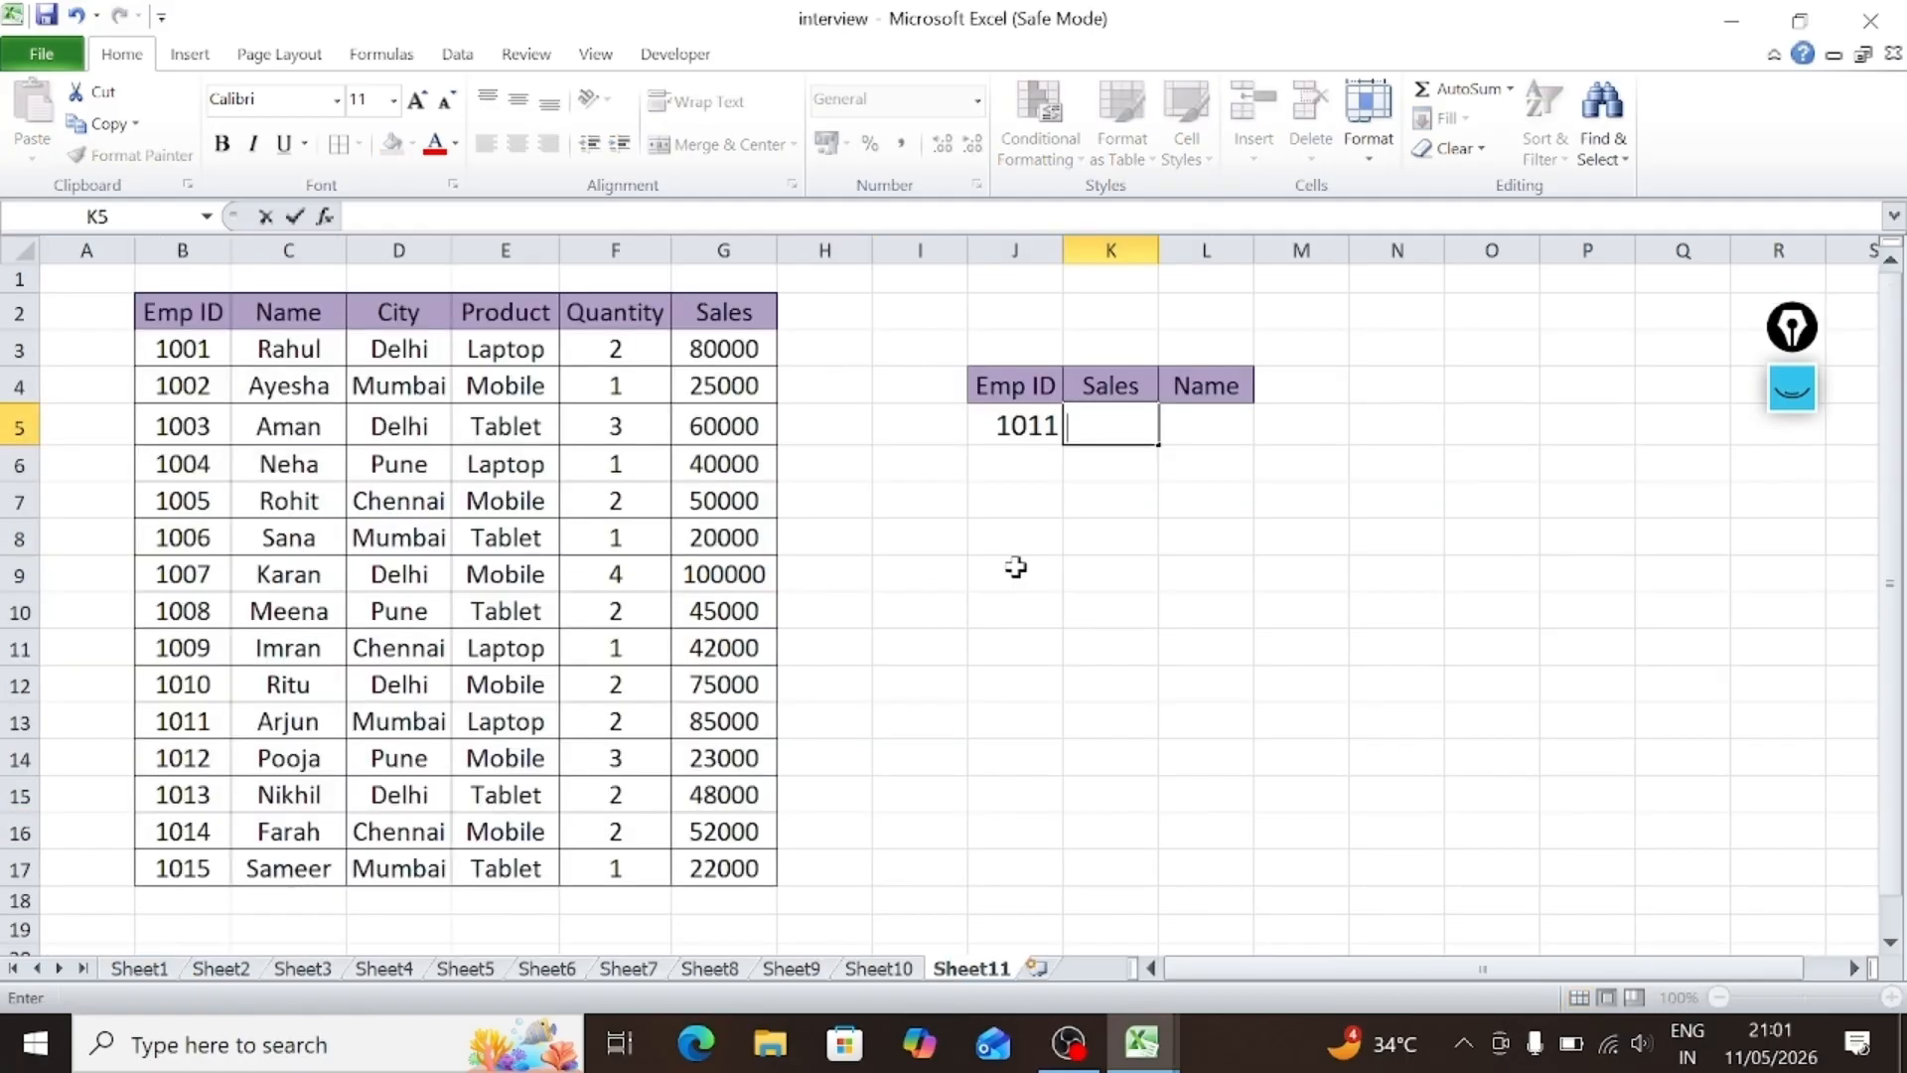
key("Return")
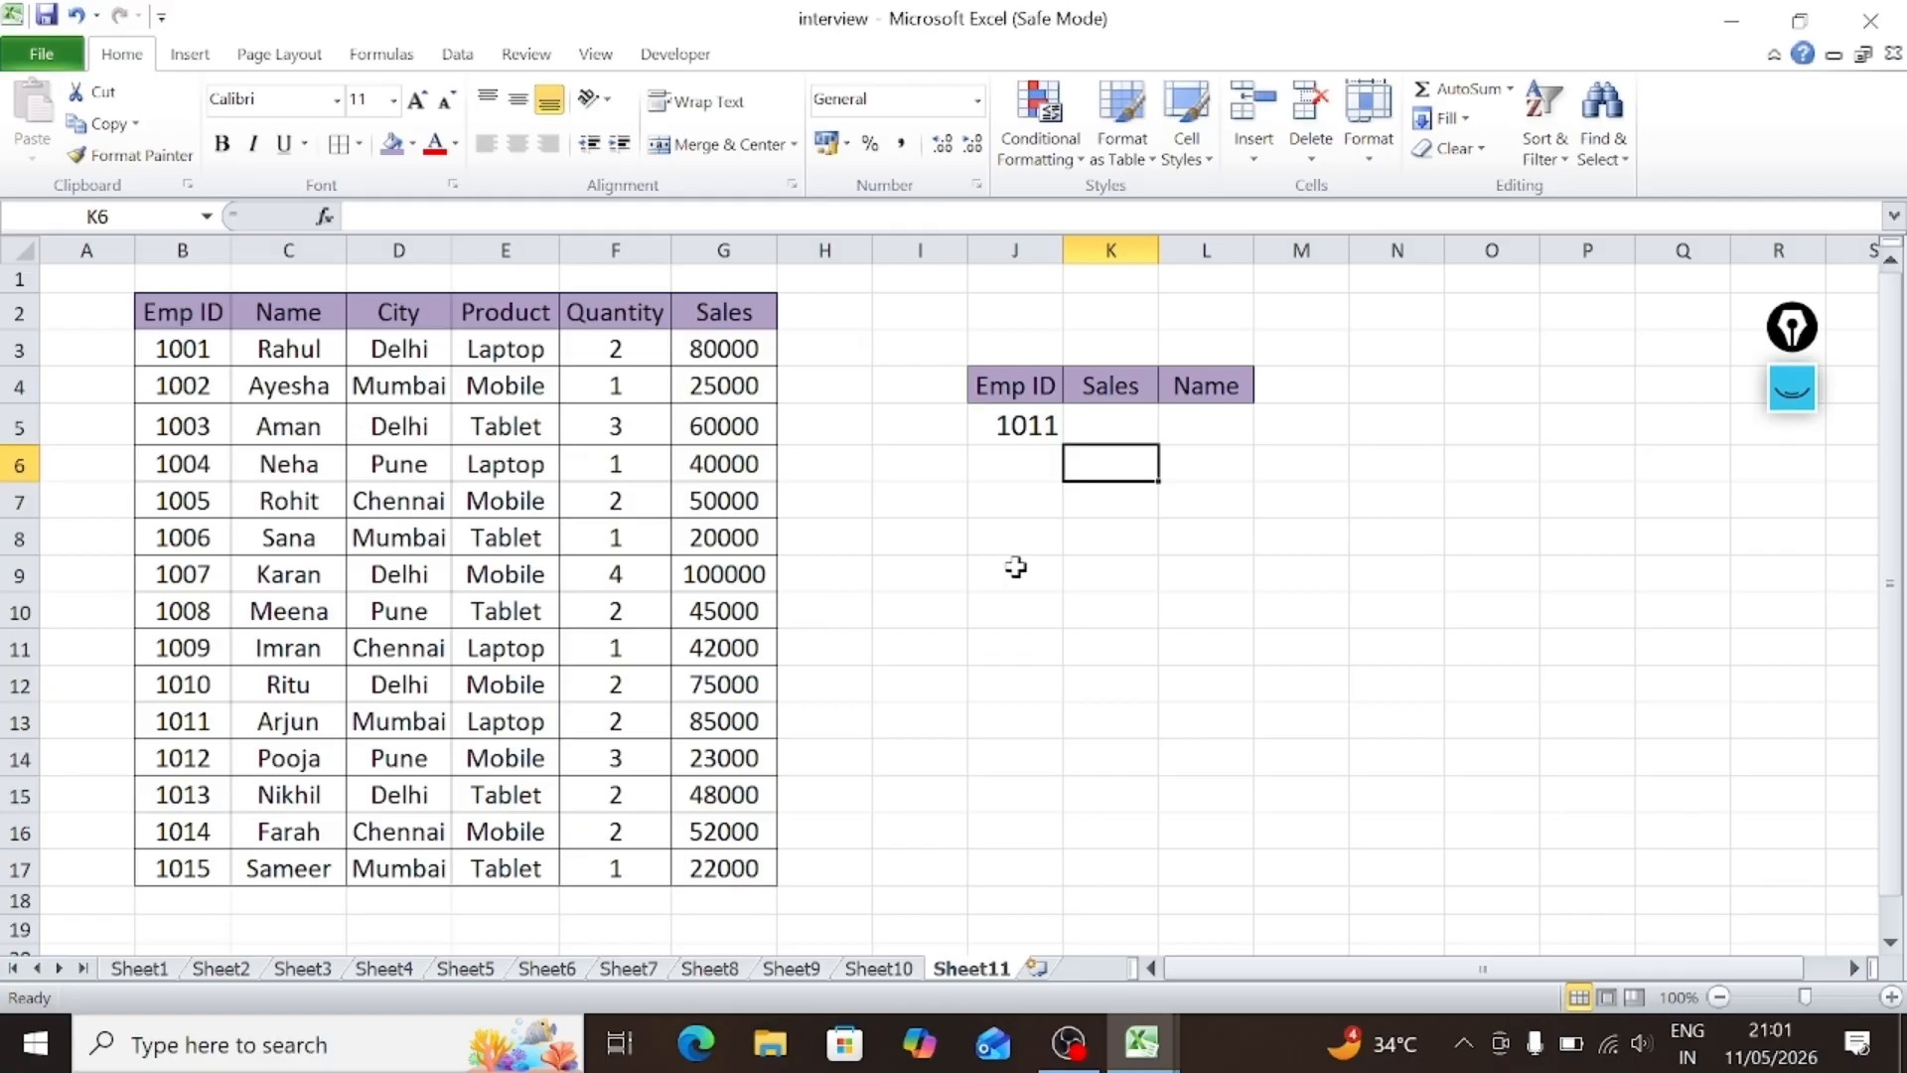
double_click(1089, 421)
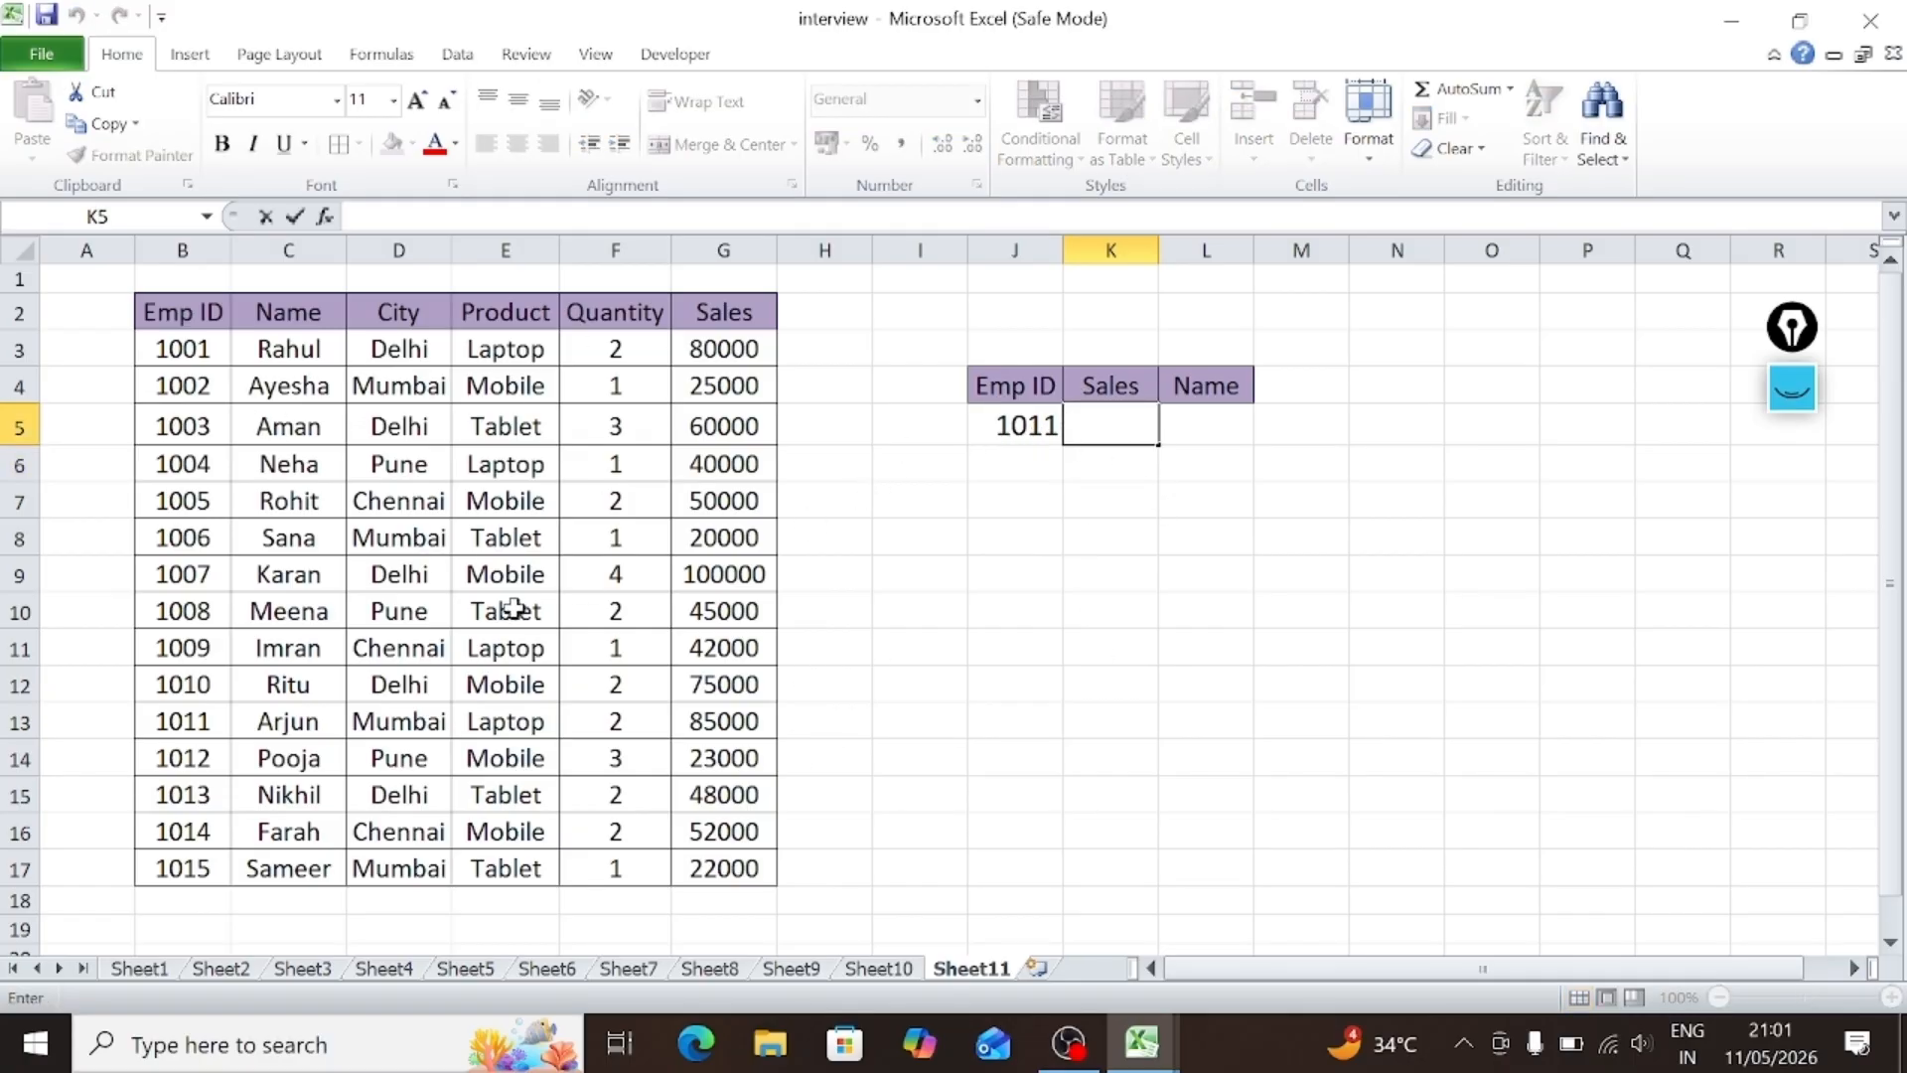
left_click(1119, 536)
left_click(1110, 423)
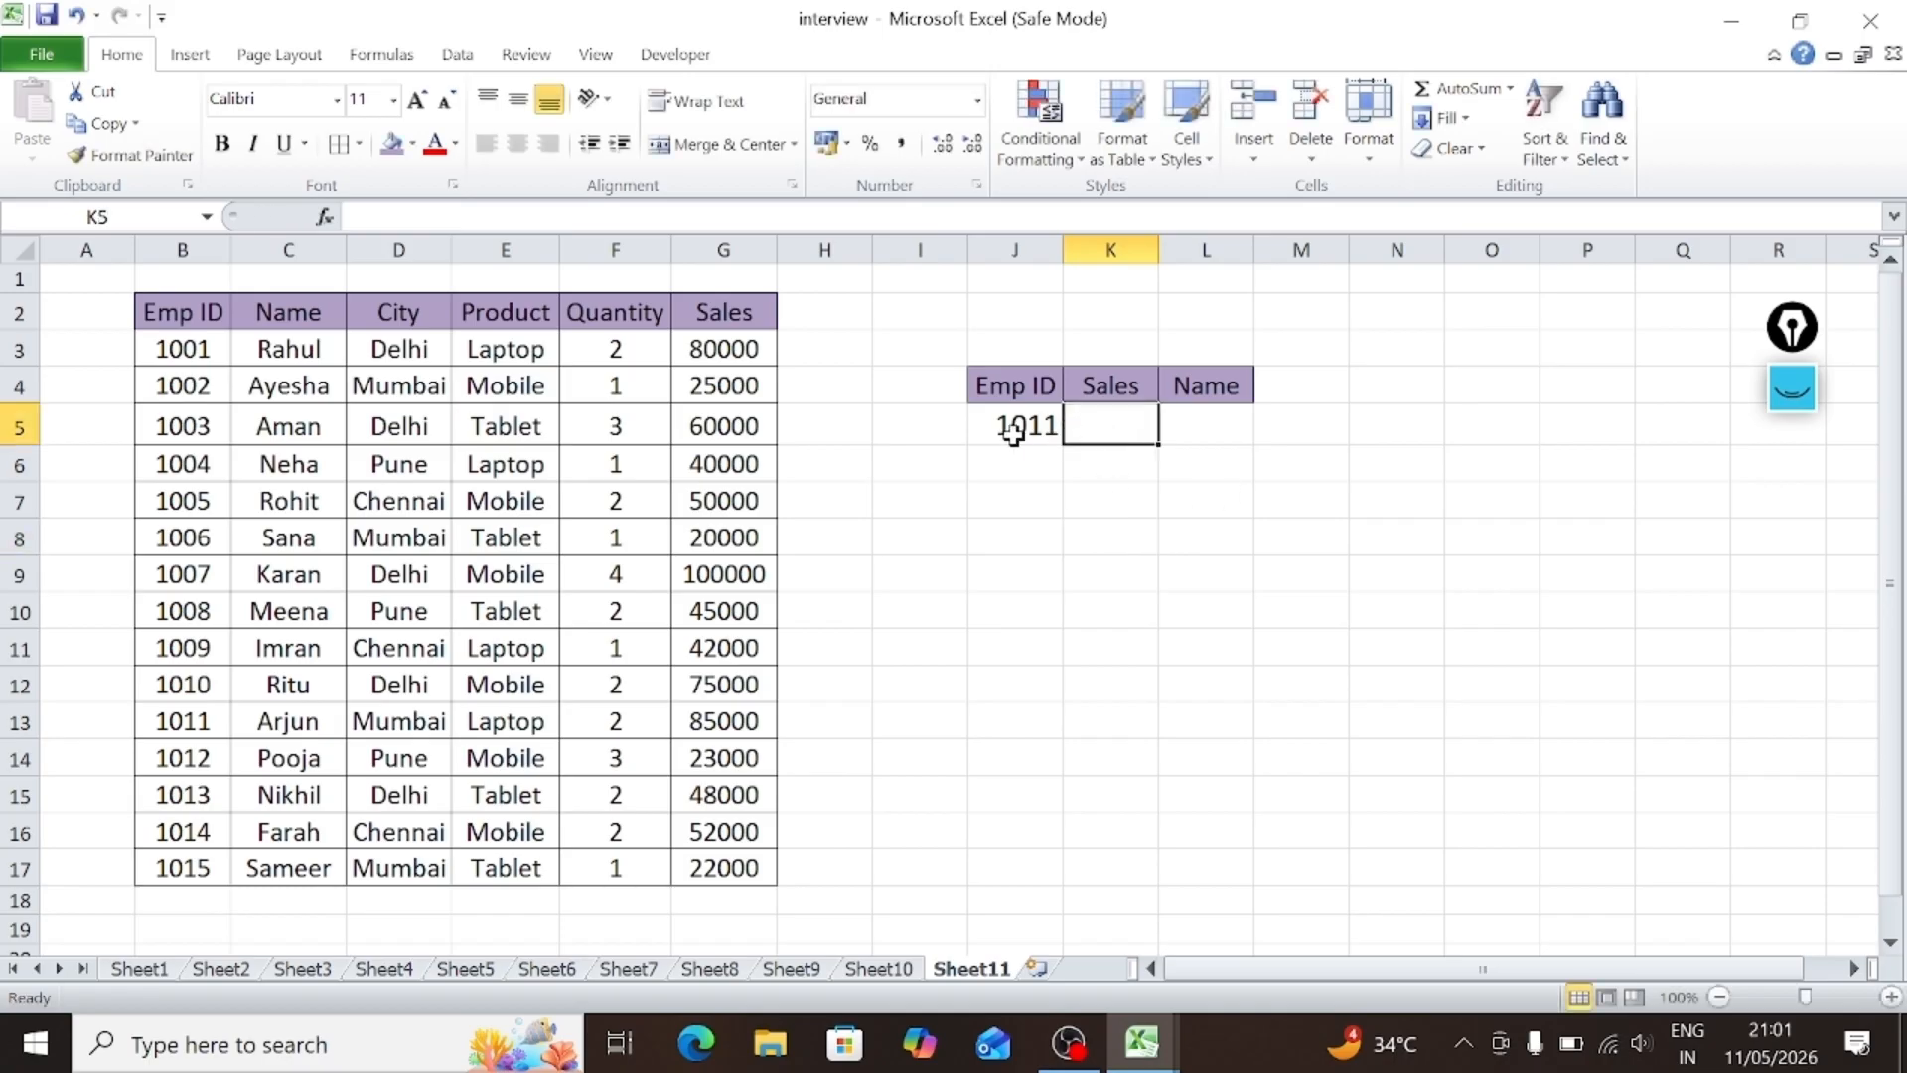
left_click_drag(170, 310, 199, 835)
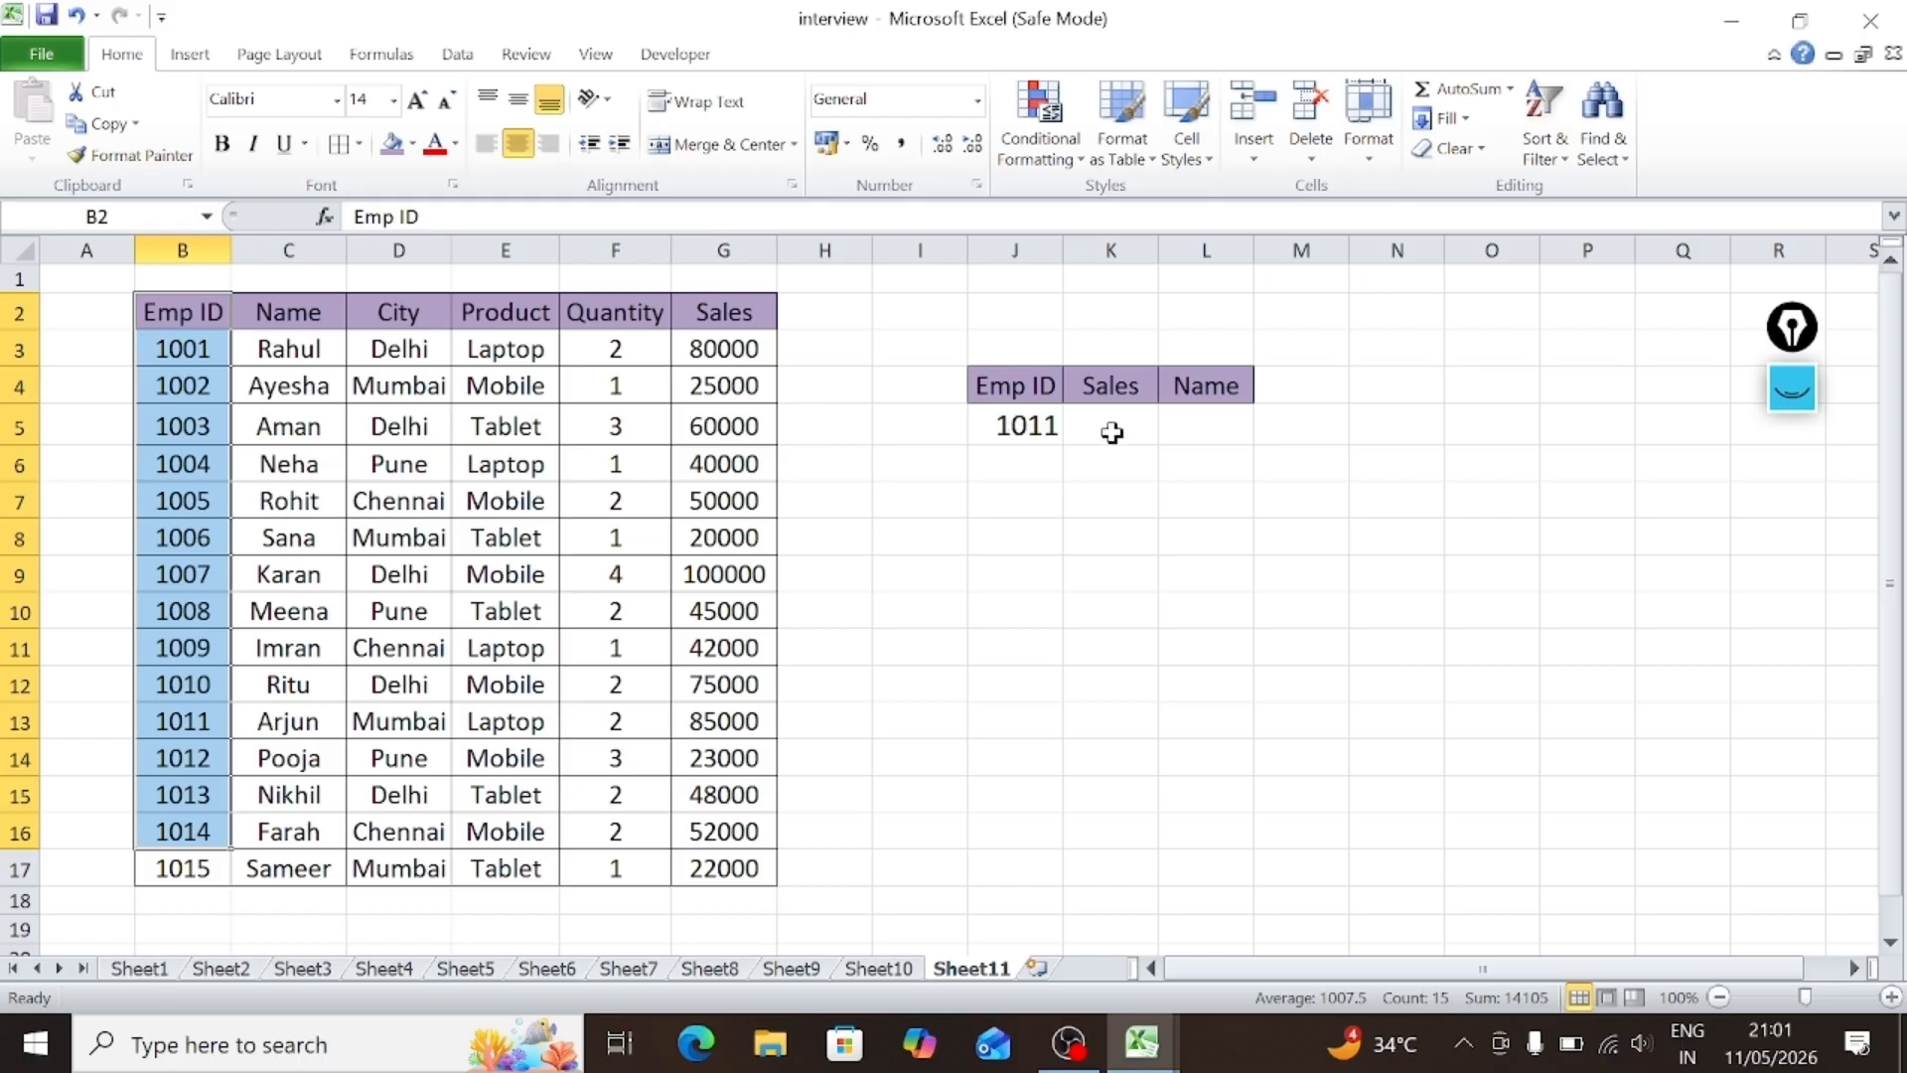
left_click(1111, 433)
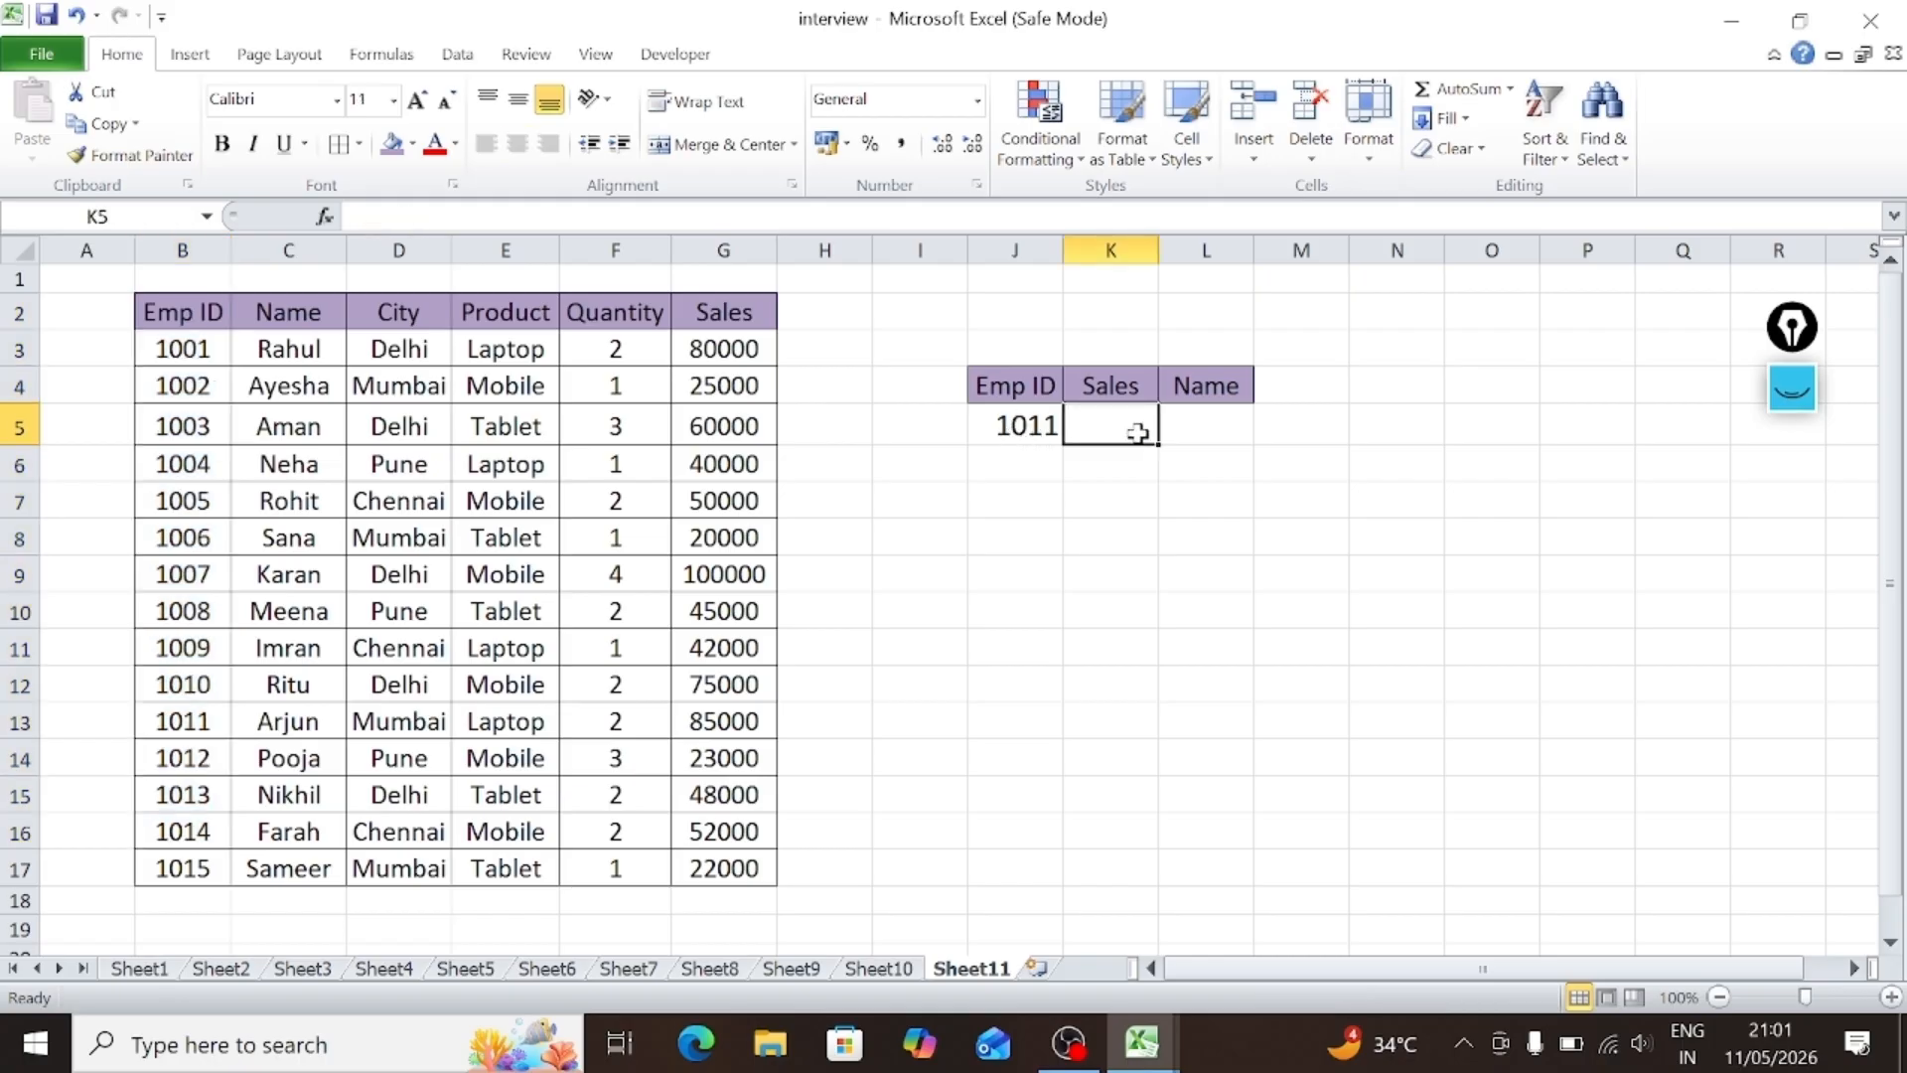
left_click(1020, 433)
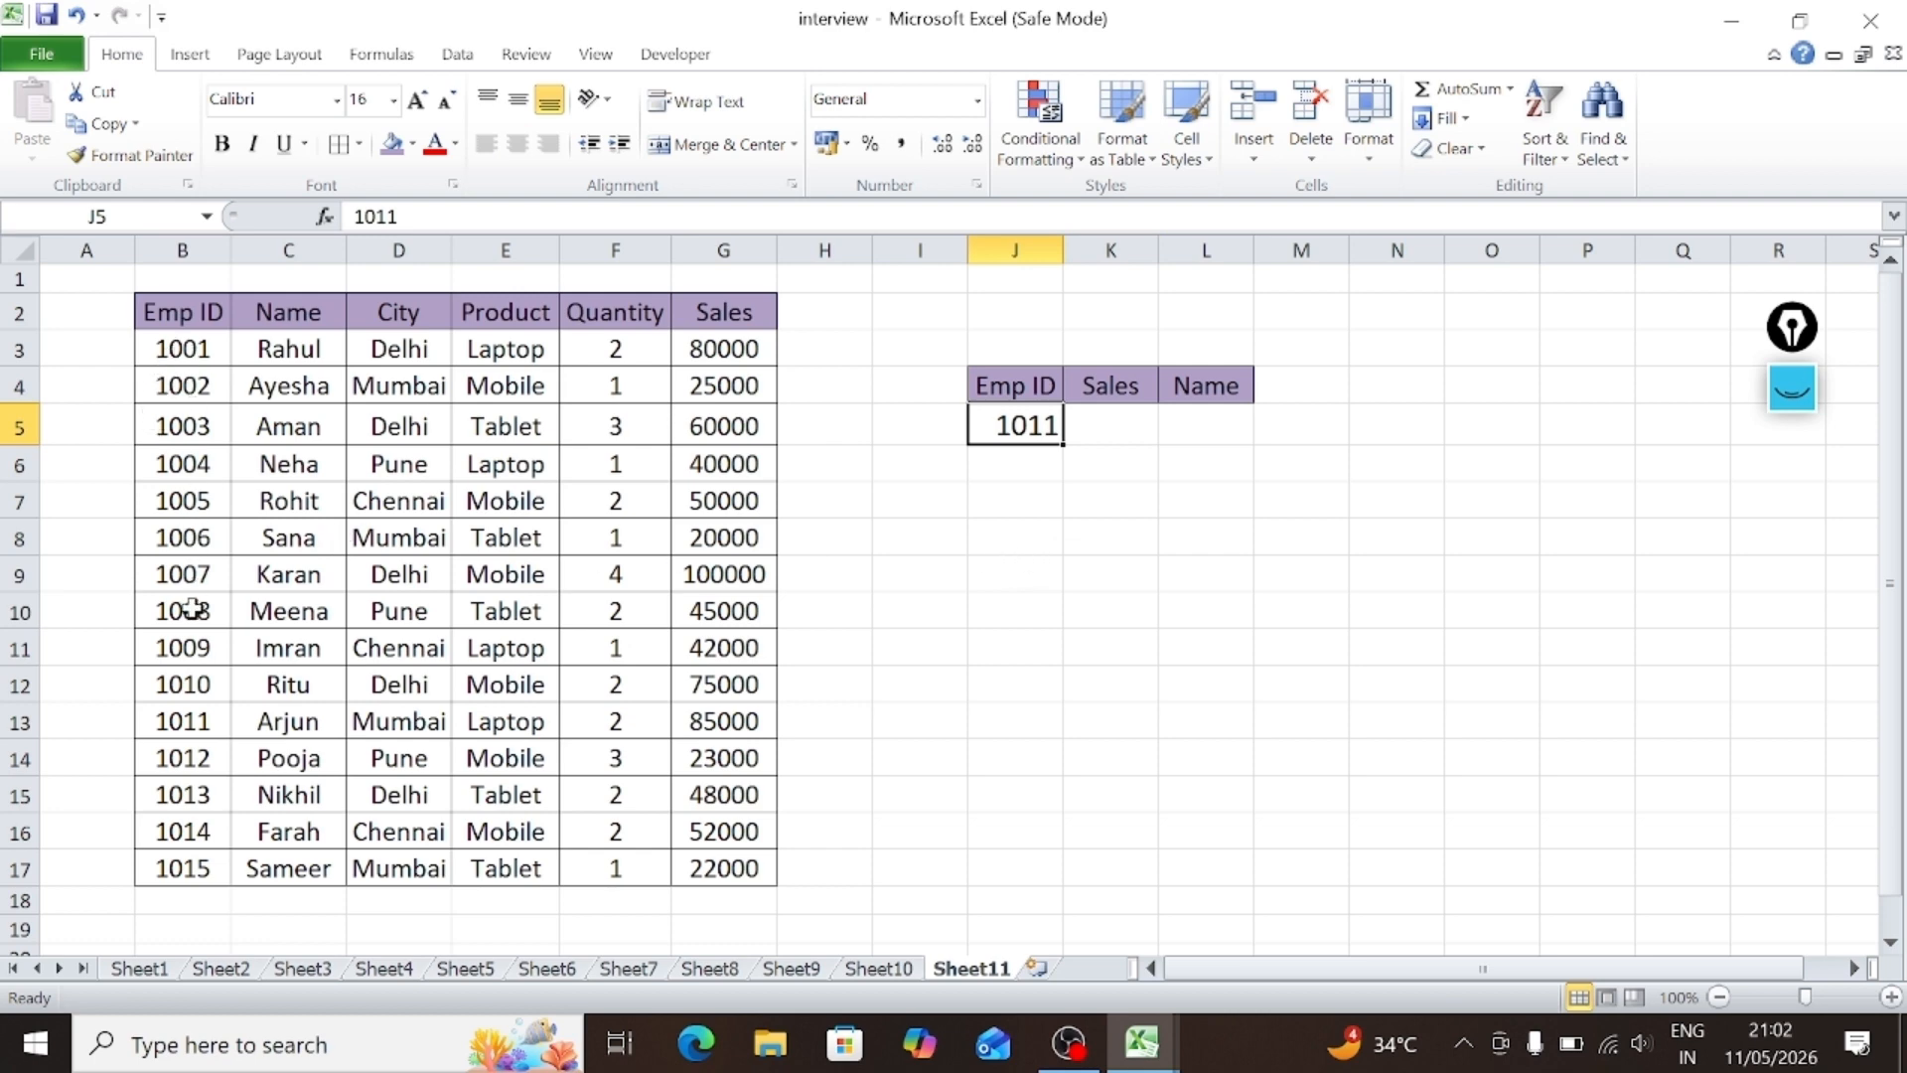
left_click_drag(192, 717, 717, 723)
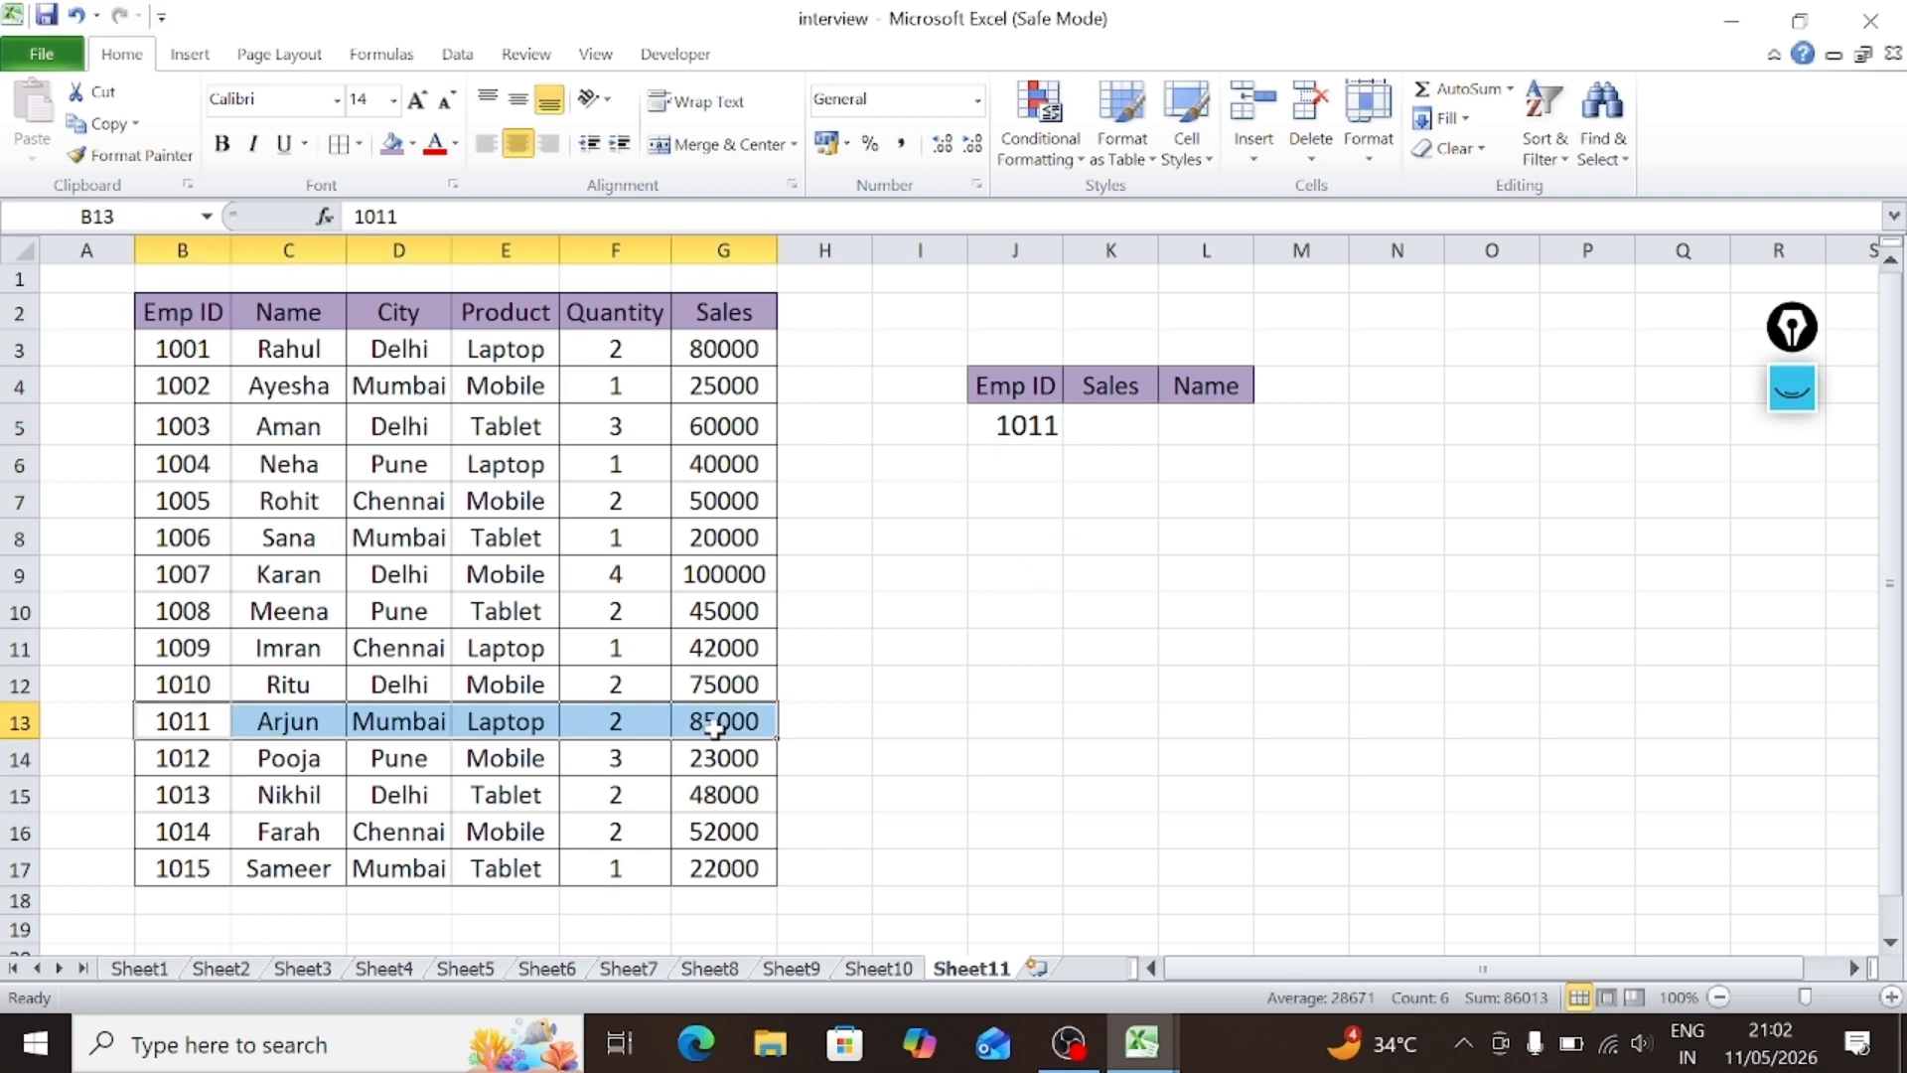
left_click(627, 790)
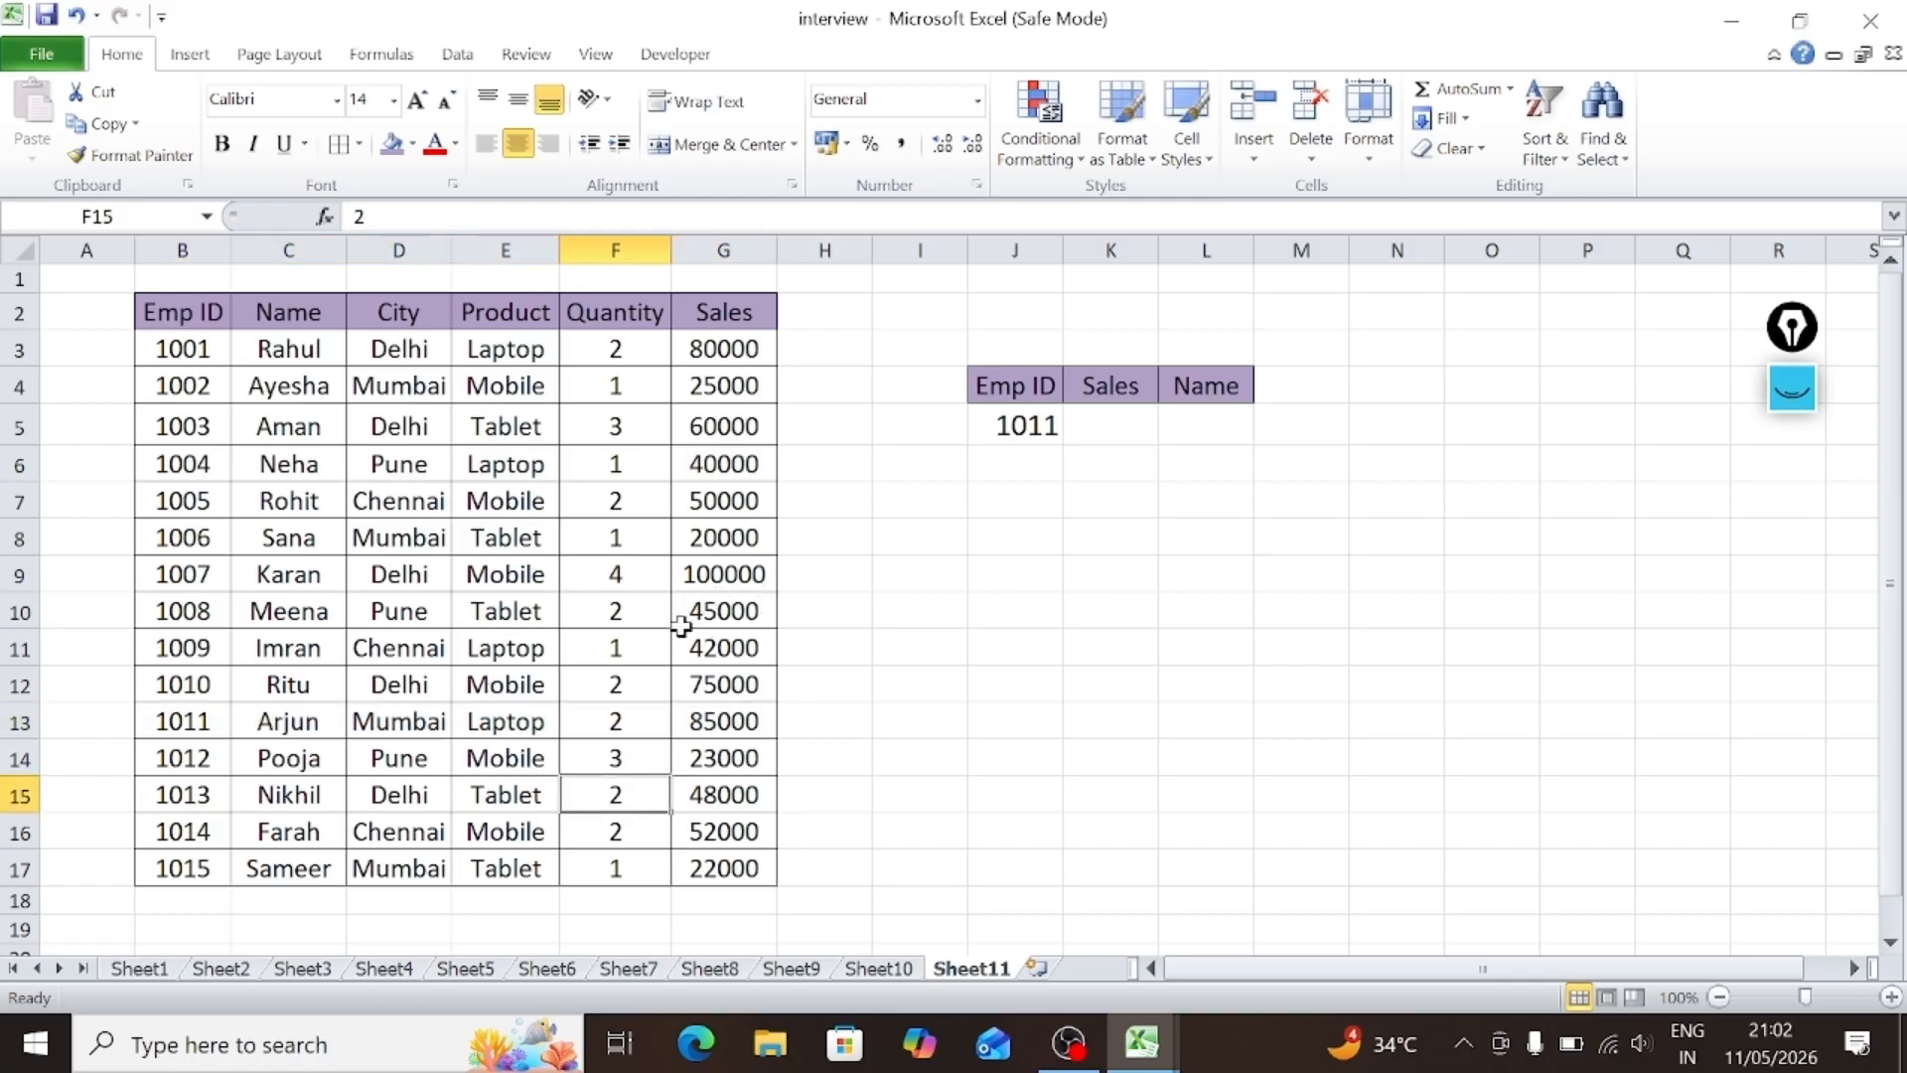
Step: Start a VLOOKUP formula in the Sales cell K5 with the employee ID entered directly as the lookup value
left_click(1127, 435)
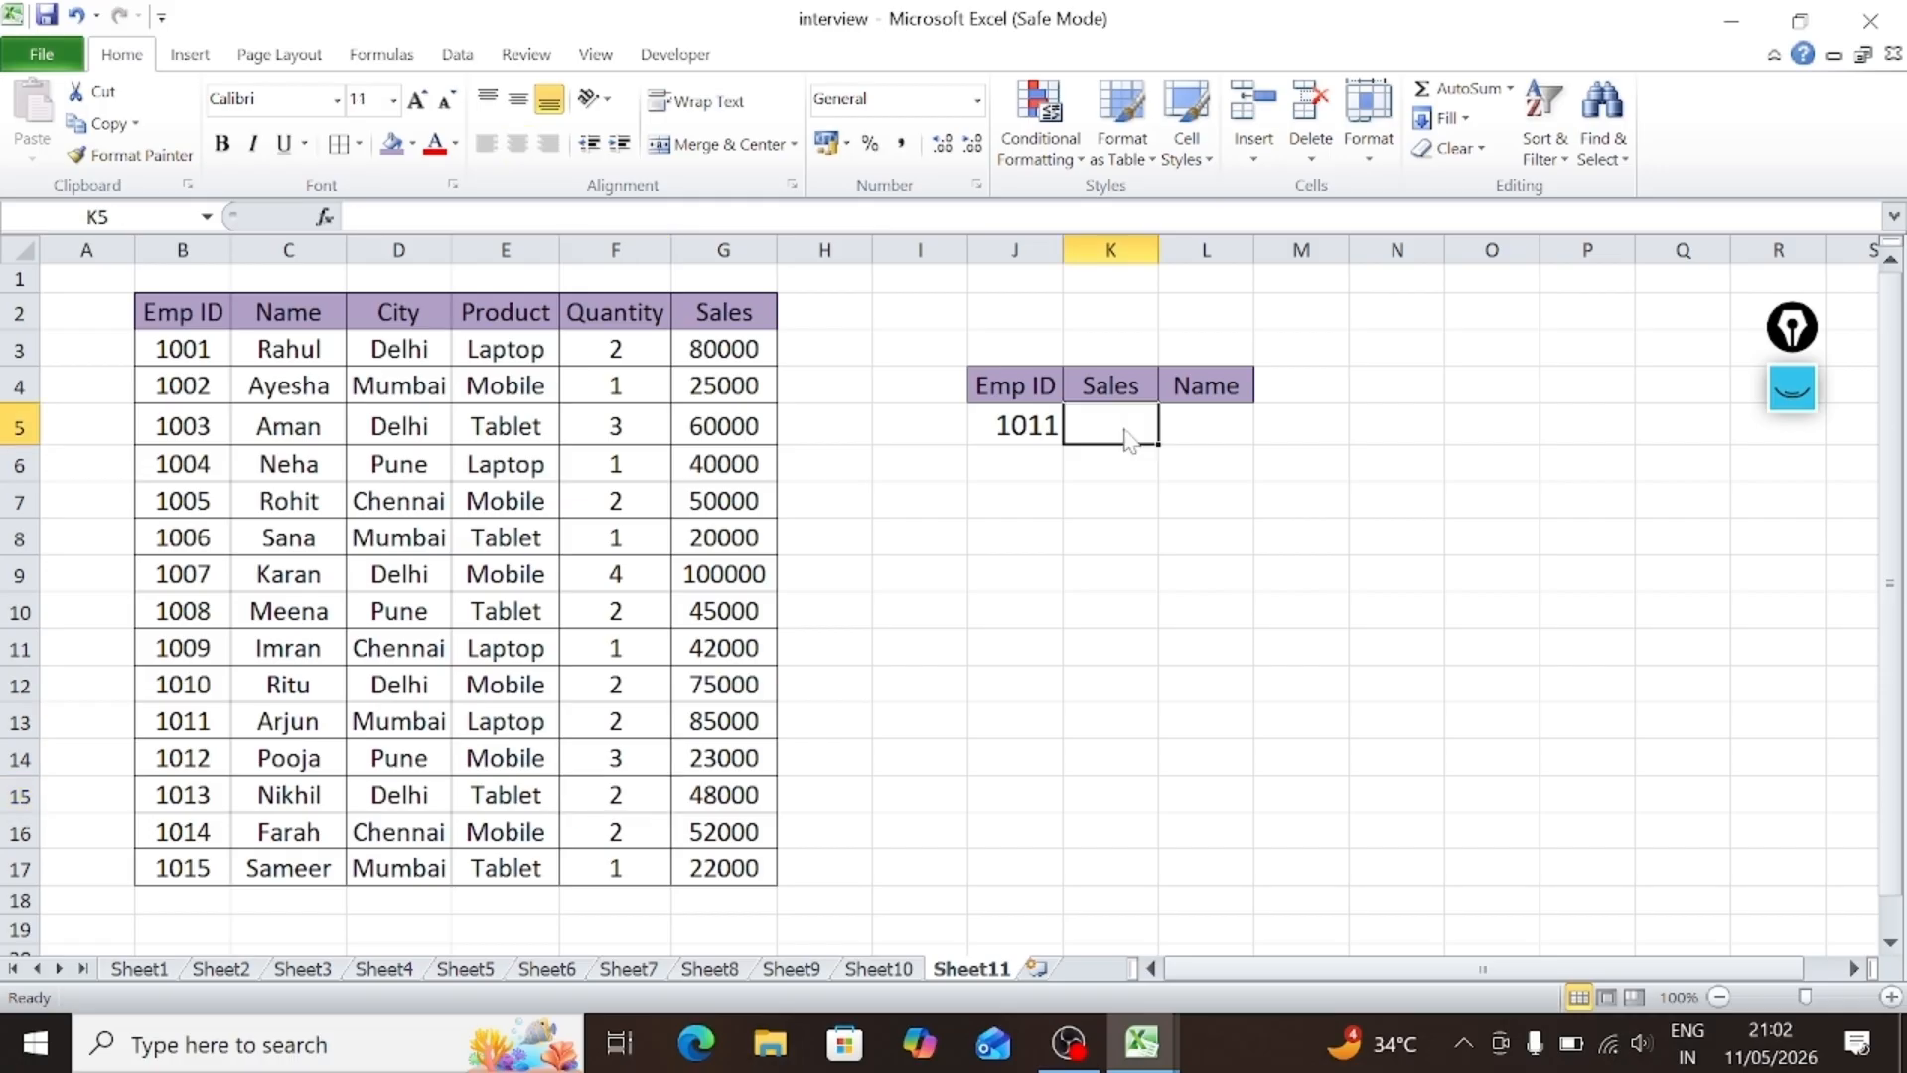
type("=v")
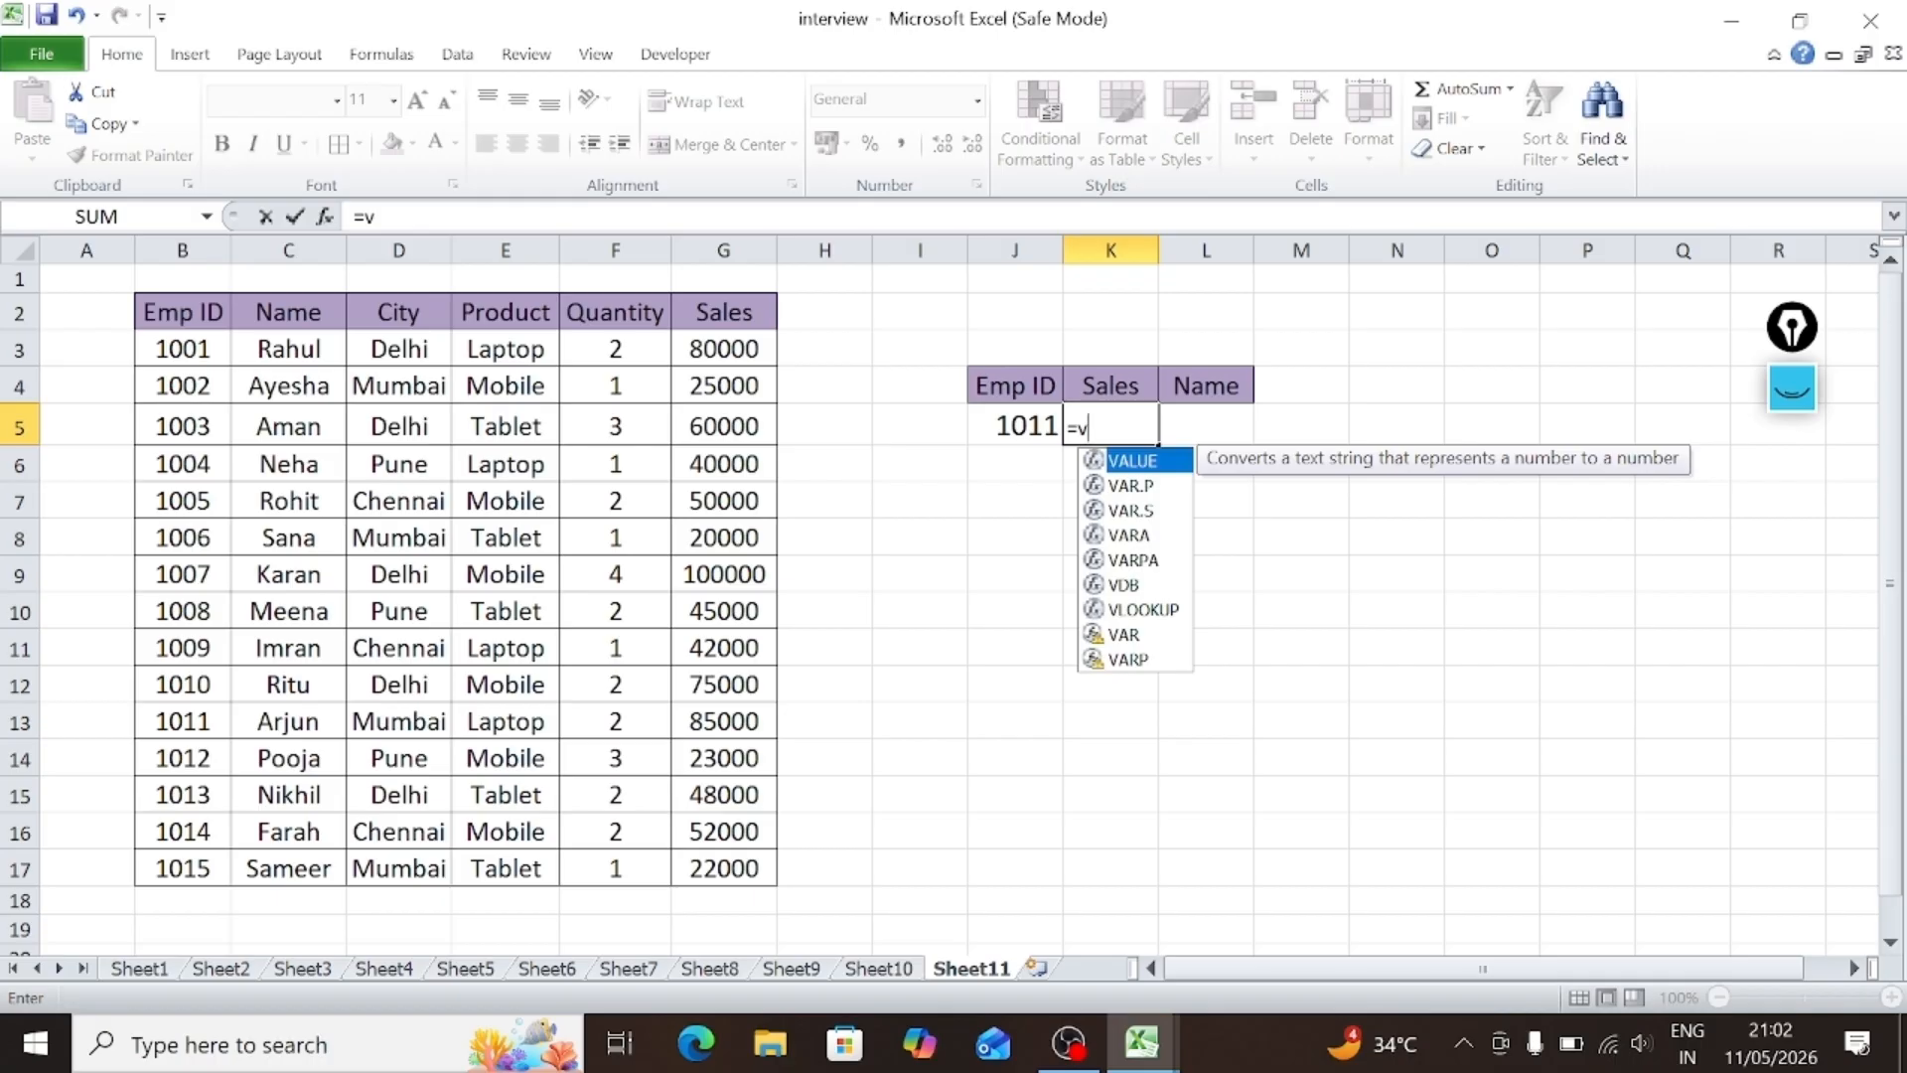
type("lookup")
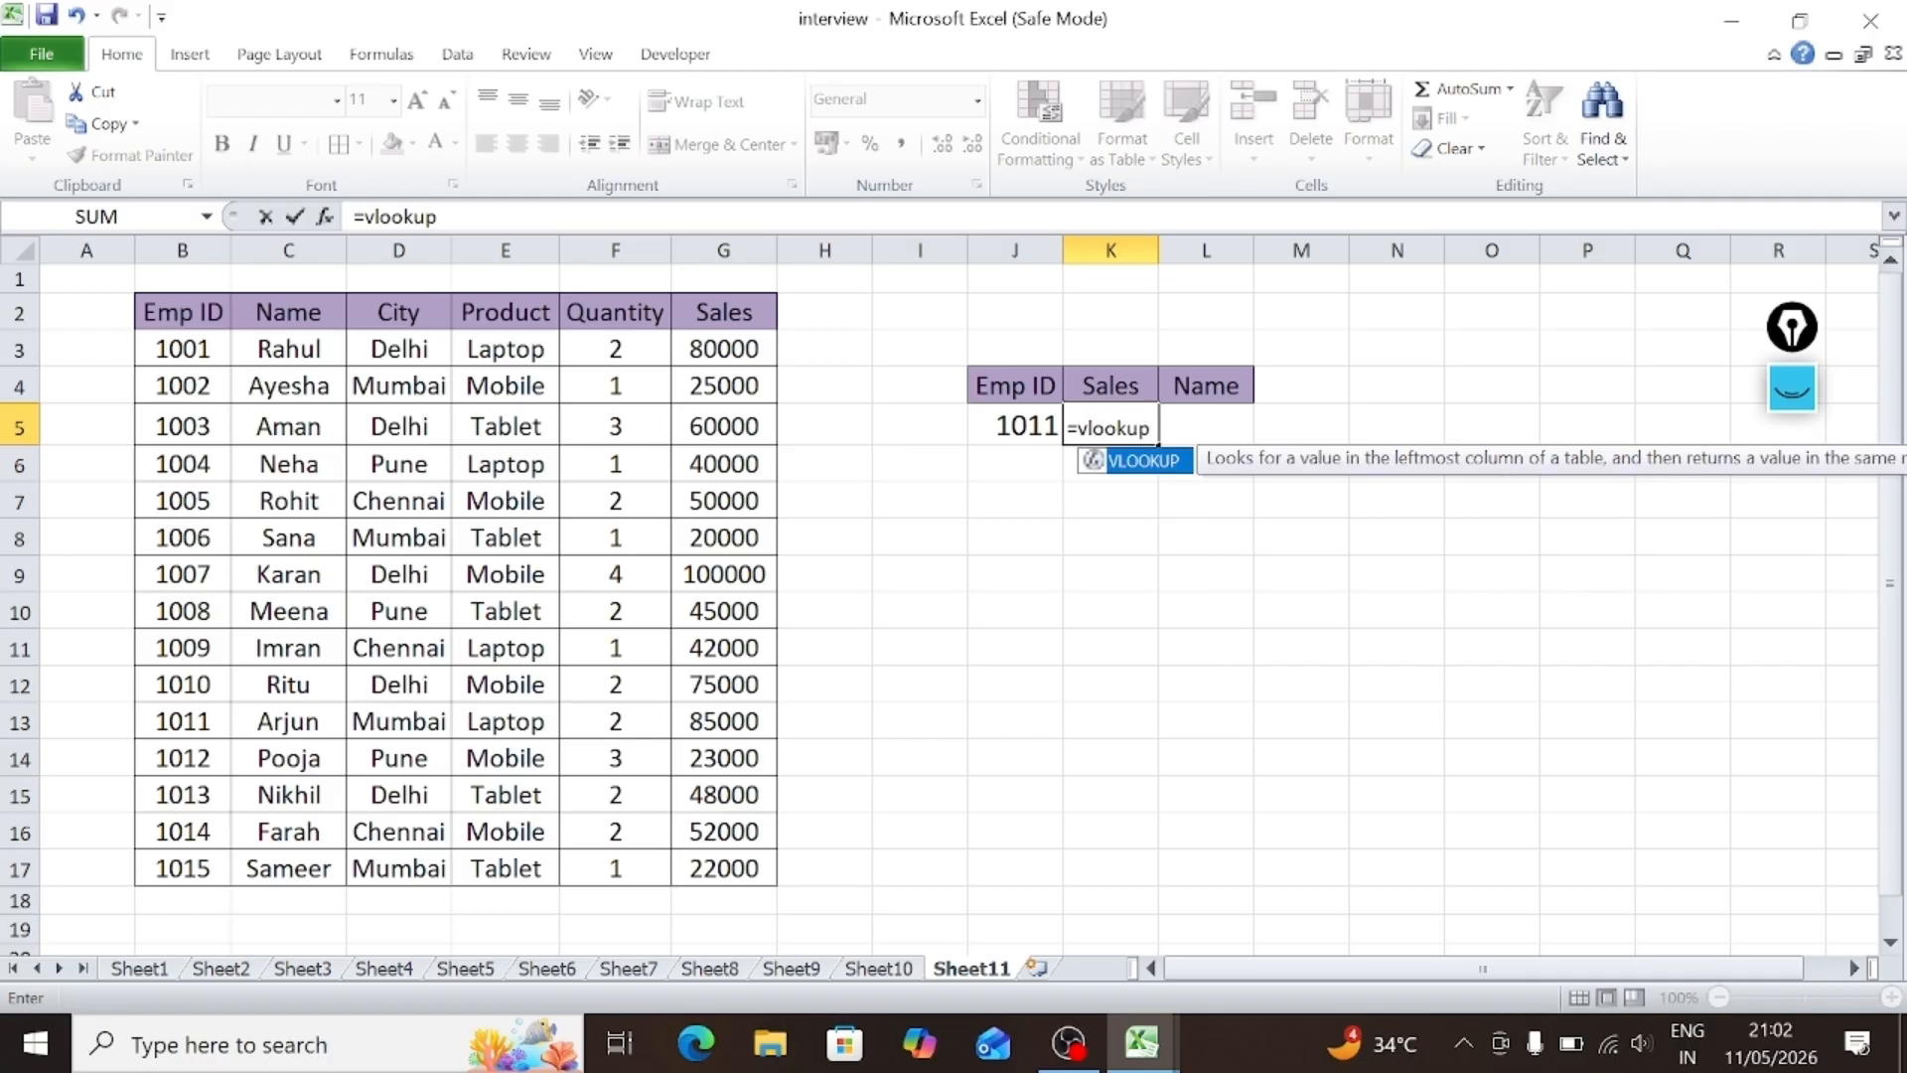
type("(")
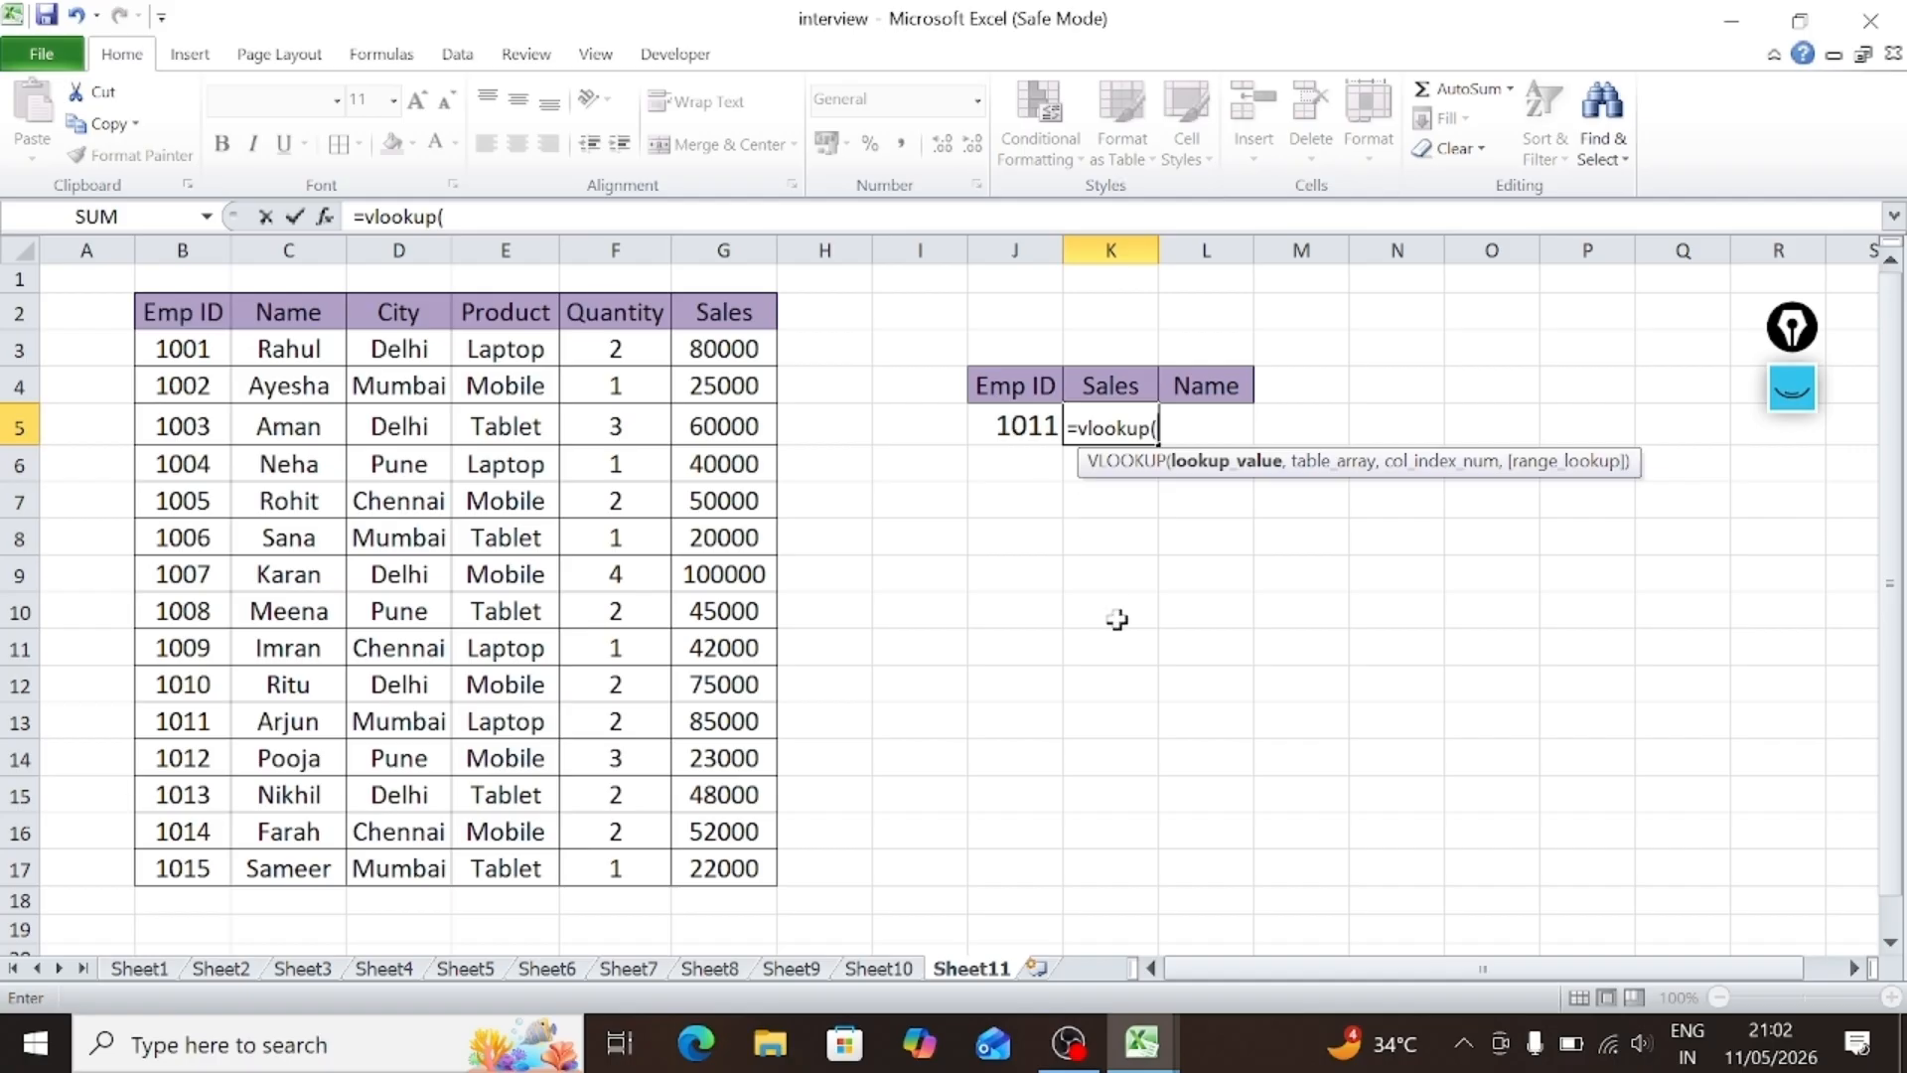
type("1011,")
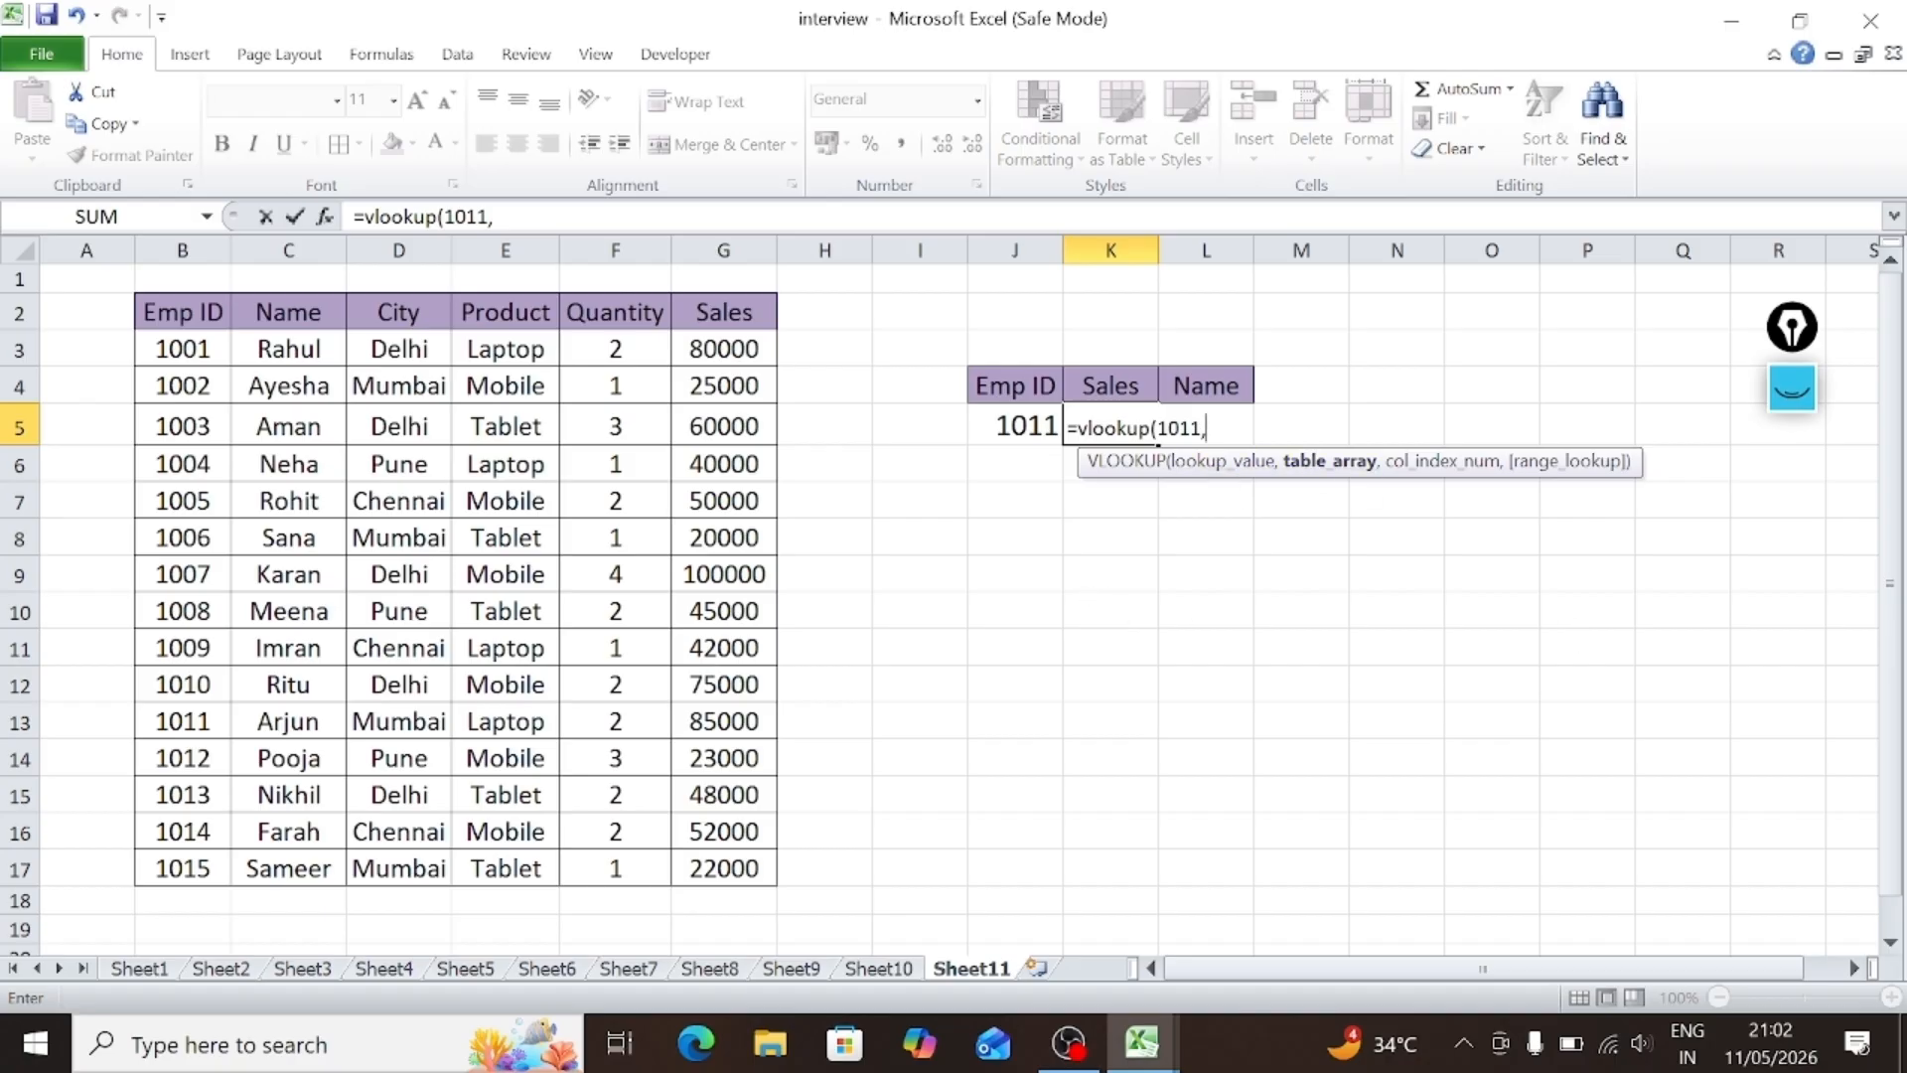
Step: Replace the hard-coded lookup value with a reference to J5 and set the VLOOKUP table array to B2:G17
key("Left")
key("shift+Left")
key("shift+Left")
key("shift+Left")
key("shift+Left")
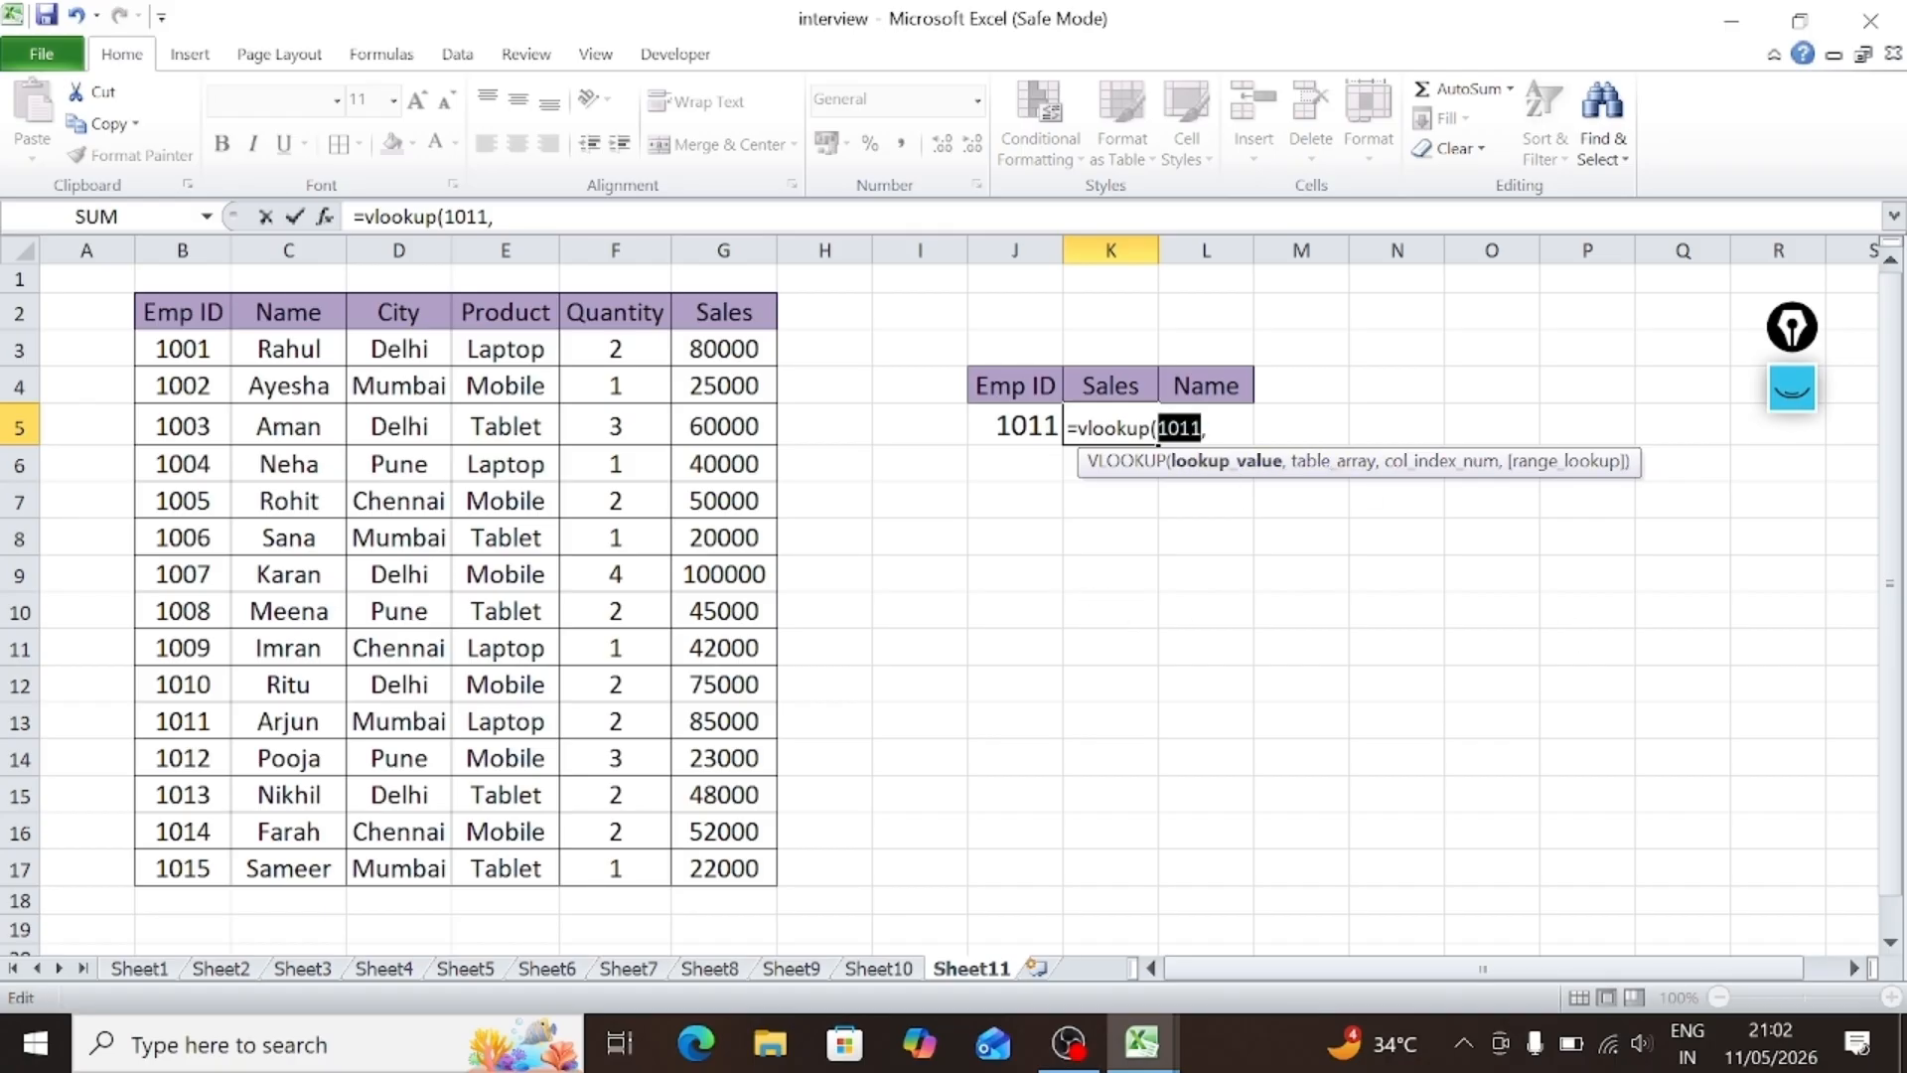
left_click(1026, 427)
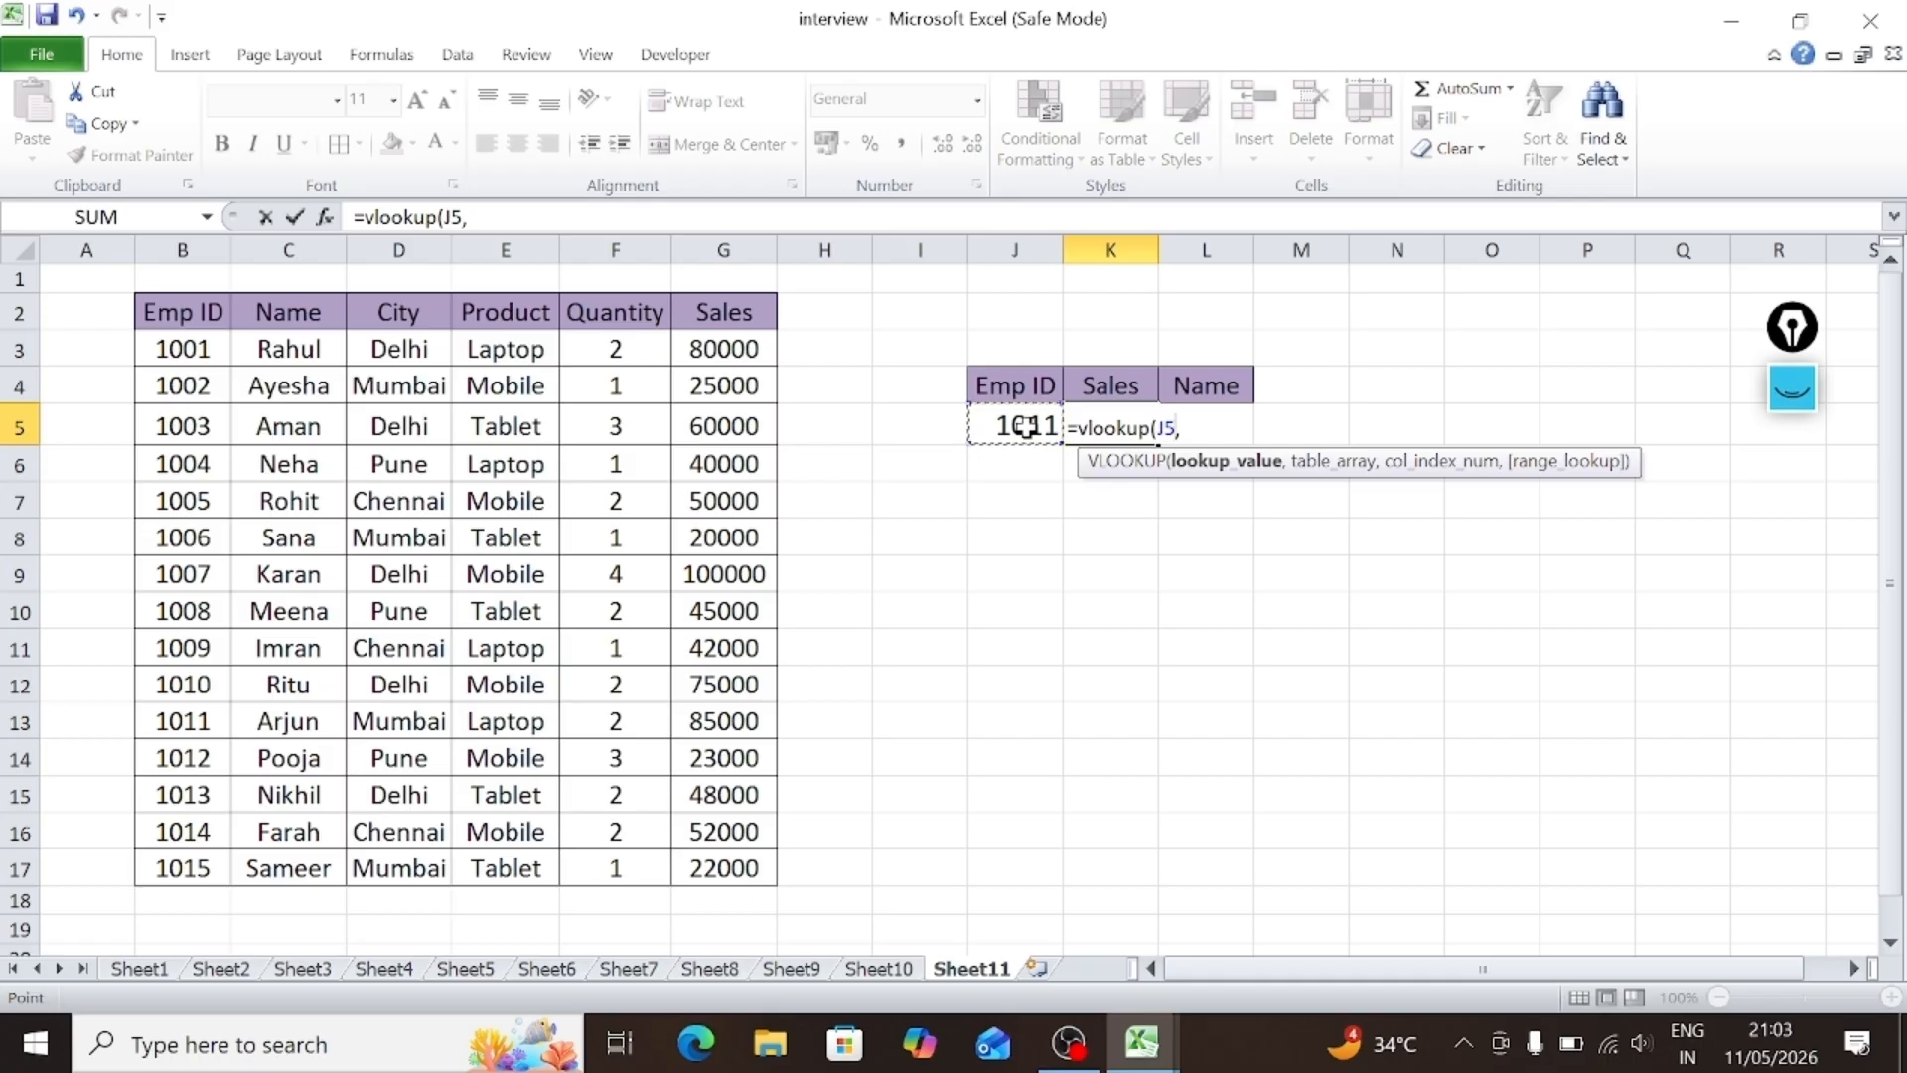
left_click(1181, 429)
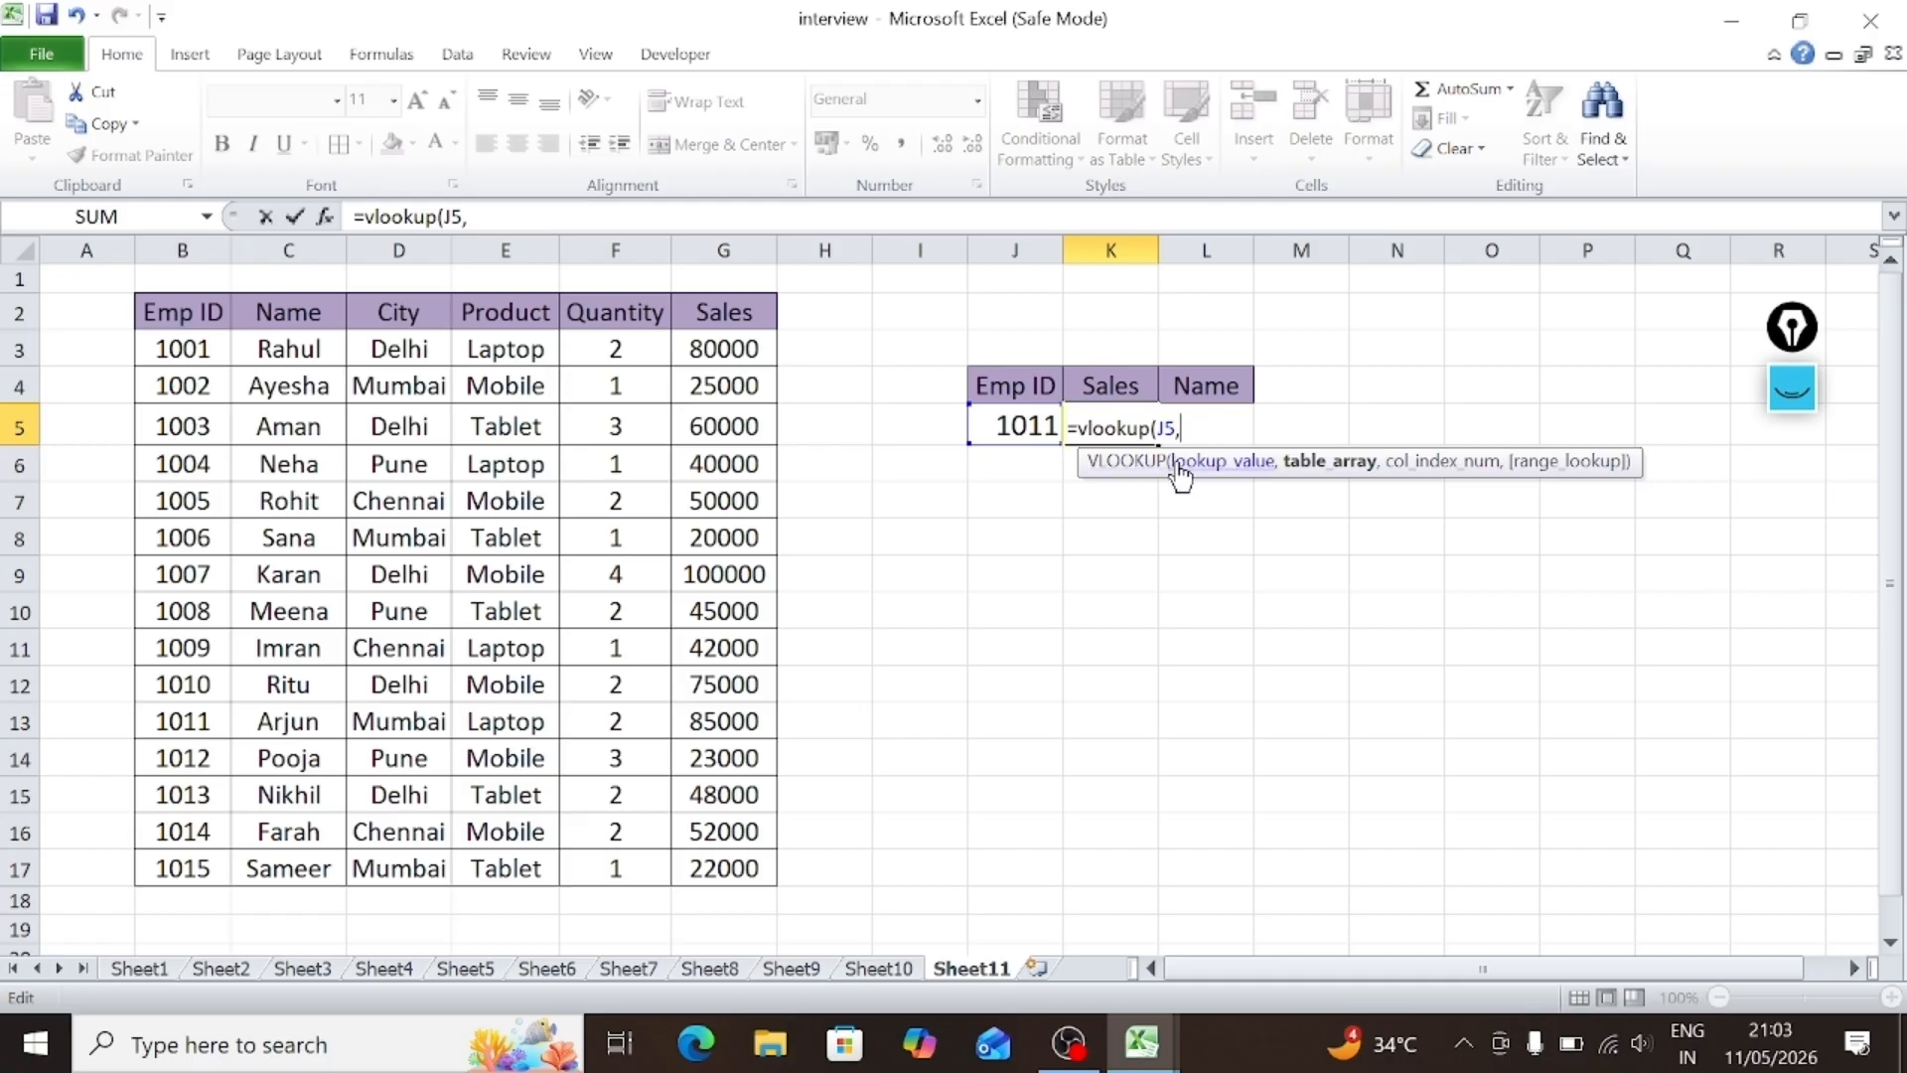
left_click_drag(198, 316, 731, 860)
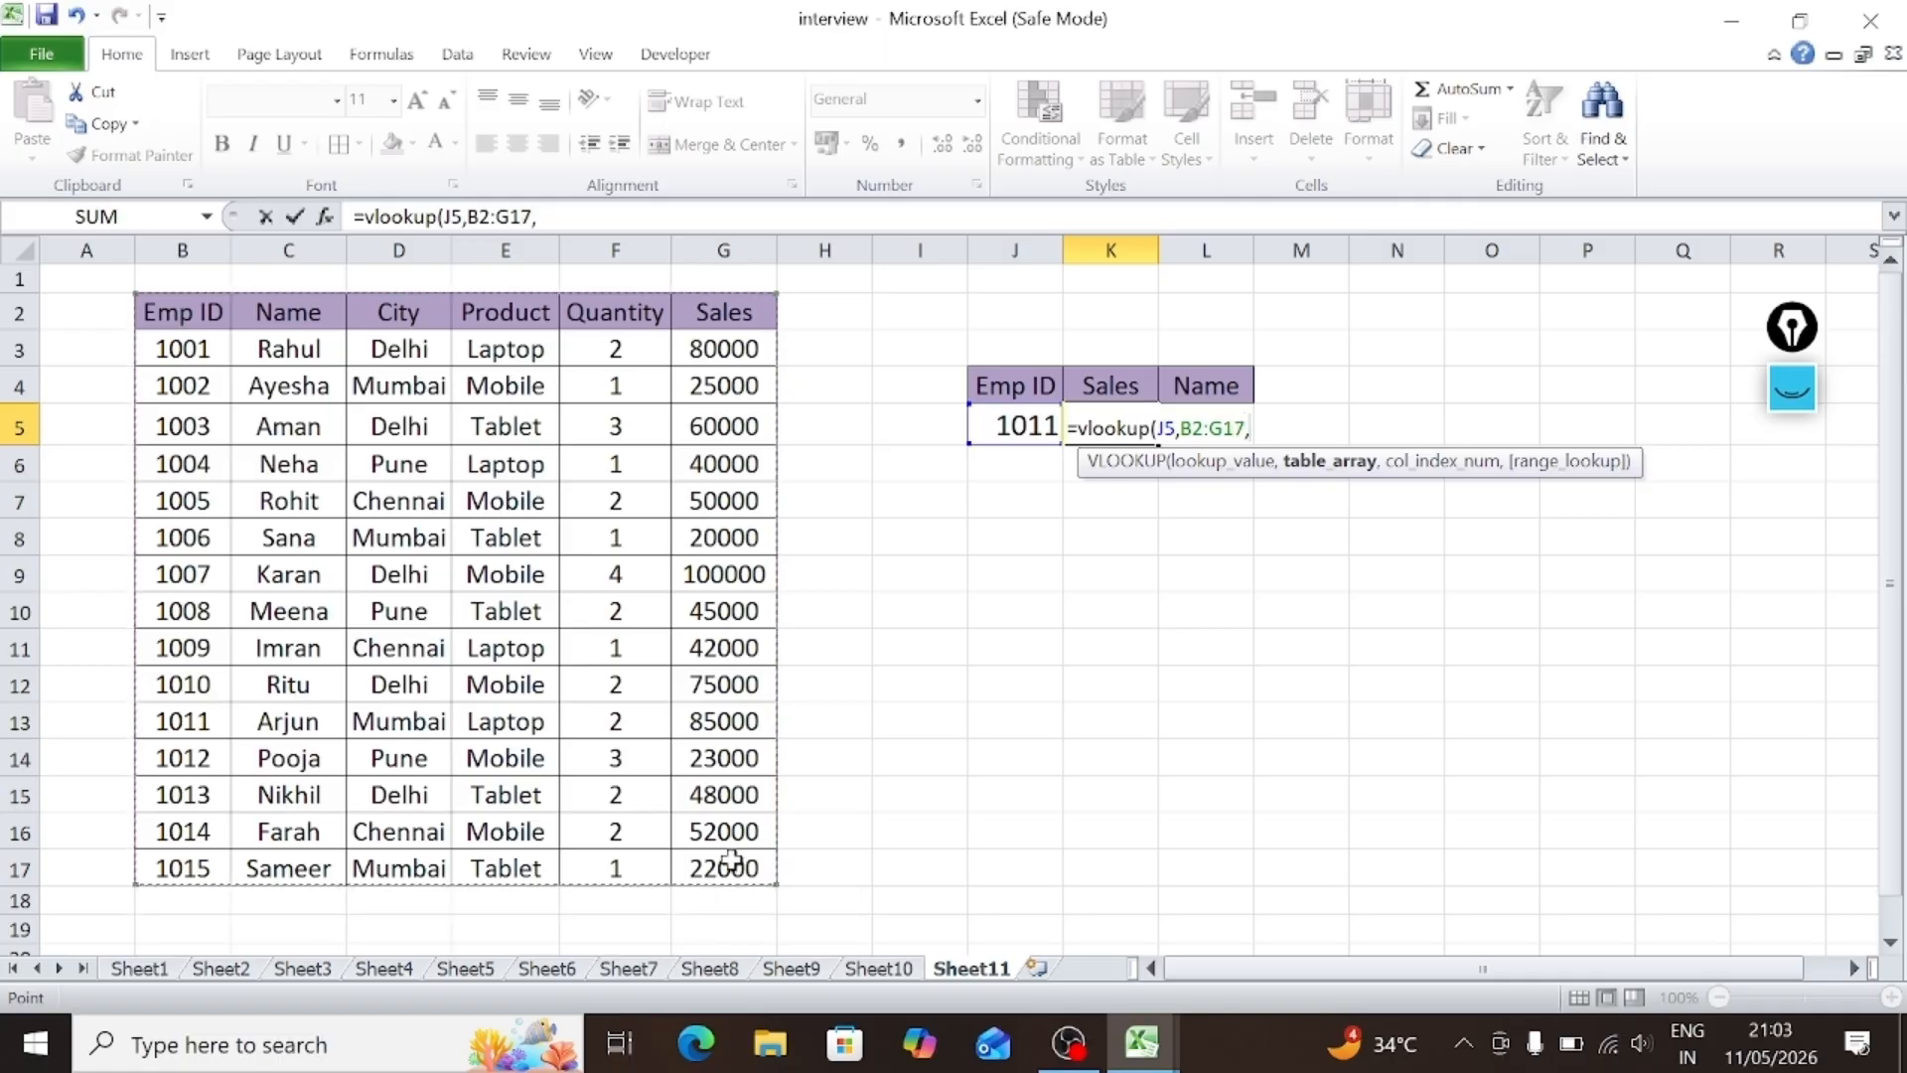
Step: Move to the VLOOKUP column index argument, clear the old ink marks, and outline the employee table with the highlighter
type(",")
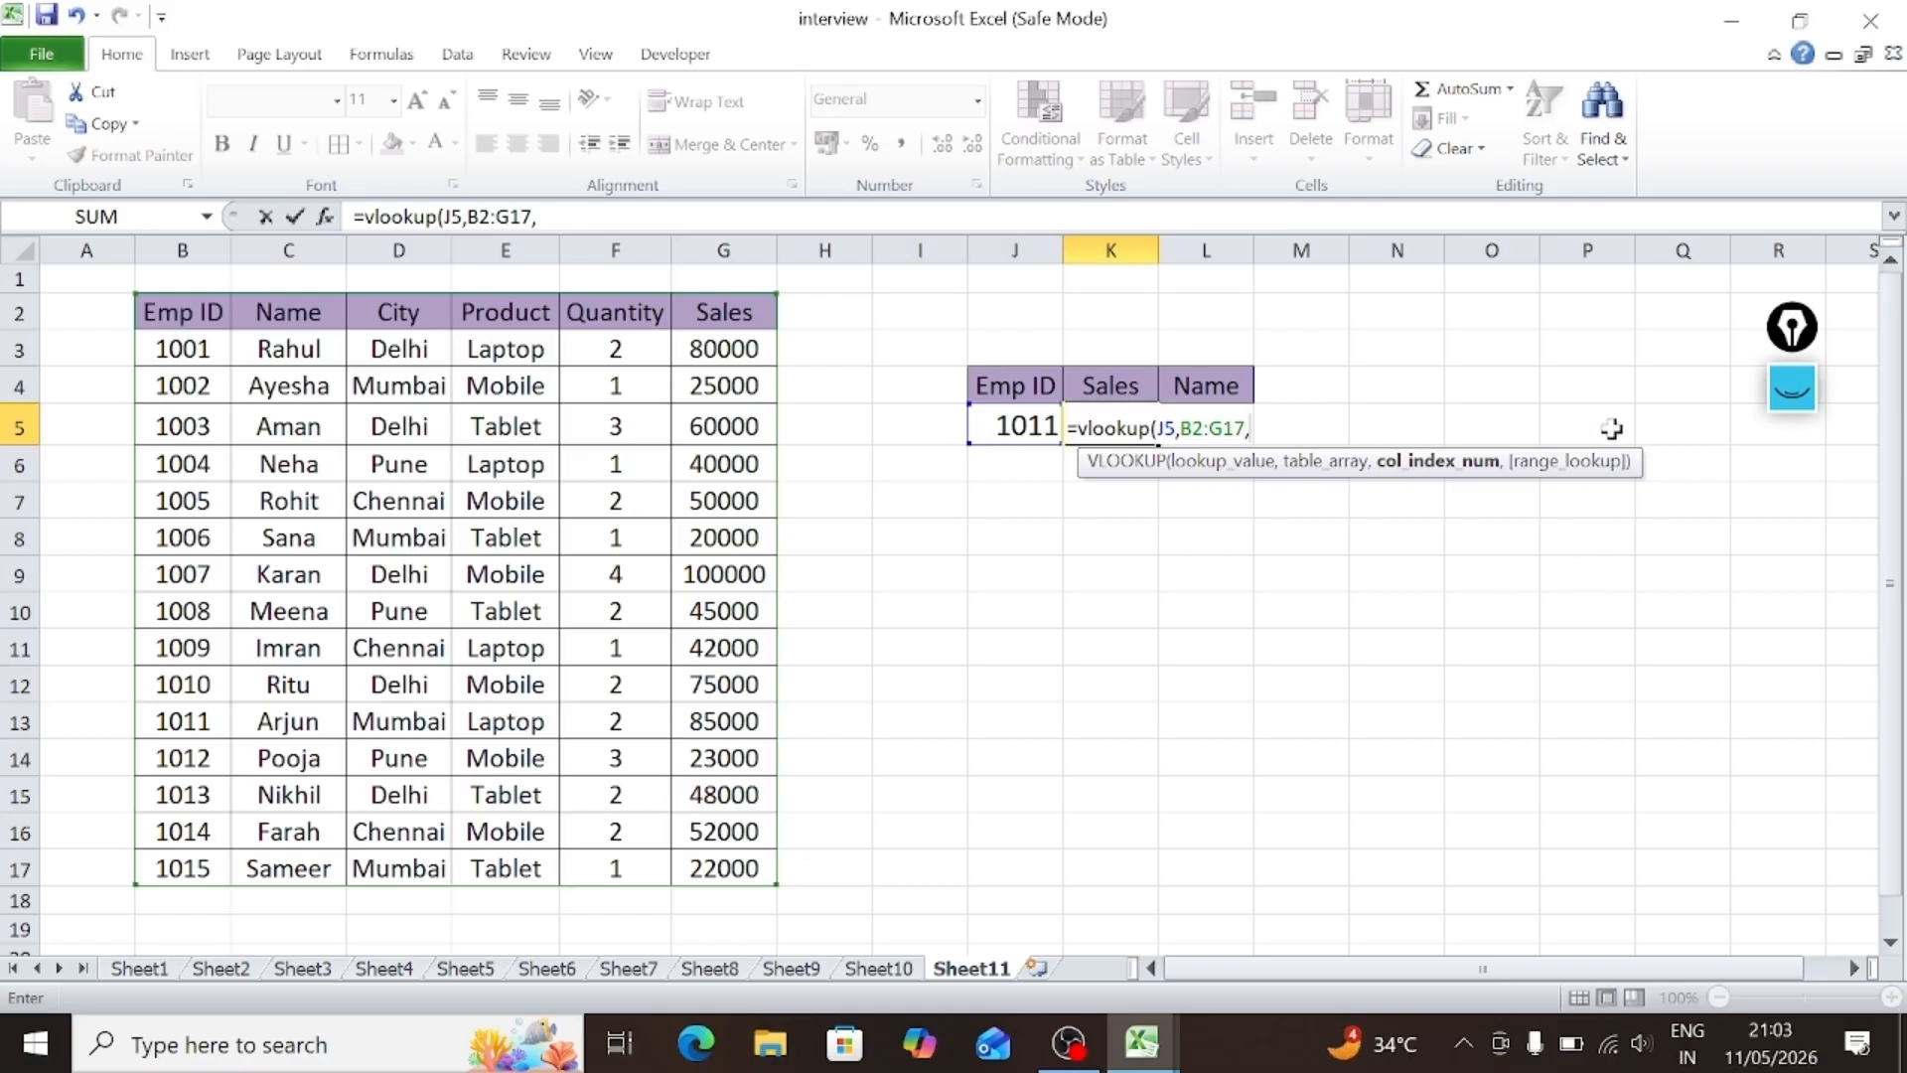
left_click(1792, 388)
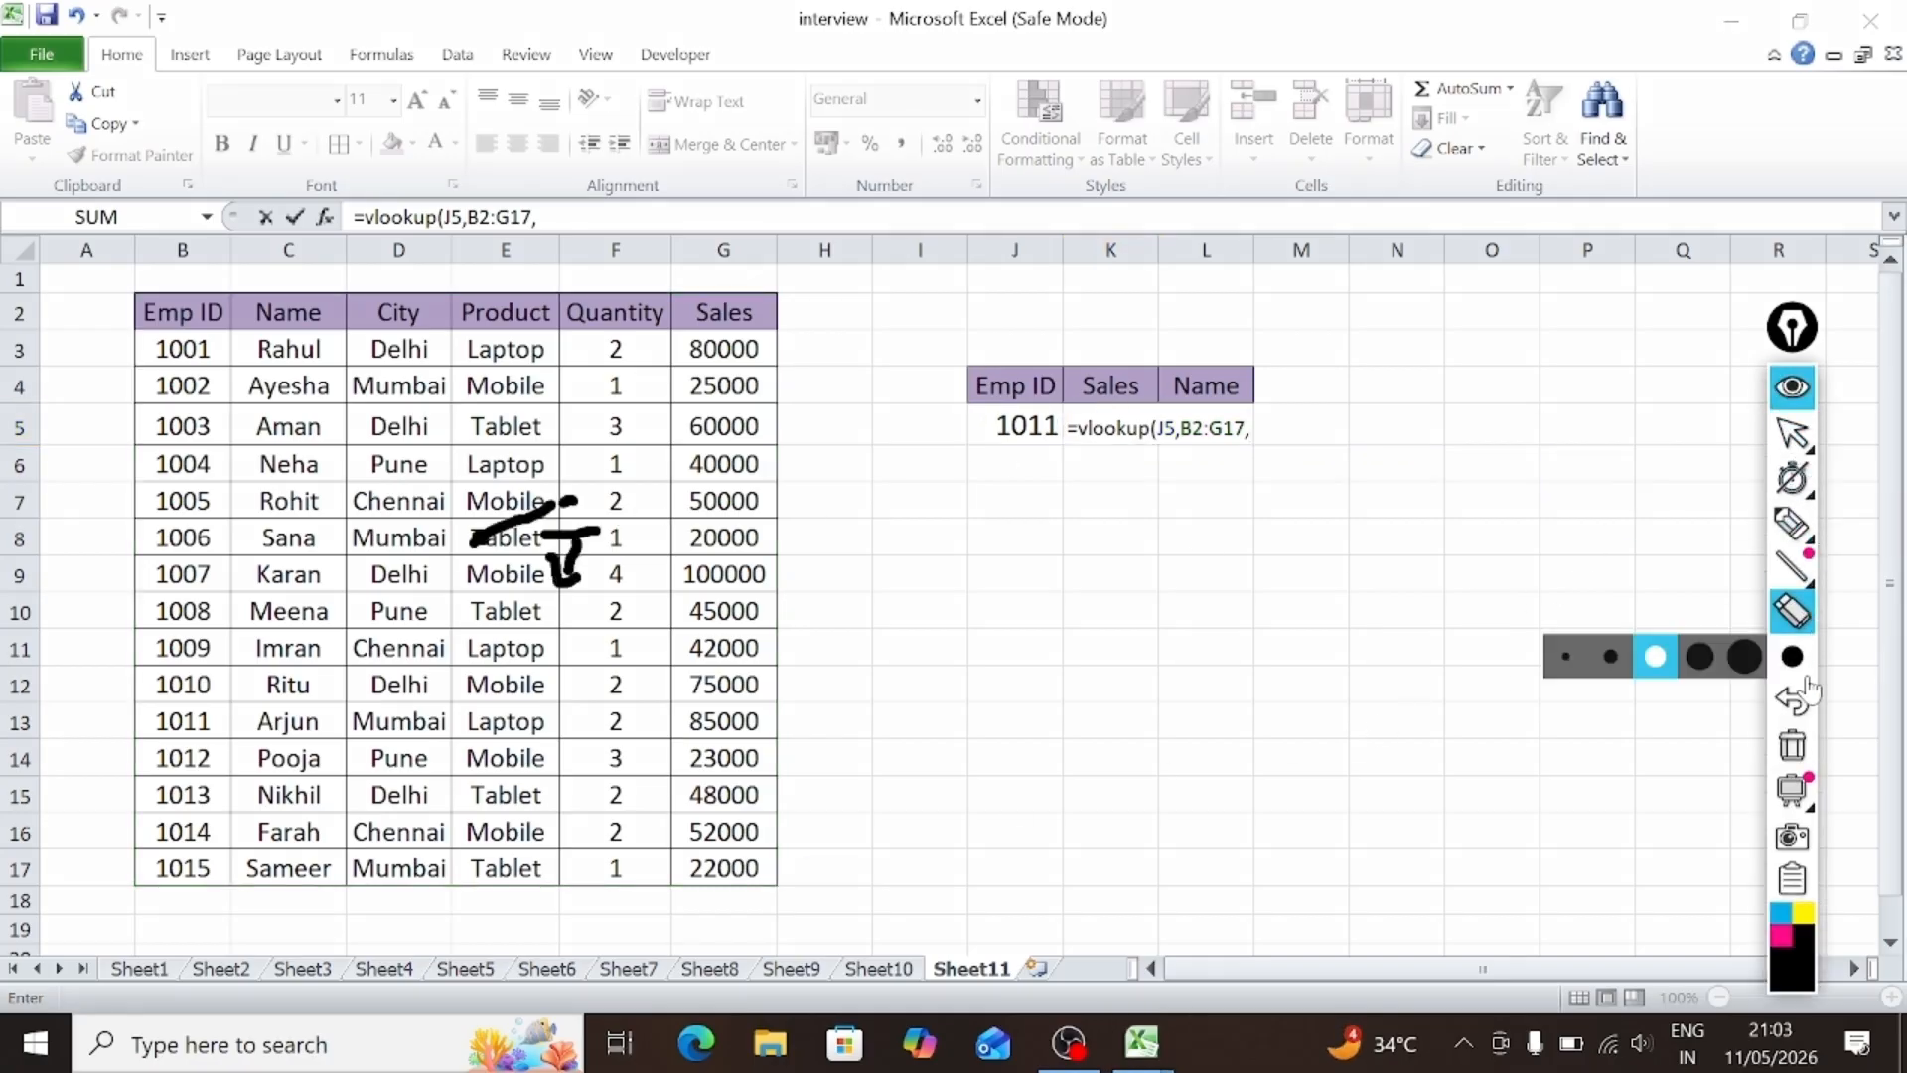
left_click(1793, 747)
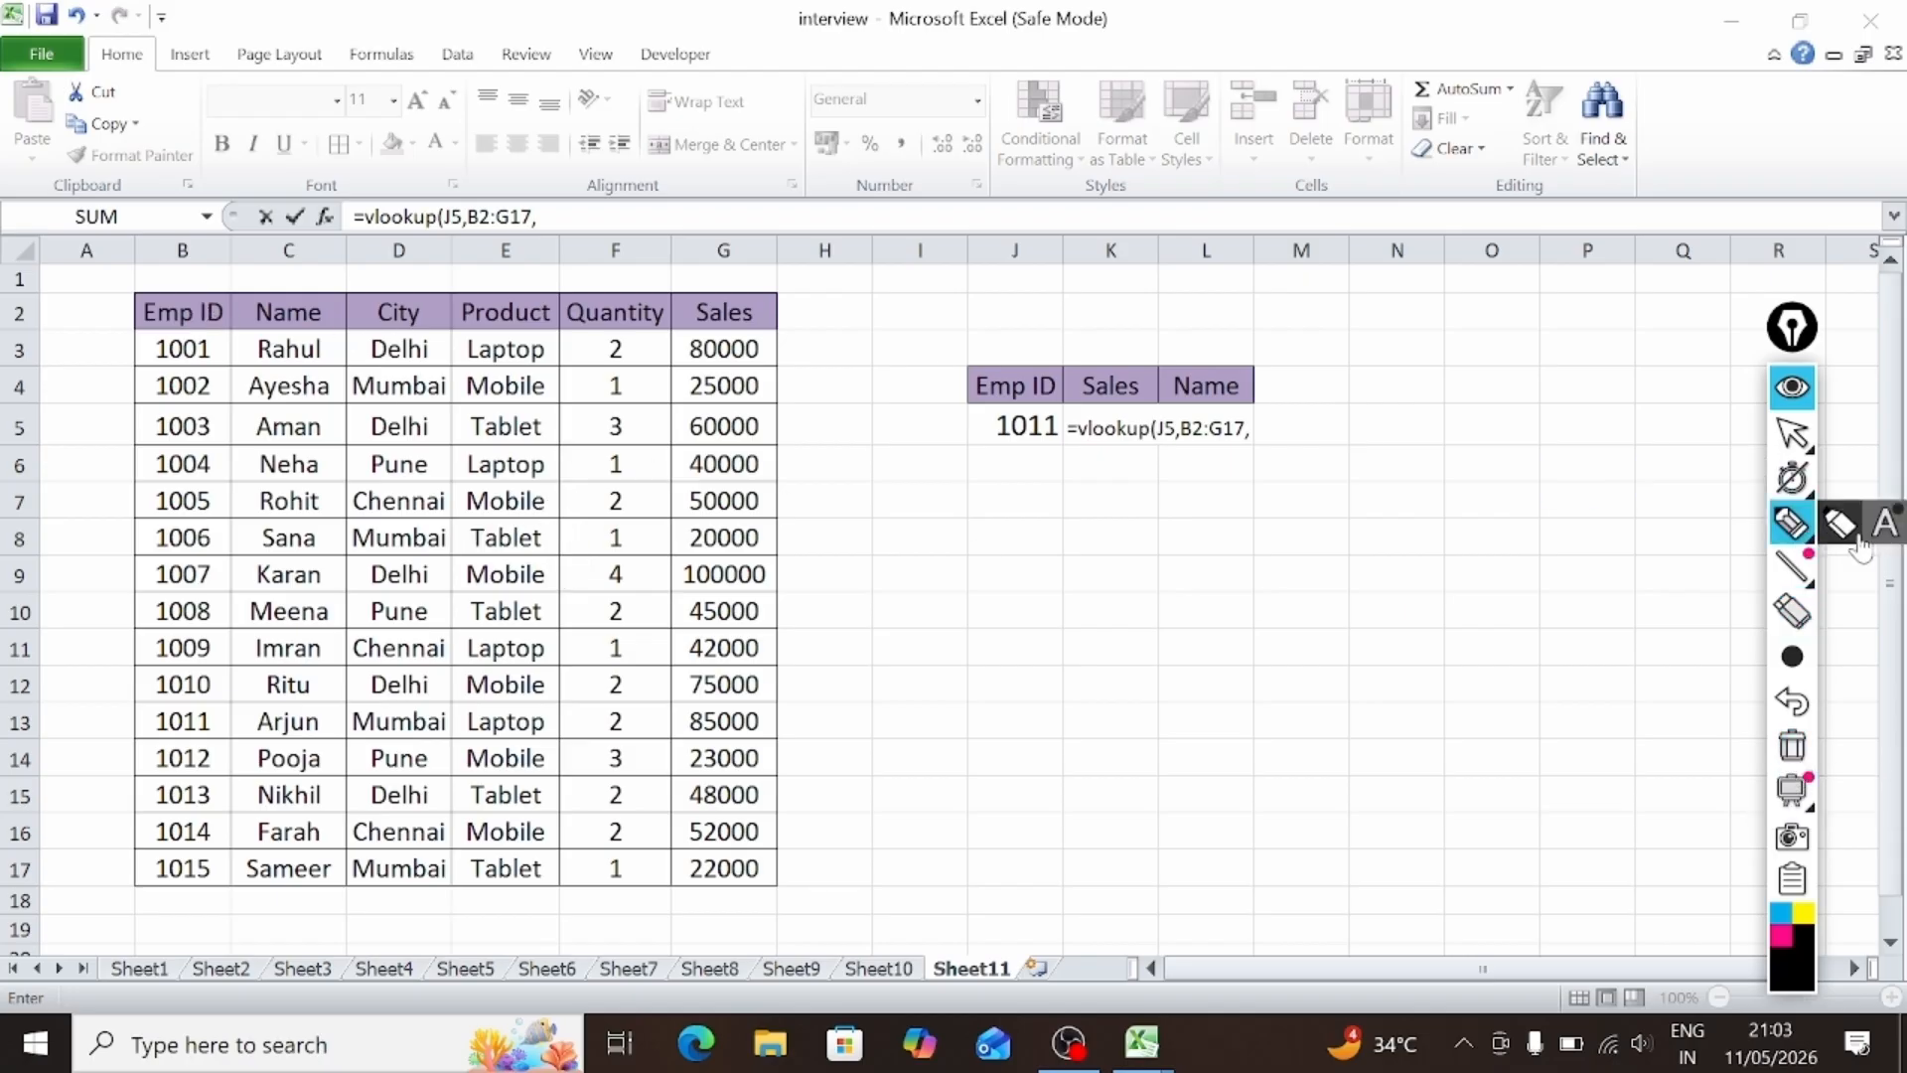
left_click(1793, 522)
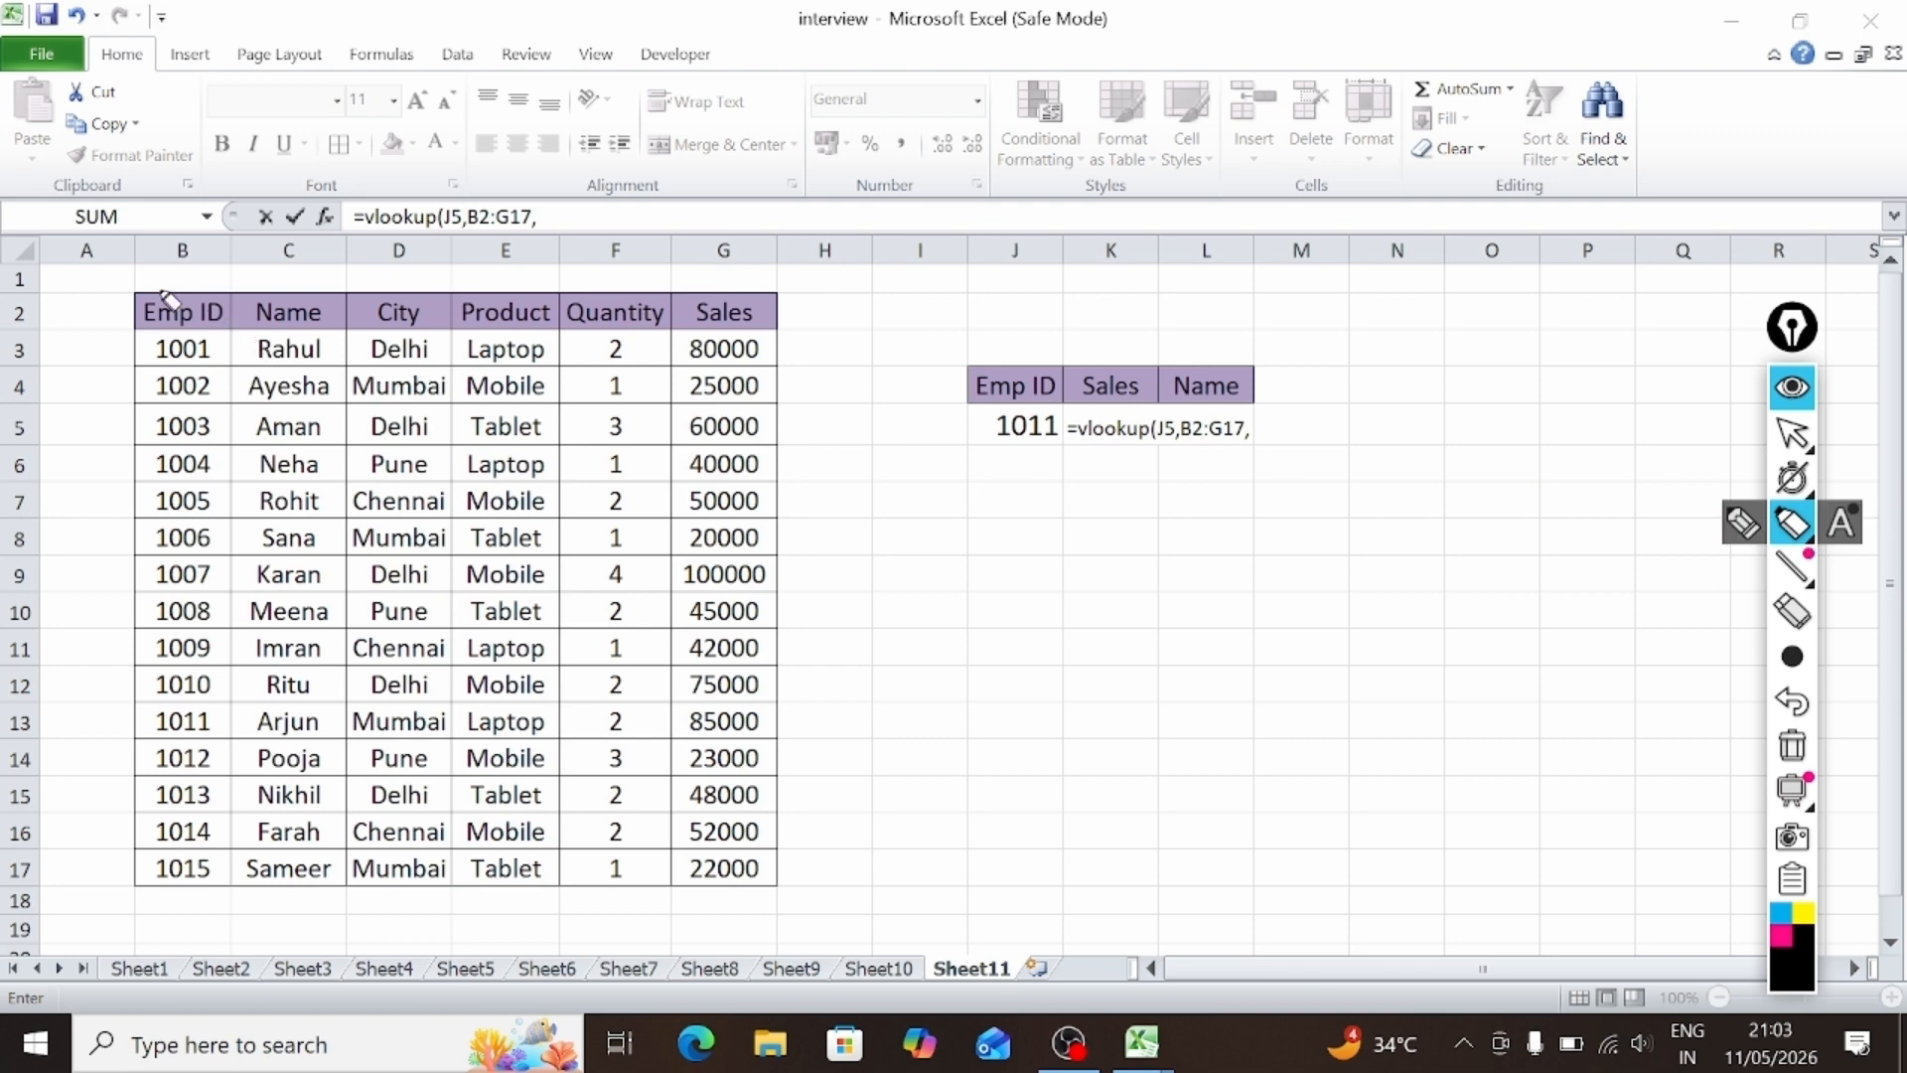
mouse_move(149, 290)
left_mouse_down()
mouse_move(685, 304)
mouse_move(747, 369)
mouse_move(747, 795)
mouse_move(723, 854)
mouse_move(318, 866)
mouse_move(167, 839)
mouse_move(208, 458)
mouse_move(190, 300)
left_mouse_up()
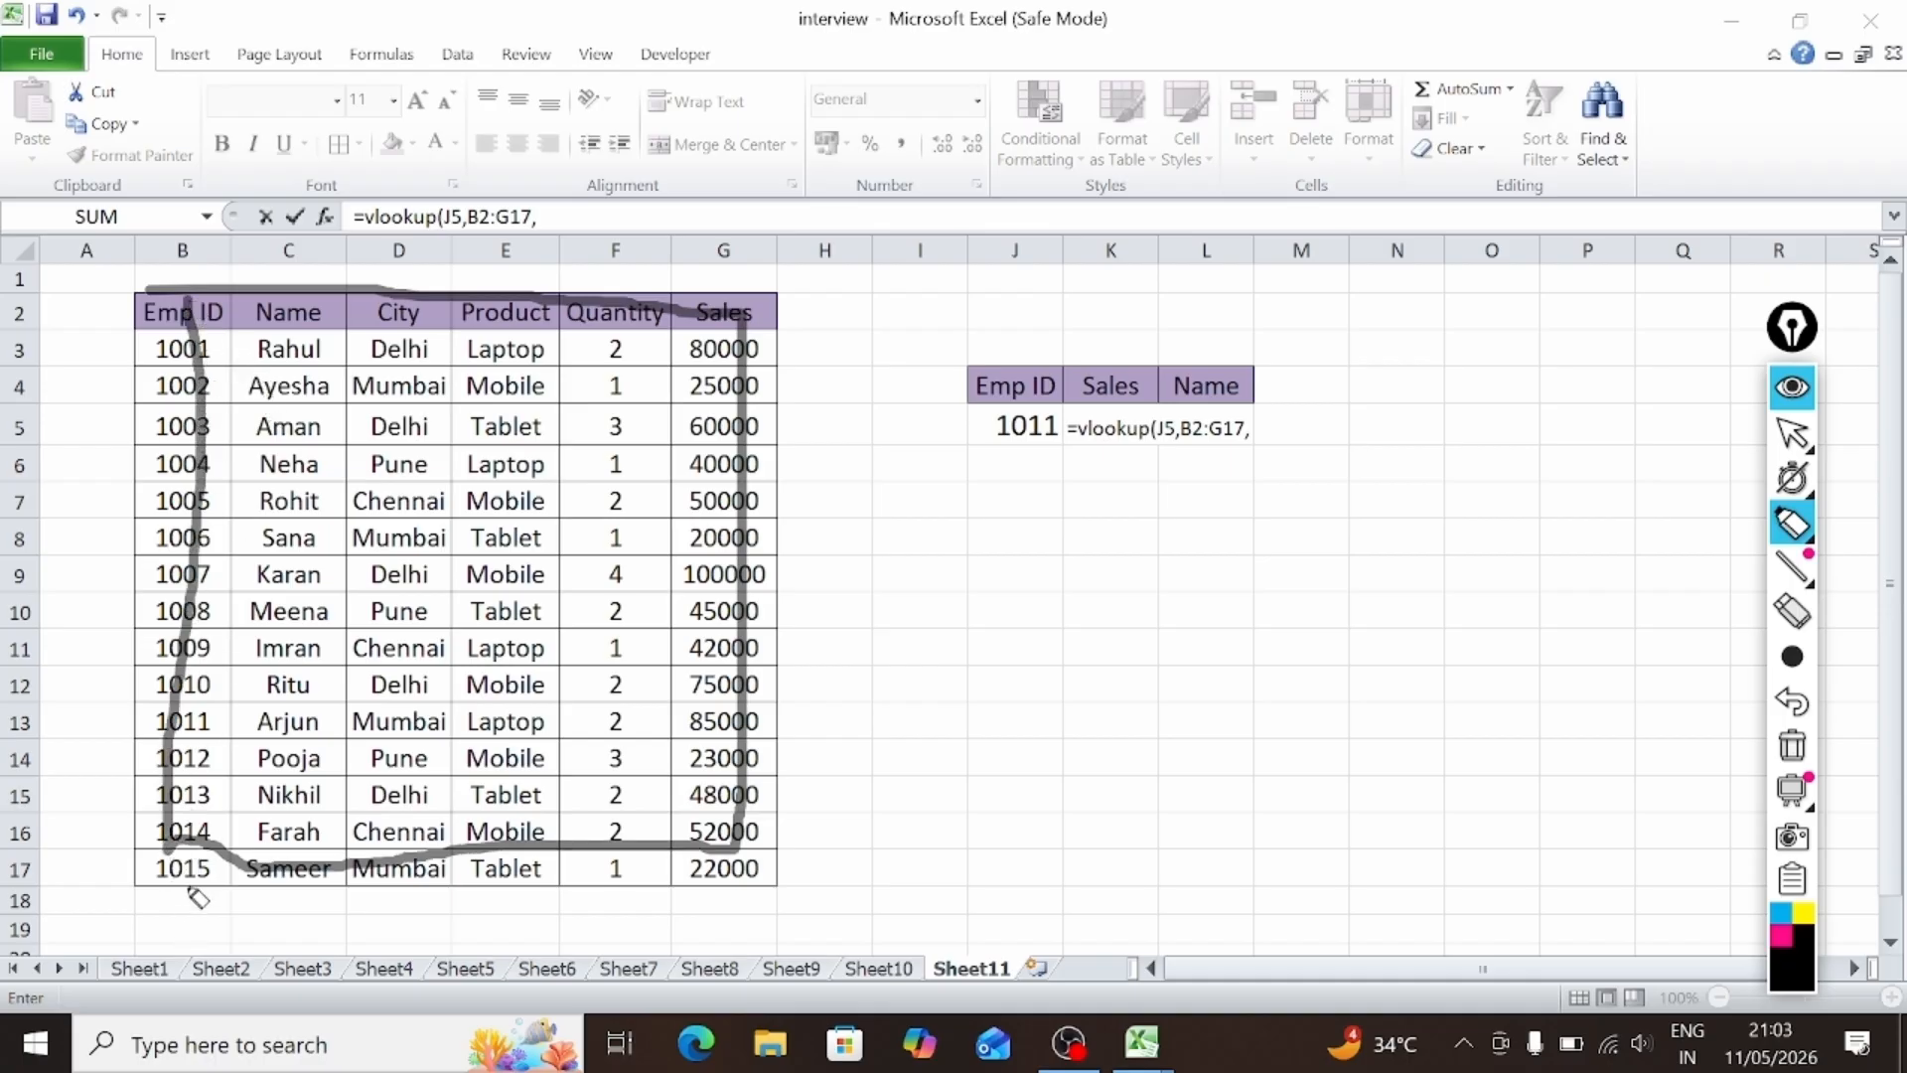
Step: Number the employee table's columns 1 to 6 by hand beneath the last row, and return to the unfinished K5 formula
mouse_move(187, 893)
left_mouse_down()
mouse_move(188, 929)
mouse_move(320, 939)
mouse_move(397, 904)
mouse_move(422, 973)
left_mouse_up()
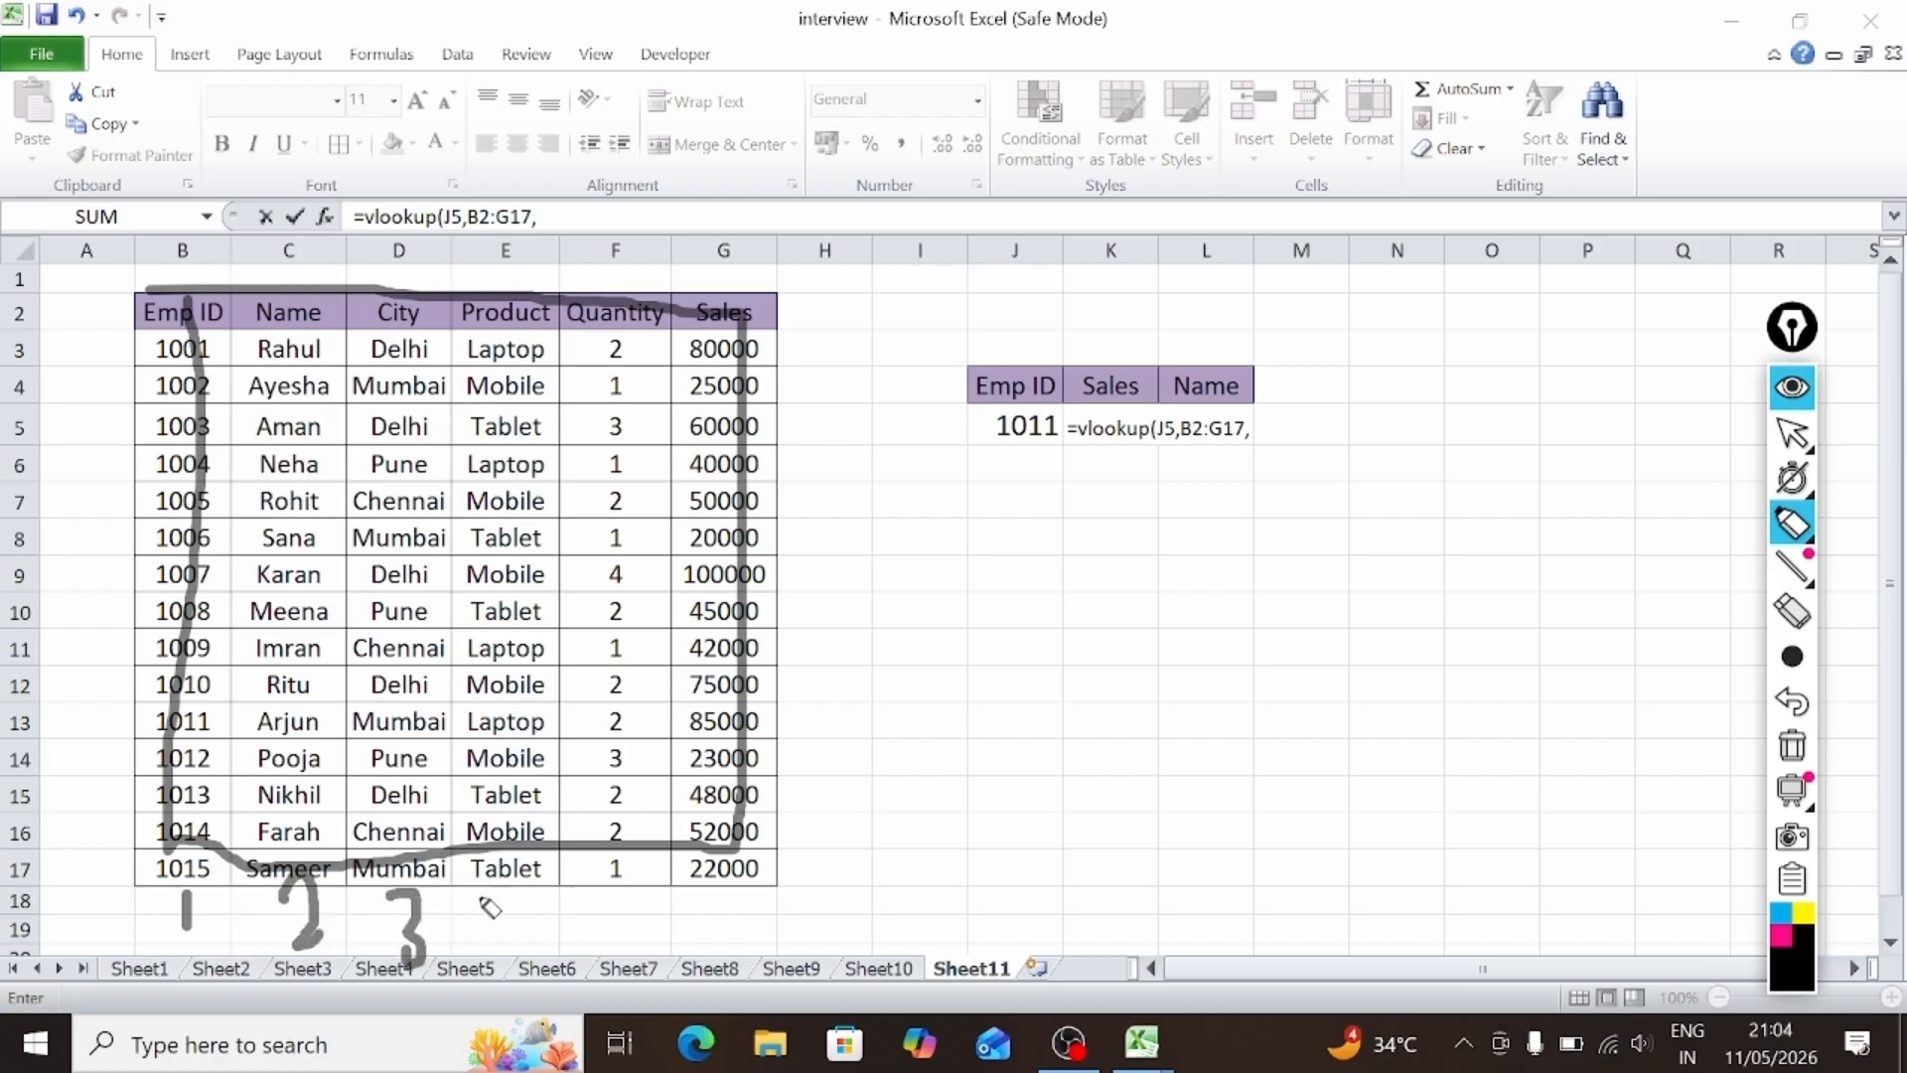
mouse_move(479, 894)
left_mouse_down()
mouse_move(527, 912)
mouse_move(539, 949)
left_mouse_up()
mouse_move(613, 886)
left_mouse_down()
mouse_move(596, 983)
mouse_move(640, 949)
mouse_move(623, 1018)
left_mouse_up()
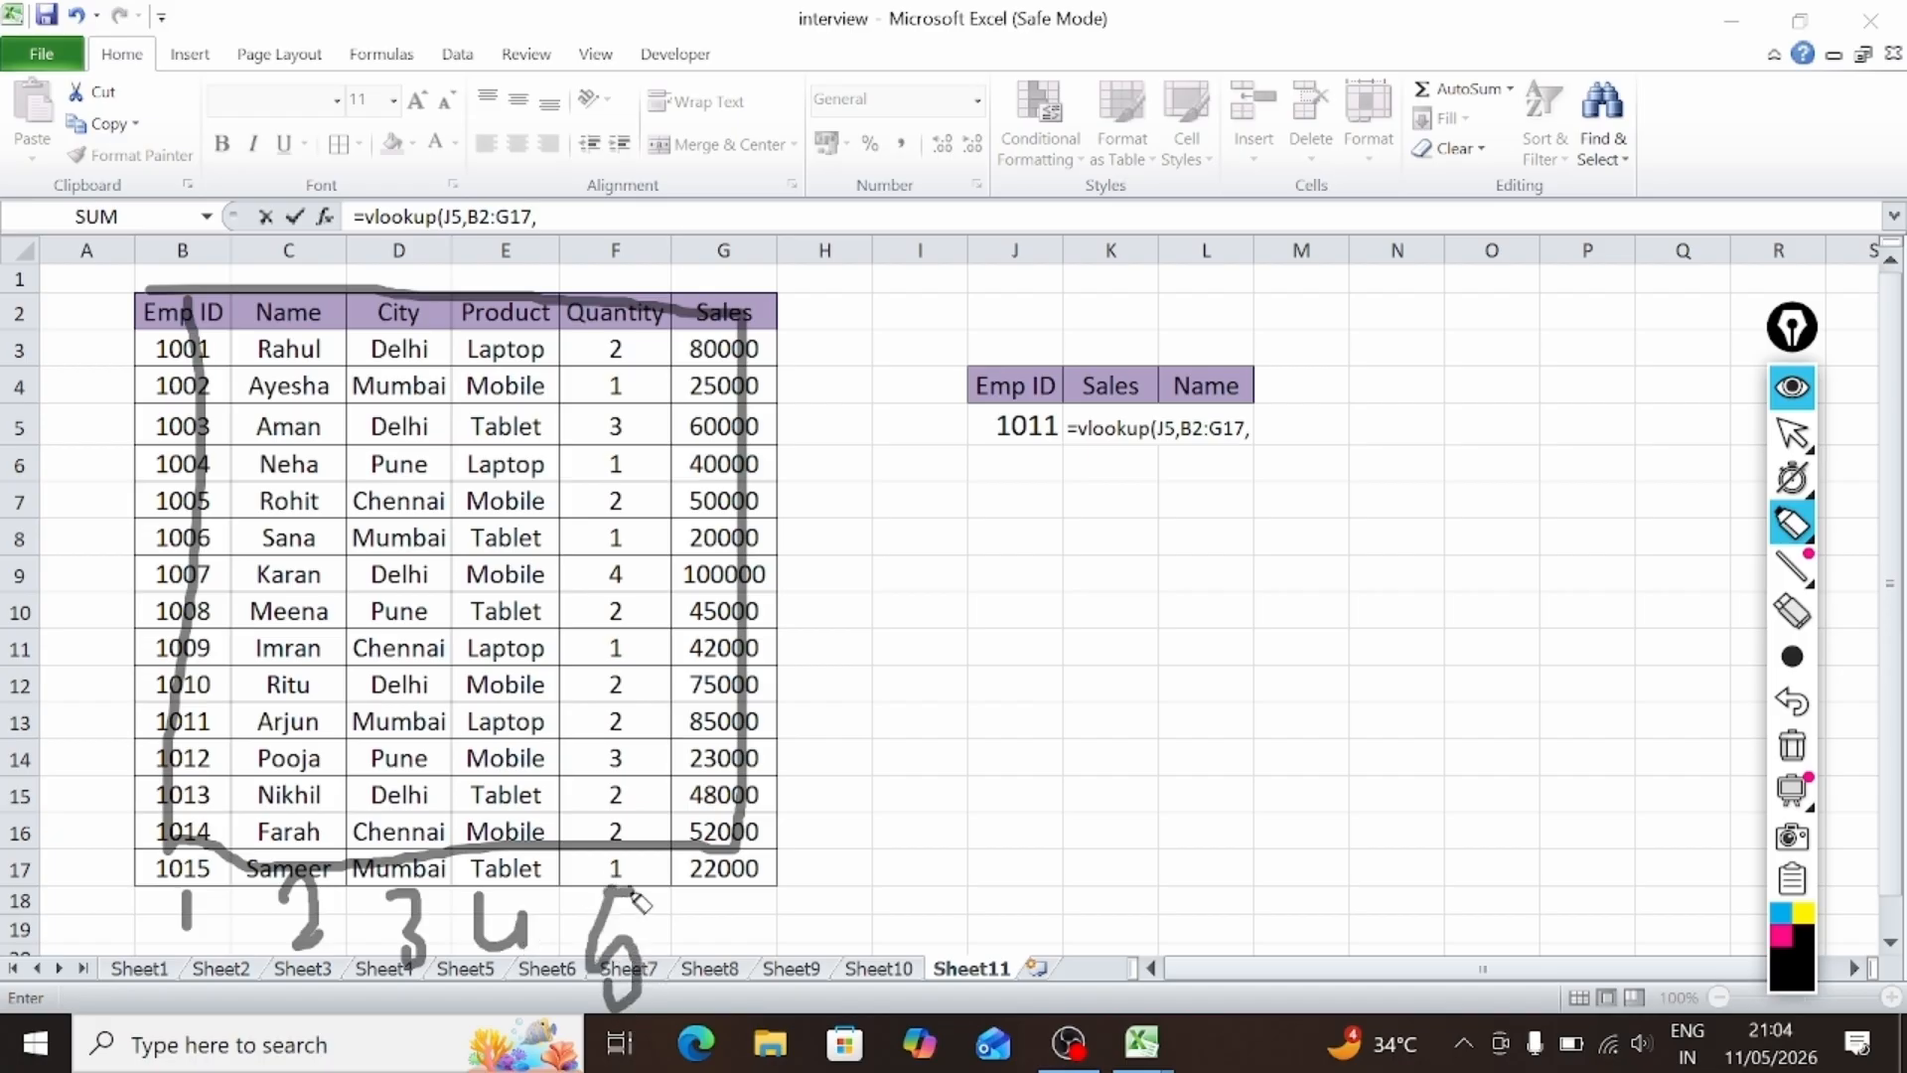
mouse_move(739, 899)
left_mouse_down()
mouse_move(744, 945)
mouse_move(723, 908)
left_mouse_up()
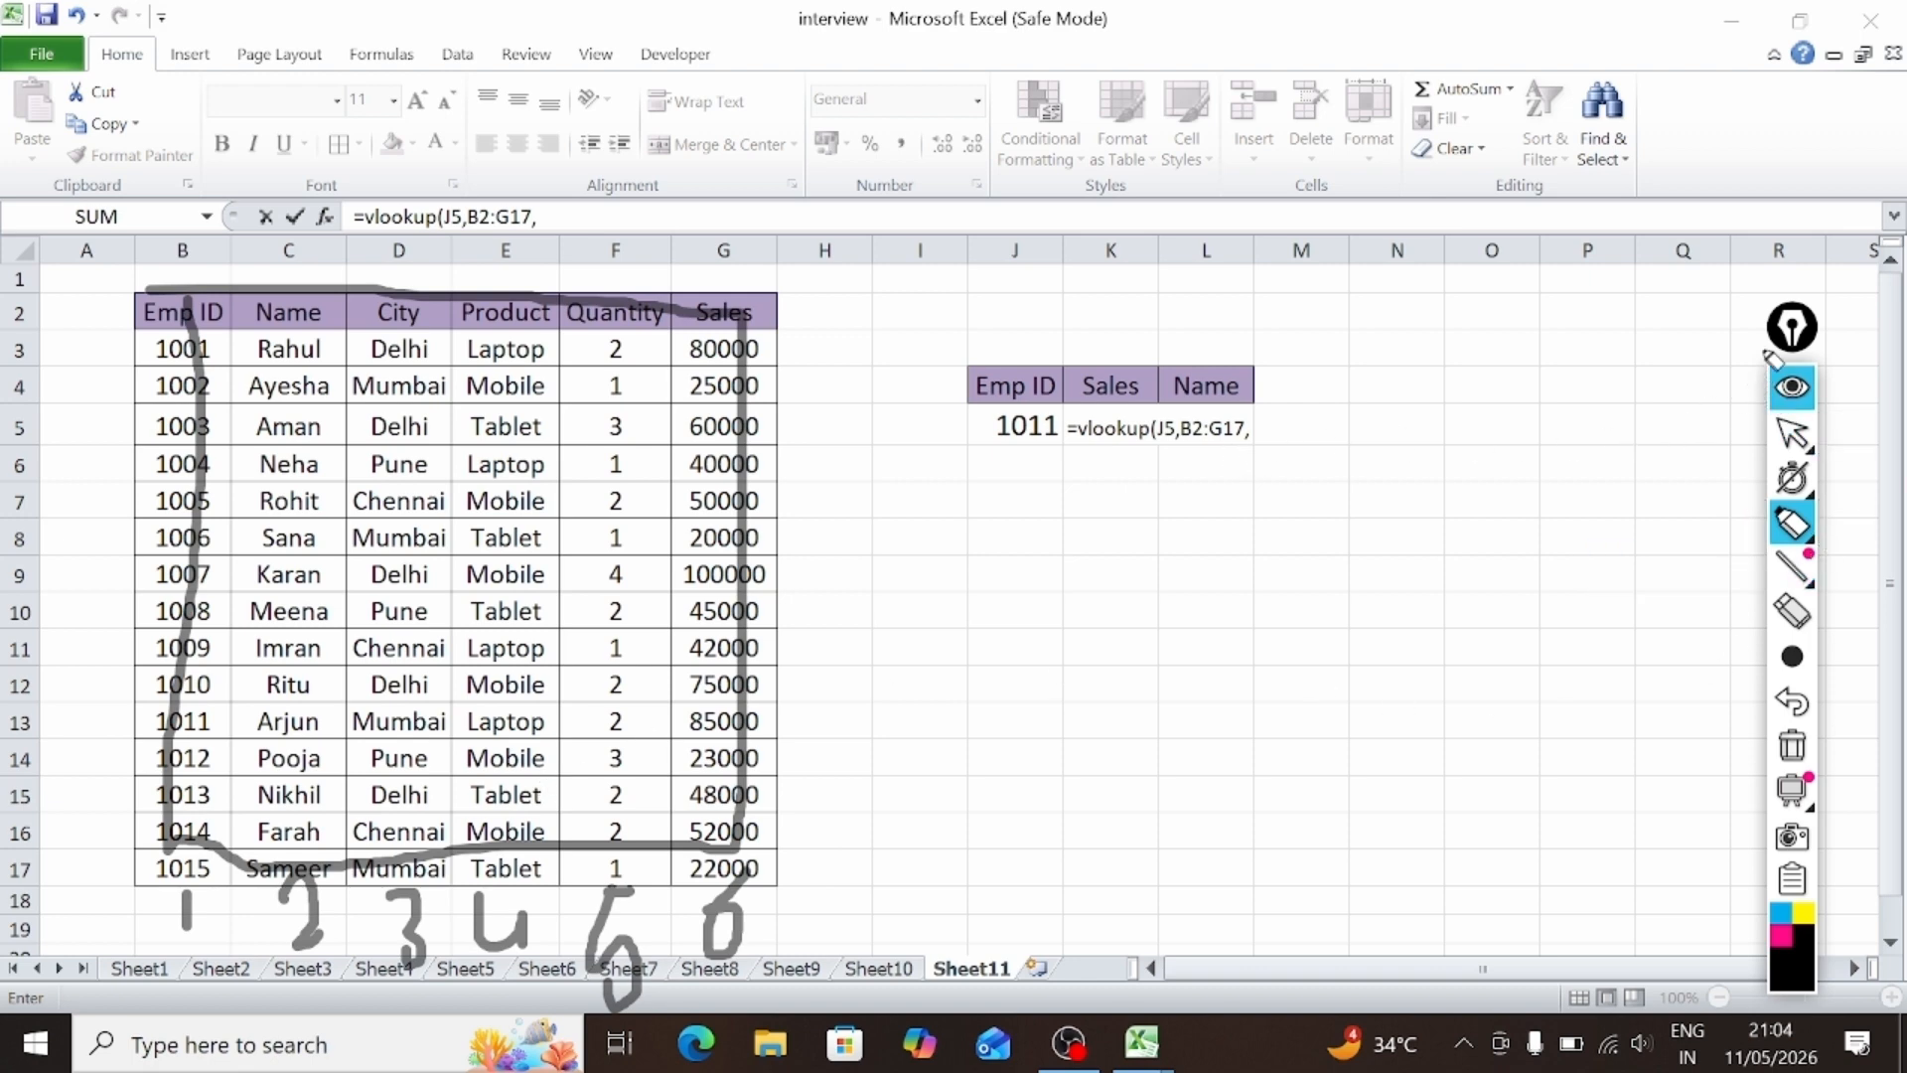
left_click(1794, 389)
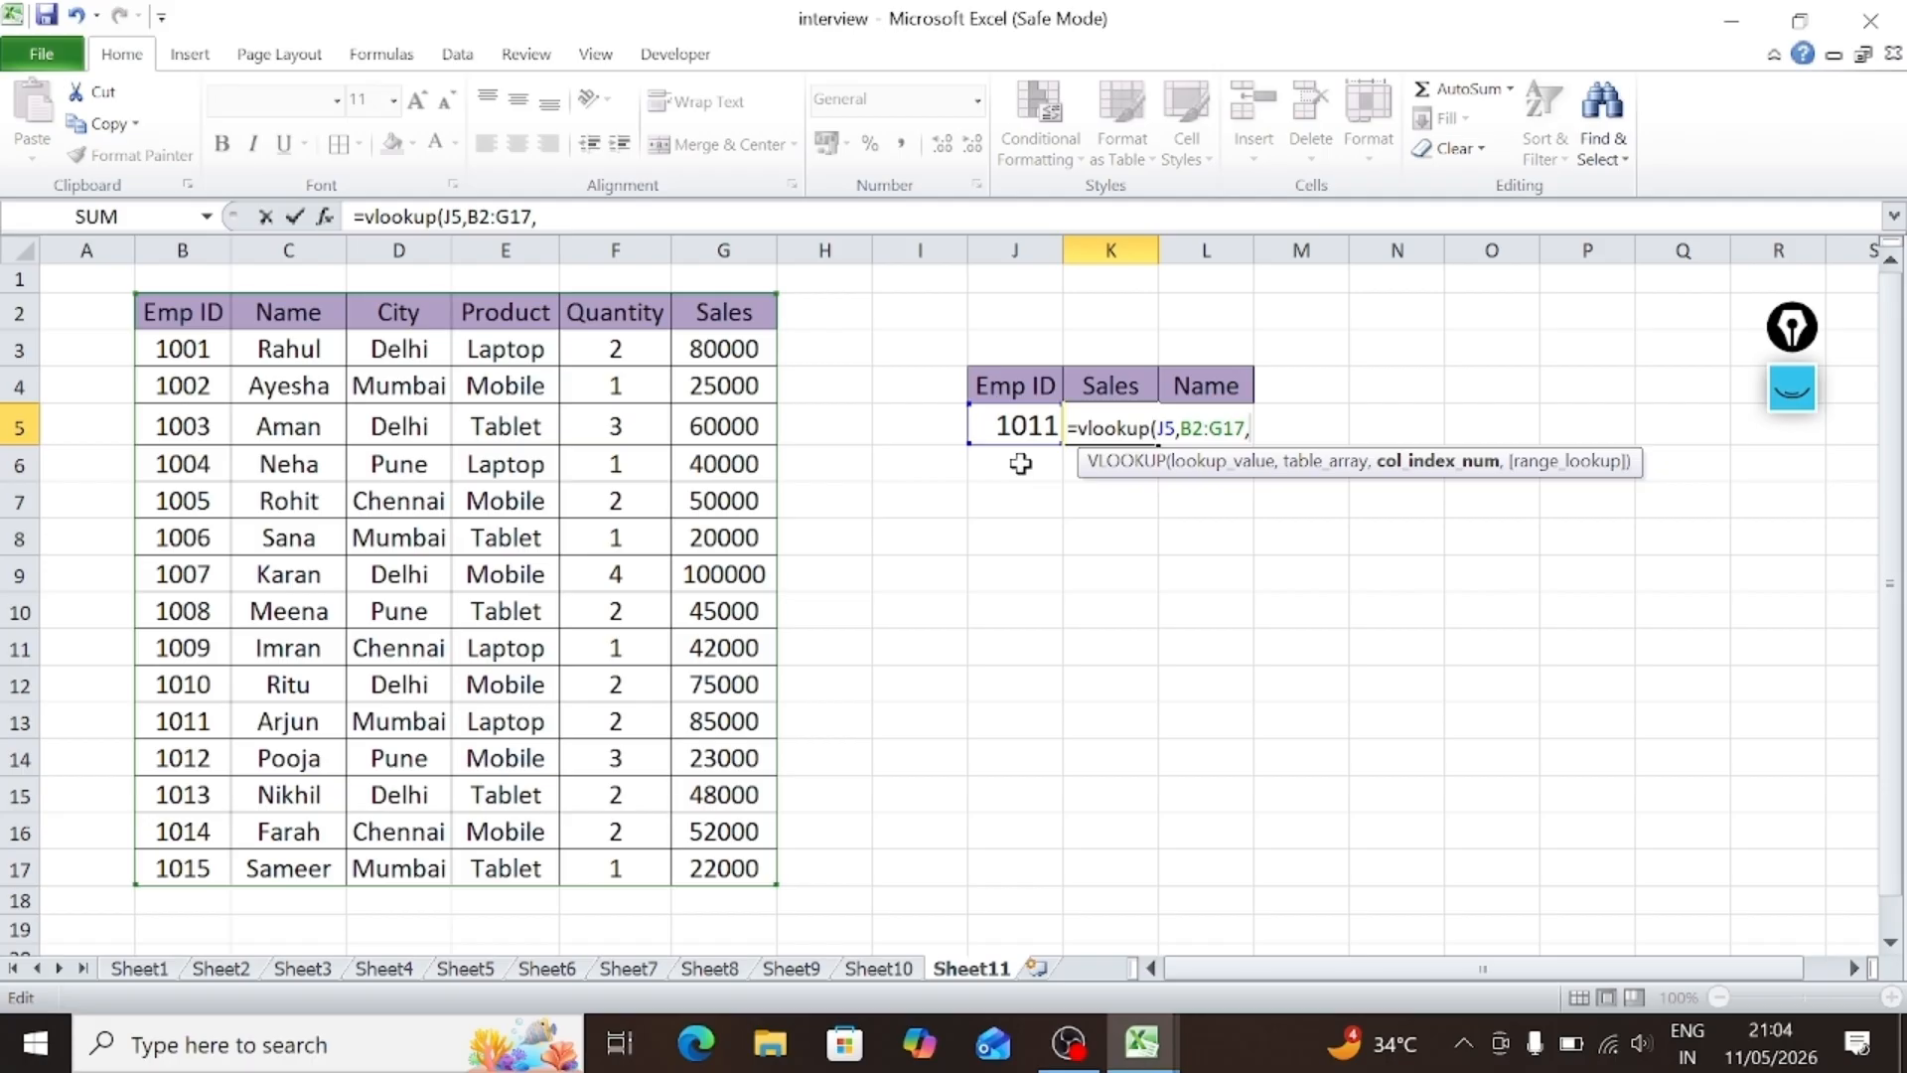
Step: Complete the K5 VLOOKUP with column index 6 and an exact match, replacing the FALSE argument with 0
type("6,")
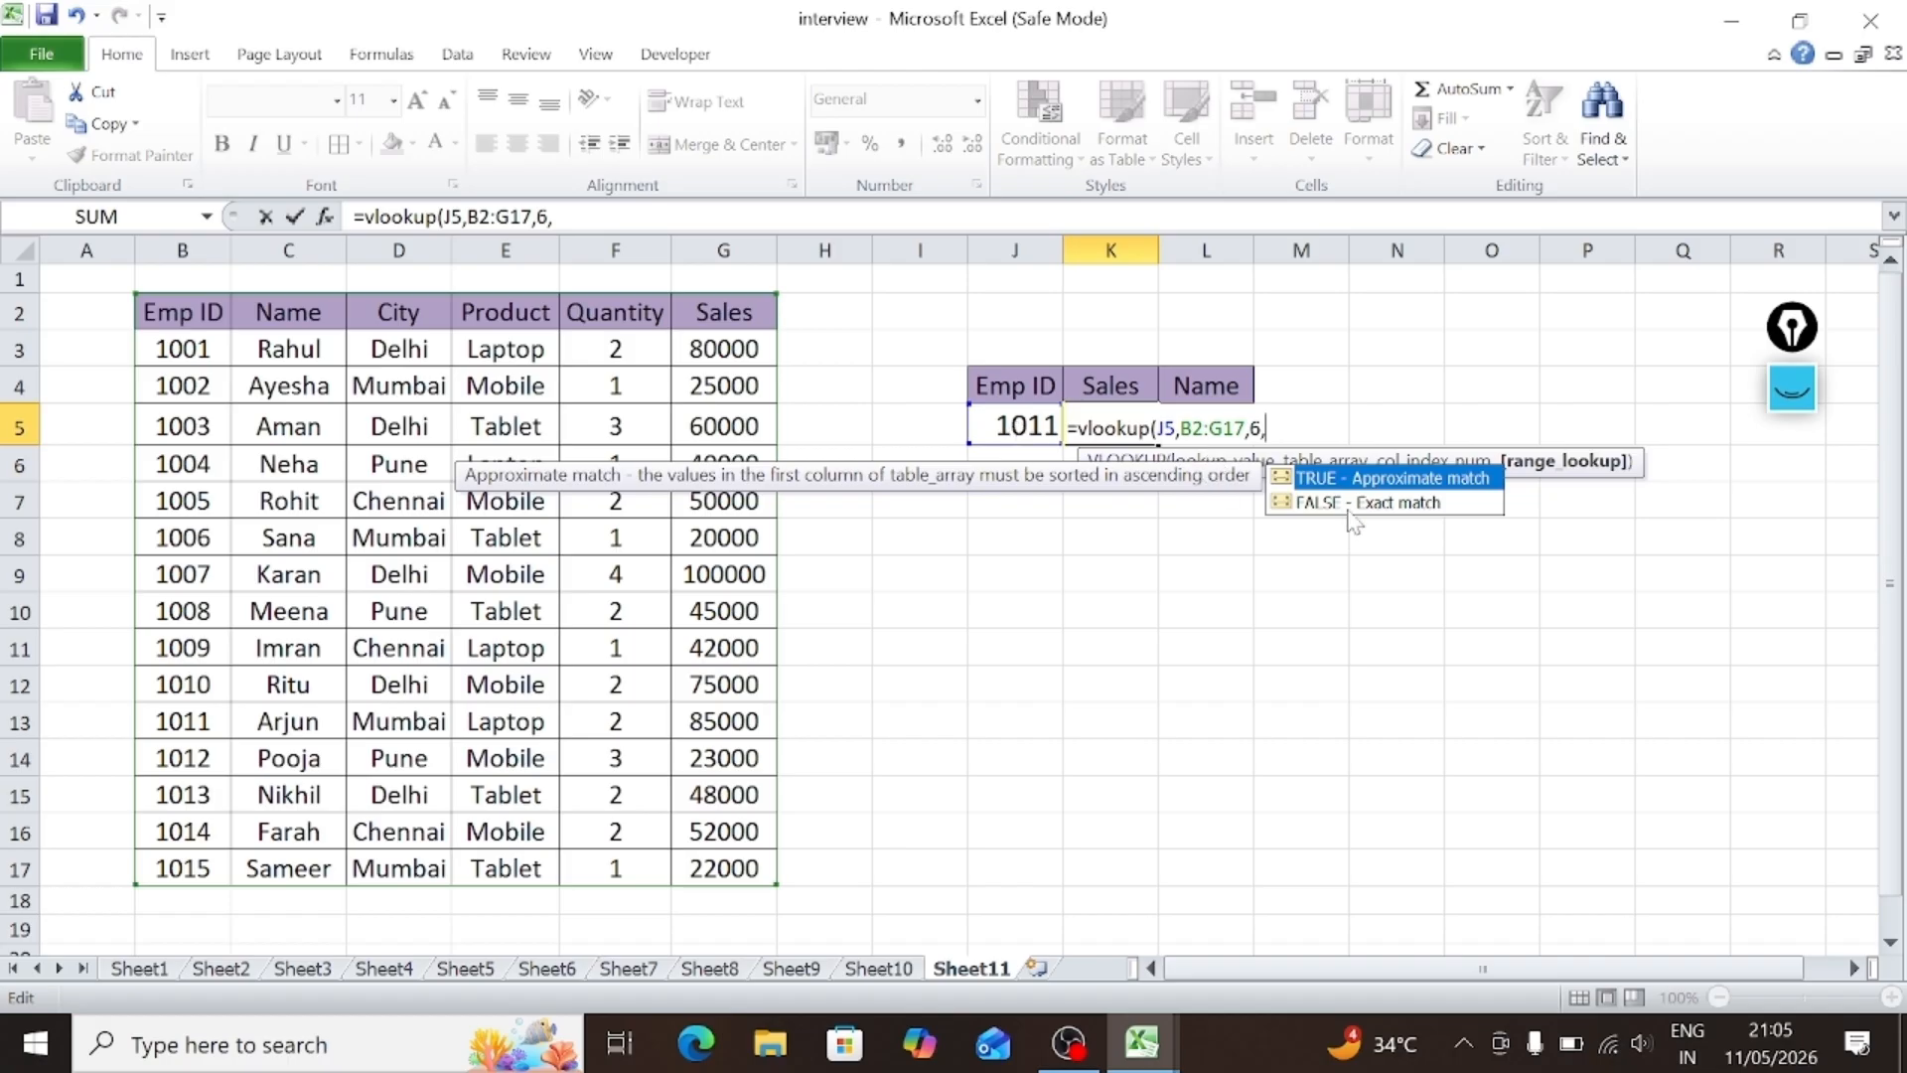
double_click(1377, 503)
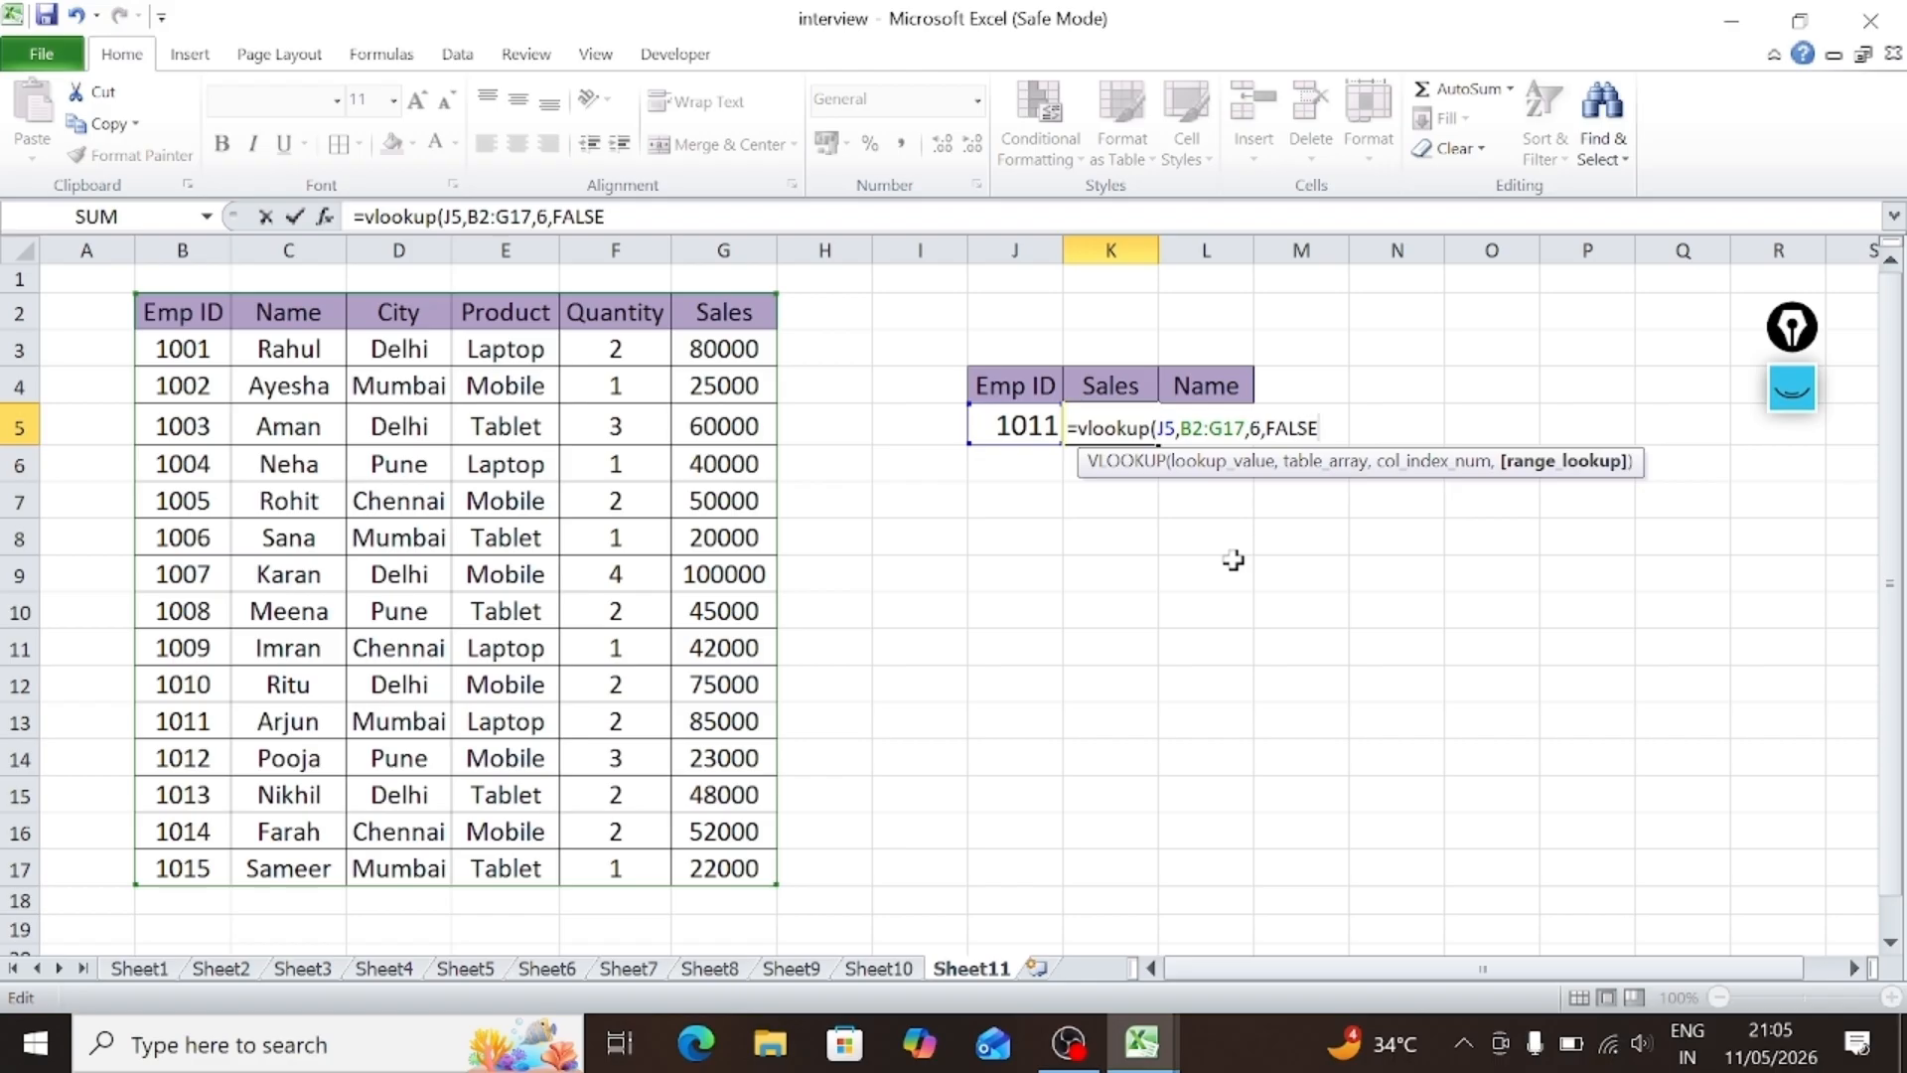
key("BackSpace")
key("BackSpace")
key("BackSpace")
key("BackSpace")
key("BackSpace")
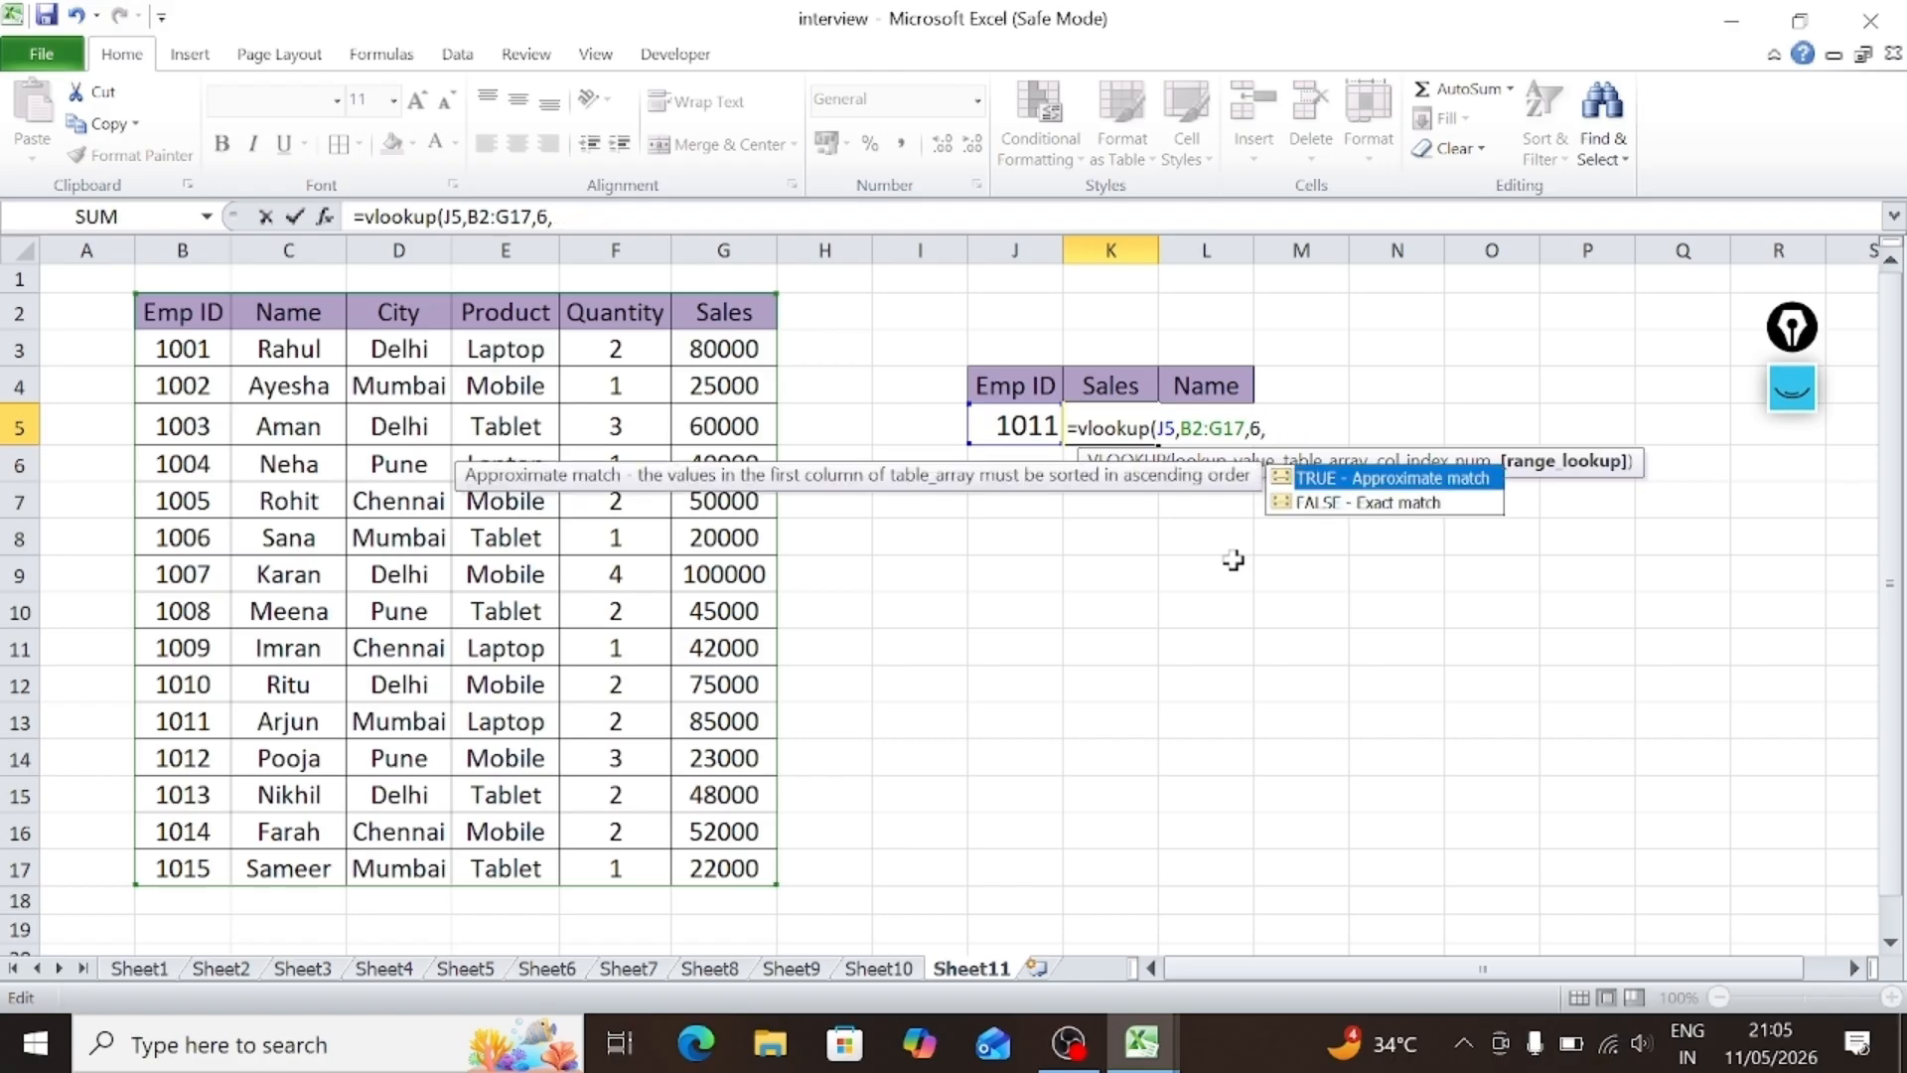
type("0")
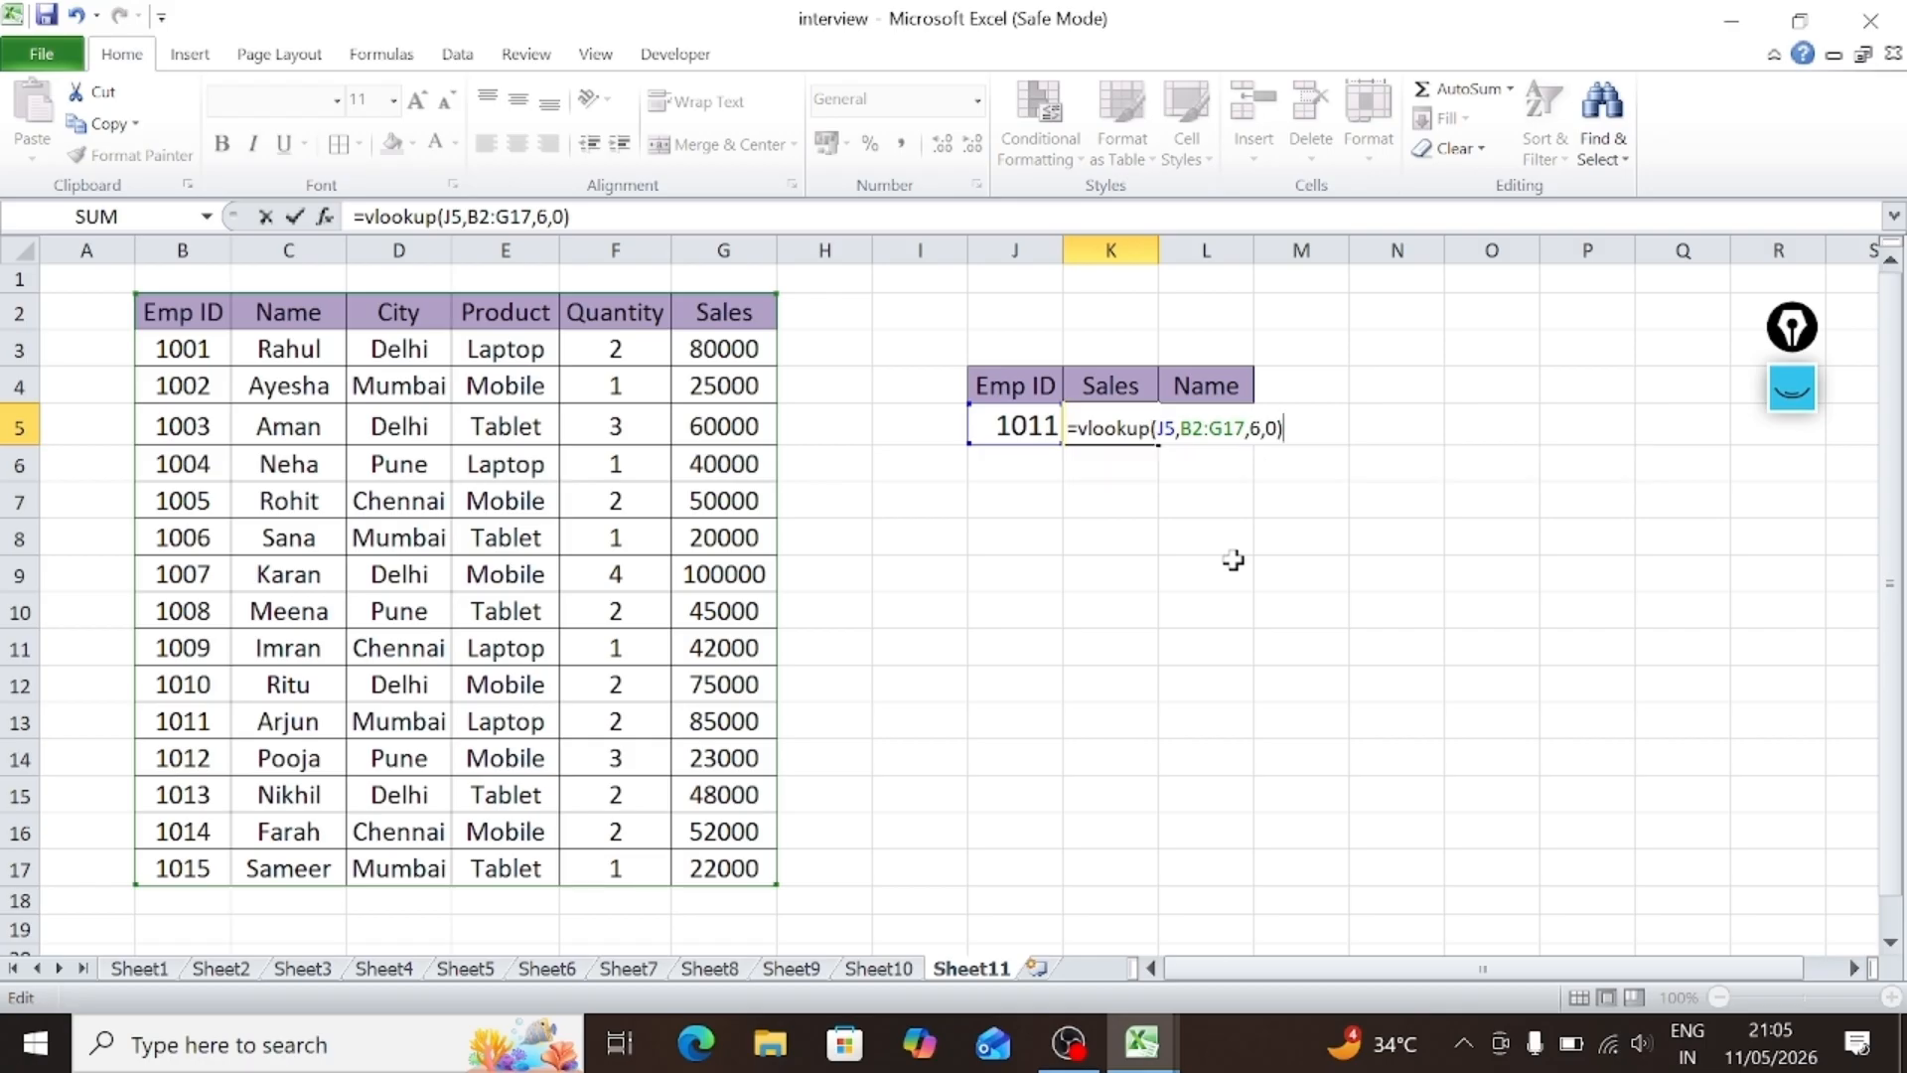
key("Return")
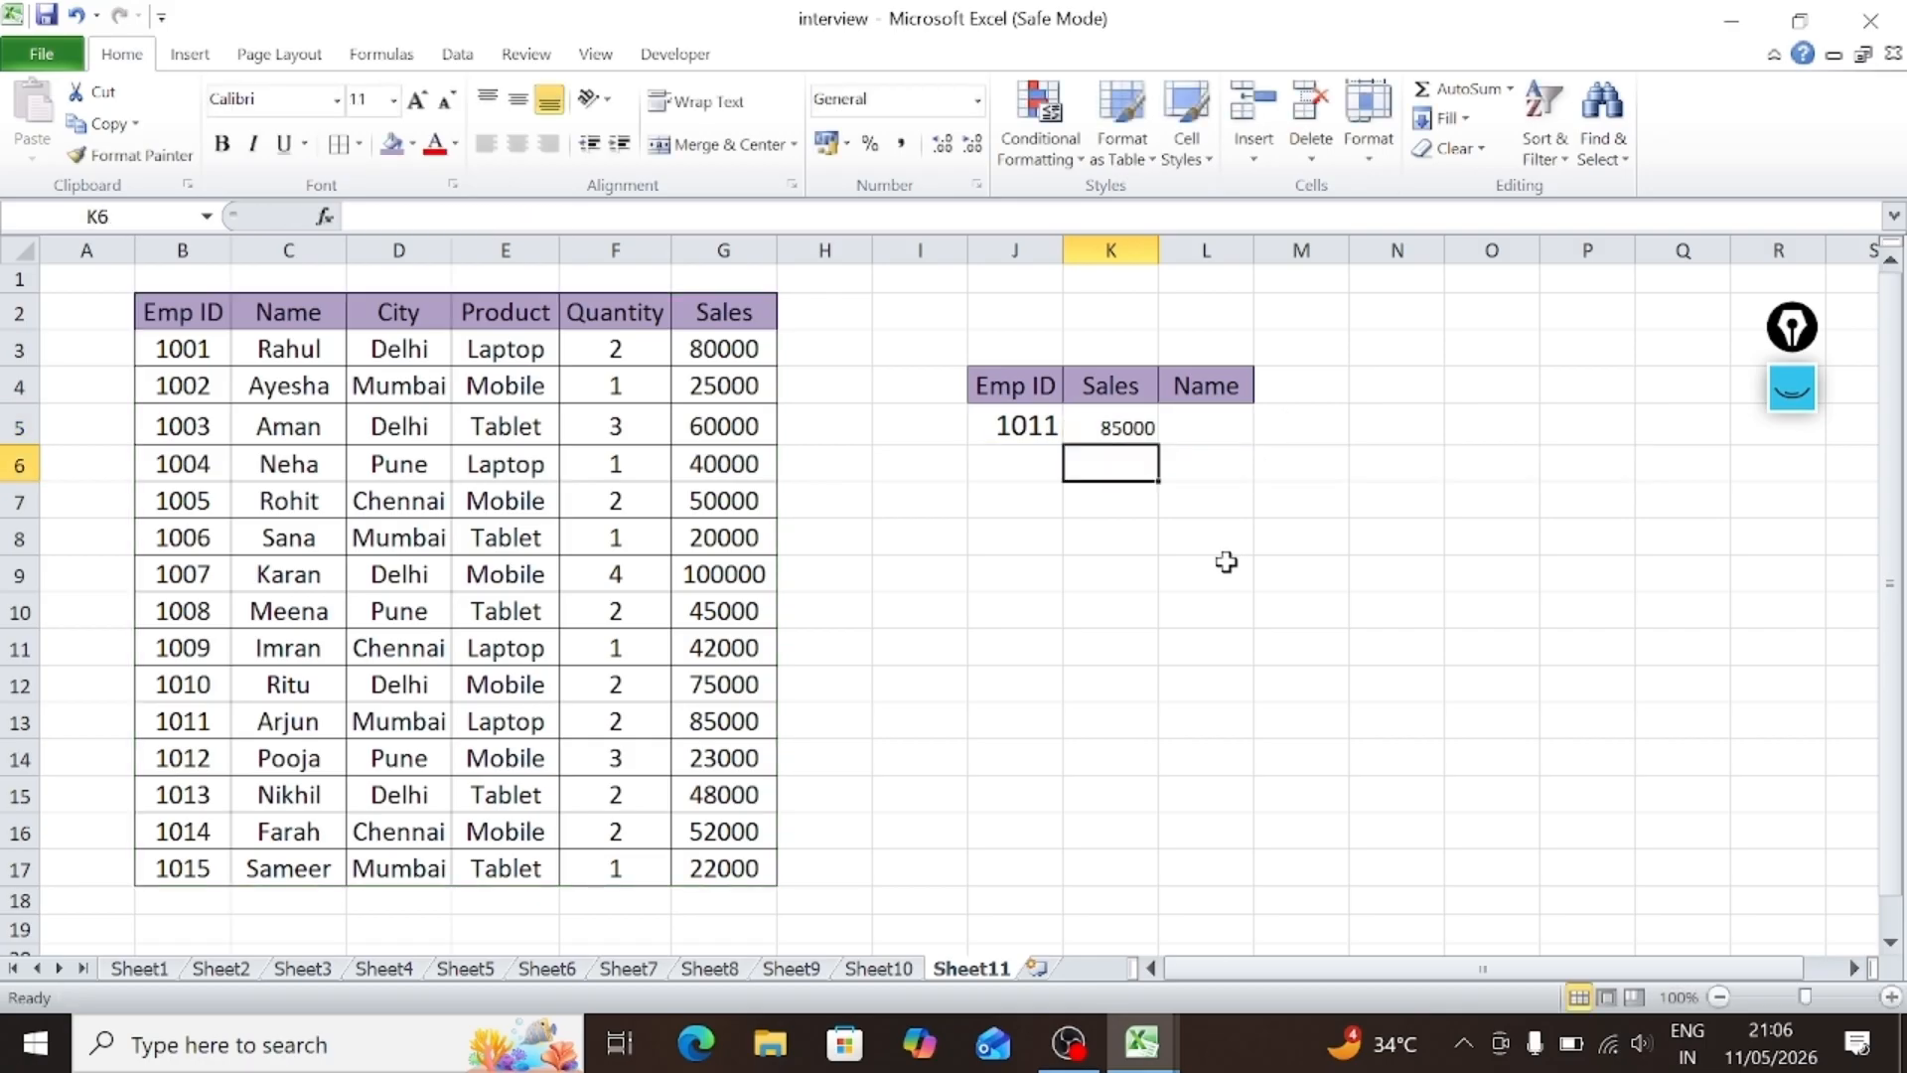
Step: Check the K5 lookup formula and its result against the Emp ID in J5 and the matching table row at B13
left_click(1005, 437)
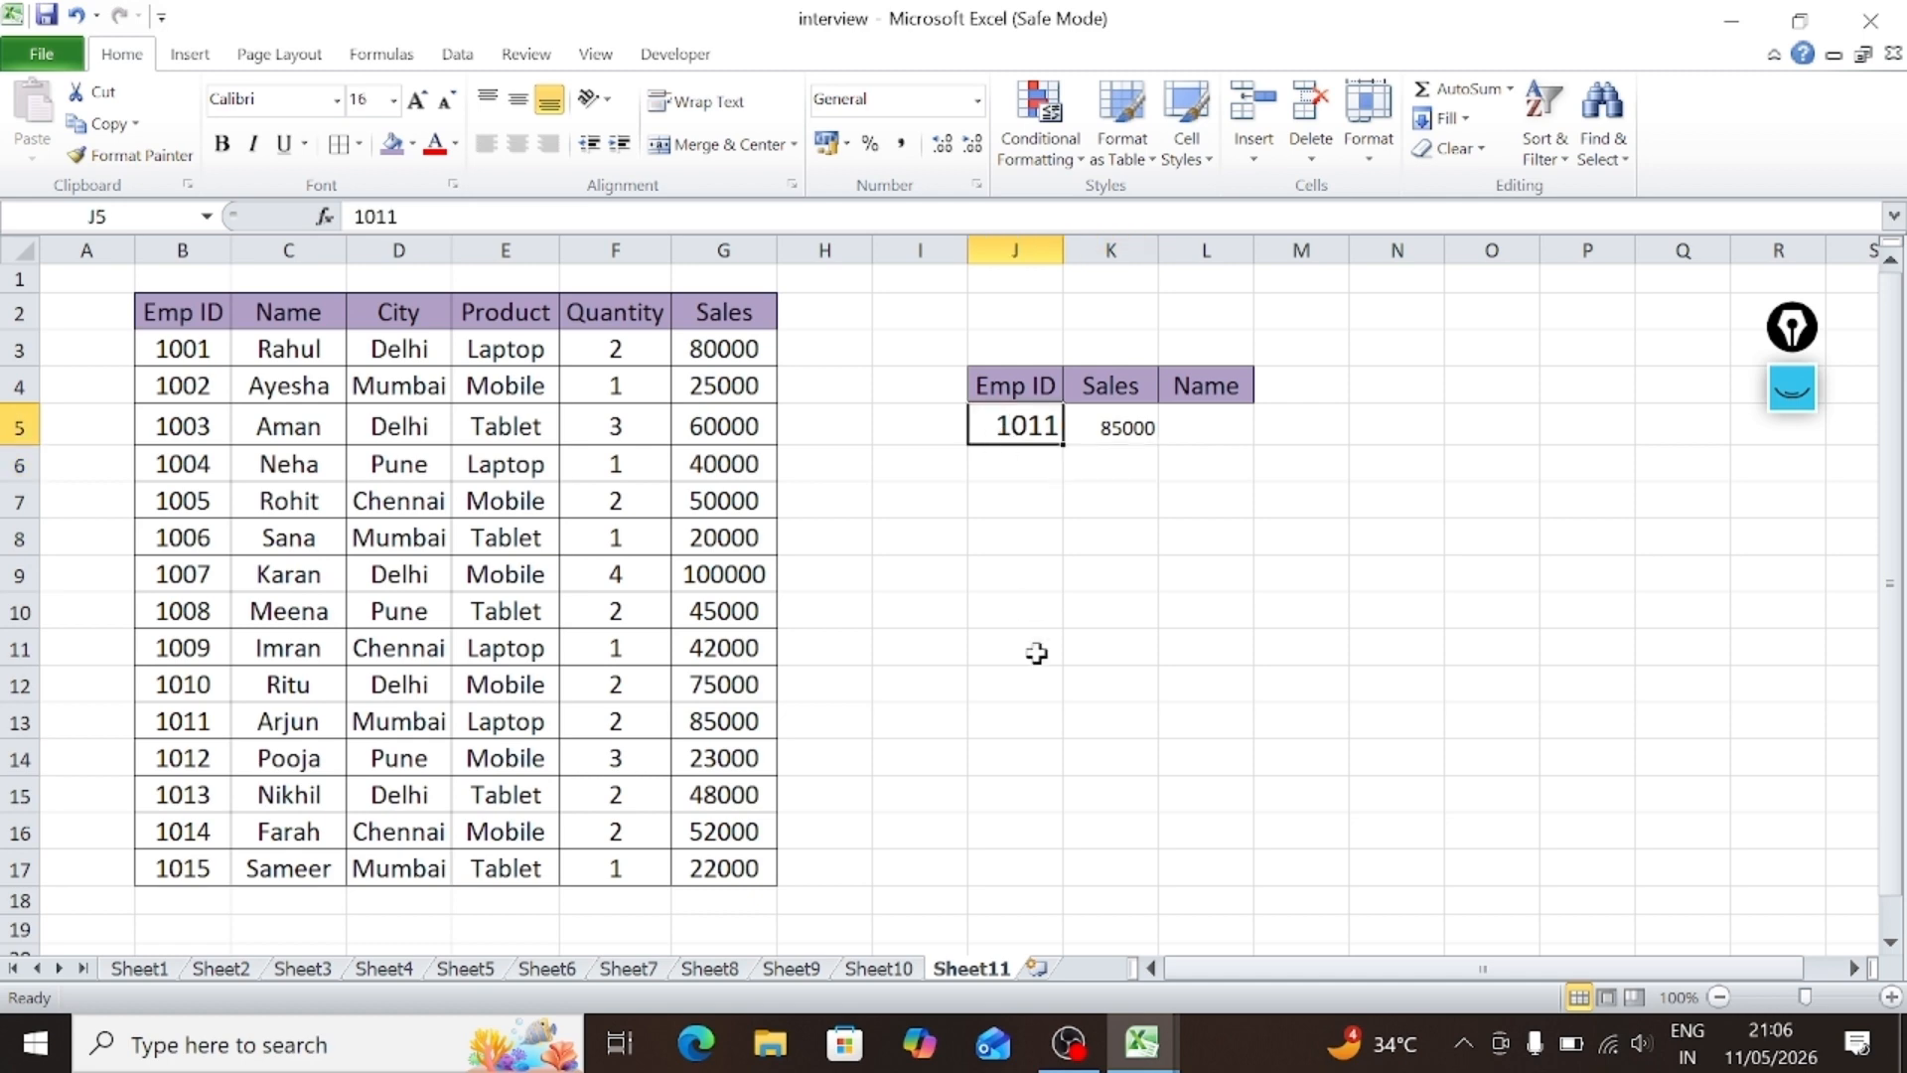
left_click(1128, 429)
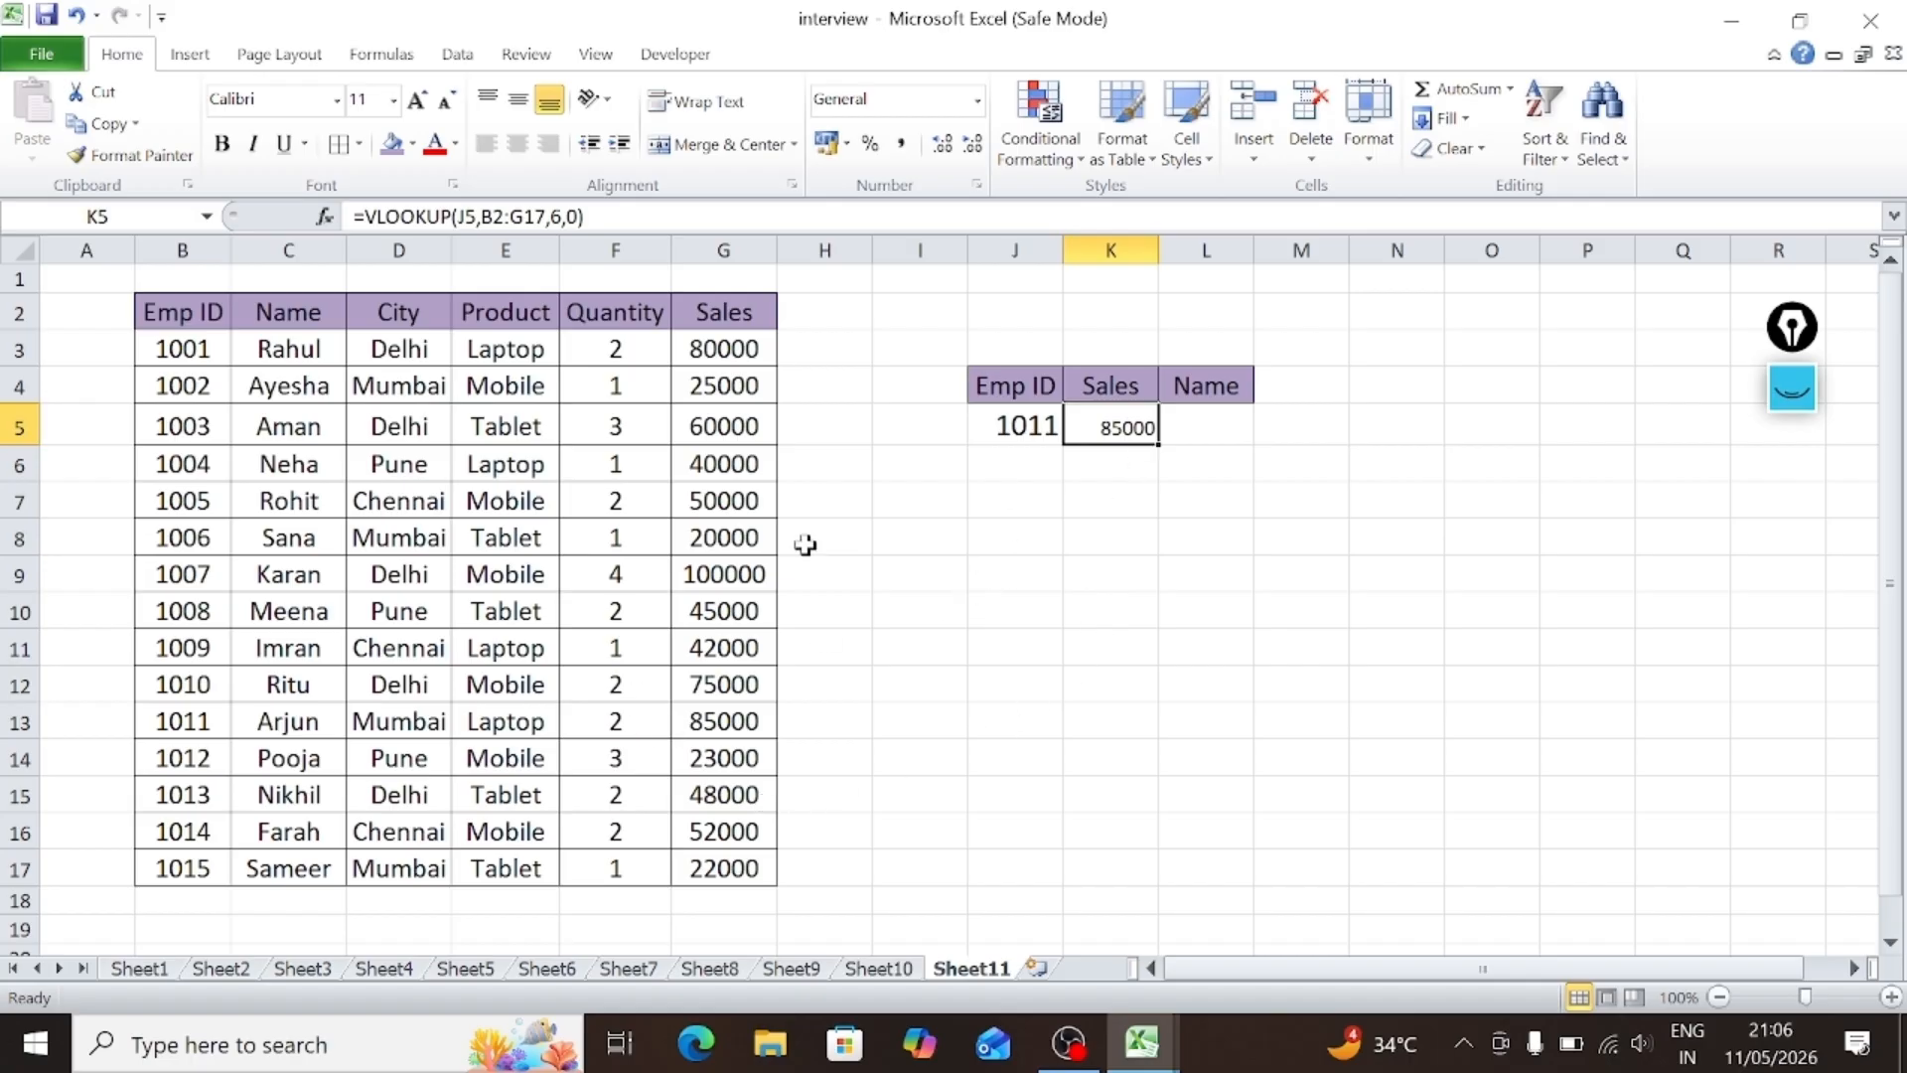
left_click(157, 722)
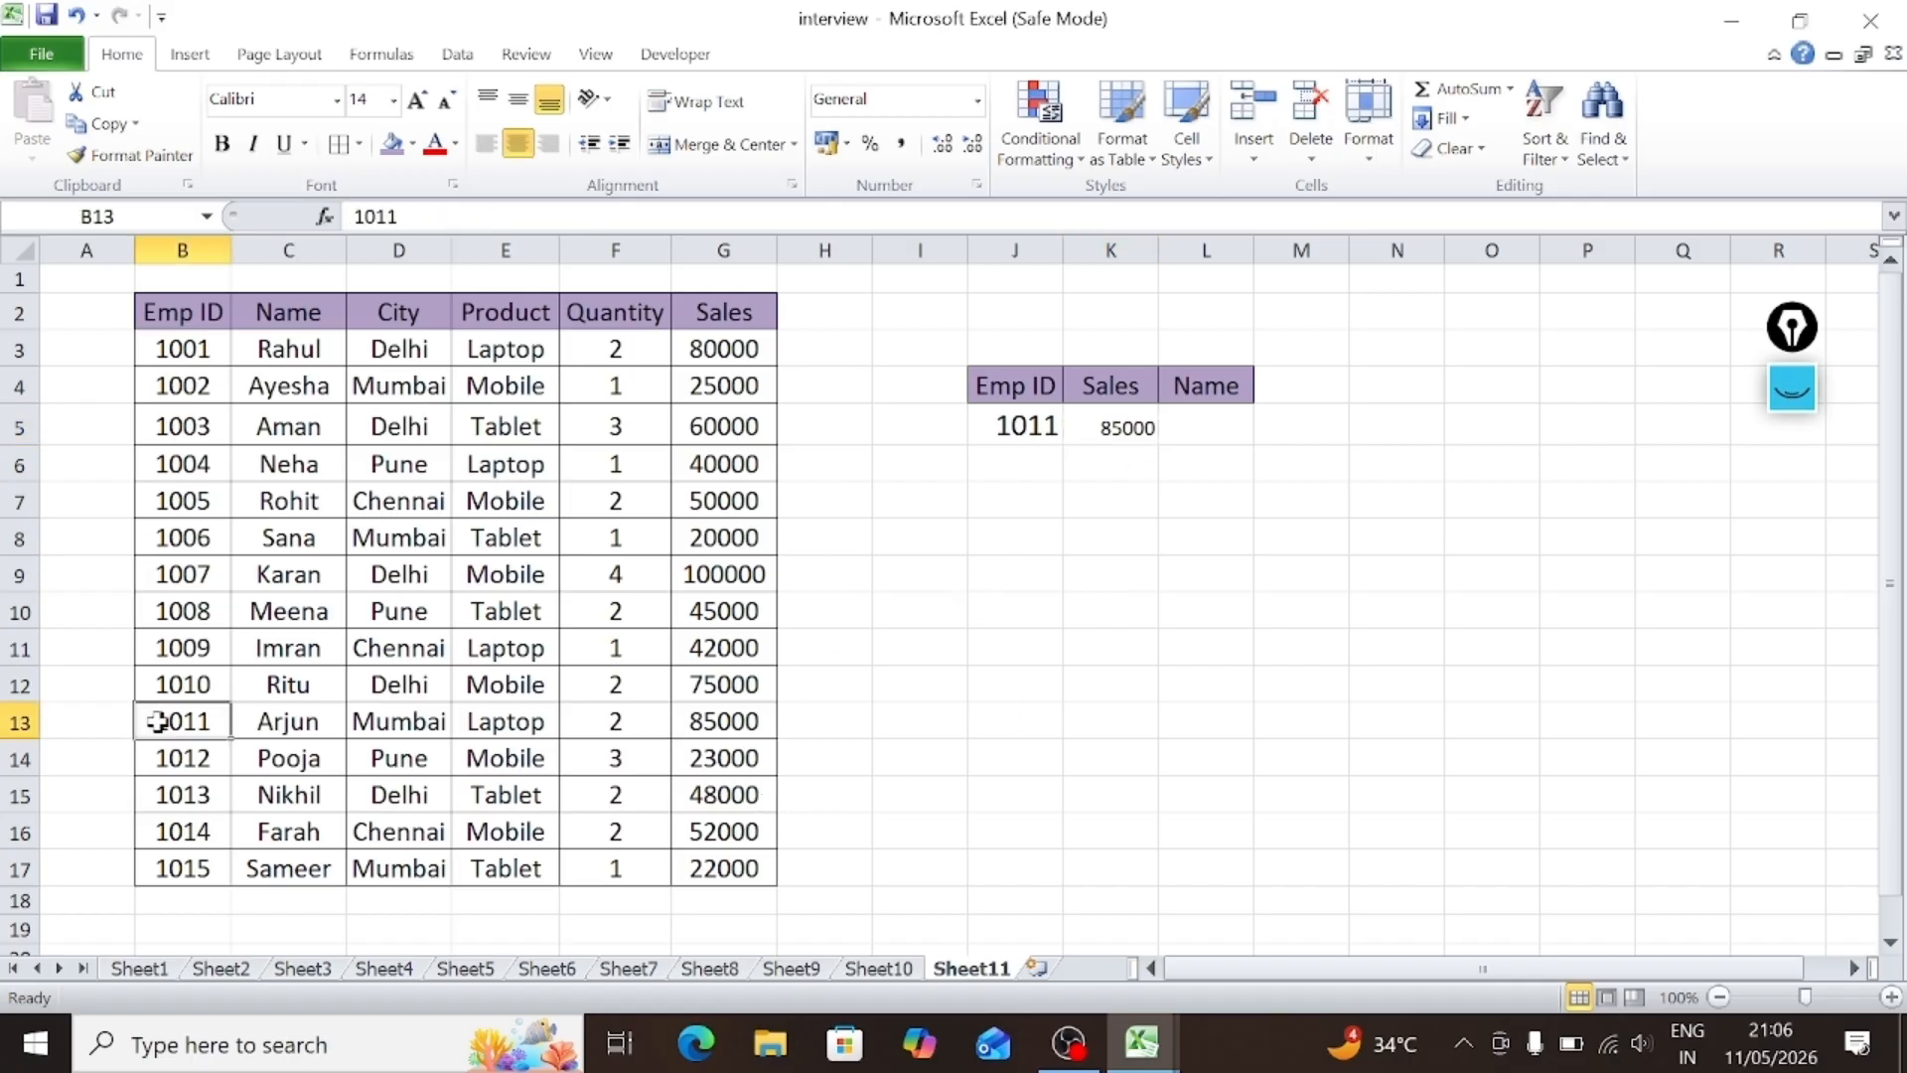
Step: Examine the employee record across row 13 and the lookup ID in cell J5
key("Right")
key("Right")
key("Right")
key("Right")
key("Right")
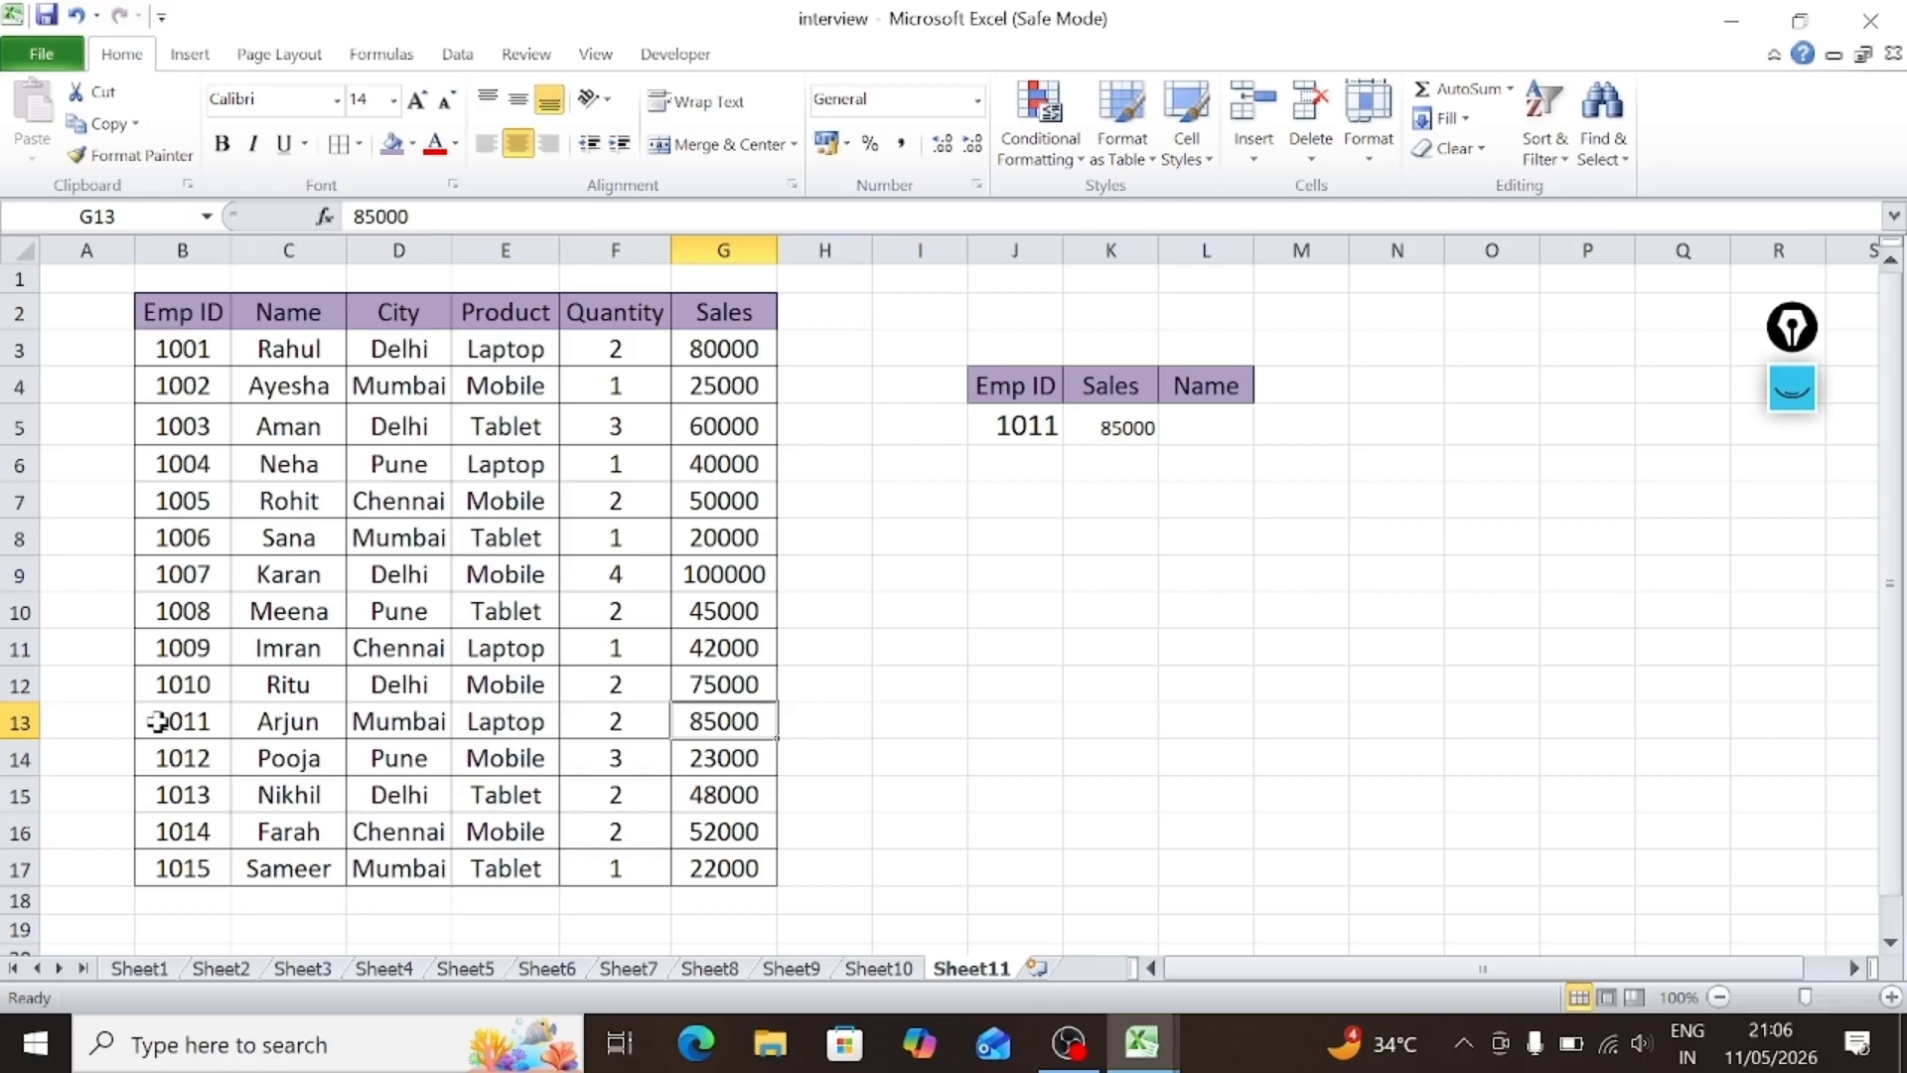
key("Right")
key("Right")
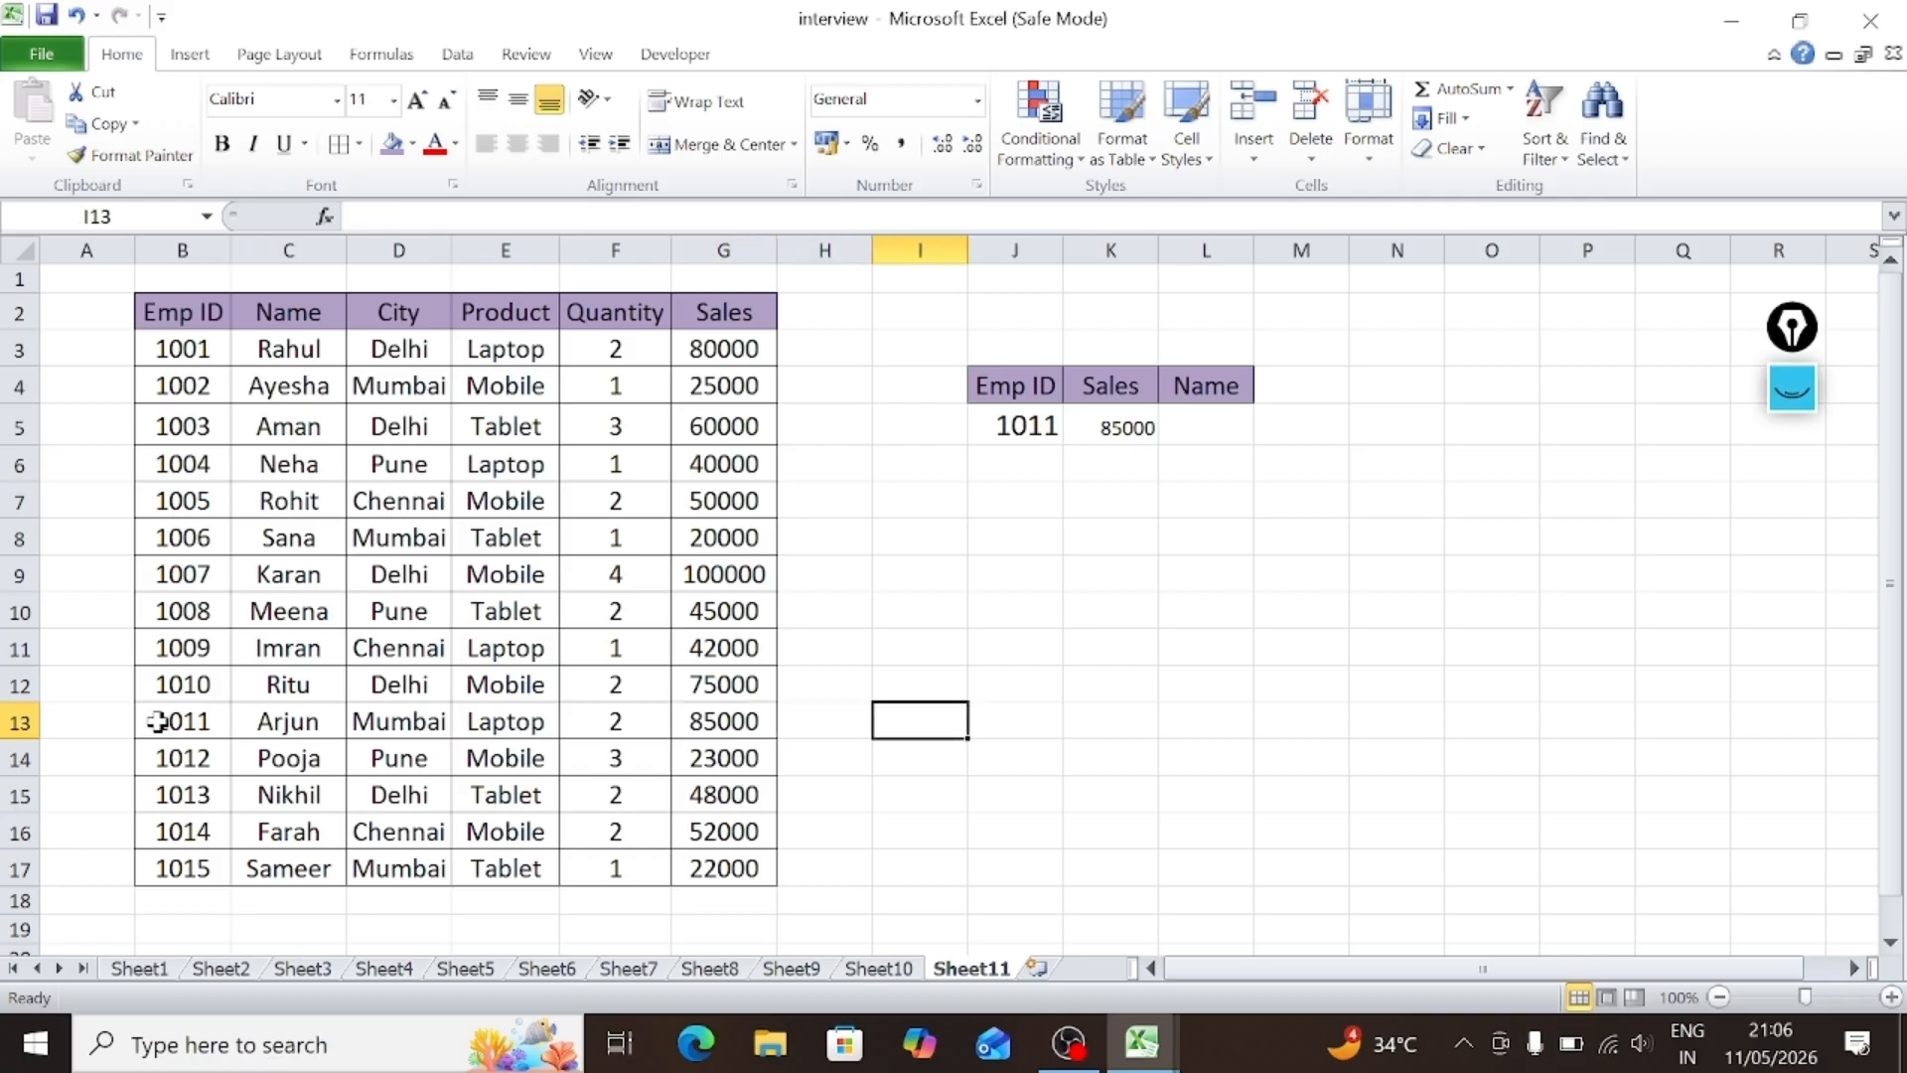
key("Left")
key("Left")
key("Left")
key("Left")
key("Left")
key("Left")
key("Left")
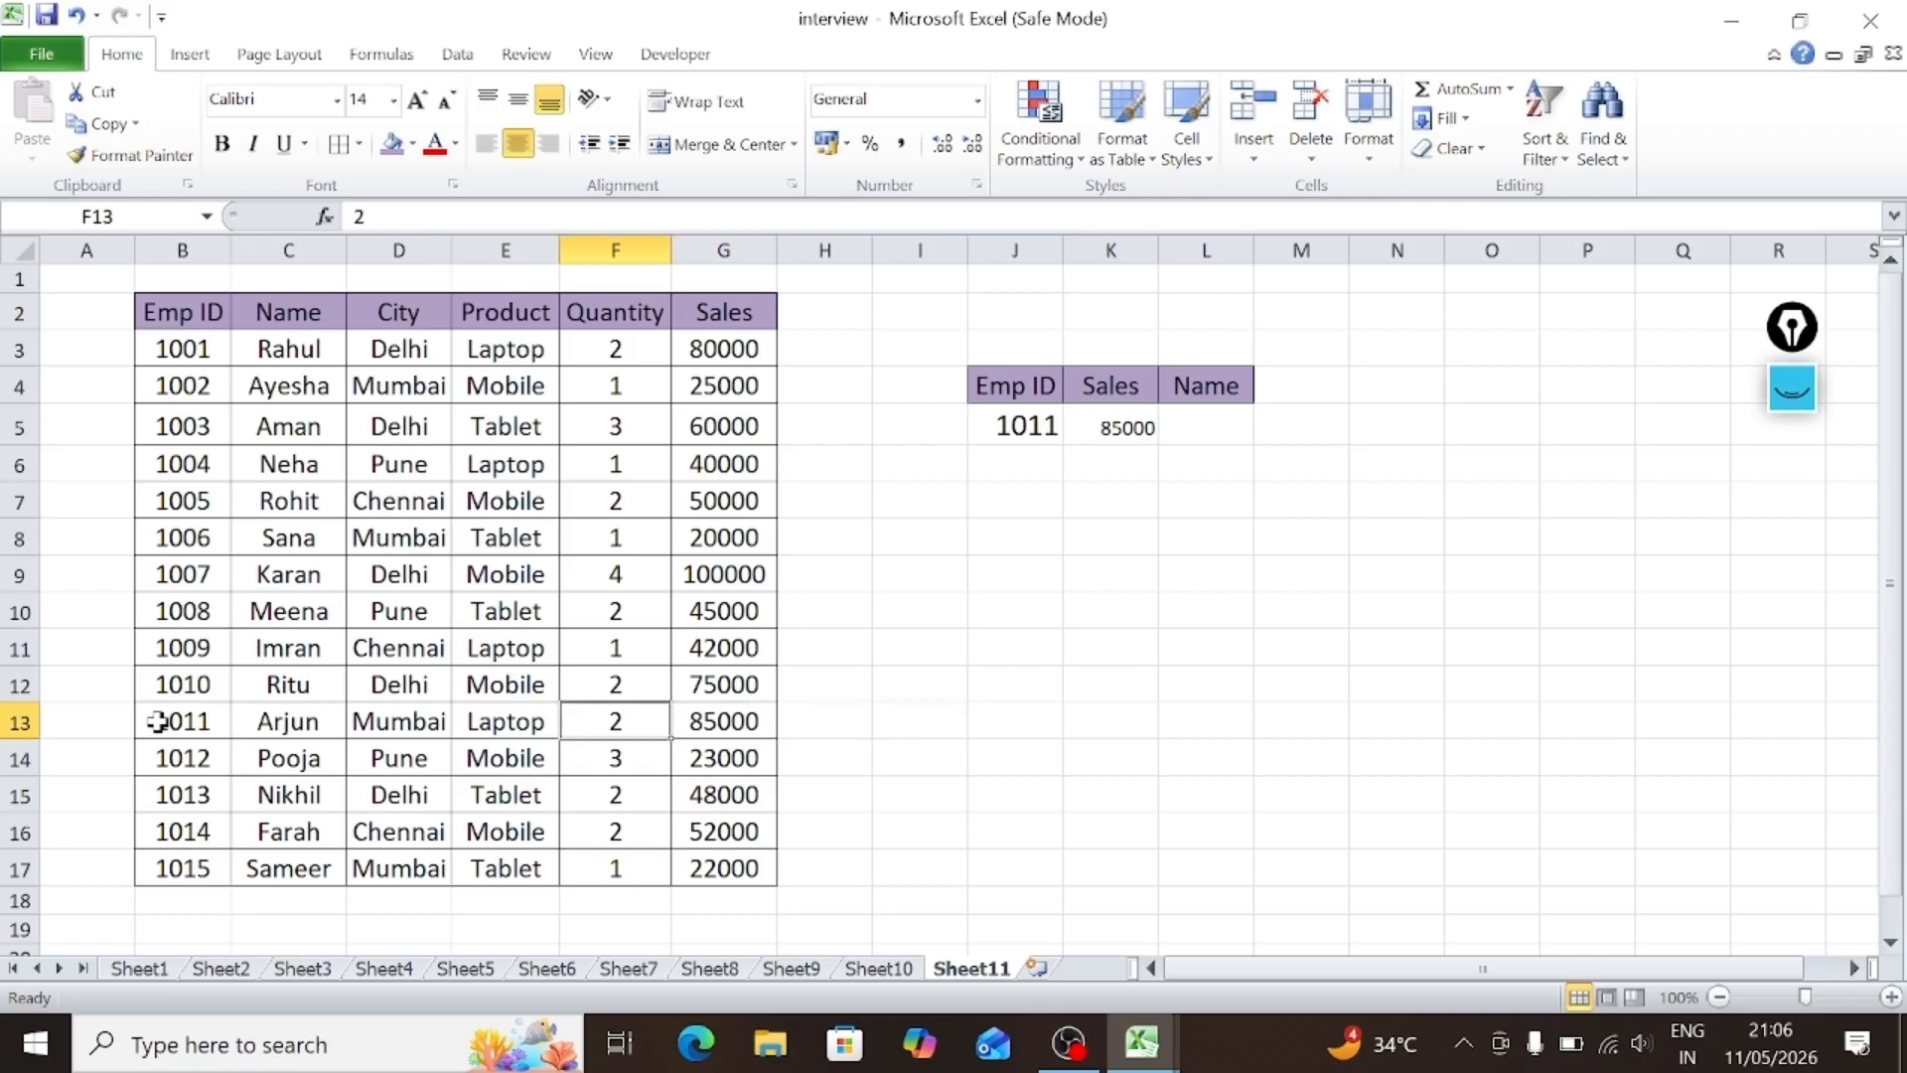
key("Right")
key("Right")
key("Right")
key("Right")
key("Right")
key("Right")
key("Right")
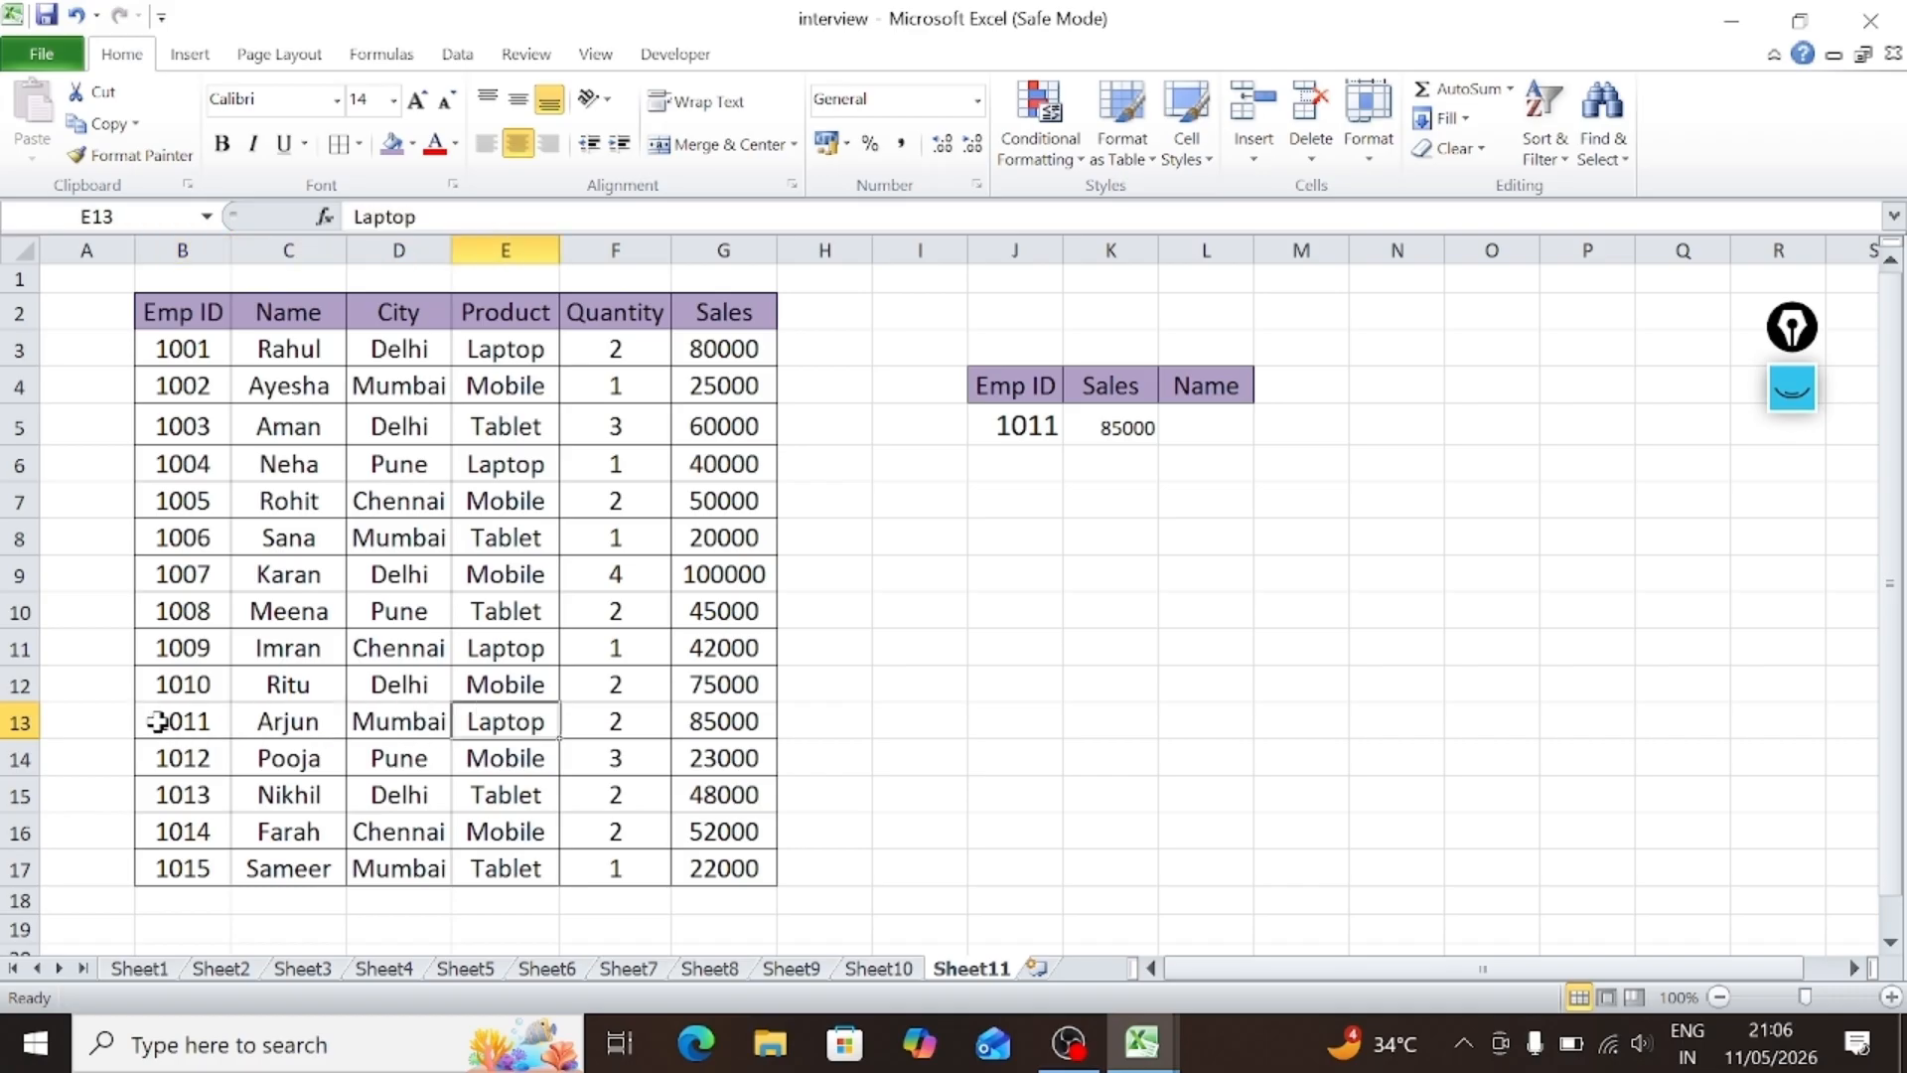
key("Right")
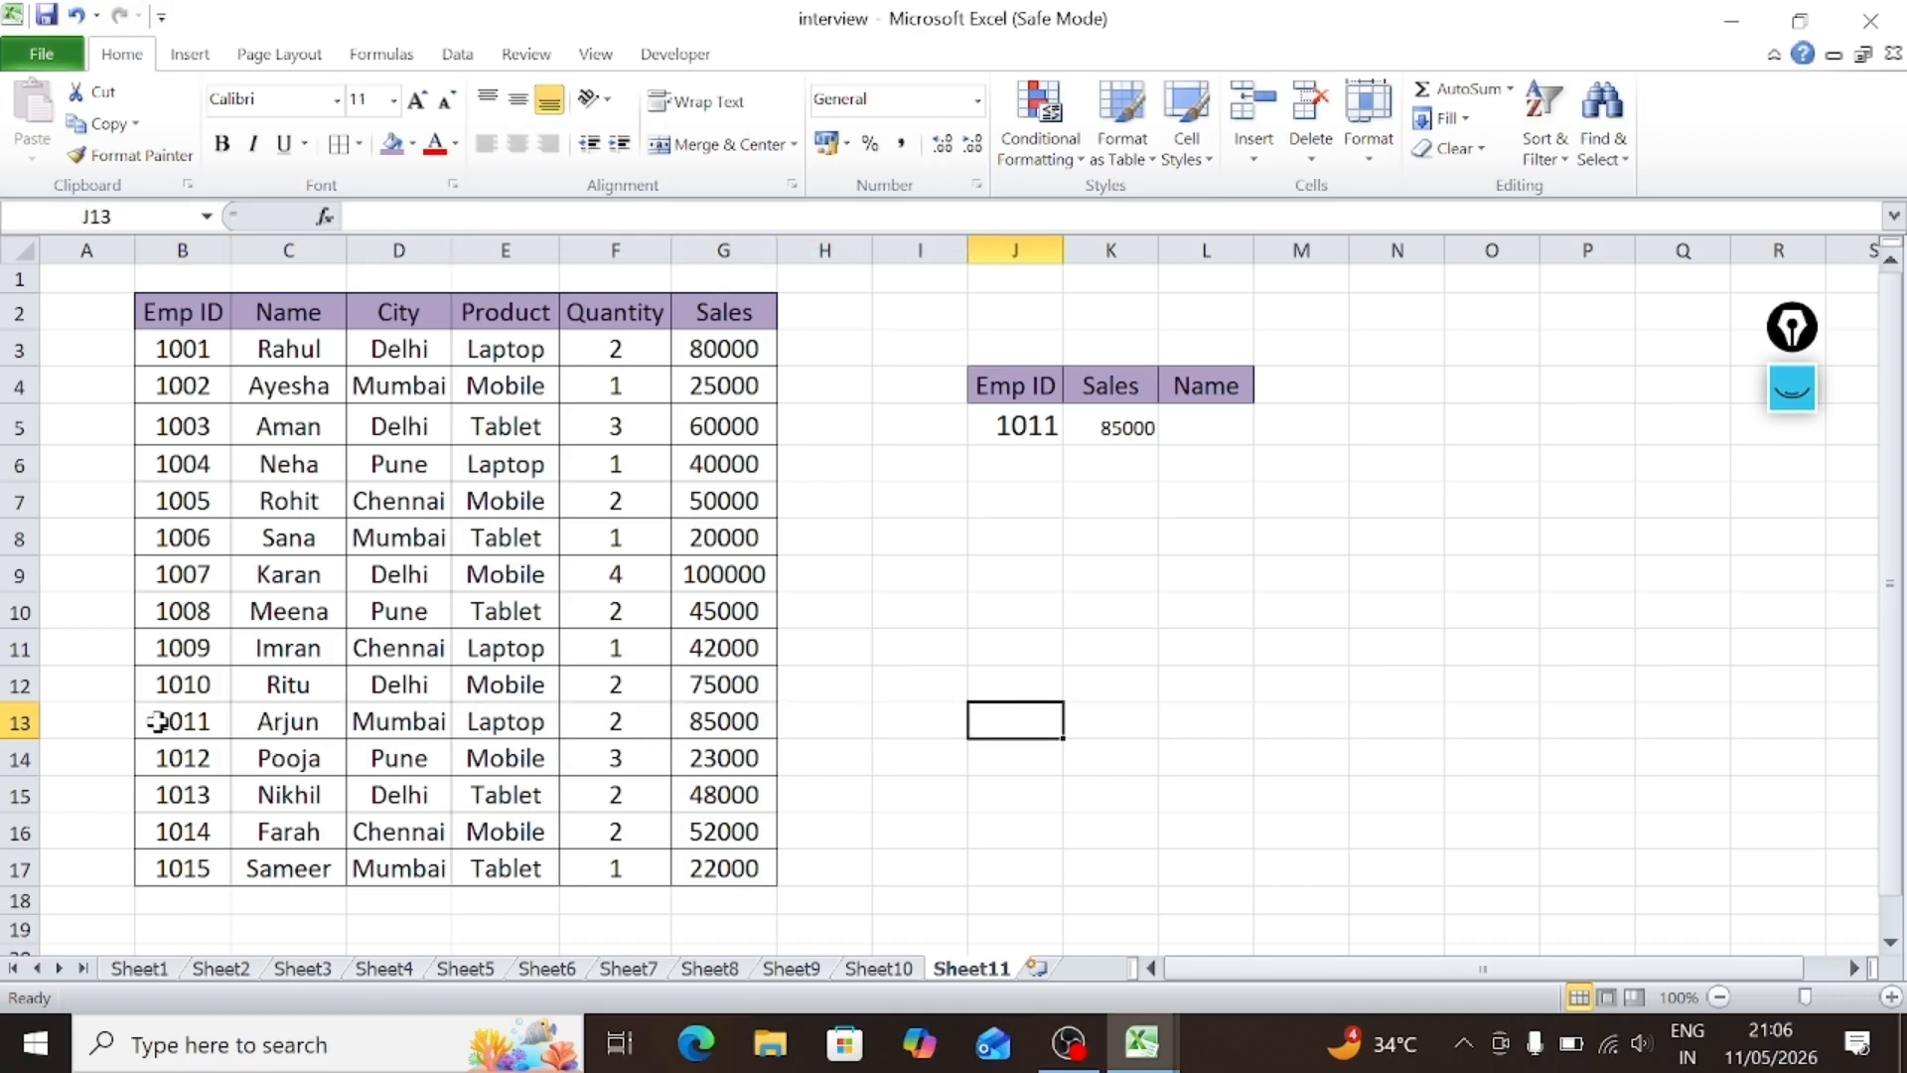
key("Up")
key("Up")
key("Up")
key("Up")
key("Up")
key("Up")
key("Up")
key("Up")
key("Up")
key("Up")
key("Up")
key("Up")
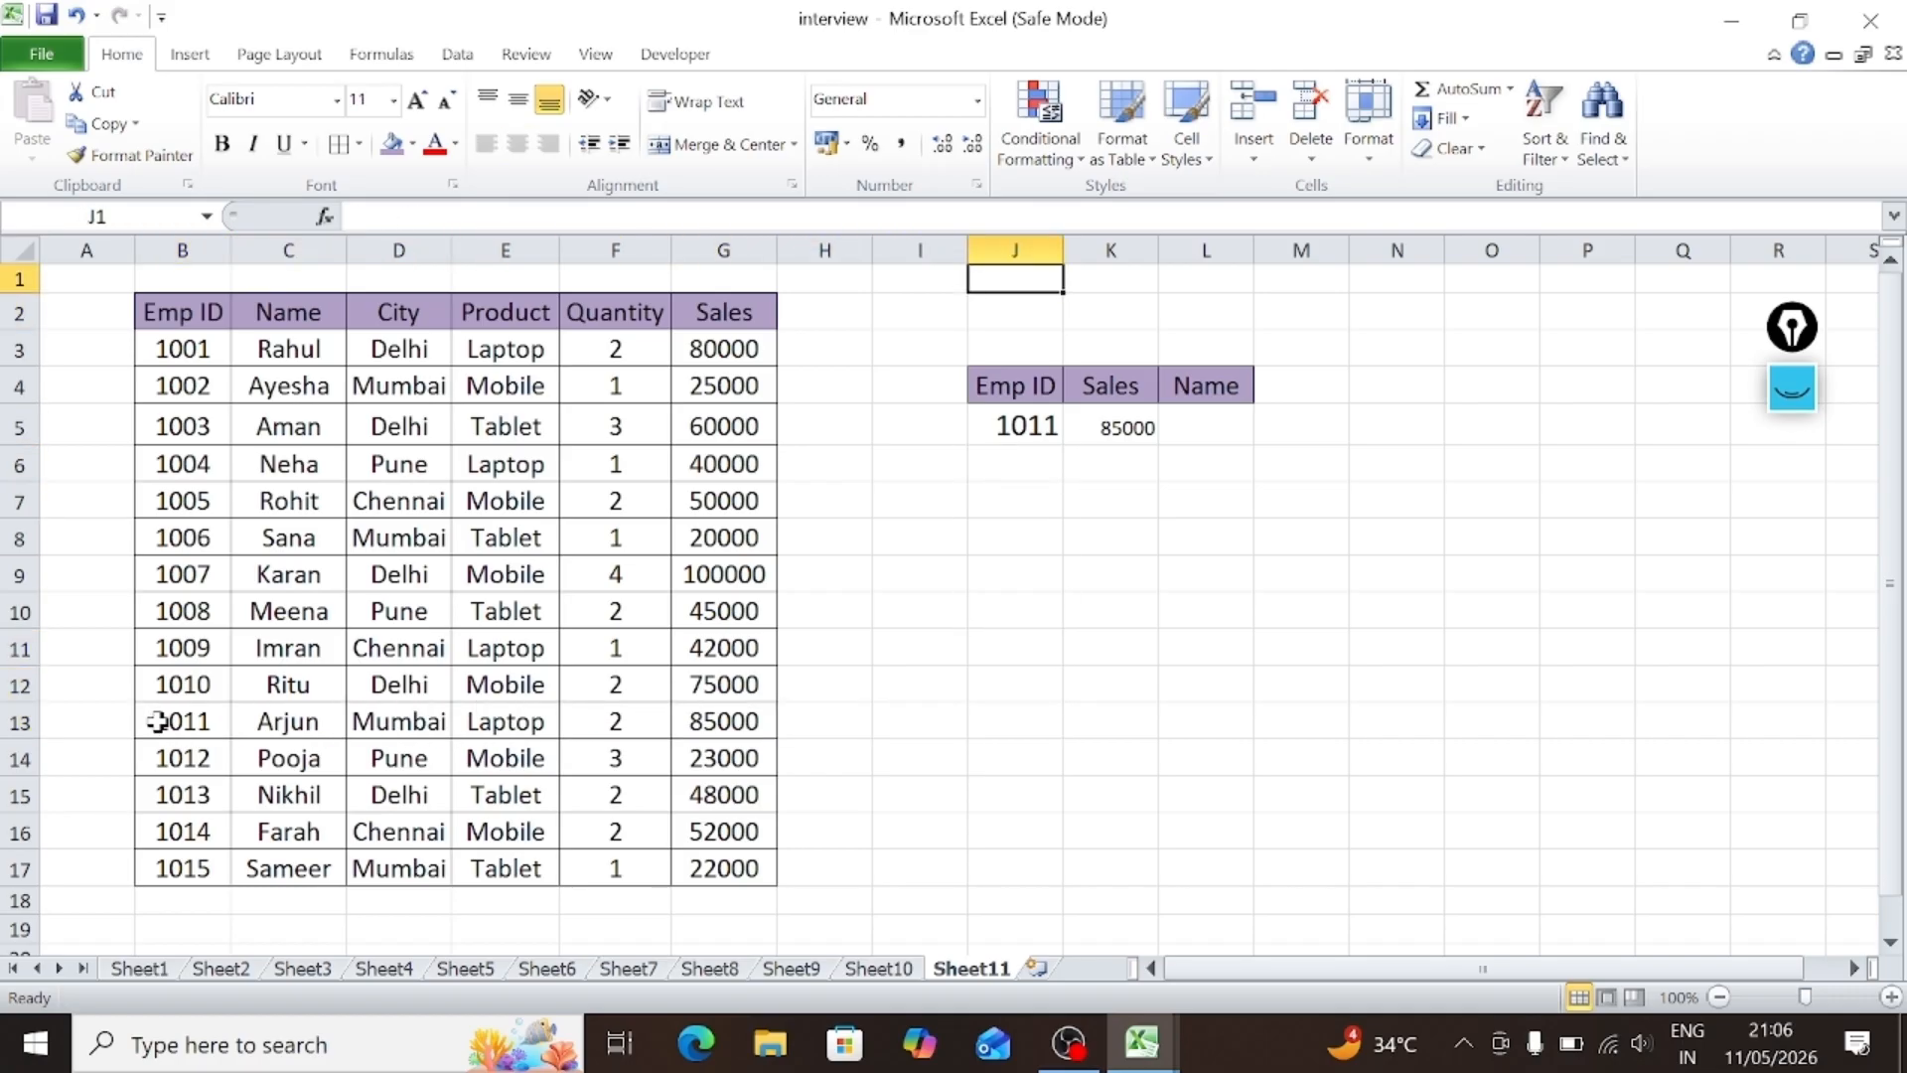
key("Down")
key("Down")
key("Down")
key("Down")
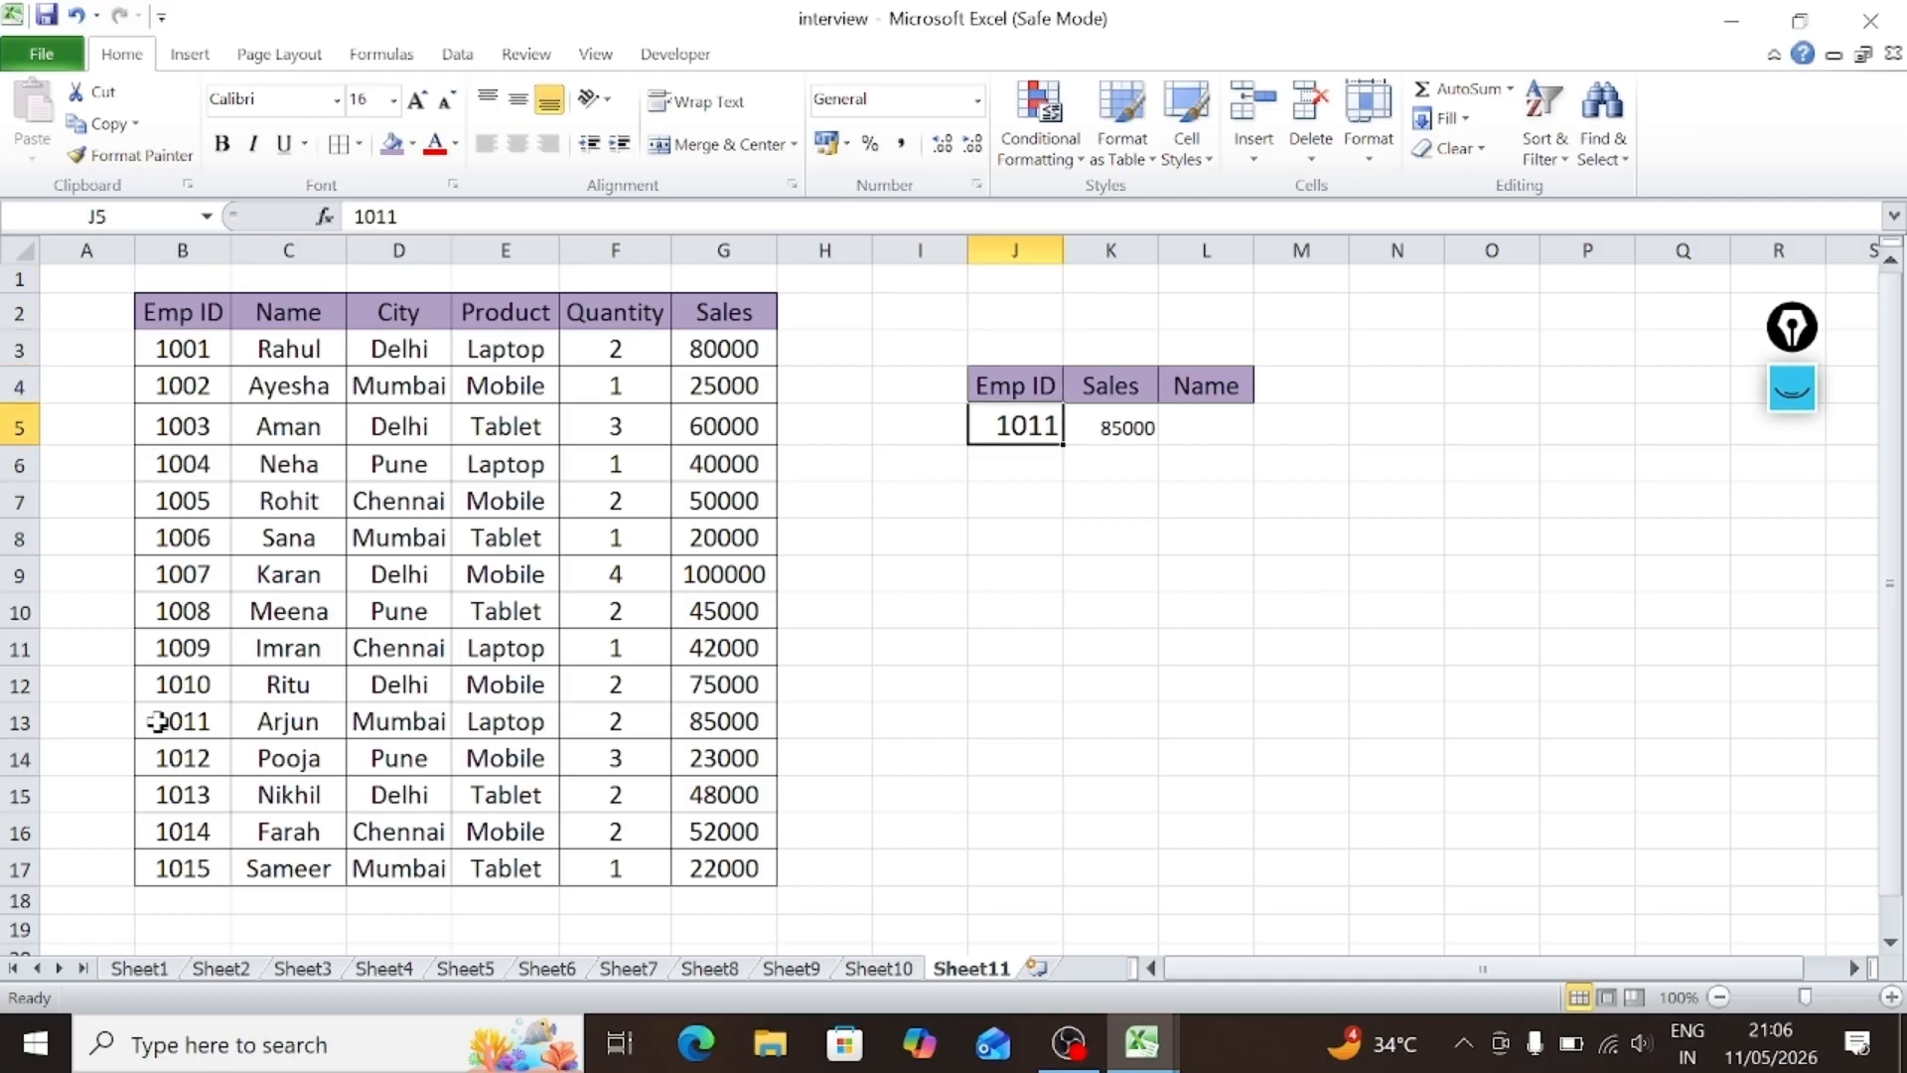
Step: Enter the formula =VLOOKUP(J5,B2:G17,2,0) in cell L5 to return the employee's name by exact match
double_click(1204, 423)
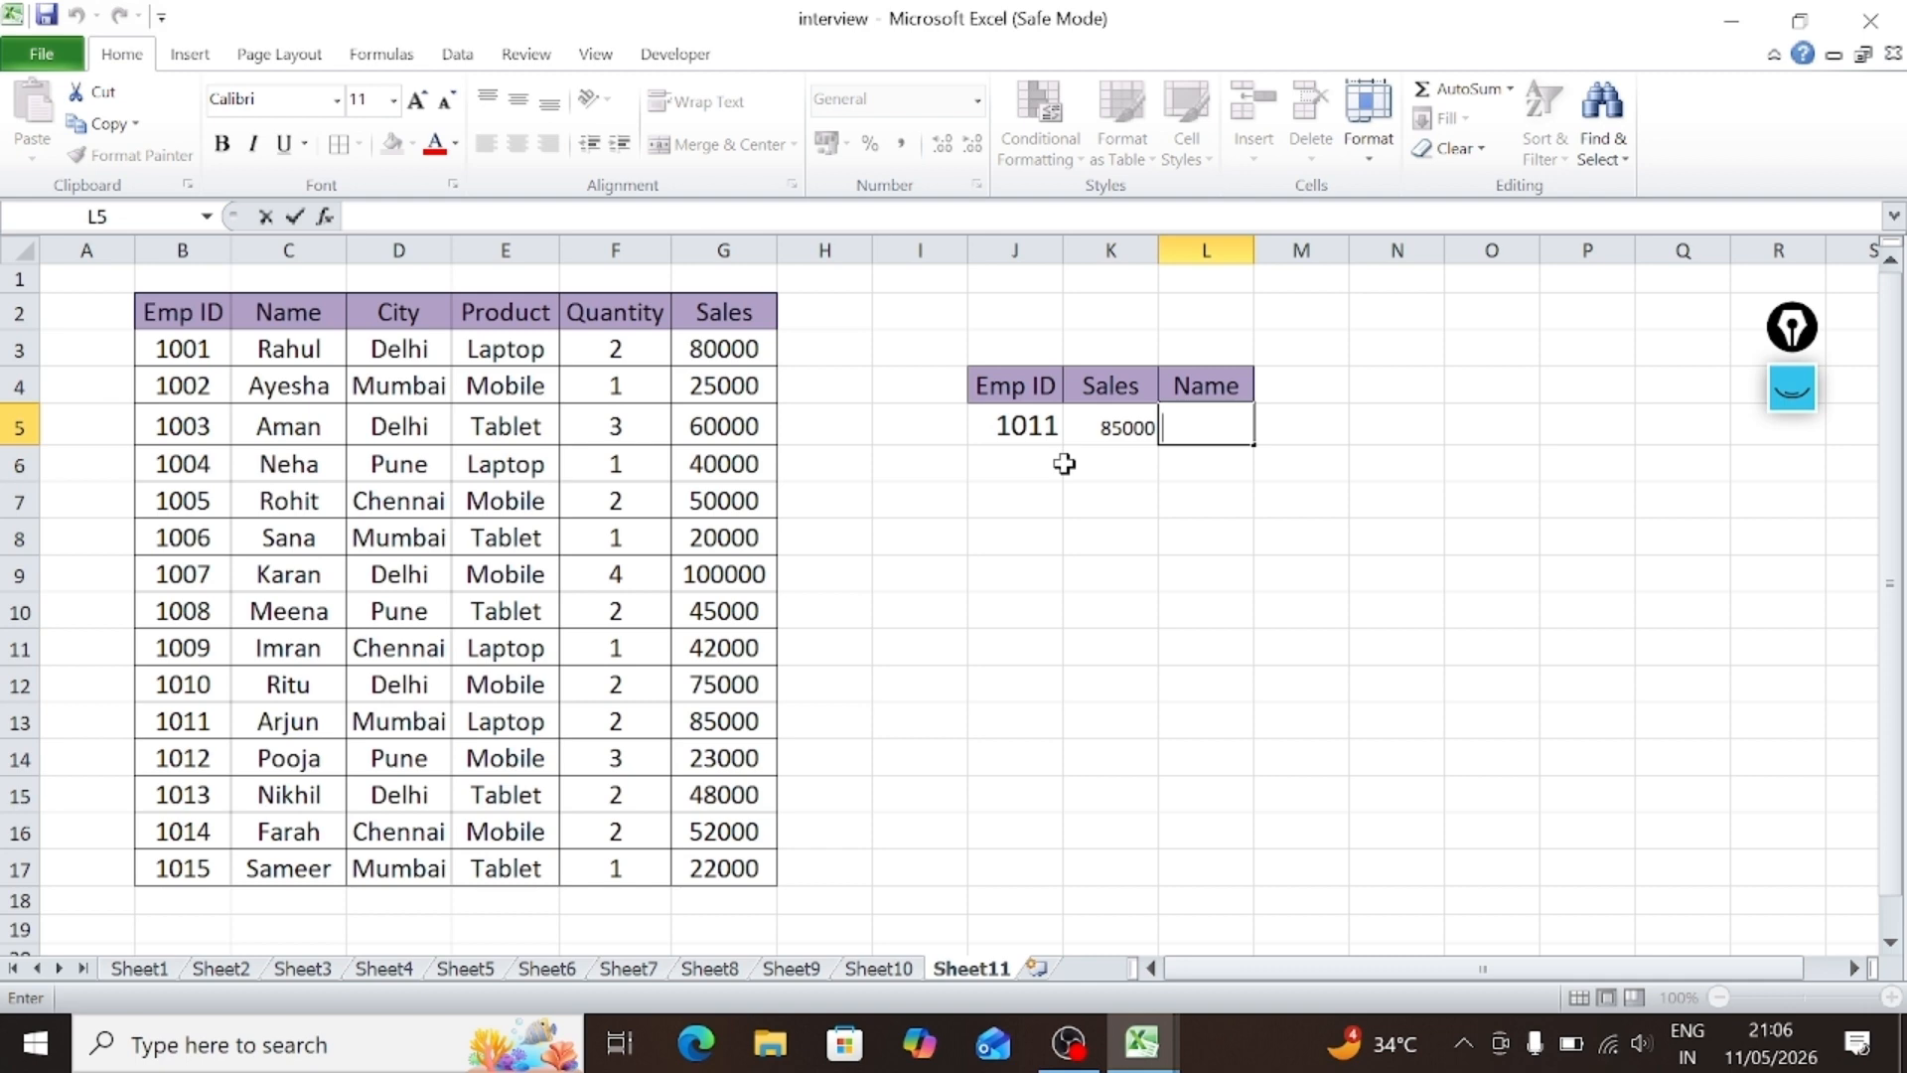
type("=")
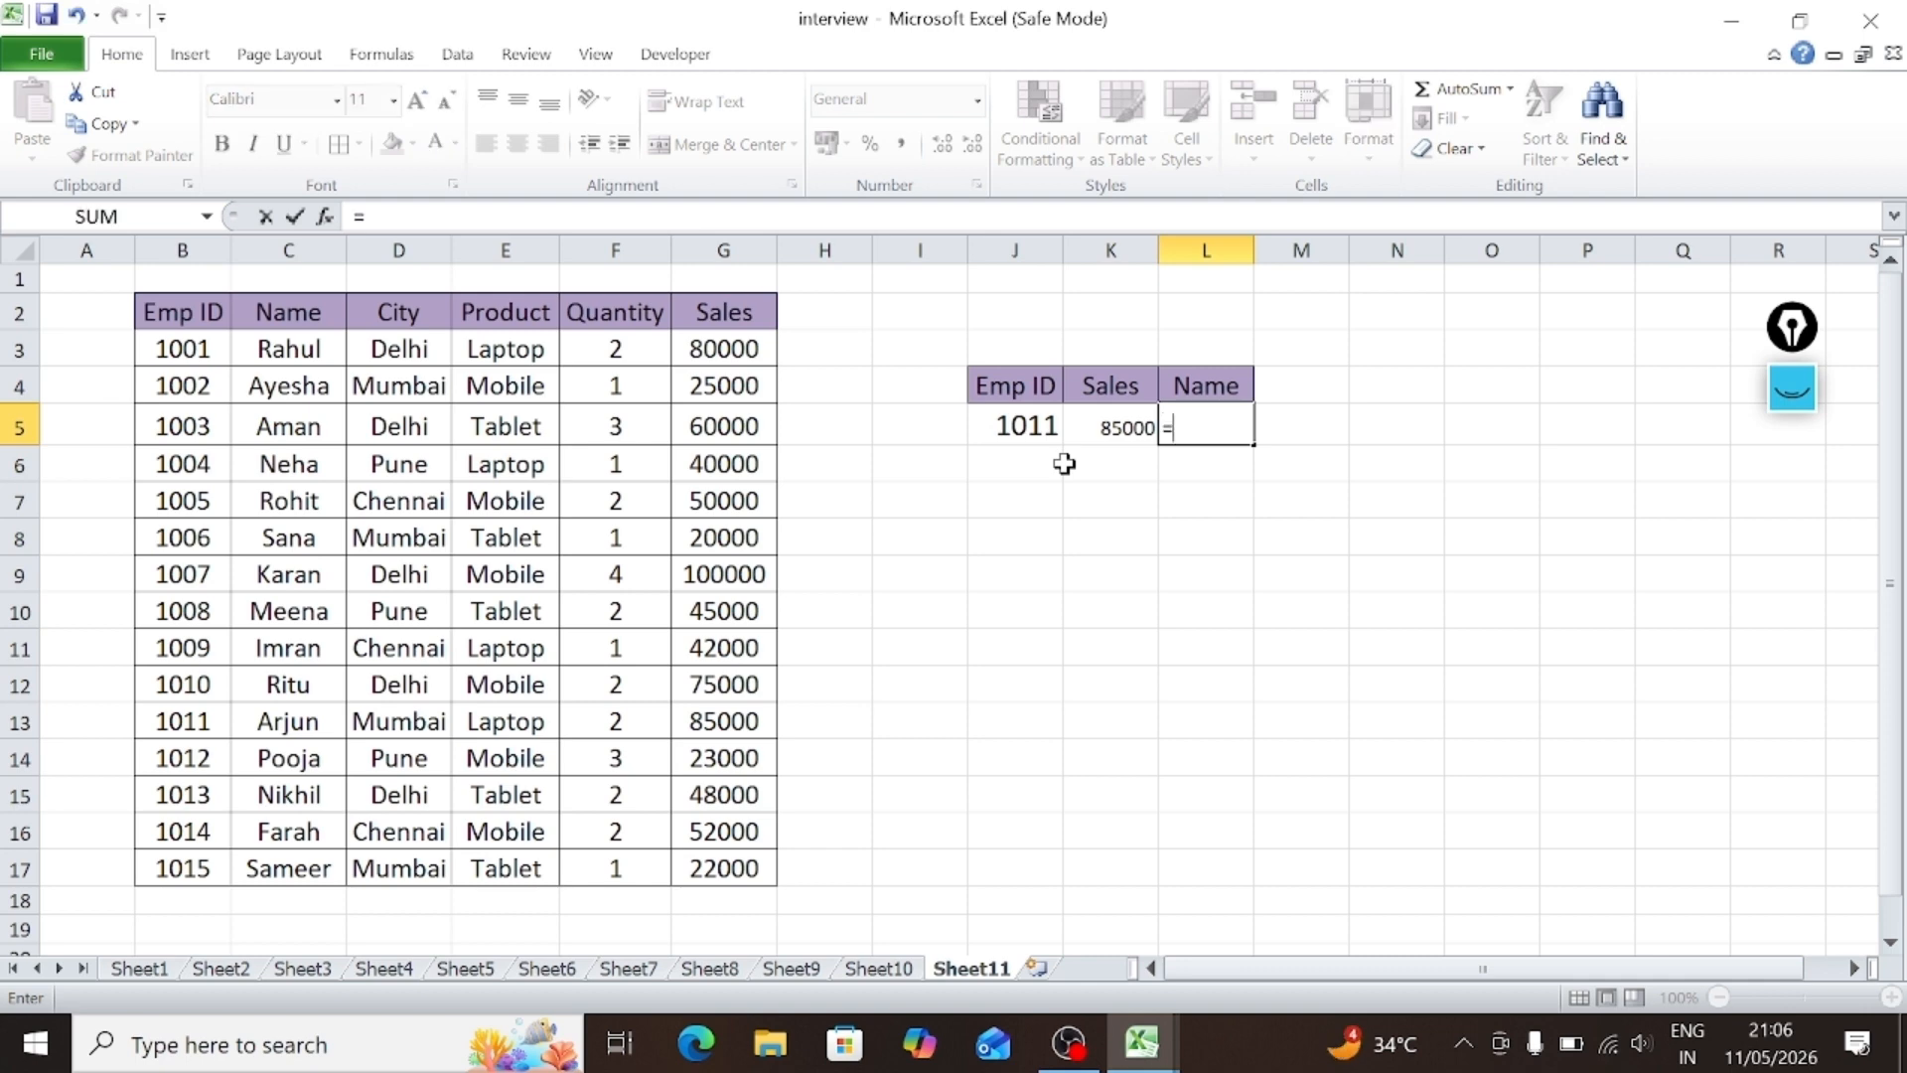
type("vlo")
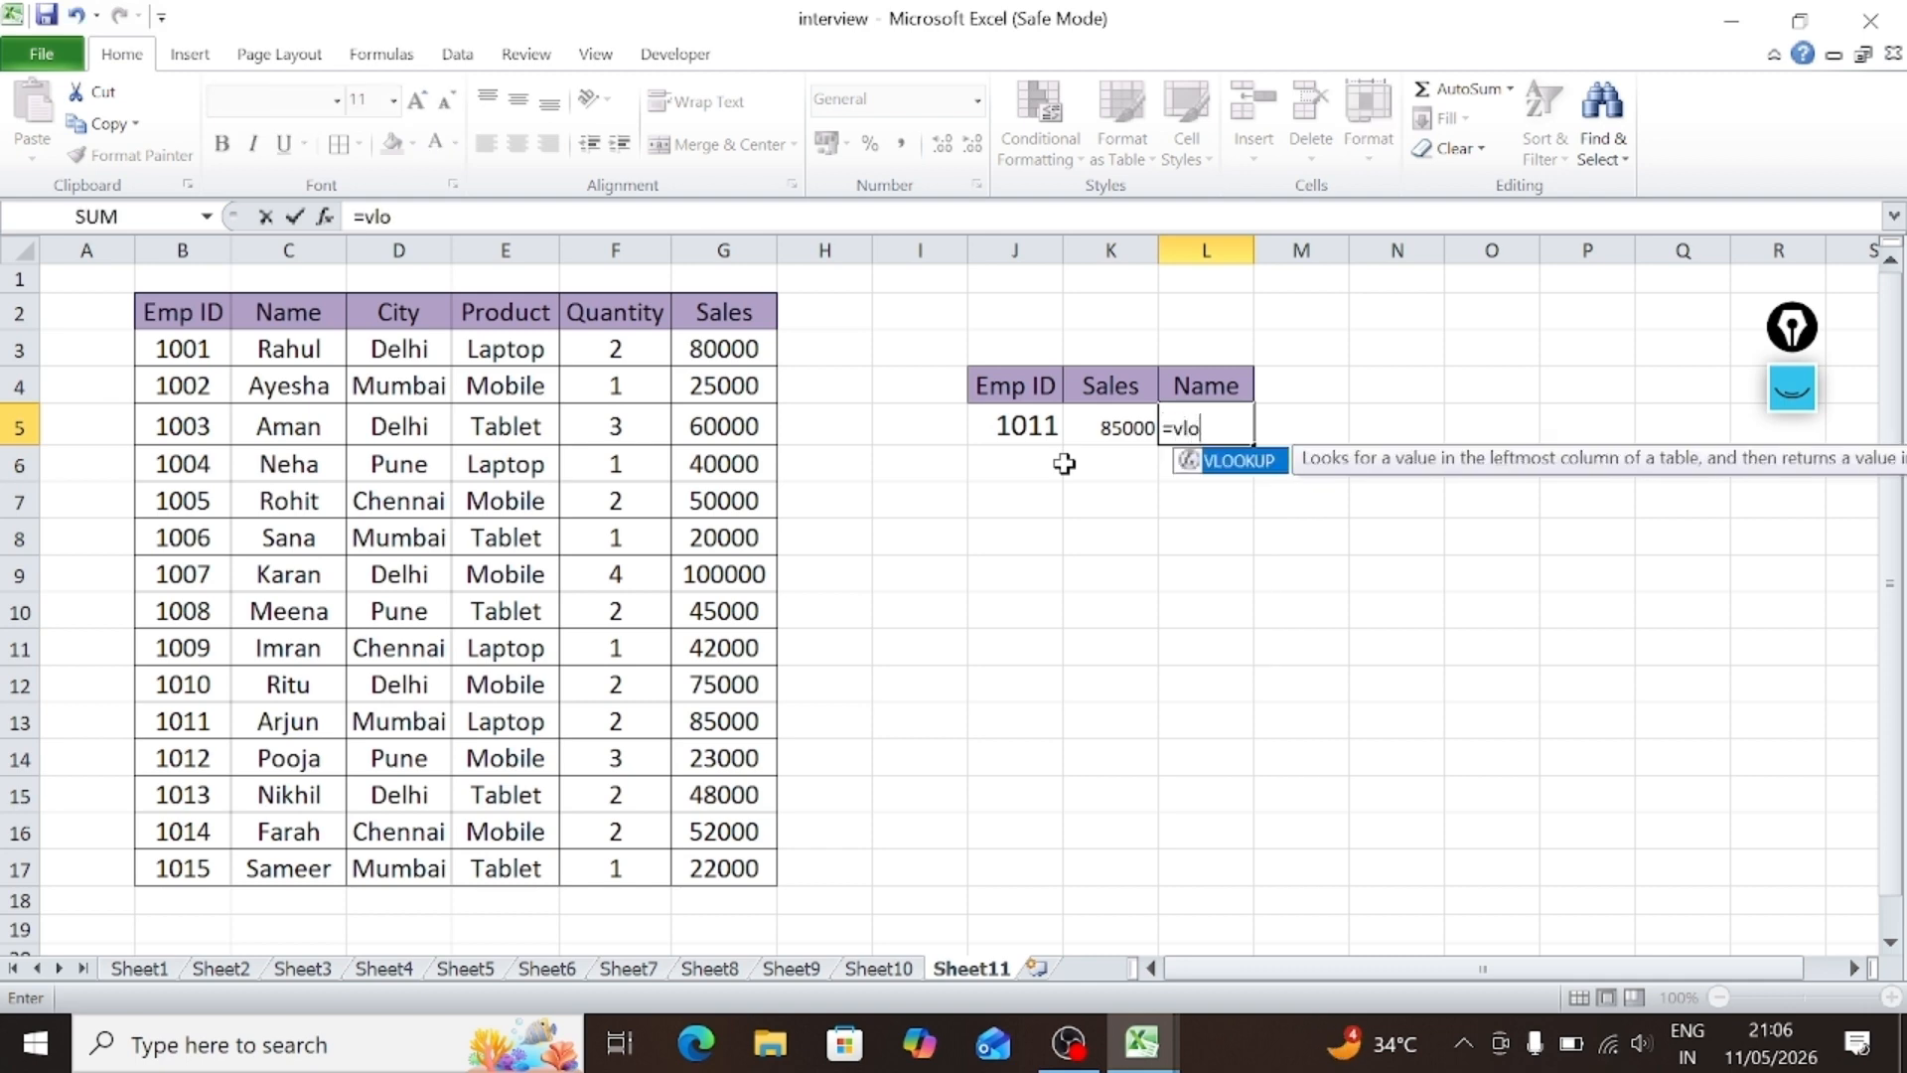
type("okup(")
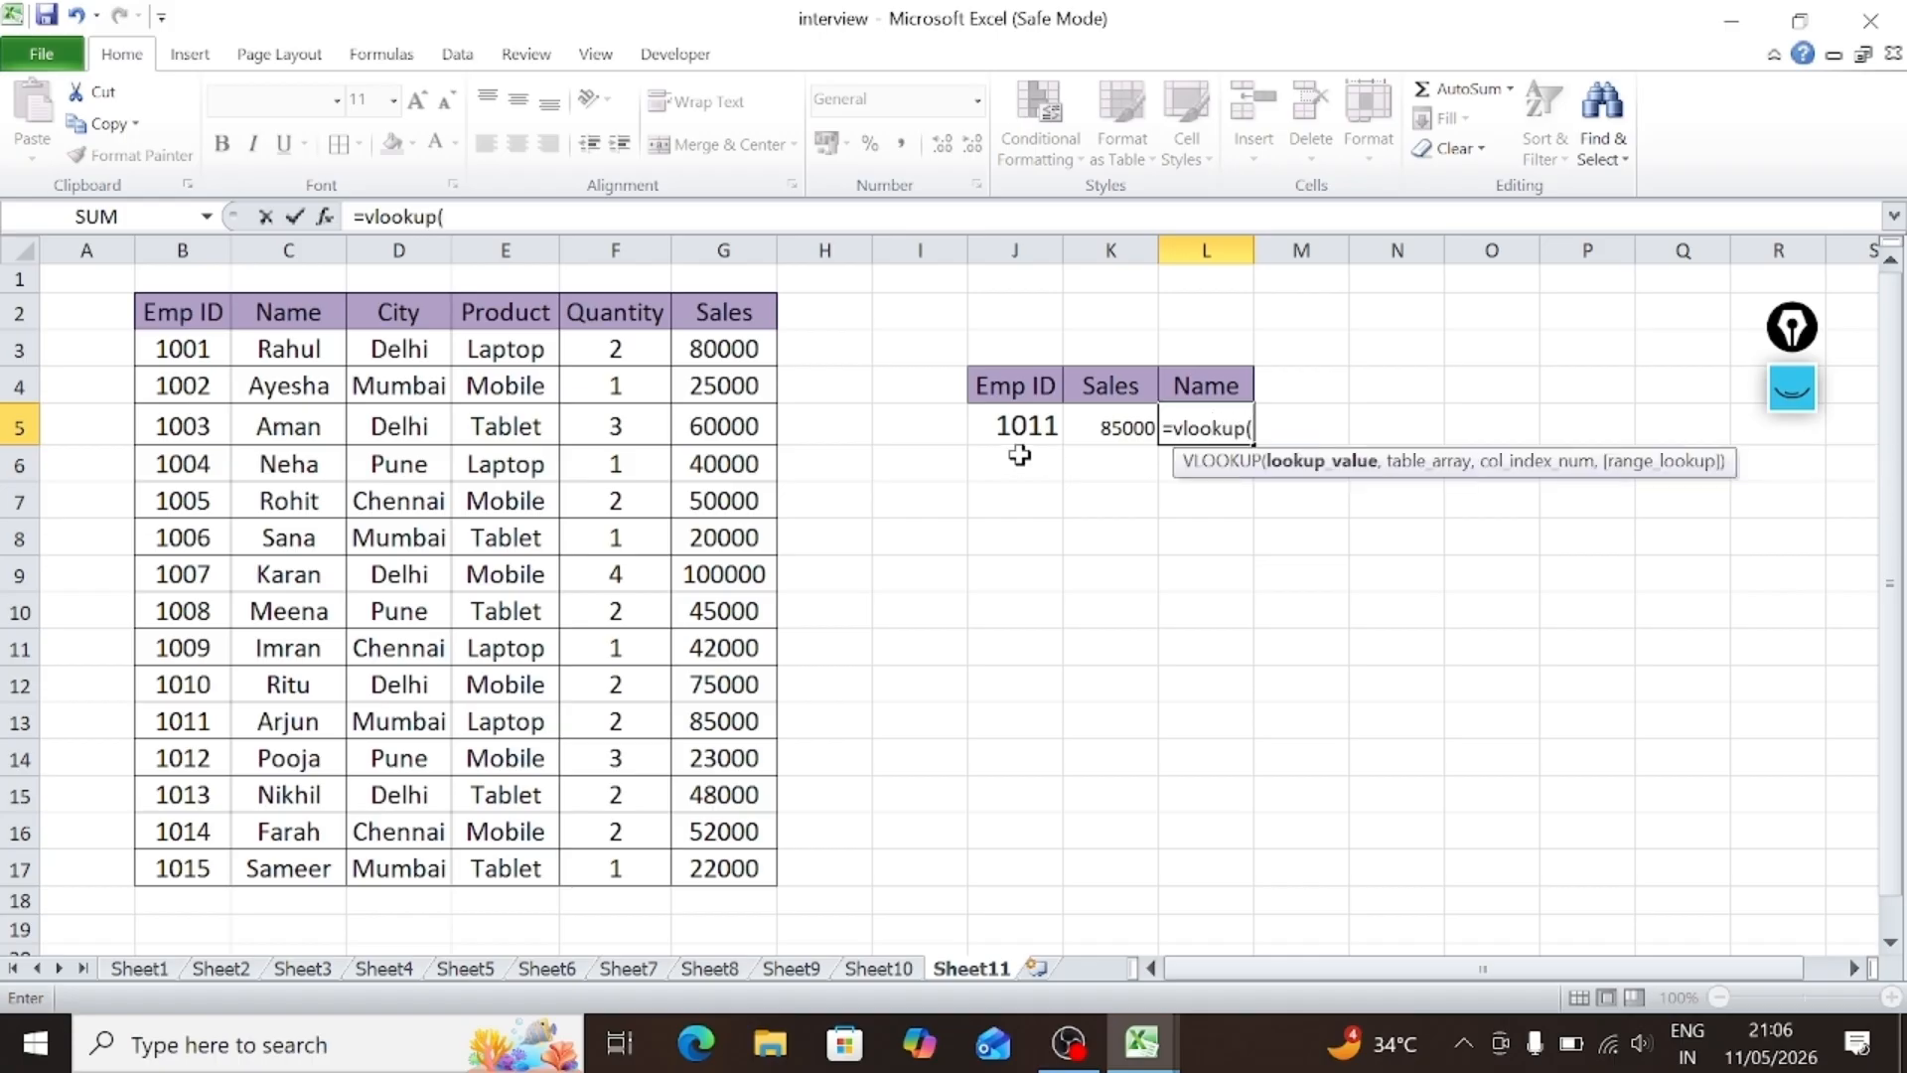
left_click(1022, 425)
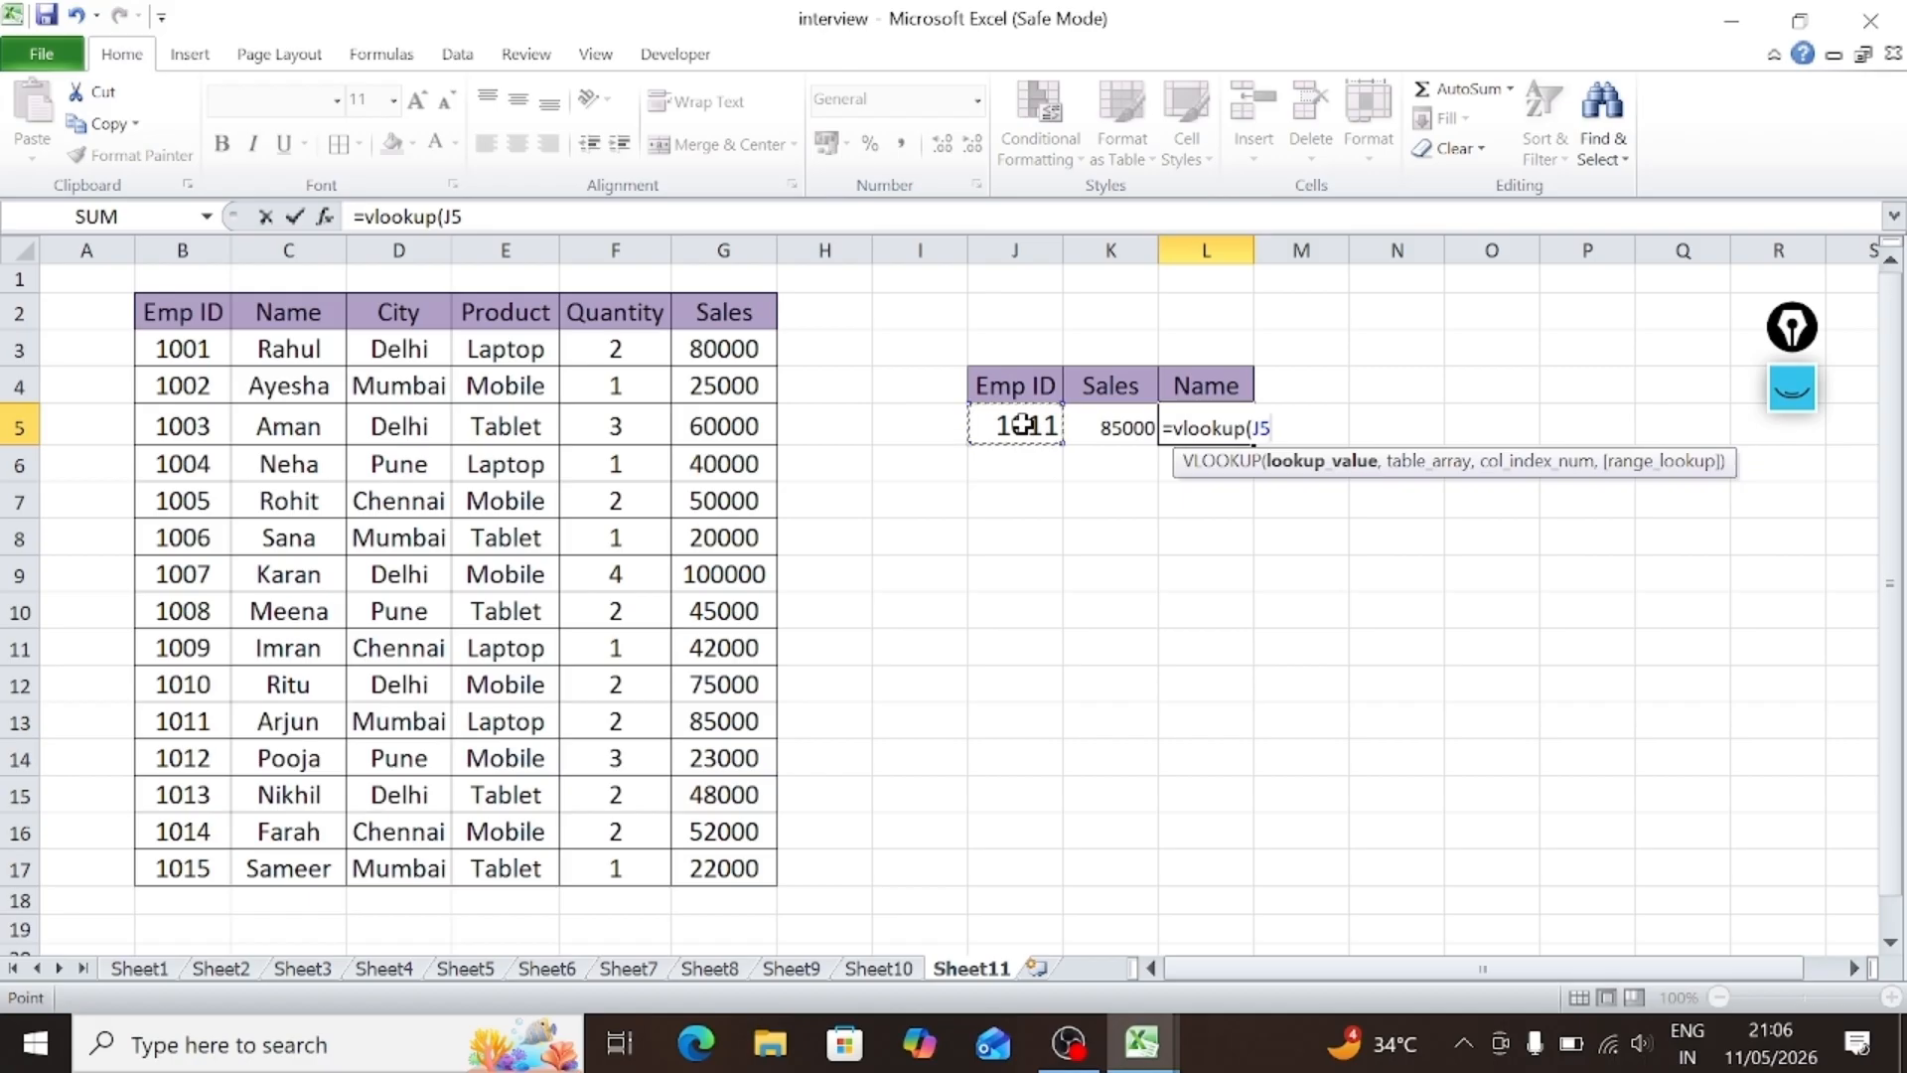
type(",")
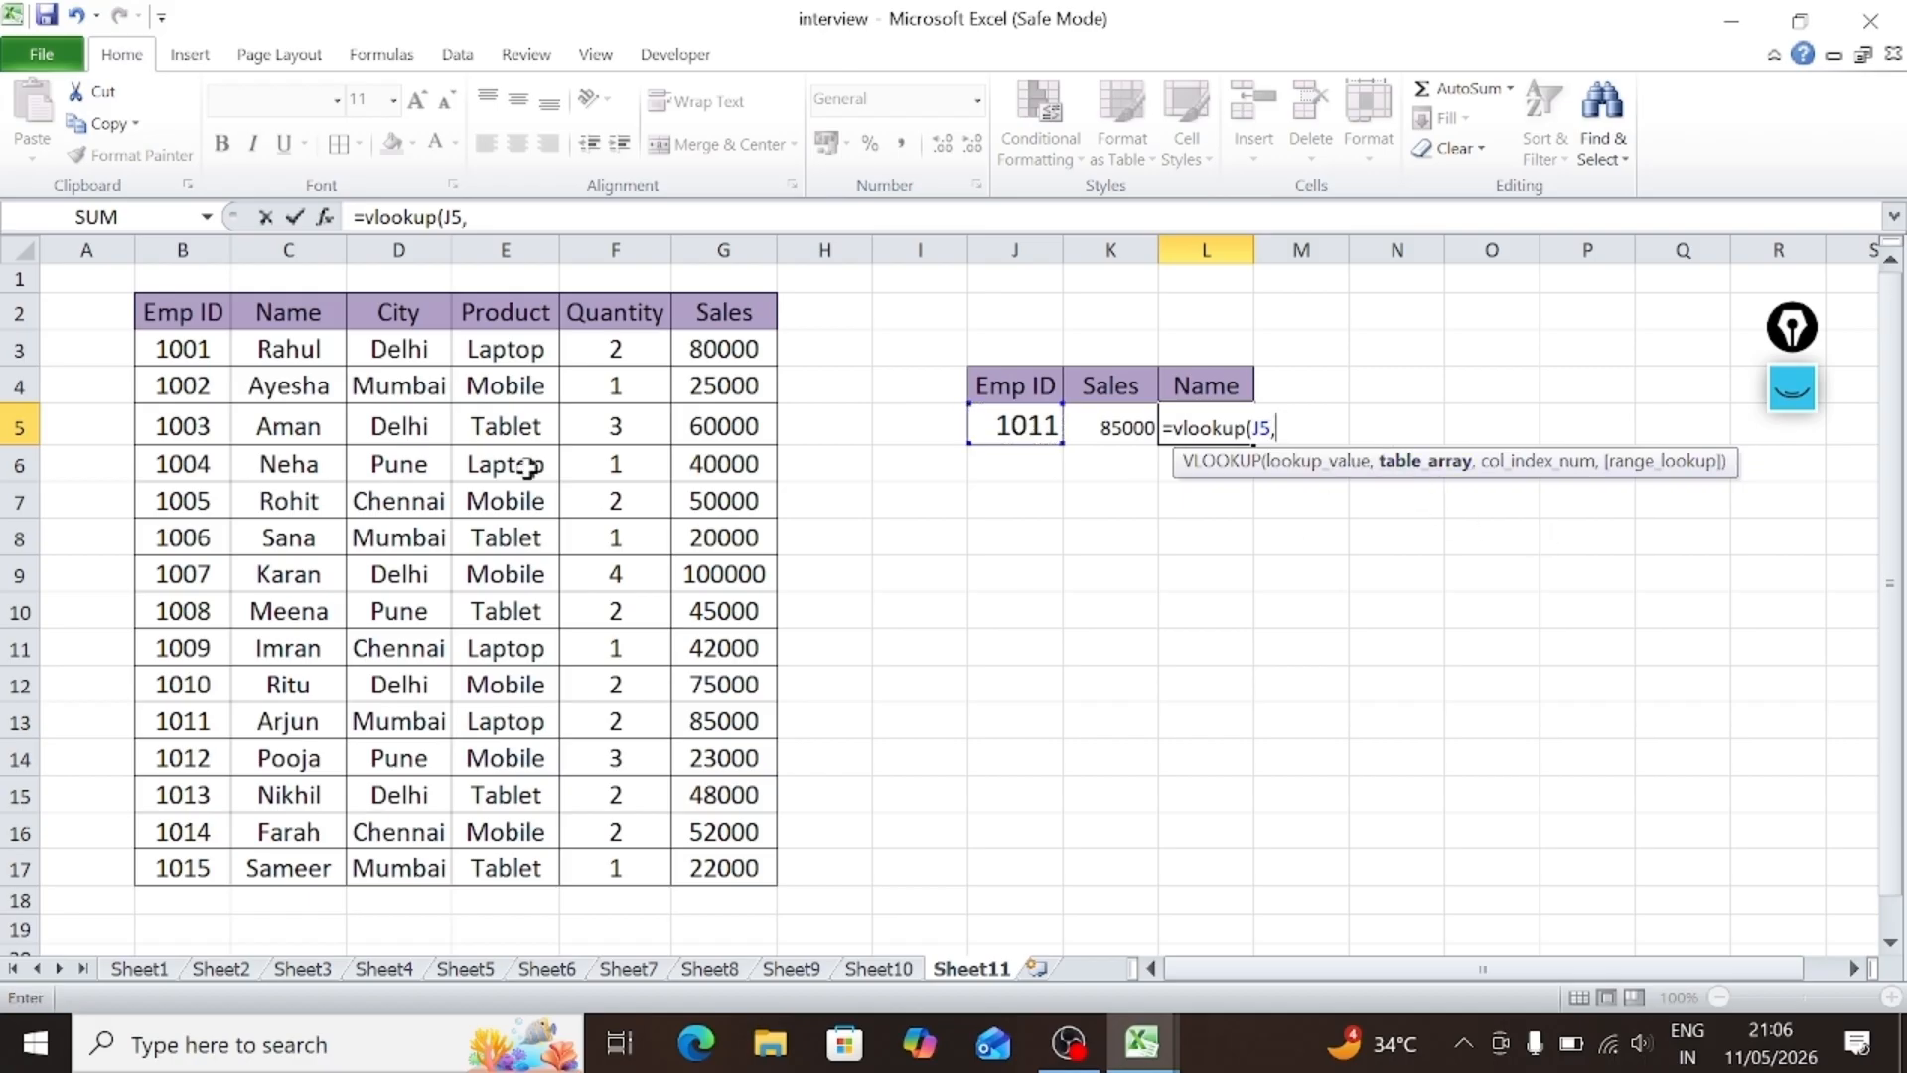
left_click_drag(169, 313, 724, 864)
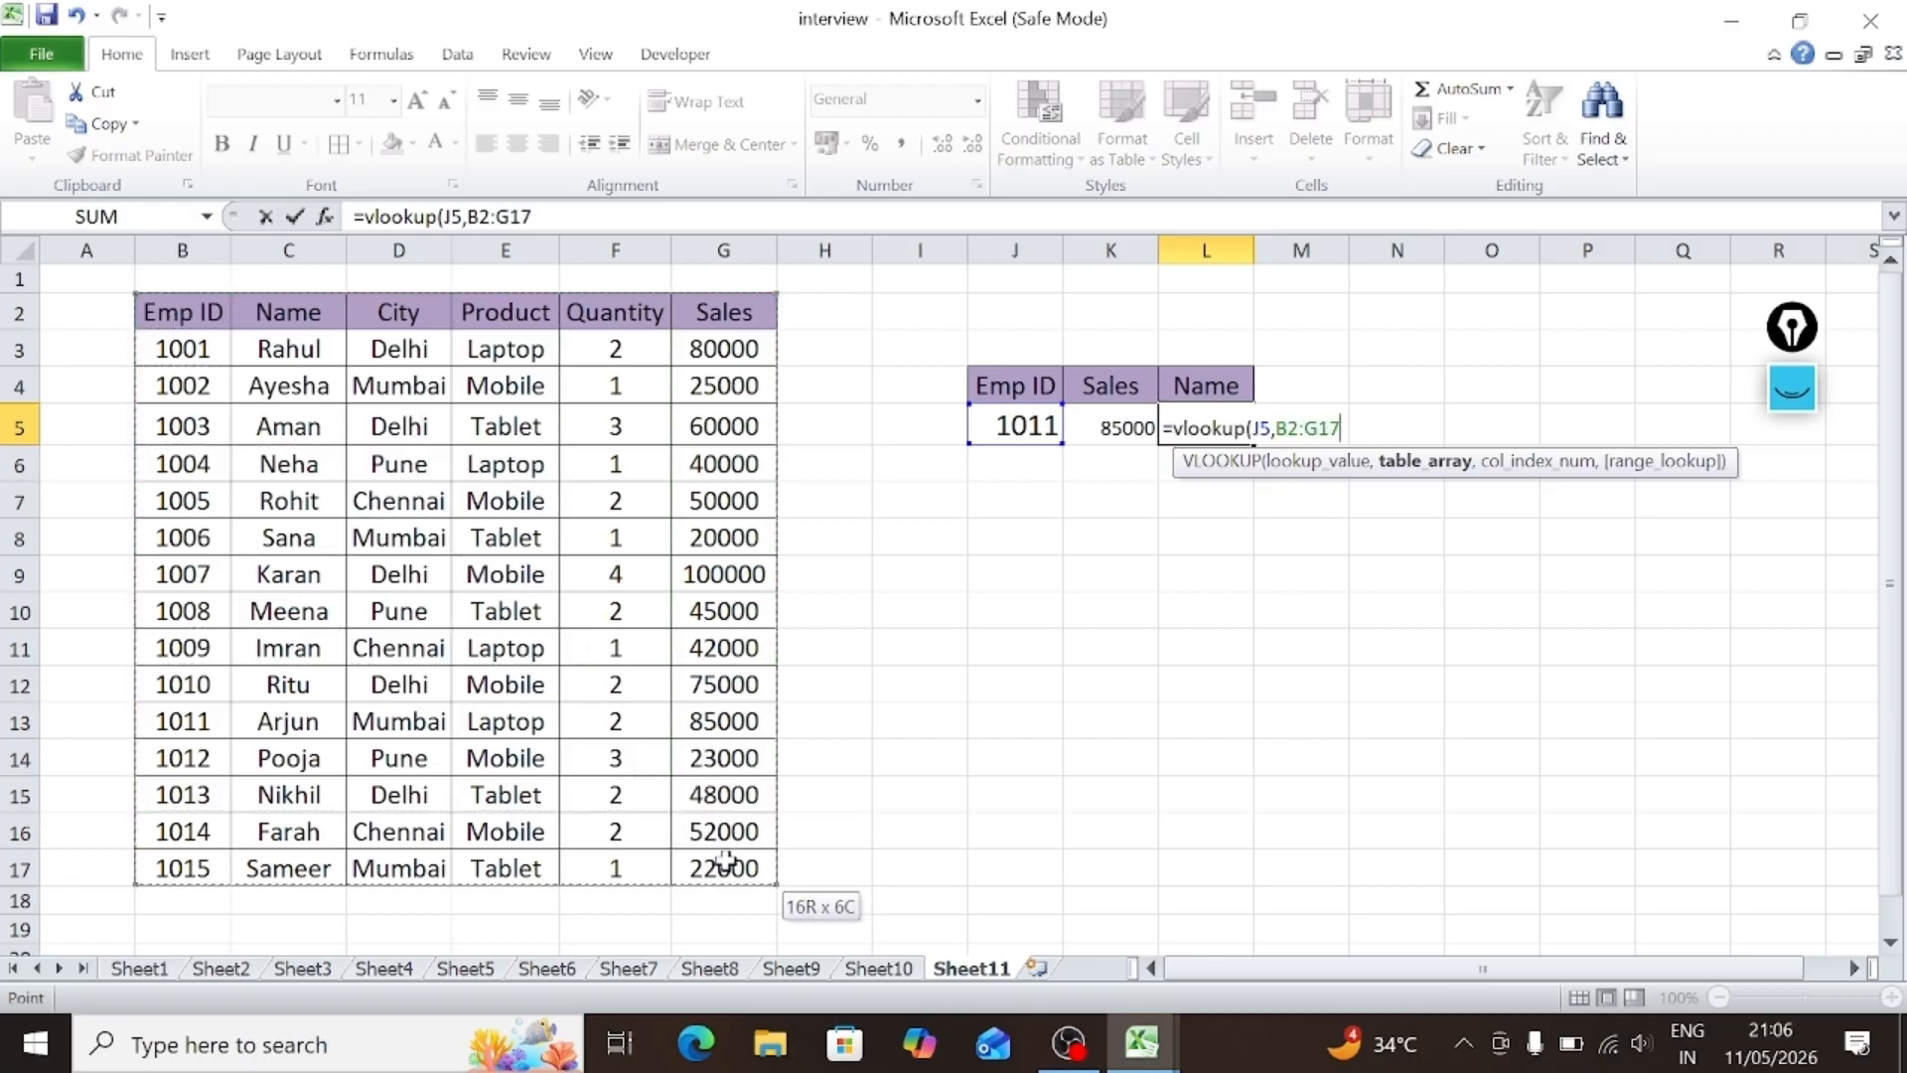
type(",")
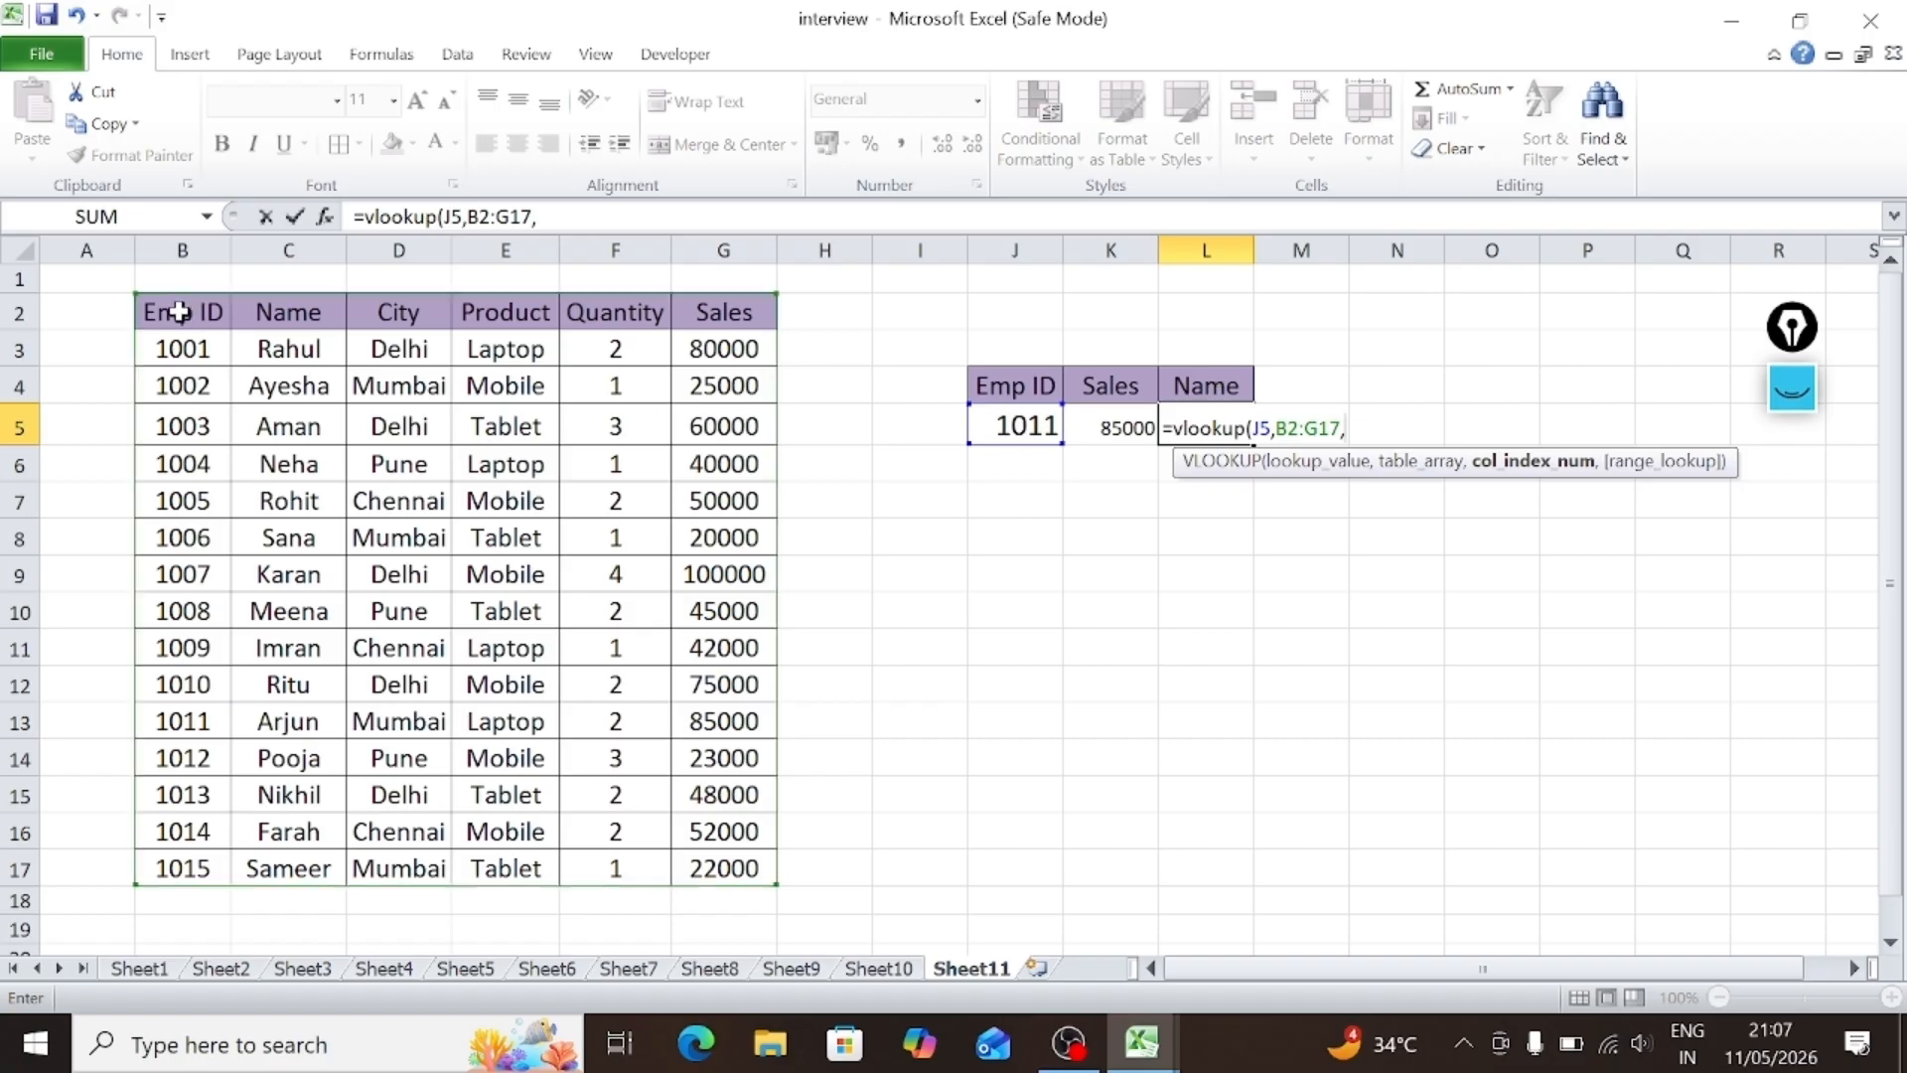
type("2,")
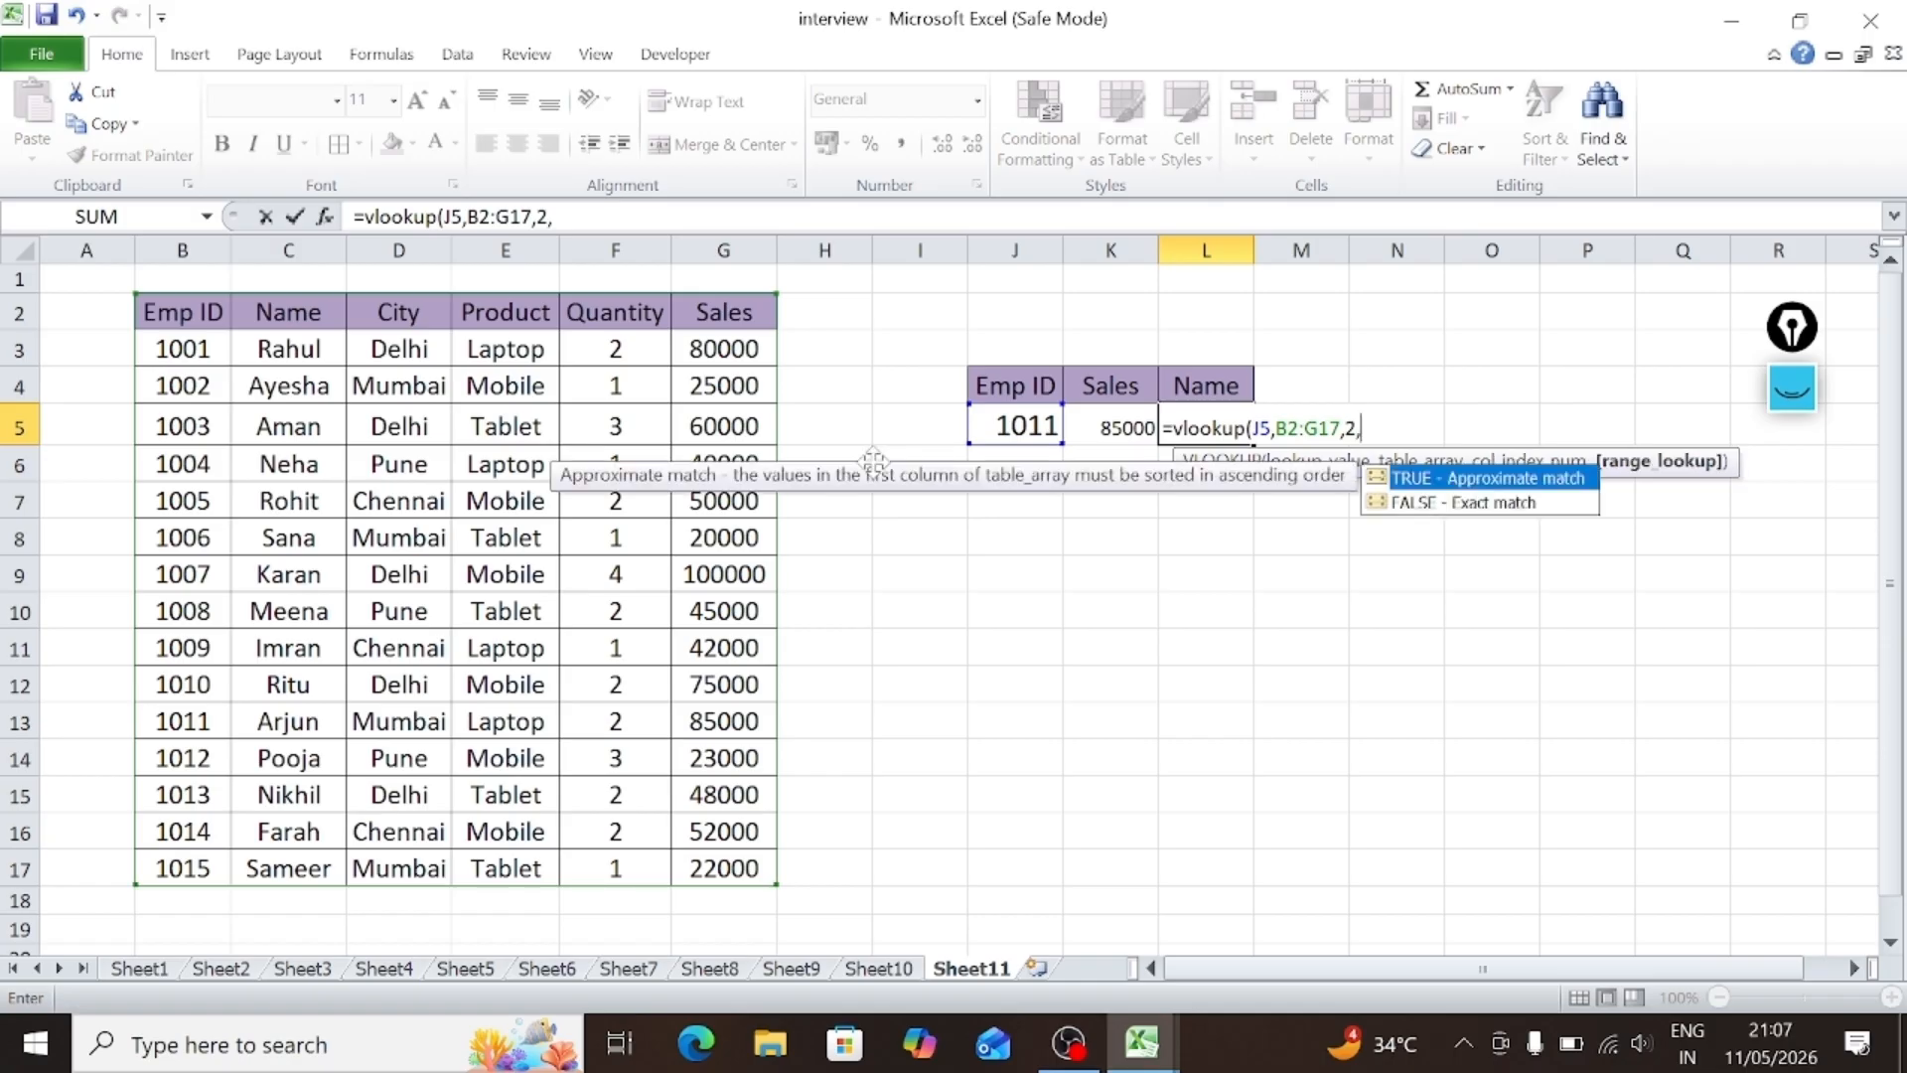
type("0)")
key("Return")
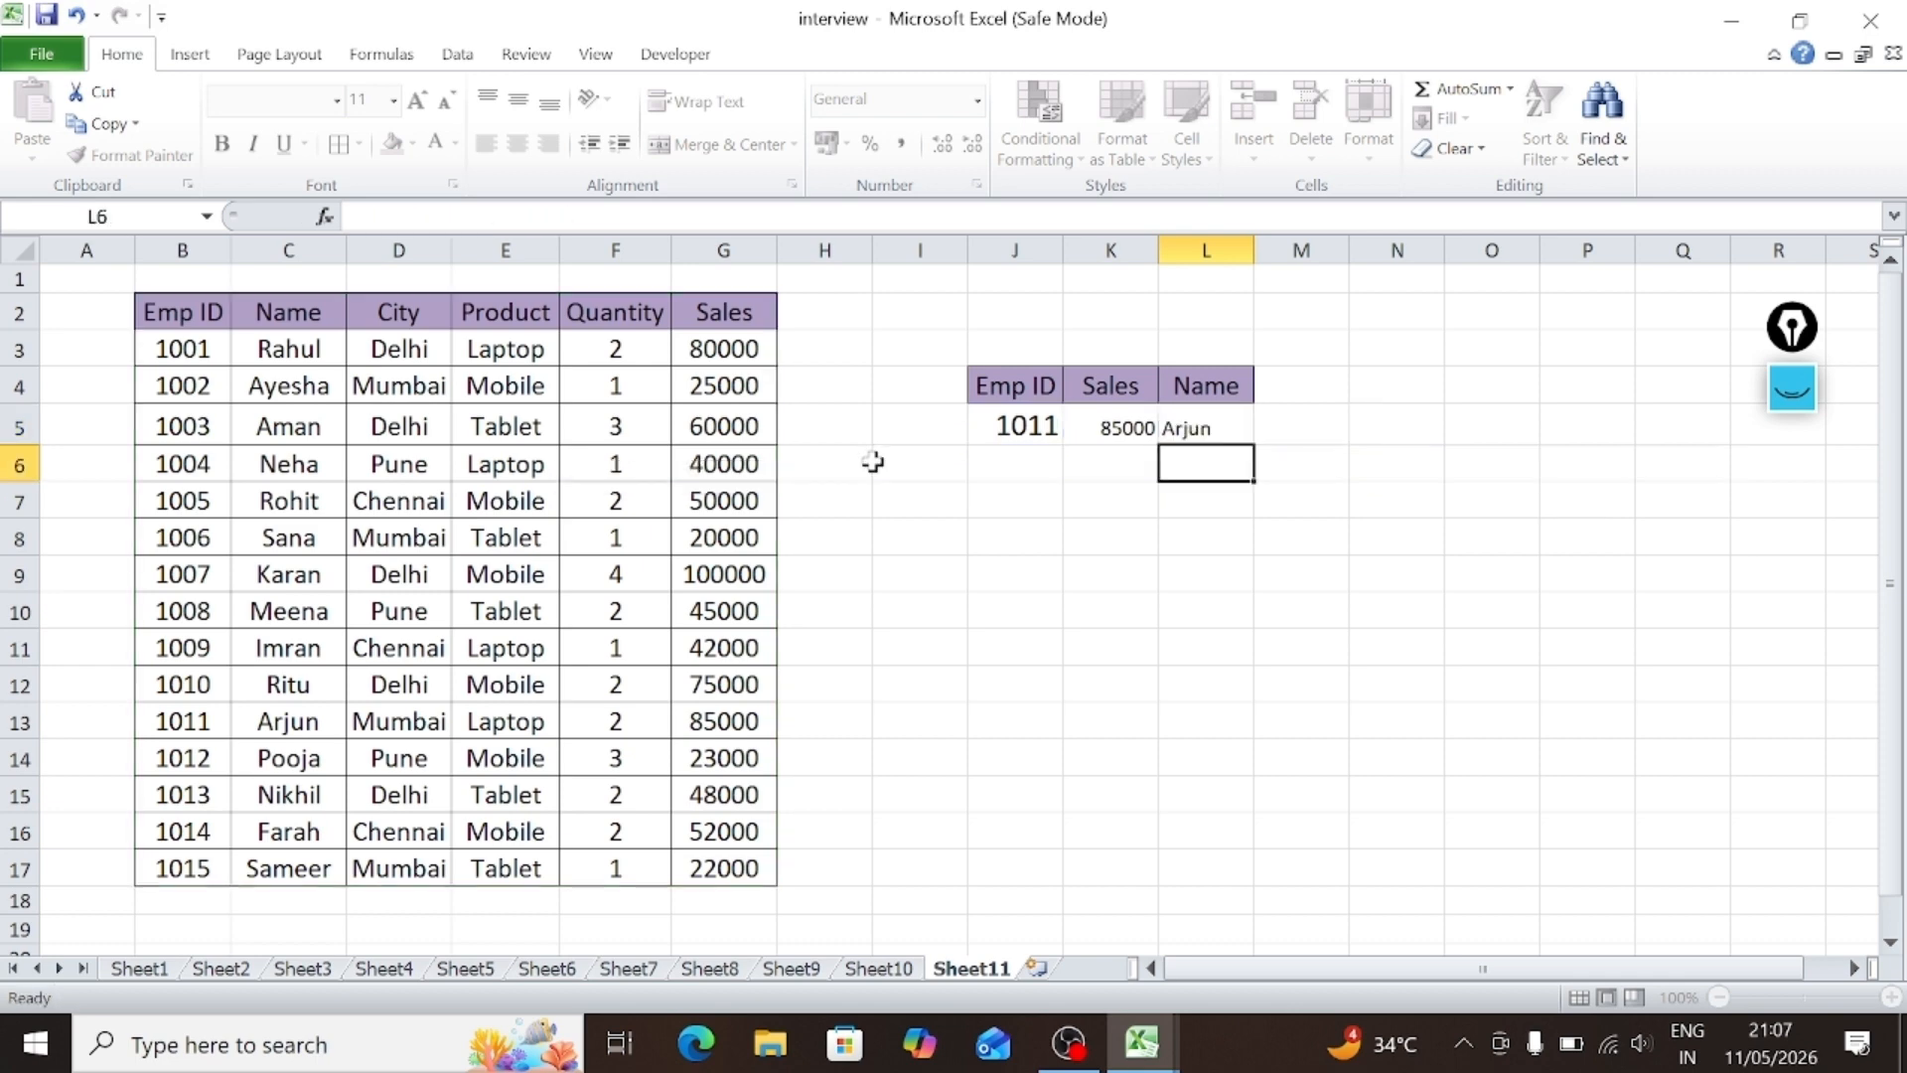
left_click(1202, 428)
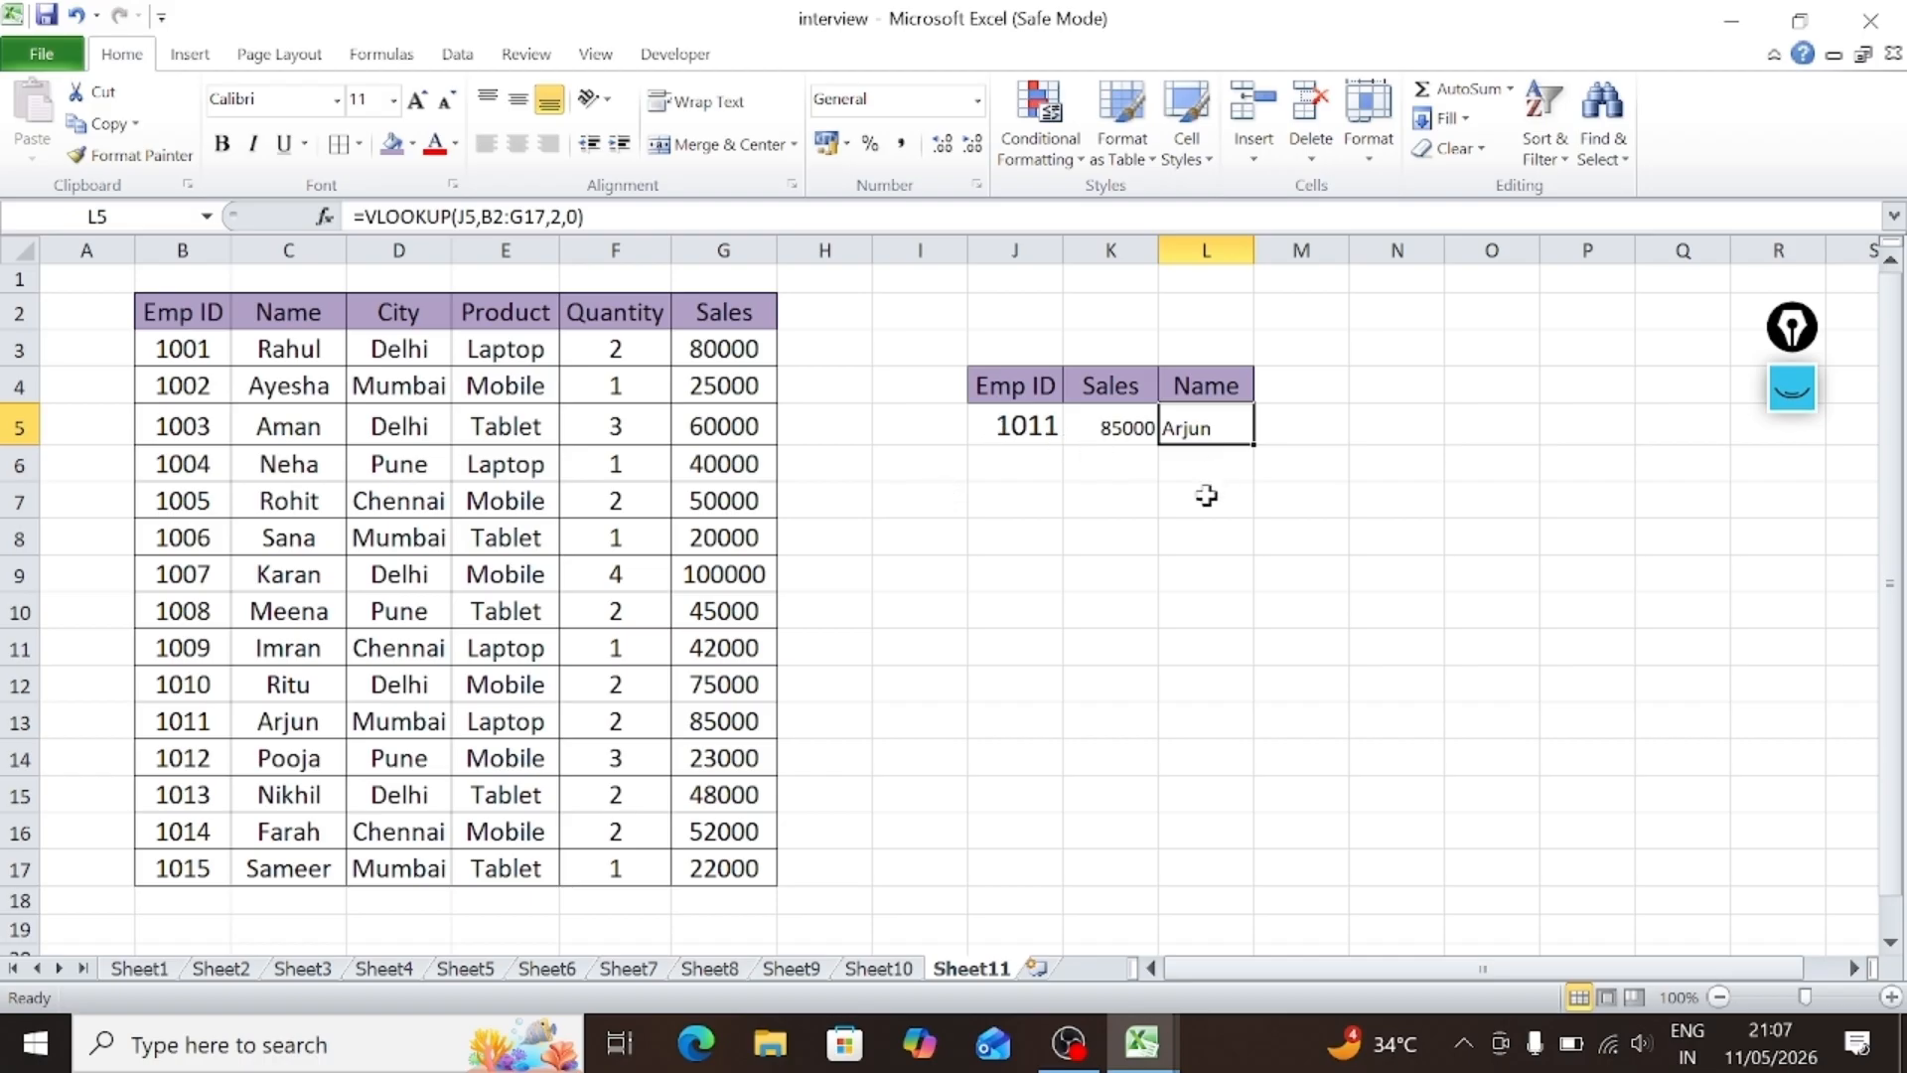
left_click(1164, 538)
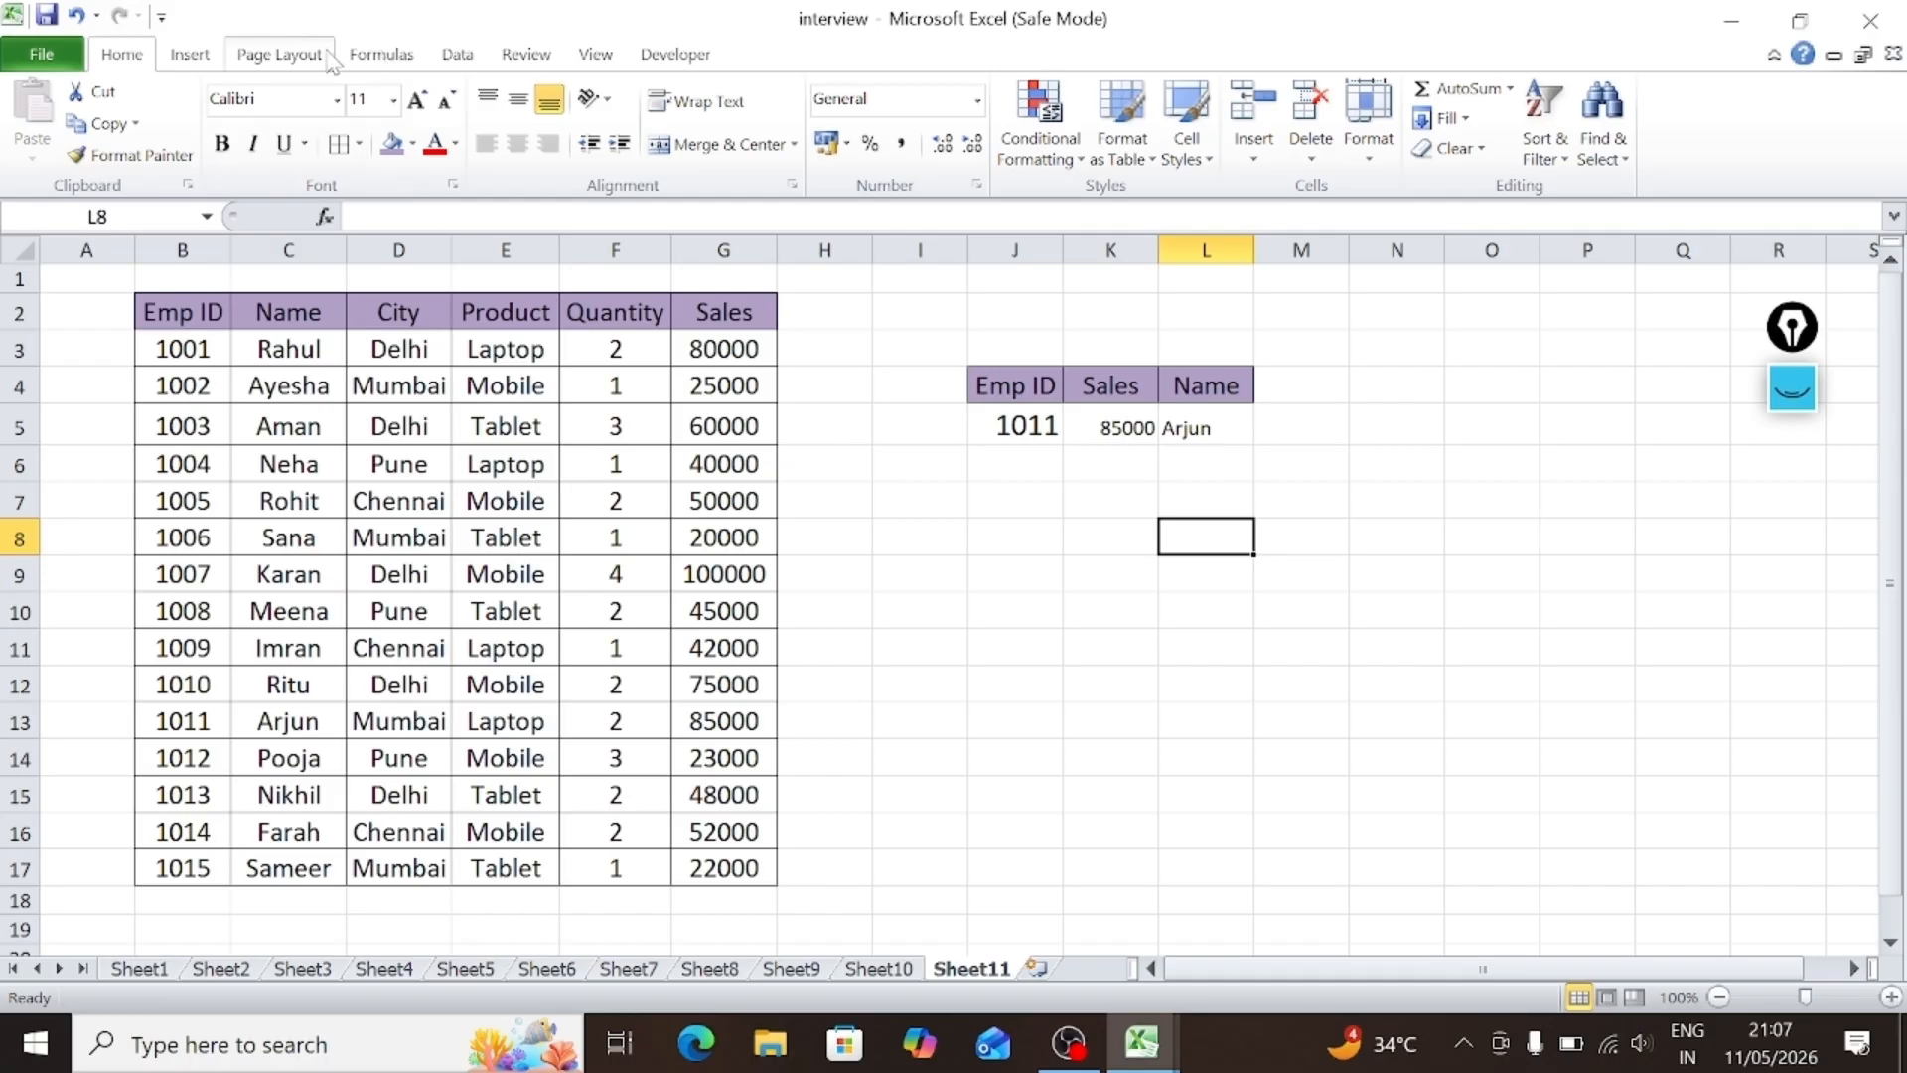
Step: Show the screen annotation tools and clear all existing pen drawings over the employee table
left_click(1792, 388)
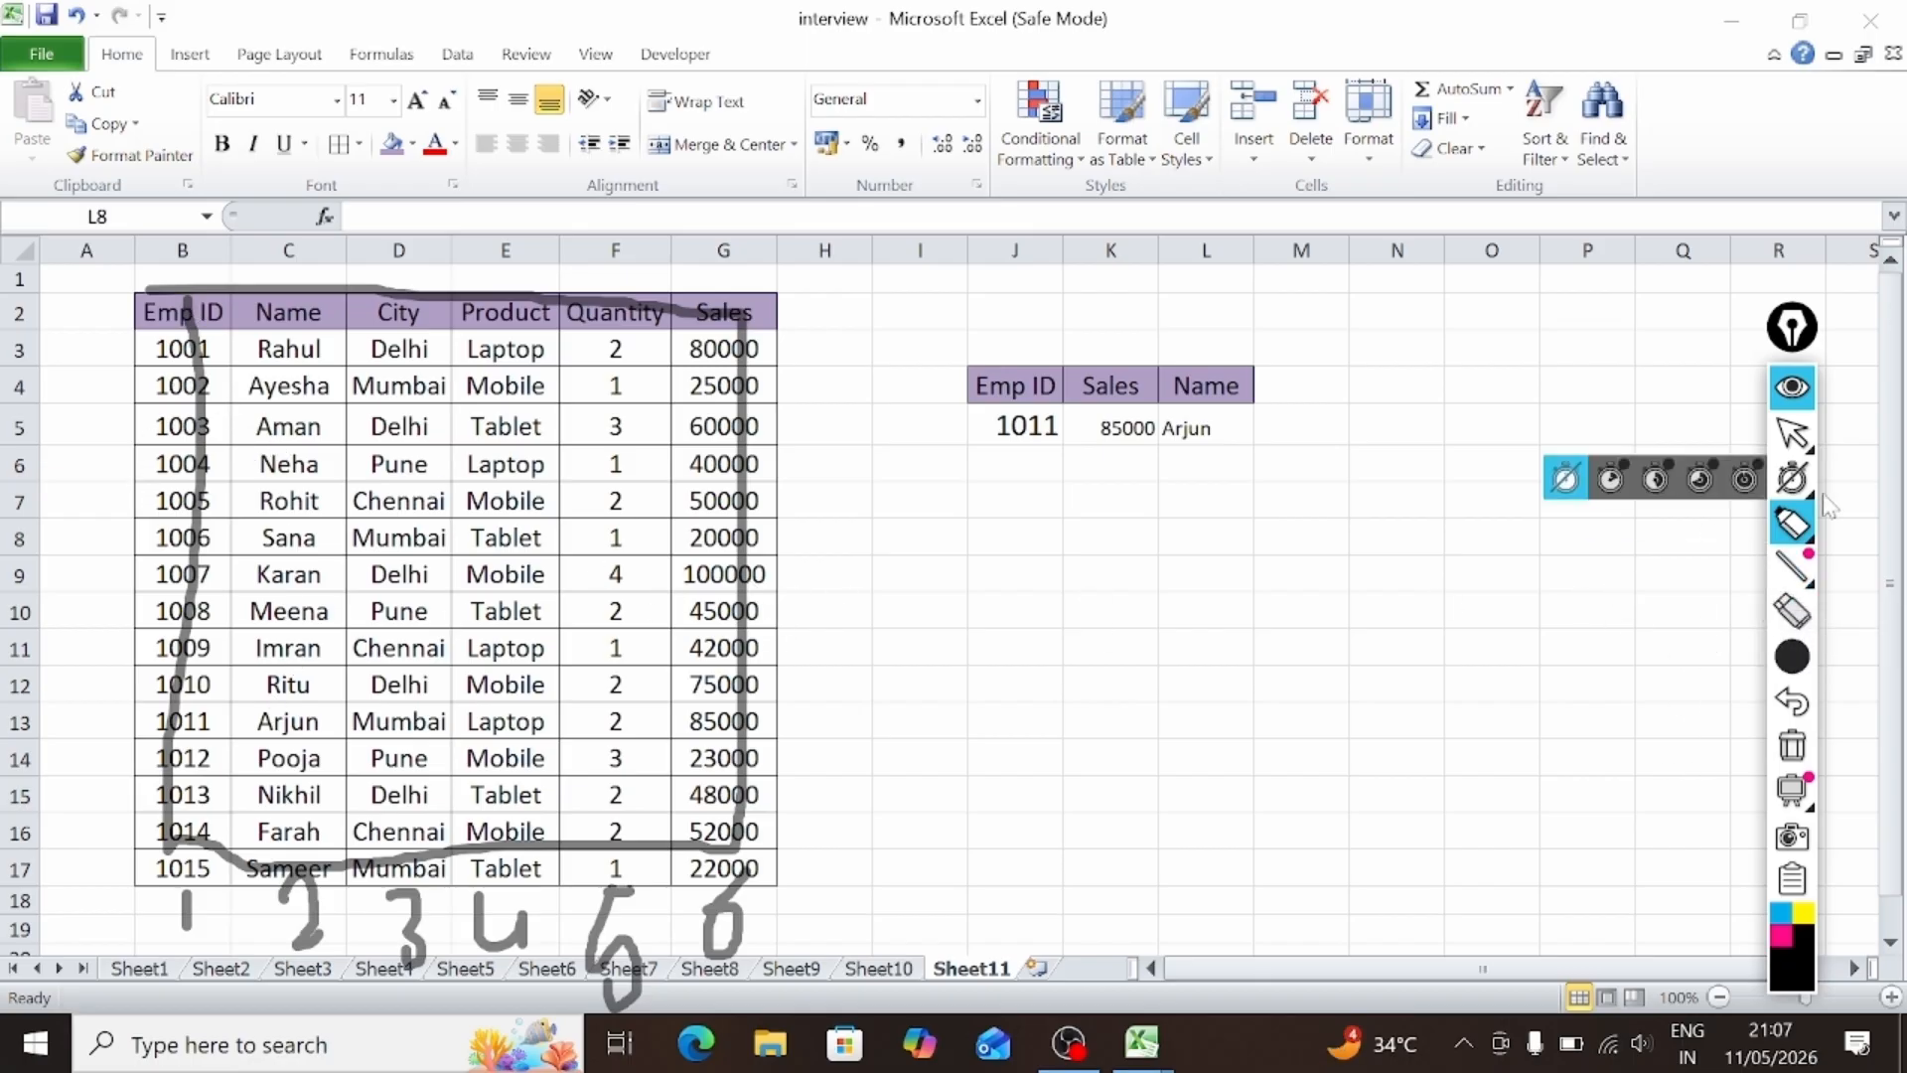
mouse_move(1794, 663)
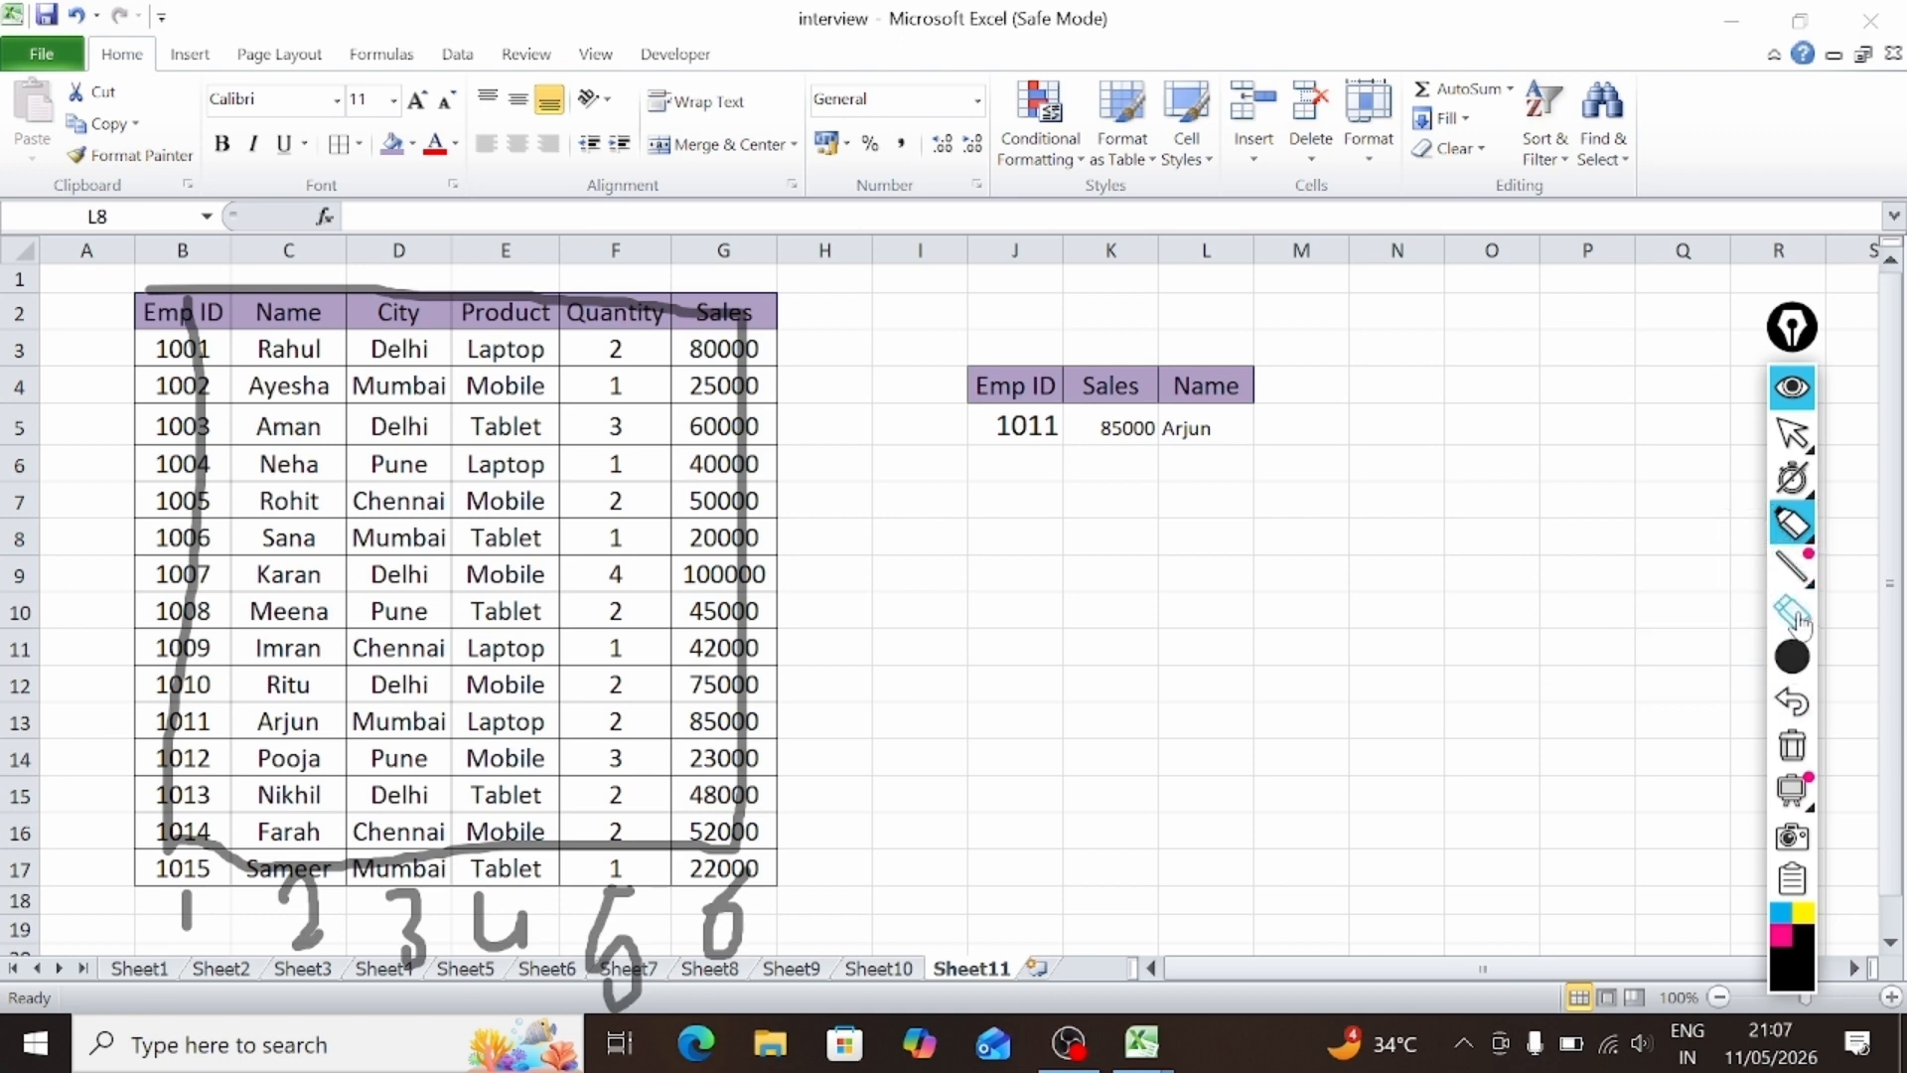
left_click(1796, 613)
left_click(1791, 744)
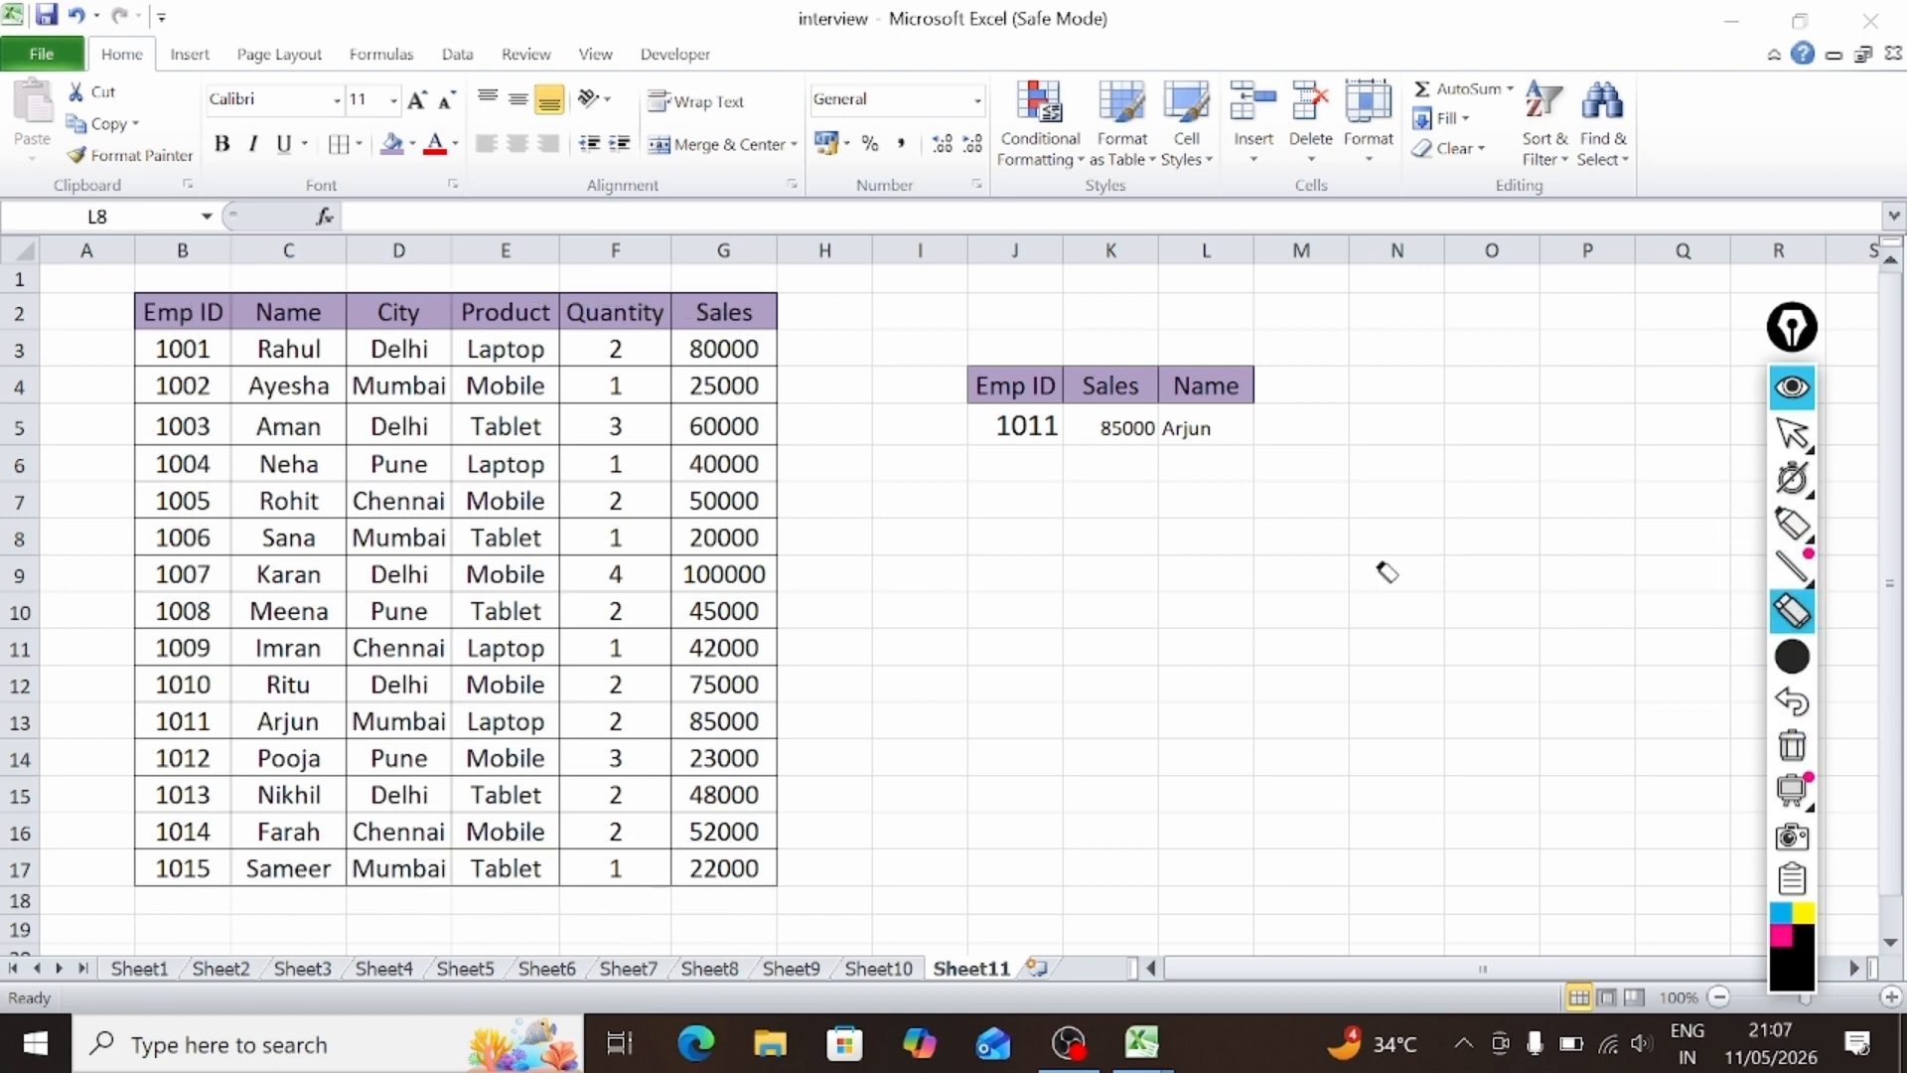
Step: Highlight the lookup value in J5 and mark the Emp ID and Name columns with freehand strokes and direction arrows
left_click(1803, 527)
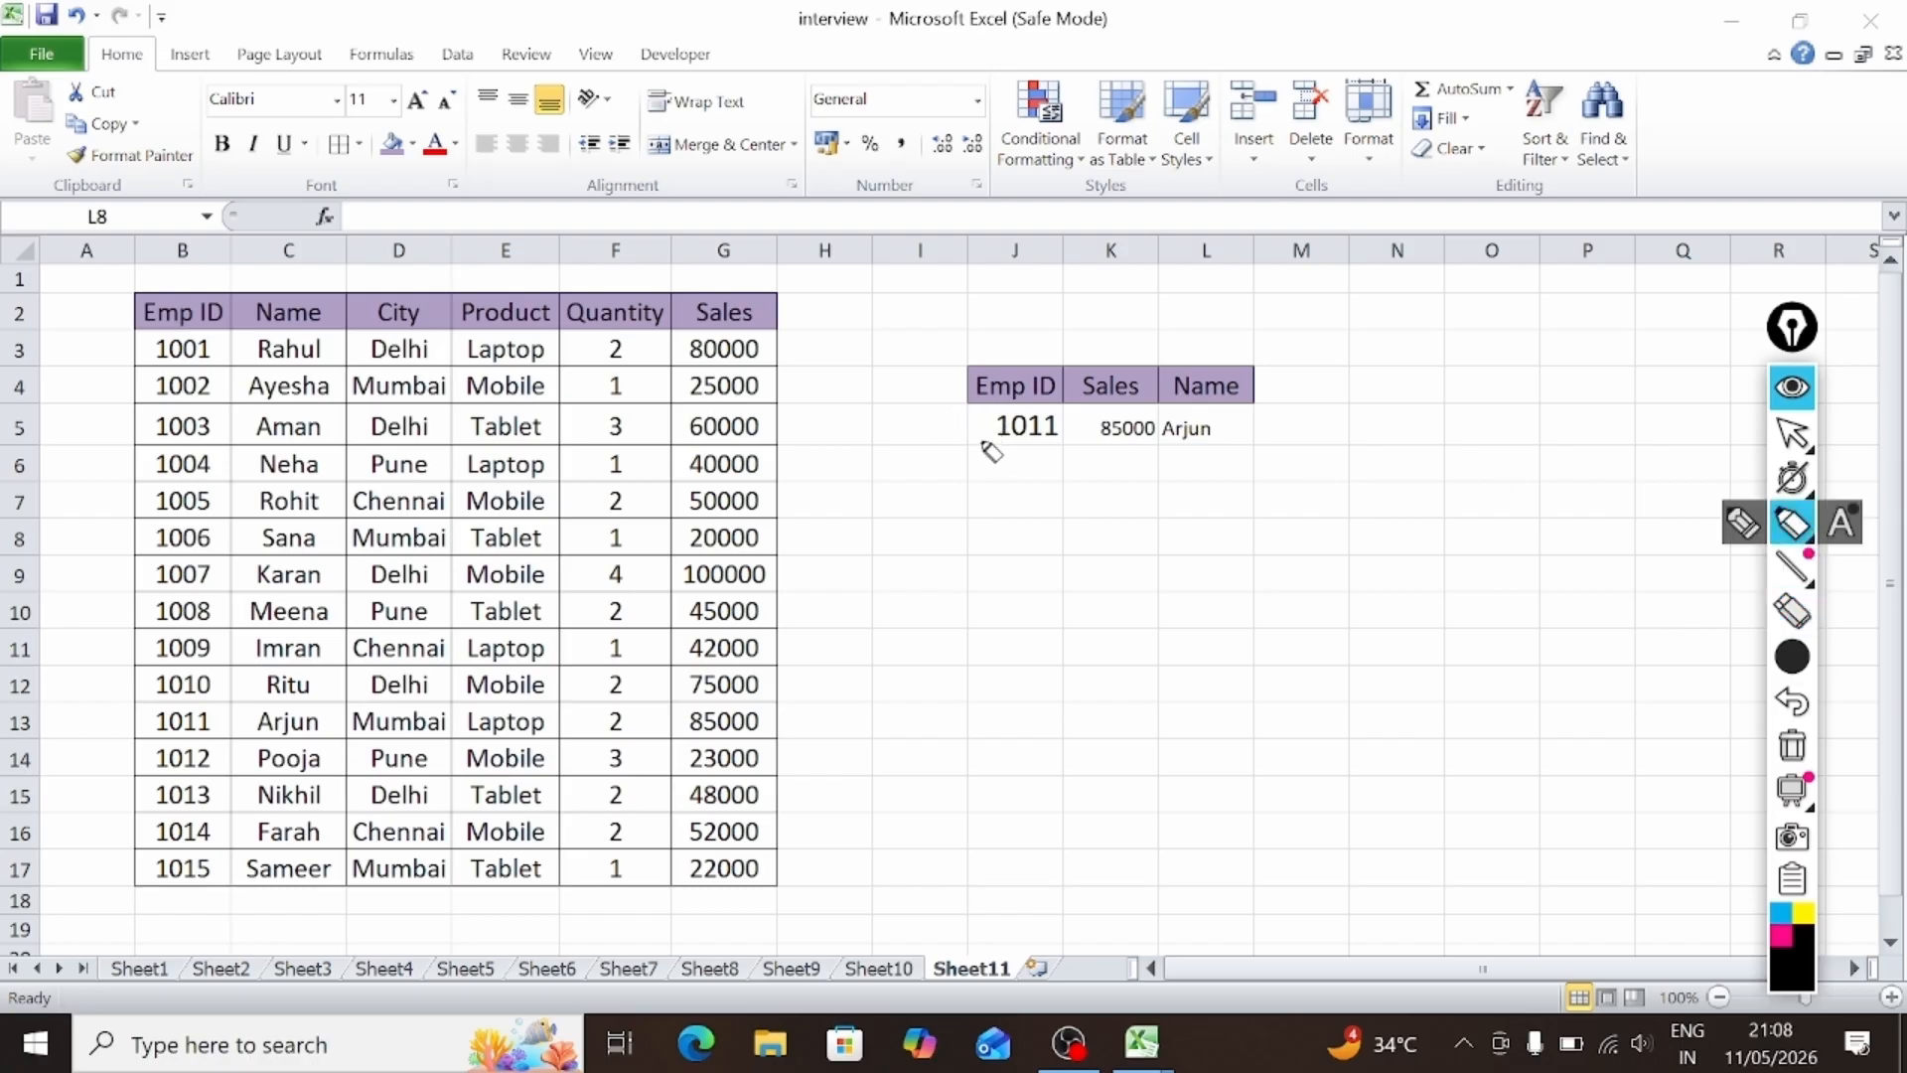
mouse_move(989, 438)
left_mouse_down()
mouse_move(1067, 455)
mouse_move(1083, 413)
mouse_move(987, 459)
left_mouse_up()
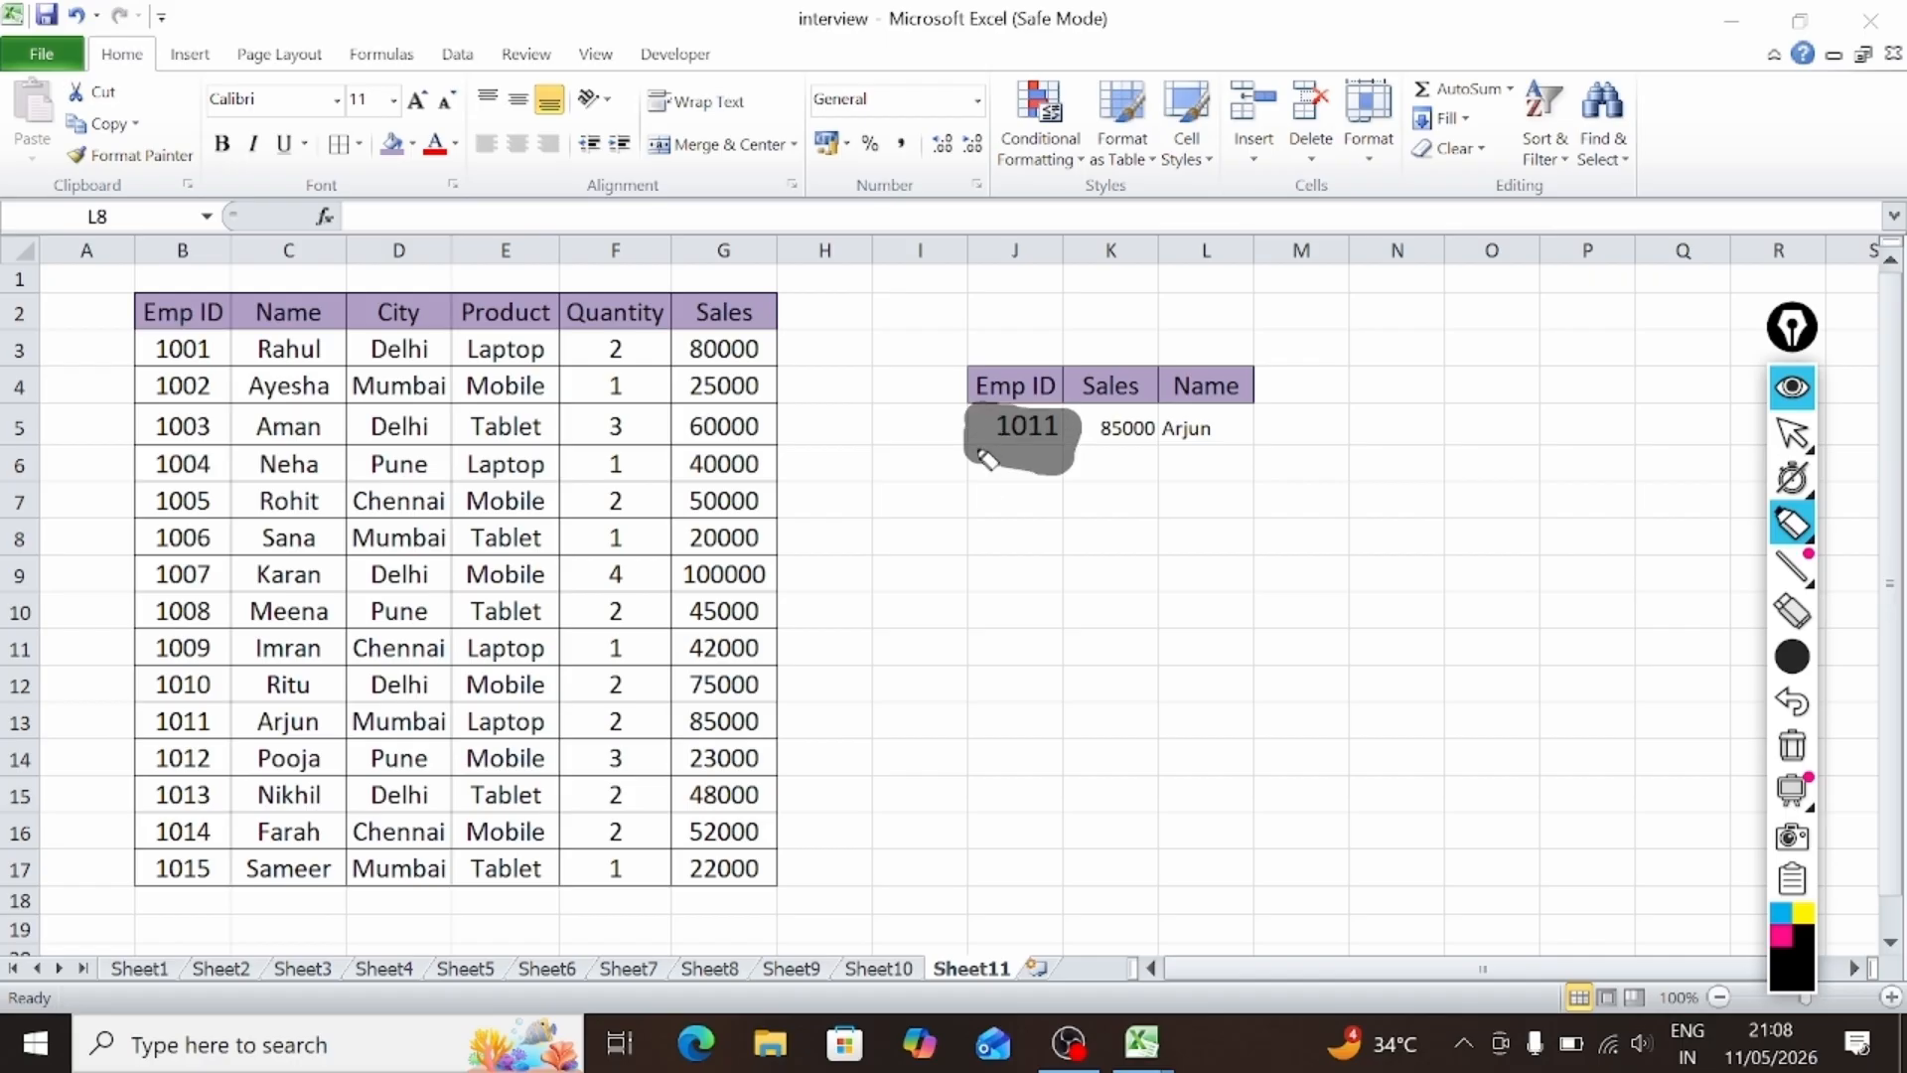
mouse_move(206, 316)
left_mouse_down()
mouse_move(159, 621)
mouse_move(158, 842)
left_mouse_up()
left_click_drag(210, 537, 295, 542)
mouse_move(250, 459)
left_mouse_down()
mouse_move(298, 526)
mouse_move(278, 614)
left_mouse_up()
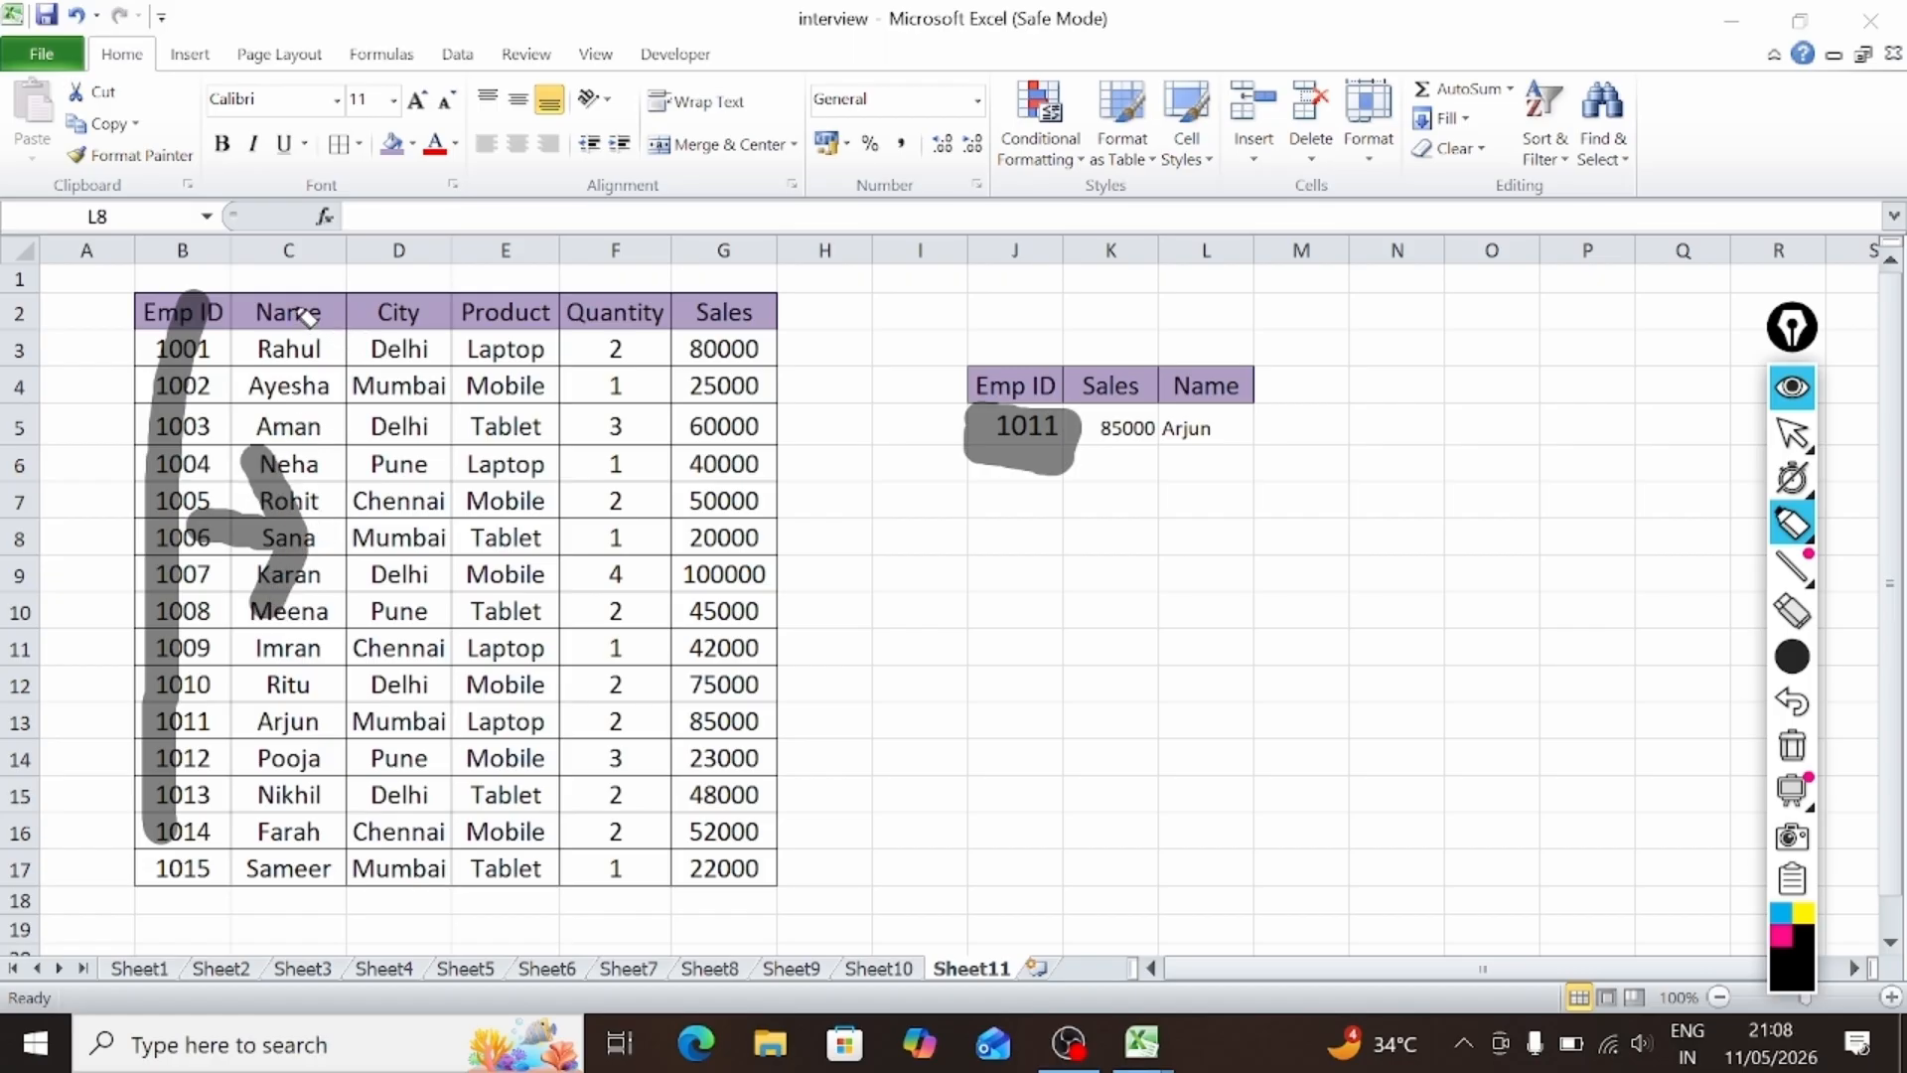
left_click_drag(298, 298, 307, 859)
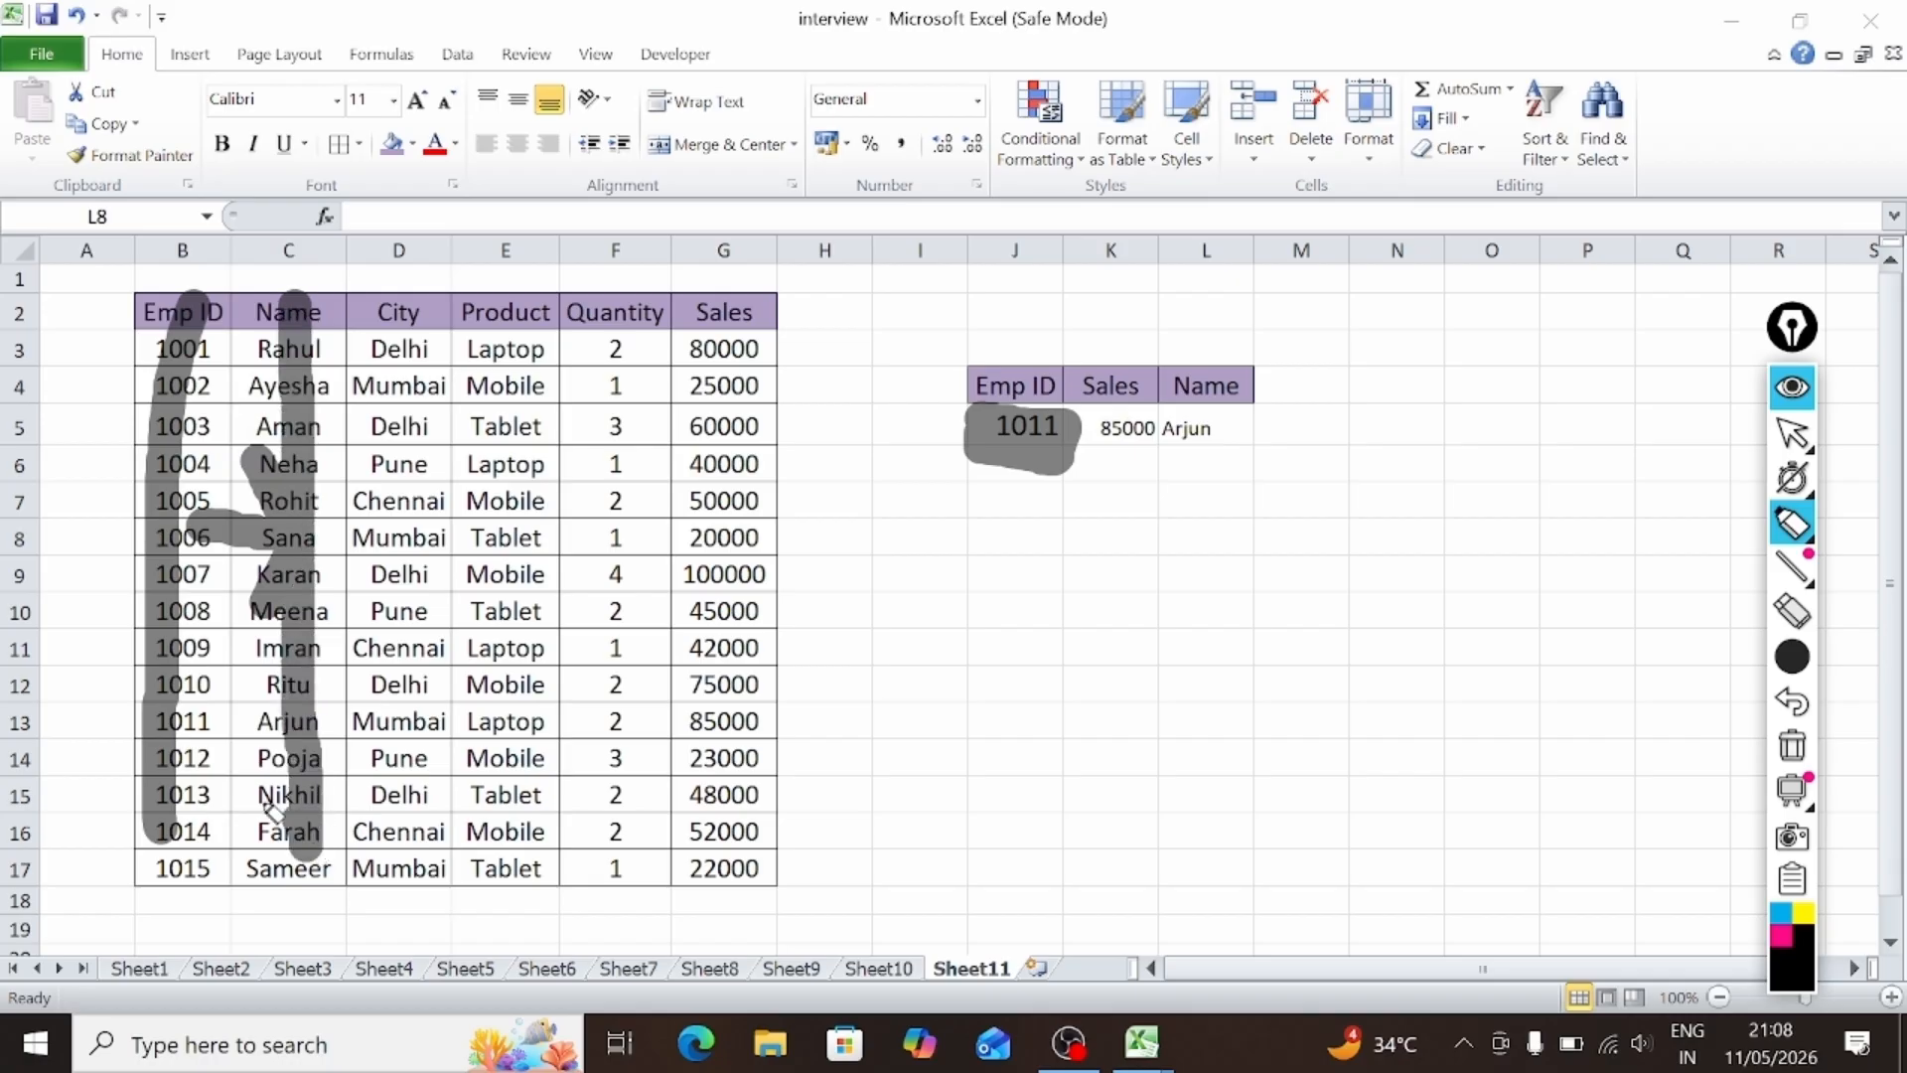
mouse_move(261, 784)
left_mouse_down()
mouse_move(298, 850)
mouse_move(417, 789)
left_mouse_up()
mouse_move(263, 363)
left_mouse_down()
mouse_move(328, 283)
mouse_move(333, 422)
left_mouse_up()
mouse_move(417, 596)
left_mouse_down()
mouse_move(228, 596)
mouse_move(268, 636)
mouse_move(292, 528)
left_mouse_up()
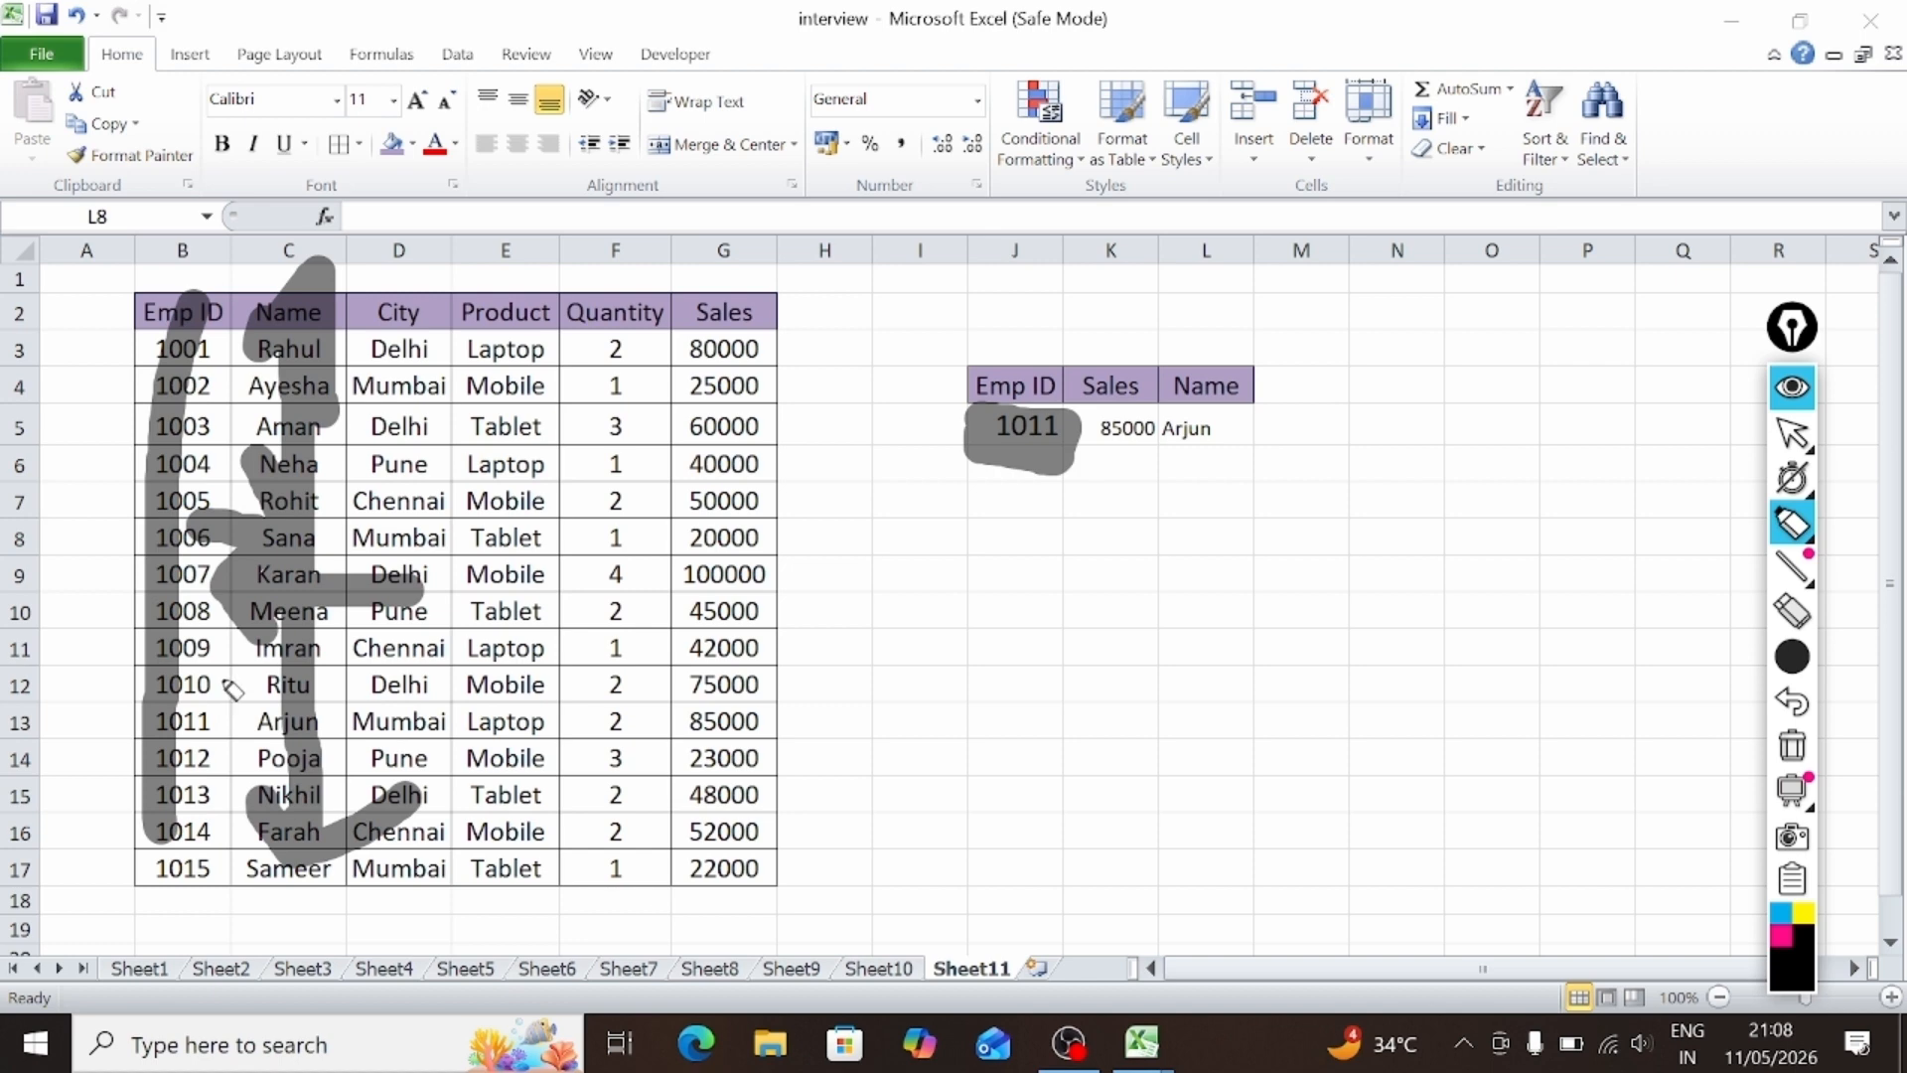
mouse_move(392, 717)
left_mouse_down()
mouse_move(217, 695)
mouse_move(253, 730)
left_mouse_up()
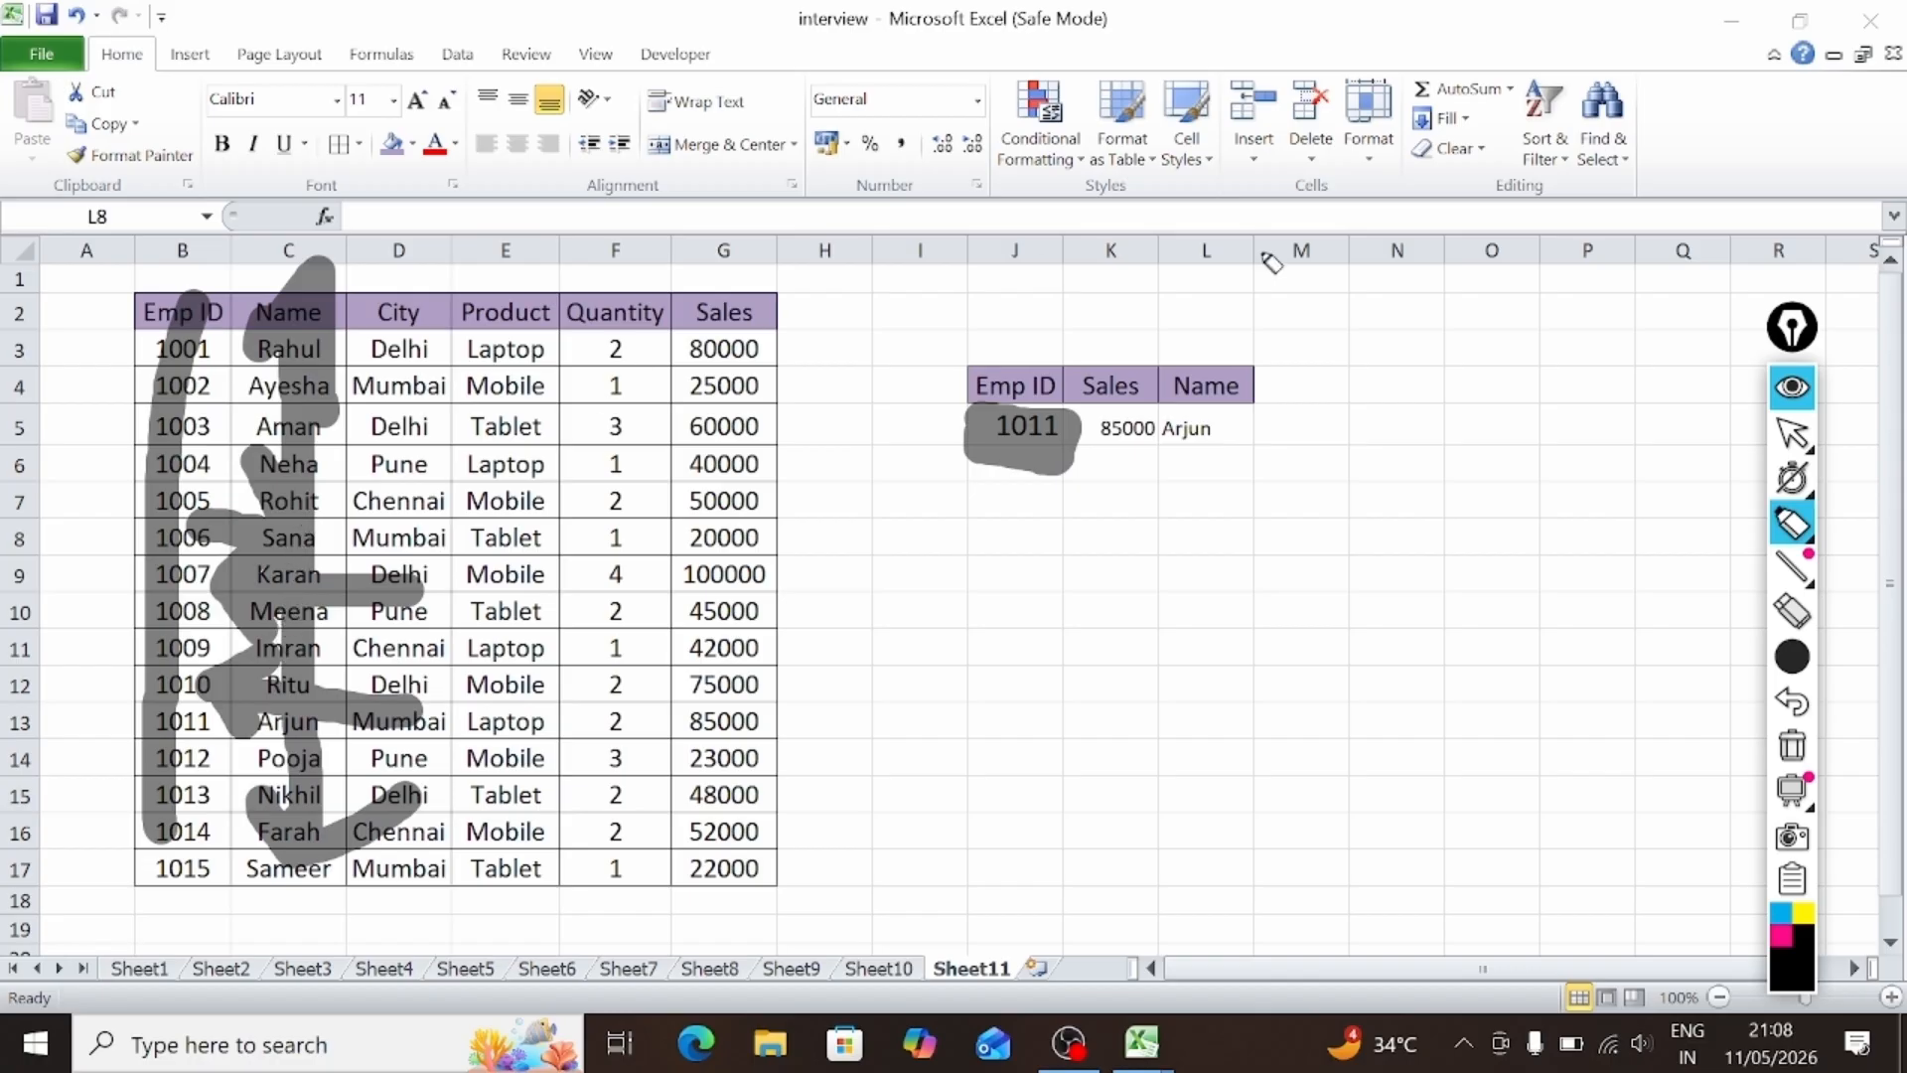
Step: Clear all highlighter markings from the sheet and collapse the annotation tools
mouse_move(1805, 486)
mouse_move(1798, 663)
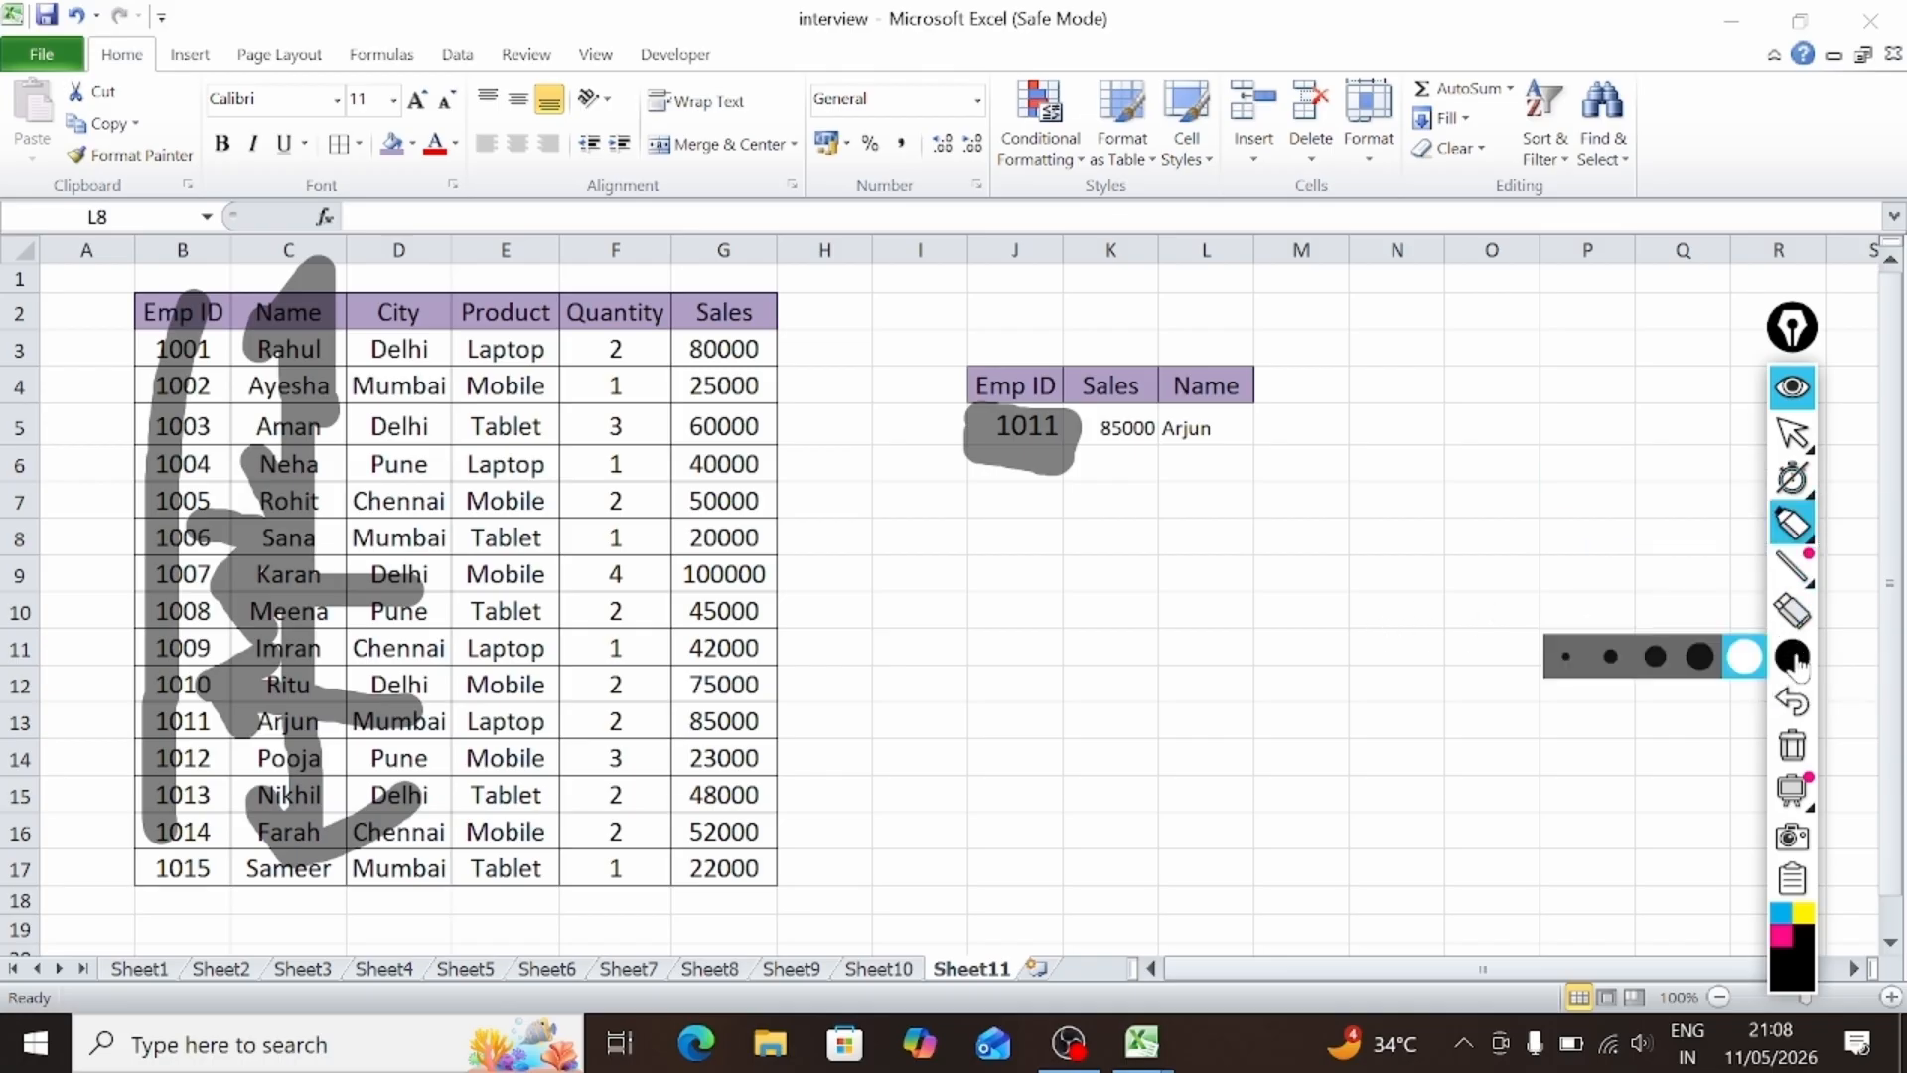
left_click(1792, 745)
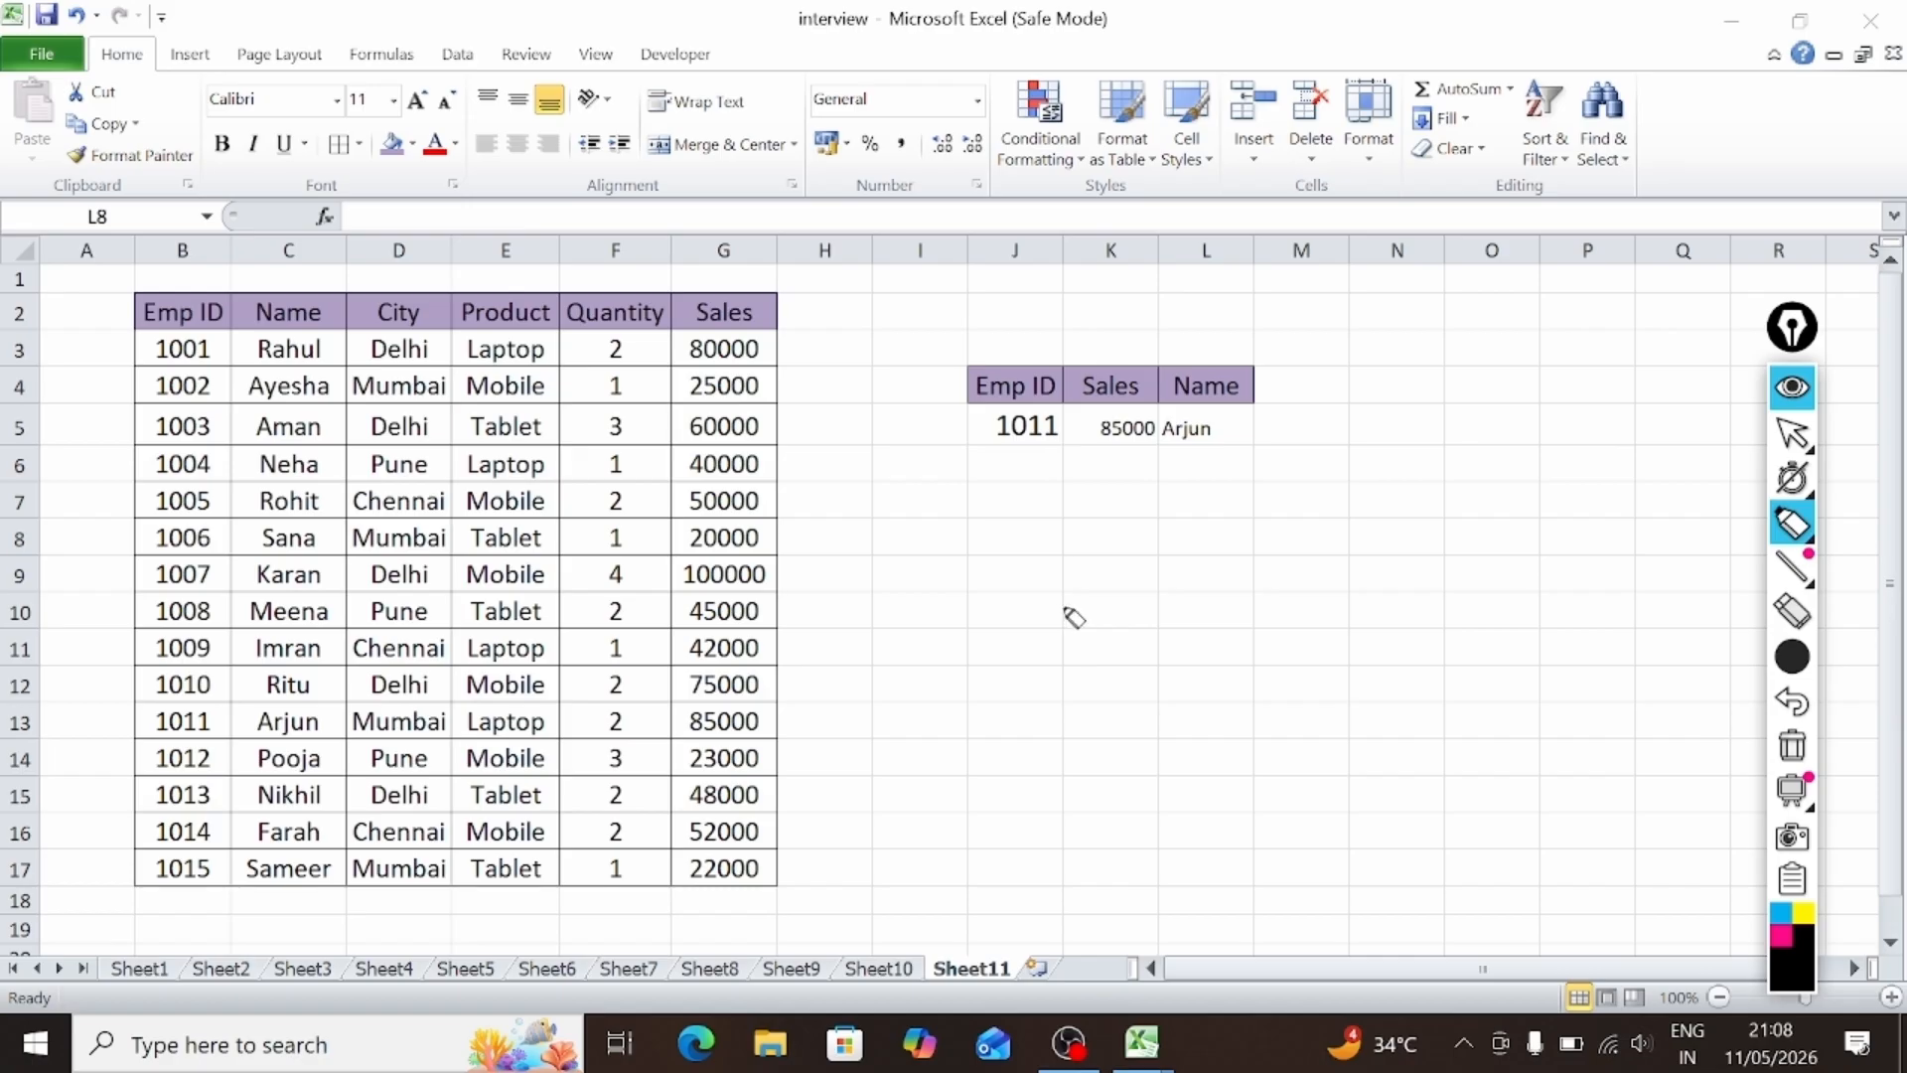
left_click(1094, 420)
left_click(1793, 389)
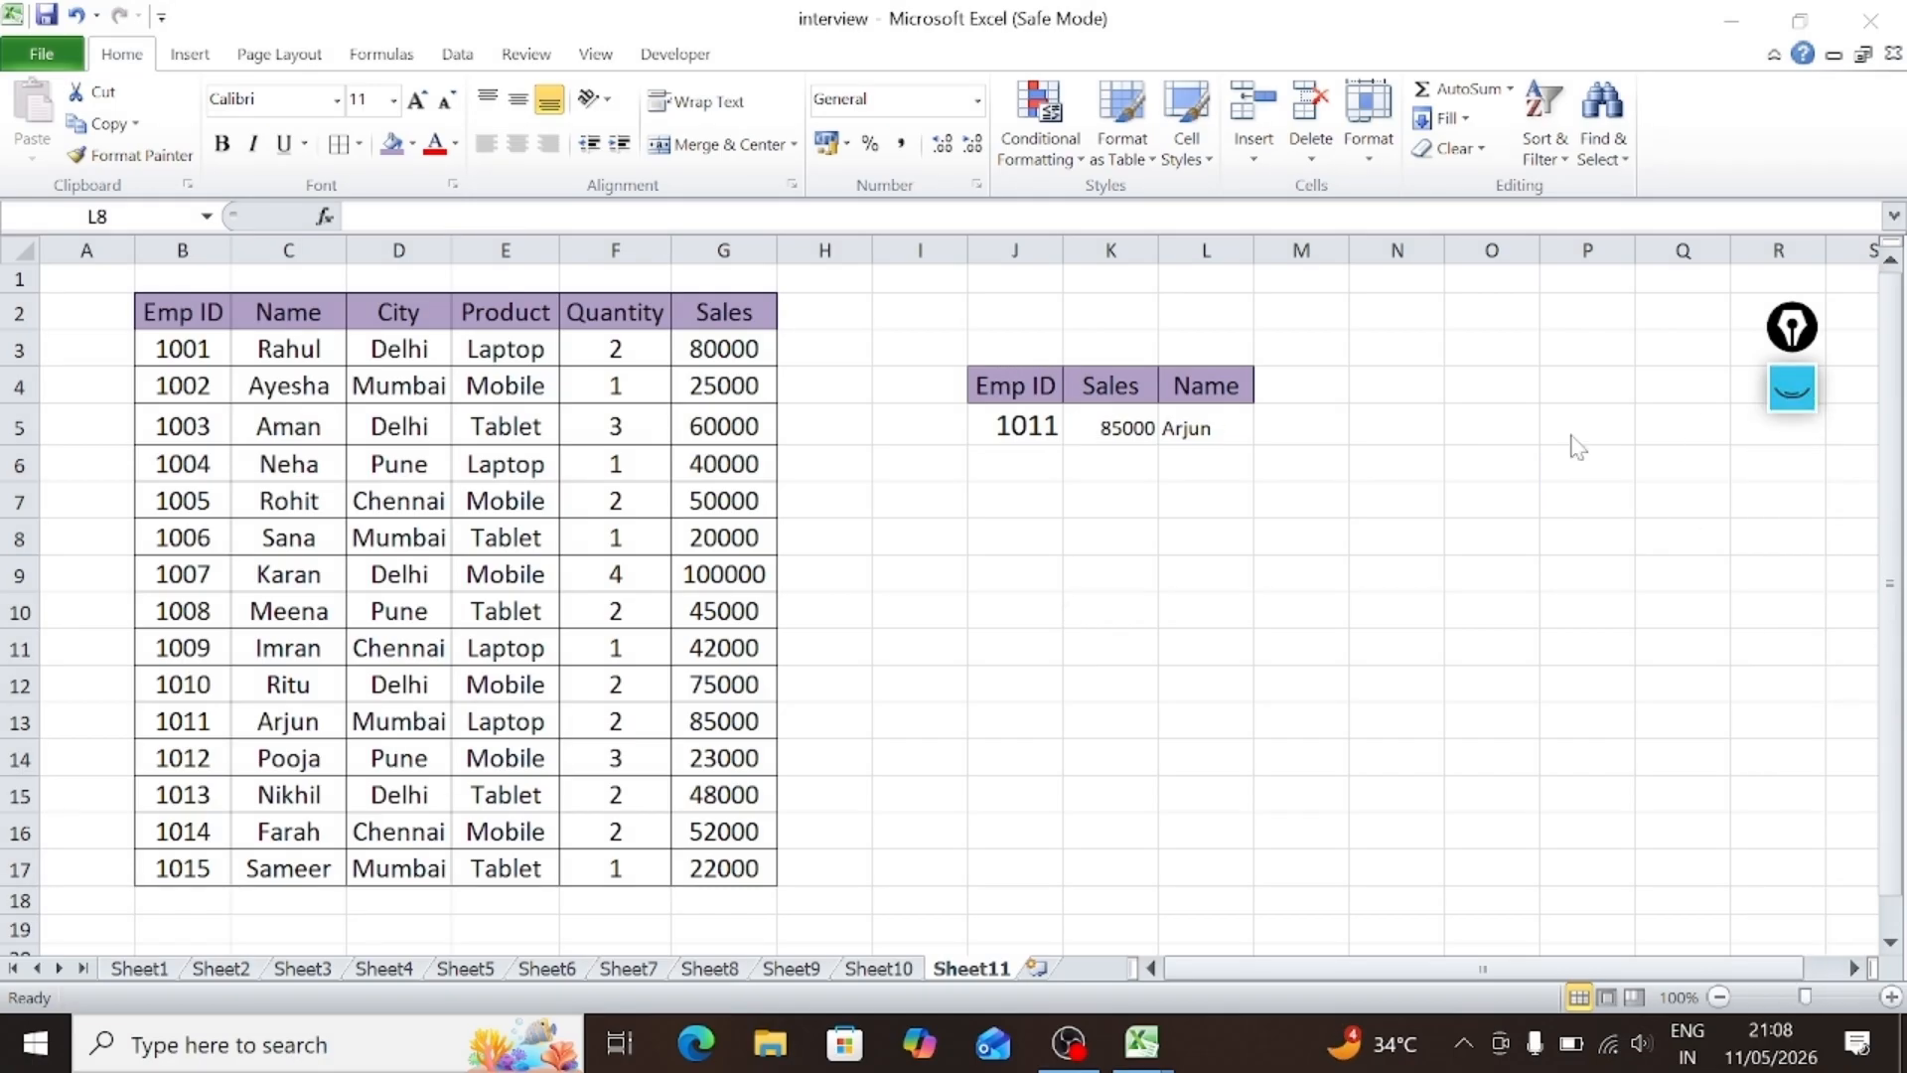
Step: Review the Sales lookup formula in K5 and enter the employee name from C6 into cell J7
double_click(1095, 417)
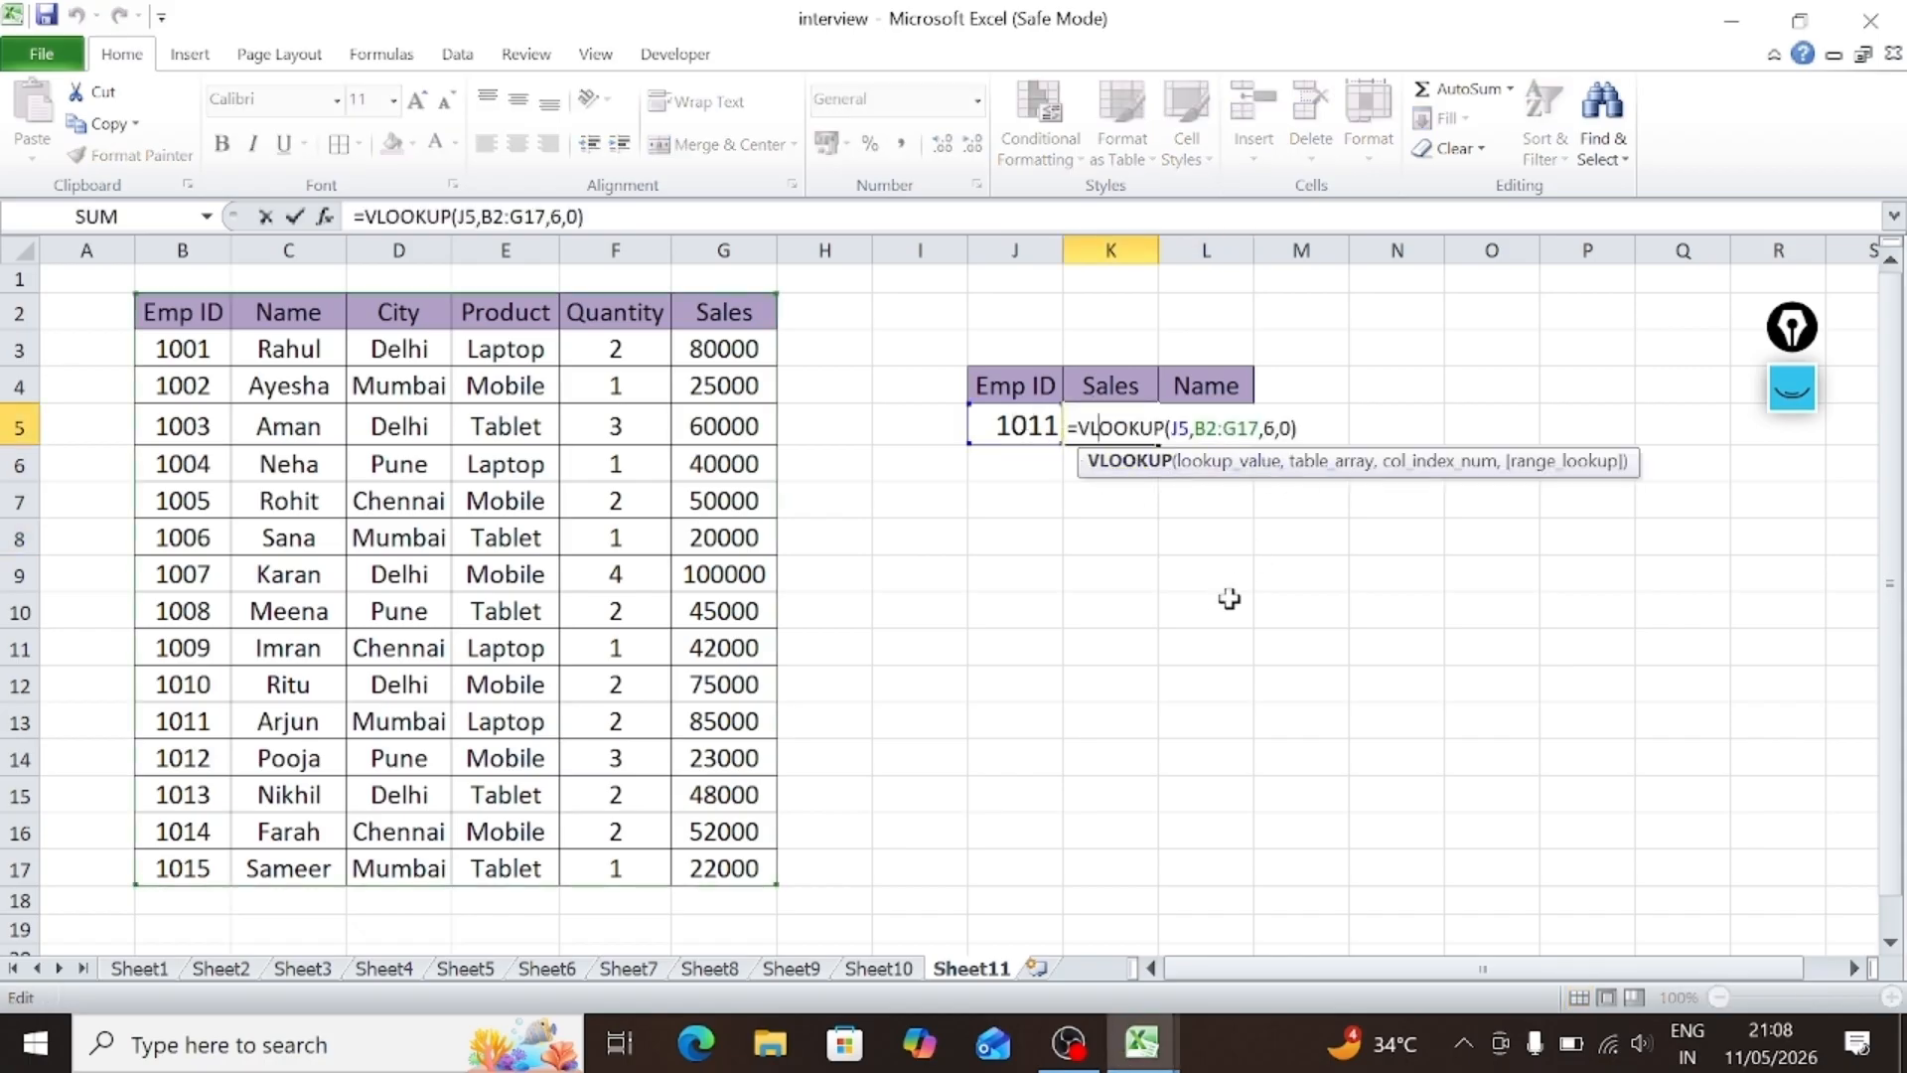
key("Return")
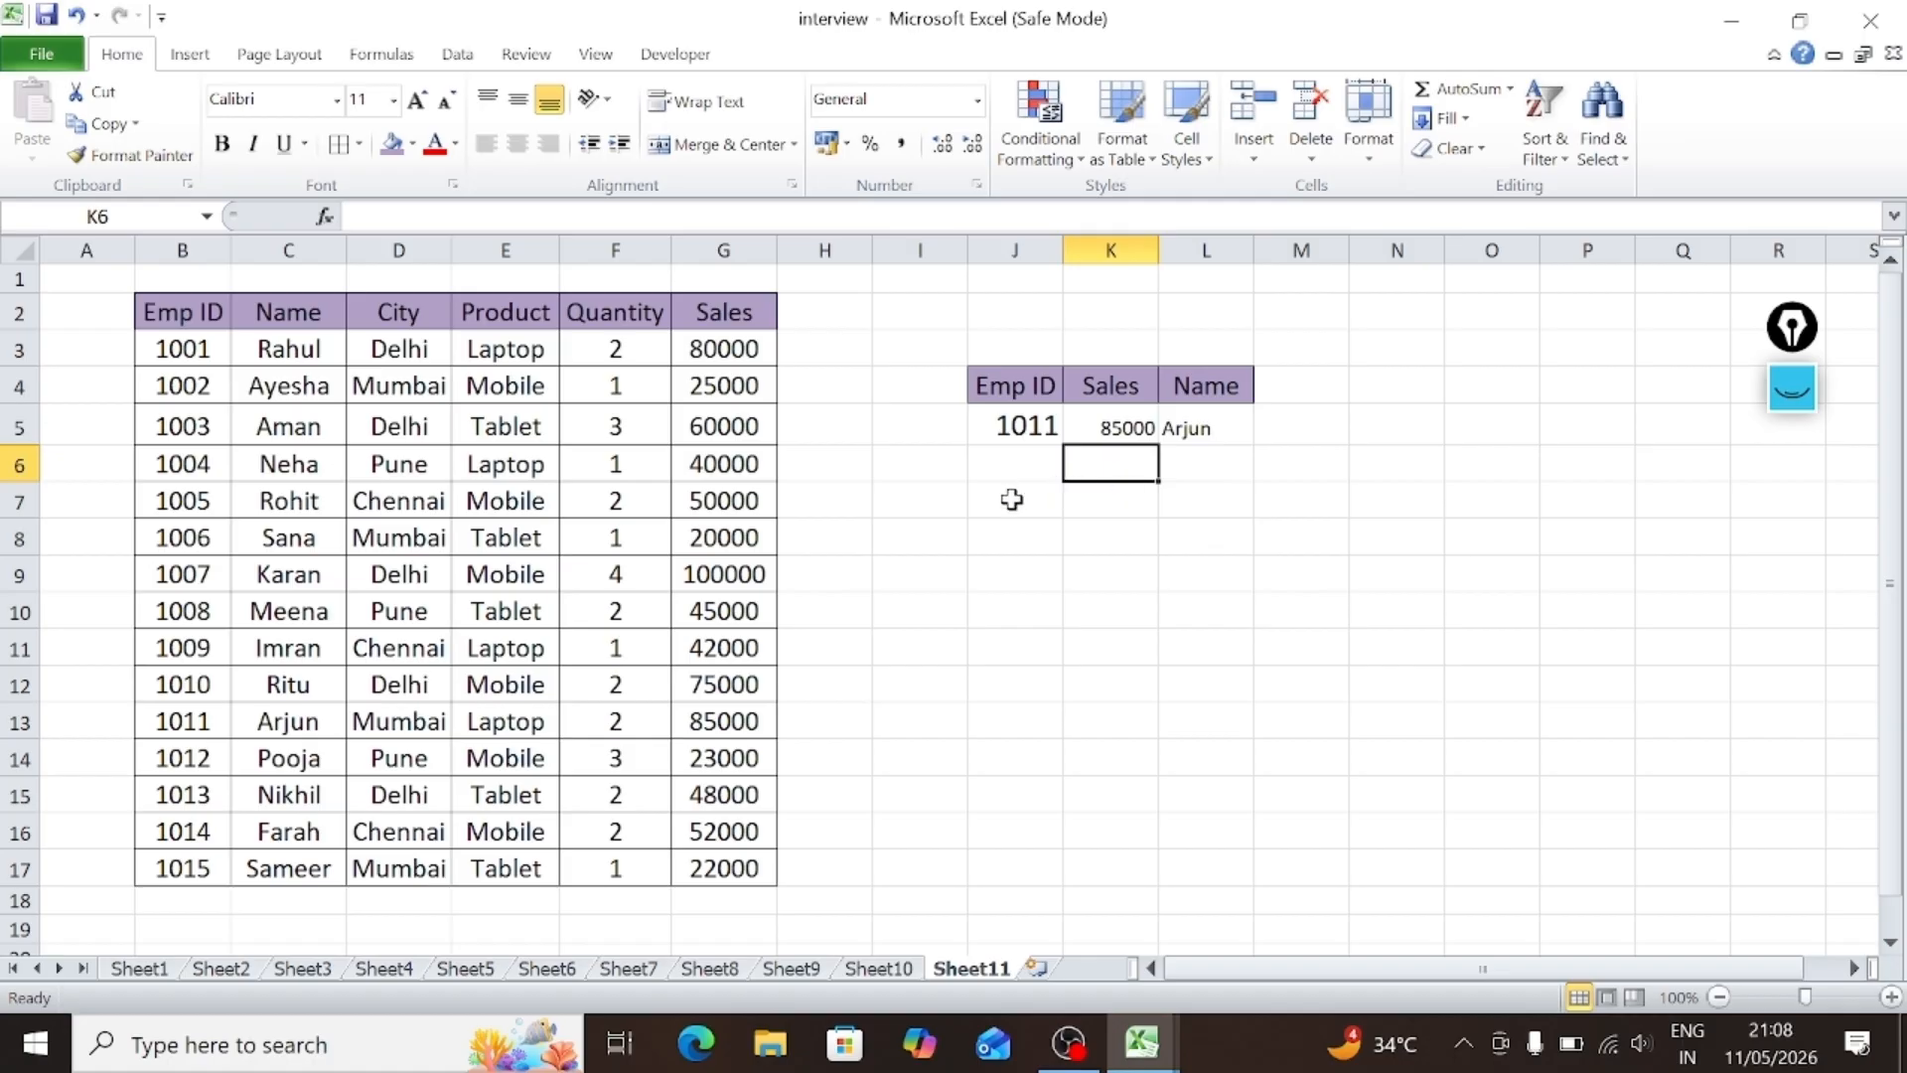
left_click(971, 507)
type("N")
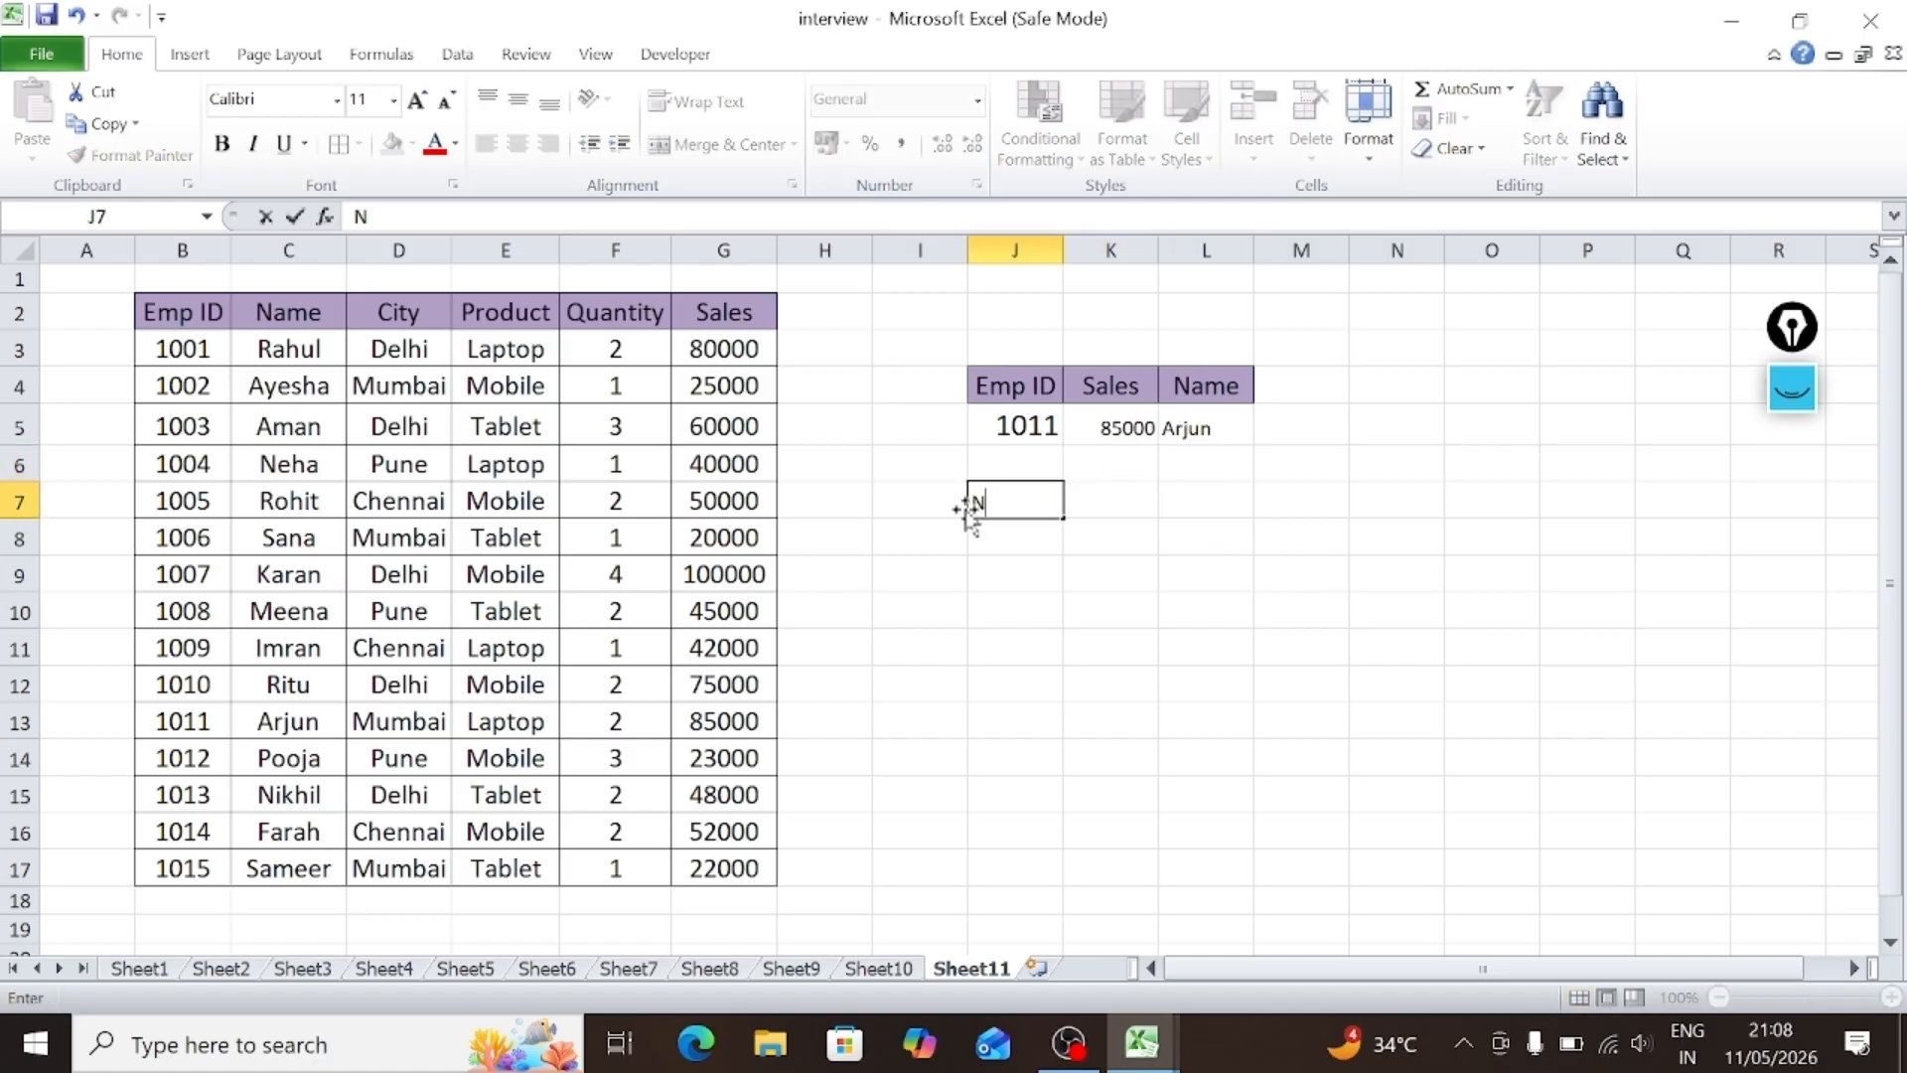
type("eha")
key("Return")
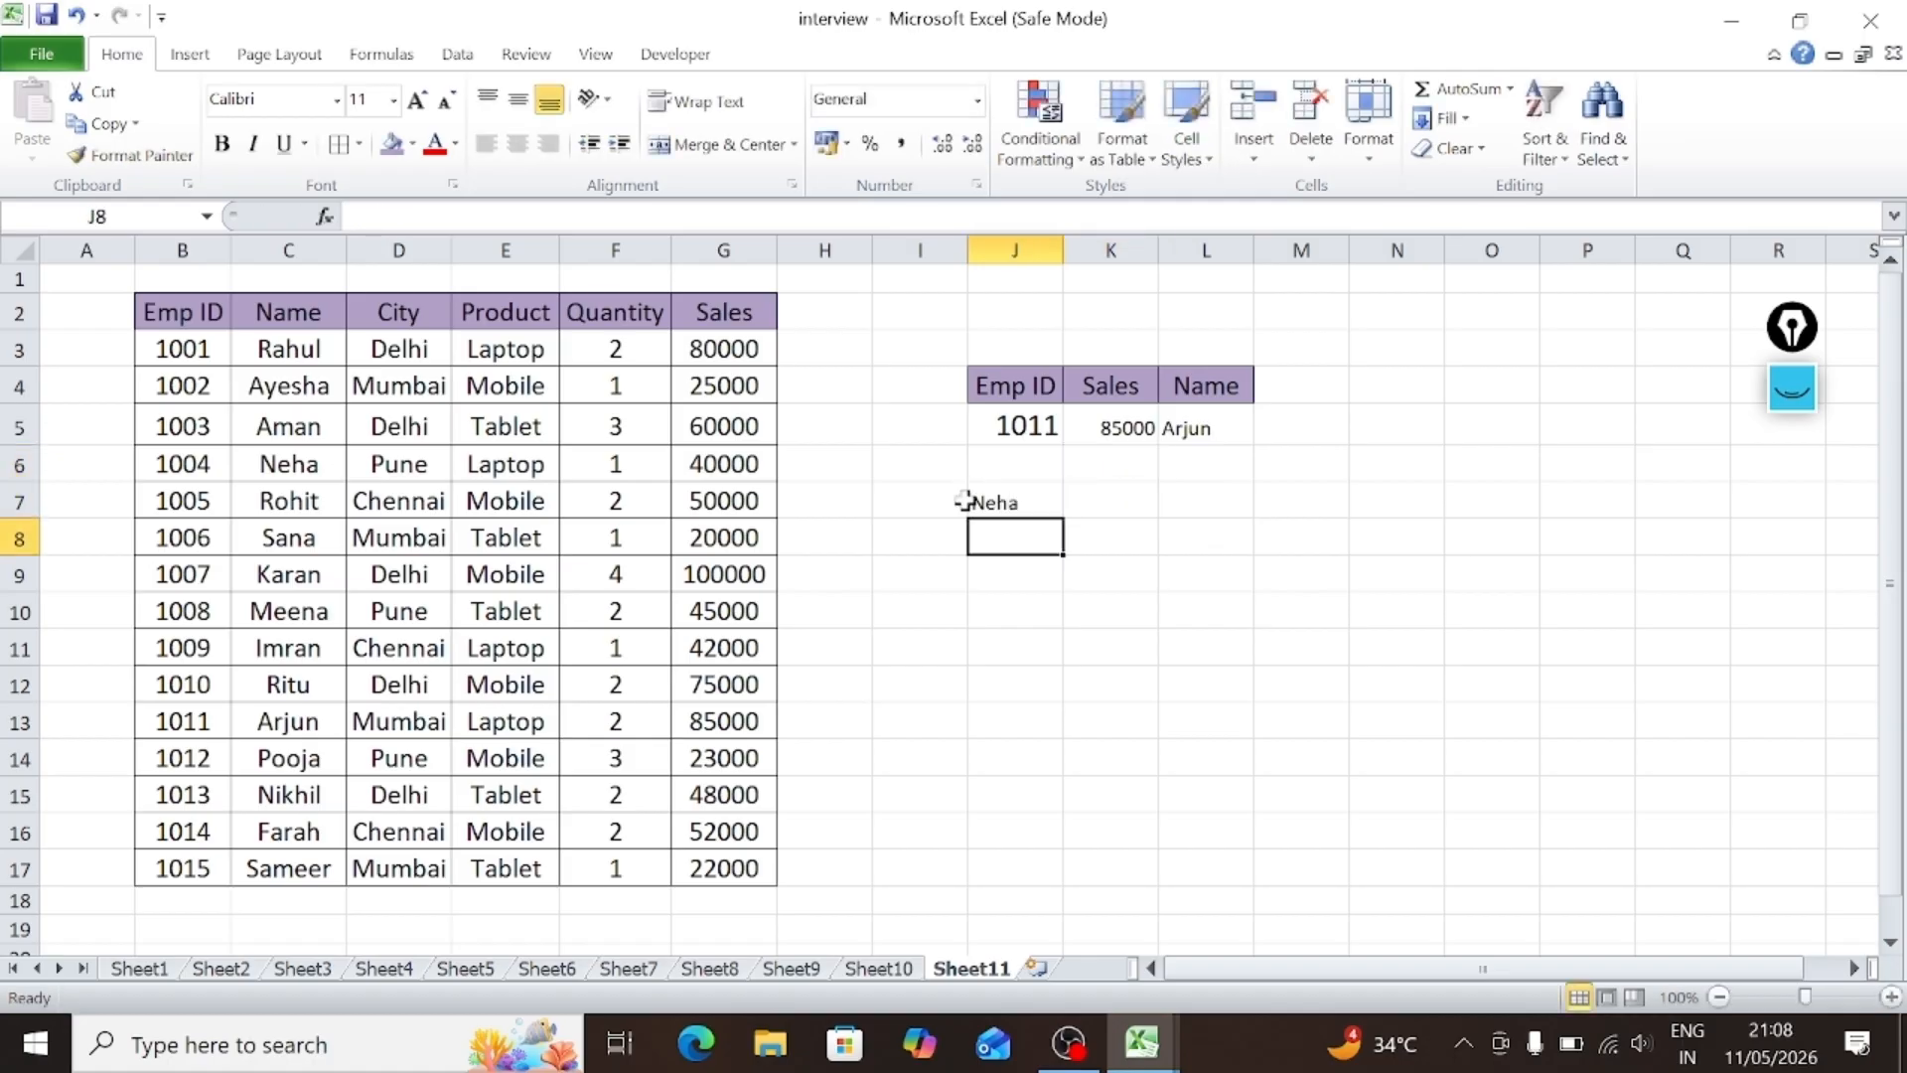
Step: Try to look up the name in J7 by entering =VLOOKUP(J7,B2:G17,1,0) in cell K7
left_click(1115, 501)
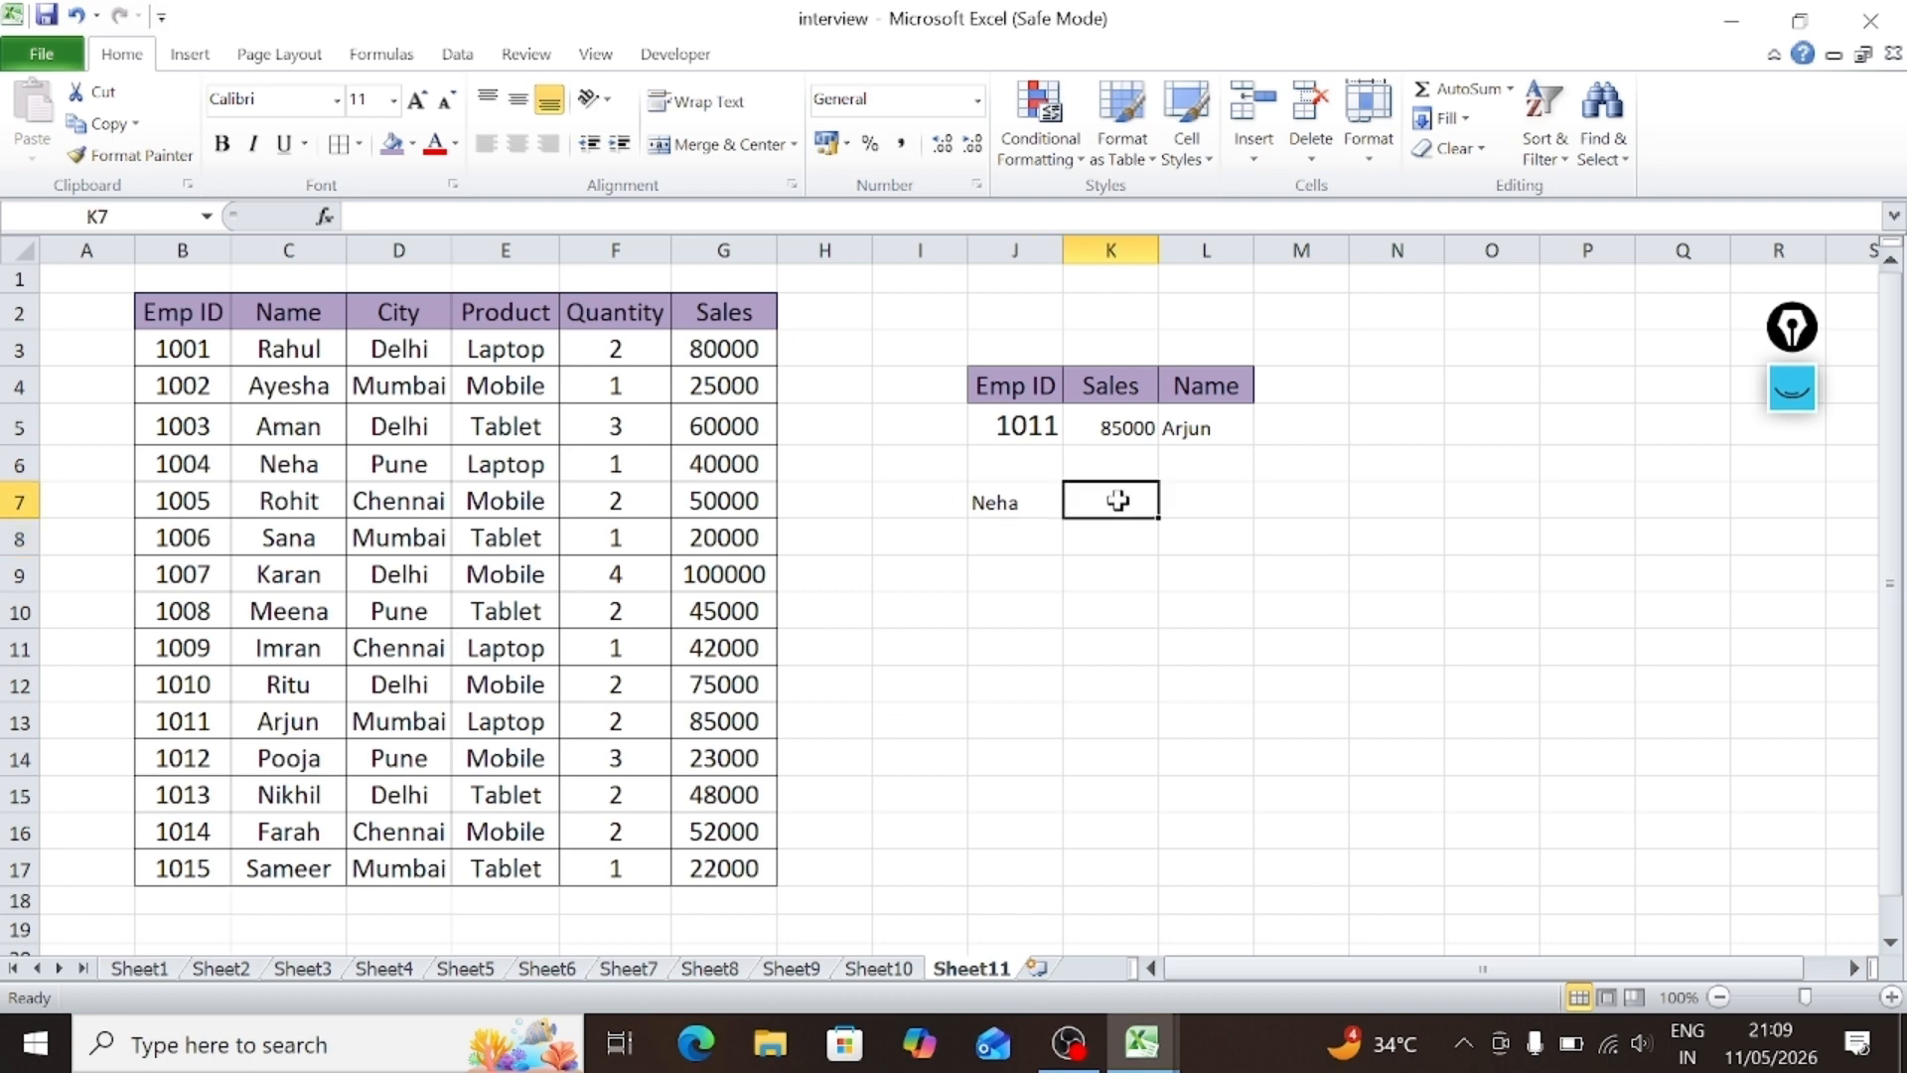
type("=")
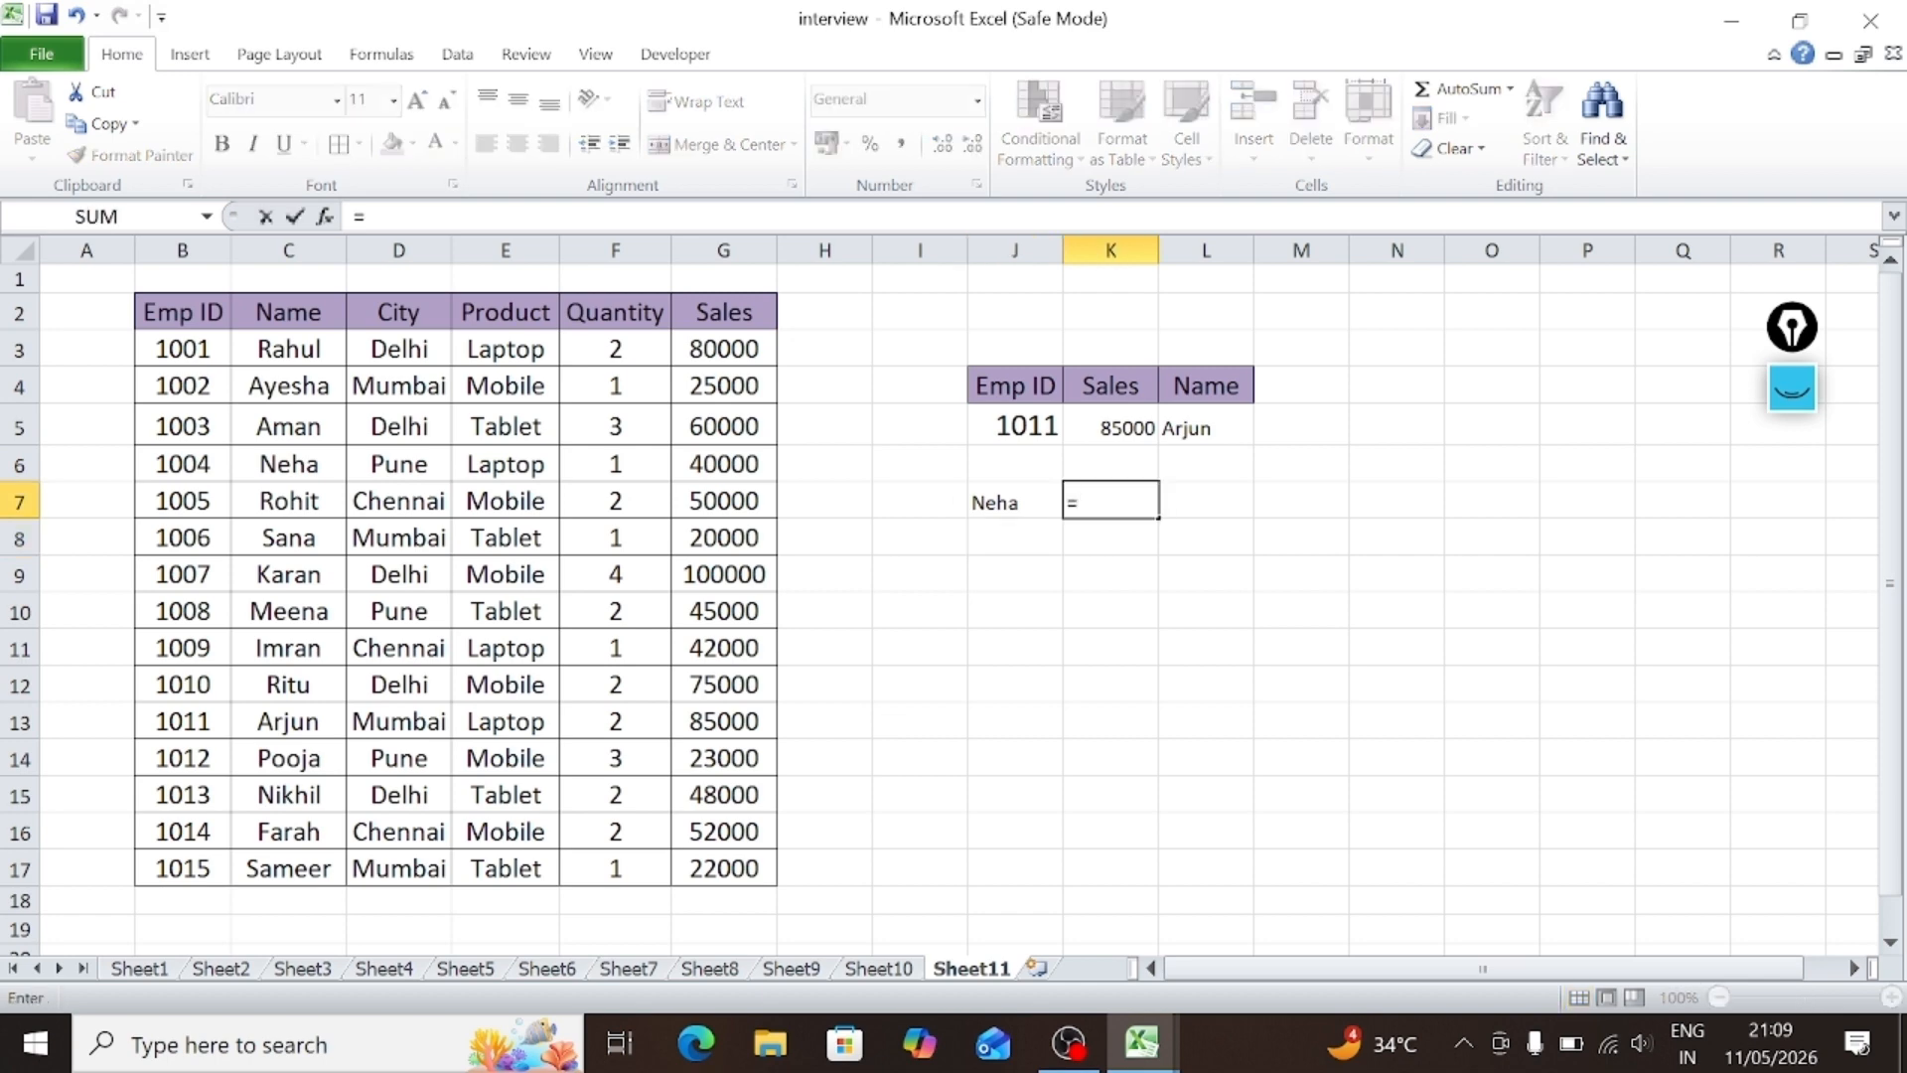
type("vloo")
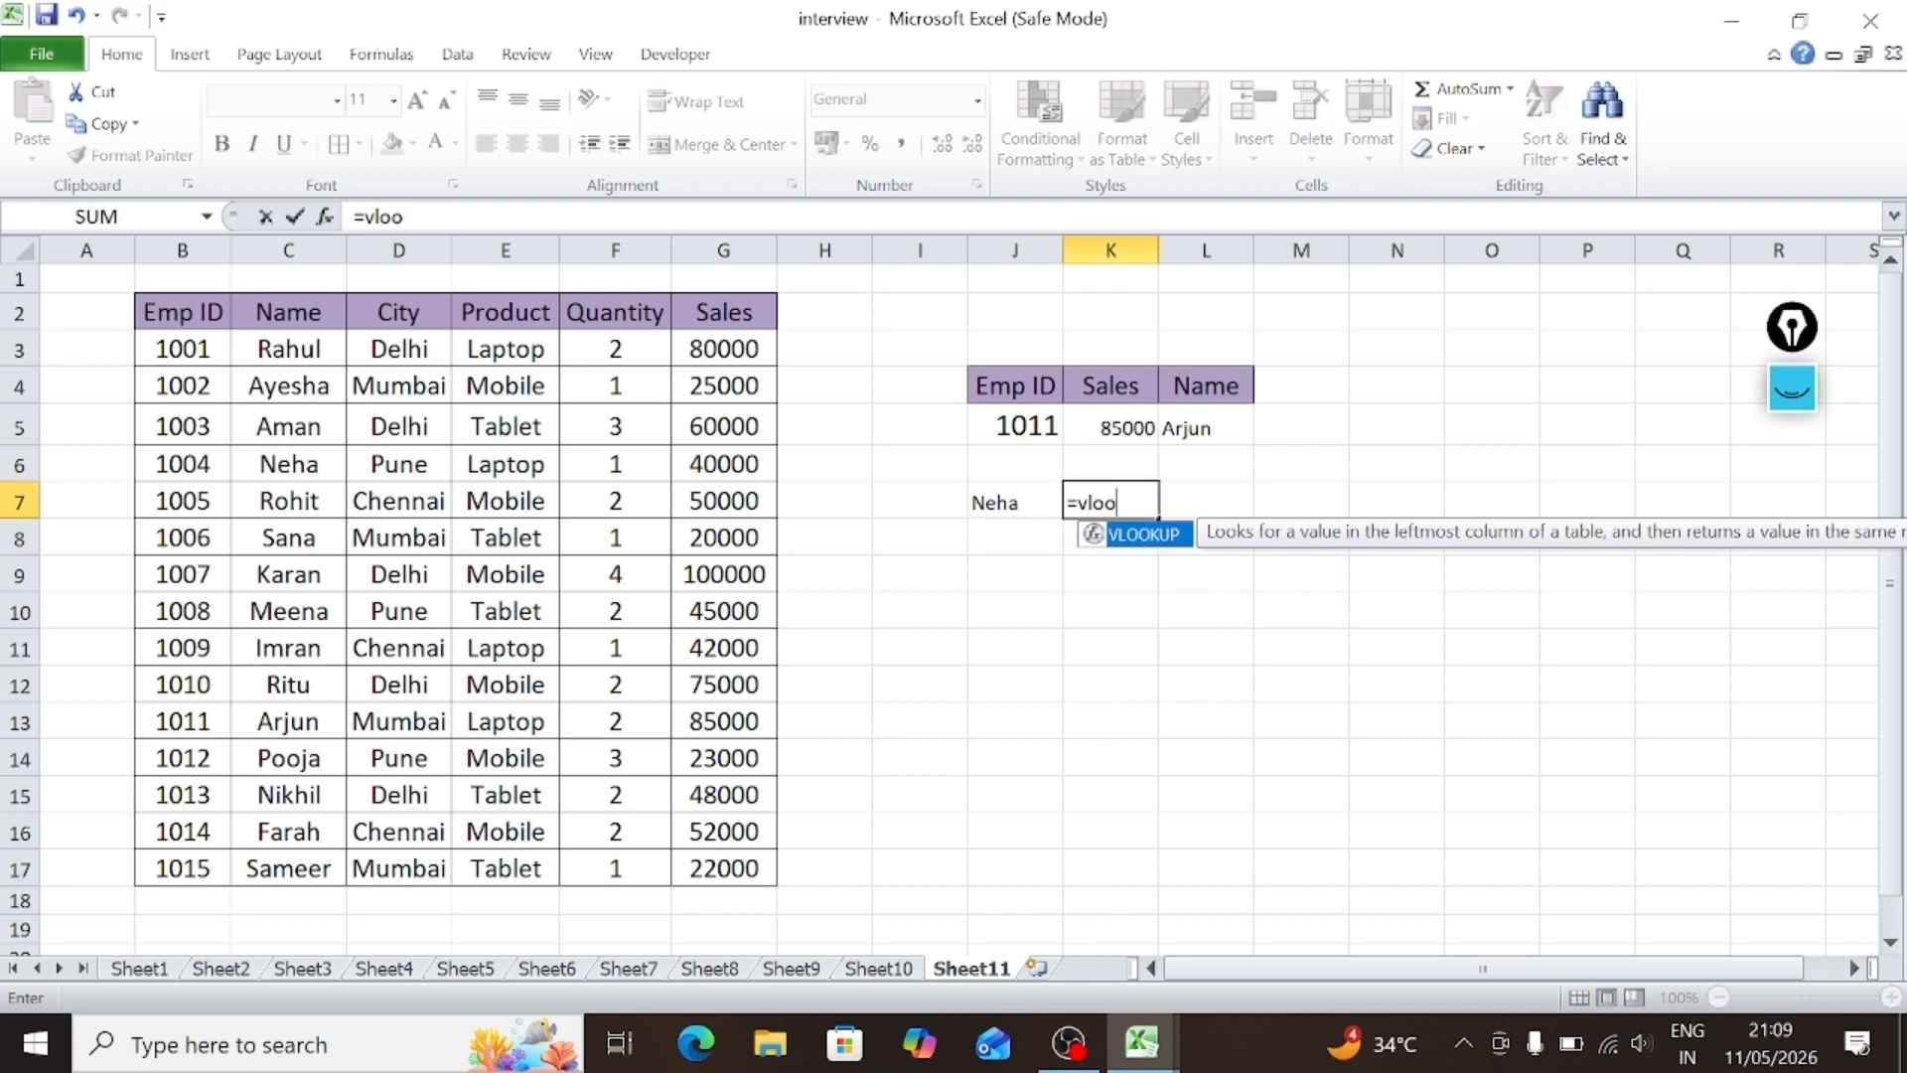
type("kup(")
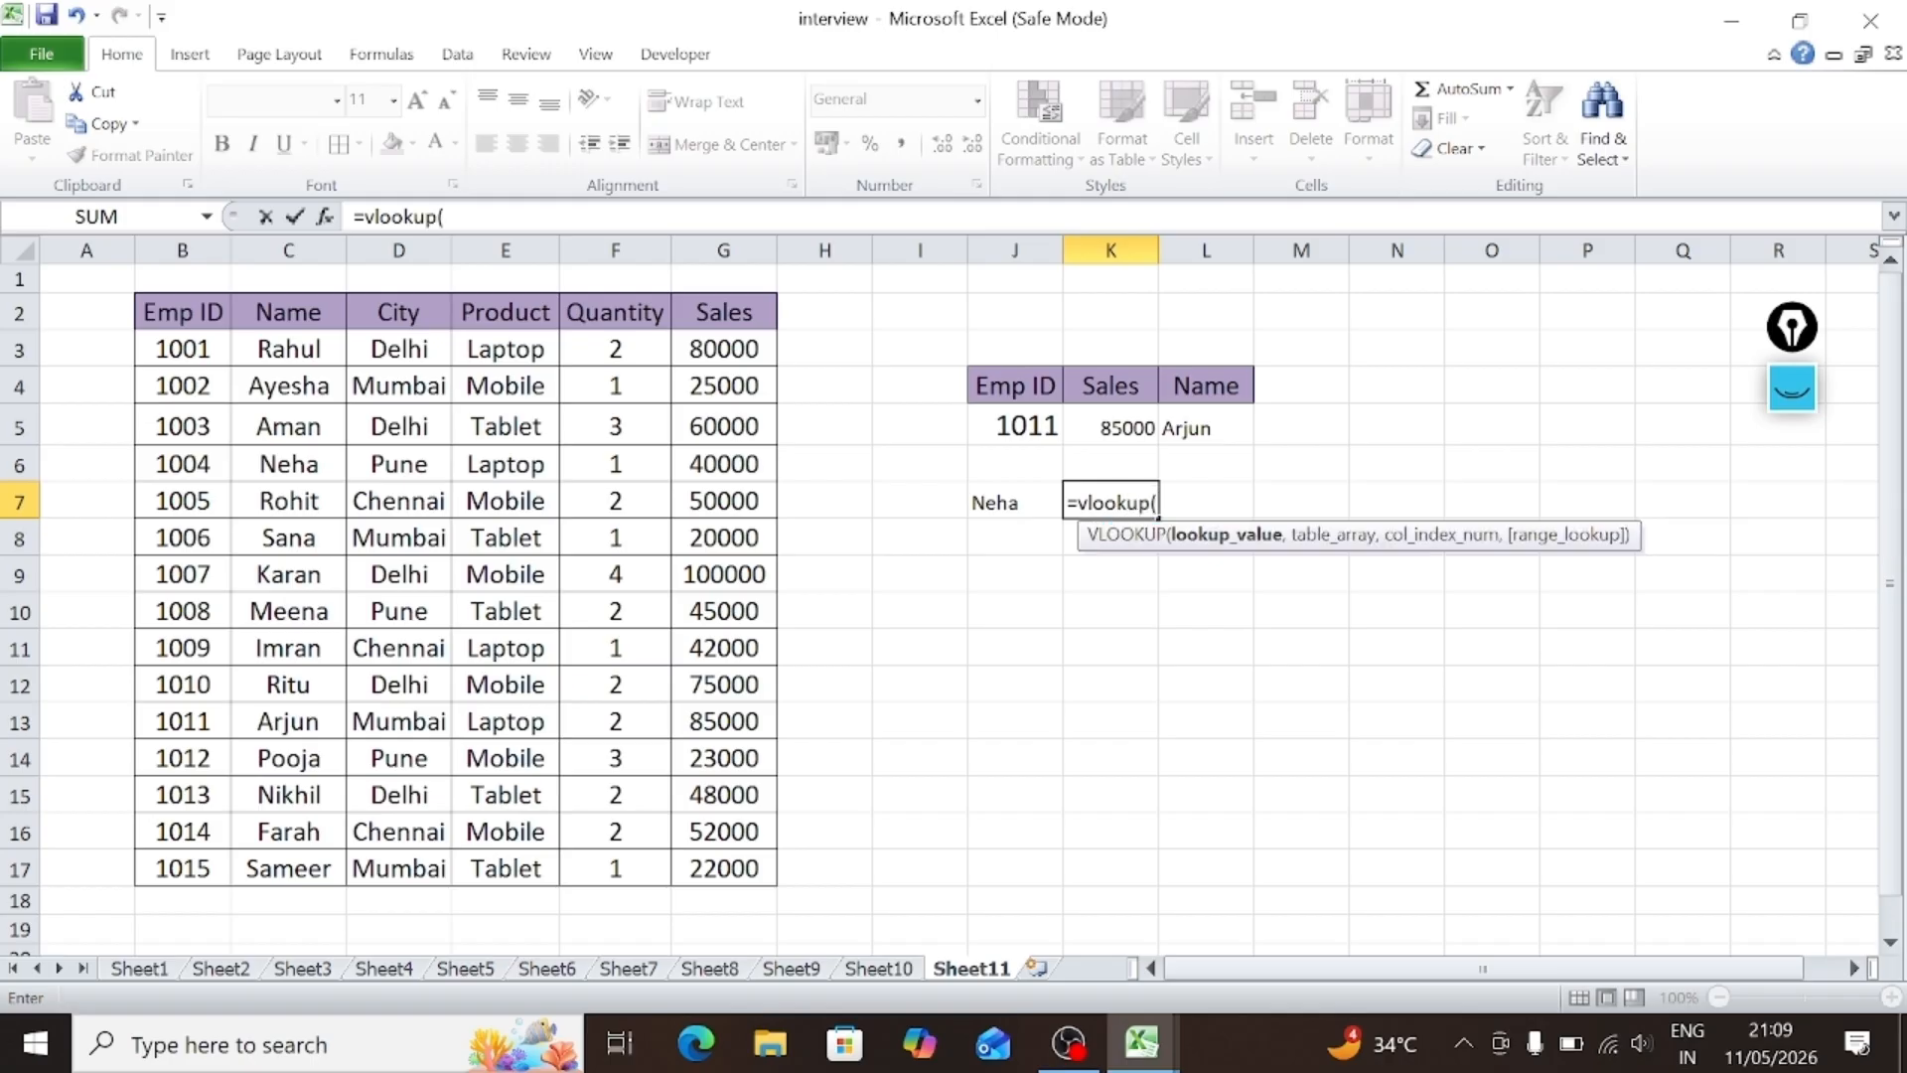
left_click(1033, 508)
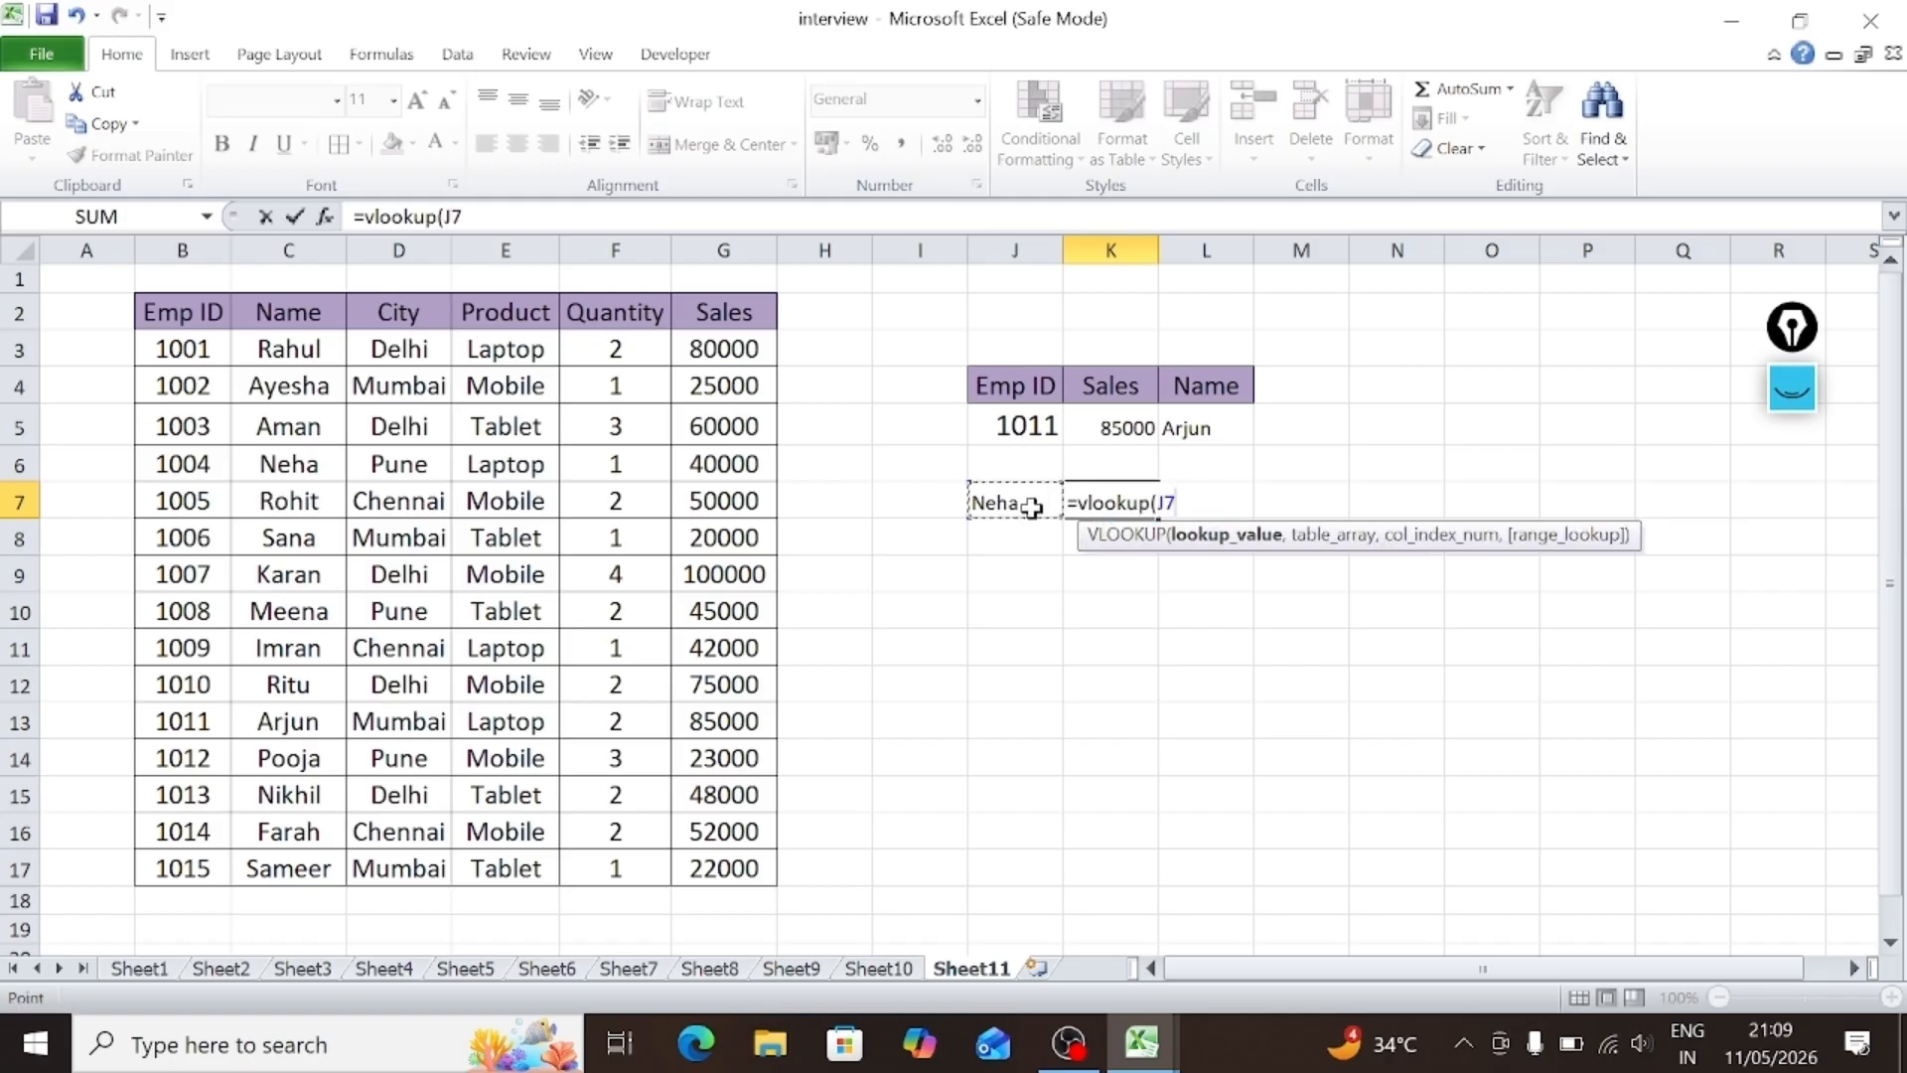
type(",")
left_click(206, 331)
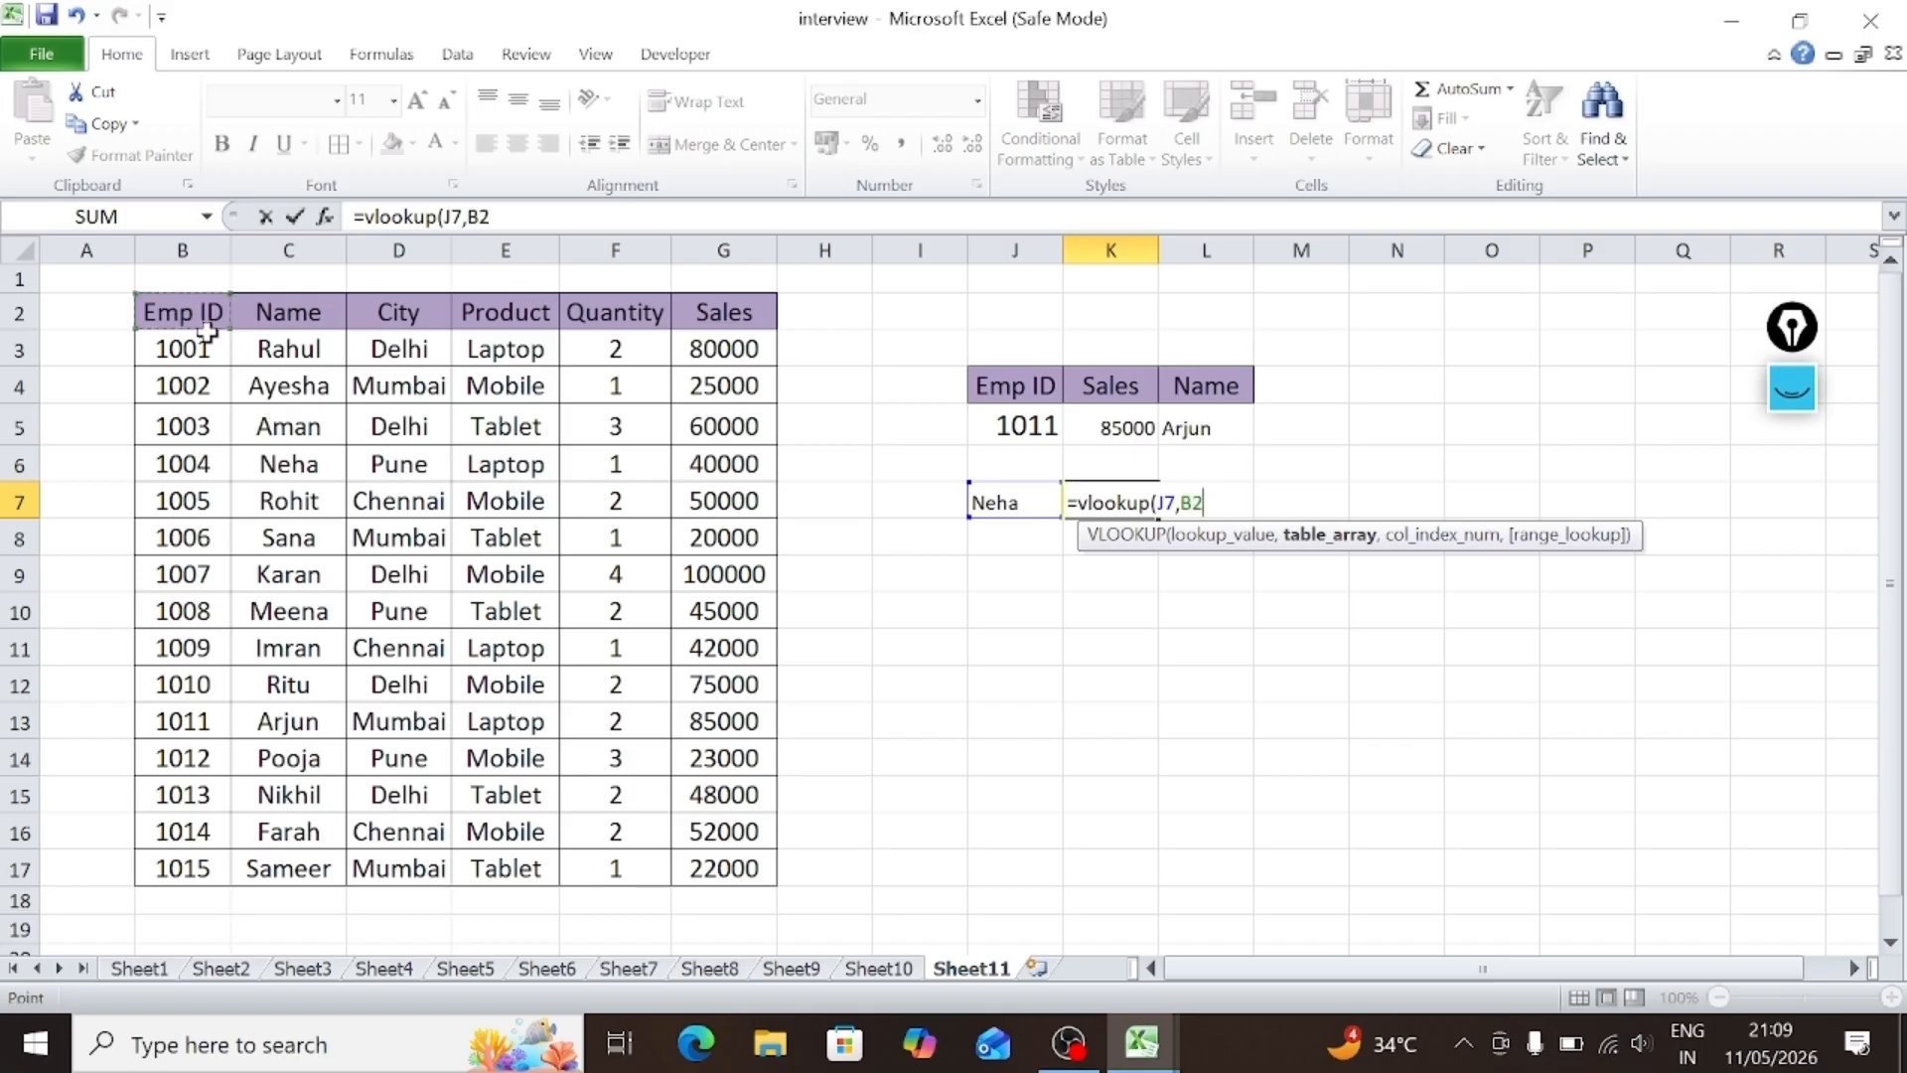
left_click_drag(207, 331, 700, 874)
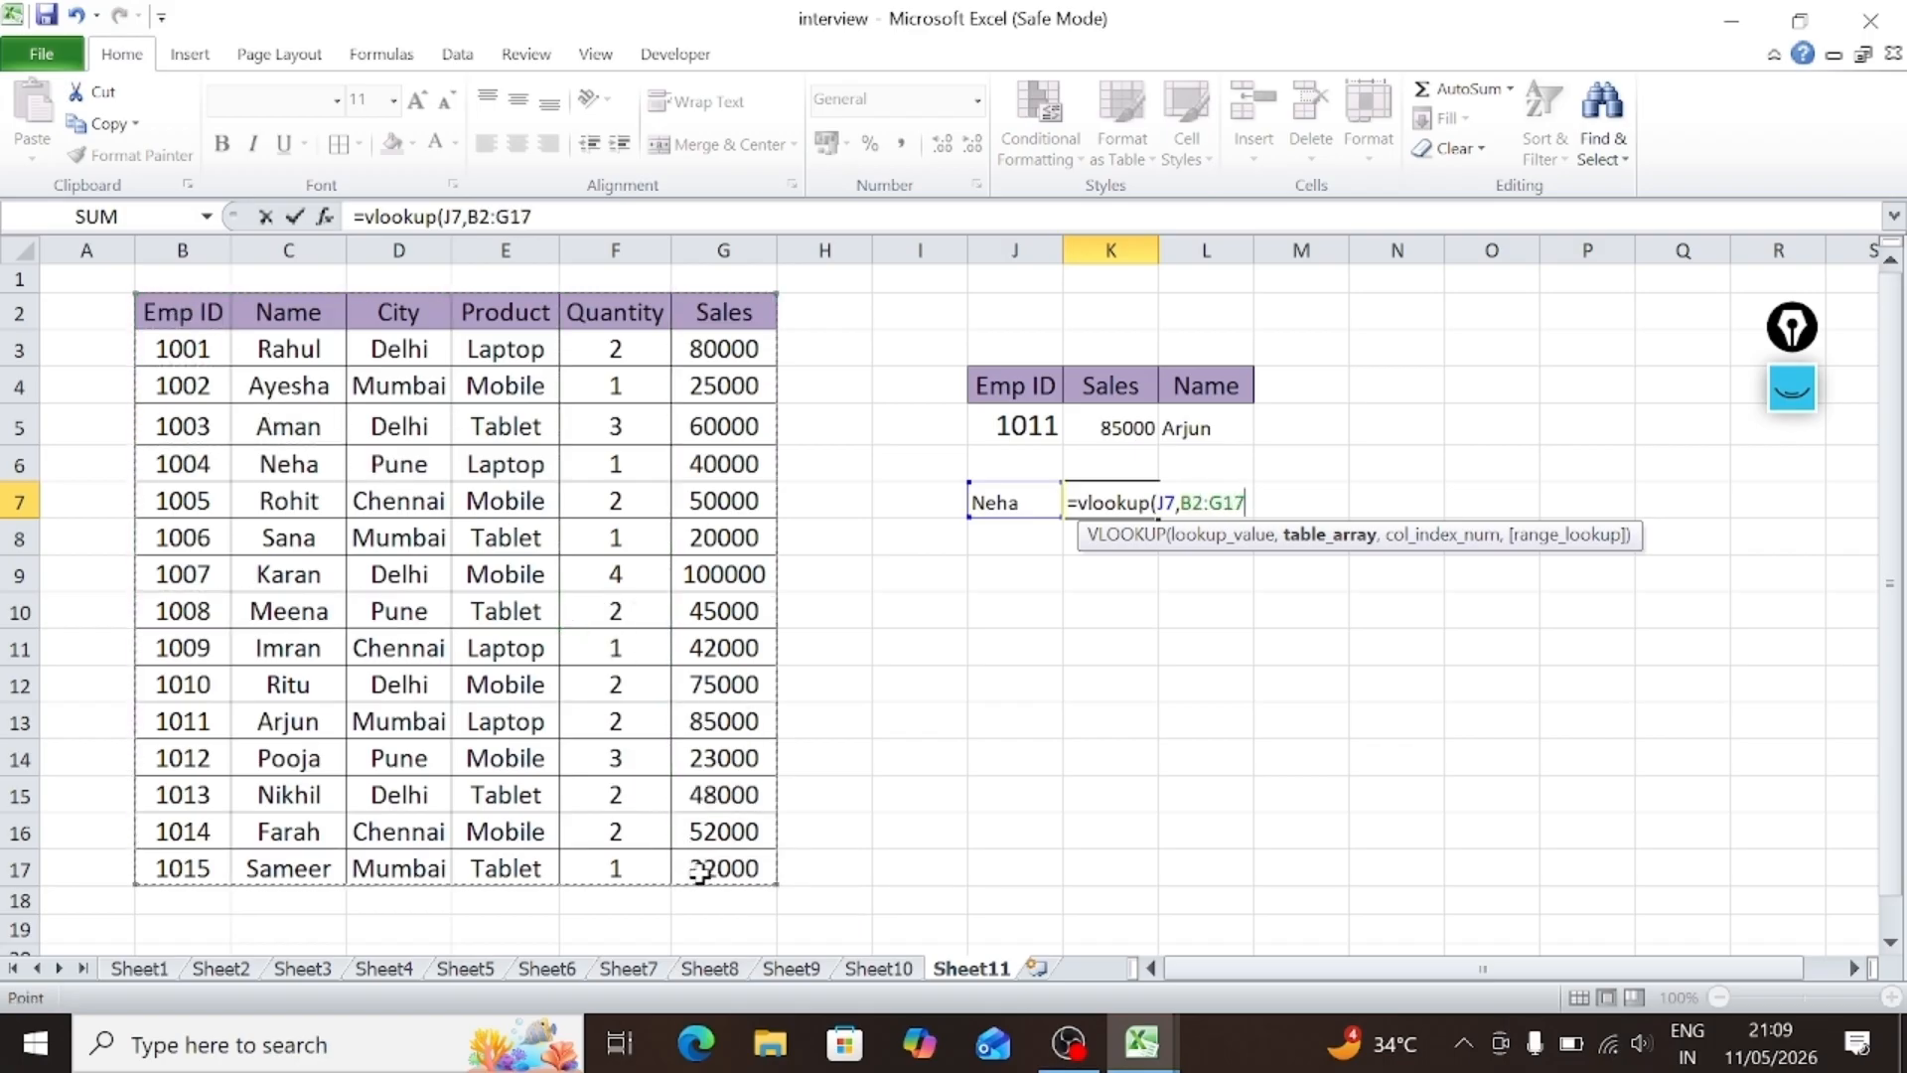
type(",")
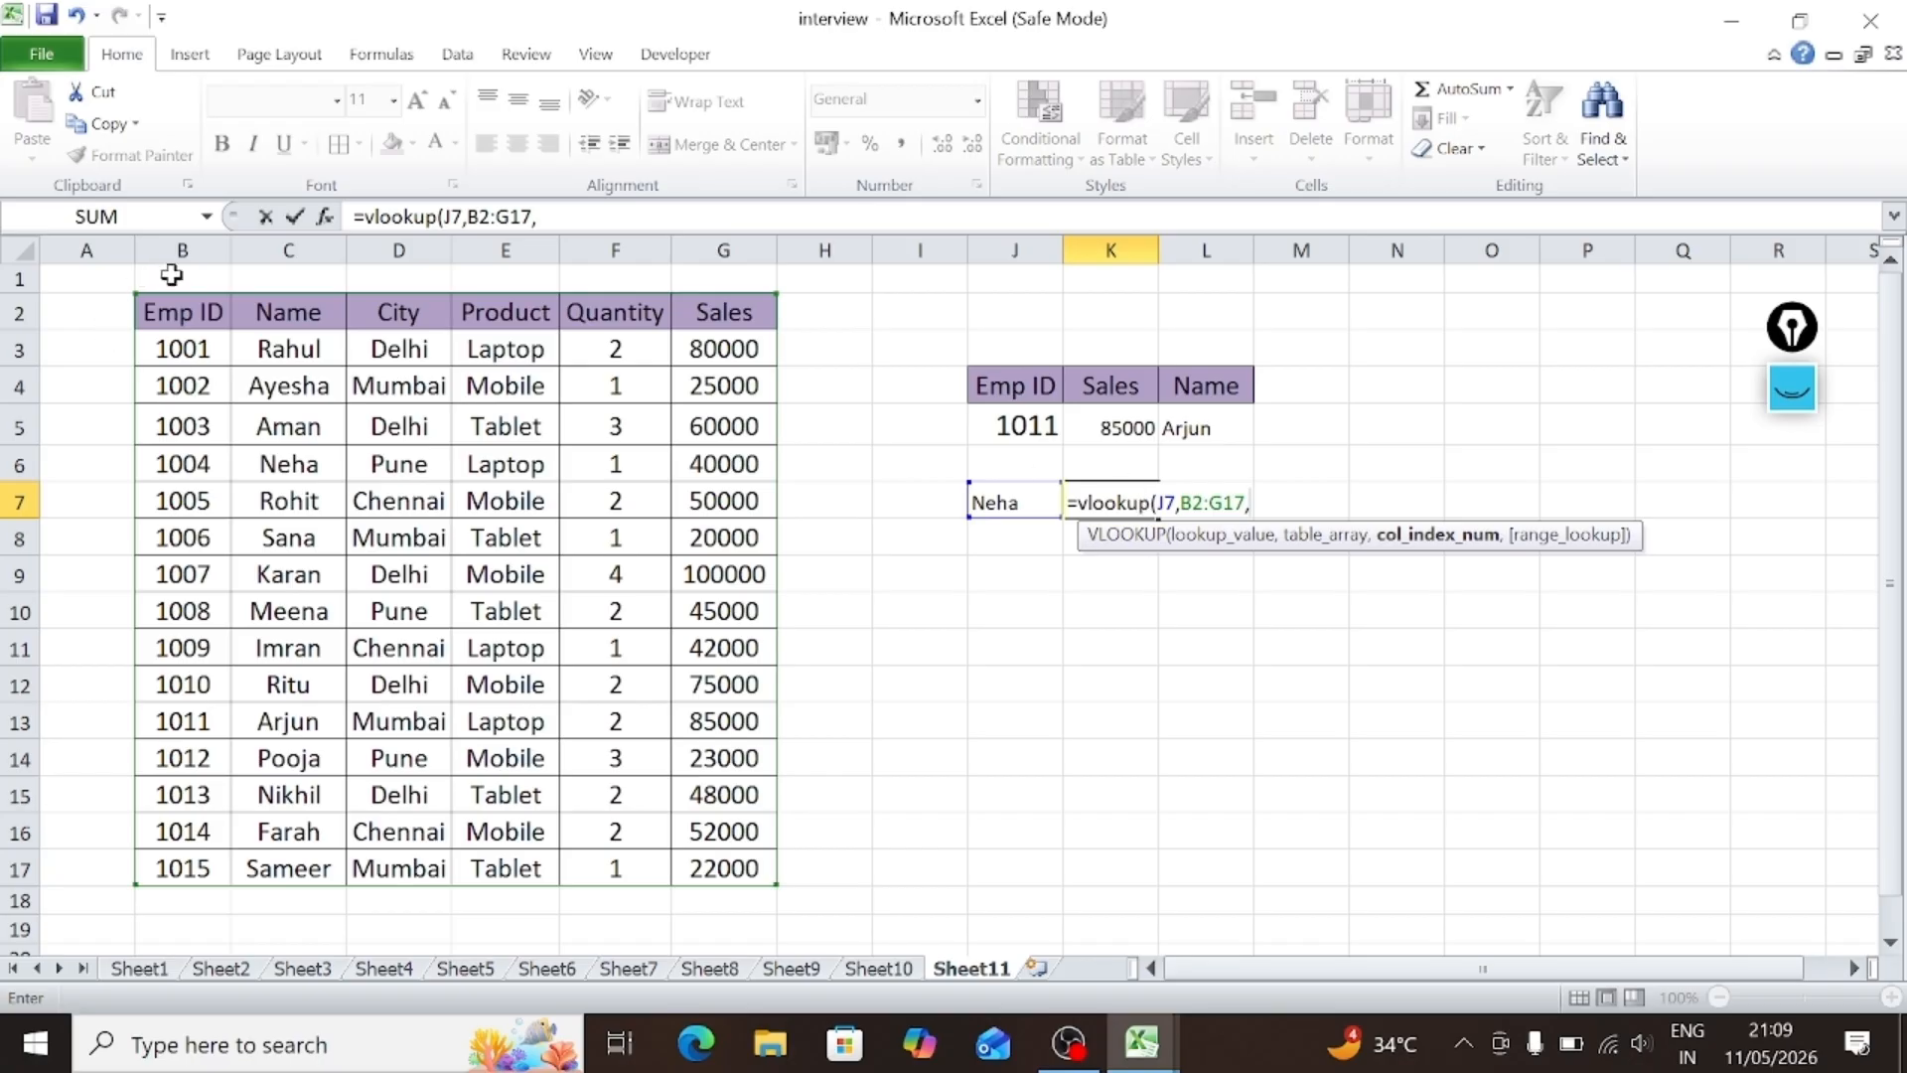
type("1,")
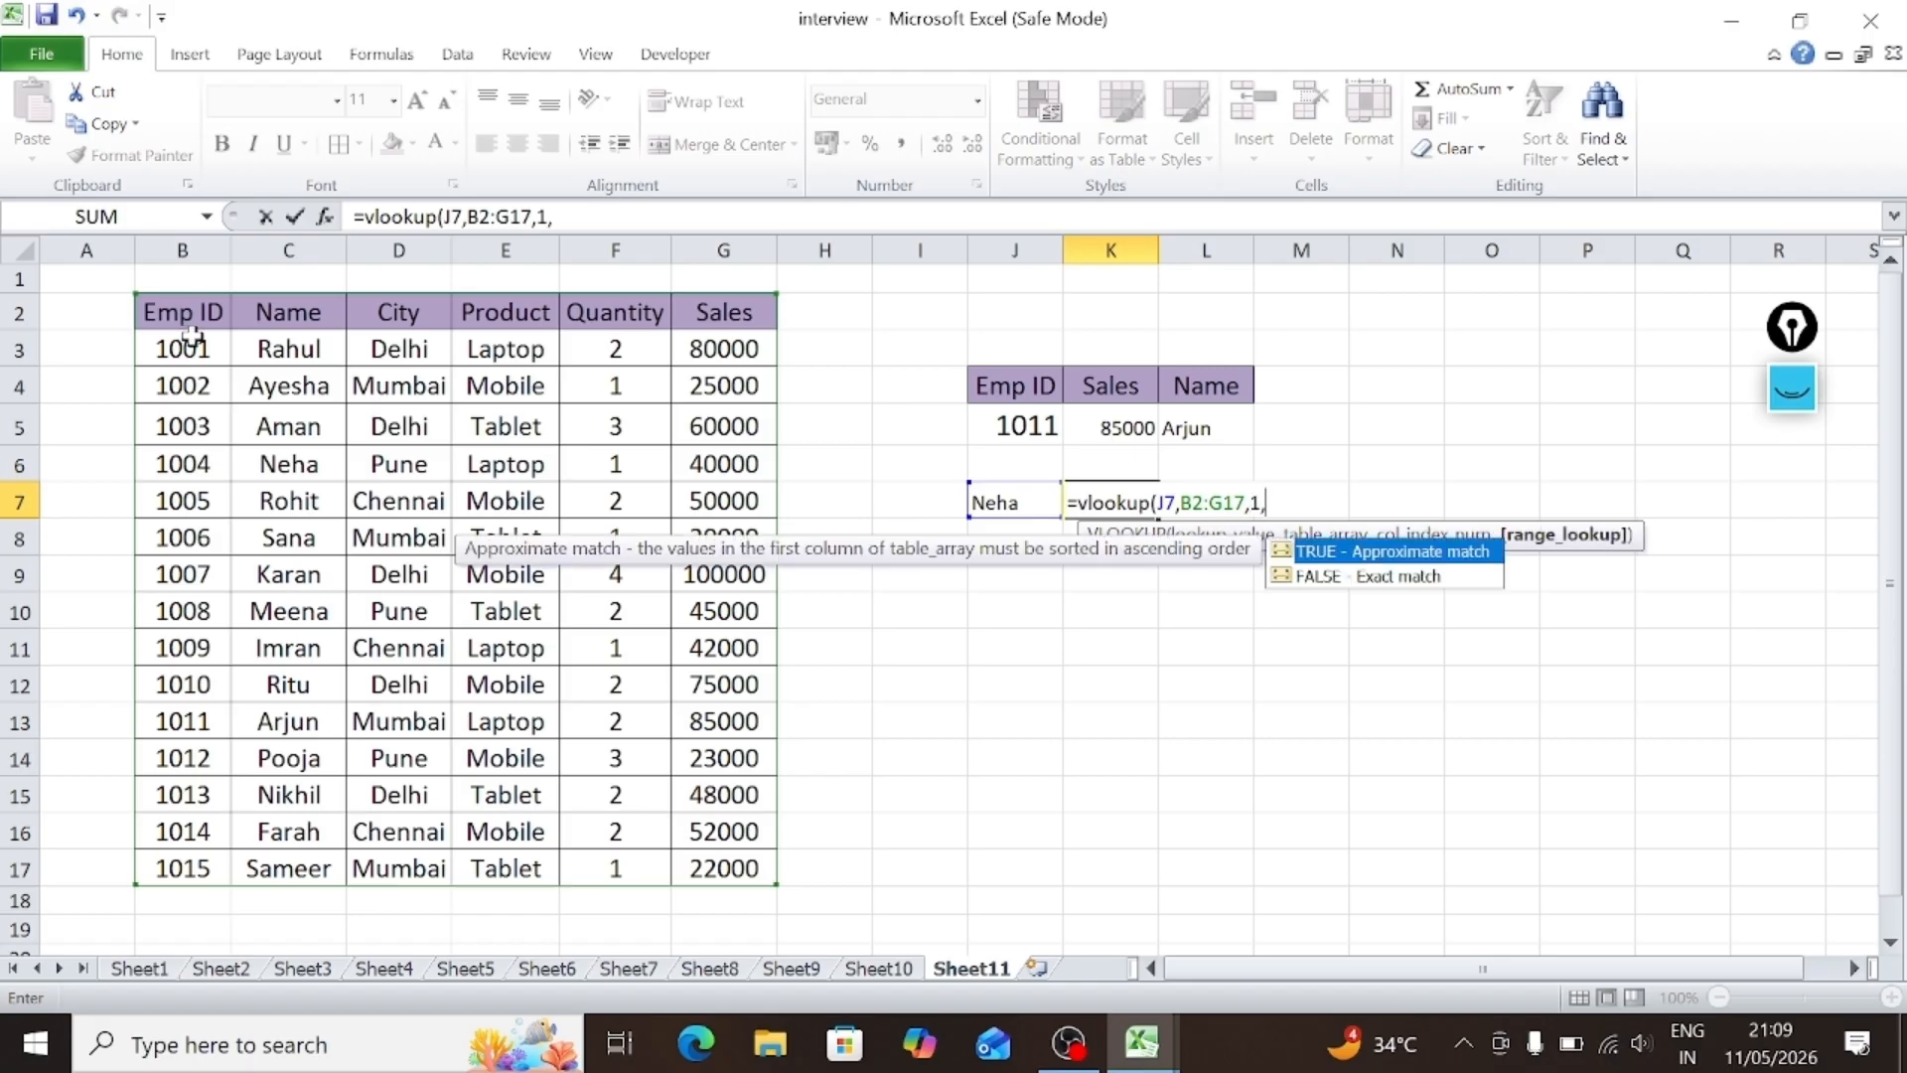
type("0)")
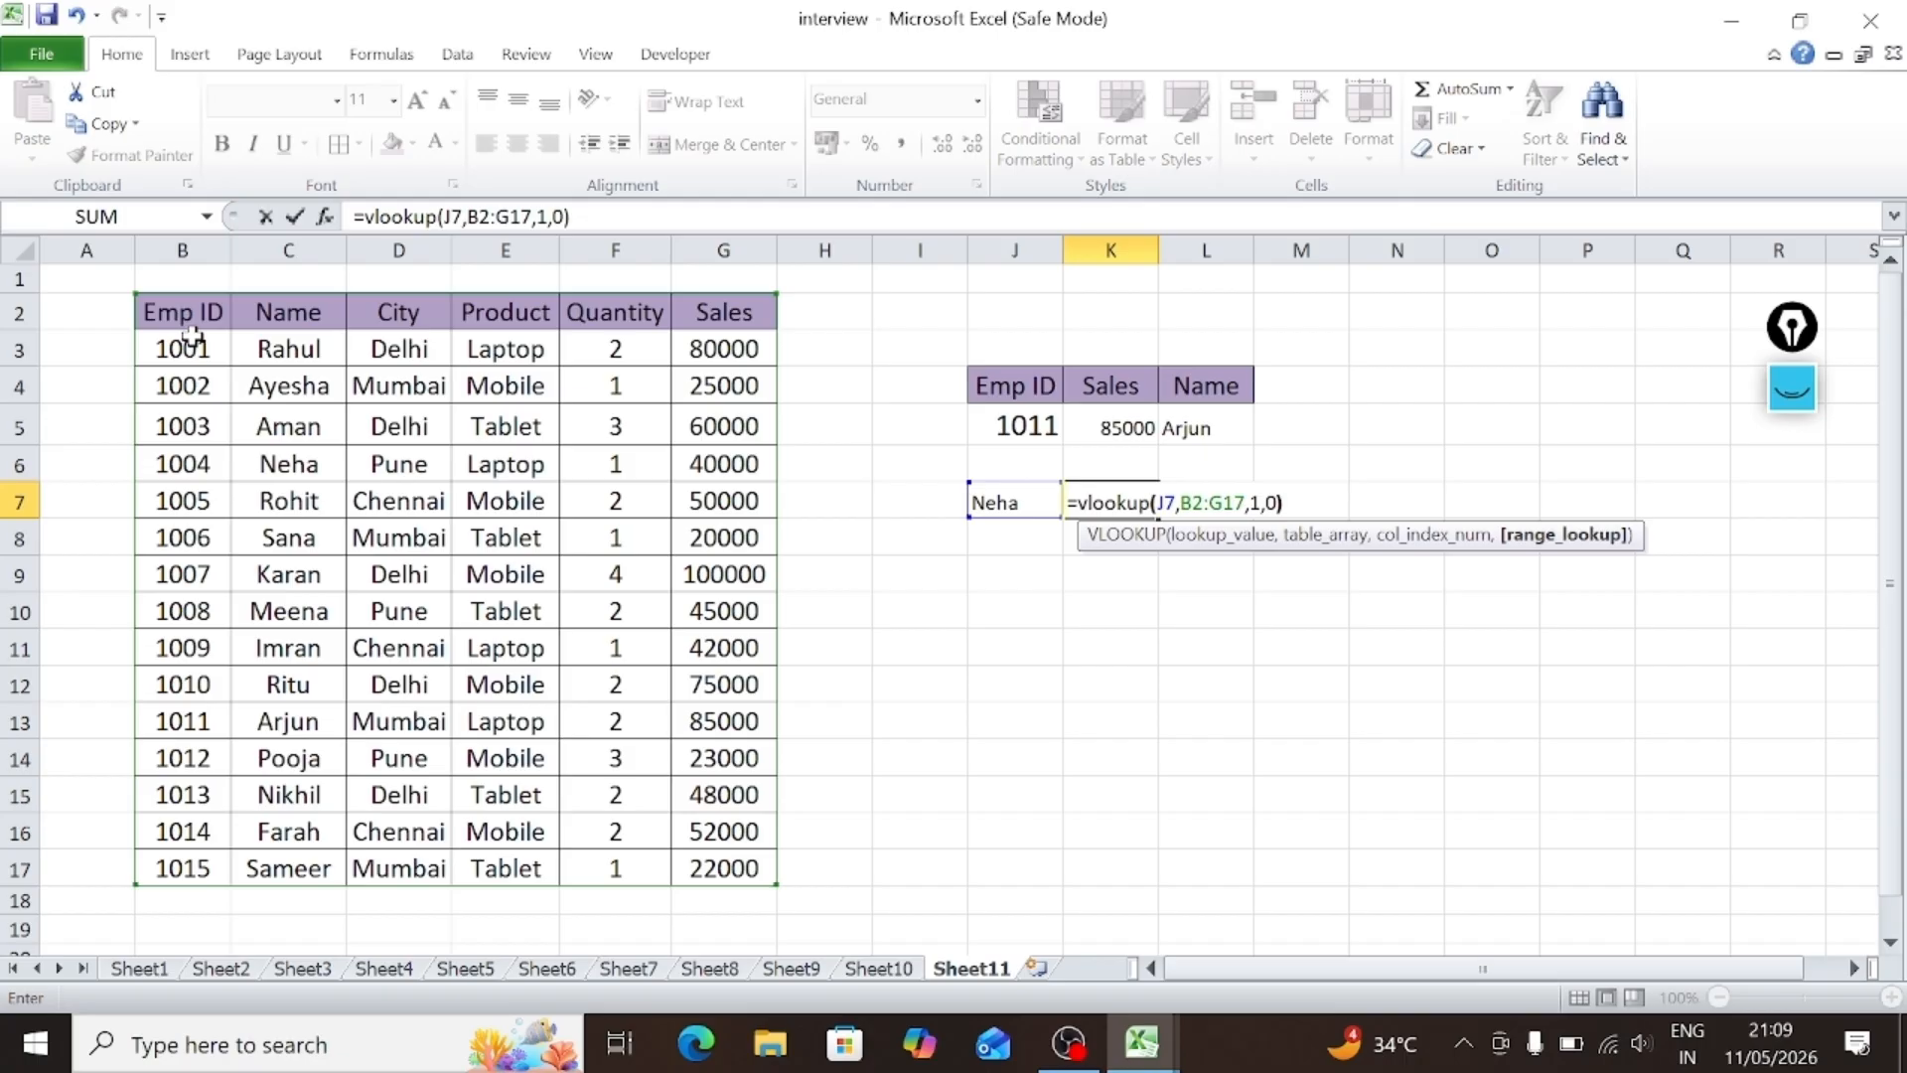
key("Return")
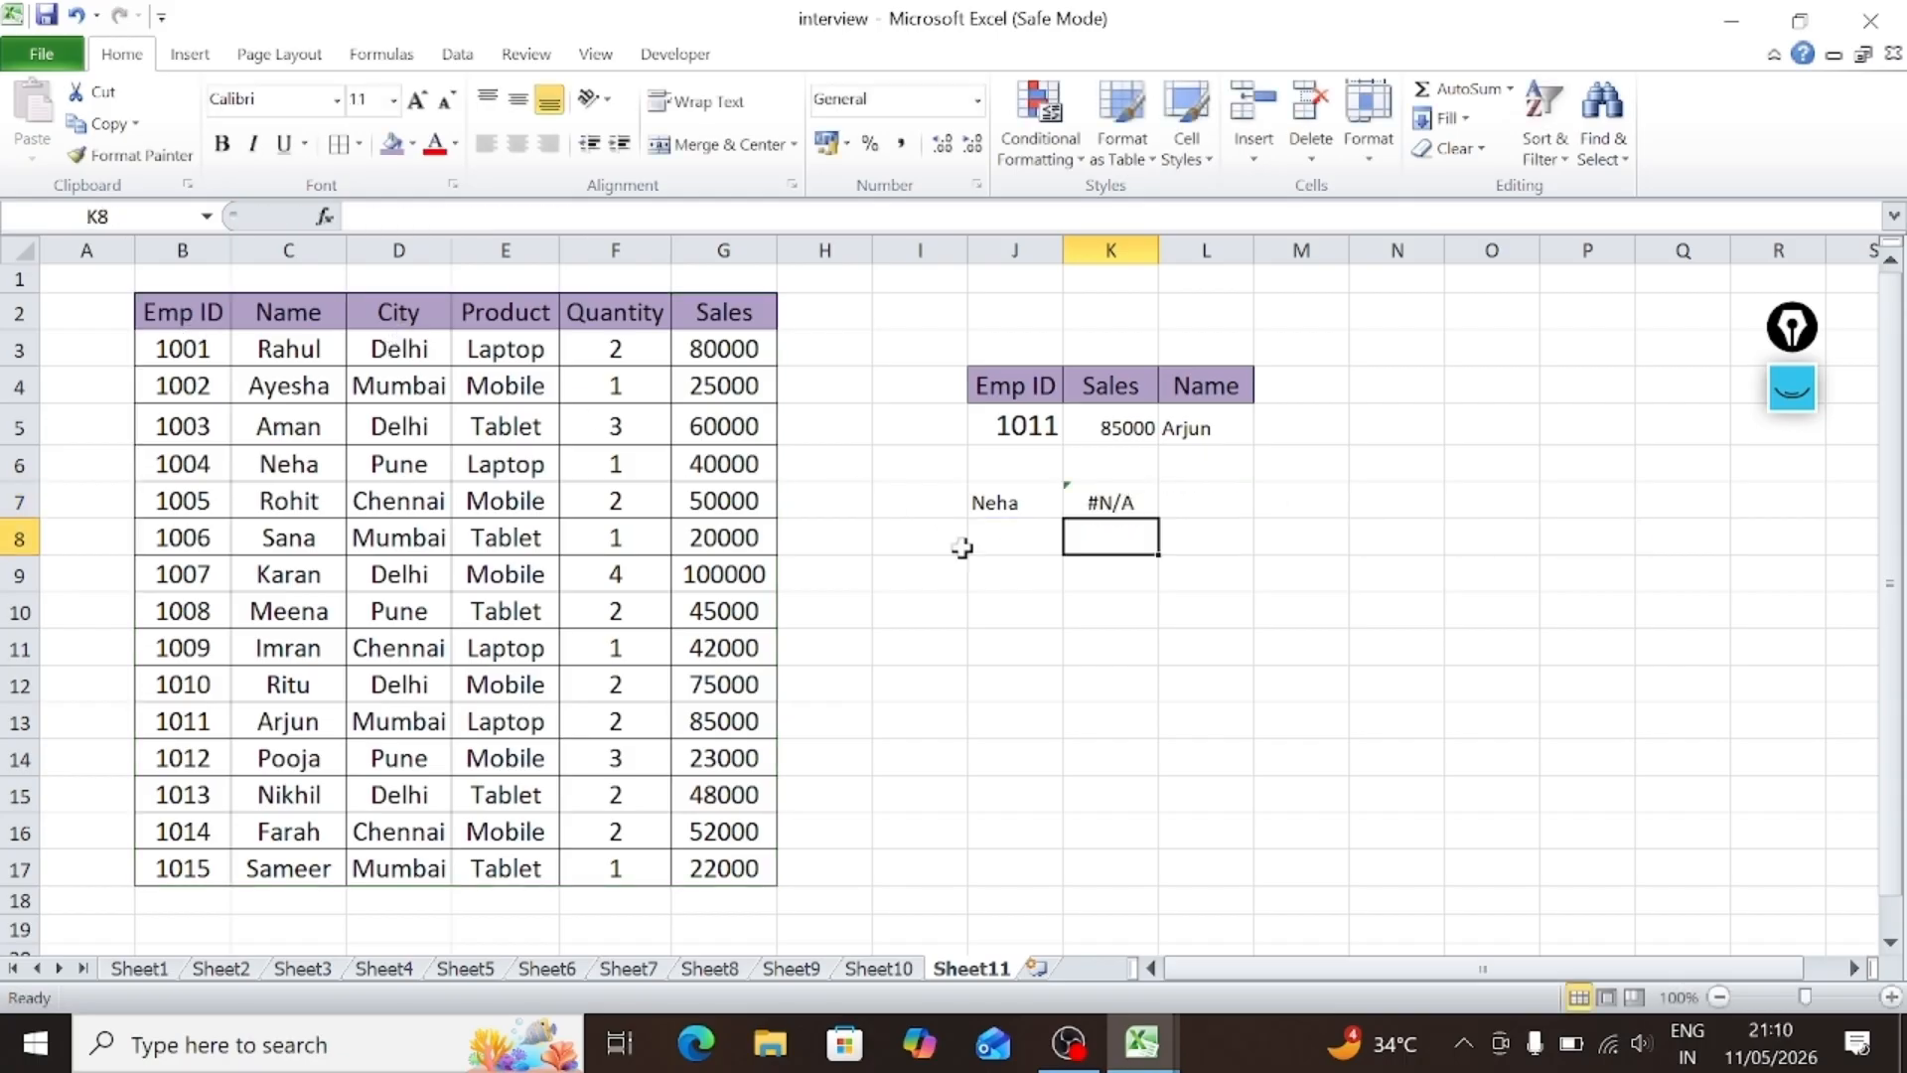
Step: Delete the VLOOKUP formula from cell K7
double_click(1125, 502)
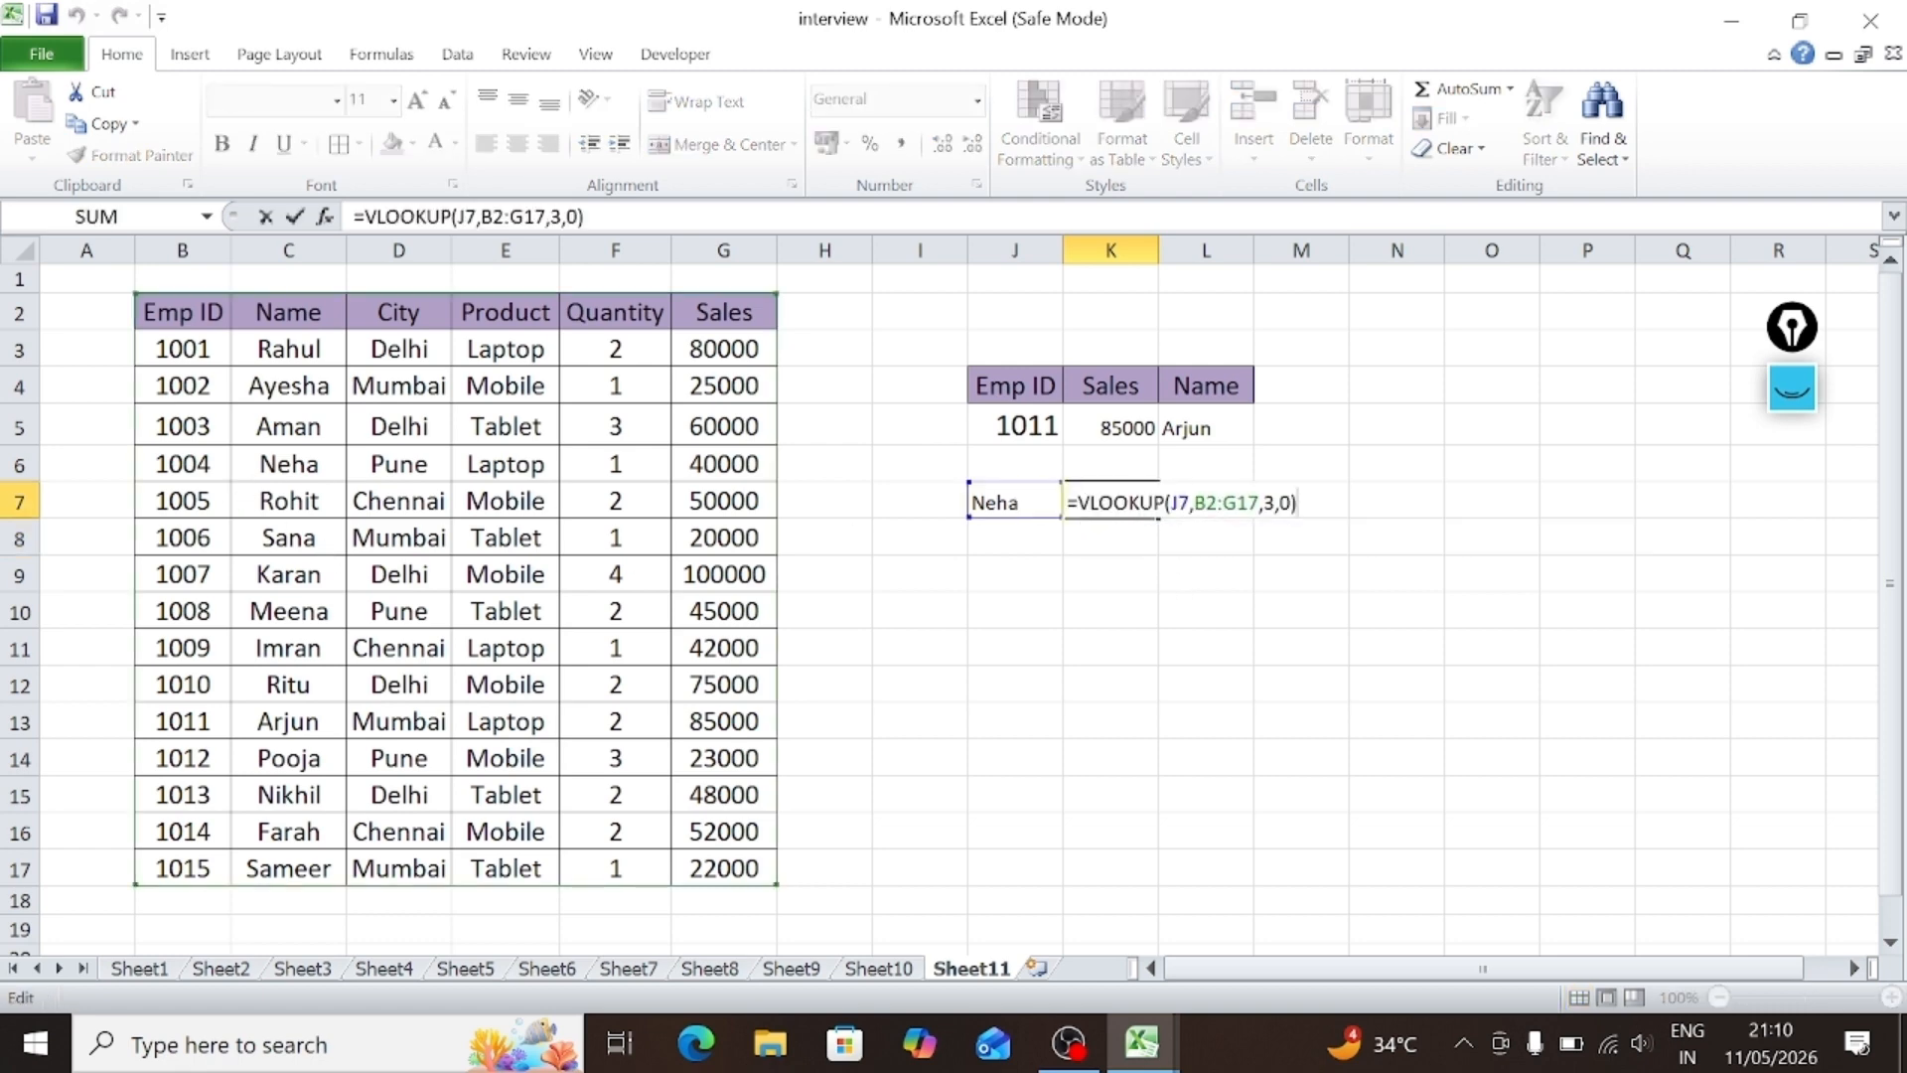
key("BackSpace")
key("BackSpace")
key("BackSpace")
key("BackSpace")
key("BackSpace")
key("BackSpace")
key("BackSpace")
key("BackSpace")
key("BackSpace")
key("BackSpace")
key("BackSpace")
key("BackSpace")
key("BackSpace")
key("BackSpace")
key("BackSpace")
key("BackSpace")
key("BackSpace")
key("BackSpace")
key("BackSpace")
key("BackSpace")
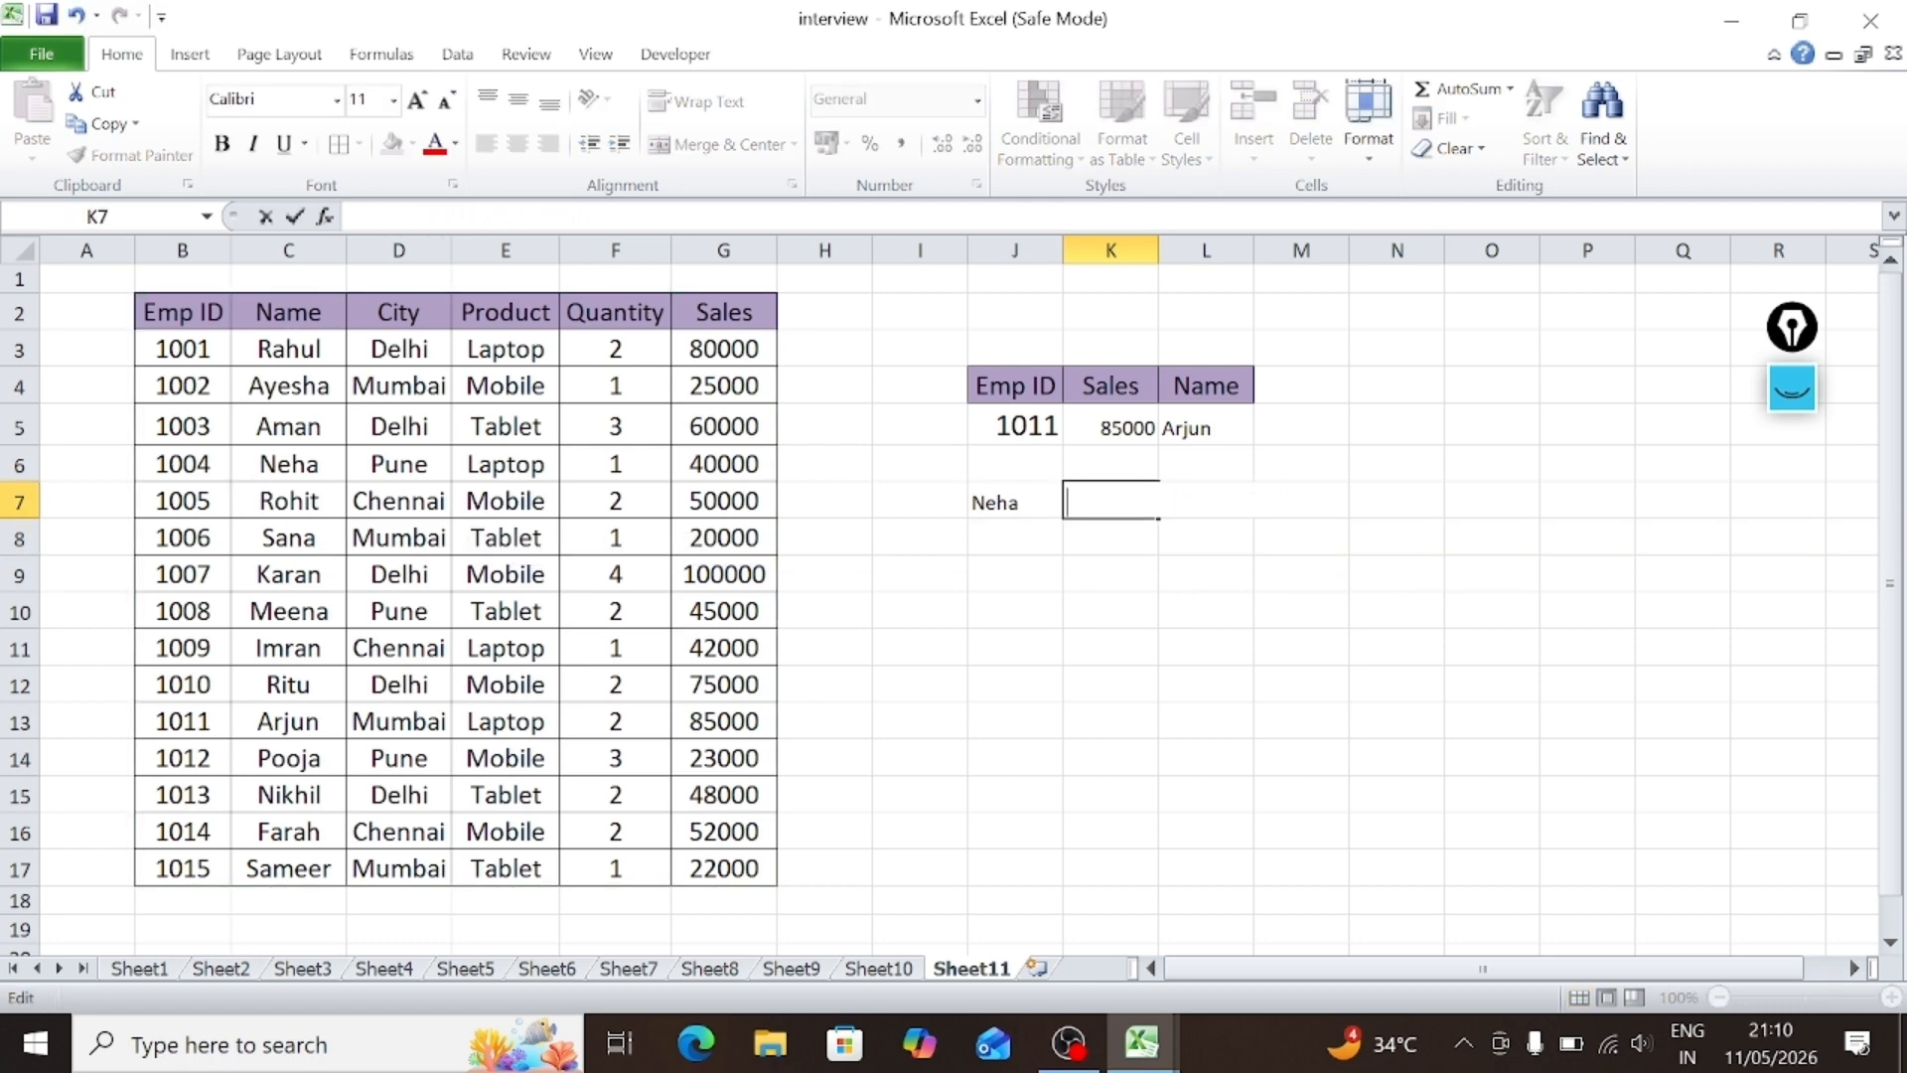
key("Return")
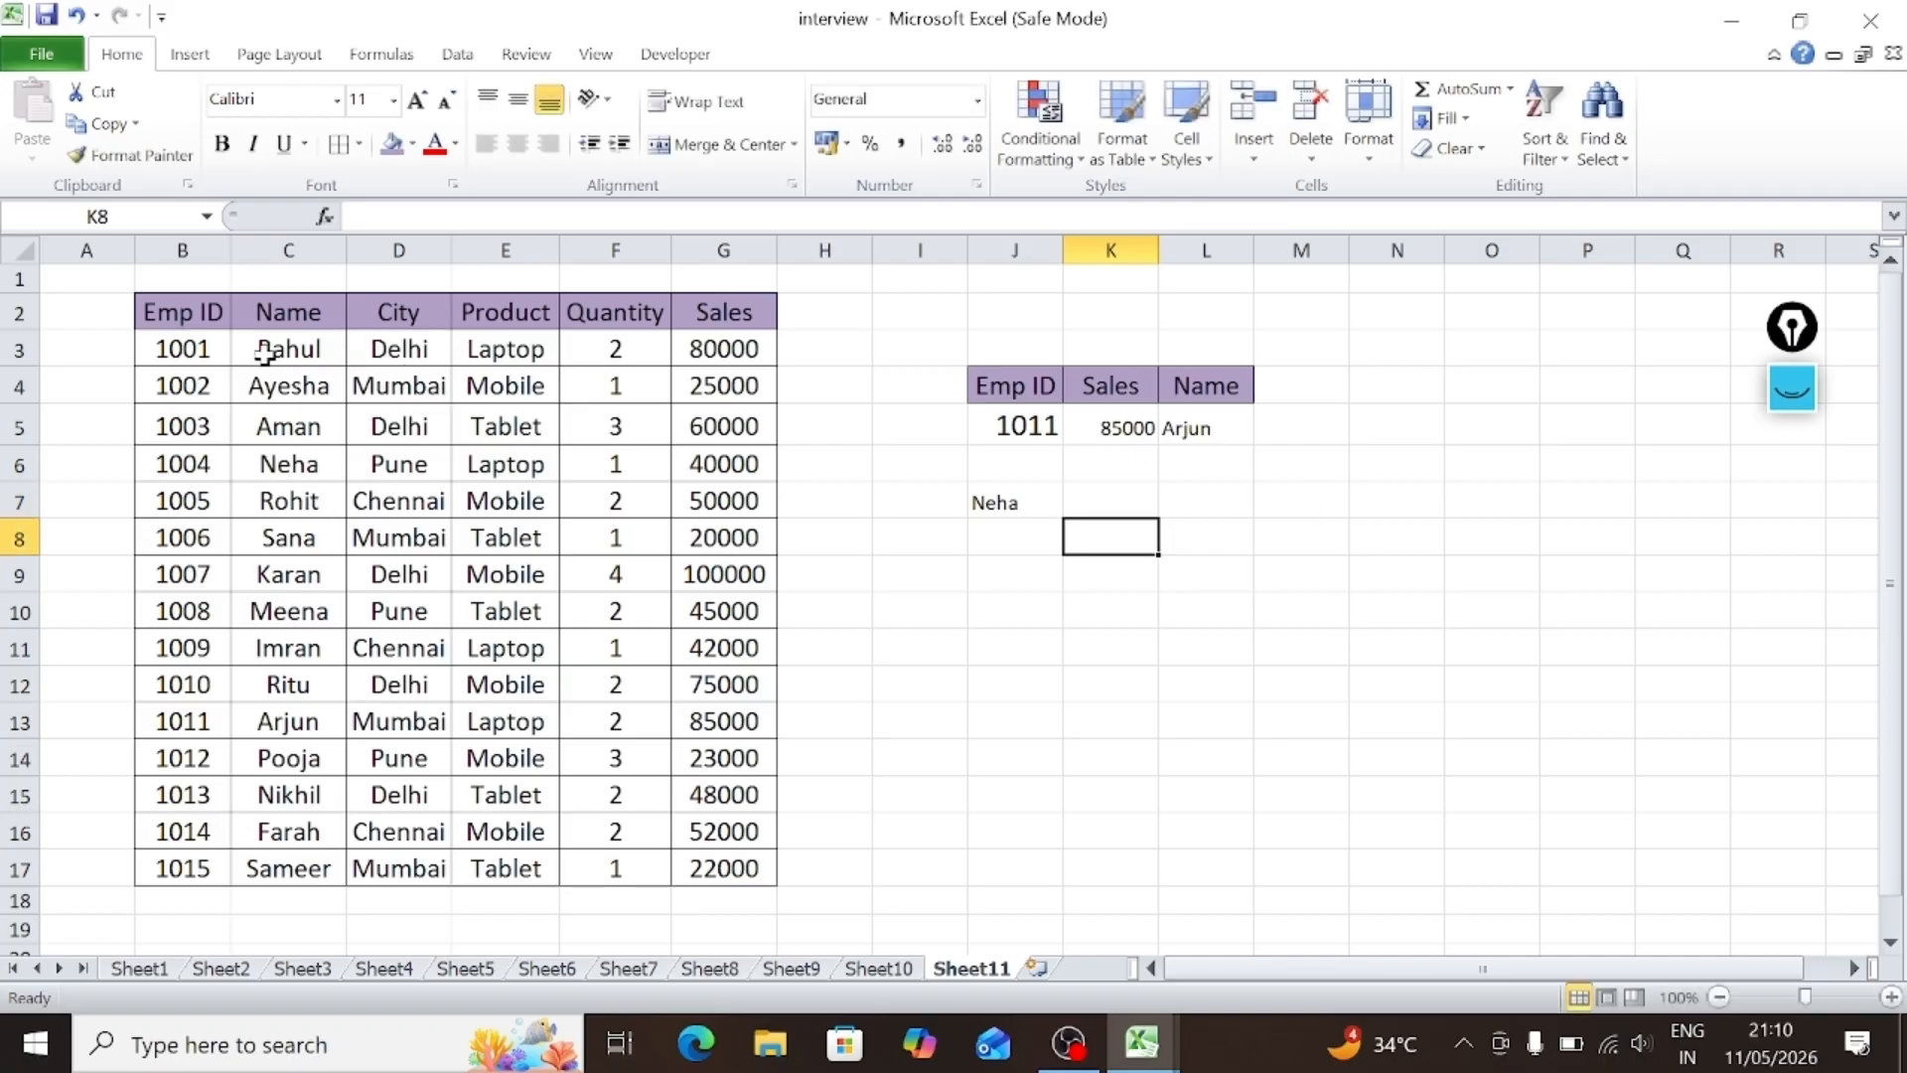
Step: Select the employee table B2:G17 and highlight the Emp ID header text in its first column
left_click_drag(263, 313, 717, 854)
left_click_drag(171, 314, 736, 864)
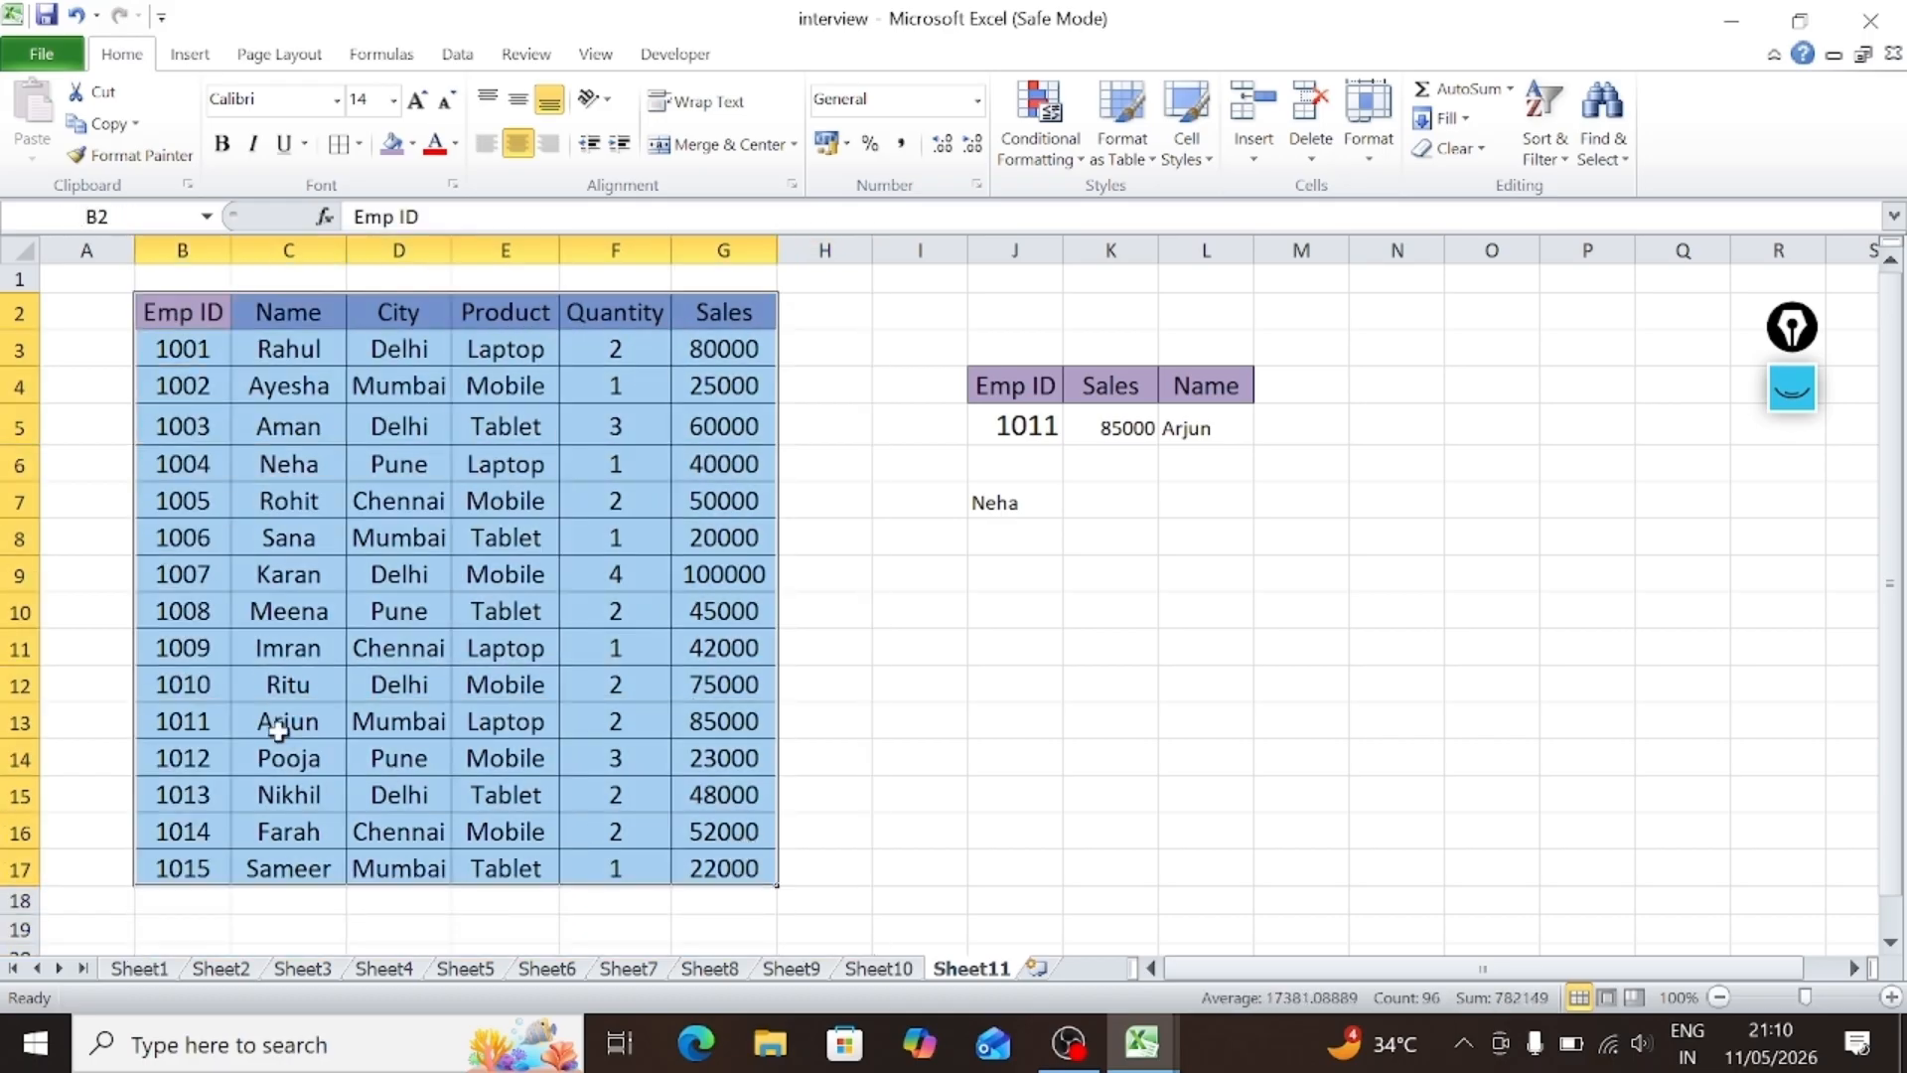
double_click(157, 312)
left_click_drag(157, 312, 223, 314)
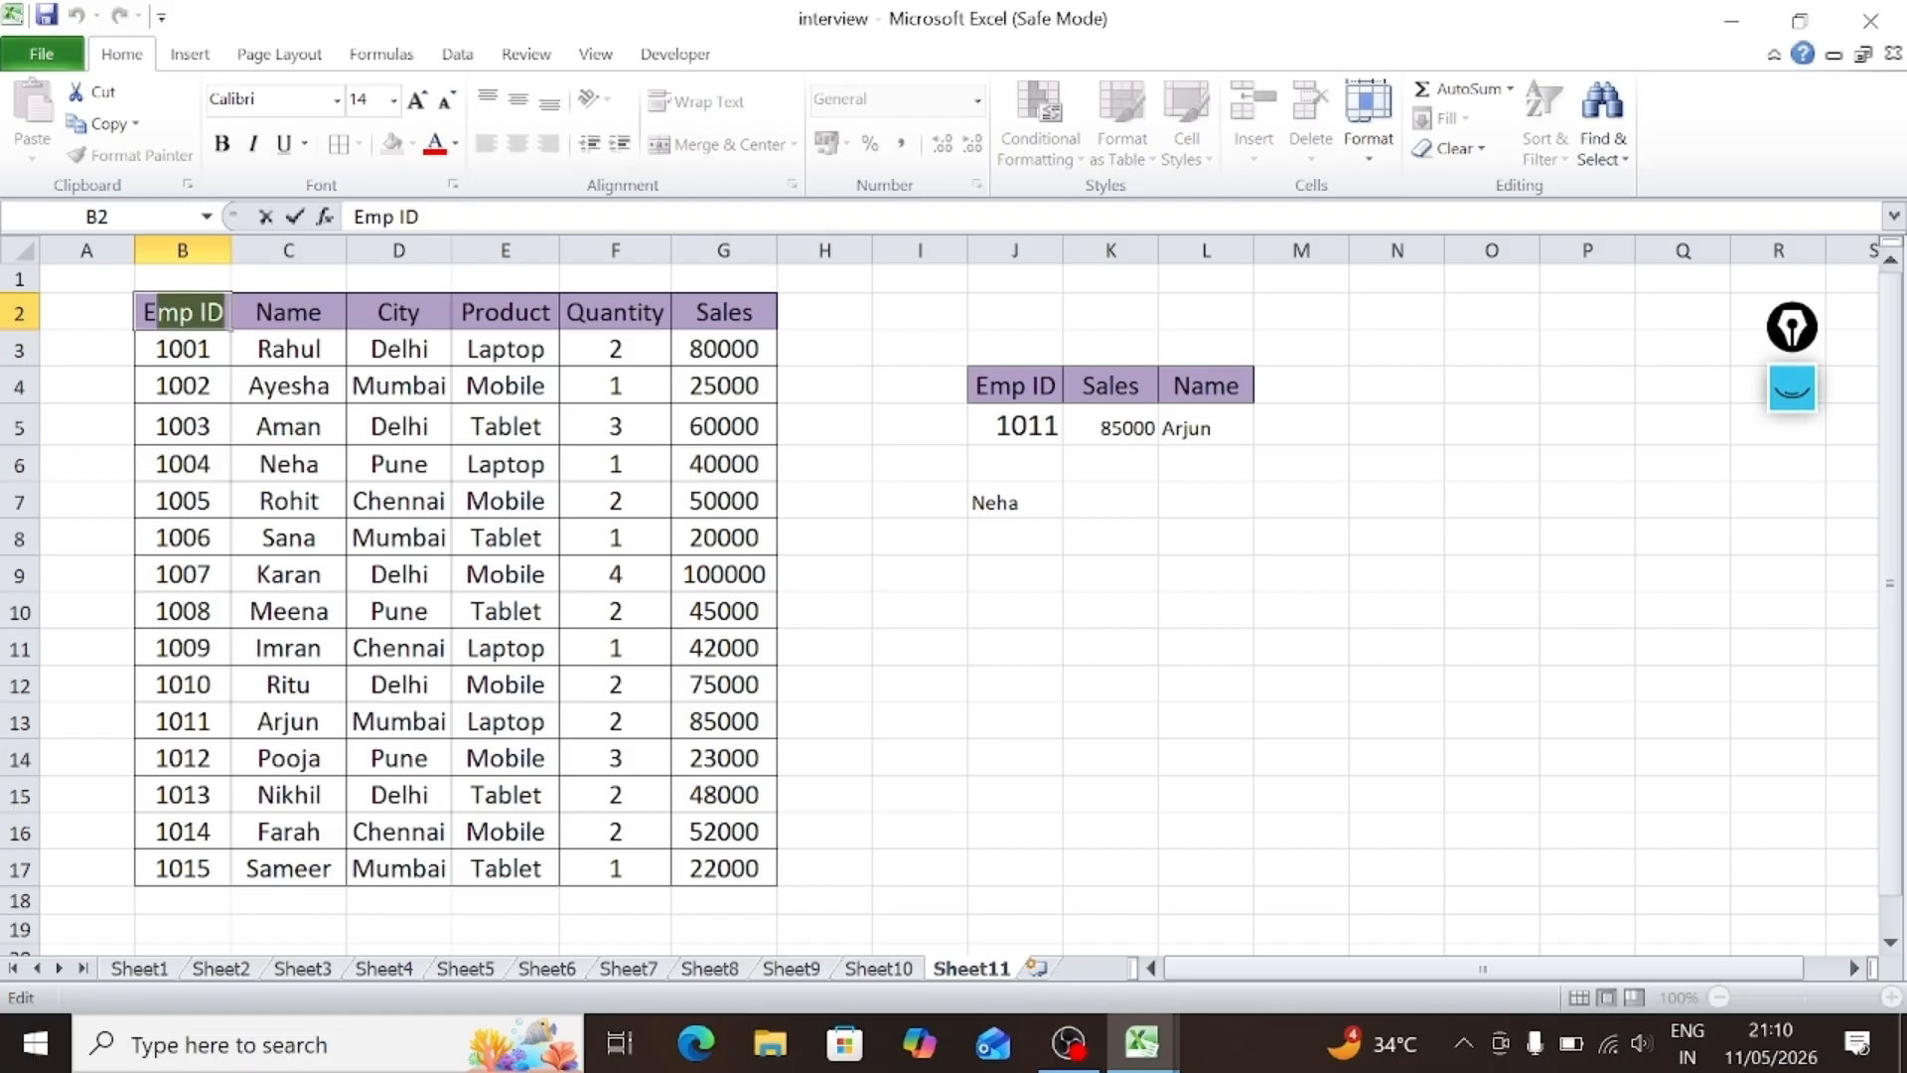
key("Return")
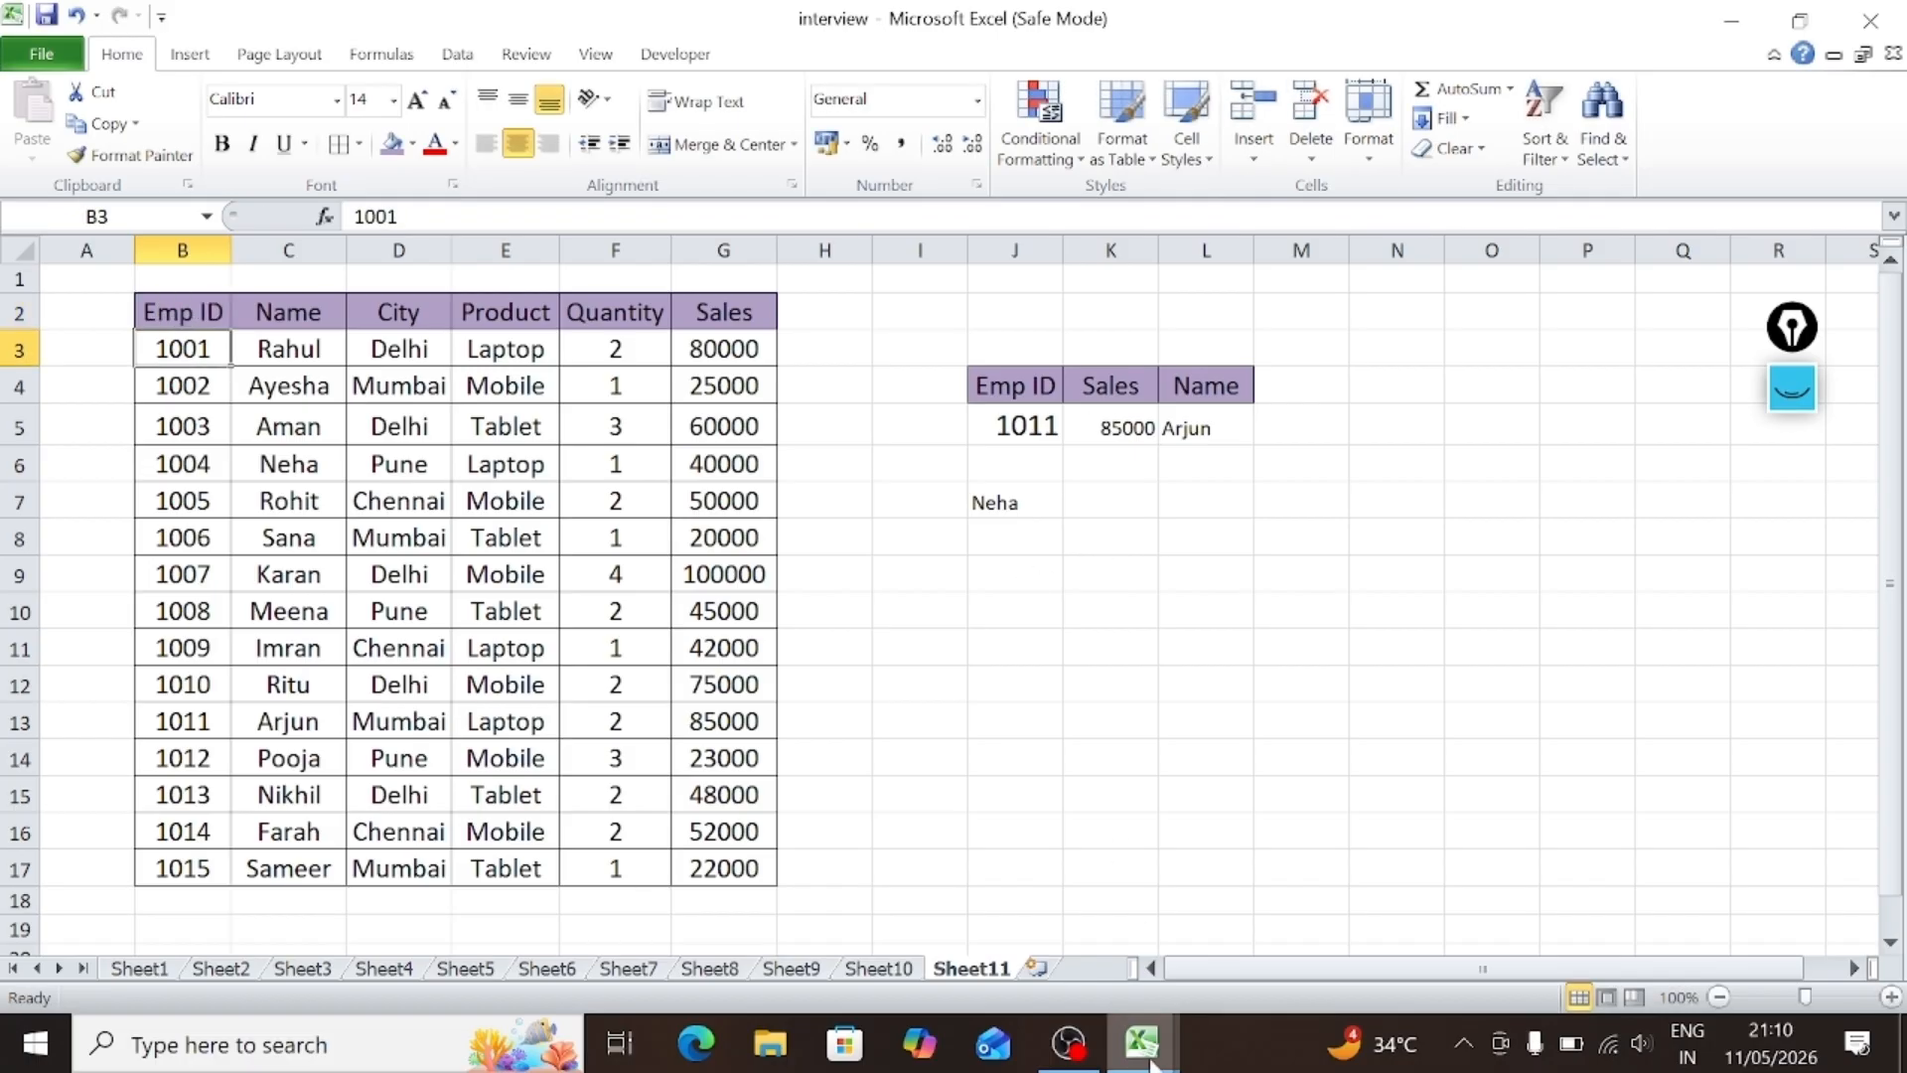
Step: Switch to the 7_9_part_1 workbook with the empty Components table on the vlookup_with_match sheet
mouse_move(1142, 1058)
left_click(983, 918)
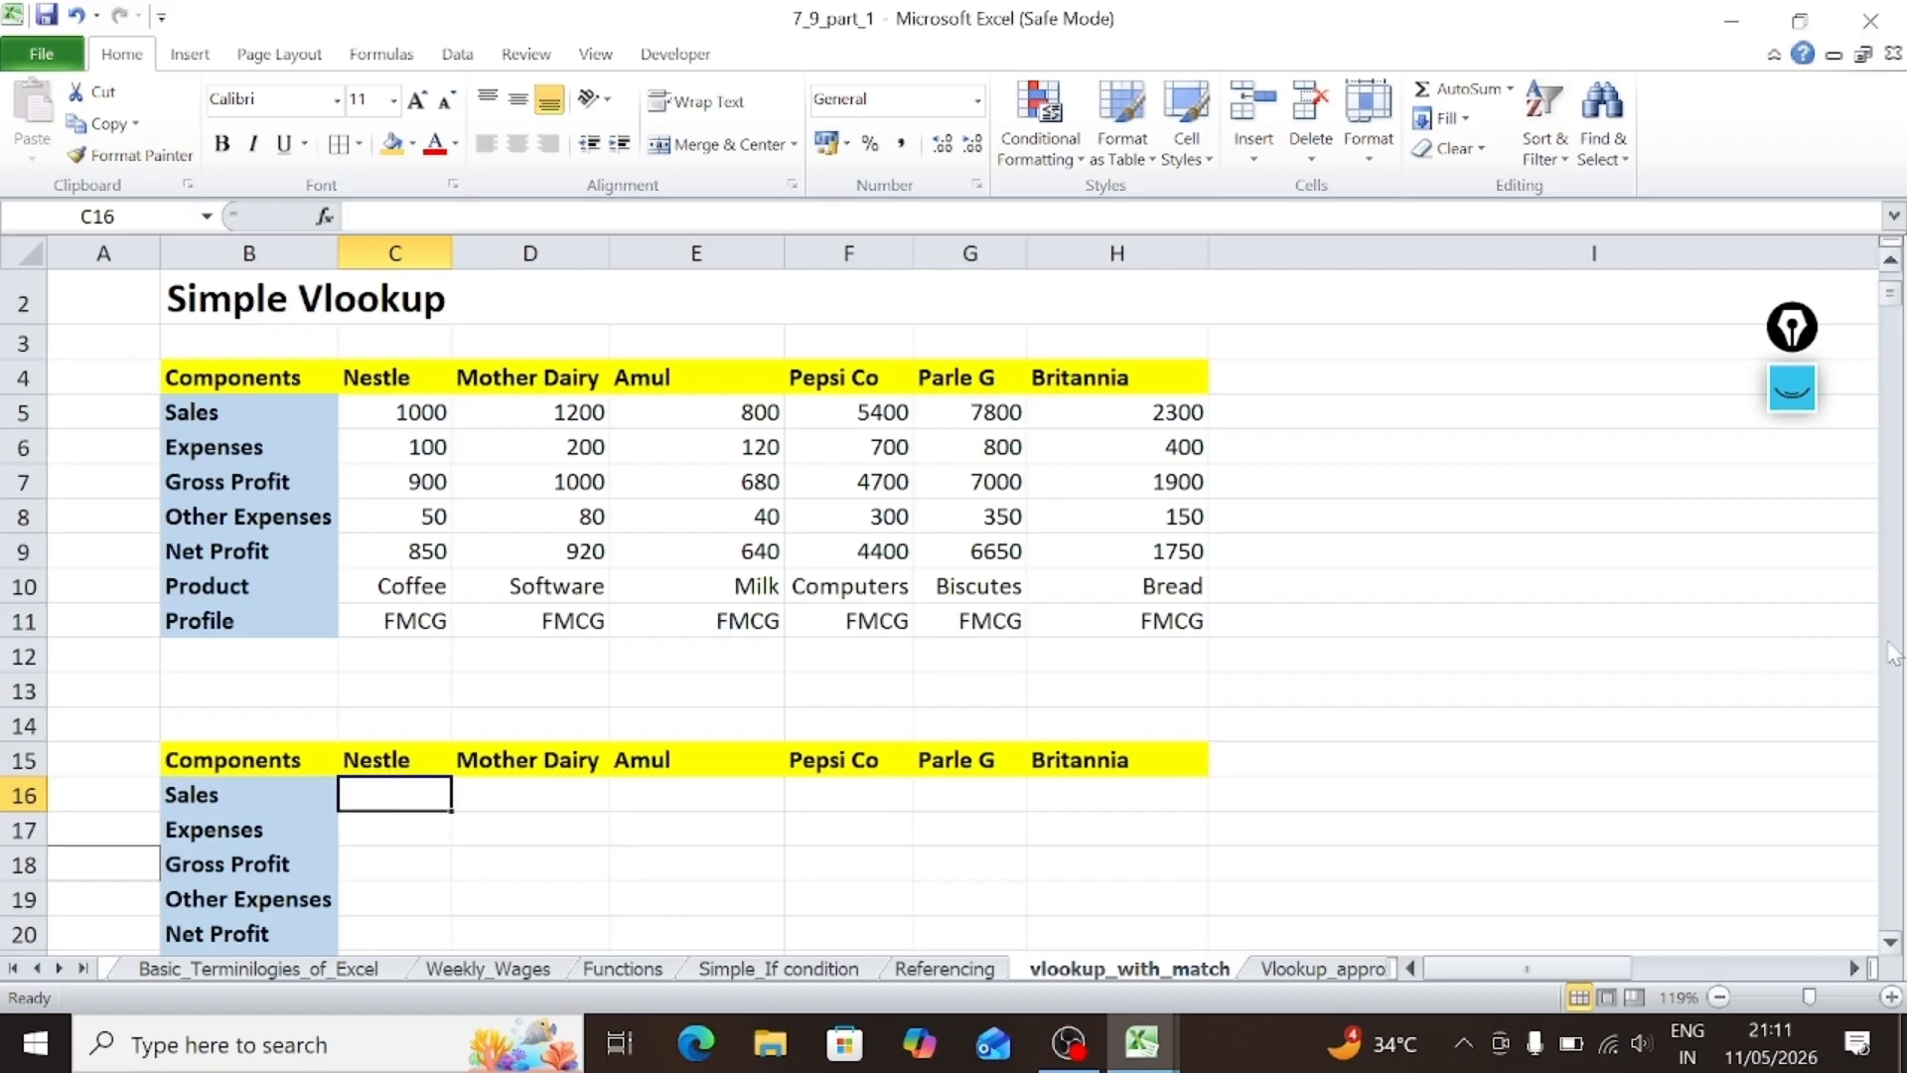
left_click(1890, 939)
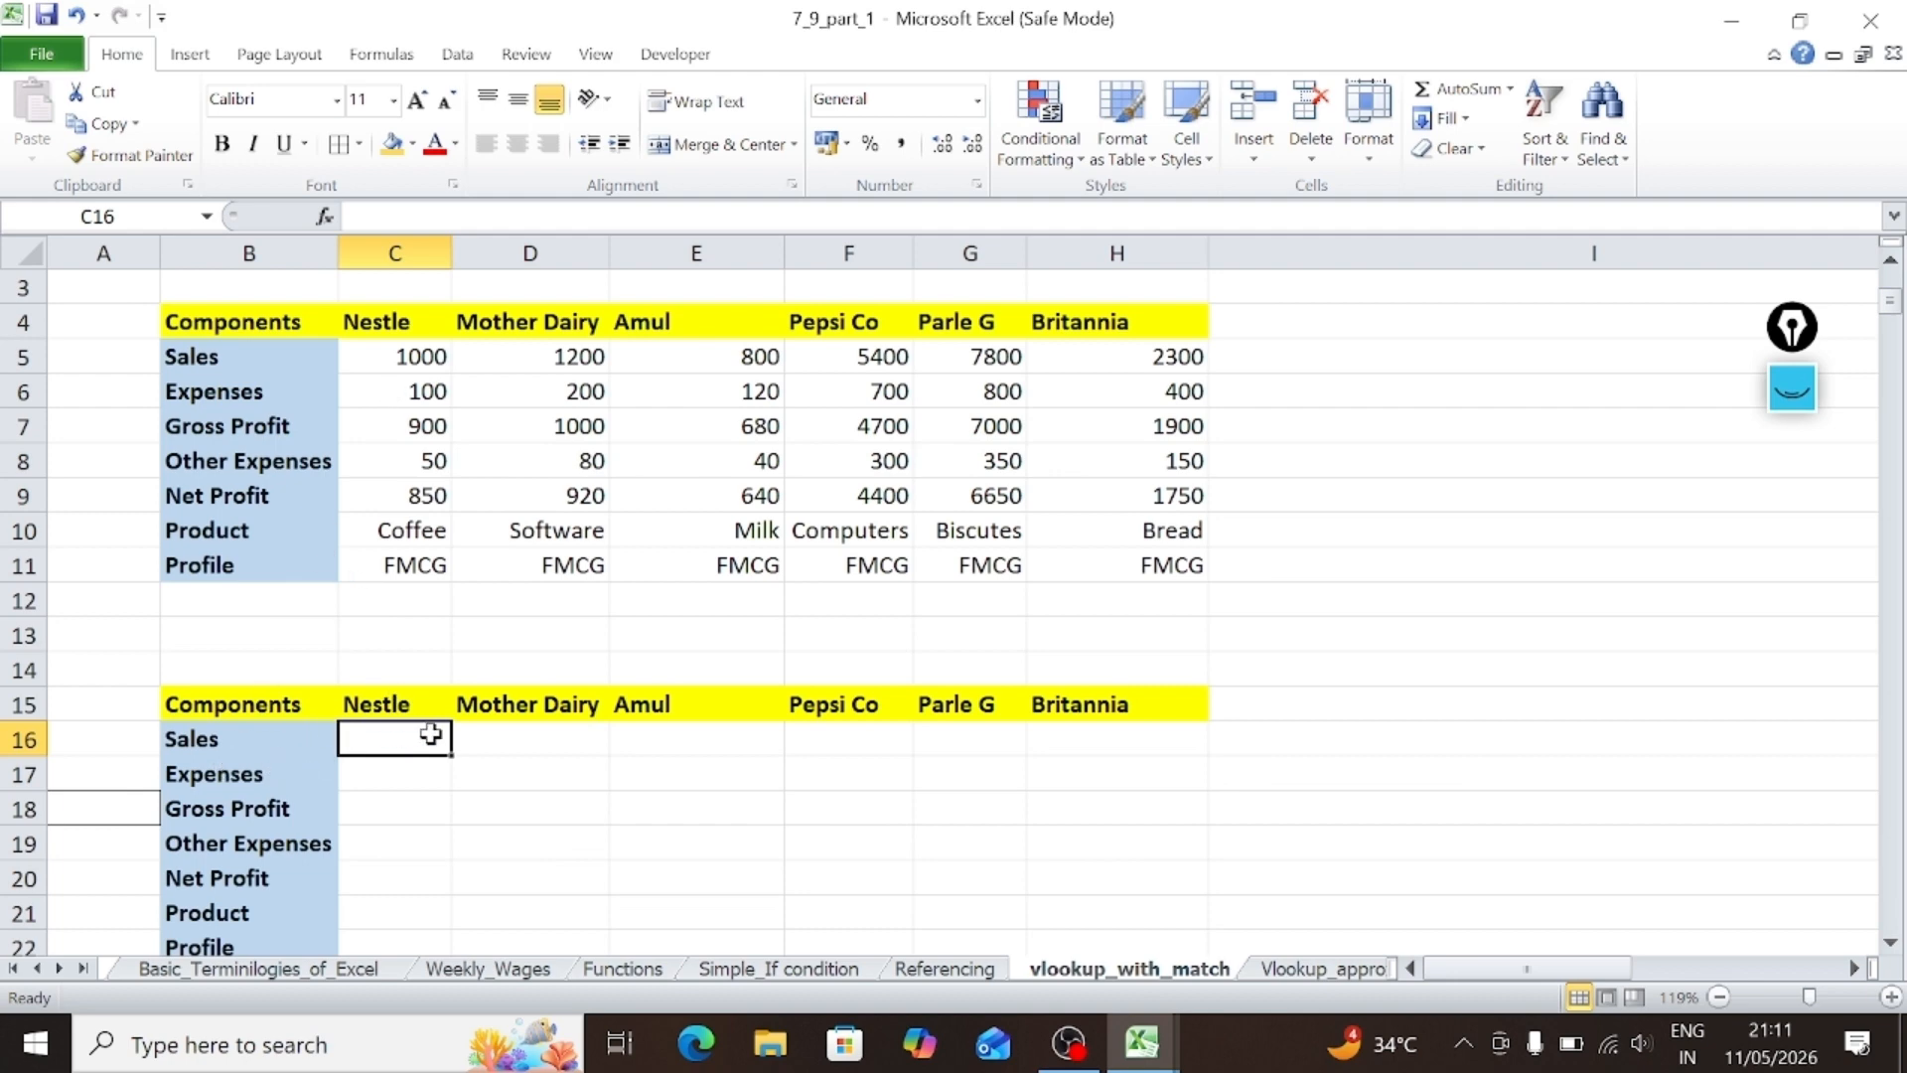
Step: Enter =VLOOKUP(B16,B4:H11,2,0) in cell C16 to retrieve Nestle's Sales from the upper table
type("=")
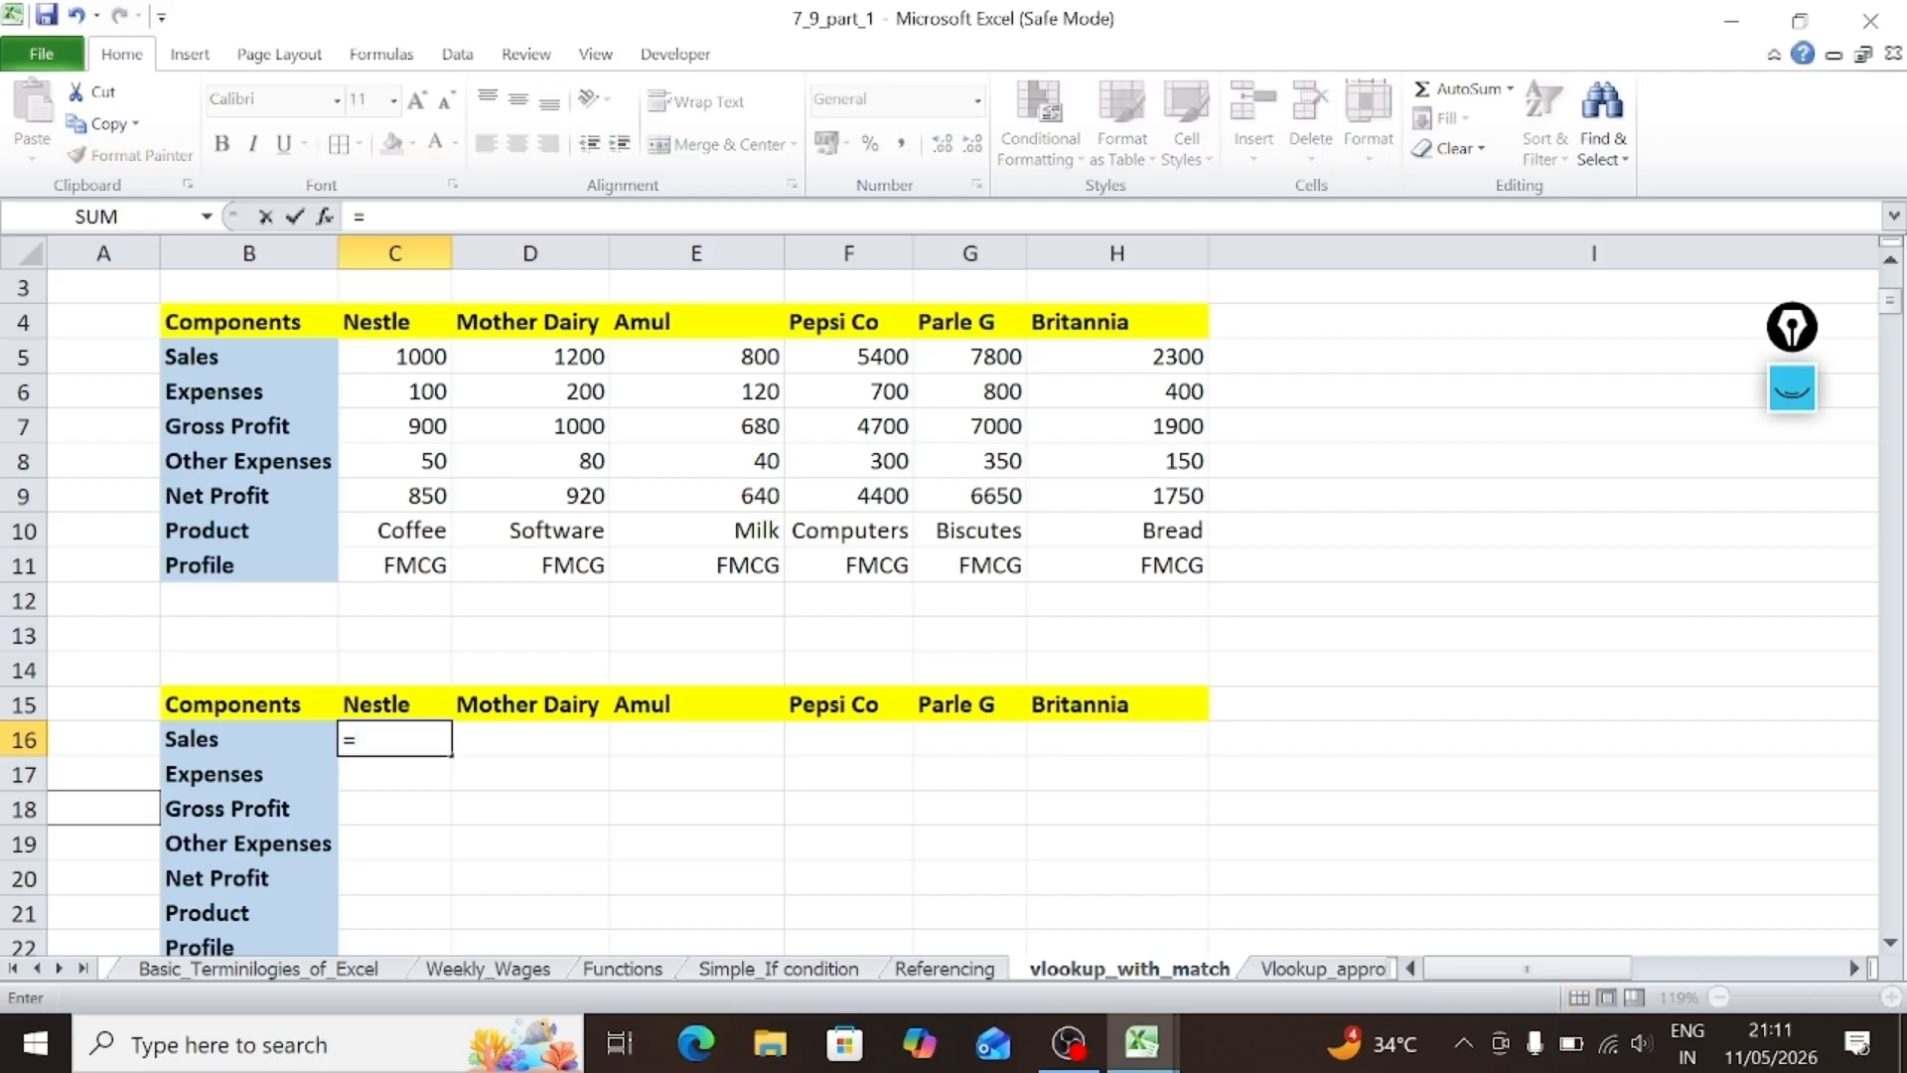
type("vlookup(")
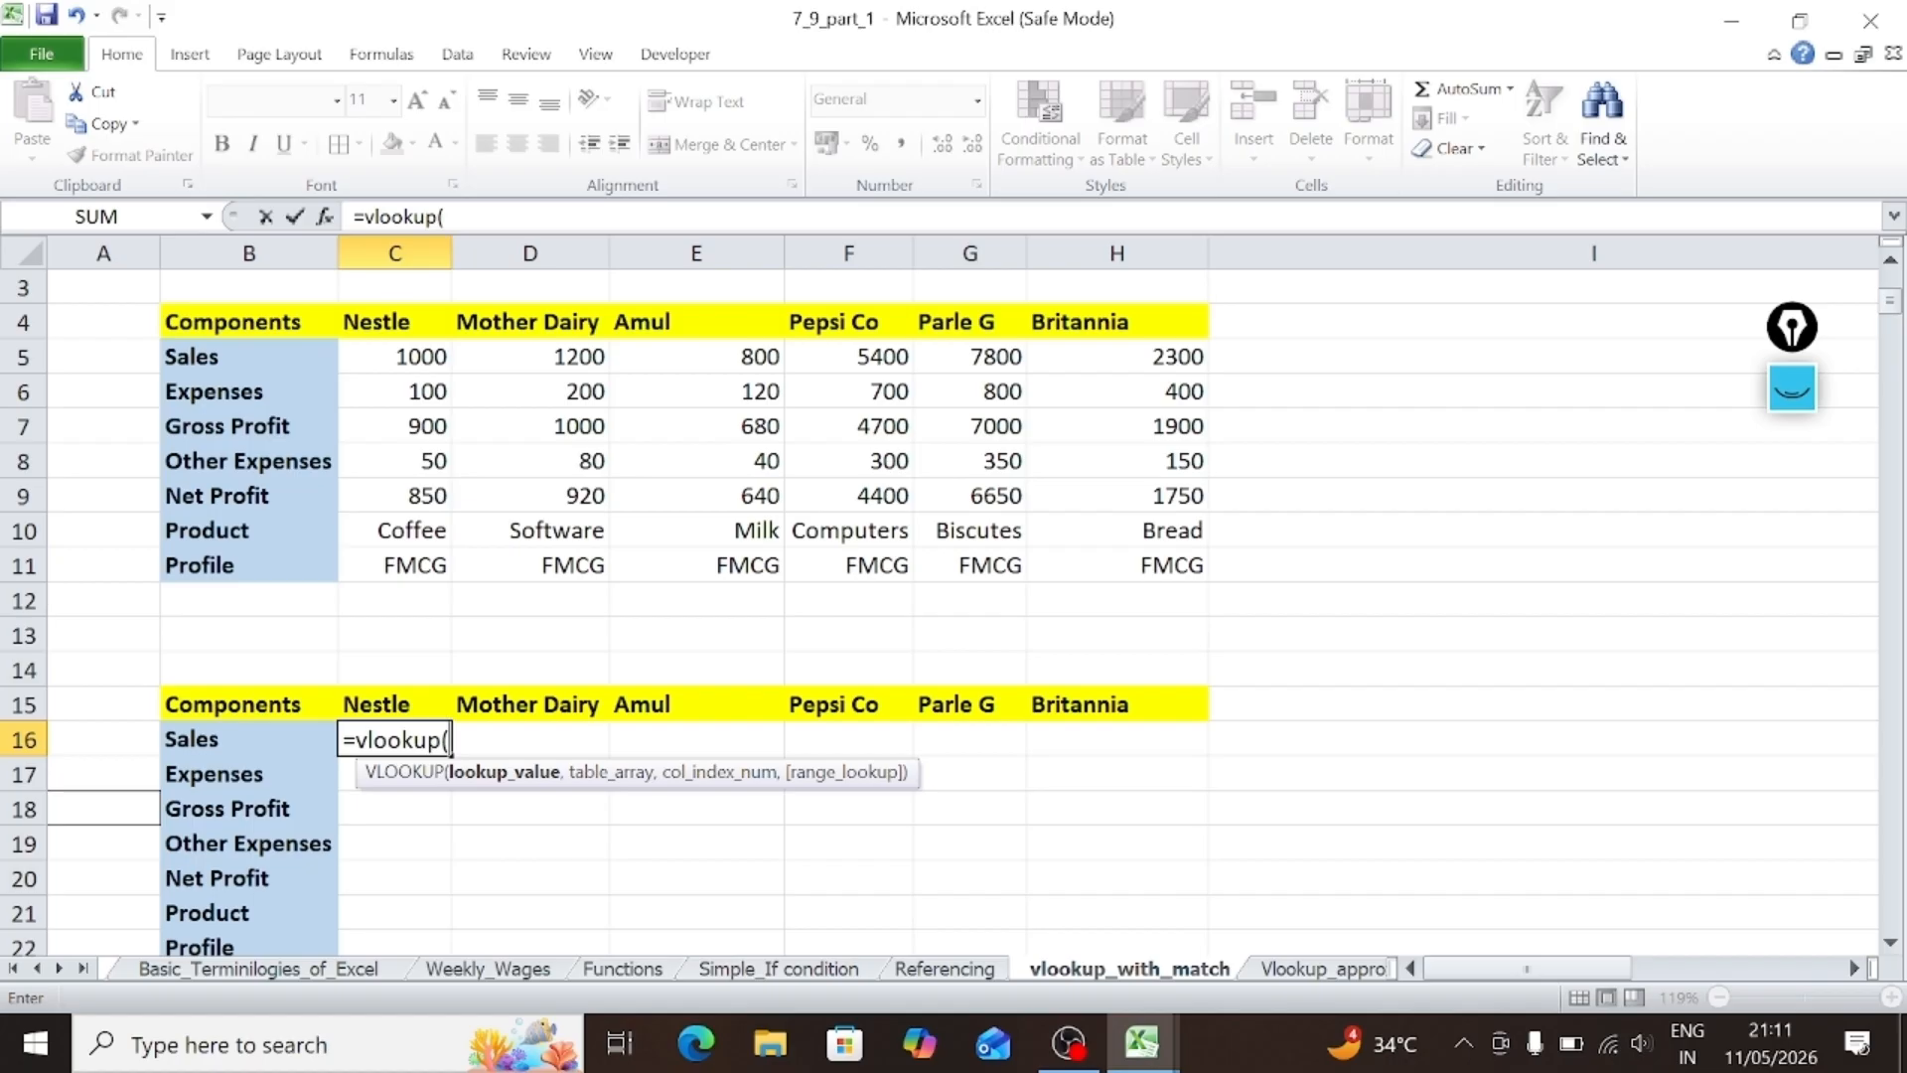
left_click(264, 738)
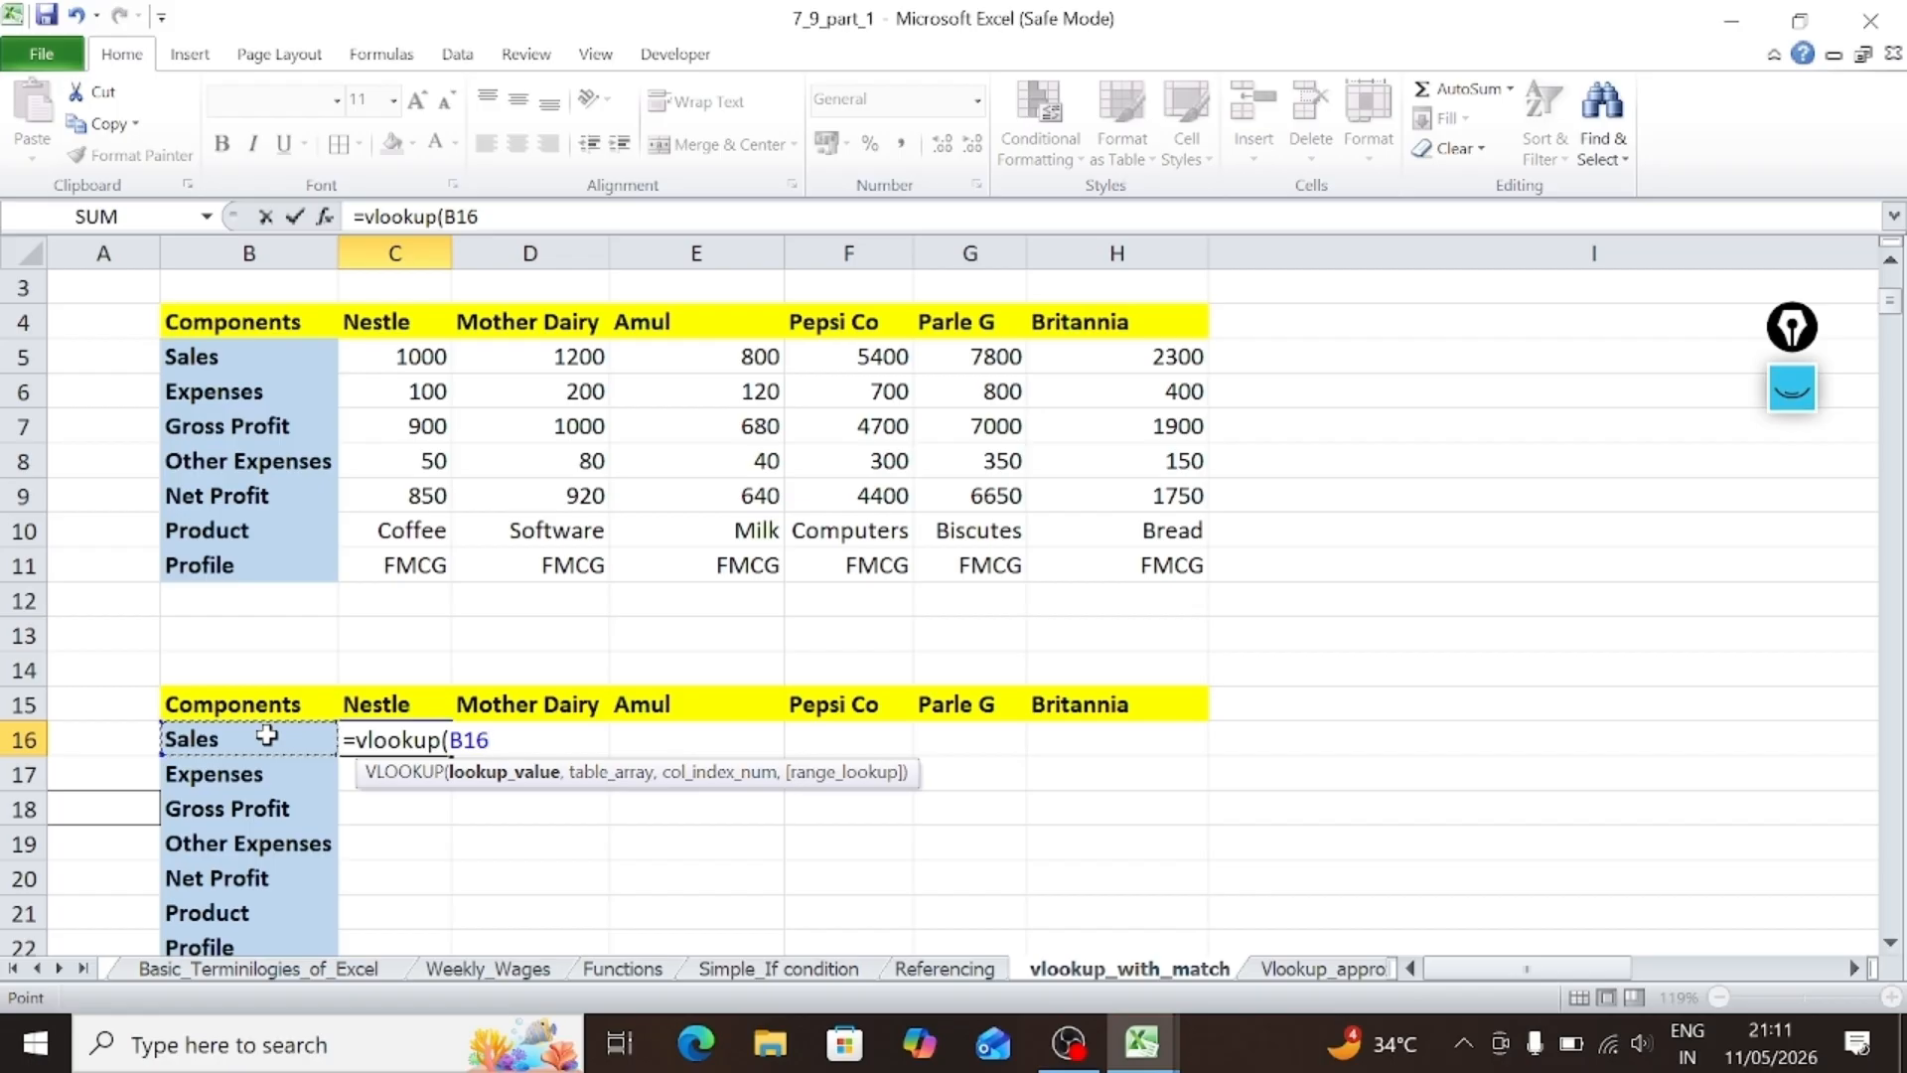
type(",")
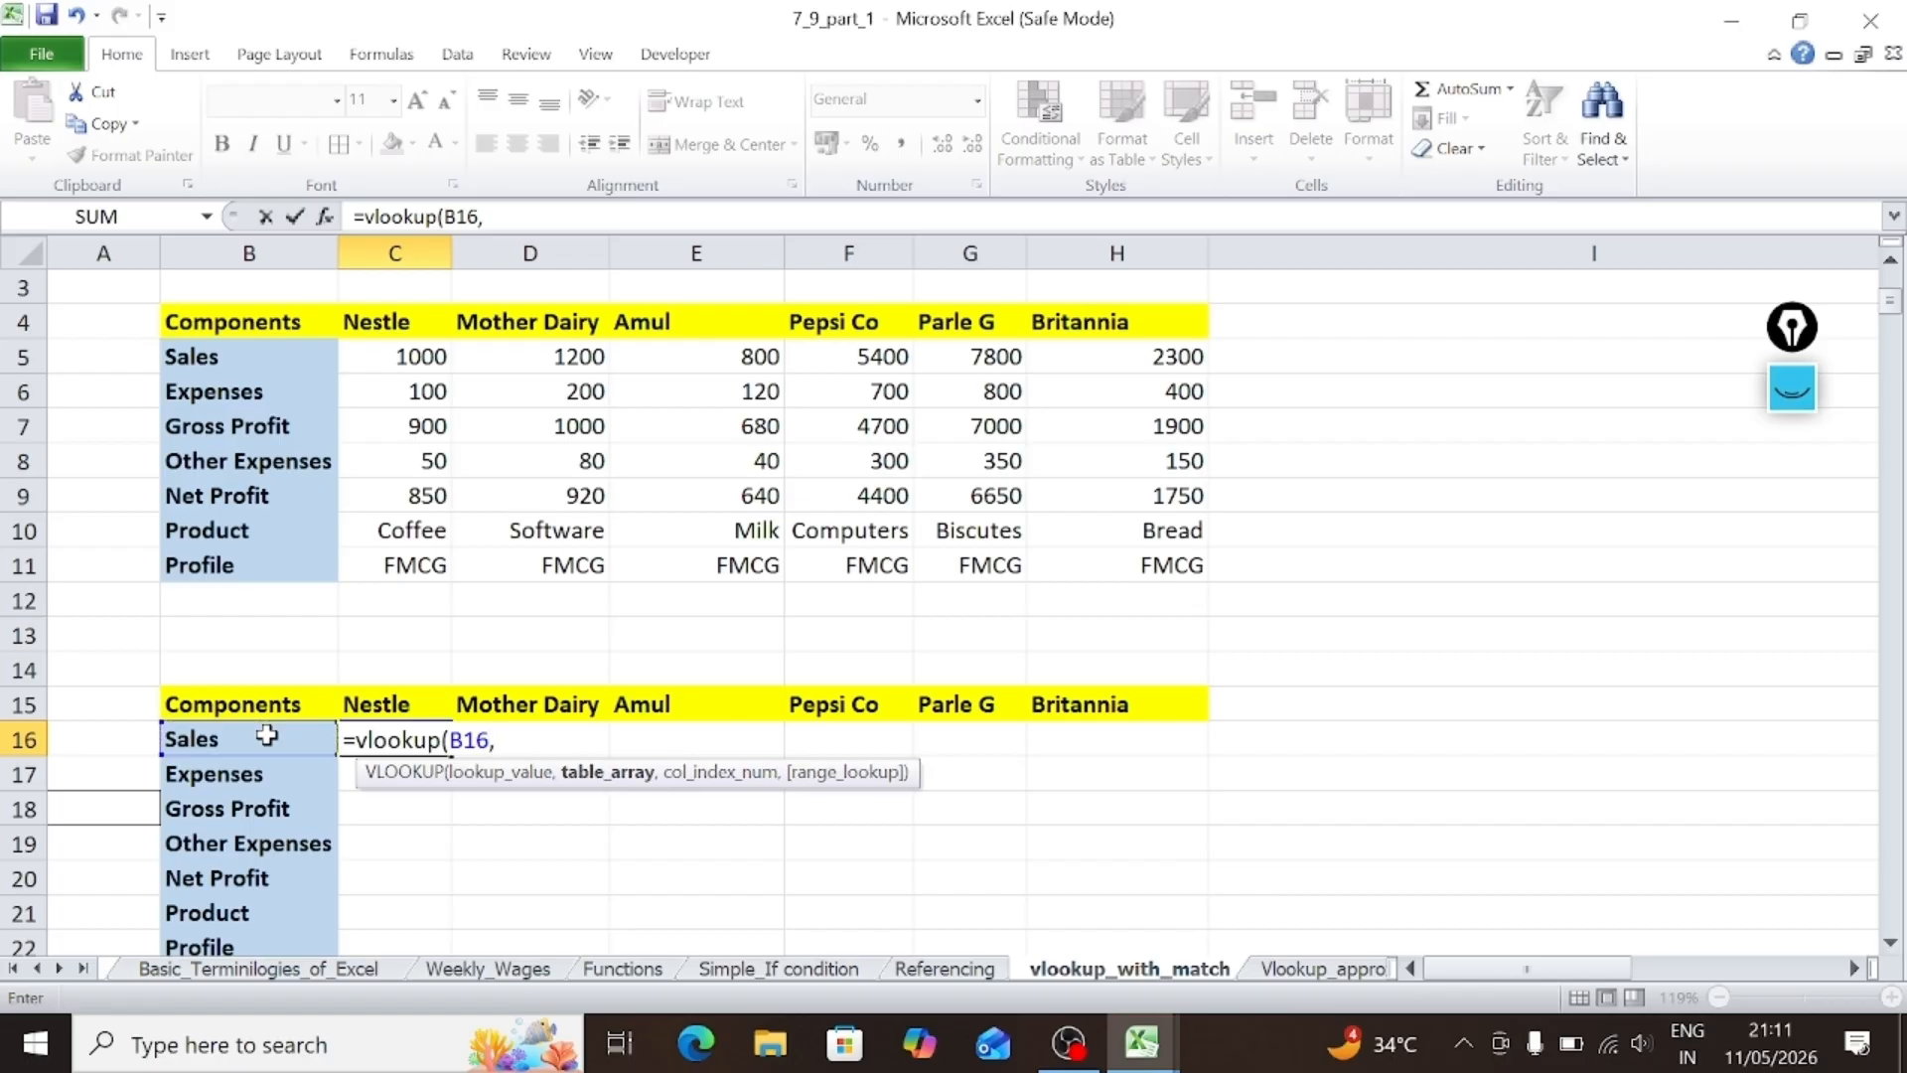
left_click_drag(248, 318, 1119, 556)
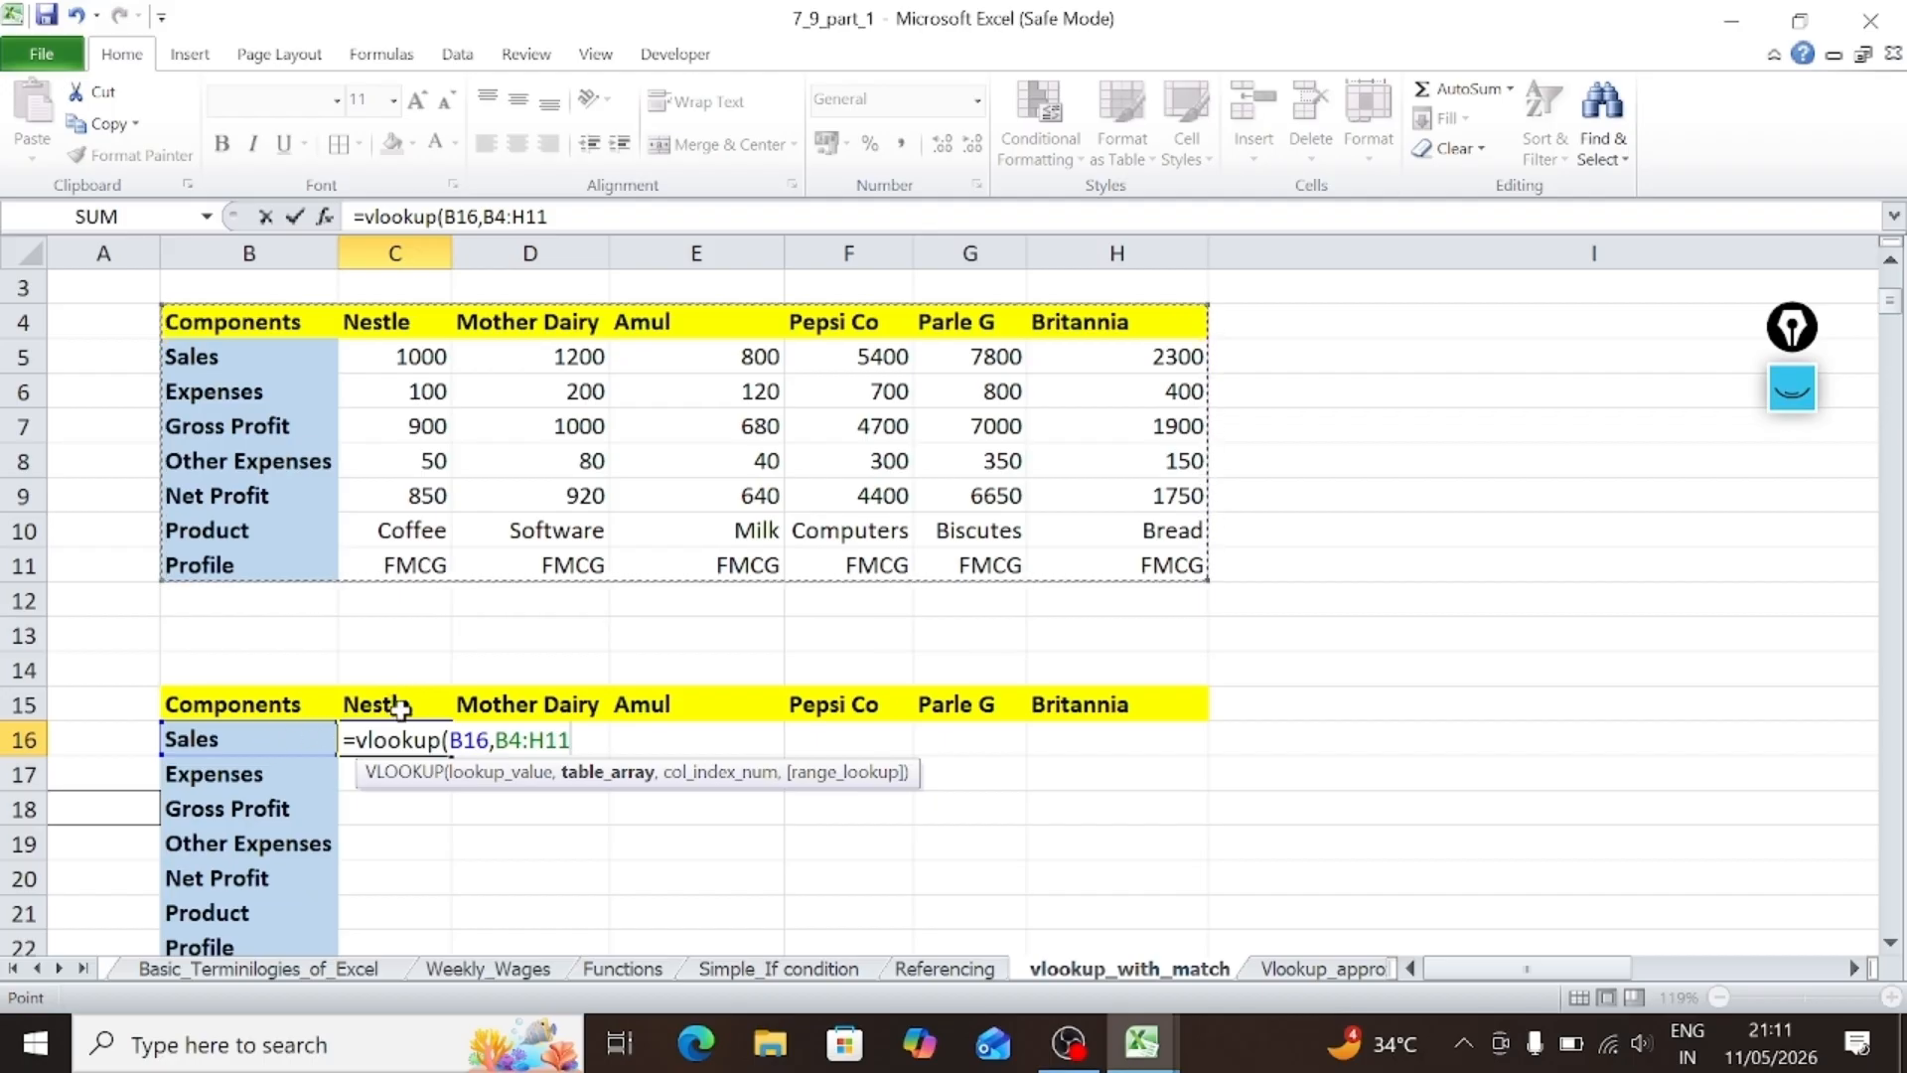
type(",")
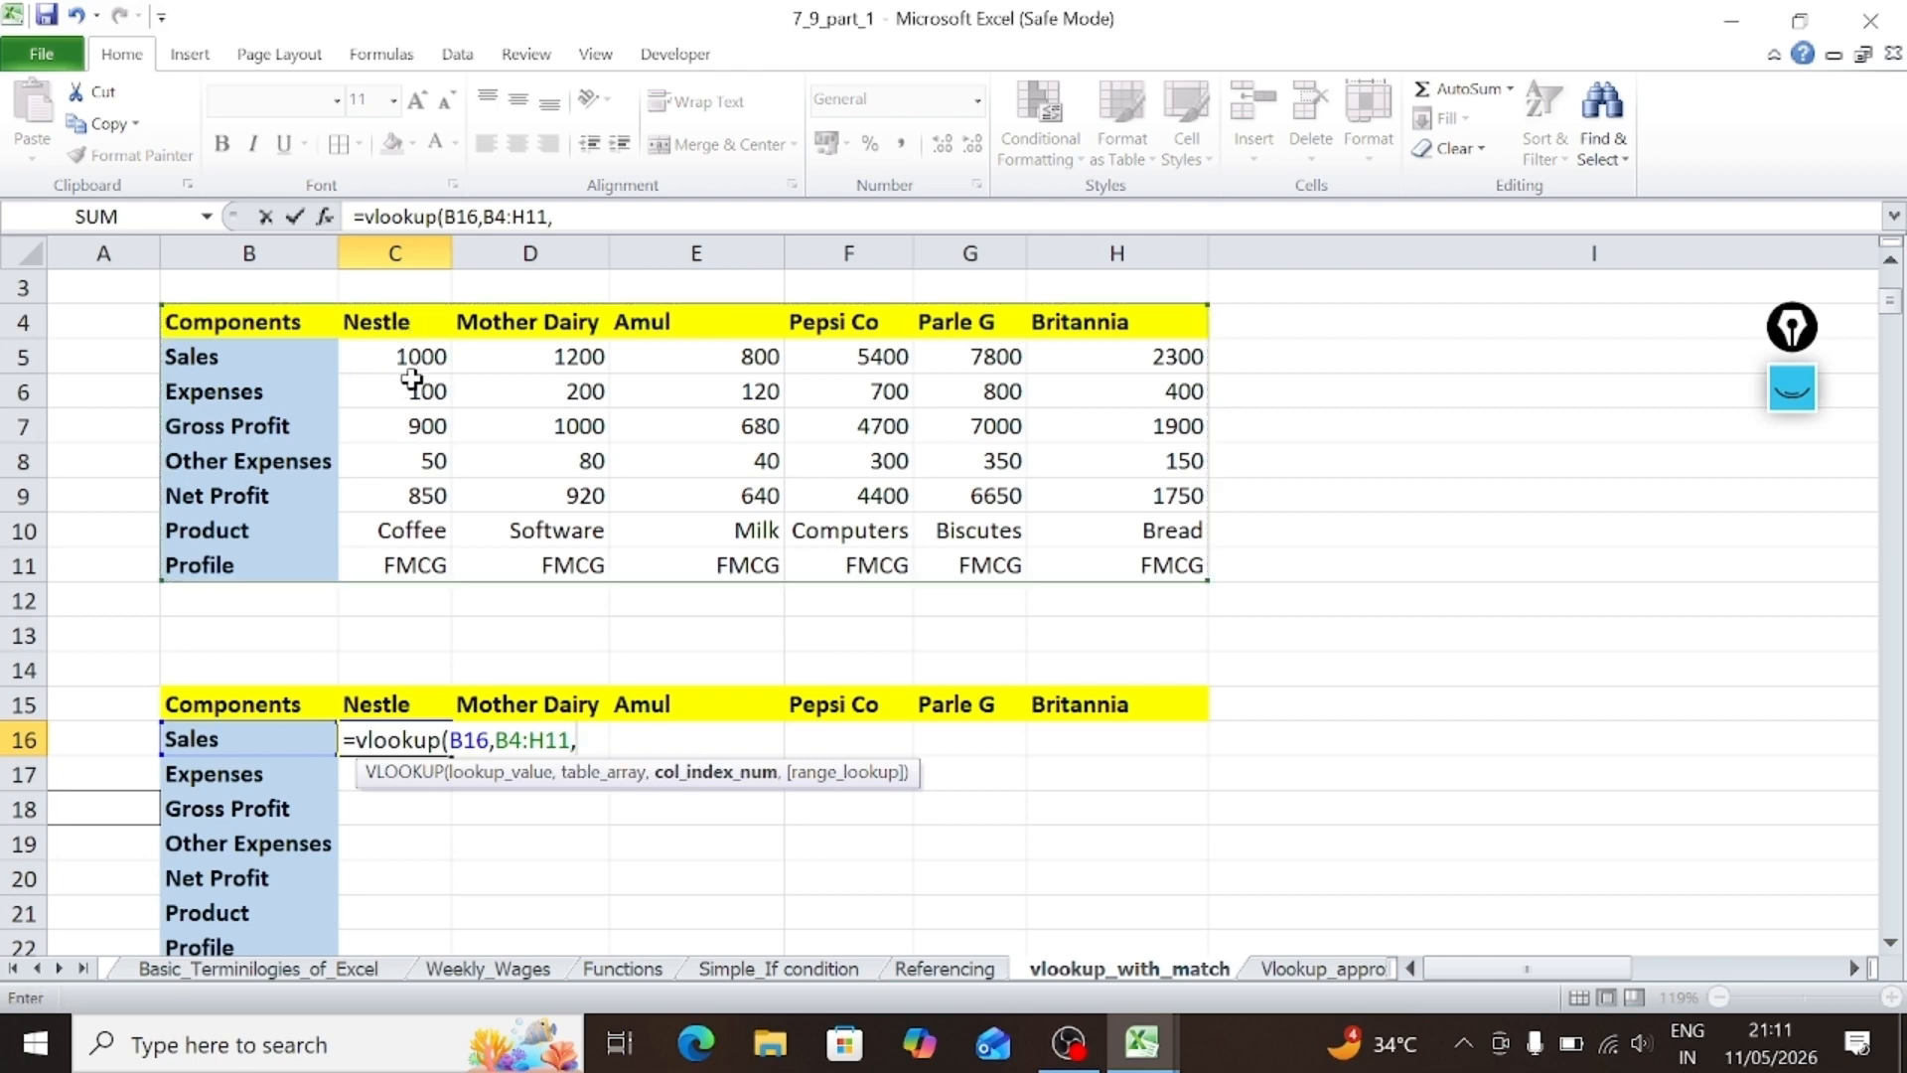
type("2,0")
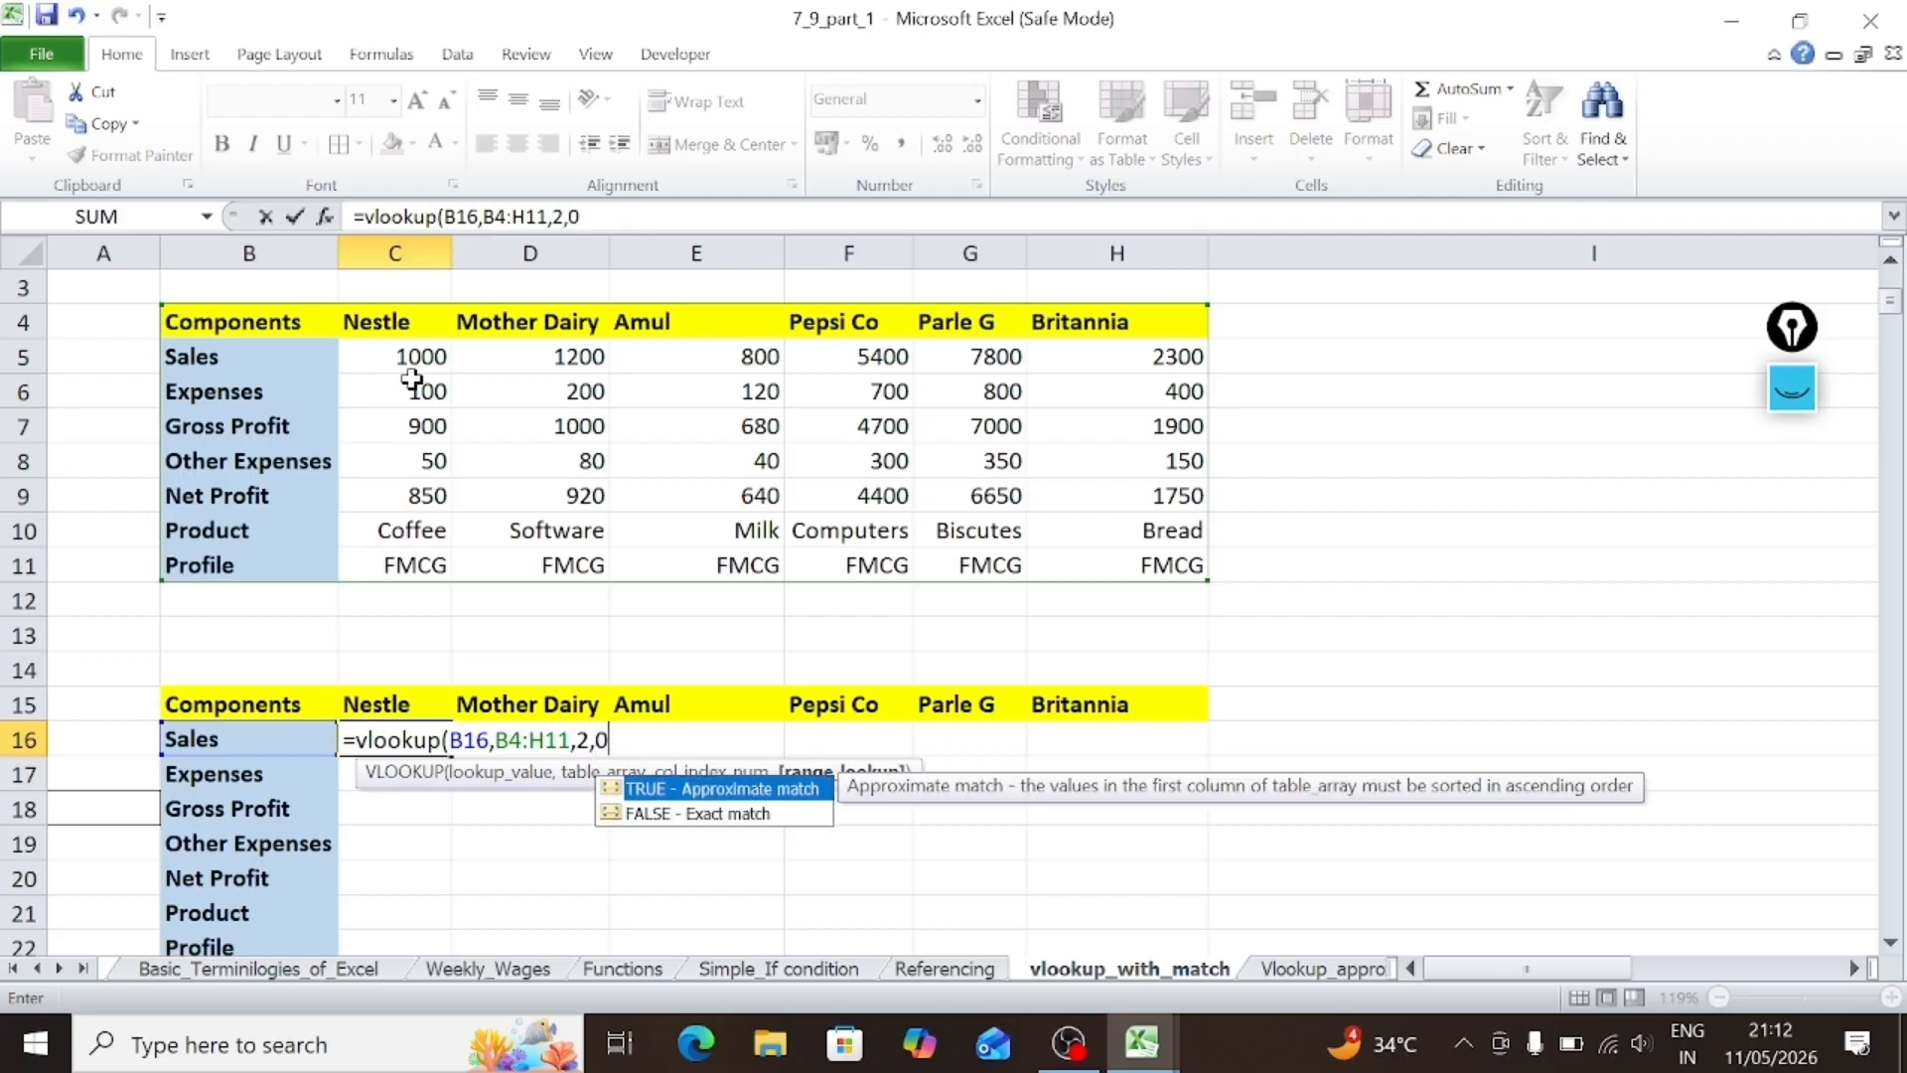
type(")")
key("Return")
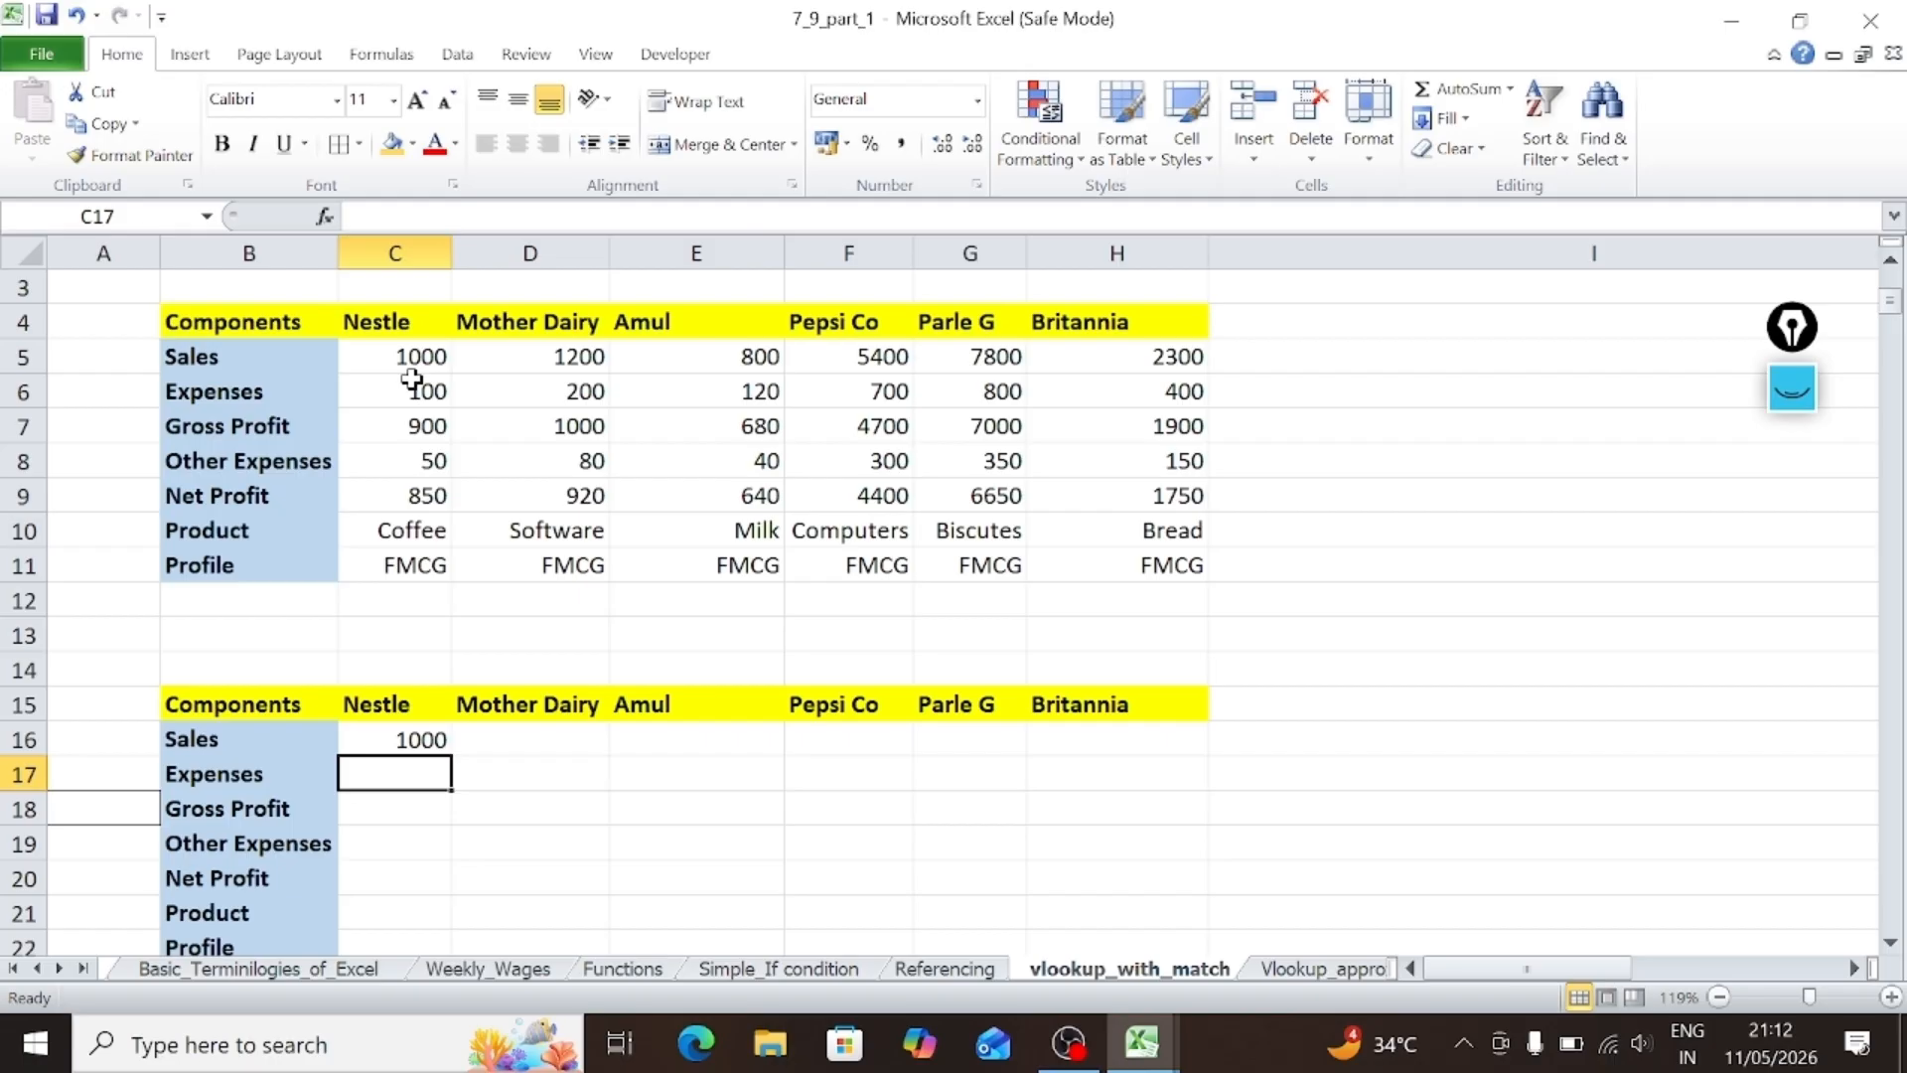
Step: Compare the Nestle Sales result in C16 with source cell C5 and review the Expenses and Gross Profit labels below
left_click(358, 744)
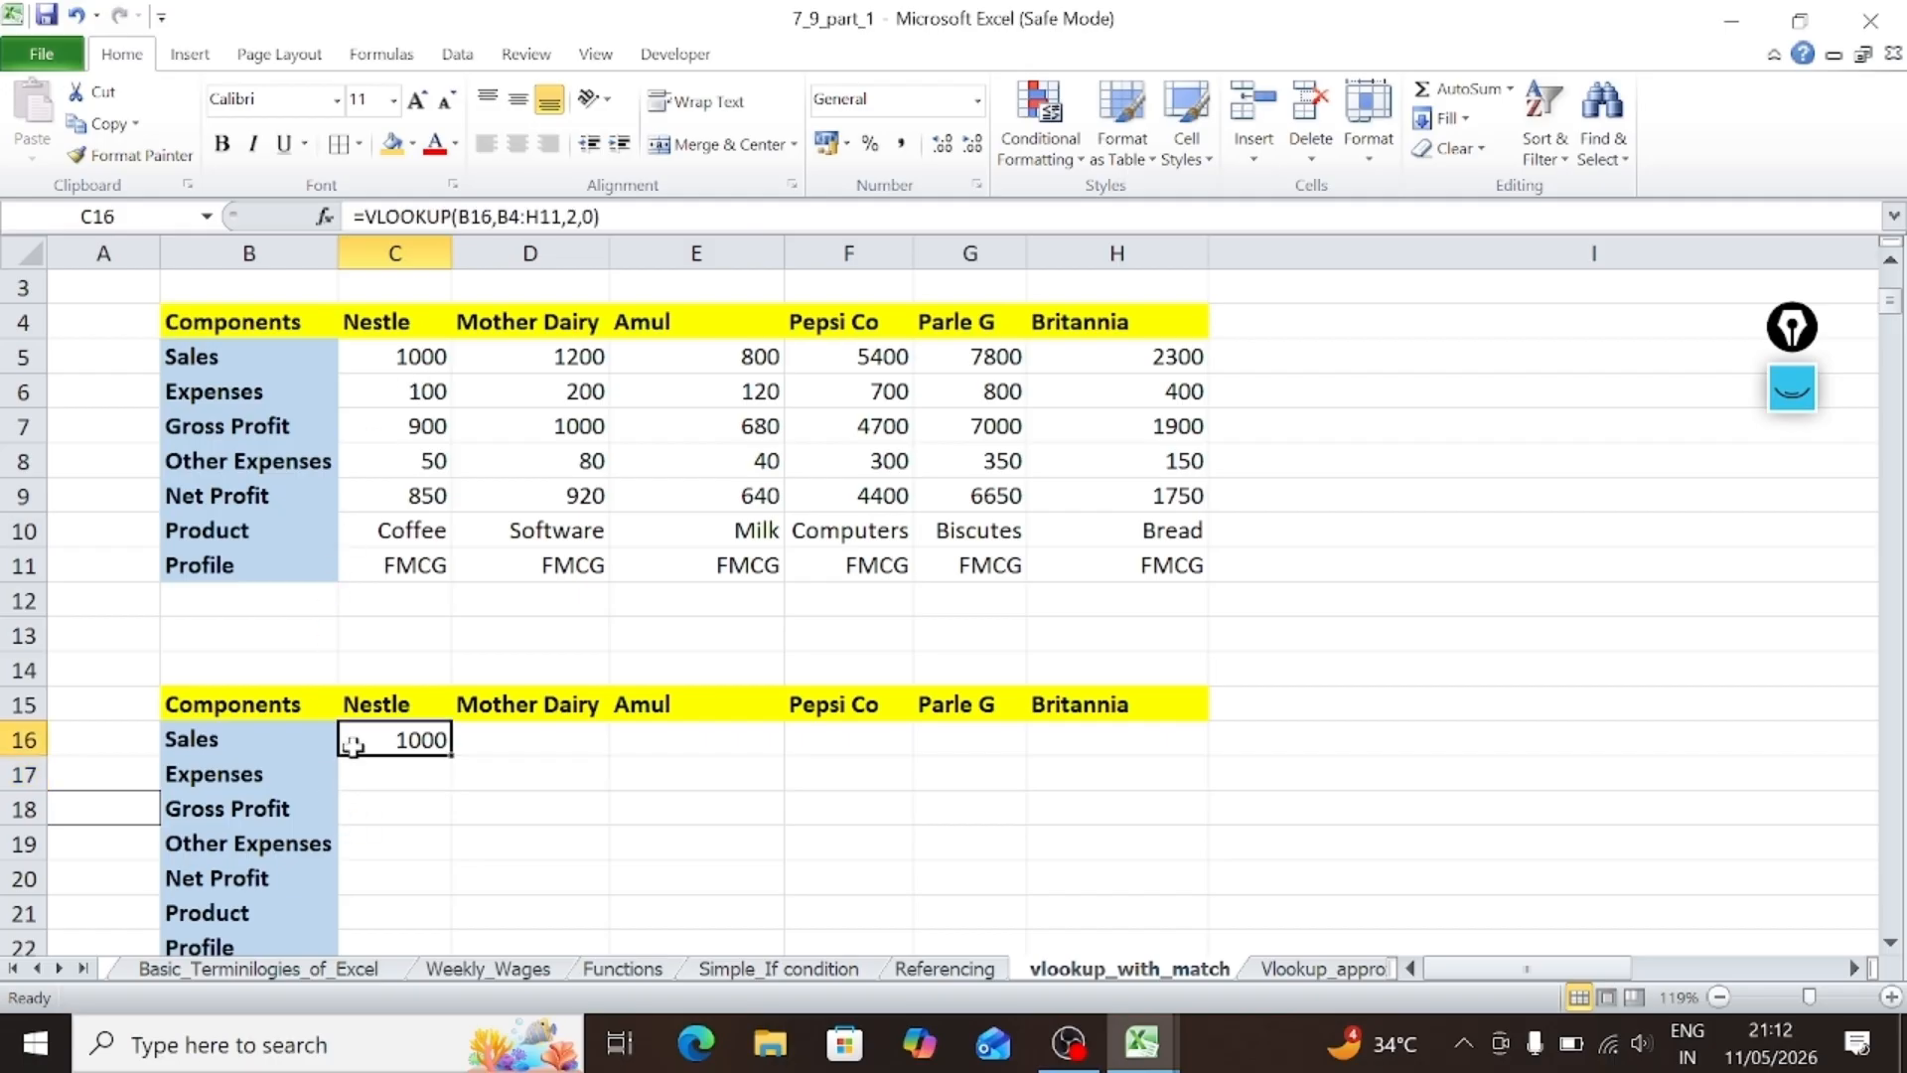
left_click(272, 356)
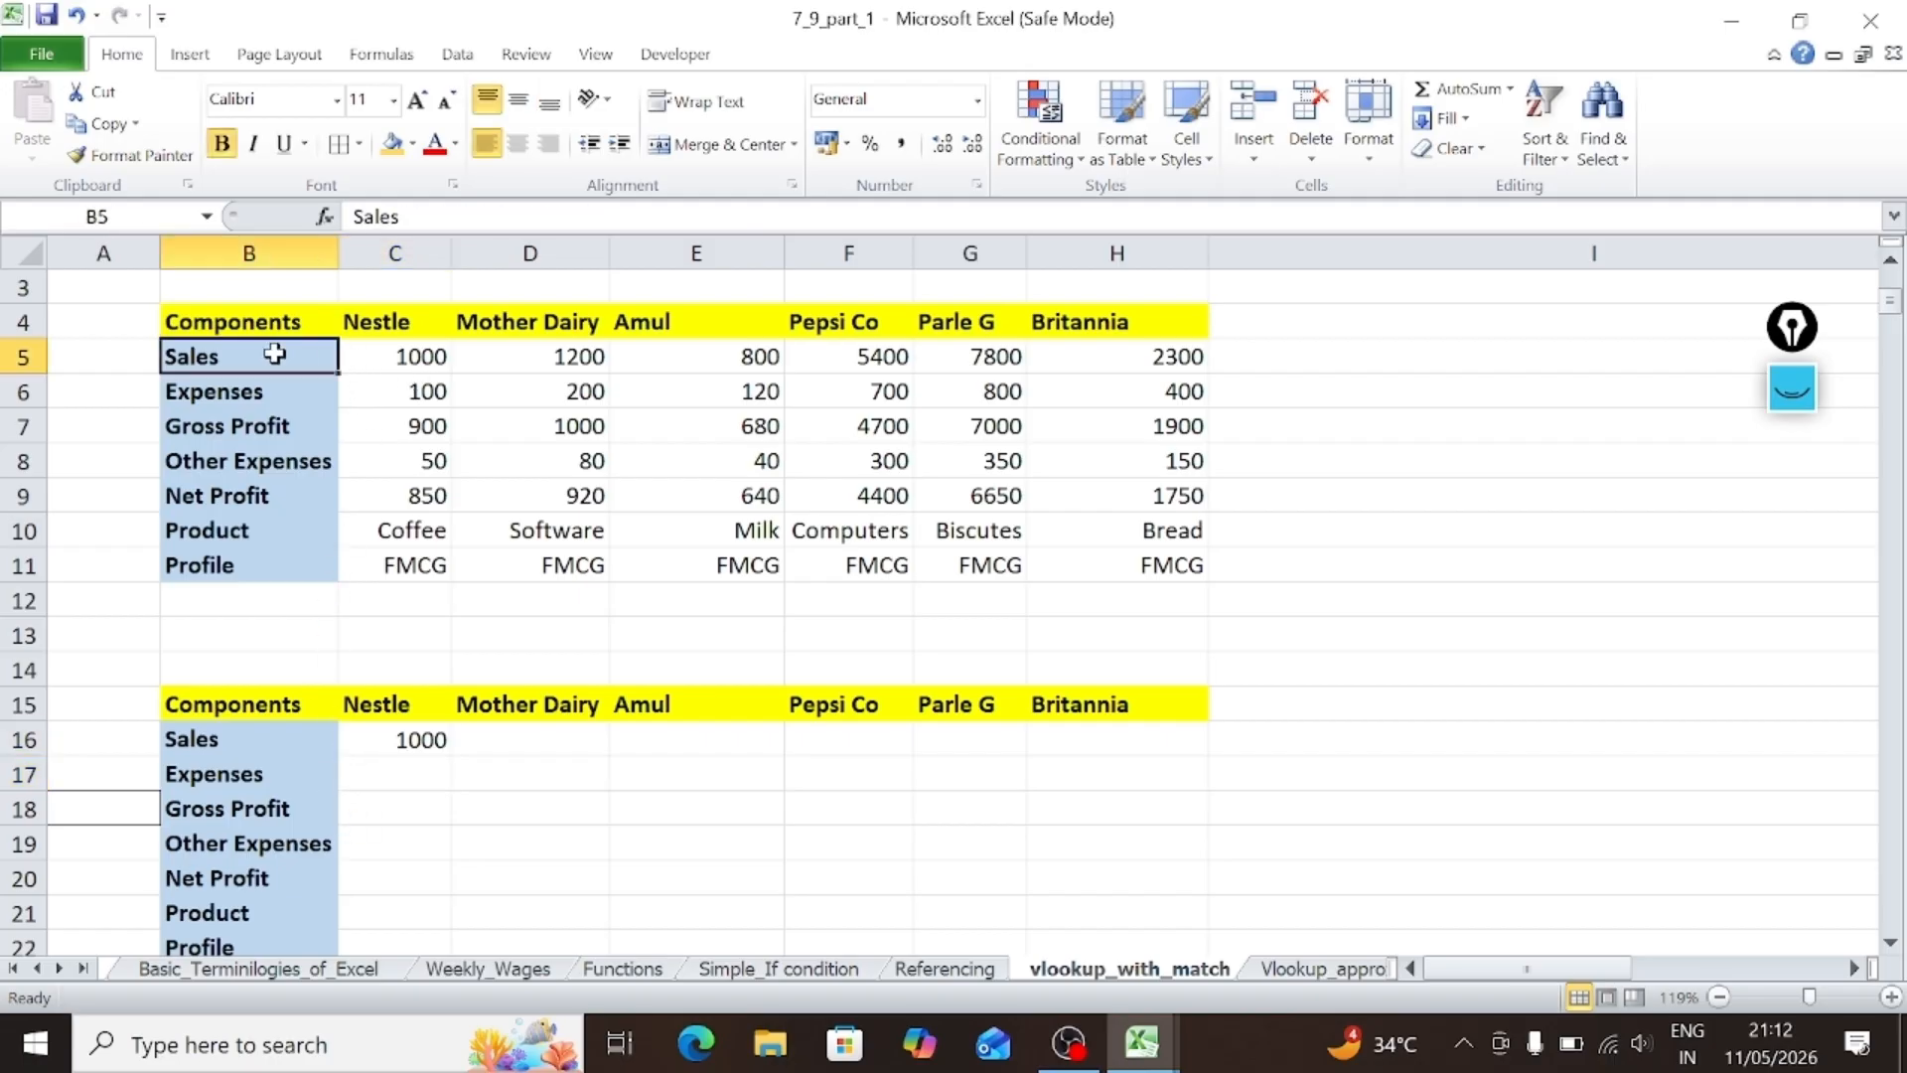
left_click(394, 323)
left_click(396, 344)
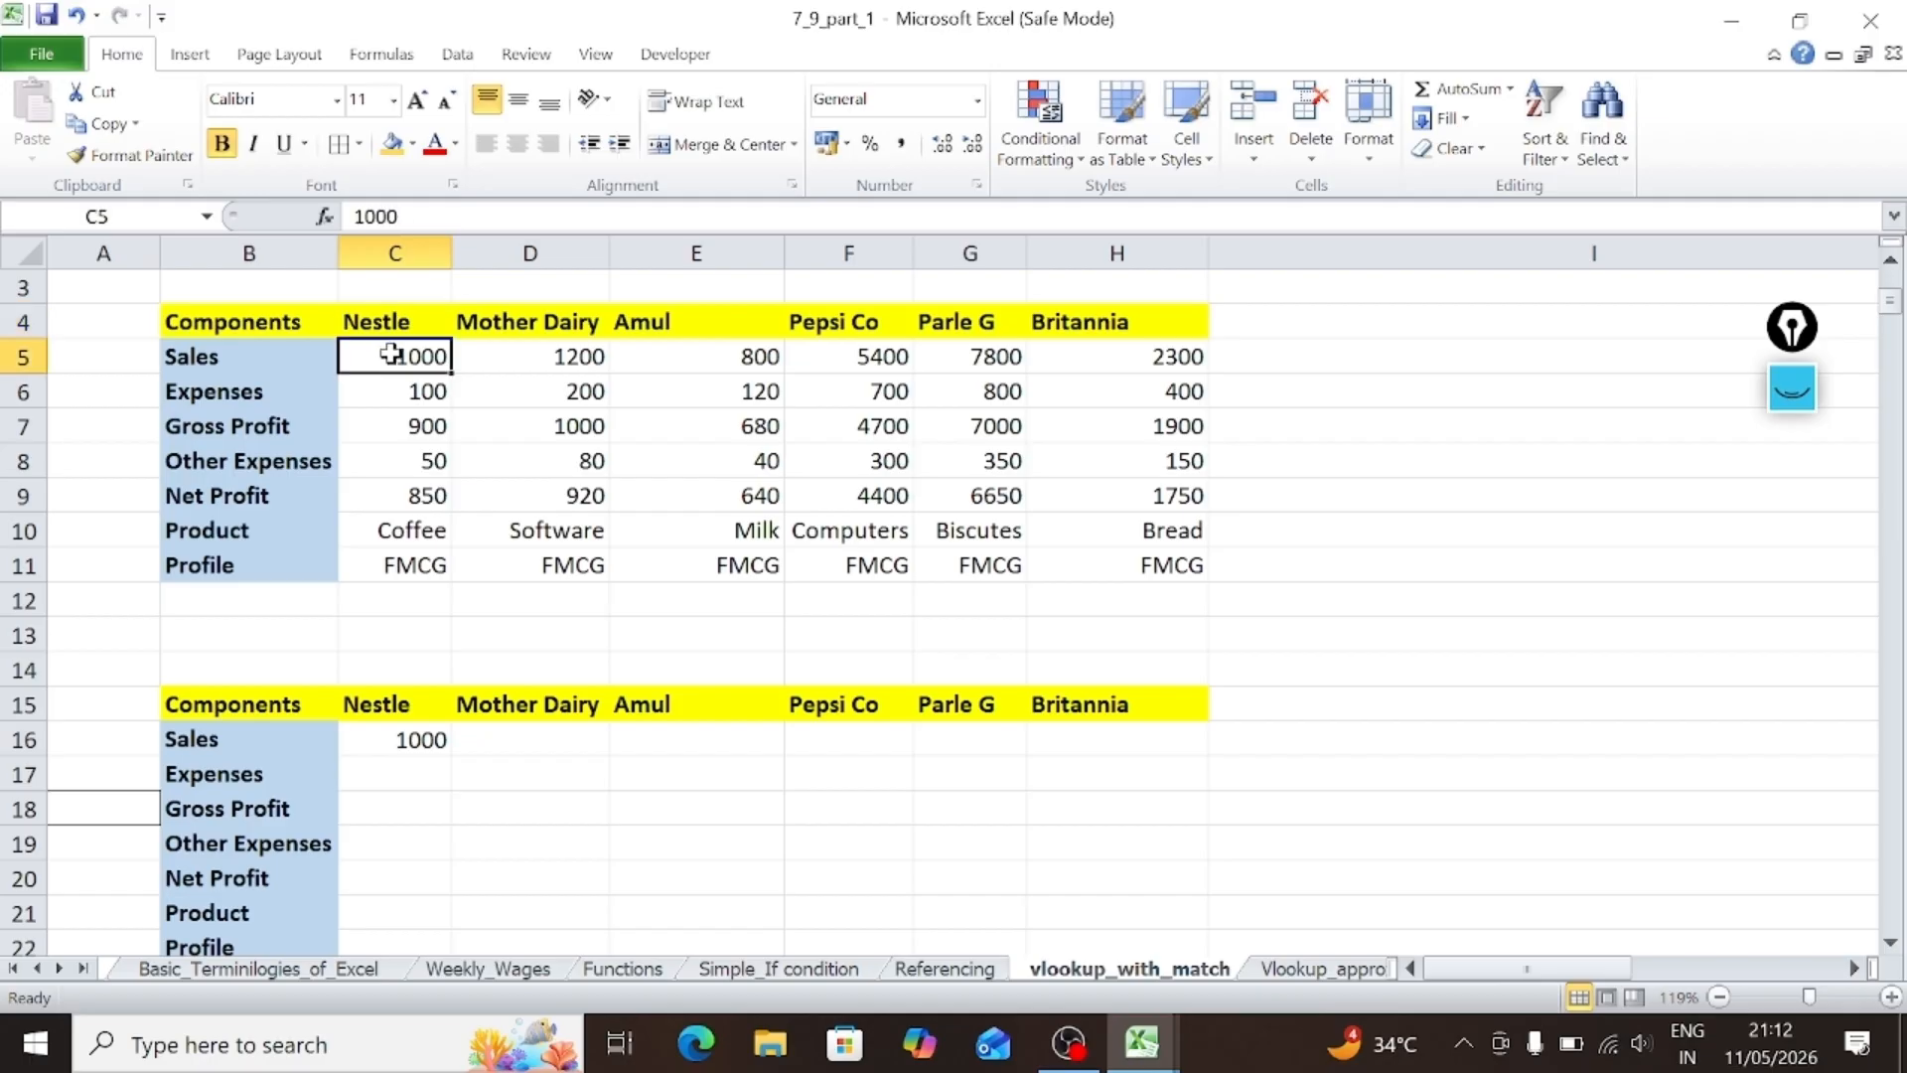
left_click(413, 745)
left_click(413, 772)
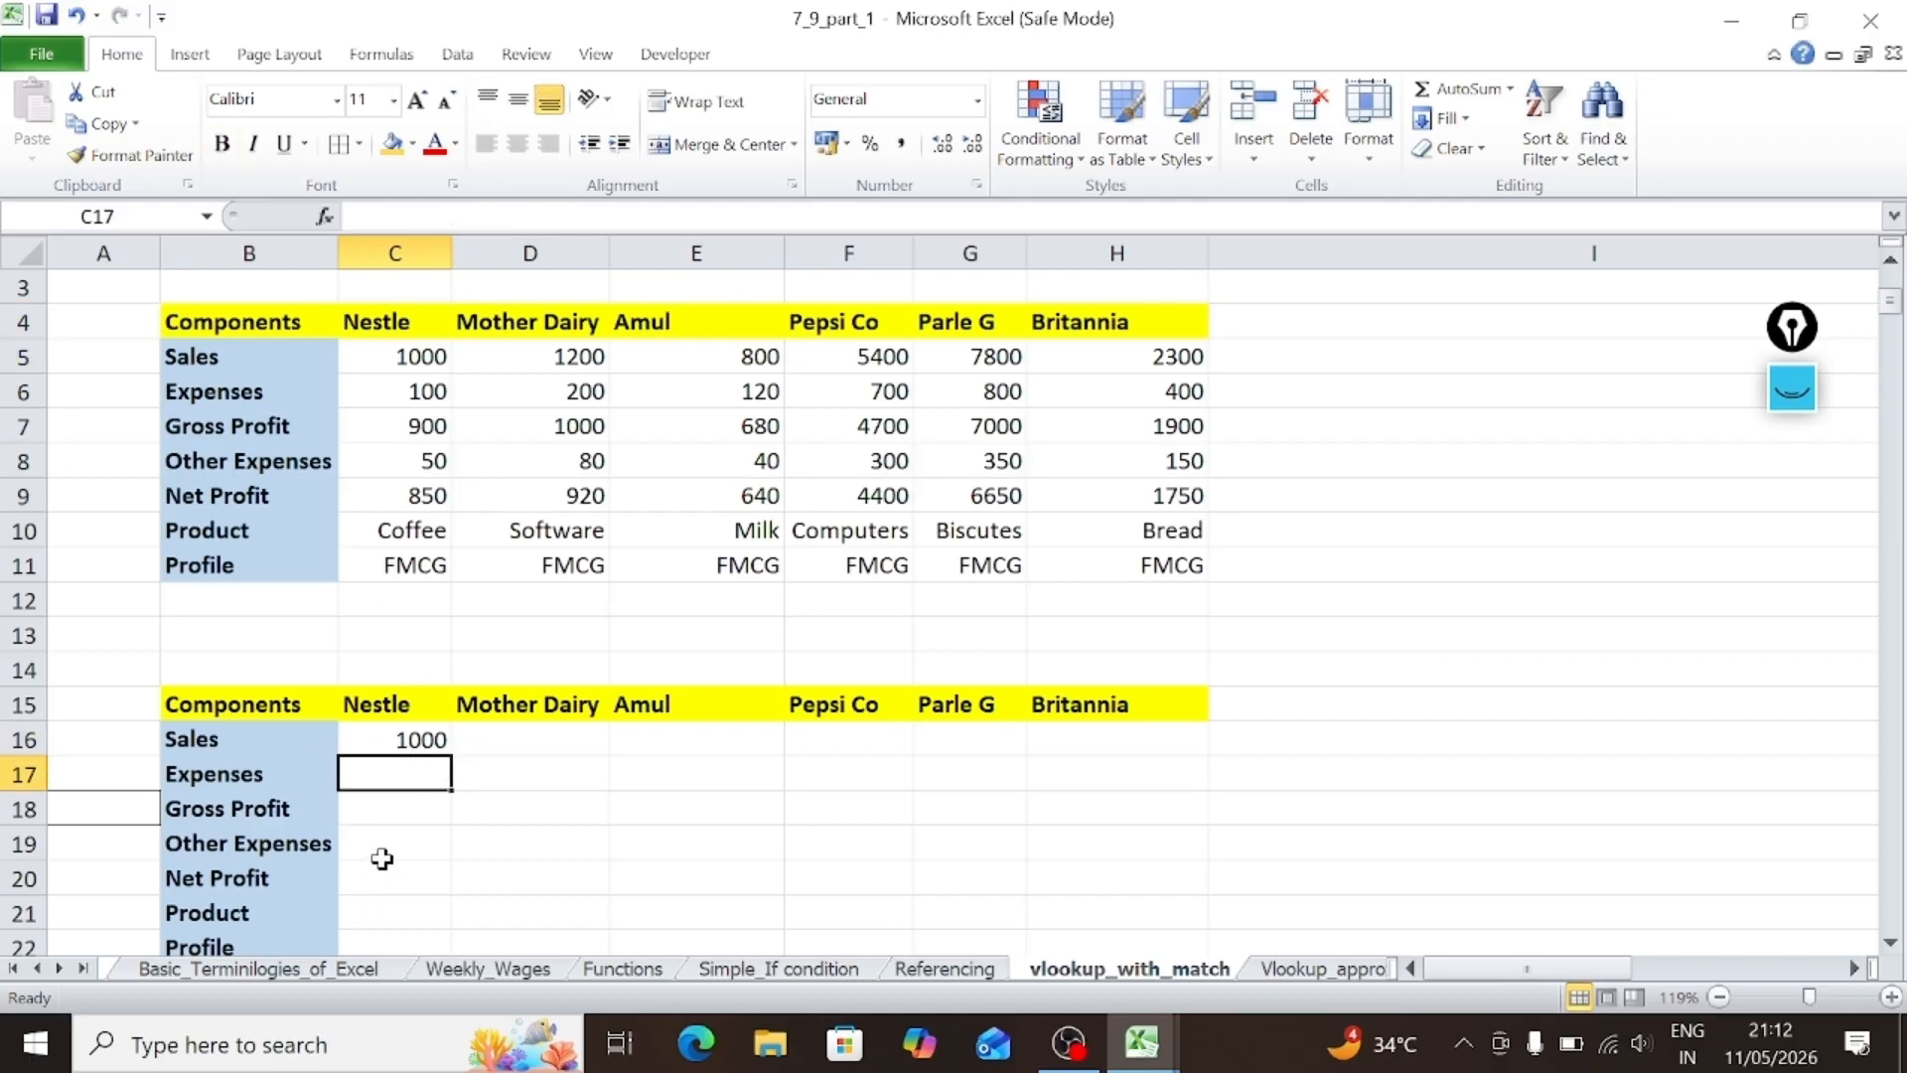
left_click(261, 781)
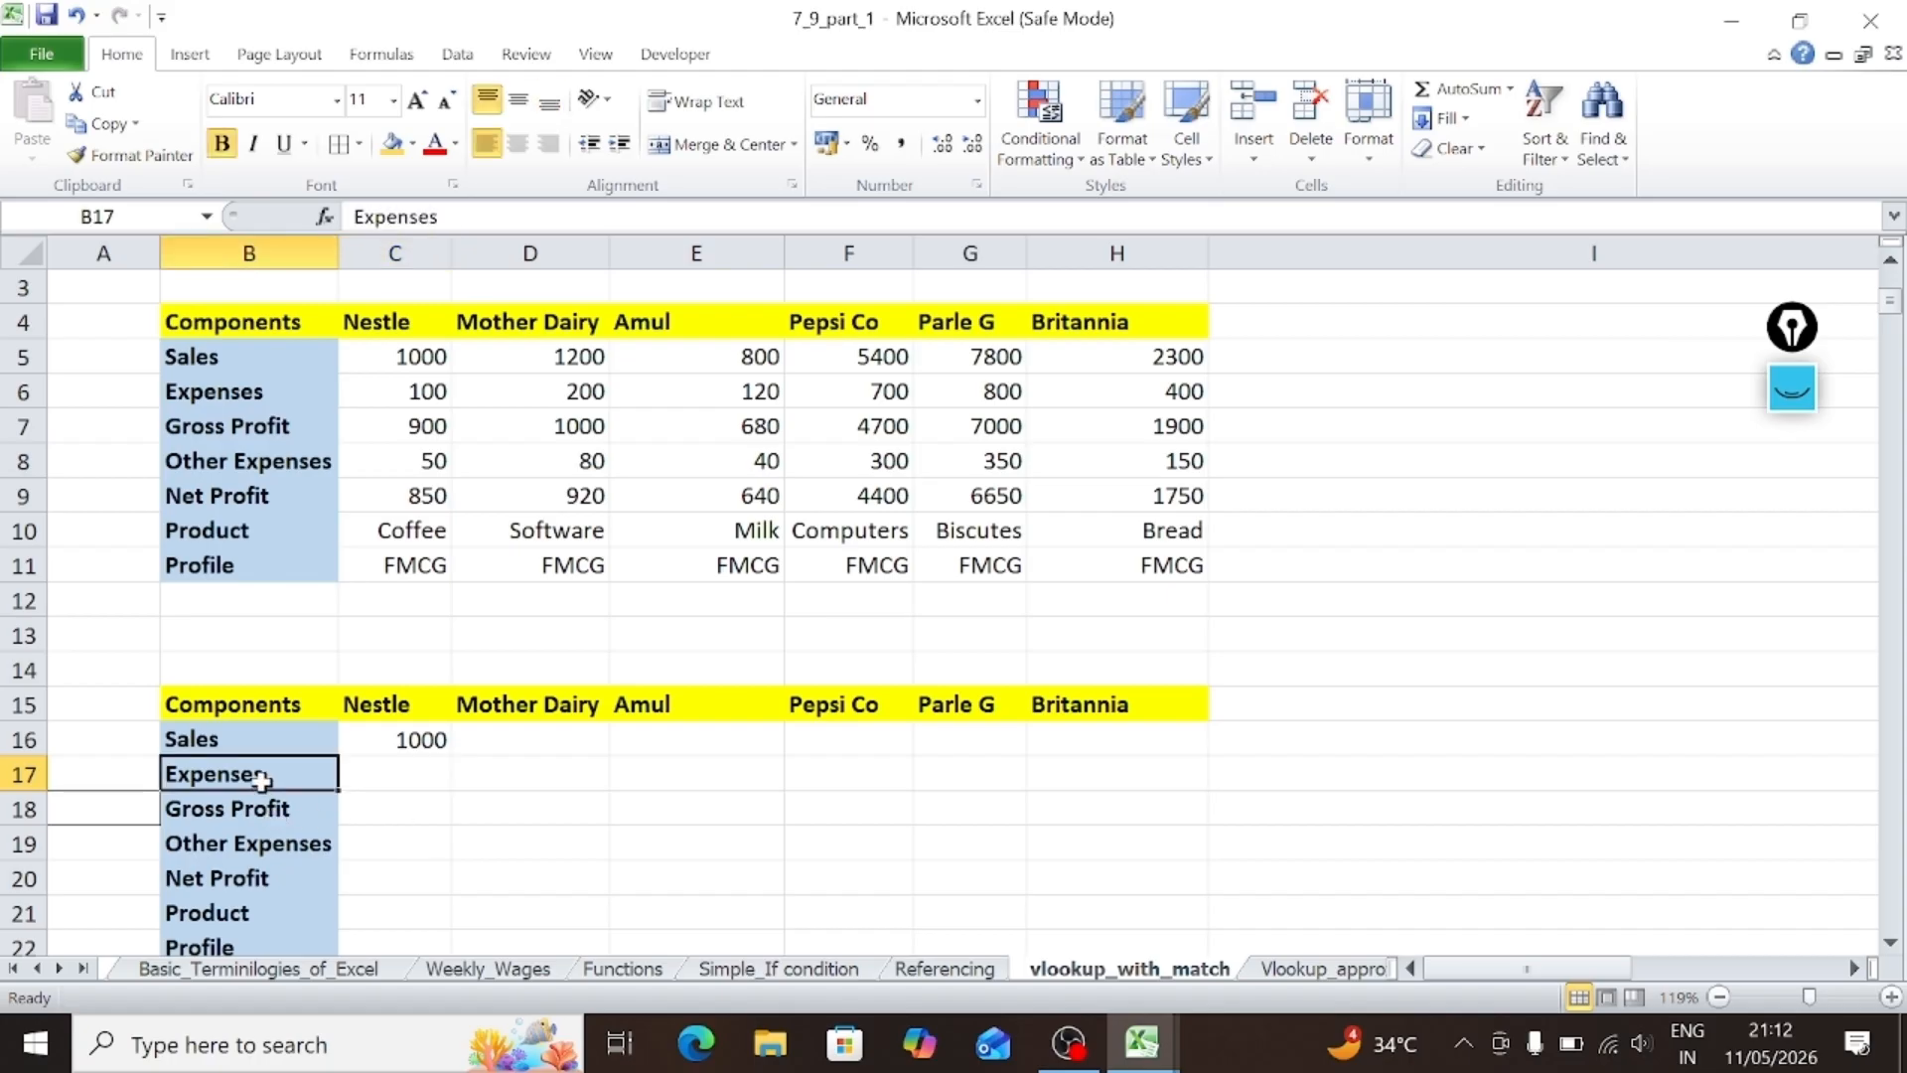
left_click(310, 812)
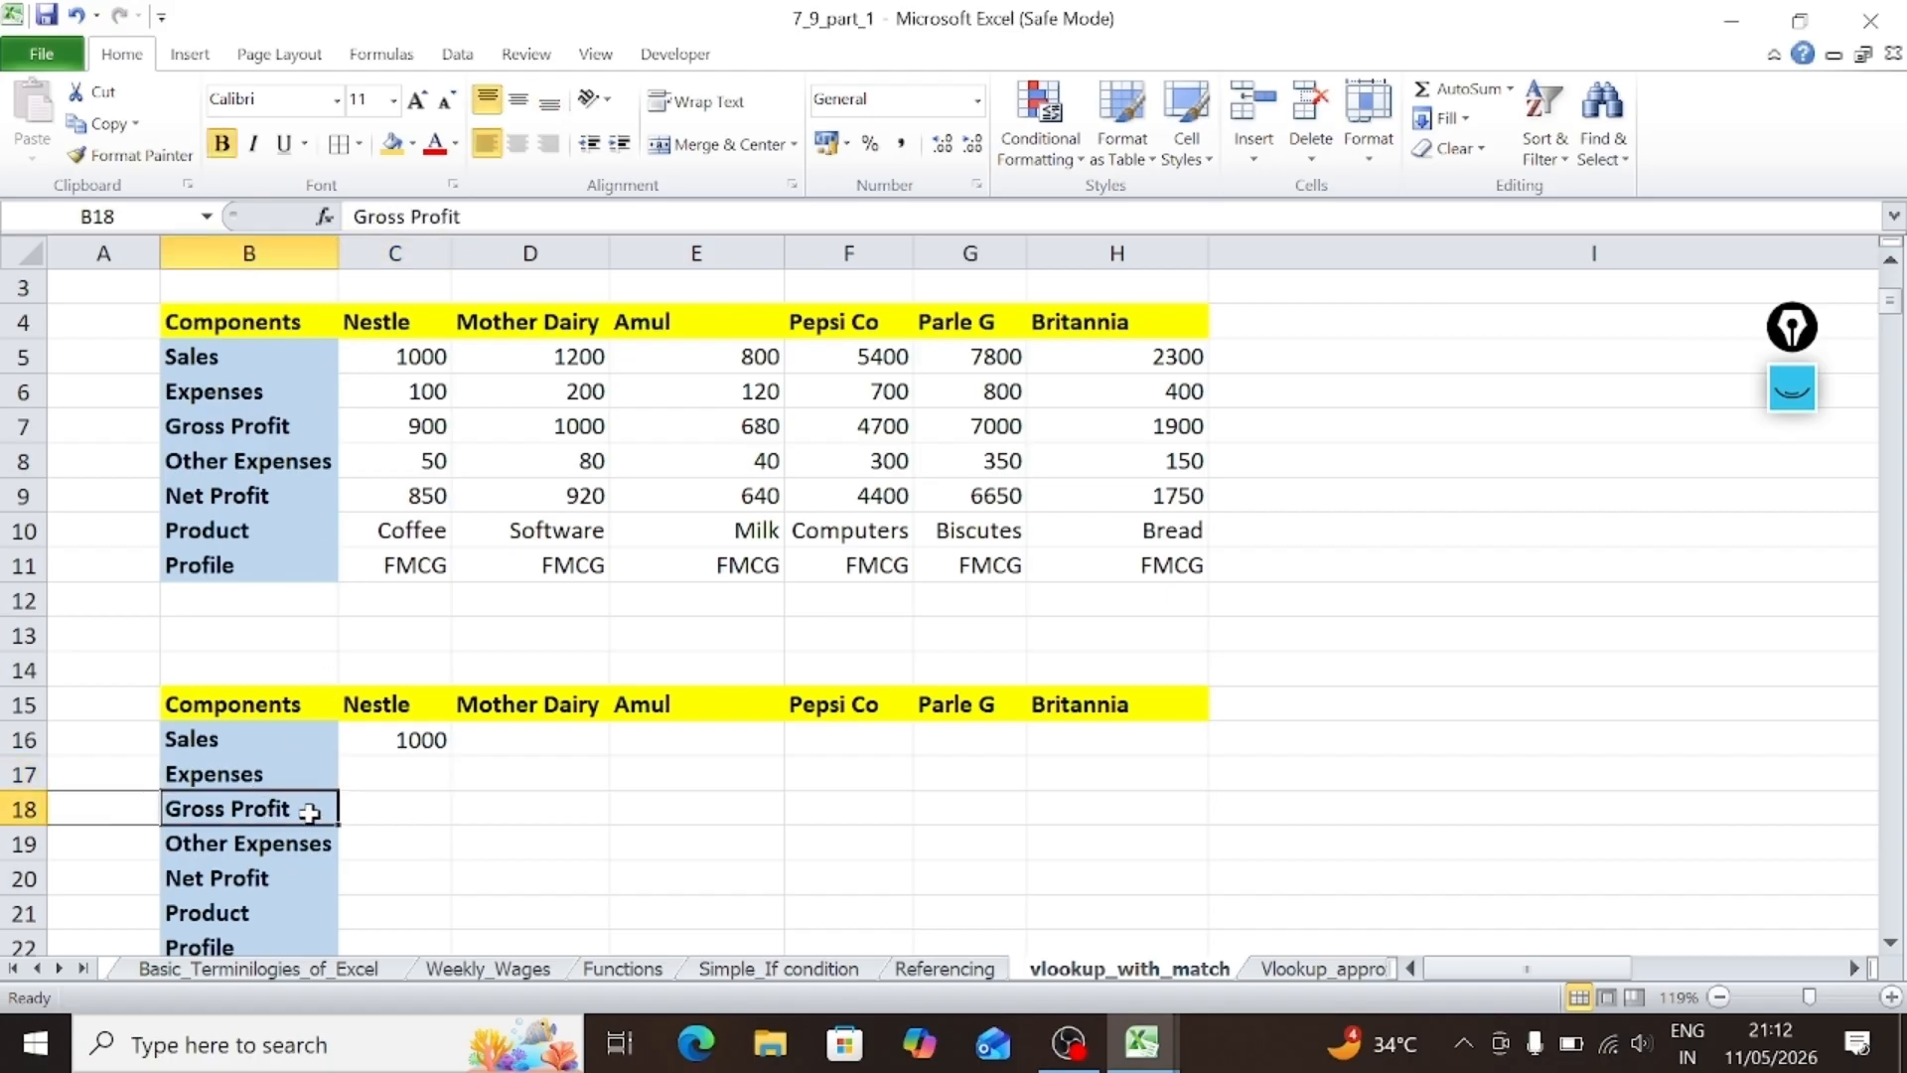
Step: Fill the VLOOKUP formula from C16 down through C22 for the remaining Nestle components
left_click(392, 740)
left_click_drag(451, 737, 459, 889)
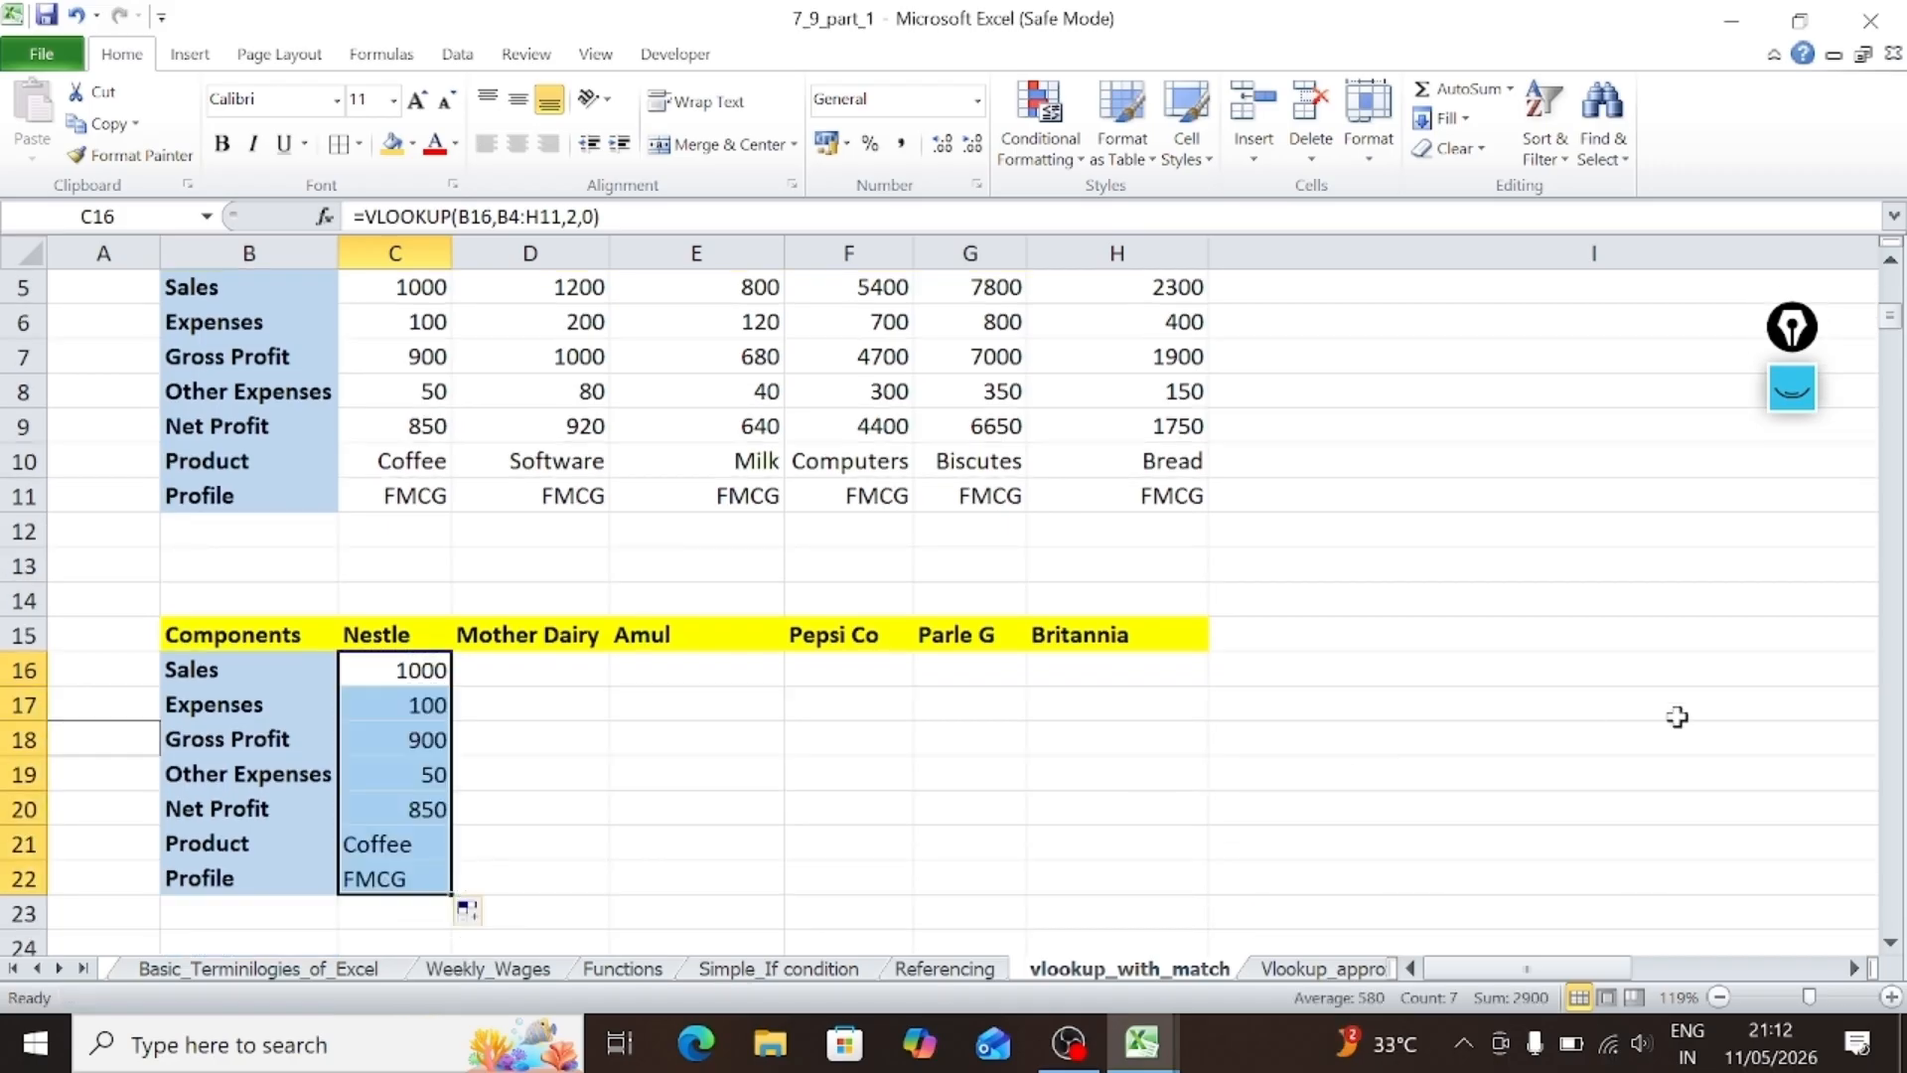
left_click(1890, 261)
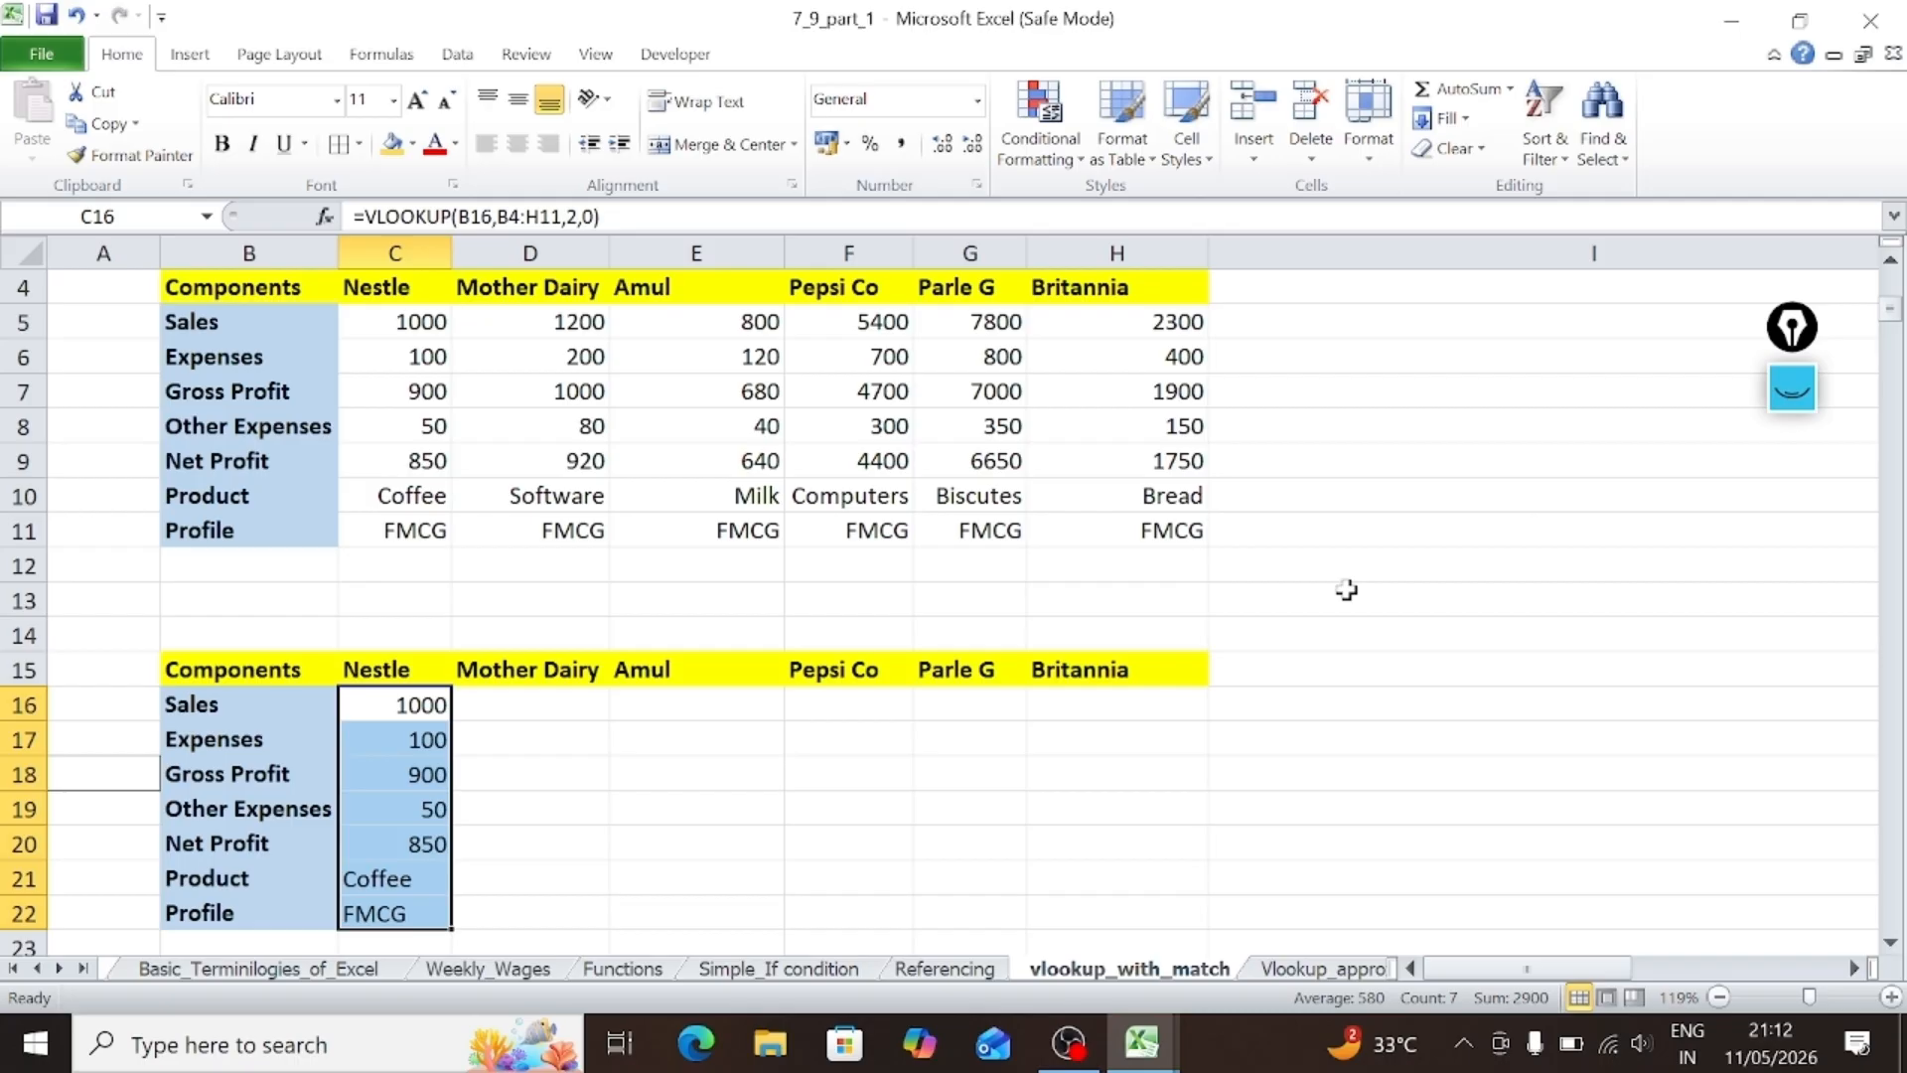
Step: Lock the column of the lookup value in C16's VLOOKUP formula so it reads $B16
left_click(545, 765)
left_click(403, 707)
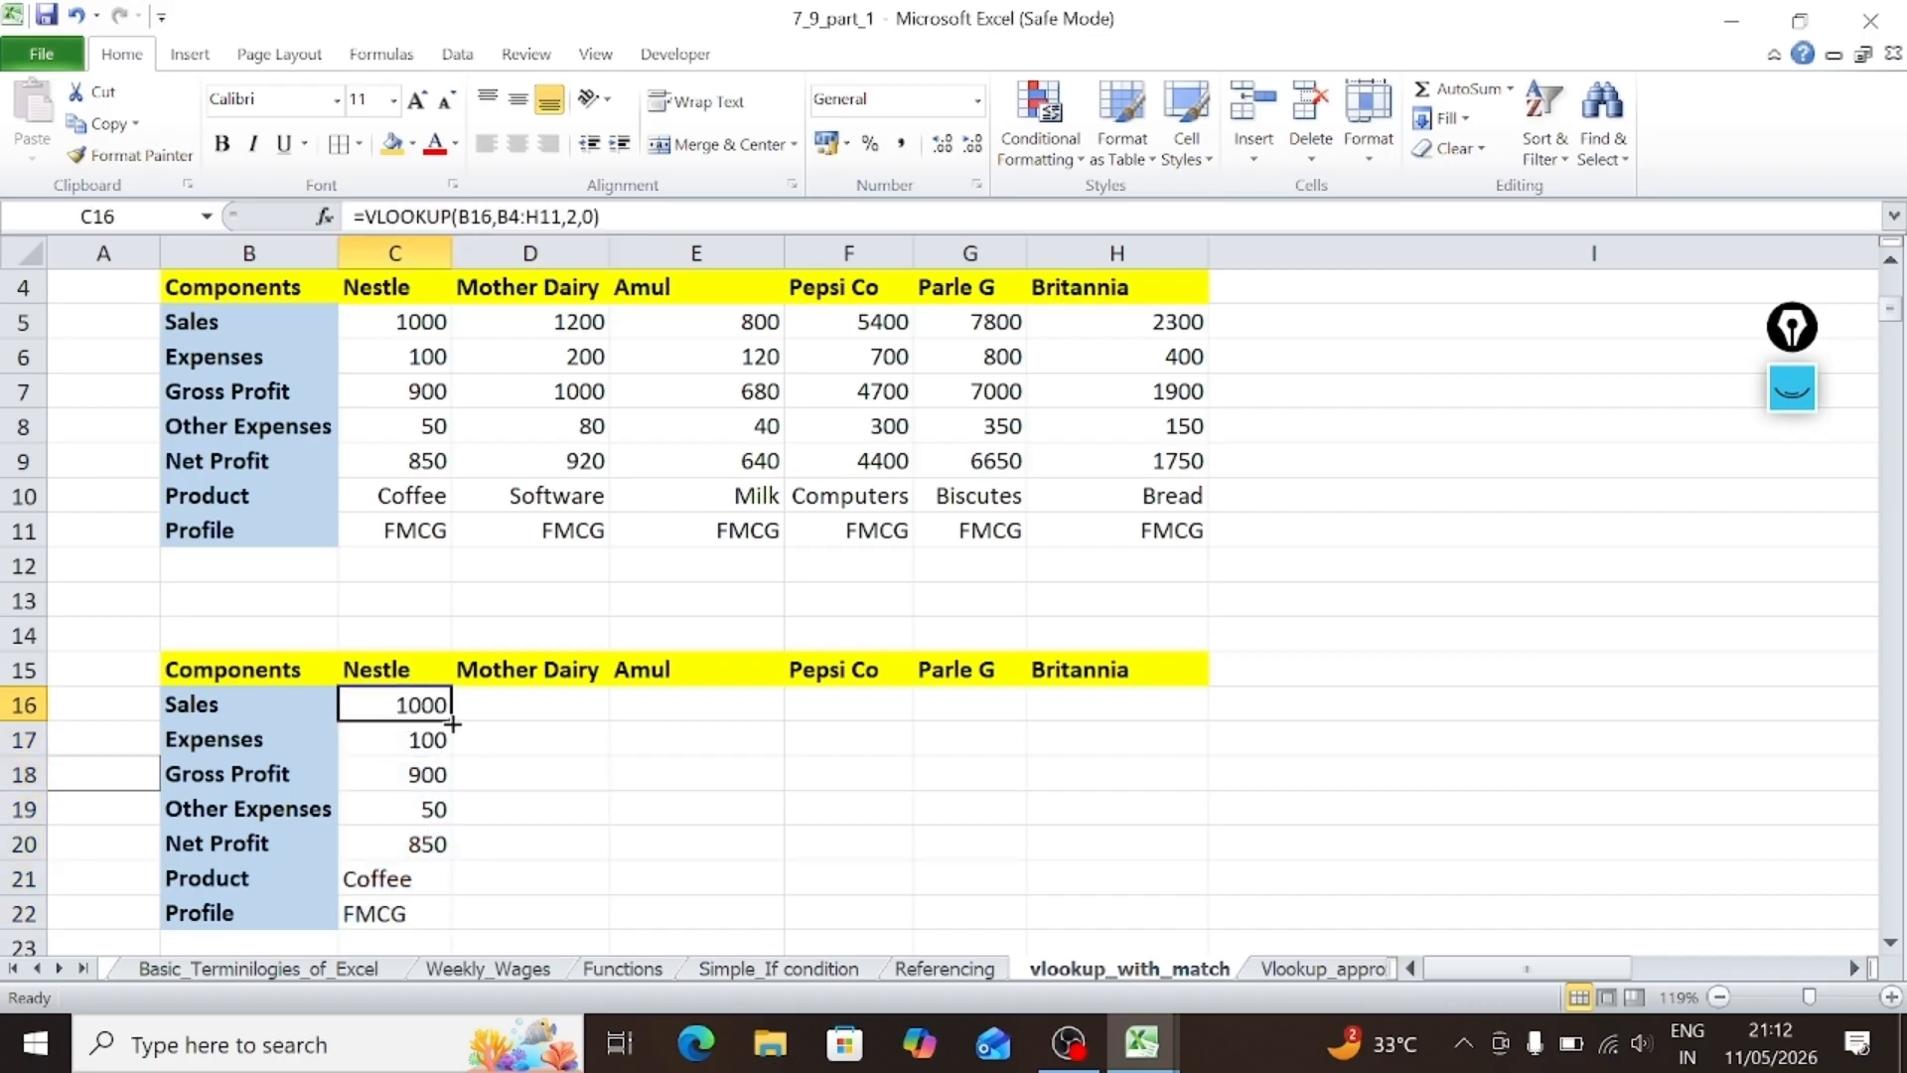
double_click(409, 700)
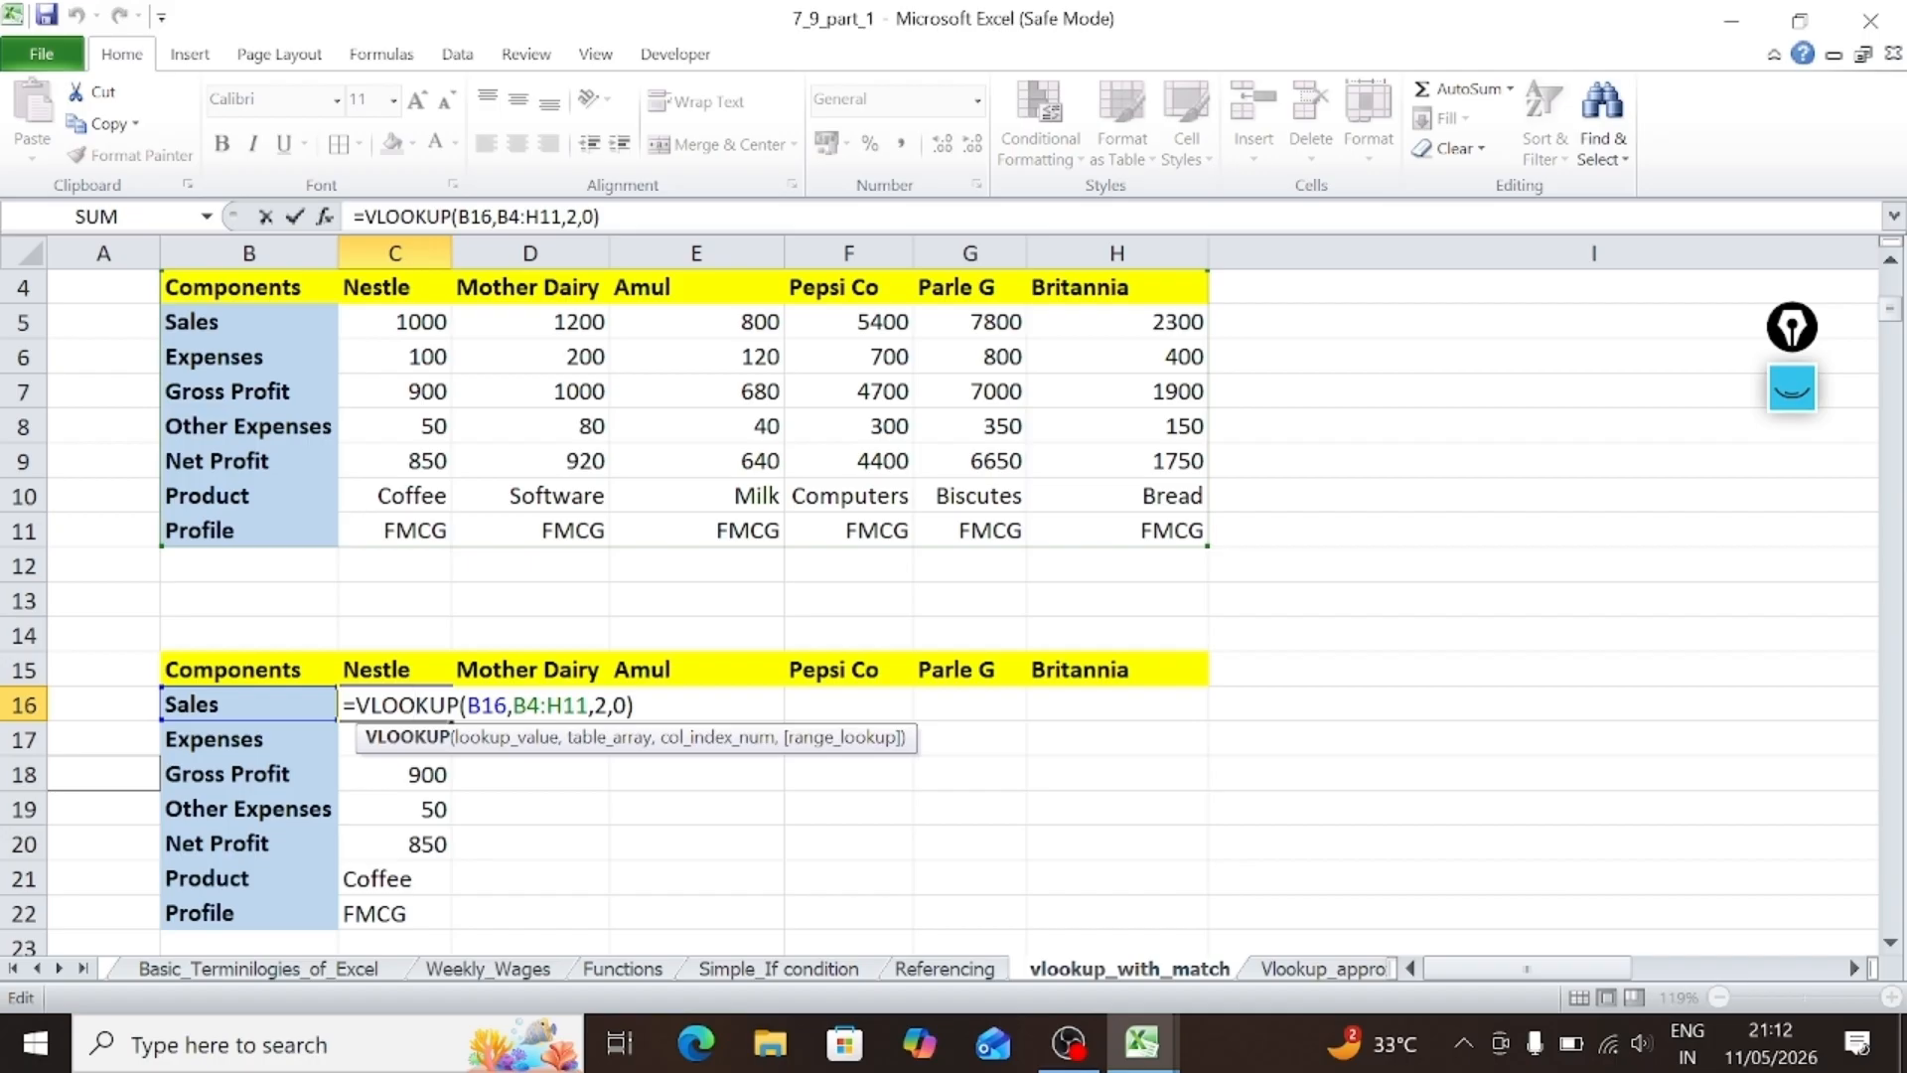
left_click(633, 705)
left_click(495, 705)
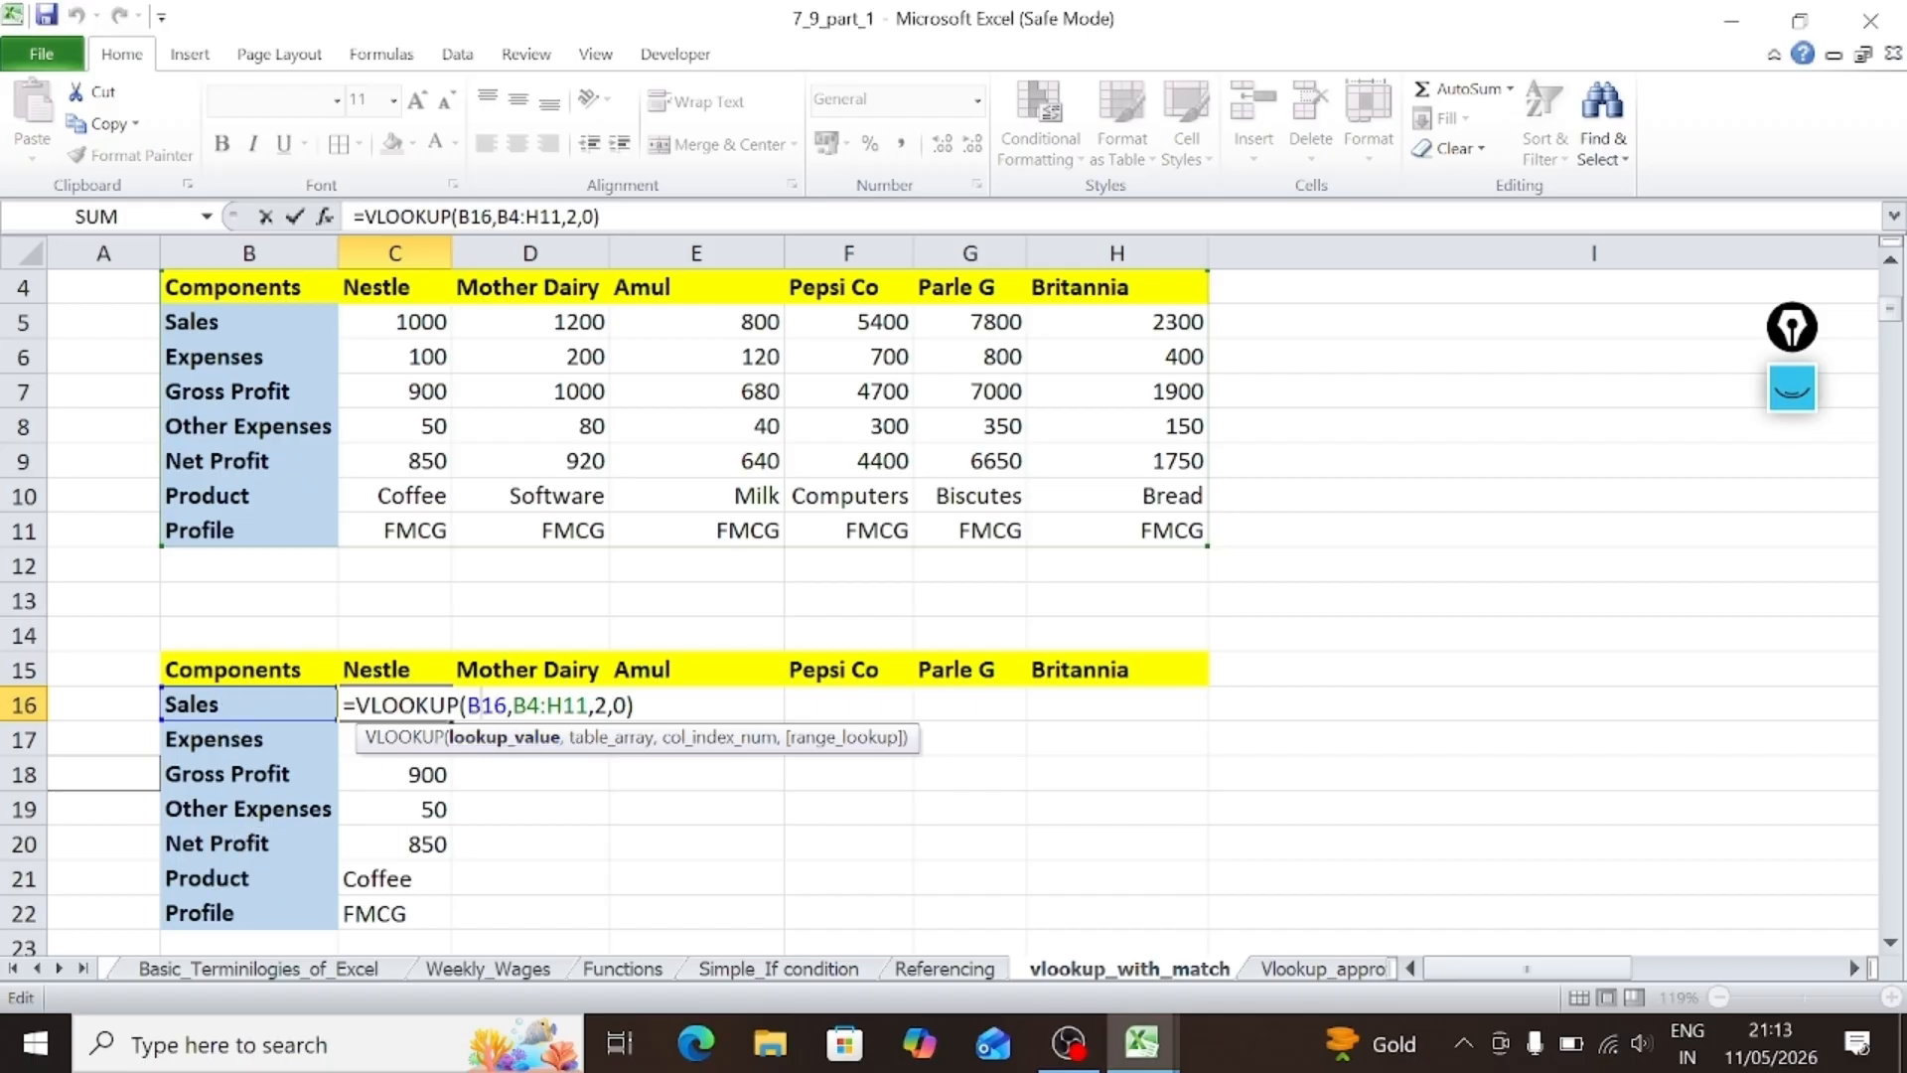
key("F4")
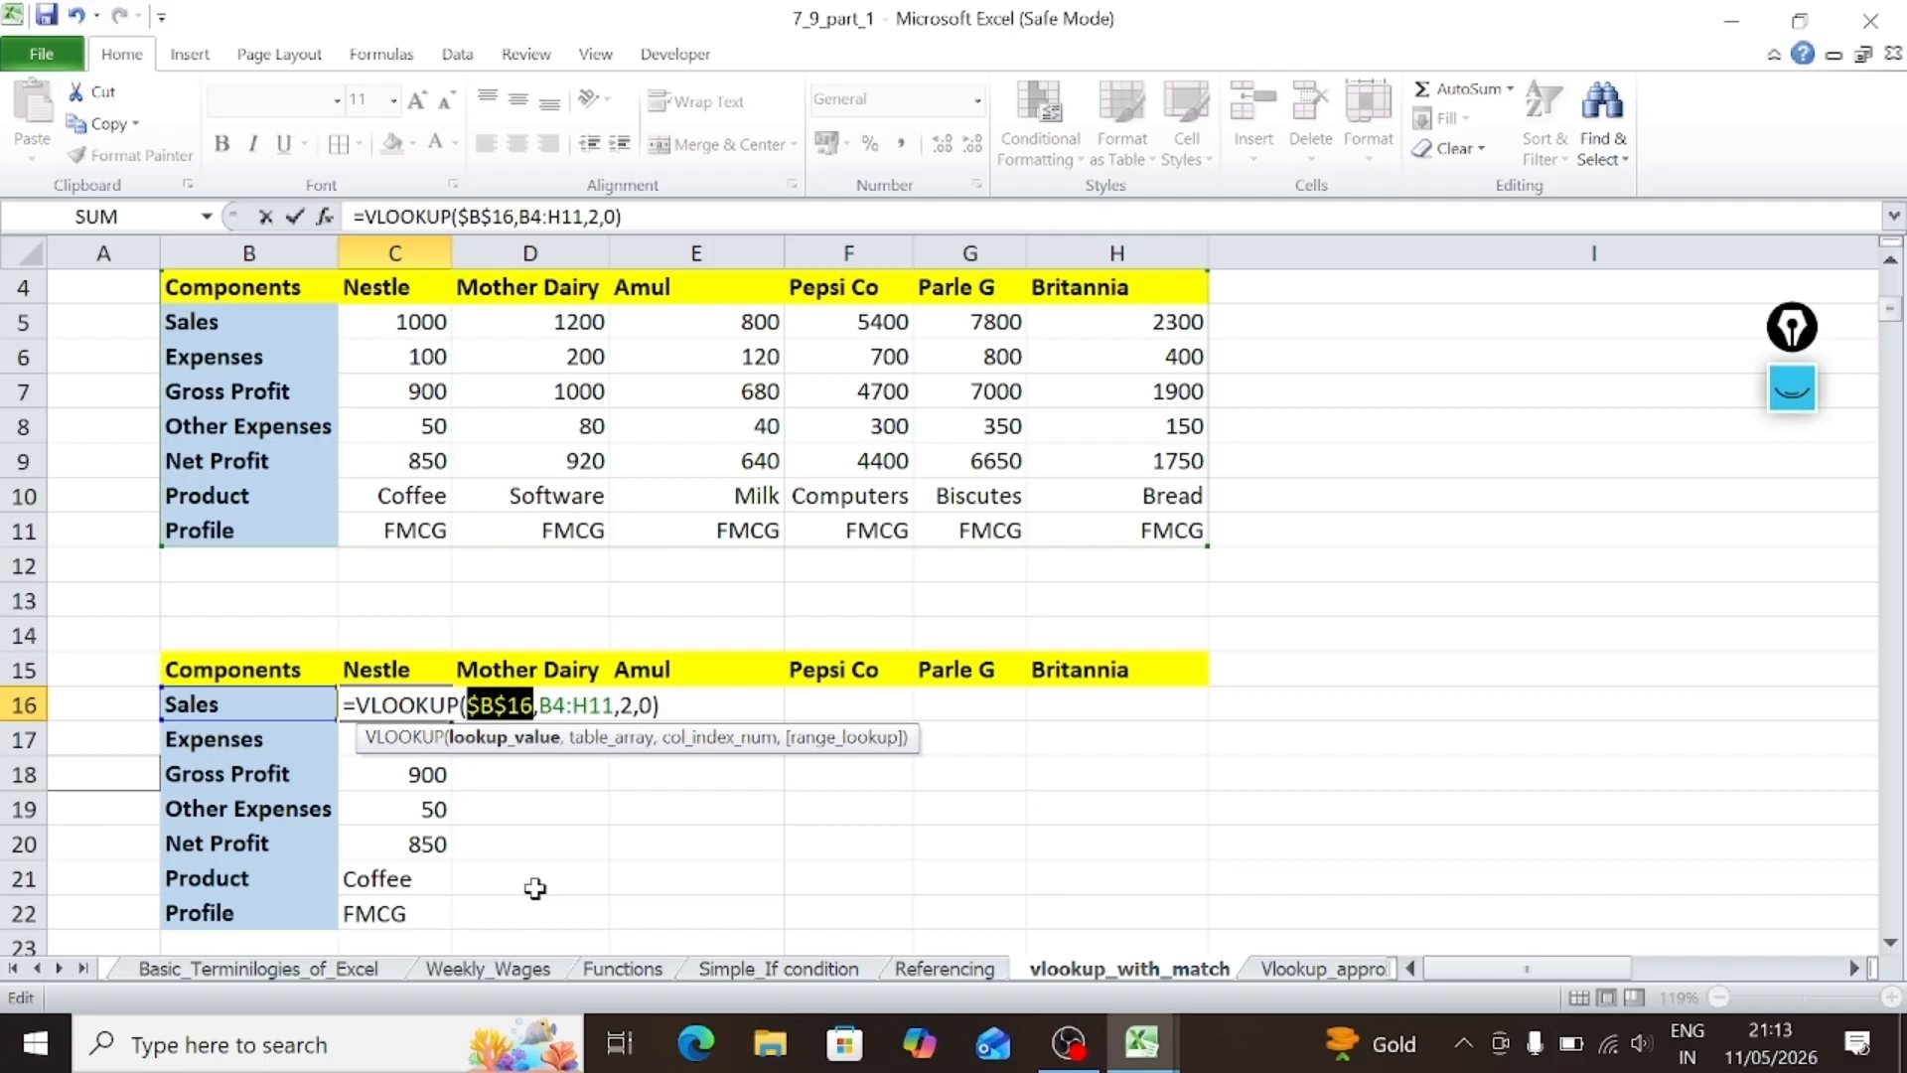
key("F4")
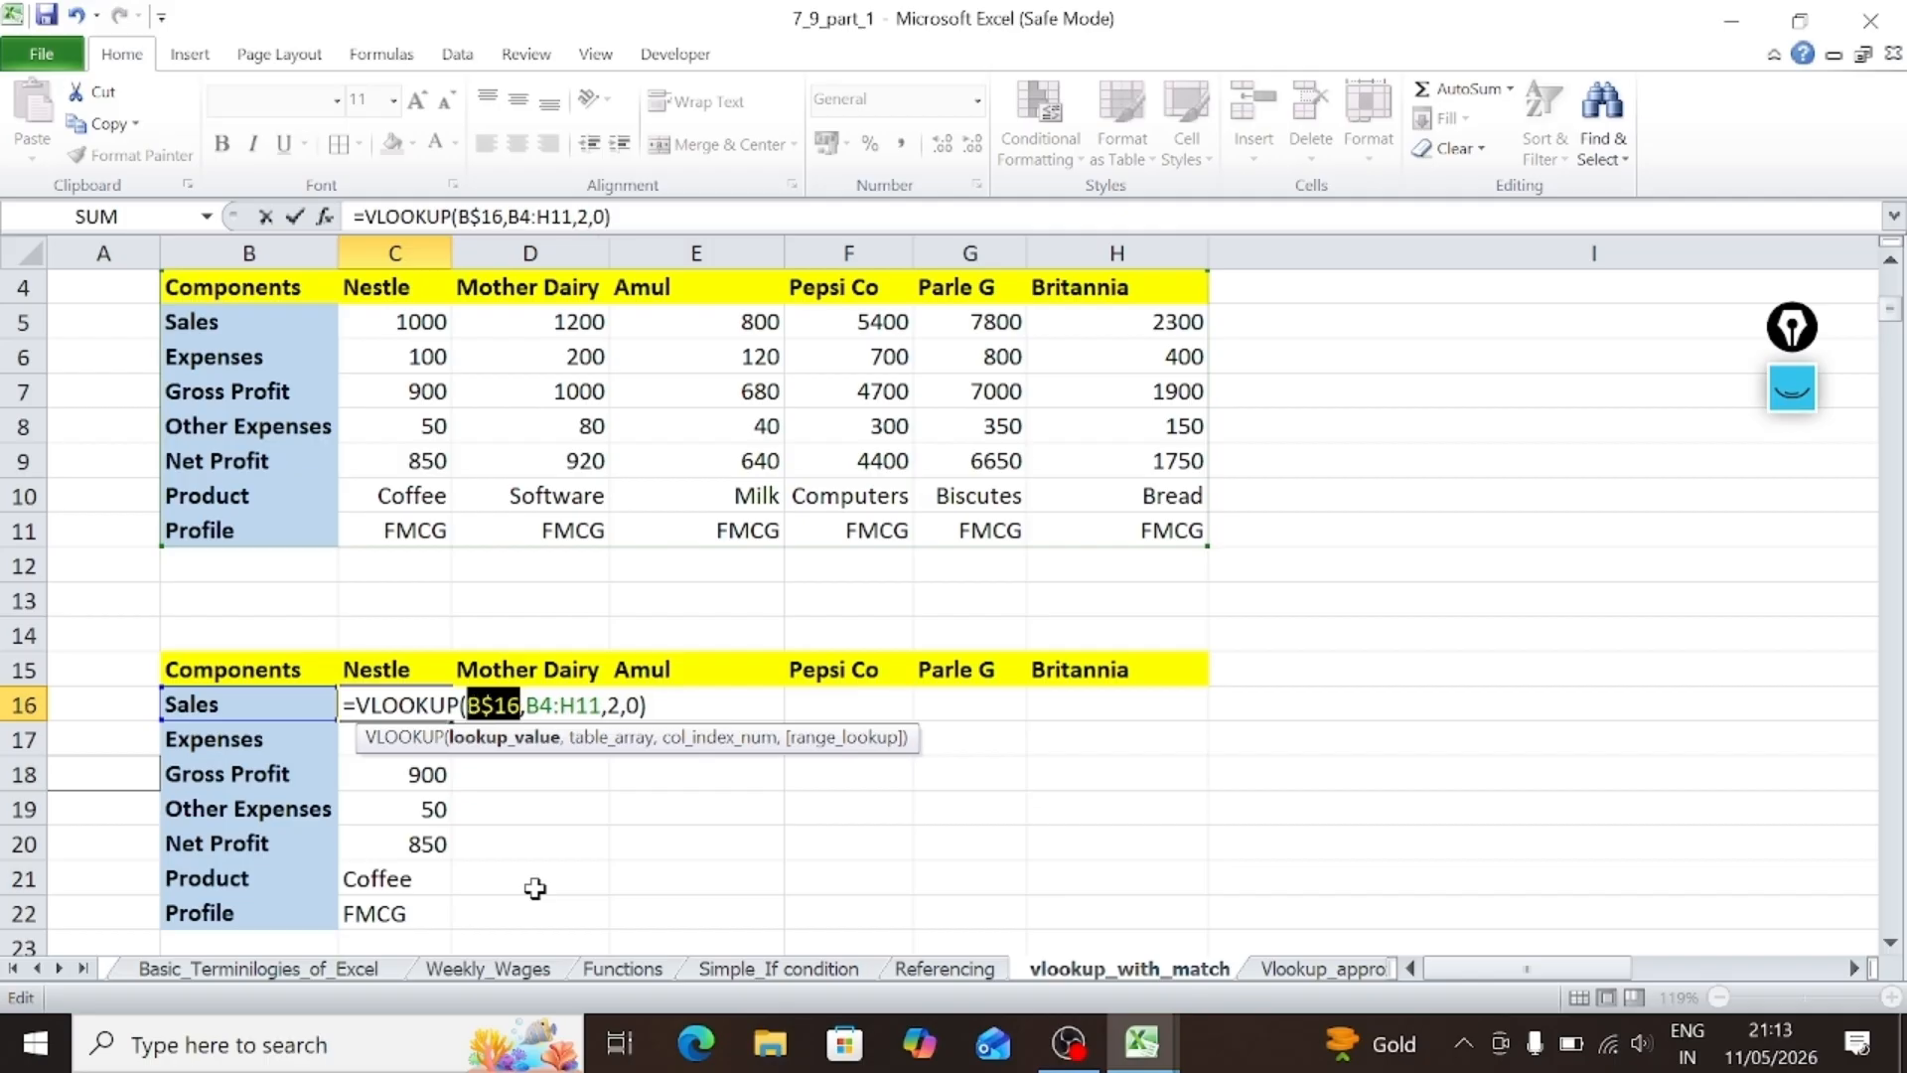
key("F4")
Step: Make the table range in C16's VLOOKUP formula absolute as $B$4:$H$11 and commit the formula
key("Right")
key("Right")
key("shift+Right")
key("shift+Right")
key("shift+Right")
key("shift+Right")
key("shift+Right")
key("shift+Right")
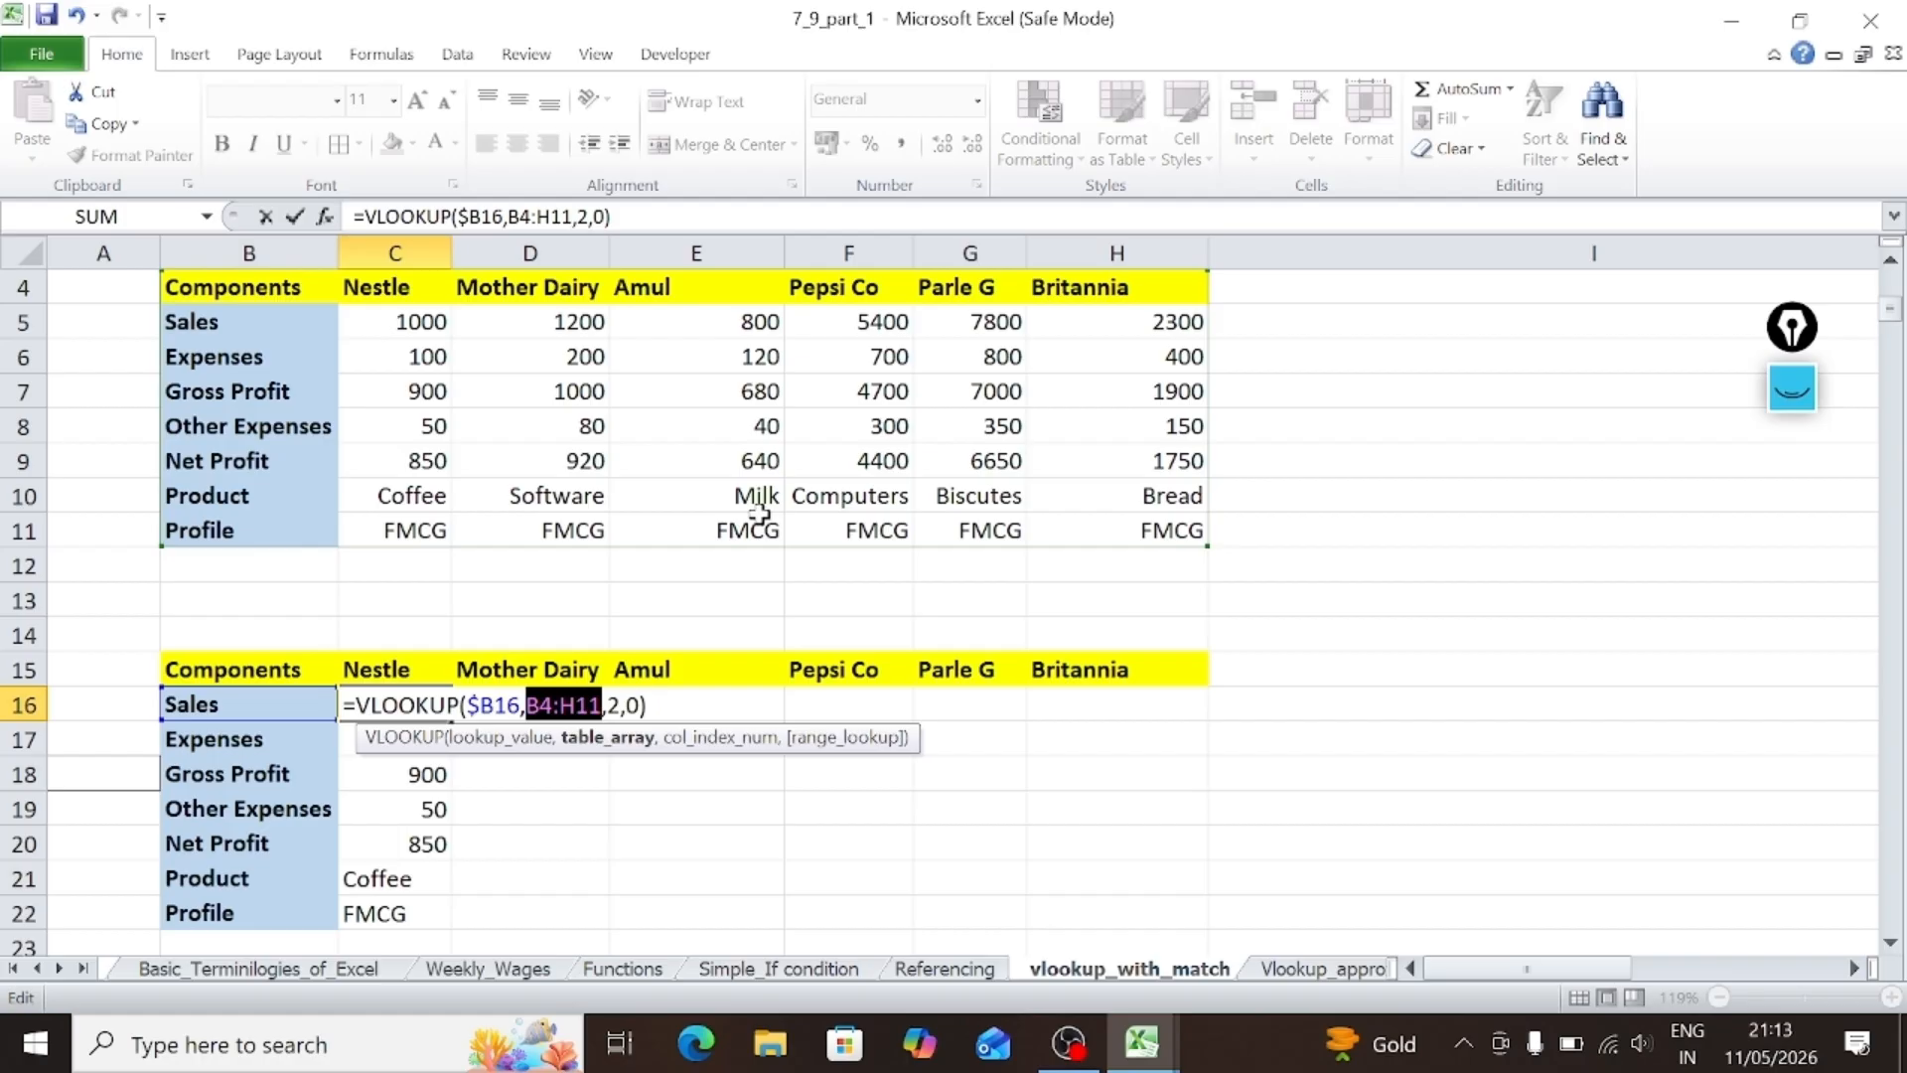
key("F4")
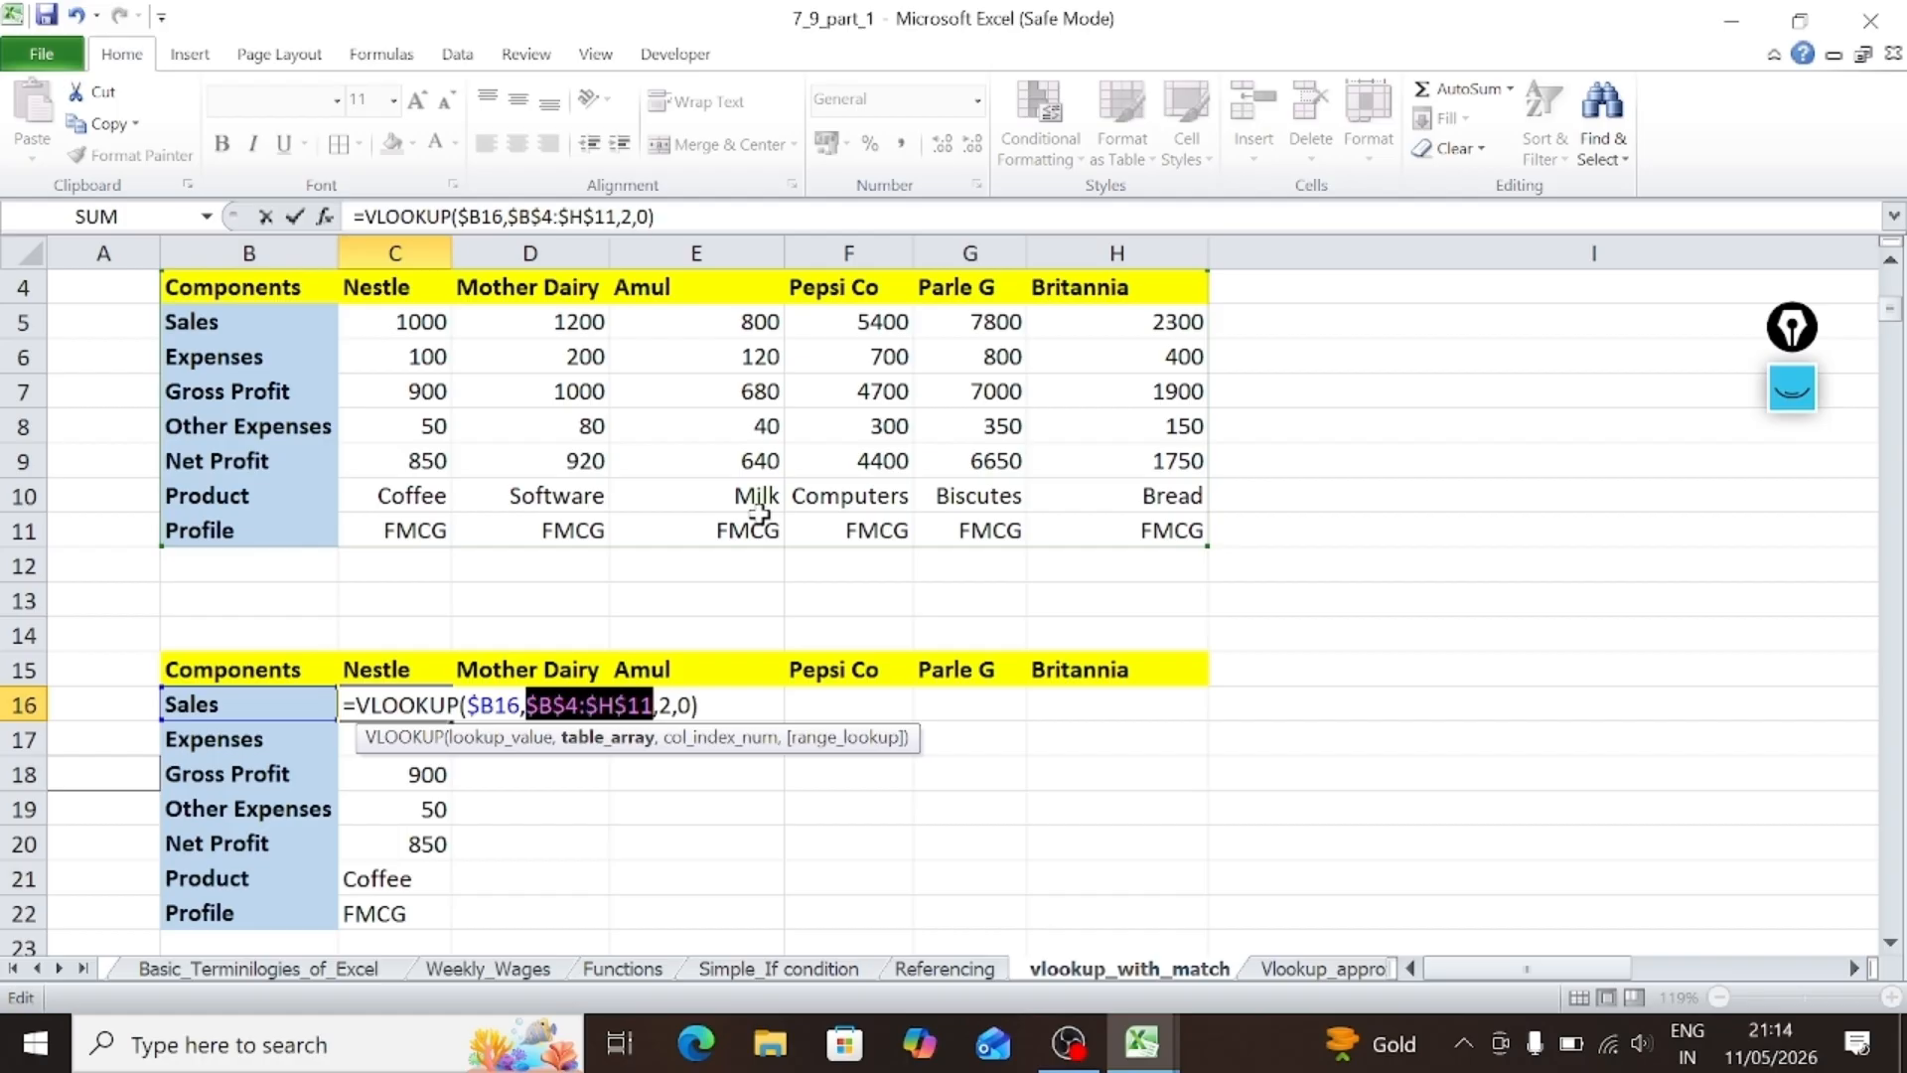
key("End")
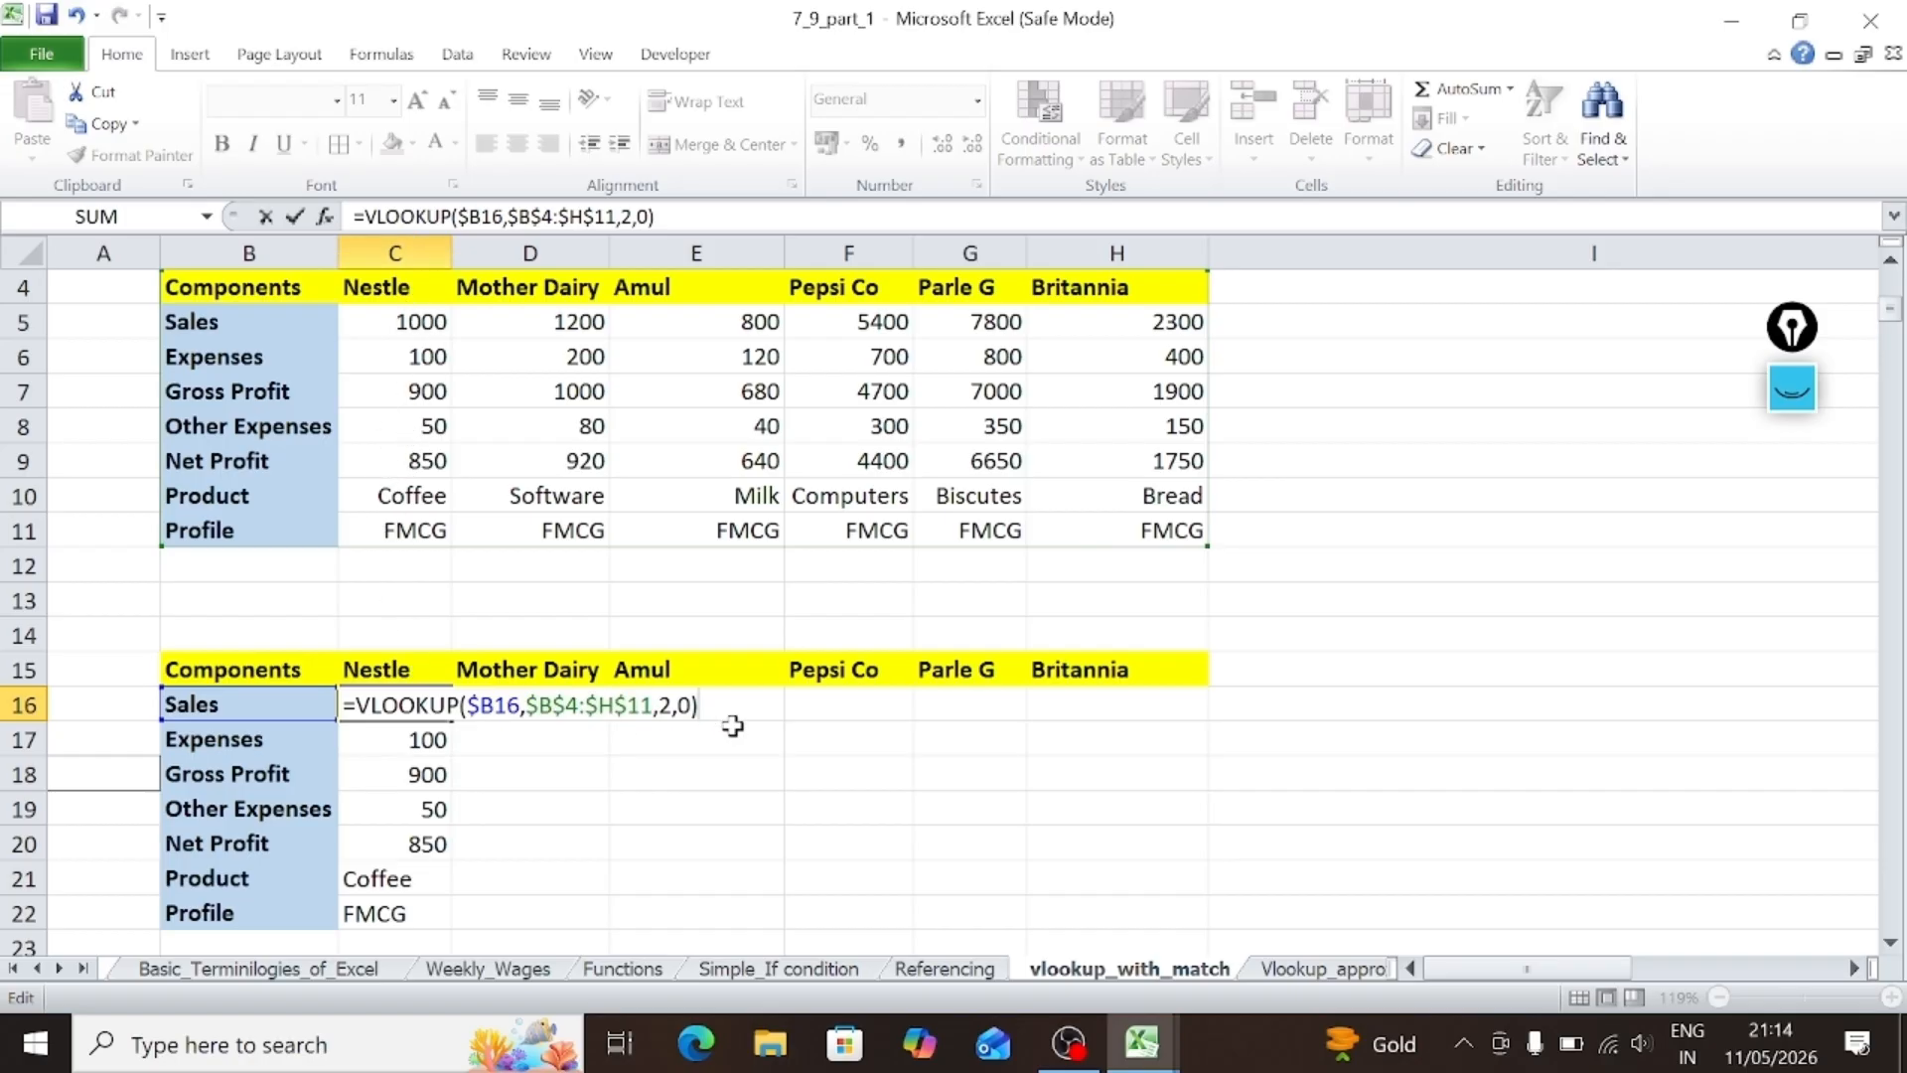
key("Return")
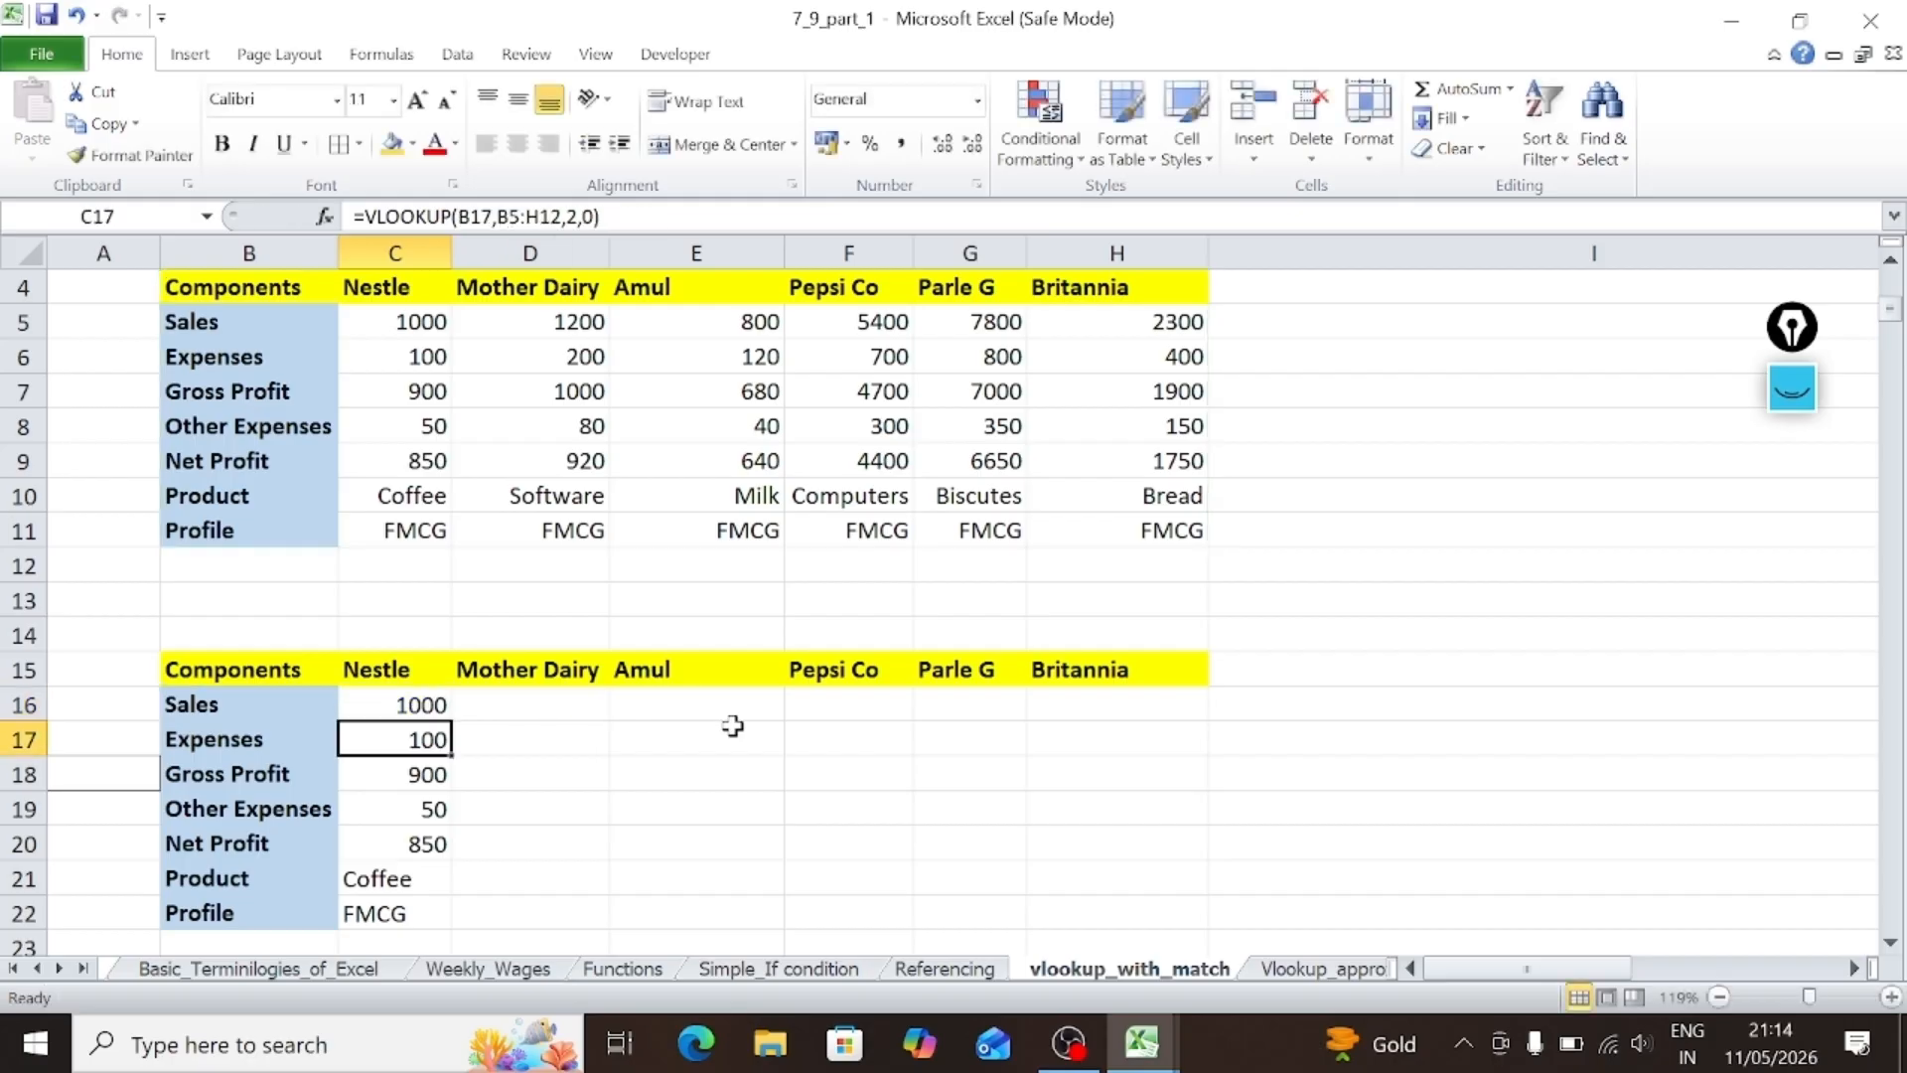
Step: Fill the updated C16 formula down through C22 and check the copied references in the Nestle column
left_click(422, 706)
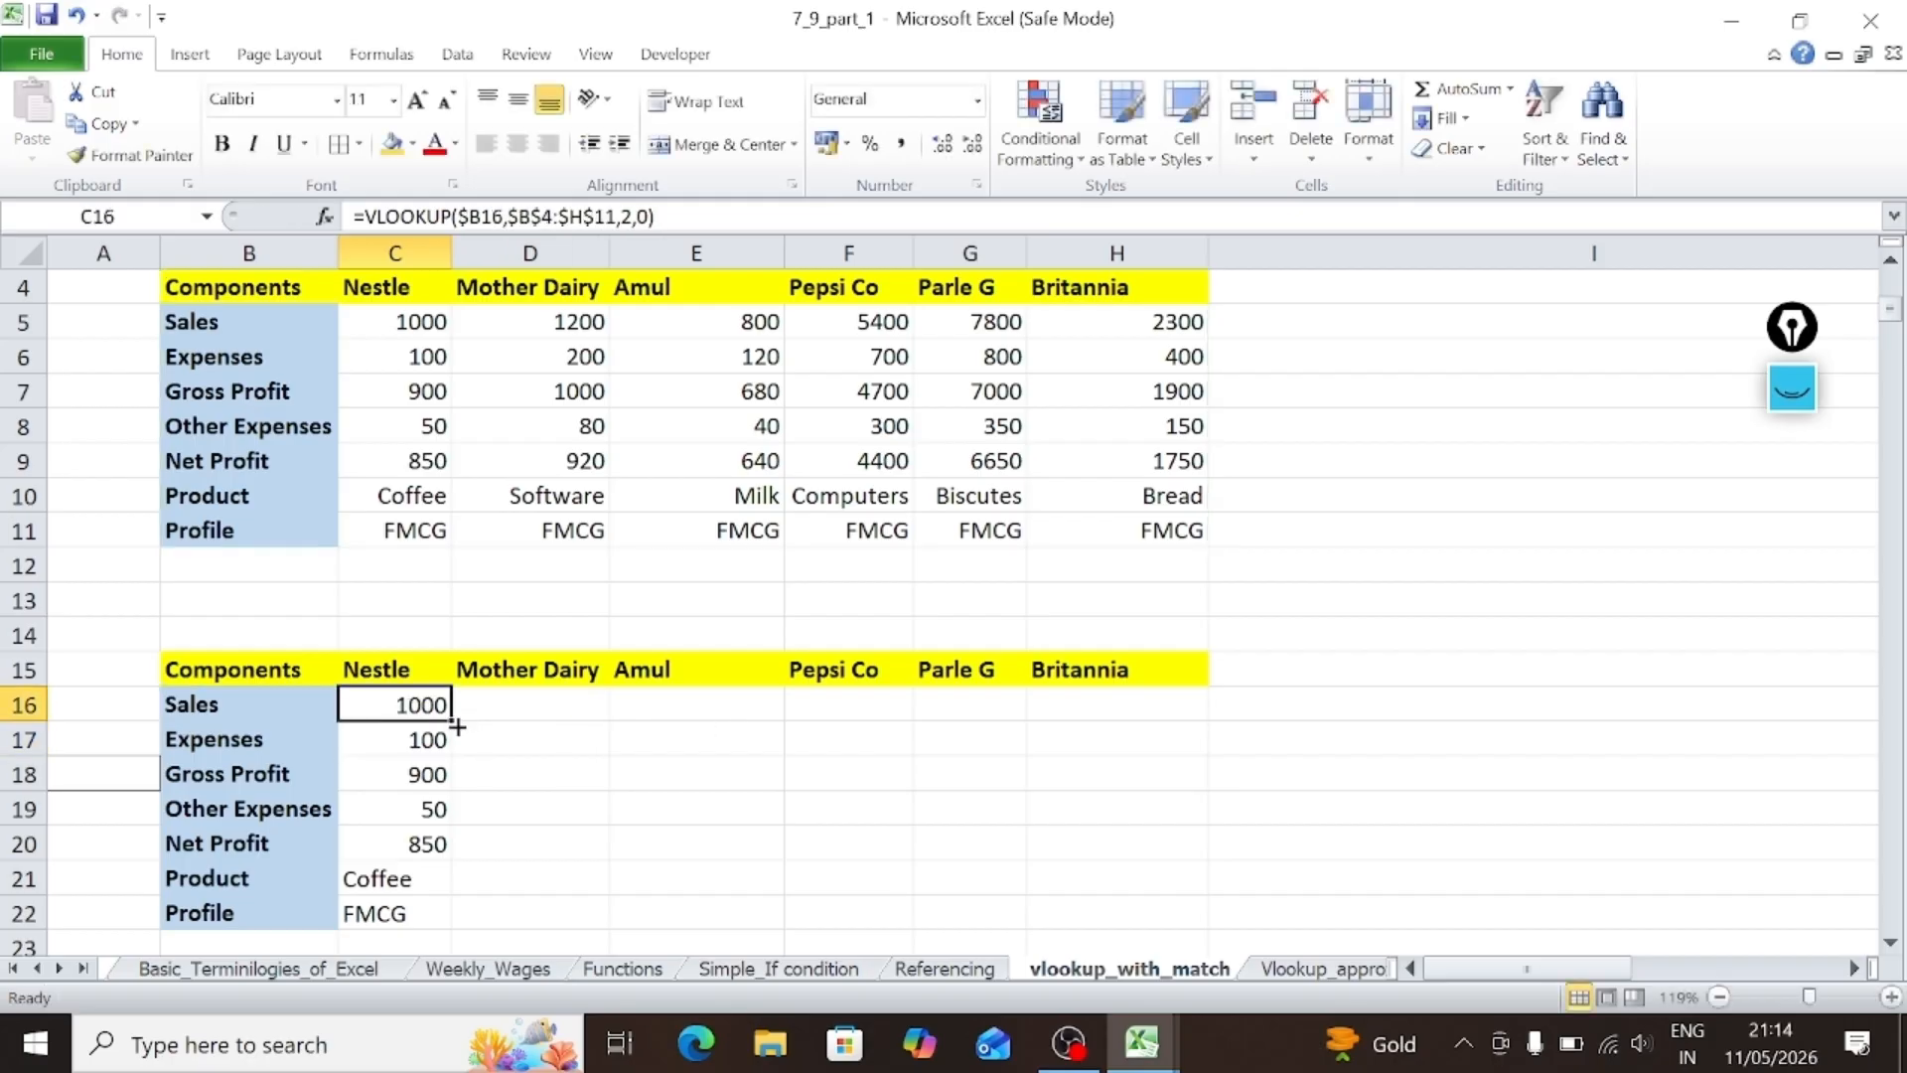
left_click_drag(452, 722, 443, 924)
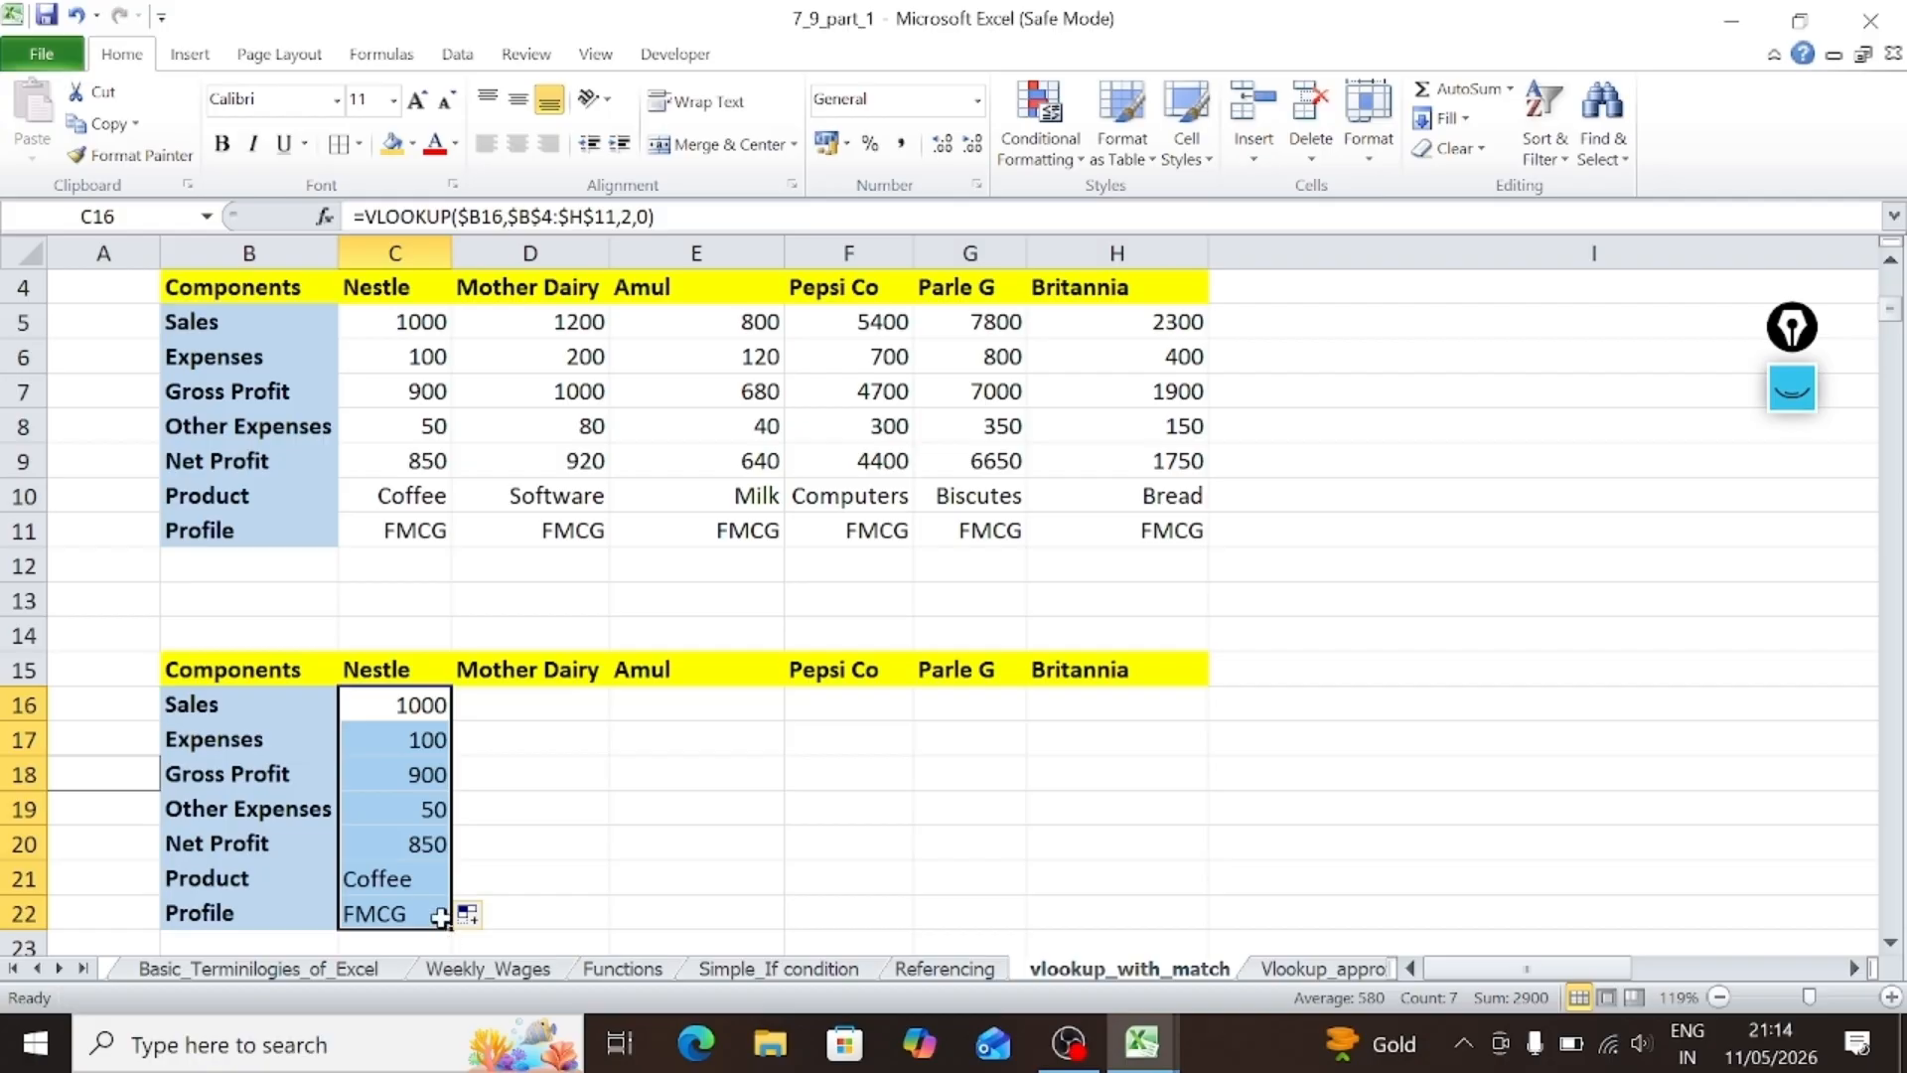
left_click(410, 847)
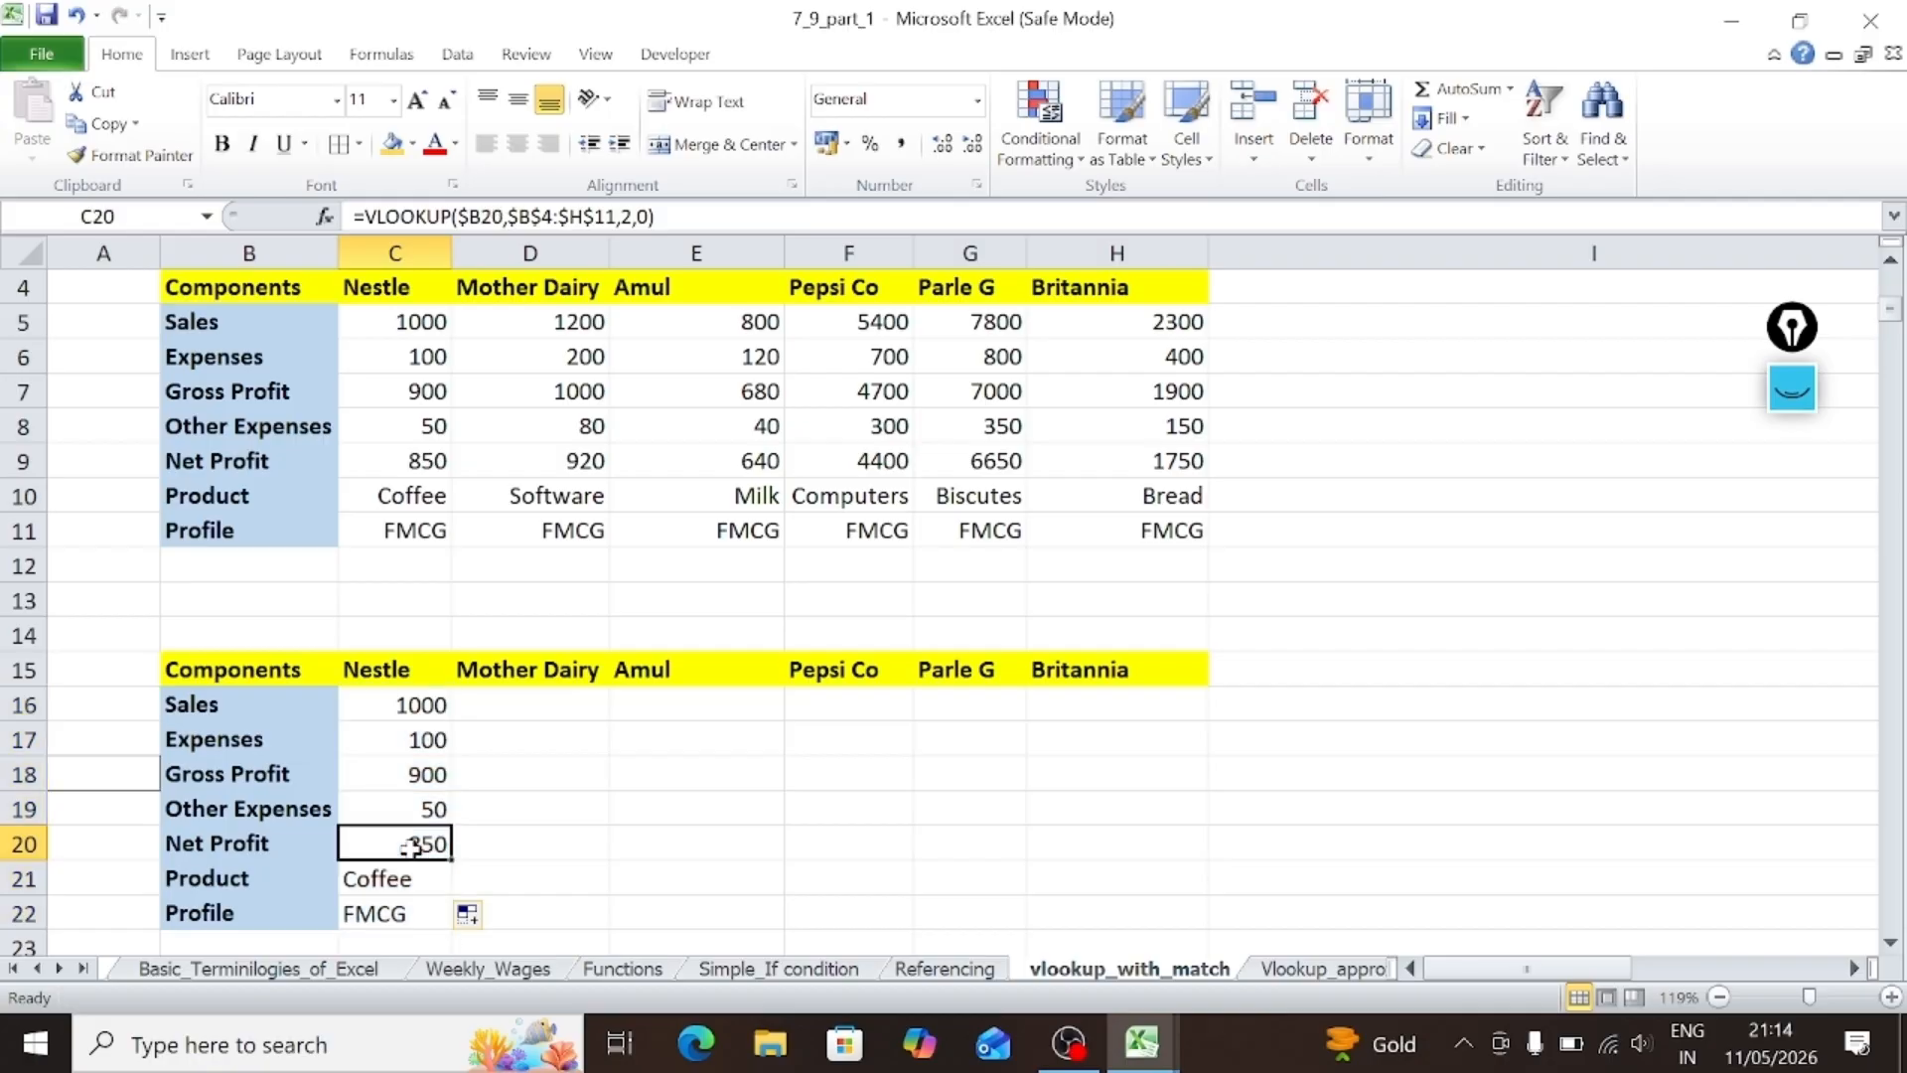
double_click(435, 705)
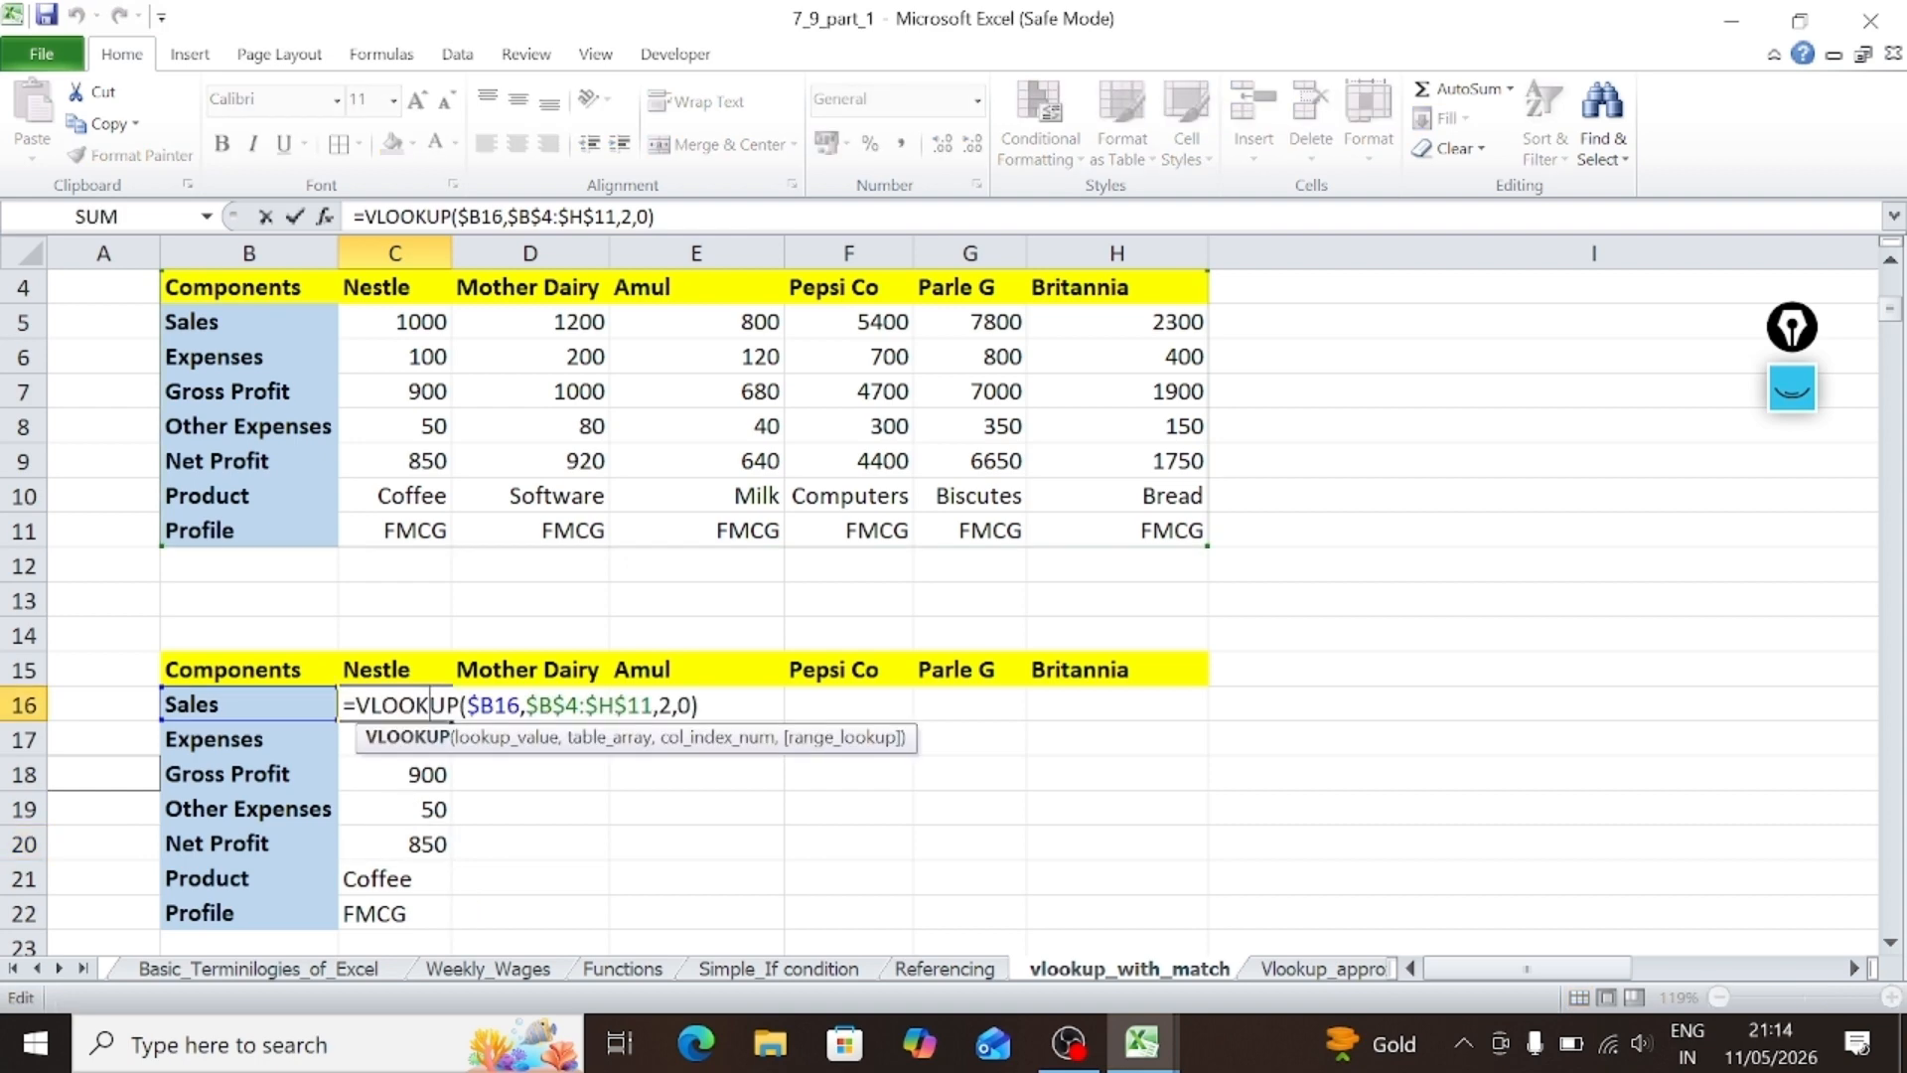
key("Return")
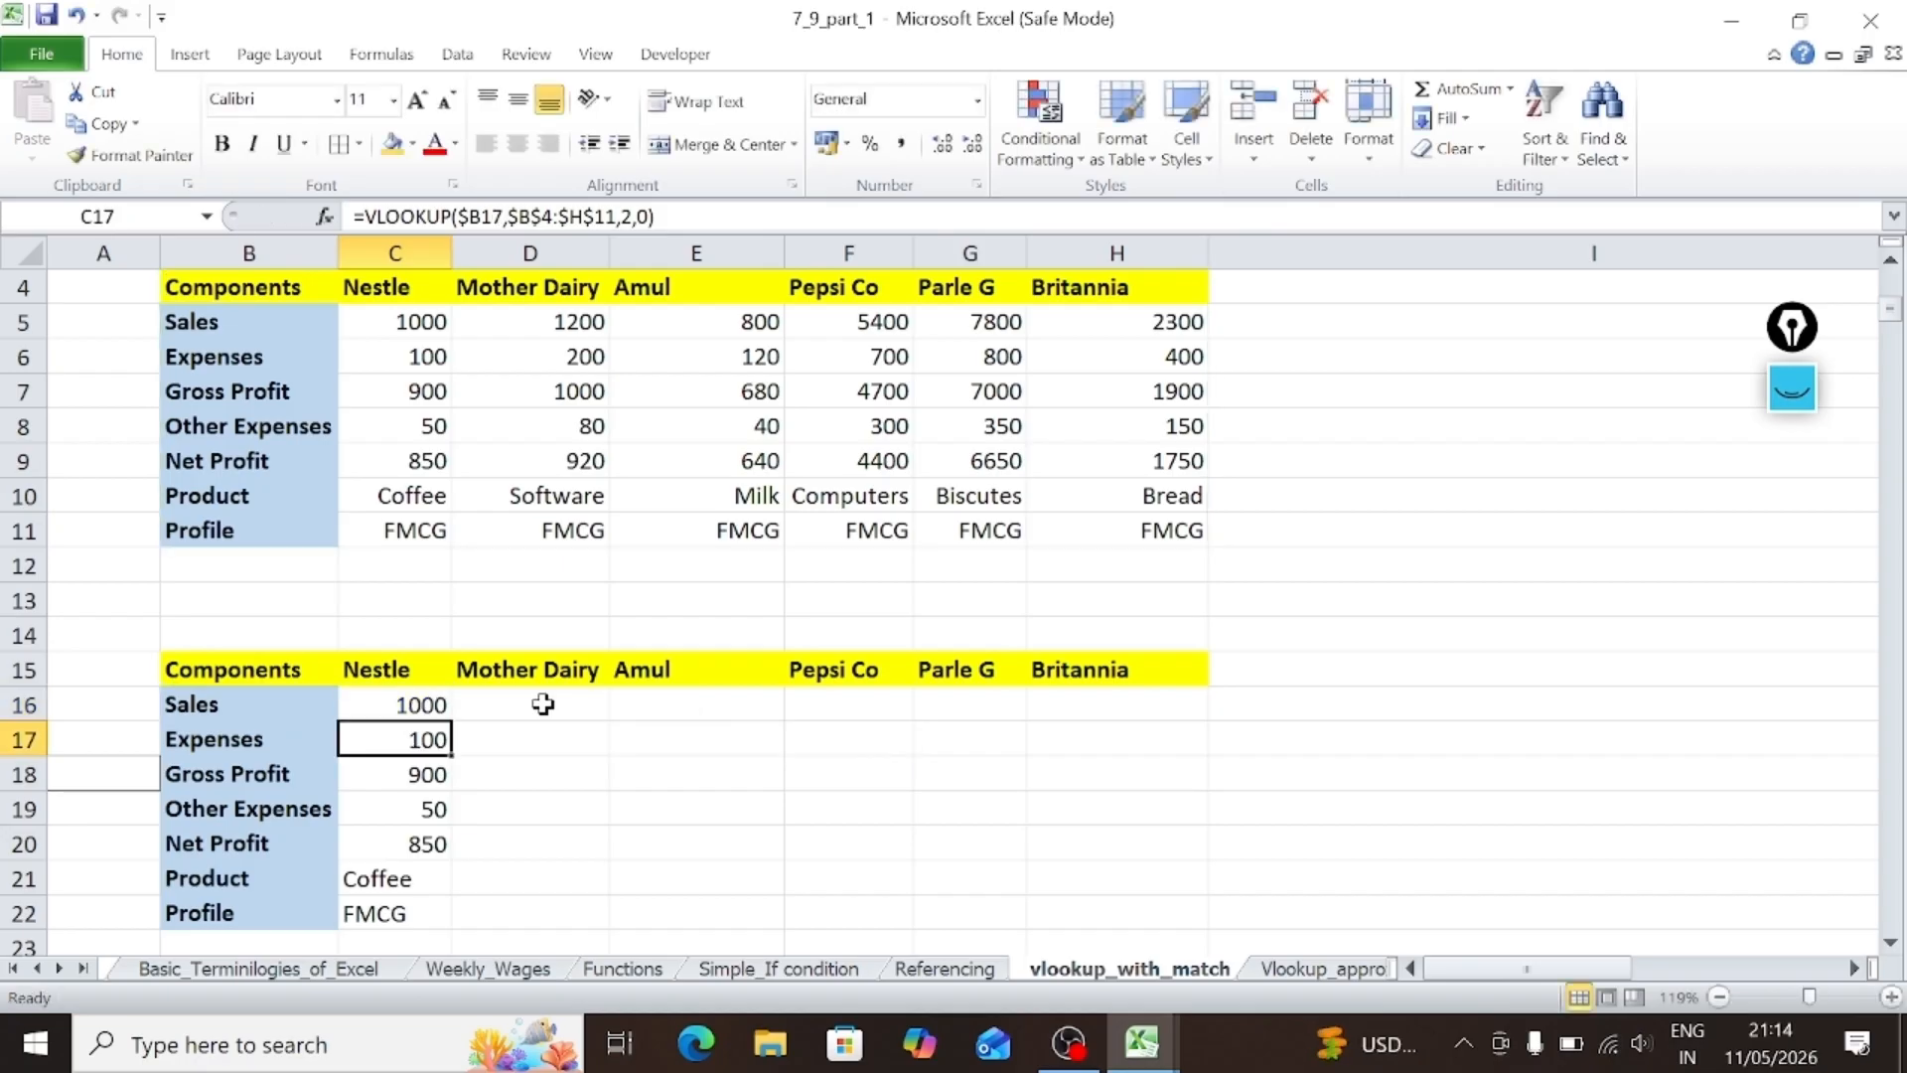
Step: Copy the Nestle Sales formula from C16 across to D16 for Mother Dairy
left_click(427, 707)
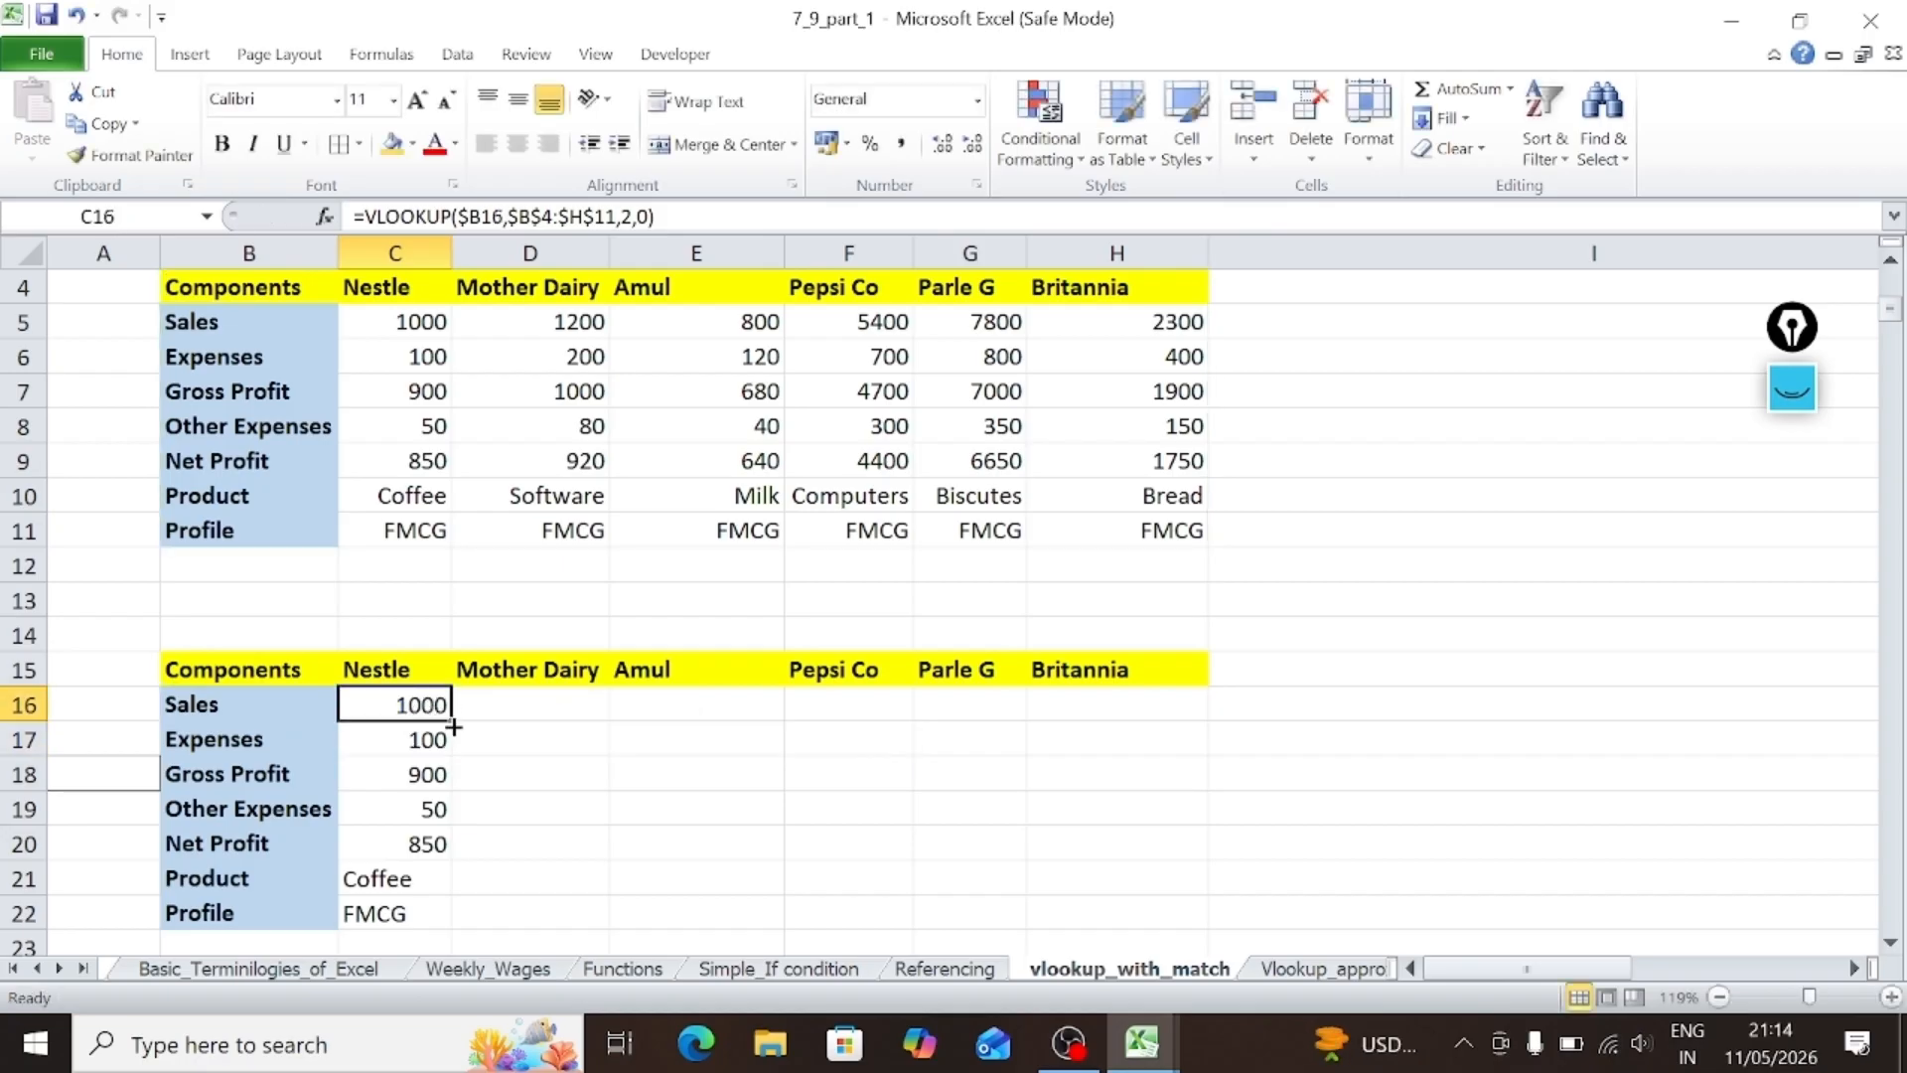
left_click_drag(451, 722, 513, 719)
left_click_drag(549, 719, 551, 710)
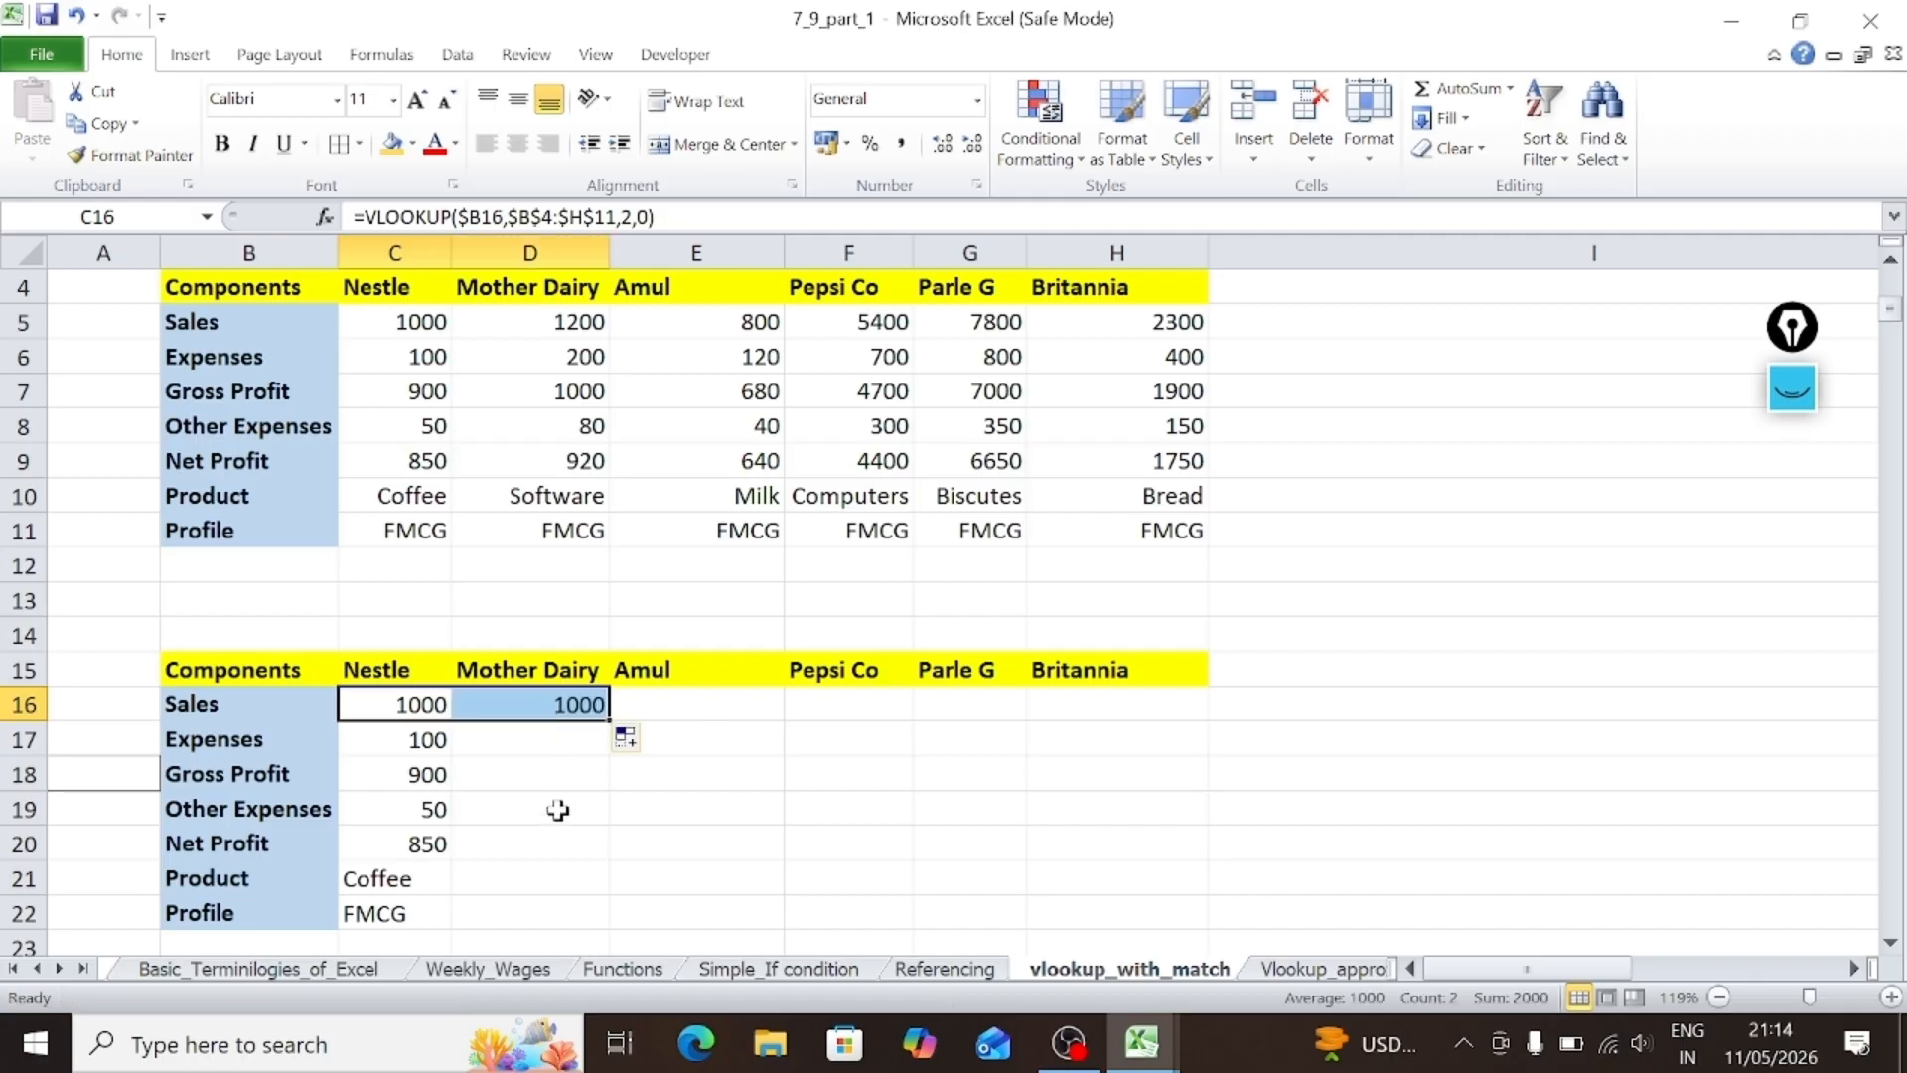
Step: Compare the copied Mother Dairy Sales result in D16 with C16 and with source cell D5
left_click(530, 844)
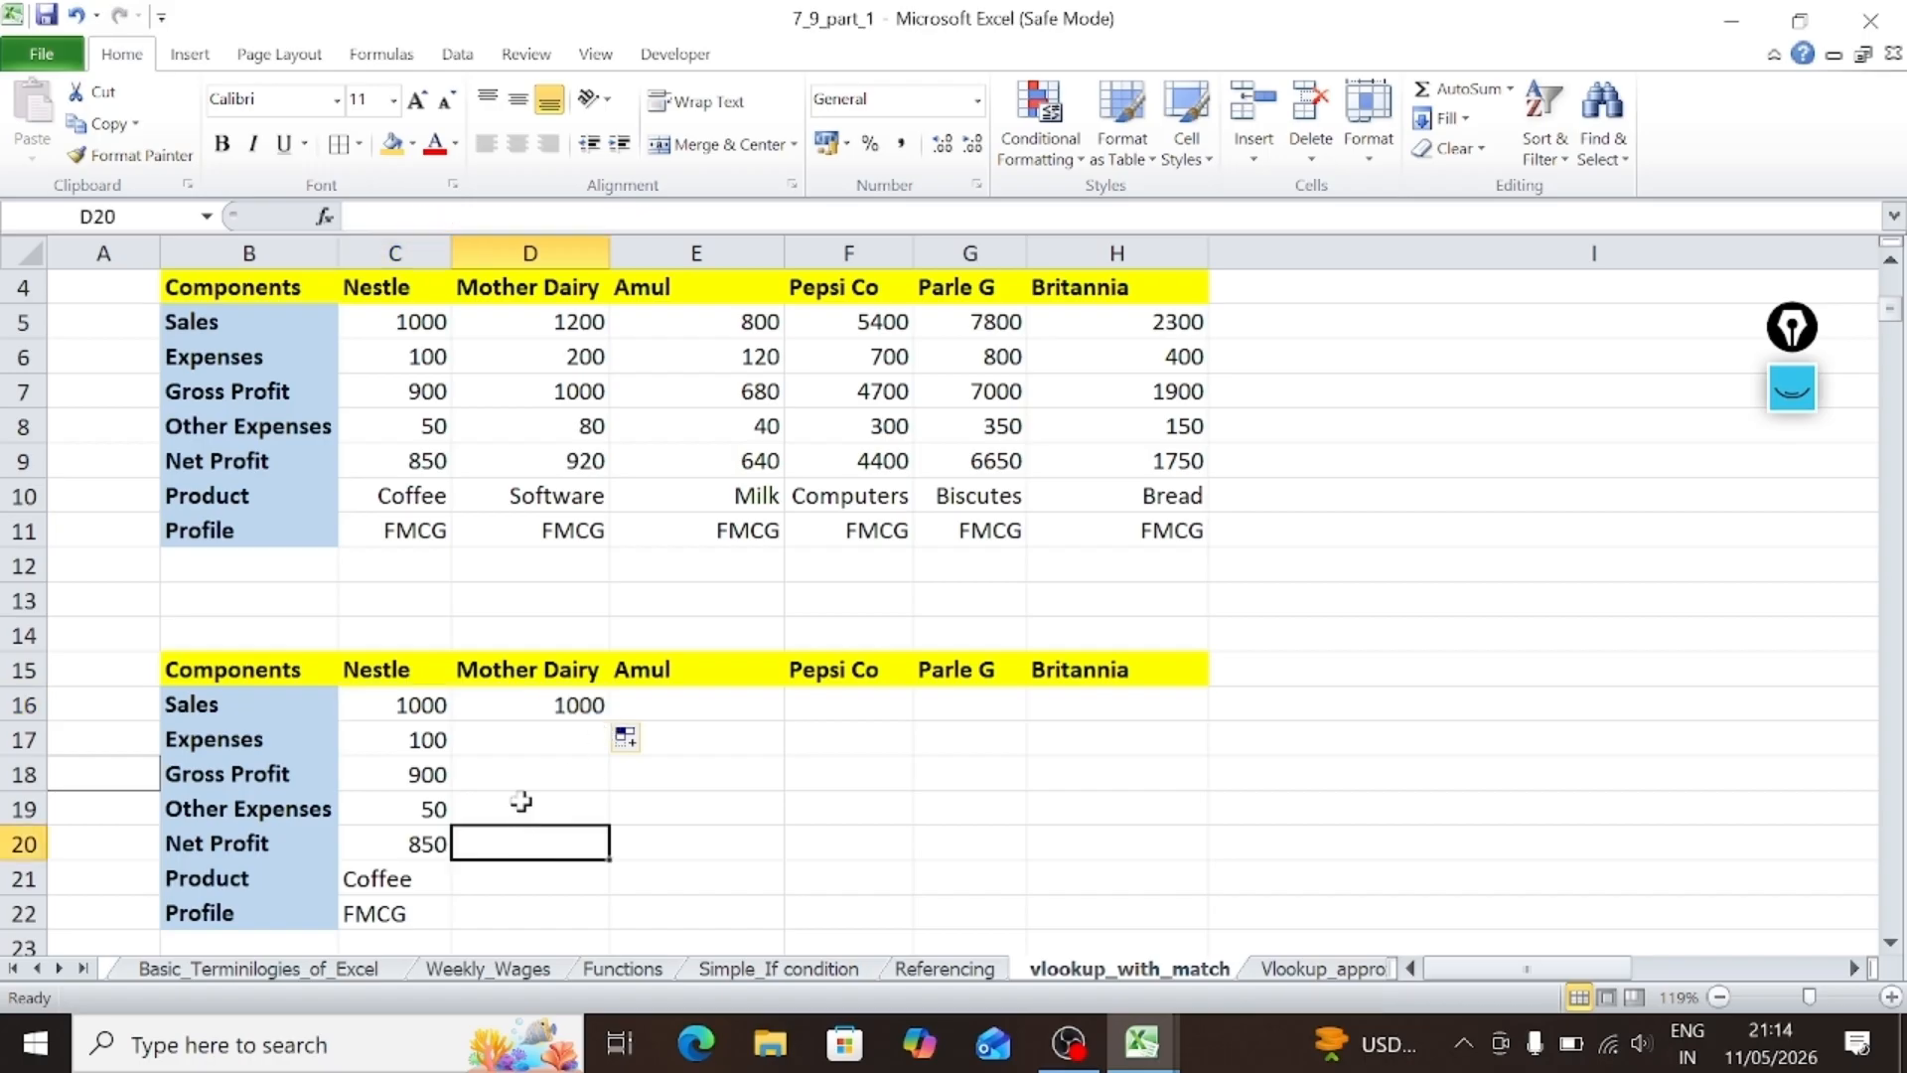
left_click(521, 705)
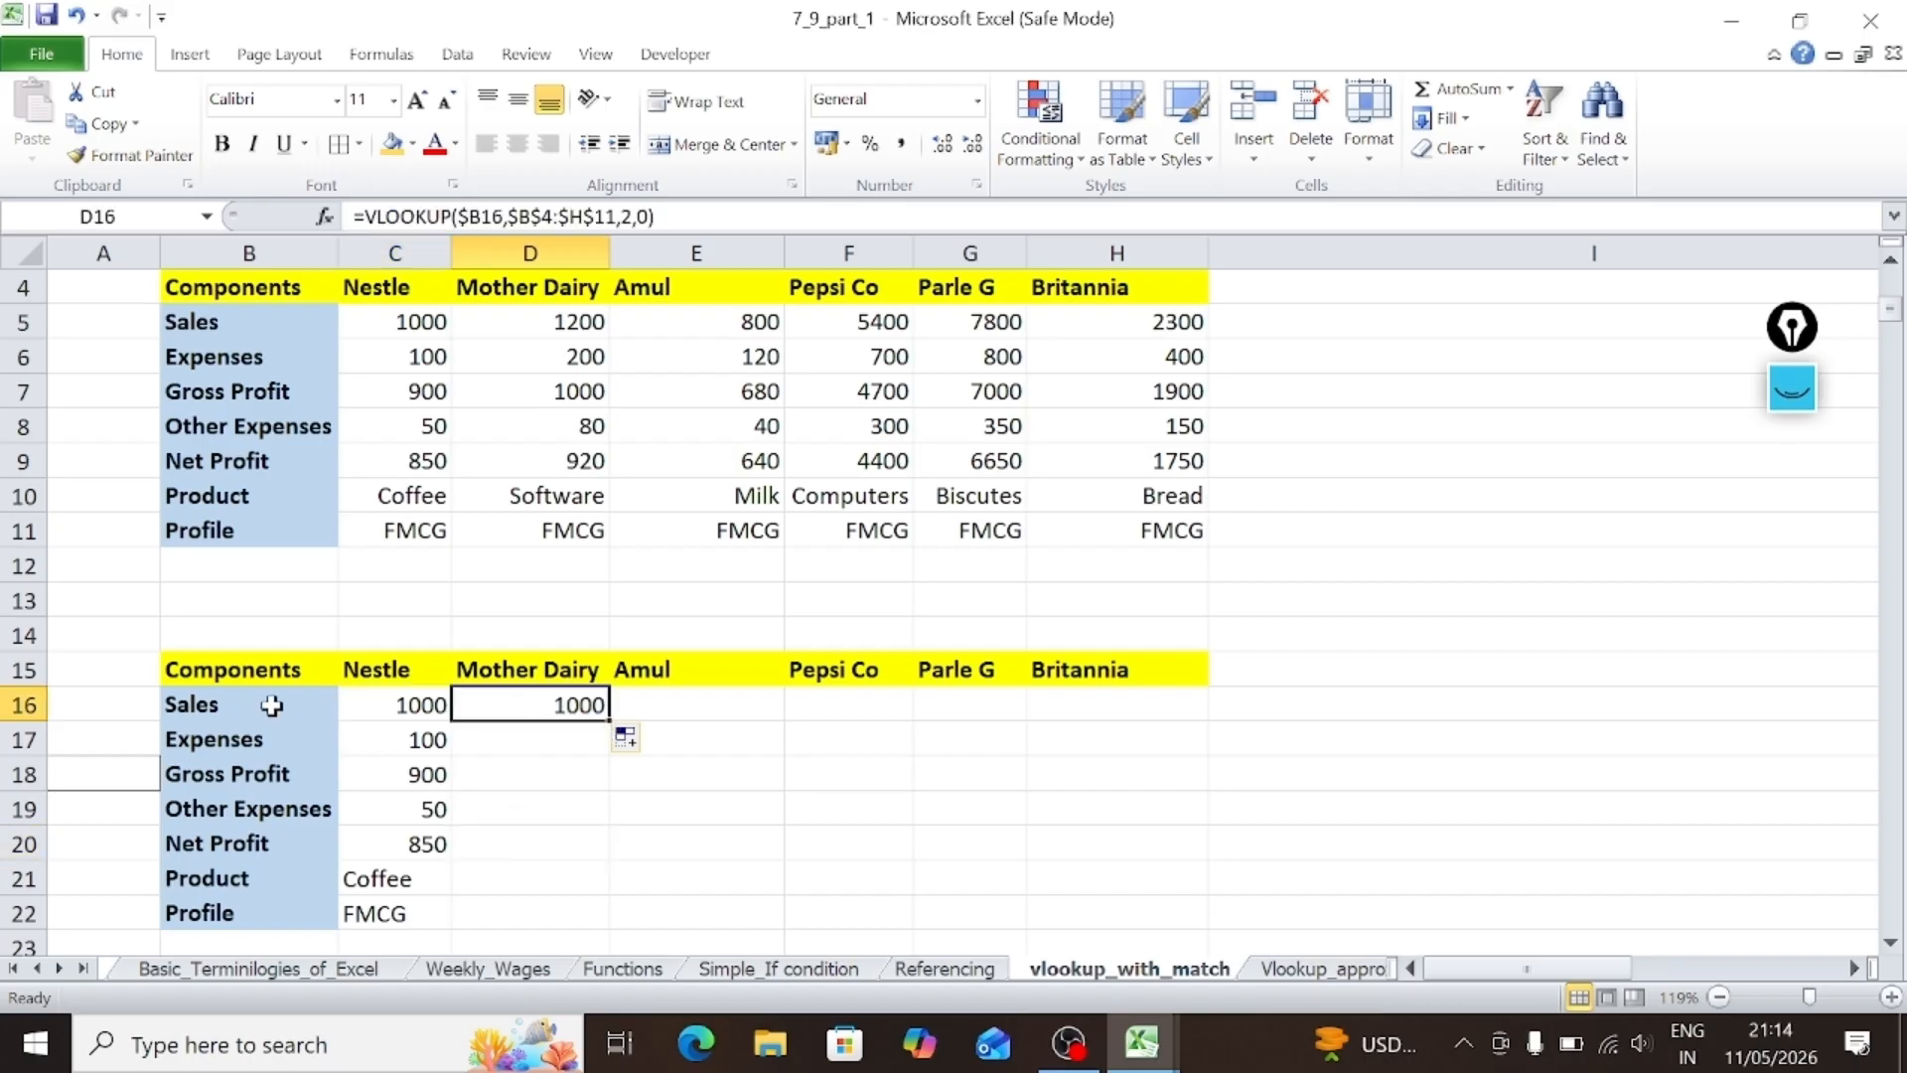
left_click(400, 709)
left_click(505, 707)
left_click(492, 321)
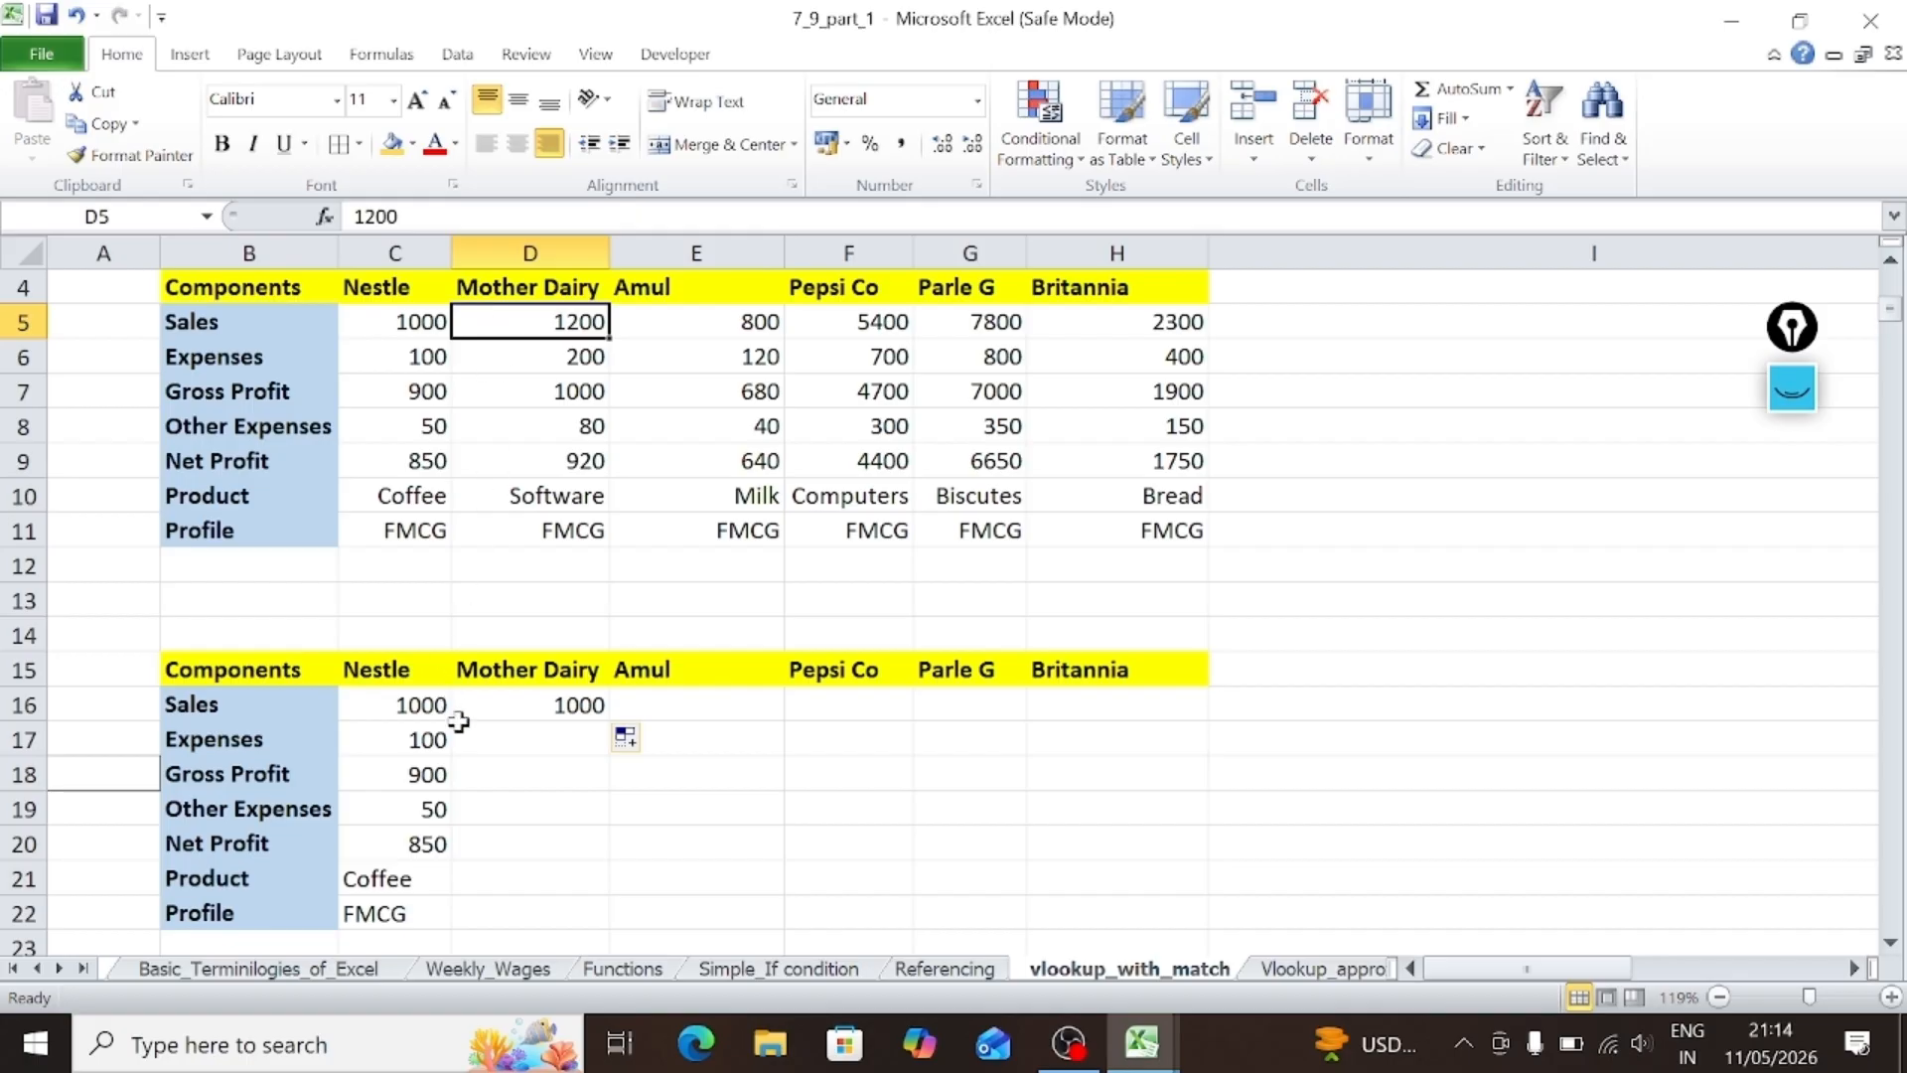
left_click(380, 705)
Step: Set the column index in D16's VLOOKUP to 3 and fill the formula down through D22 for Mother Dairy
double_click(542, 701)
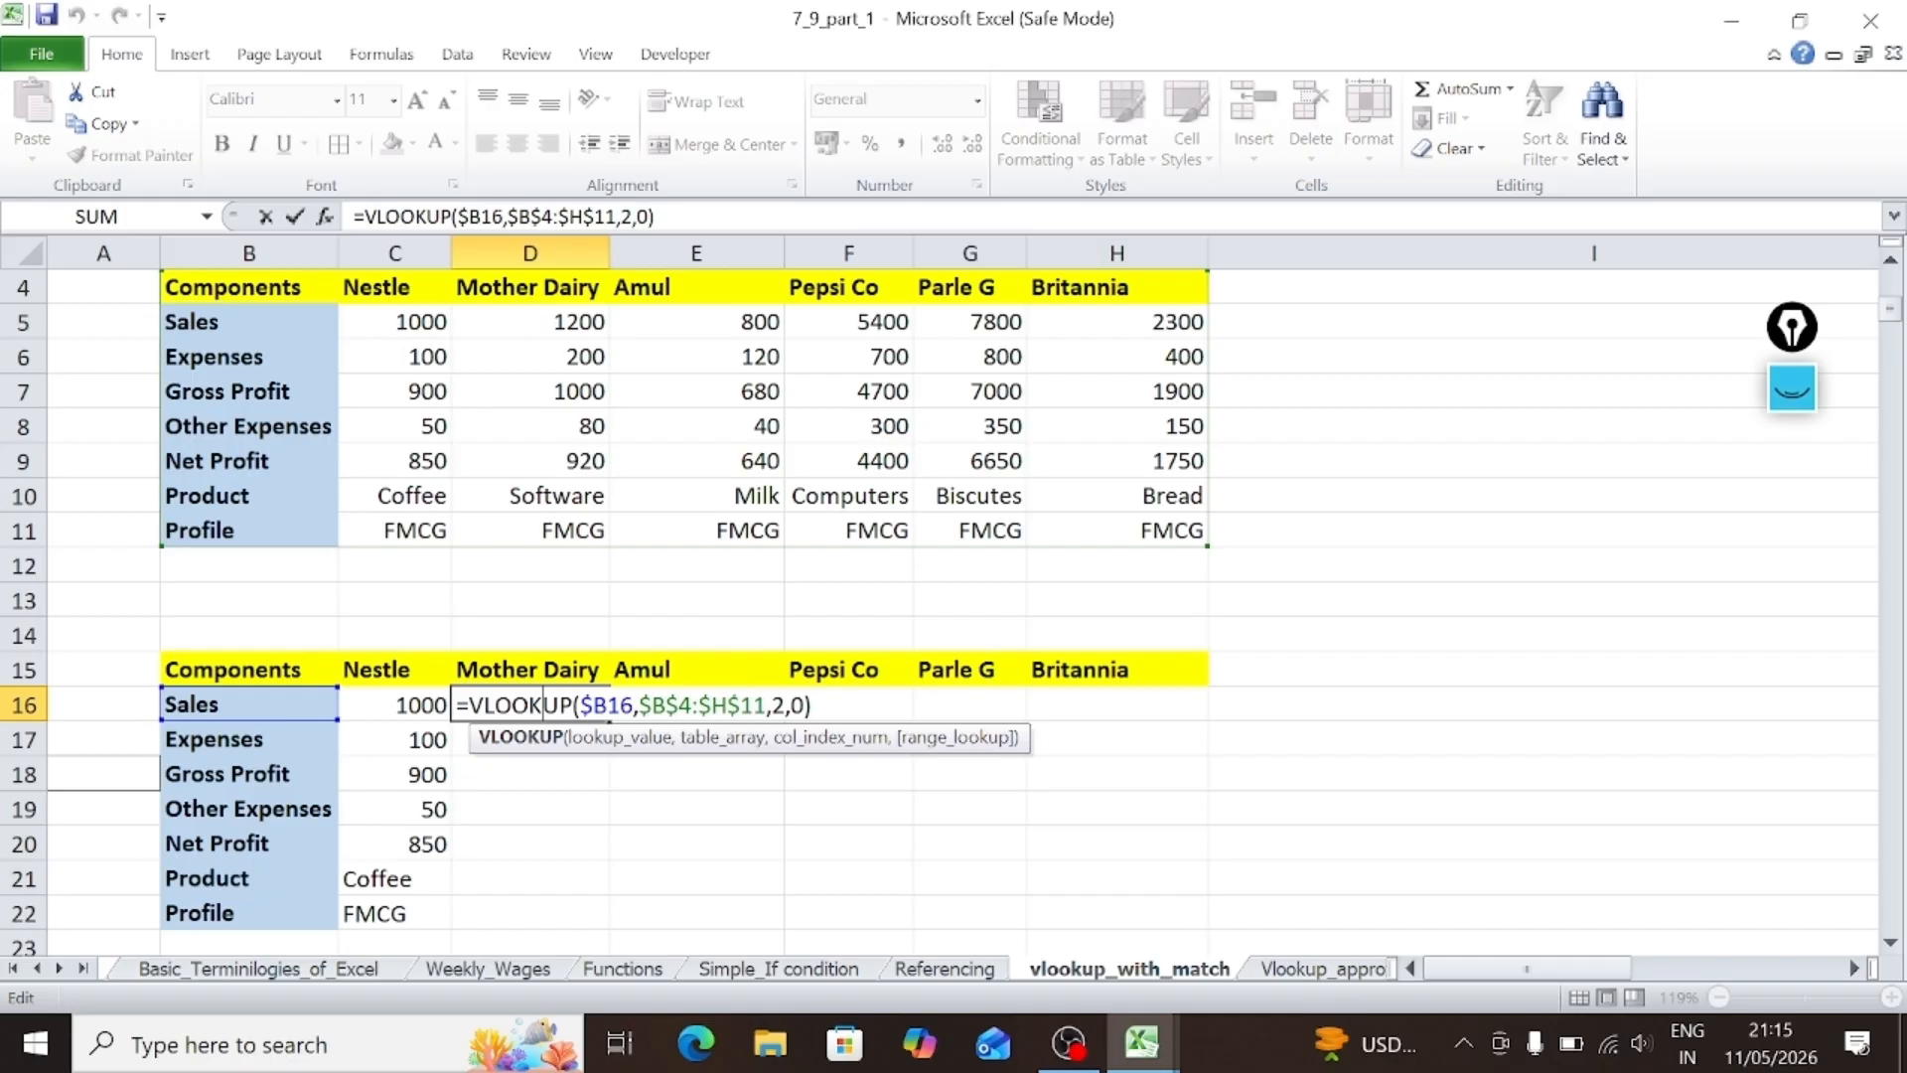
left_click(783, 705)
key("BackSpace")
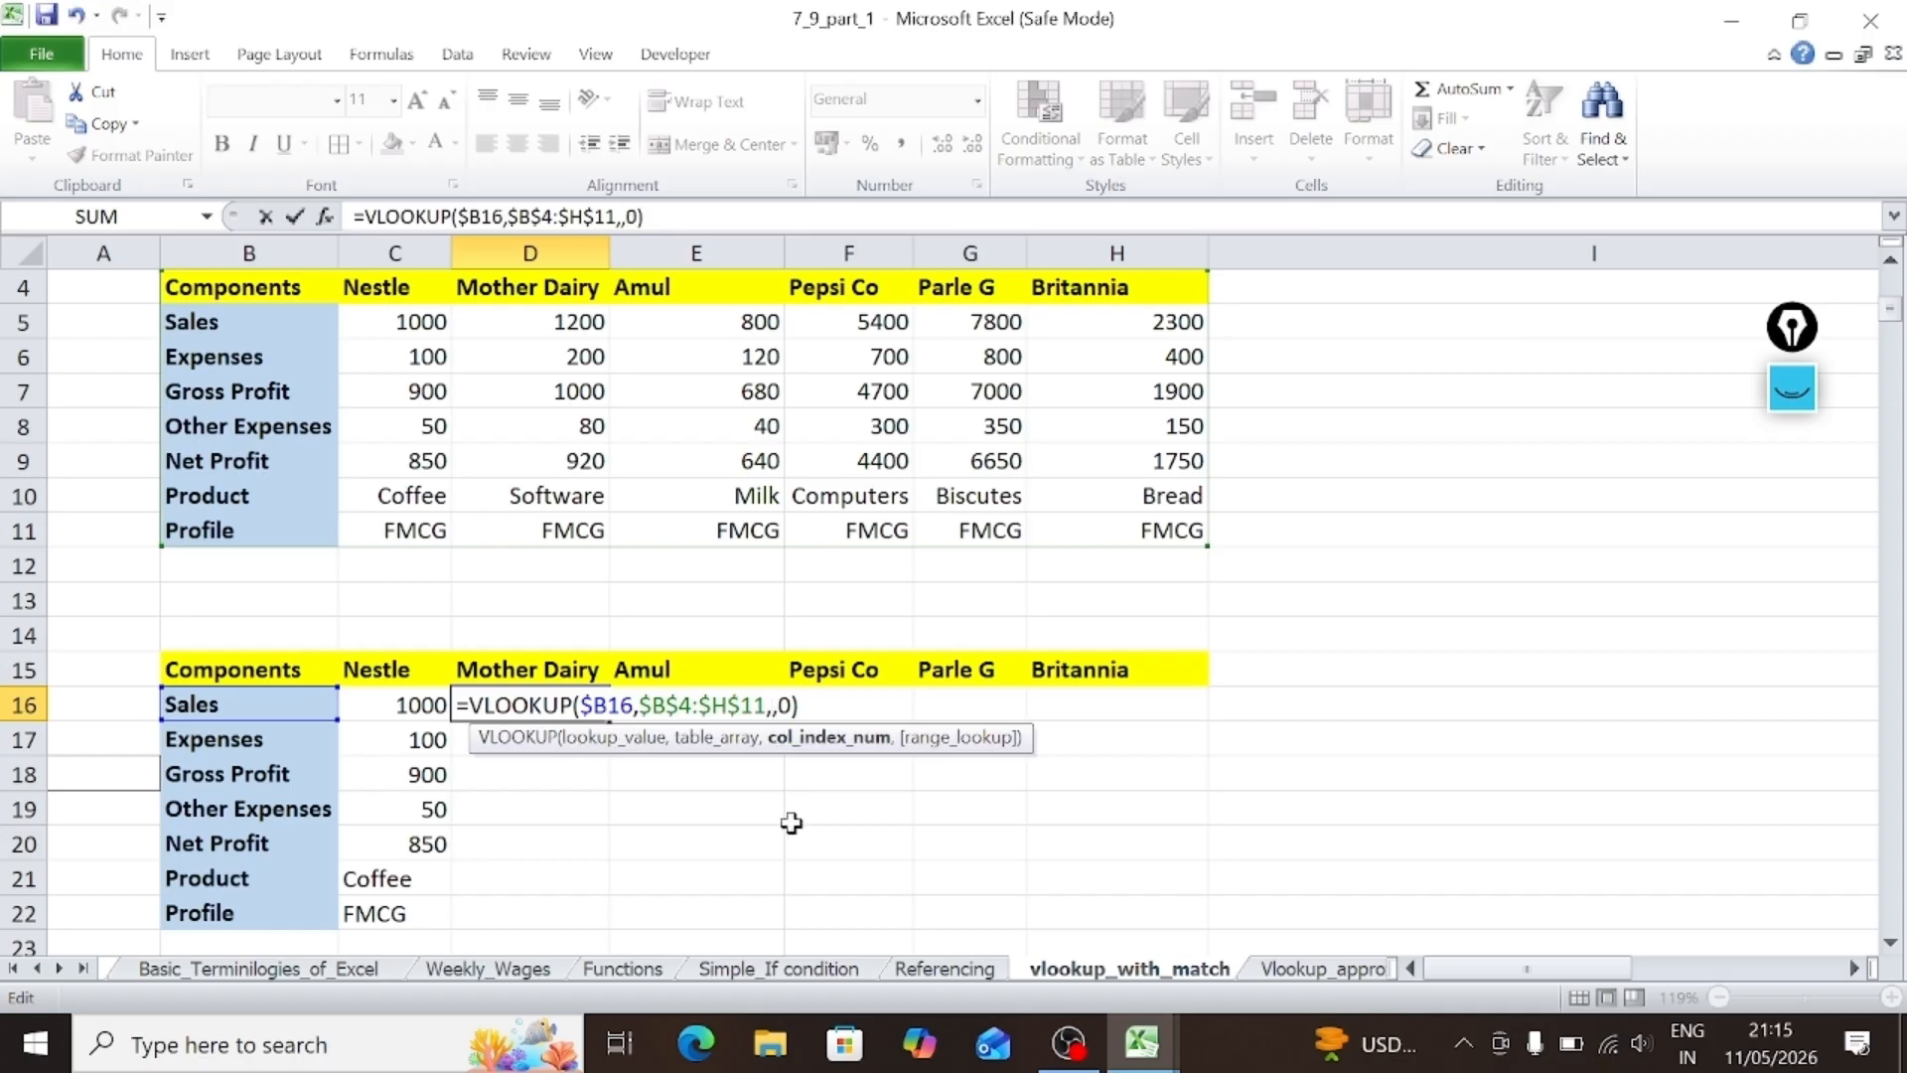
type("3")
key("Return")
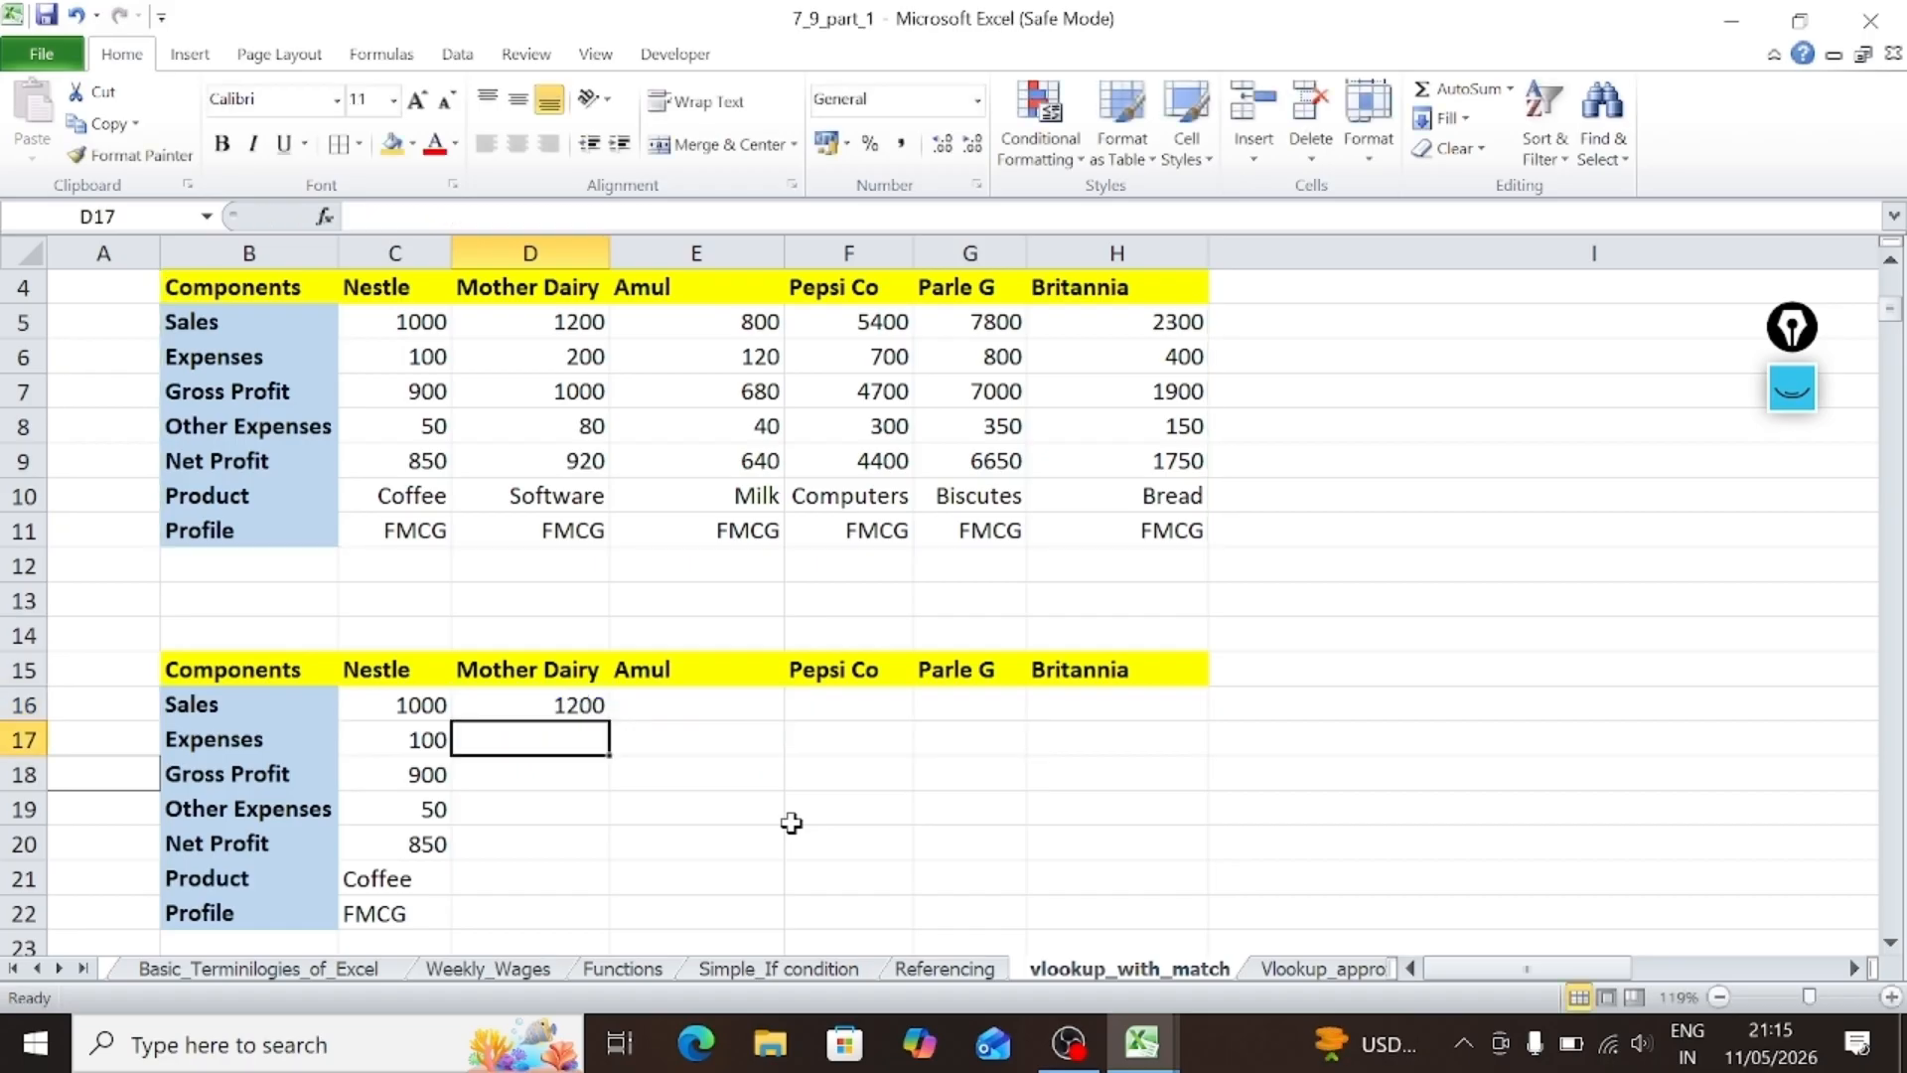
left_click(509, 708)
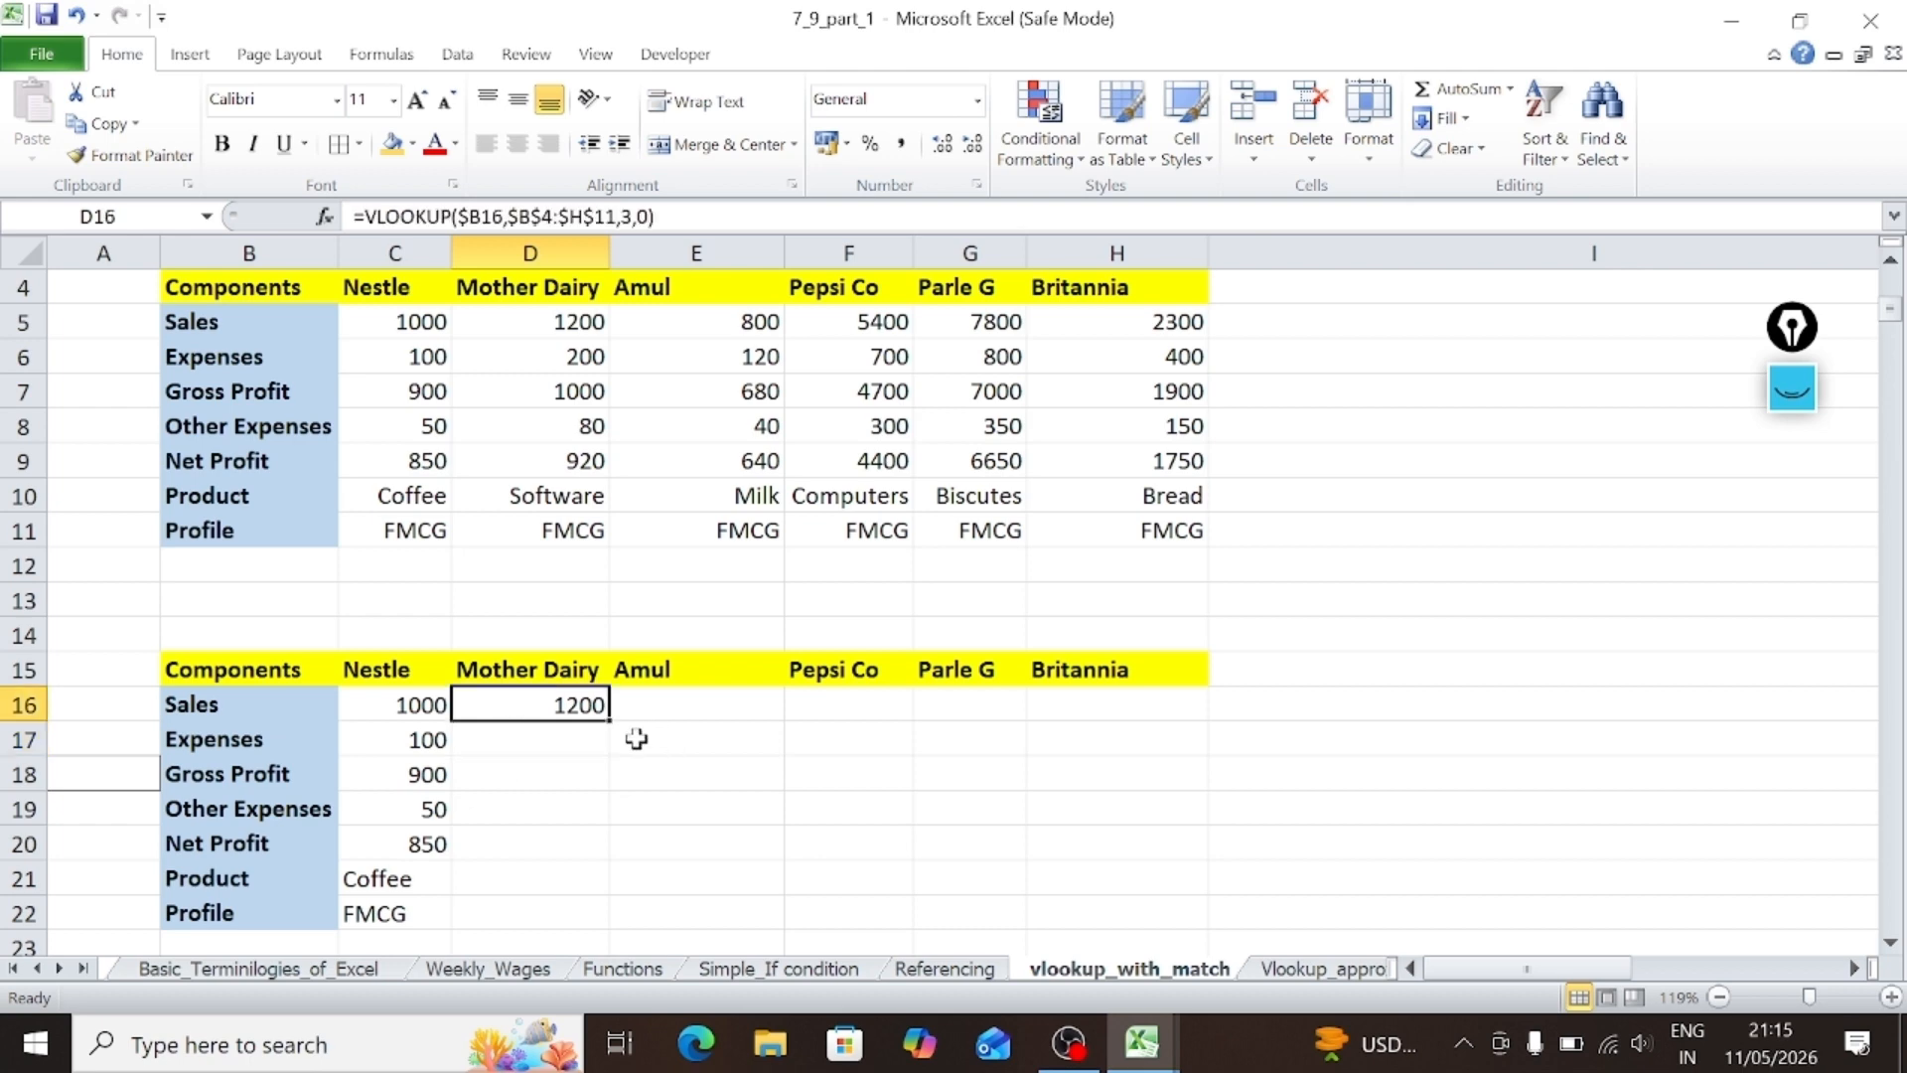
left_click_drag(607, 719, 607, 934)
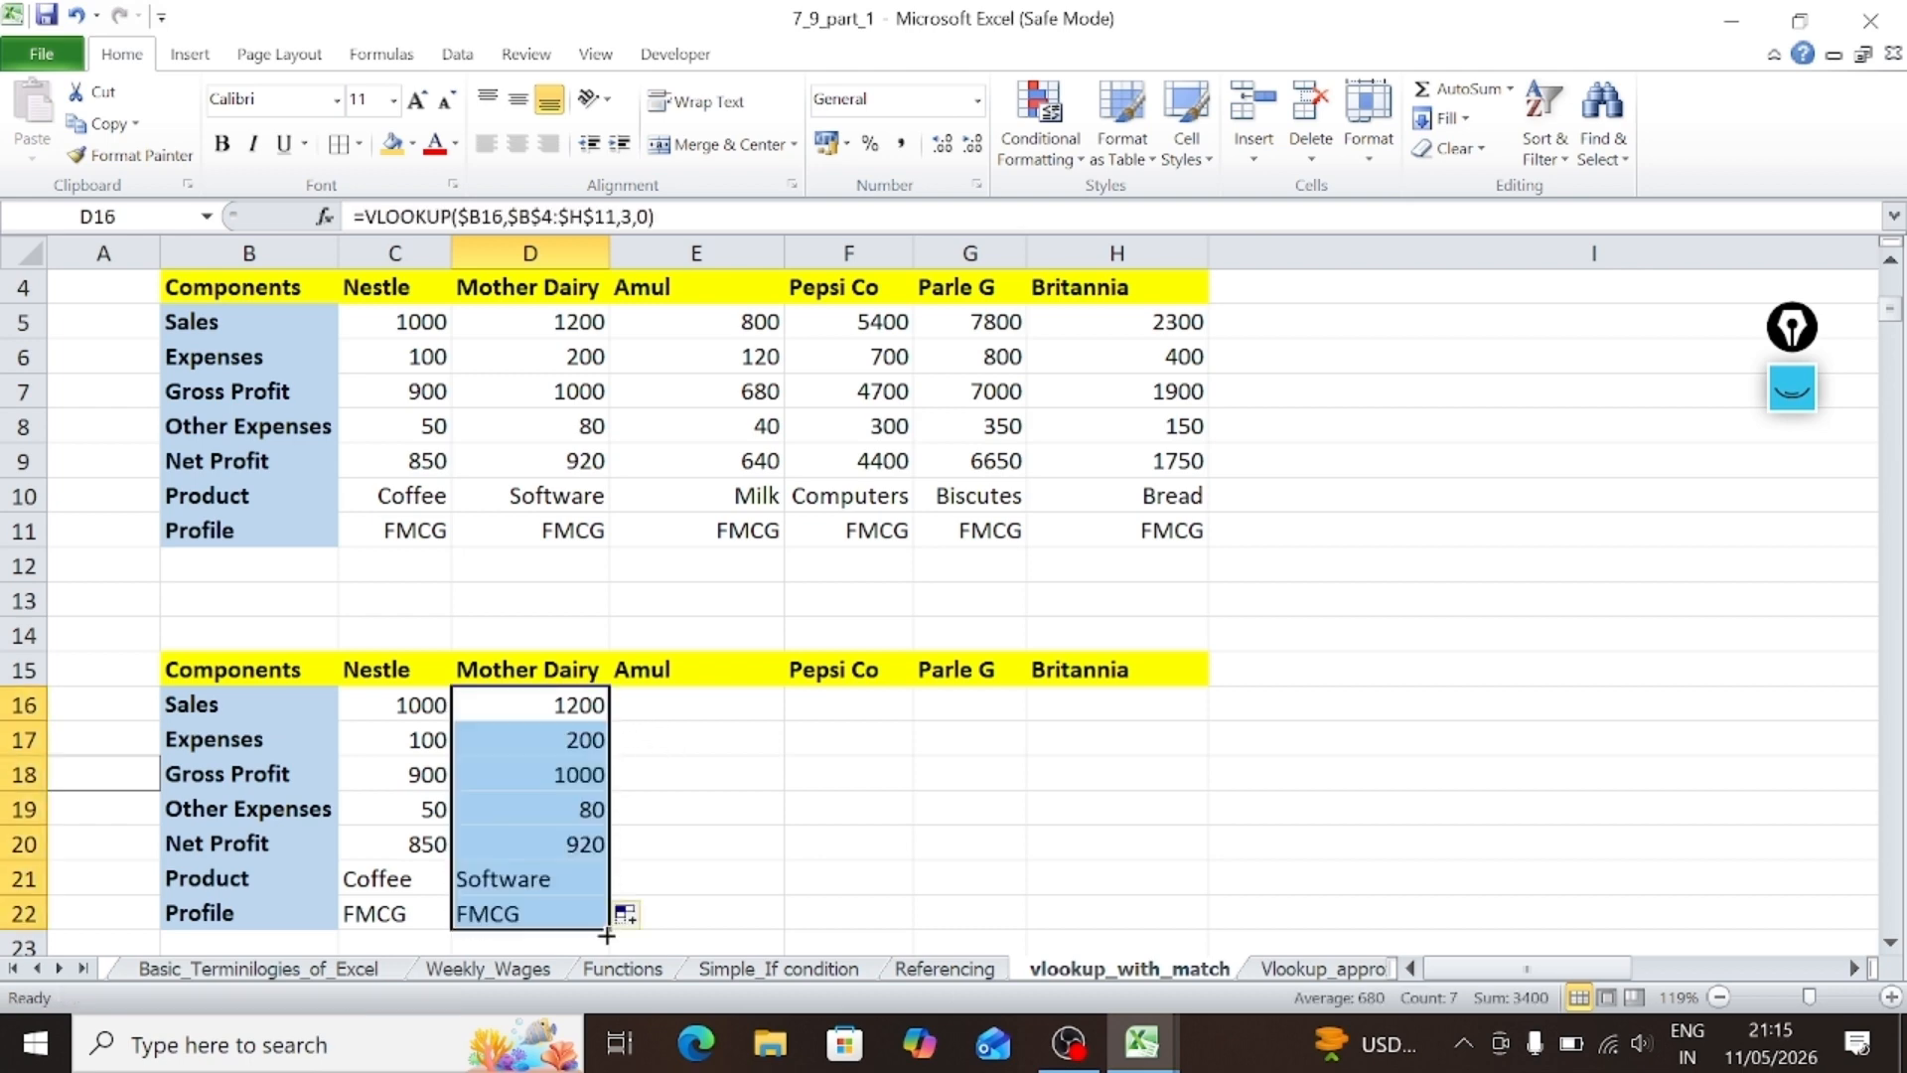
Step: Copy the formula from D16 to E16 and set its column index to 4 for Amul's Sales
left_click(584, 704)
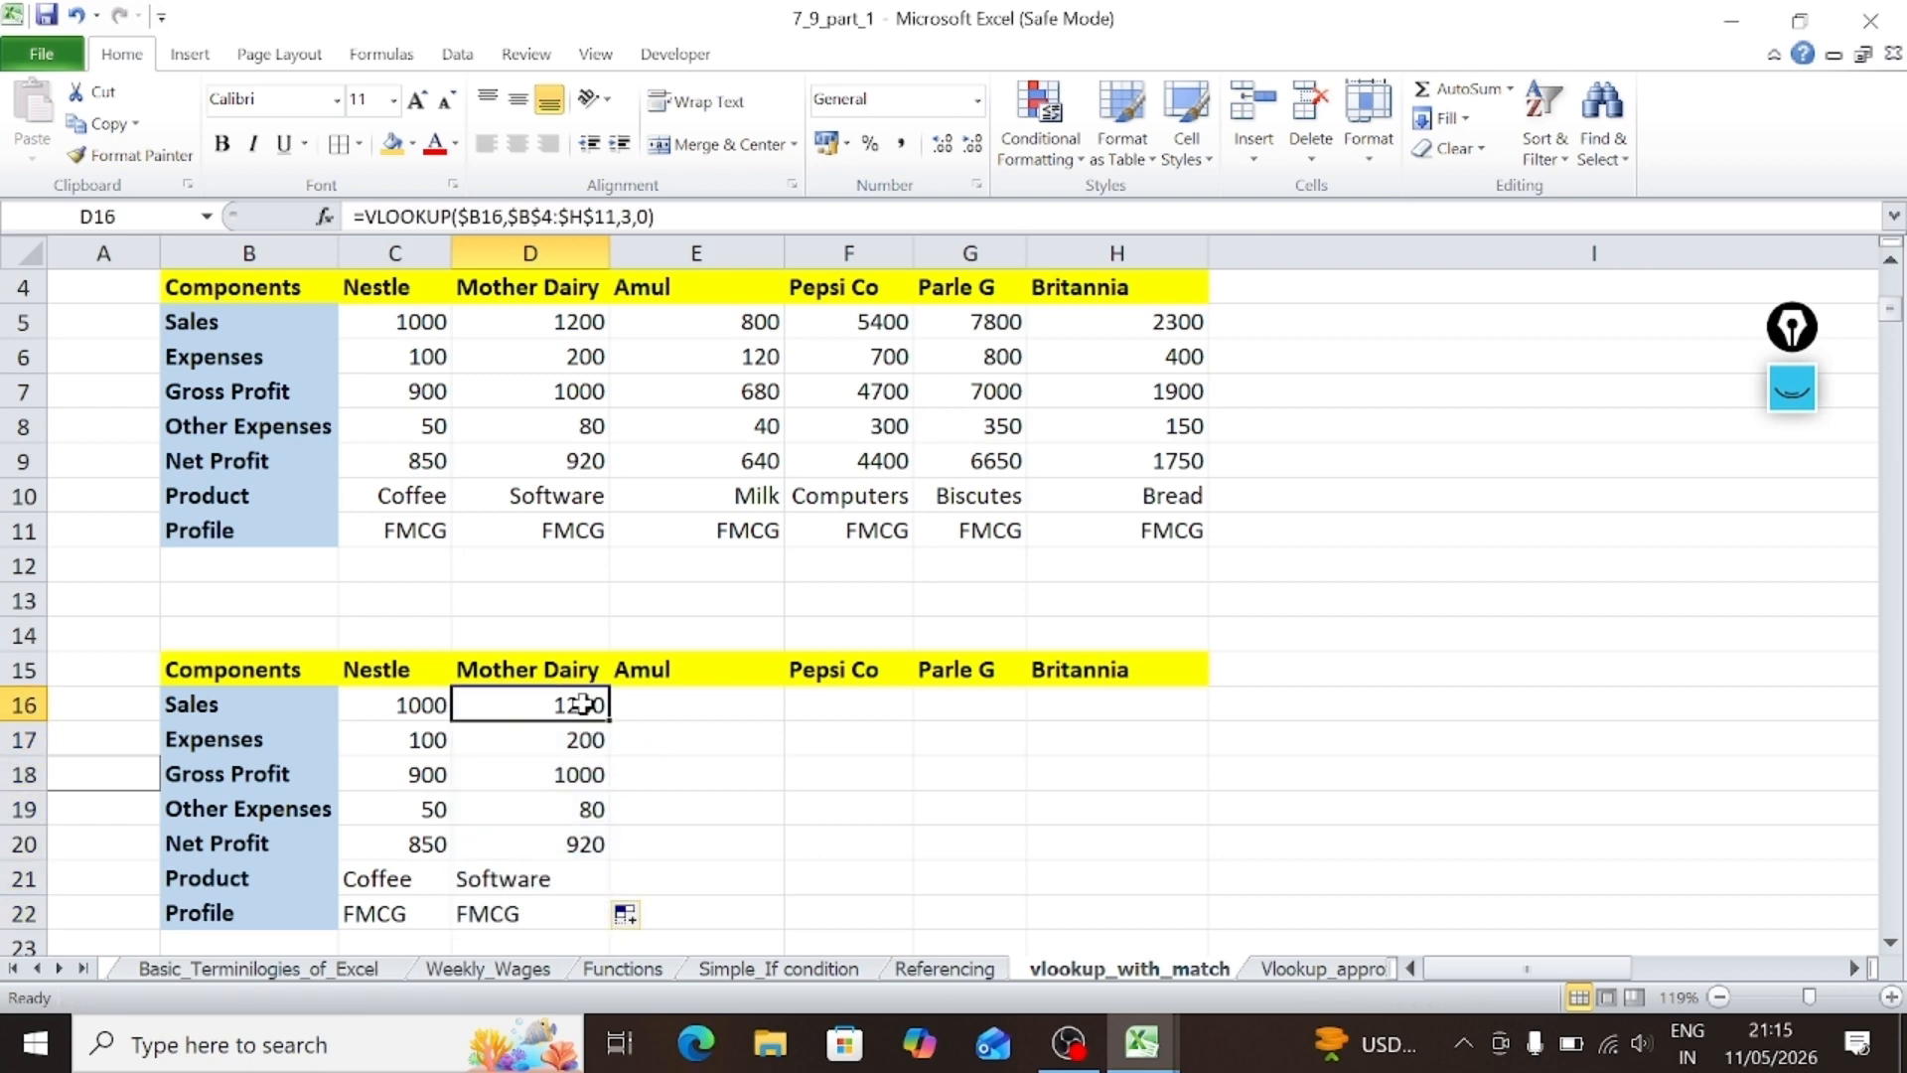
key("ctrl+c")
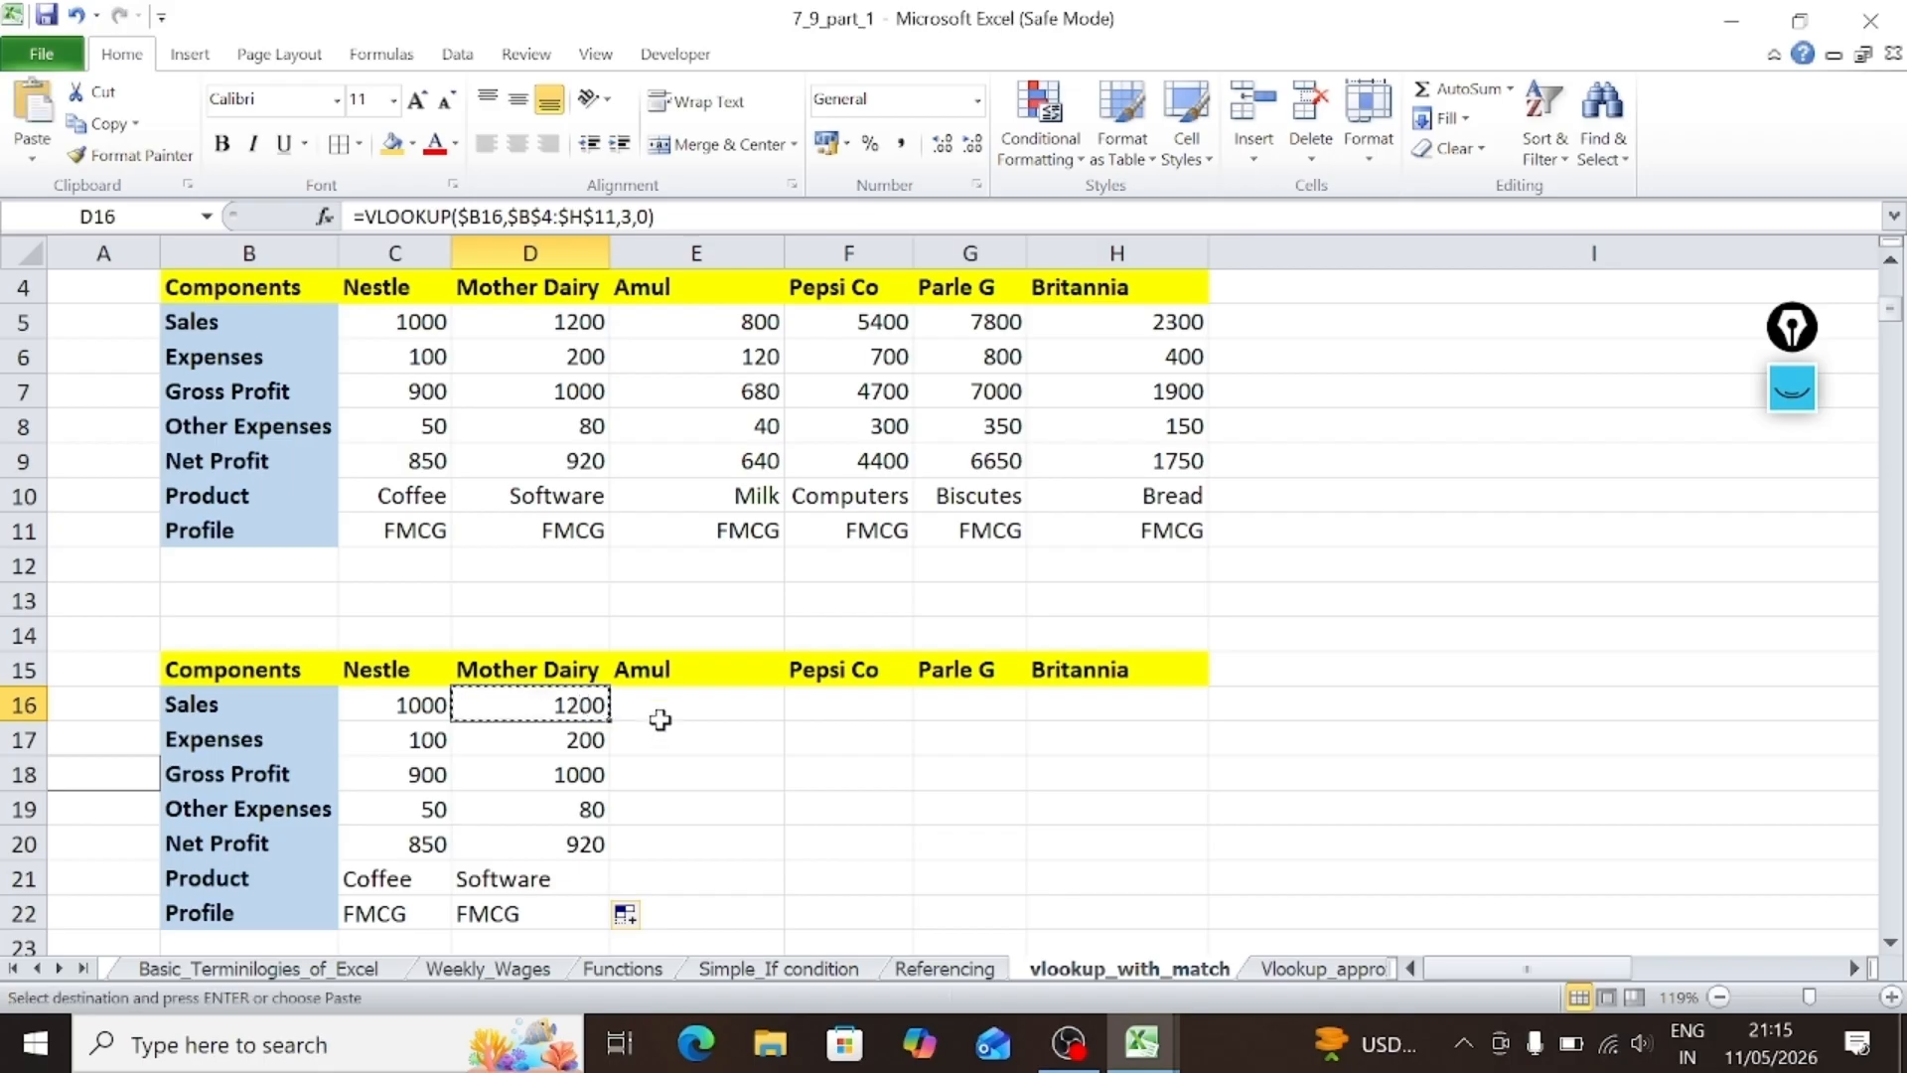
left_click(657, 706)
key("ctrl+v")
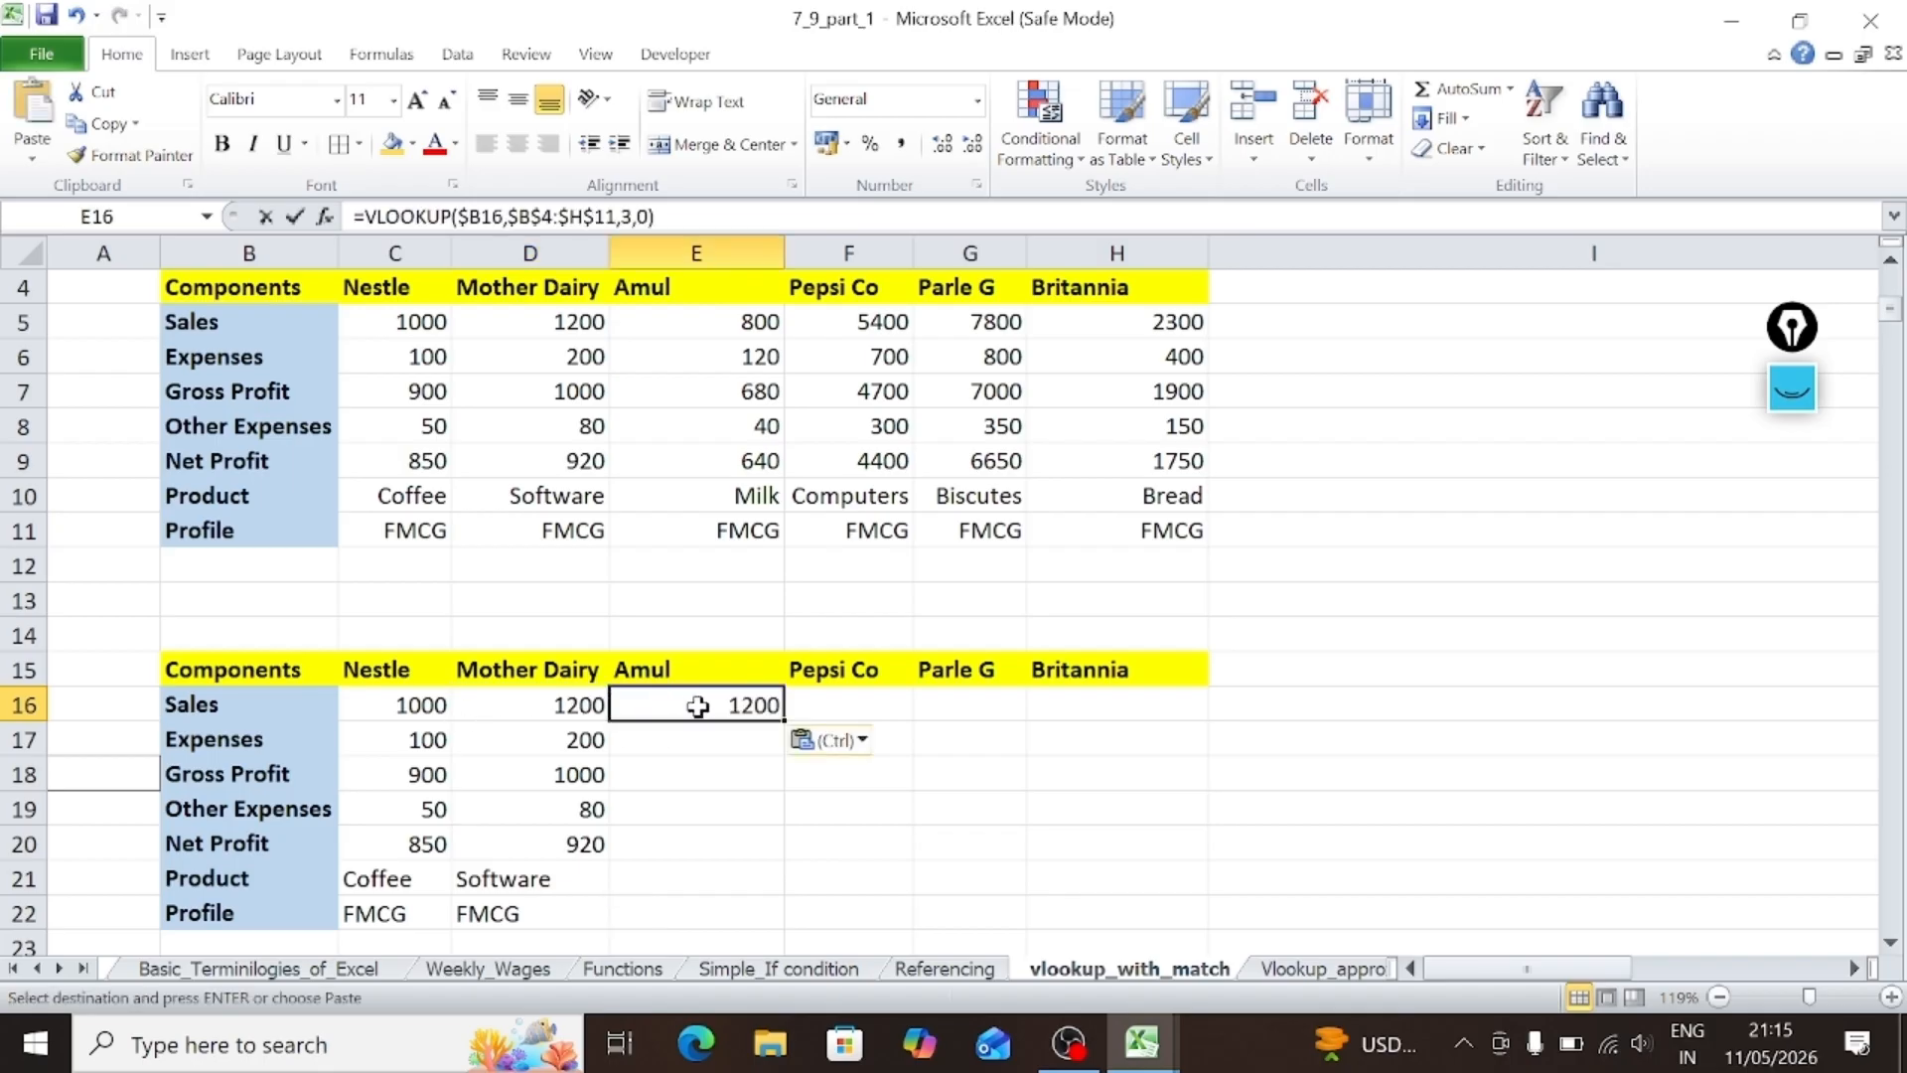
double_click(701, 704)
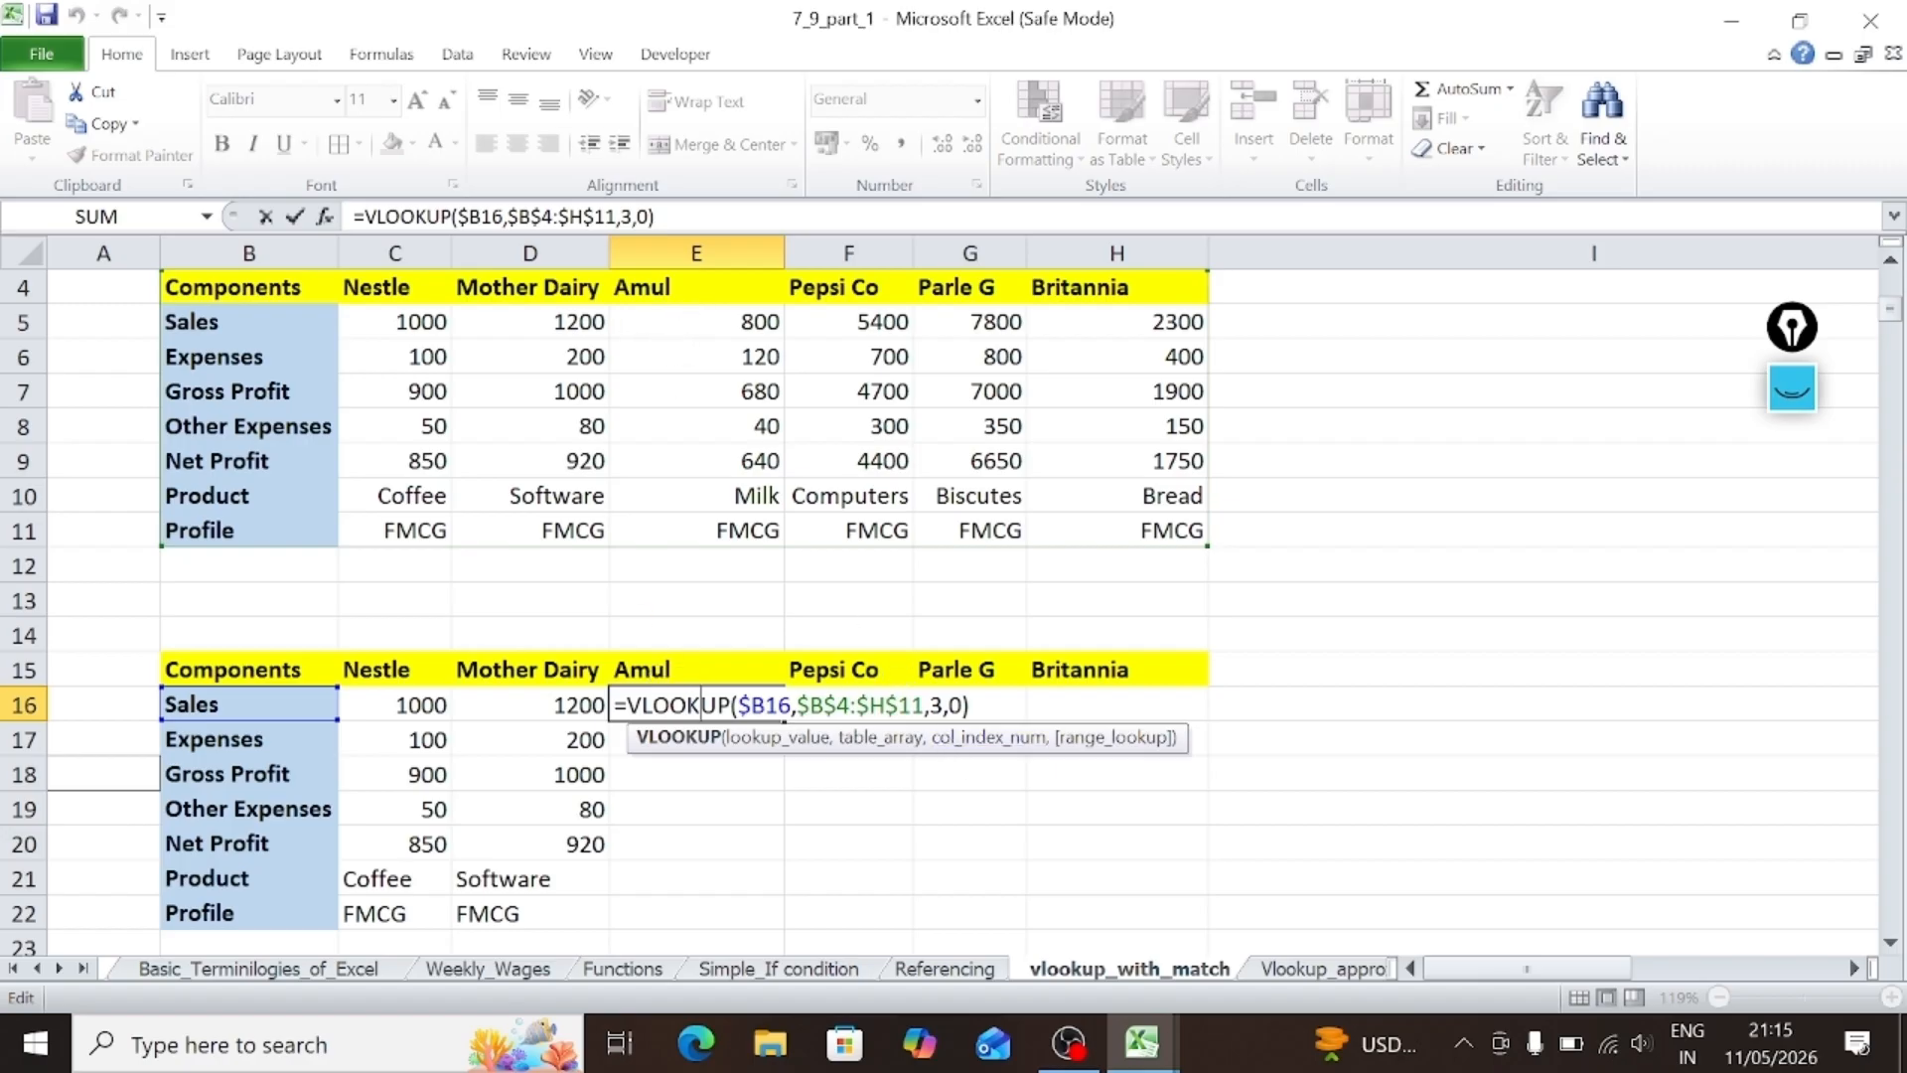
left_click(951, 739)
key("Delete")
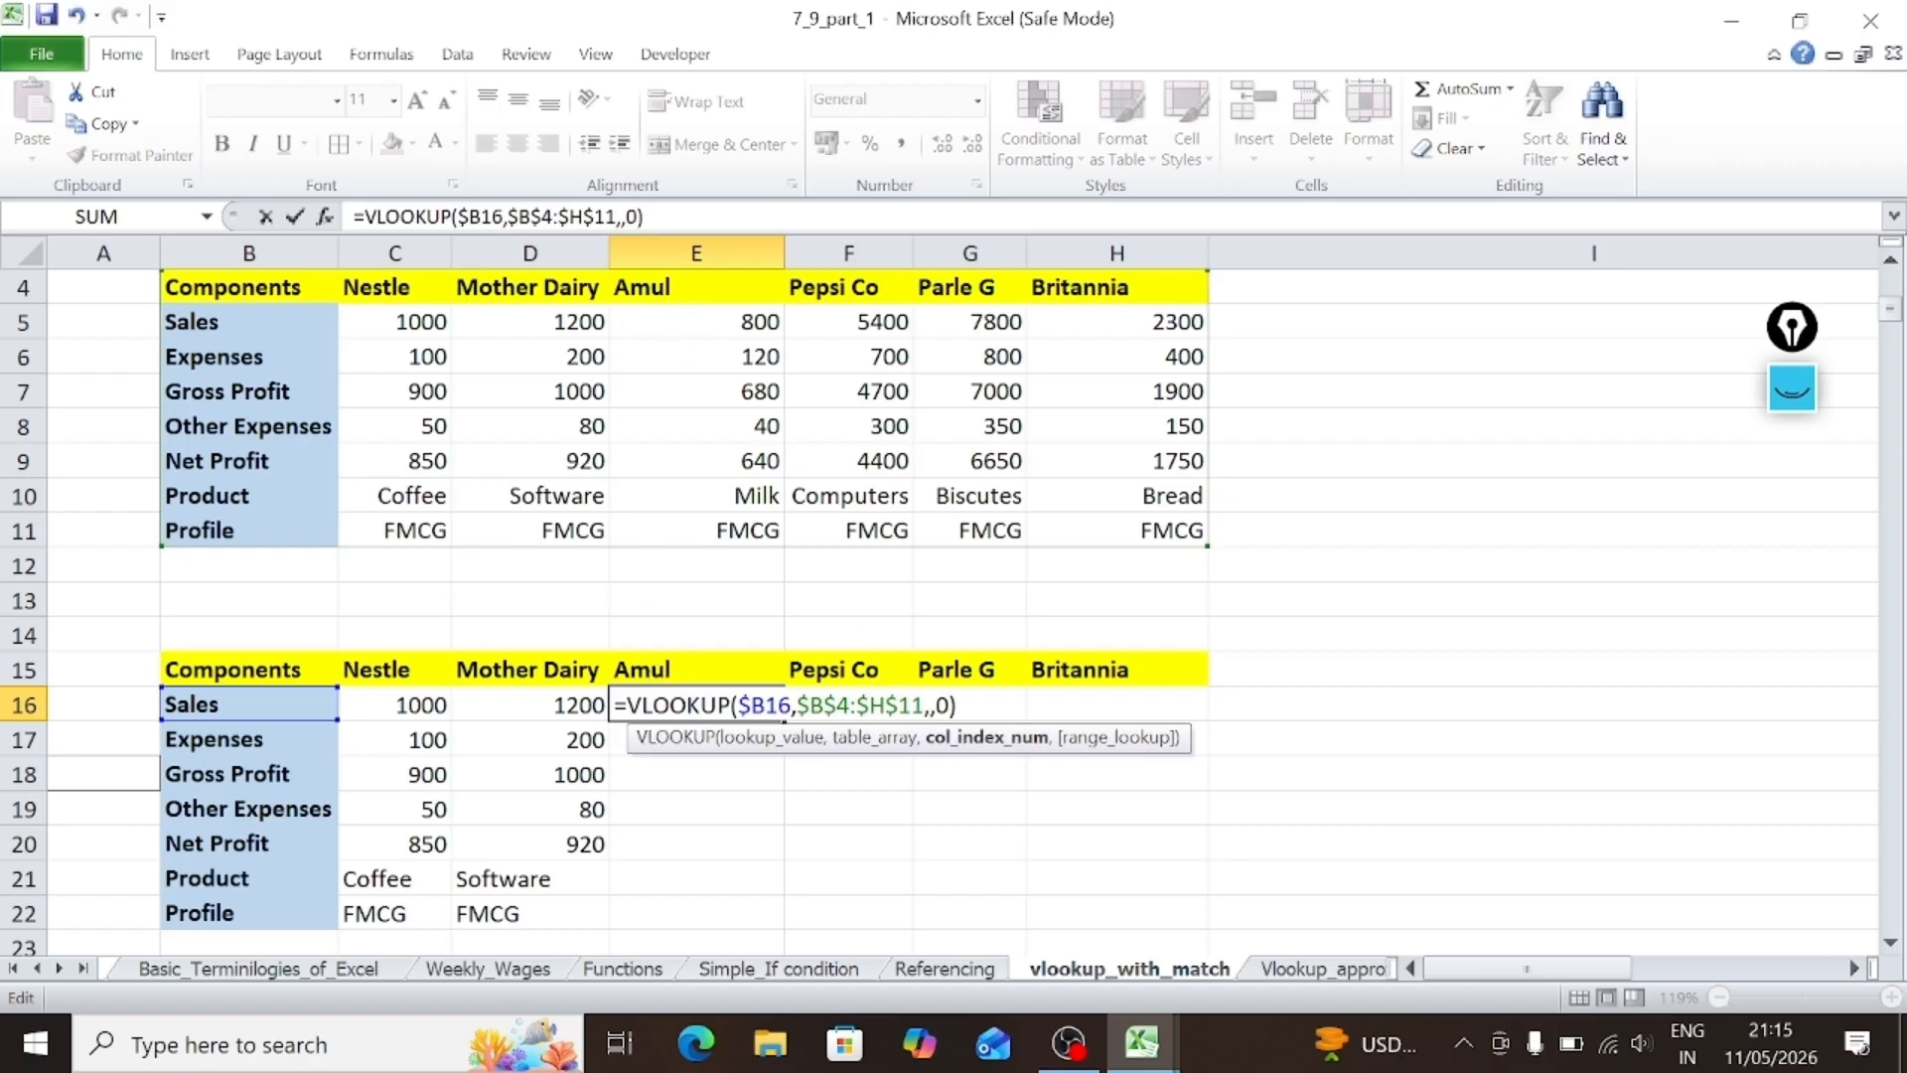
type("4")
key("Return")
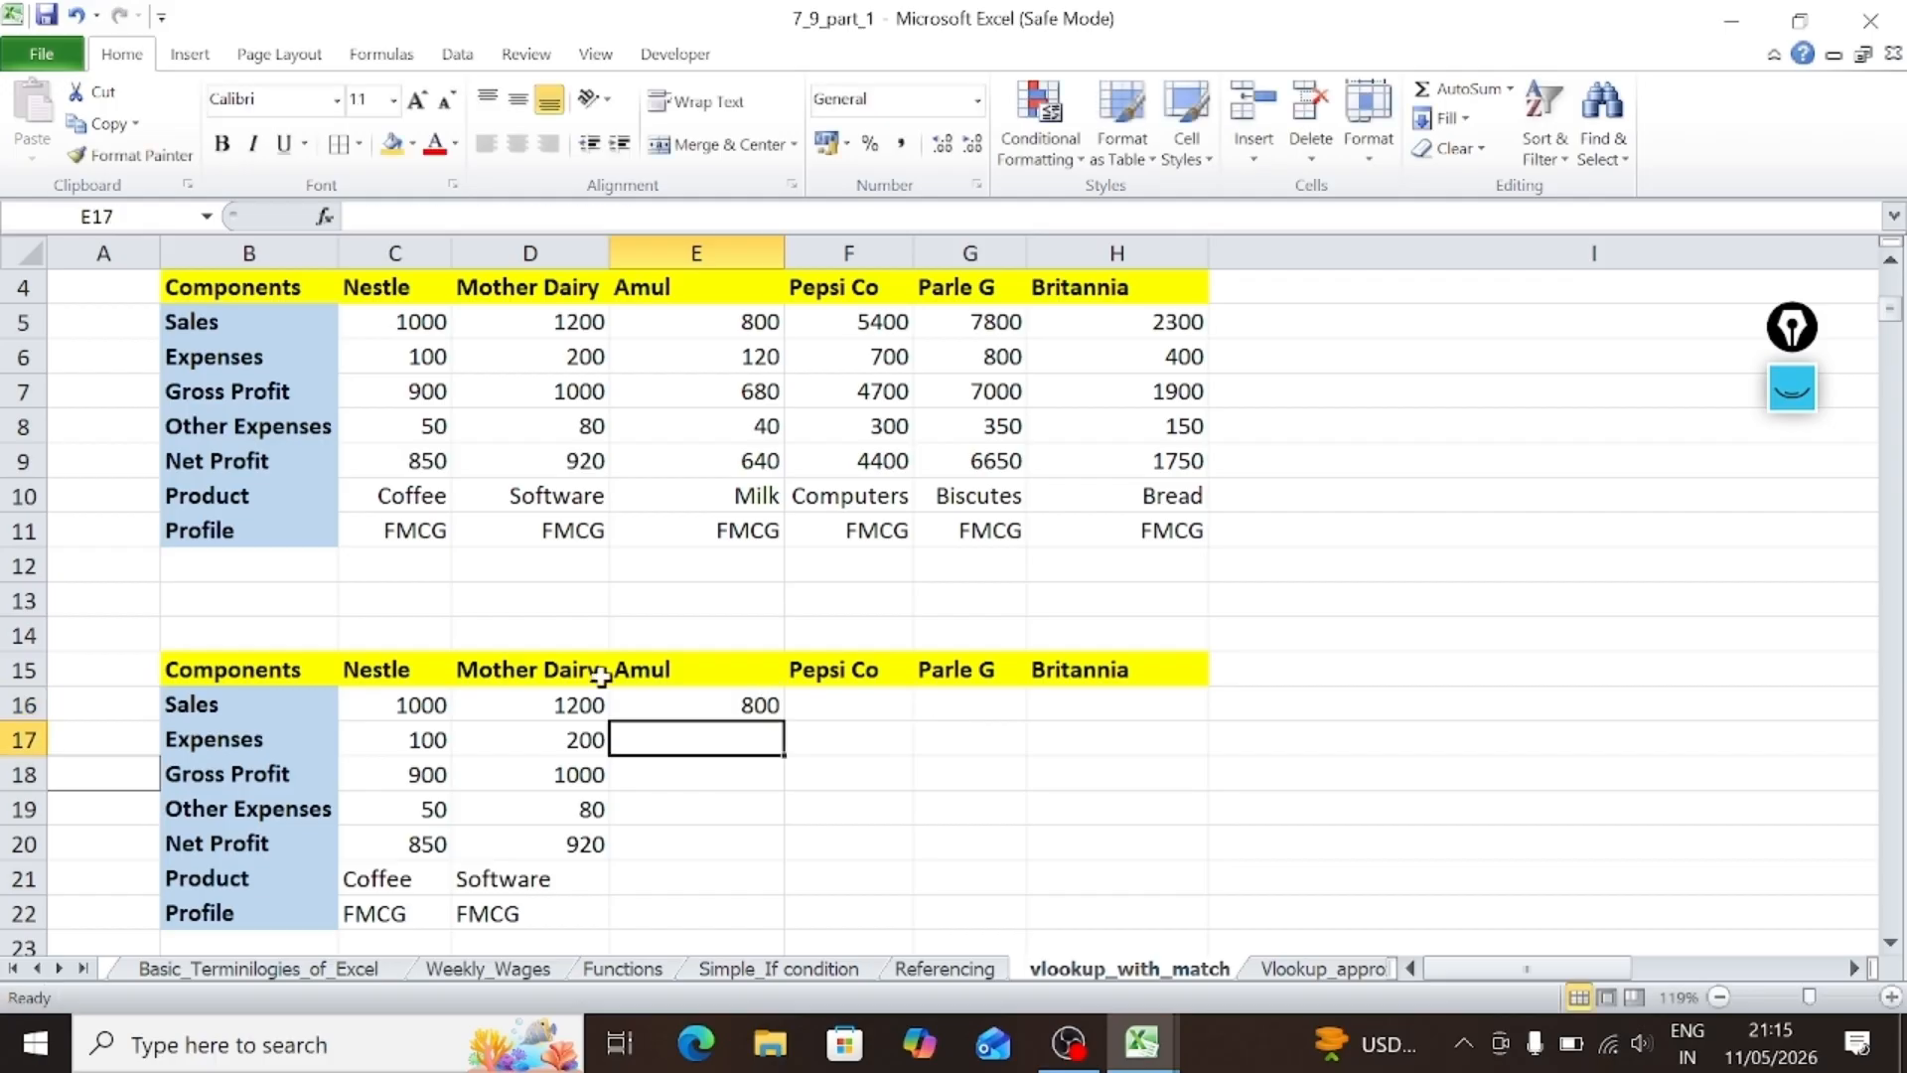
Step: Fill the Amul formula from E16 down through E22
left_click(685, 706)
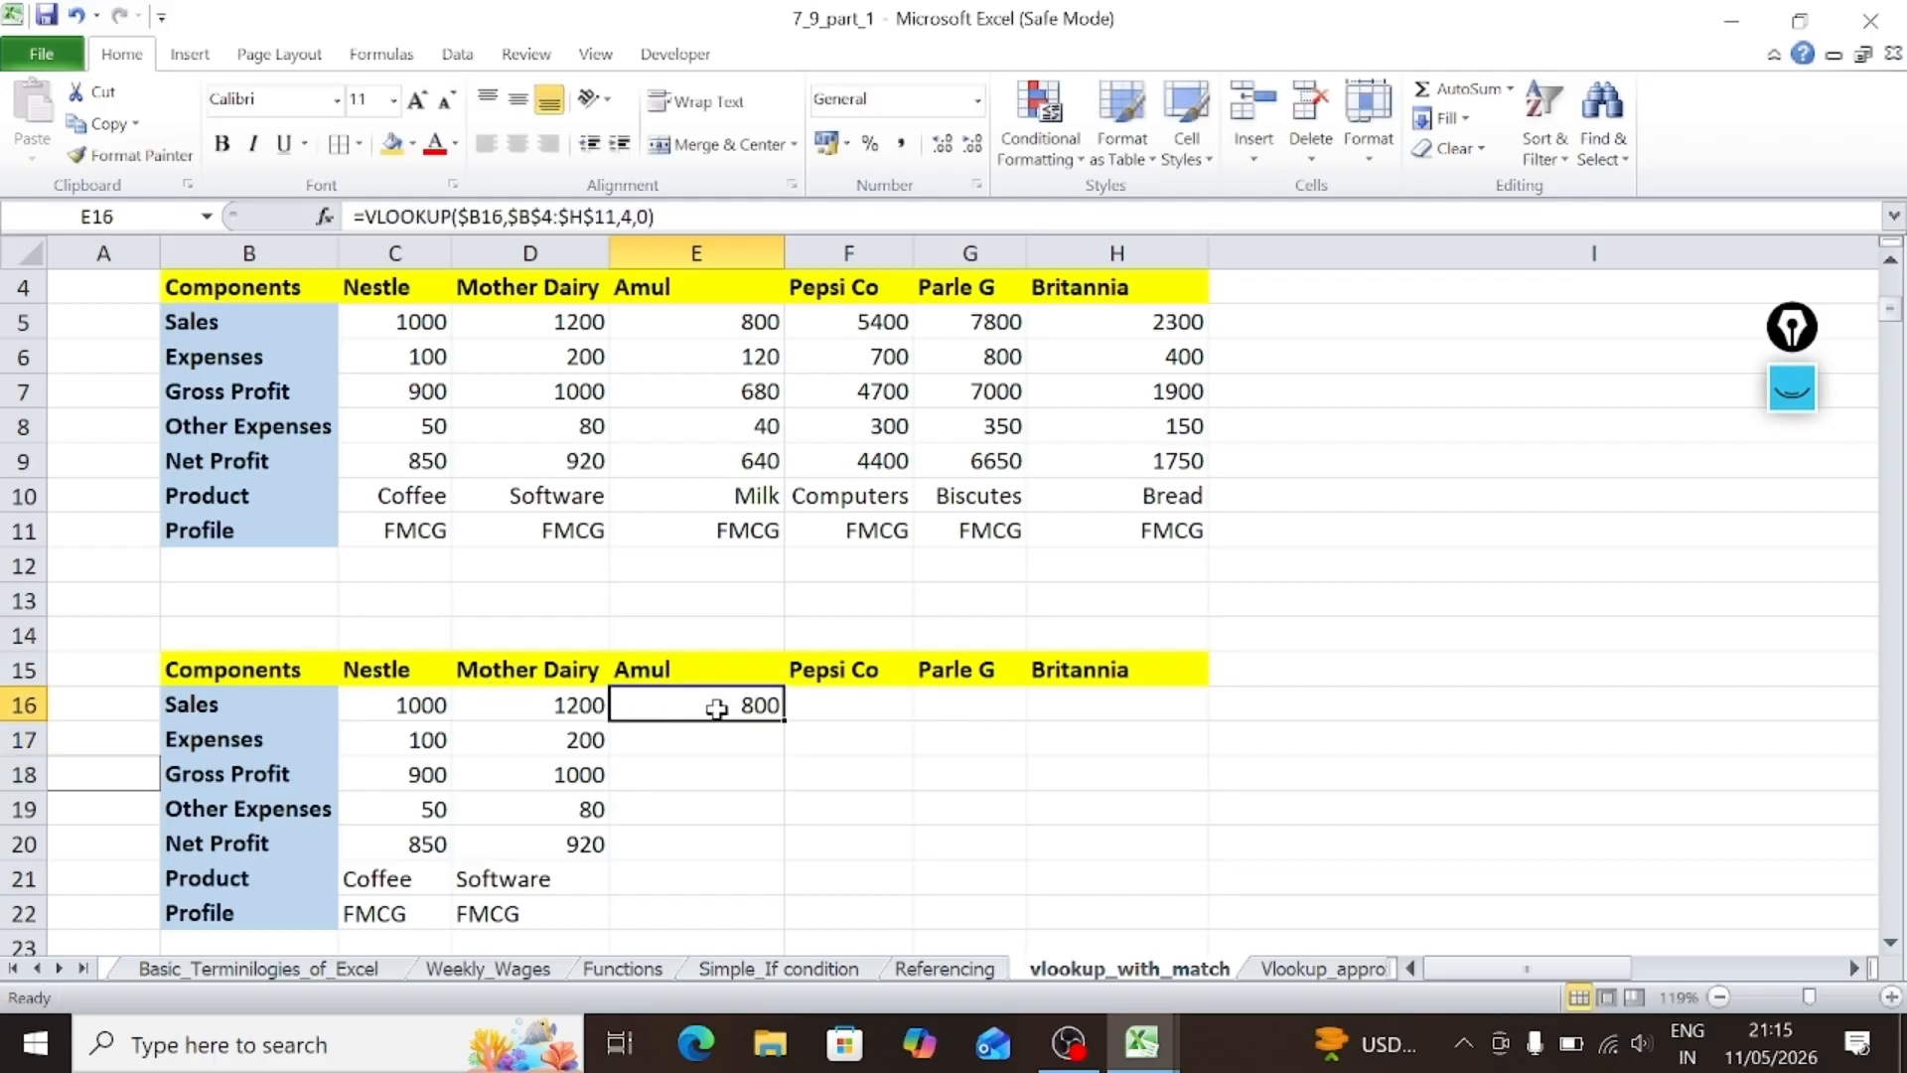
double_click(784, 728)
left_click(925, 795)
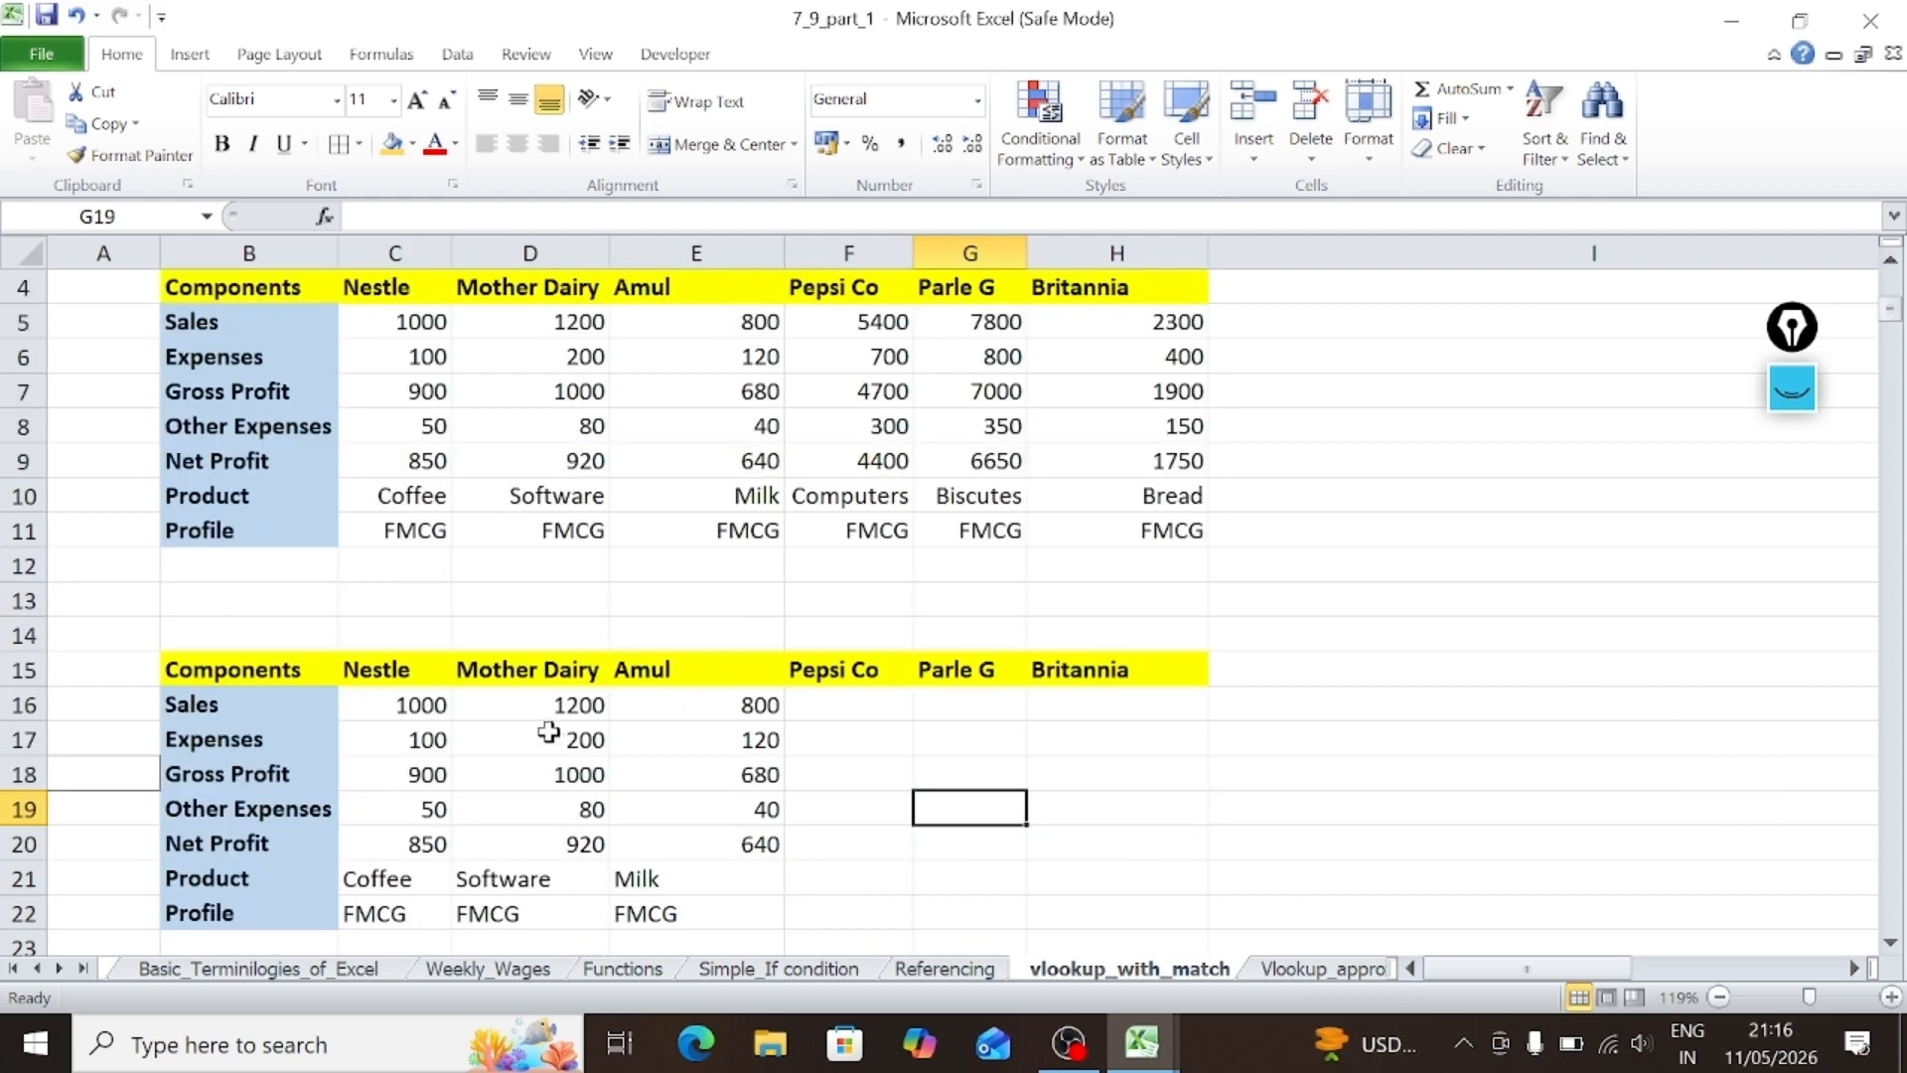
Step: Examine the arguments of C16's VLOOKUP formula, particularly the column index, leaving the formula as it is
double_click(392, 711)
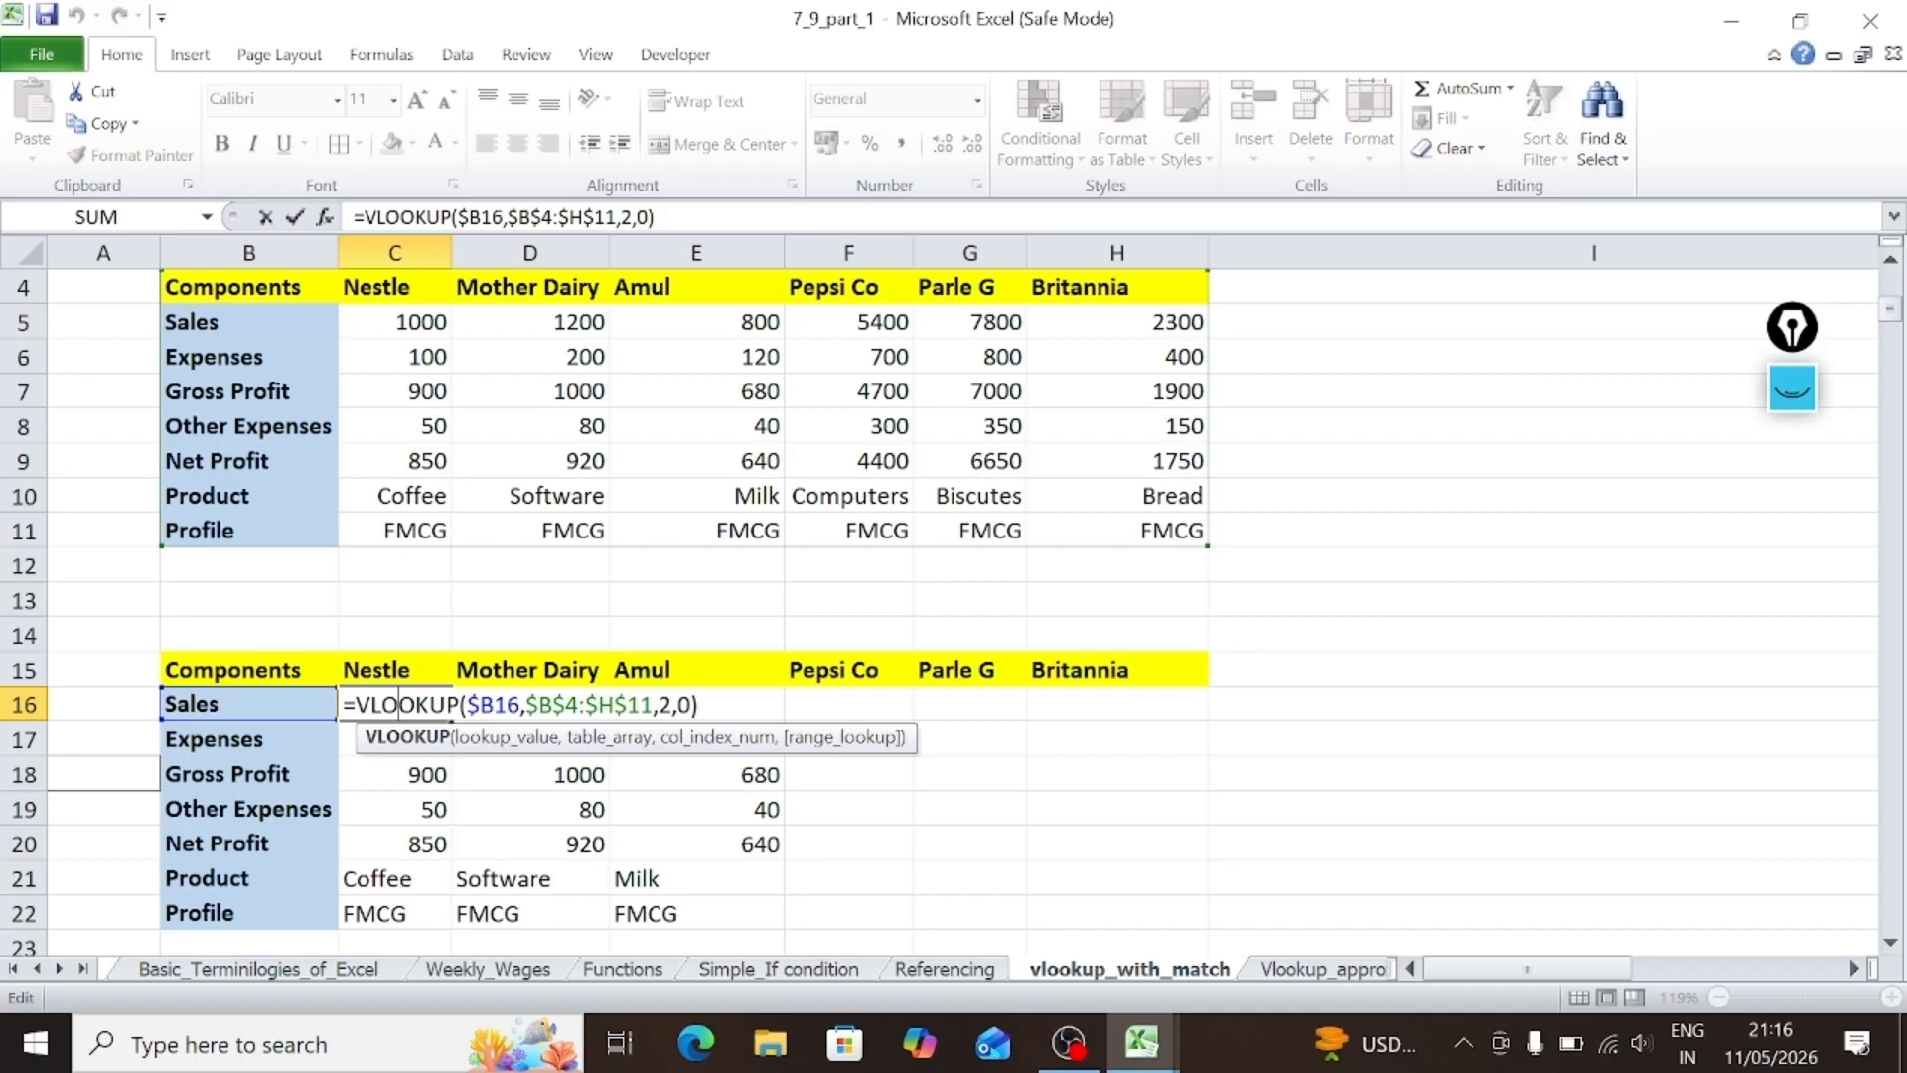
left_click(698, 706)
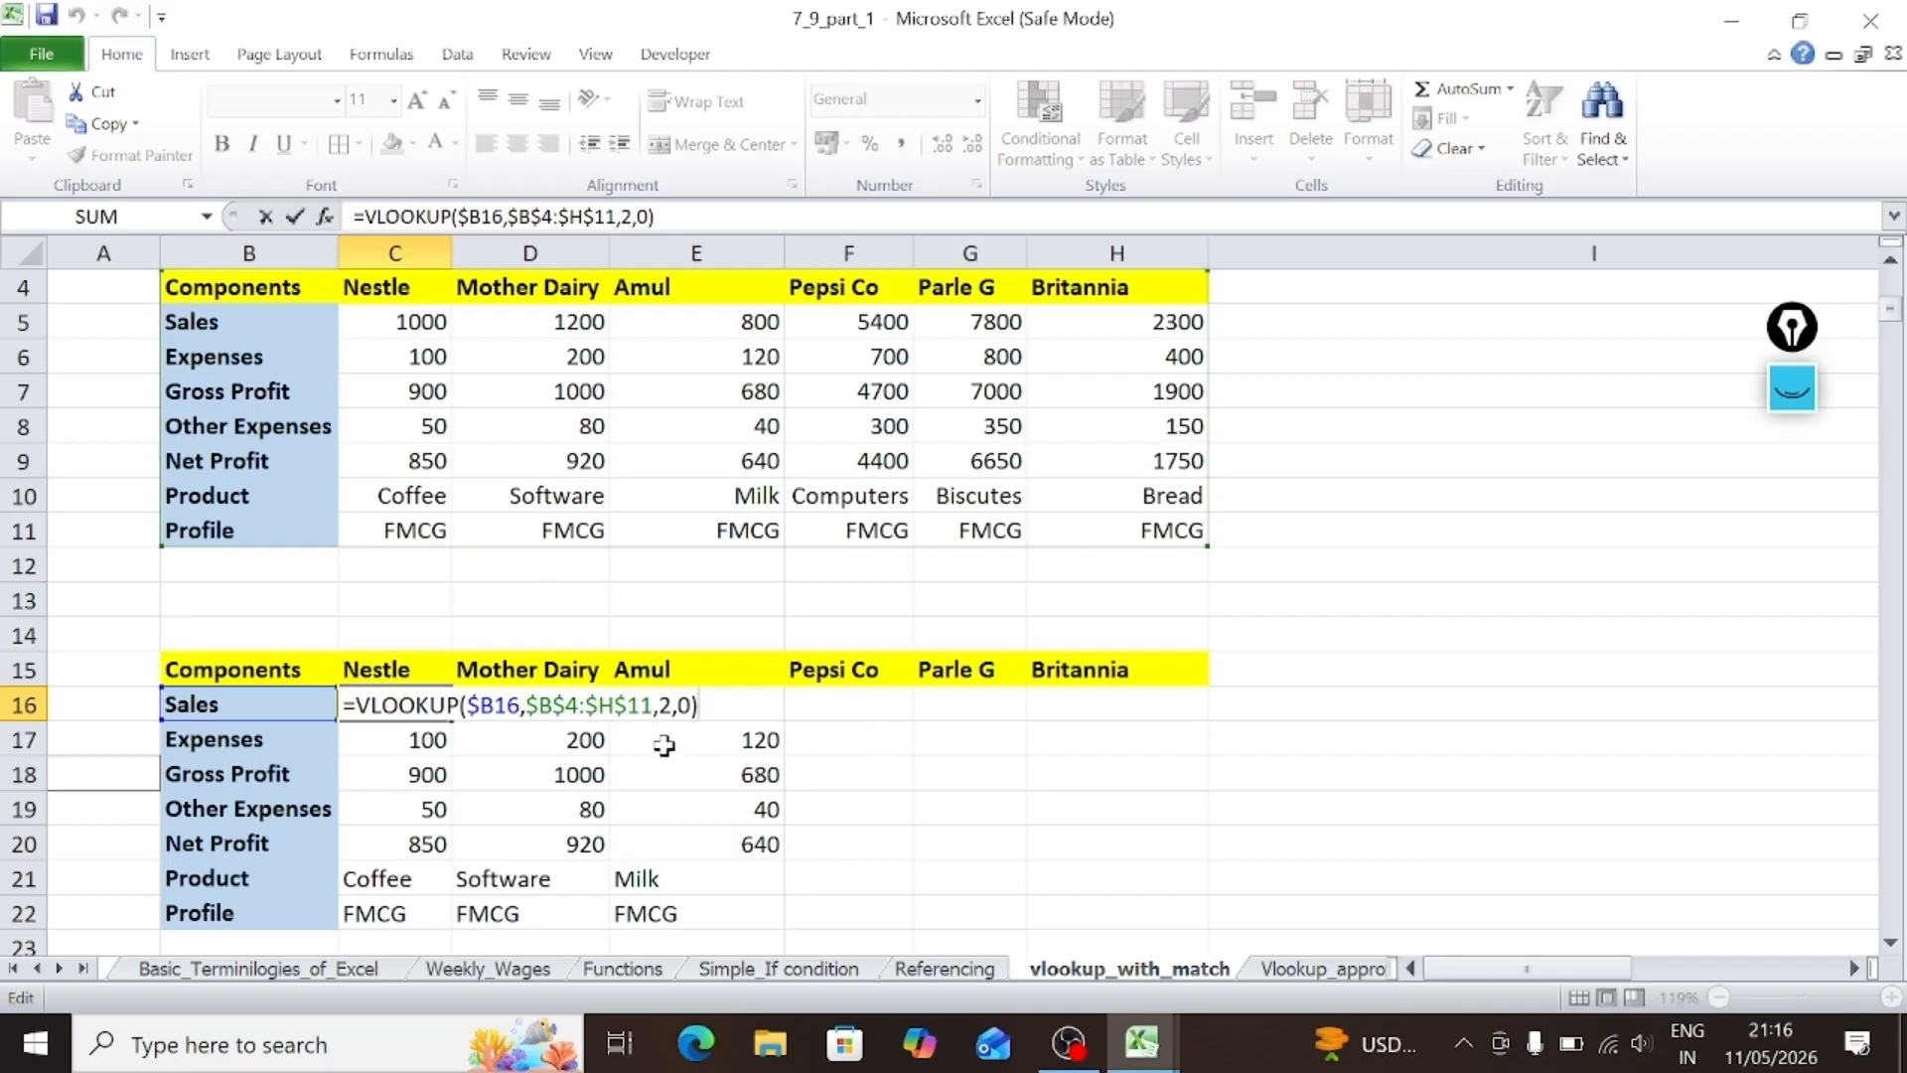
left_click(672, 704)
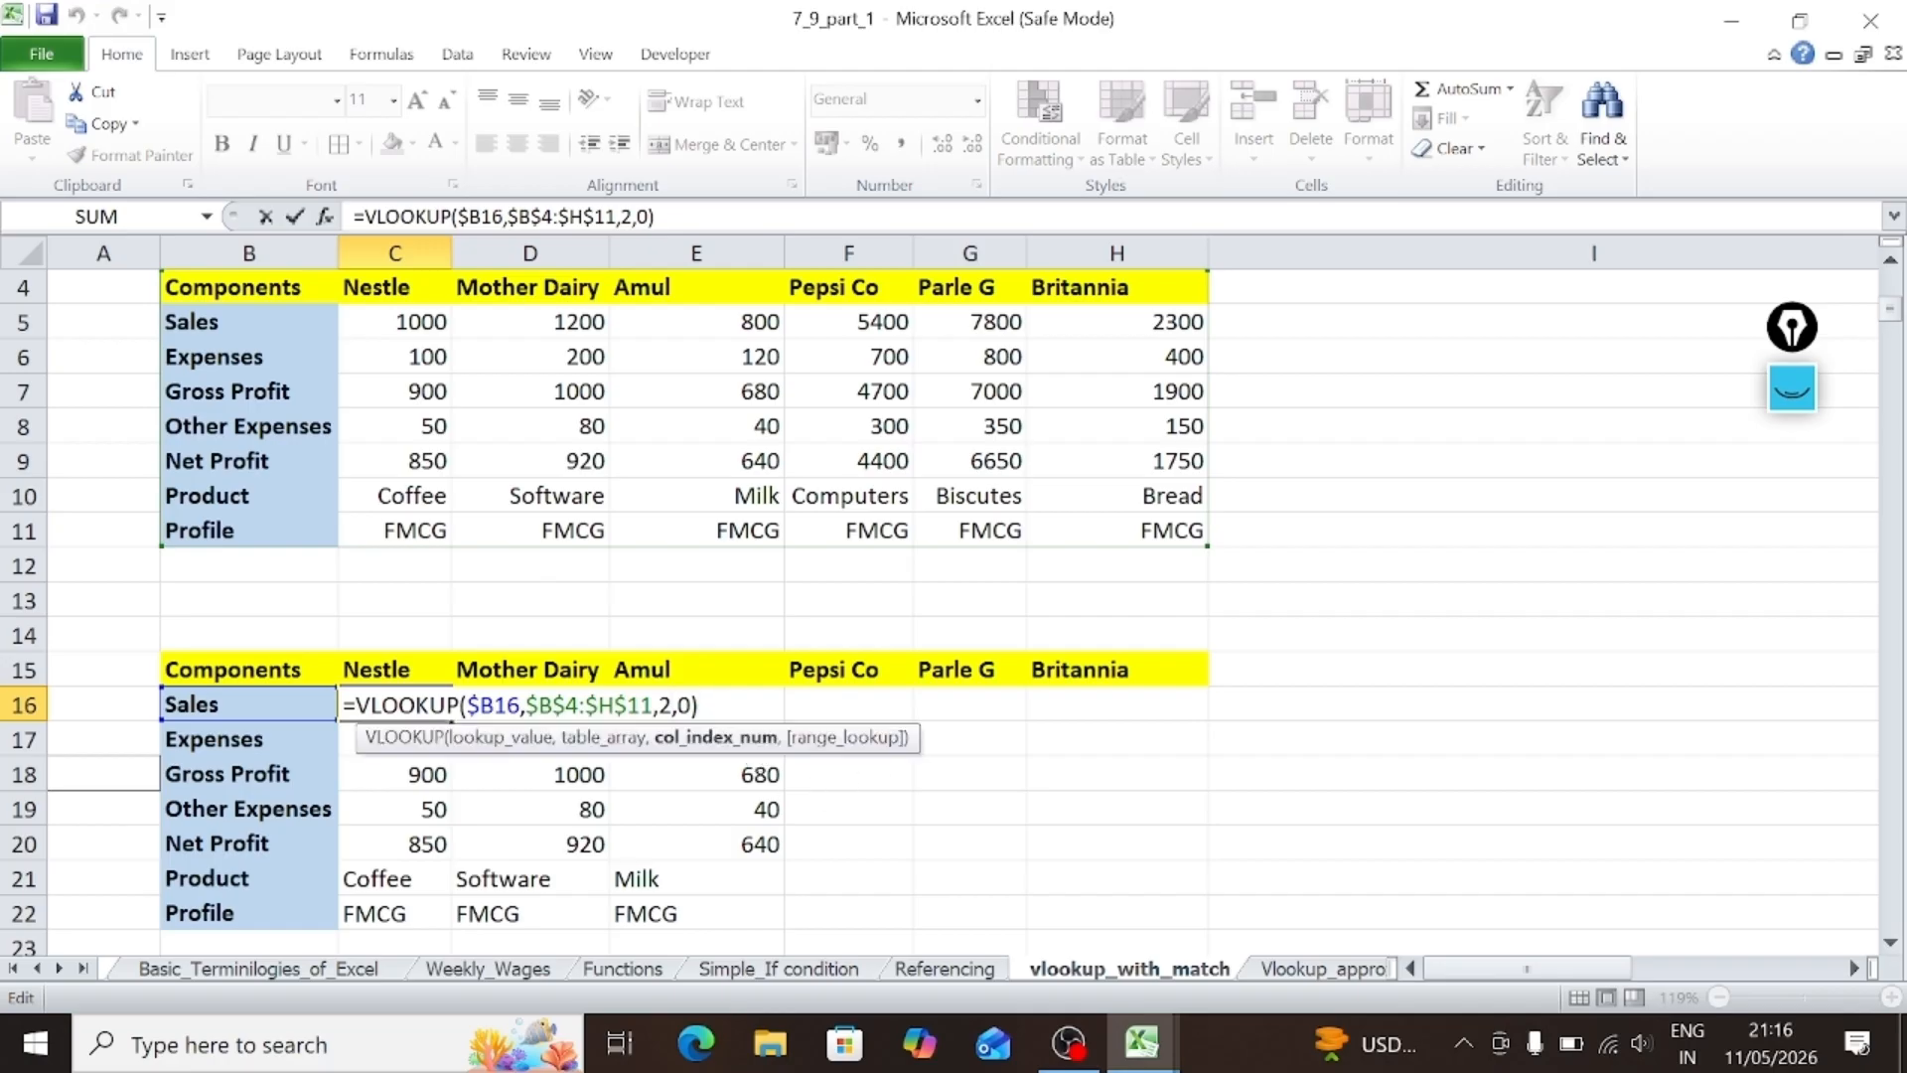
left_click(699, 705)
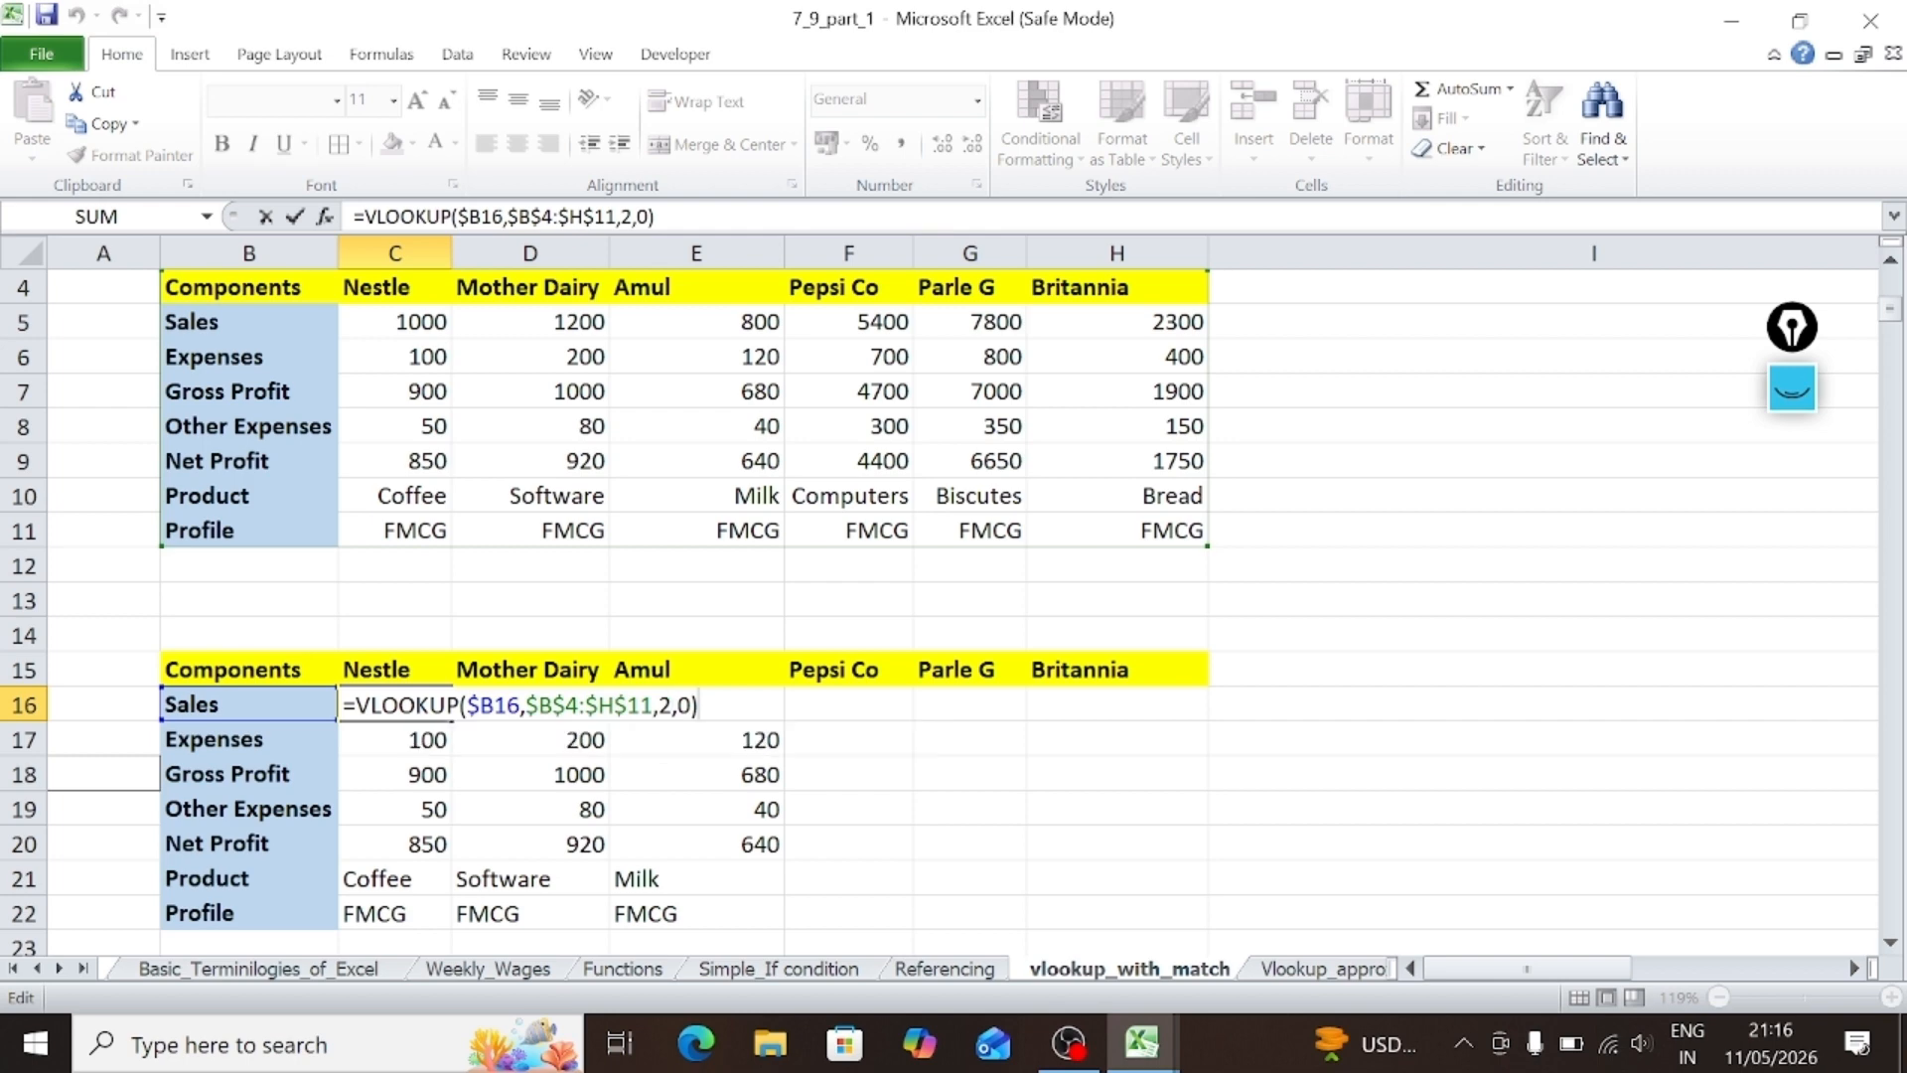
key("Return")
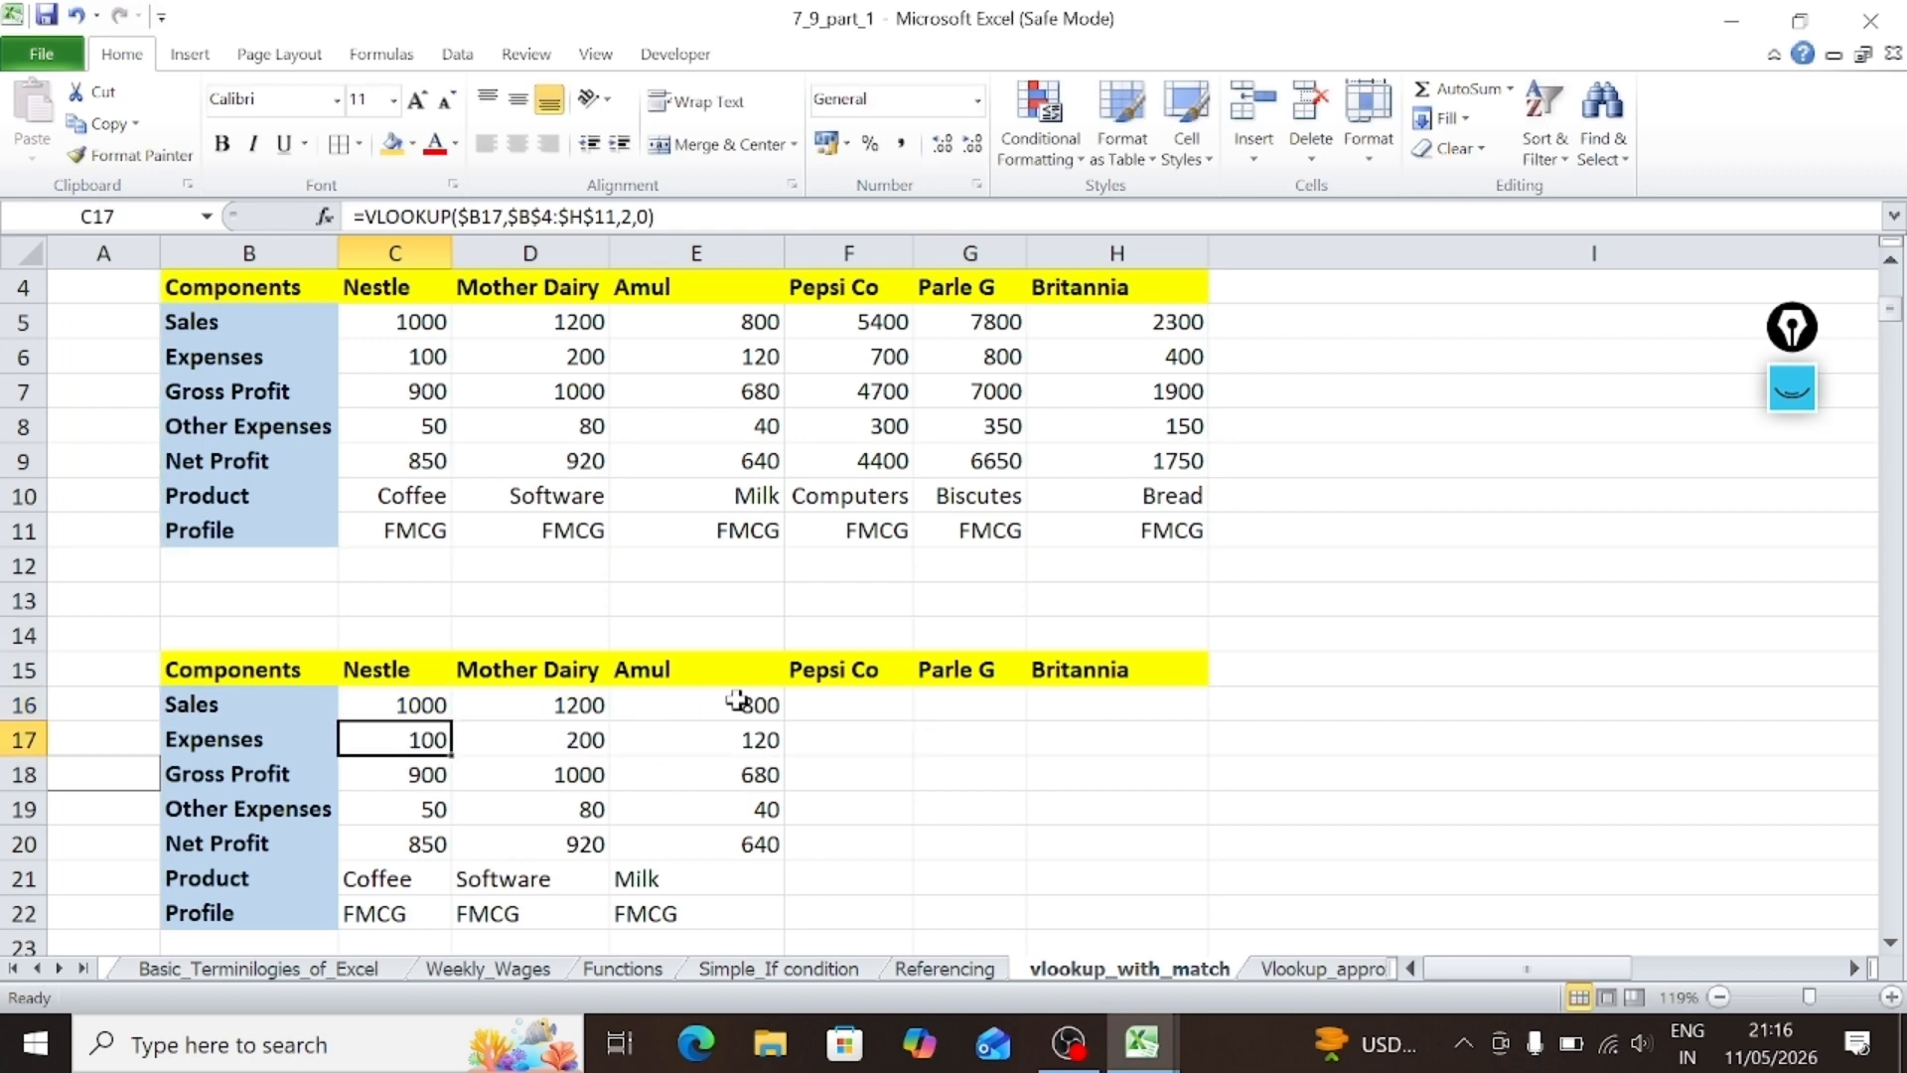
Step: Switch to the interview workbook and clear the name in J7 on Sheet11
key("alt+Tab")
key("alt+Tab")
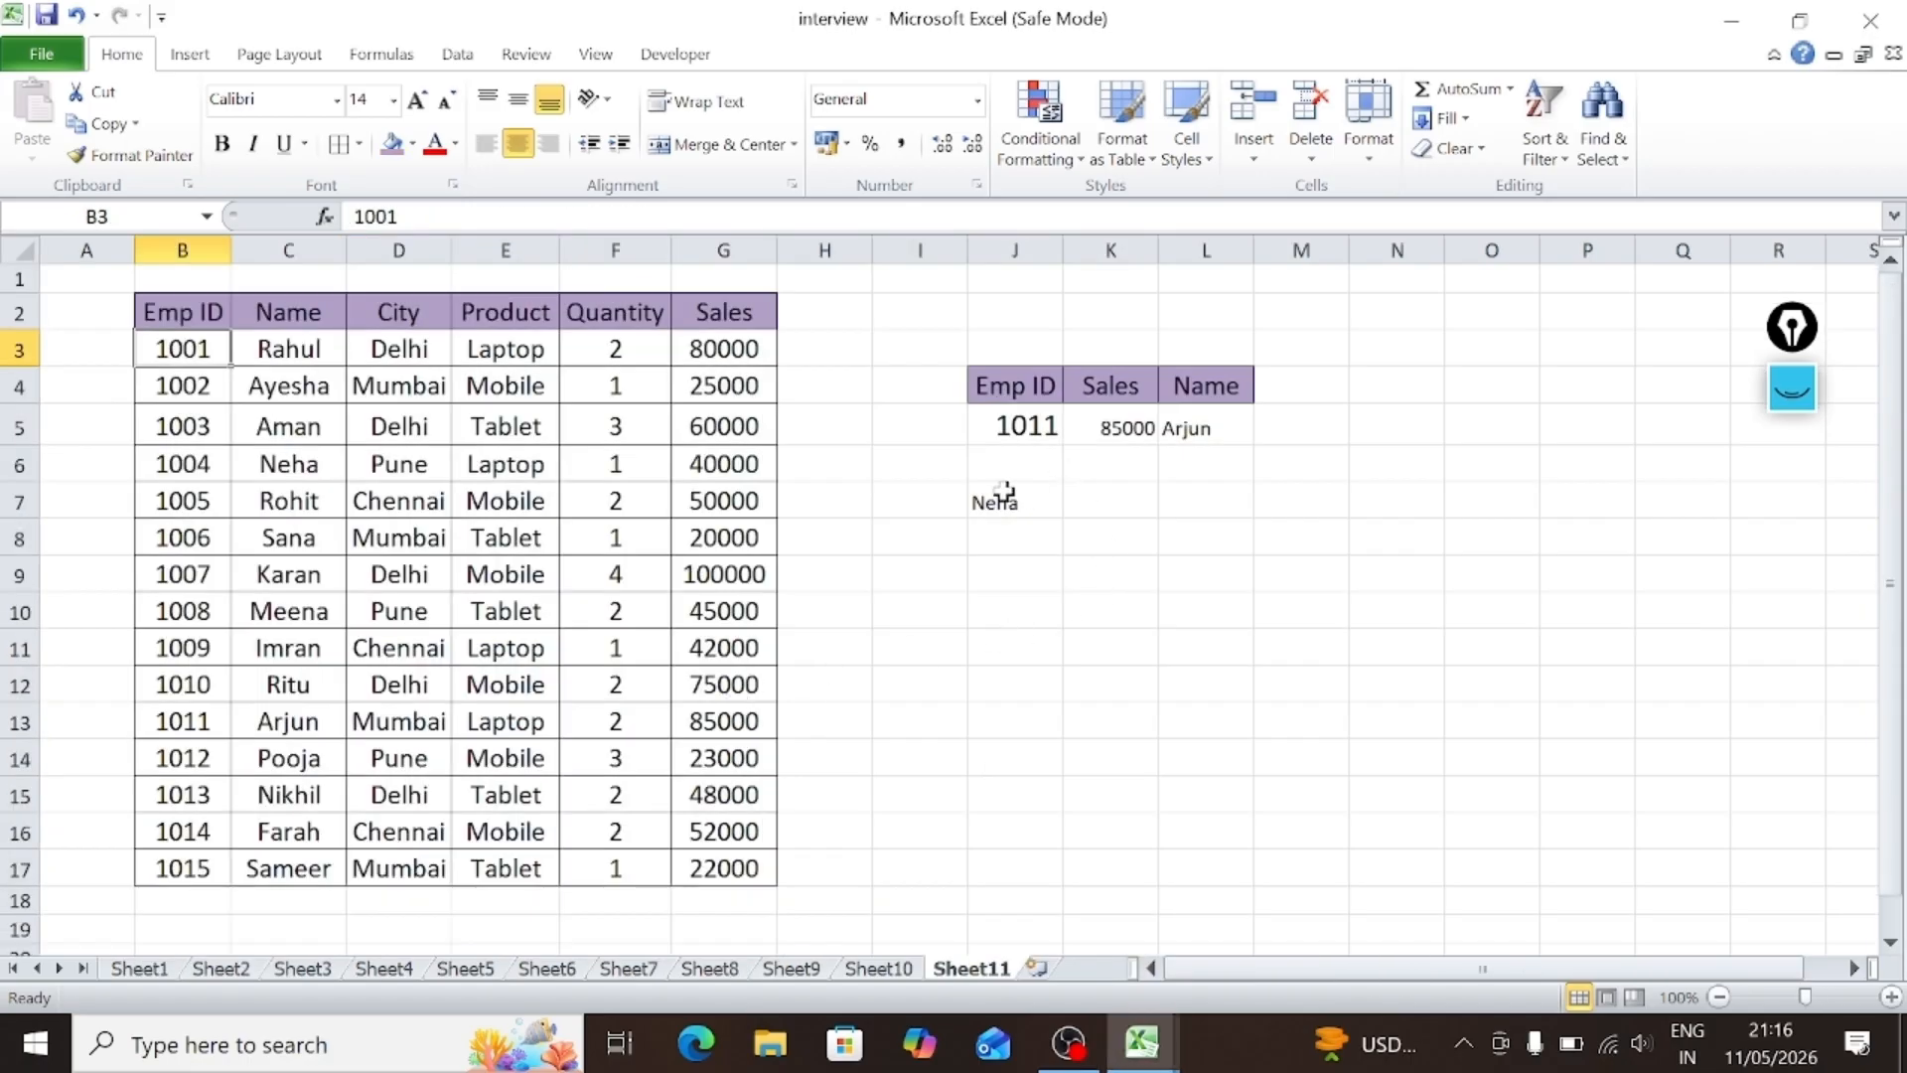
left_click(1005, 502)
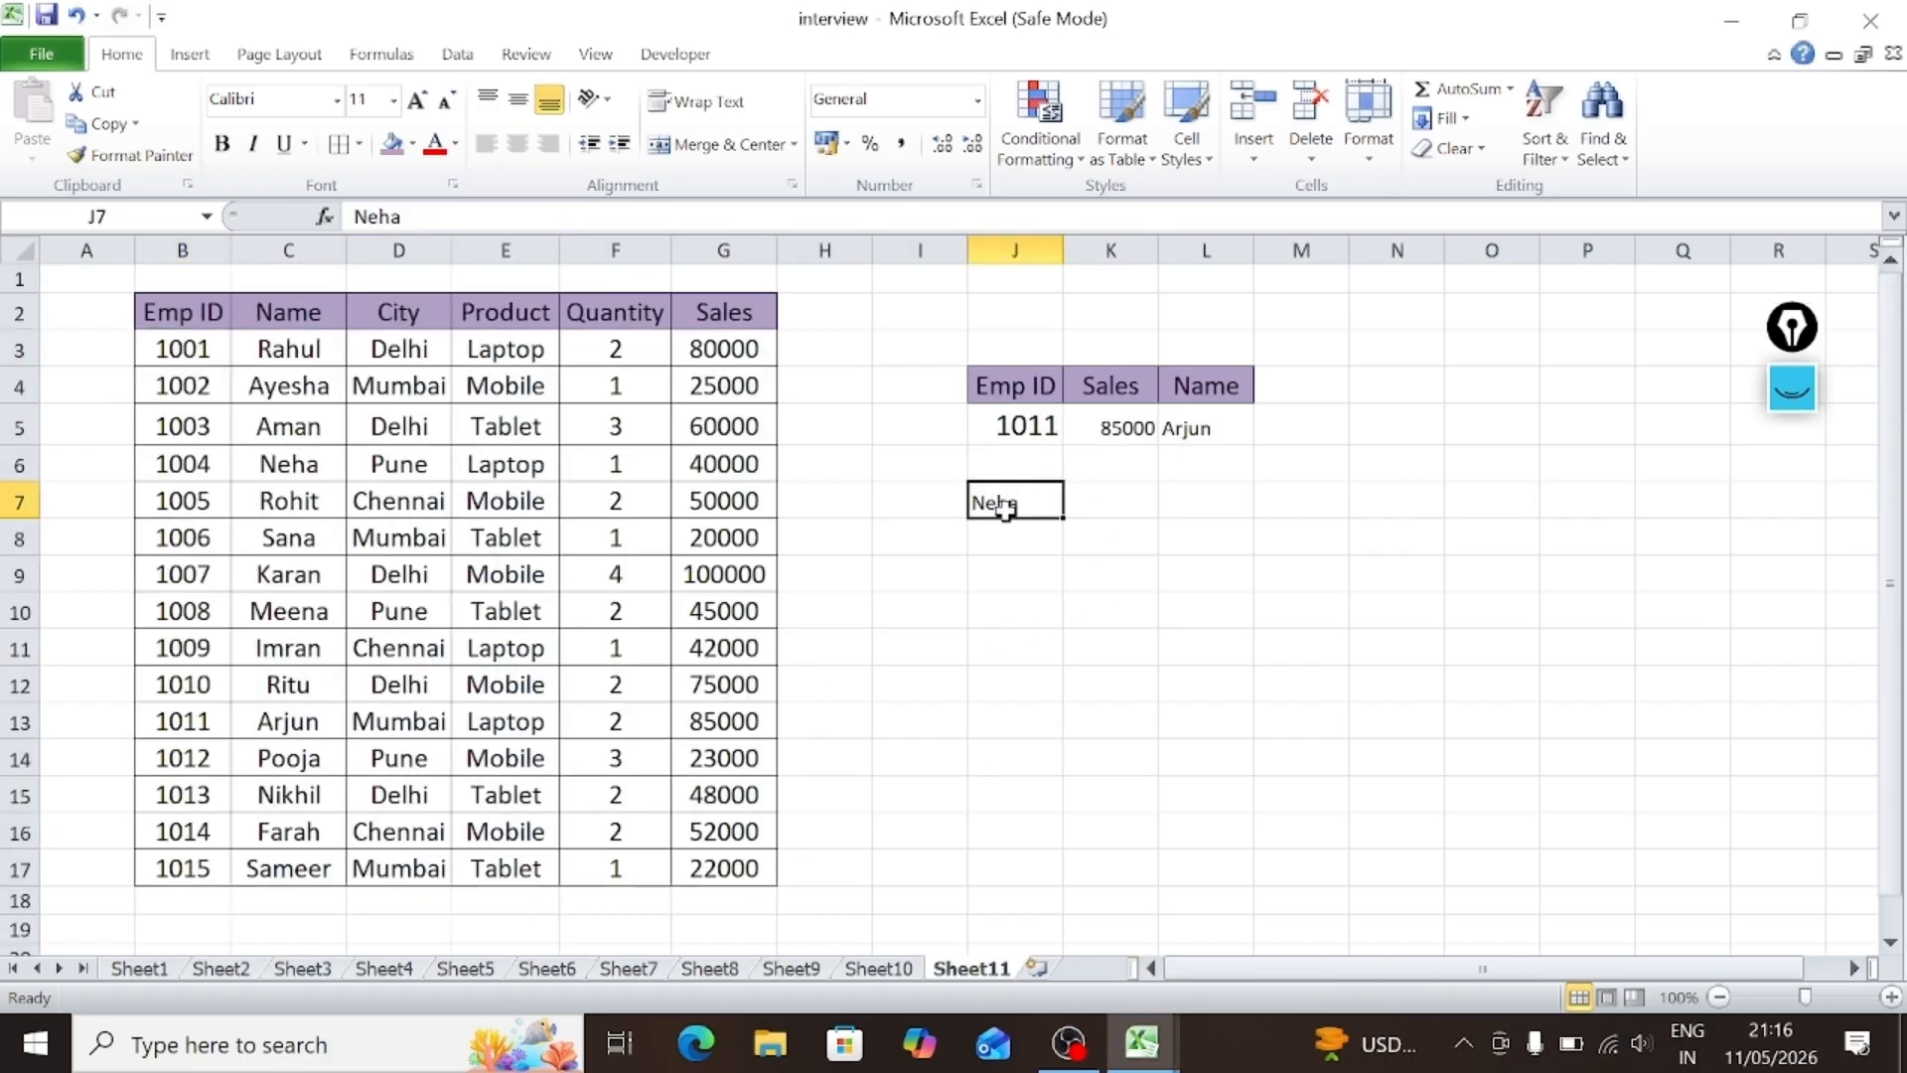
key("Delete")
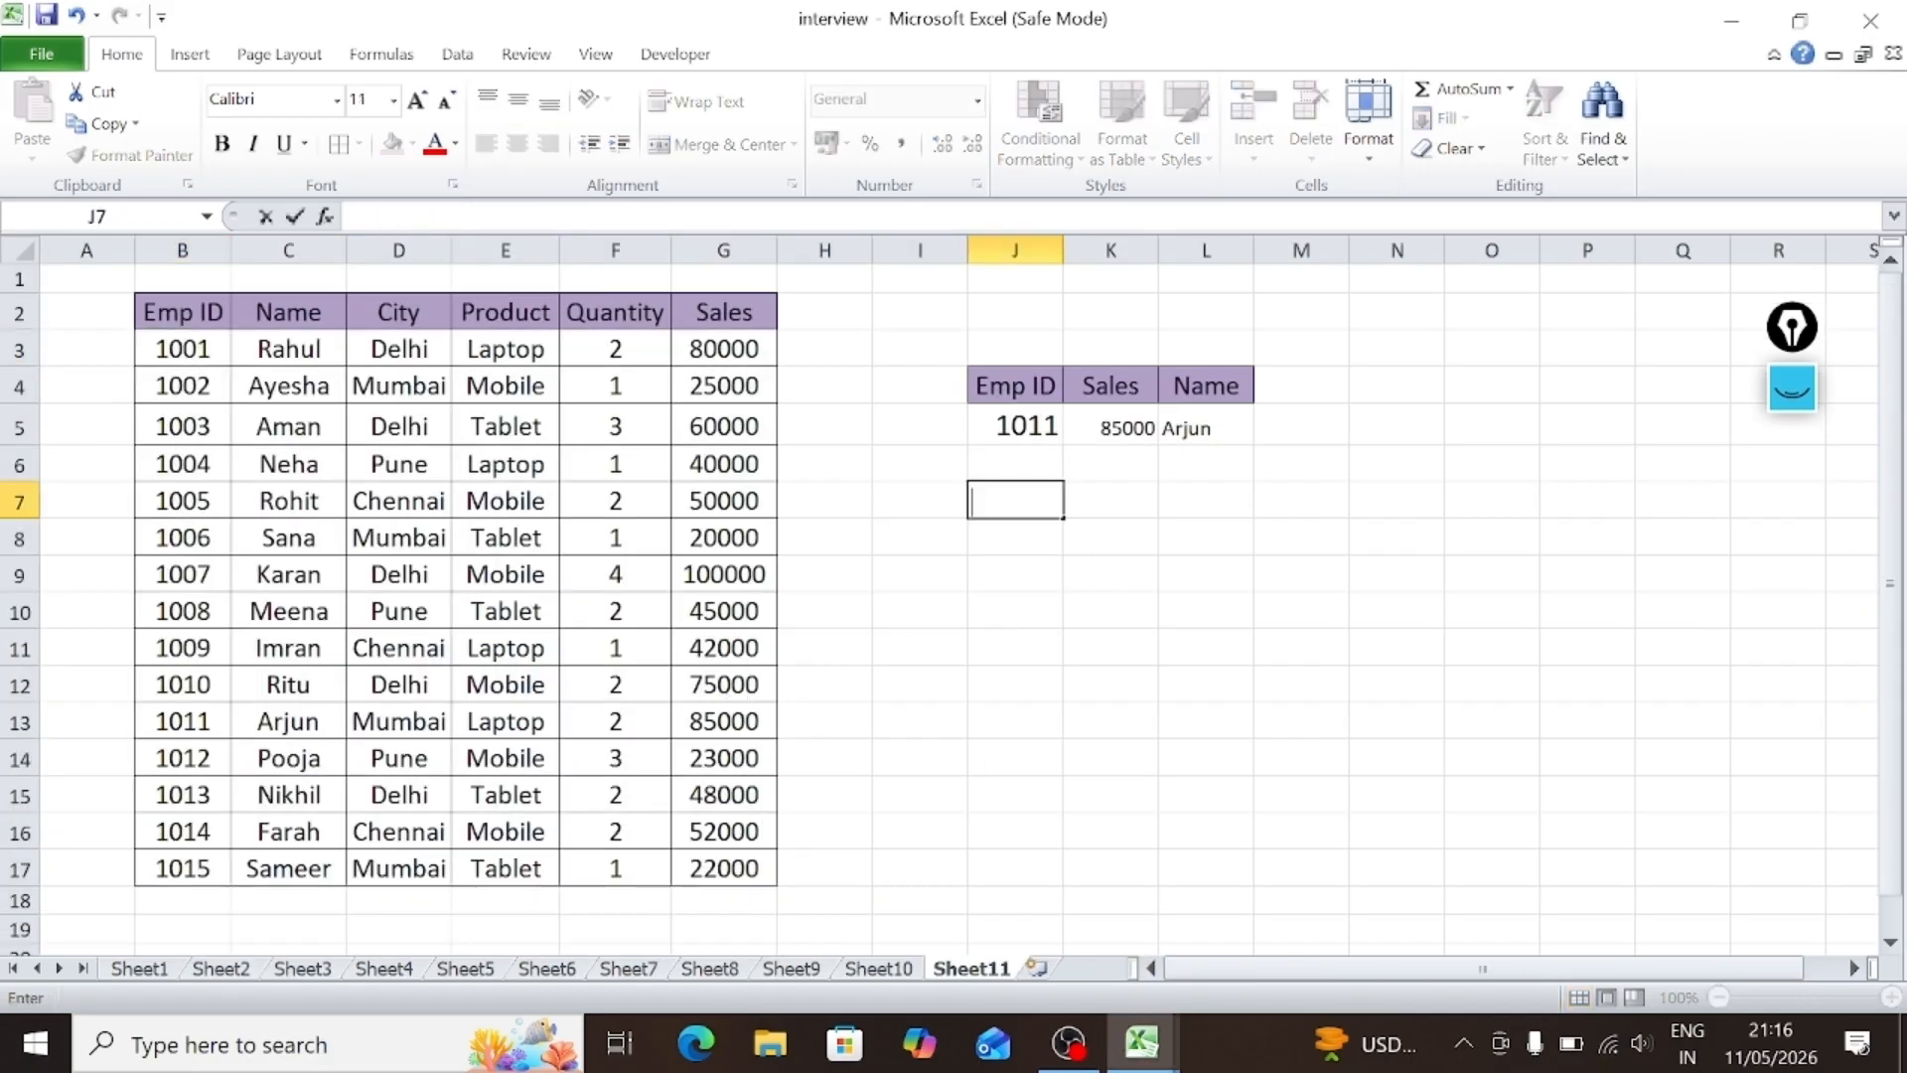
Step: Enter =MATCH(K4,B2:G2,0) in K7 to find the position of the Sales header in the employee table
left_click(1129, 505)
type("=")
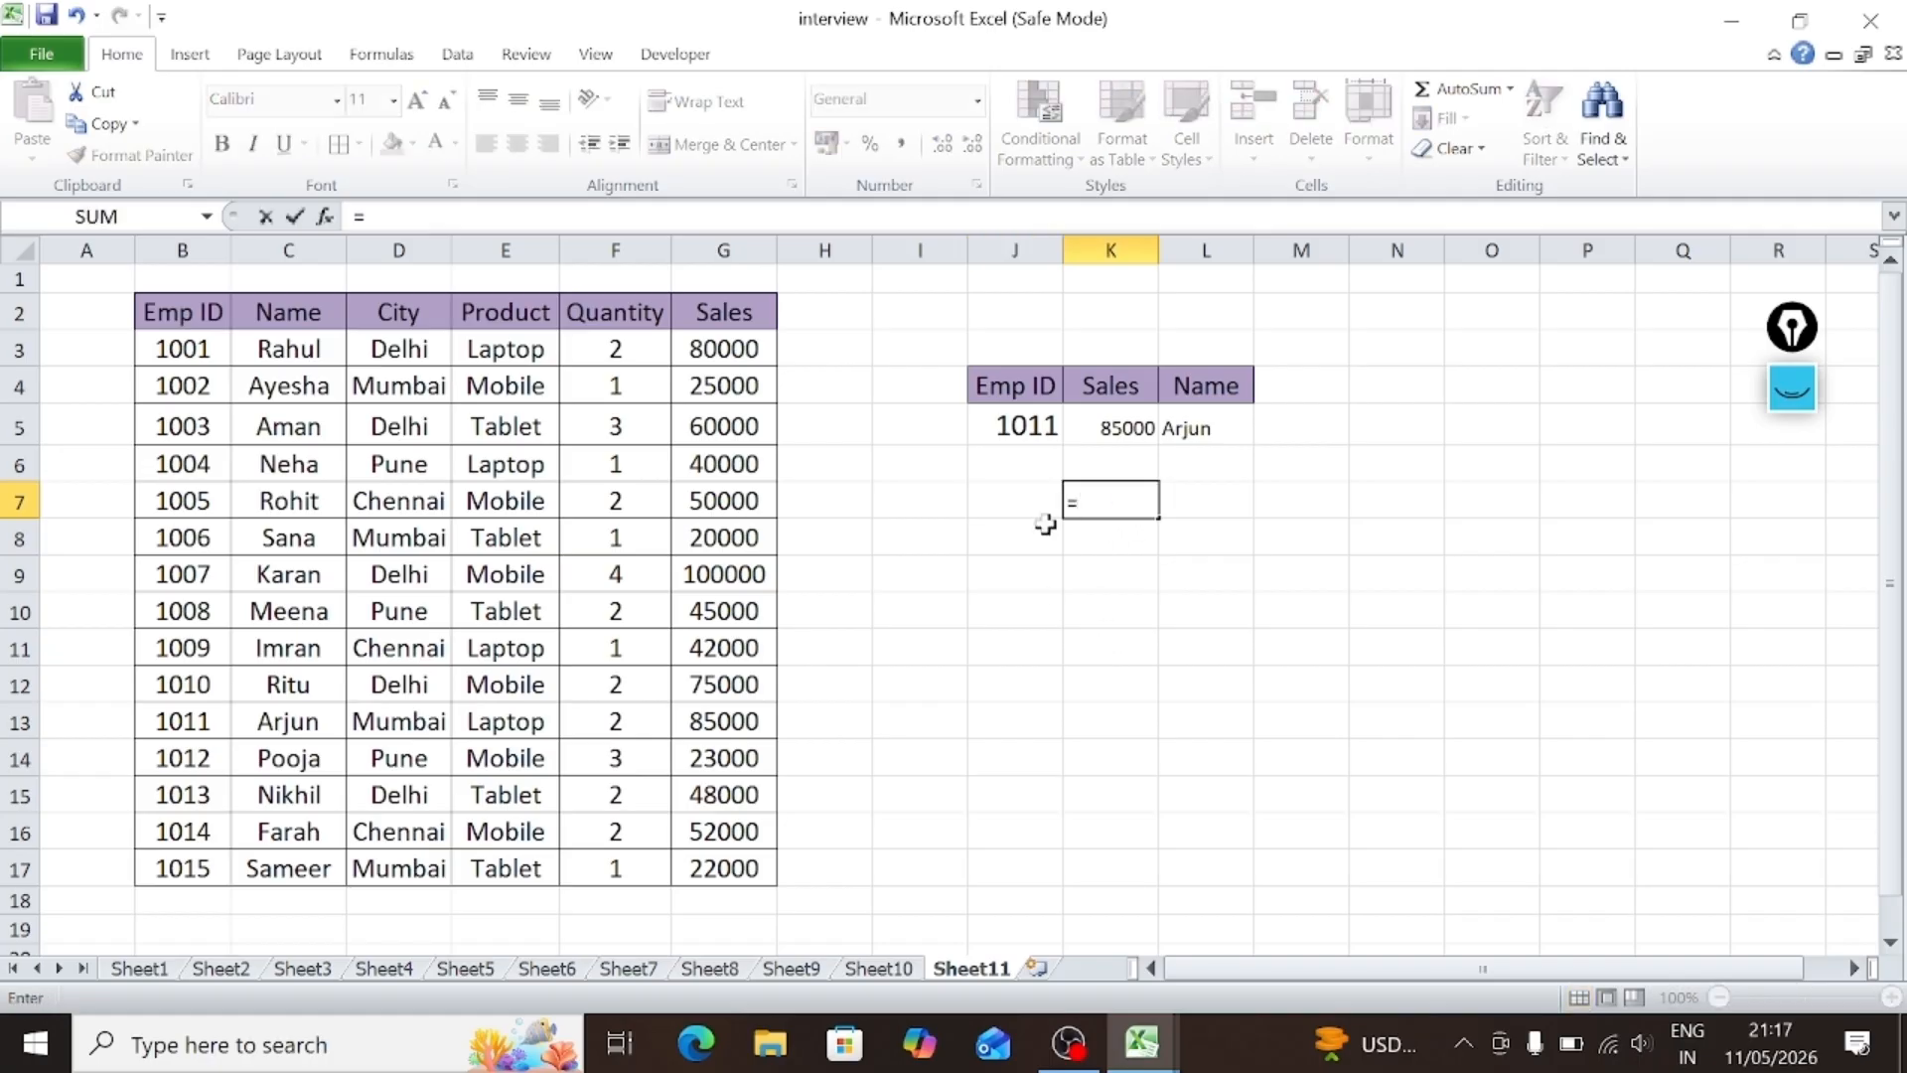
type("matc")
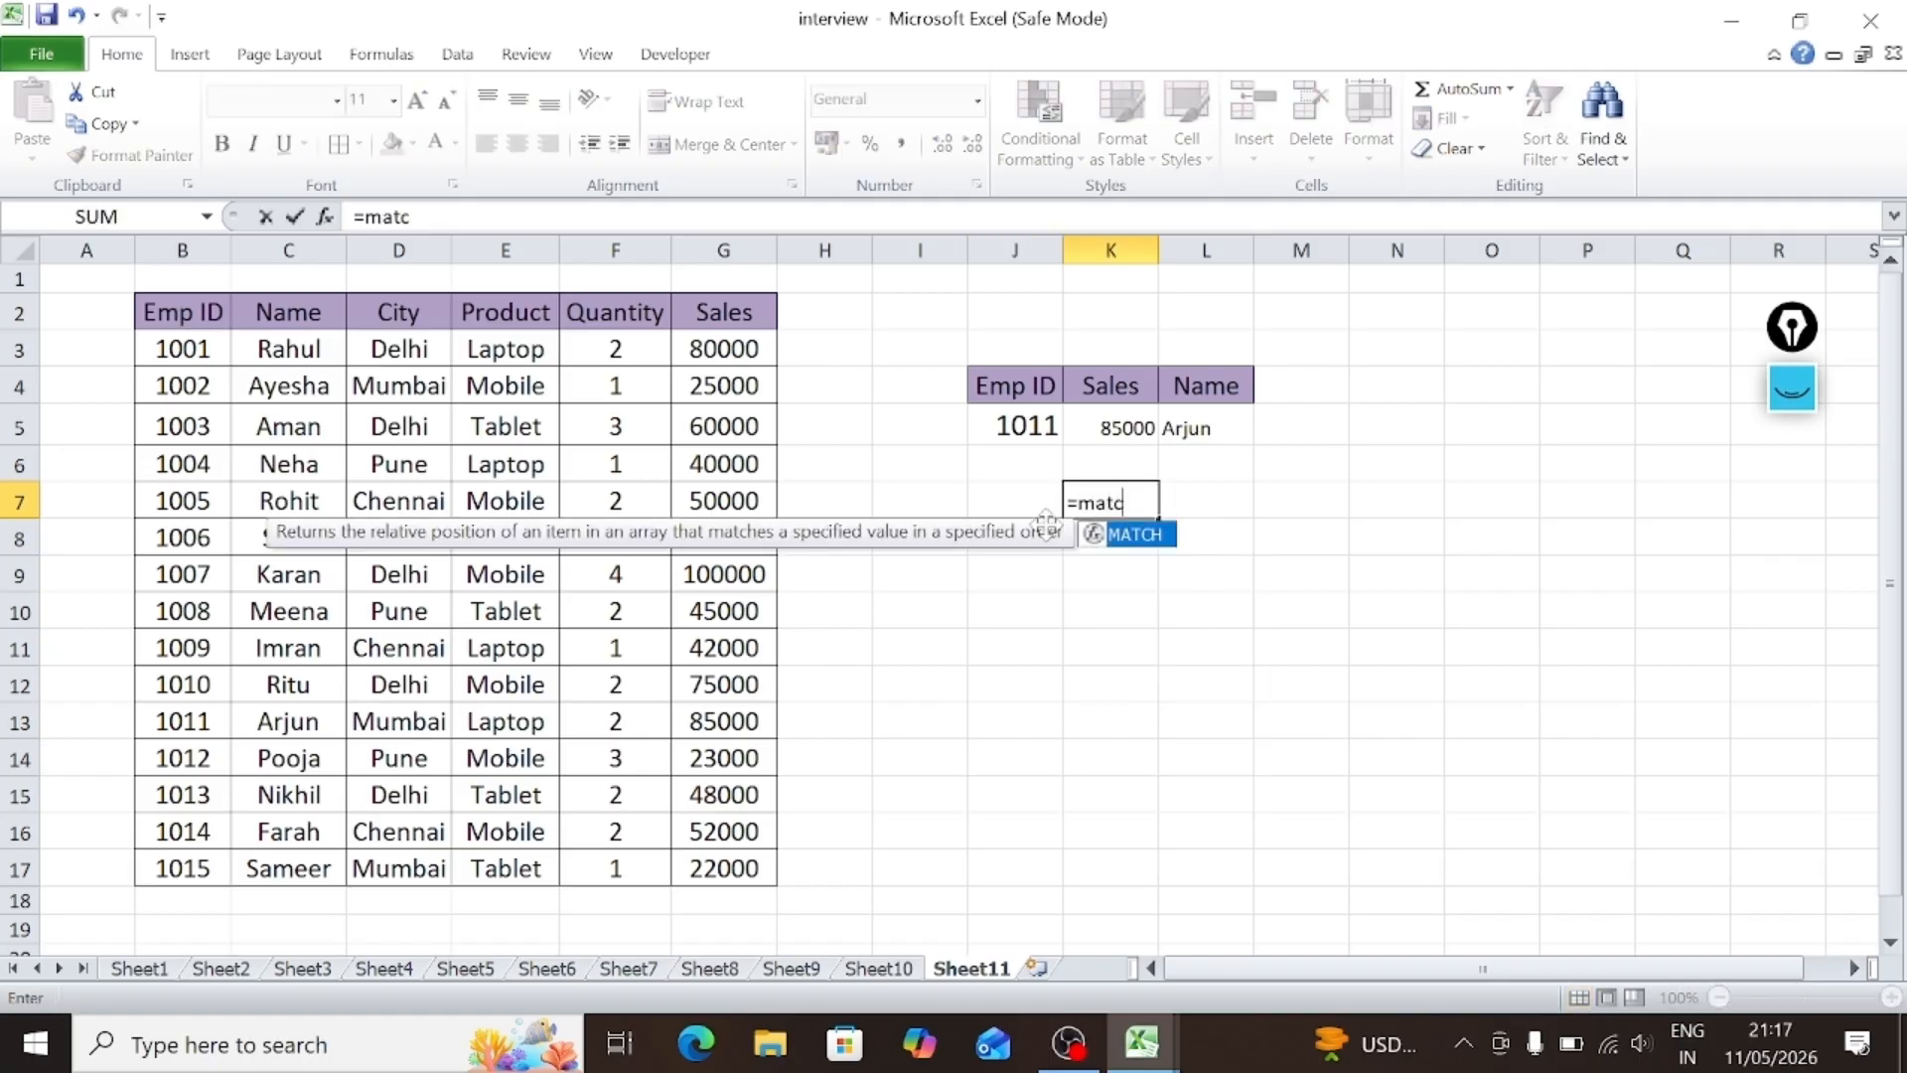
type("h(")
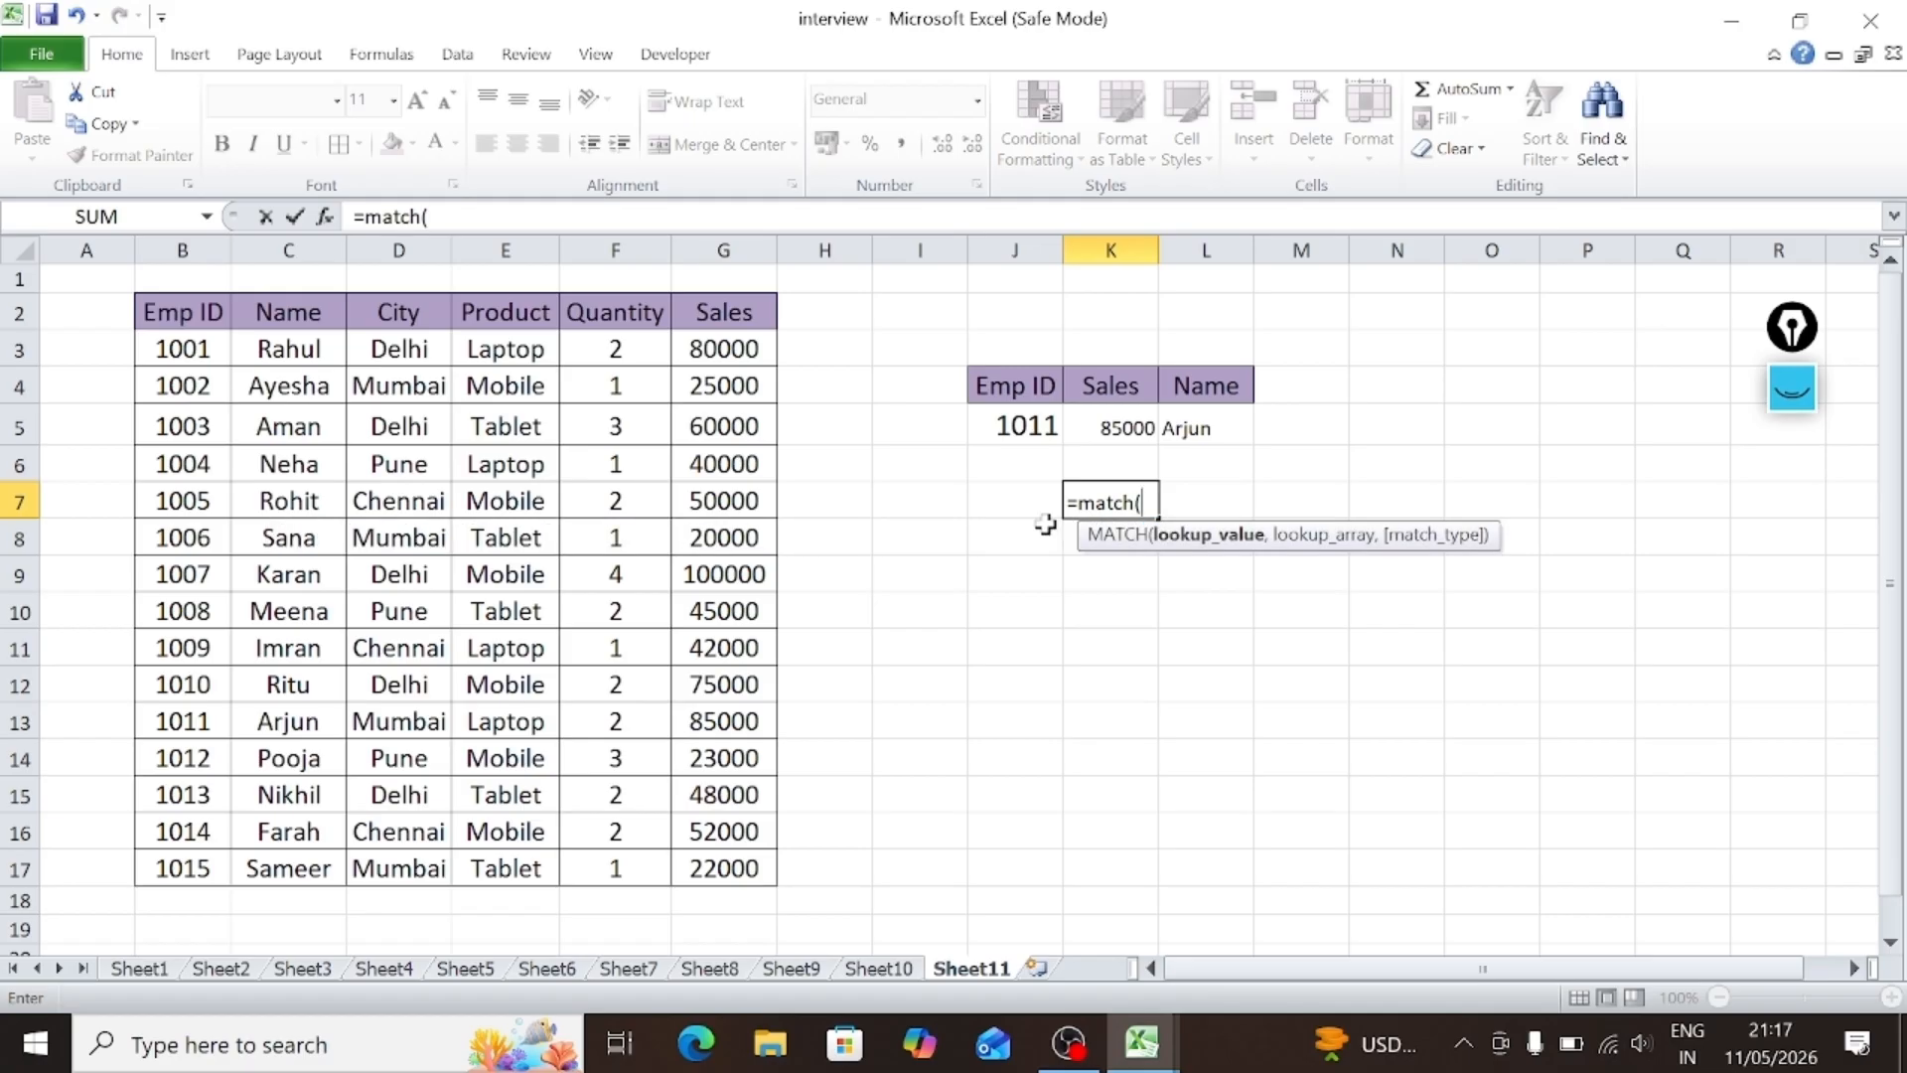
left_click(1105, 389)
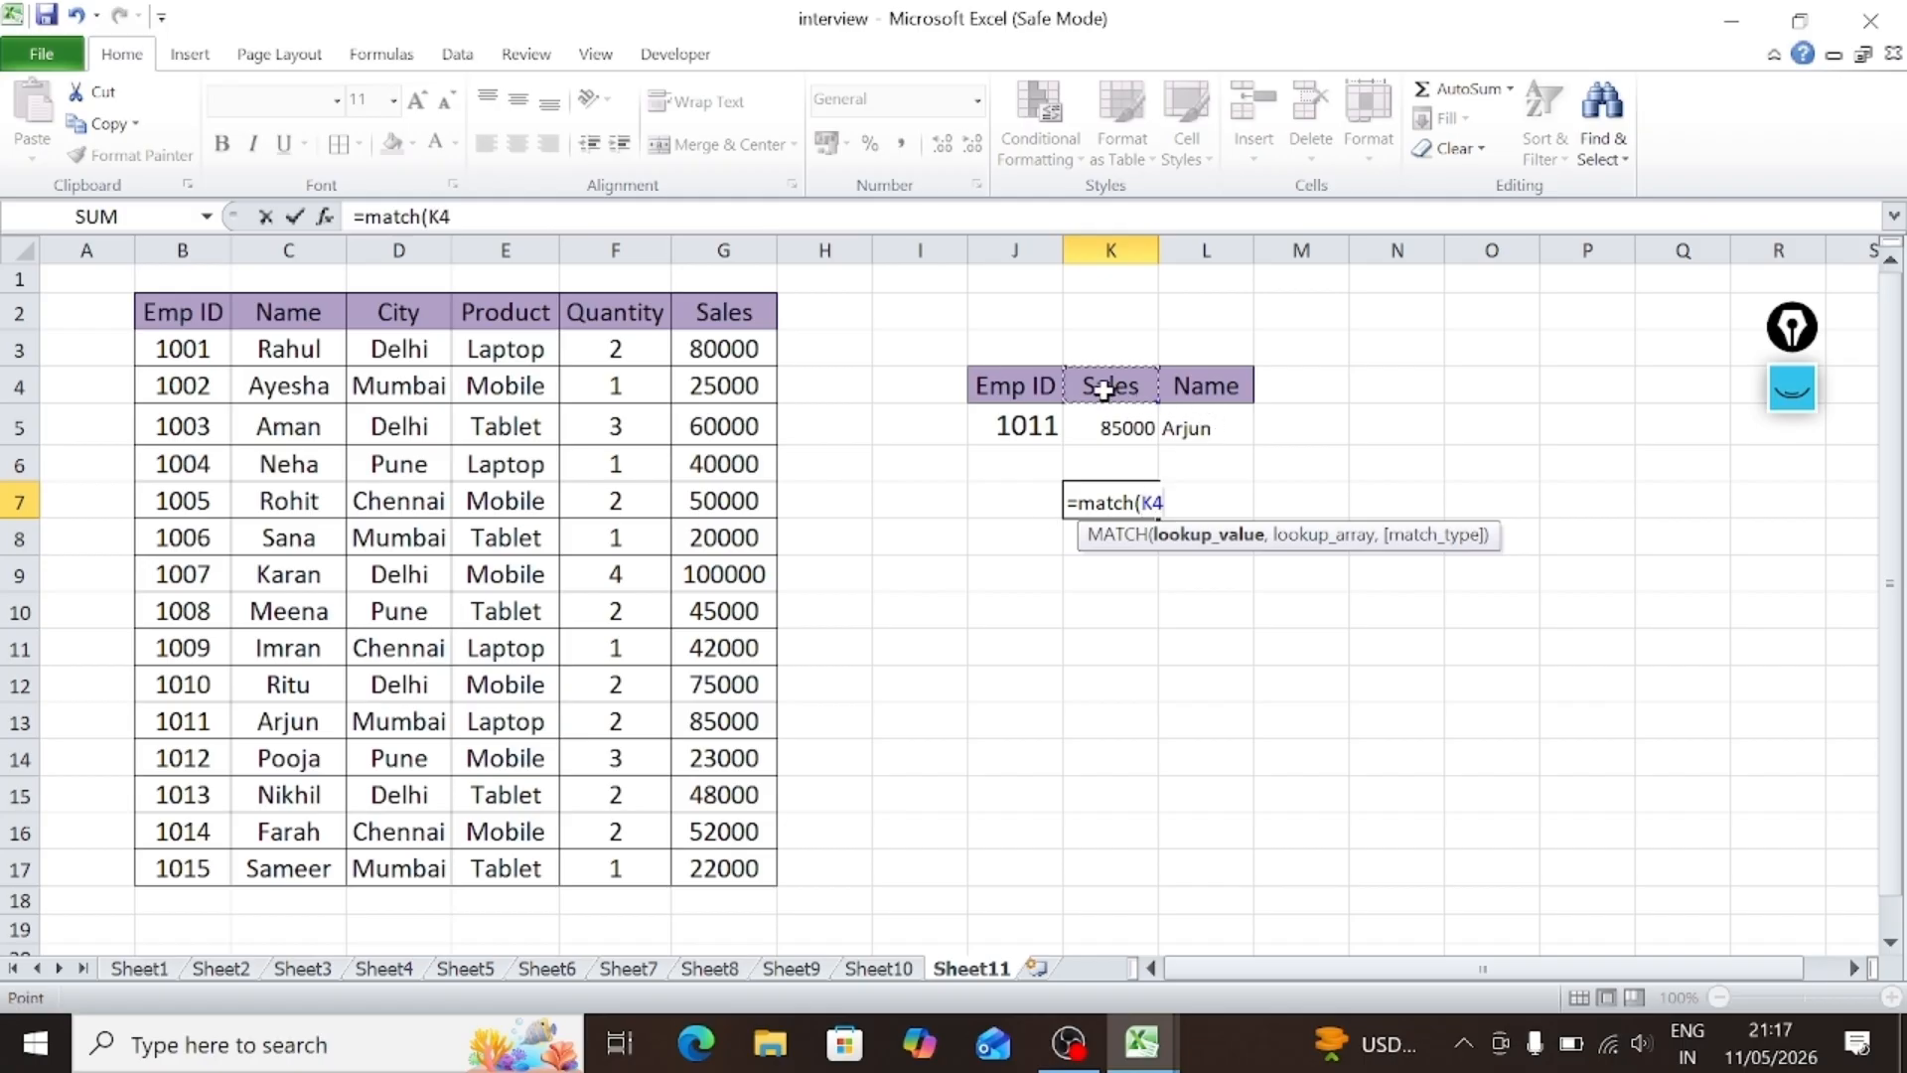
type(",")
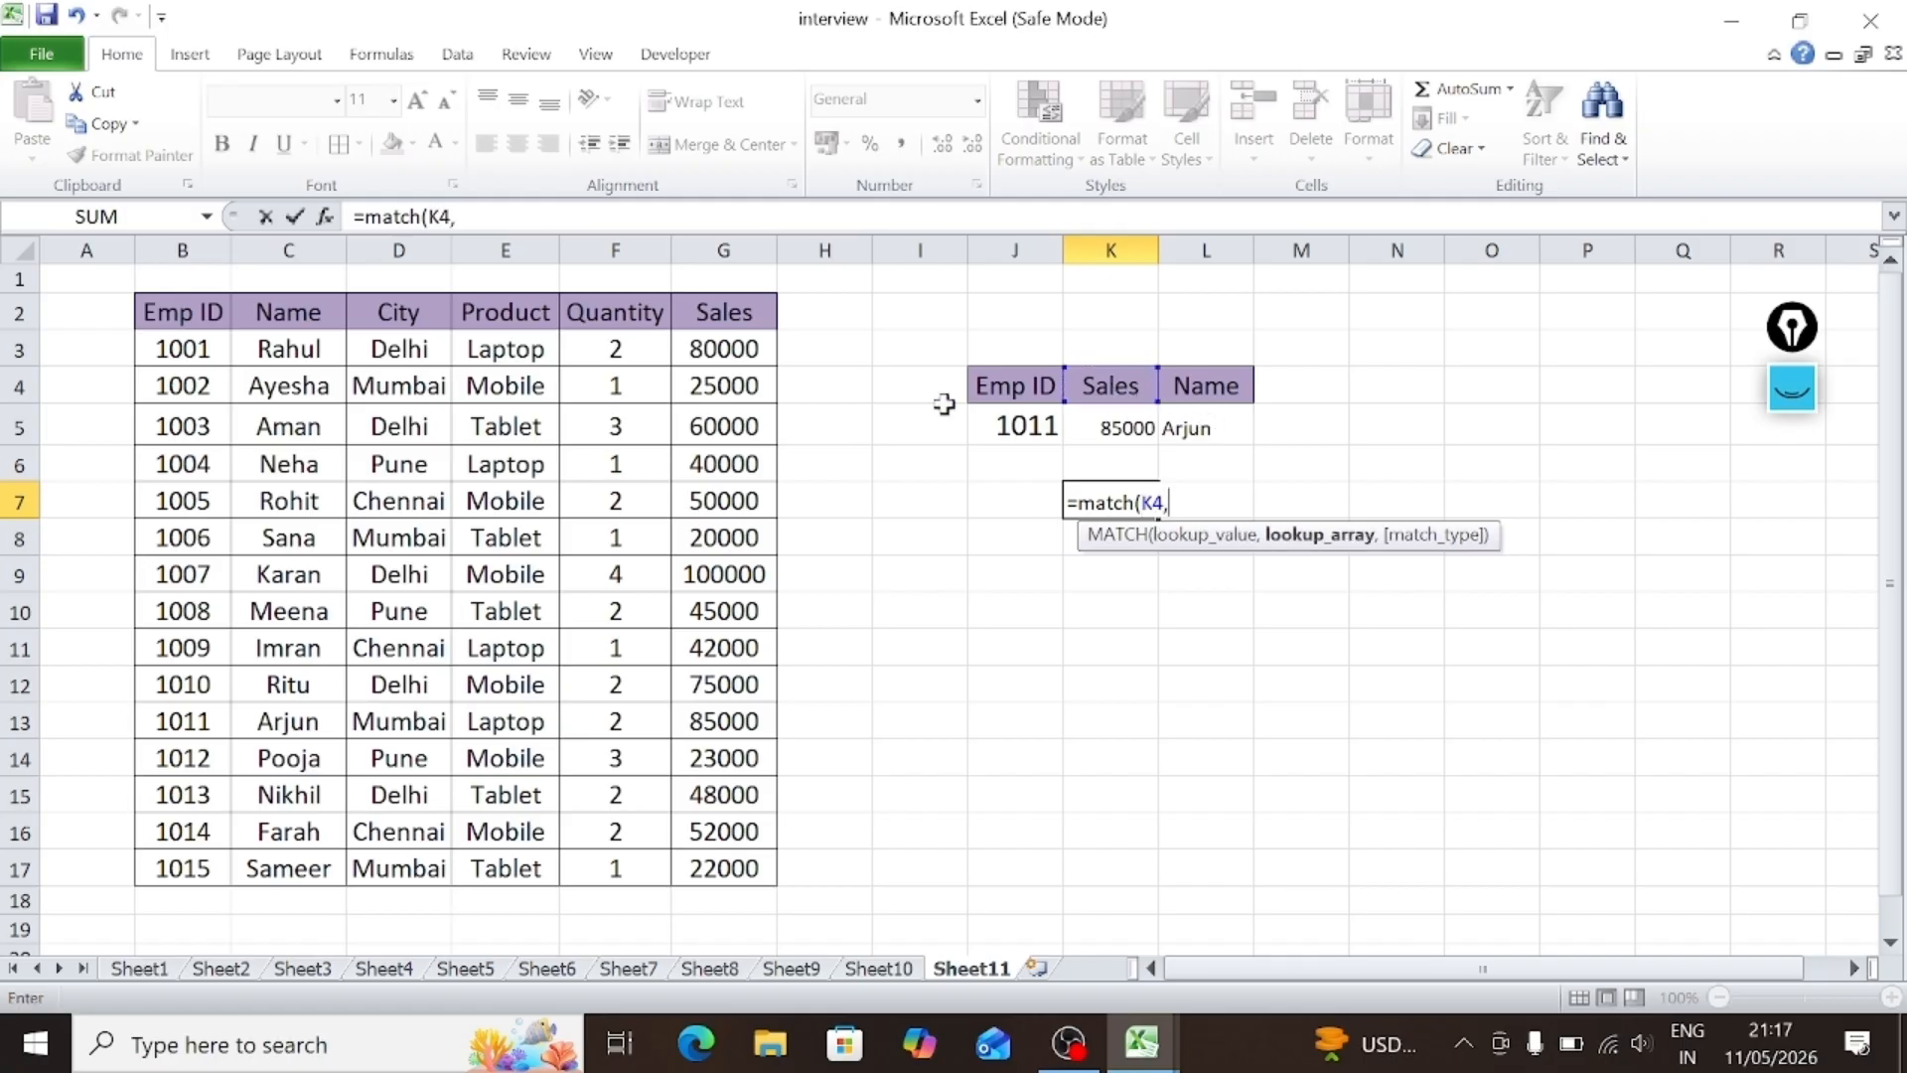
left_click_drag(182, 314, 717, 338)
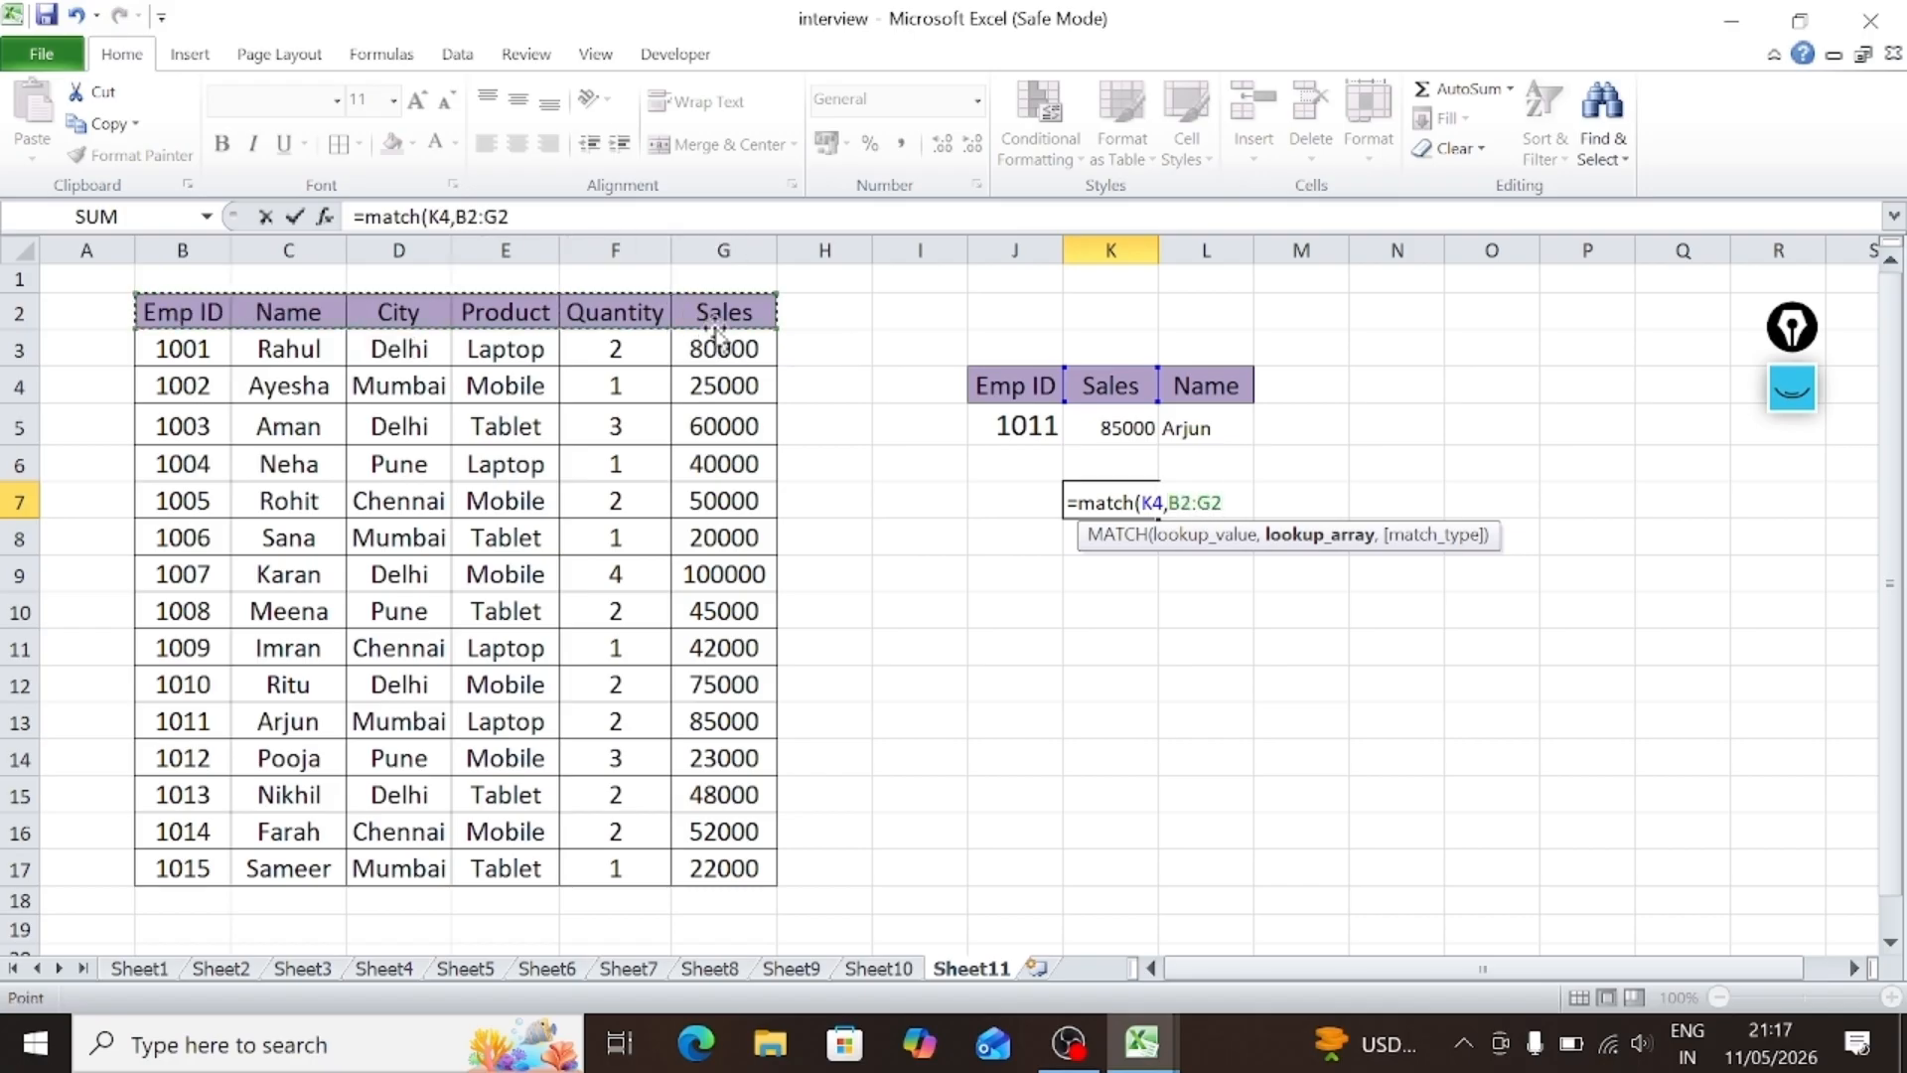
type(",")
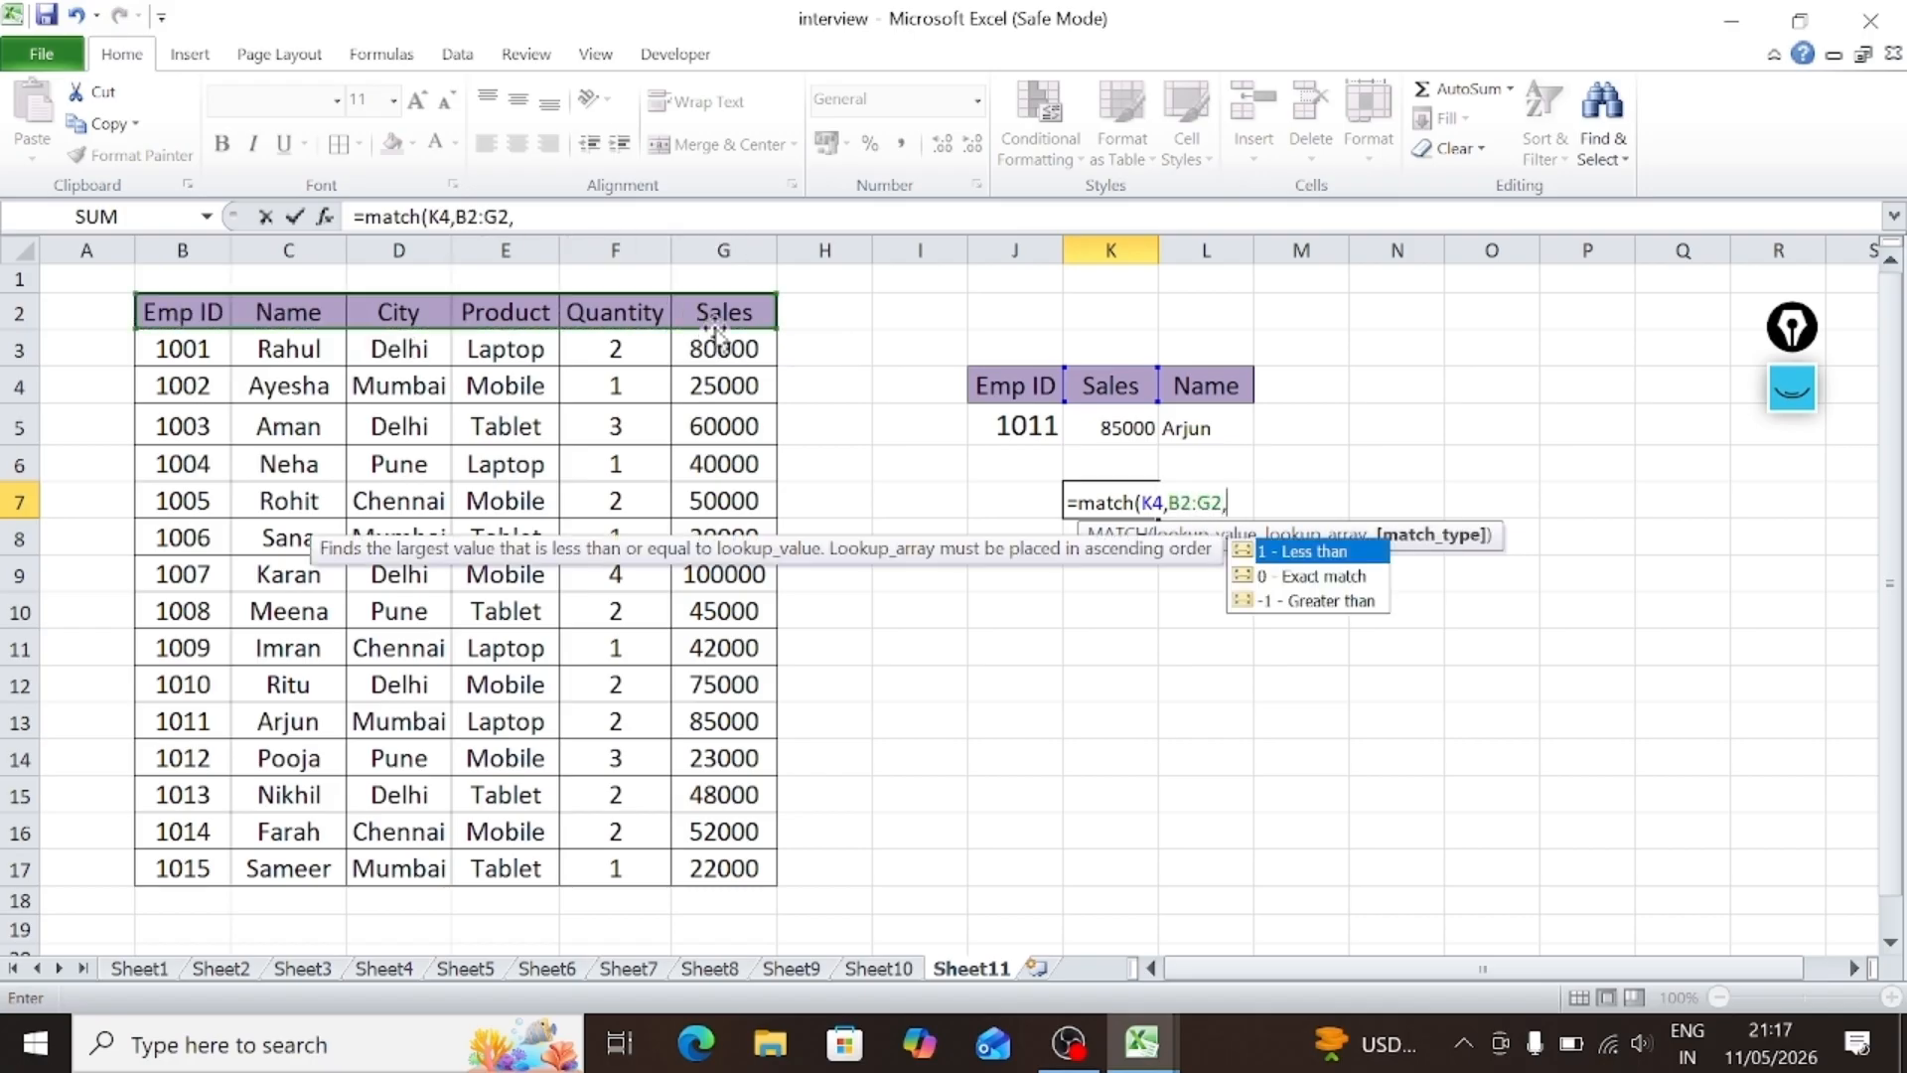
type("0)")
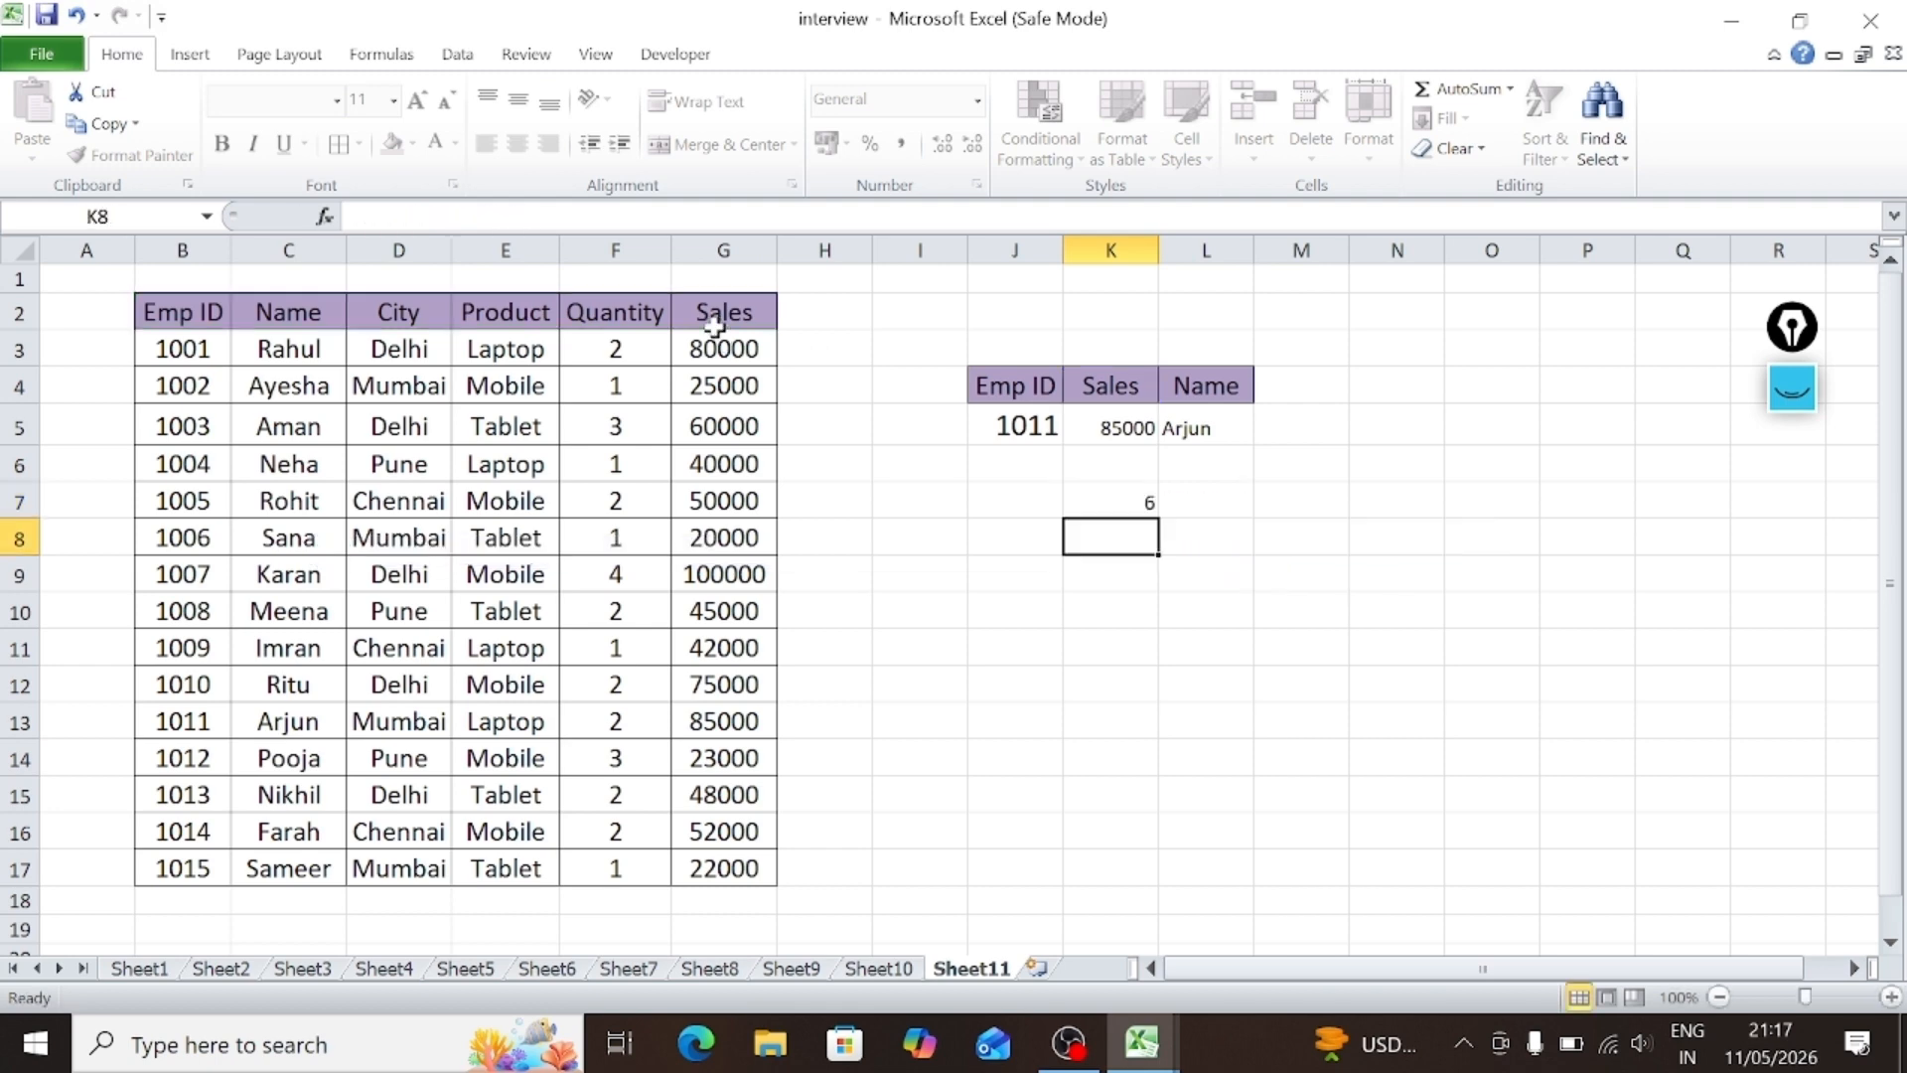
key("Return")
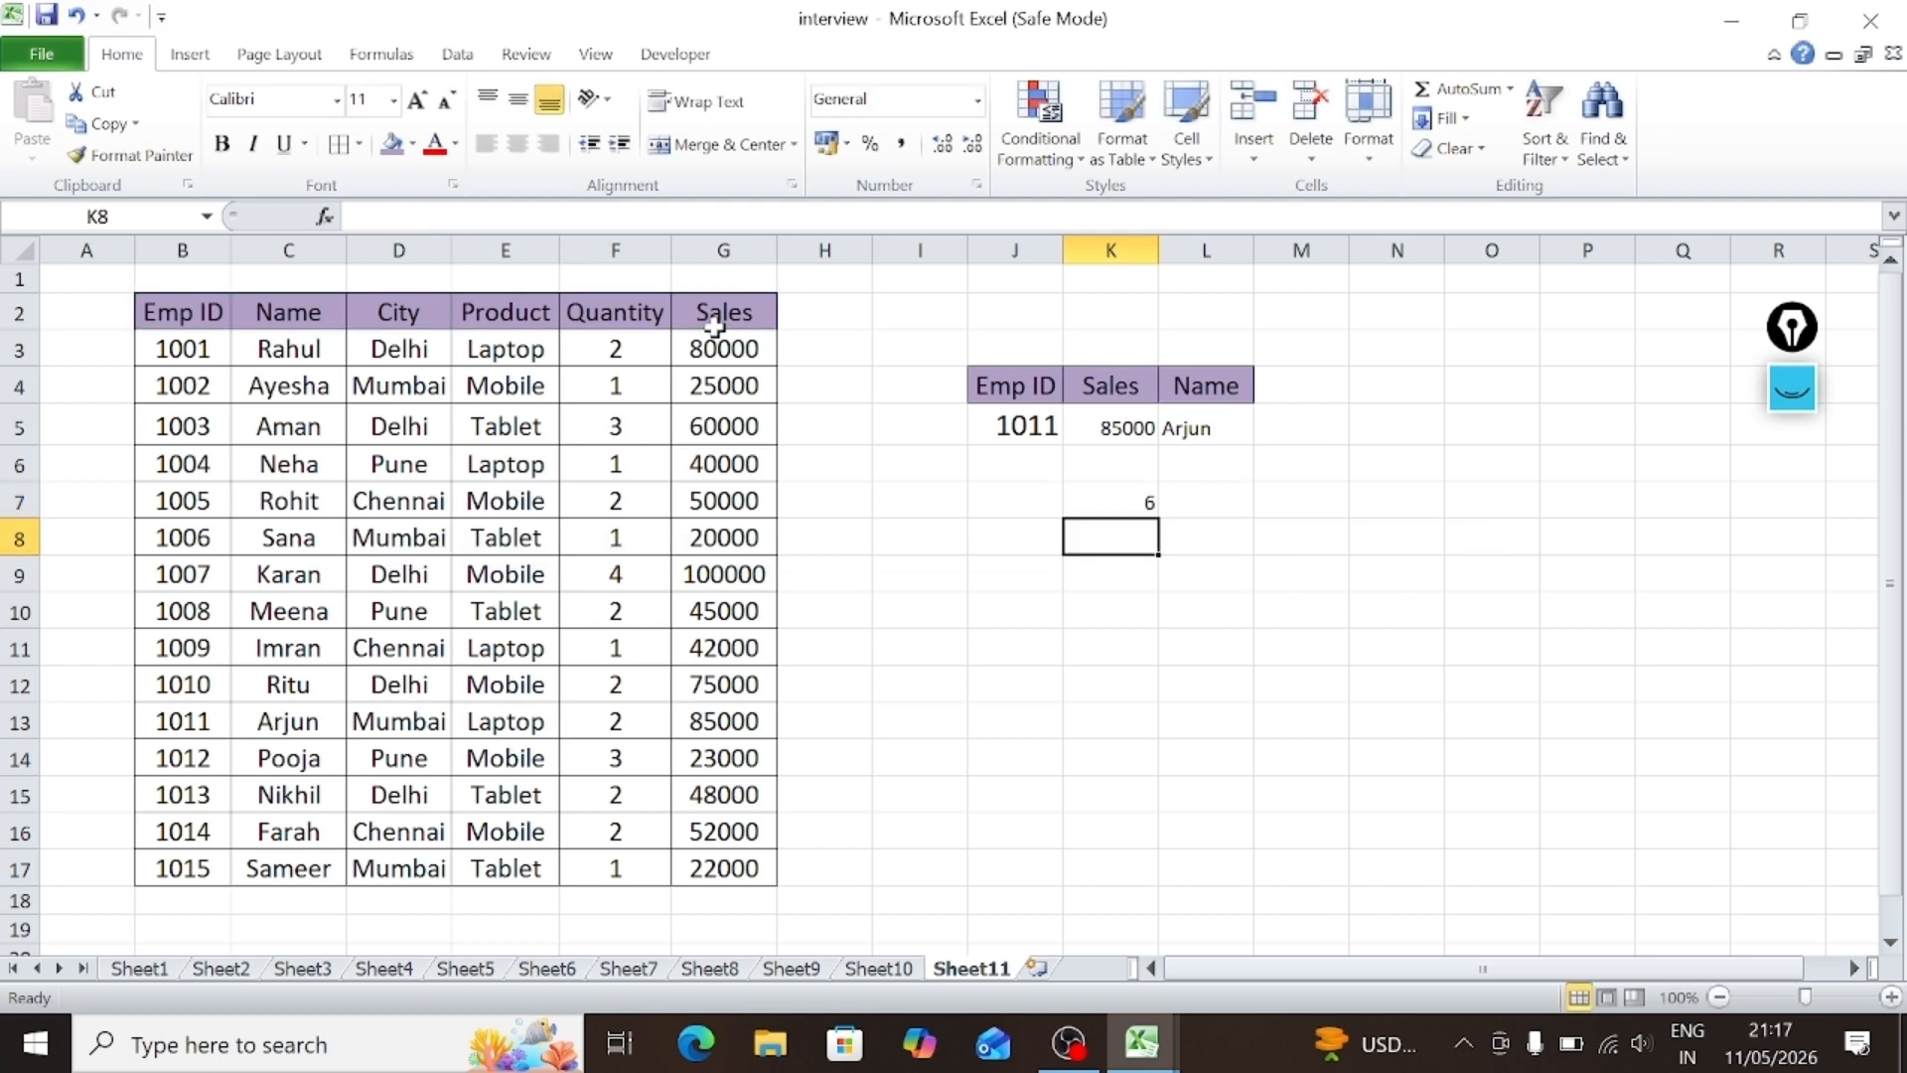
Step: Review the MATCH formula in K7 and its lookup value, lookup array and match type
left_click(1107, 501)
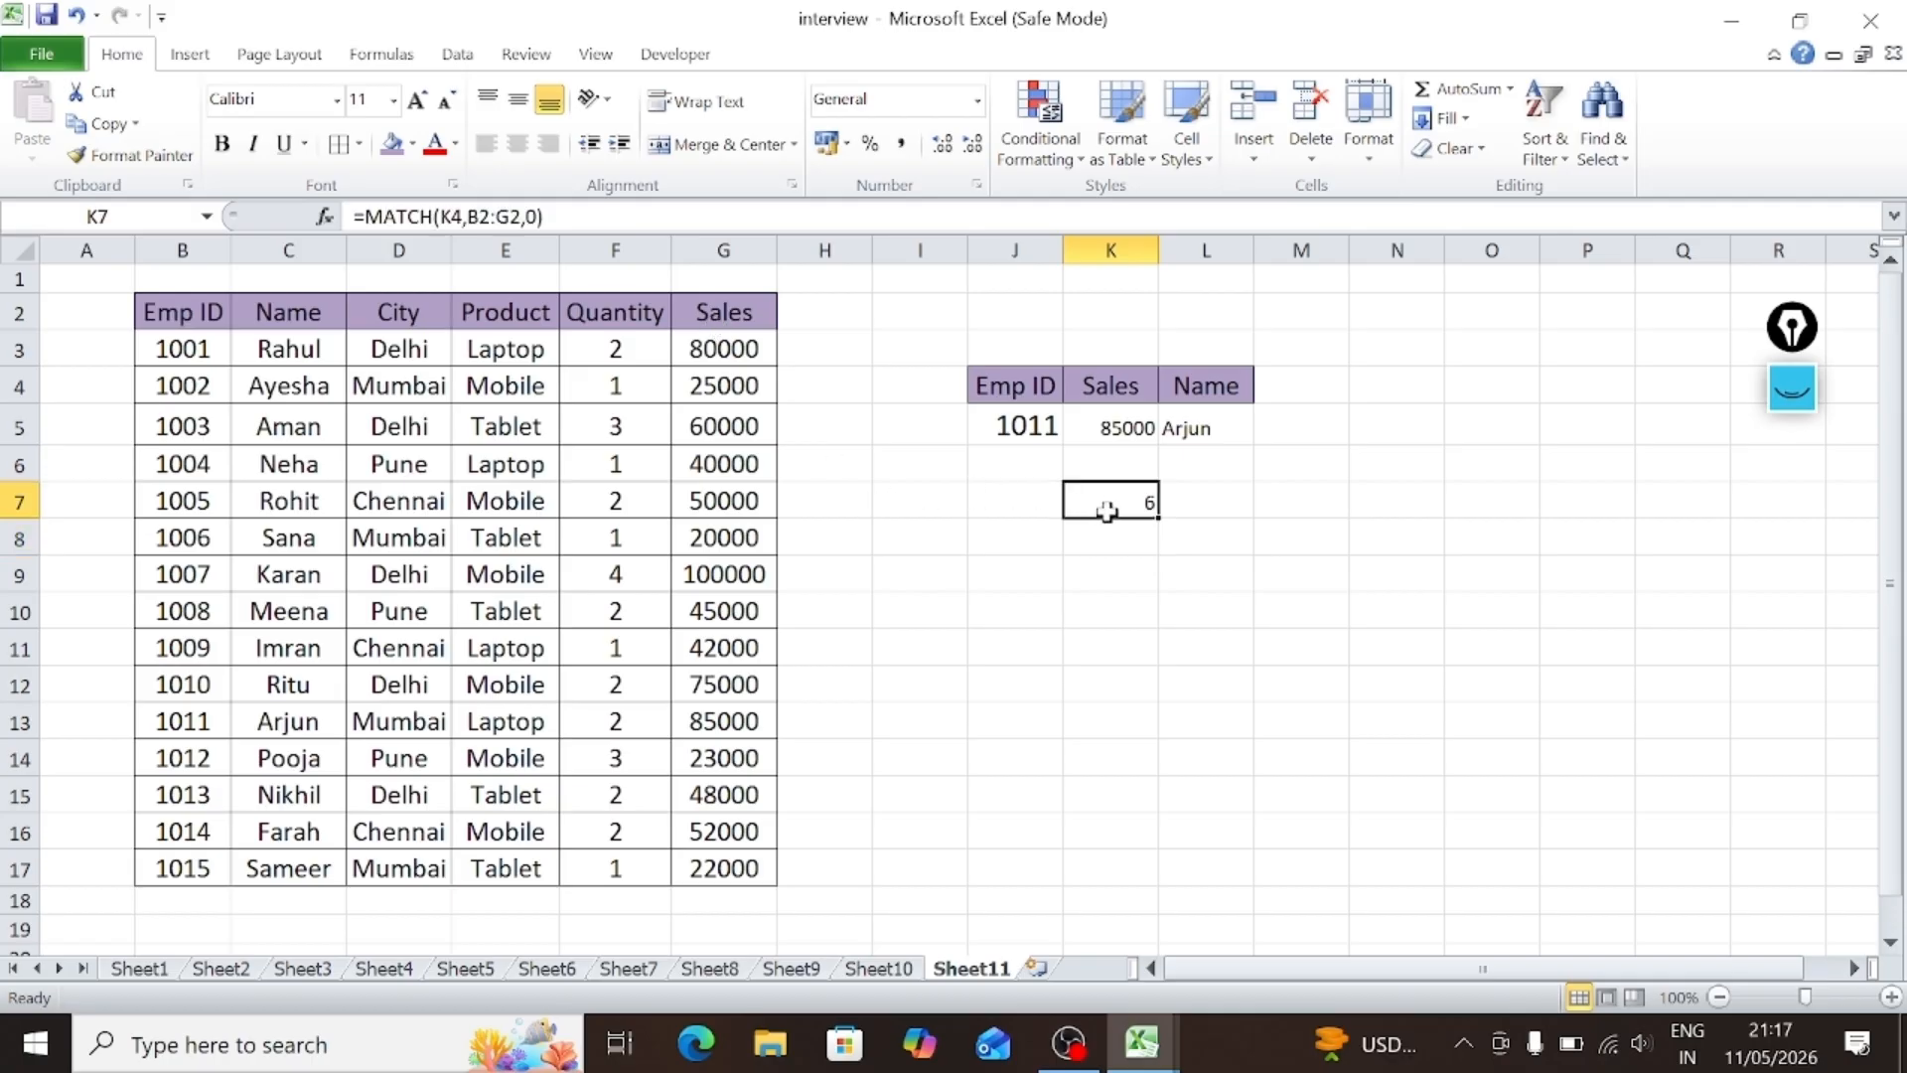
double_click(1107, 501)
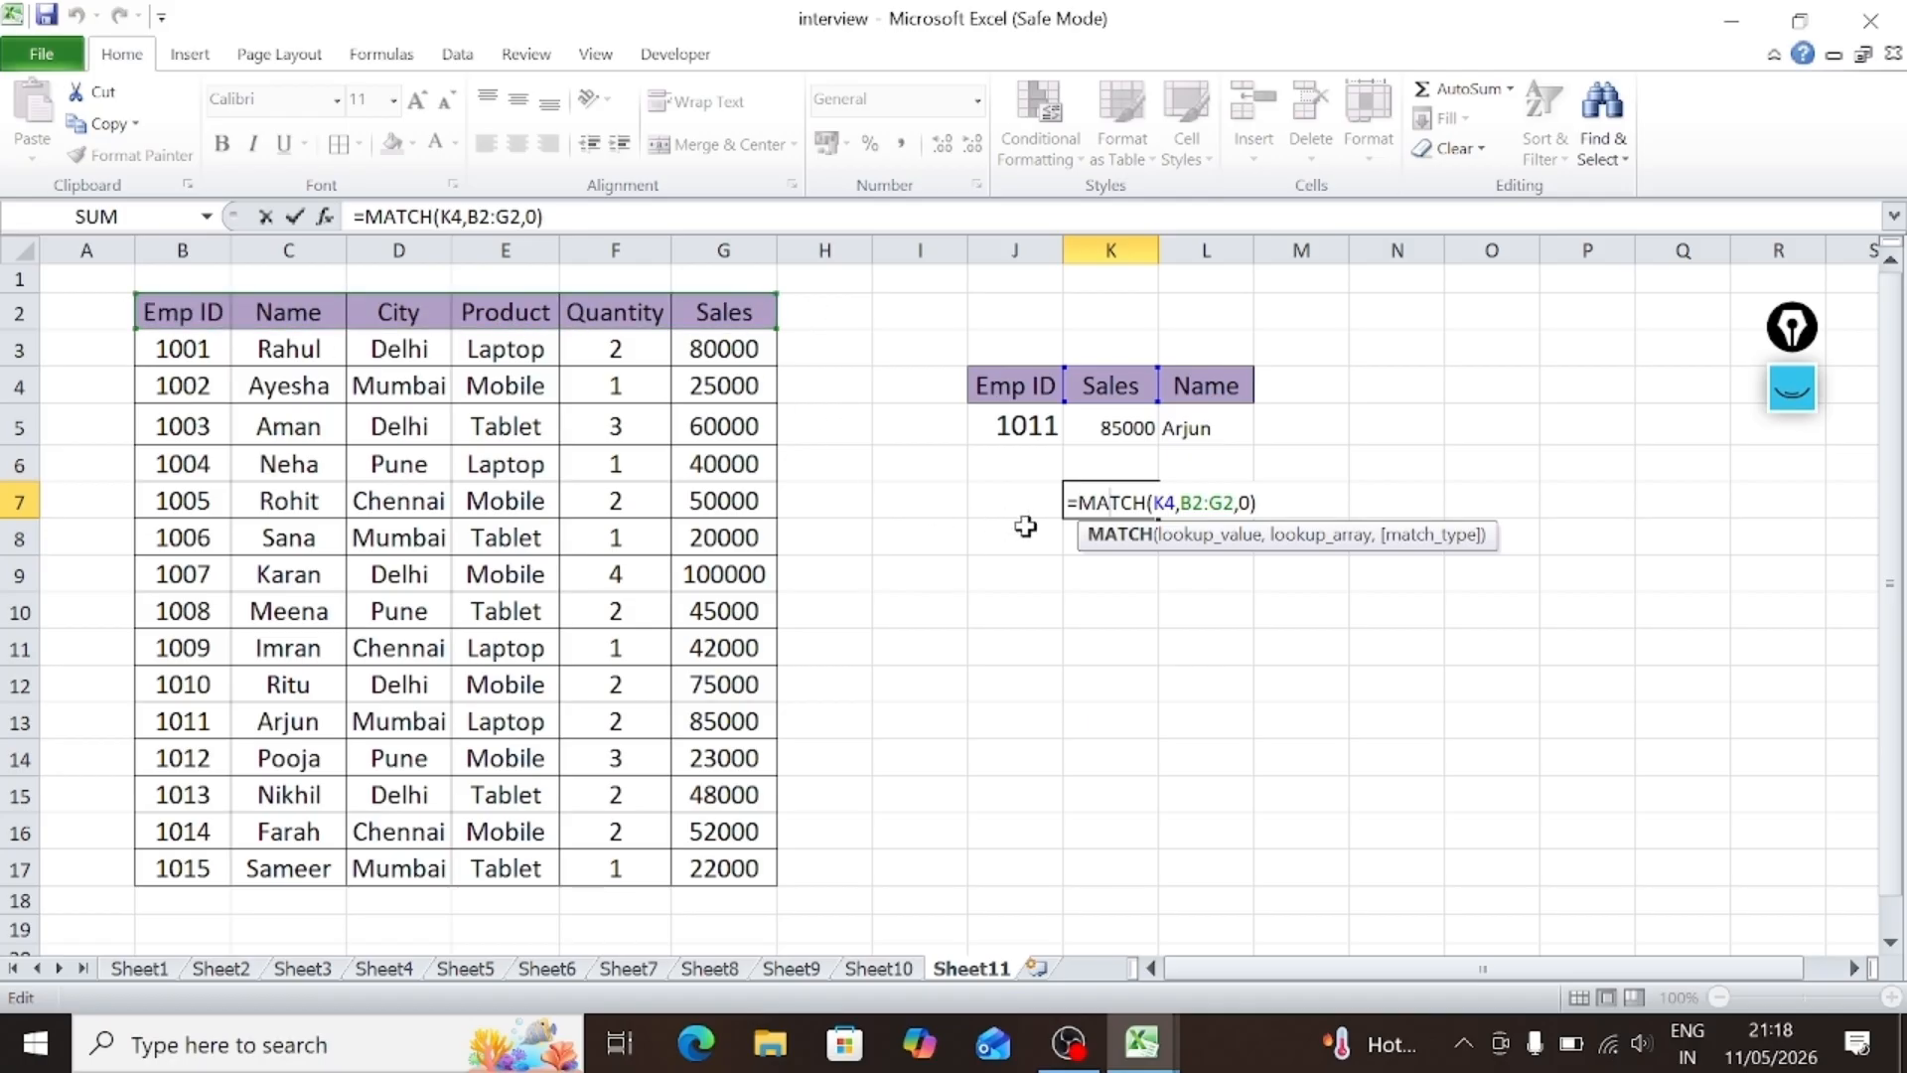
left_click(1257, 503)
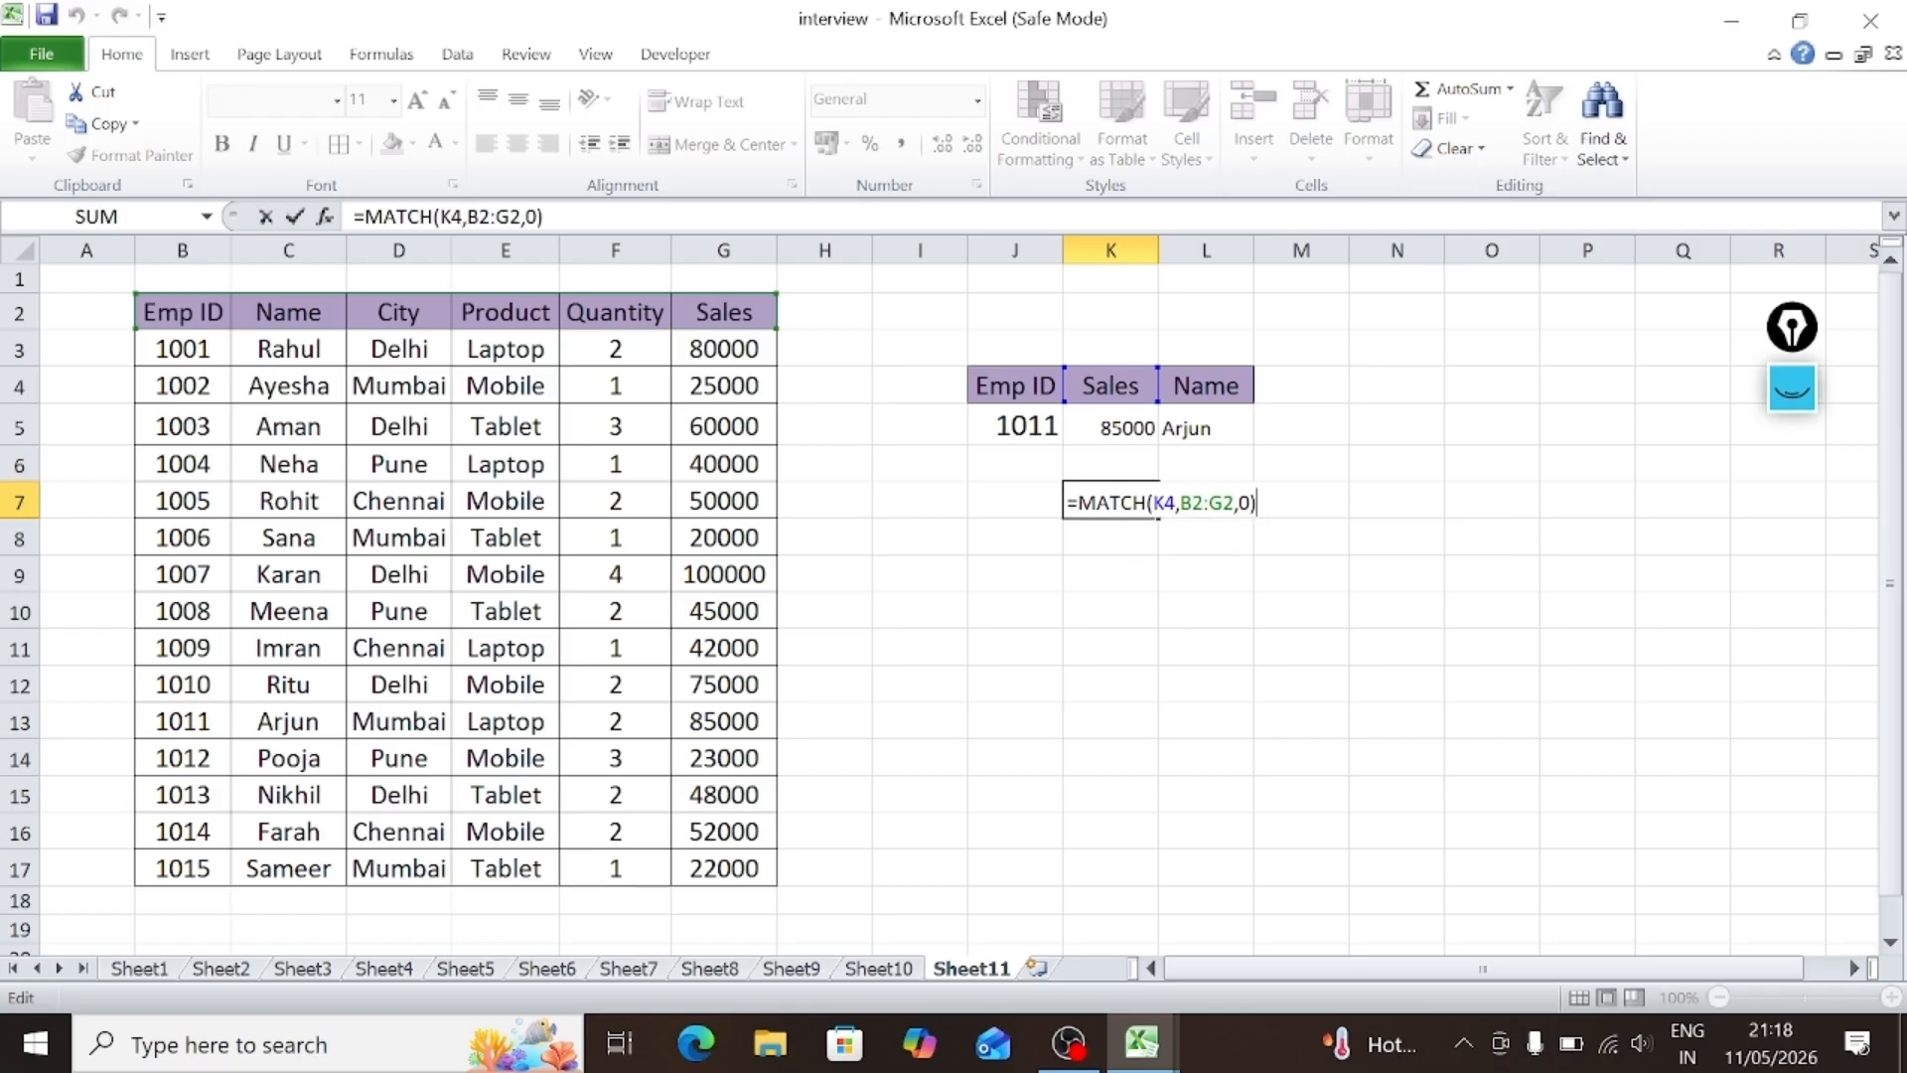
key("Return")
Step: Rewrite K7's formula as =MATCH(L4,B2:G2,0) to locate the Name header, and check it against the header row B2:G2
double_click(1099, 502)
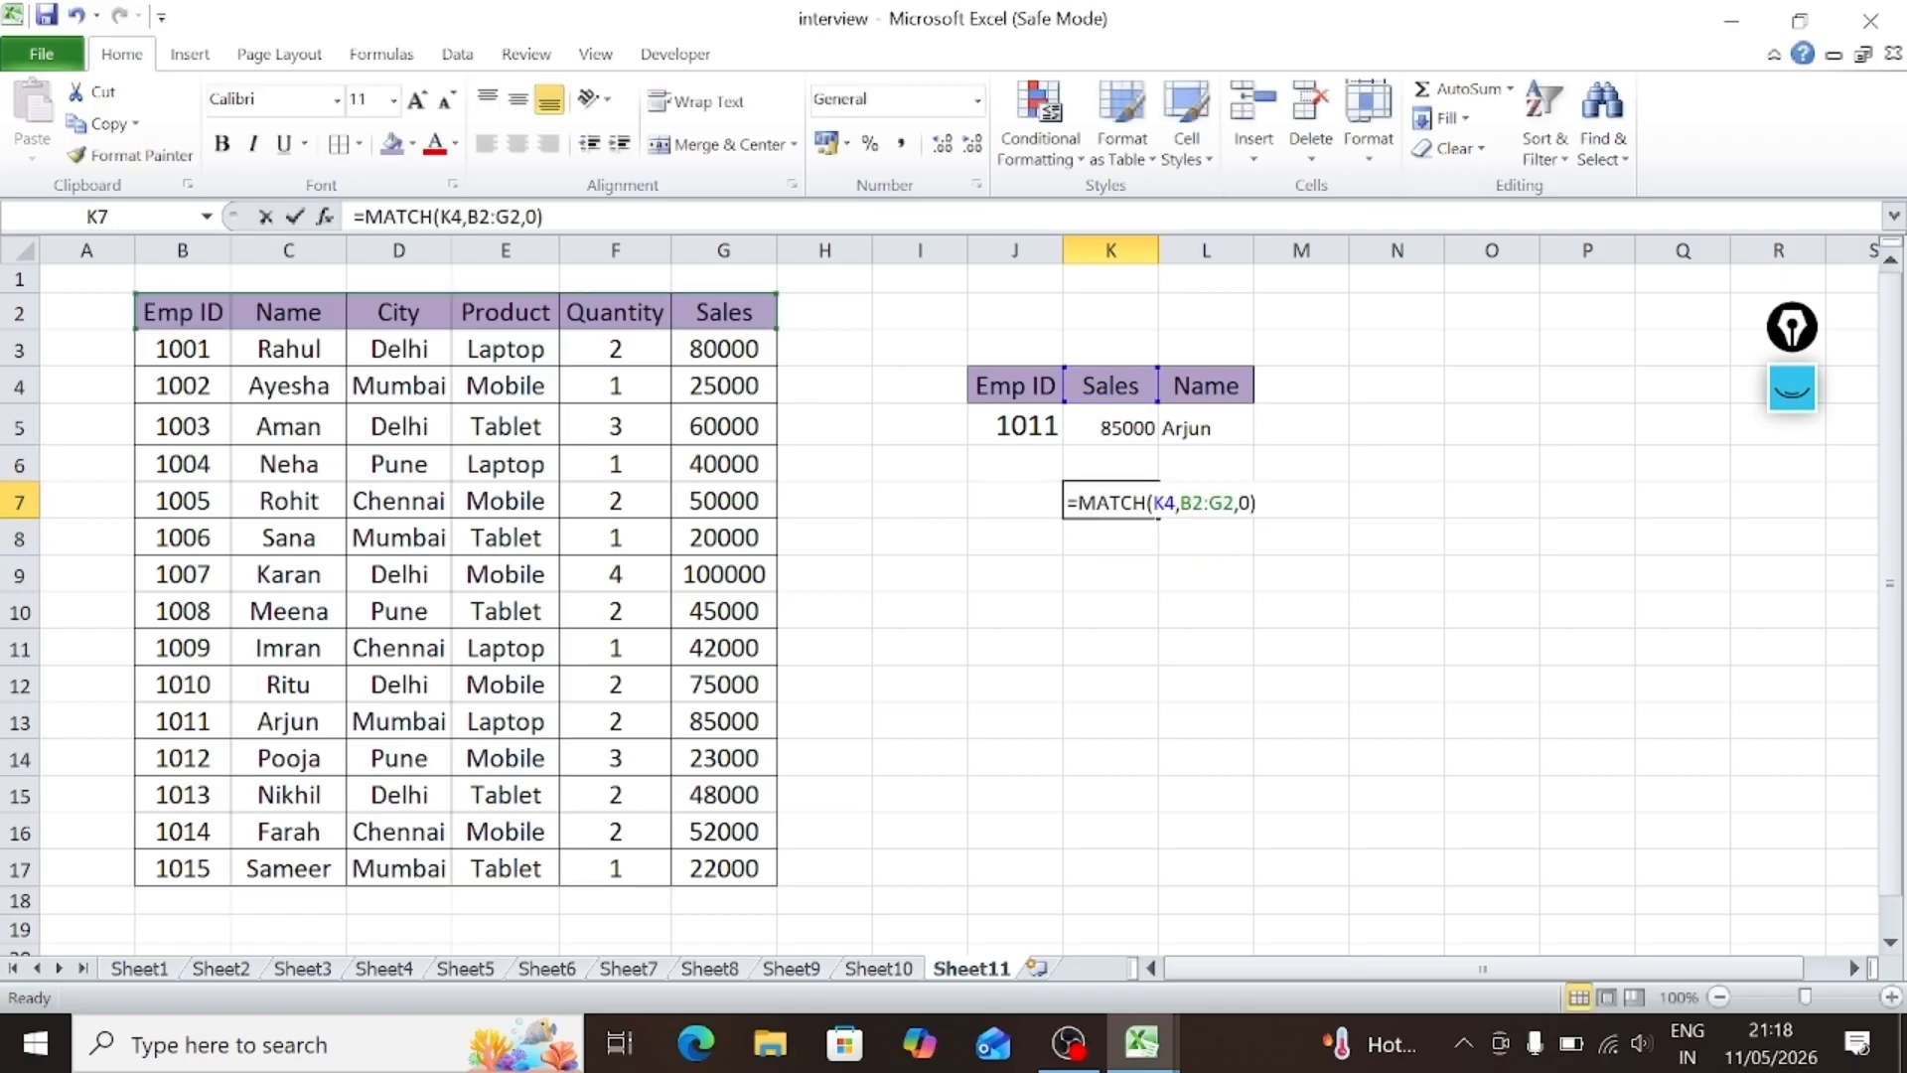
key("shift+Right")
key("shift+Right")
key("shift+Right")
key("shift+Right")
key("shift+Right")
key("shift+Right")
key("shift+Right")
key("shift+Right")
key("shift+Right")
key("shift+Right")
key("shift+Right")
key("shift+Right")
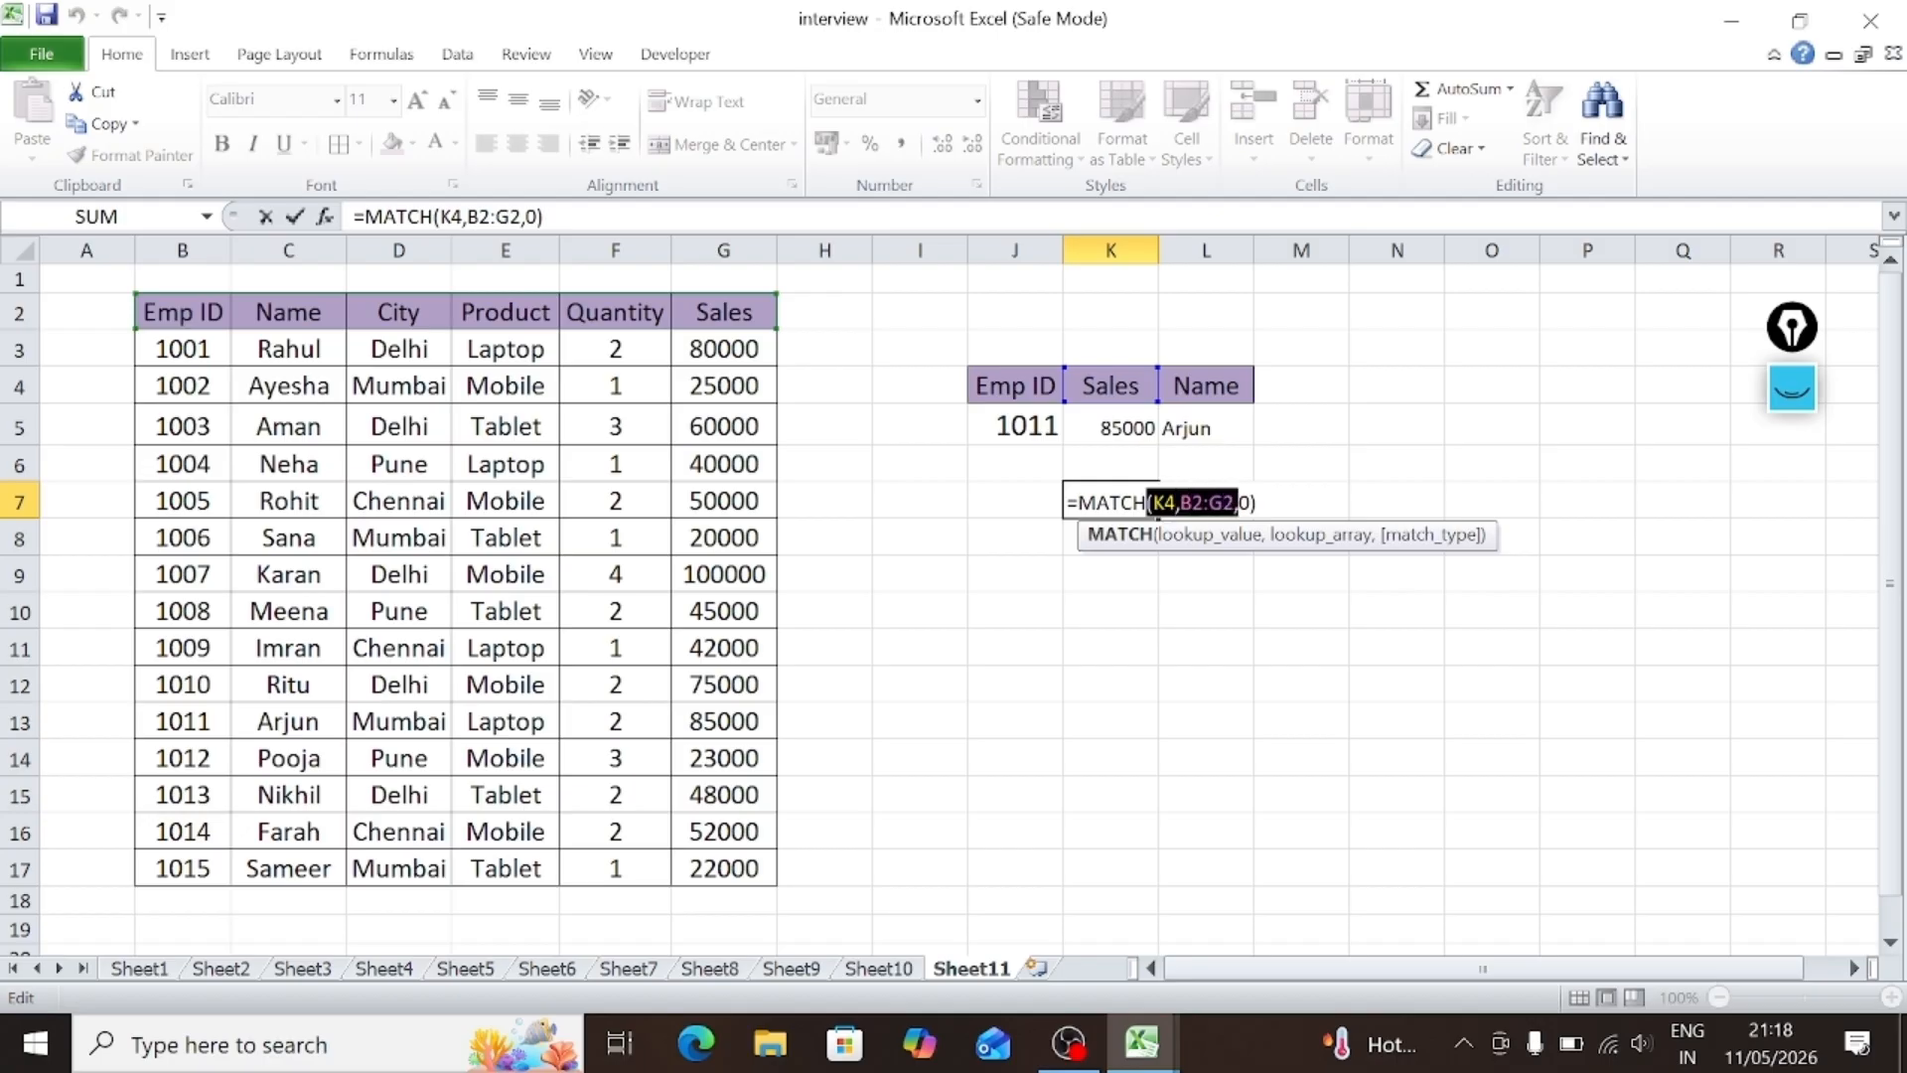
key("BackSpace")
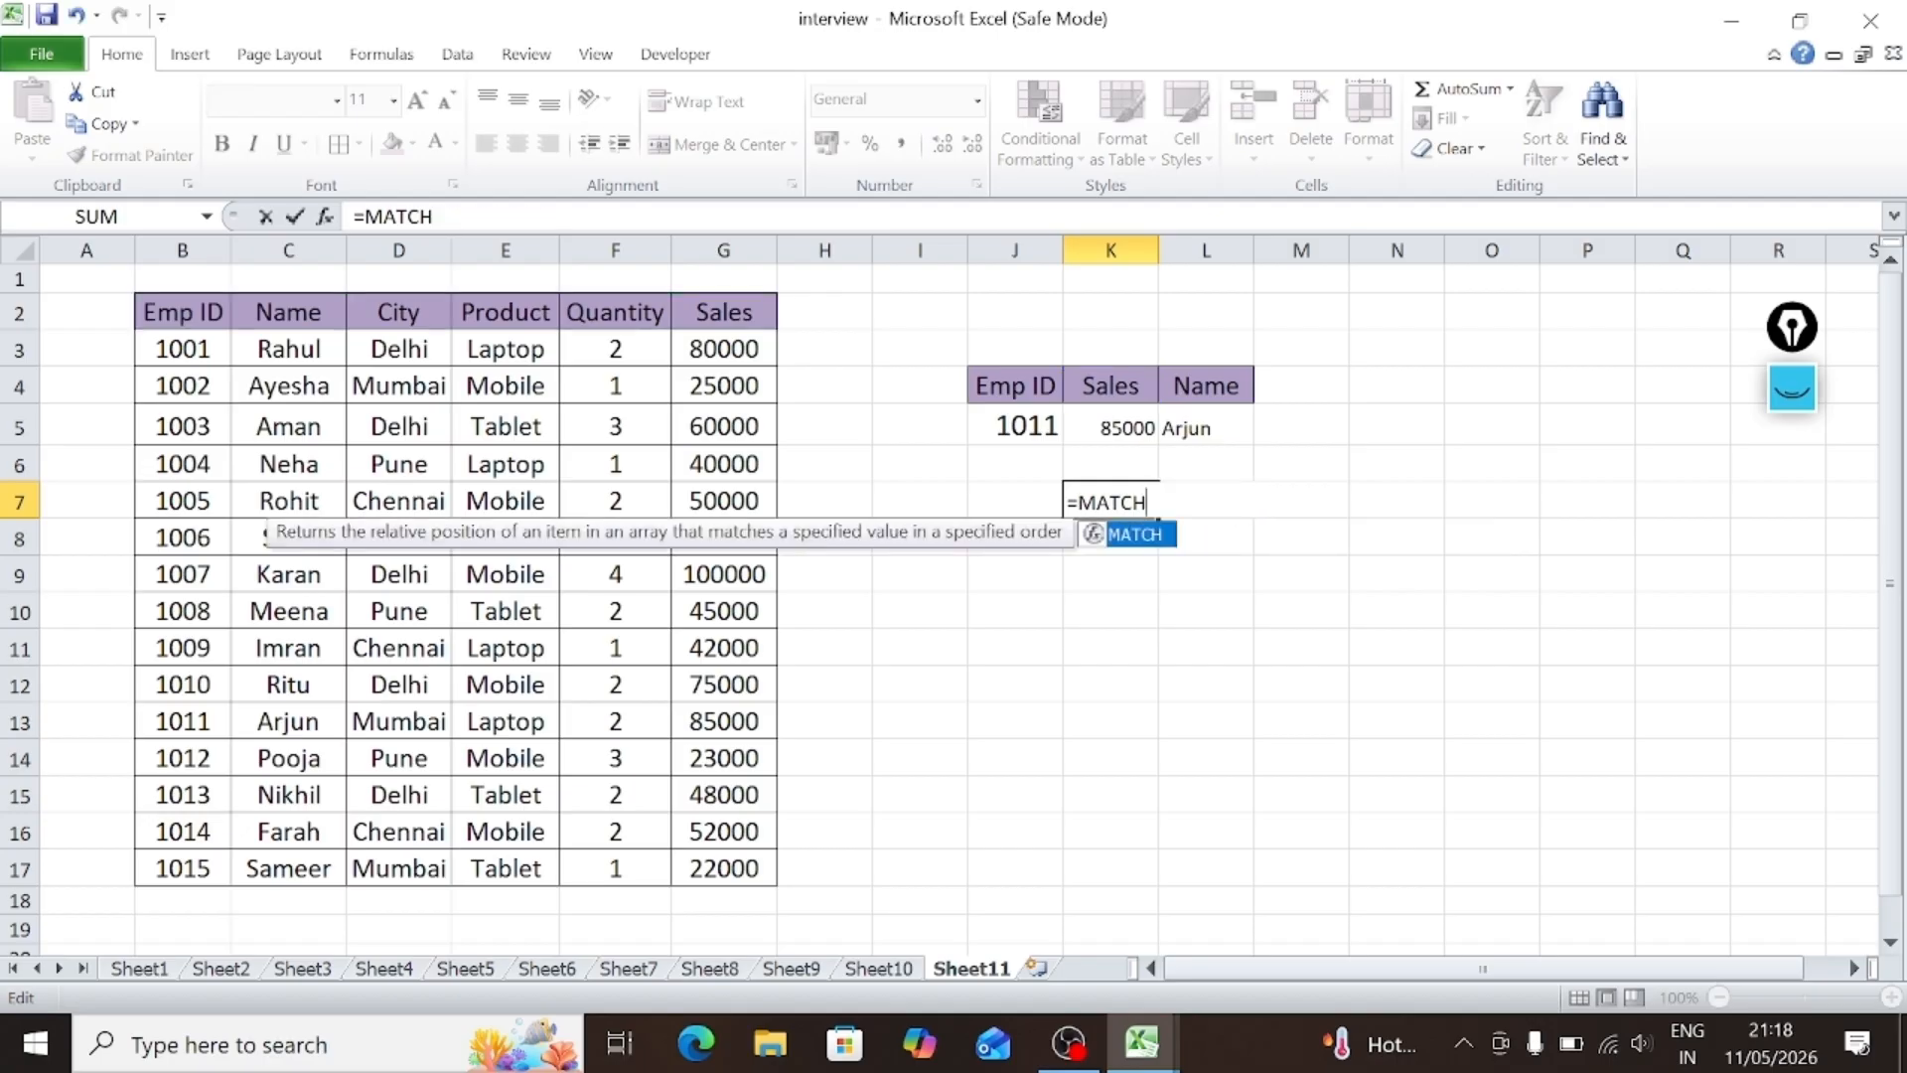
type("(")
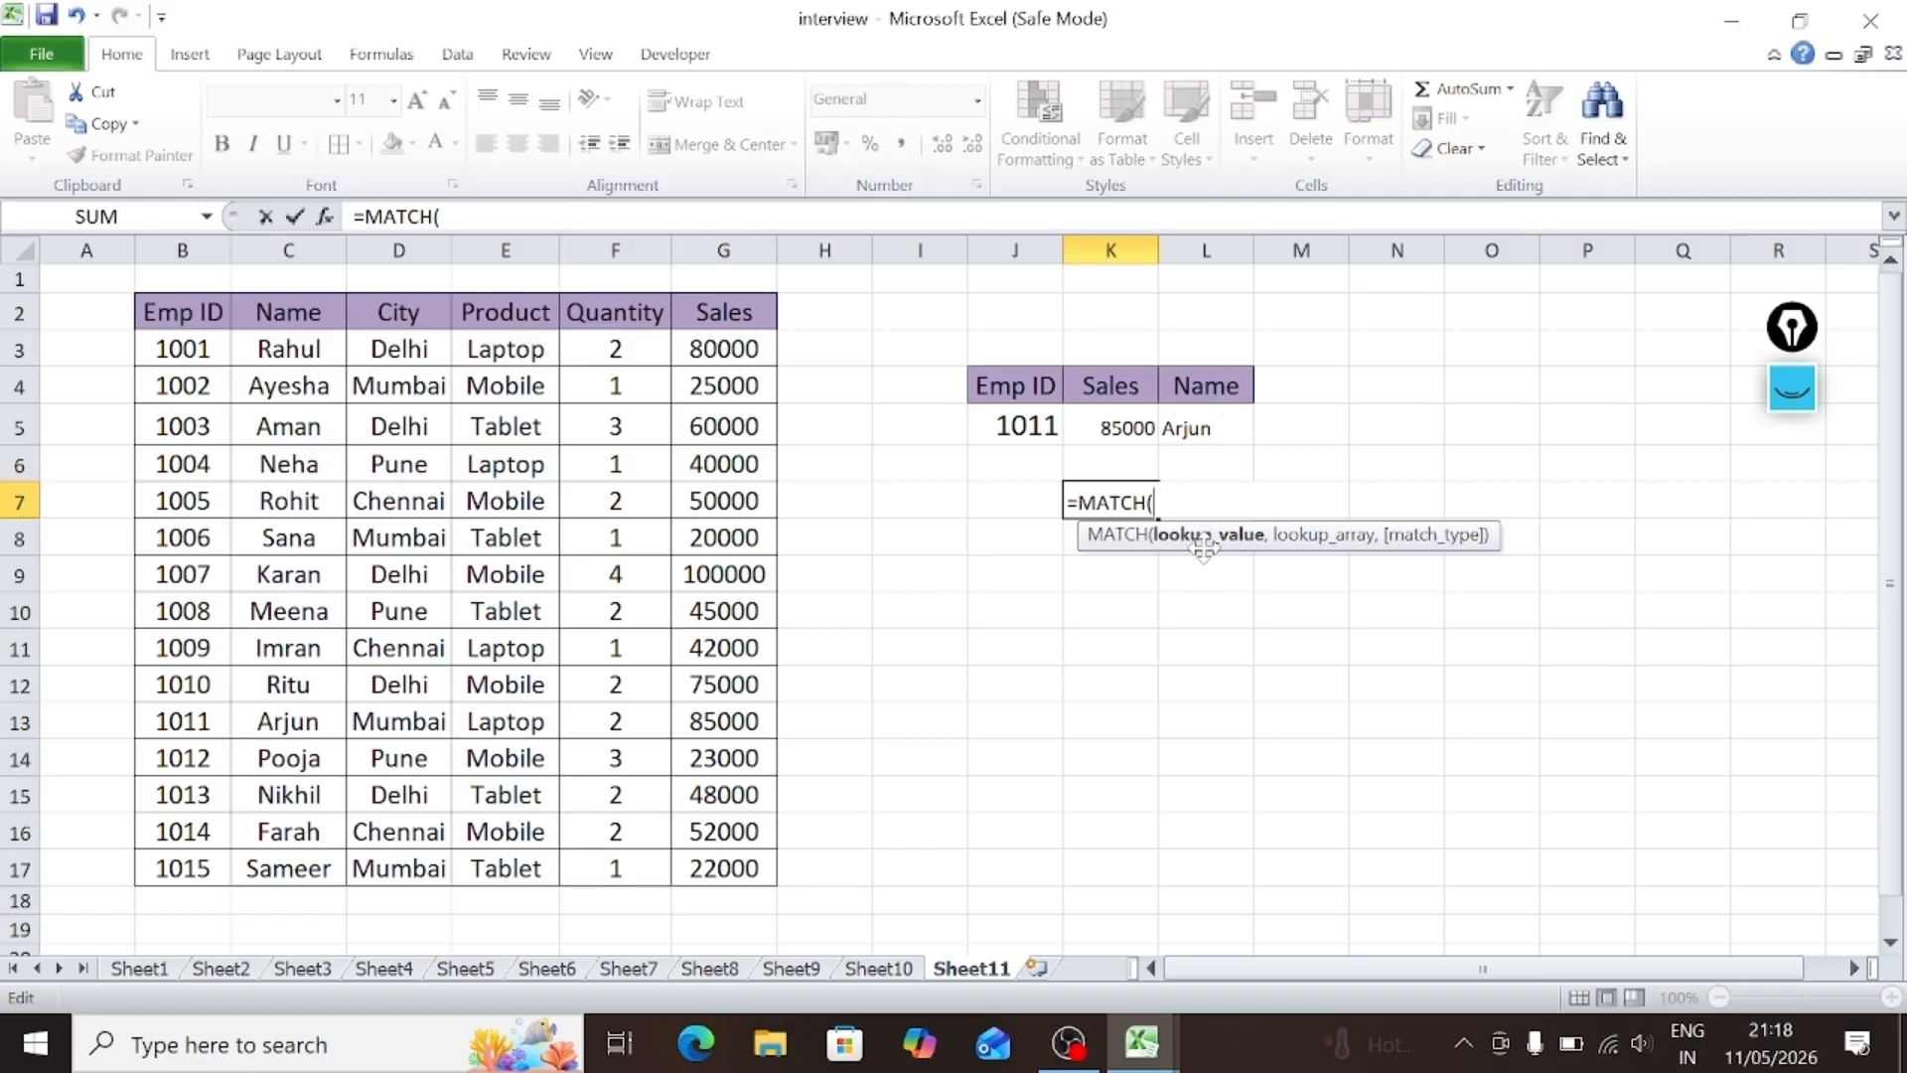
left_click(1205, 393)
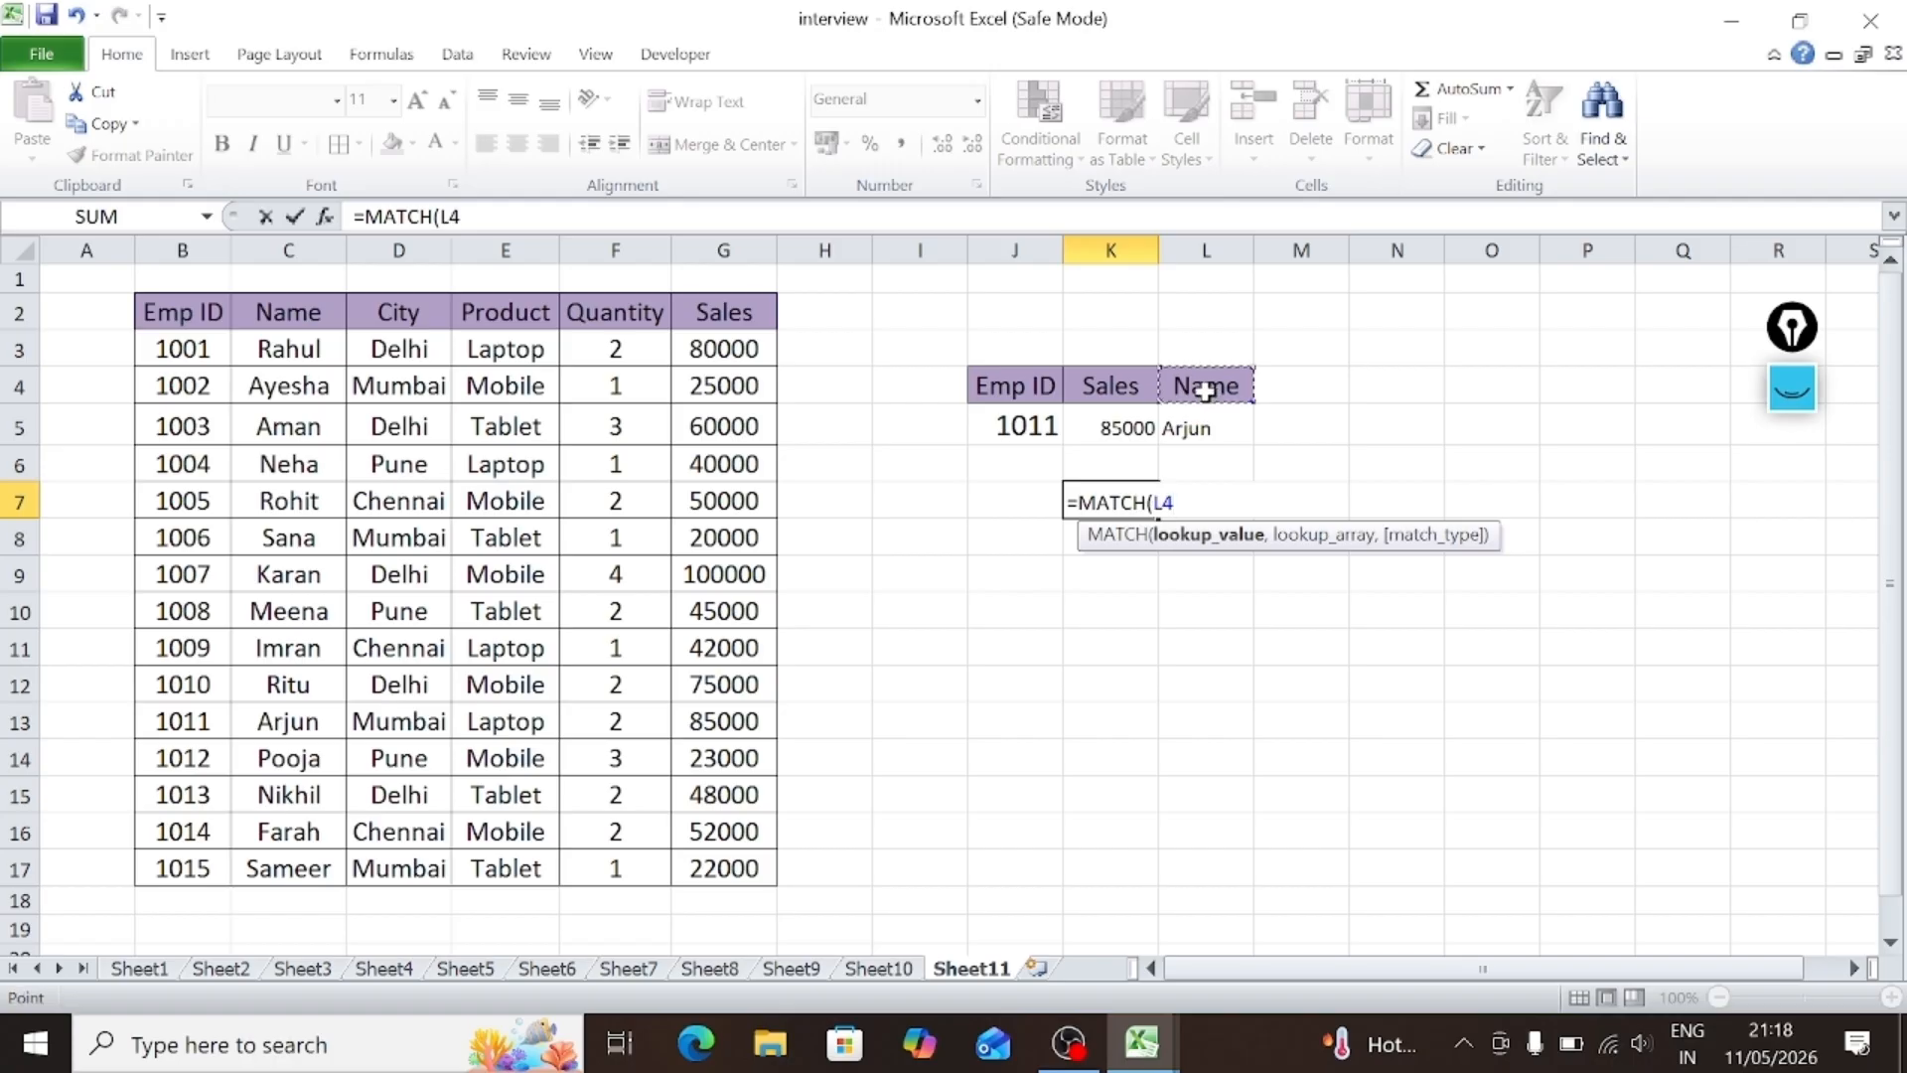
type(",")
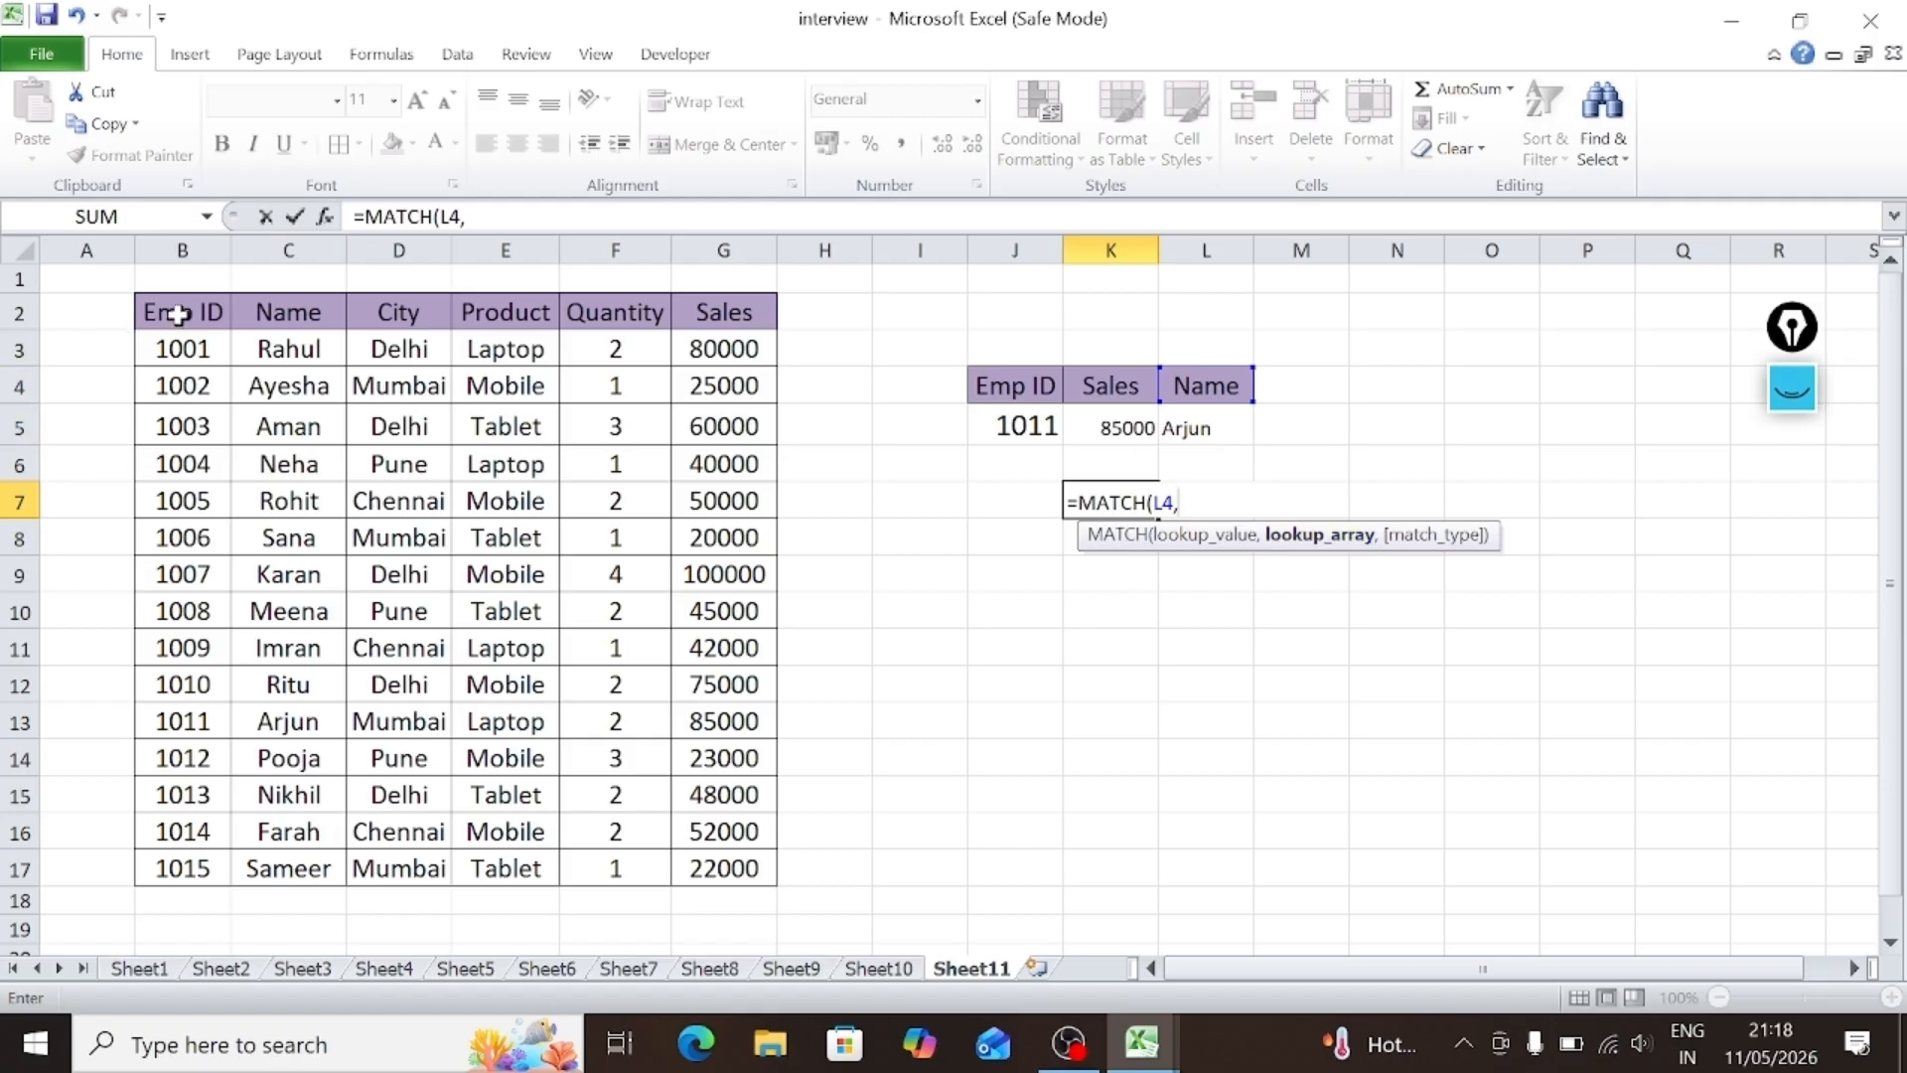
left_click_drag(177, 315, 706, 314)
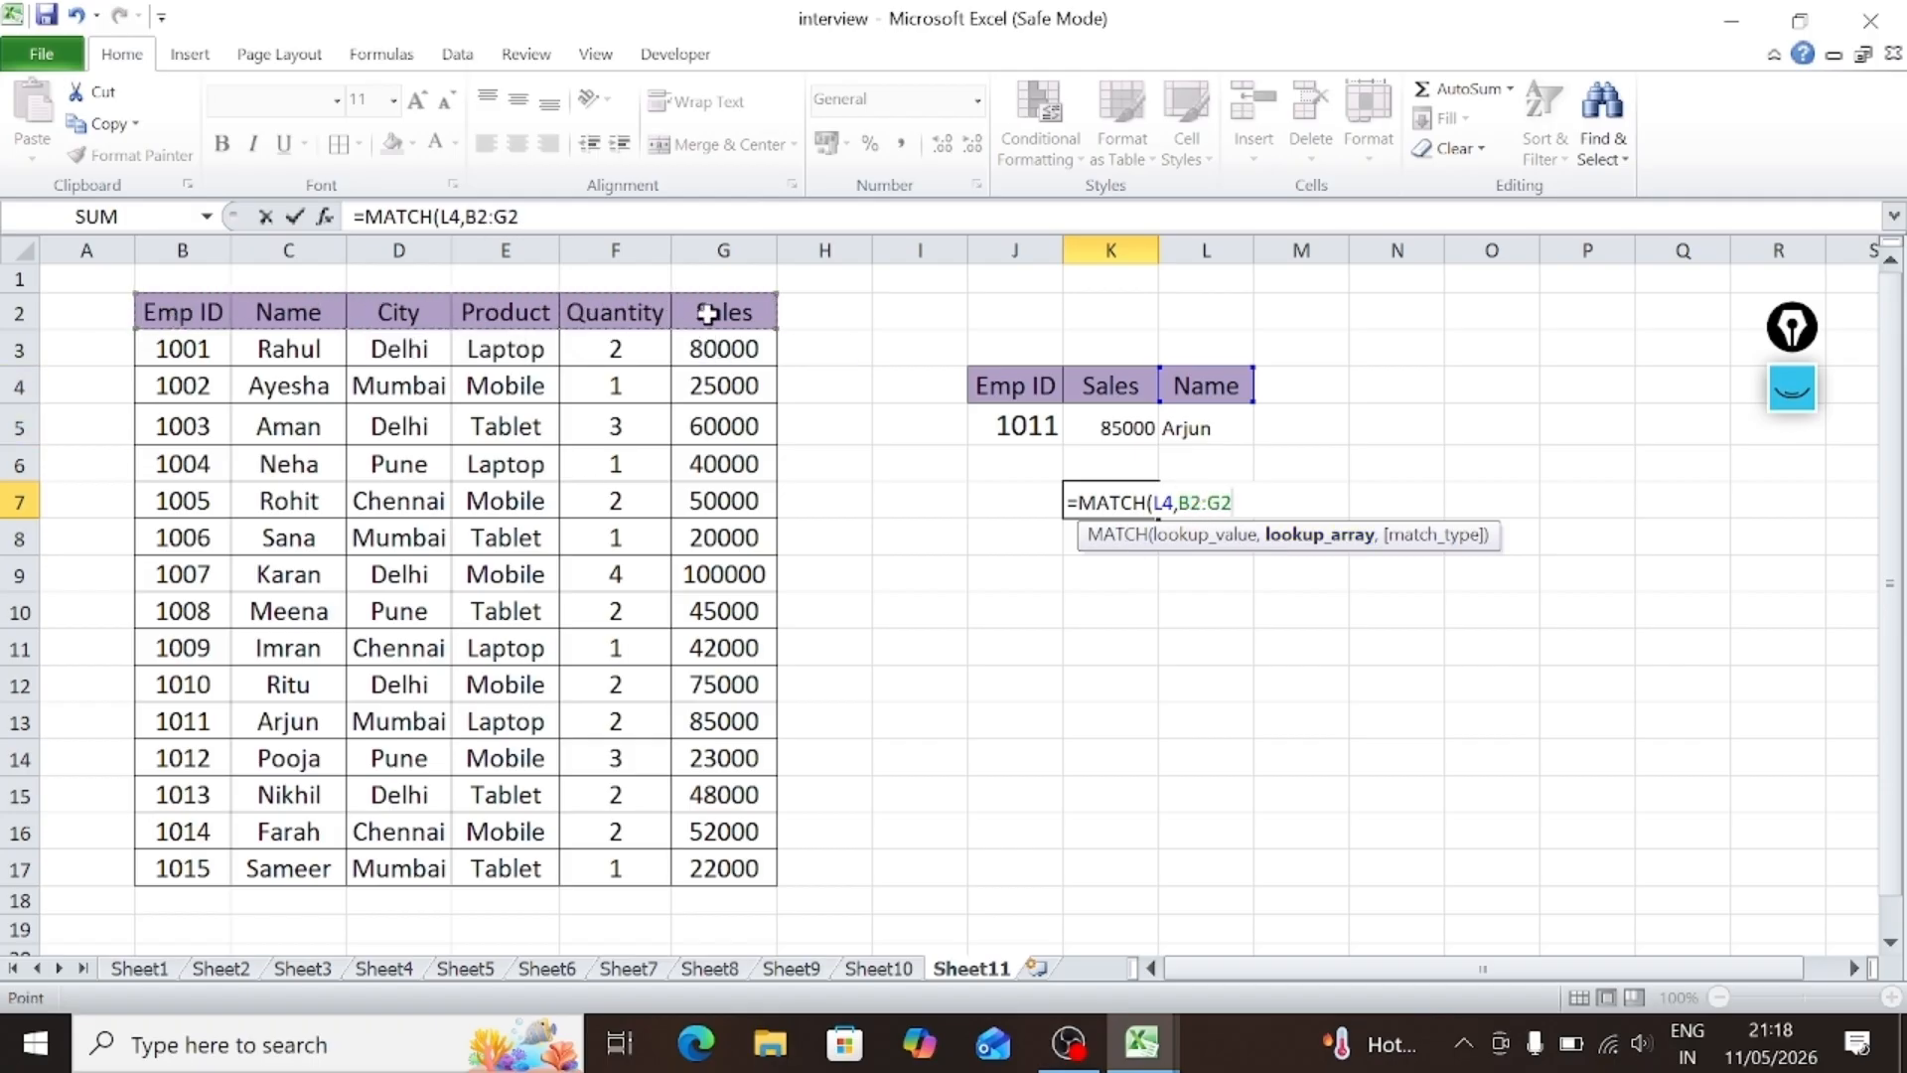
type(",")
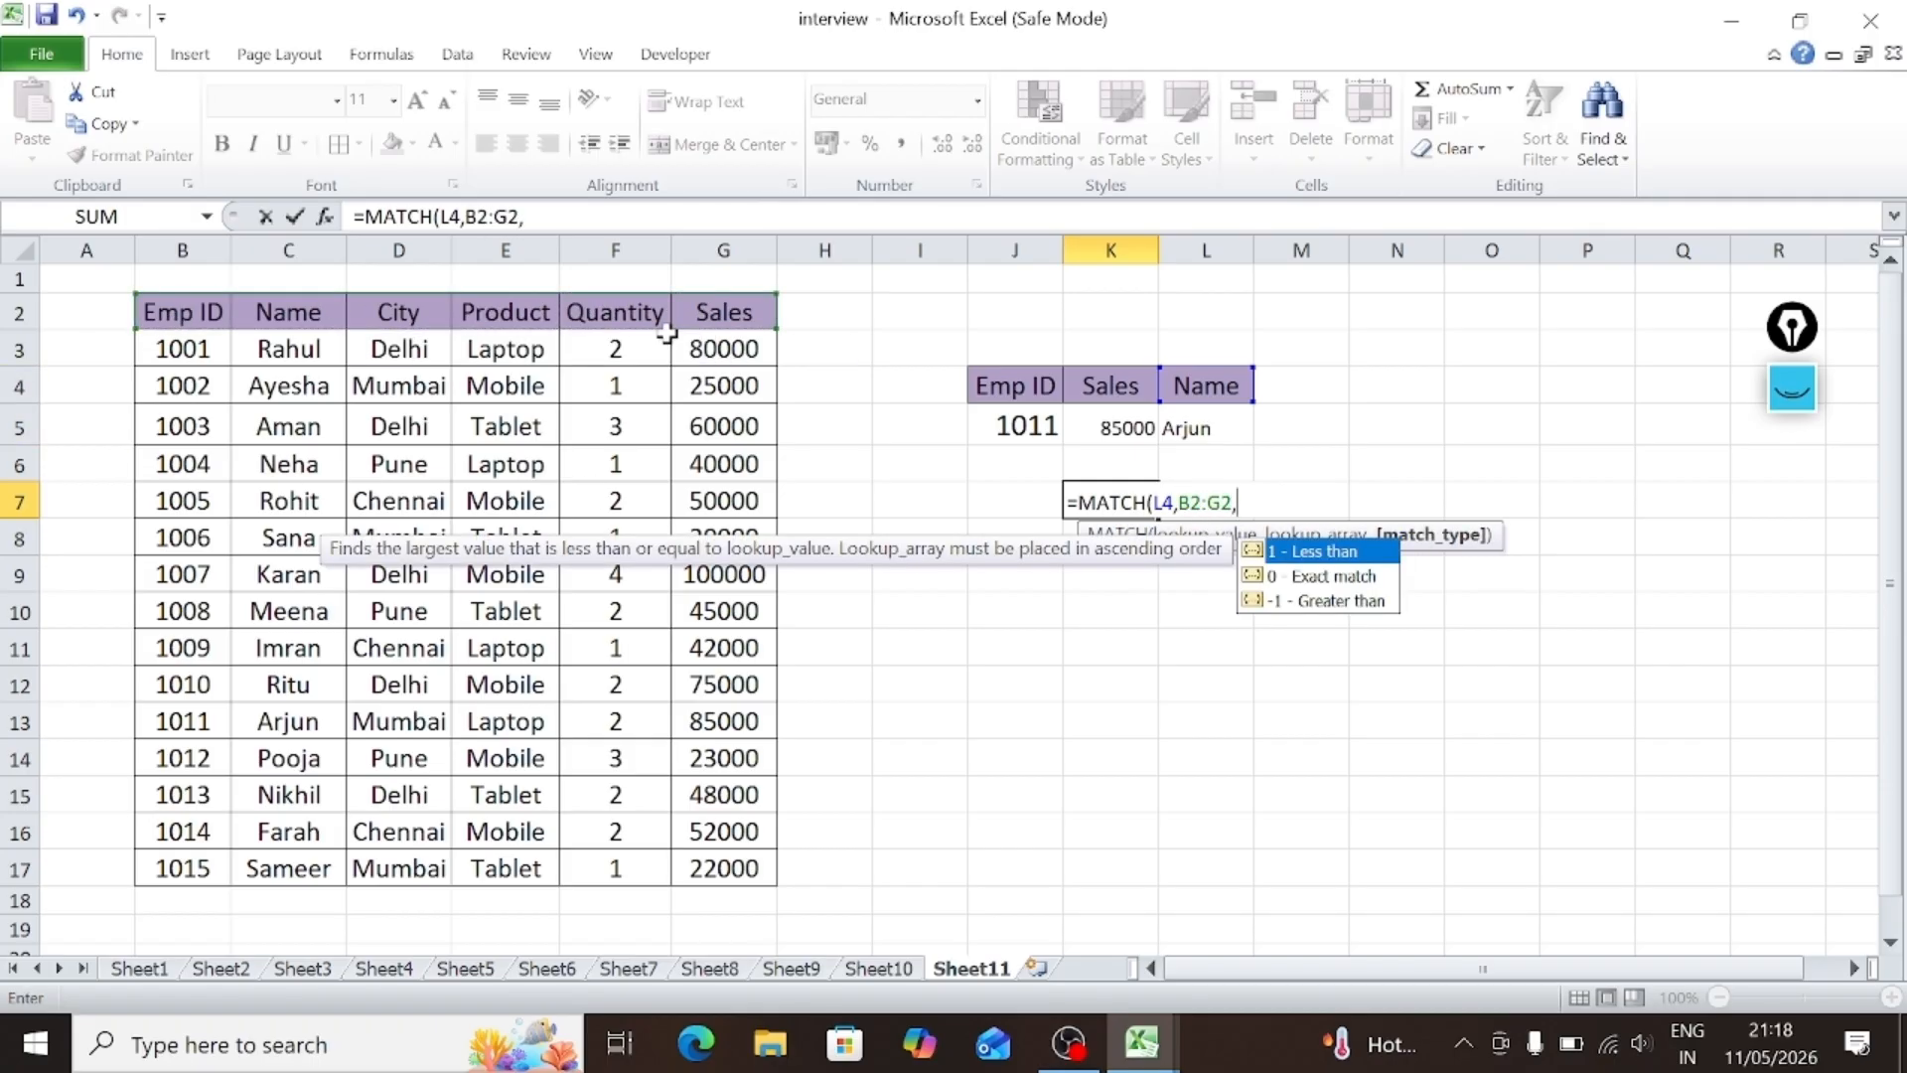
type("0)")
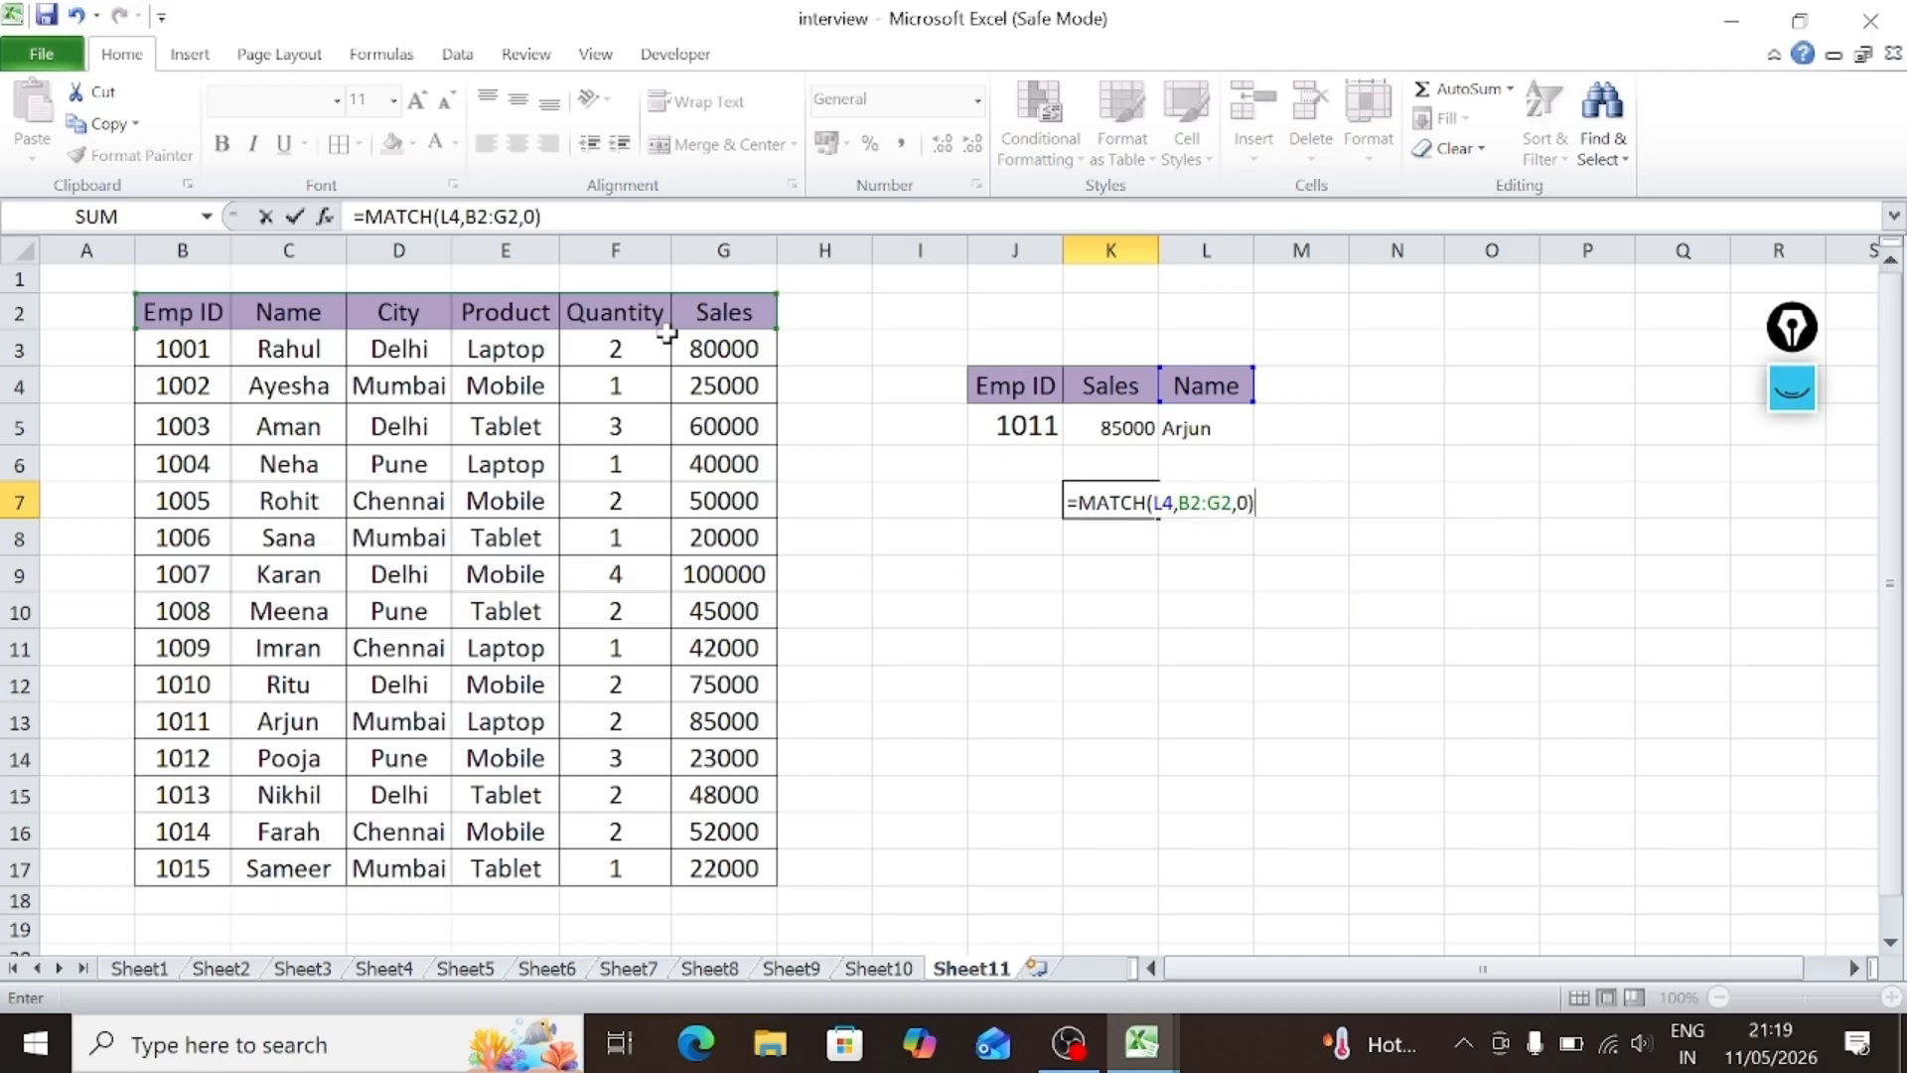
key("Return")
left_click(1099, 505)
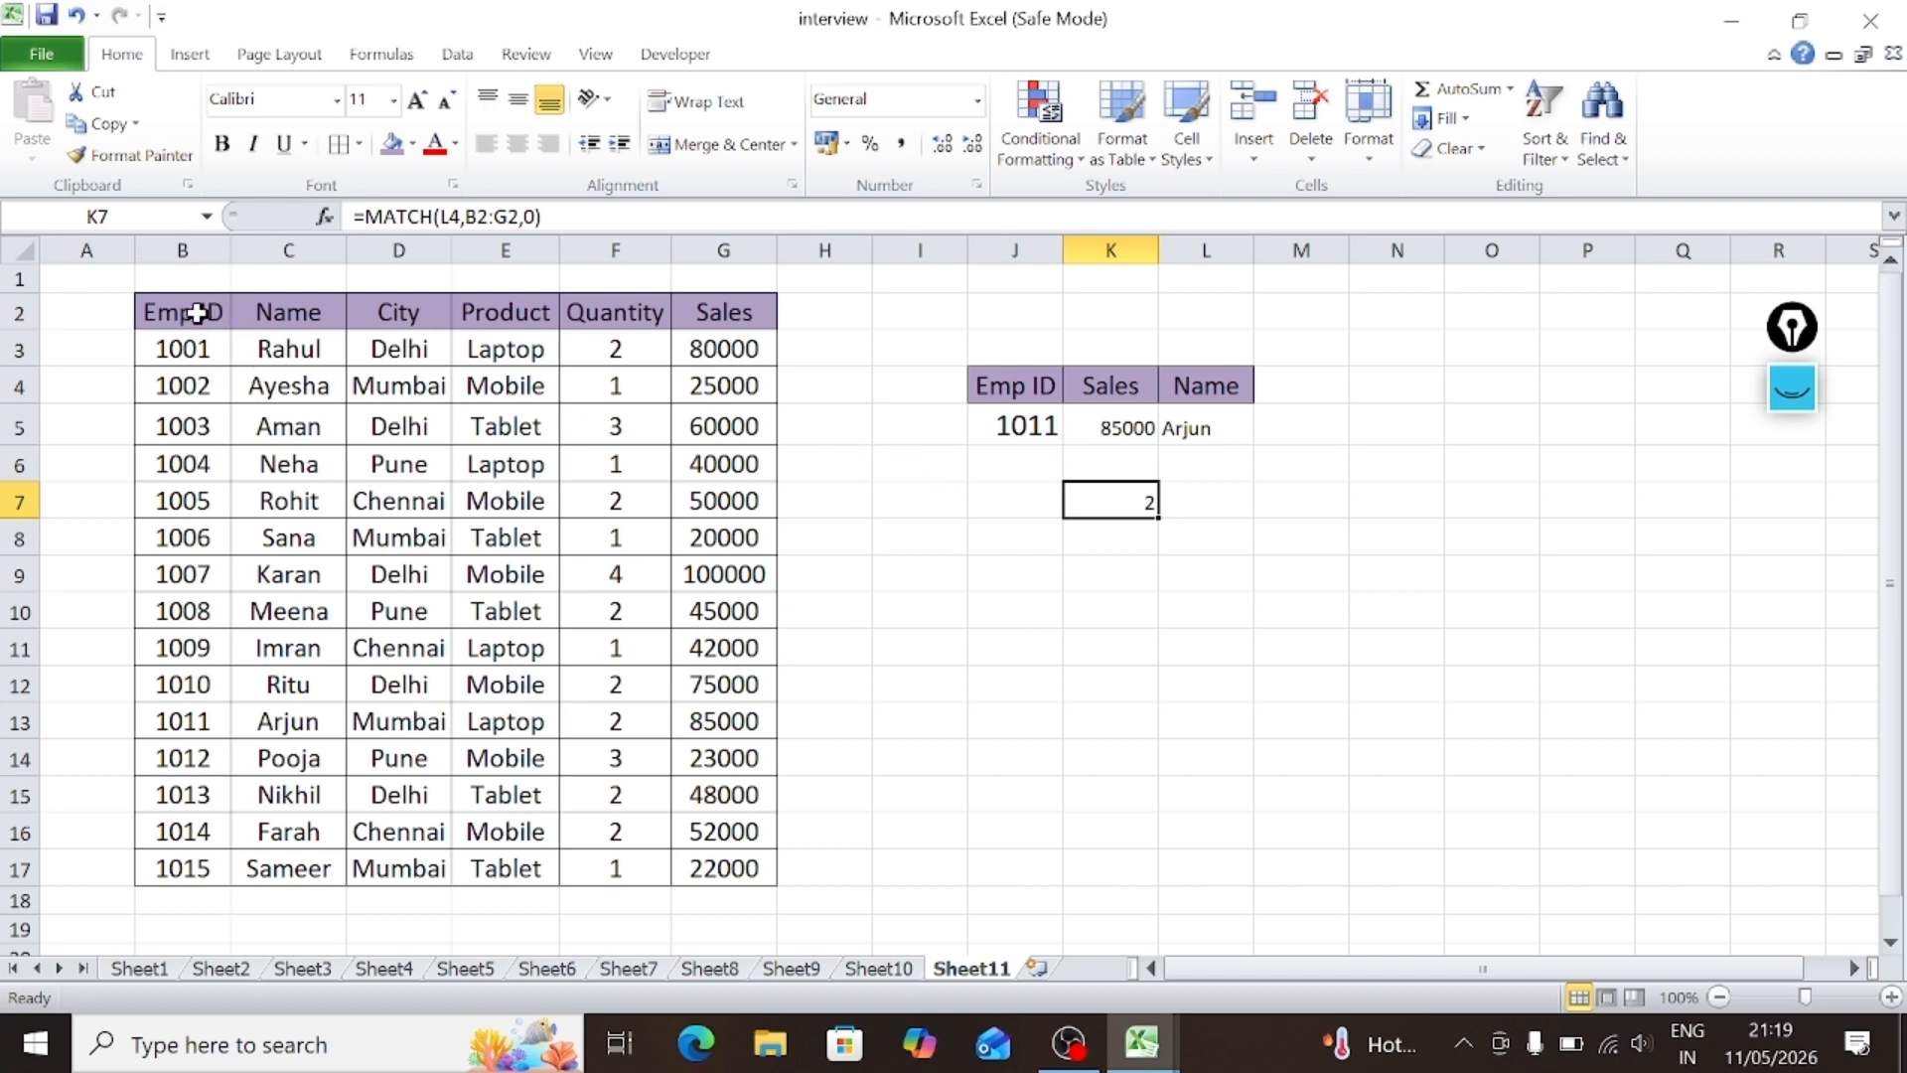
left_click_drag(199, 312, 706, 314)
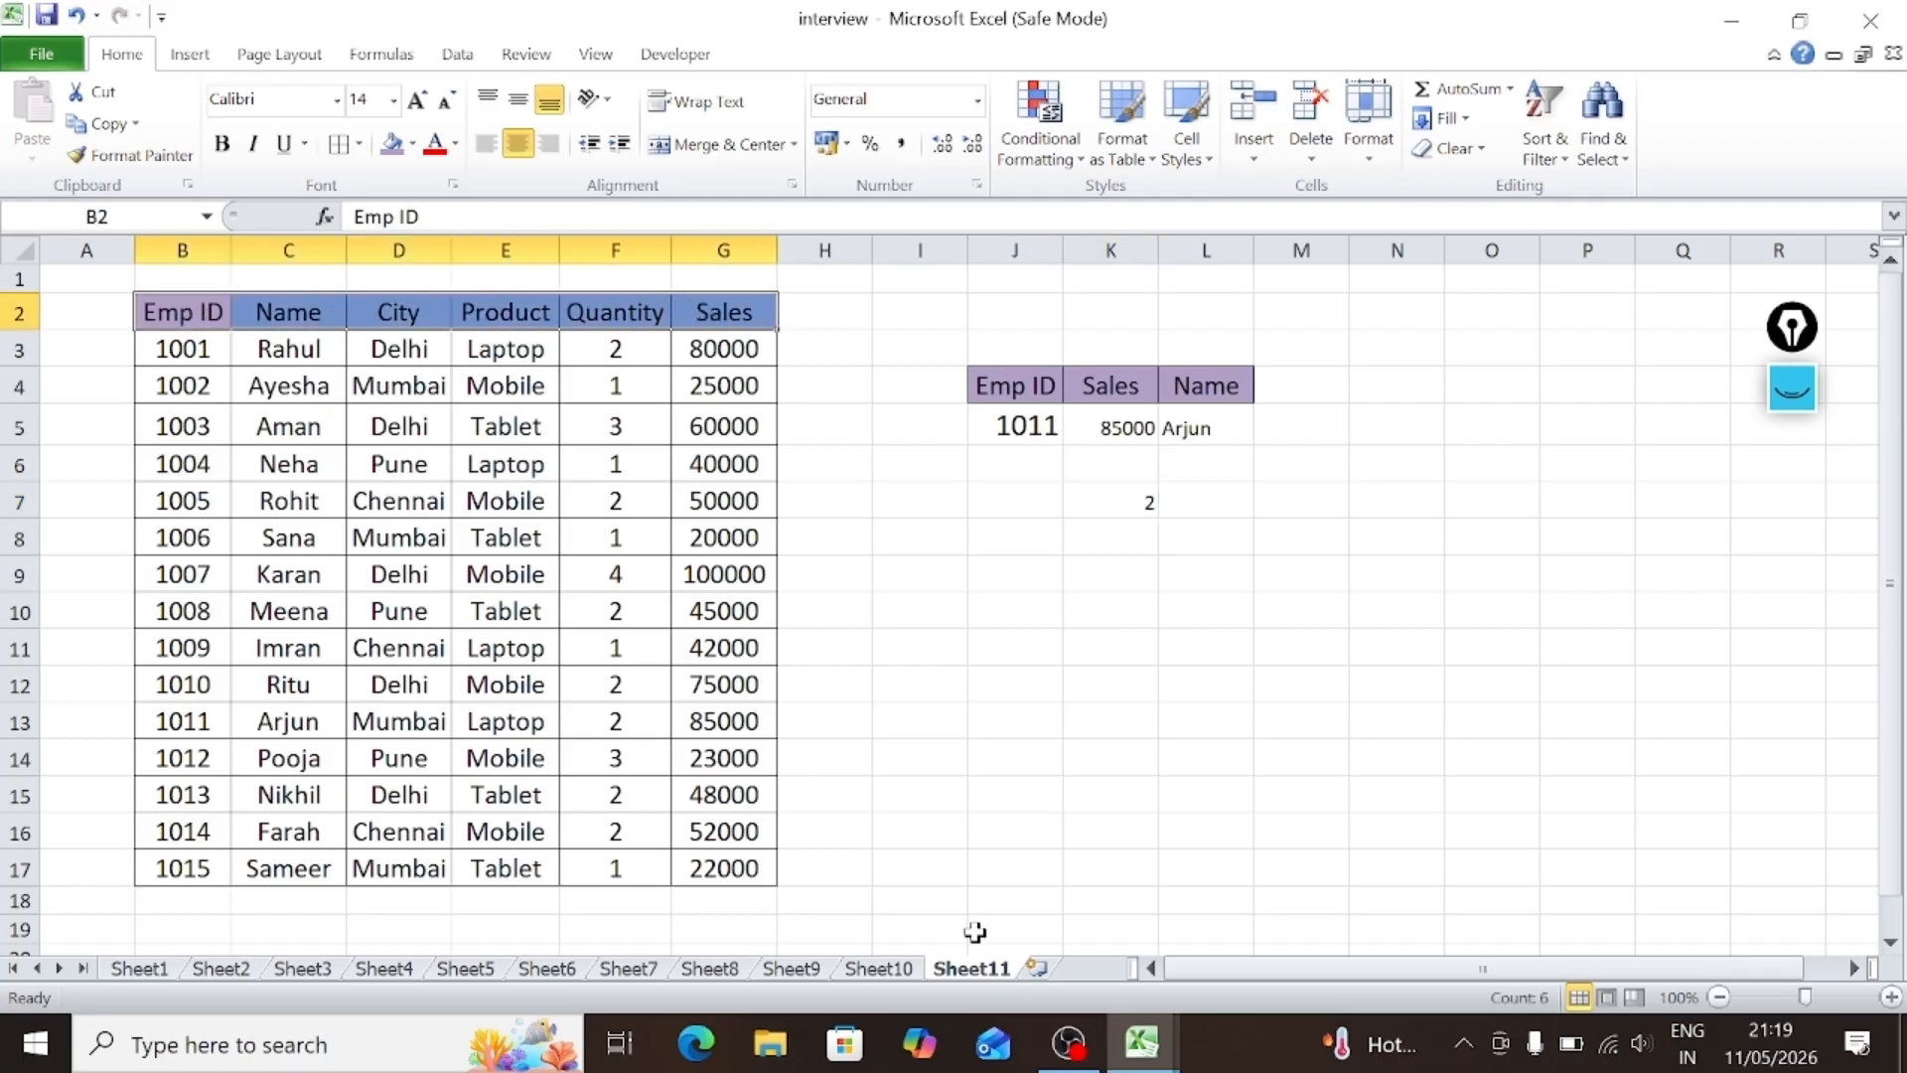
Step: Switch to the 7_9_part_1 workbook and replace the fixed column index in C16's VLOOKUP with an empty MATCH function
left_click(1142, 1043)
left_click(1069, 976)
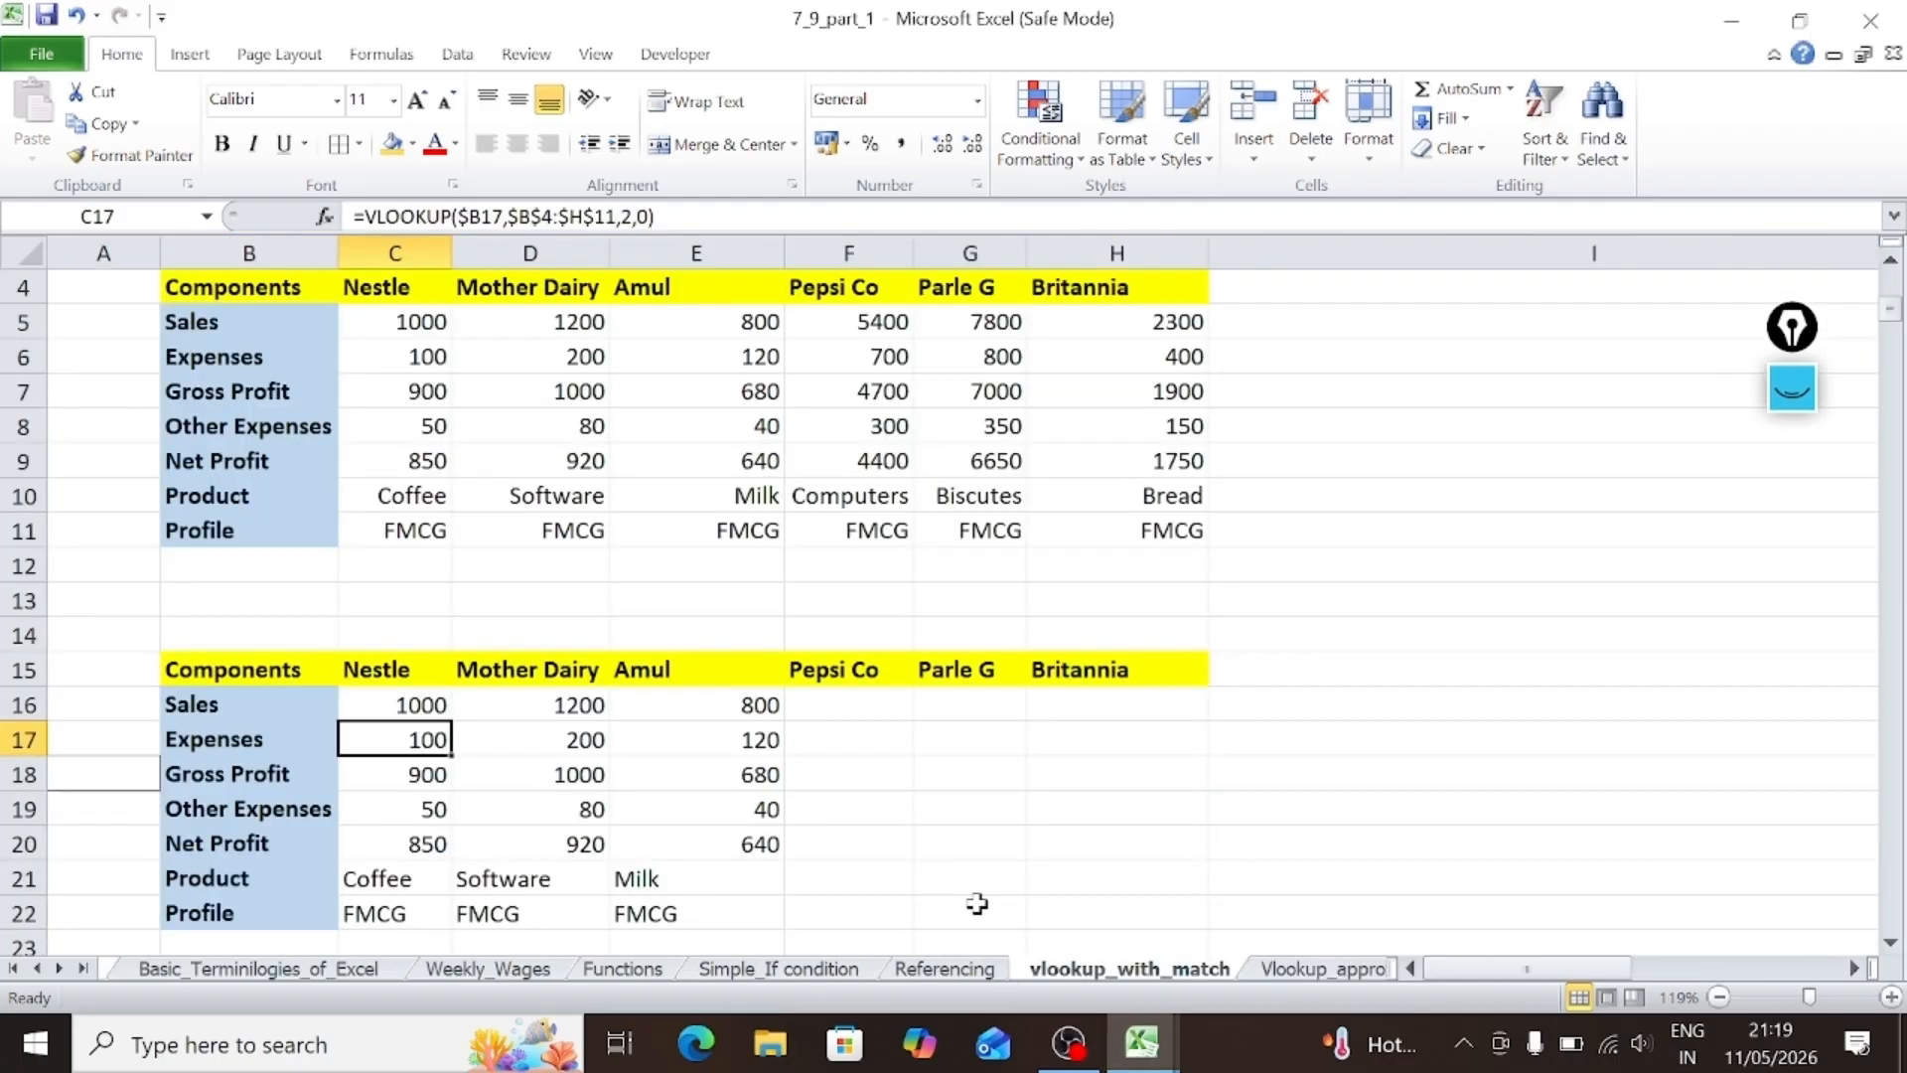
double_click(427, 707)
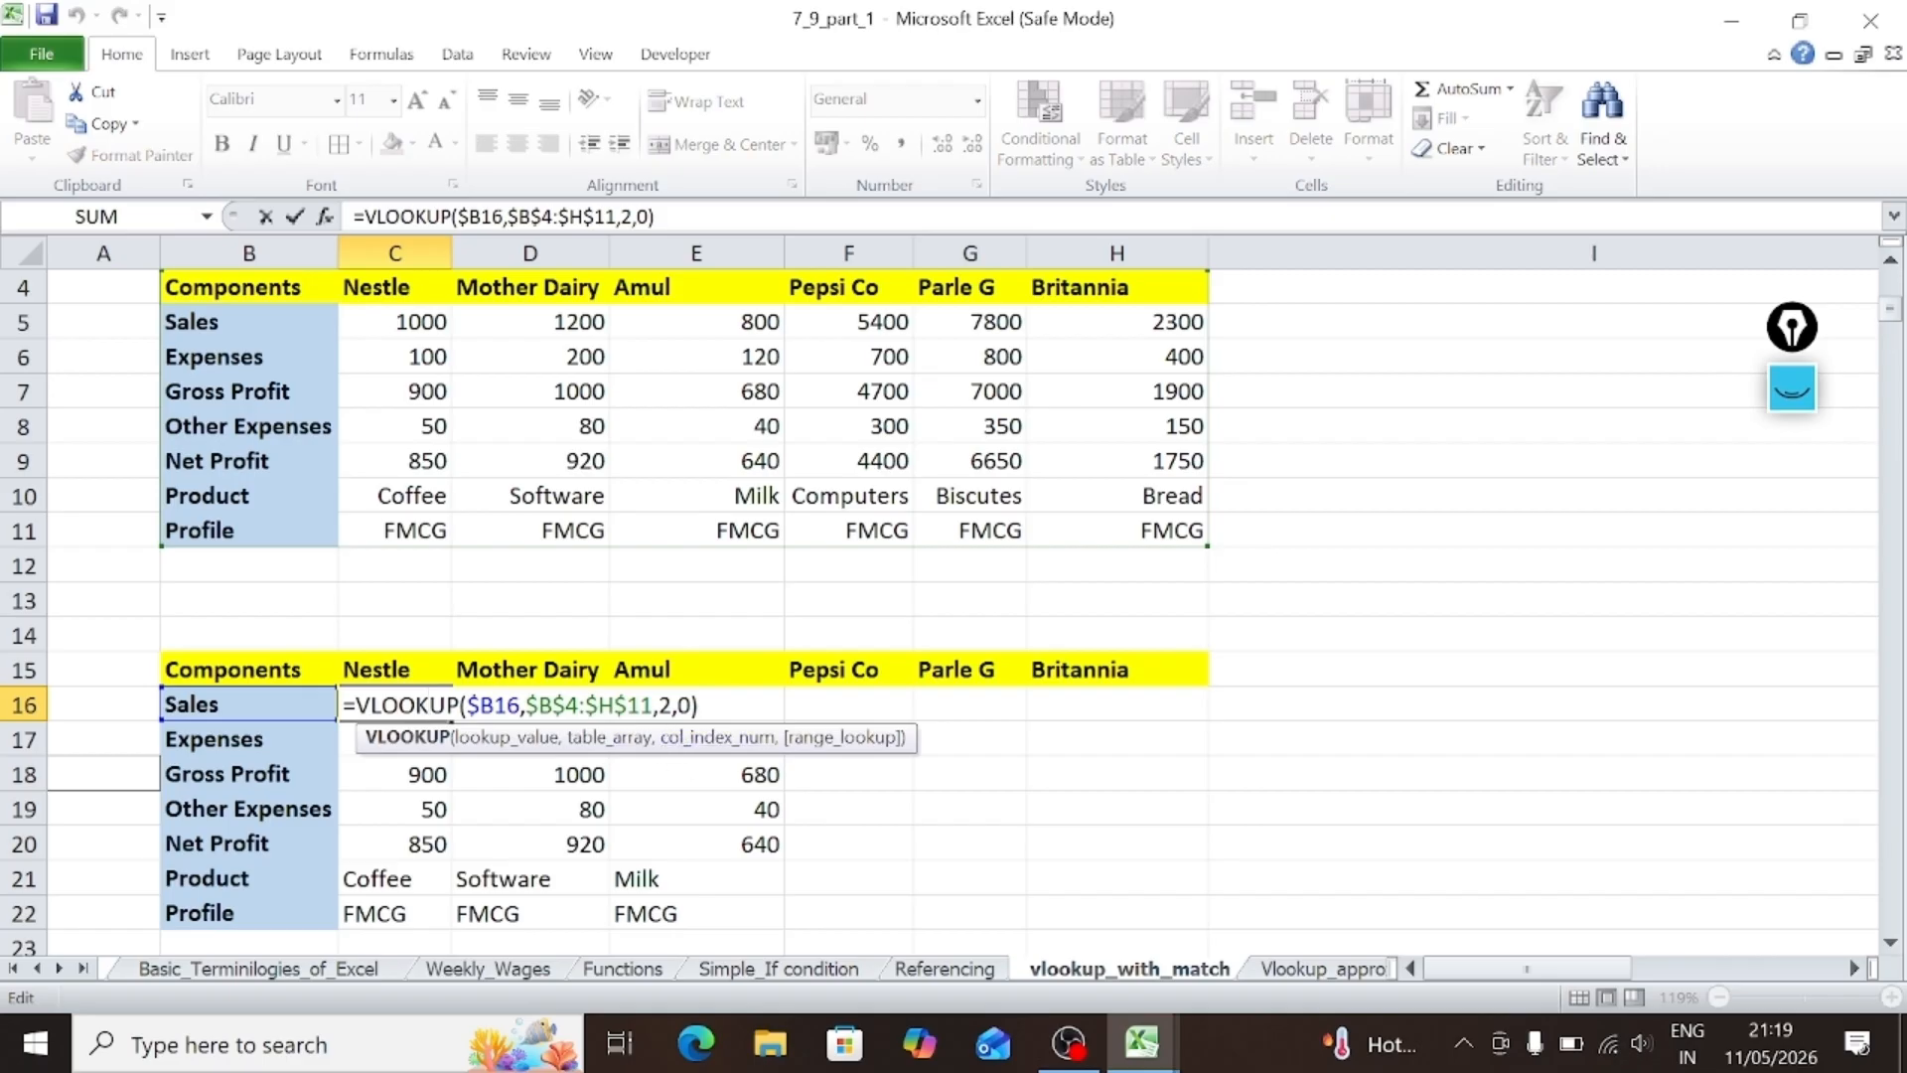
double_click(664, 704)
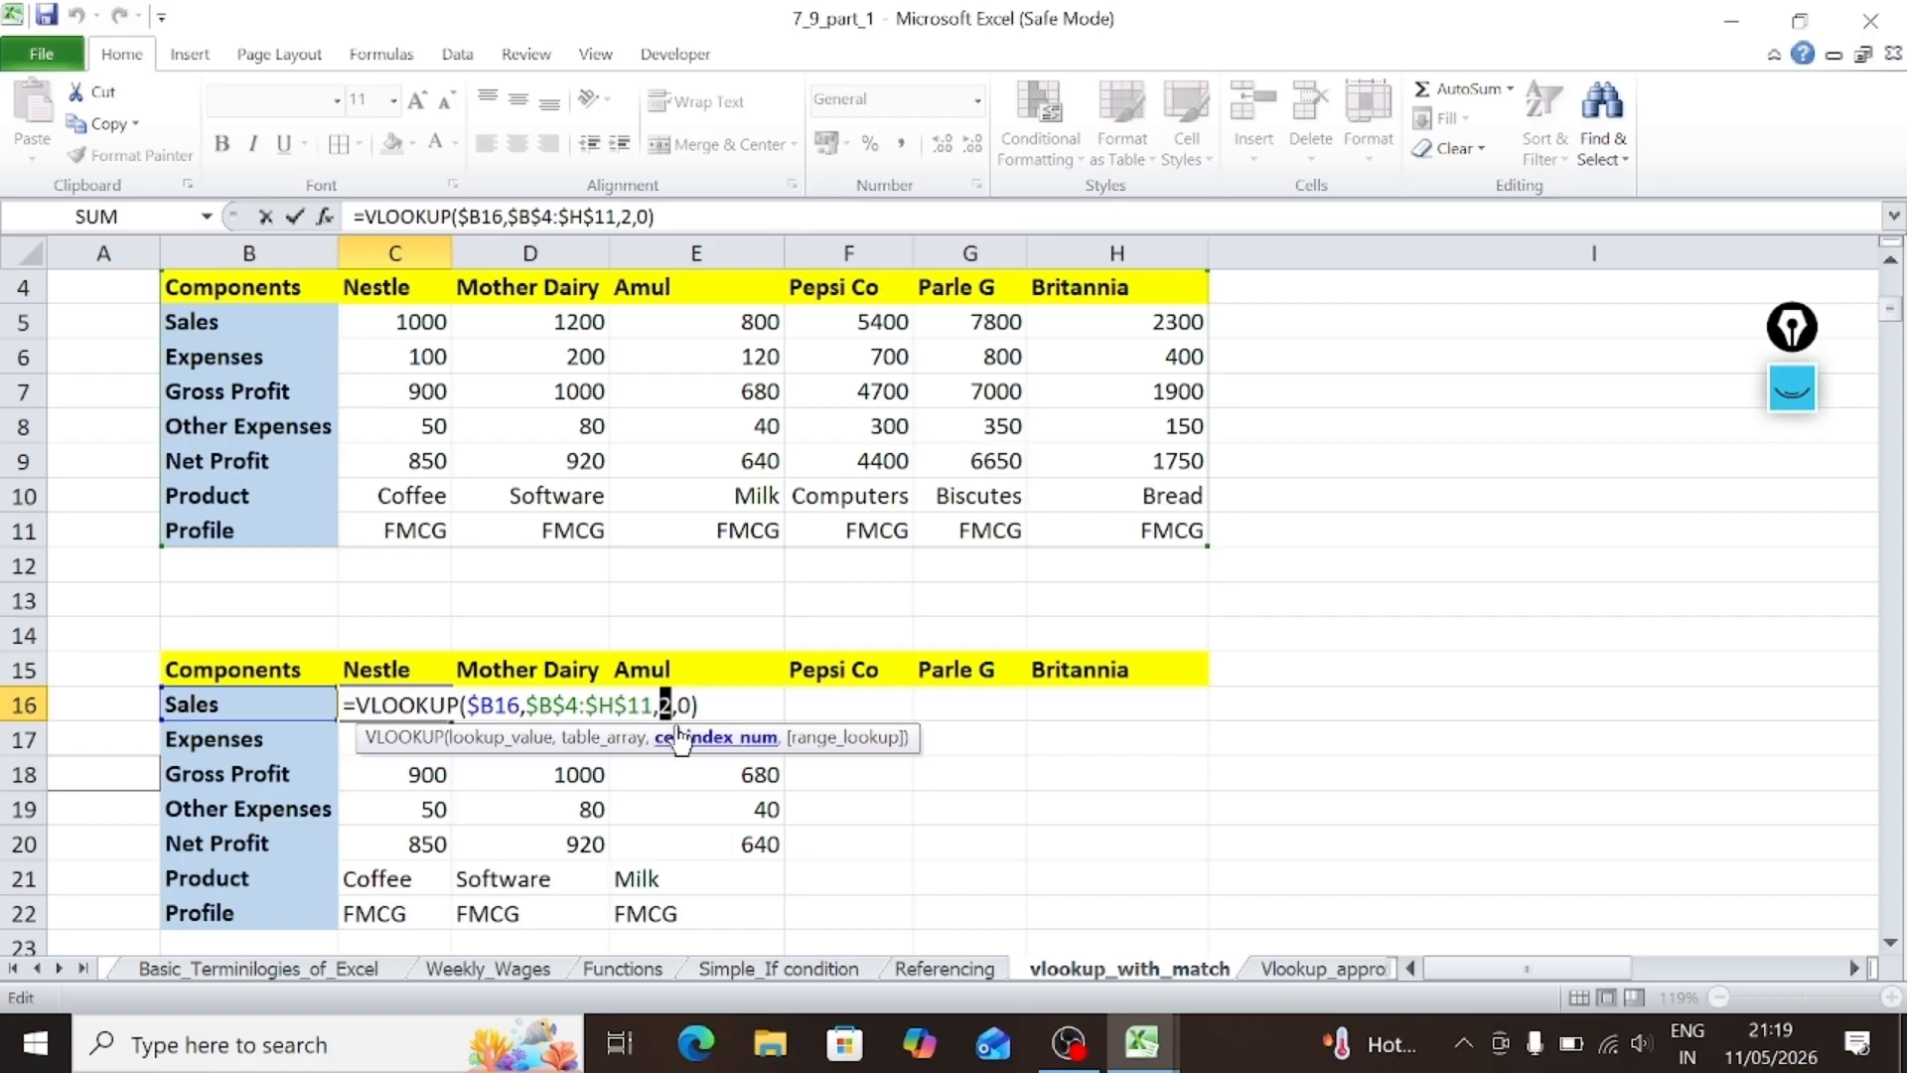
key("BackSpace")
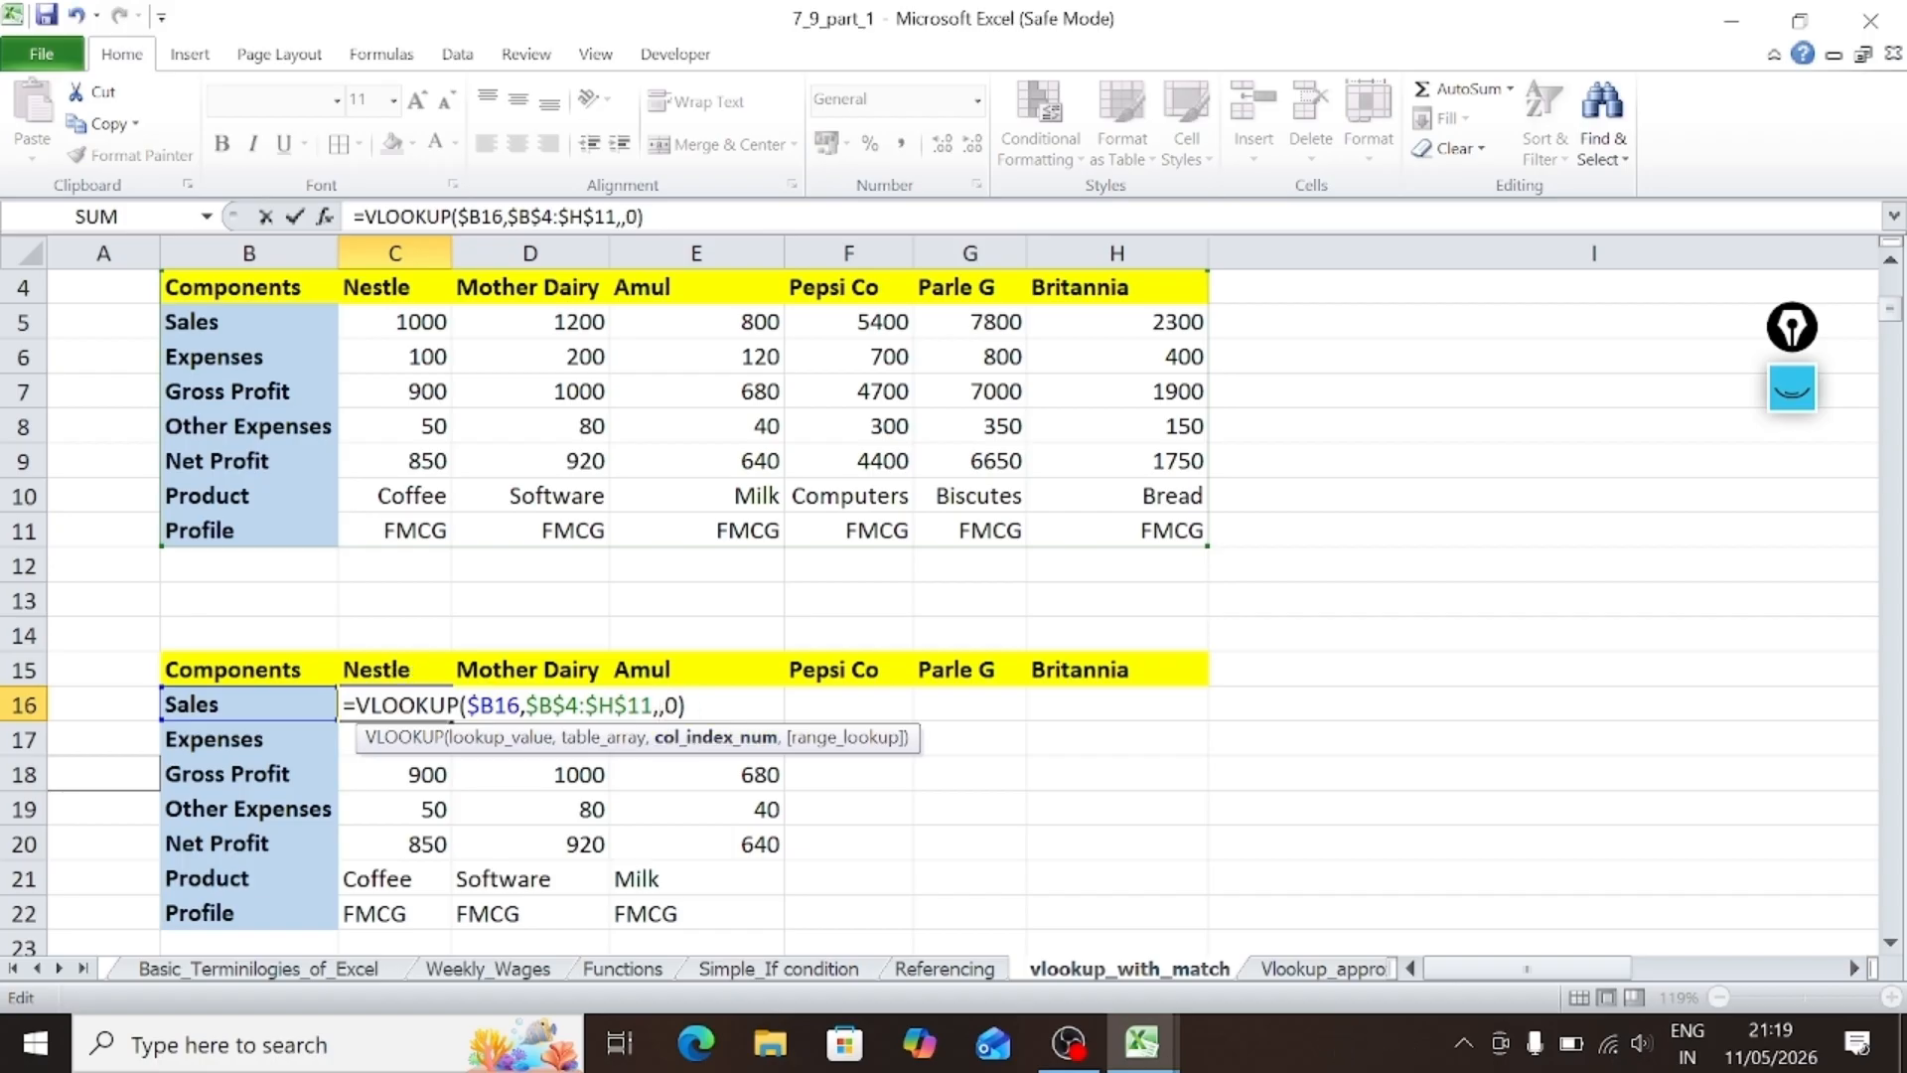
type("match")
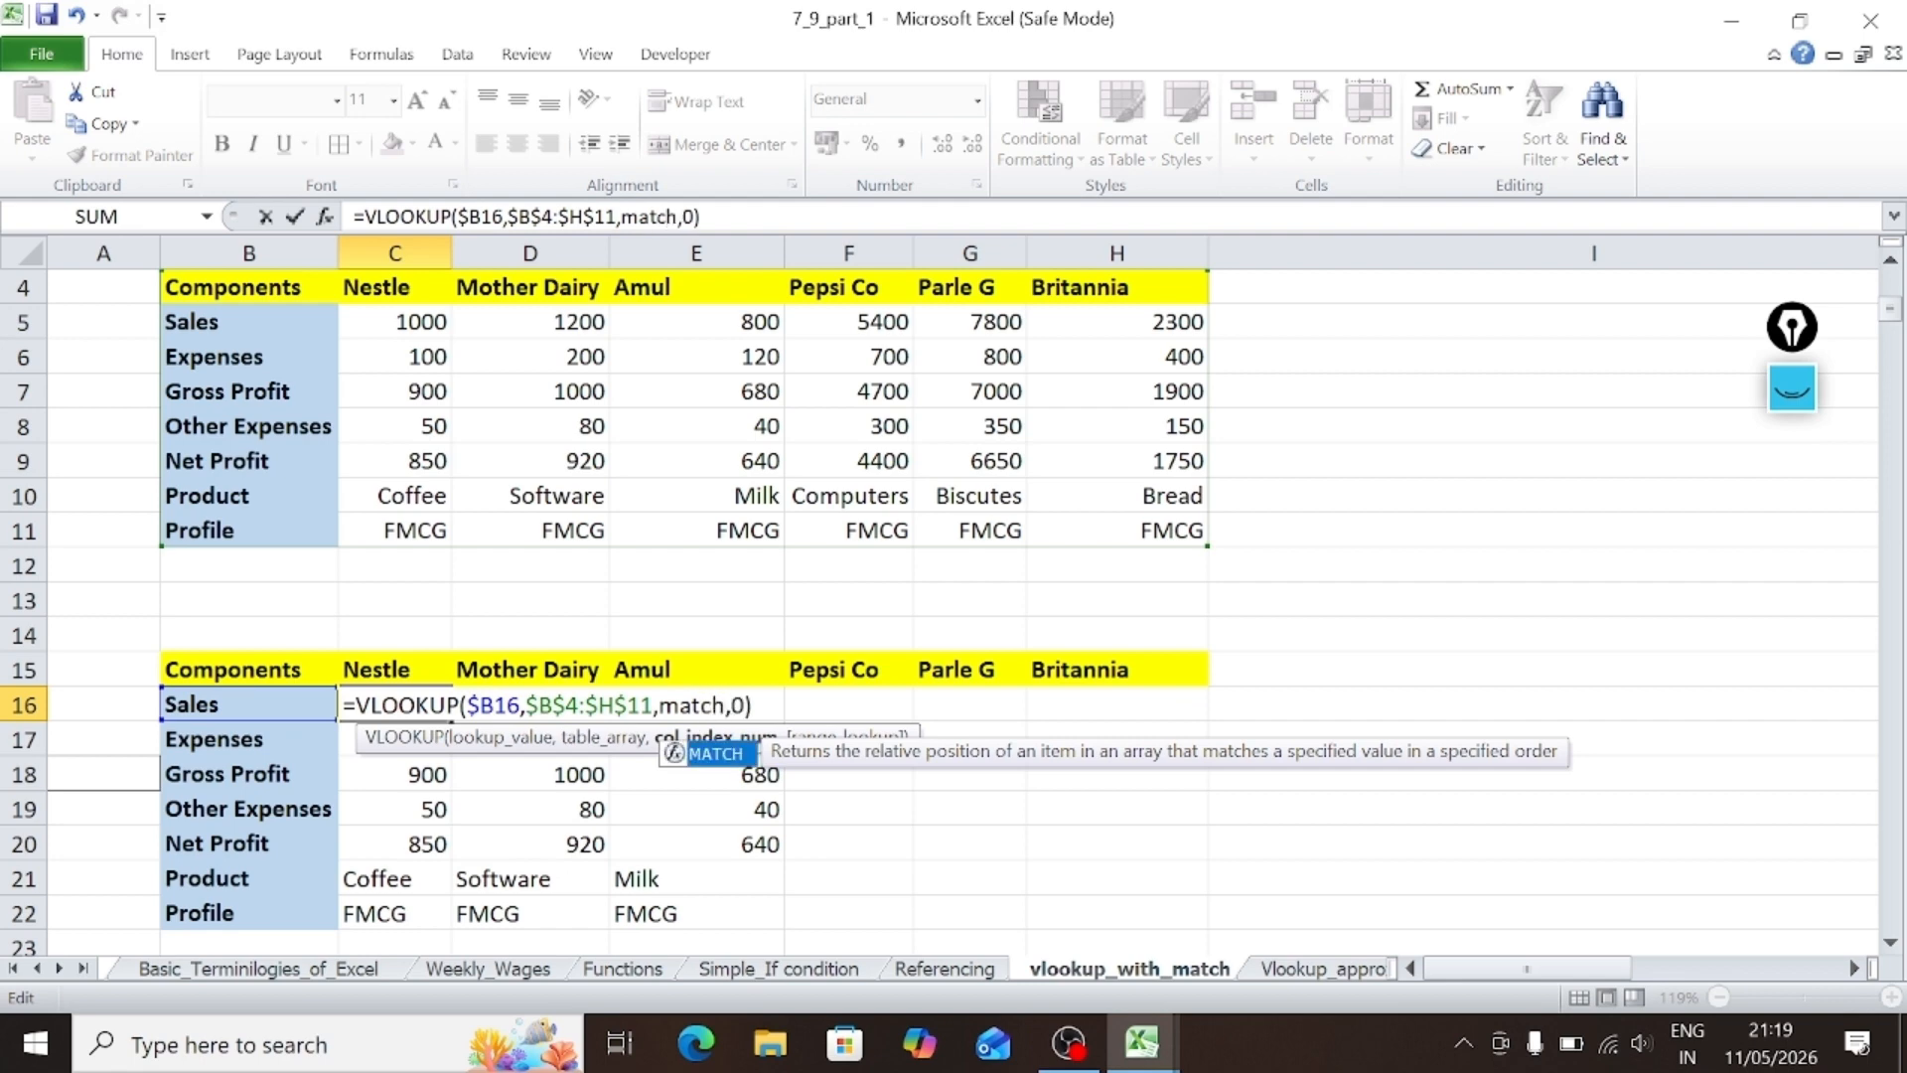
type("(")
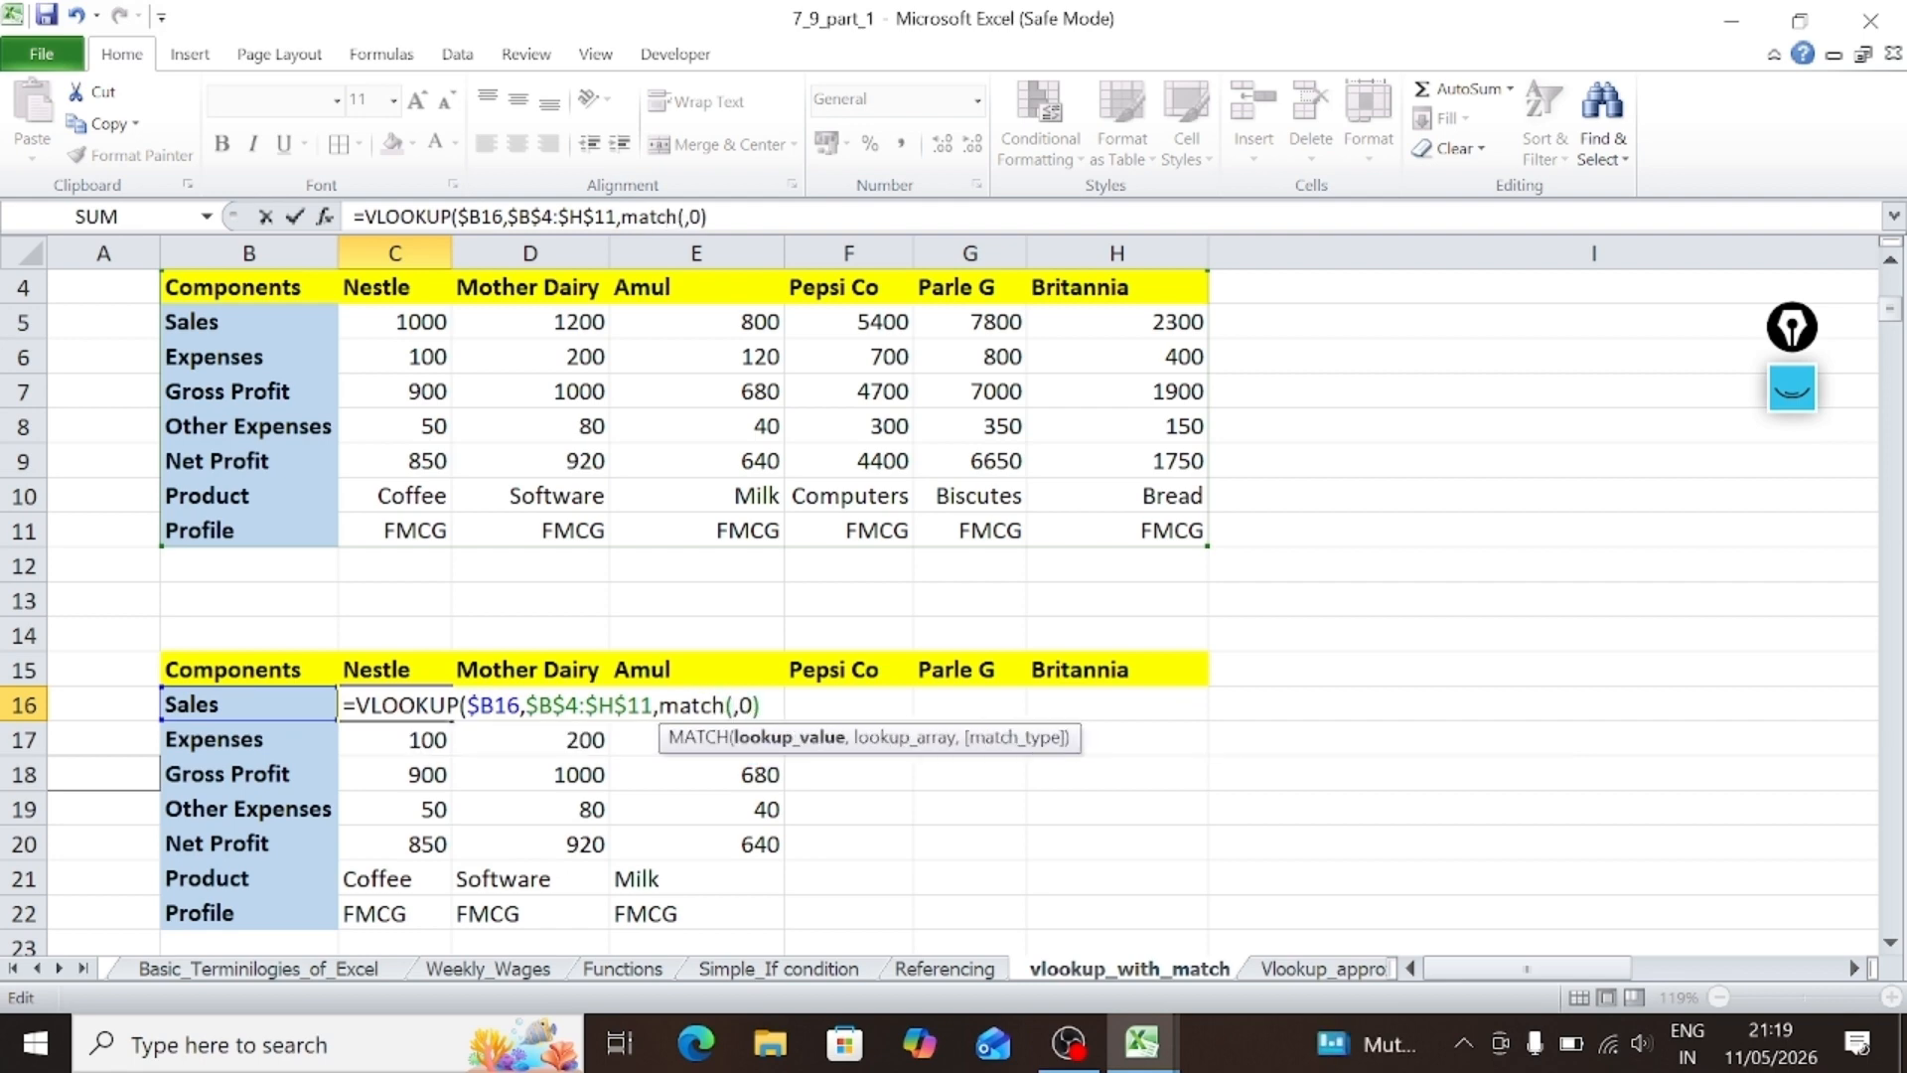
type(")")
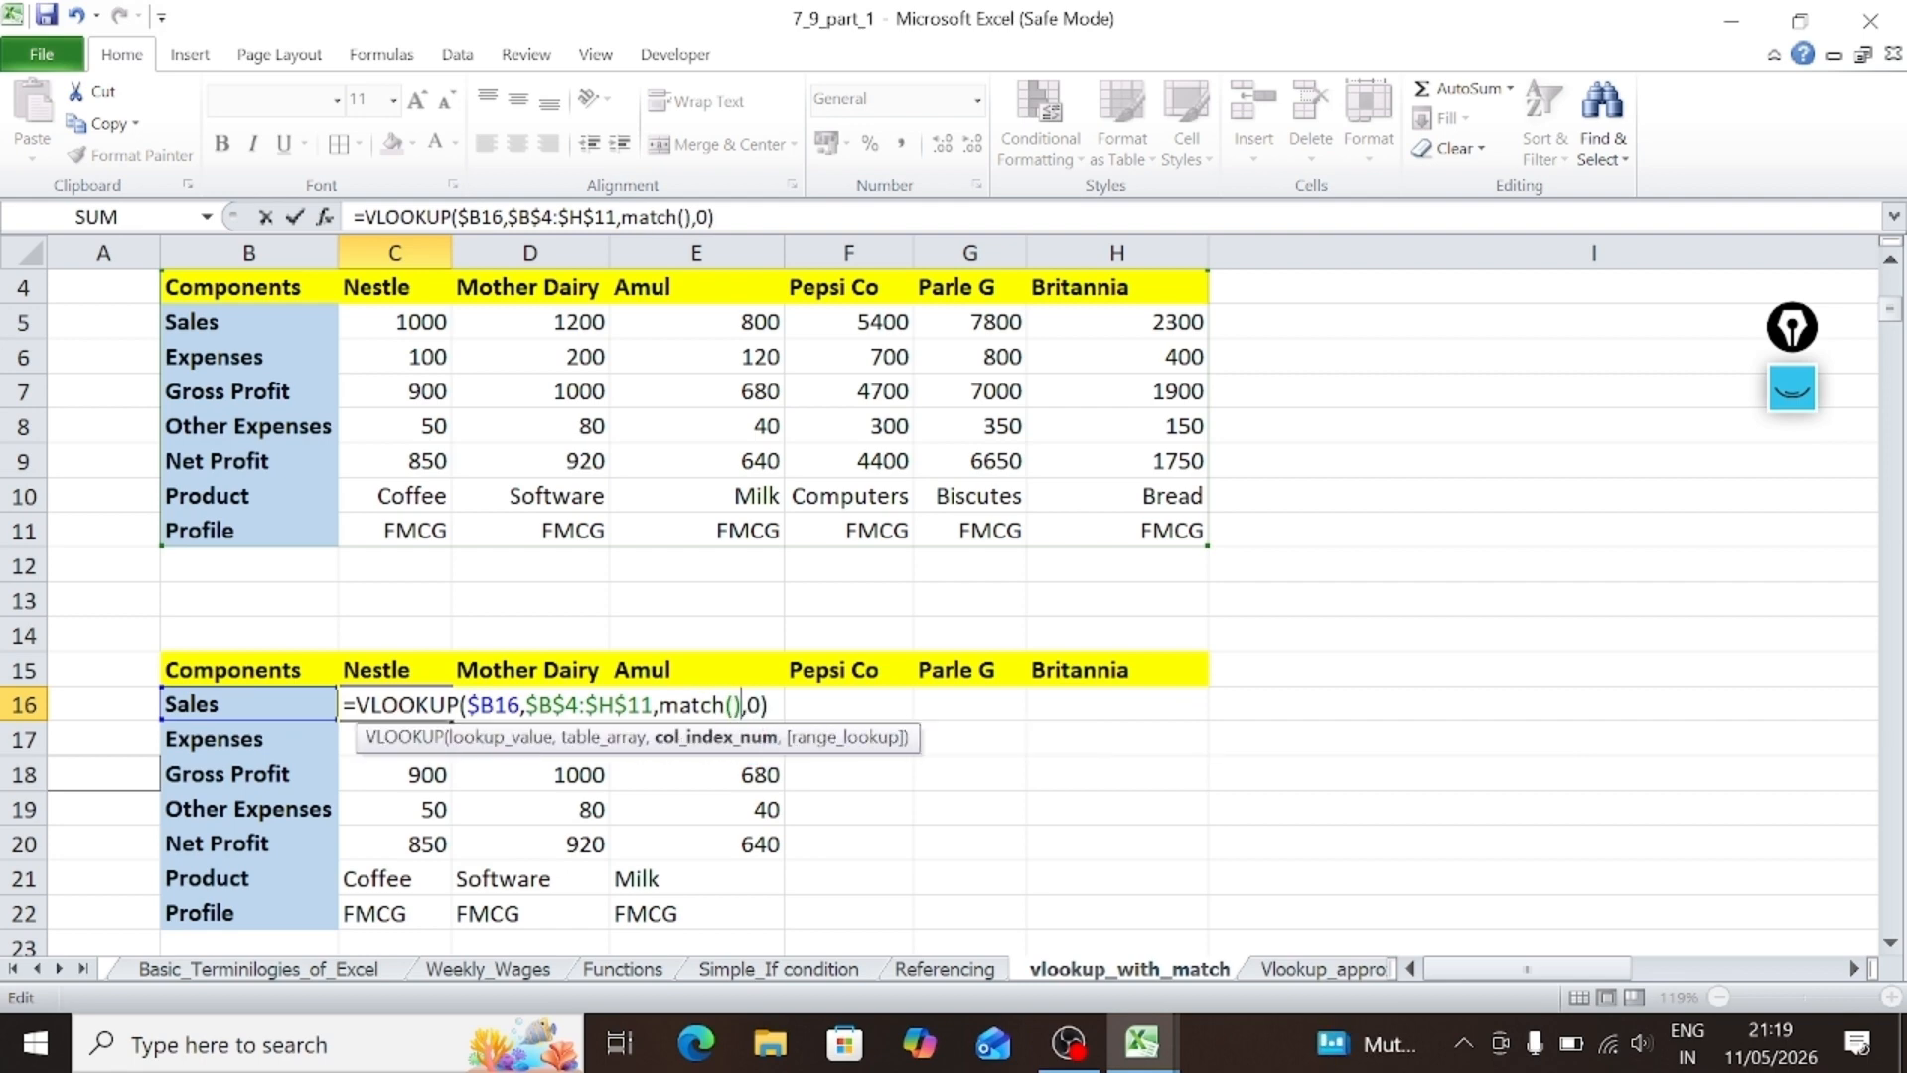
key("Left")
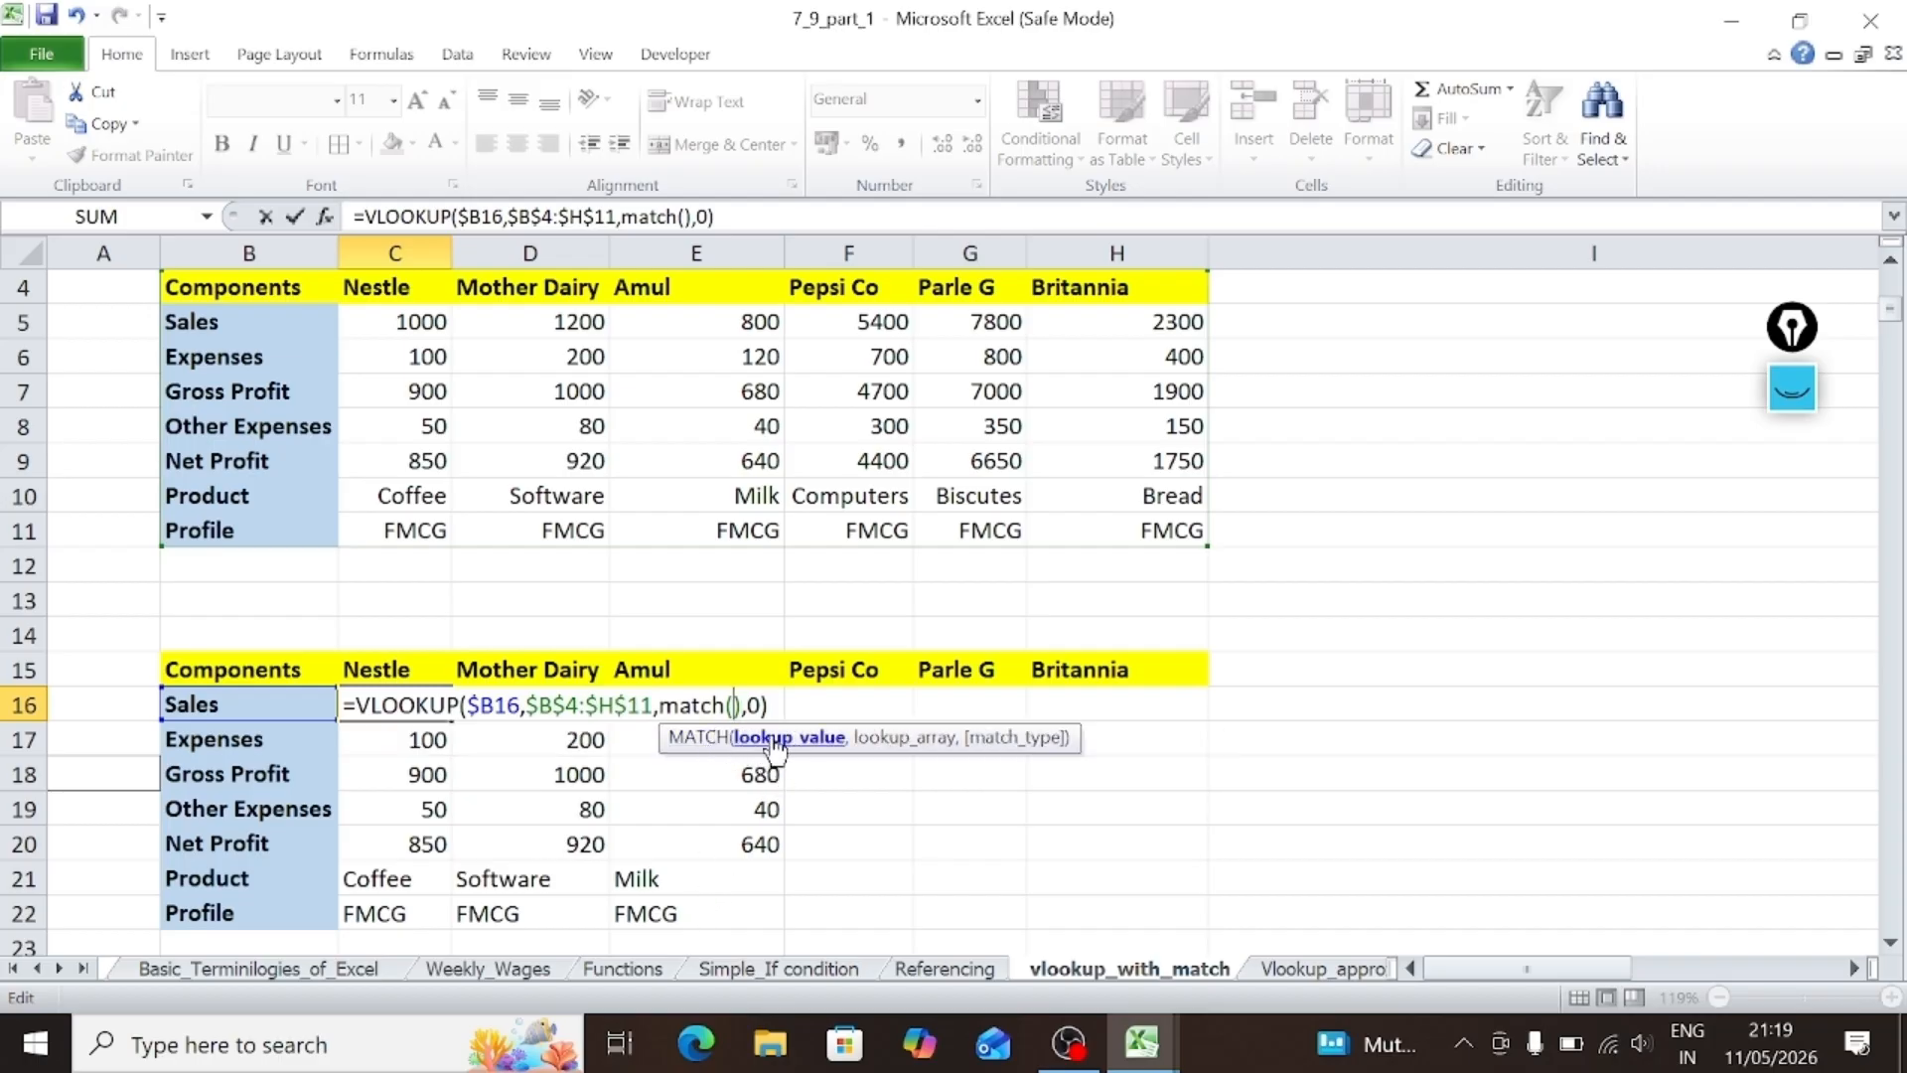
Step: Set the MATCH lookup value to the Nestle header in C15, locking only its row as C$15
left_click(404, 670)
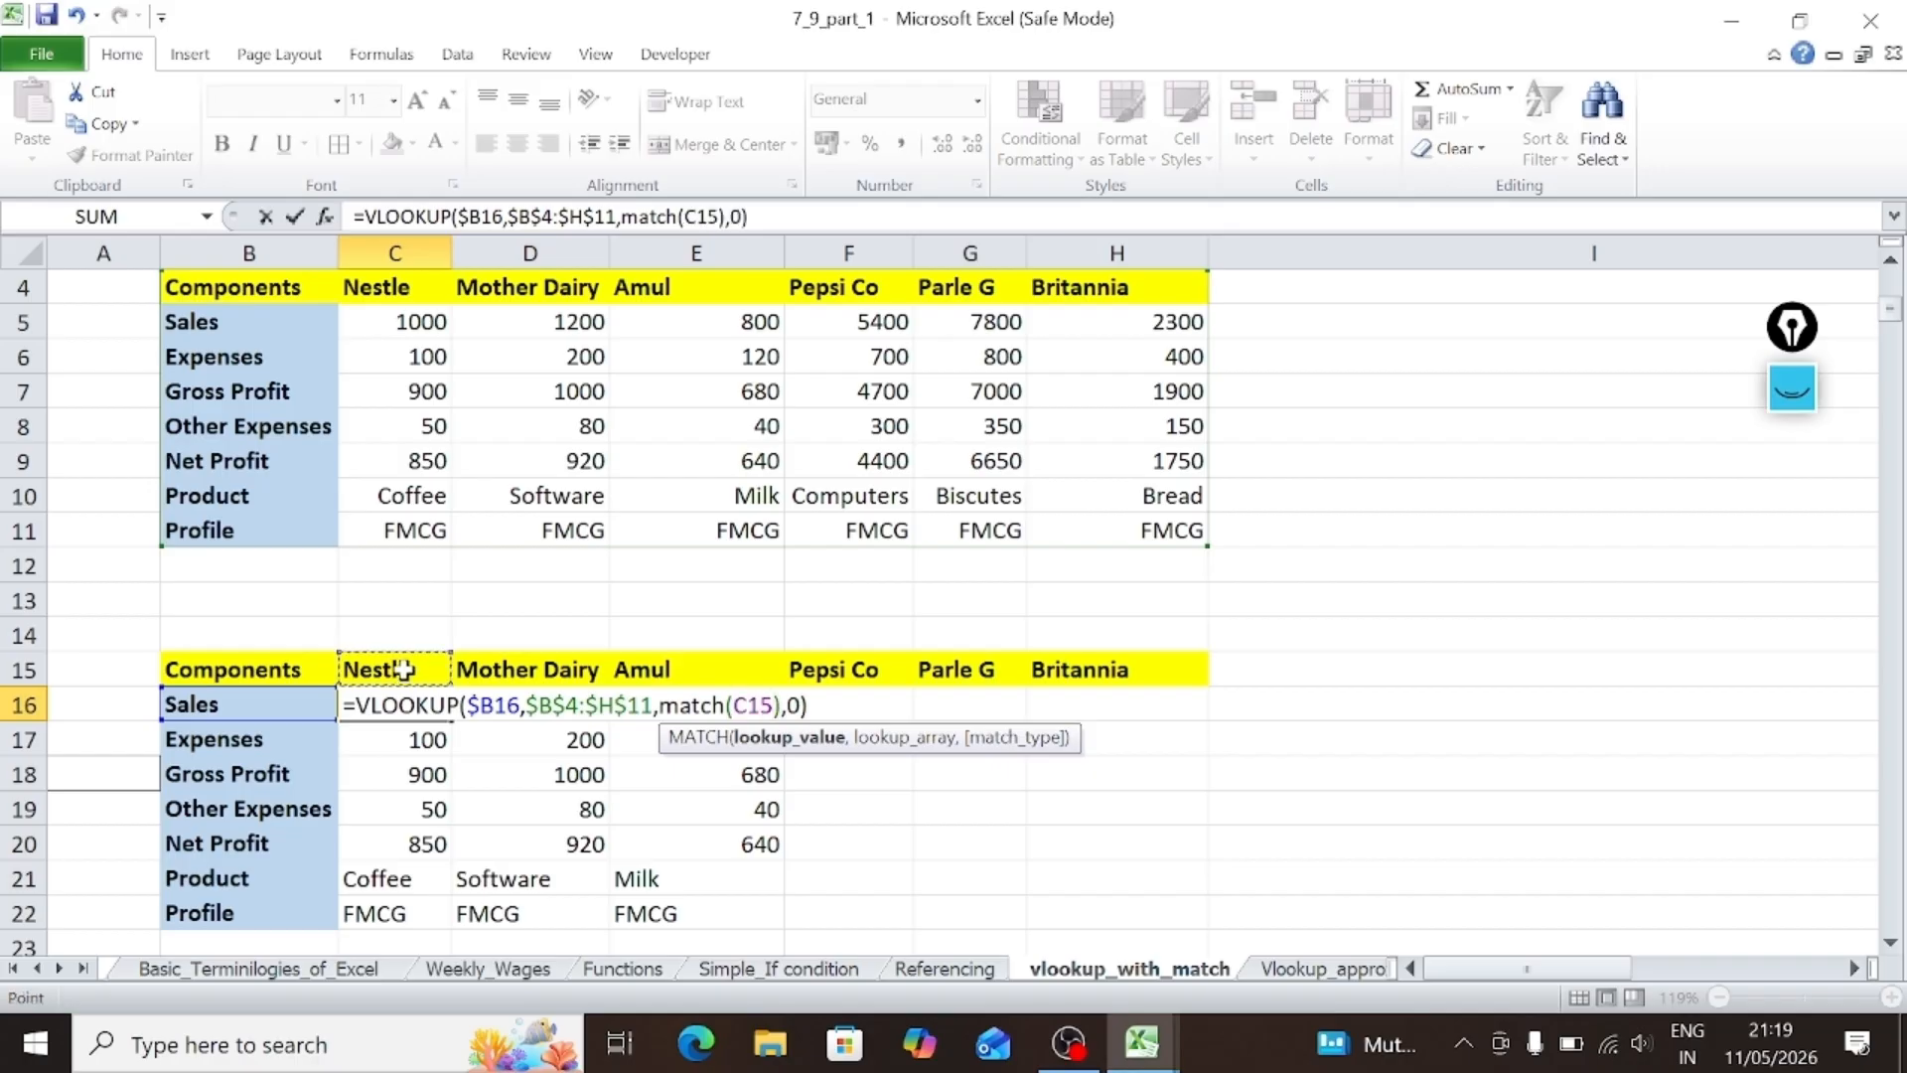
left_click(748, 704)
key("F4")
key("F4")
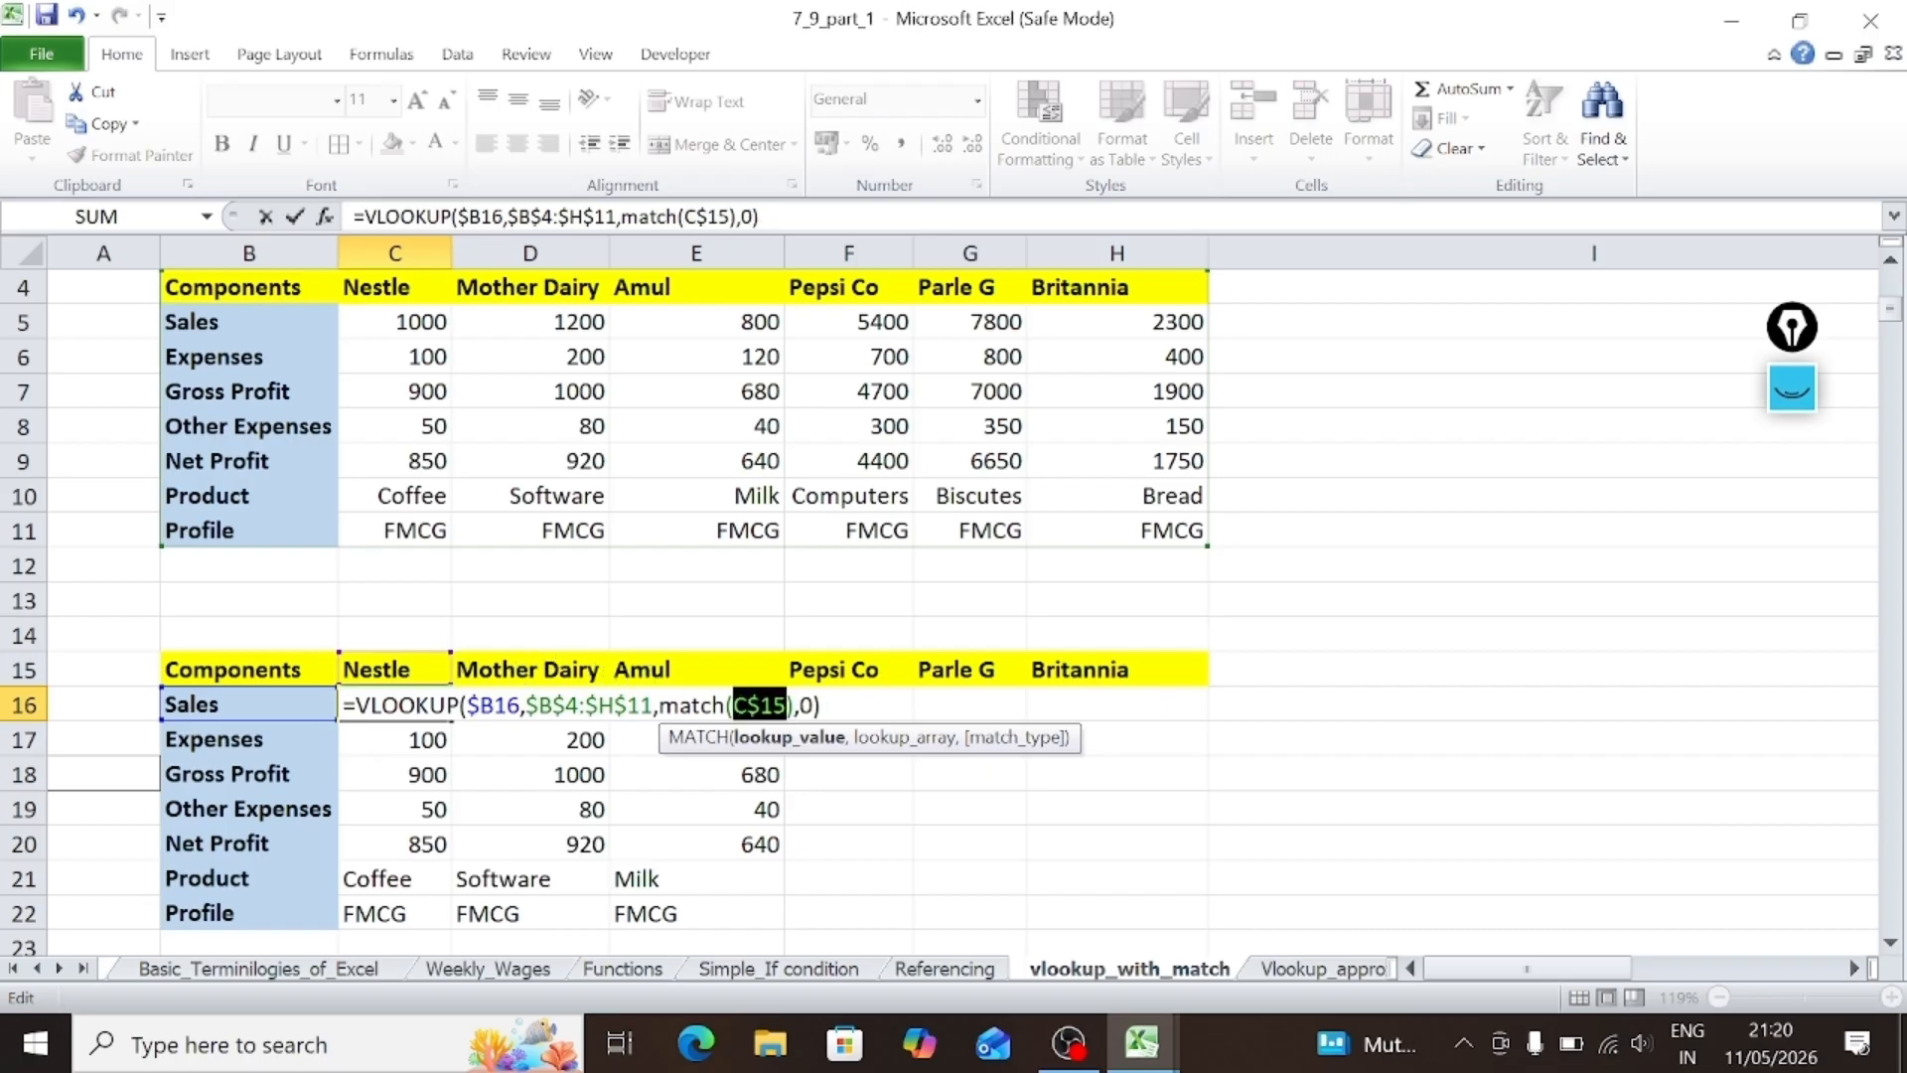
key("Right")
type(",")
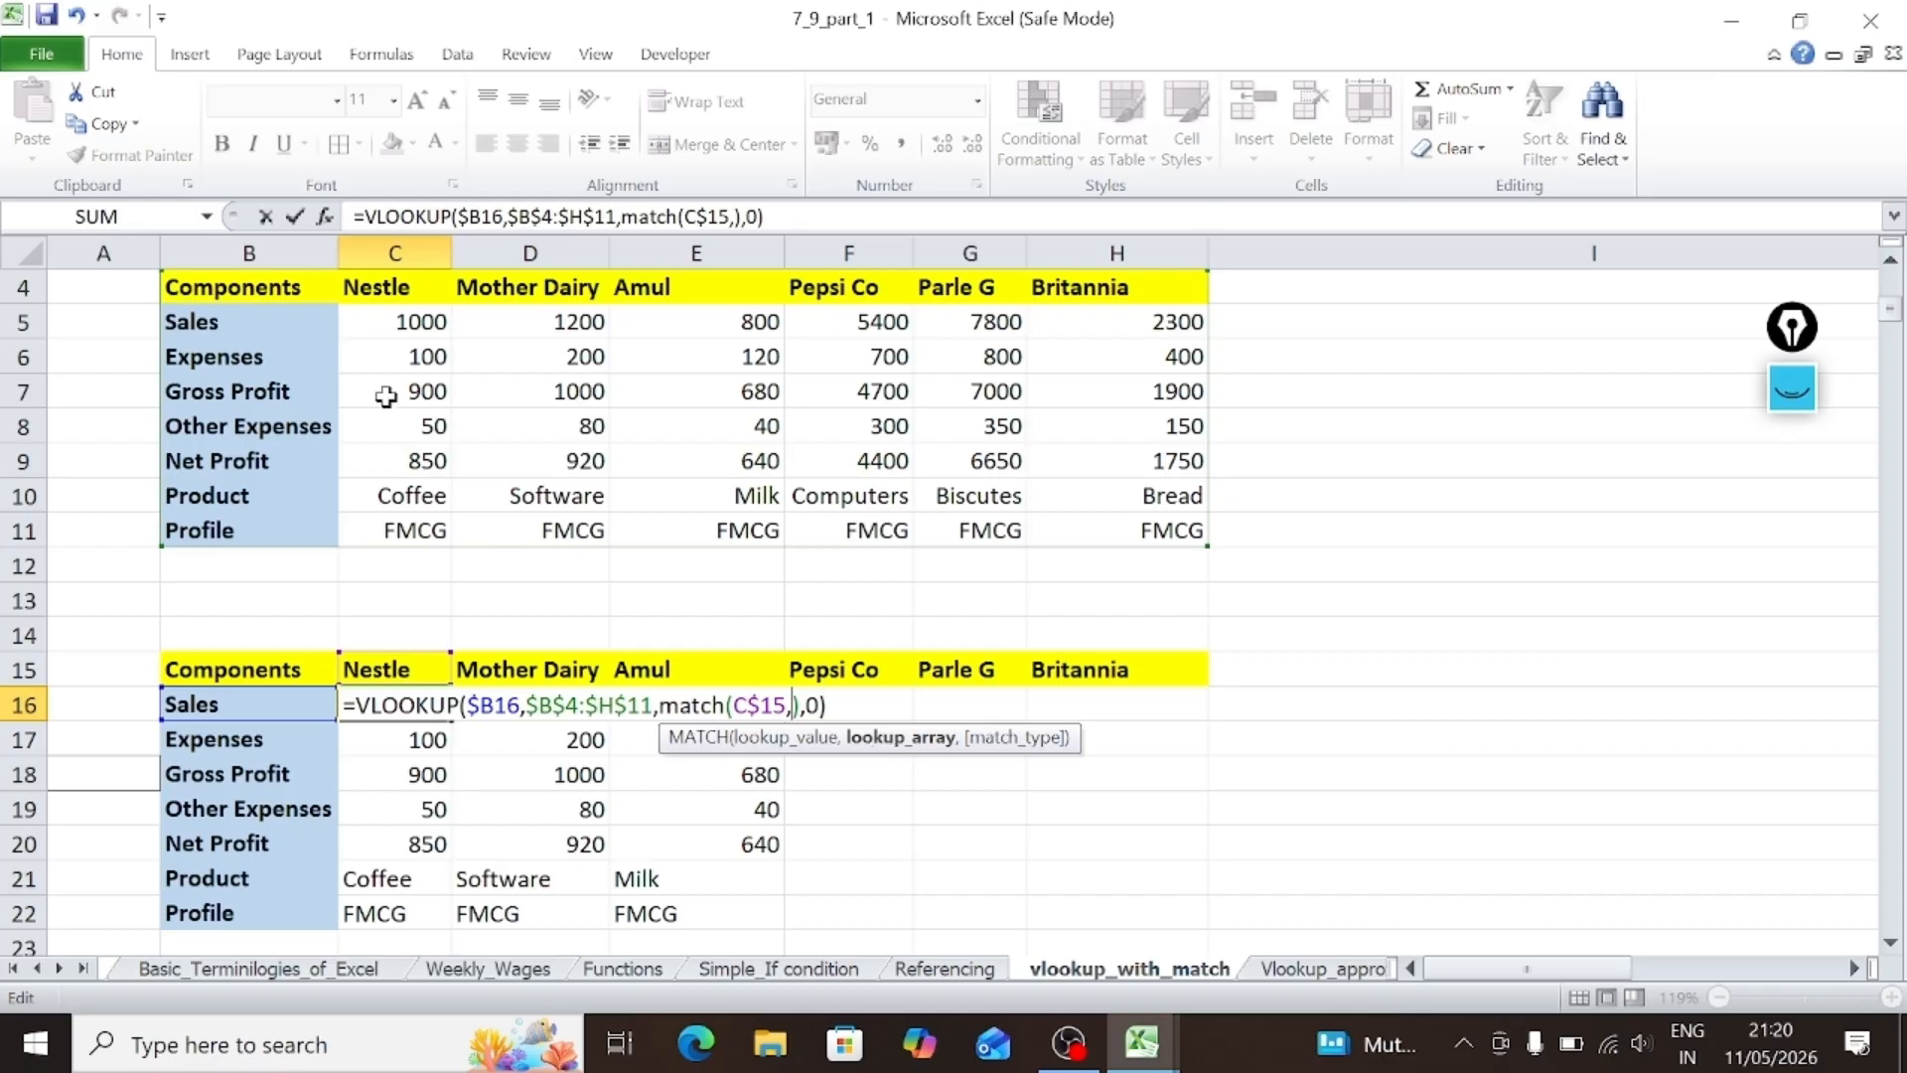
Step: Set the MATCH lookup array to the locked header row $B$4:$H$4 with match type 0, and commit C16's formula
left_click_drag(219, 290, 1064, 375)
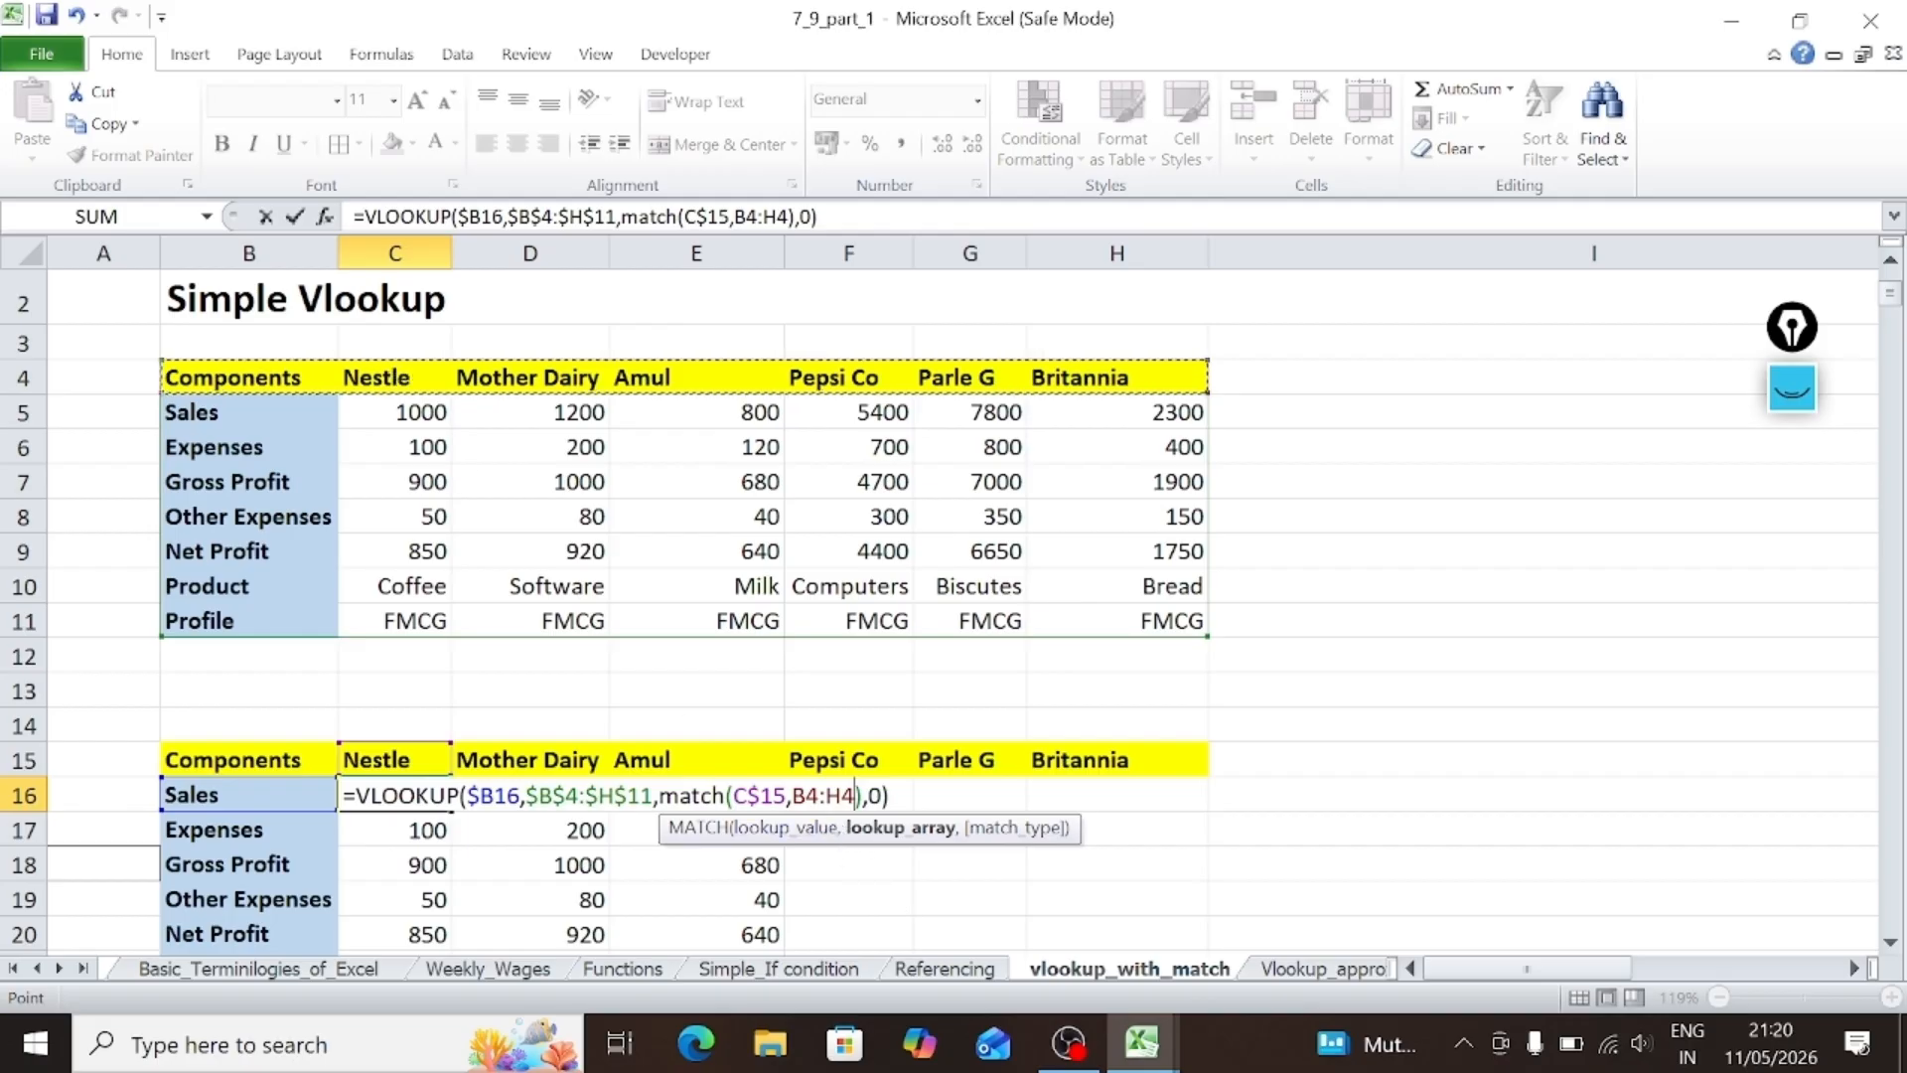
key("F2")
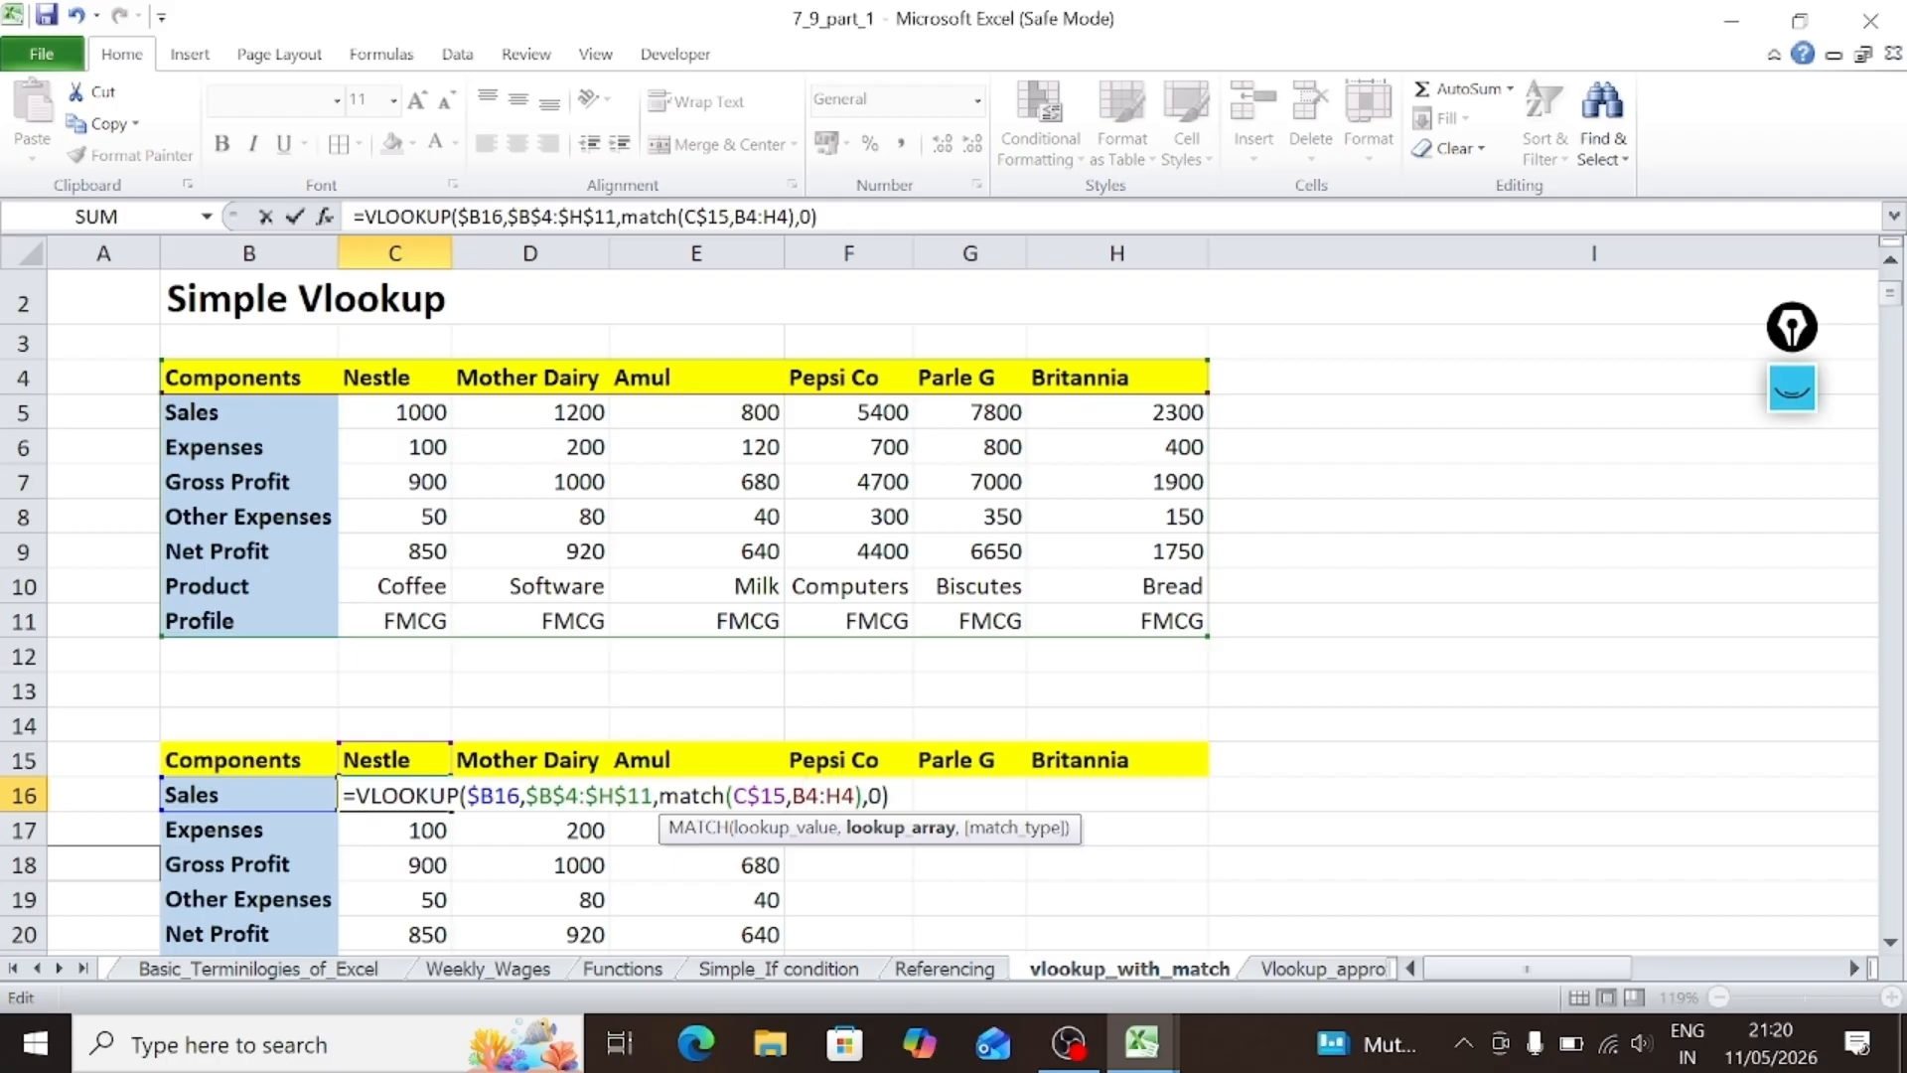
key("F4")
key("Right")
key("Right")
key("F4")
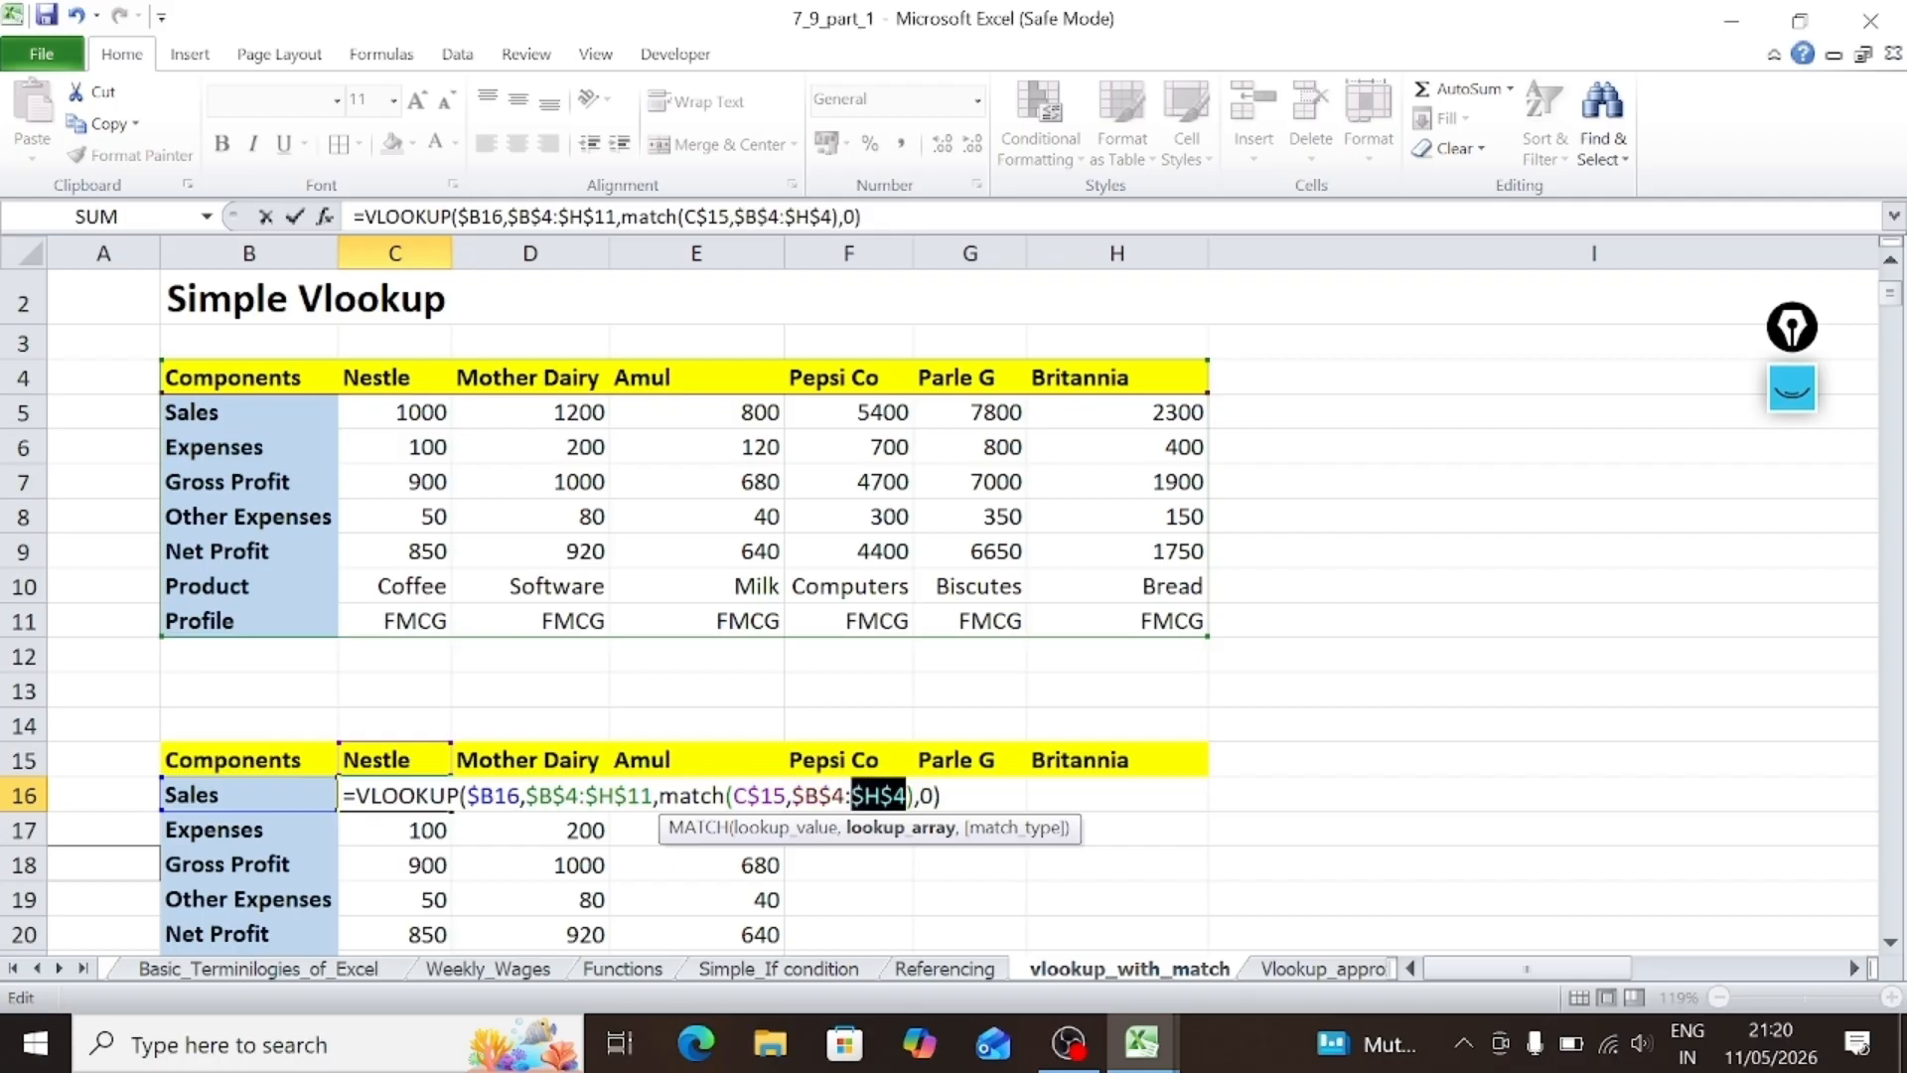
key("Right")
type(",")
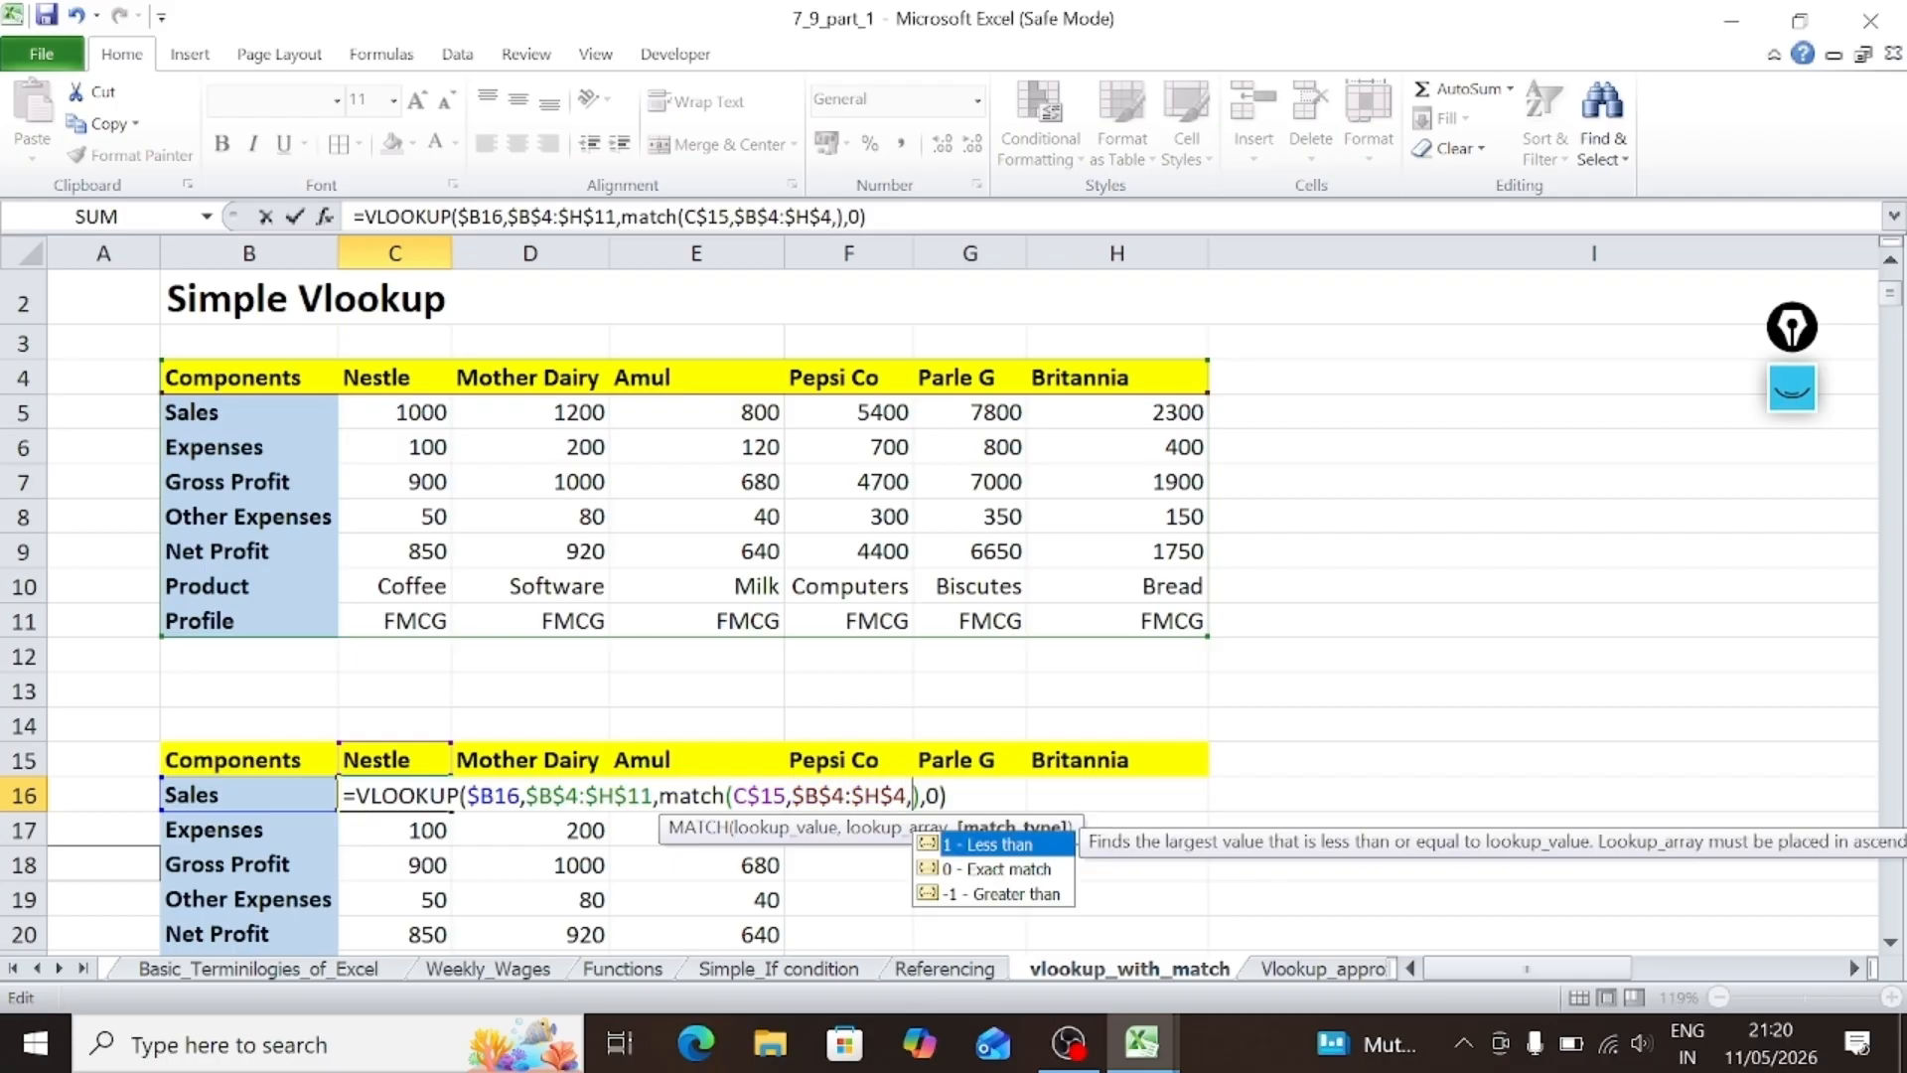
type("0")
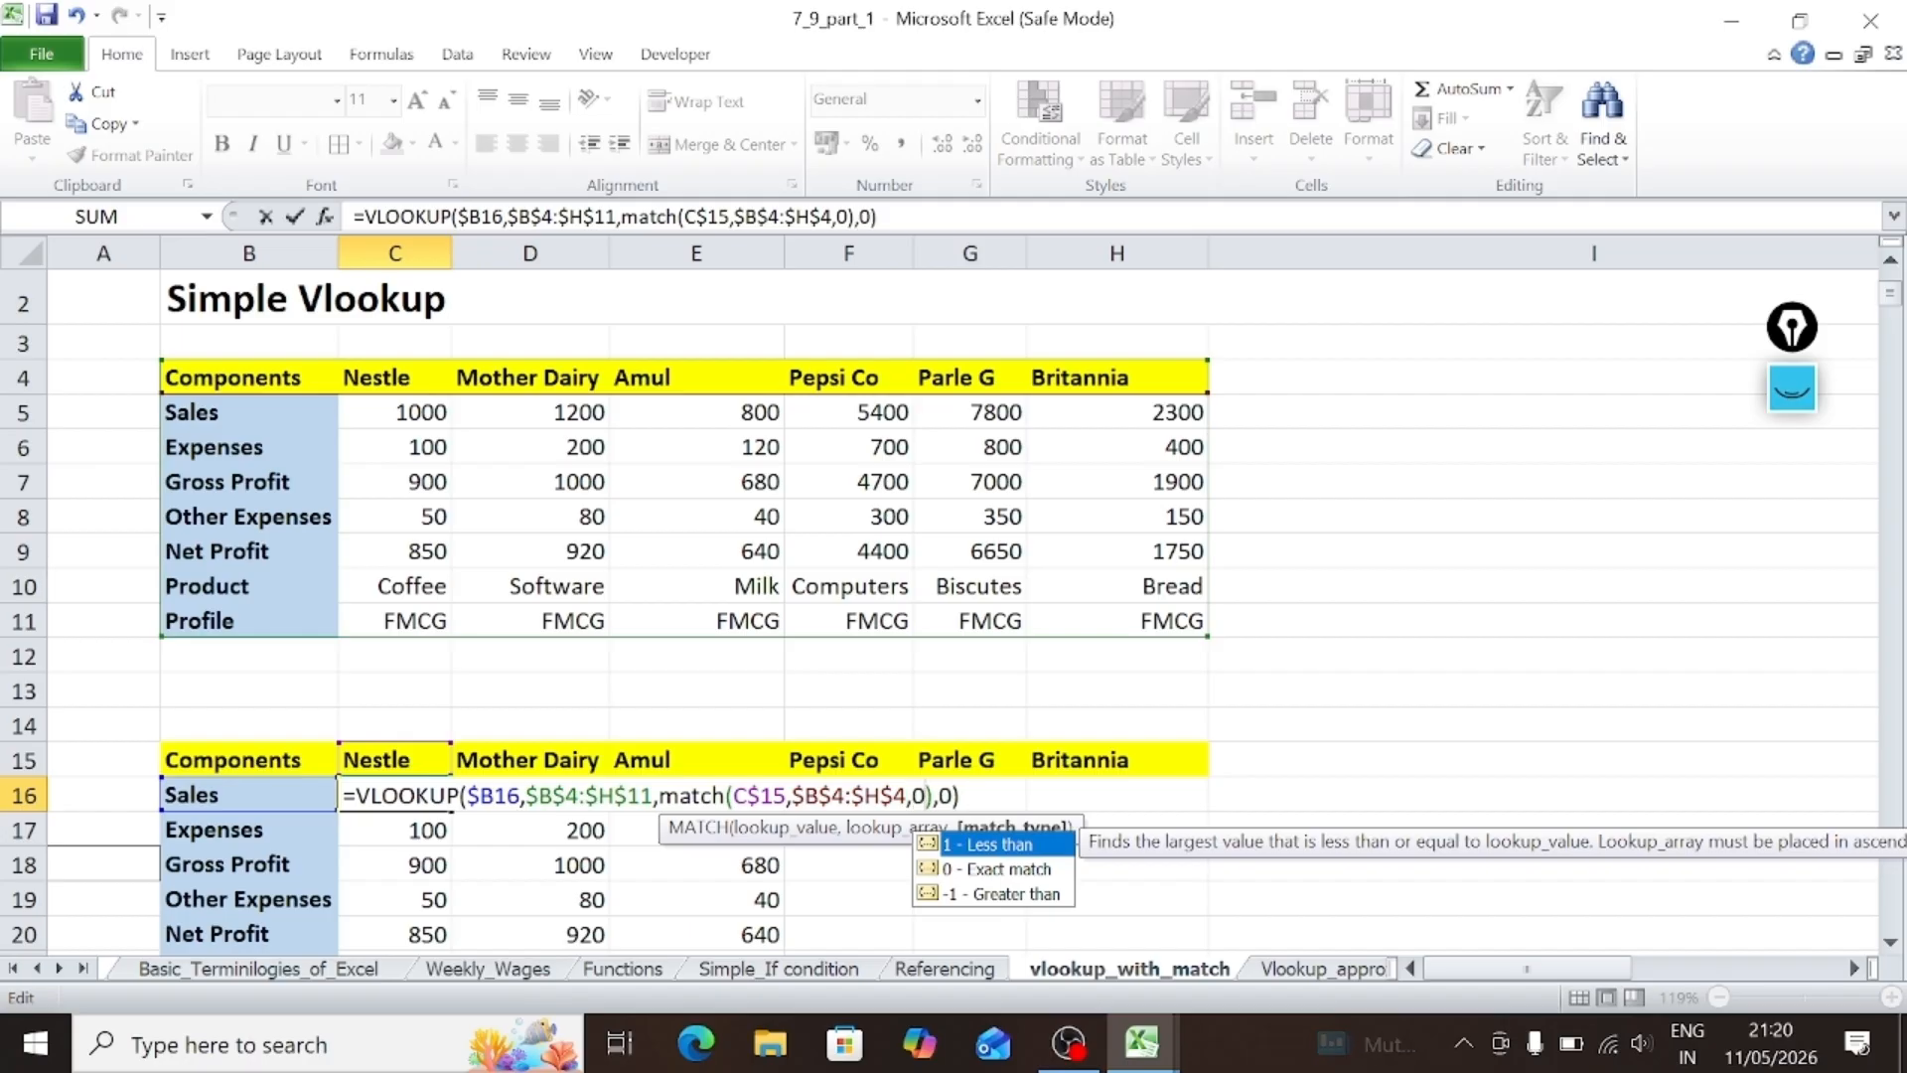
key("Return")
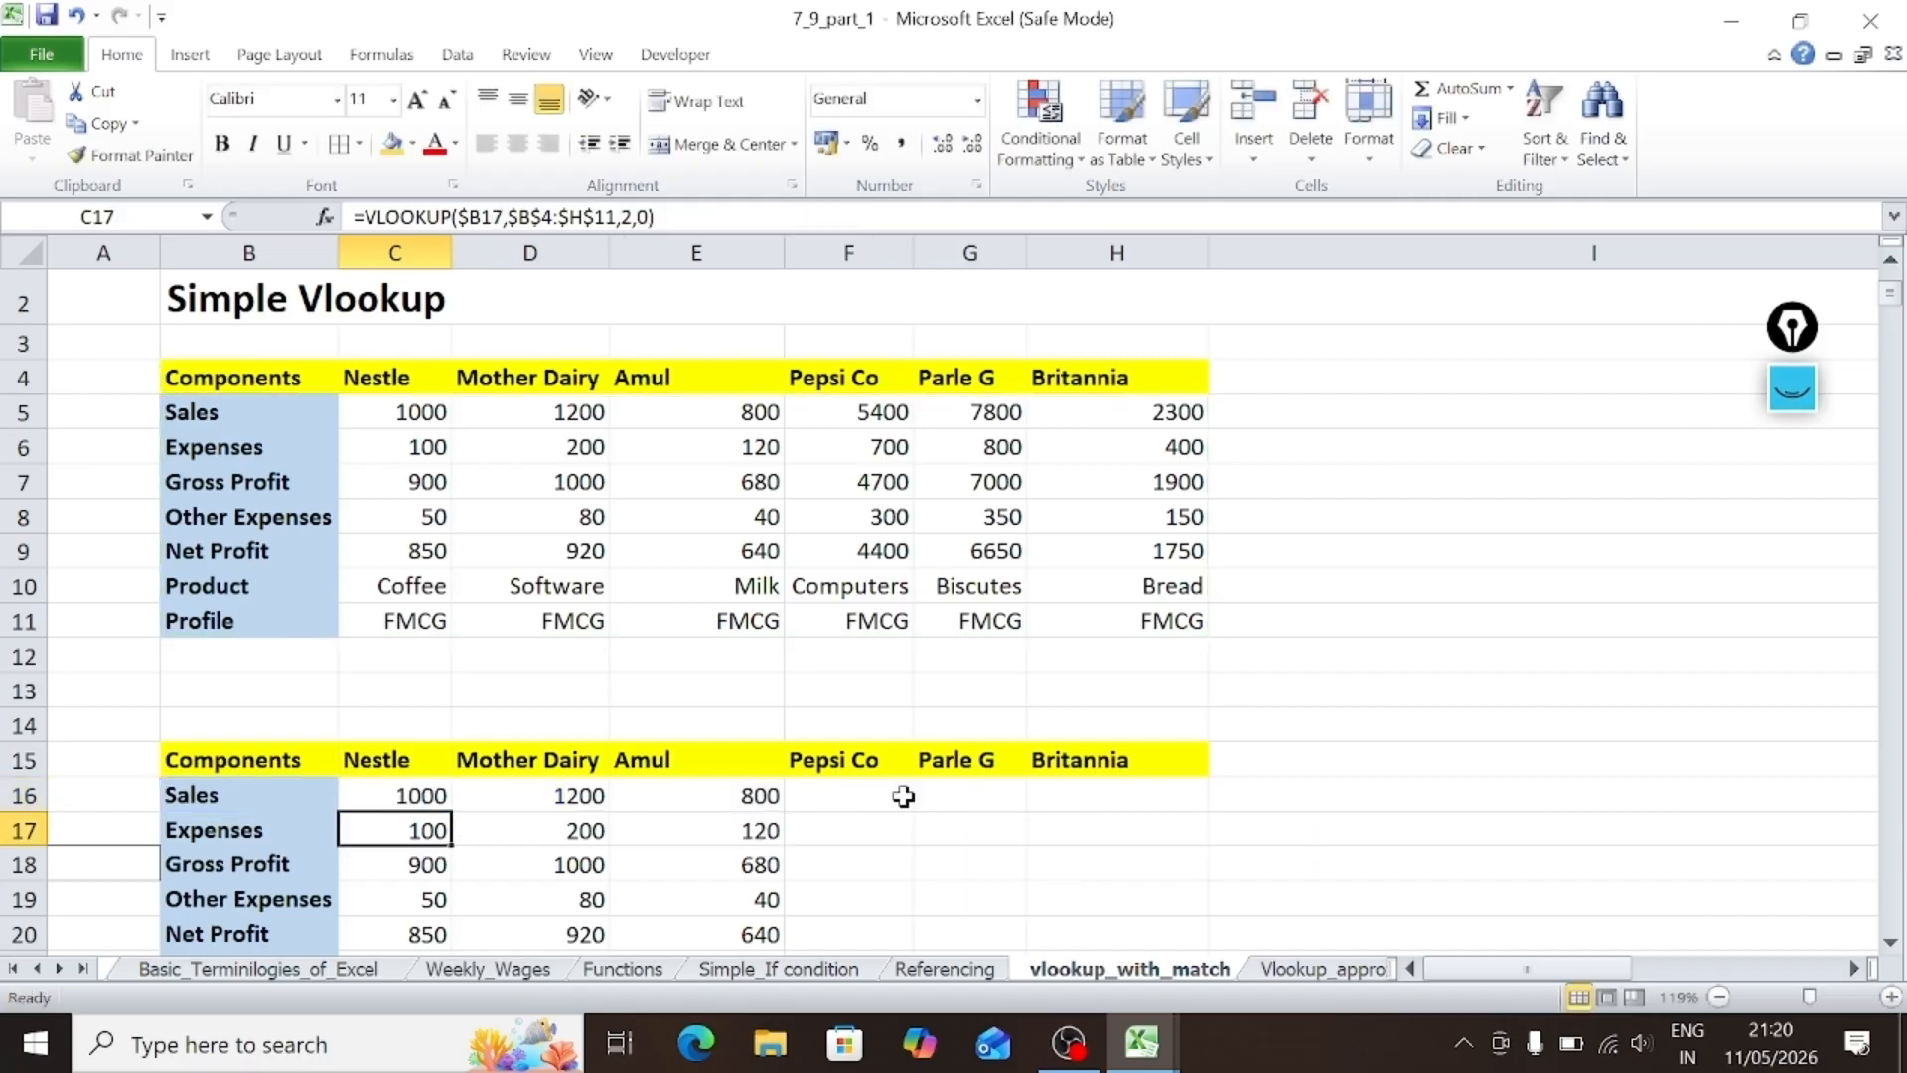
Step: Copy C16's formula into the whole range C16:H22, and review the nested MATCH argument in C16
left_click(402, 803)
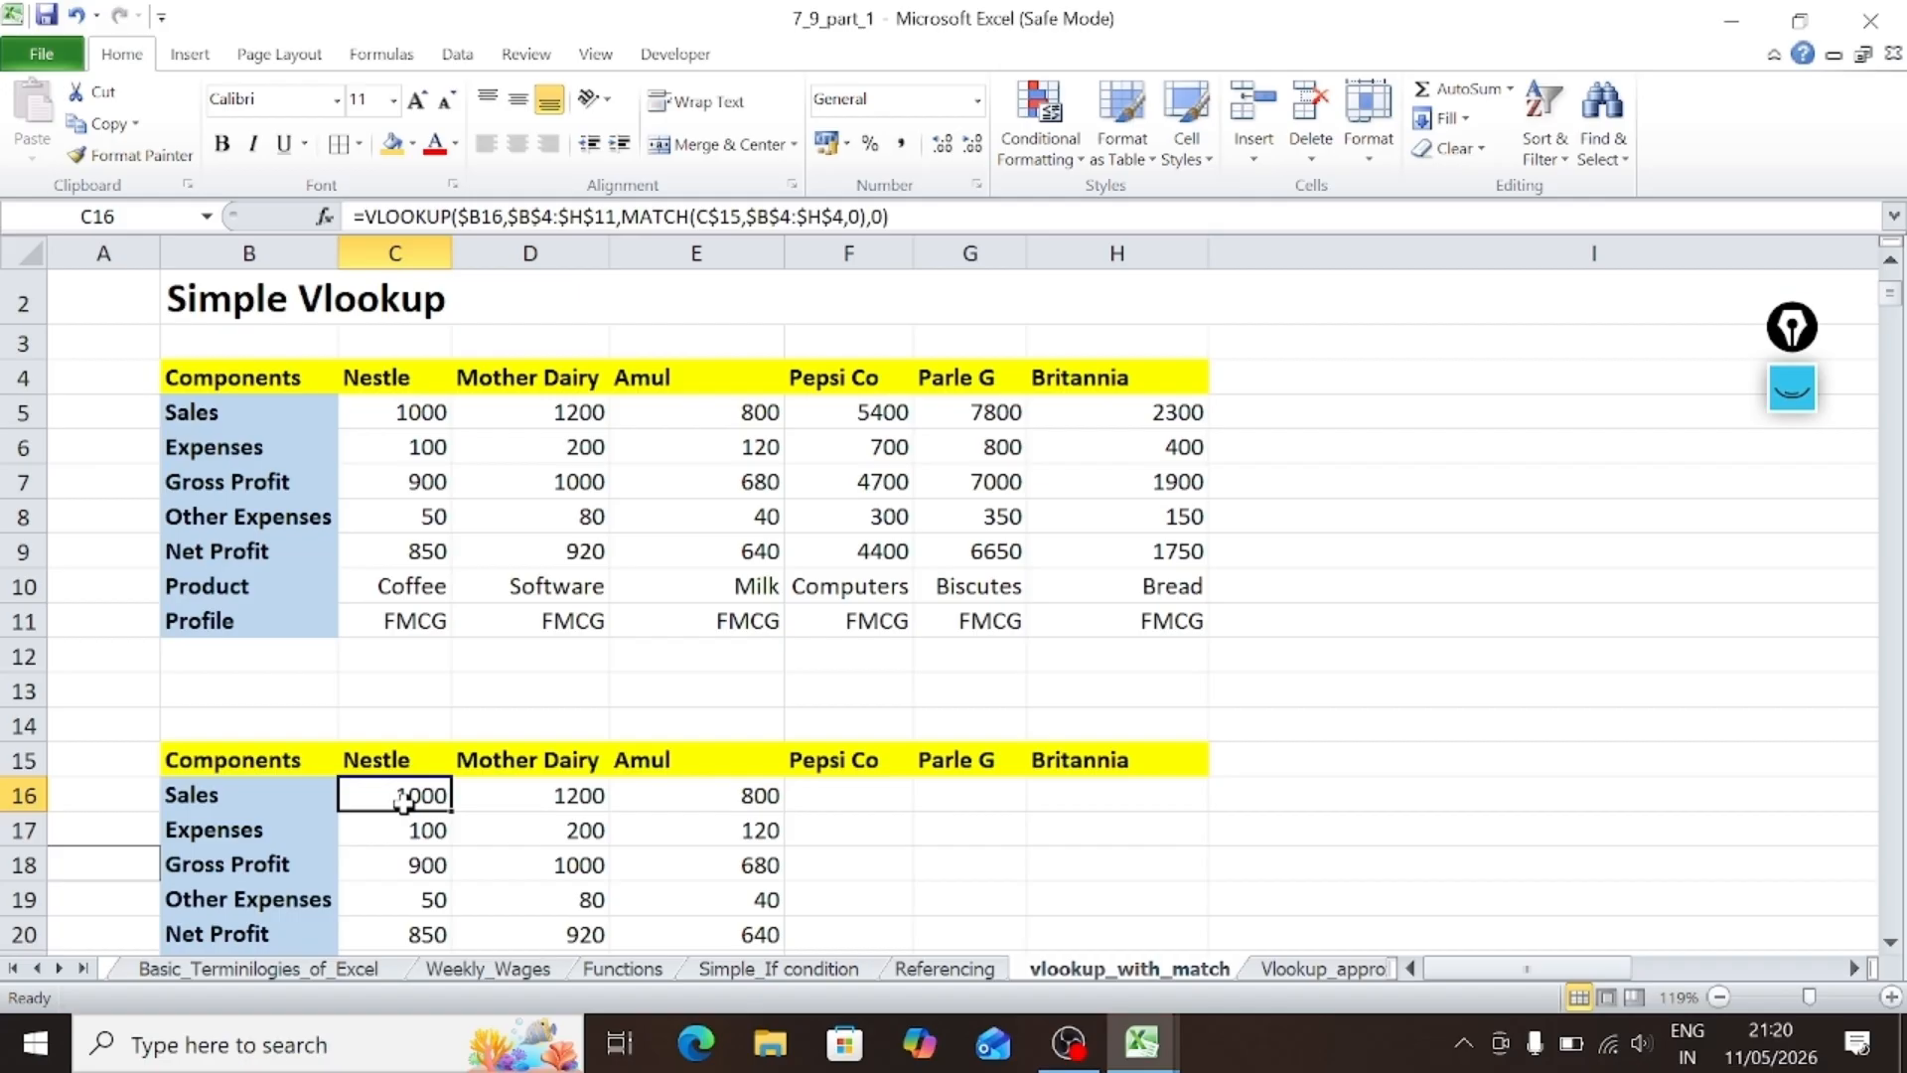
key("ctrl+c")
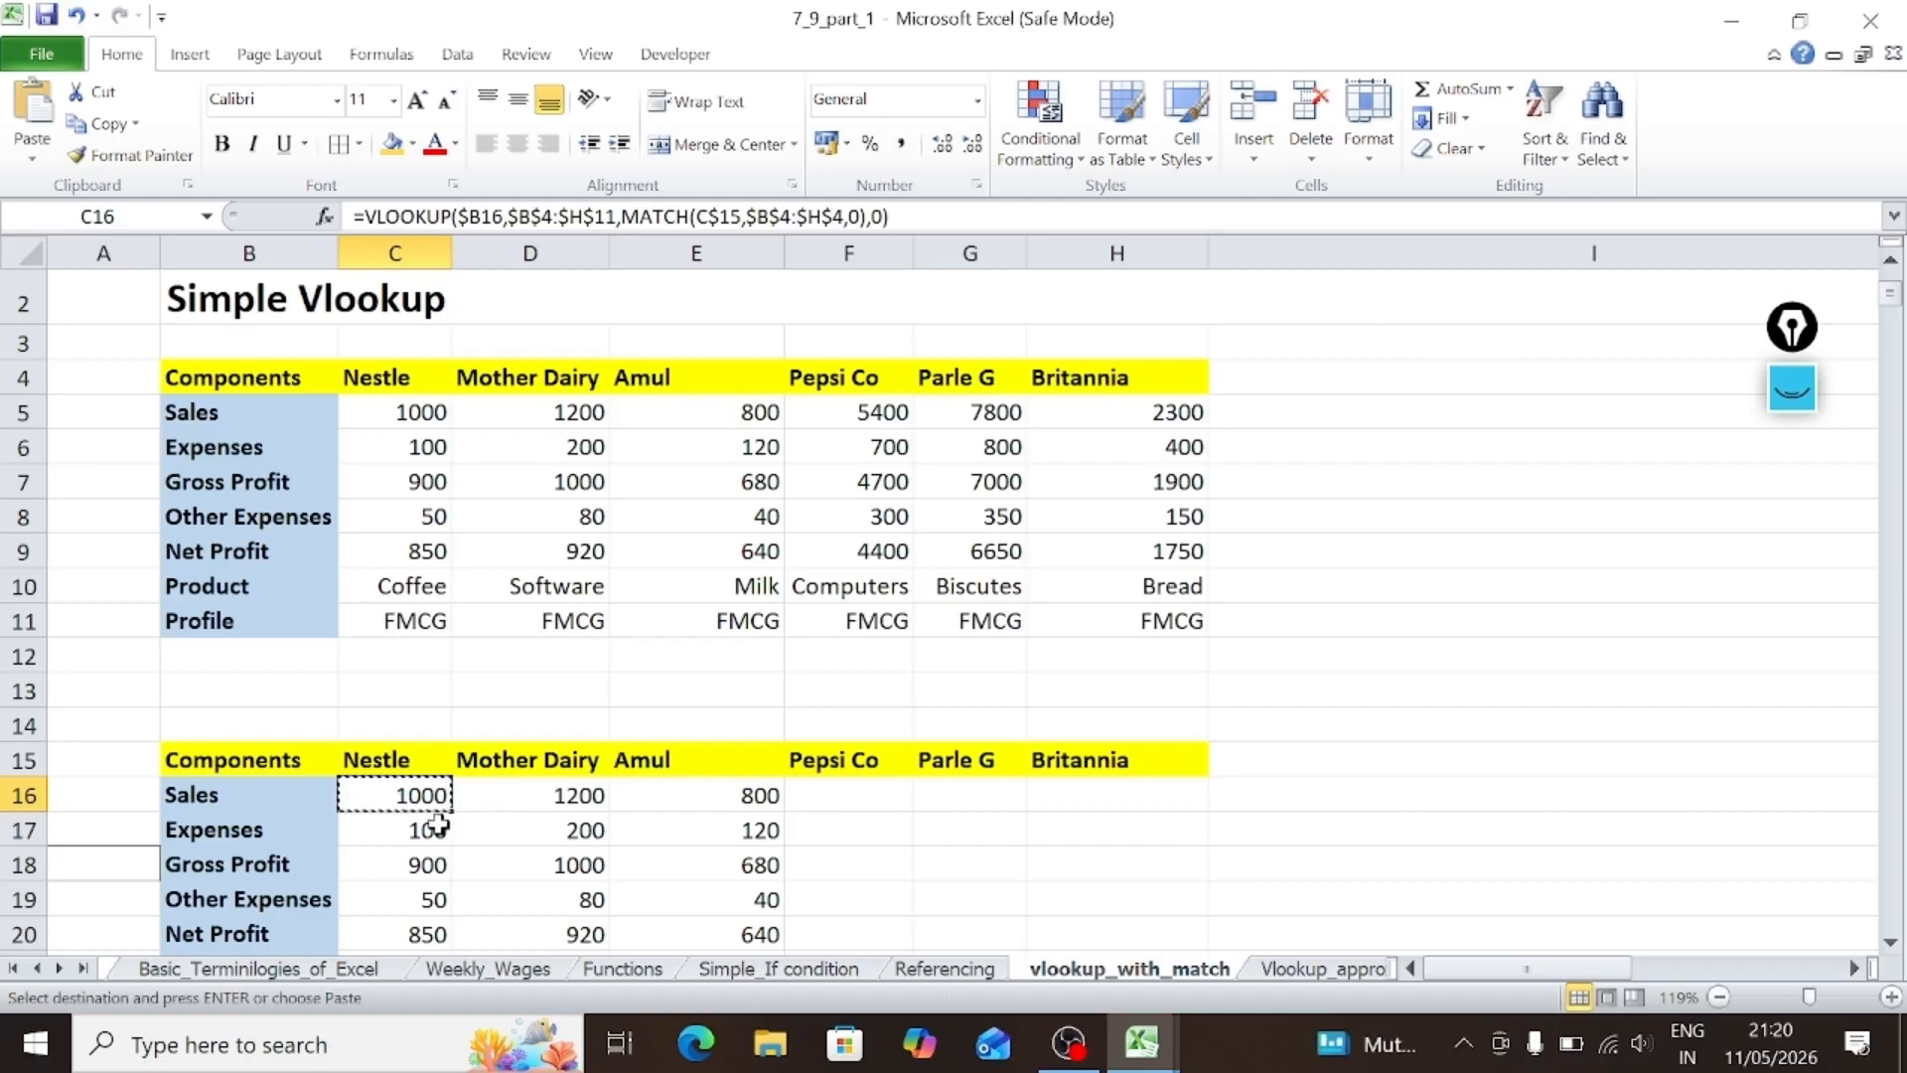
left_click_drag(397, 791, 1040, 882)
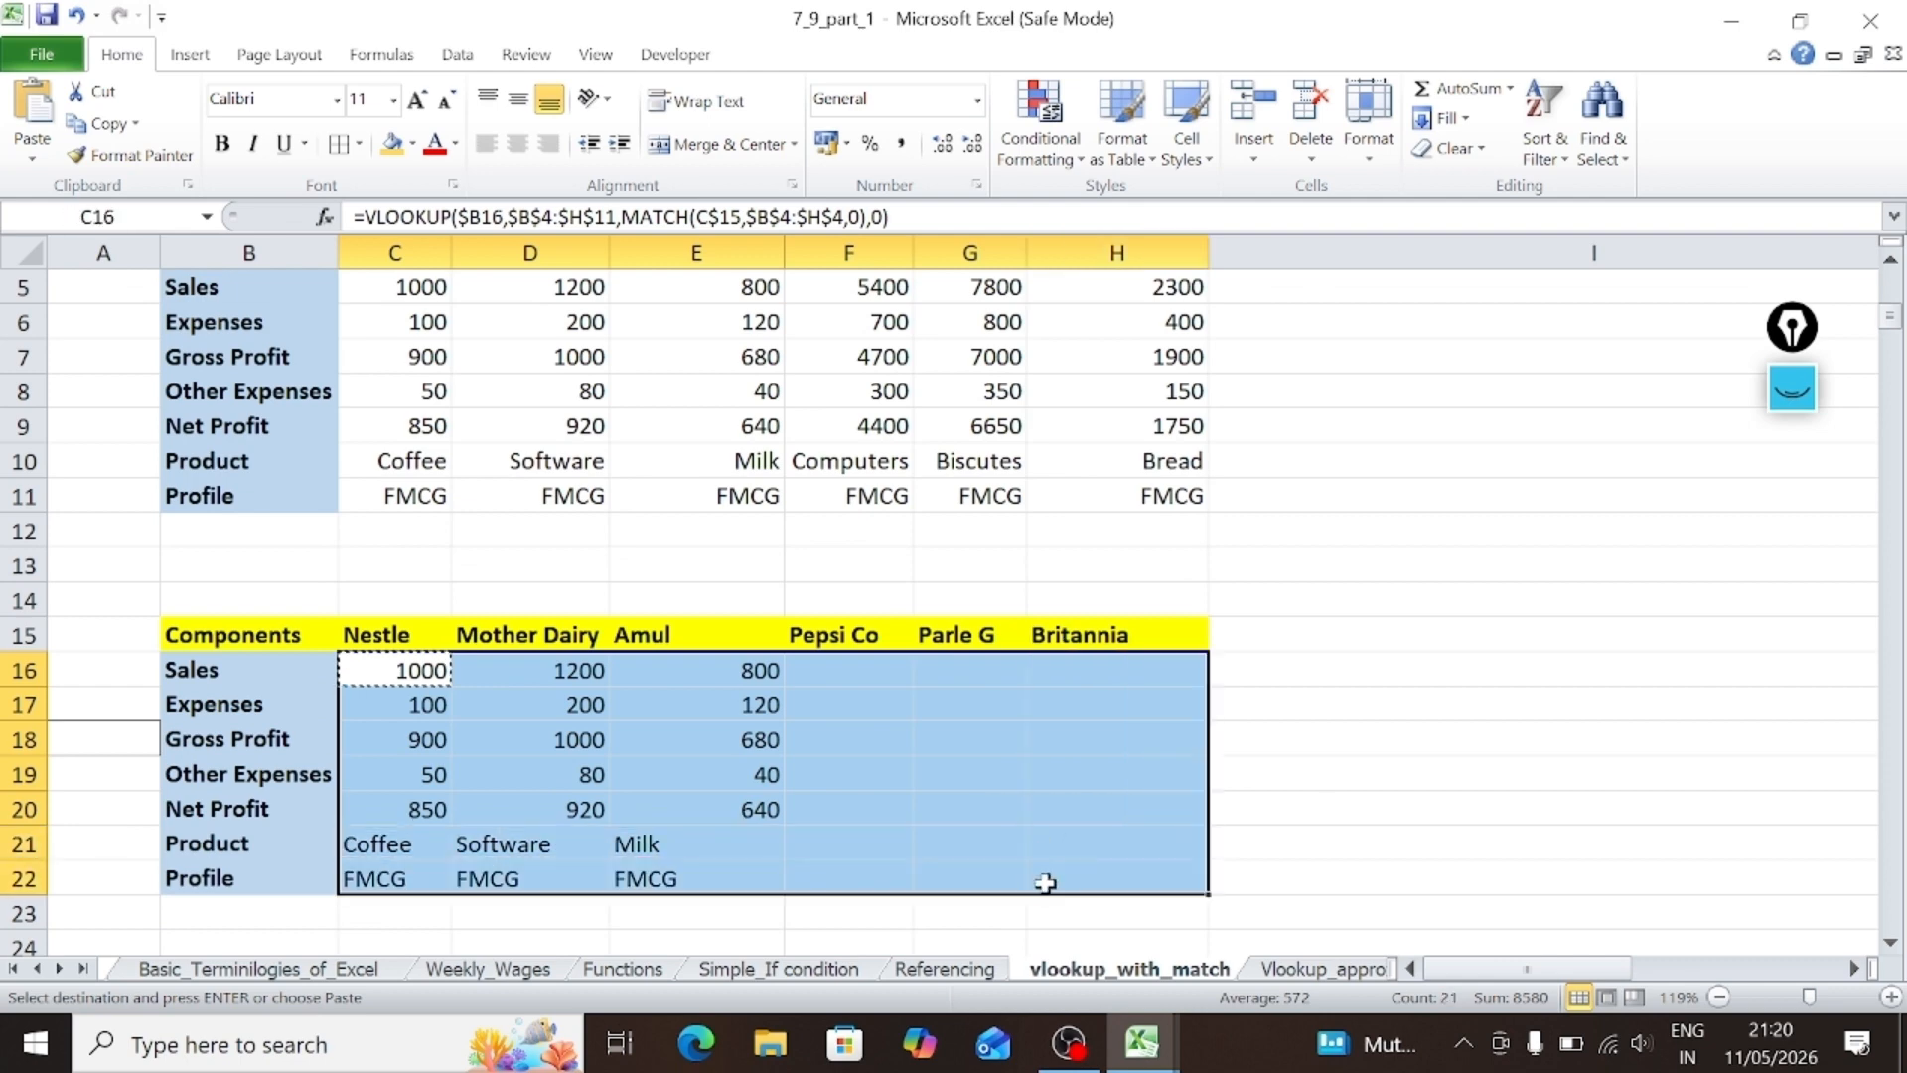
key("ctrl+v")
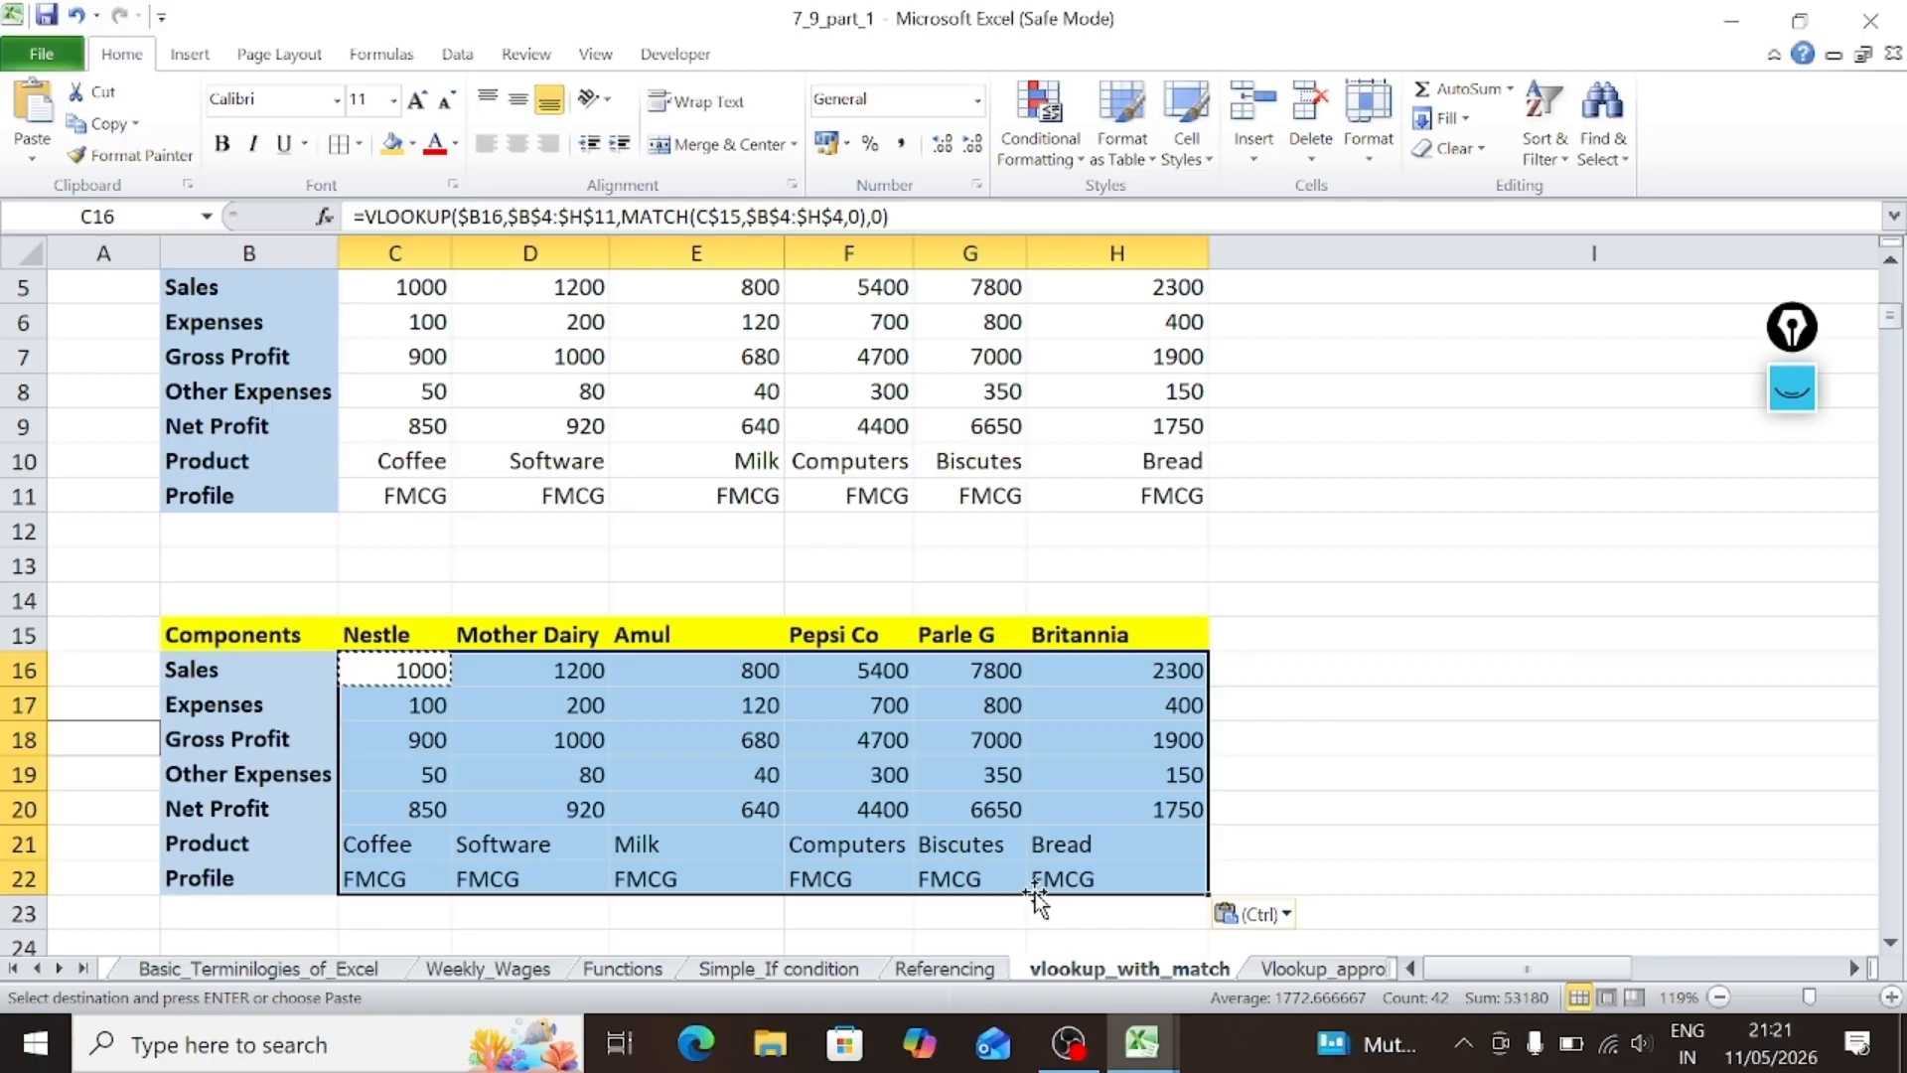
double_click(398, 670)
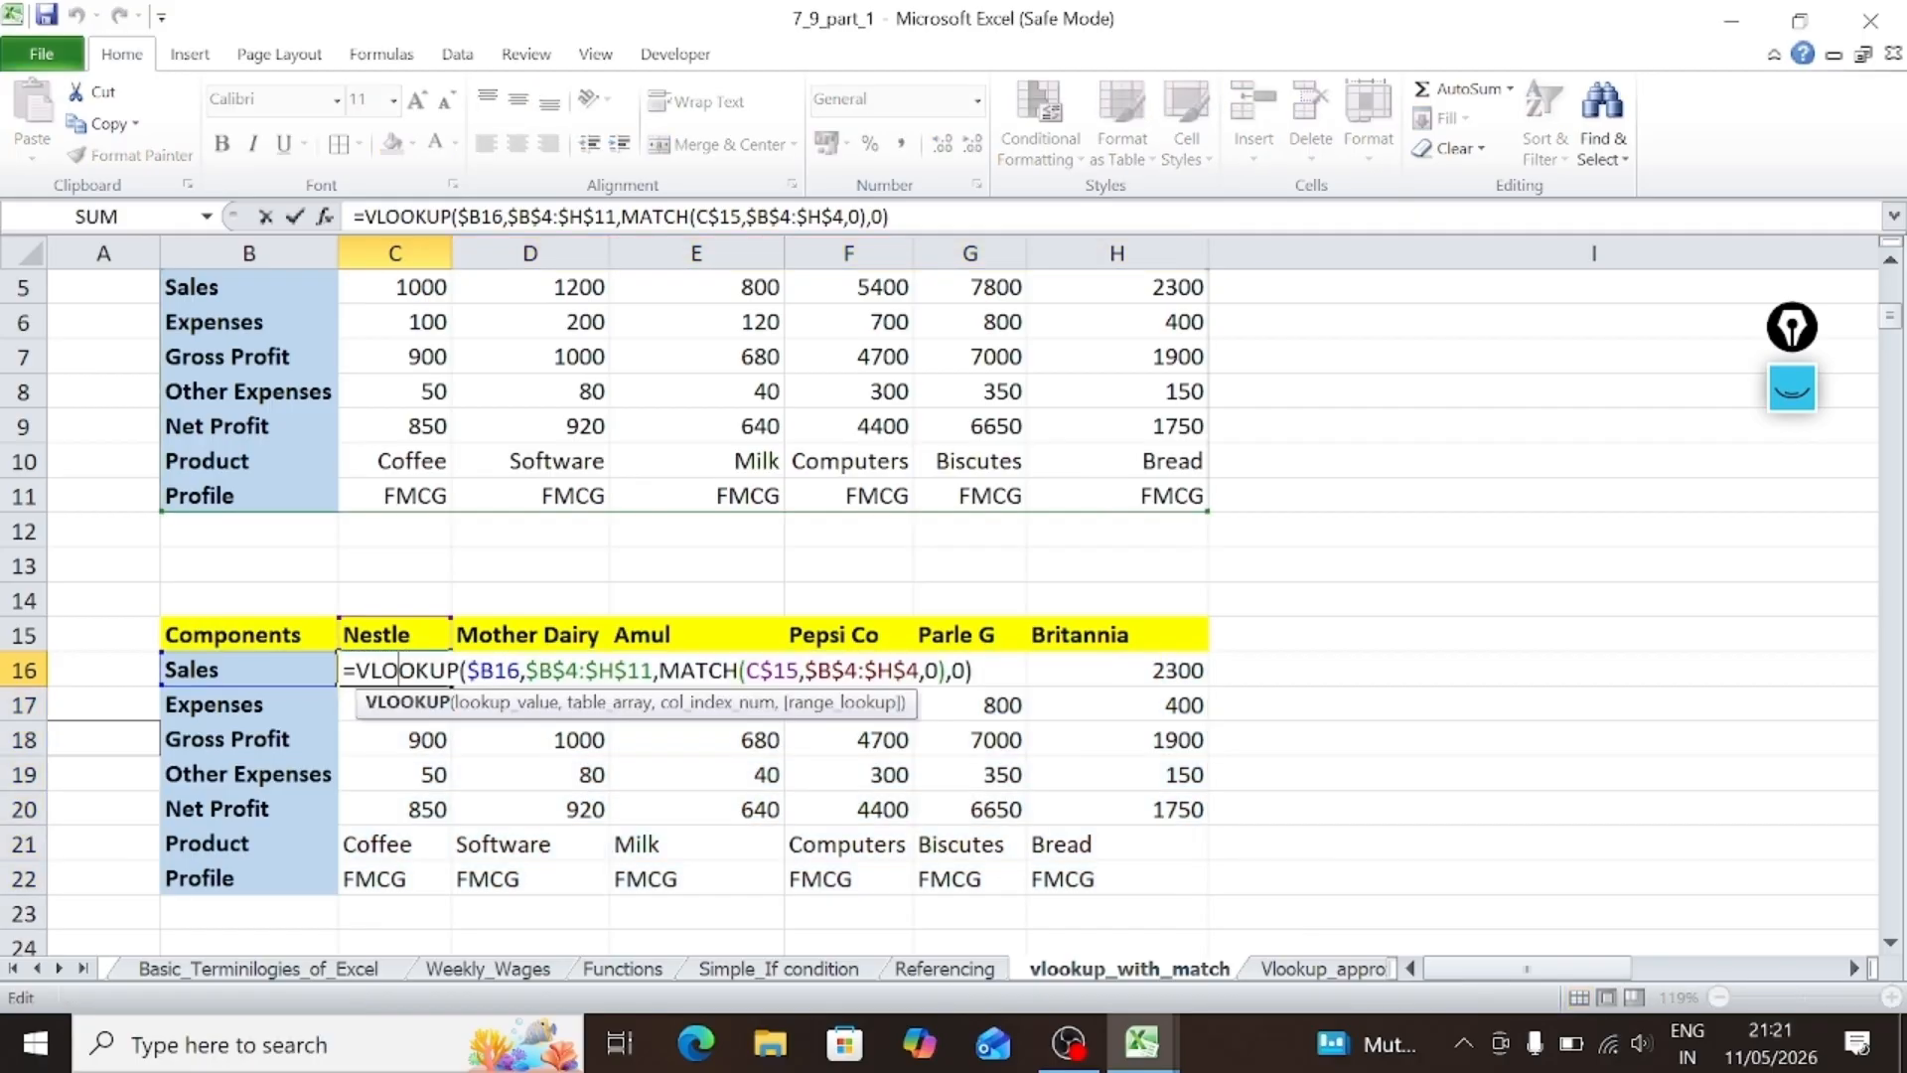
left_click_drag(658, 669, 946, 670)
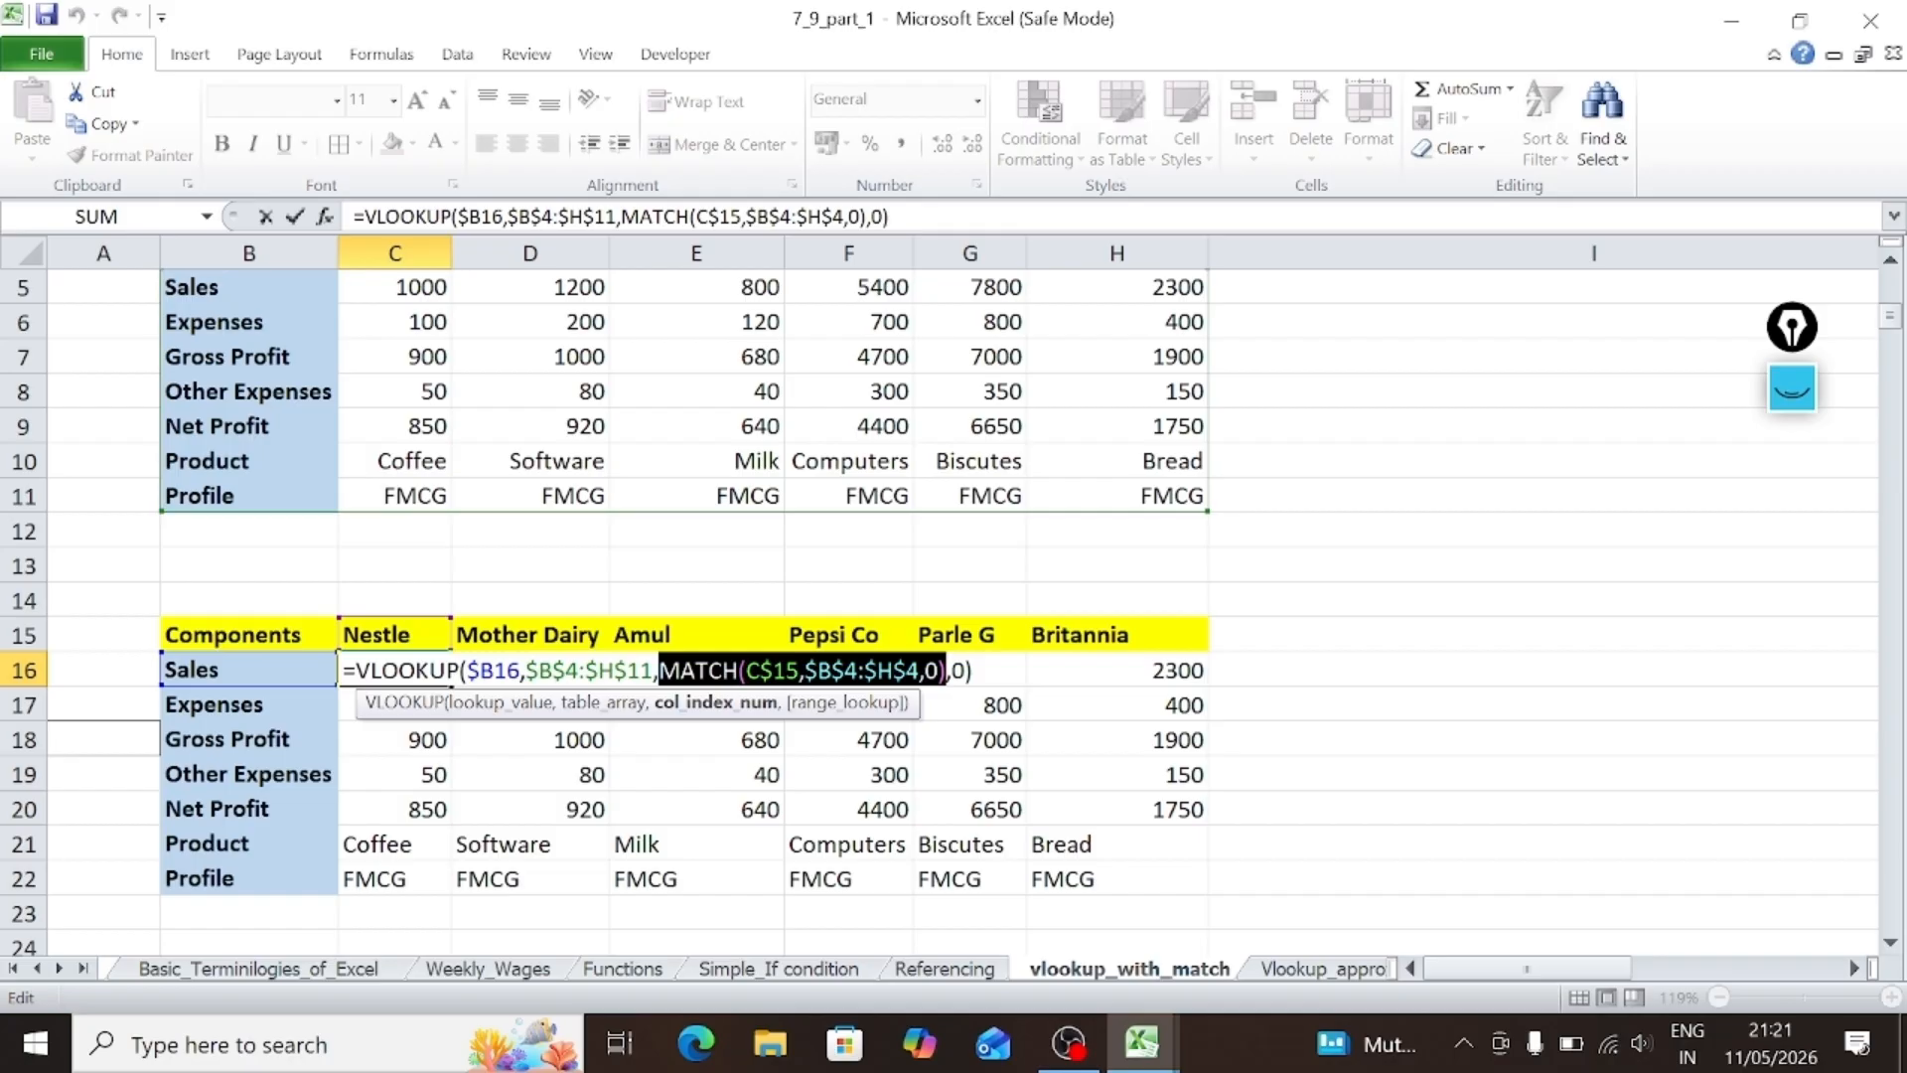
key("Return")
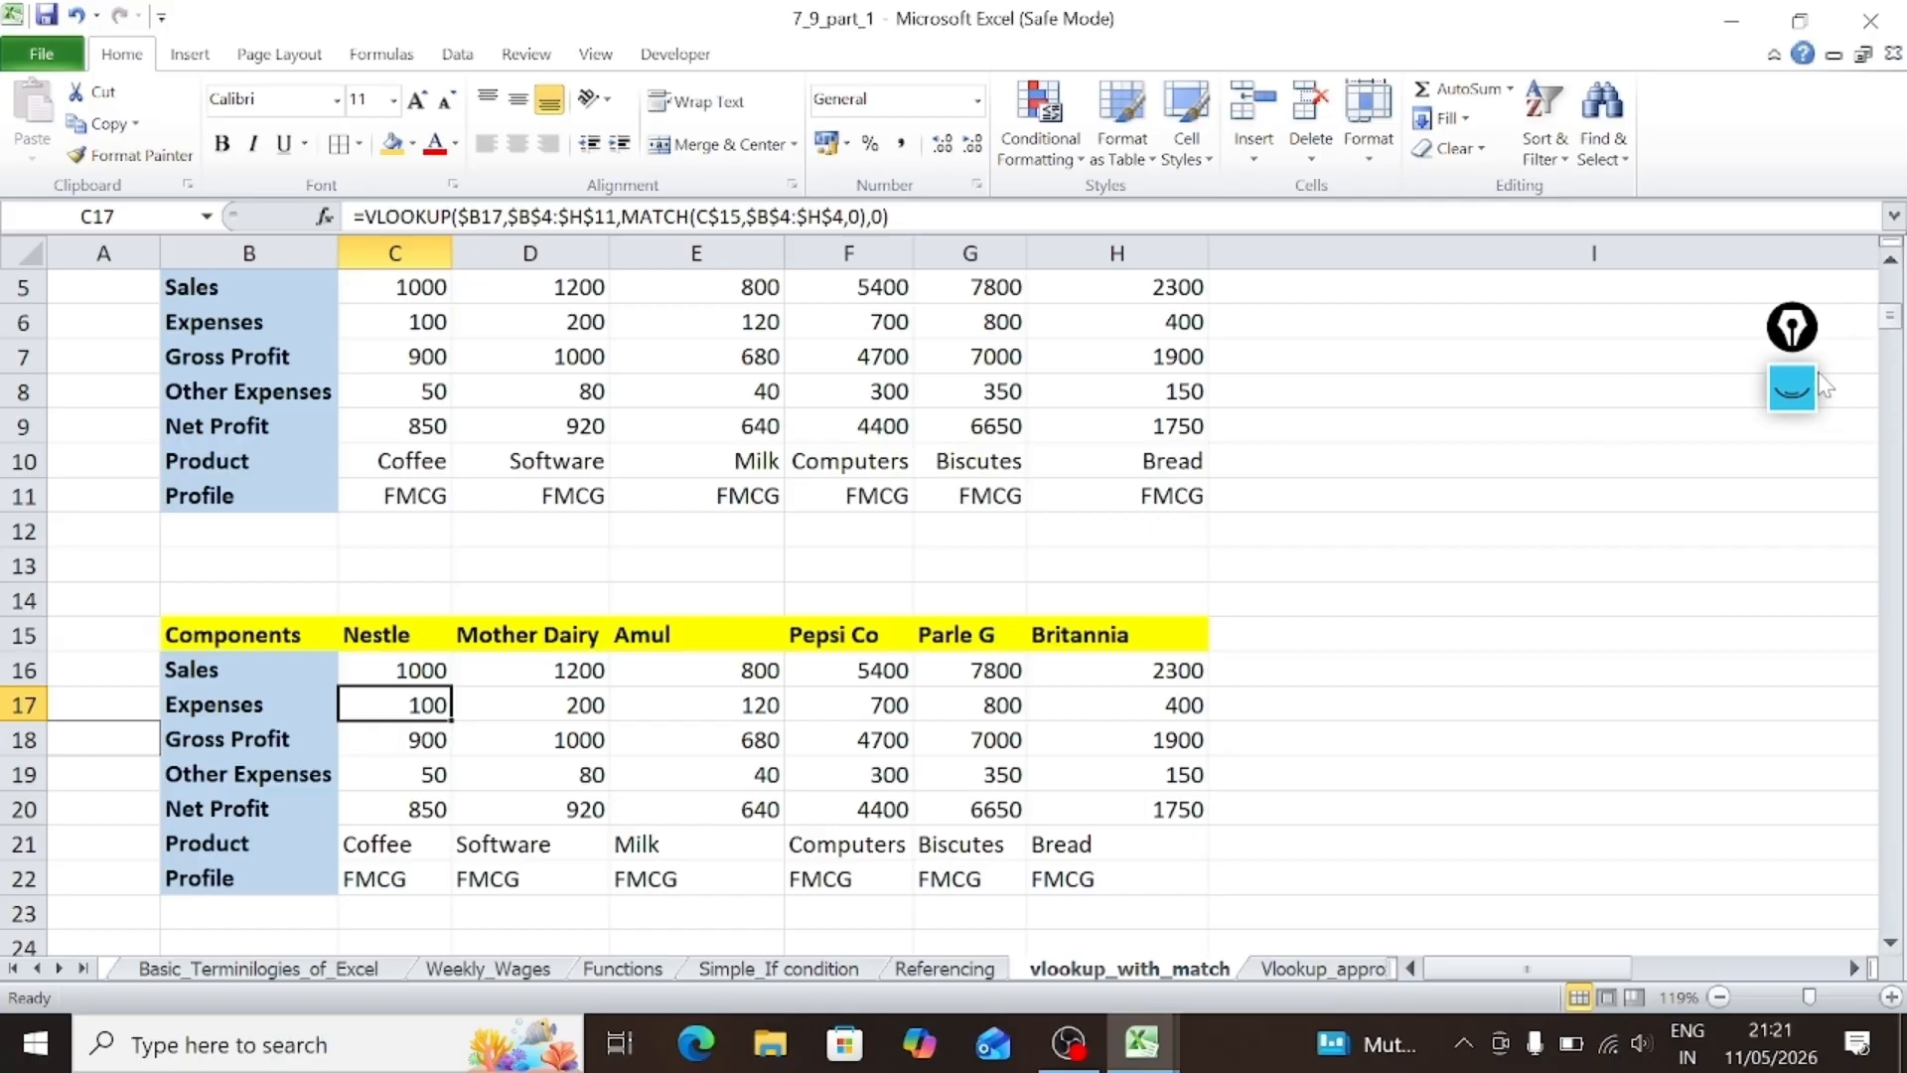
left_click_drag(1893, 316, 1895, 328)
scroll(397, 639, "down", 6)
left_click(397, 639)
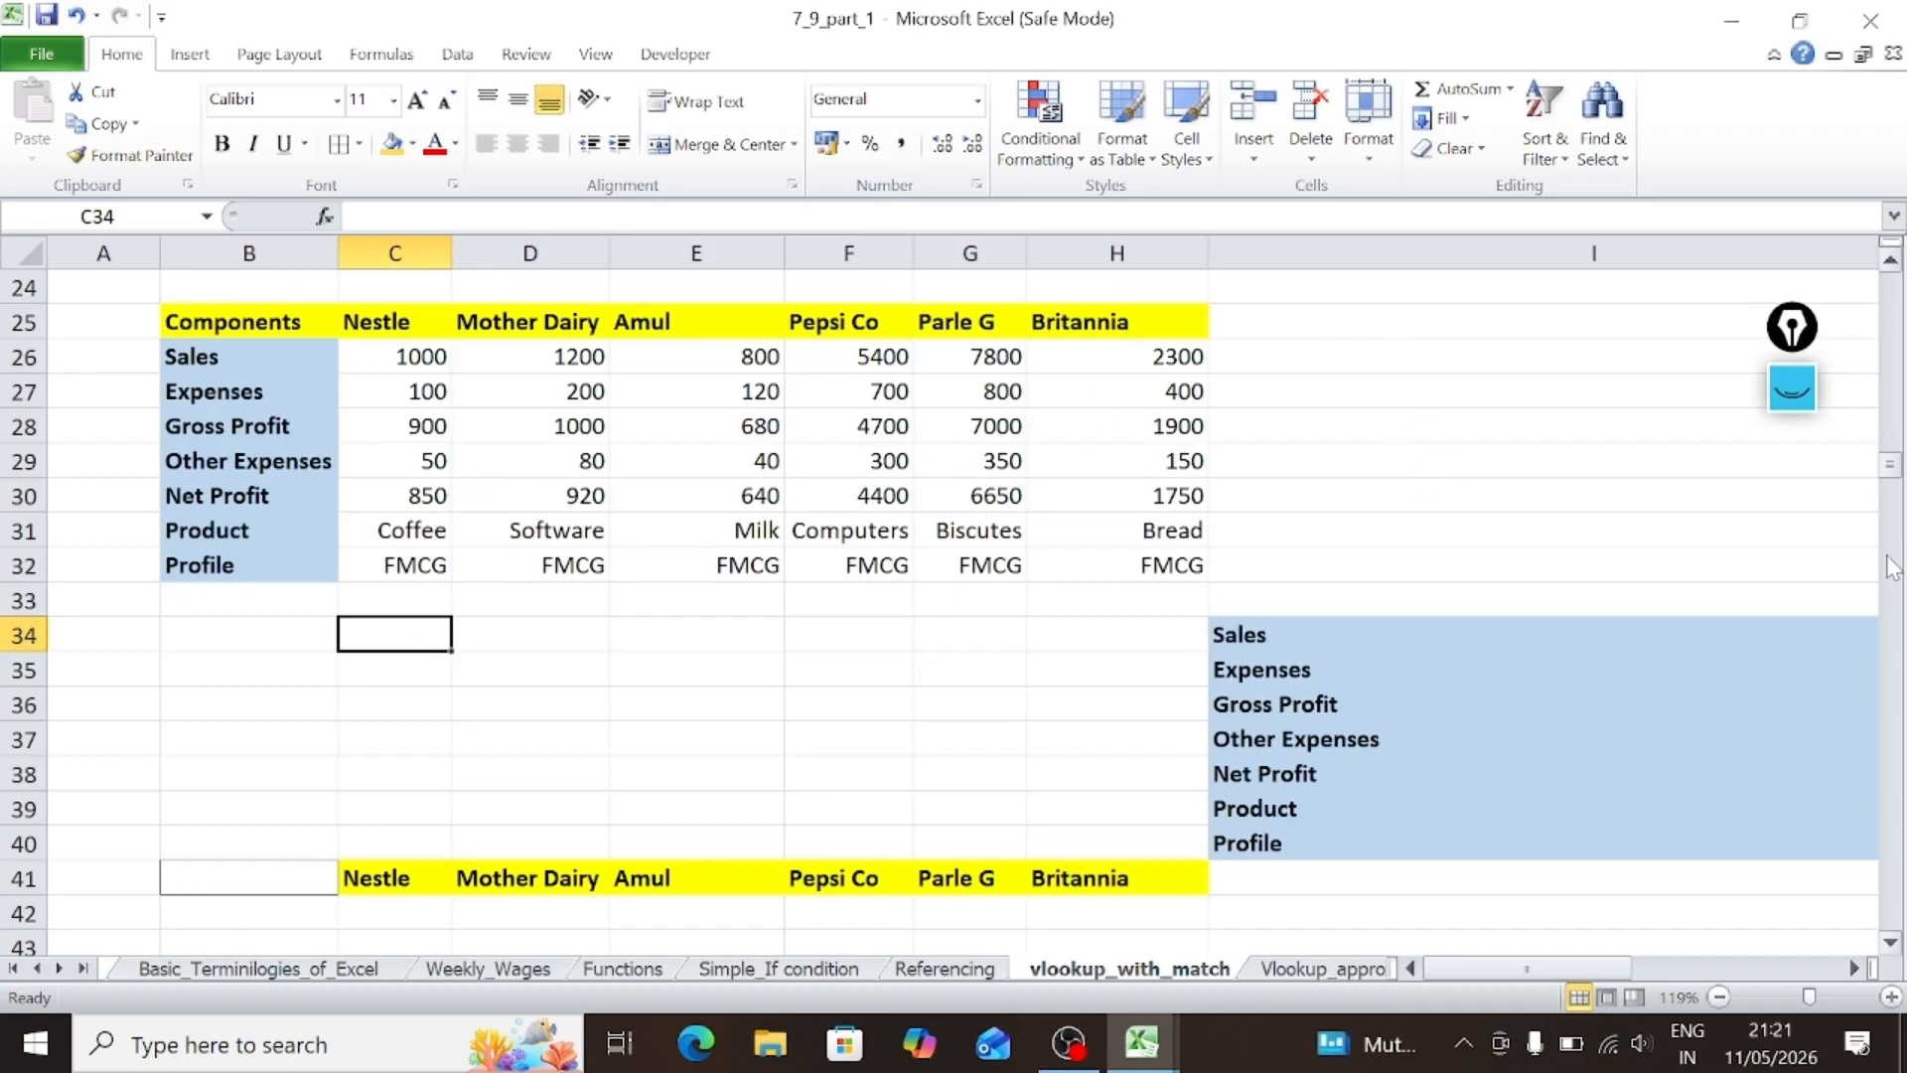
left_click_drag(1890, 465, 1893, 490)
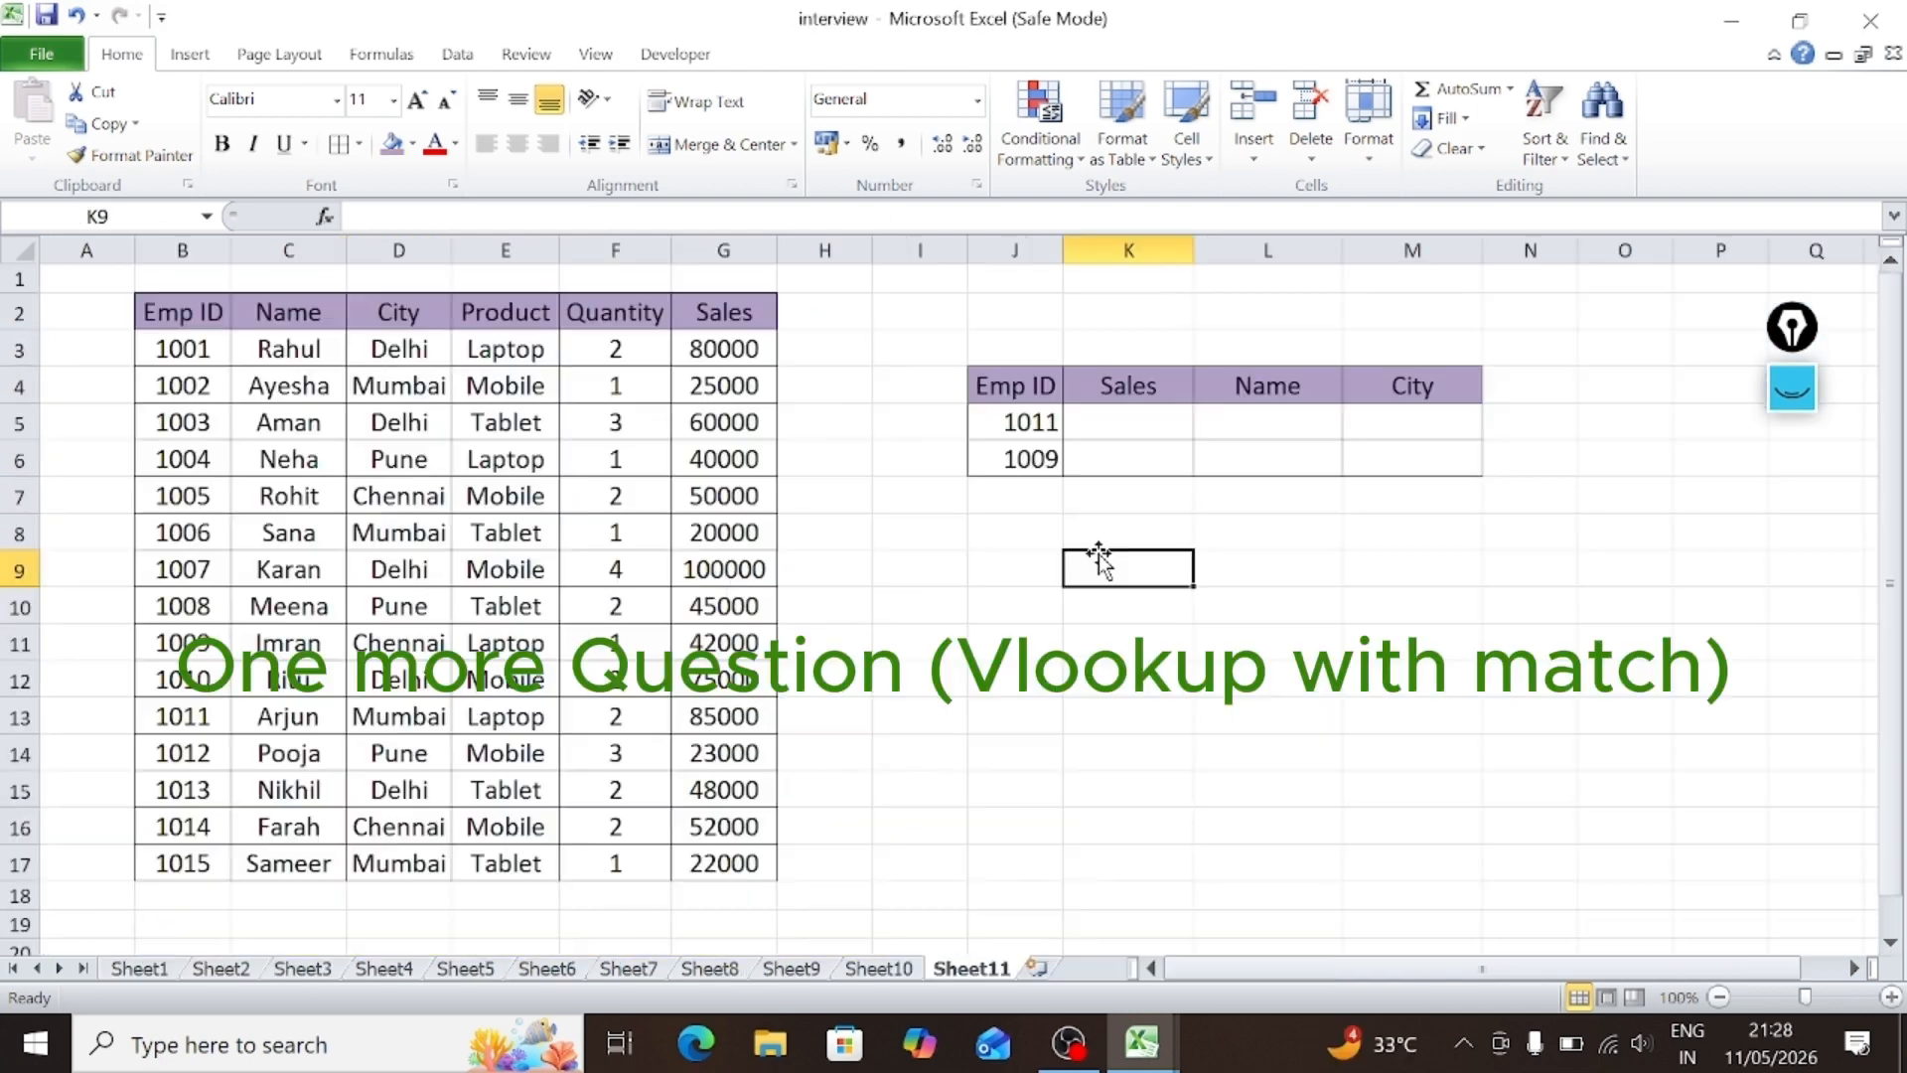
left_click(1109, 421)
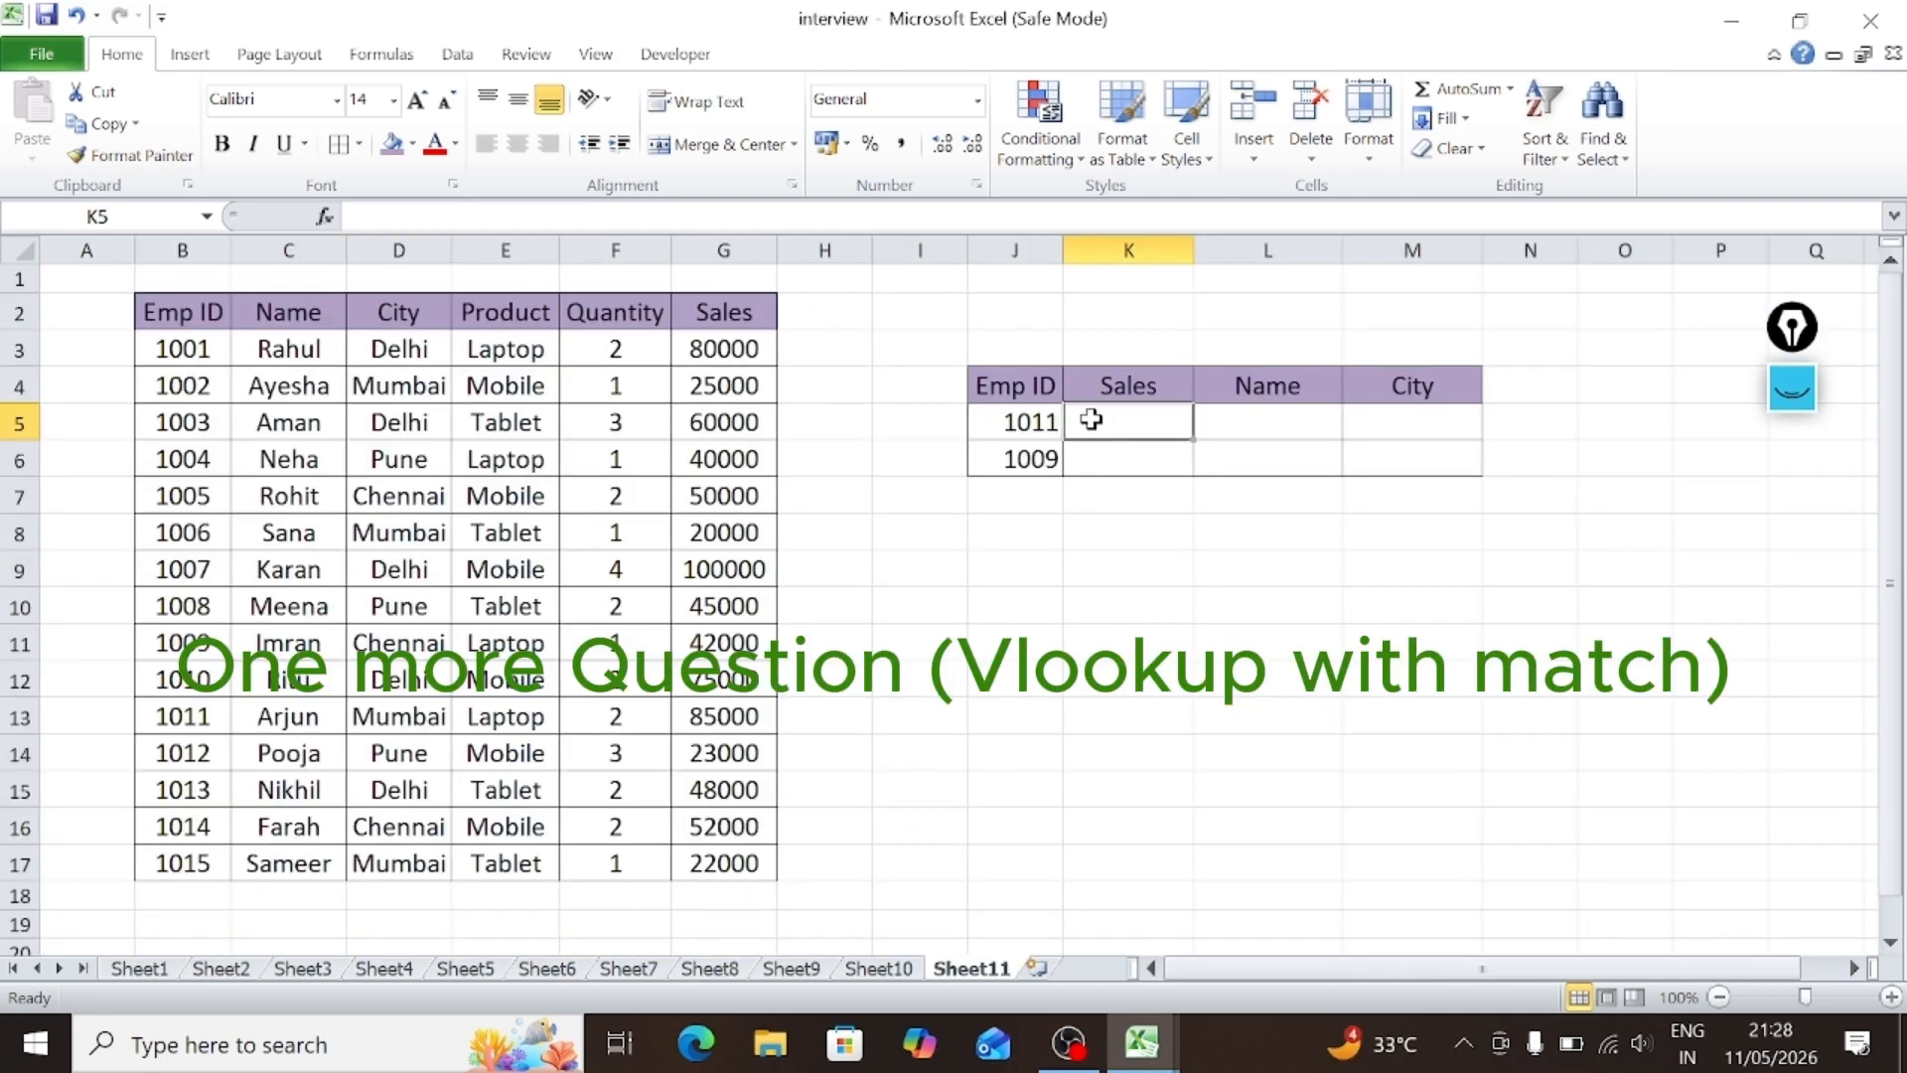
left_click(1000, 422)
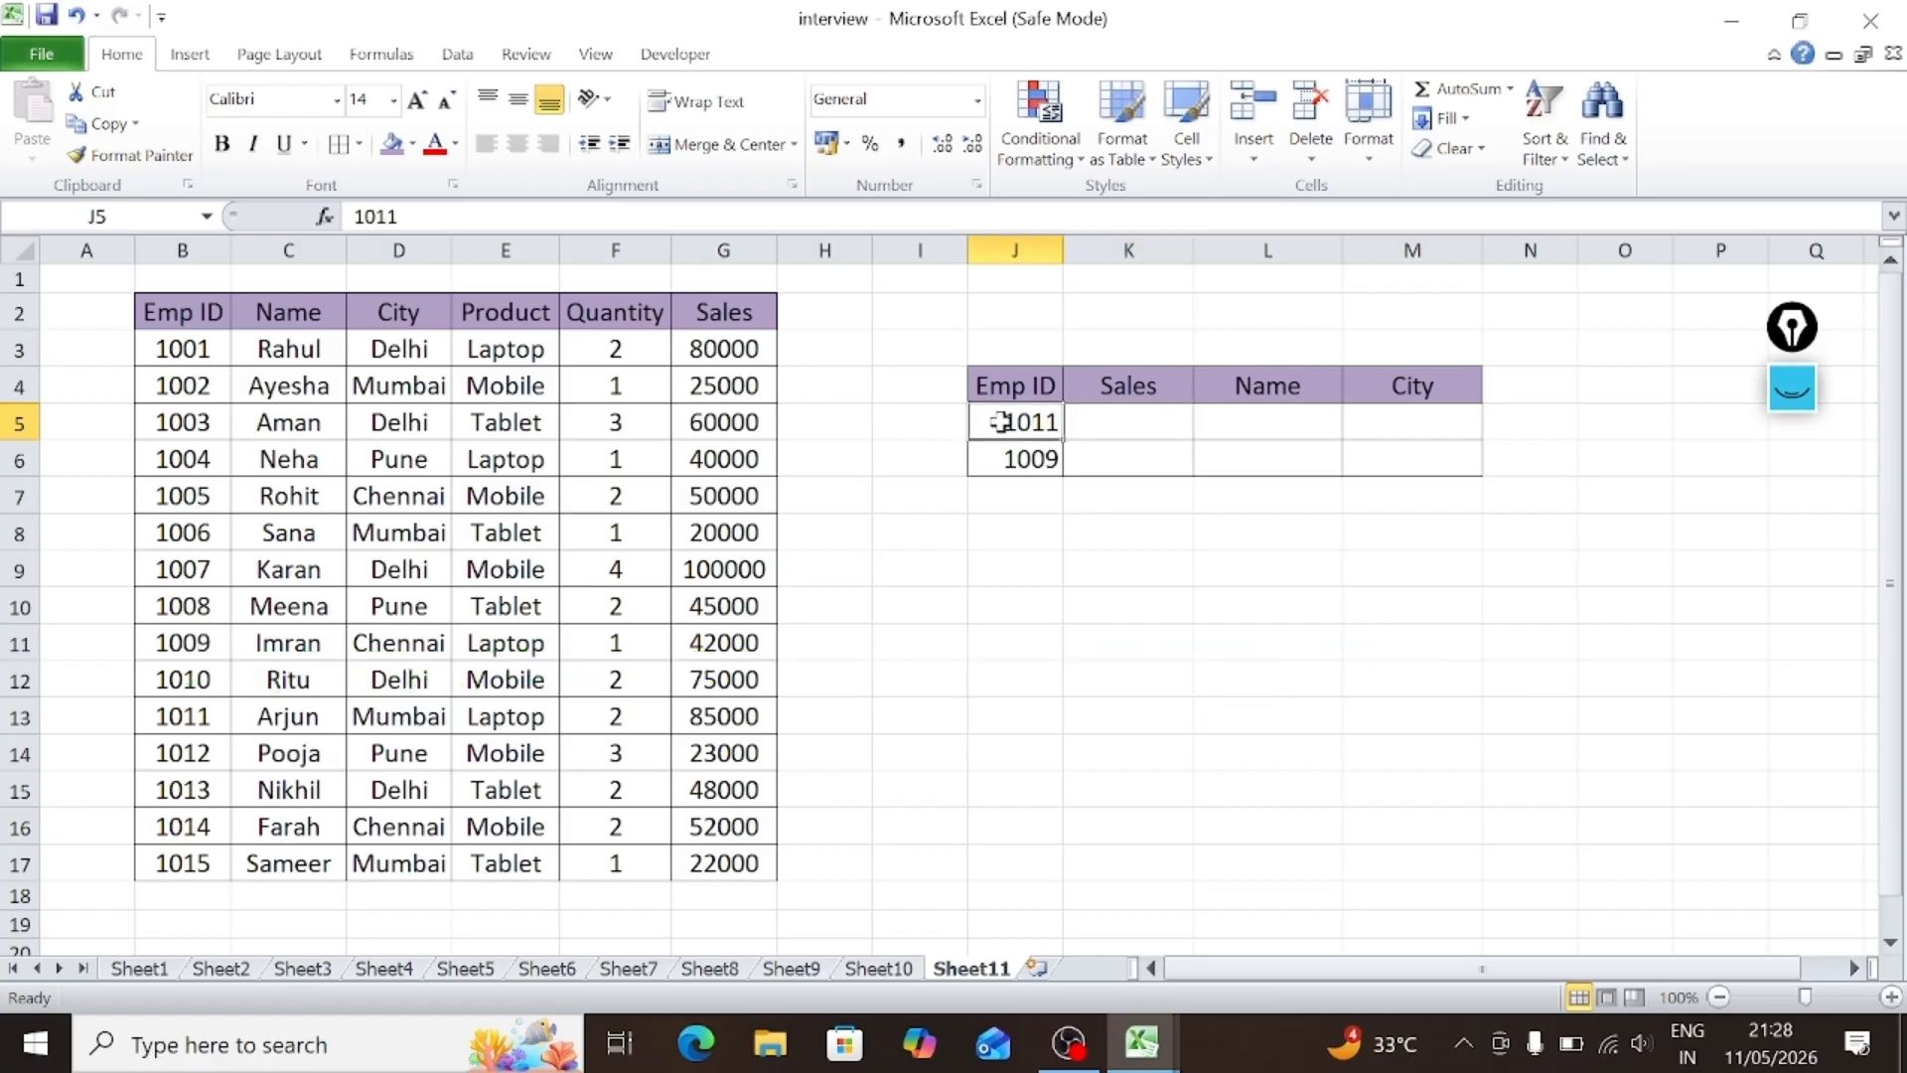
left_click(1140, 422)
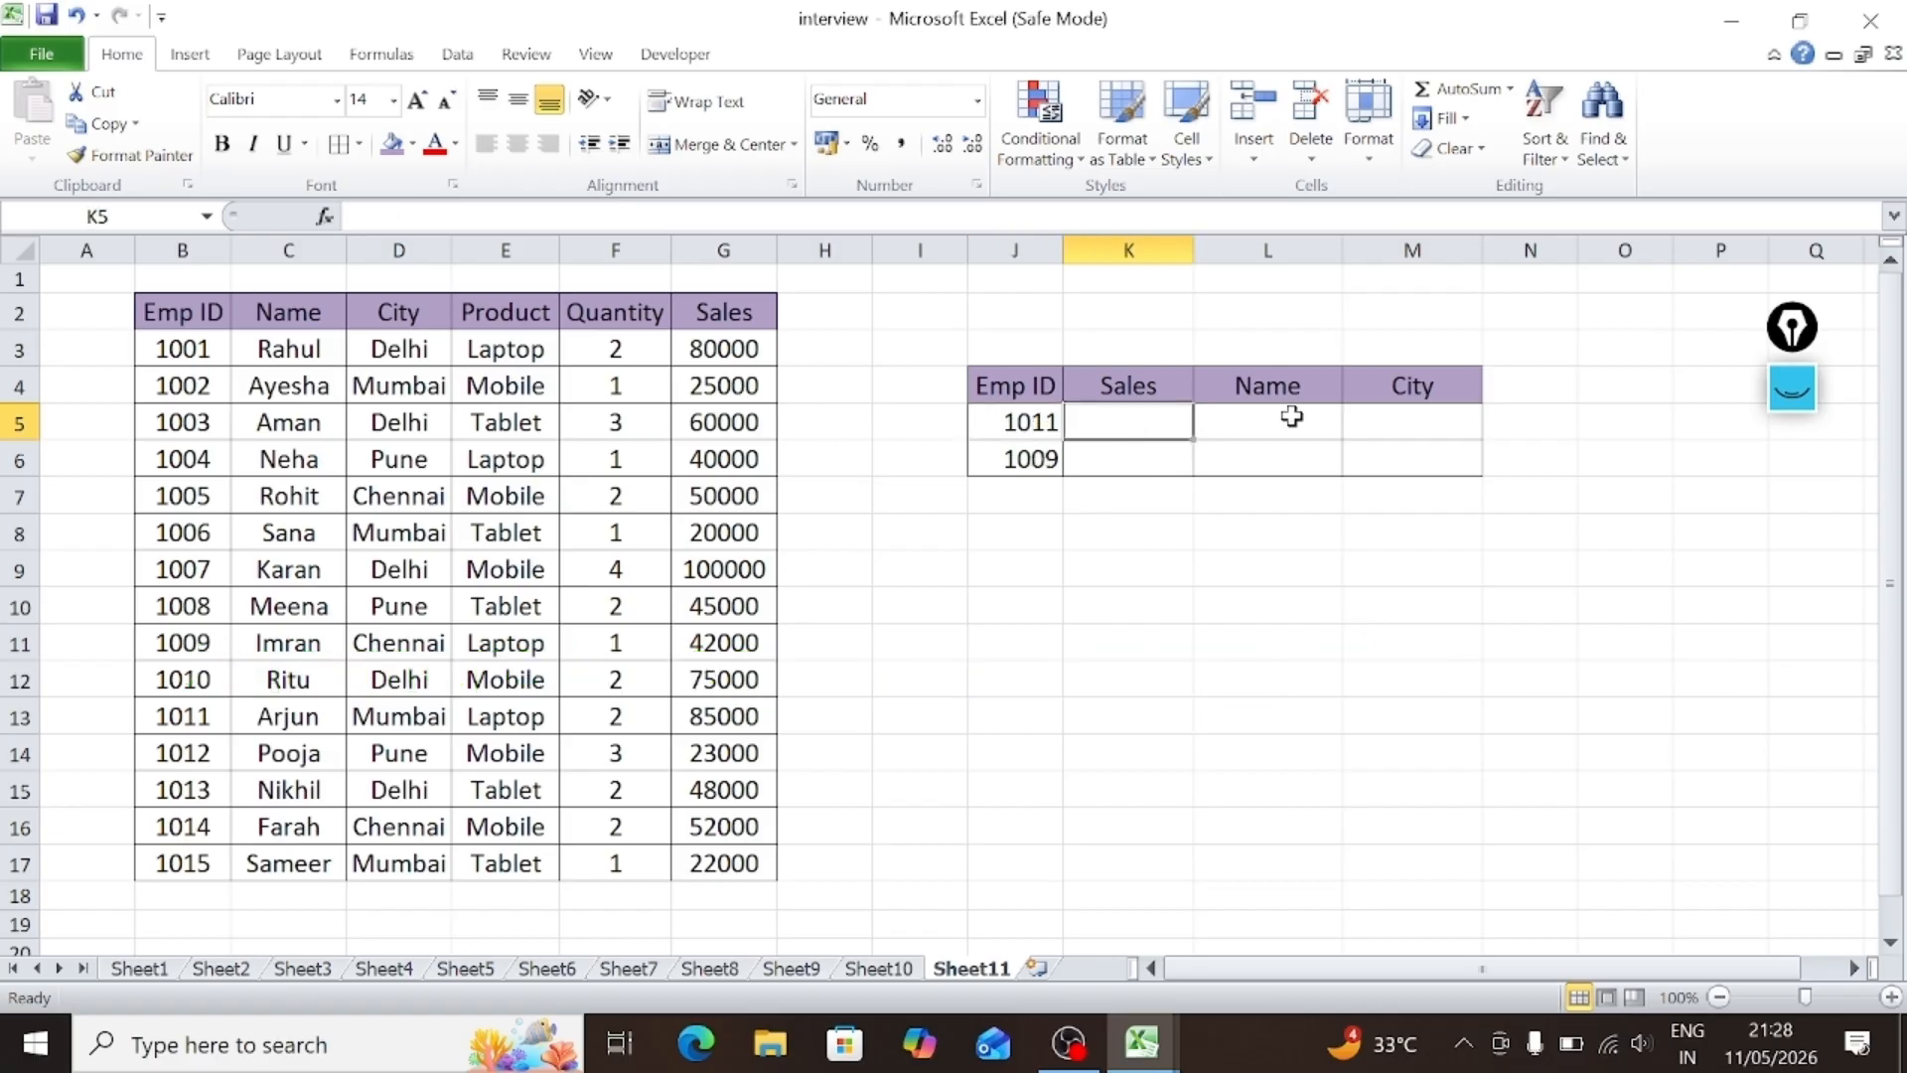
left_click(1291, 417)
left_click(1423, 435)
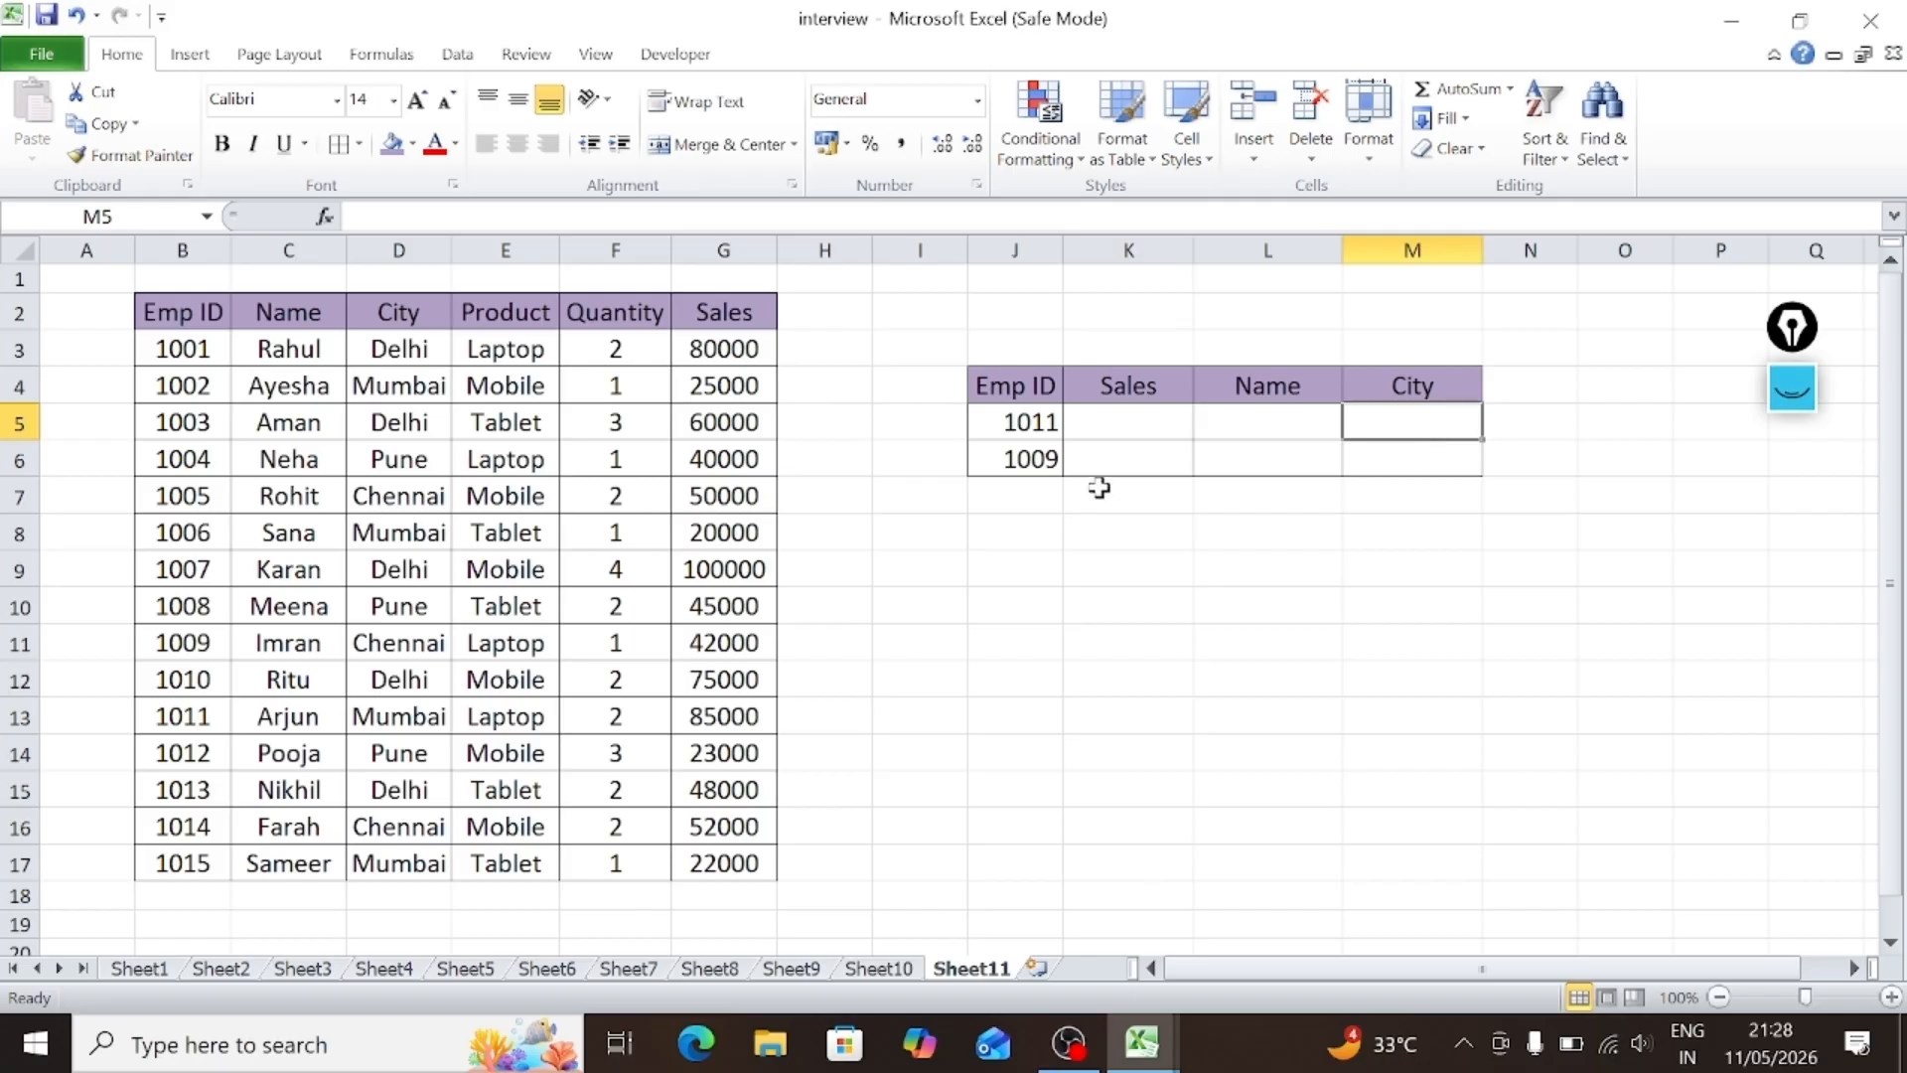
Step: Start a VLOOKUP formula in K5 with the employee ID in J5 as lookup value, locking only its column as $J5
left_click(1114, 417)
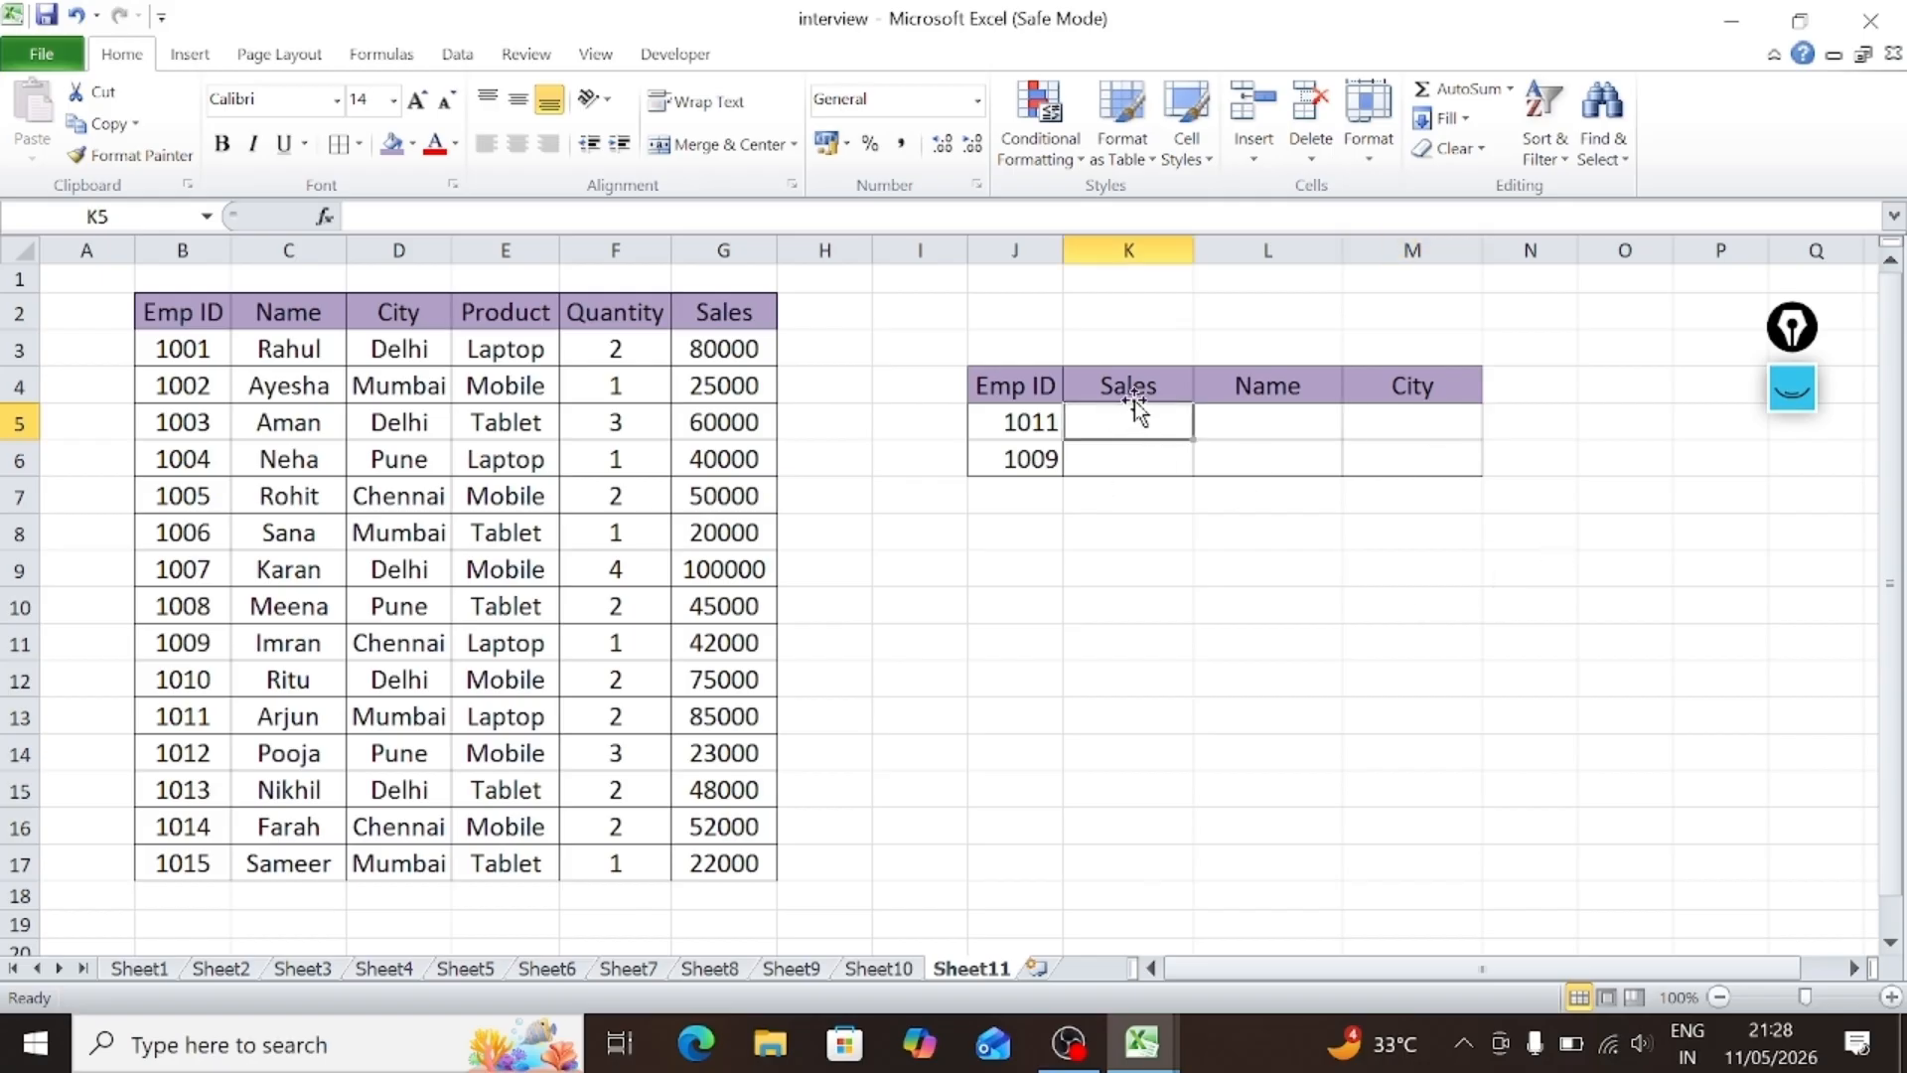
type("=")
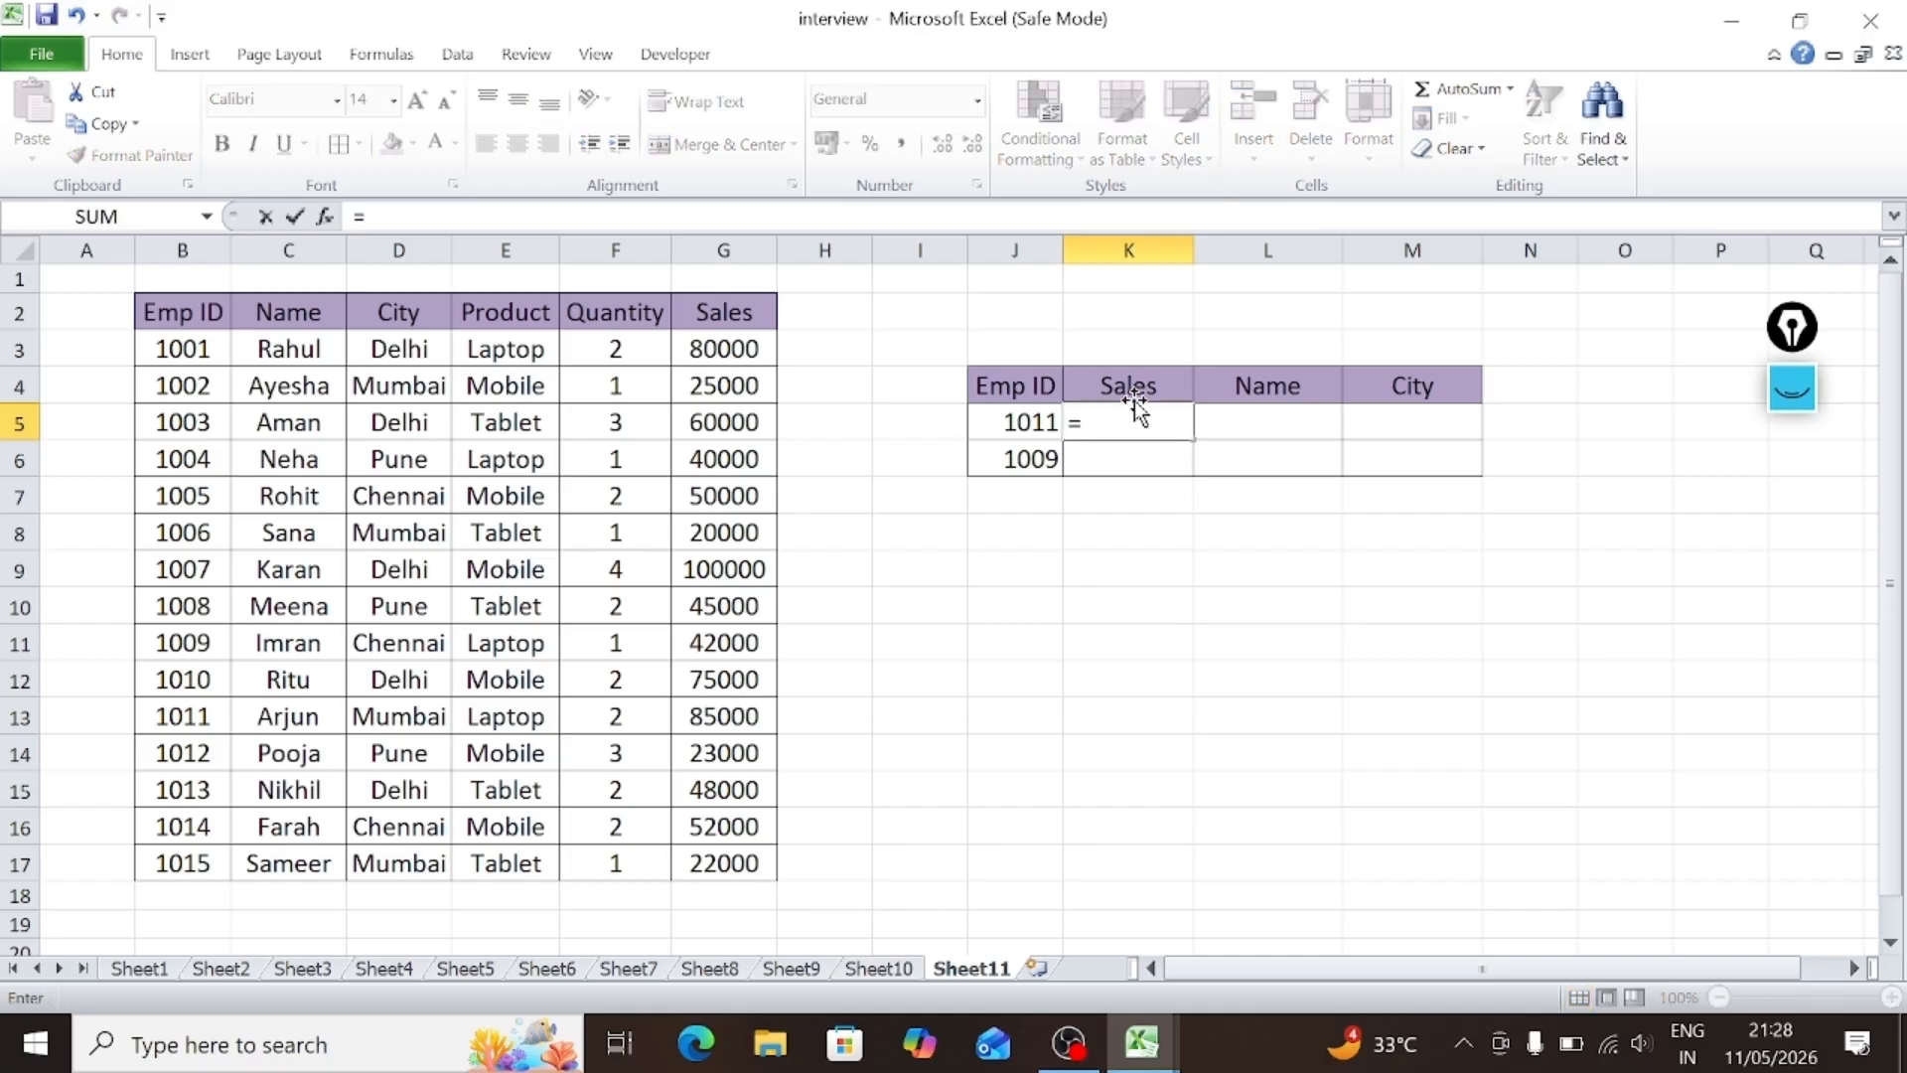
type("vl")
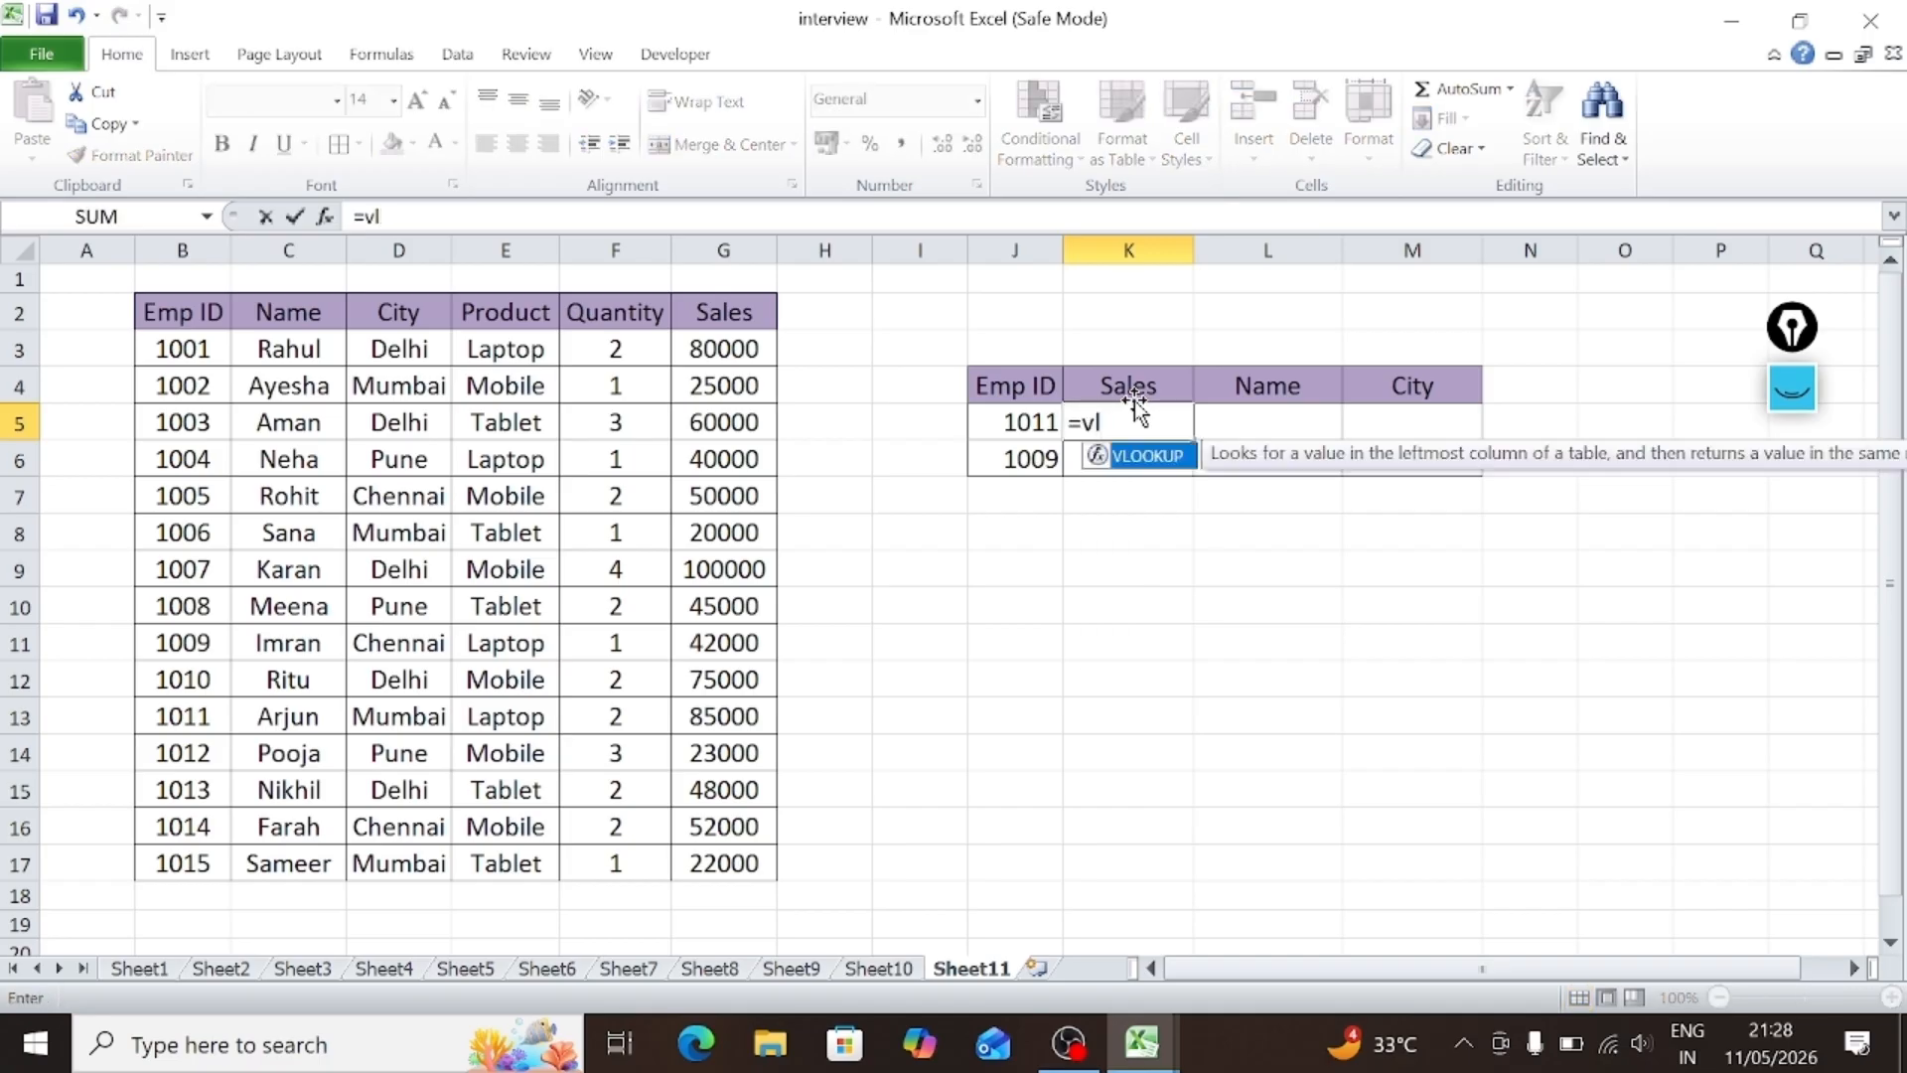
type("ookup(")
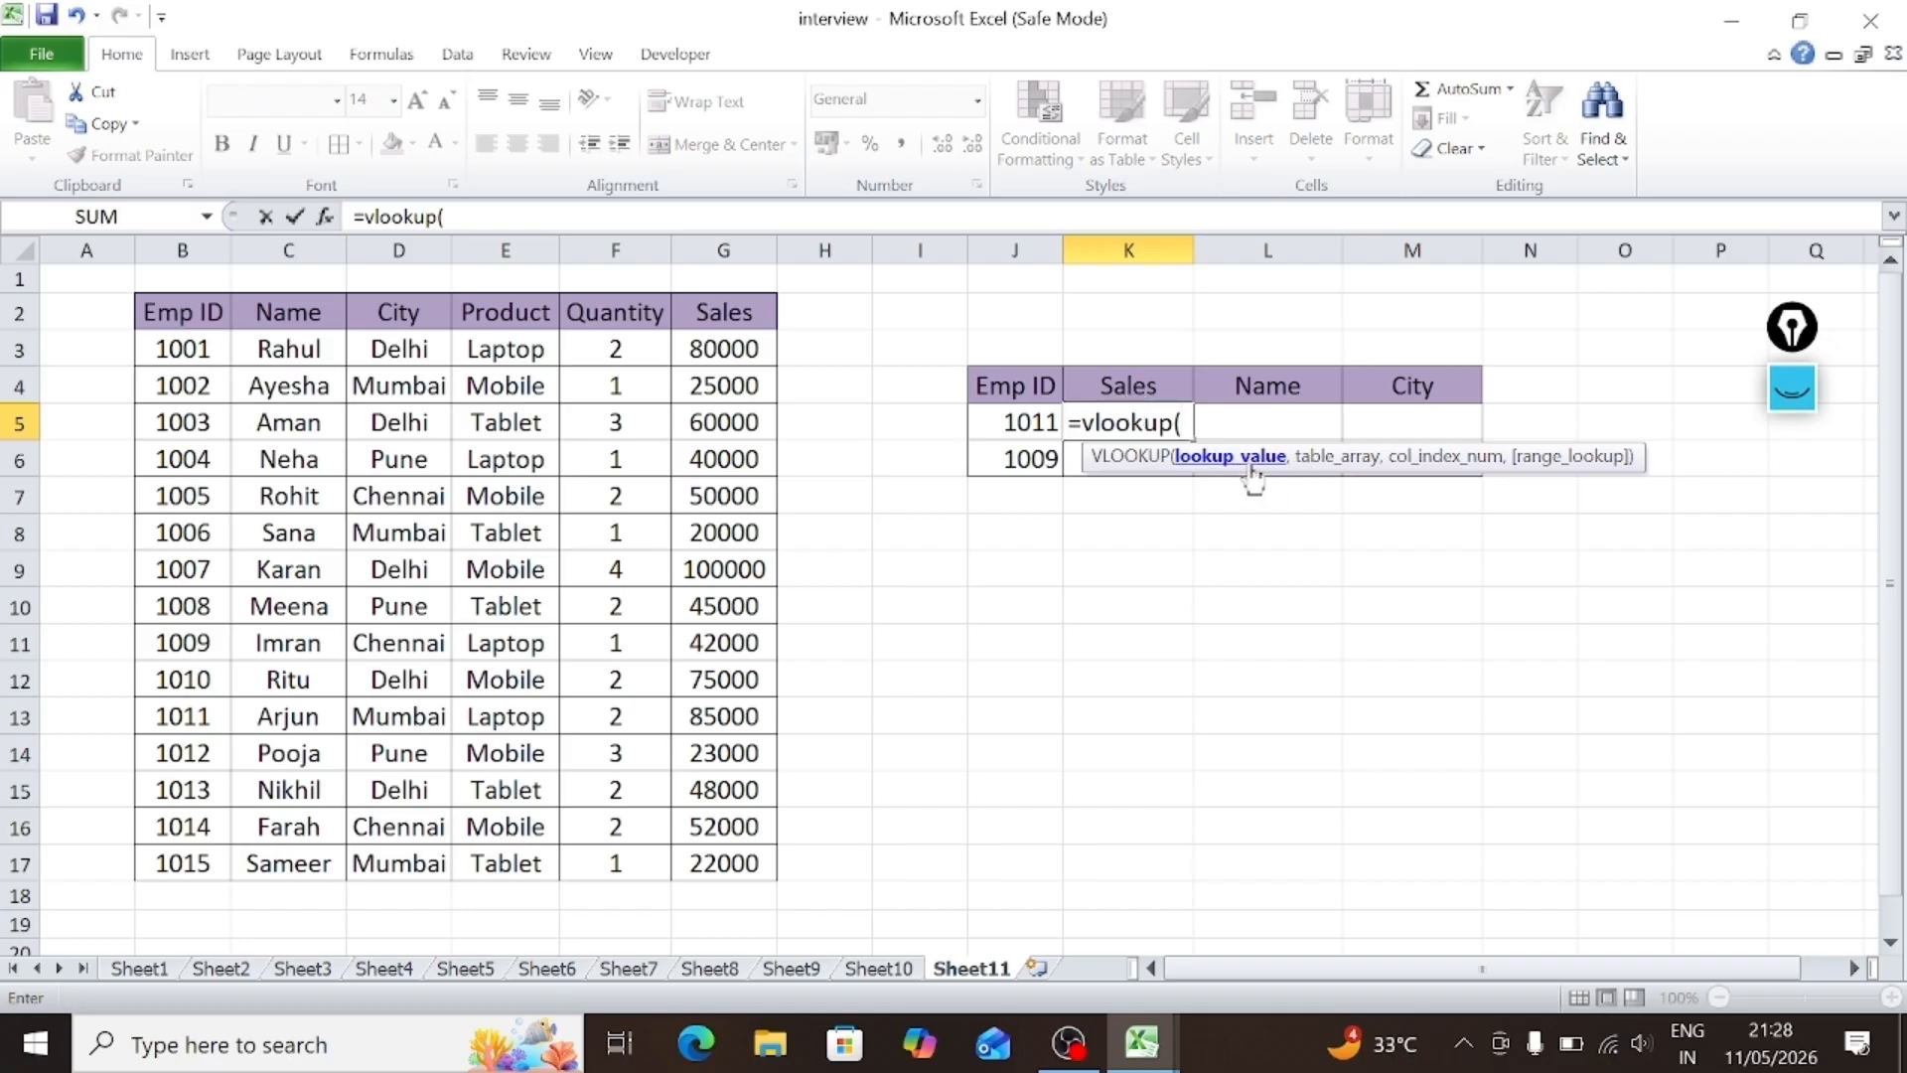
left_click(1032, 425)
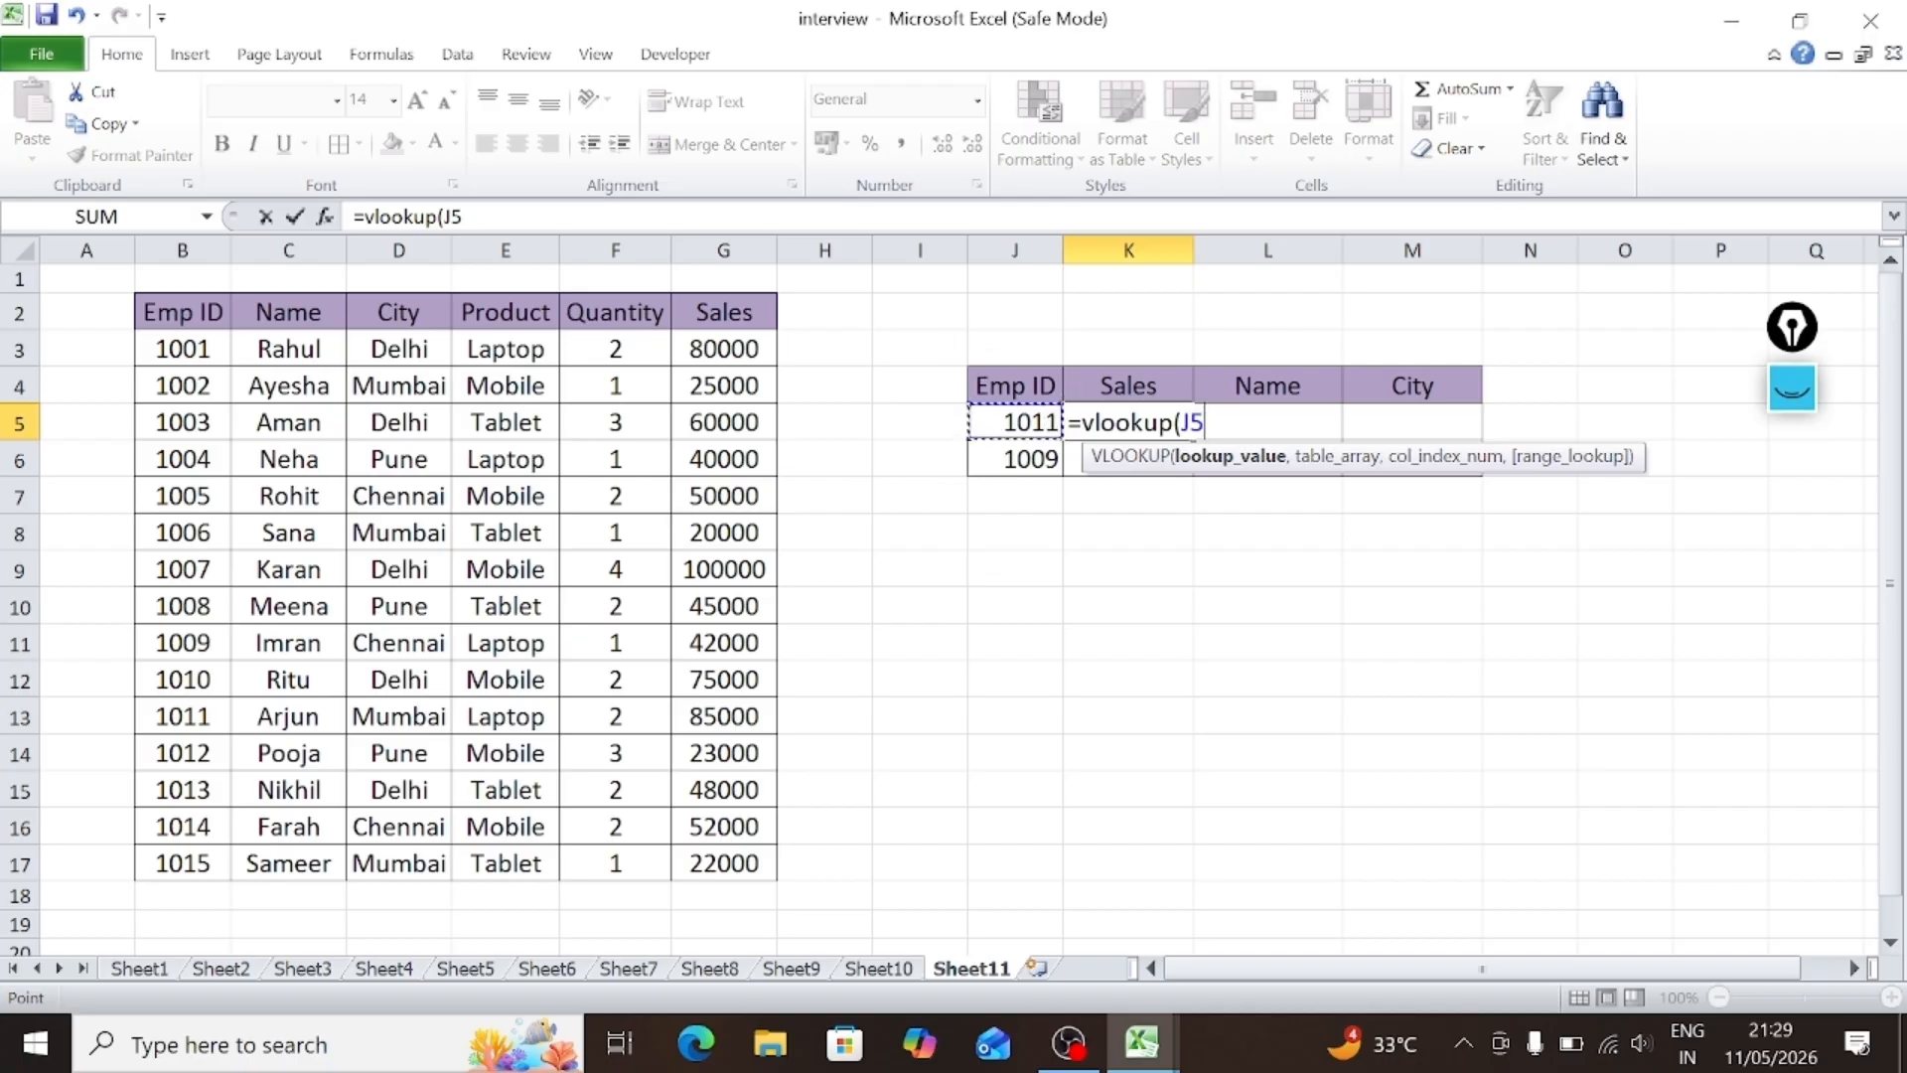
left_click(1190, 421)
key("F4")
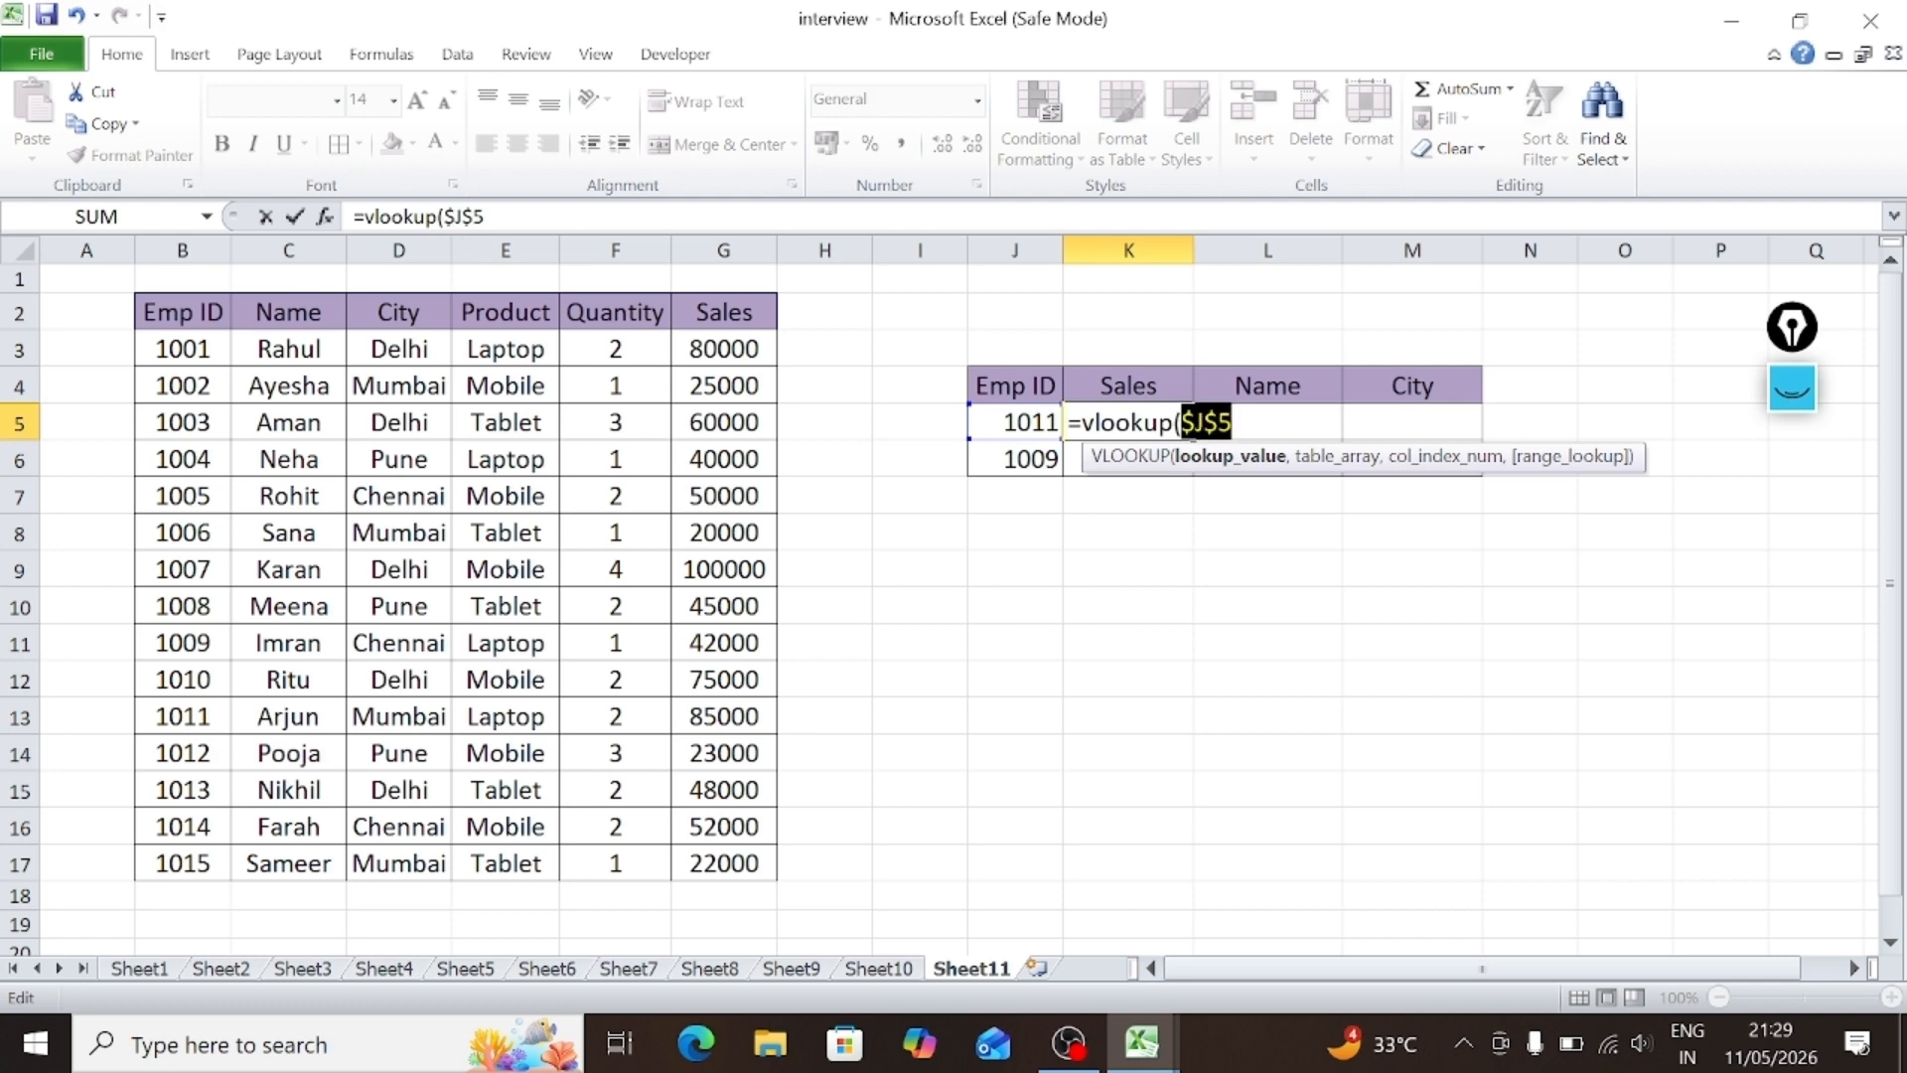
key("F4")
key("F4")
type(",")
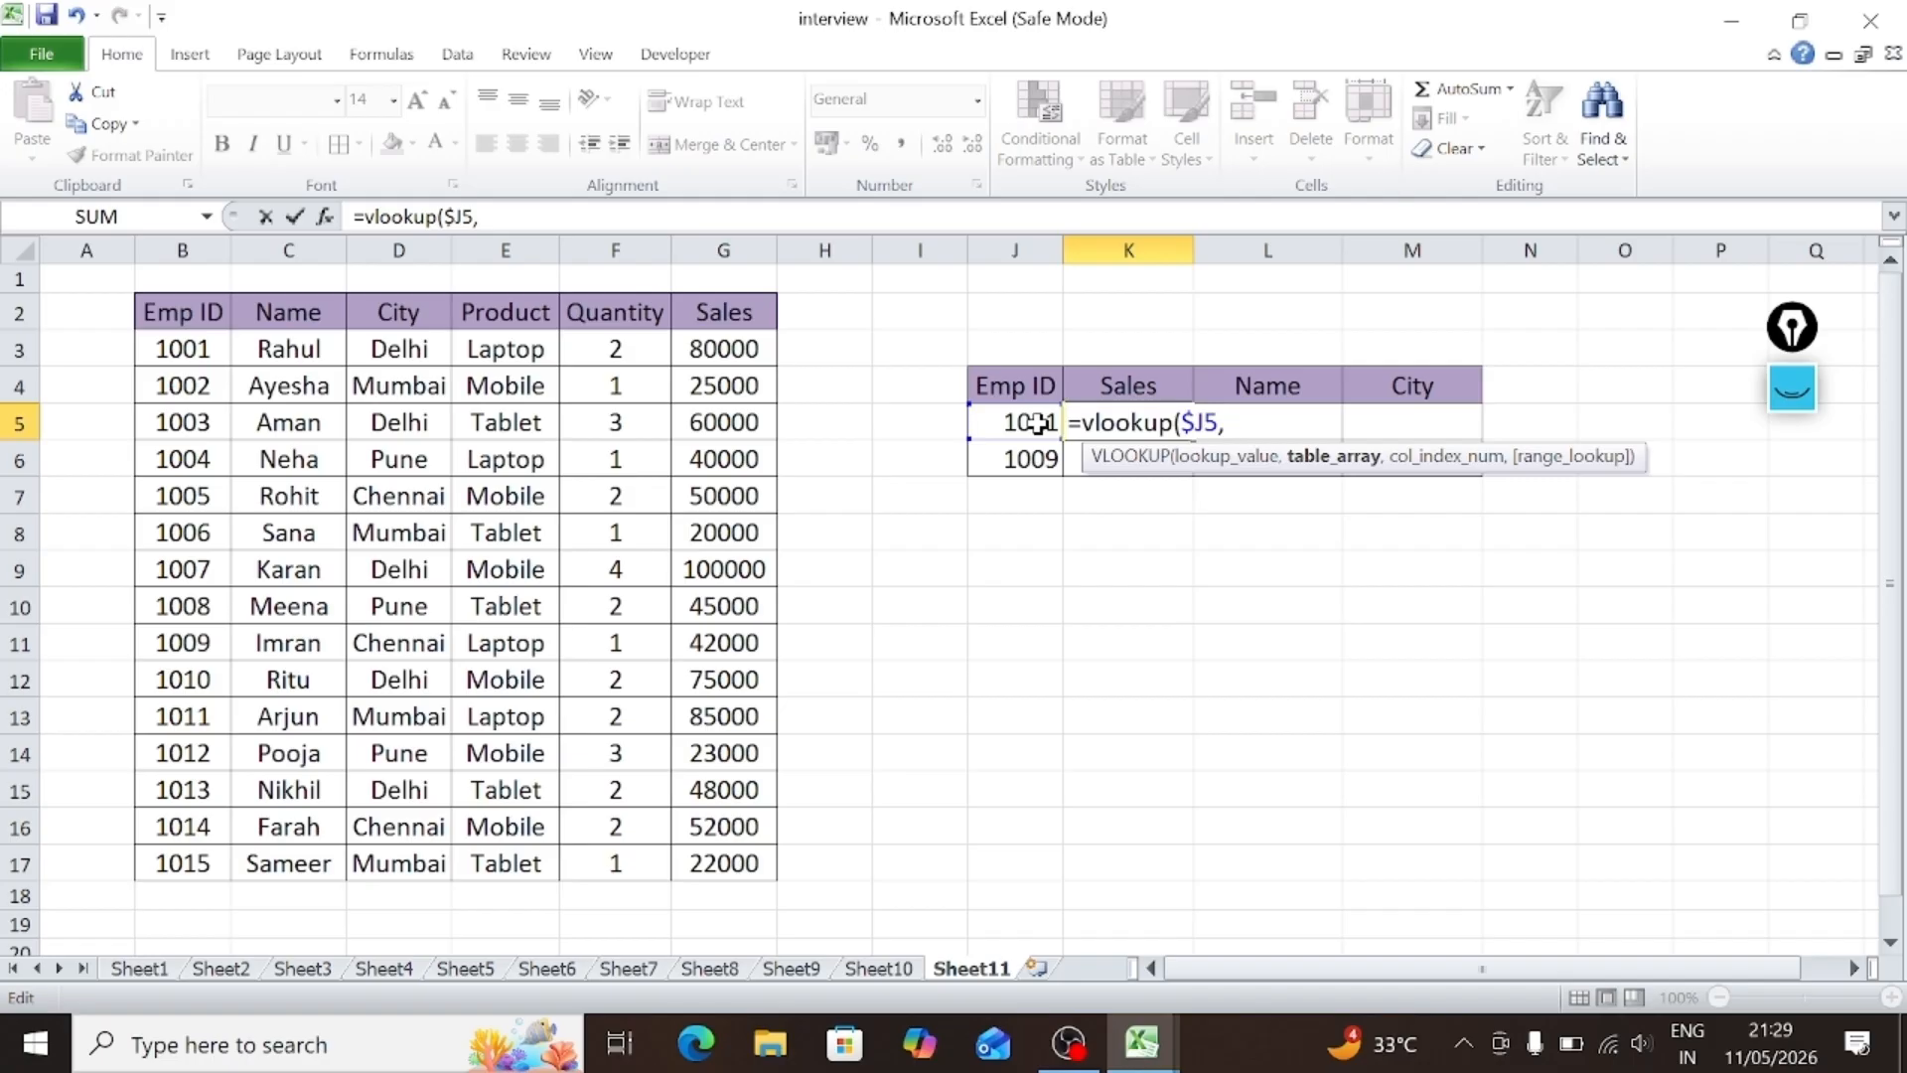
Step: Set the VLOOKUP table array to the whole employee table, locked as $B$2:$G$17
left_click_drag(164, 313, 745, 864)
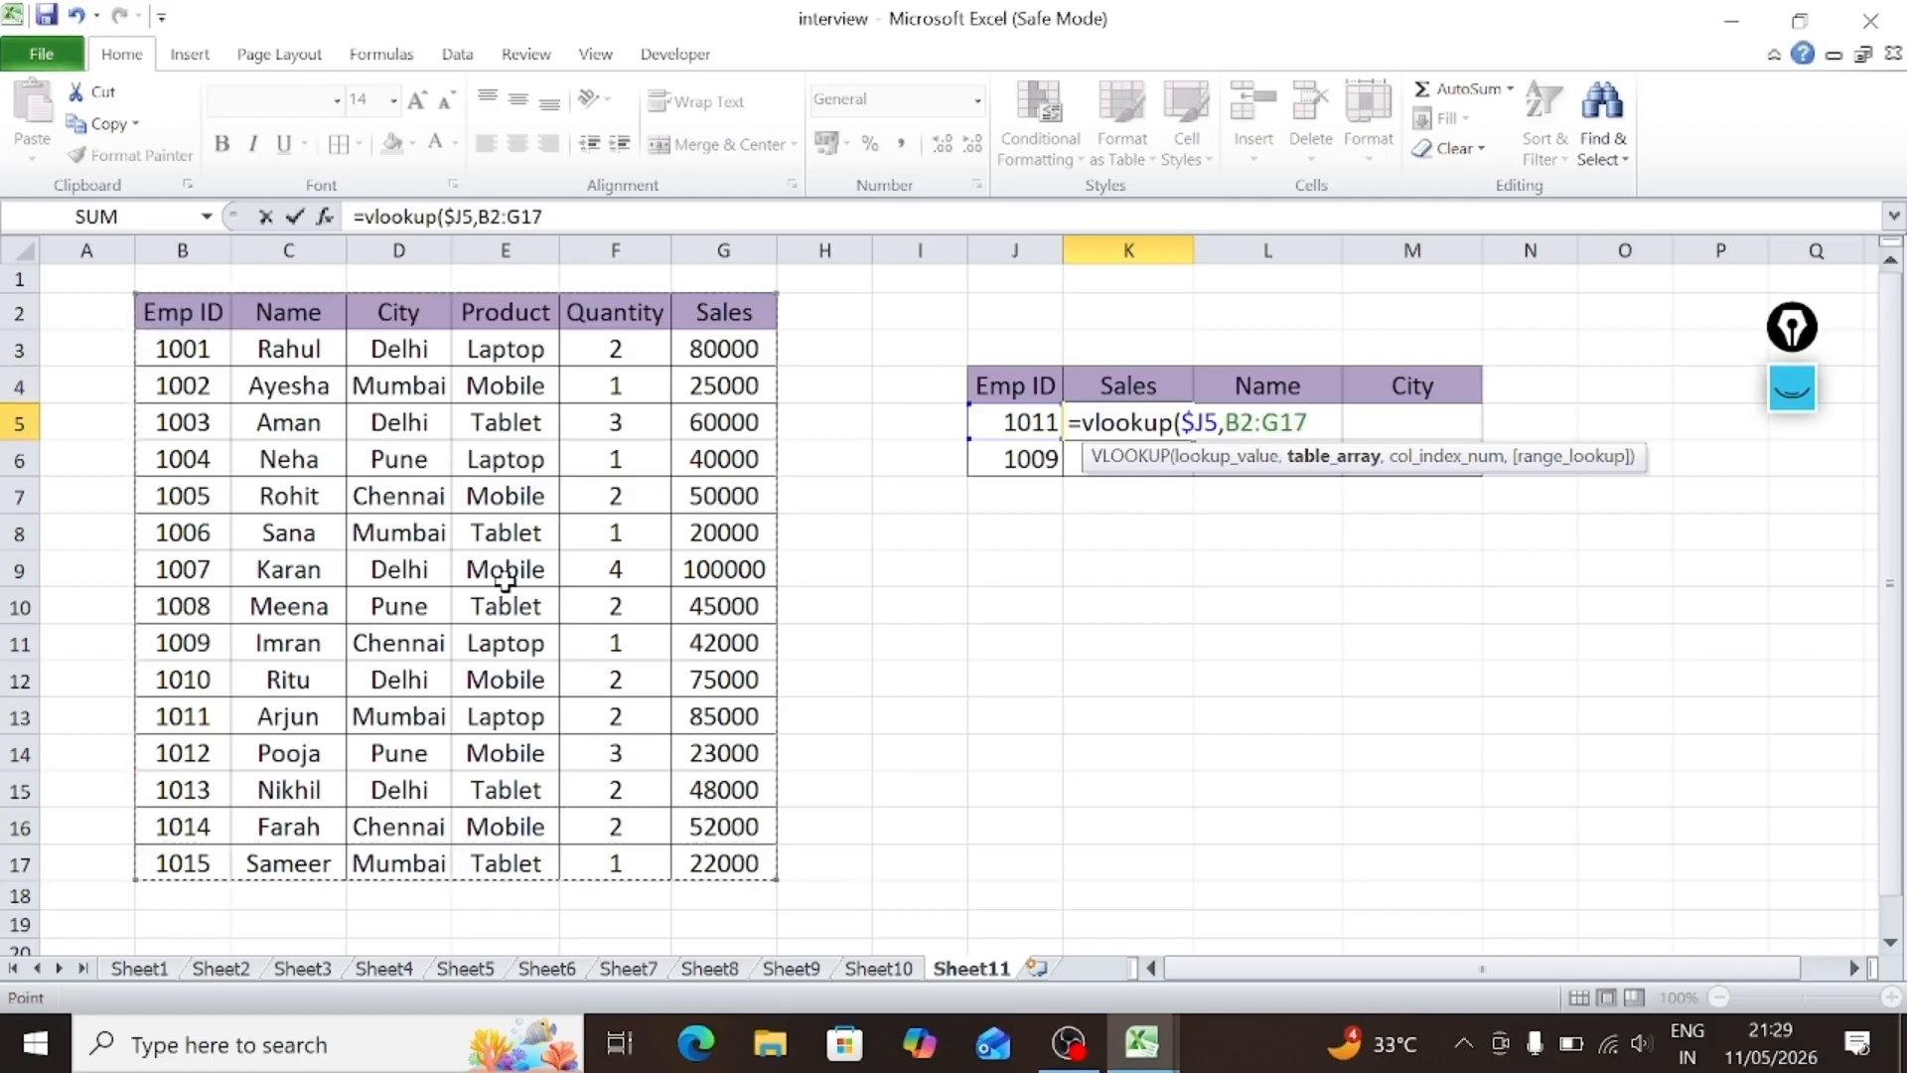
key("F4")
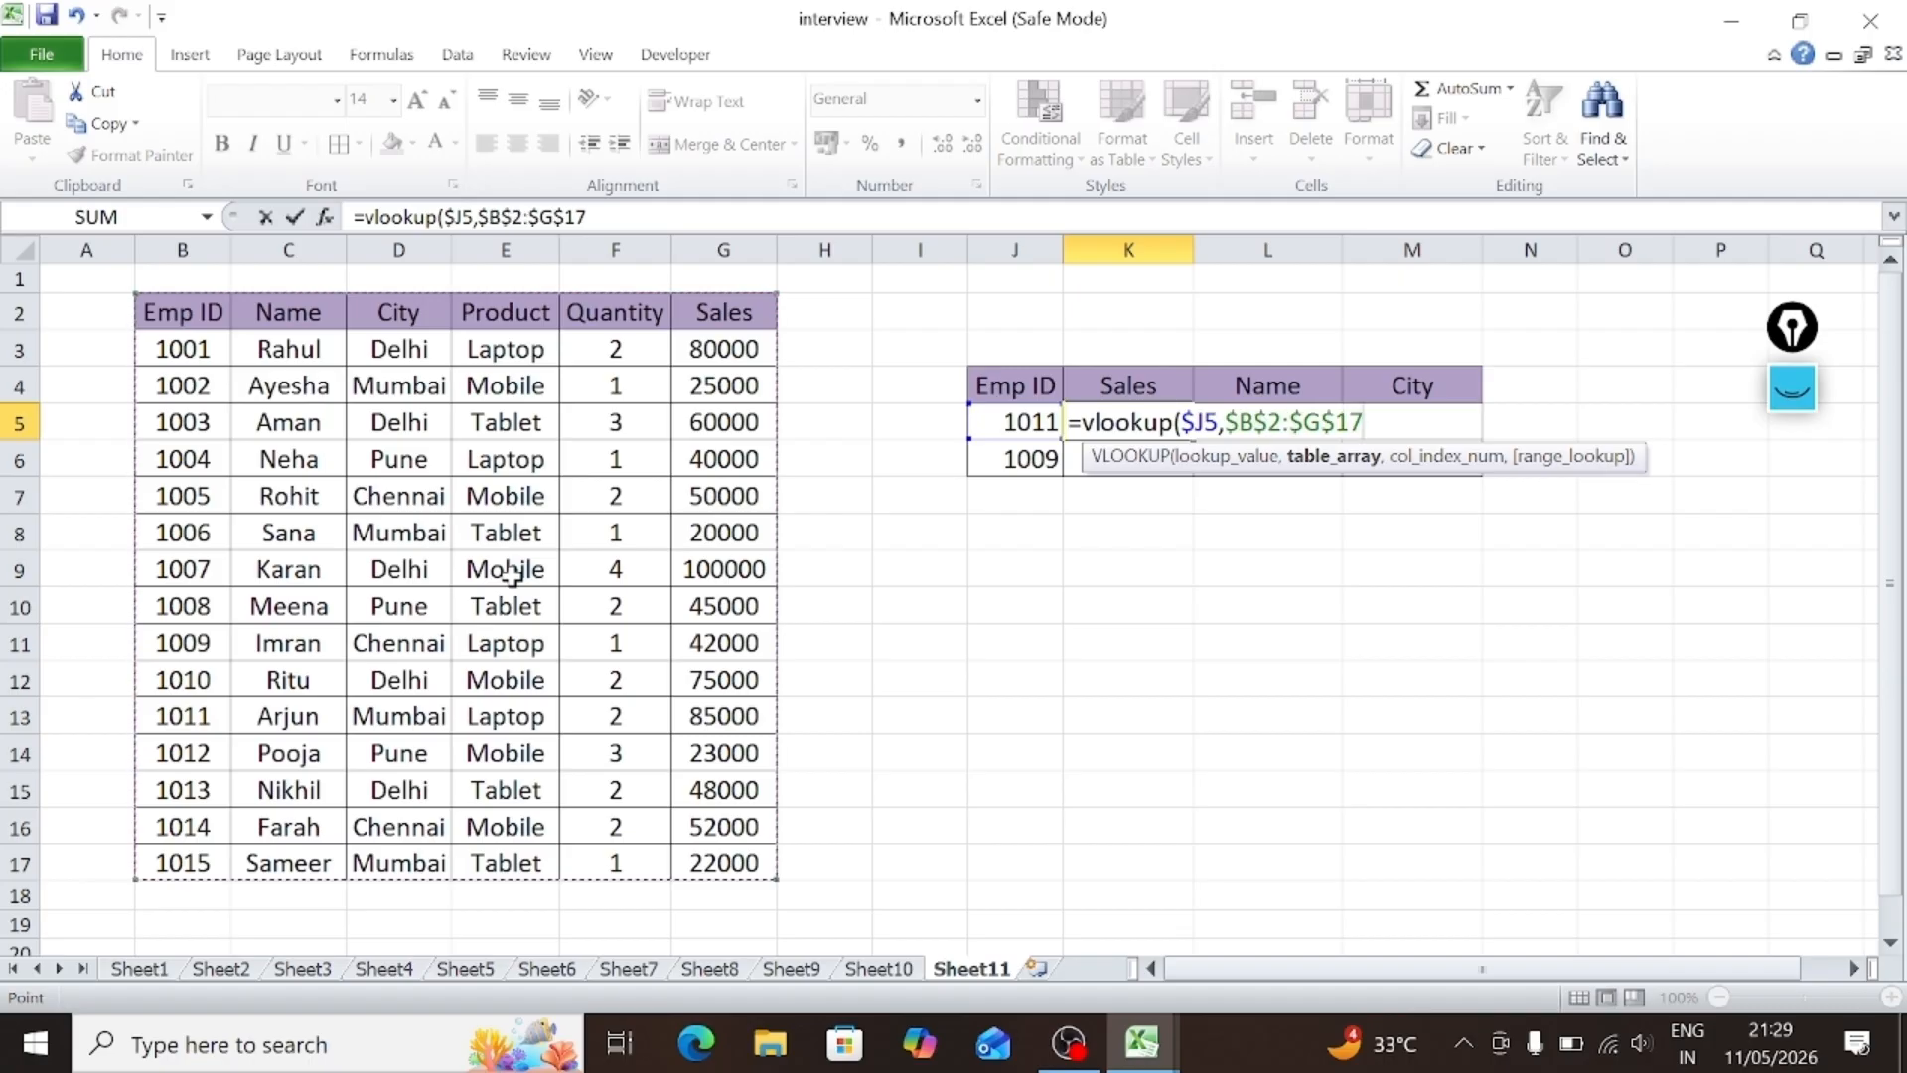
type(",")
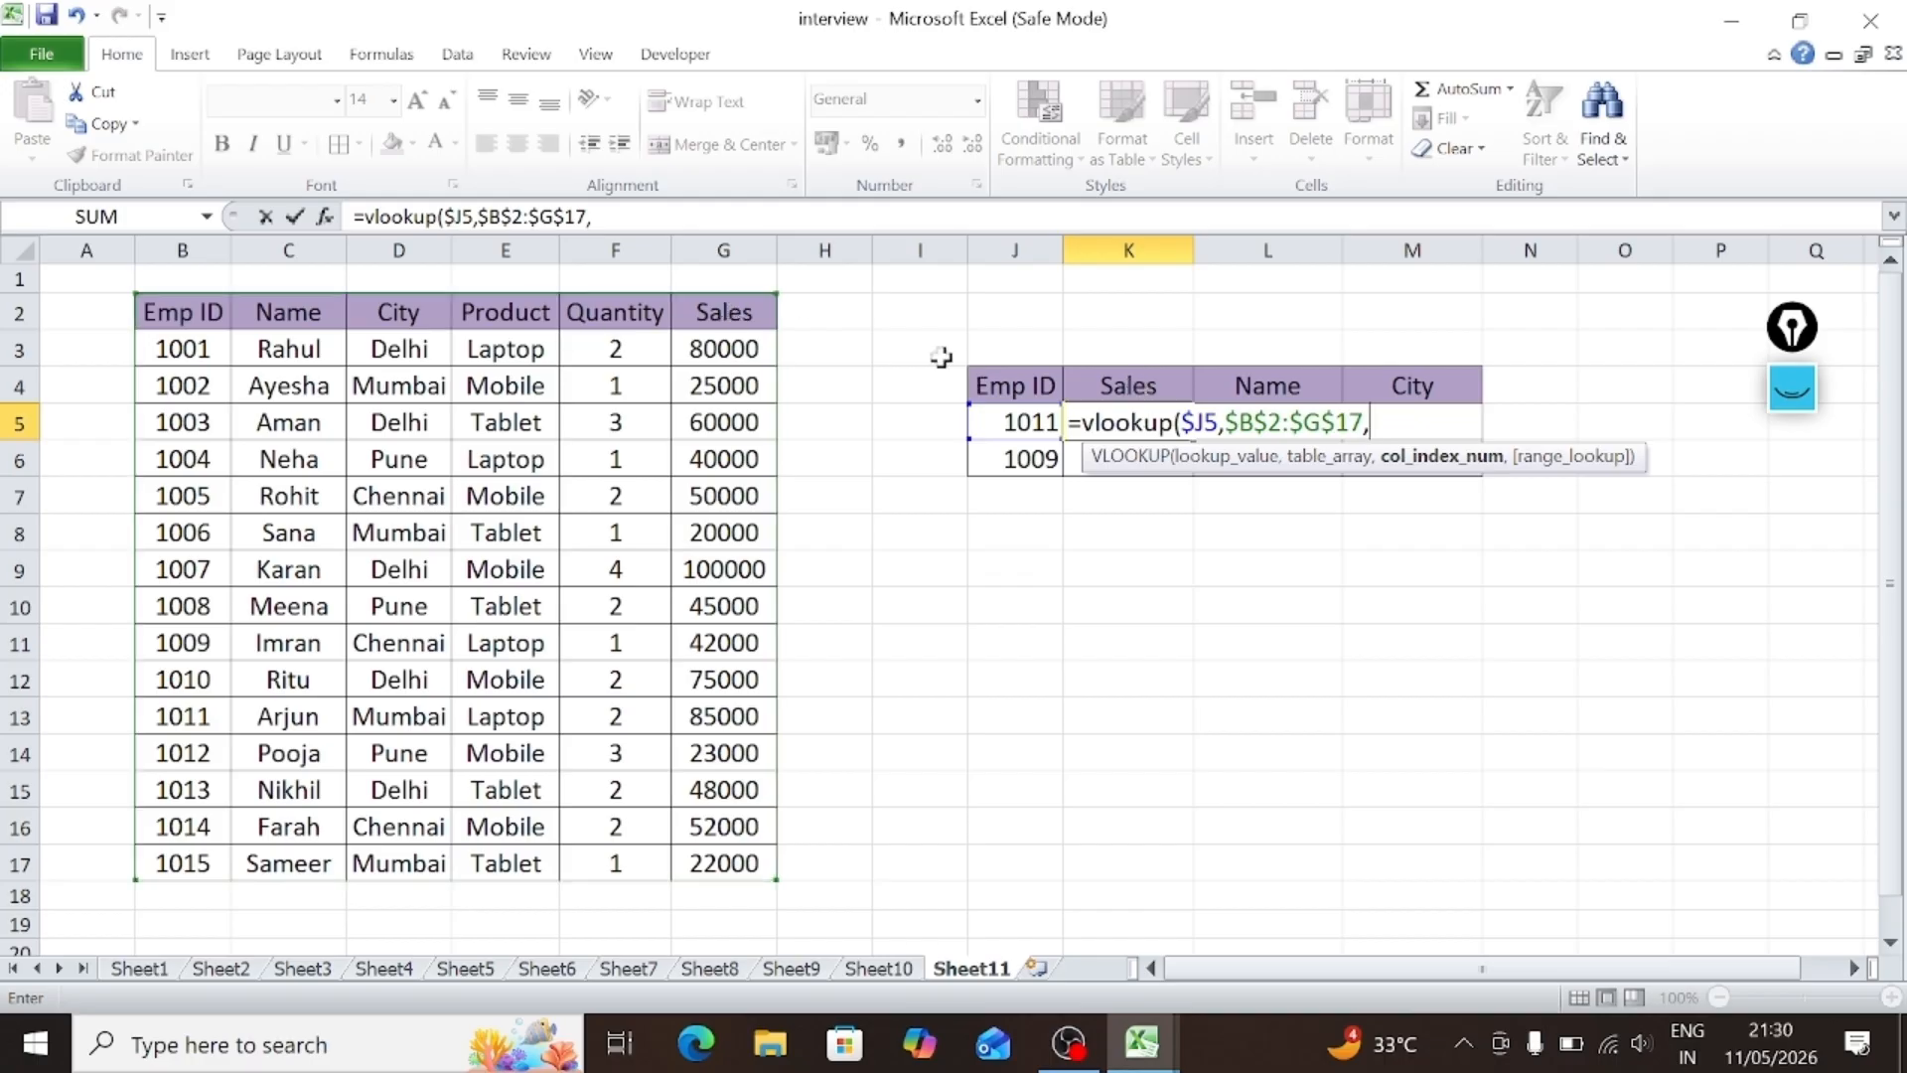
Step: Nest a MATCH function as the column index, with the Sales header K4 as lookup value and only its row locked as K$4
type("6")
key("BackSpace")
type("matc")
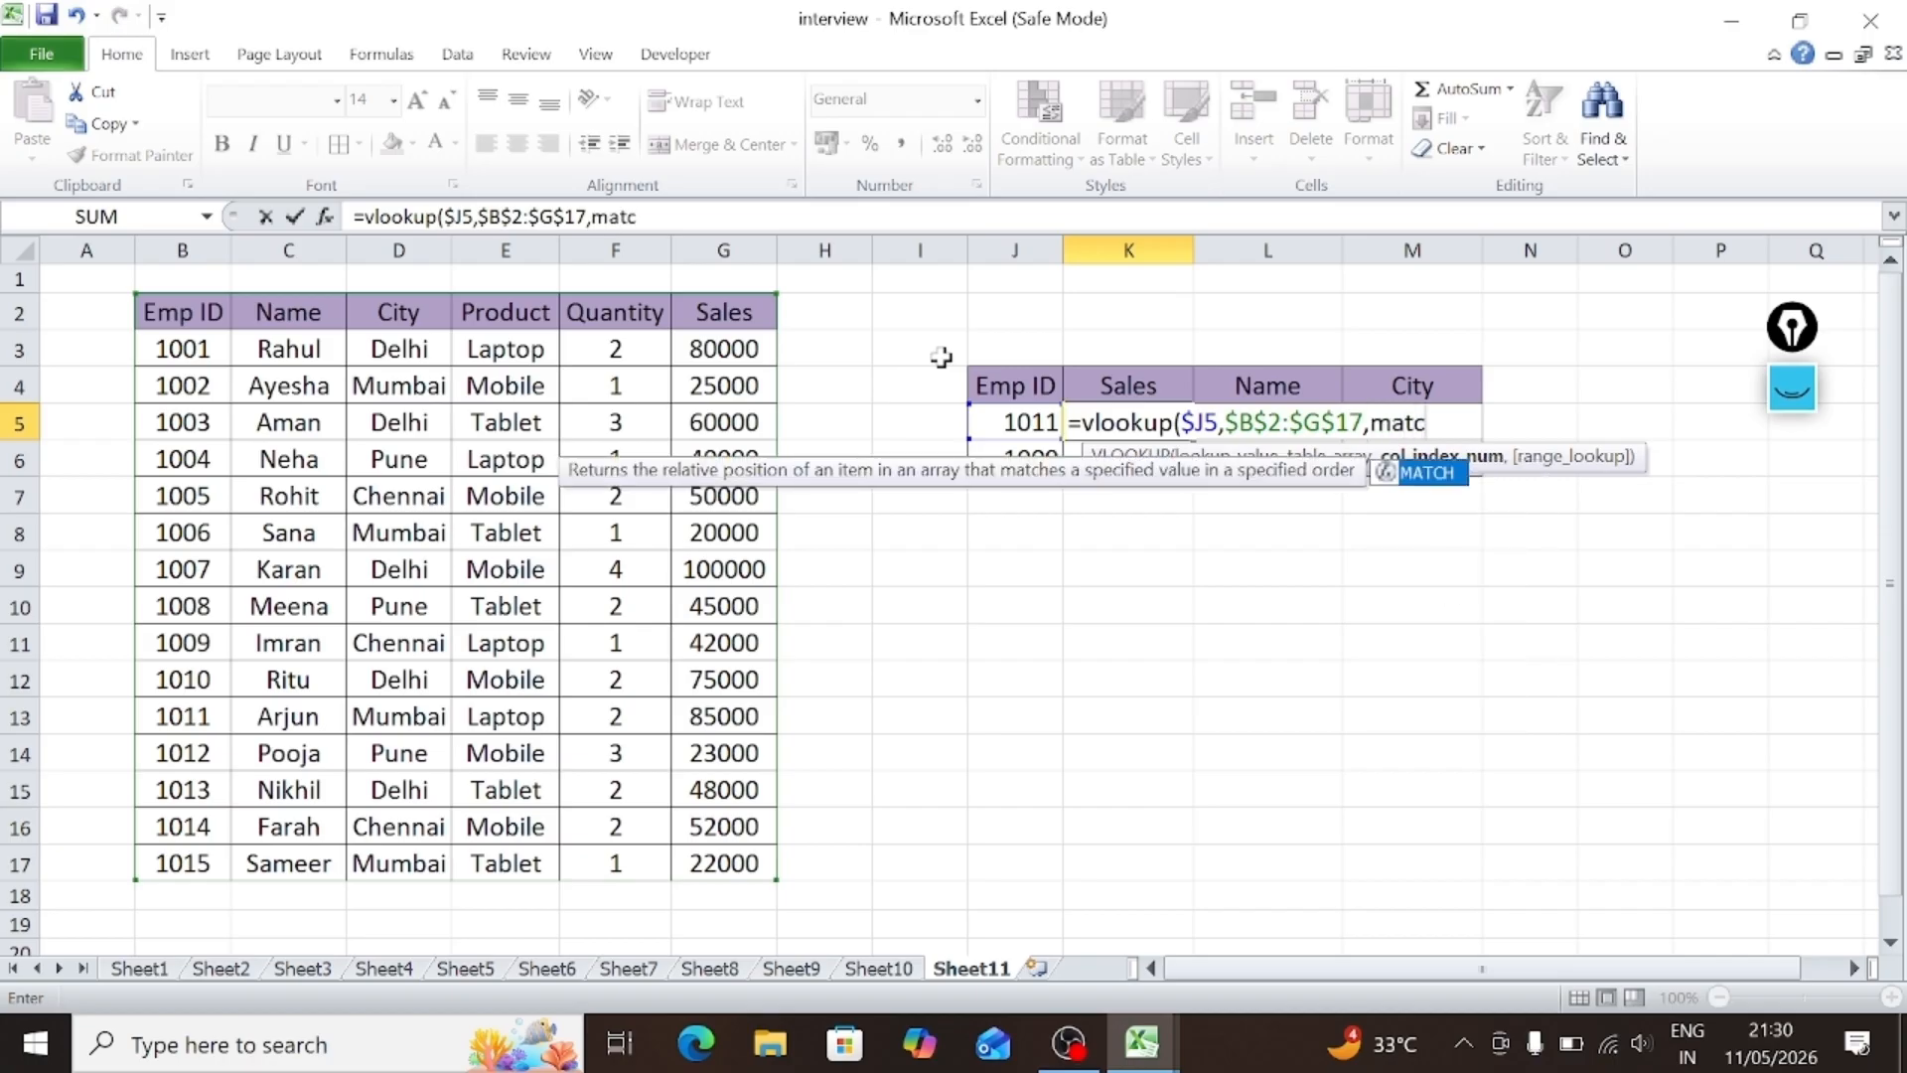
type("h(")
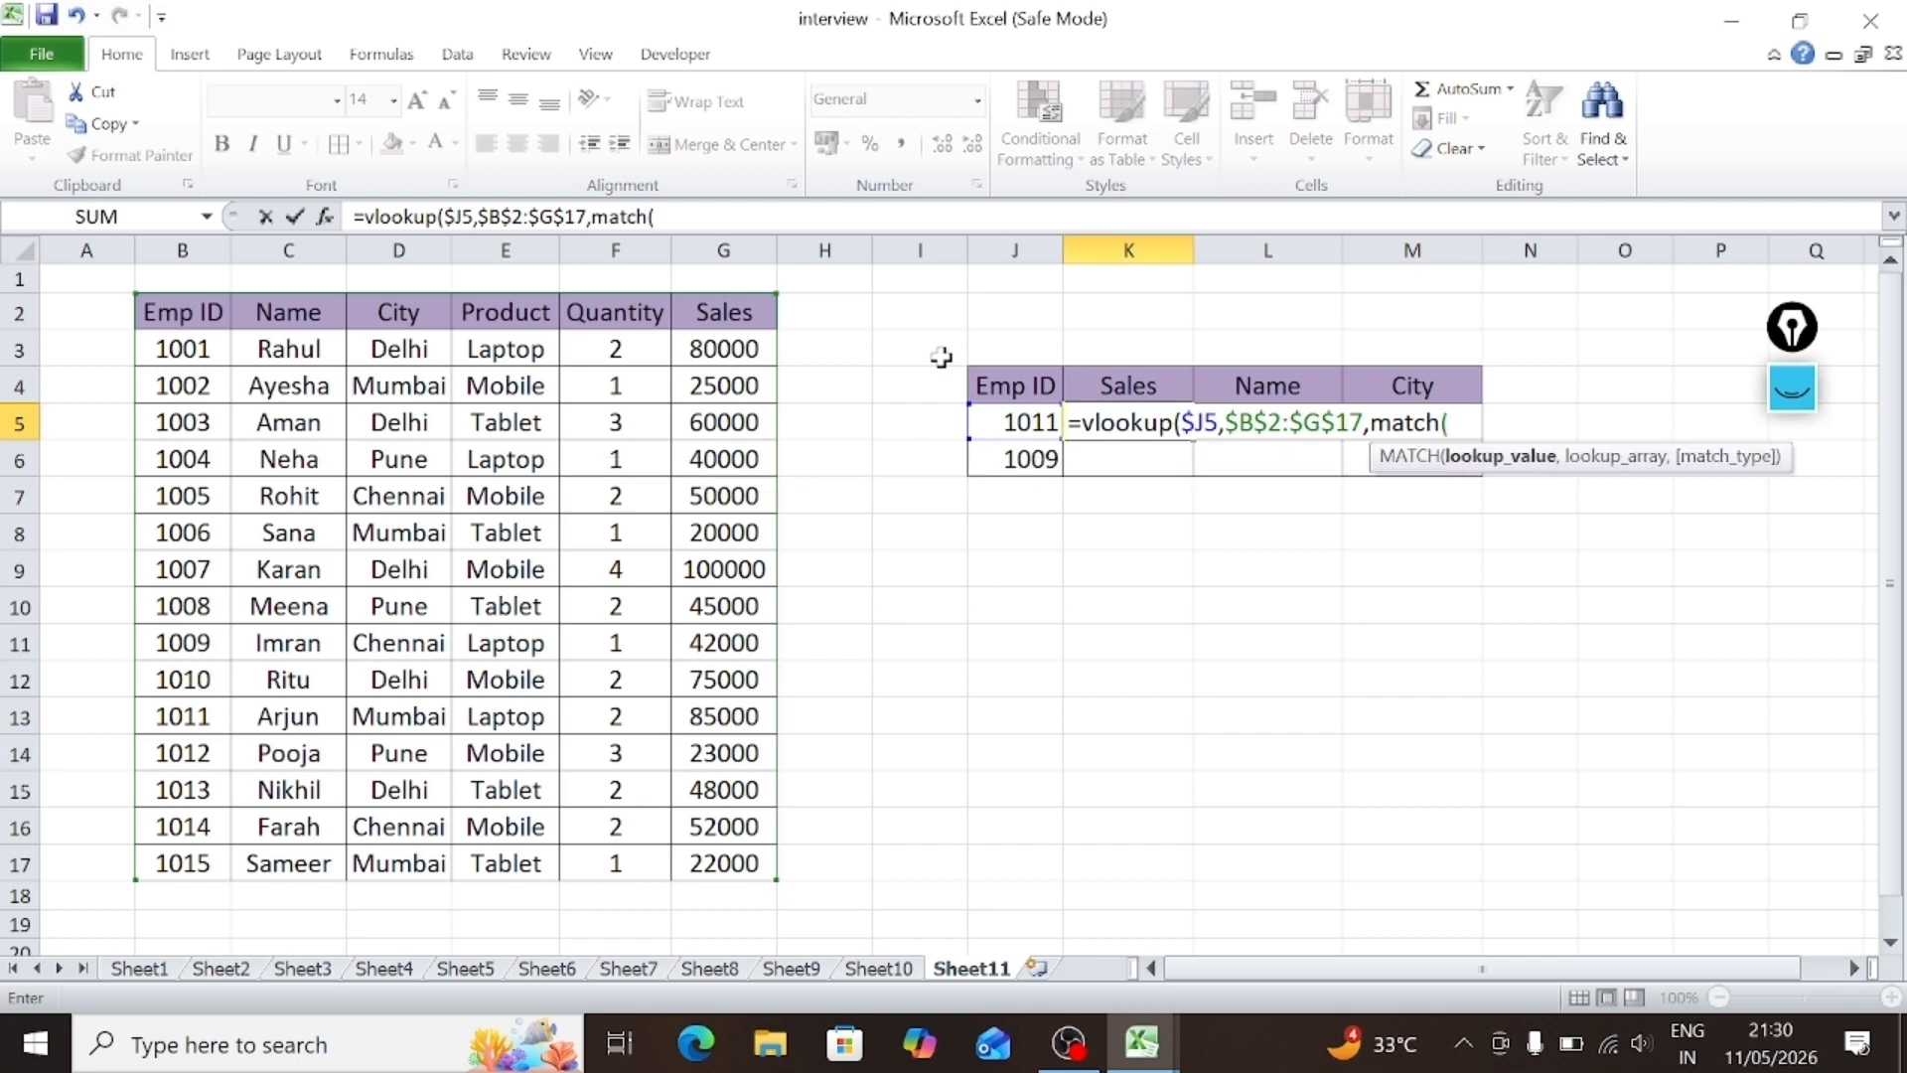
left_click(1158, 386)
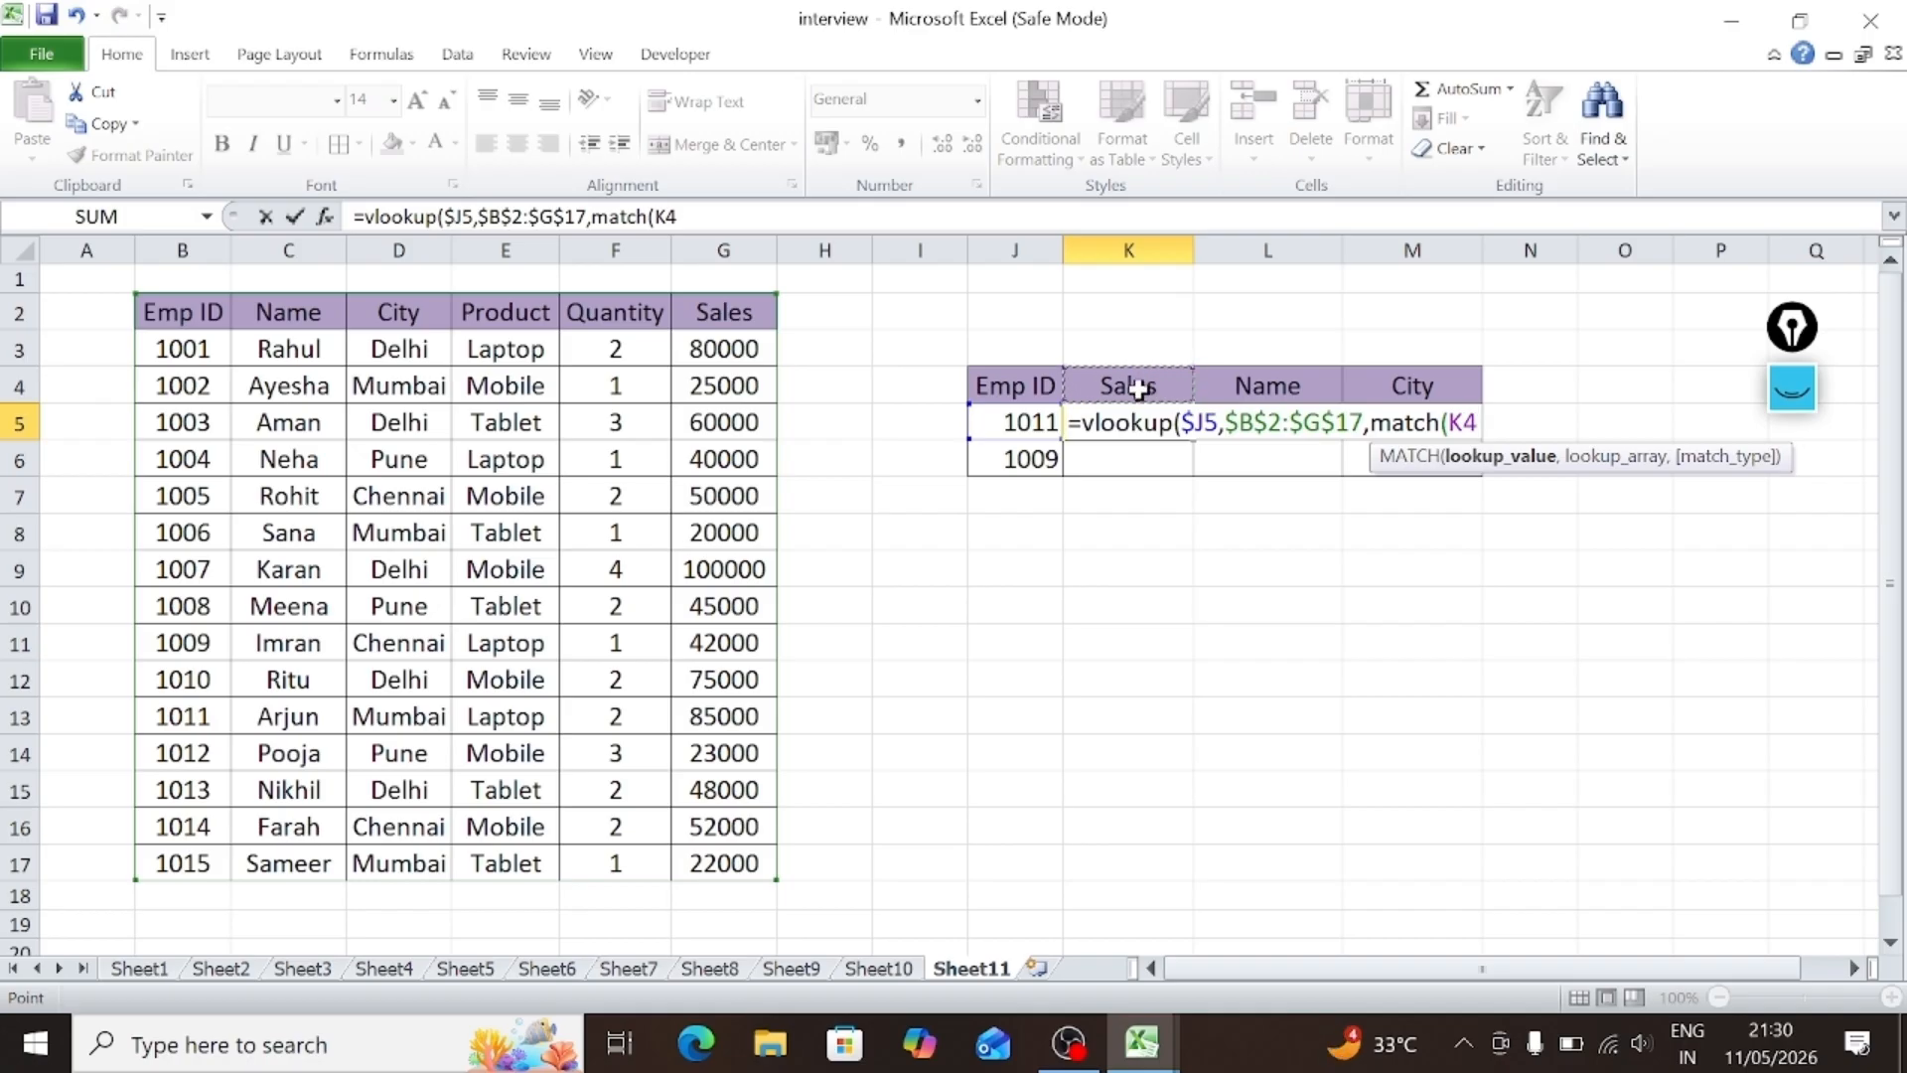
type(",")
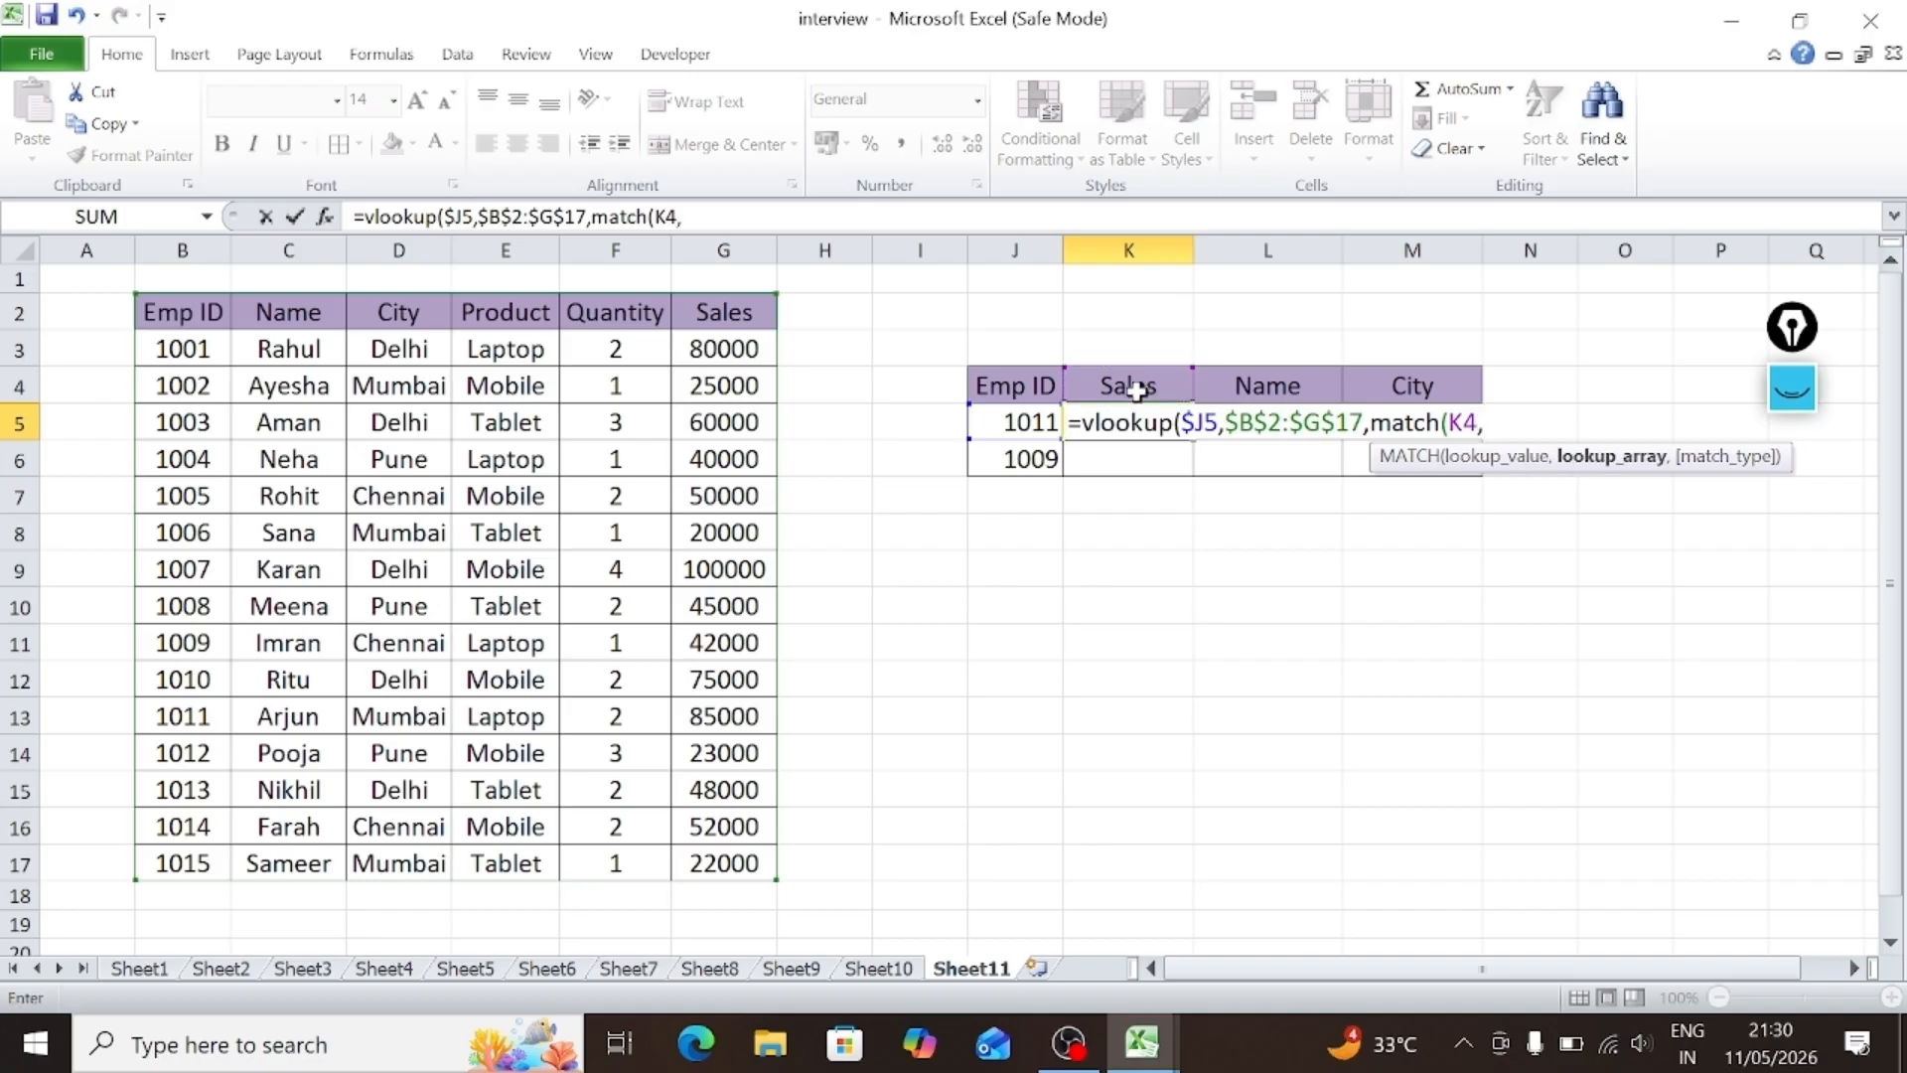
left_click(1464, 423)
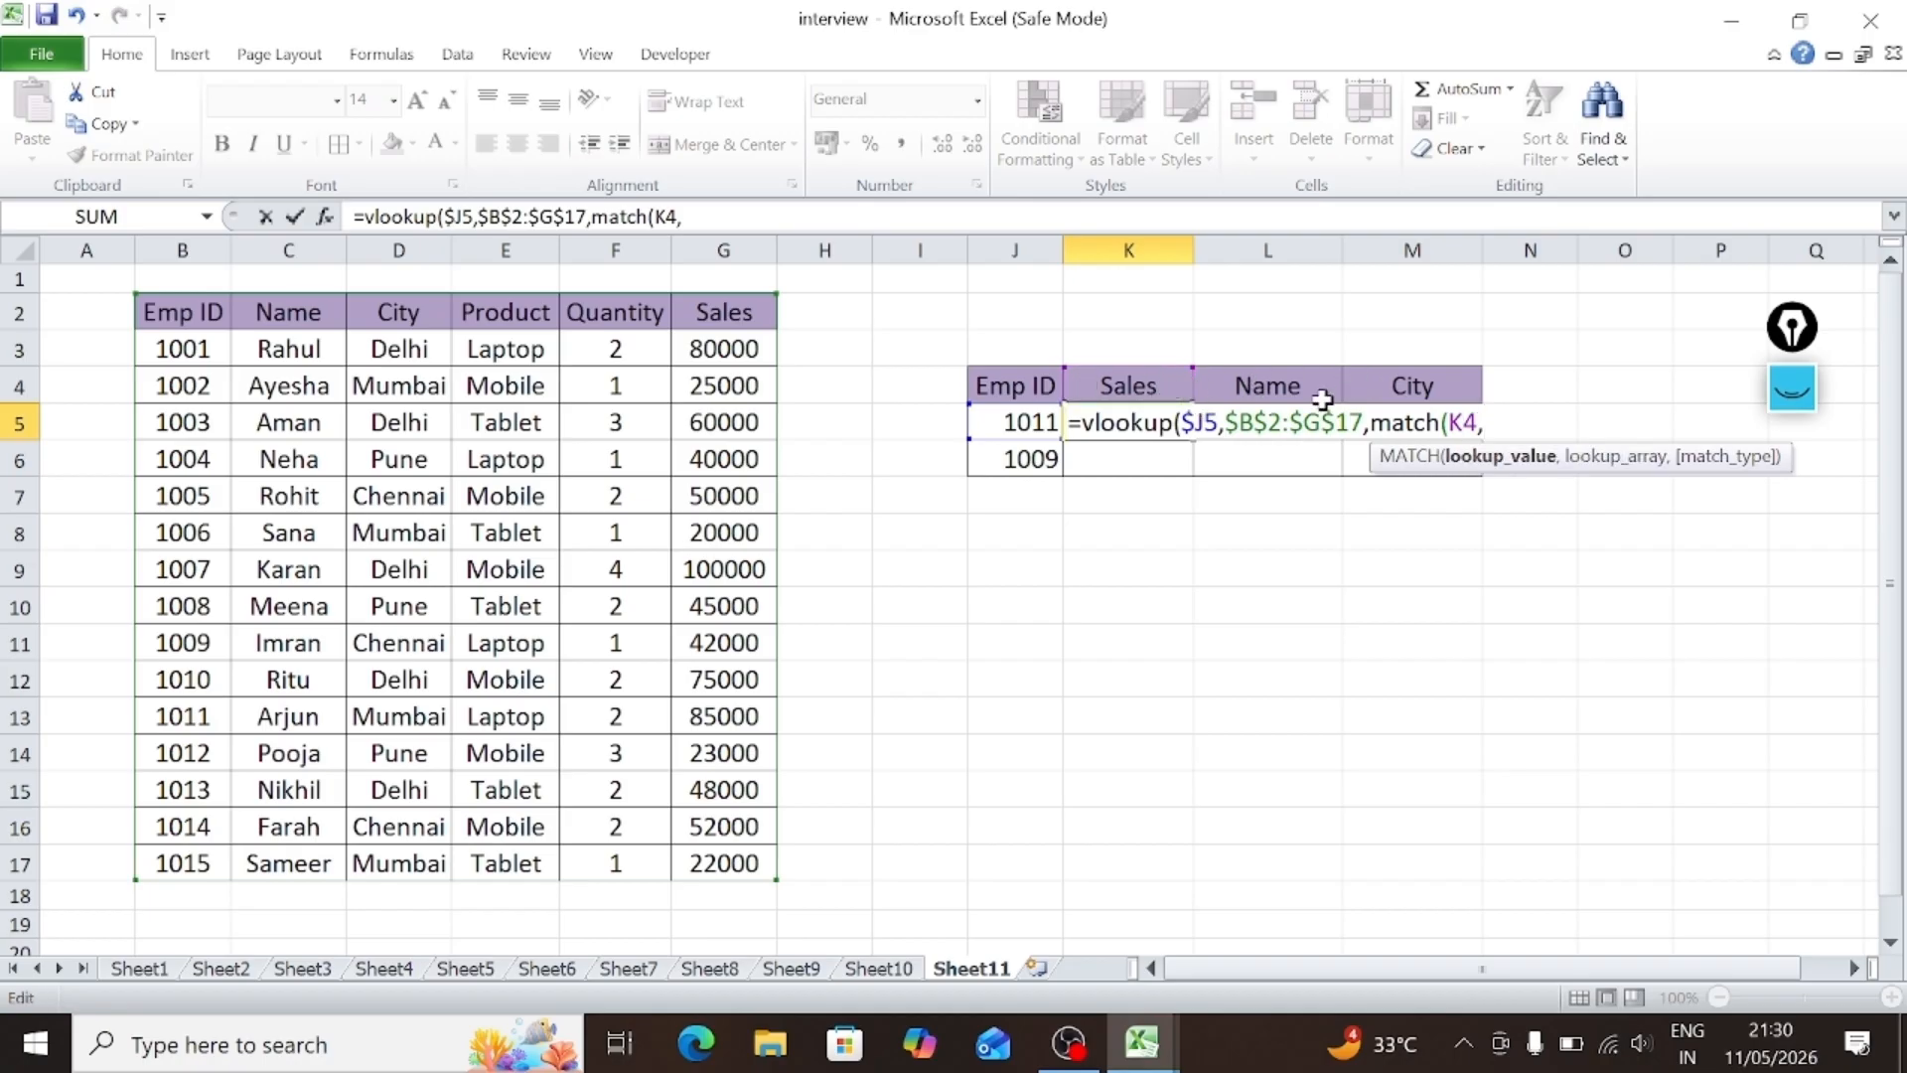
key("F4")
key("F4")
key("End")
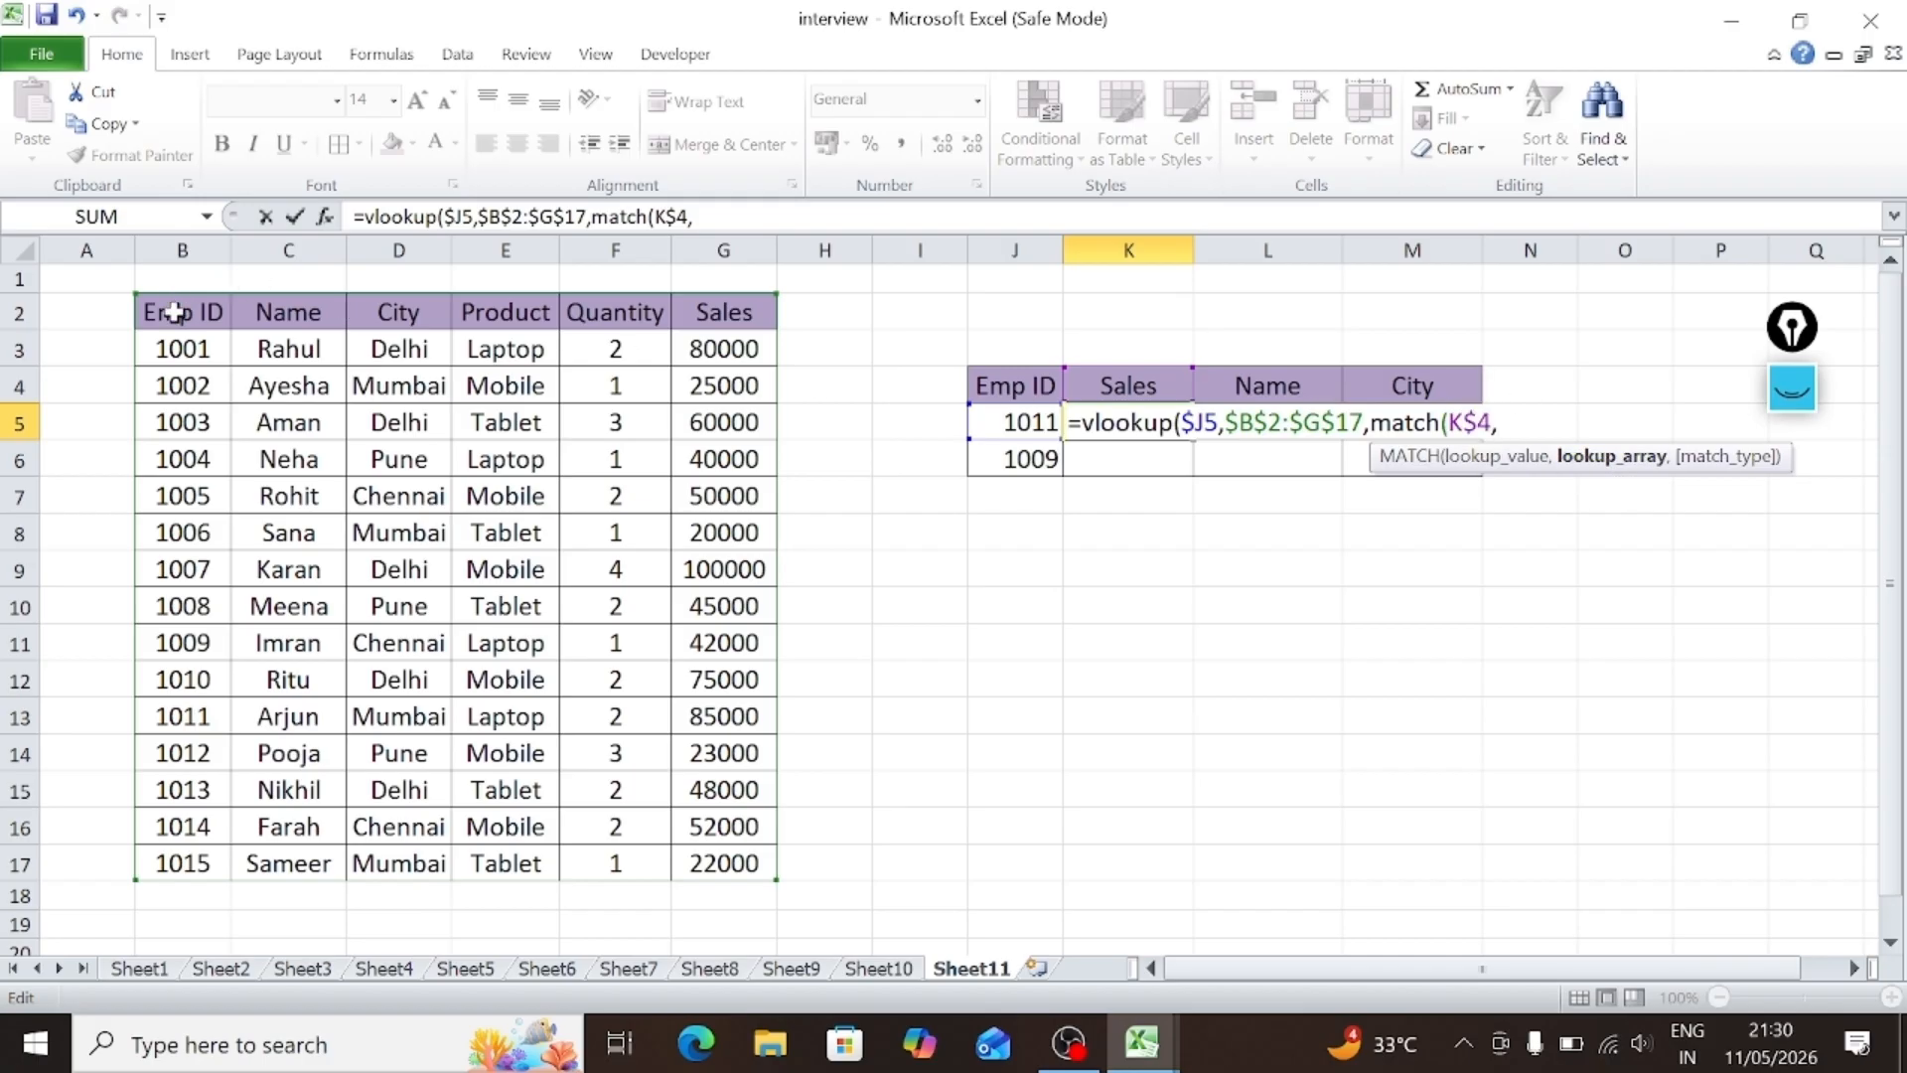
Step: Set the MATCH lookup array to $B$2:$G$2 with match type 0, set the VLOOKUP range lookup to 0, and commit K5's formula
left_click_drag(174, 312, 696, 318)
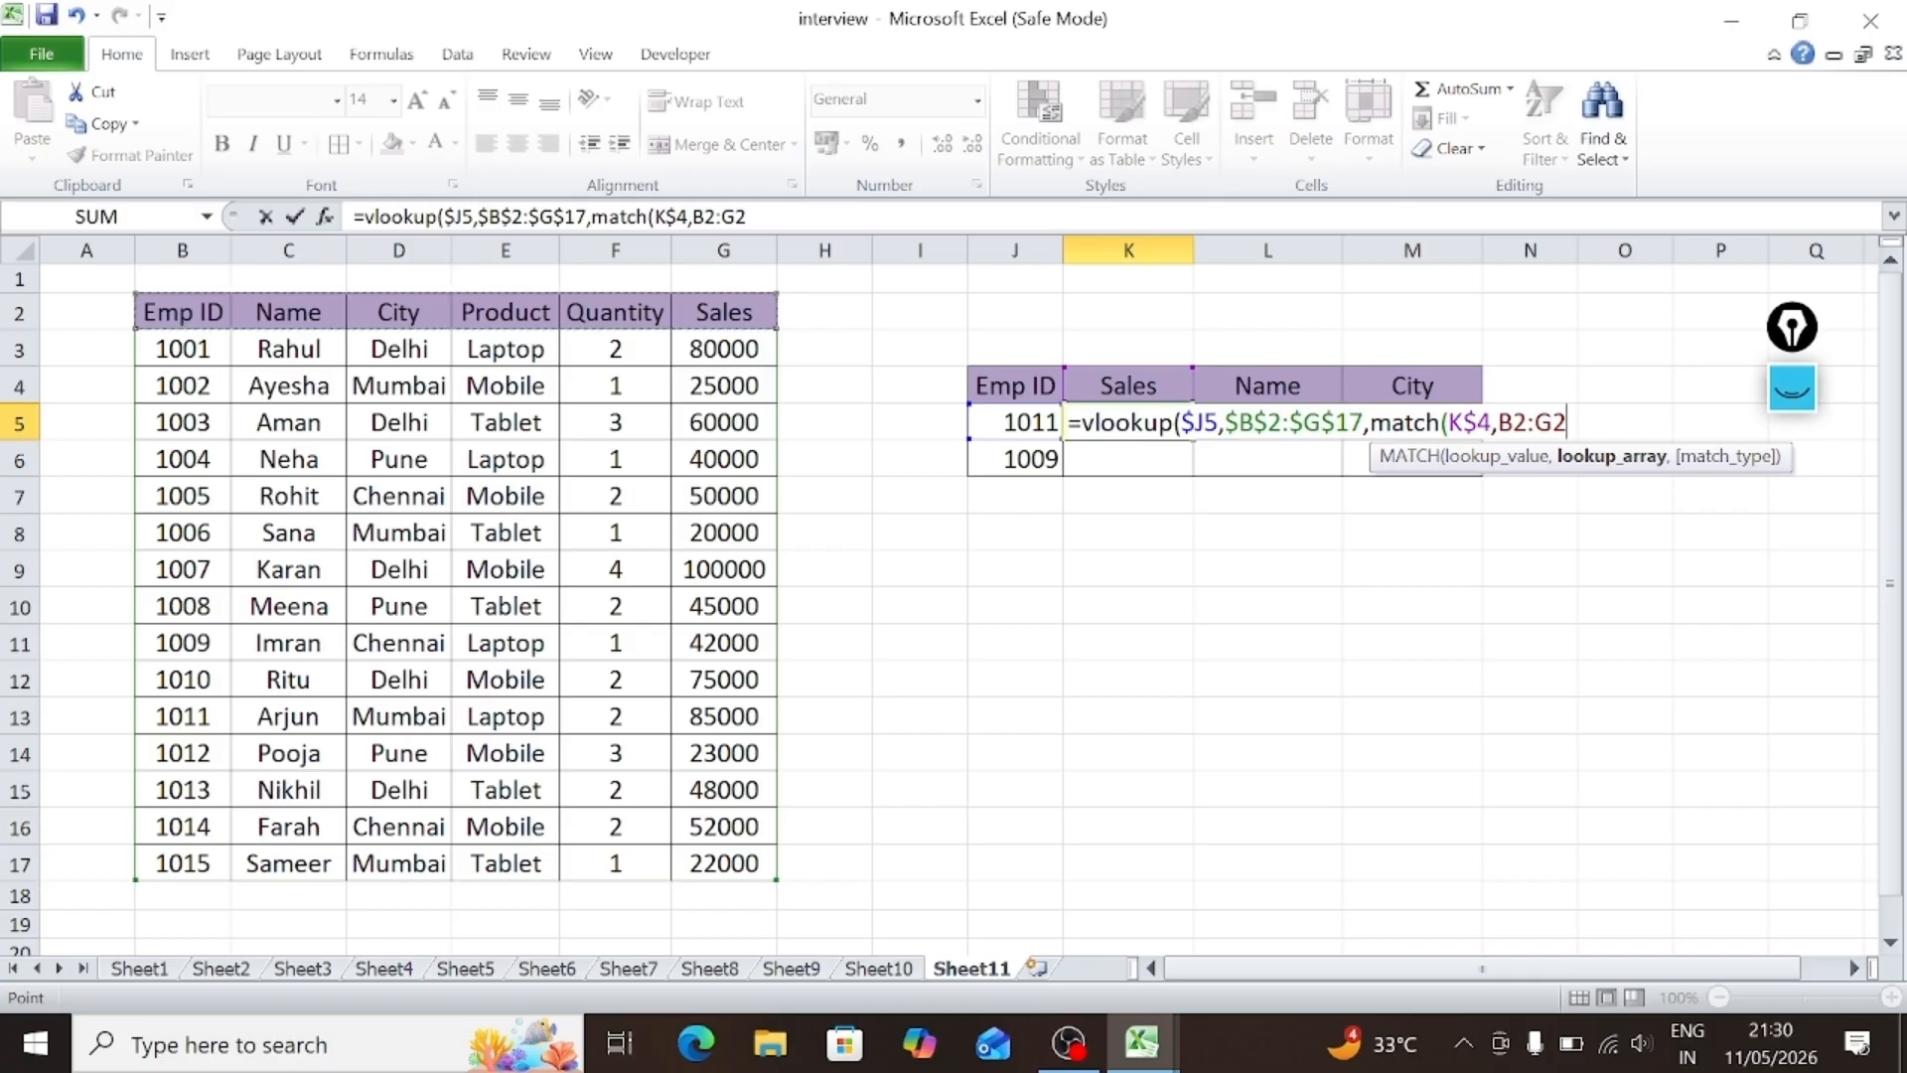
key("F4")
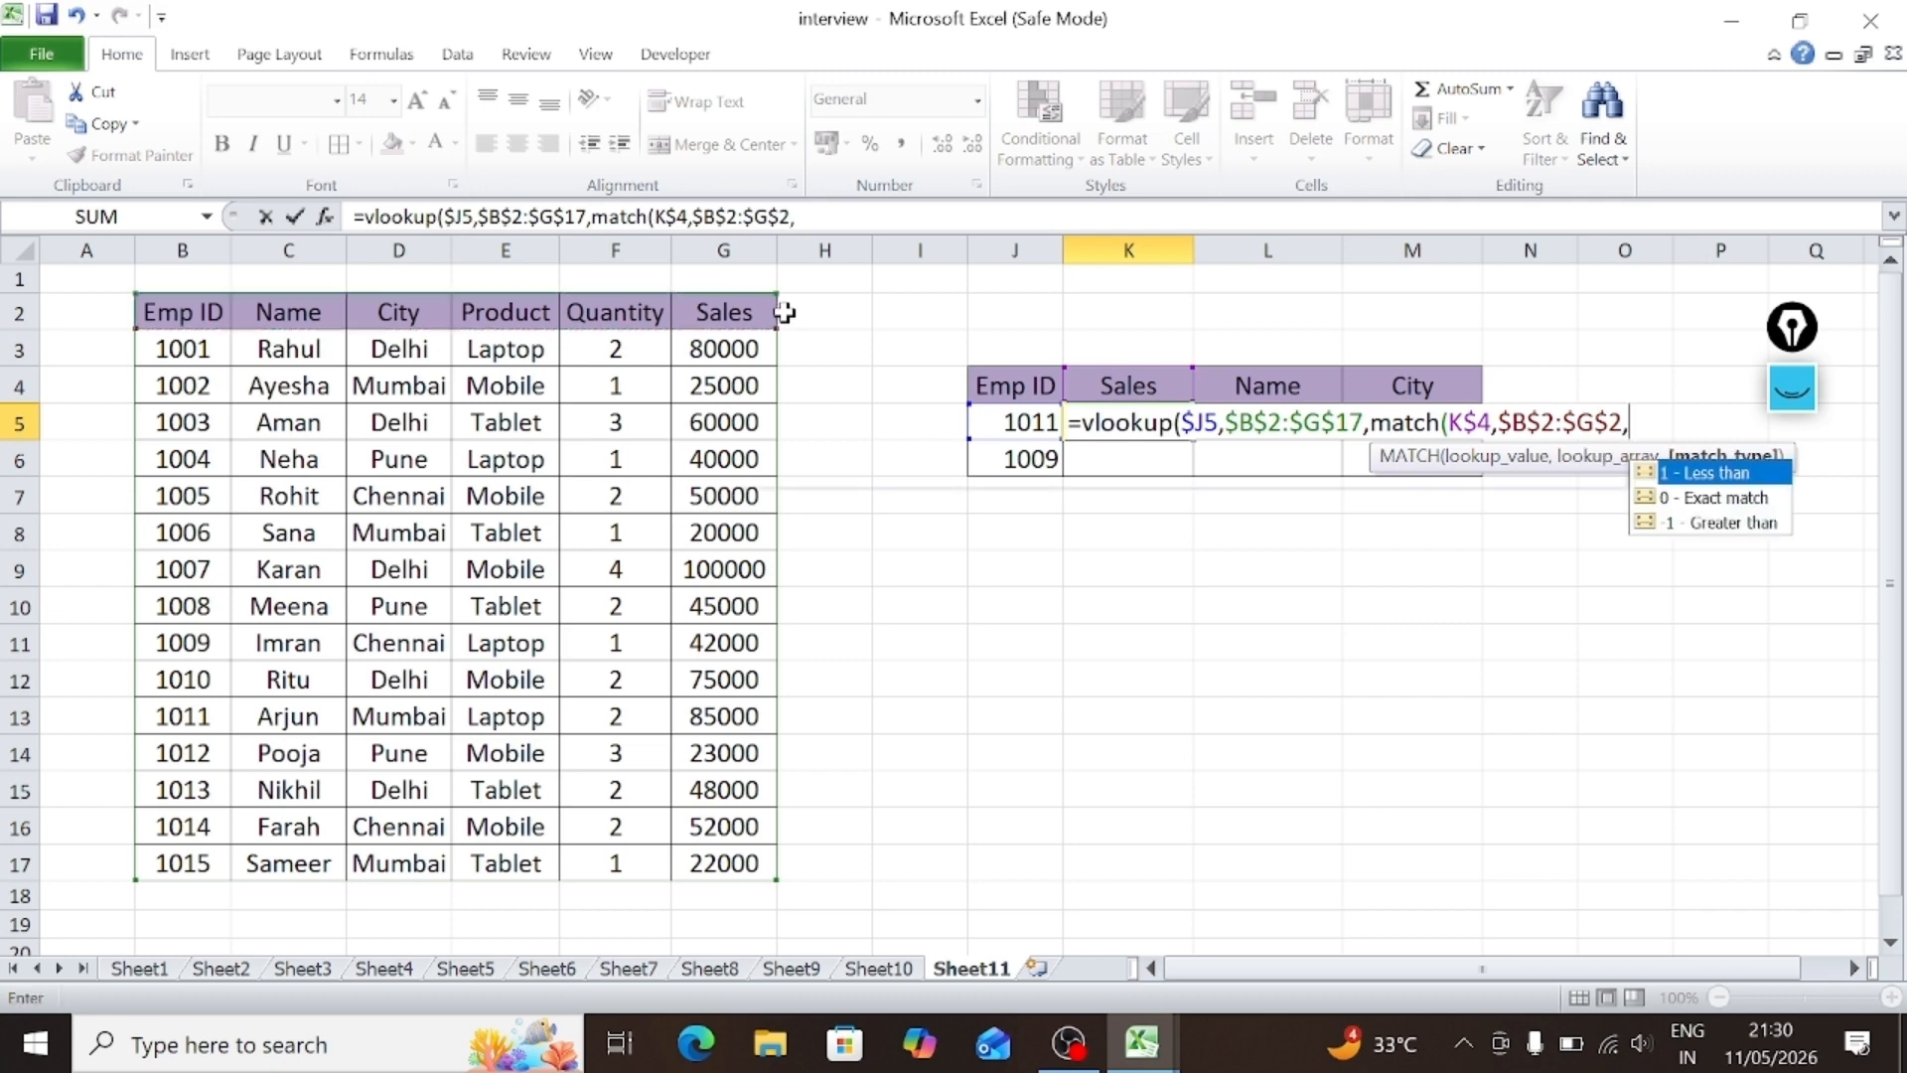
type(",")
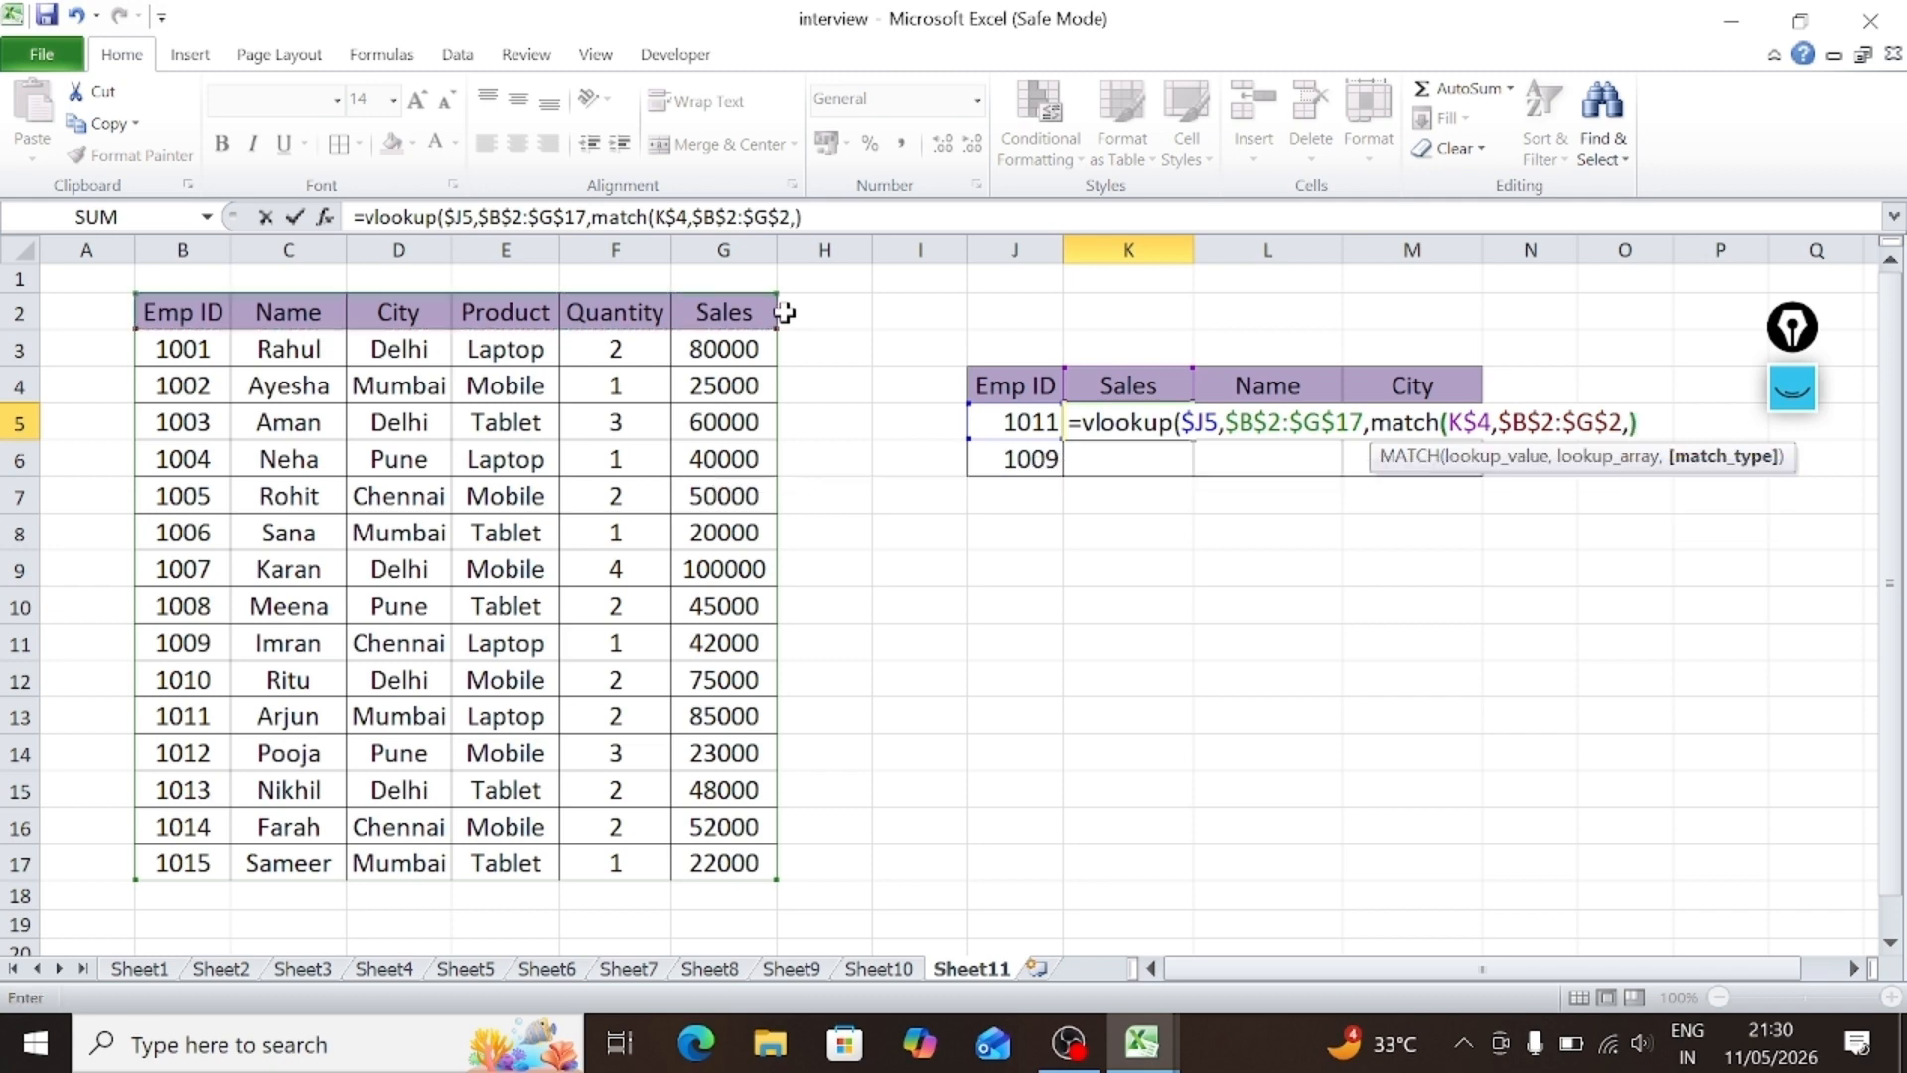
type("0)")
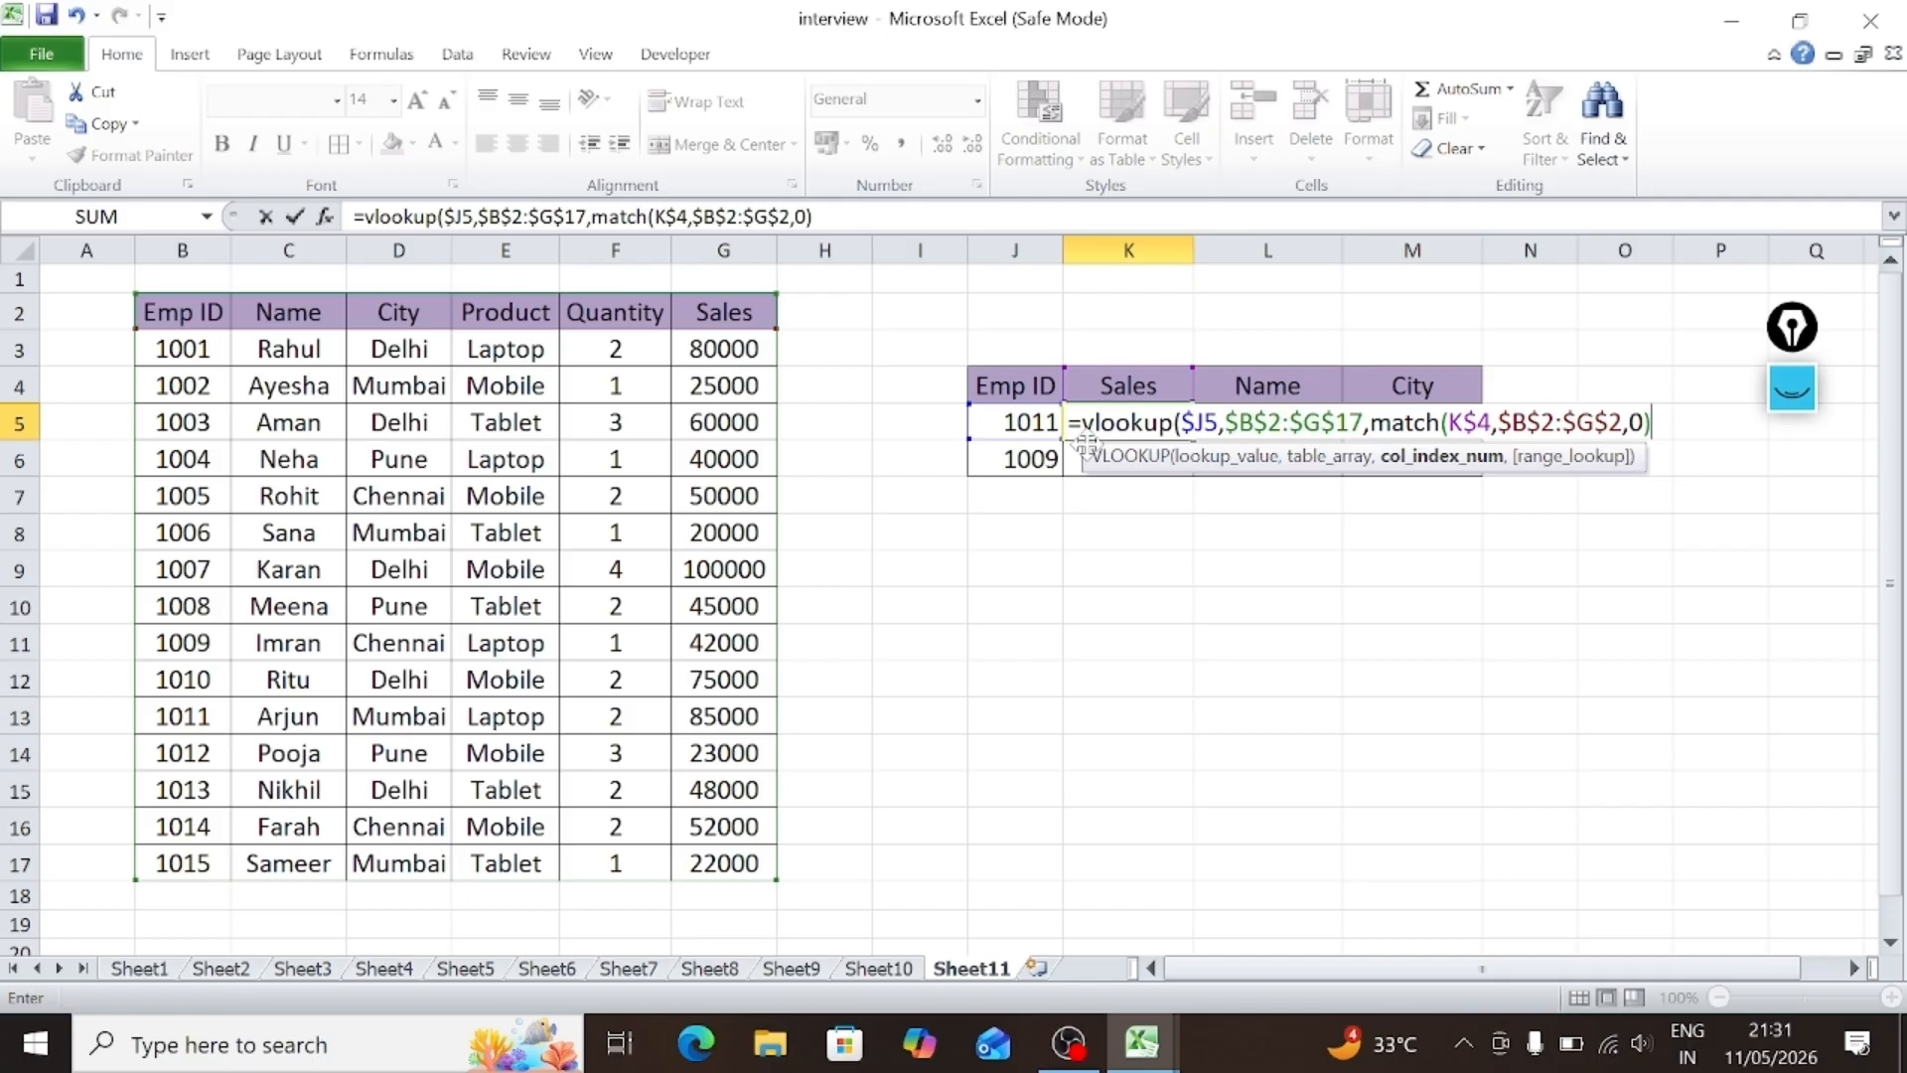
type(",")
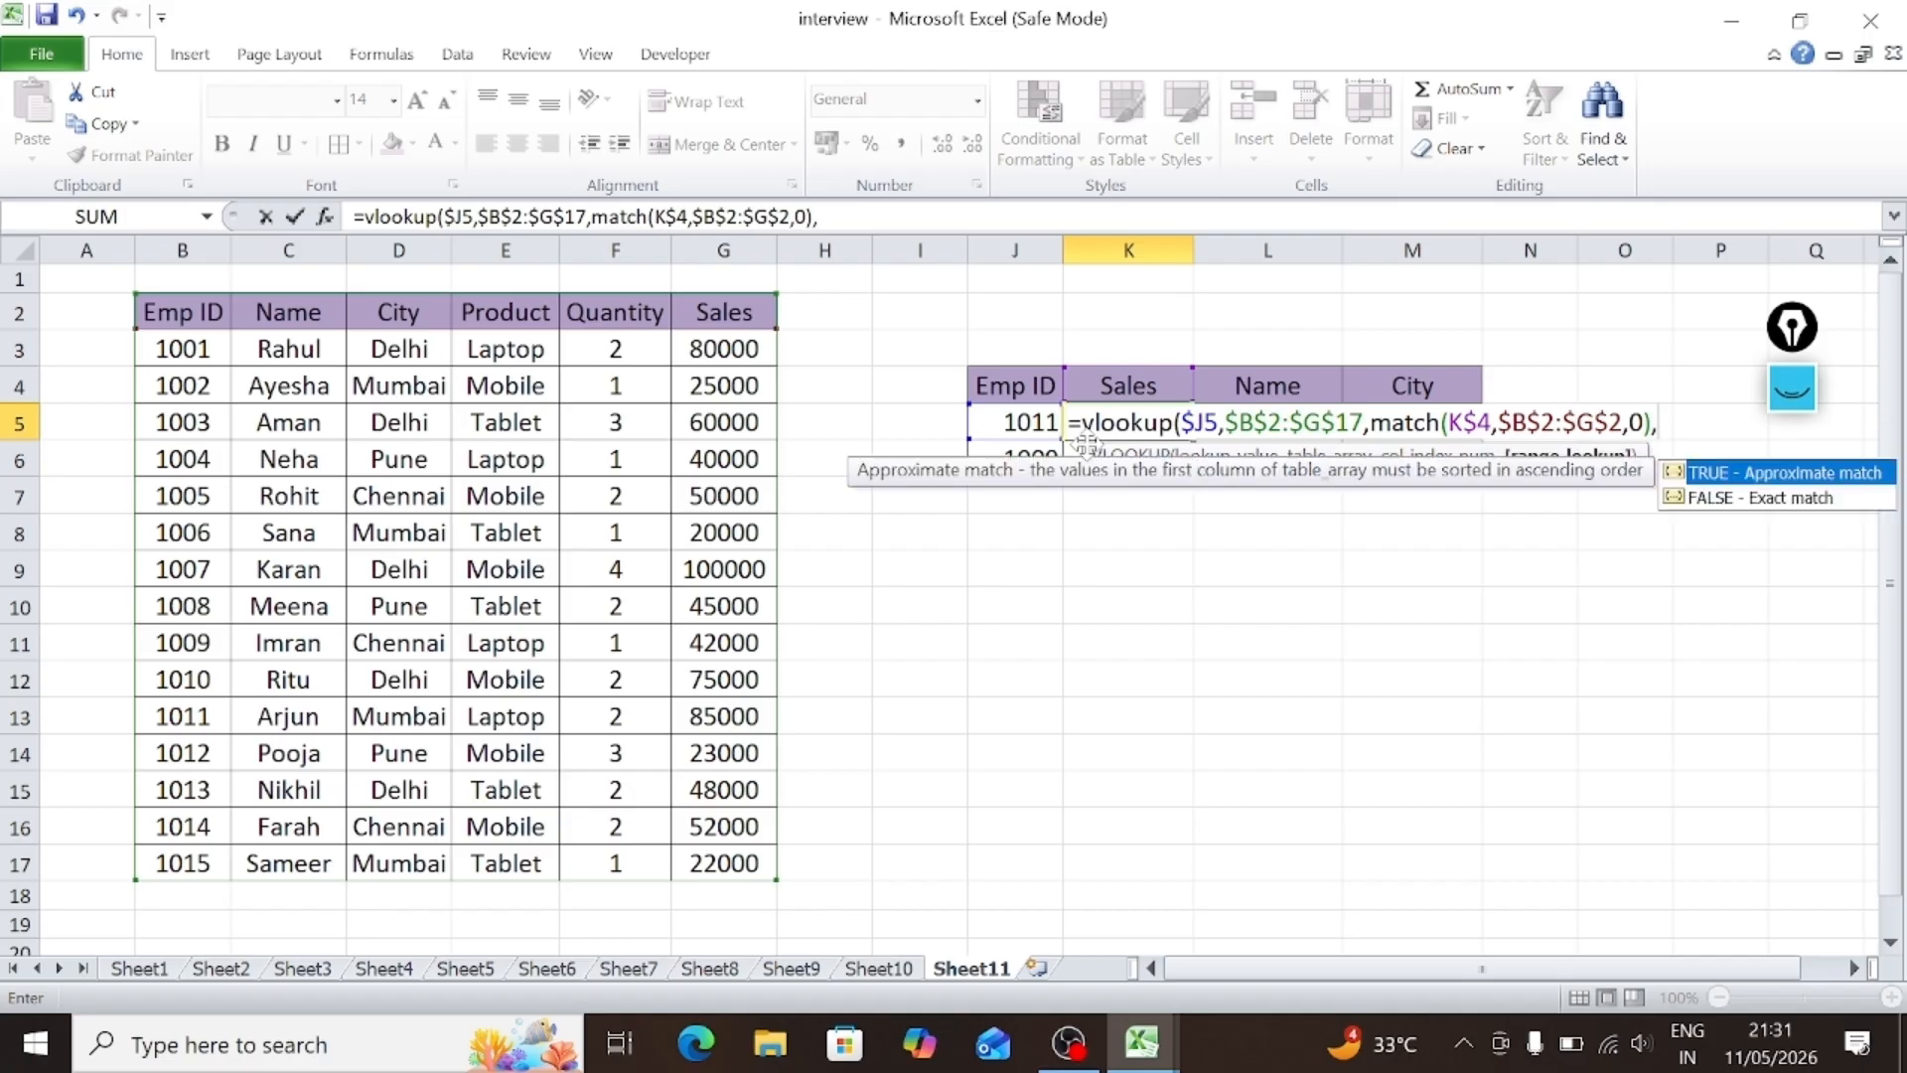
type("0)")
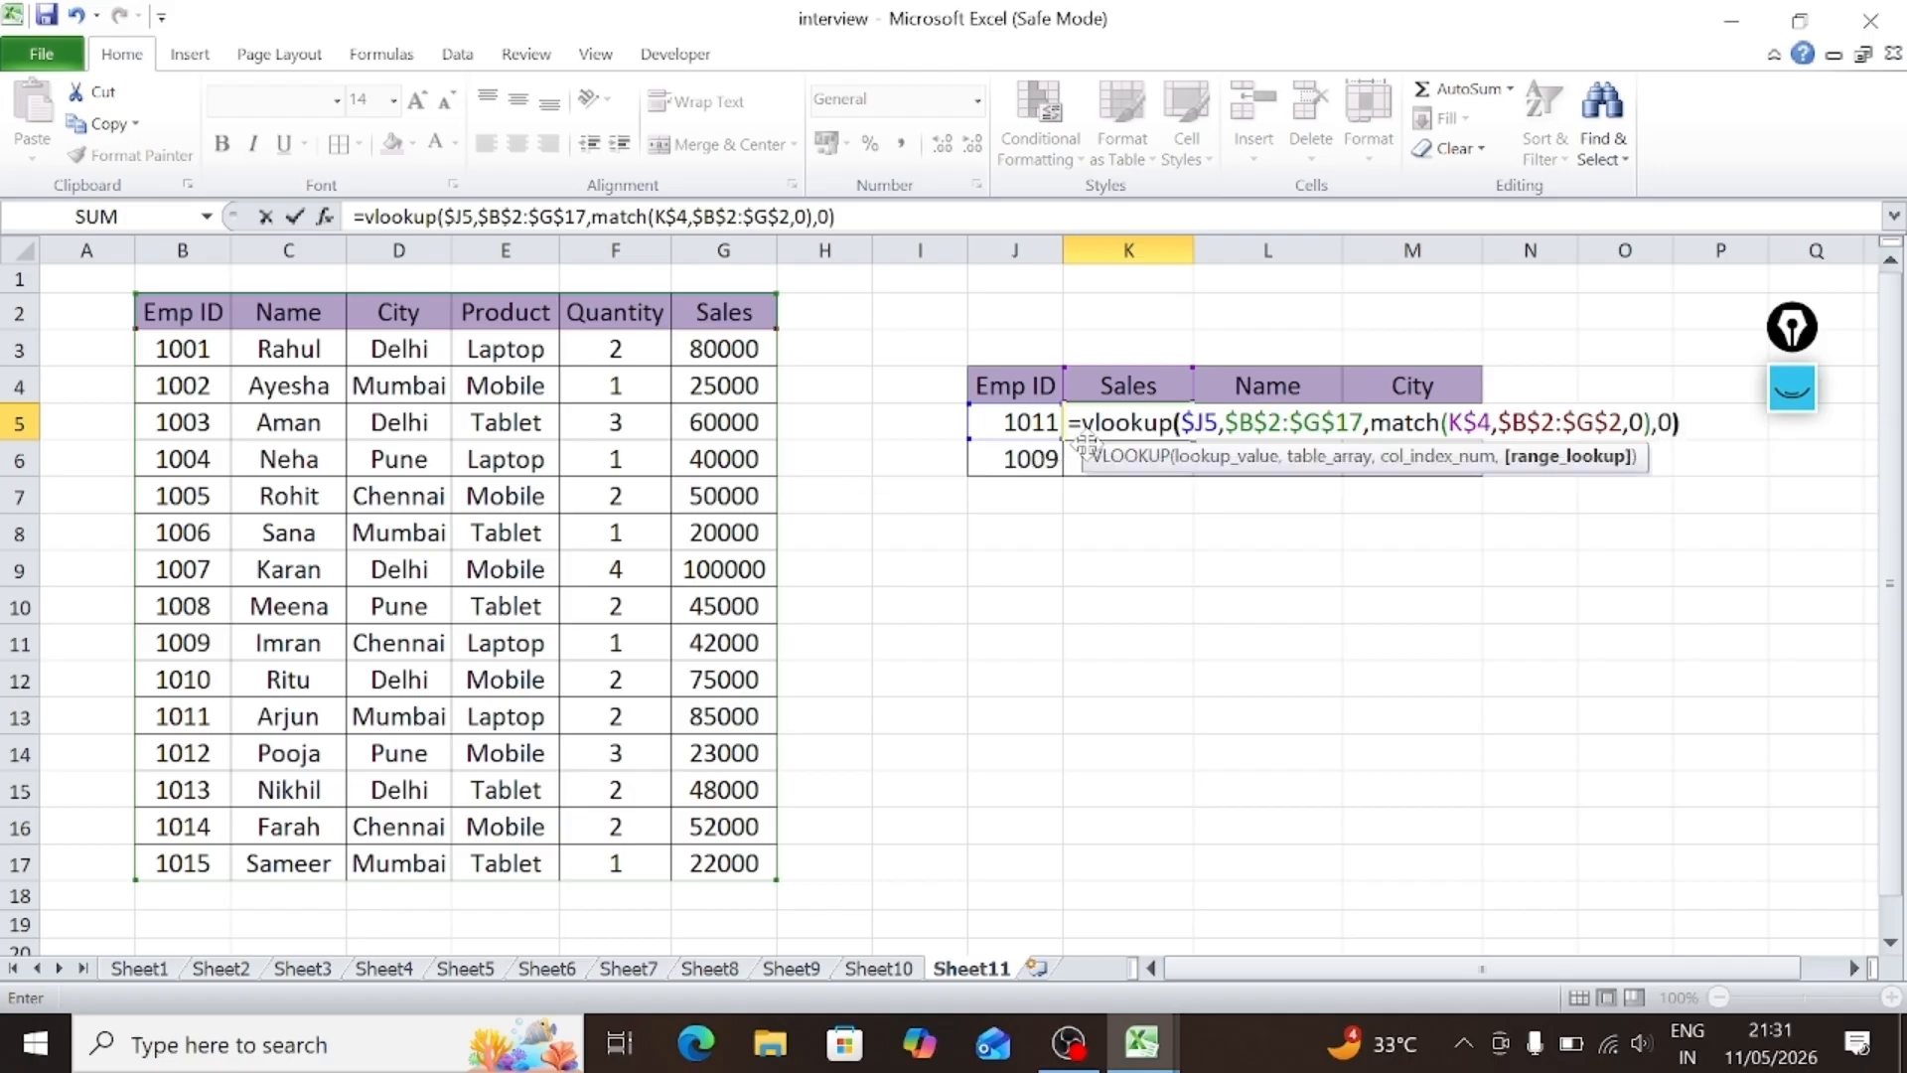
key("Return")
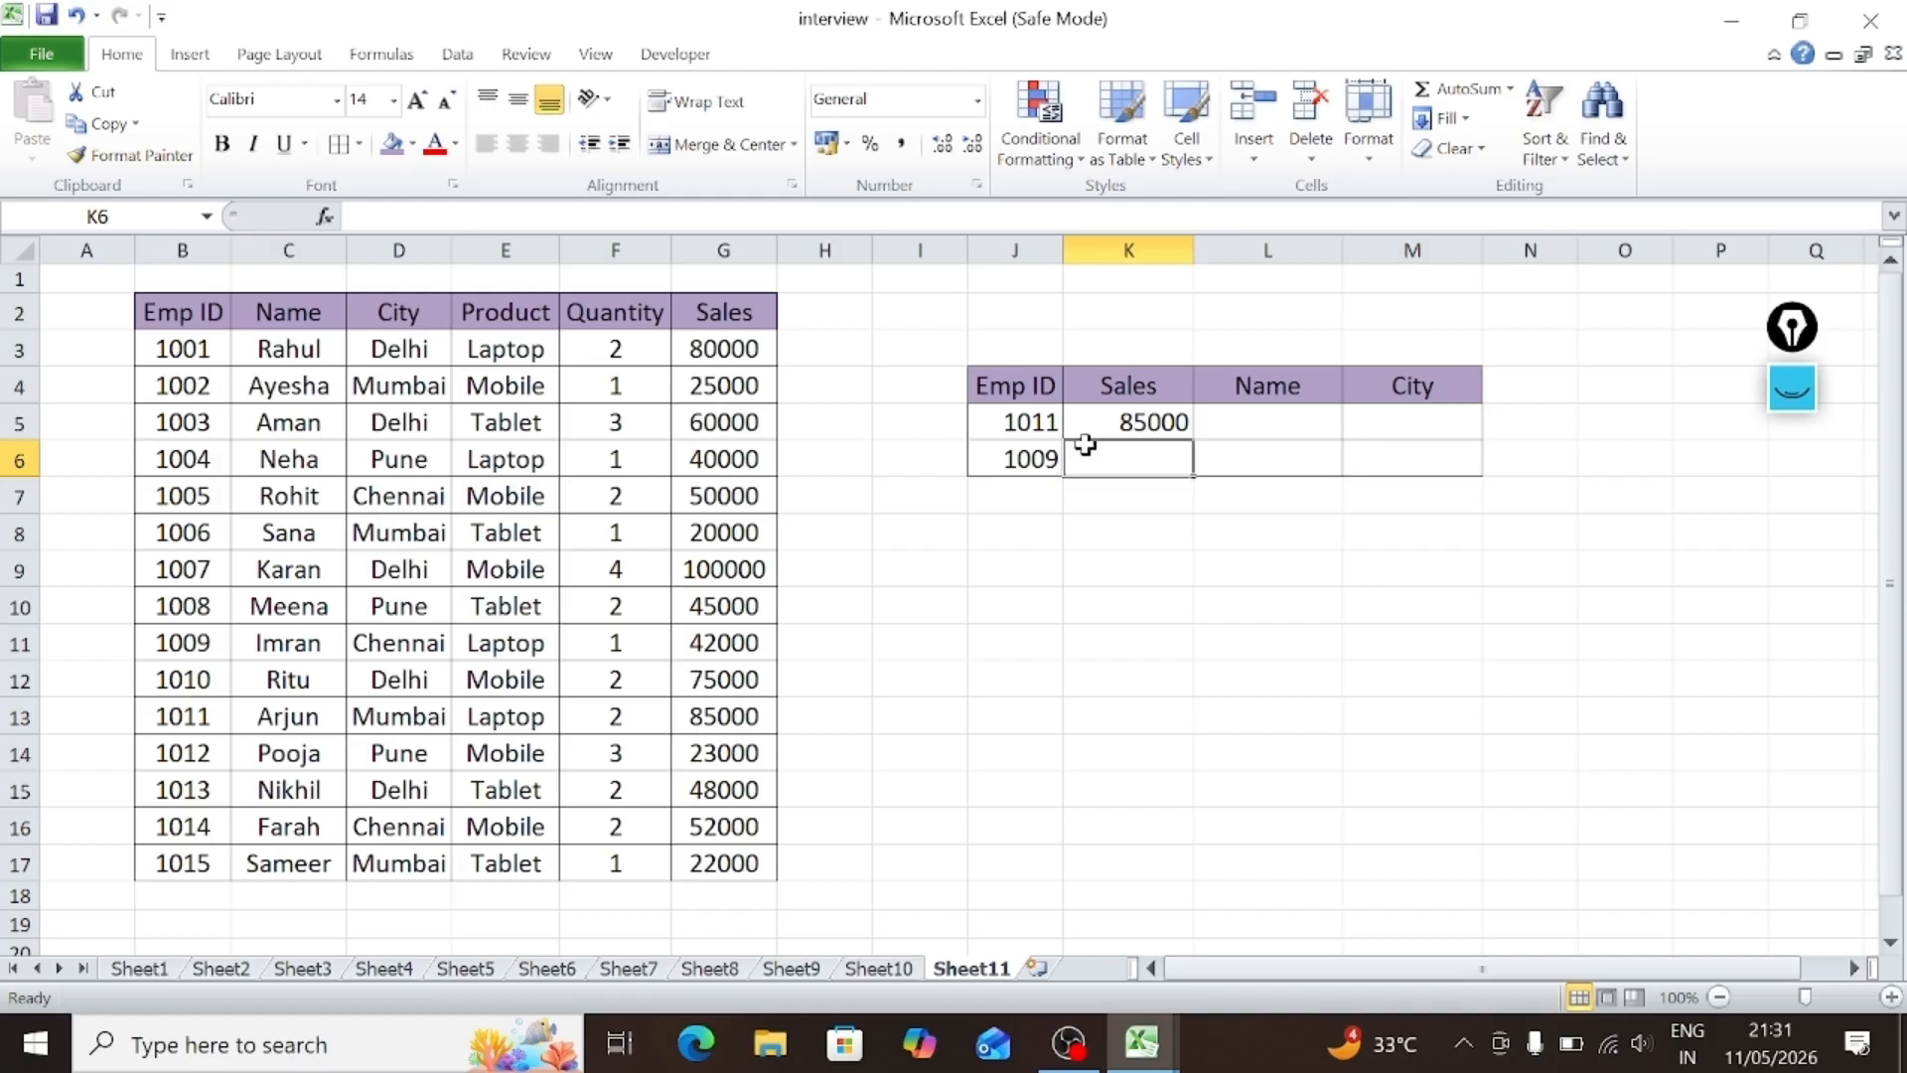
Step: Copy K5's formula into the whole Sales, Name and City range K5:M6
left_click(1095, 422)
key("ctrl+c")
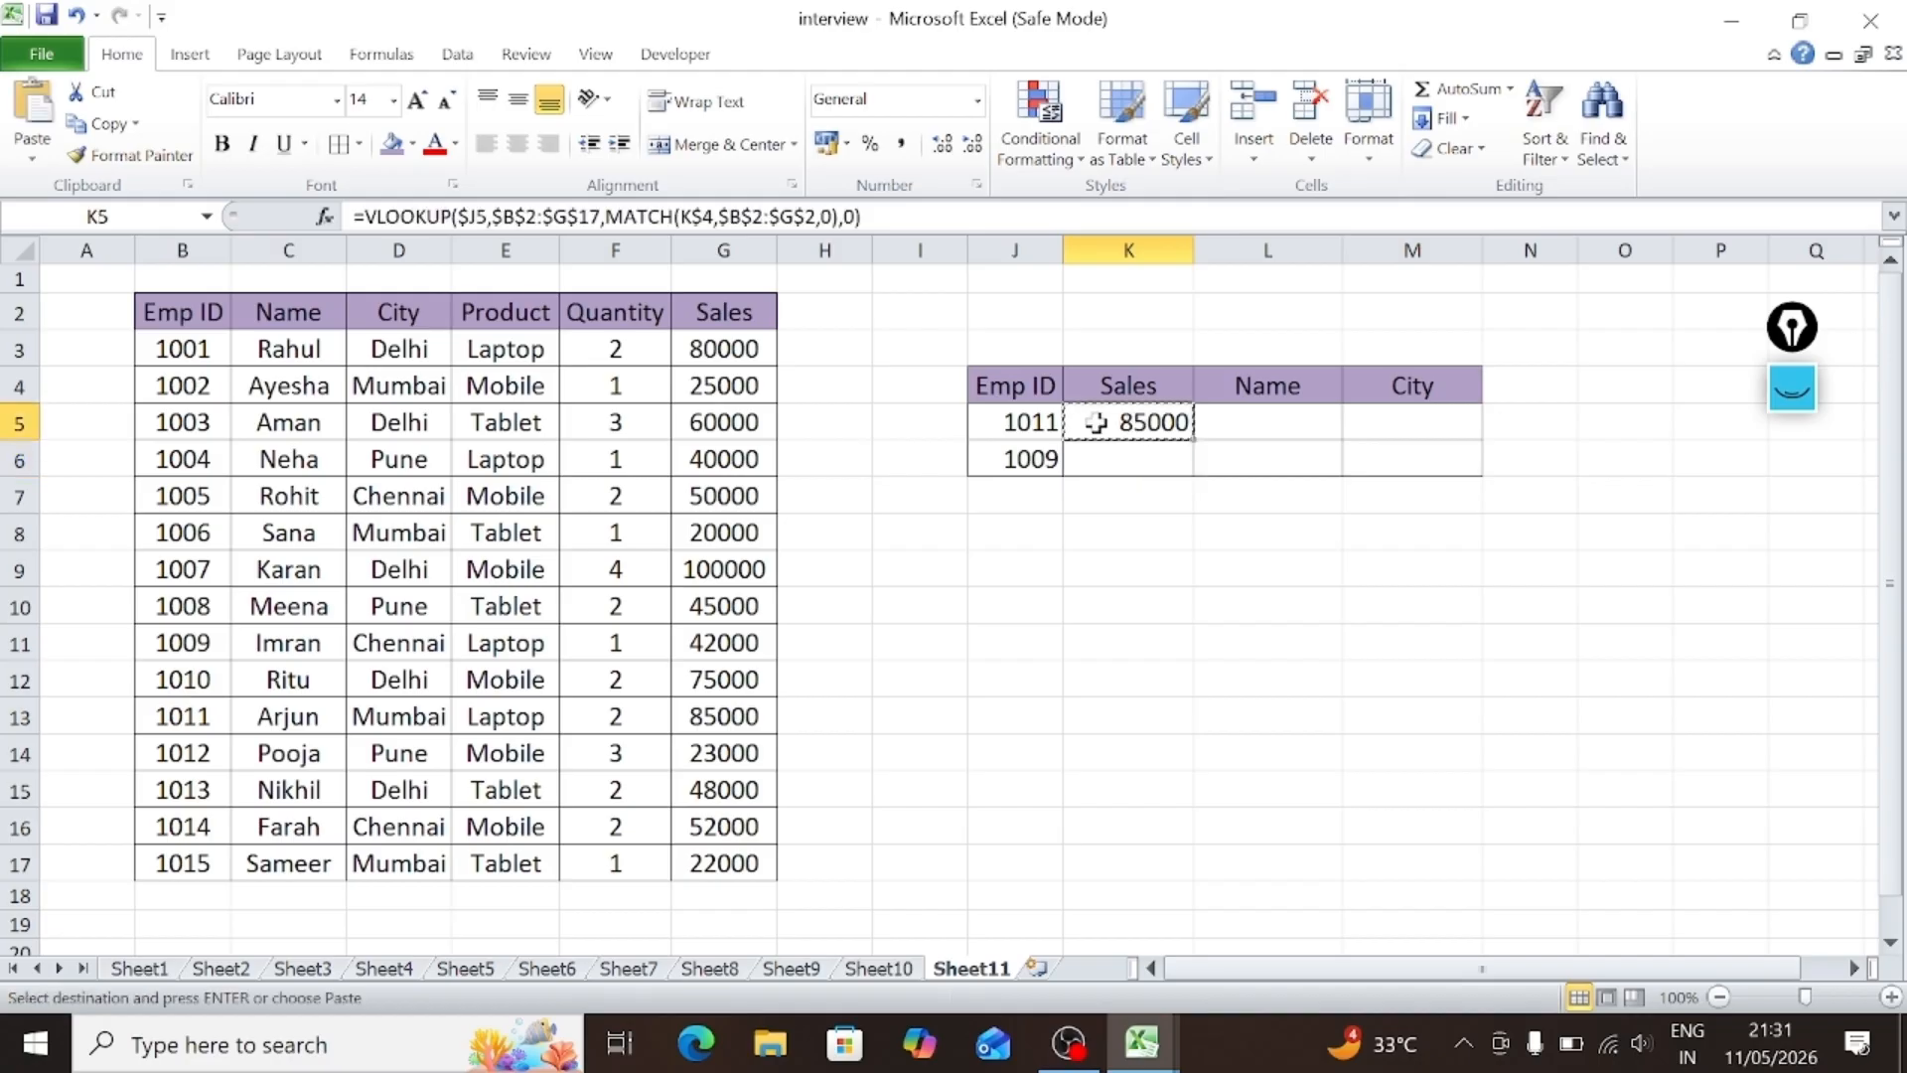
left_click_drag(1096, 422, 1379, 464)
key("ctrl+v")
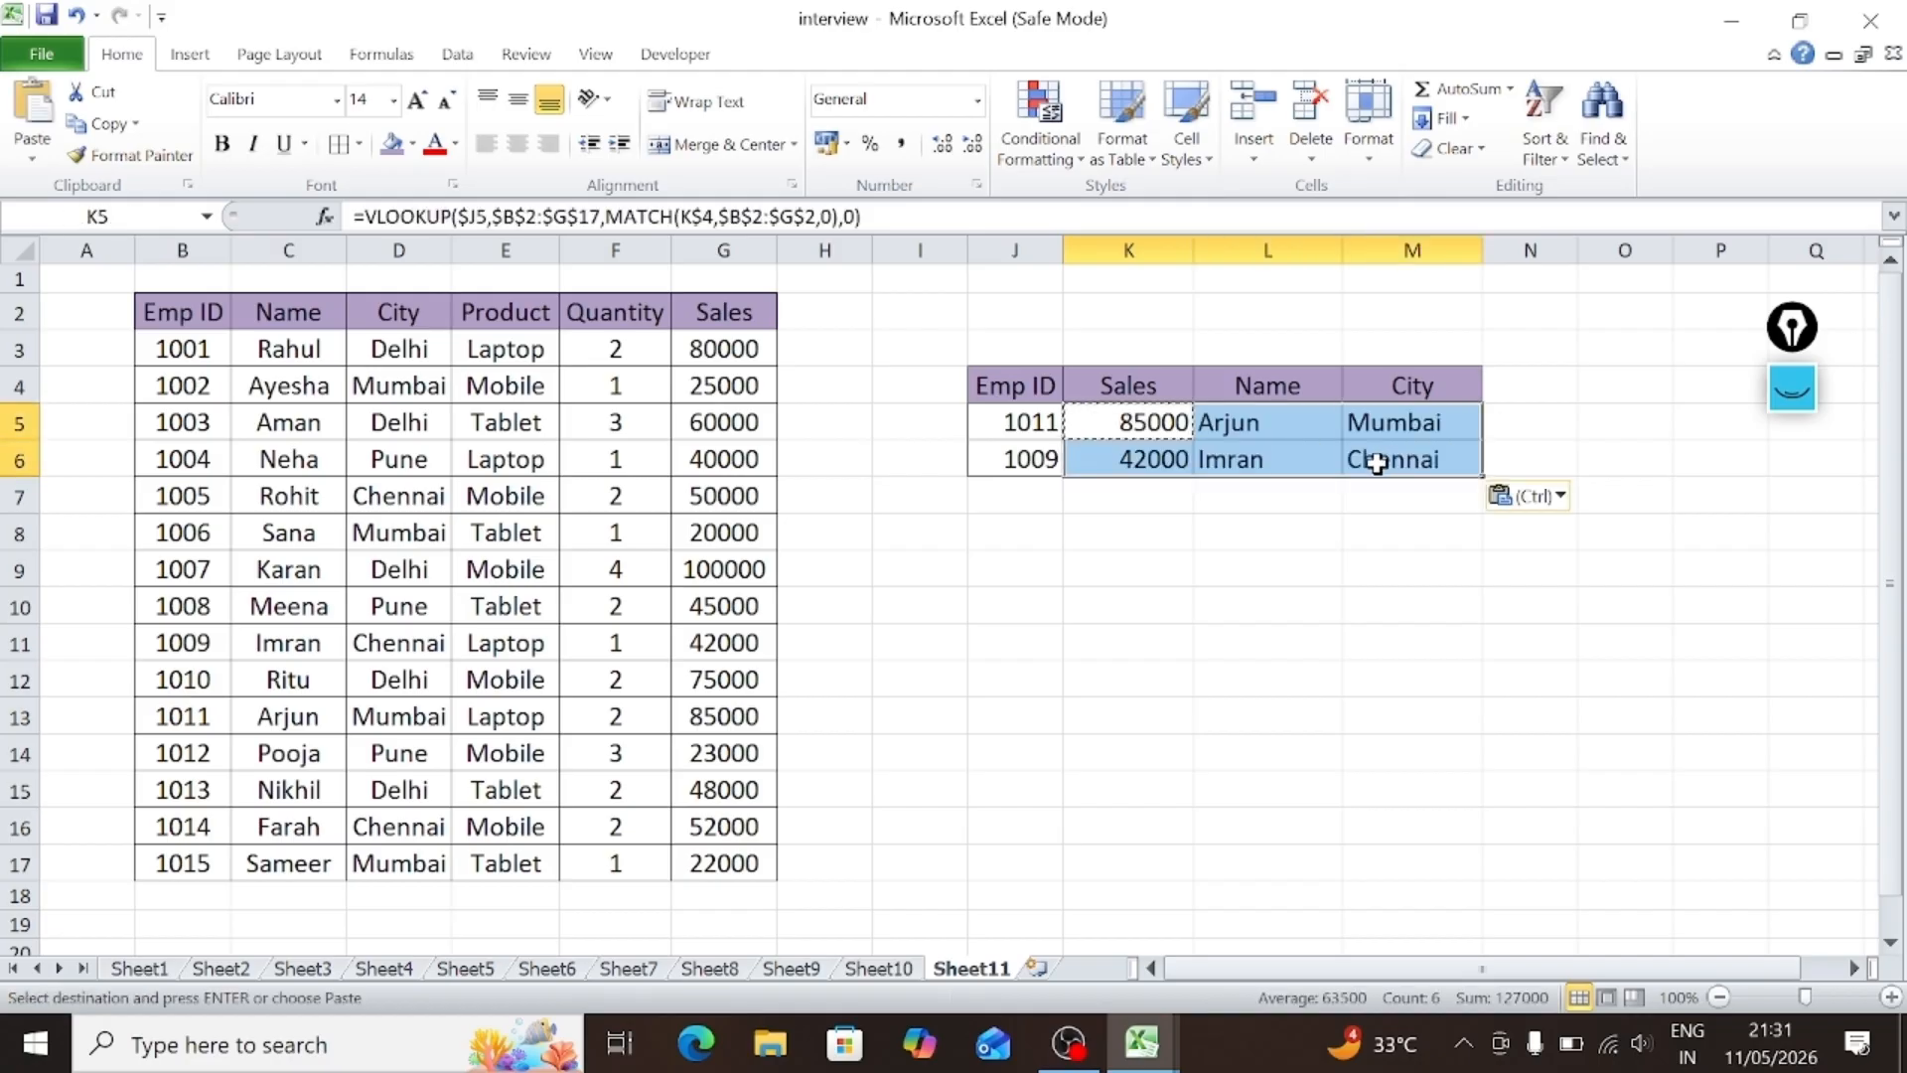
left_click(1347, 544)
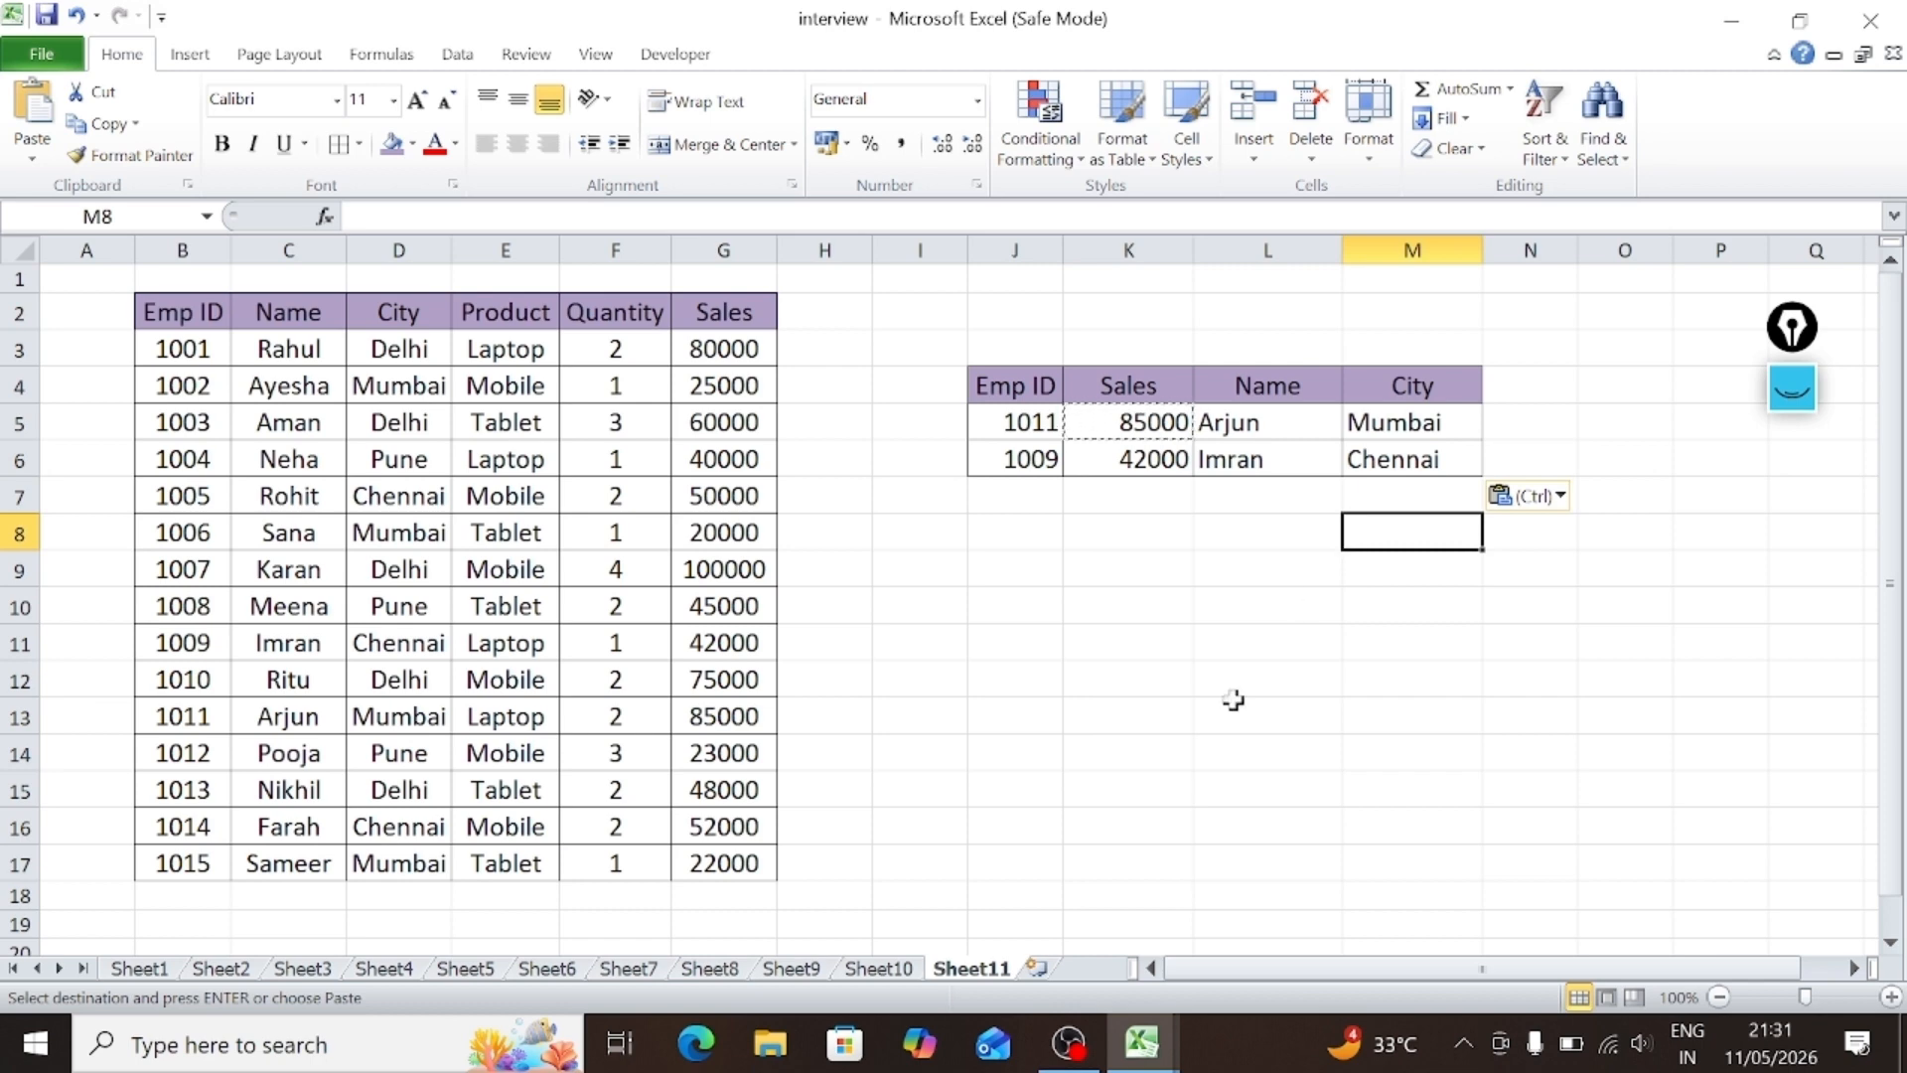
Step: Switch to the 7_9_part_1 workbook and show the tax rate table and income cells on the Vlookup_approximate sheet
mouse_move(1142, 1043)
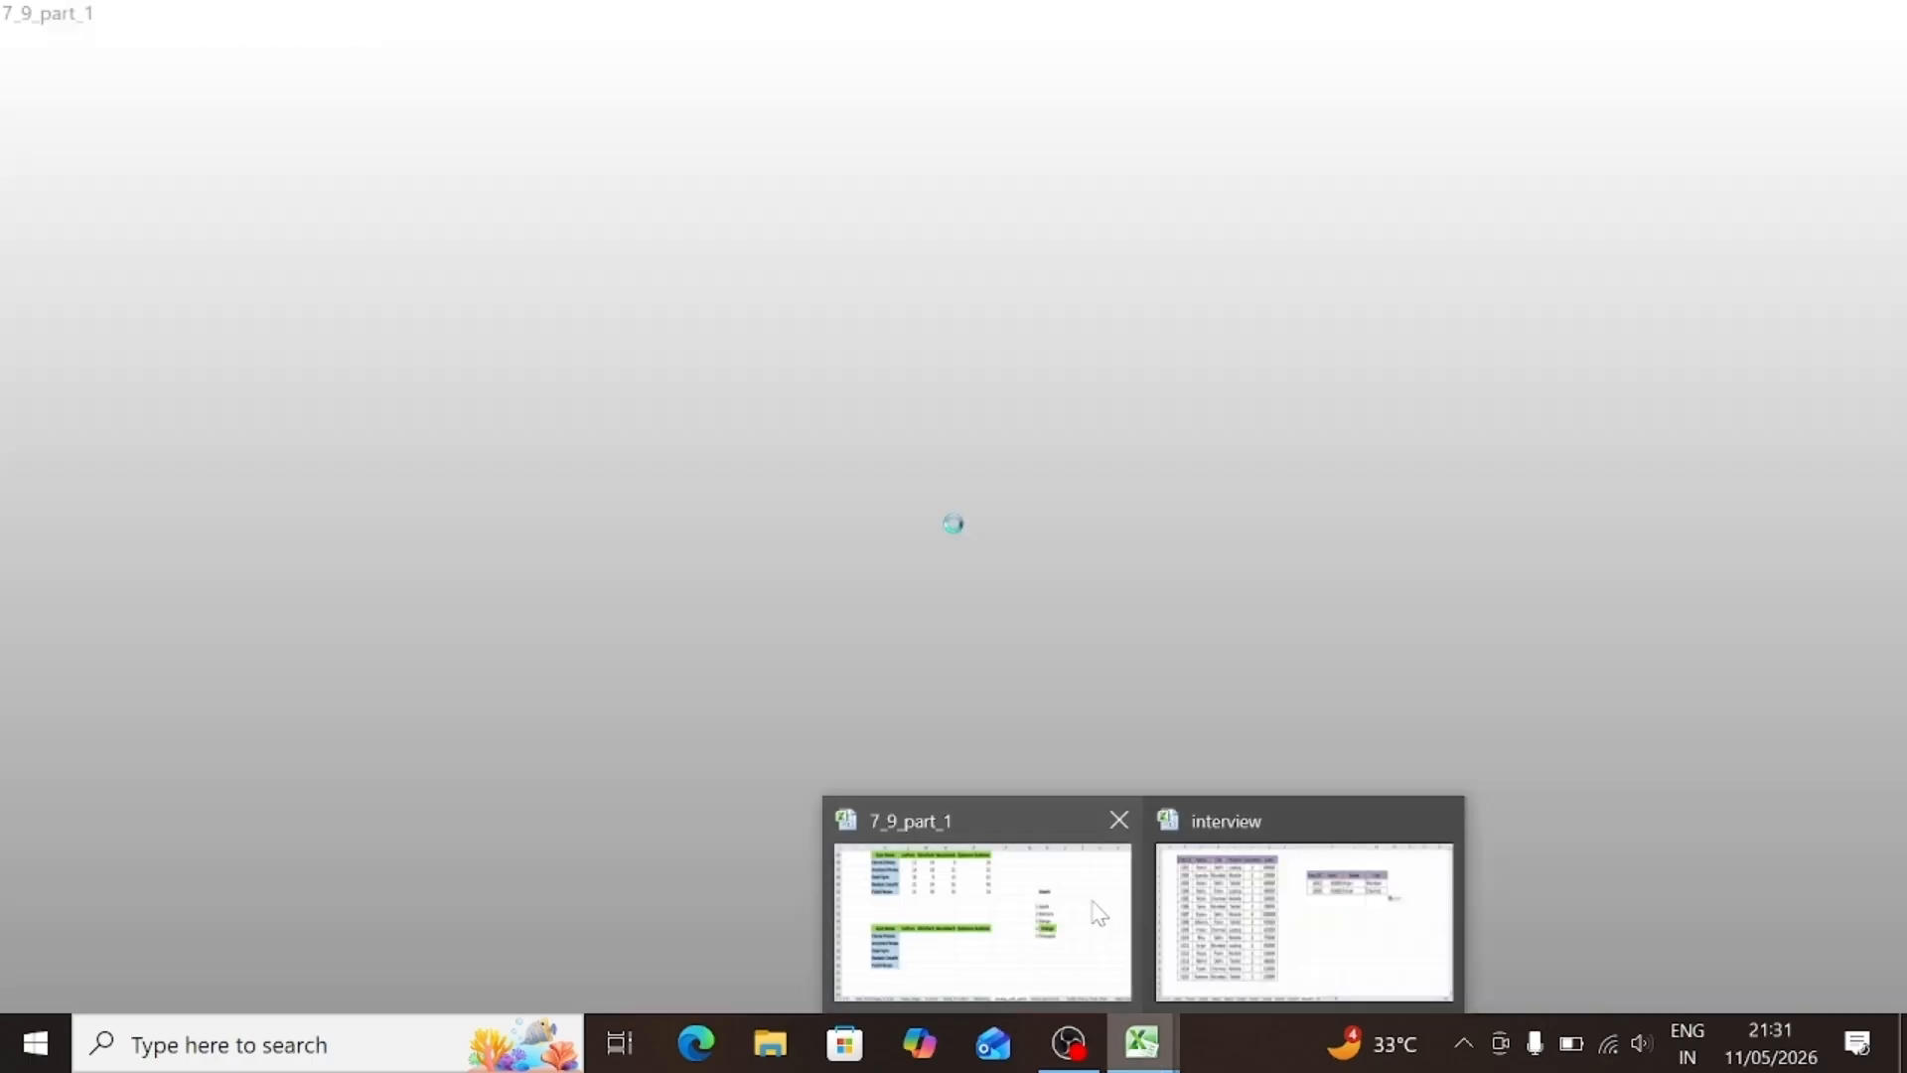
left_click(1093, 907)
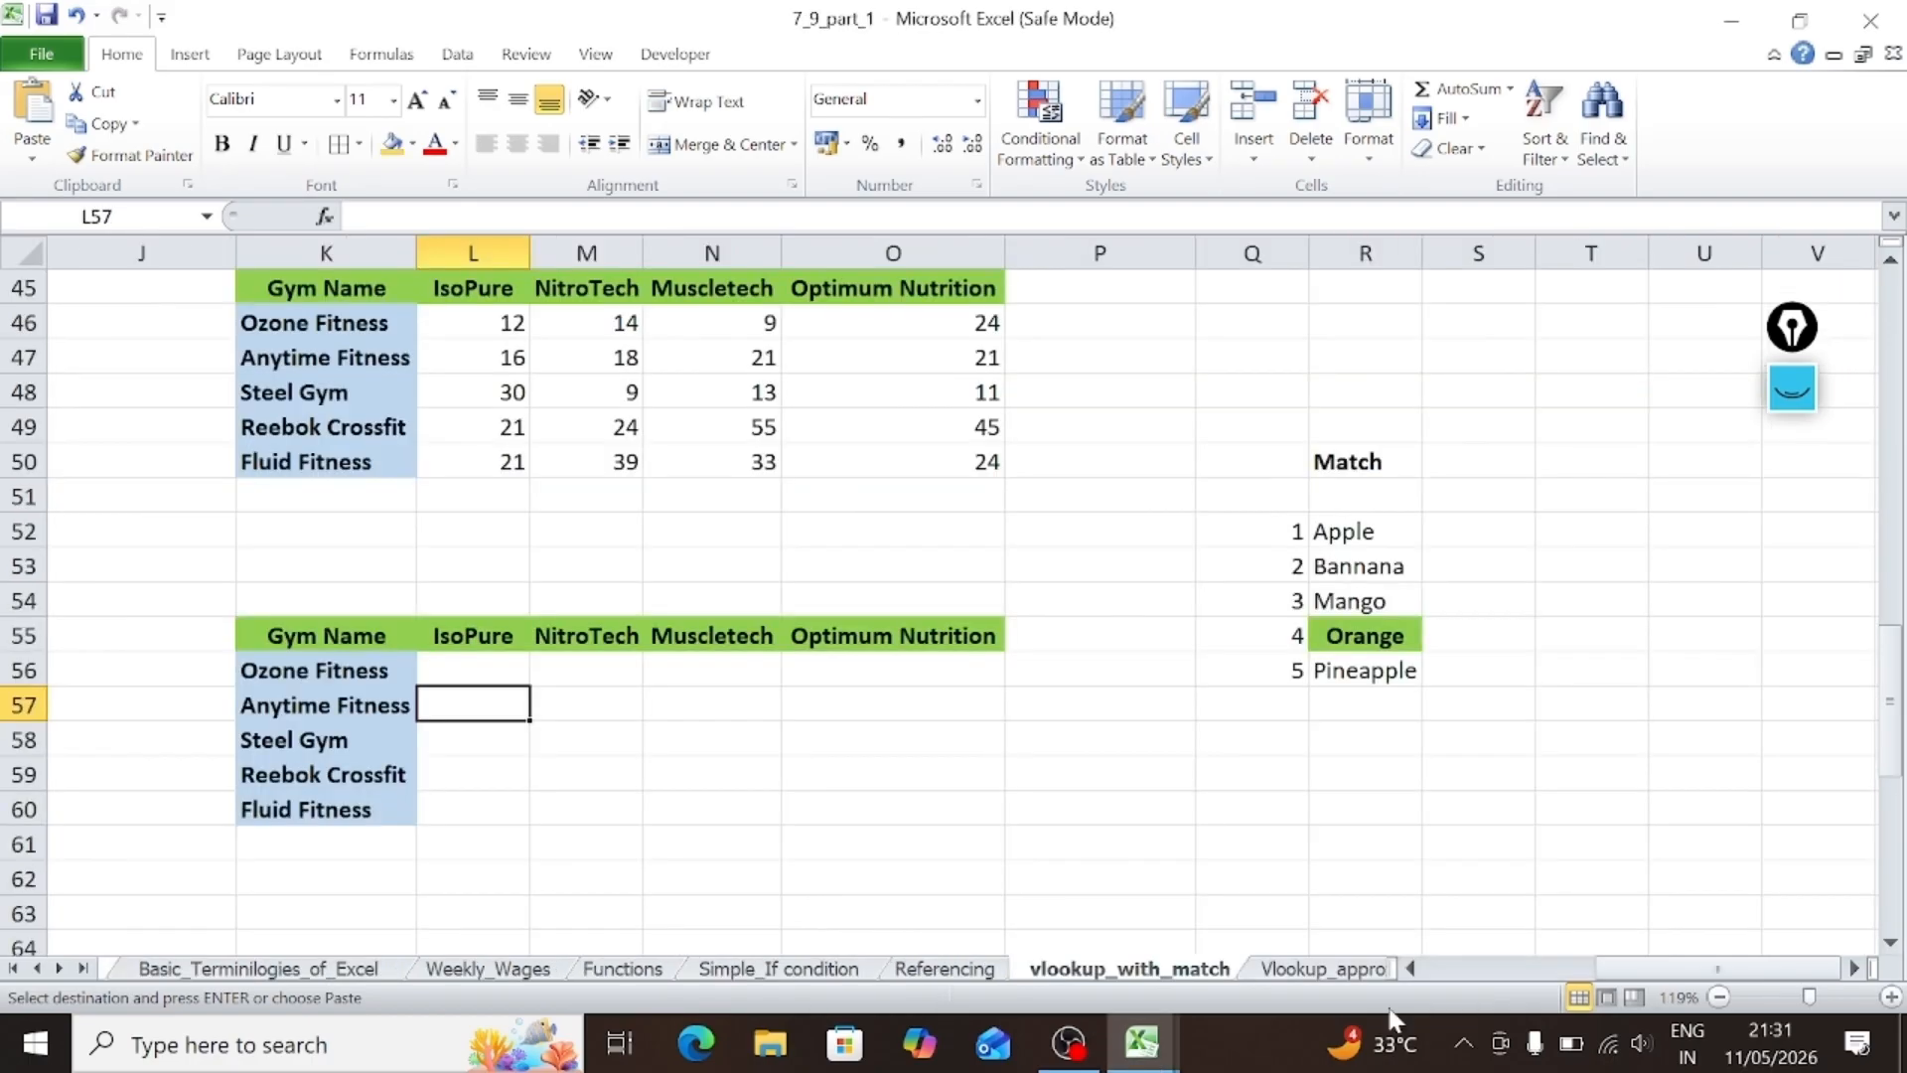
left_click(1326, 971)
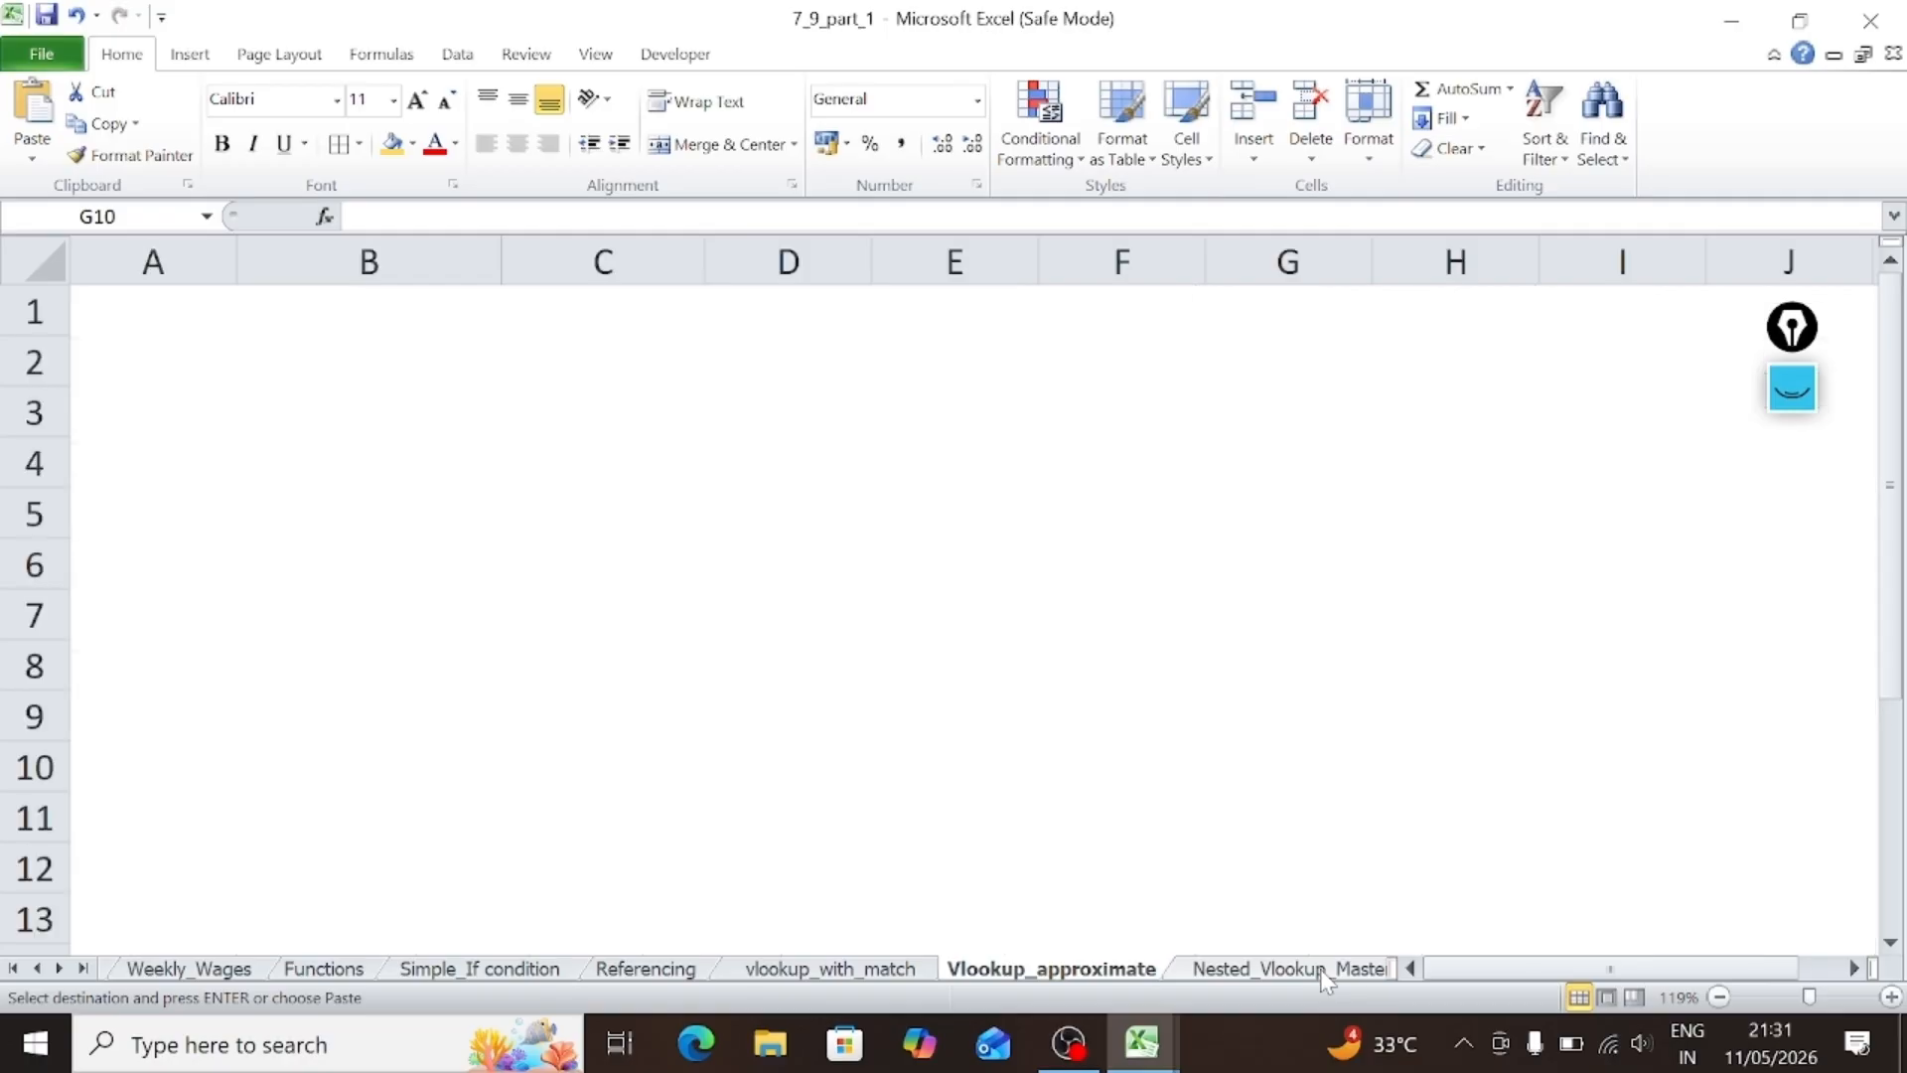
left_click(1326, 974)
left_click(852, 971)
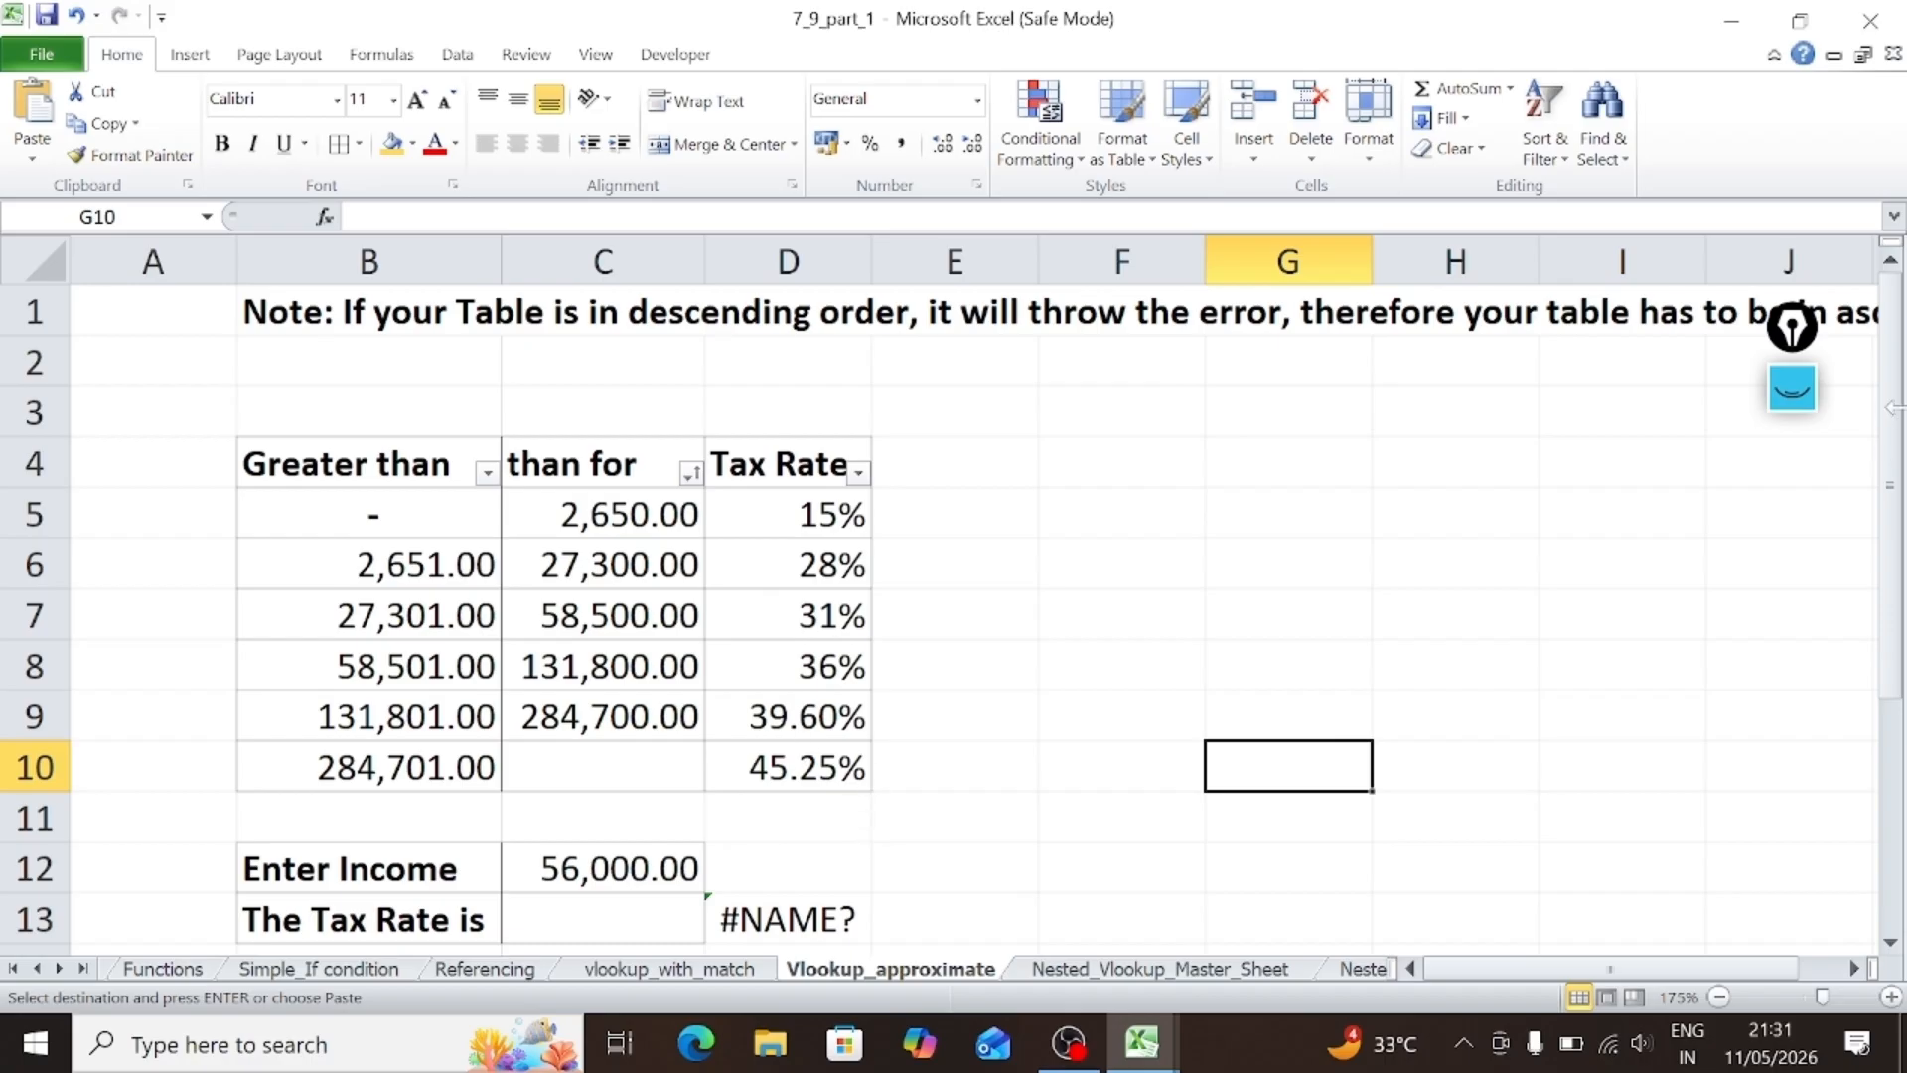
left_click_drag(1889, 409, 1889, 479)
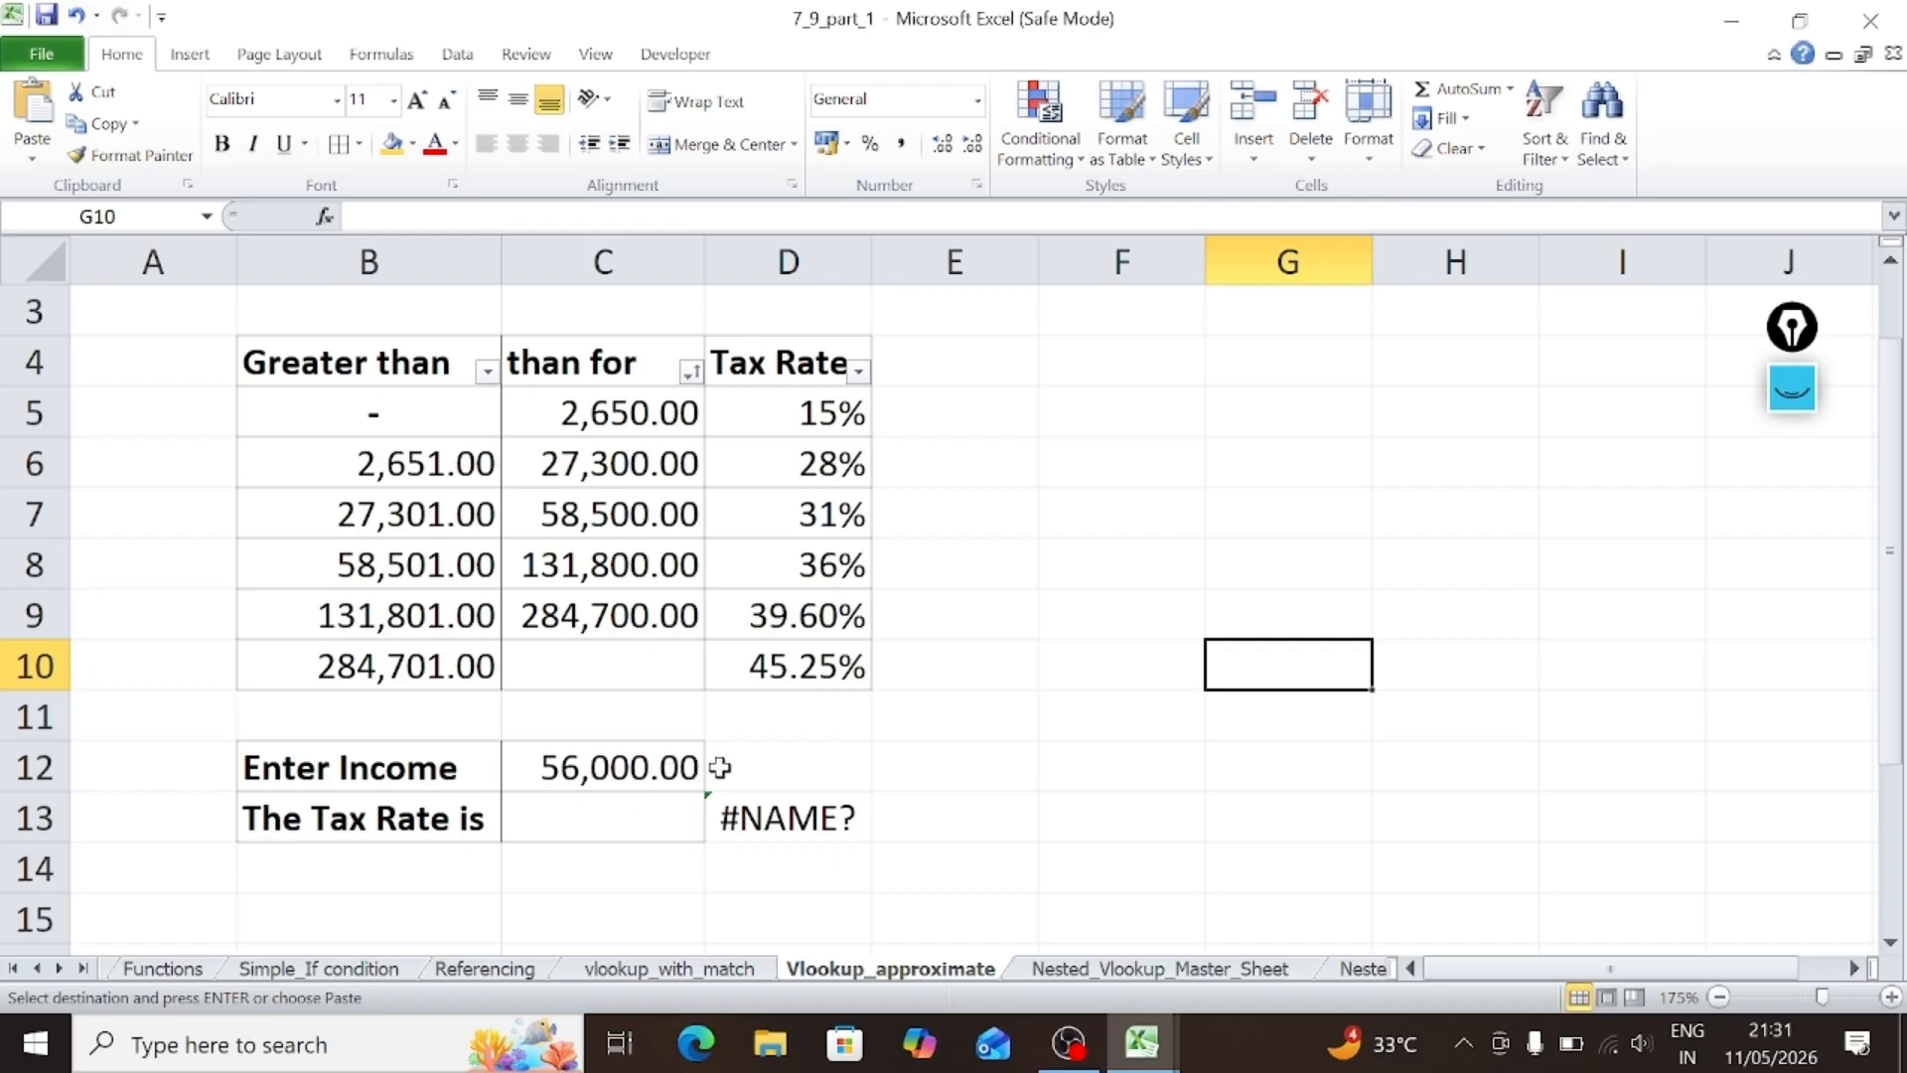
Step: Examine the income in C12 against the Greater than and than for brackets to identify the matching tax rate row
left_click(623, 766)
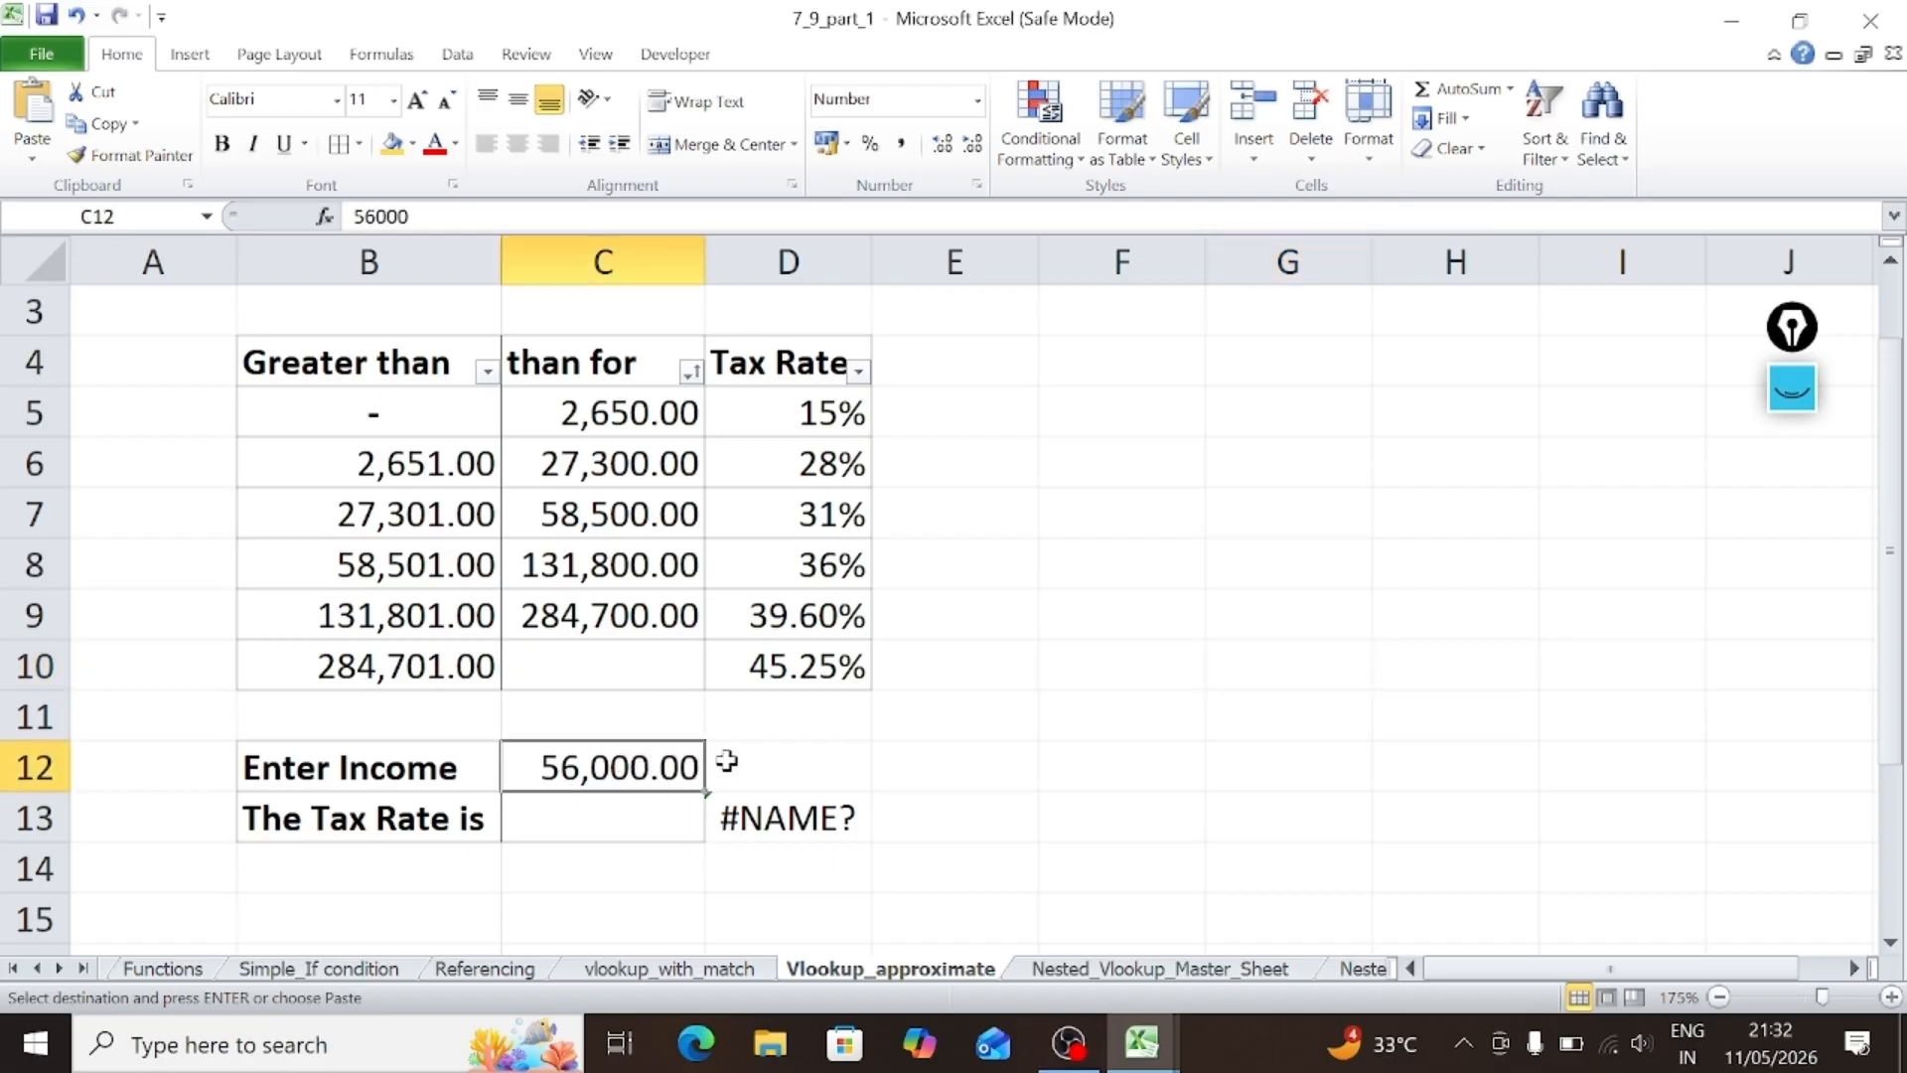
left_click_drag(766, 408, 760, 665)
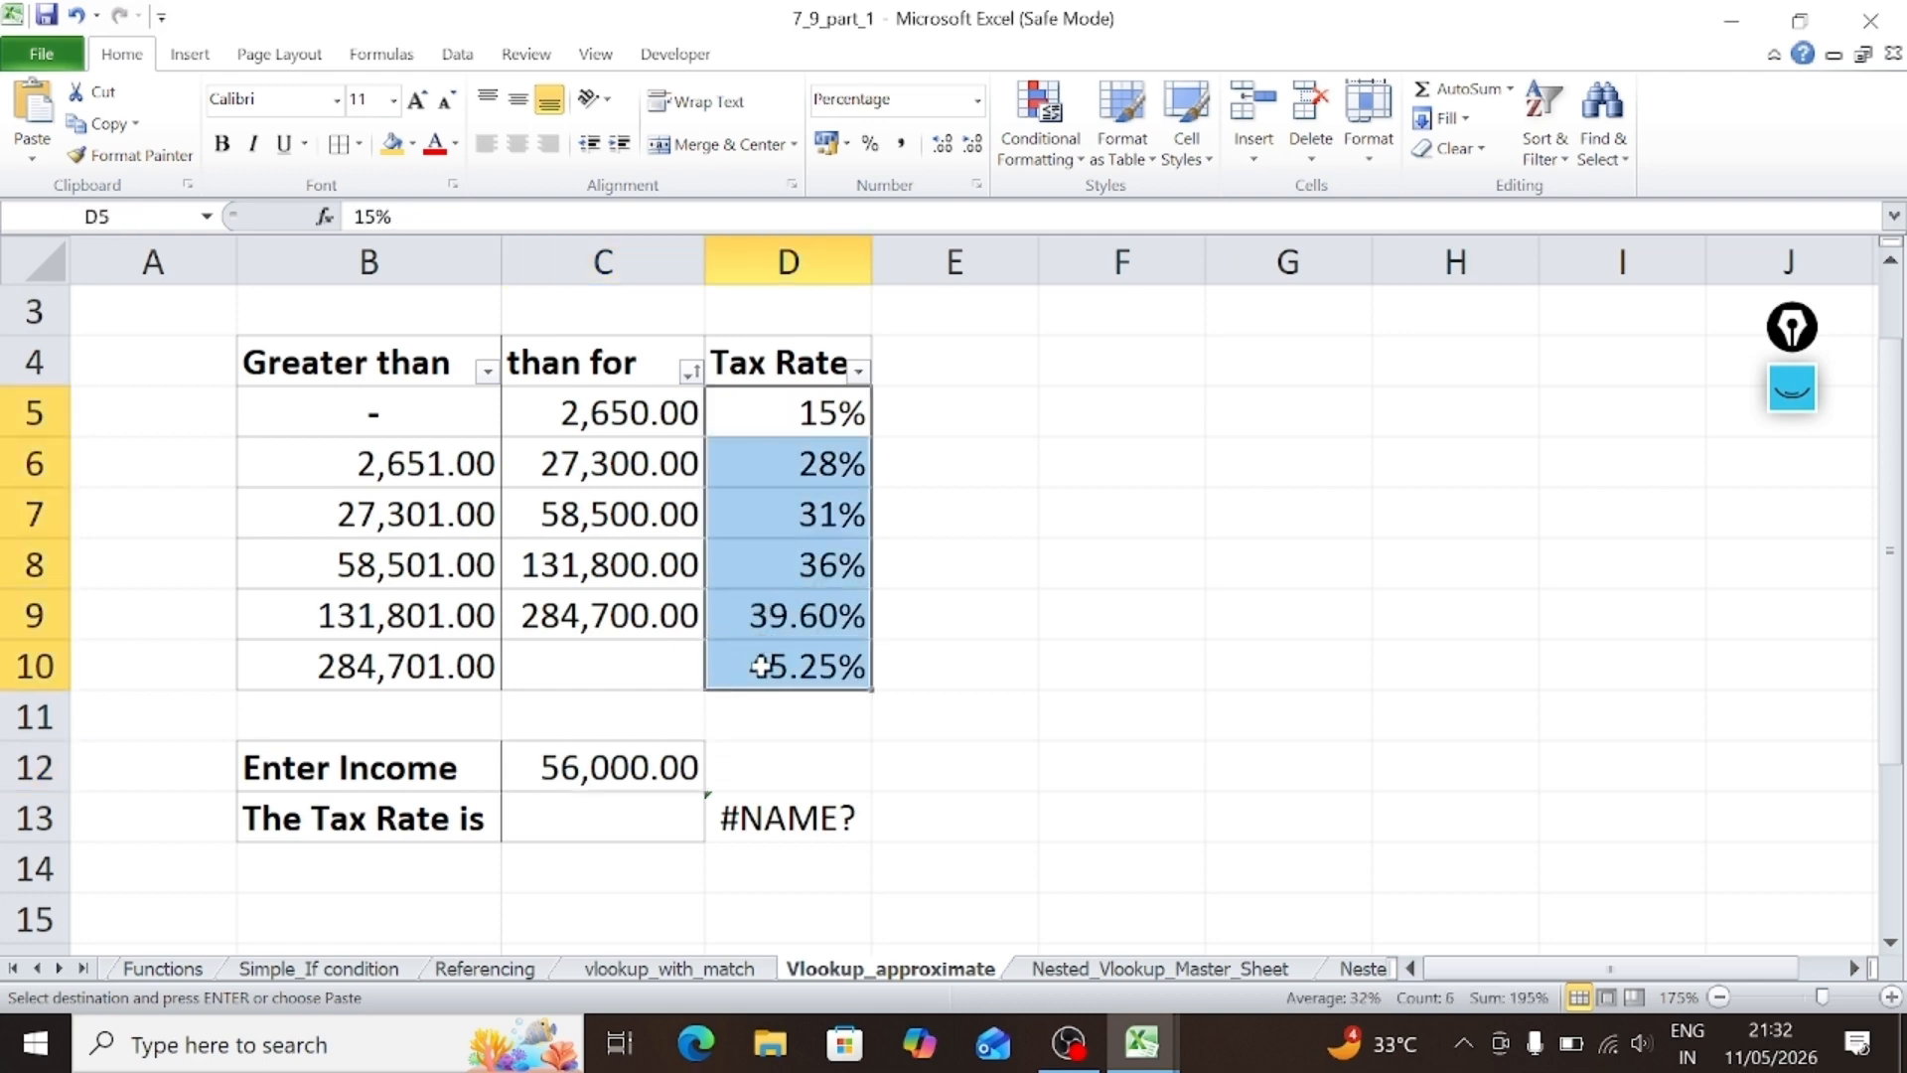
left_click(647, 772)
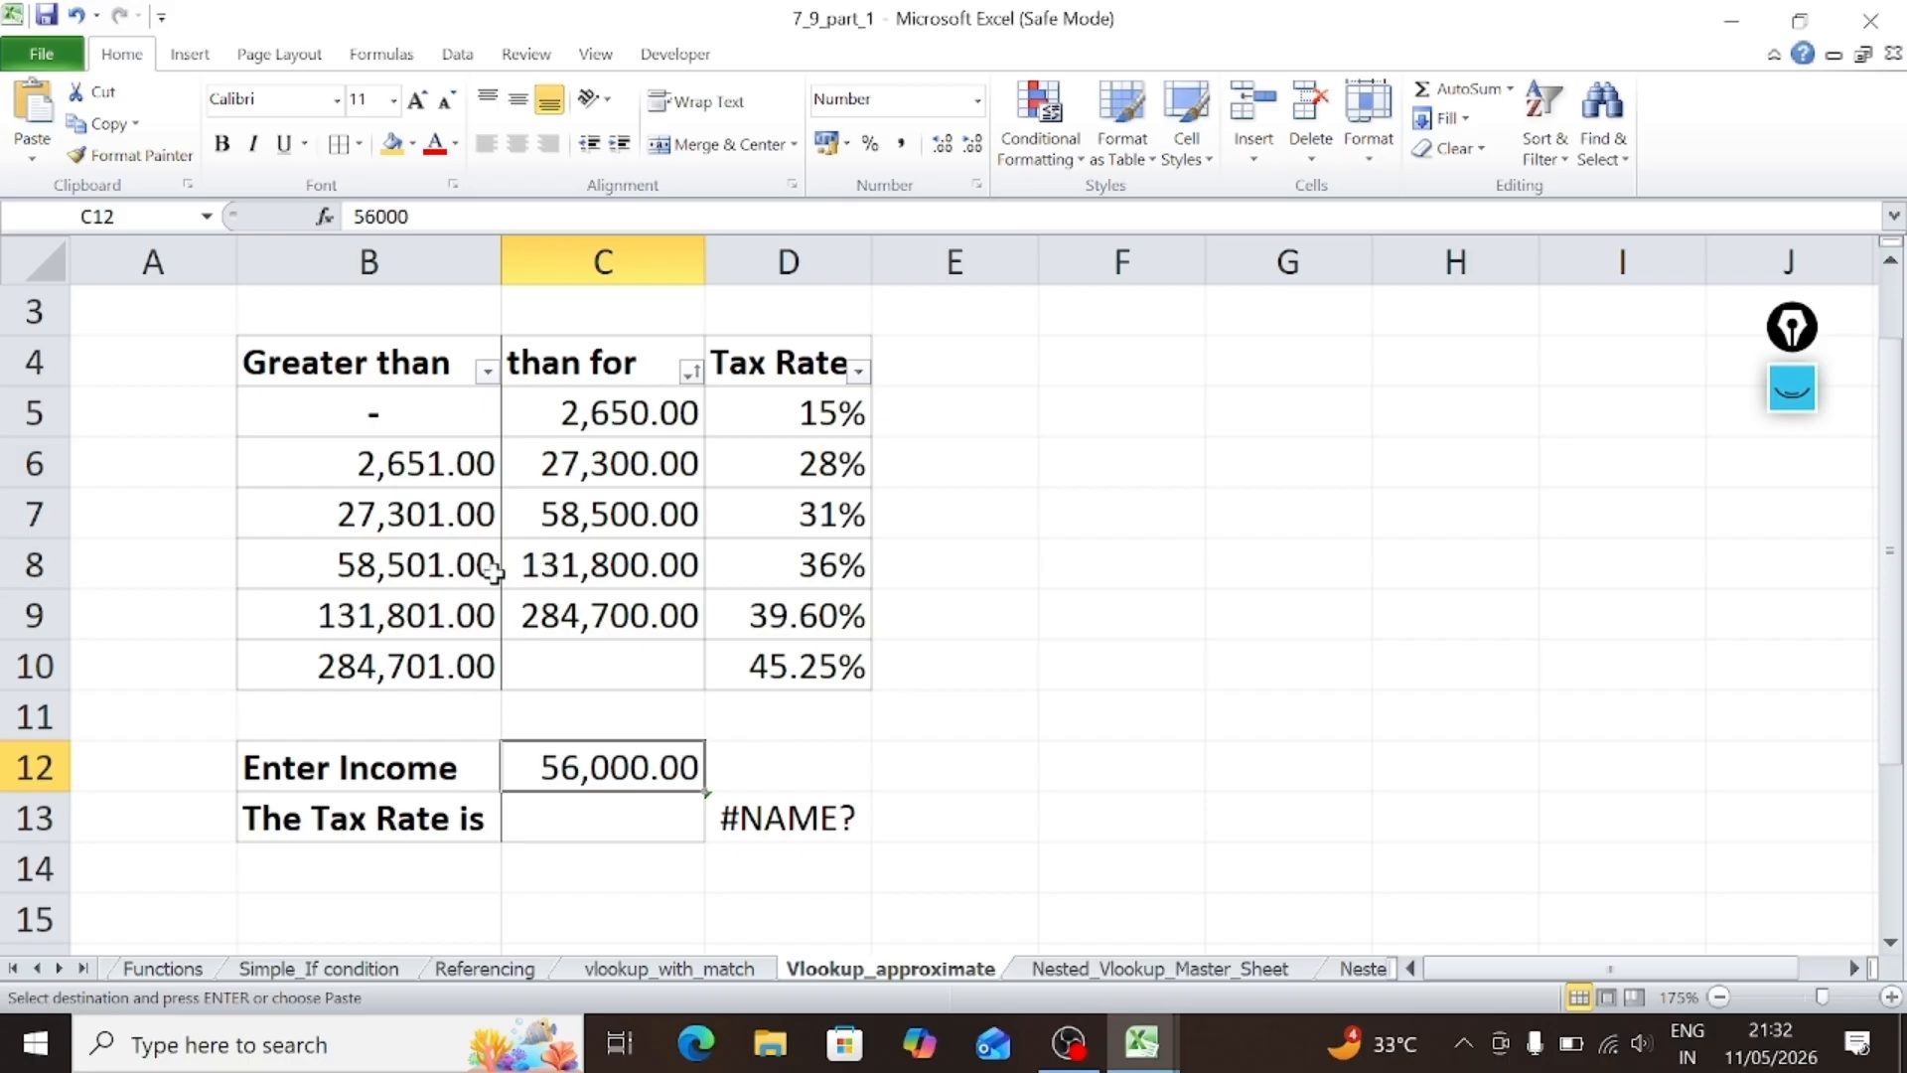
left_click(424, 574)
left_click(561, 574)
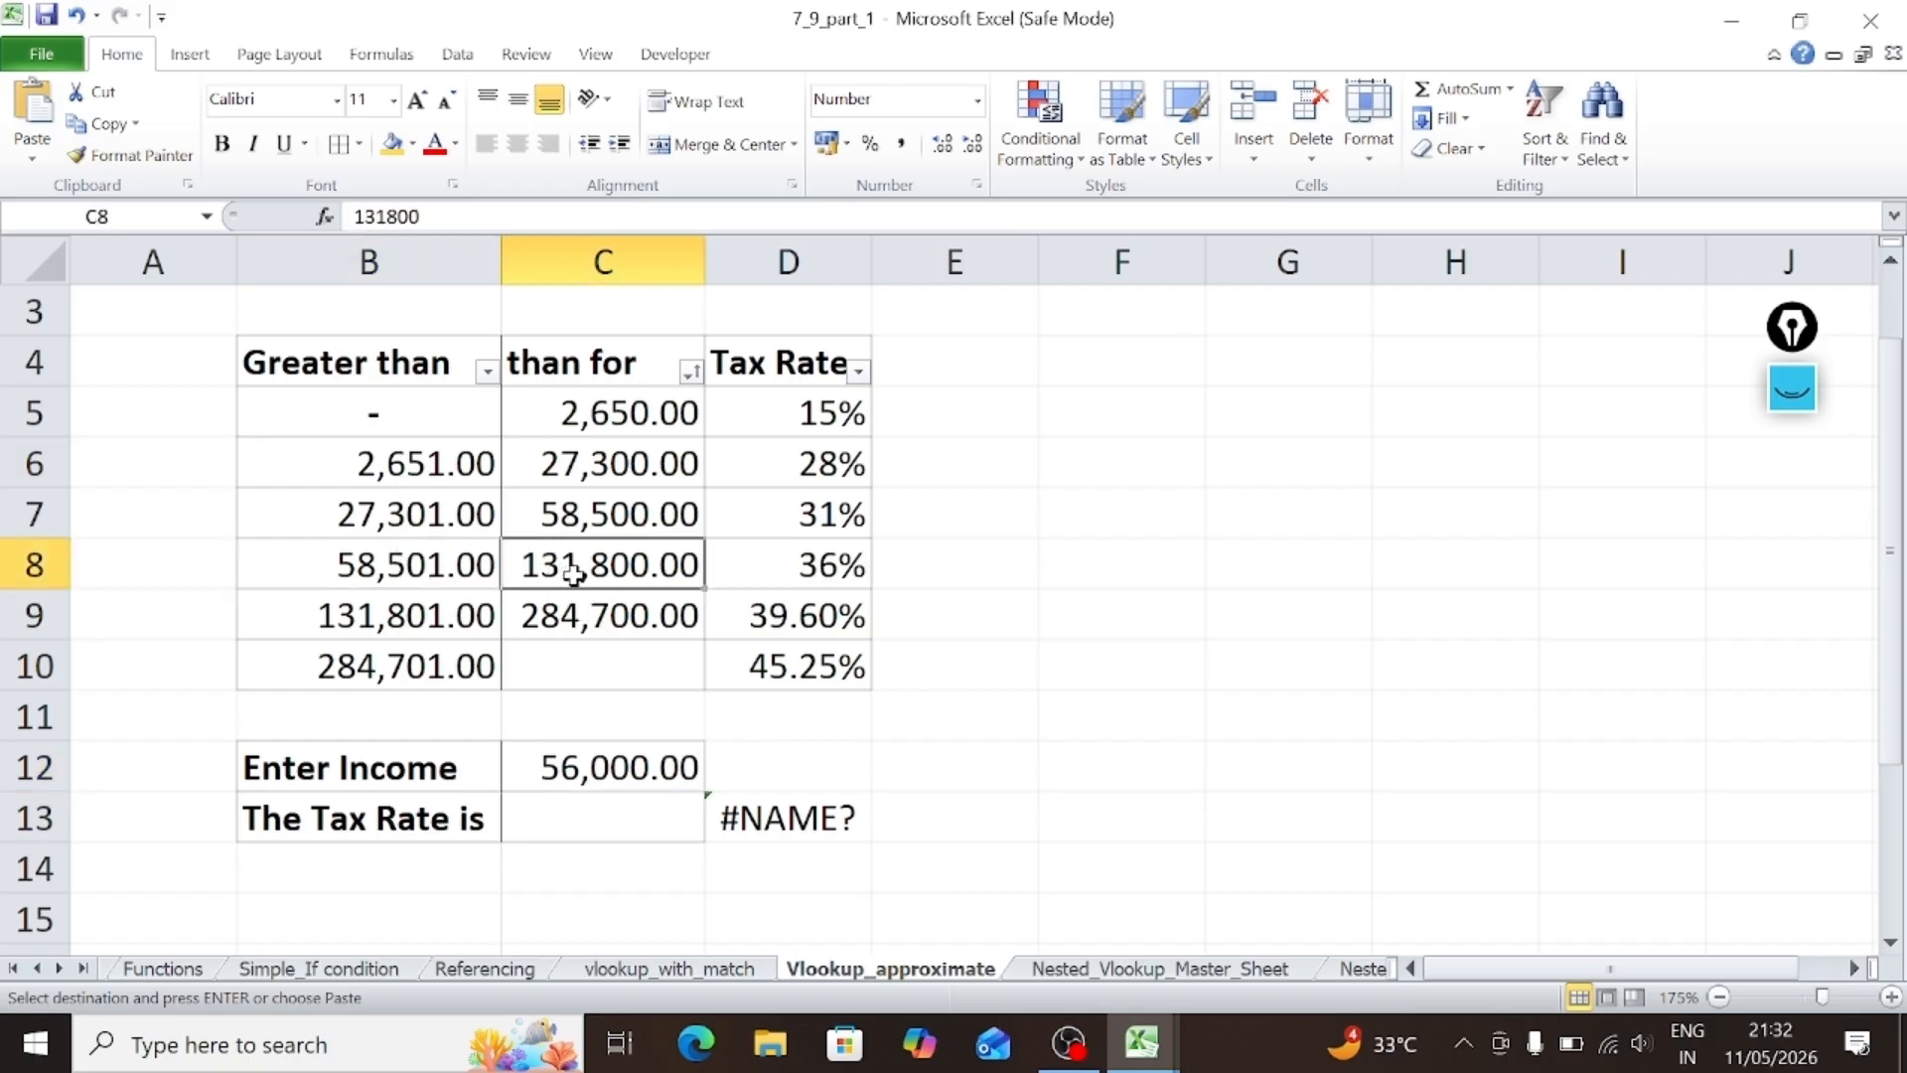
left_click(428, 508)
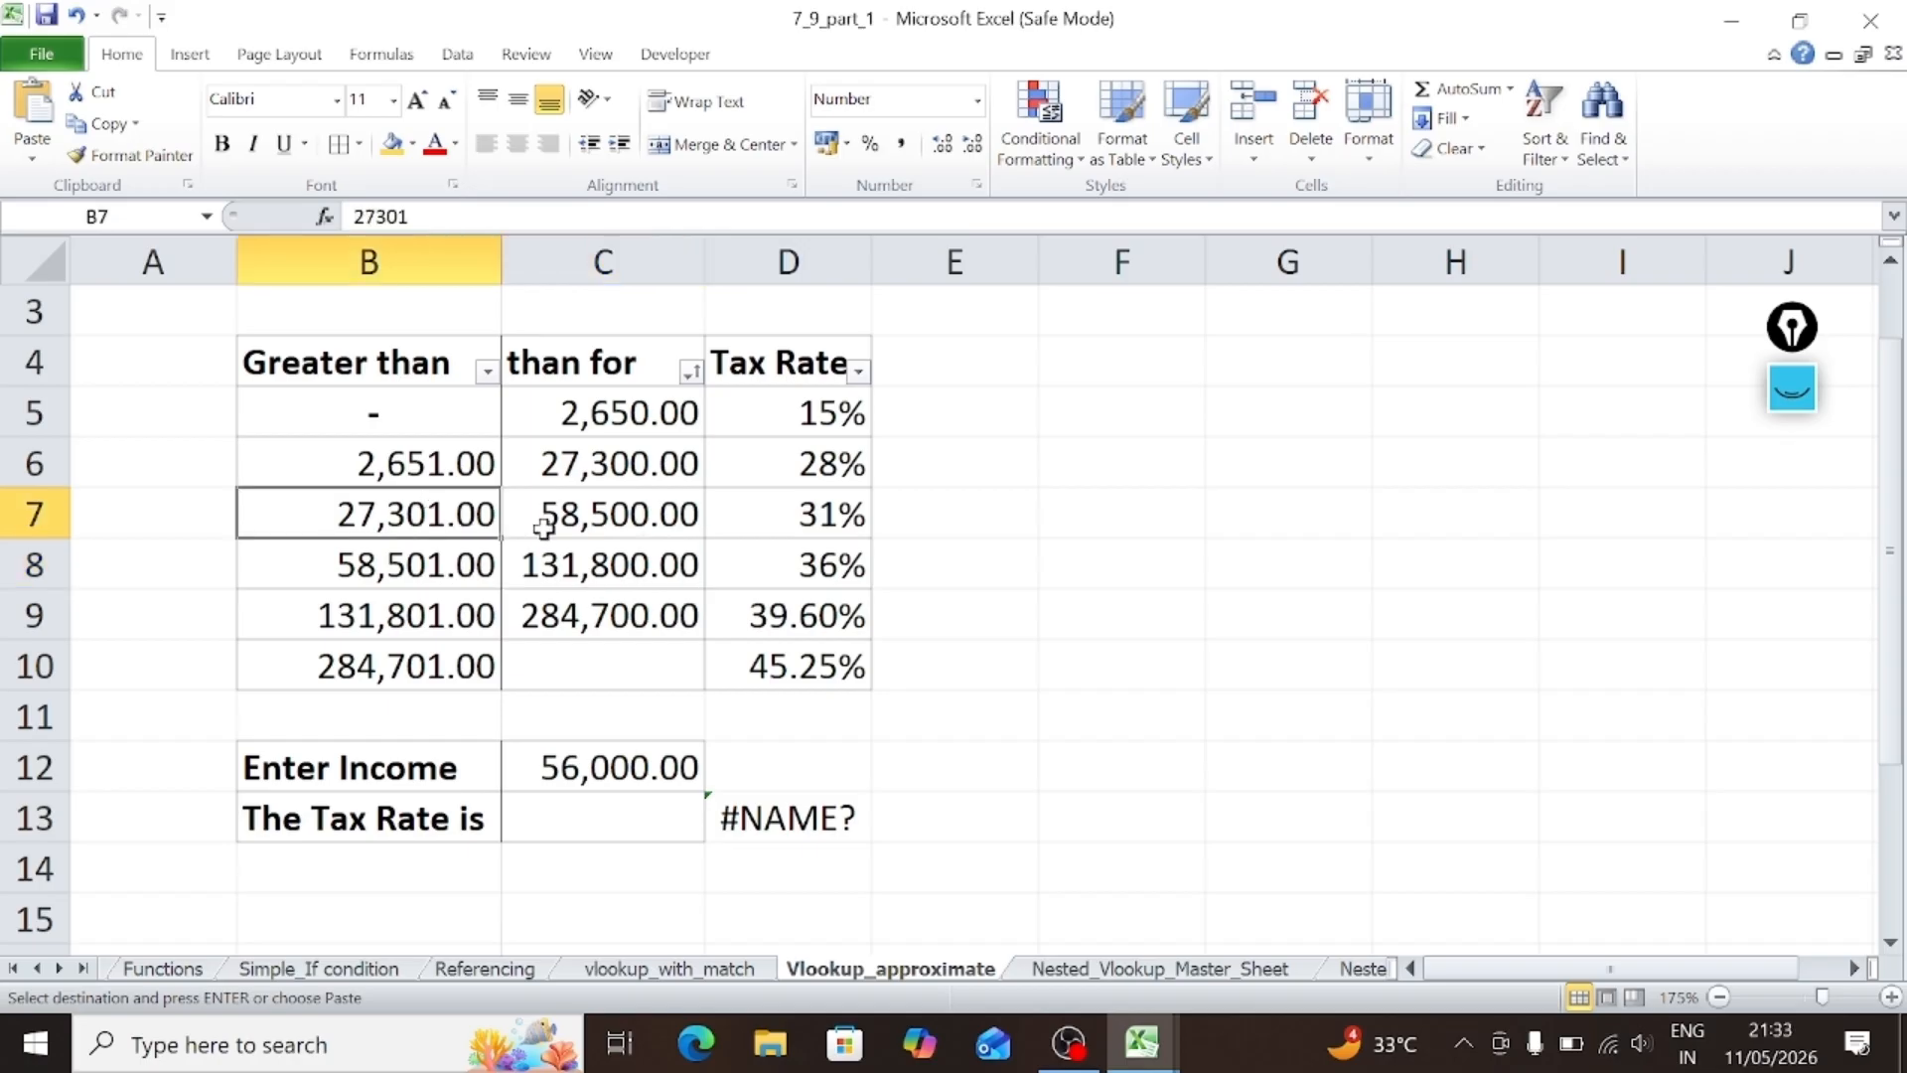
left_click(616, 514)
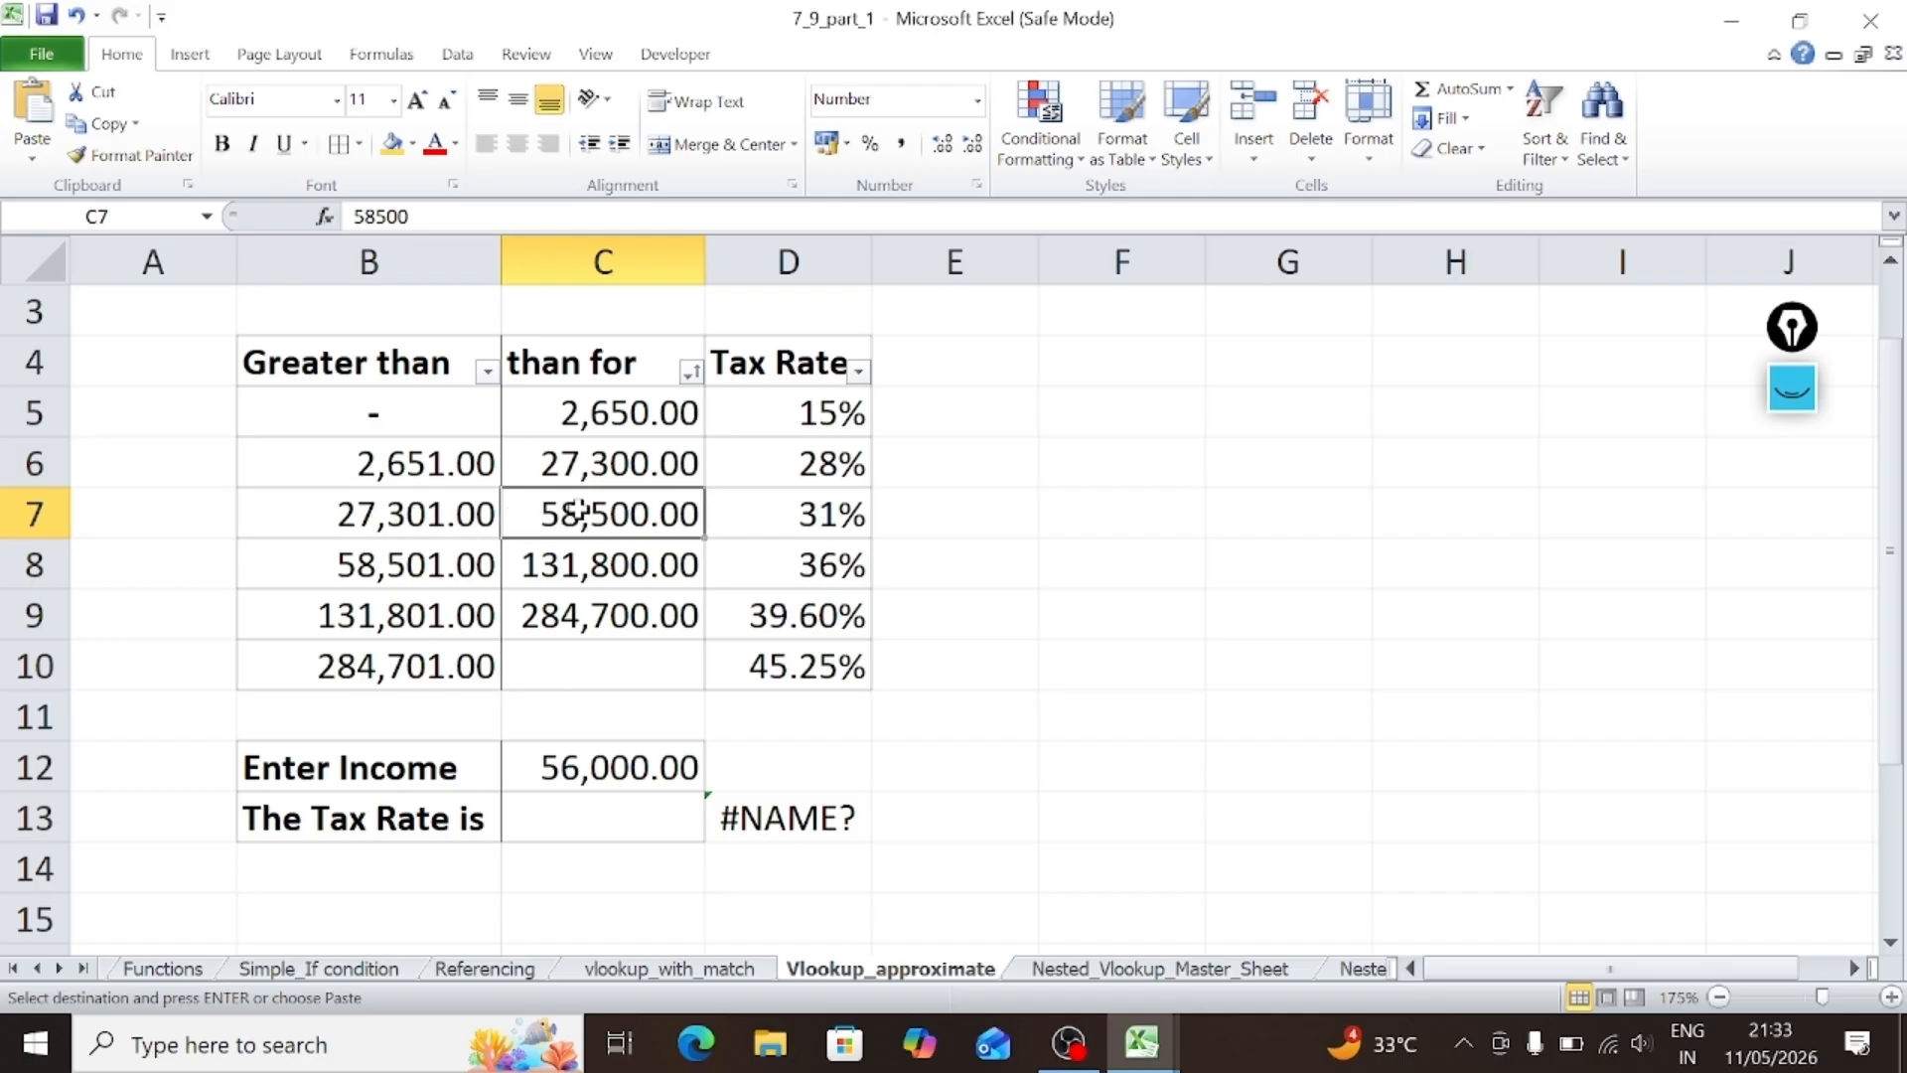
left_click(769, 501)
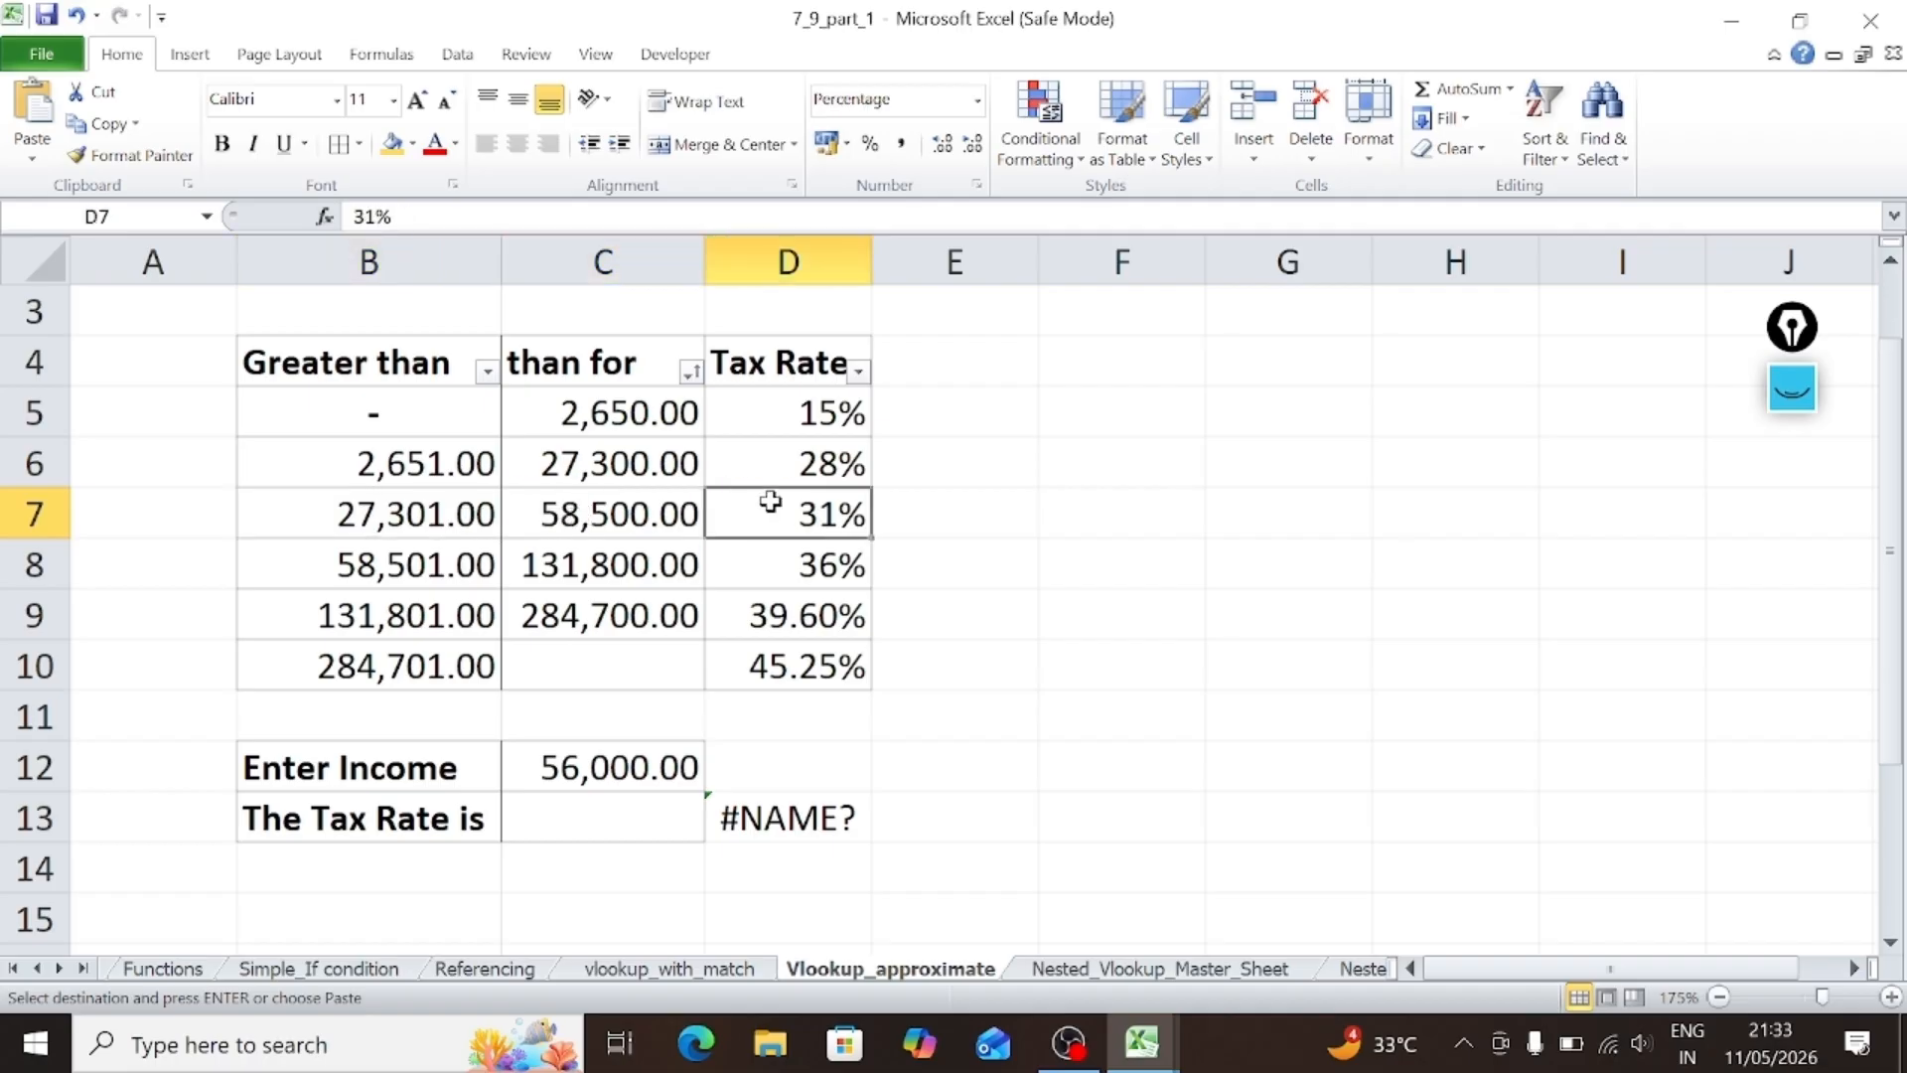
Step: Start a VLOOKUP formula in C13 with the income cell C12 as lookup value and B4:D10 as table array
left_click(610, 801)
type("=vll")
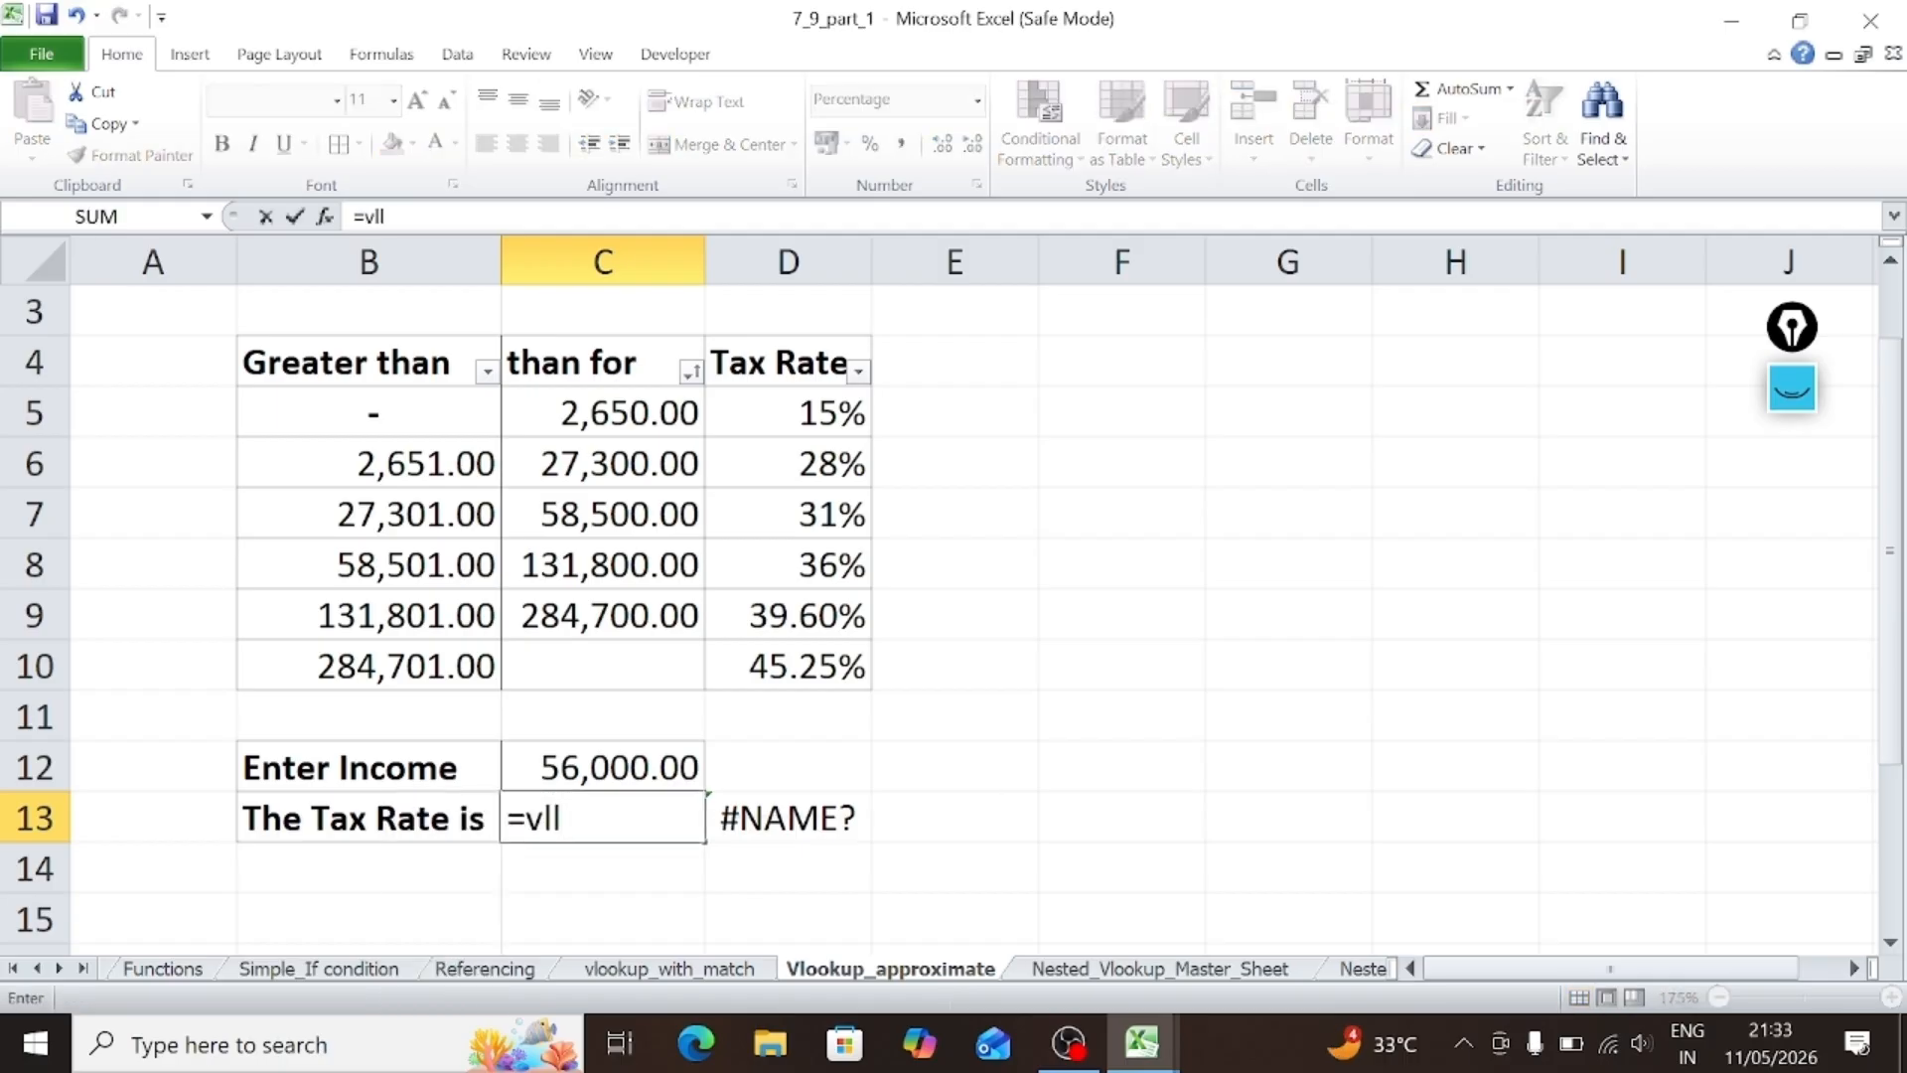
key("BackSpace")
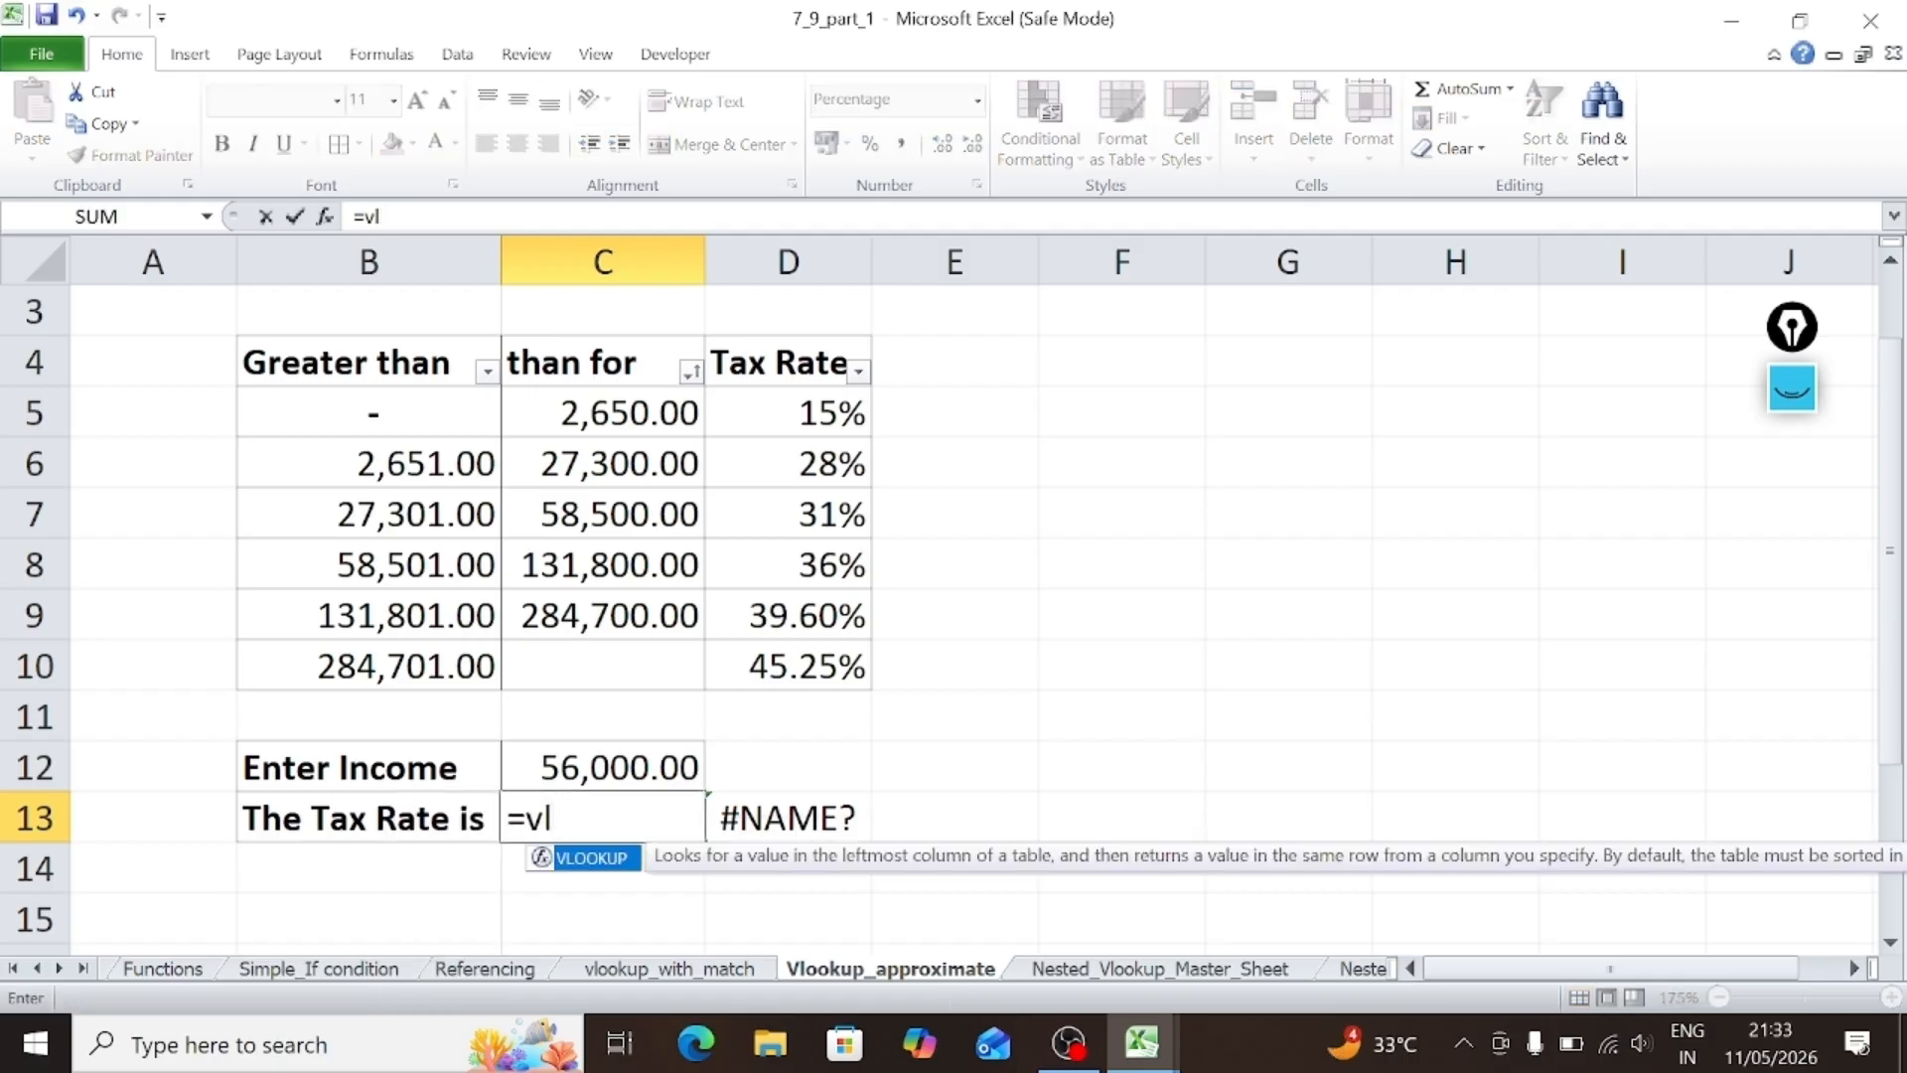
type("ookup(")
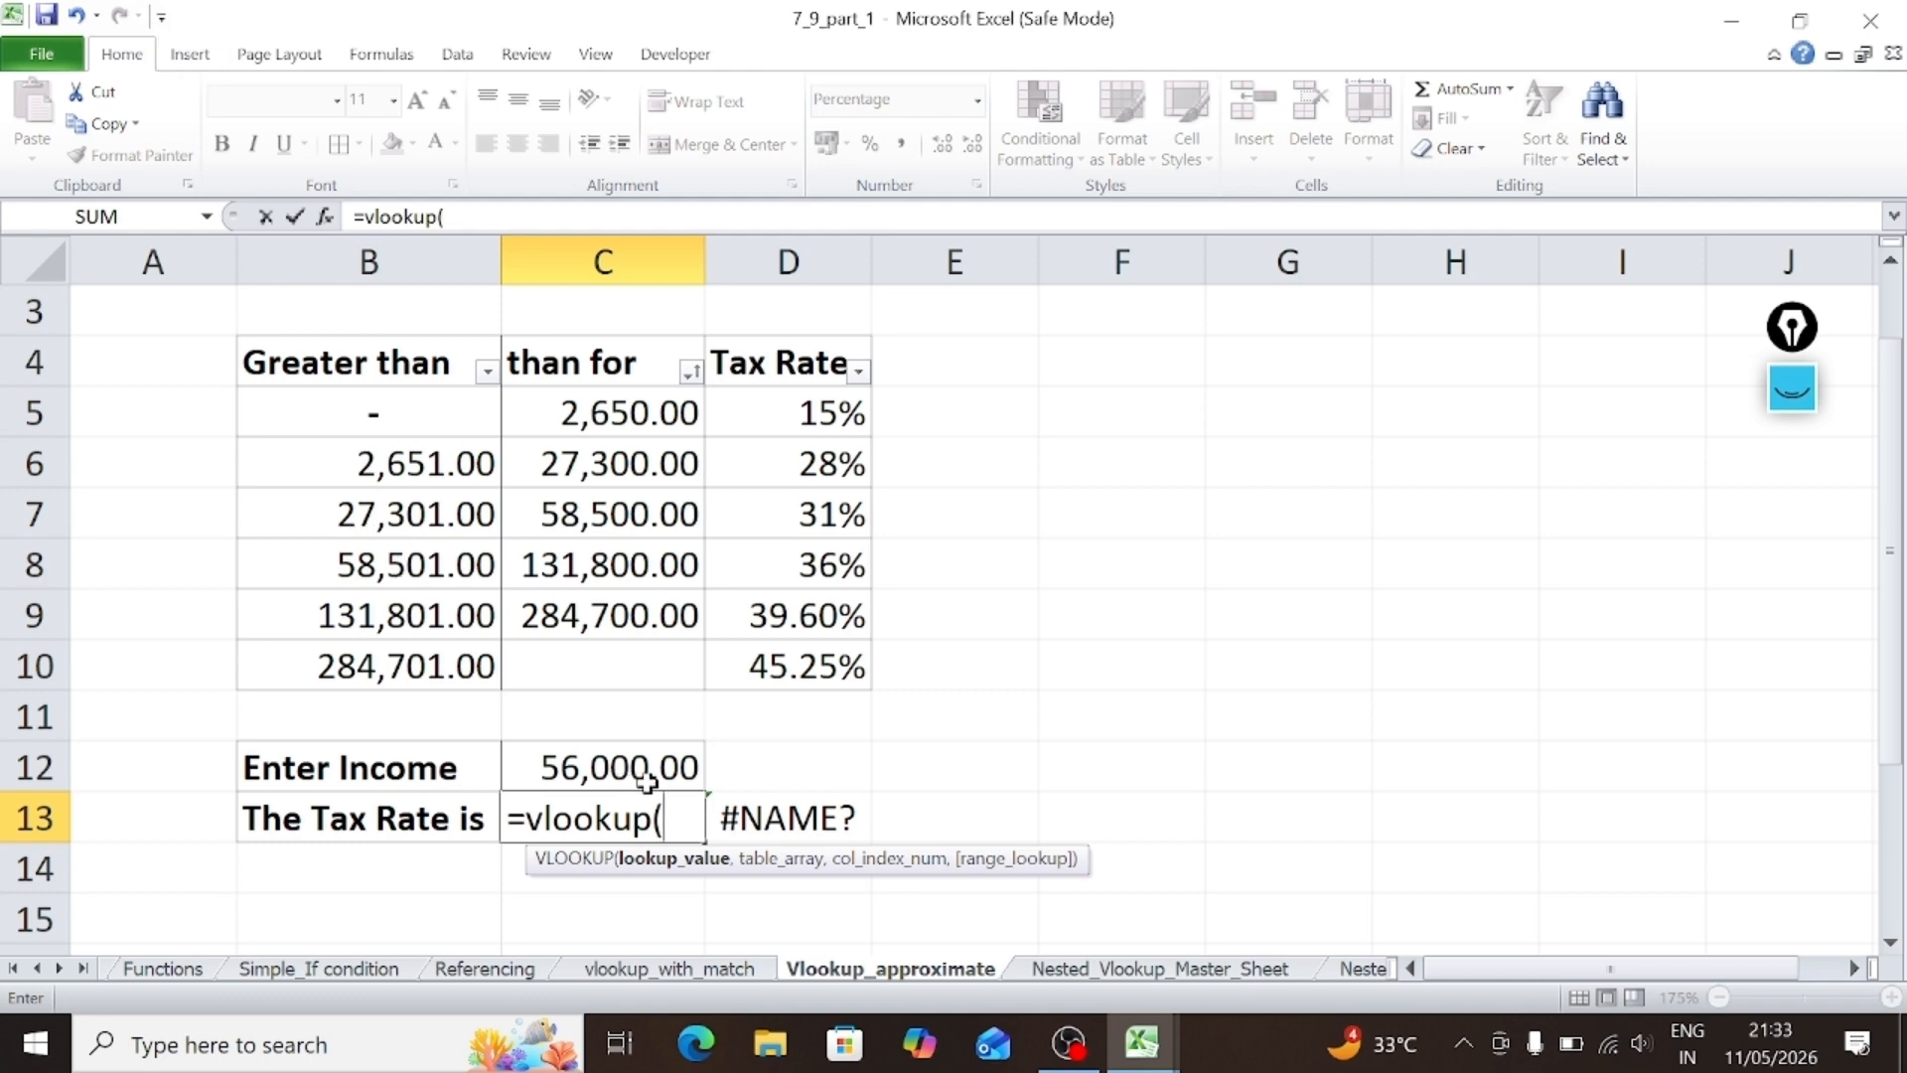
left_click(657, 766)
type(",")
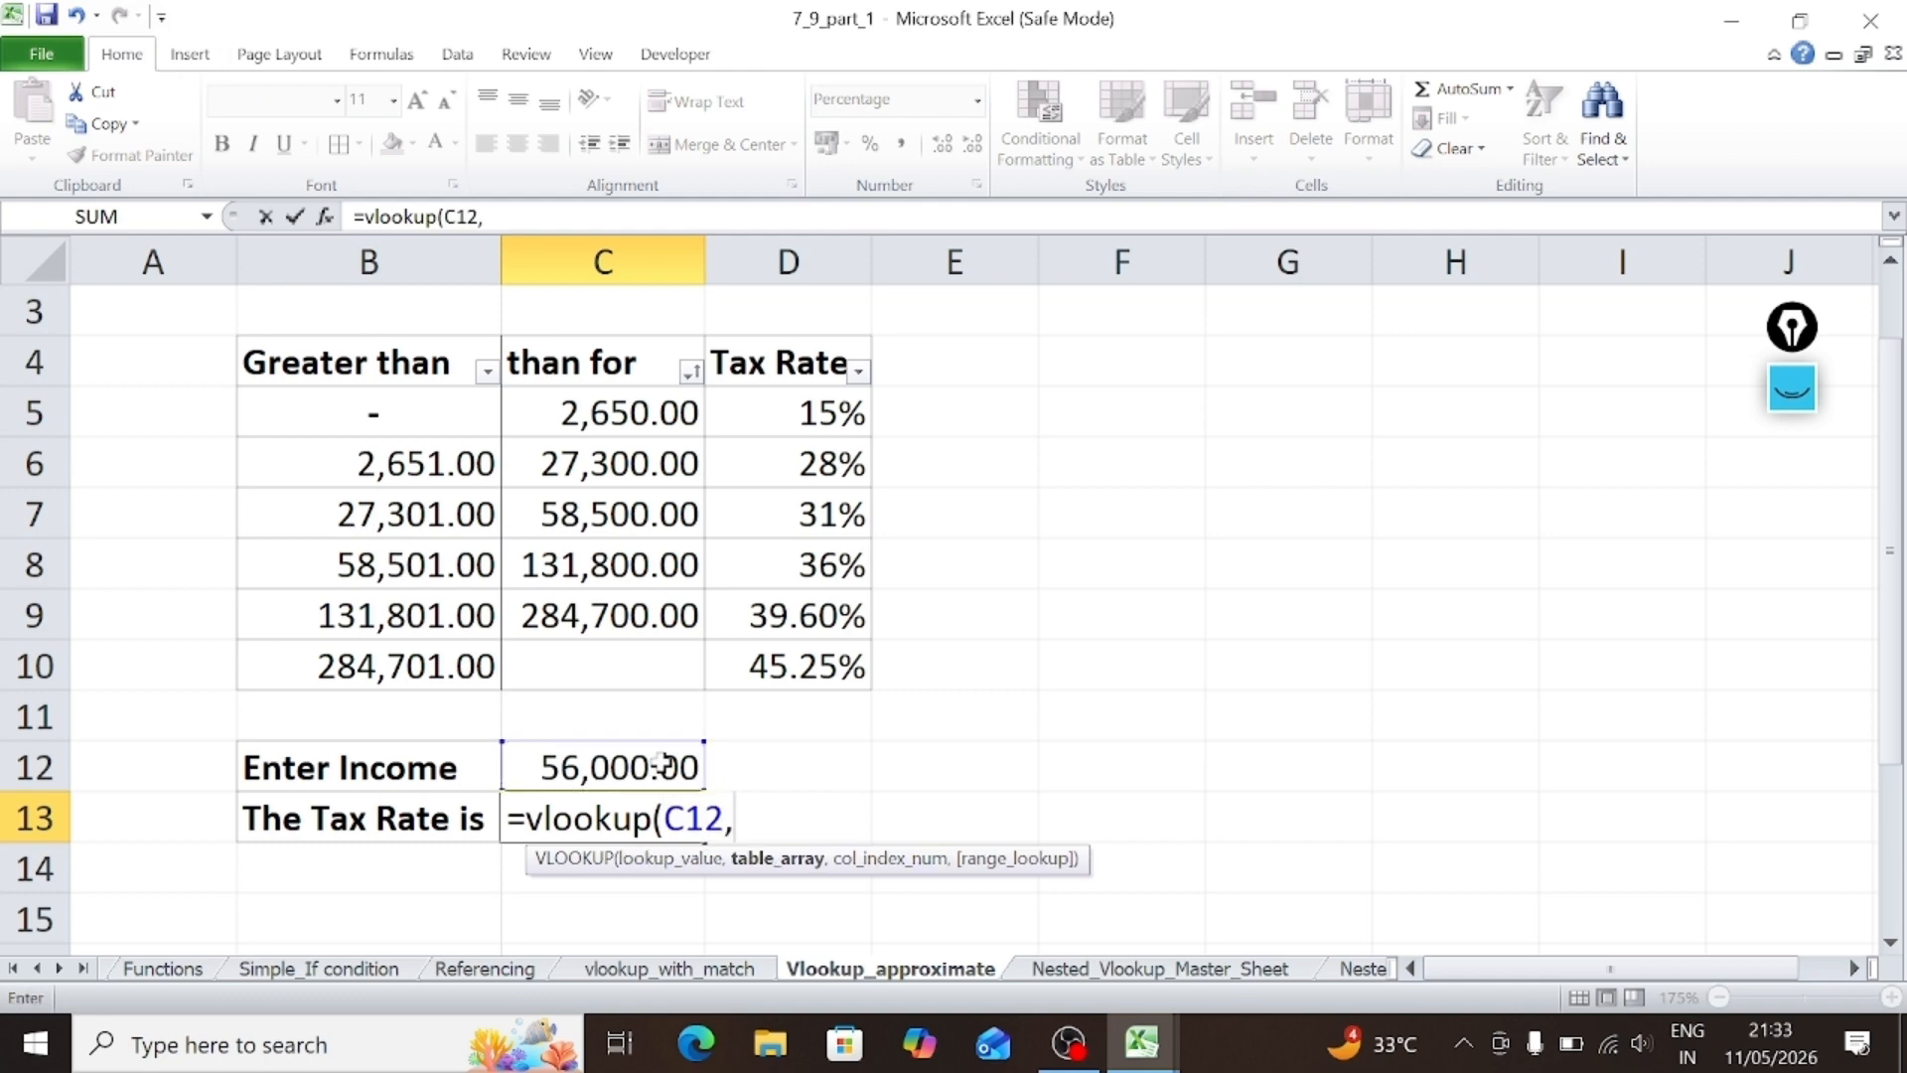
type("B4")
left_click_drag(375, 367, 821, 660)
type(",")
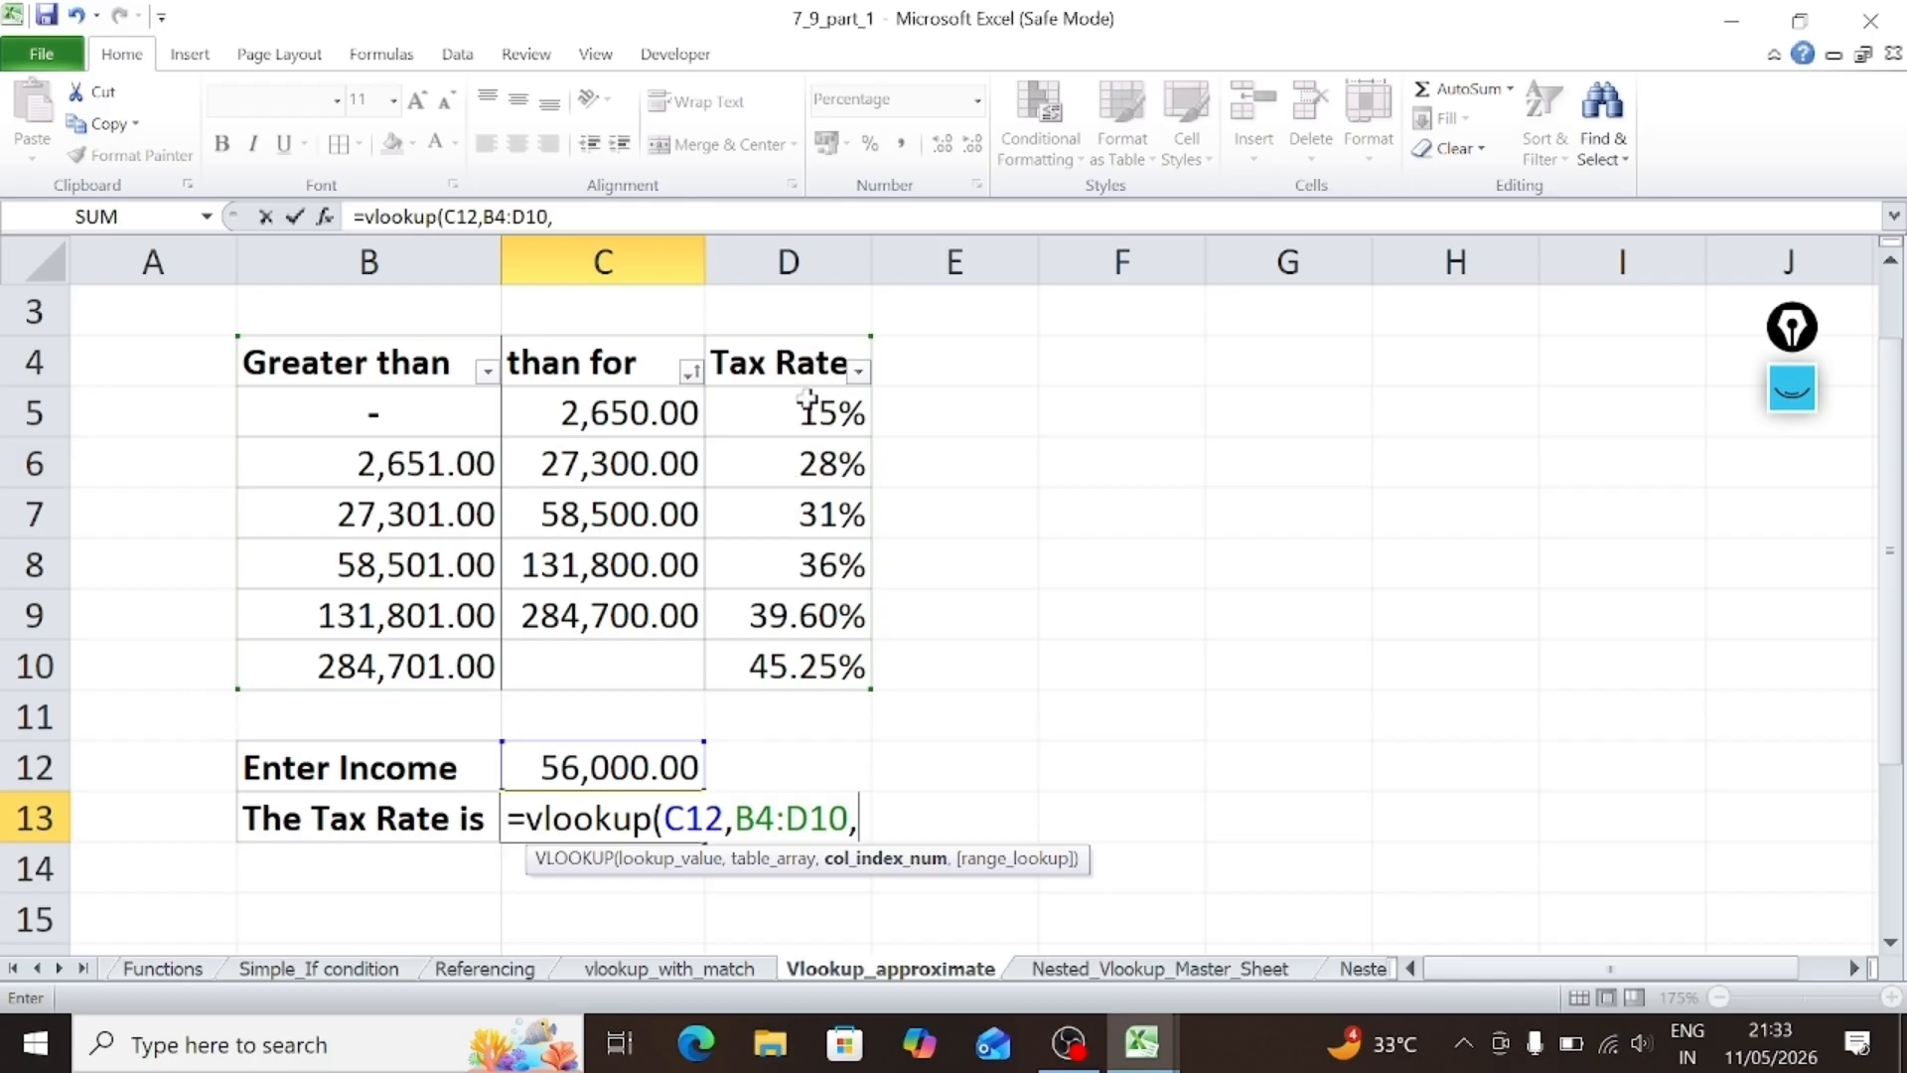
Step: Set C13's VLOOKUP column index to 3 and range lookup to TRUE for an approximate match, and commit the formula
type("3,")
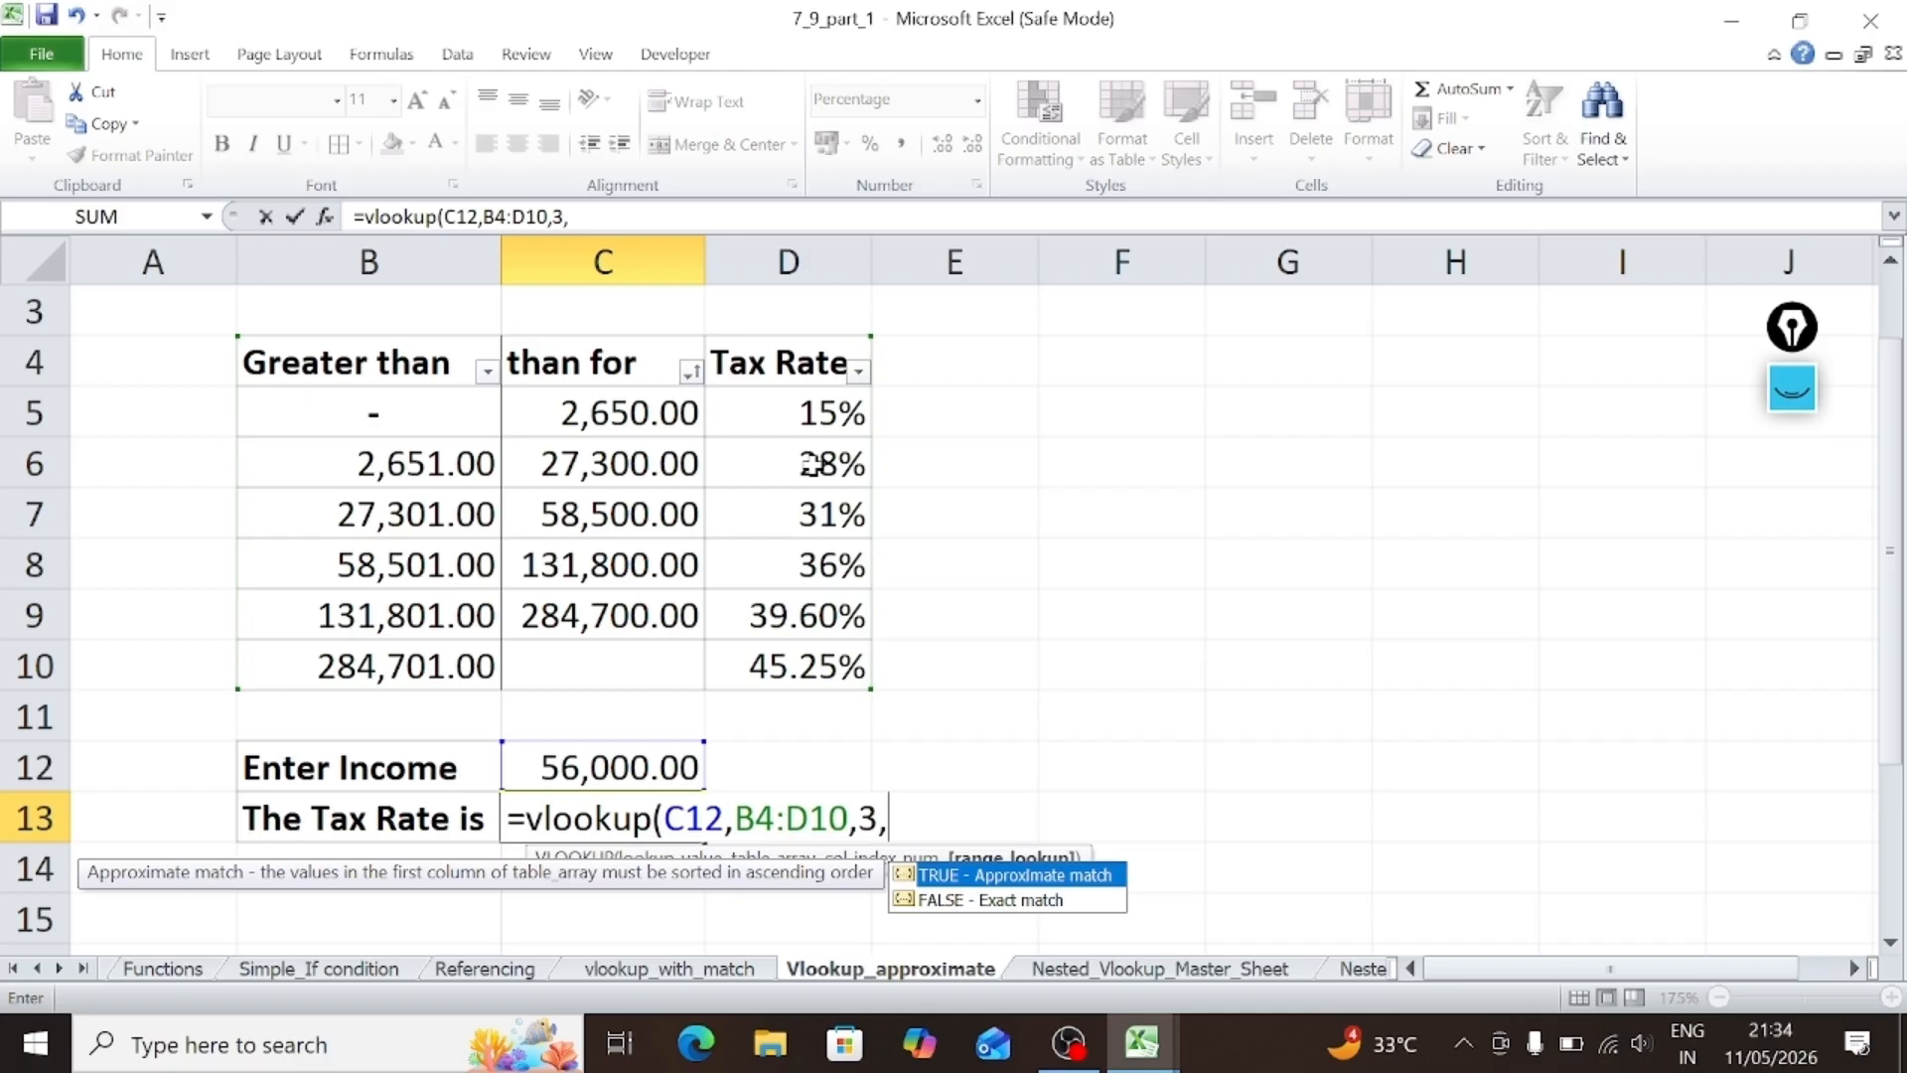
type("1")
double_click(973, 874)
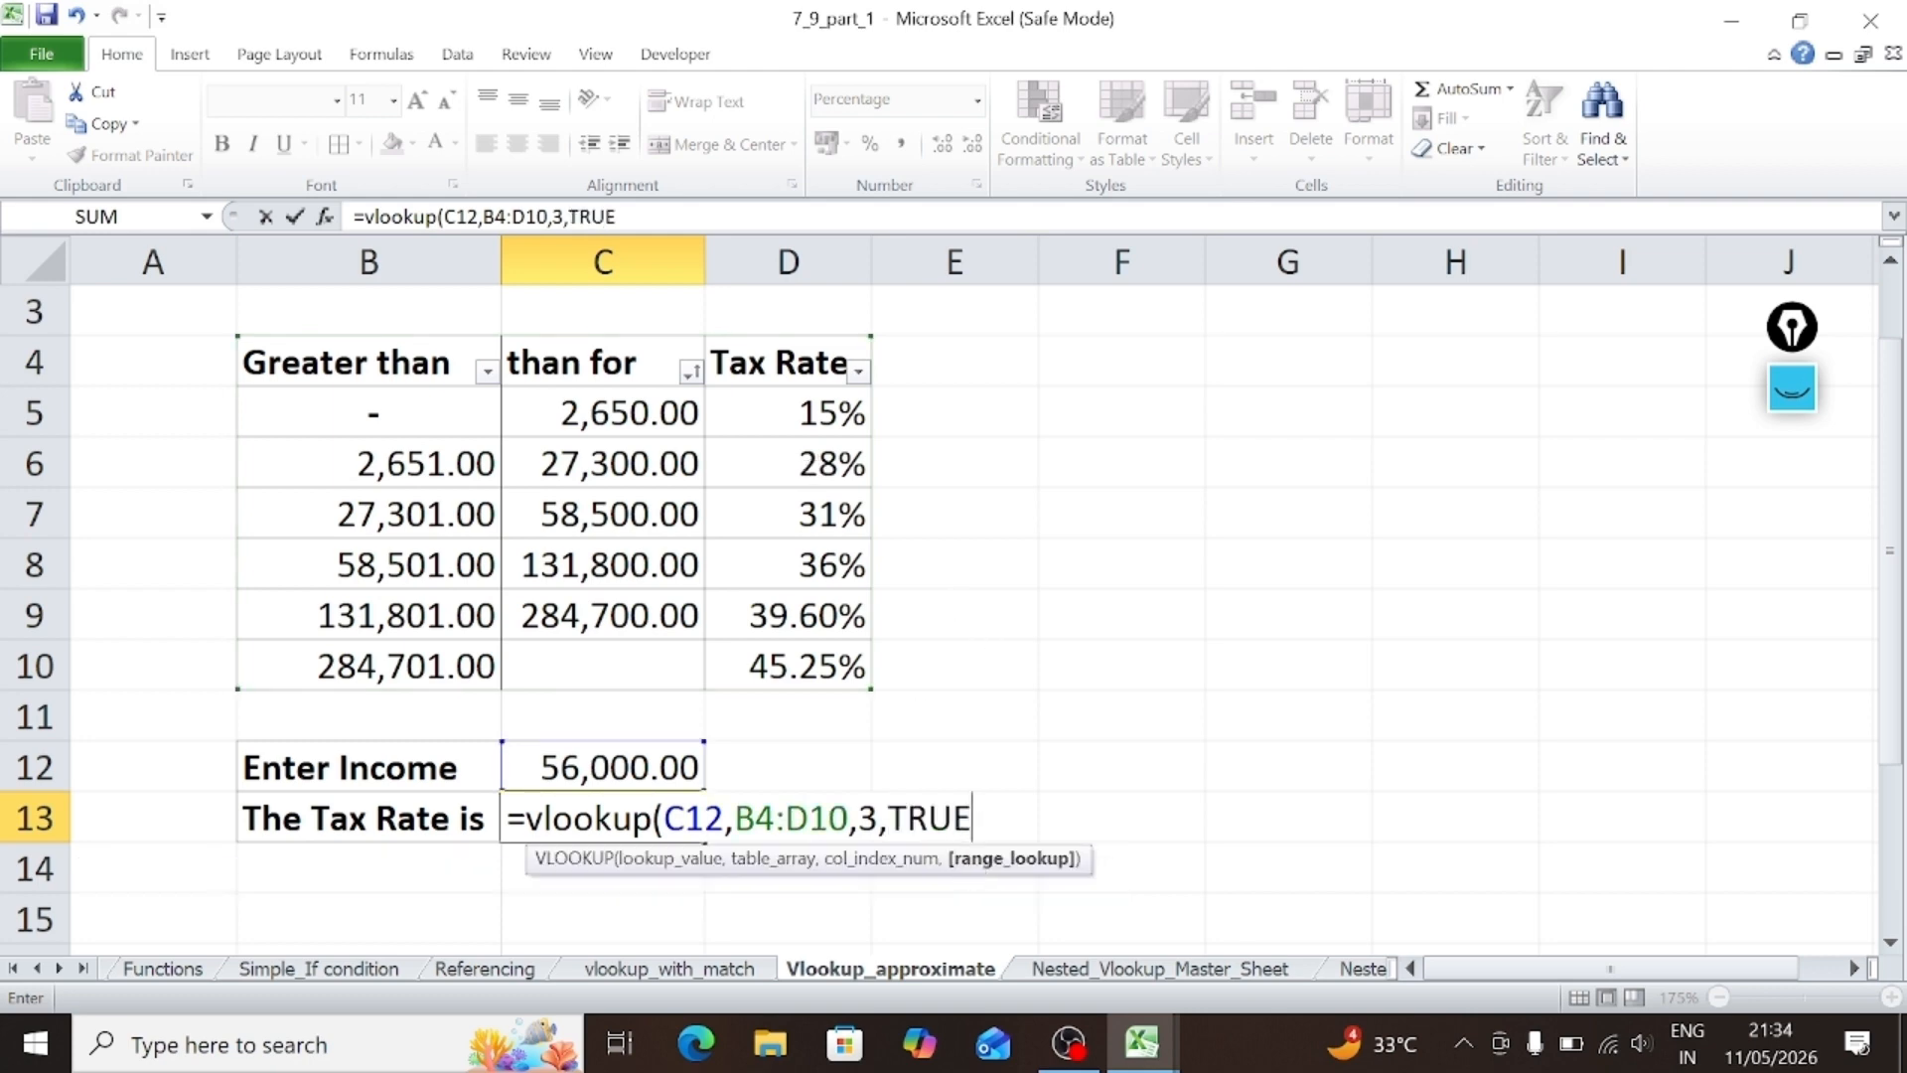
type(")")
key("Return")
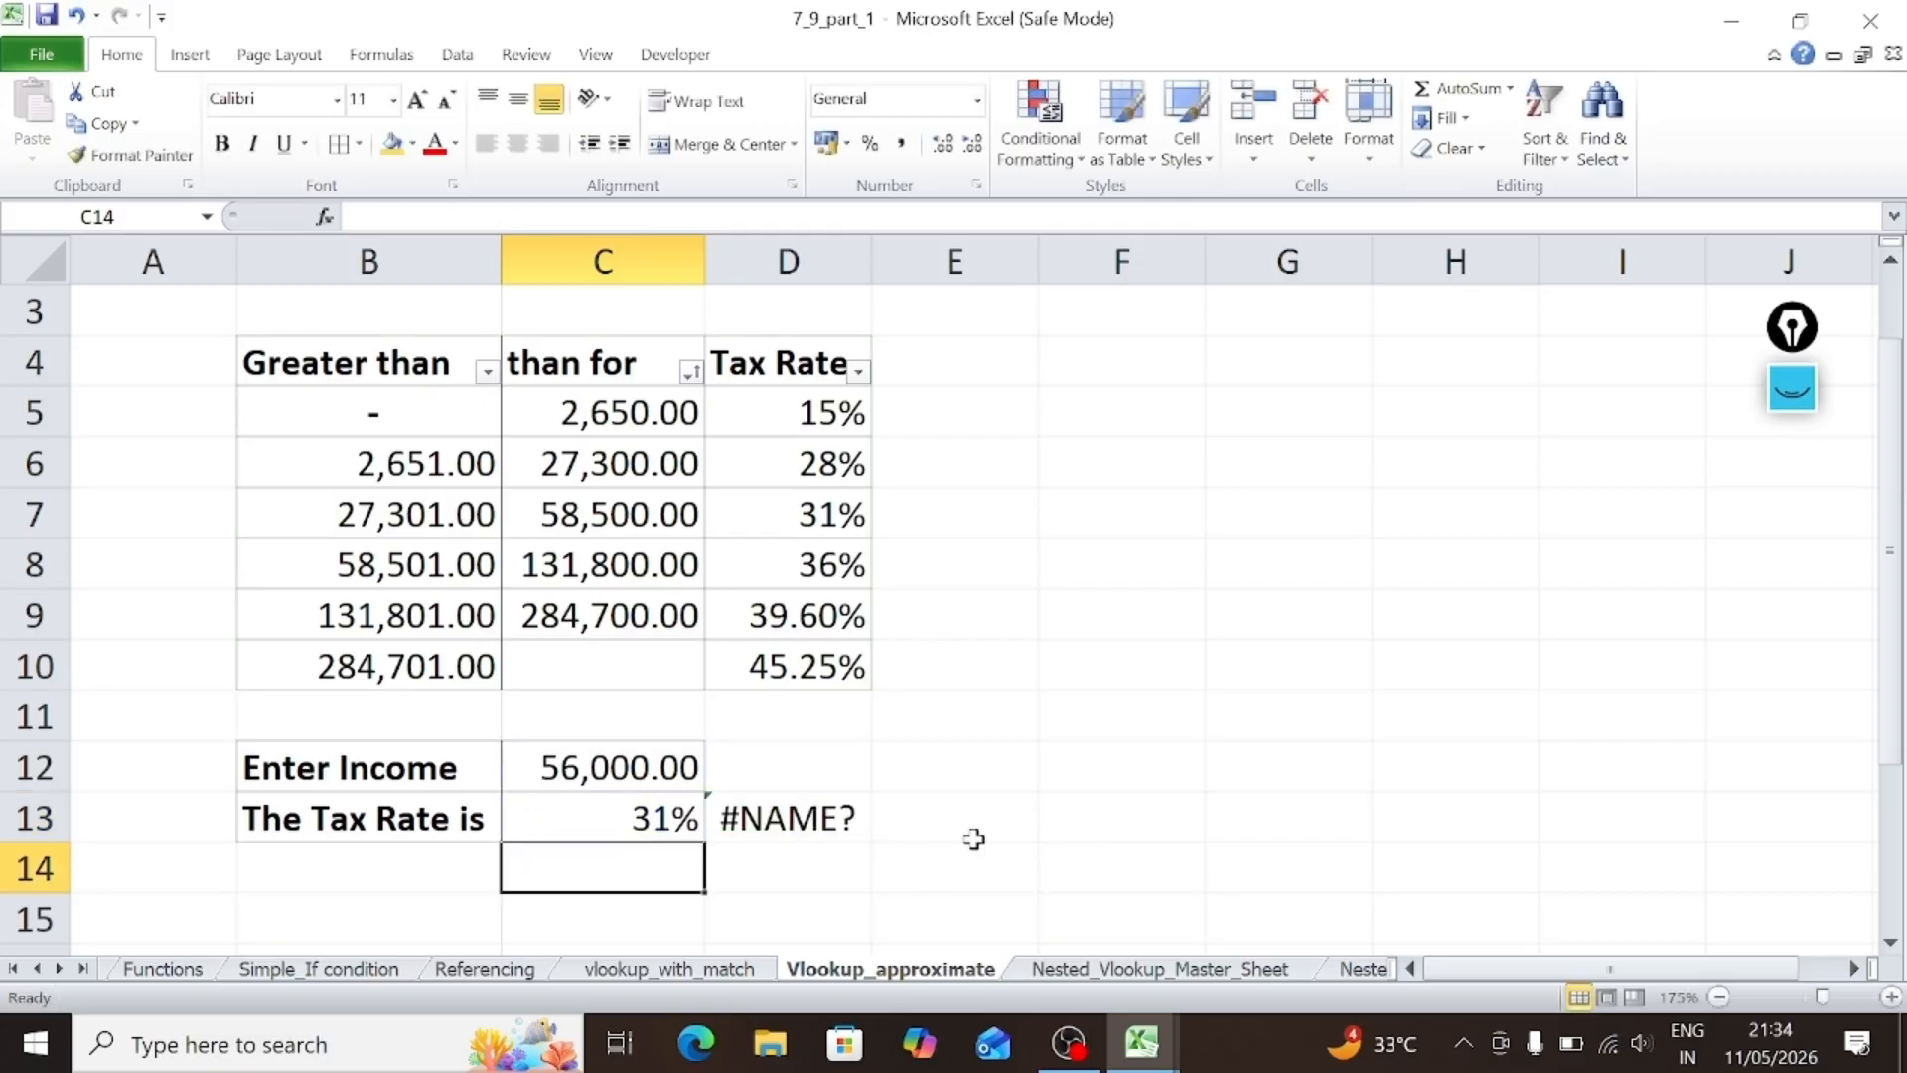
left_click(562, 809)
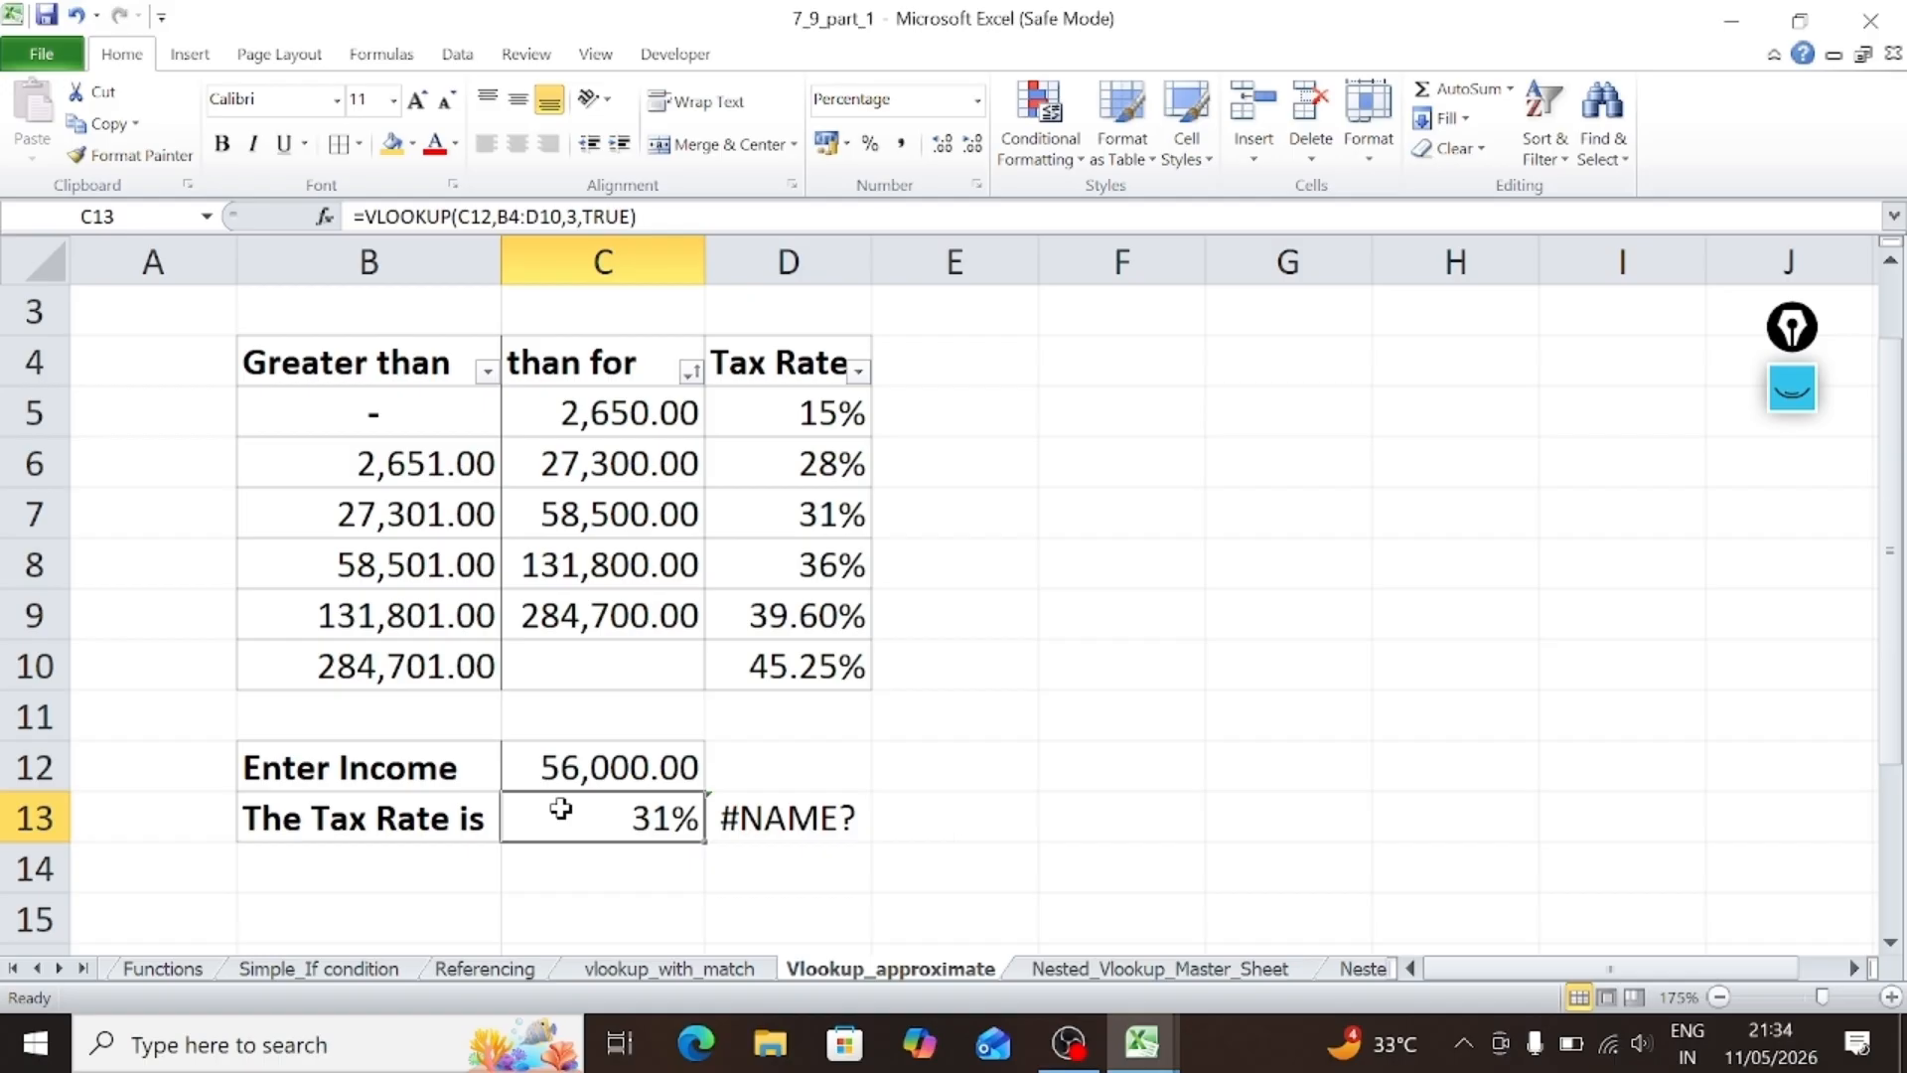
Step: View the employee tables on the Nested_Vlookup_Master_Sheet sheet and return to the Vlookup_approximate sheet
left_click(1172, 970)
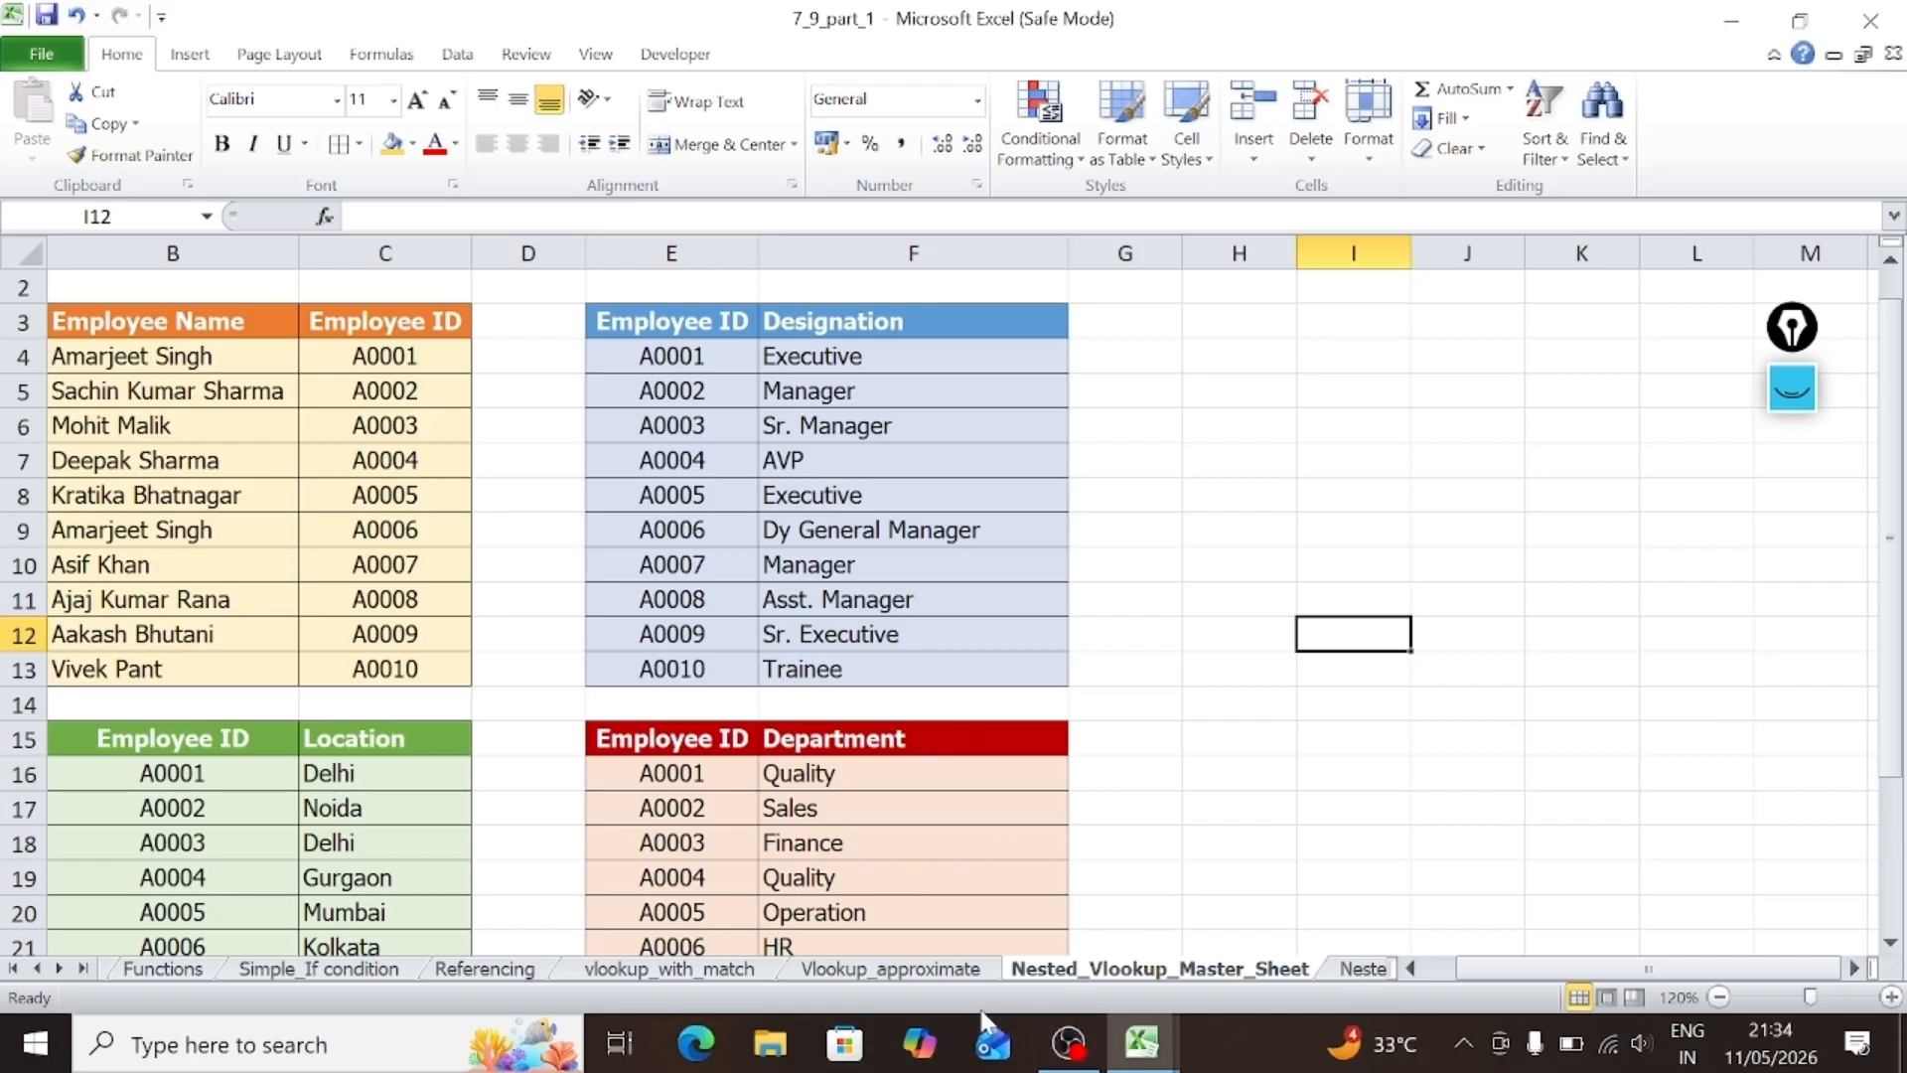
mouse_move(1082, 1028)
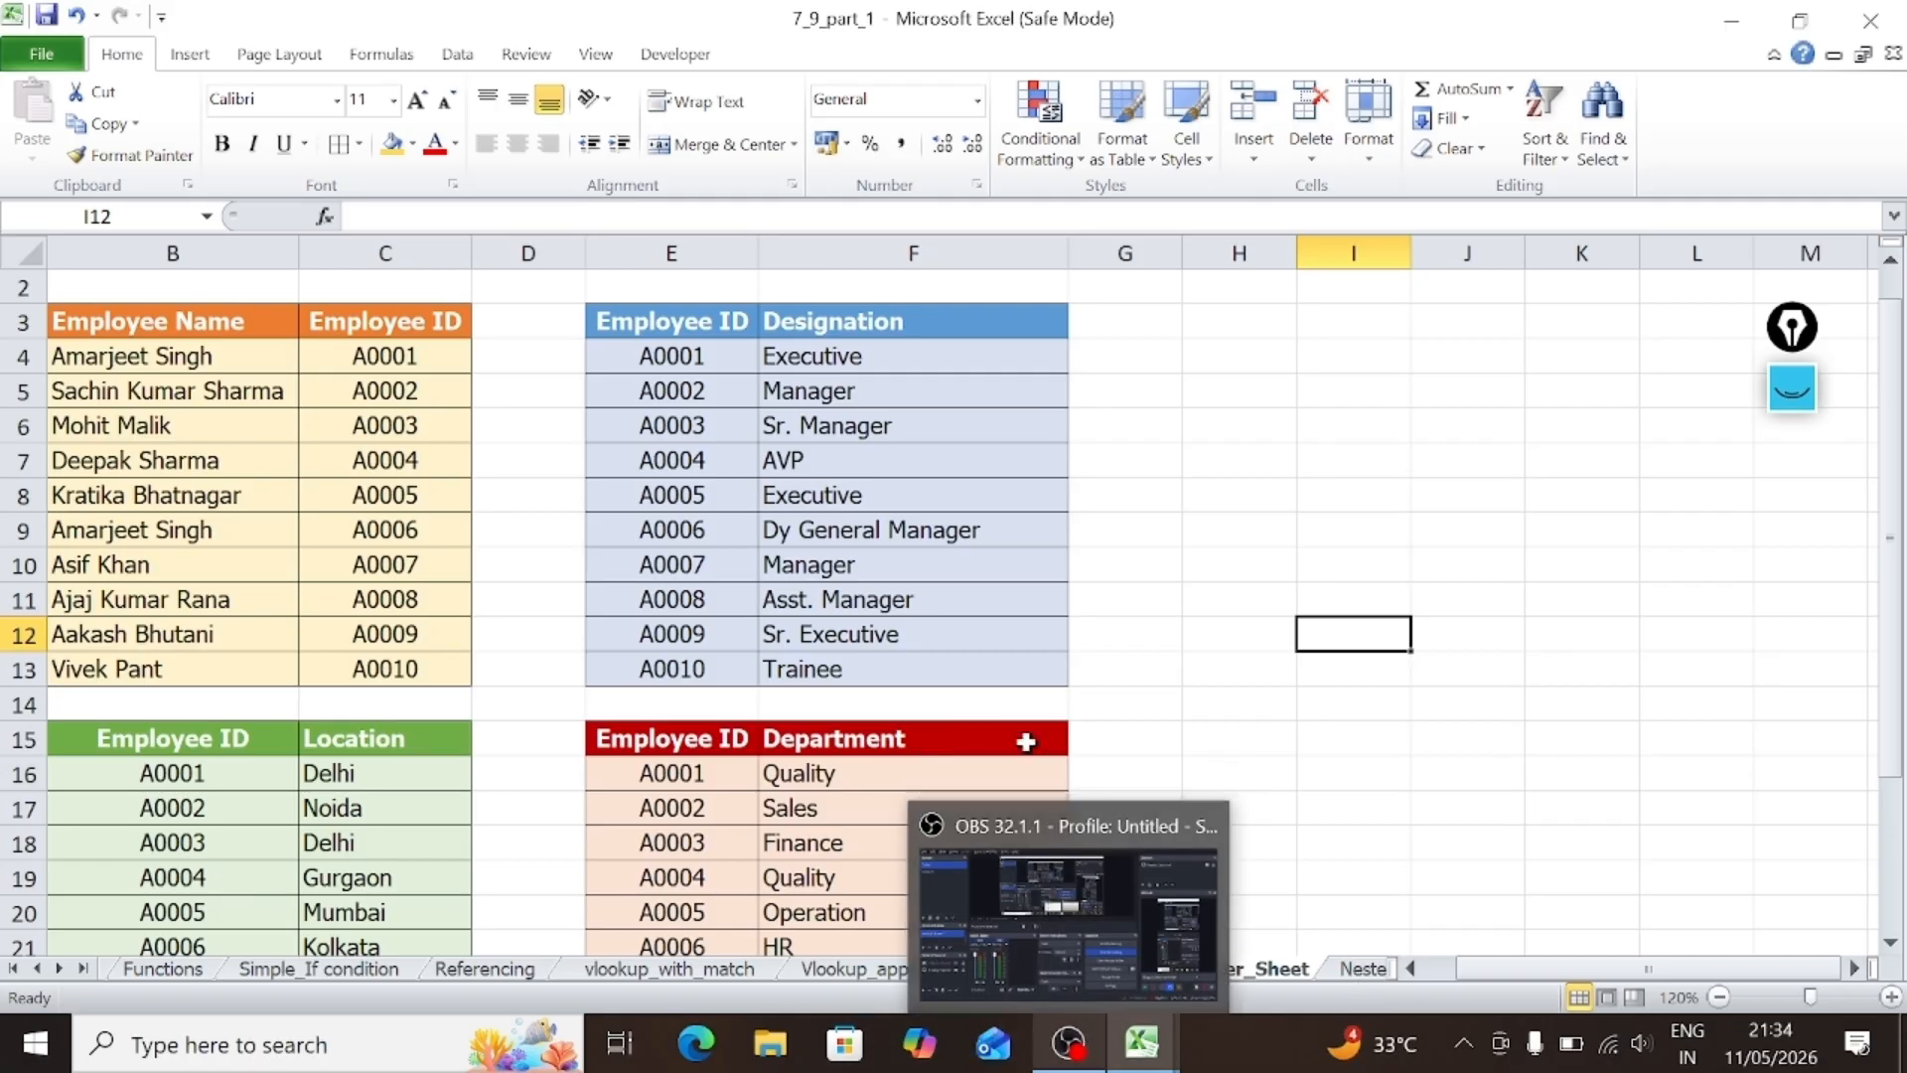
left_click(948, 971)
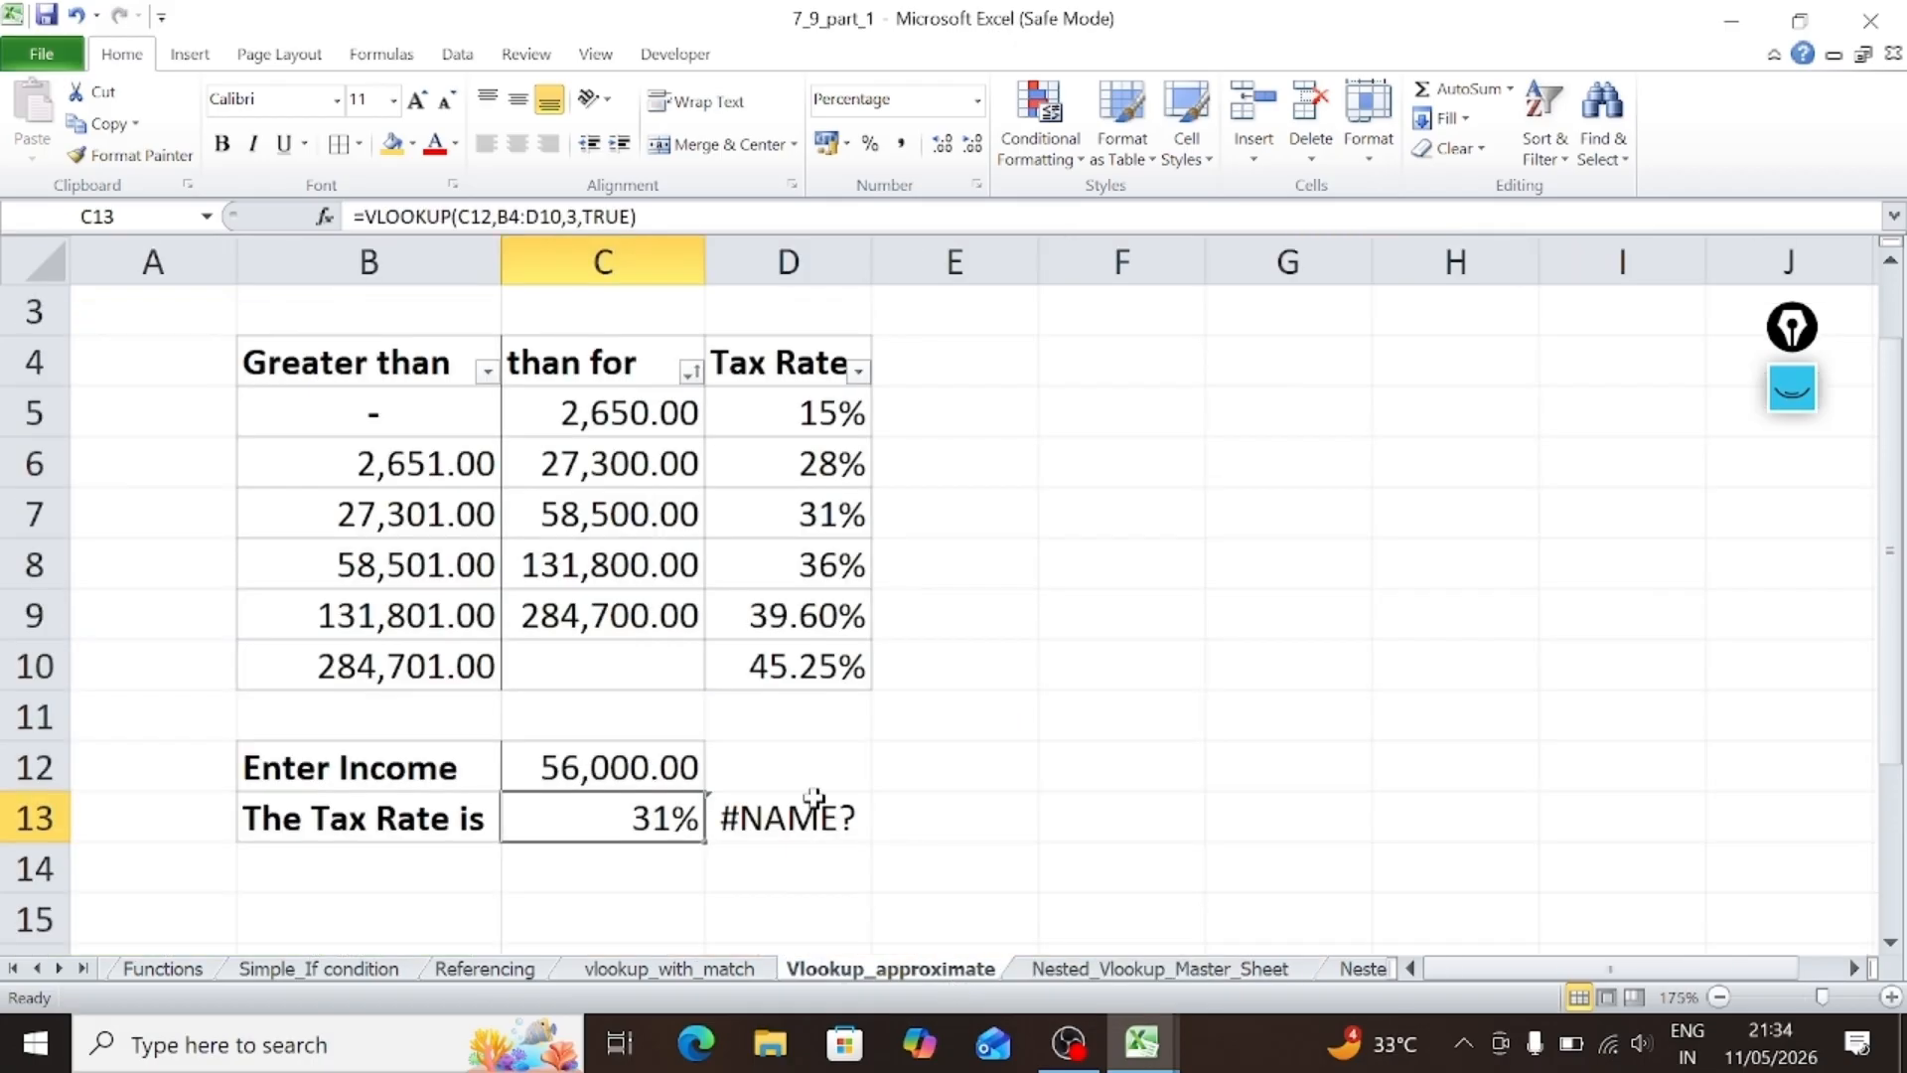